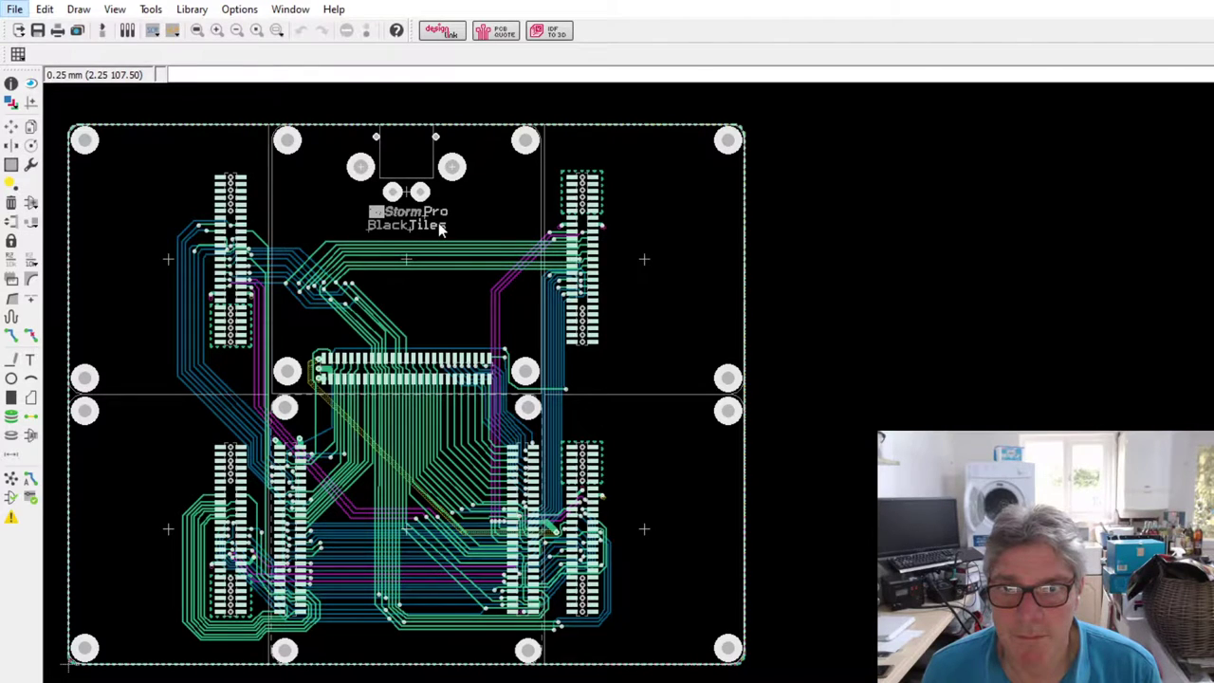
- Switch from the BlackTiles board to the myStorm BreadBoard board design with Ctrl+Tab
key("ctrl+Tab")
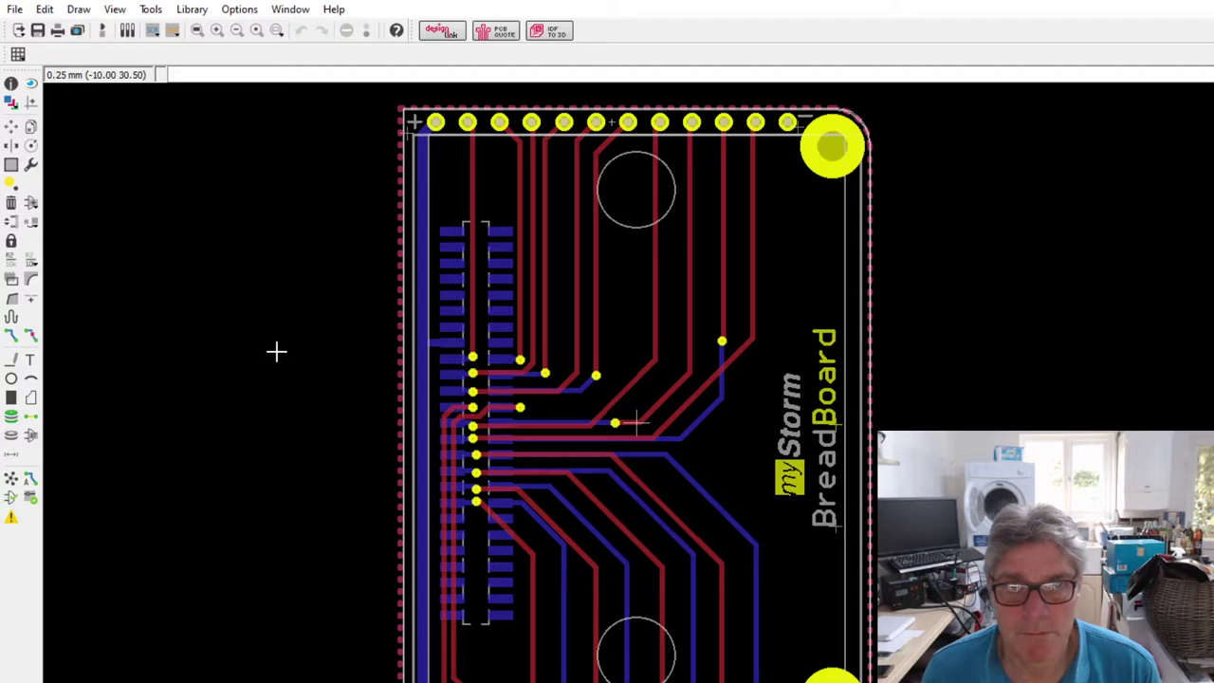
- Zoom in and out around the myStorm BreadBoard layout to inspect its routing
scroll(182, 322, "down", 3)
scroll(347, 367, "up", 2)
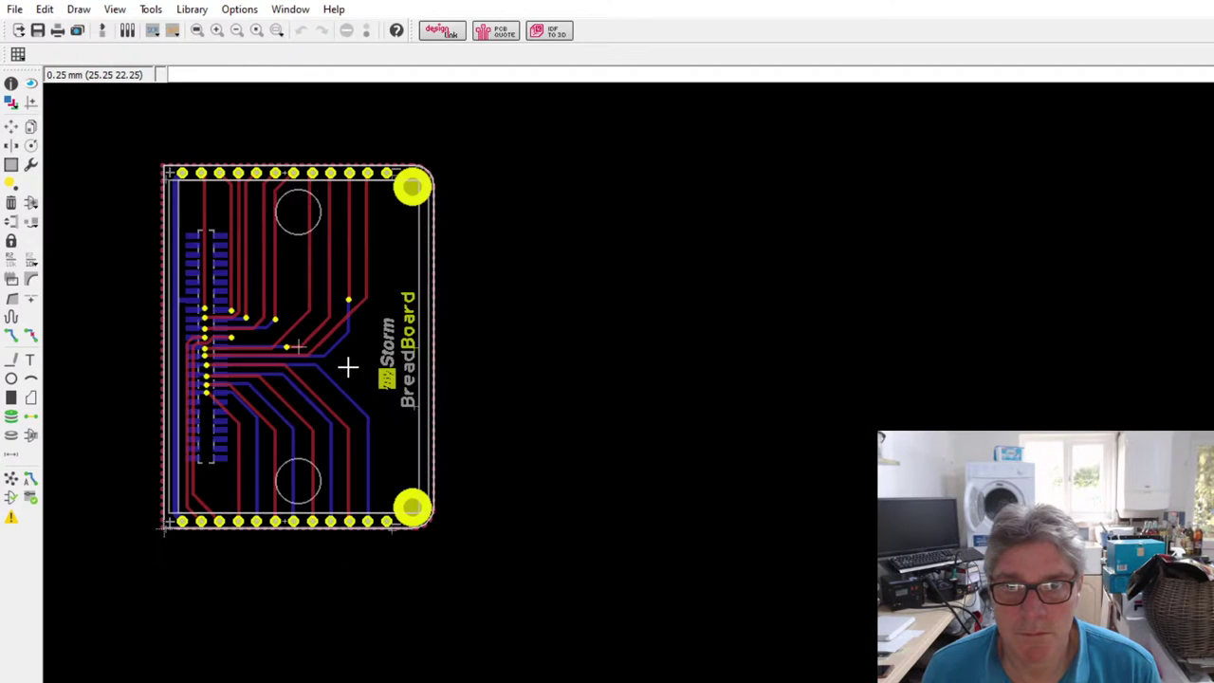
scroll(347, 367, "up", 1)
scroll(347, 366, "down", 2)
scroll(221, 193, "up", 2)
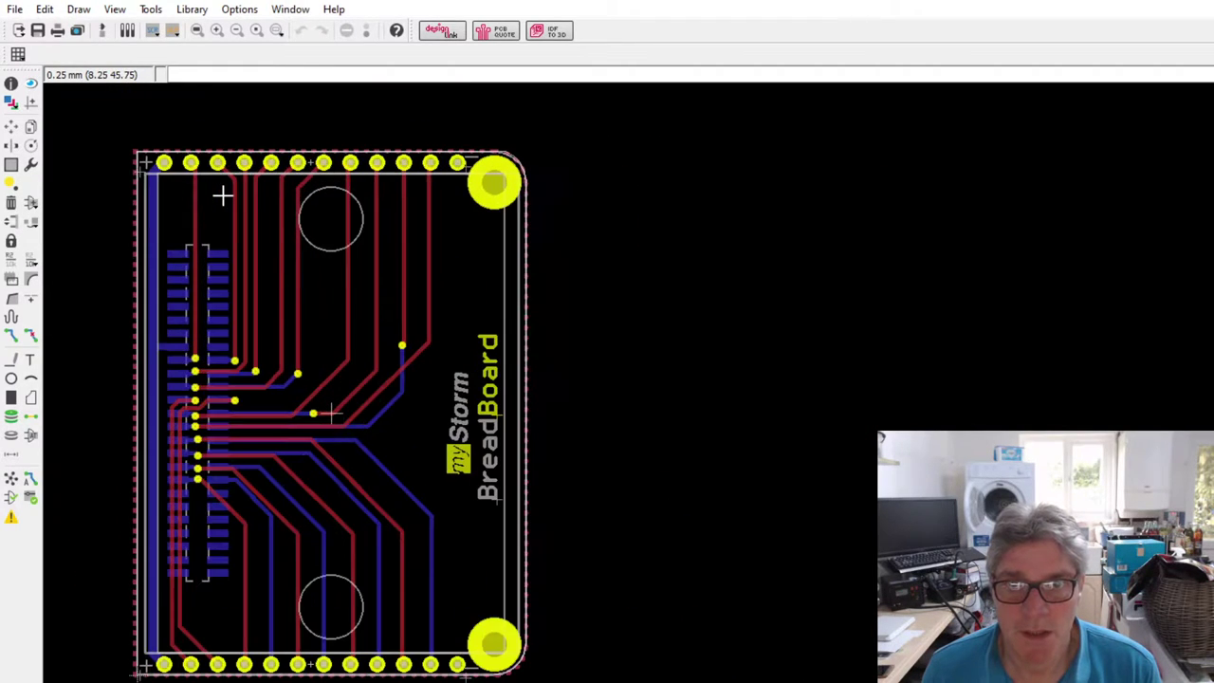
scroll(281, 380, "up", 1)
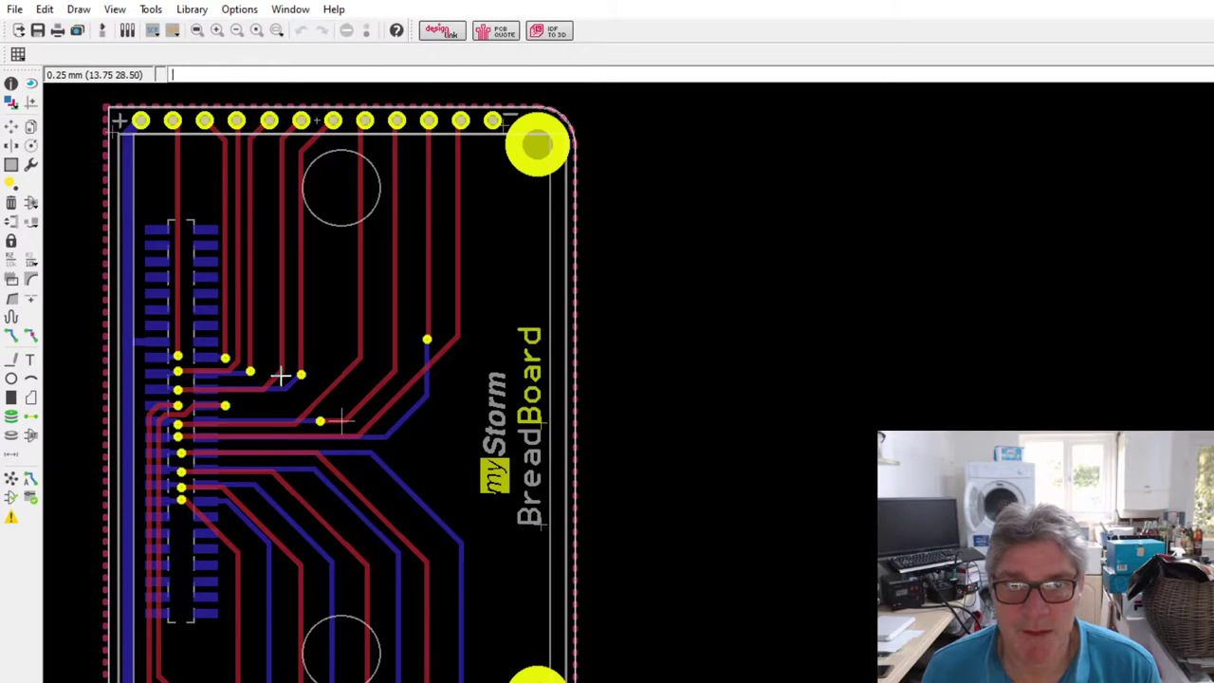
scroll(281, 380, "down", 1)
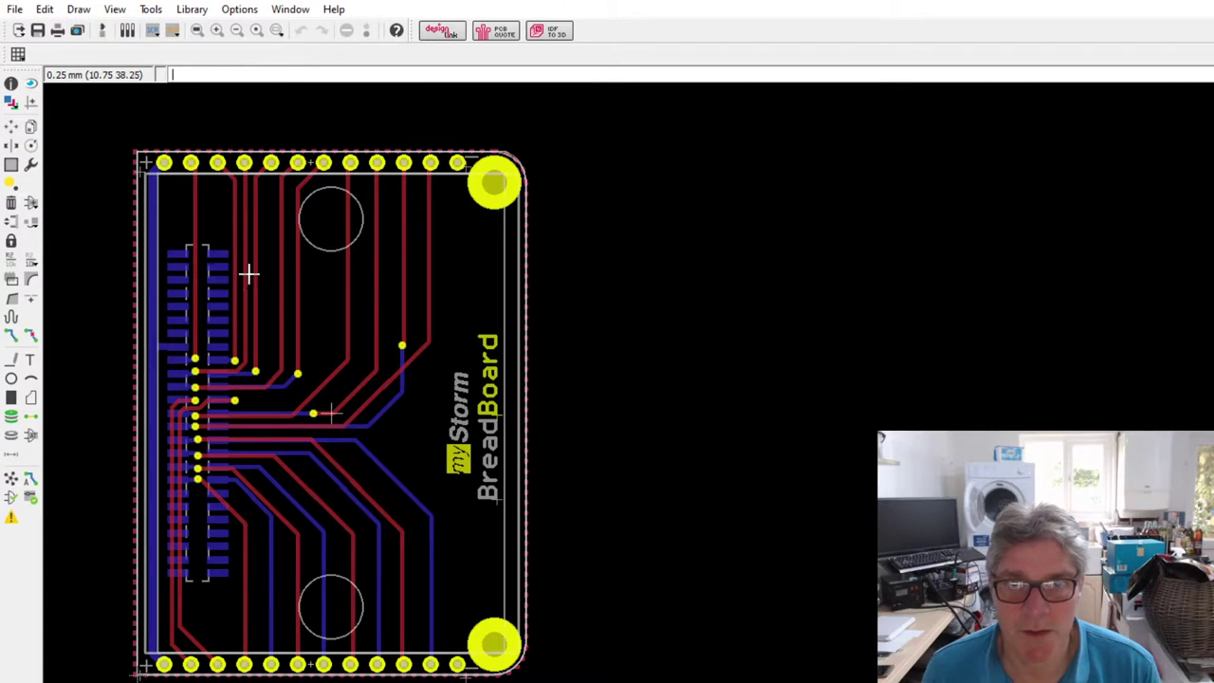
scroll(300, 664, "up", 1)
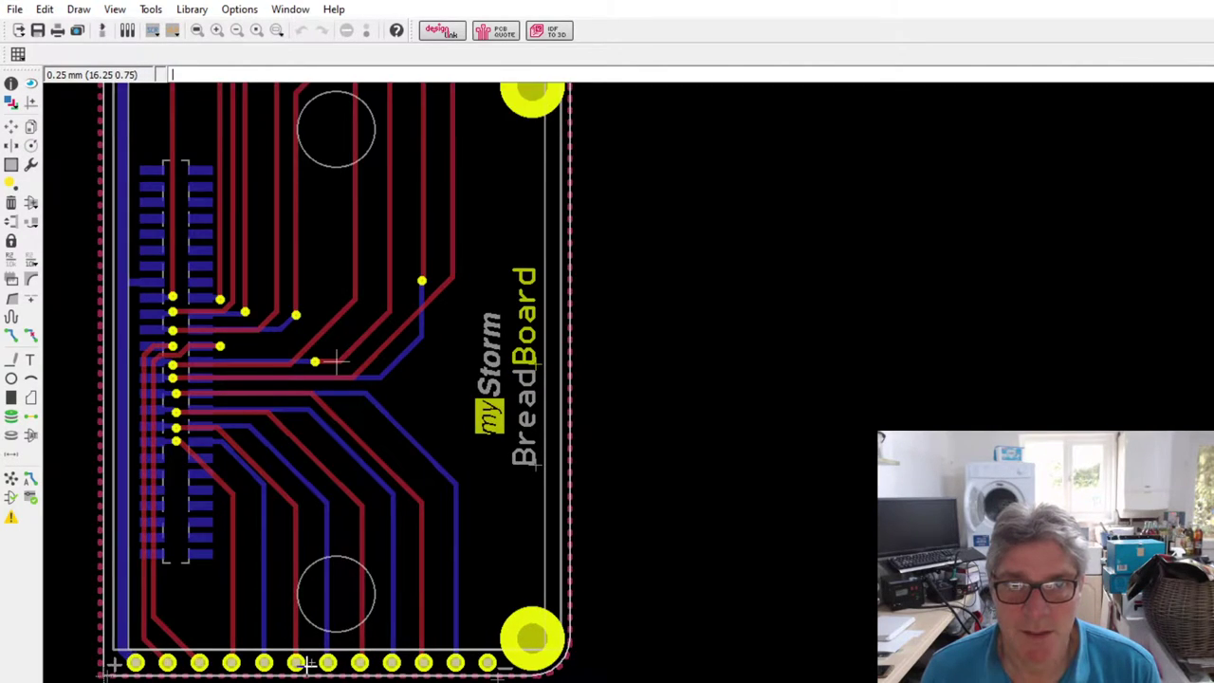
scroll(301, 663, "down", 1)
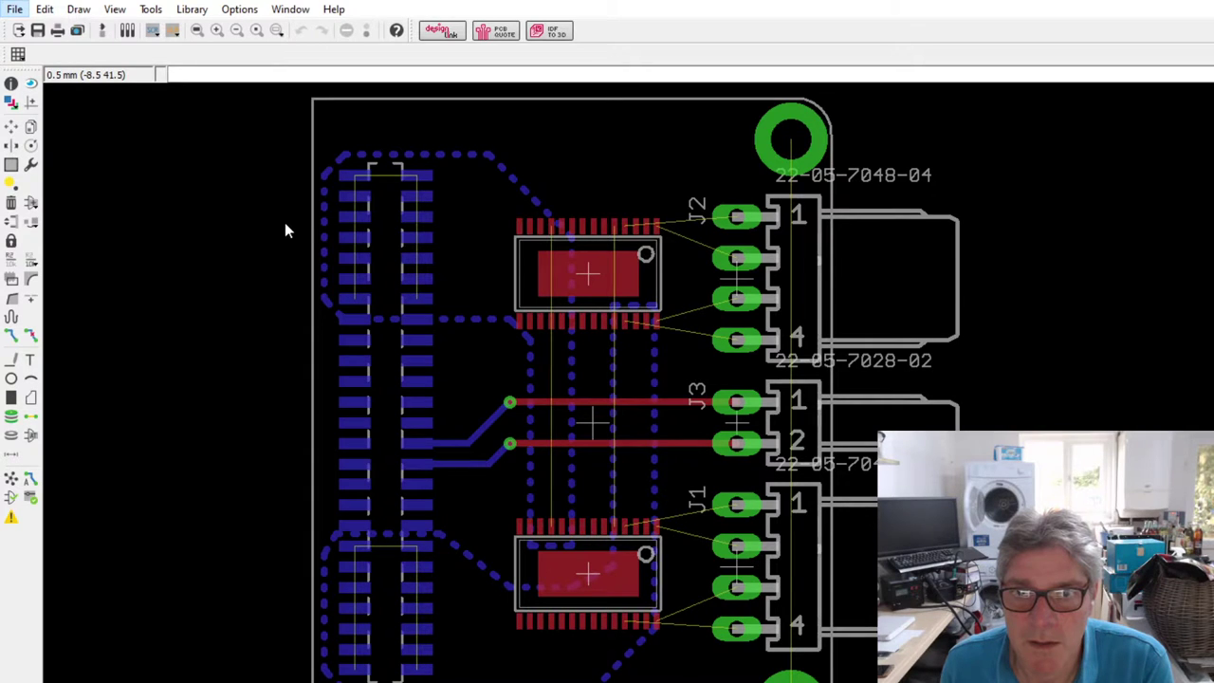
- Fit the whole J1–J3 connector board in view with all layers shown, then zoom around it
key("alt+F2")
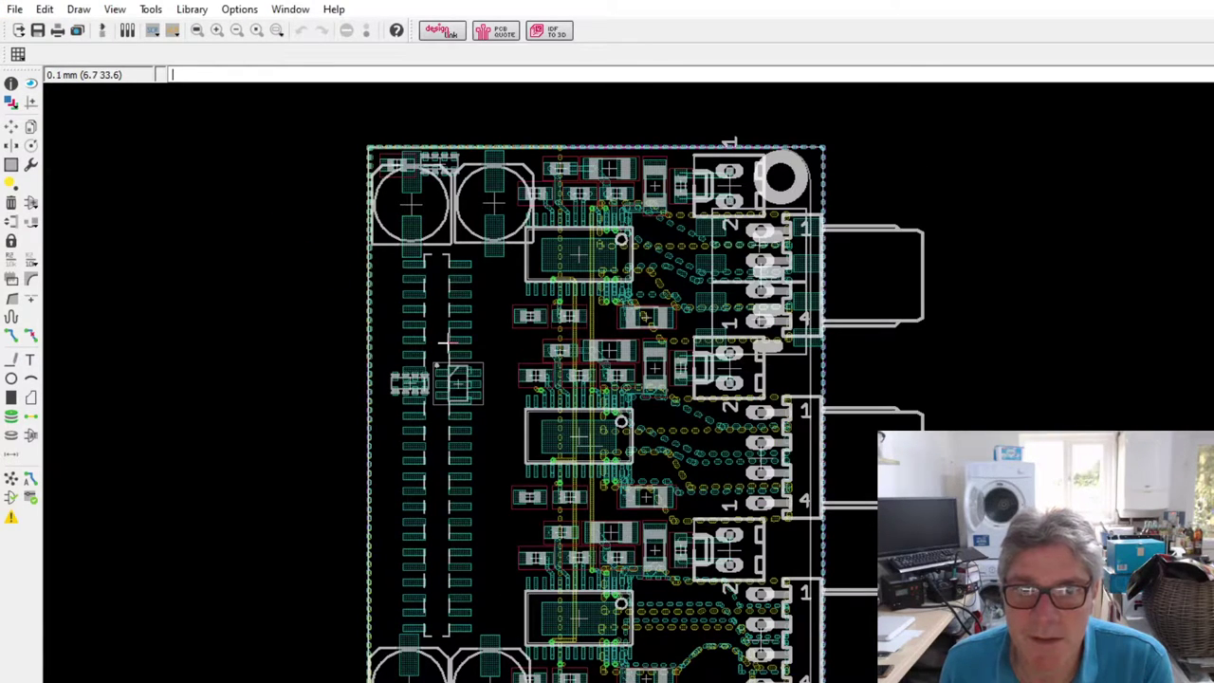
scroll(307, 328, "down", 1)
scroll(561, 430, "up", 1)
scroll(117, 417, "down", 1)
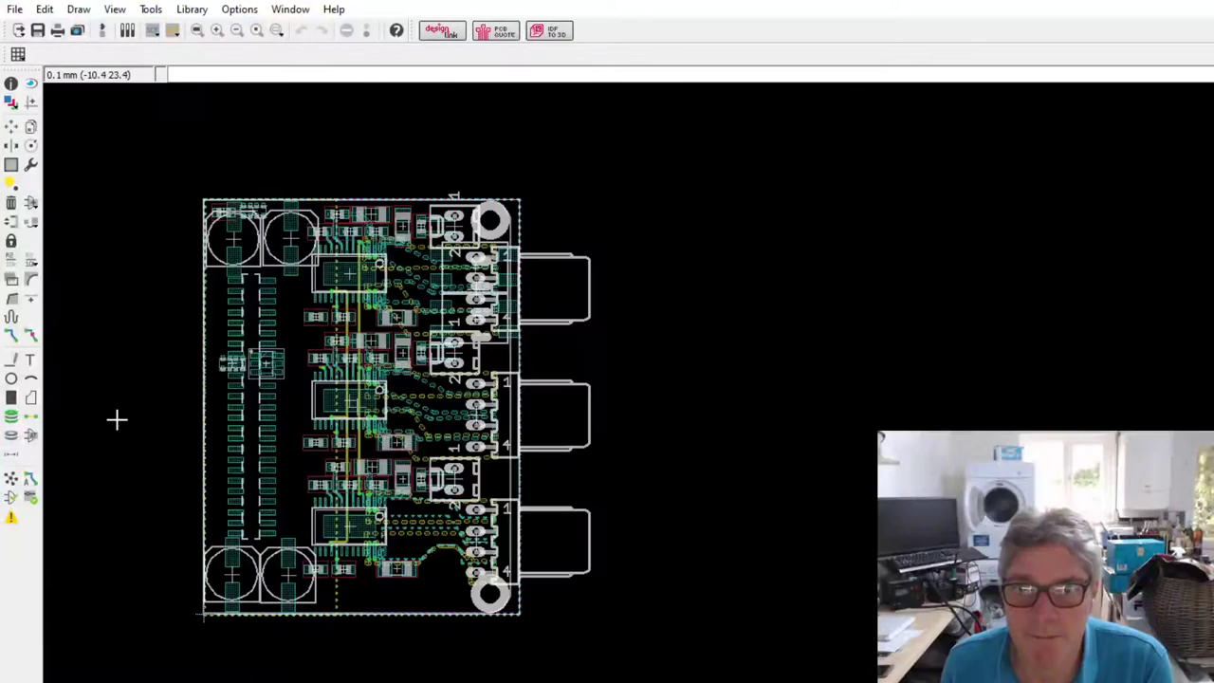
scroll(422, 407, "up", 1)
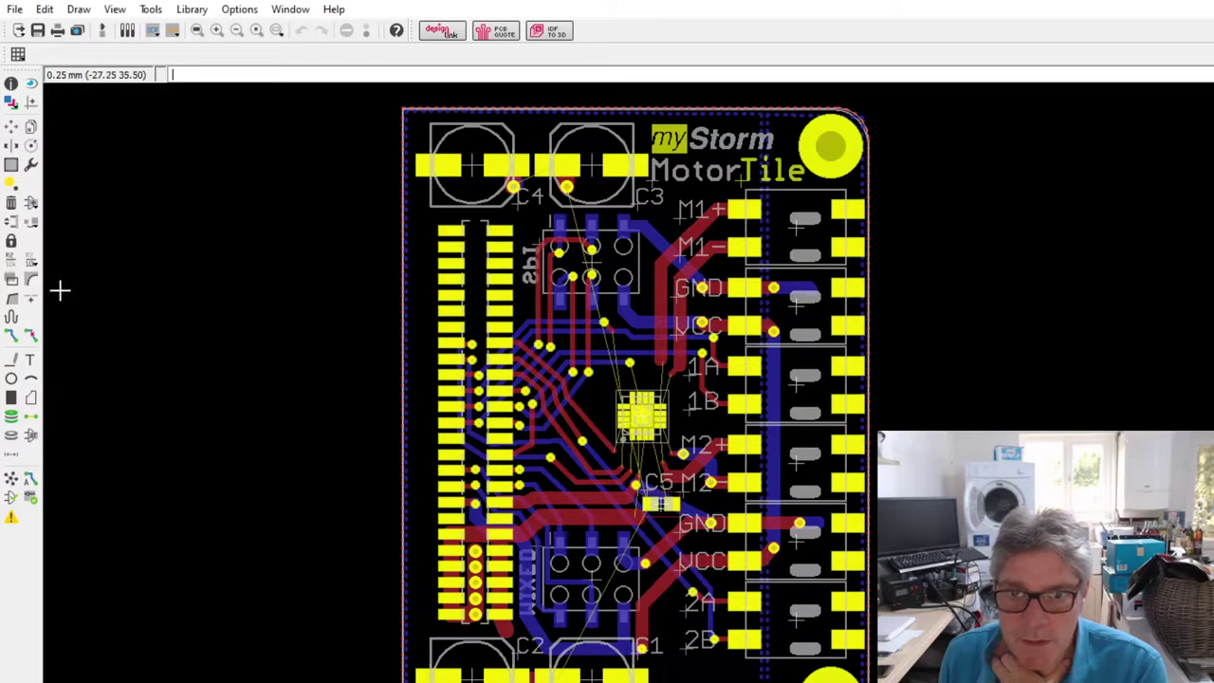
- Load the updated MotorTile board with RN1, IC2, C6 and C7, then zoom out
left_click(18, 33)
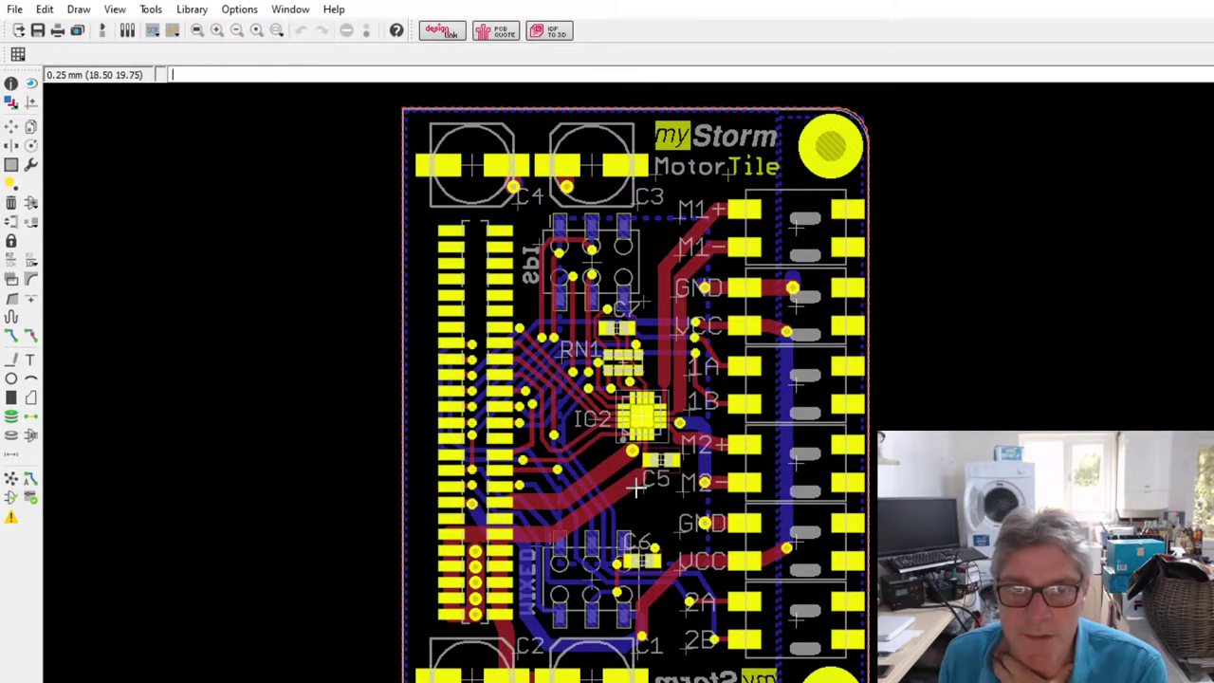
scroll(86, 222, "down", 5)
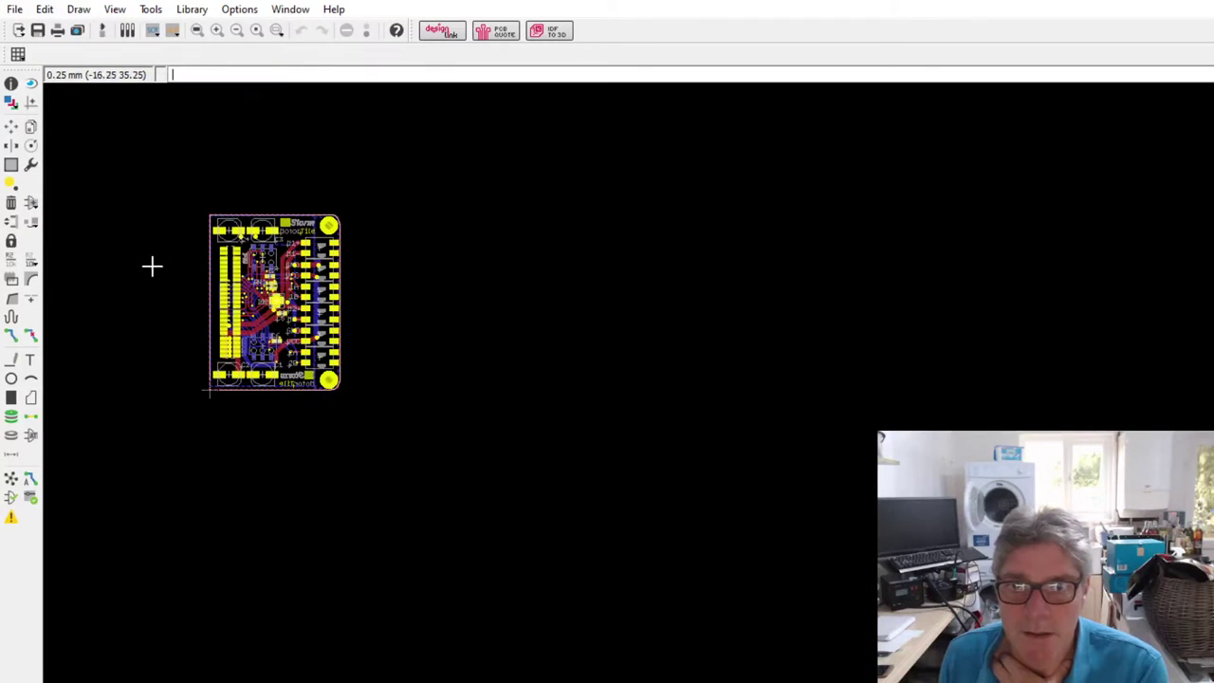
- Return from the MotorTile layout to the myStorm BreadBoard board with Ctrl+Tab
scroll(282, 281, "up", 5)
scroll(196, 130, "up", 1)
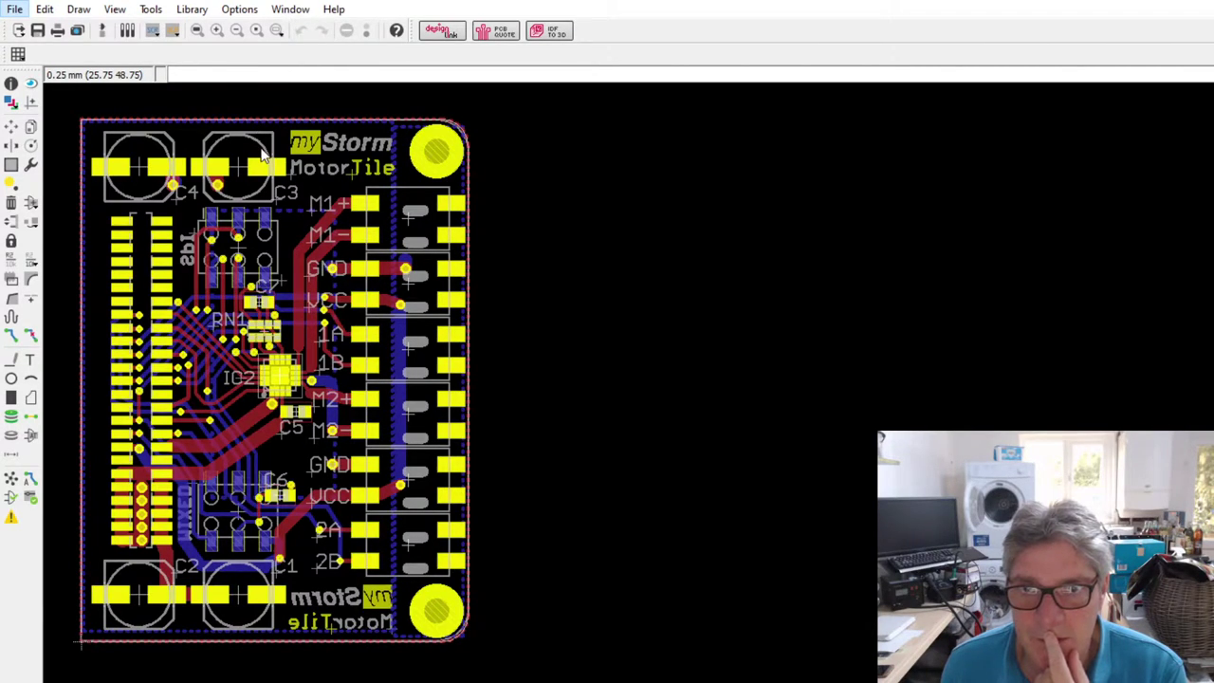
key("ctrl+Tab")
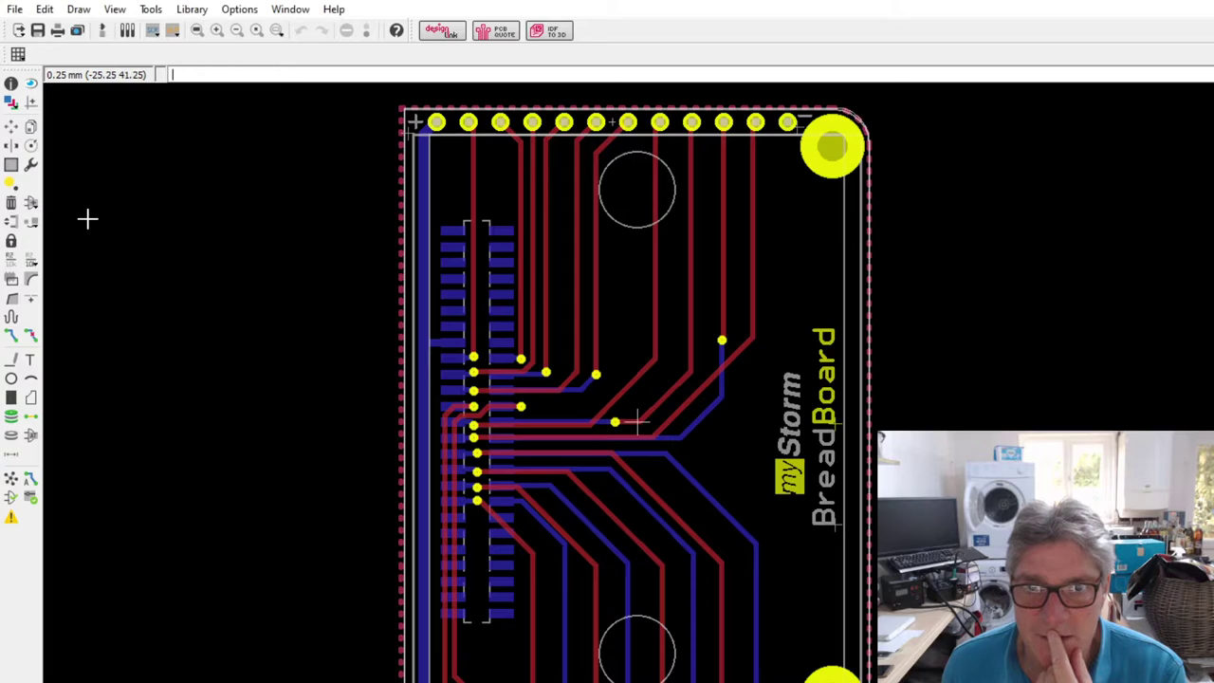
- Zoom over the BreadBoard layout to inspect top- and bottom-layer traces from the edge connector
scroll(92, 214, "down", 3)
scroll(290, 232, "up", 2)
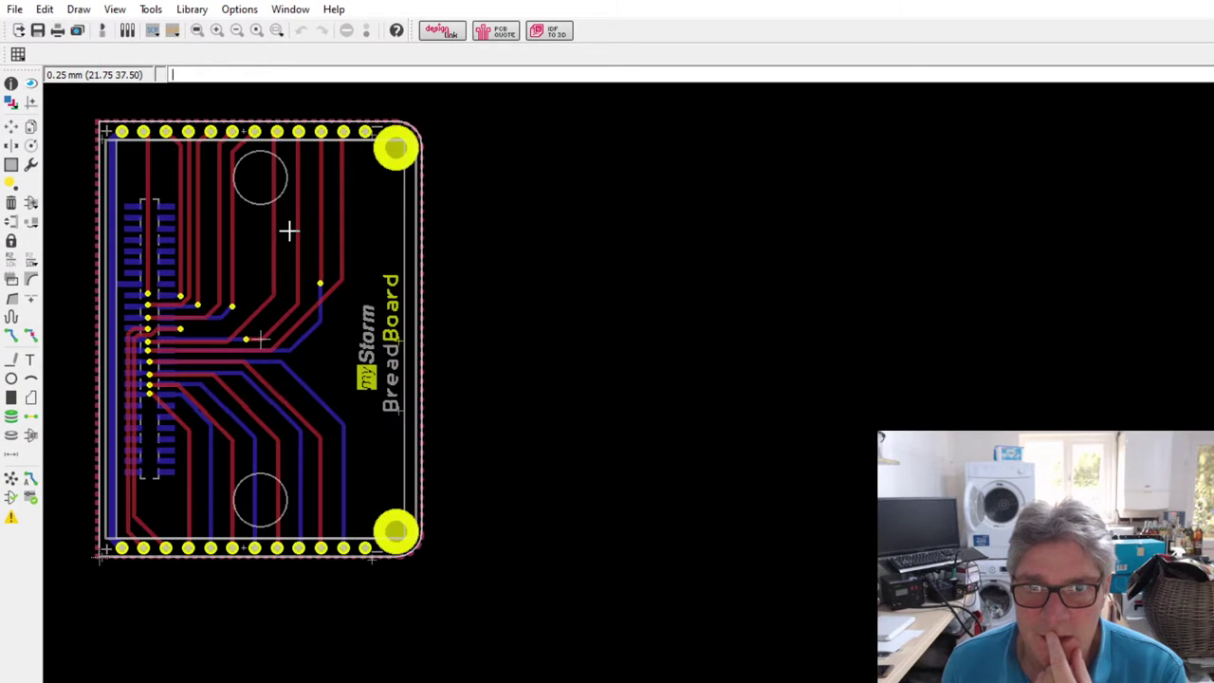
scroll(258, 101, "up", 1)
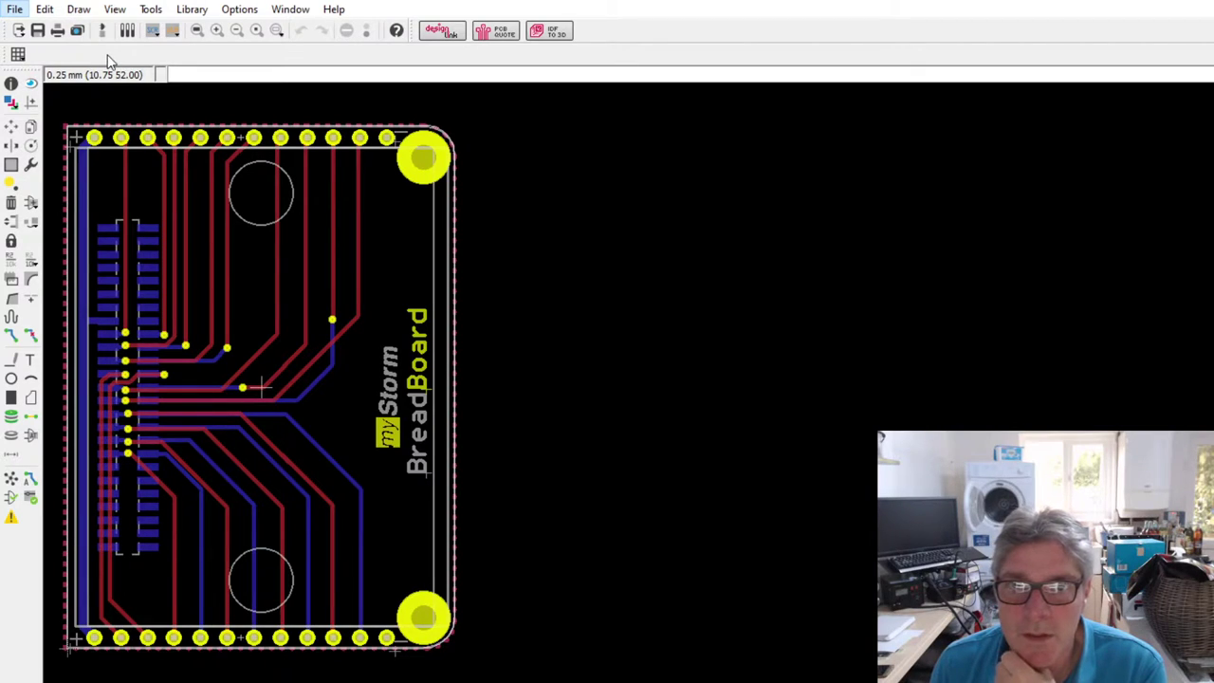
key("F7")
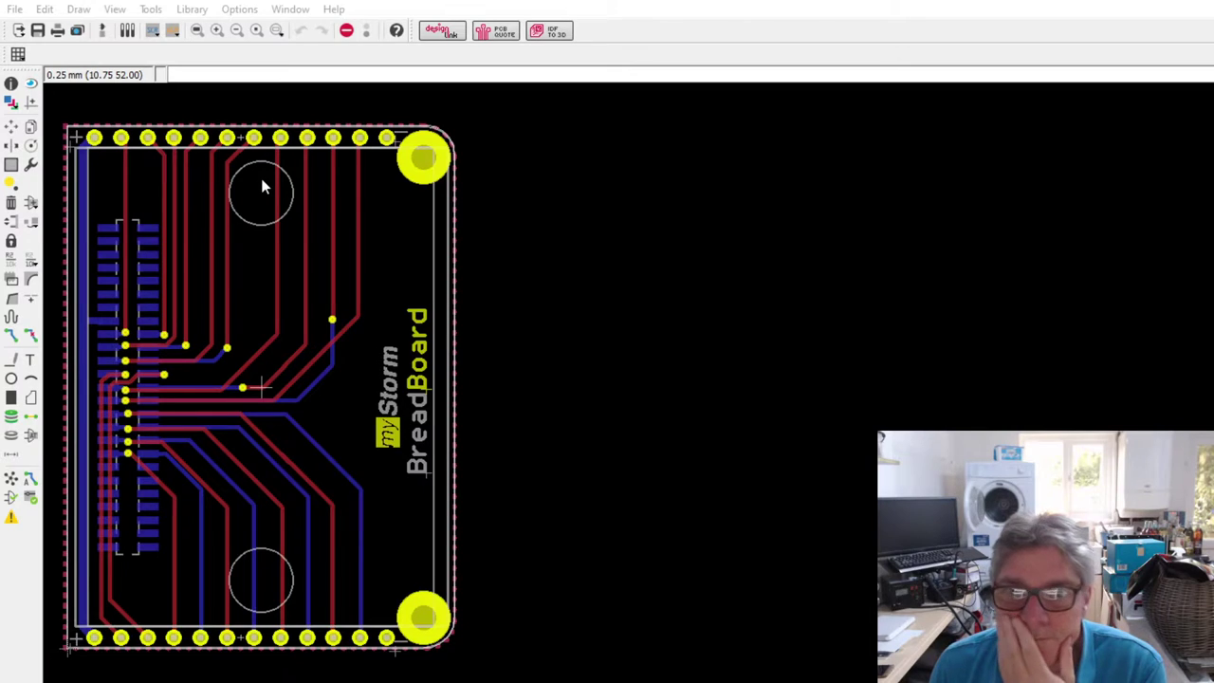
- Bring up the myStorm PmodTile board and zoom over its MIXED 8, SPI/I2C 8 and PMOD header routing
left_click(254, 291)
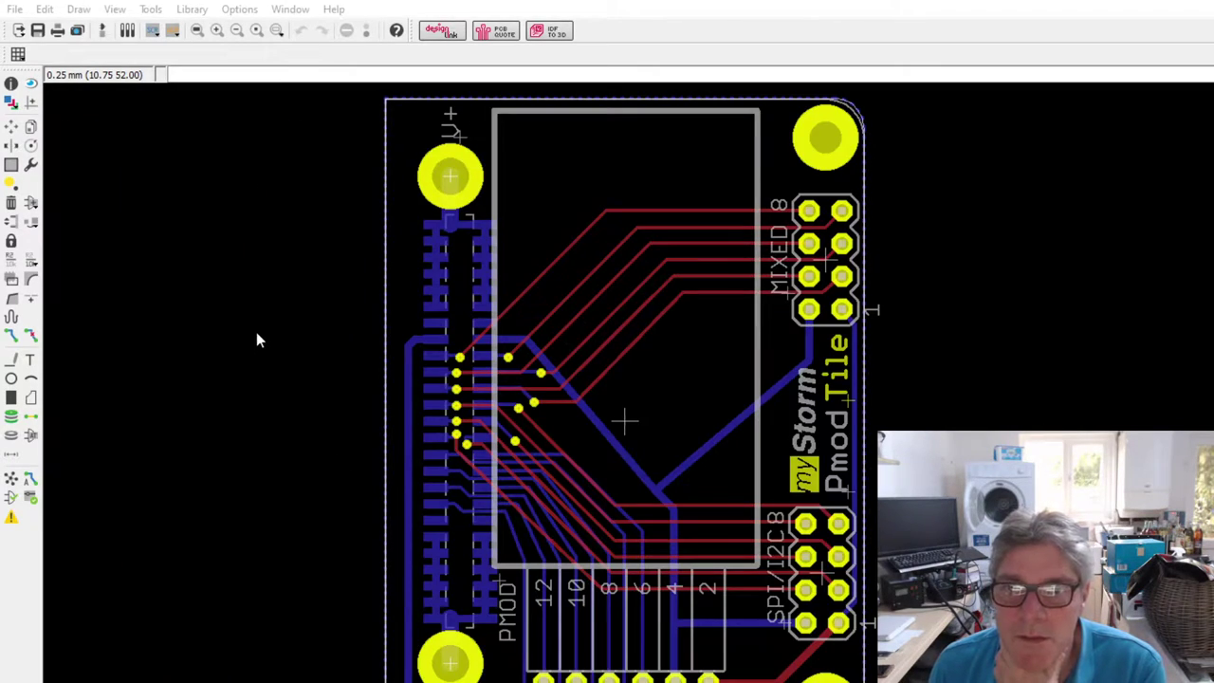
scroll(103, 231, "down", 3)
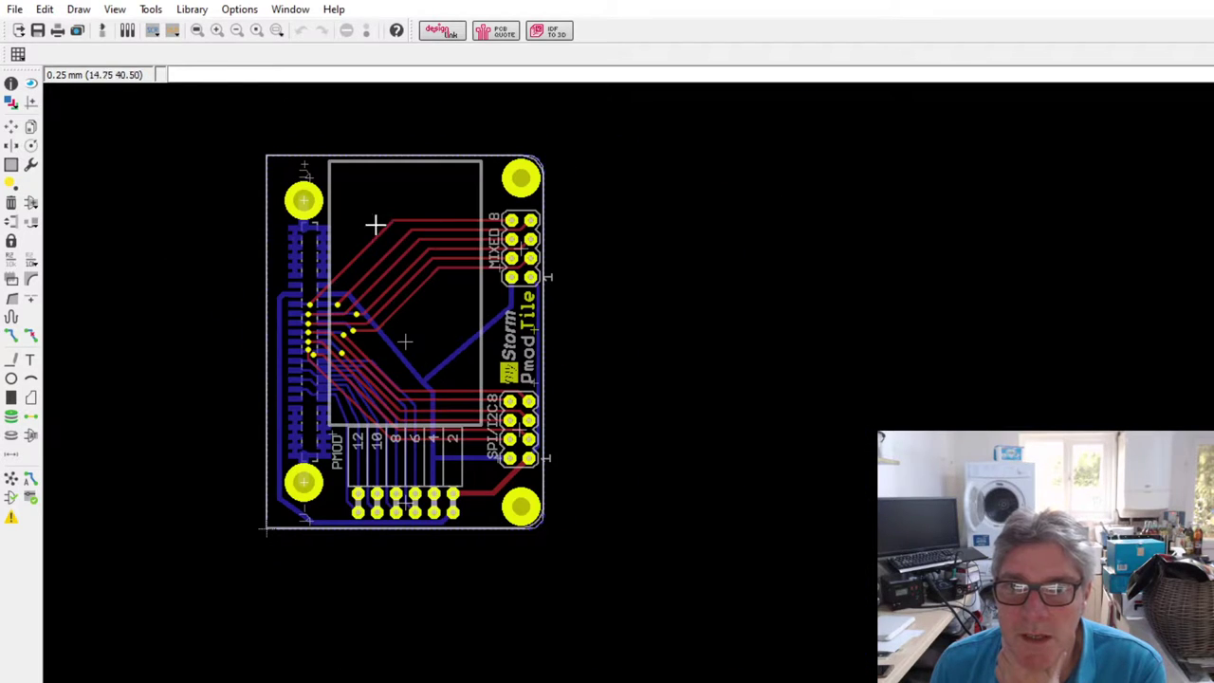
scroll(623, 238, "up", 3)
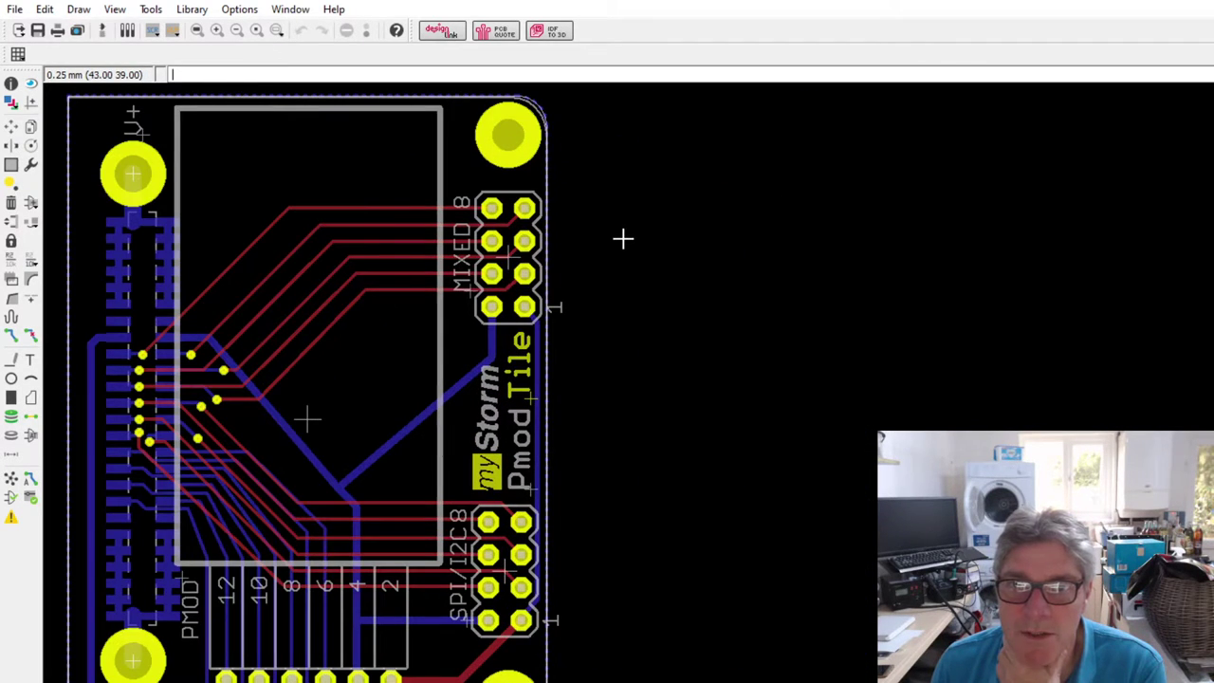
scroll(623, 238, "down", 1)
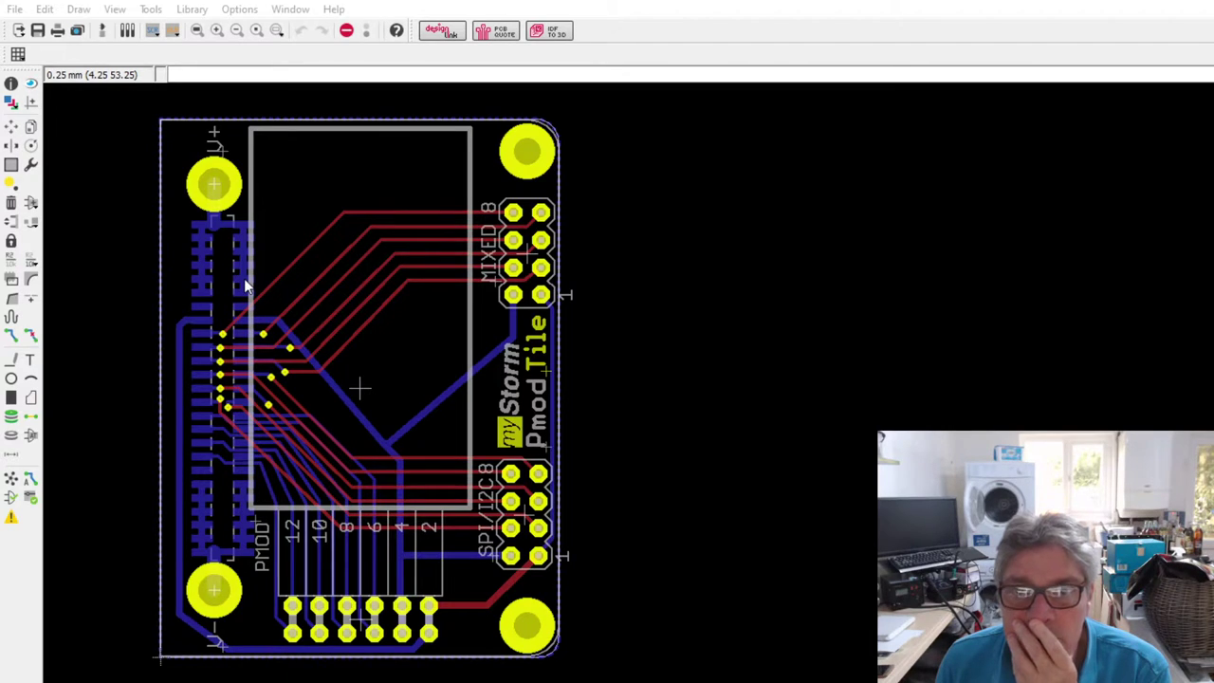
- Switch to the myStorm Net-Tile board and zoom over its ESP-12E module and connector routing
key("alt+Tab")
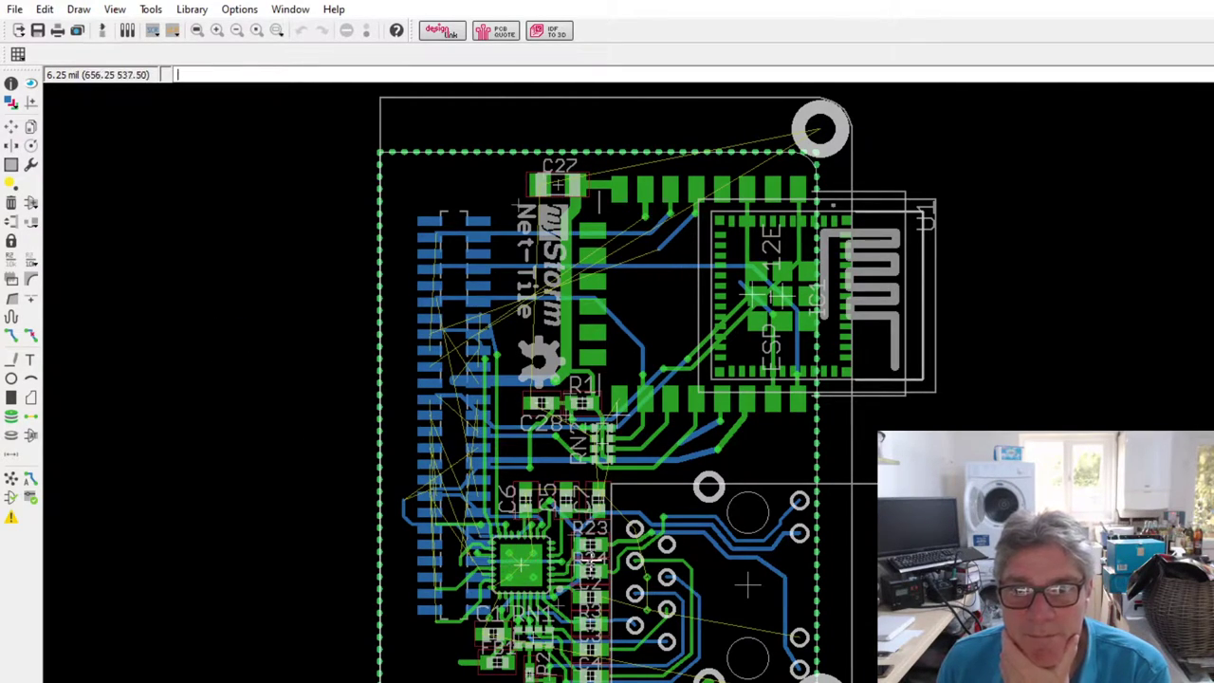
scroll(76, 390, "down", 3)
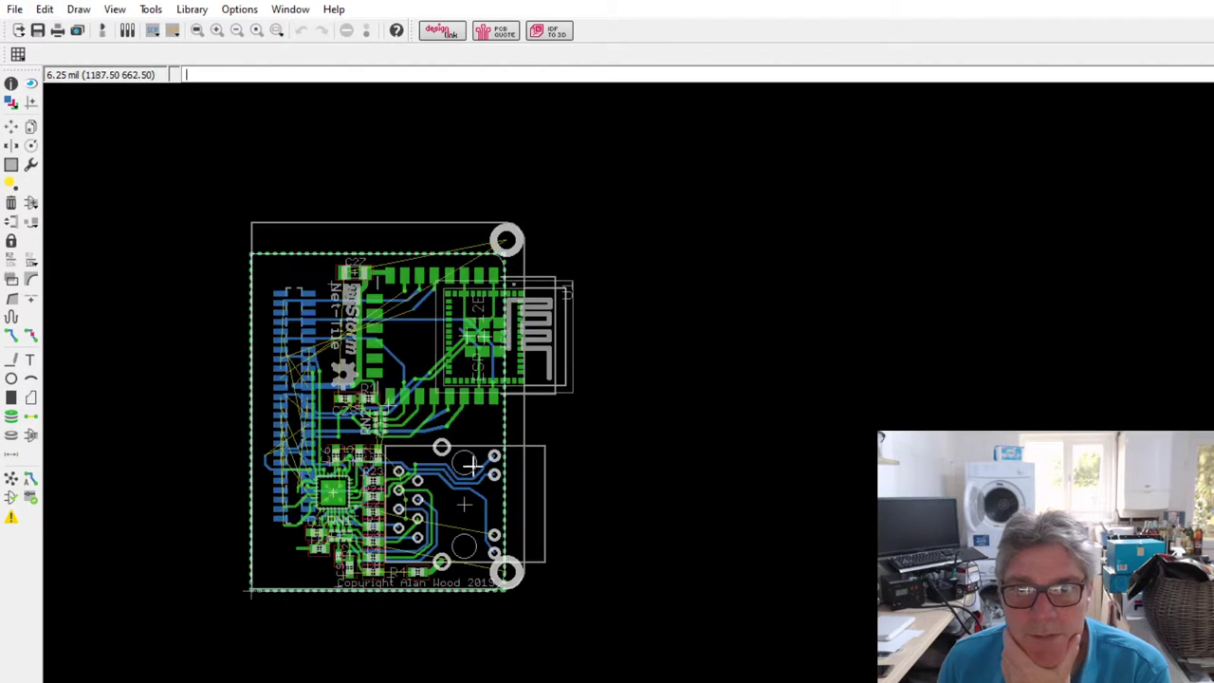
scroll(528, 549, "up", 2)
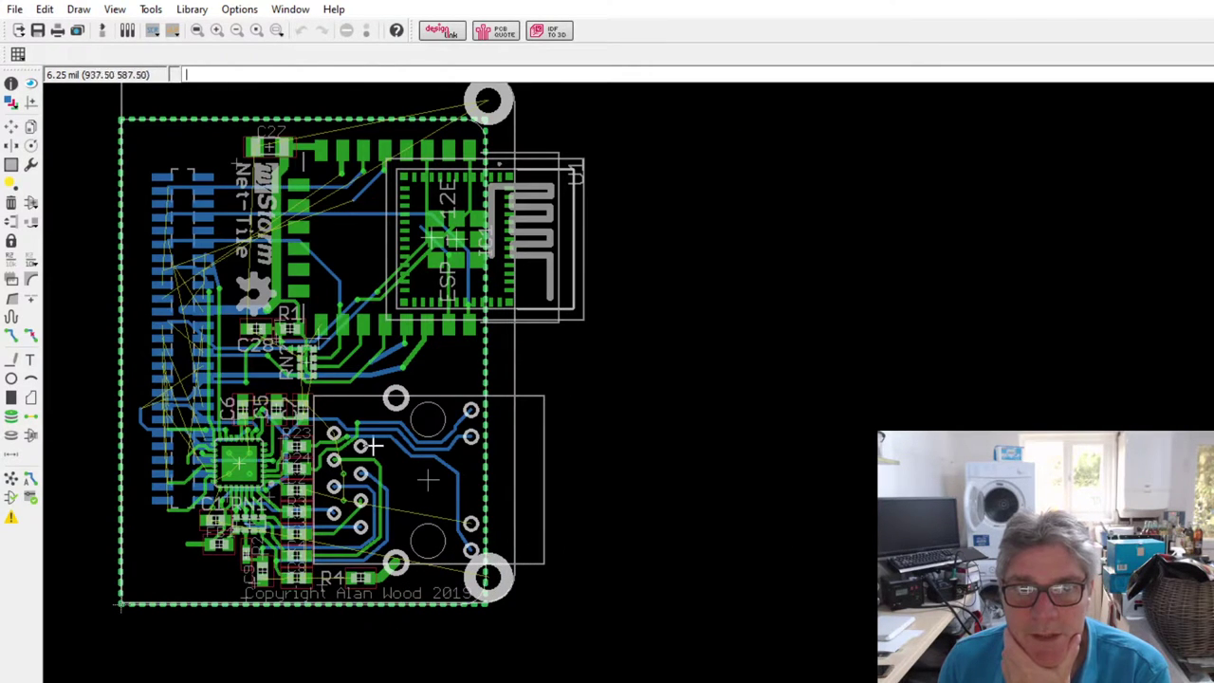
scroll(450, 510, "down", 1)
scroll(449, 510, "up", 1)
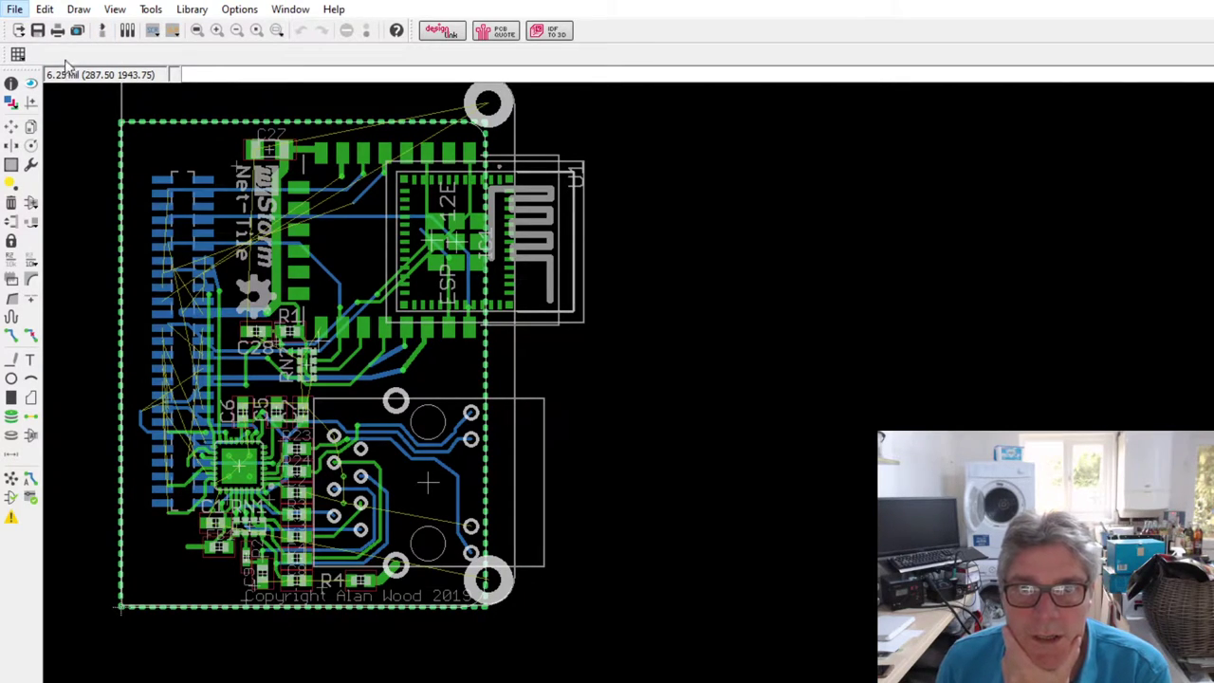
- Load the ProtoTile board layout in place of Net-Tile for reference
key("F7")
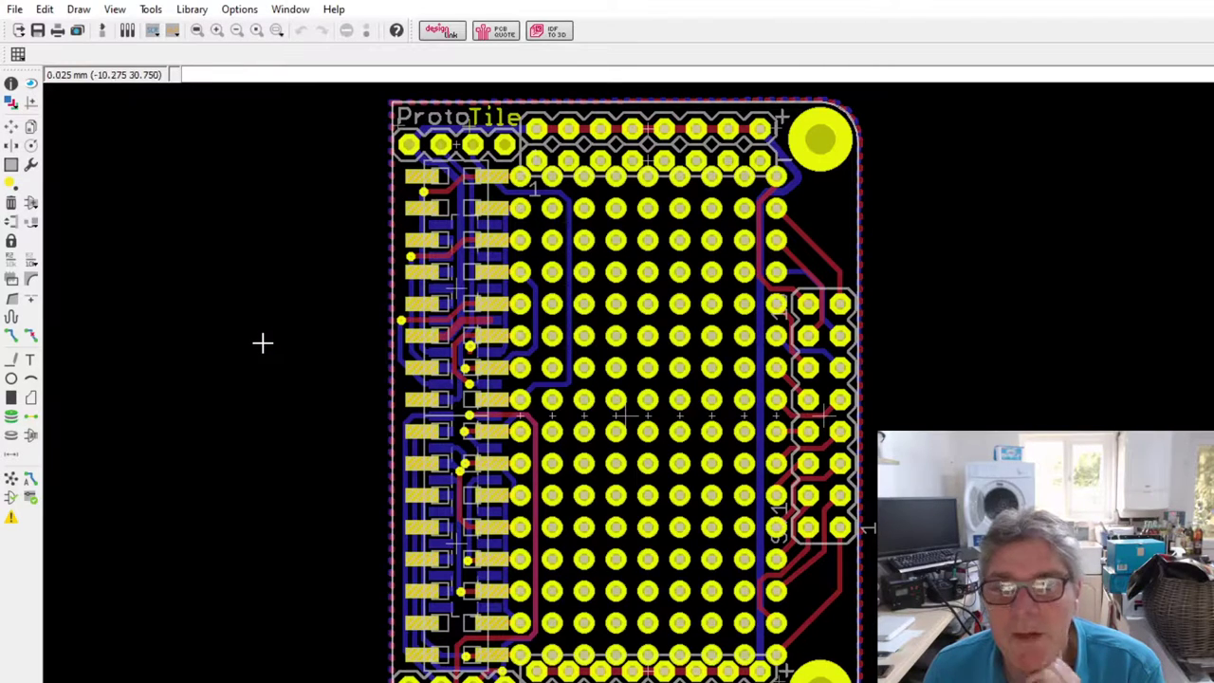
scroll(171, 365, "down", 3)
scroll(588, 428, "up", 2)
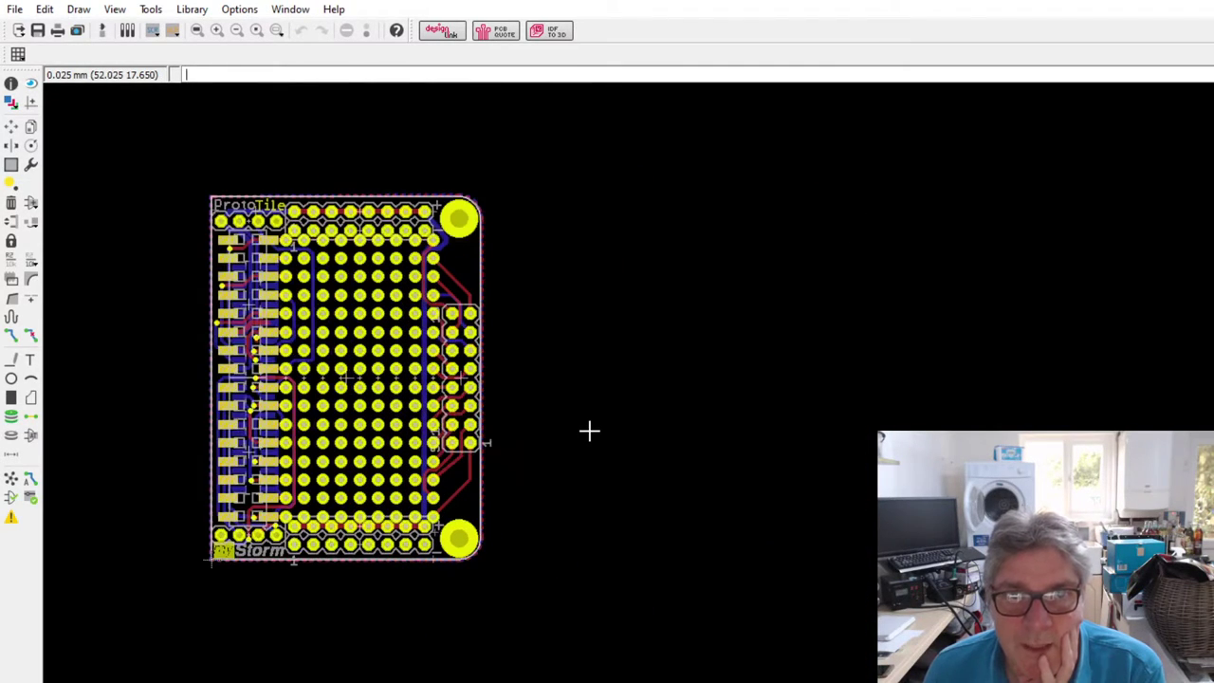
scroll(464, 265, "up", 1)
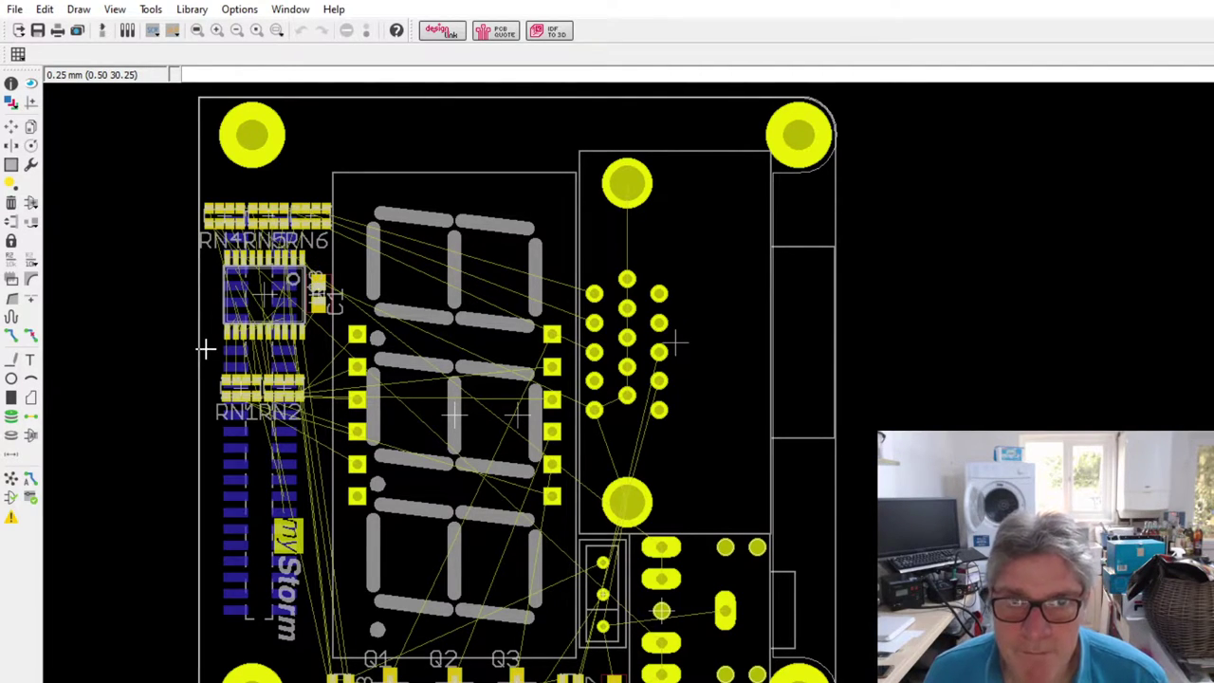
- Zoom out over the seven-segment tile board with its parts still joined by airwires
scroll(104, 297, "down", 1)
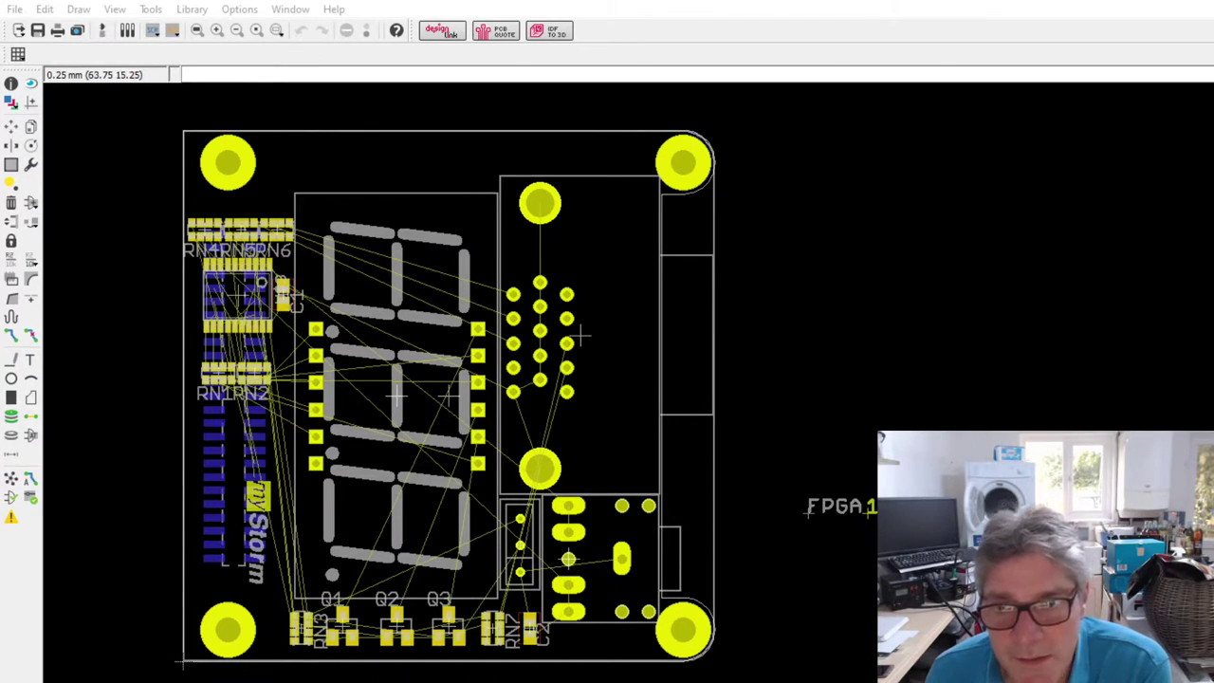
- Rotate the FPGA label back to horizontal and place it beside the 1, just off the board's right edge
left_click(30, 359)
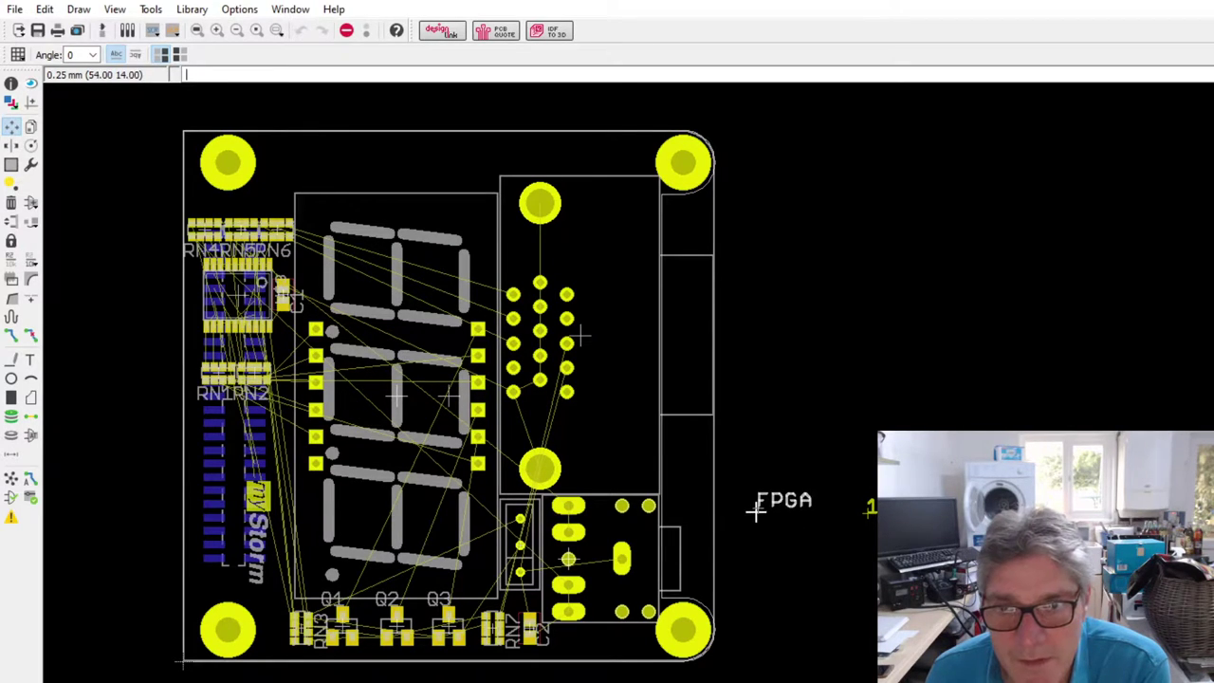
key("r")
key("r")
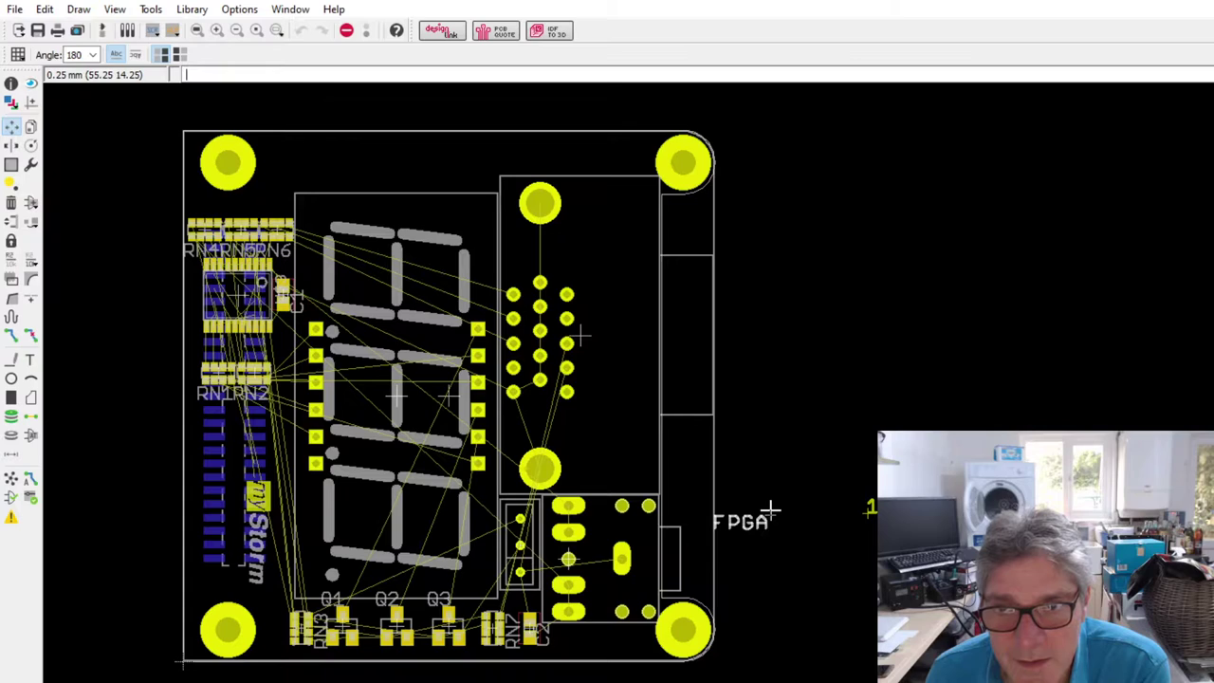
key("r")
key("r")
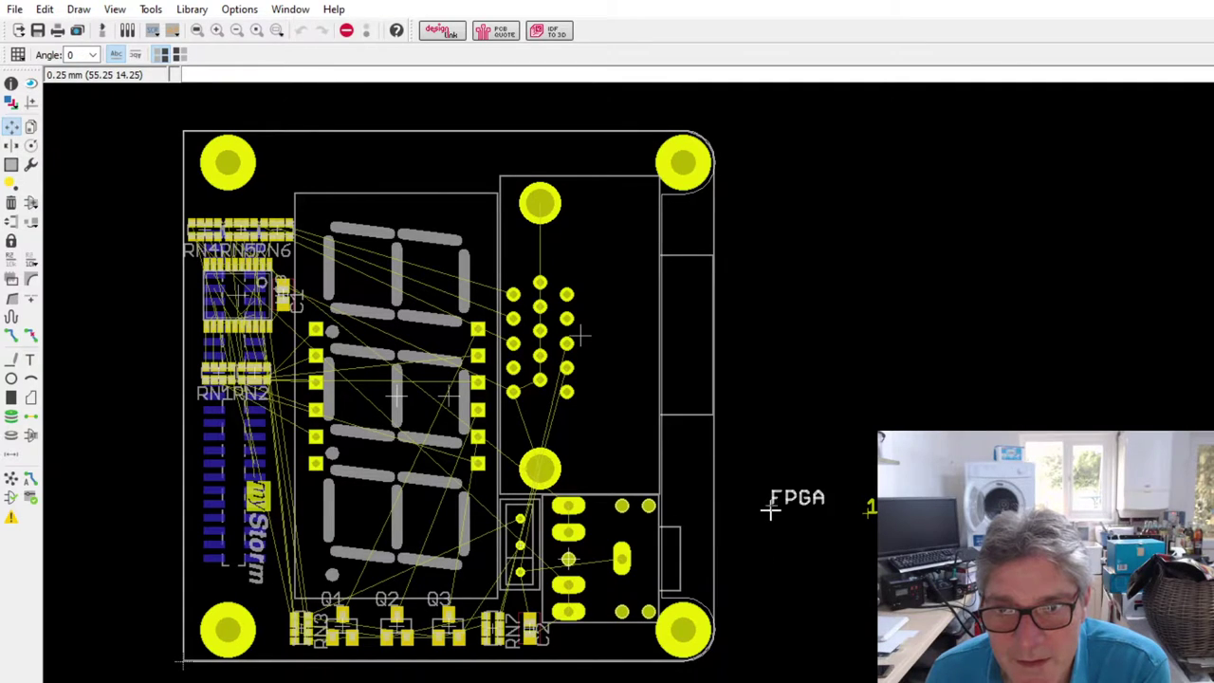
key("r")
key("r")
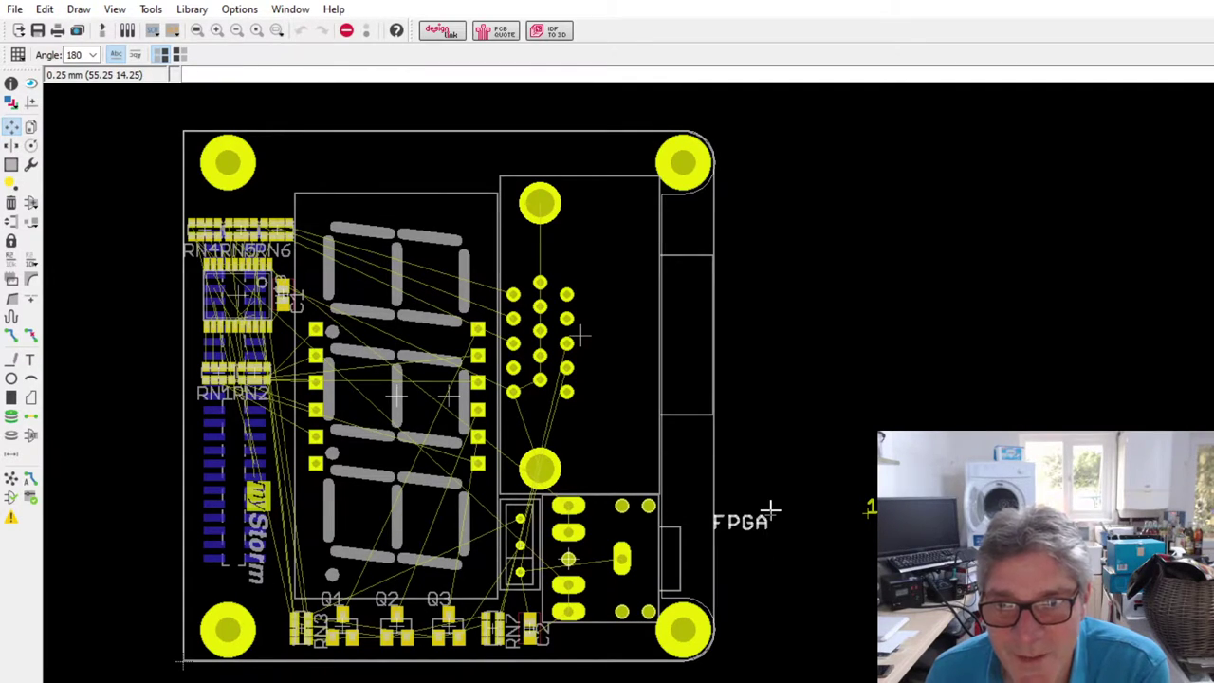
key("r")
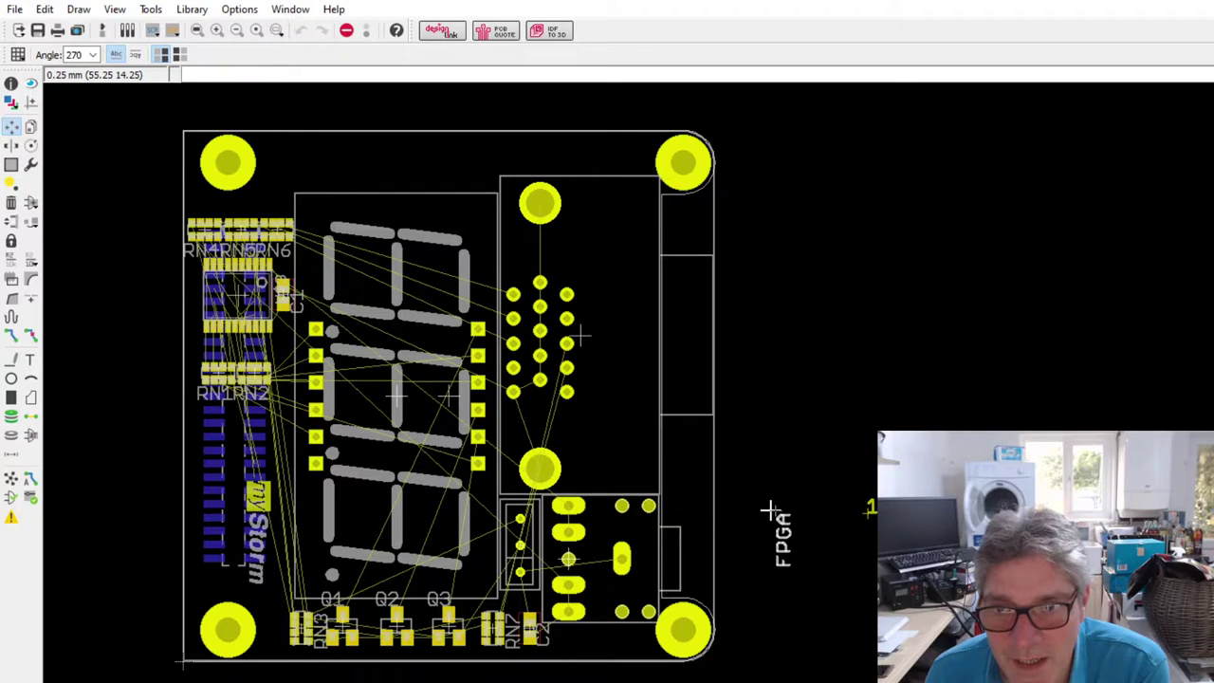
key("r")
key("r")
key("r")
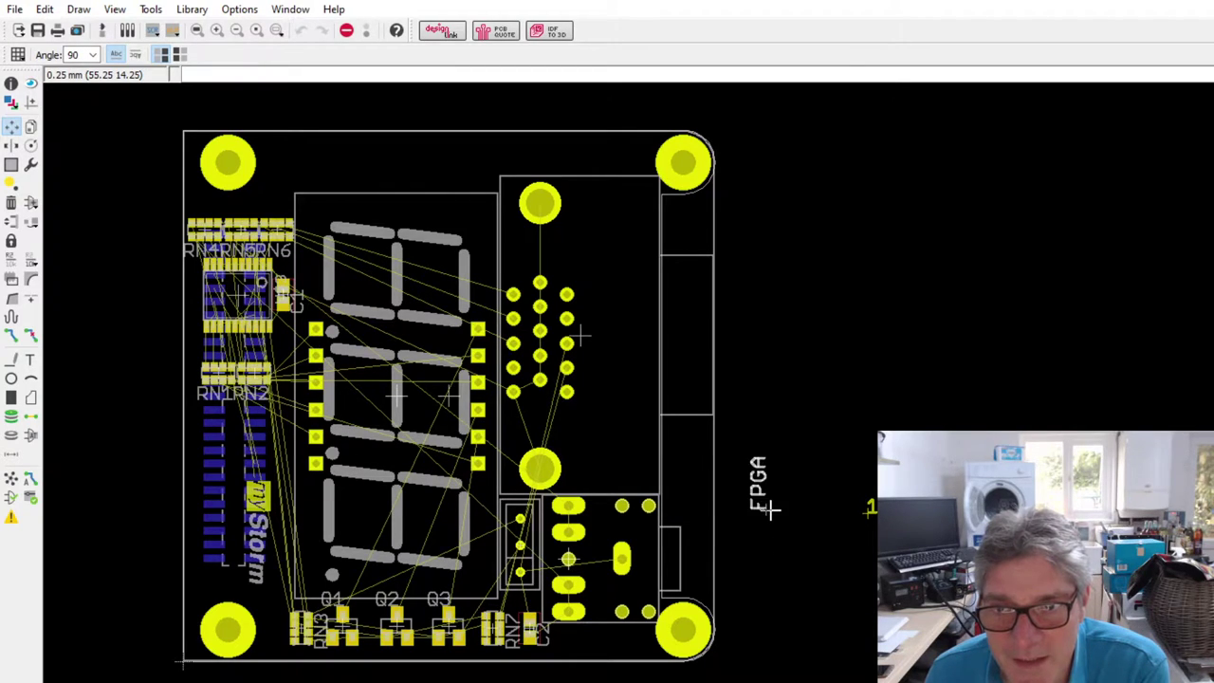
key("r")
key("r")
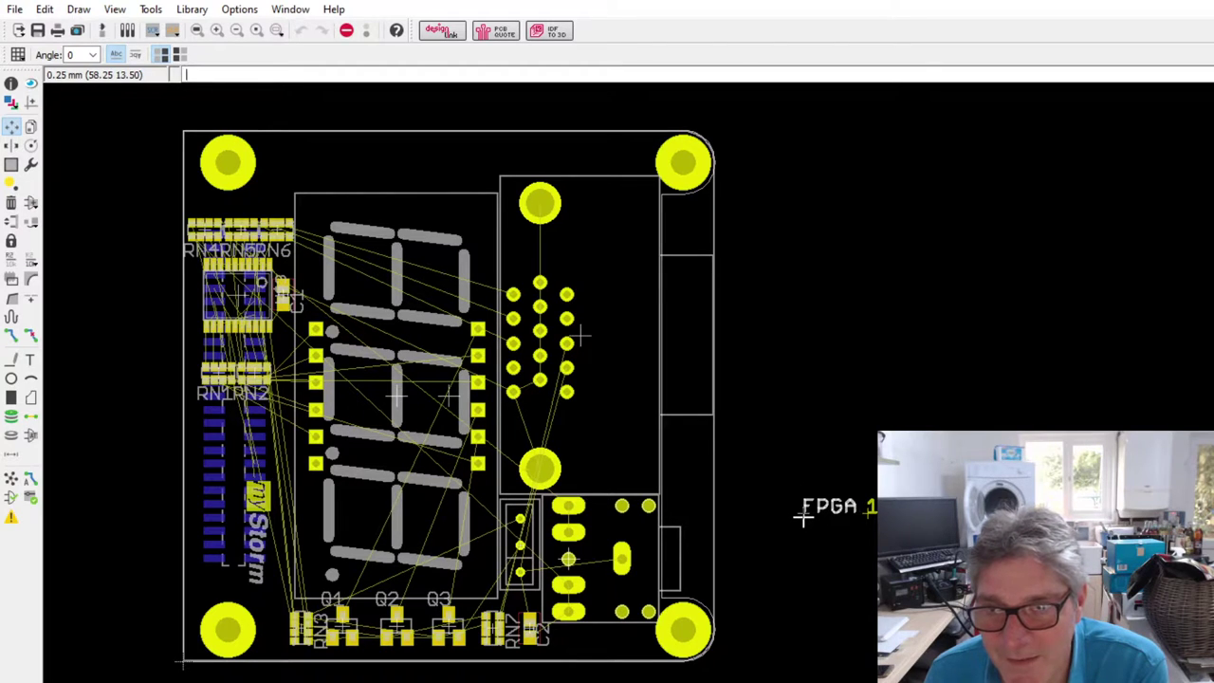
left_click(801, 514)
key("Escape")
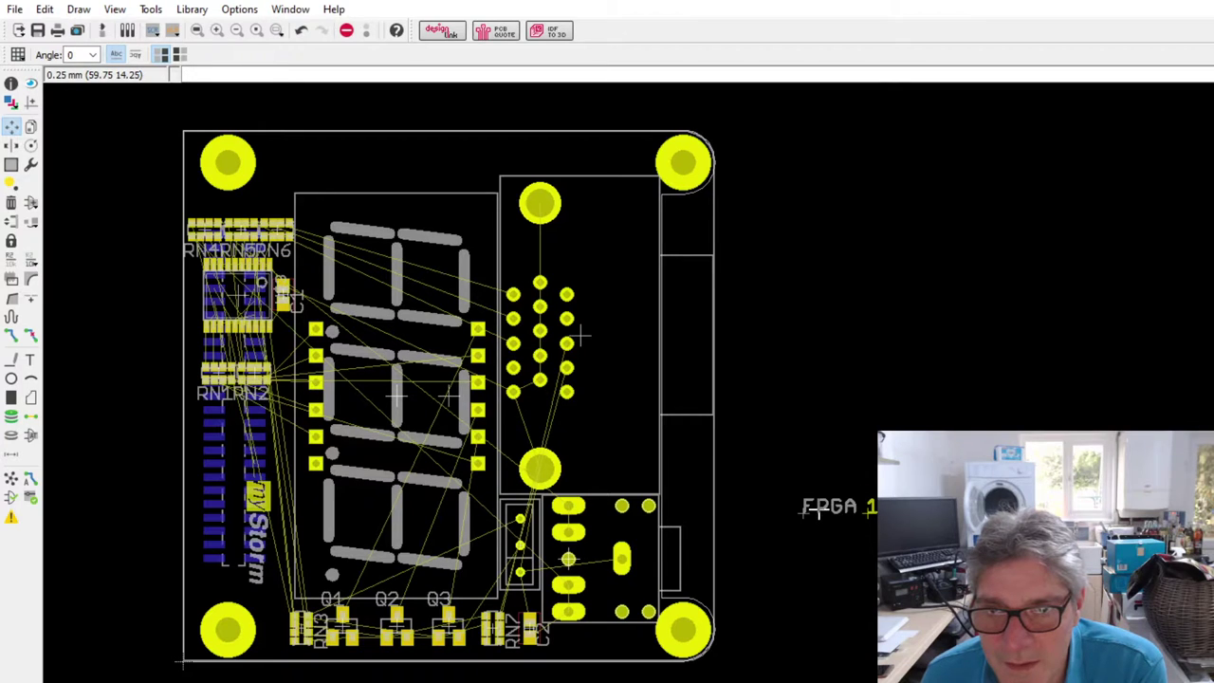
- Zoom in on the crowded RN4, RN5 and RN6 area and cancel the pending Move
scroll(235, 352, "up", 1)
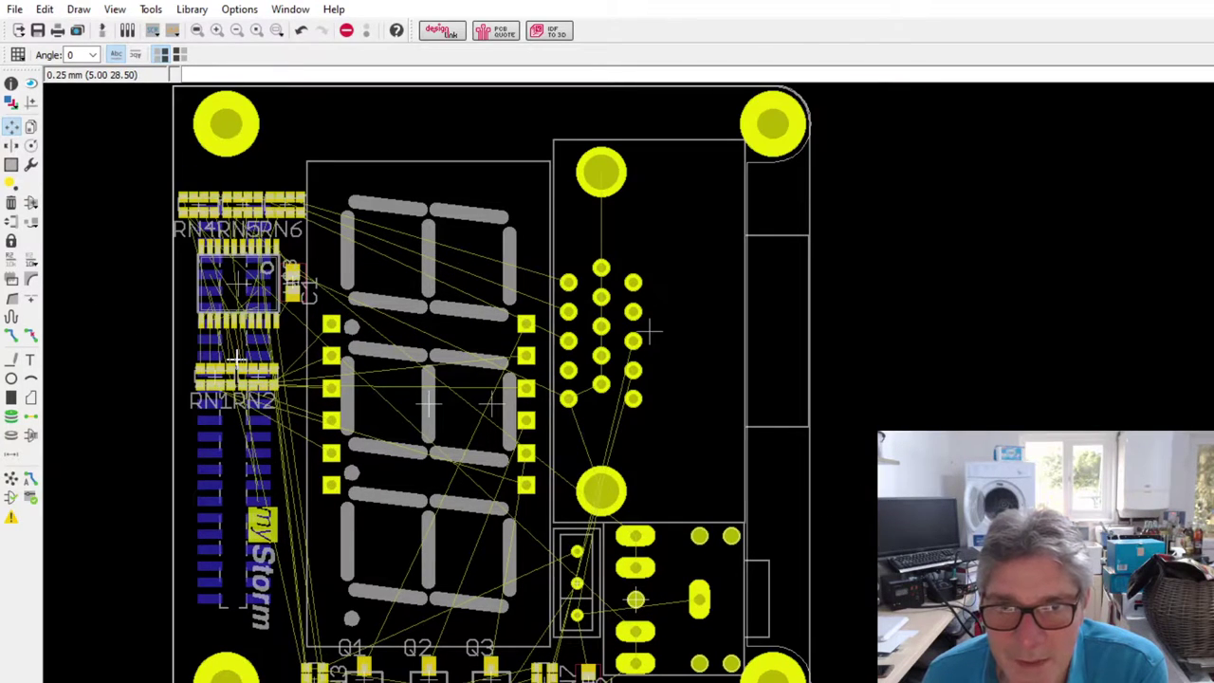
scroll(235, 358, "up", 1)
scroll(194, 275, "down", 2)
scroll(204, 237, "up", 4)
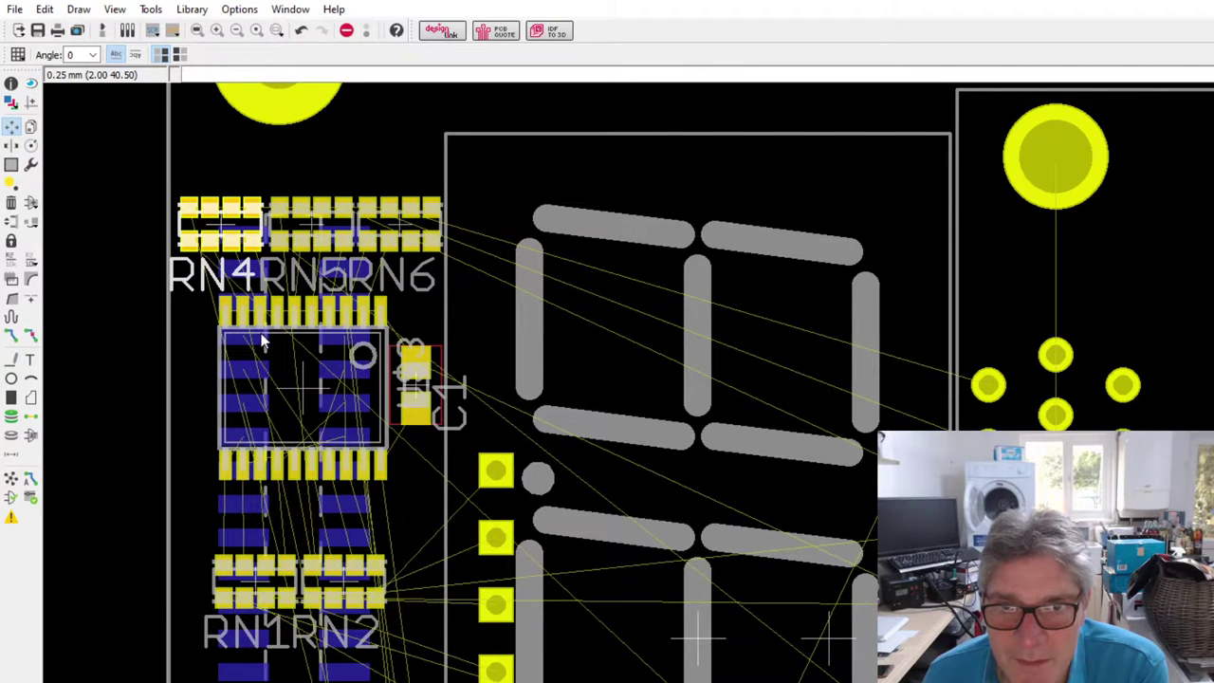
key("F6")
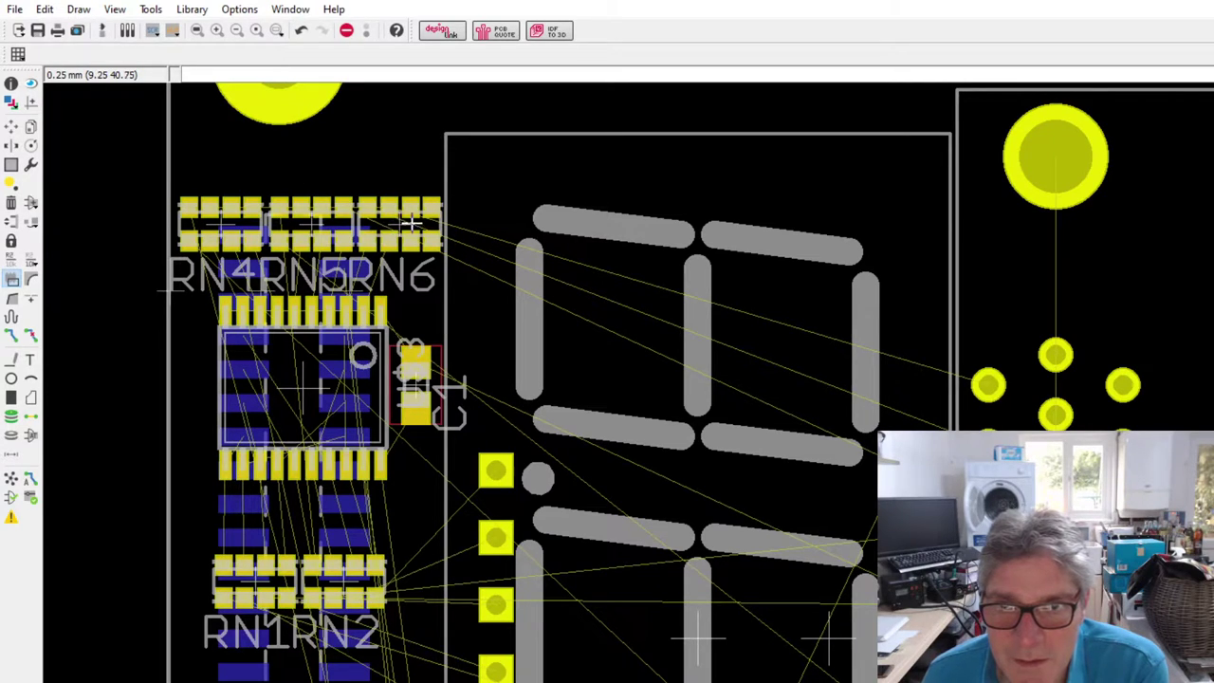
- Drag the RN4, RN5 and RN6 name labels up into a neat row above their packages
left_click(12, 125)
left_click_drag(190, 284, 192, 186)
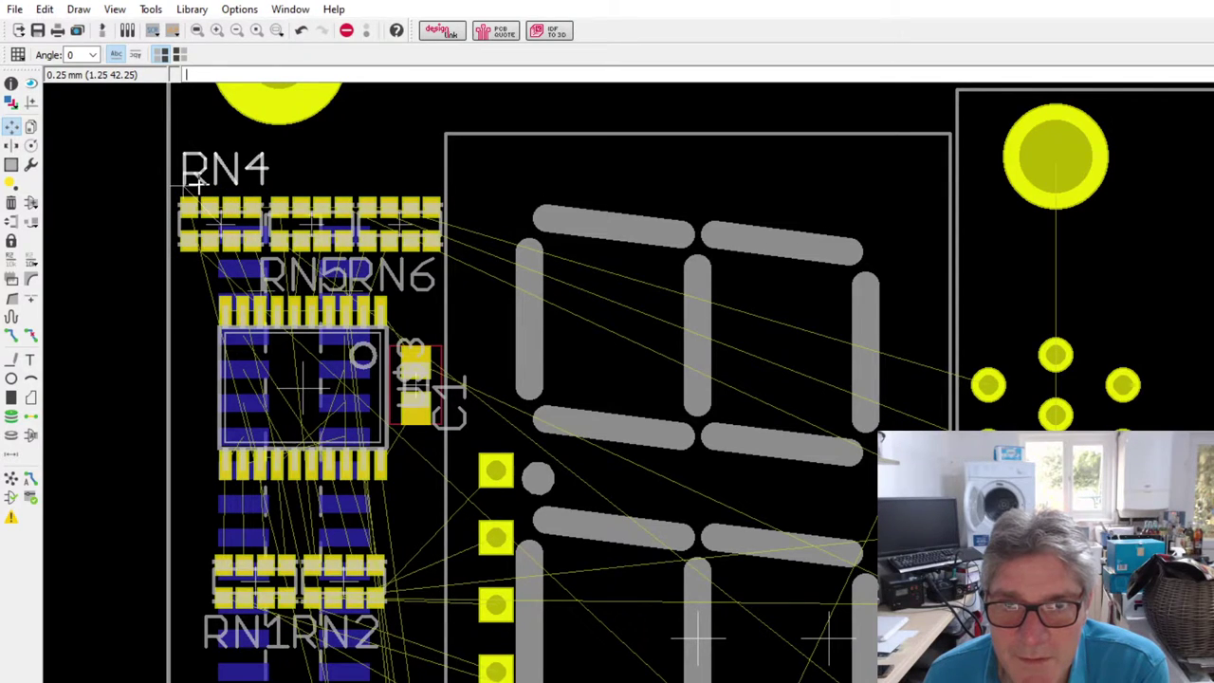
left_click_drag(193, 186, 186, 186)
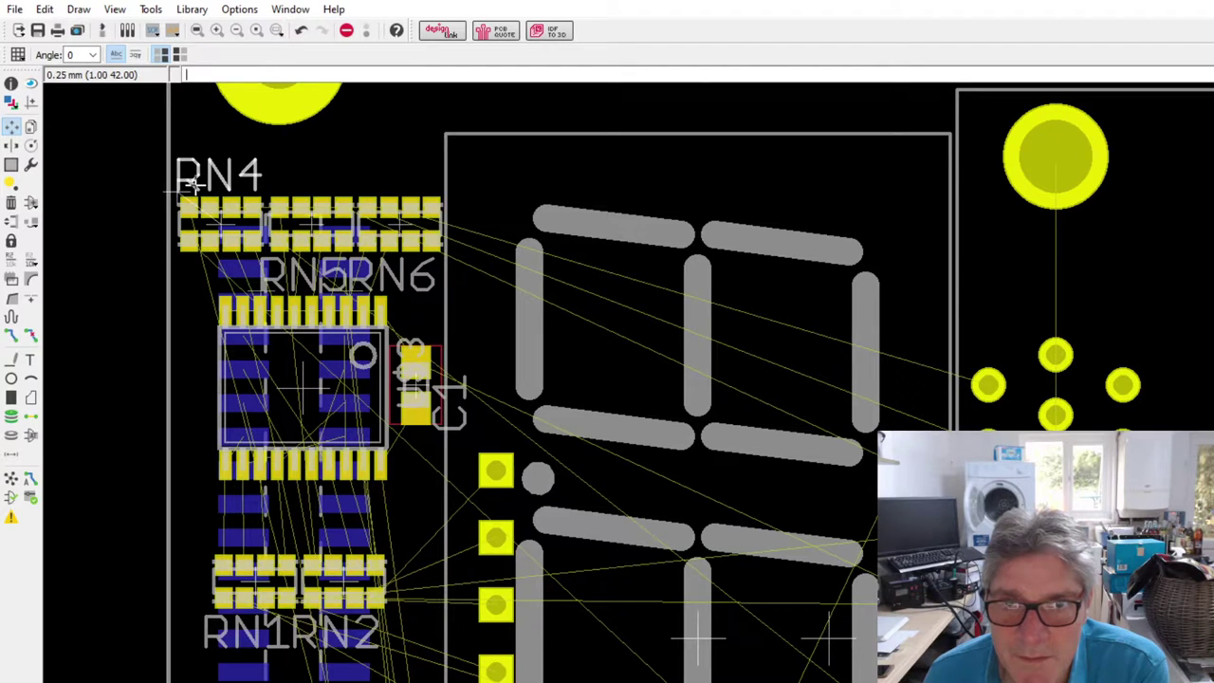
left_click_drag(262, 282, 269, 180)
left_click_drag(351, 277, 360, 183)
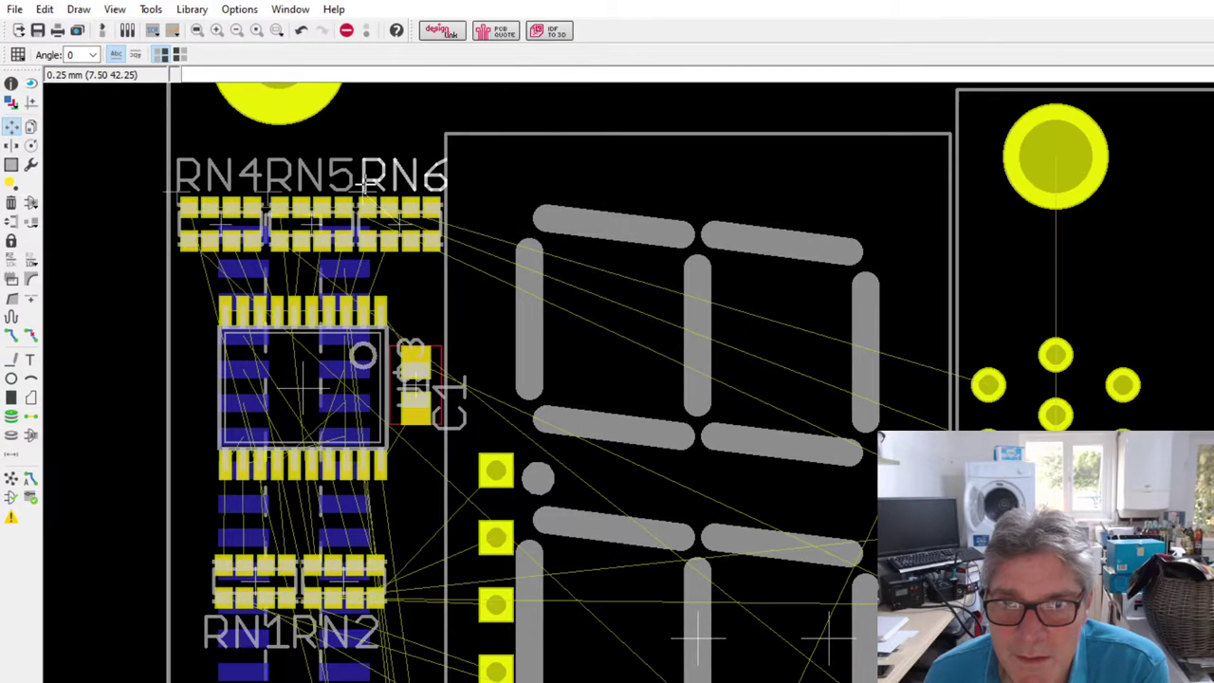
scroll(305, 309, "down", 3)
scroll(301, 310, "up", 3)
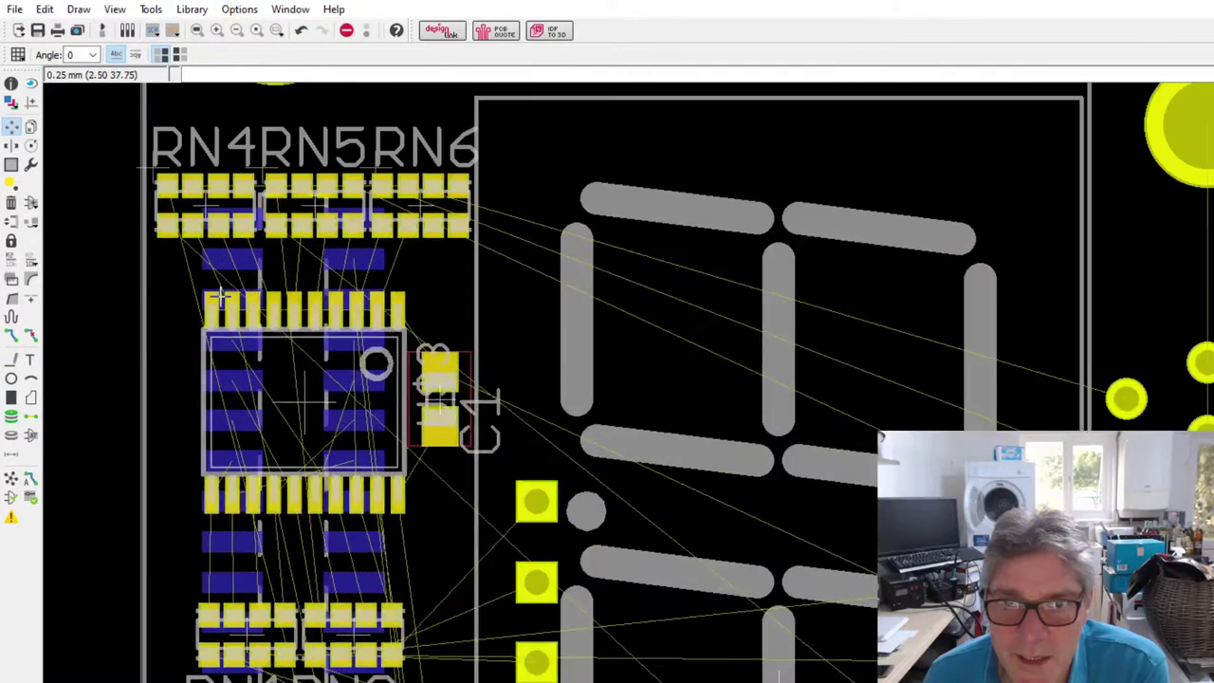
- Route a top-layer track with a 45° bend from an IC pin up to the resistor-network pad above
left_click(12, 336)
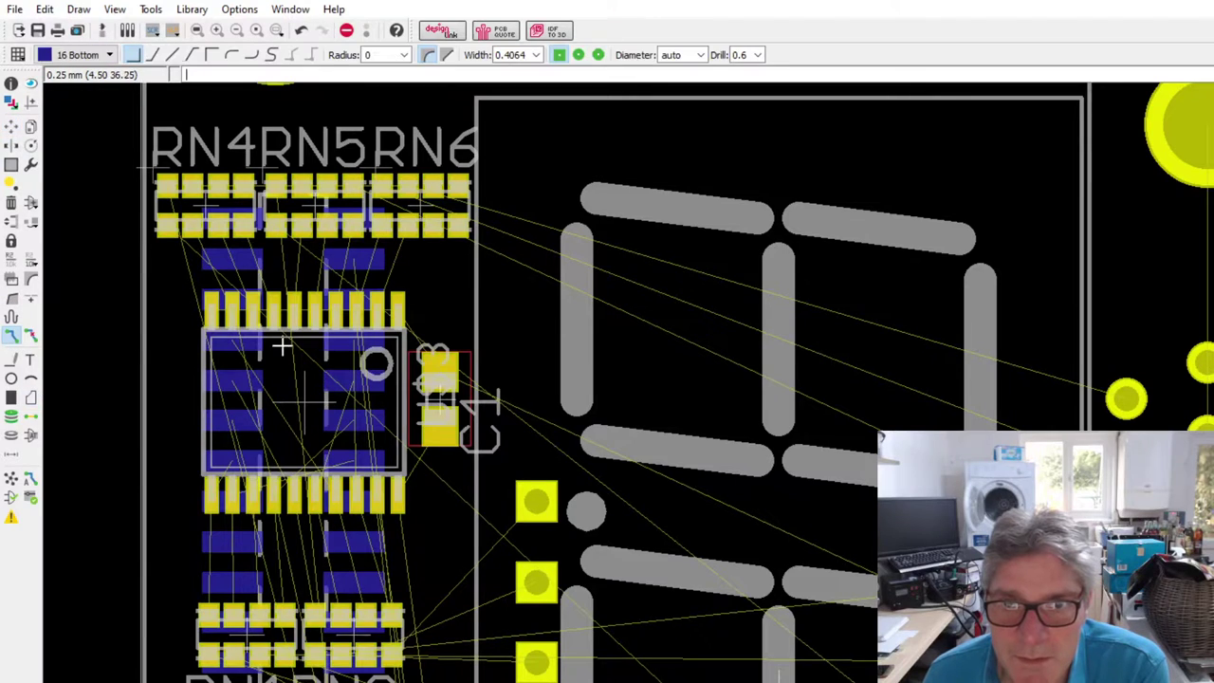
scroll(282, 345, "down", 3)
scroll(337, 341, "up", 4)
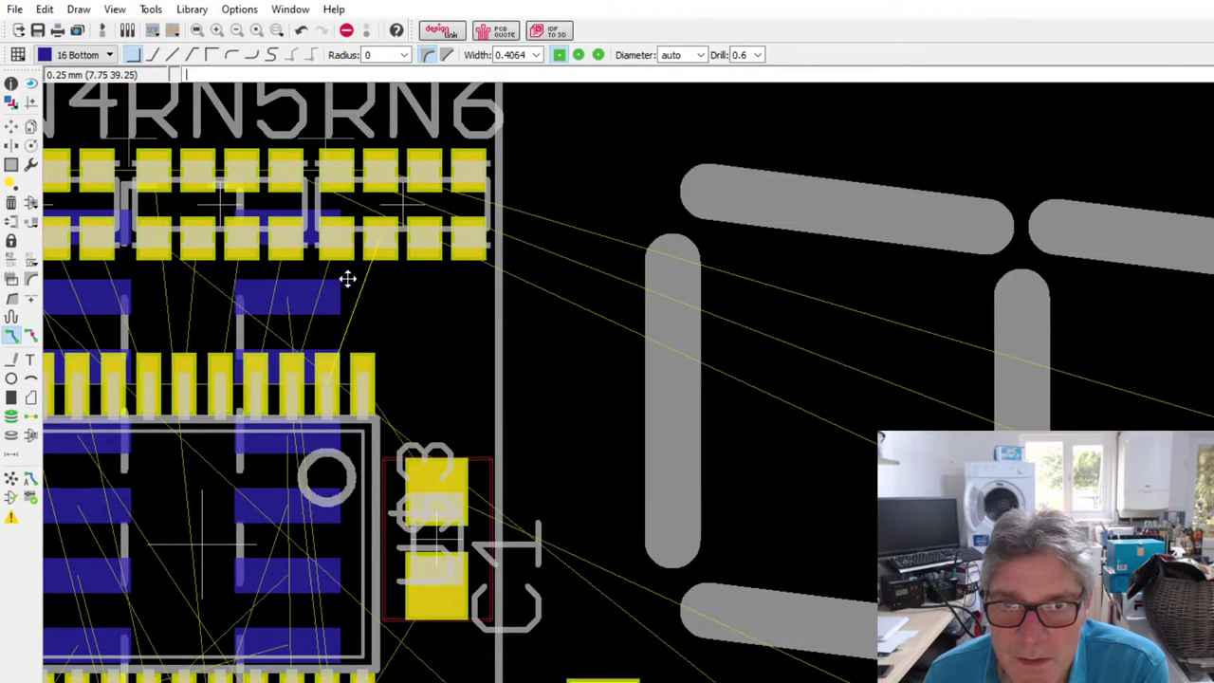
left_click(327, 378)
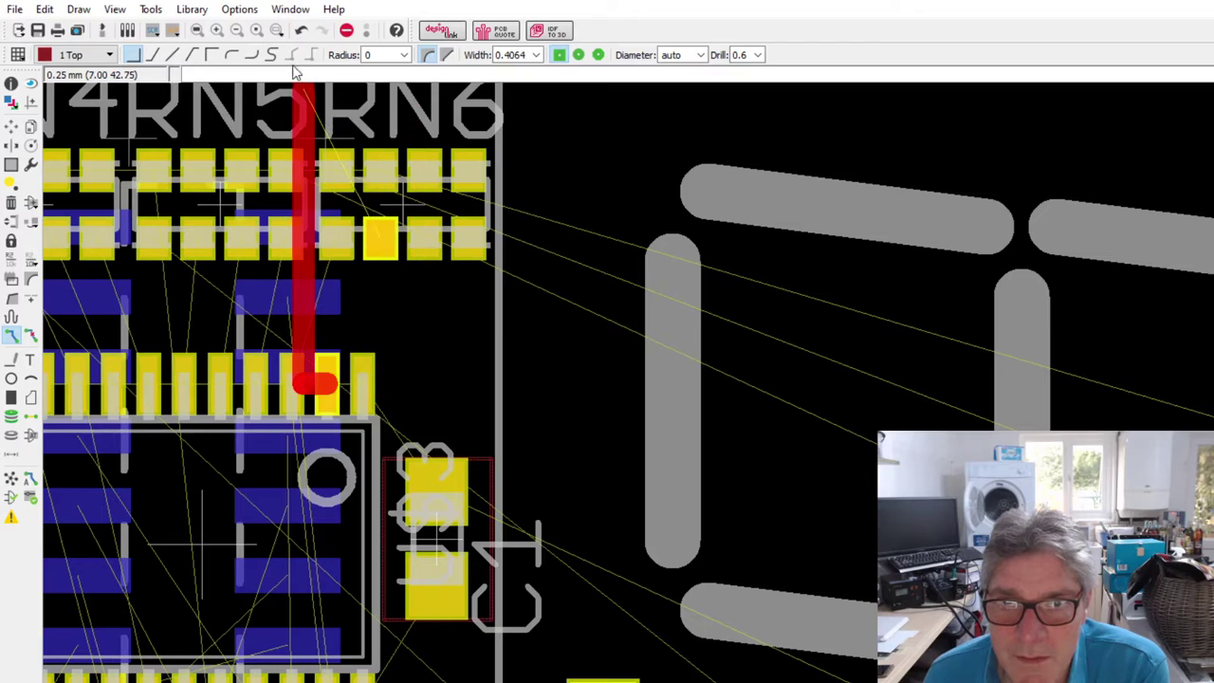
left_click(157, 55)
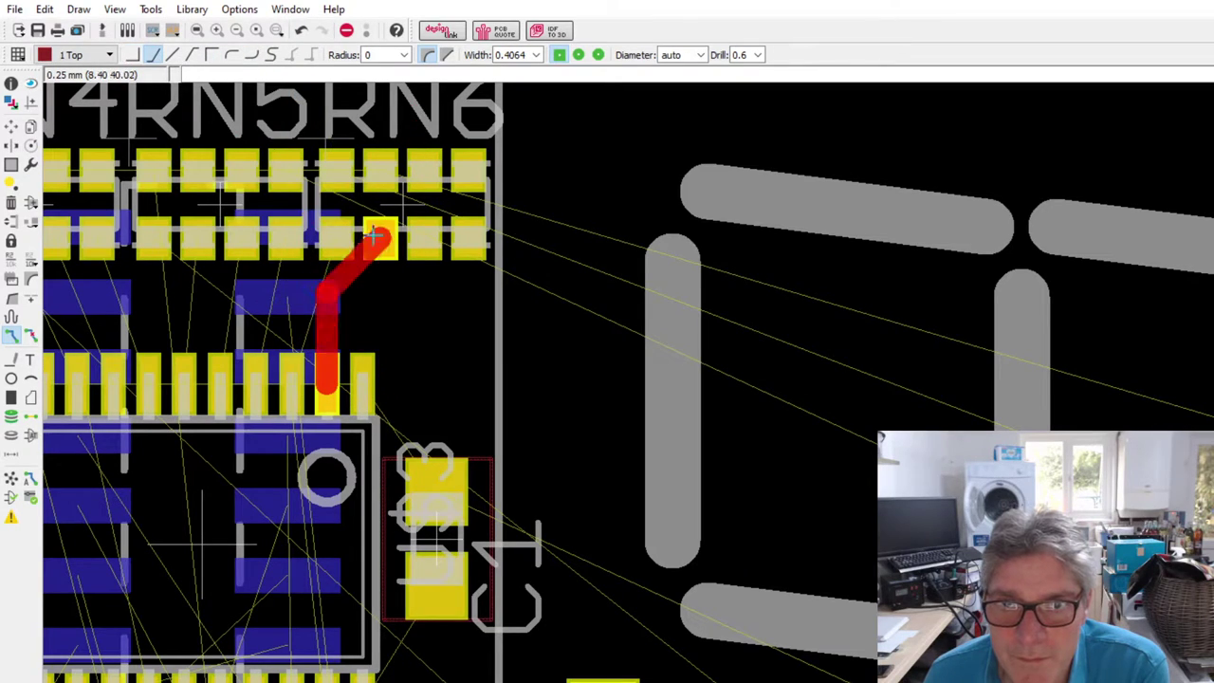
left_click(372, 297)
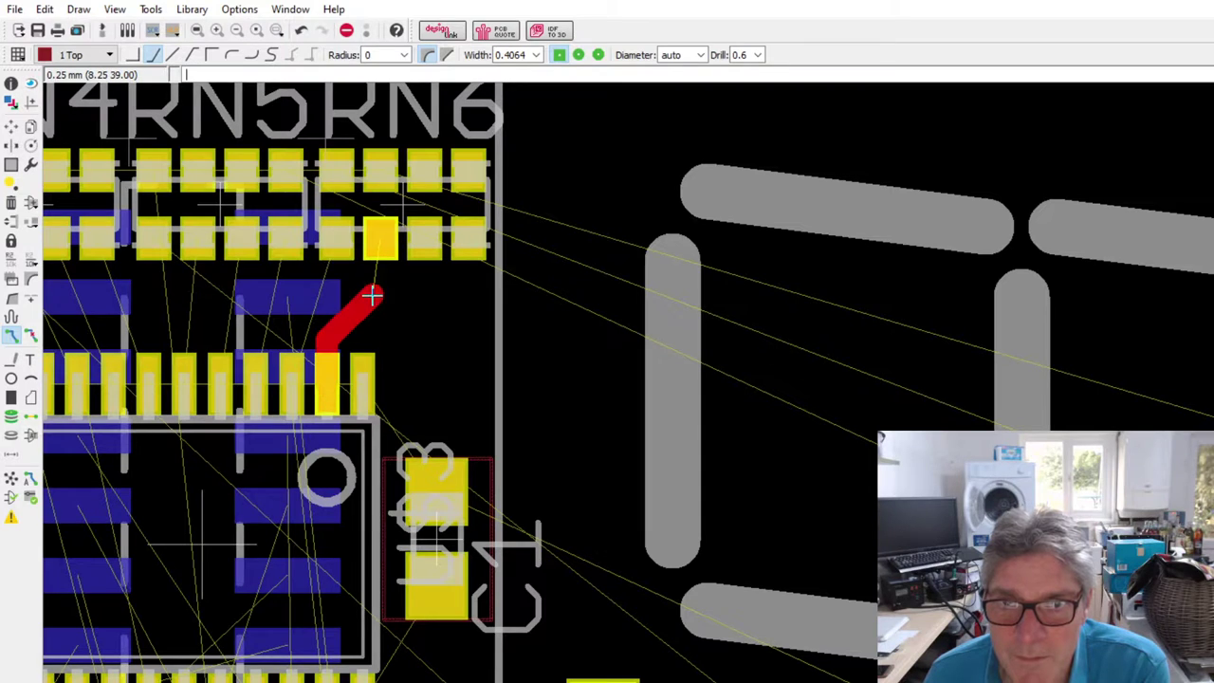
left_click(192, 54)
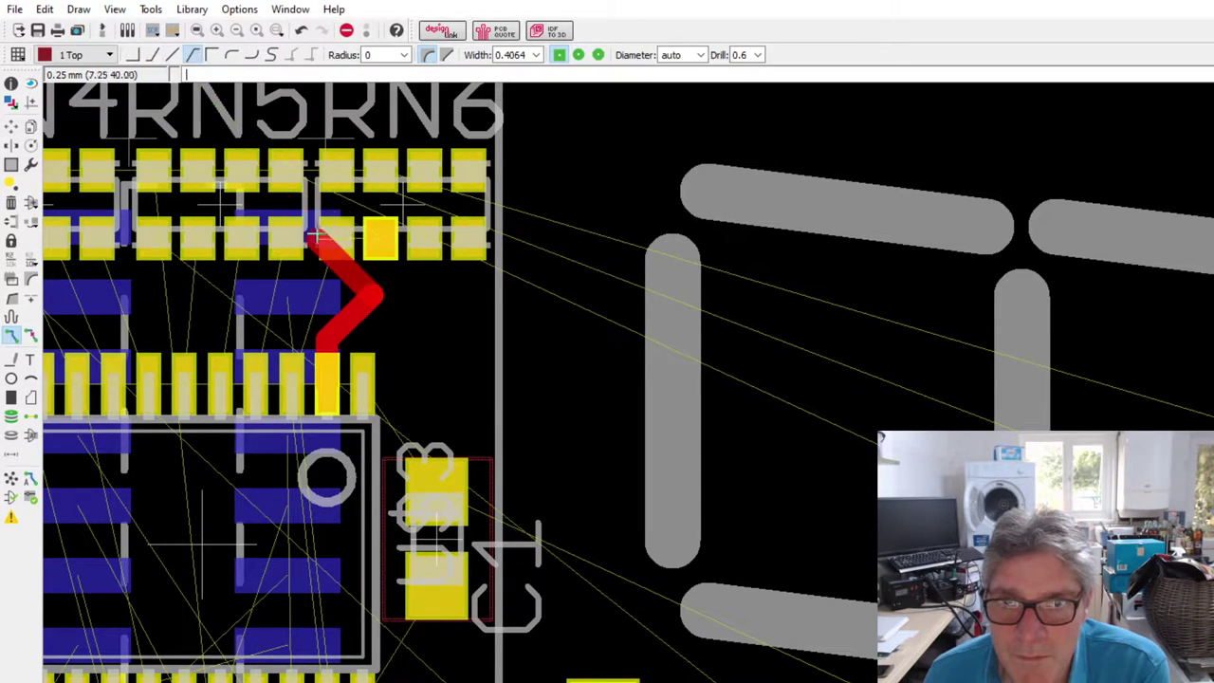
left_click(380, 237)
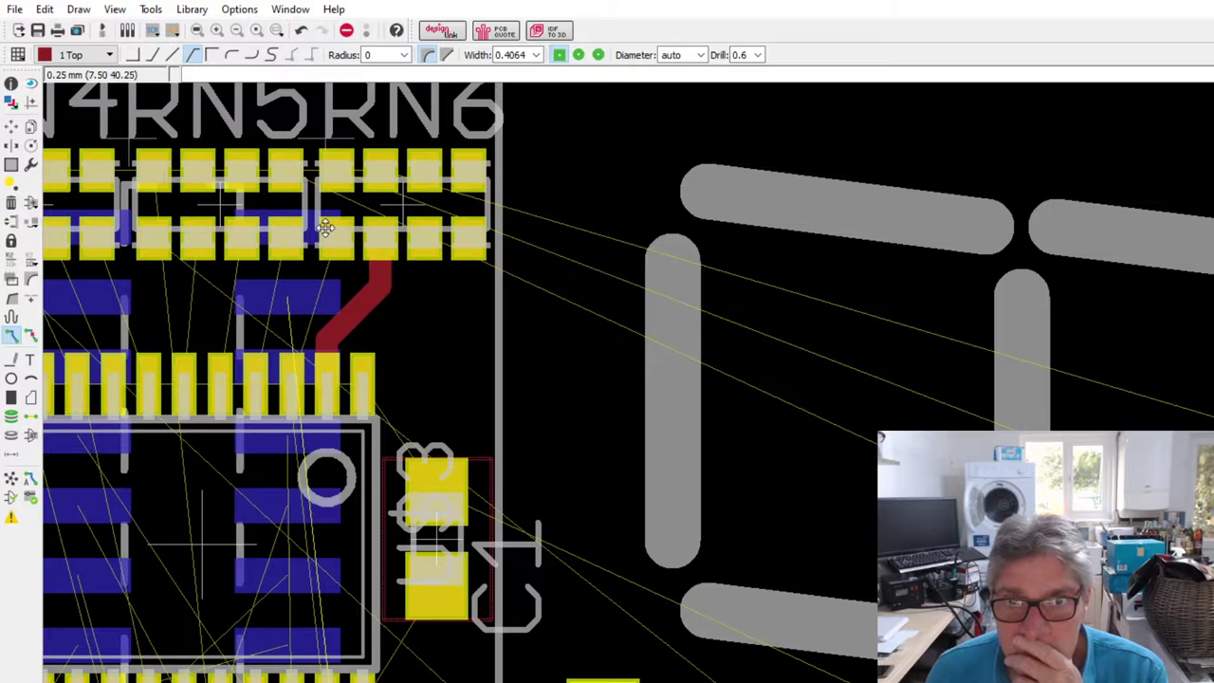
left_click(305, 283)
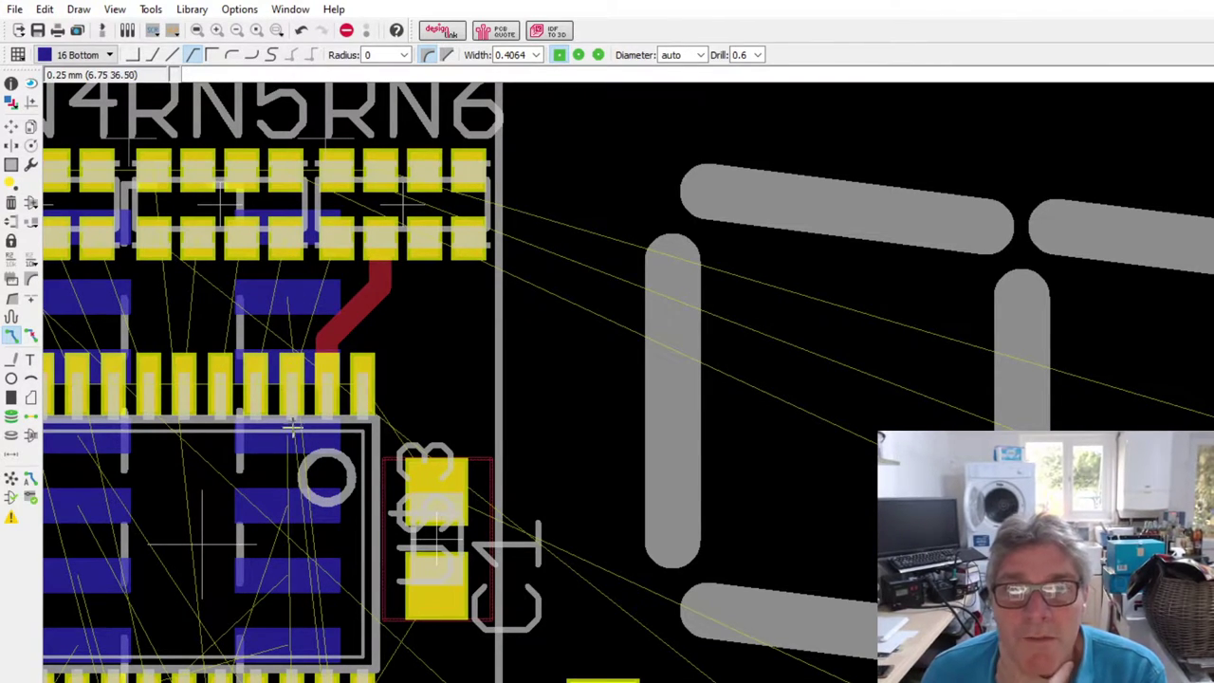
- Cancel an accidental bottom-layer route, then run a top-layer trace from an IC pin to its RN pad
scroll(274, 373, "up", 2)
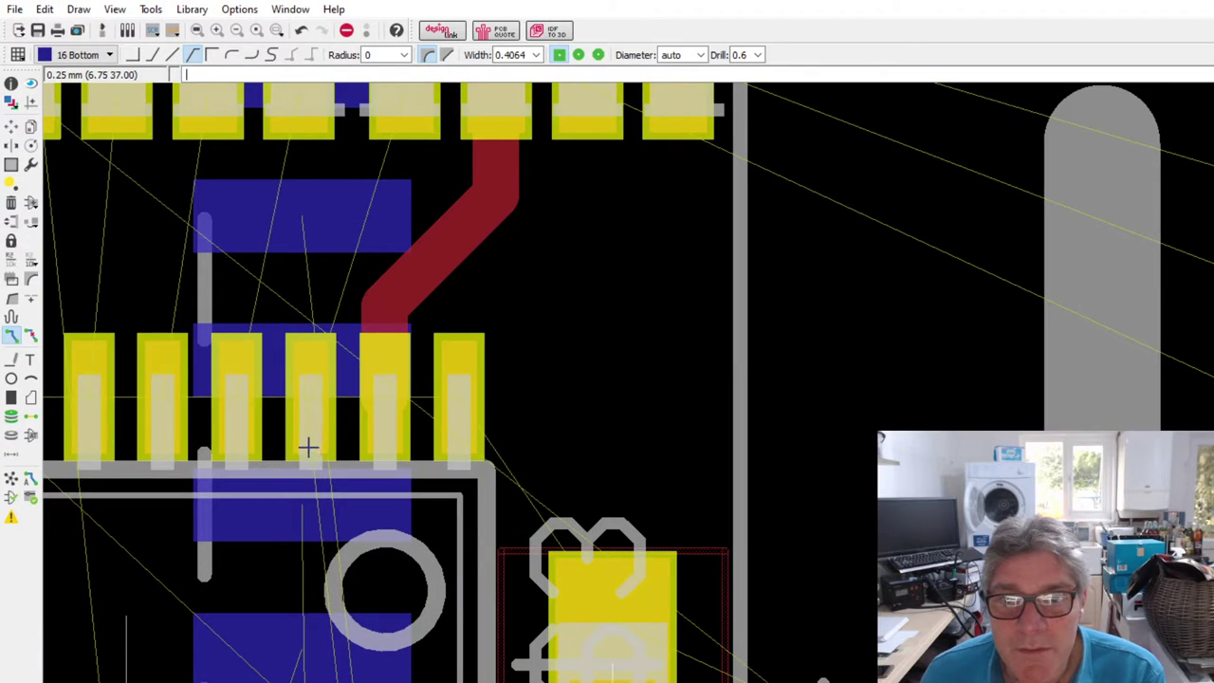
left_click(304, 358)
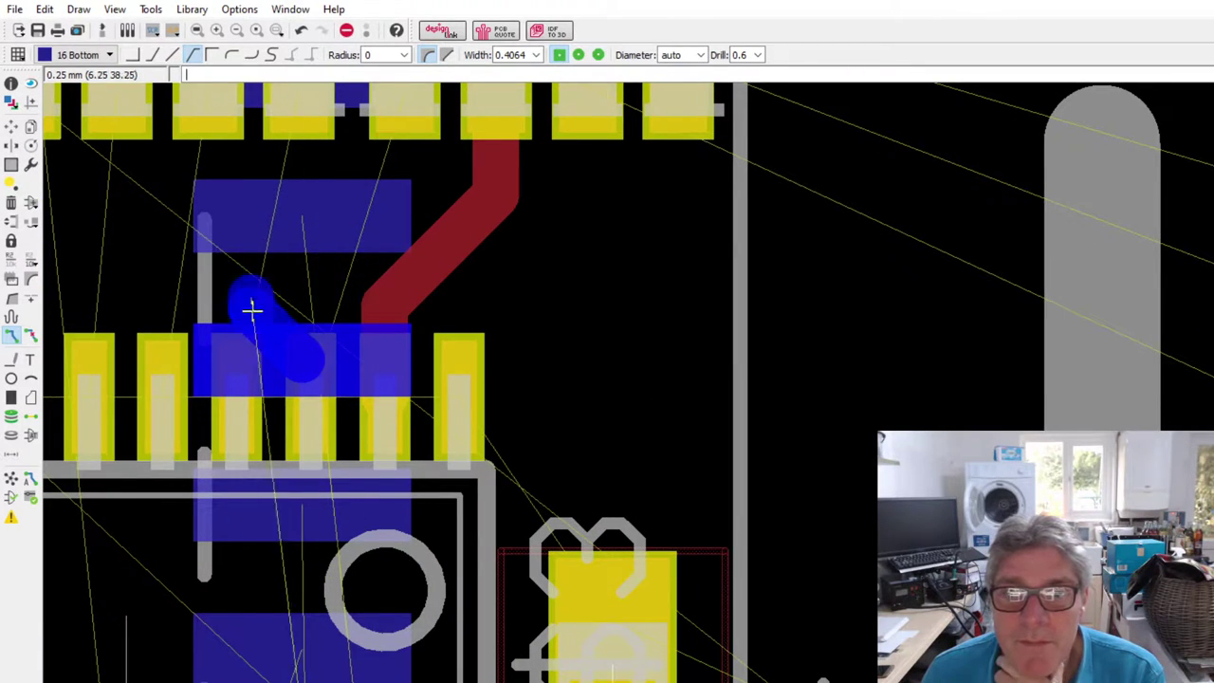
key("Escape")
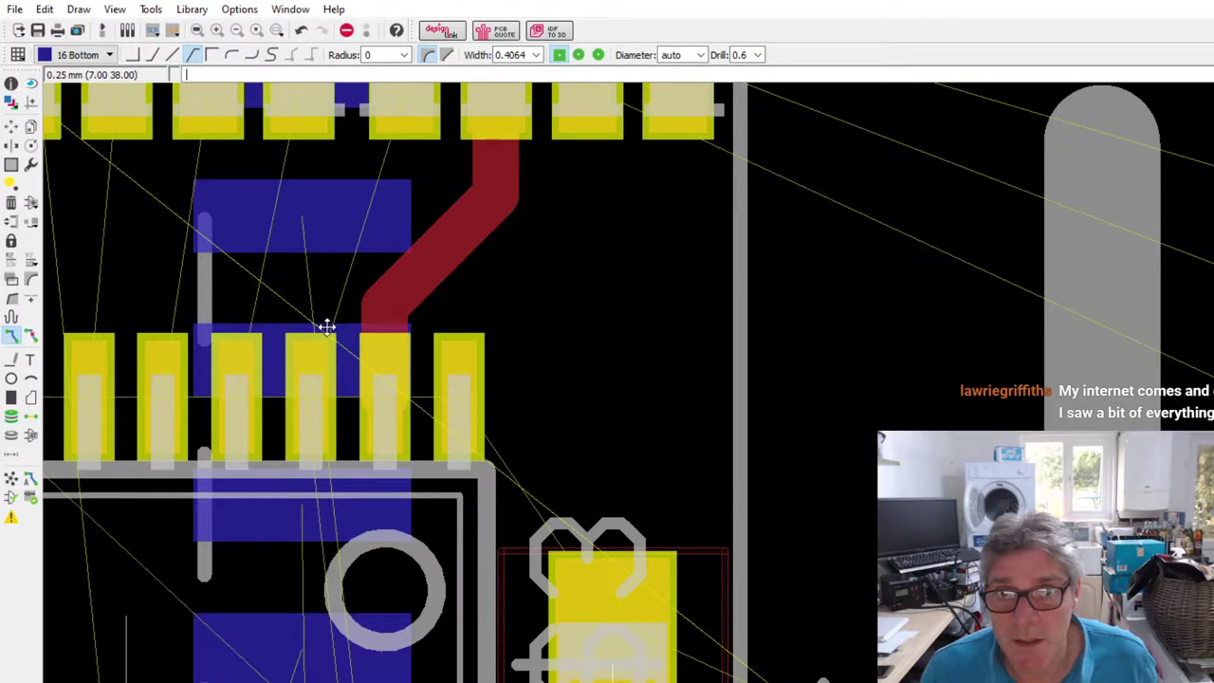
left_click(327, 289)
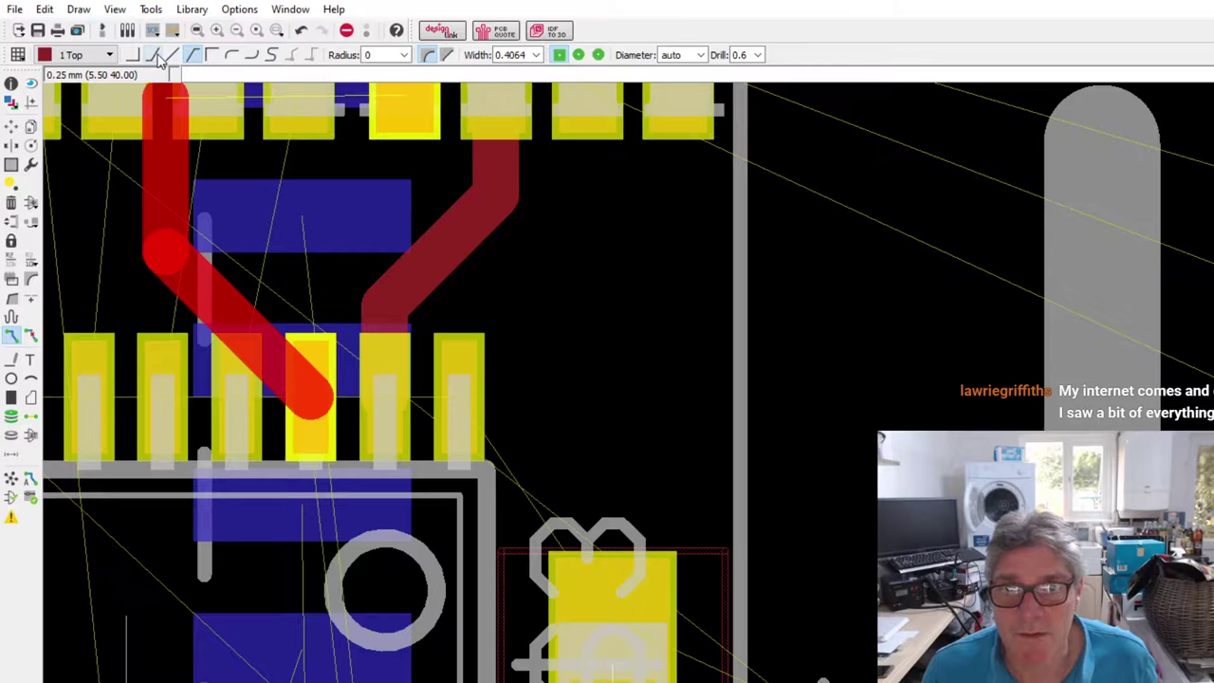
left_click(152, 54)
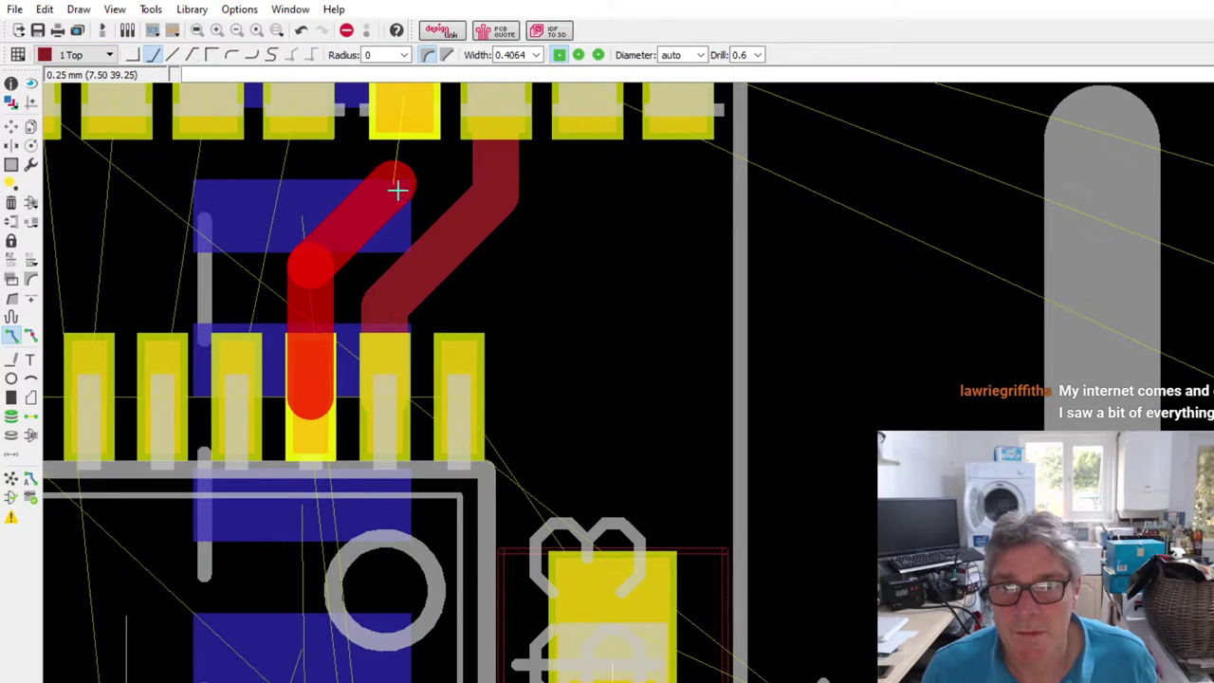
left_click(398, 205)
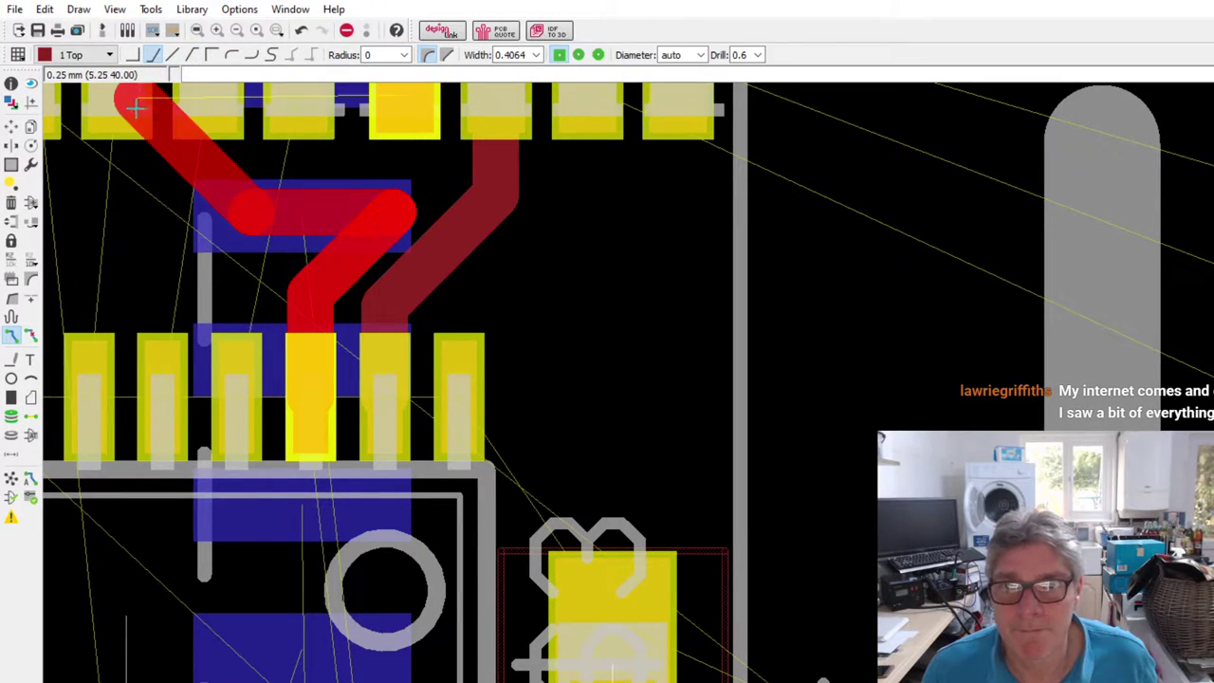
left_click(190, 56)
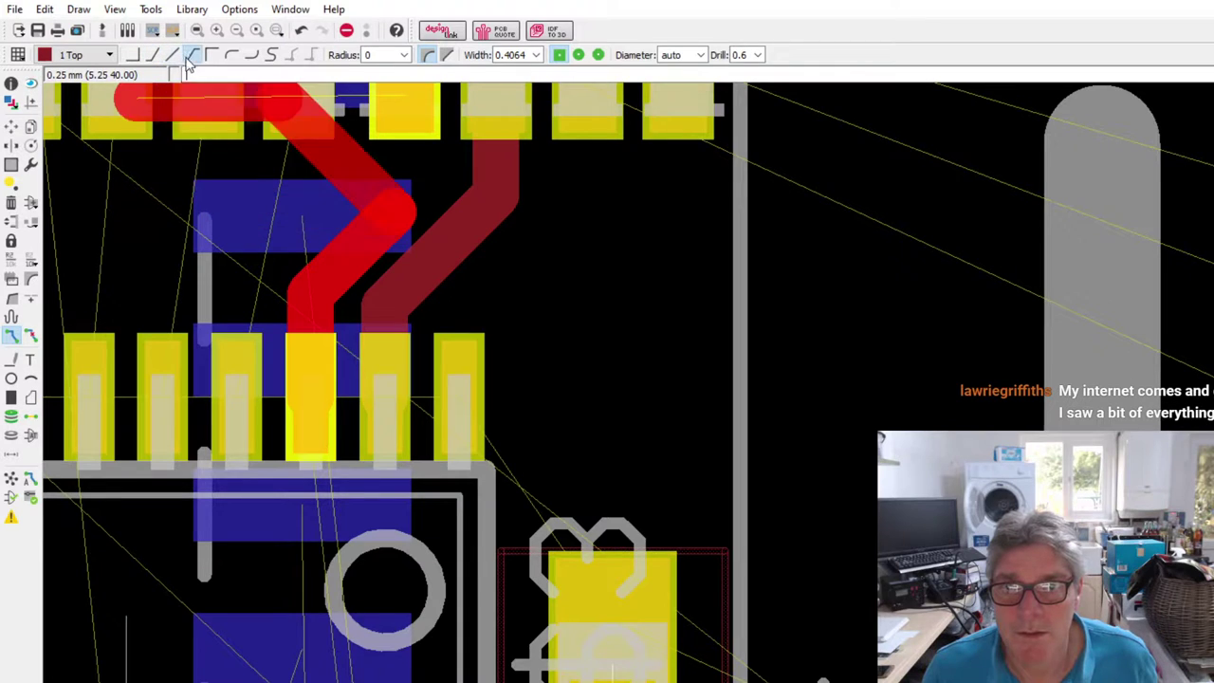
scroll(407, 237, "down", 3)
left_click(407, 190)
scroll(420, 285, "up", 2)
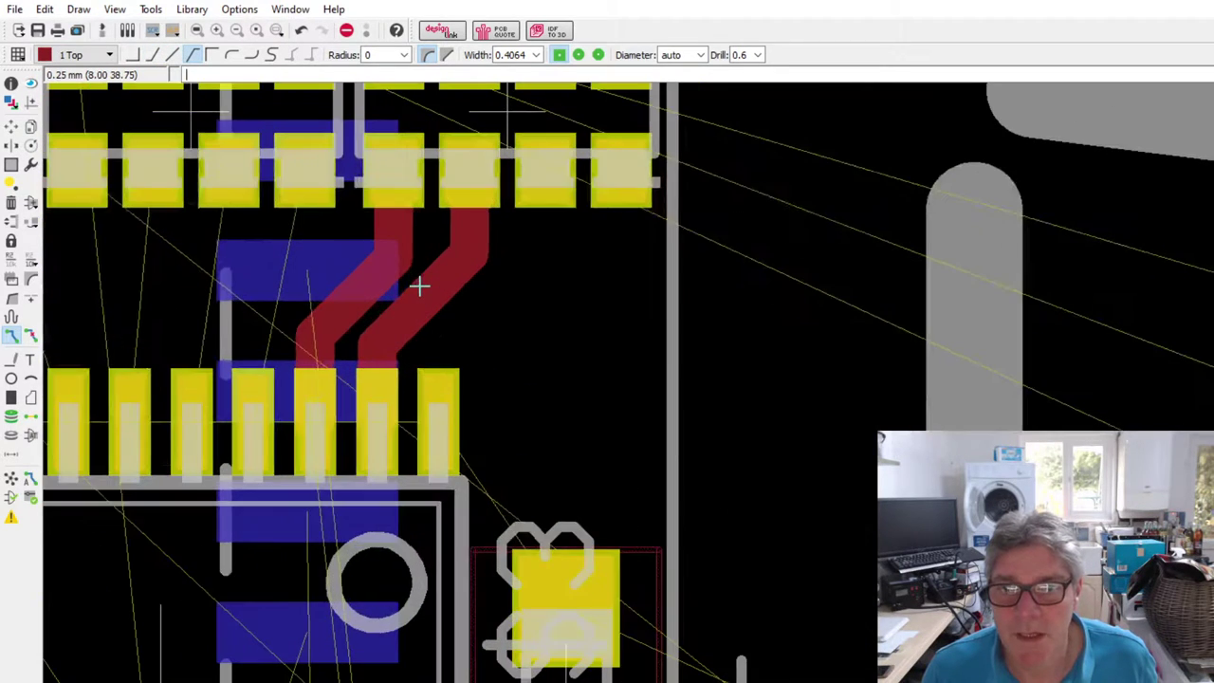
scroll(419, 284, "down", 3)
scroll(442, 317, "up", 3)
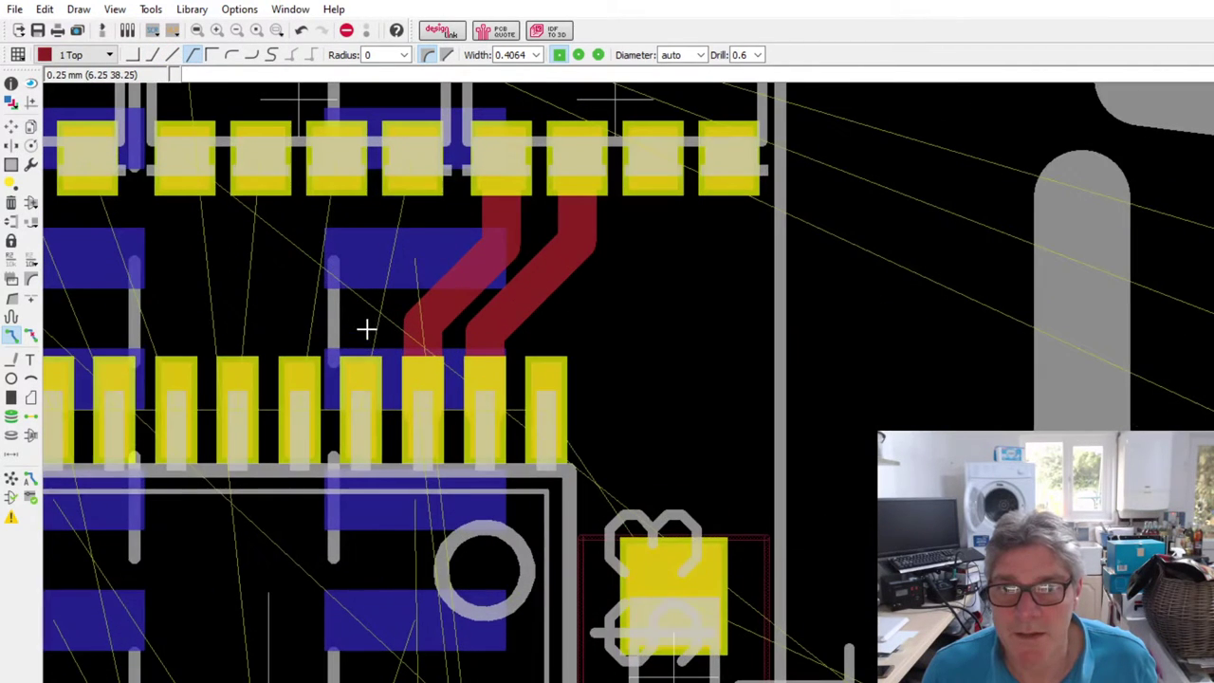
- Route the next IC pin up to its resistor-network pad with an angled top-layer trace
left_click(364, 384)
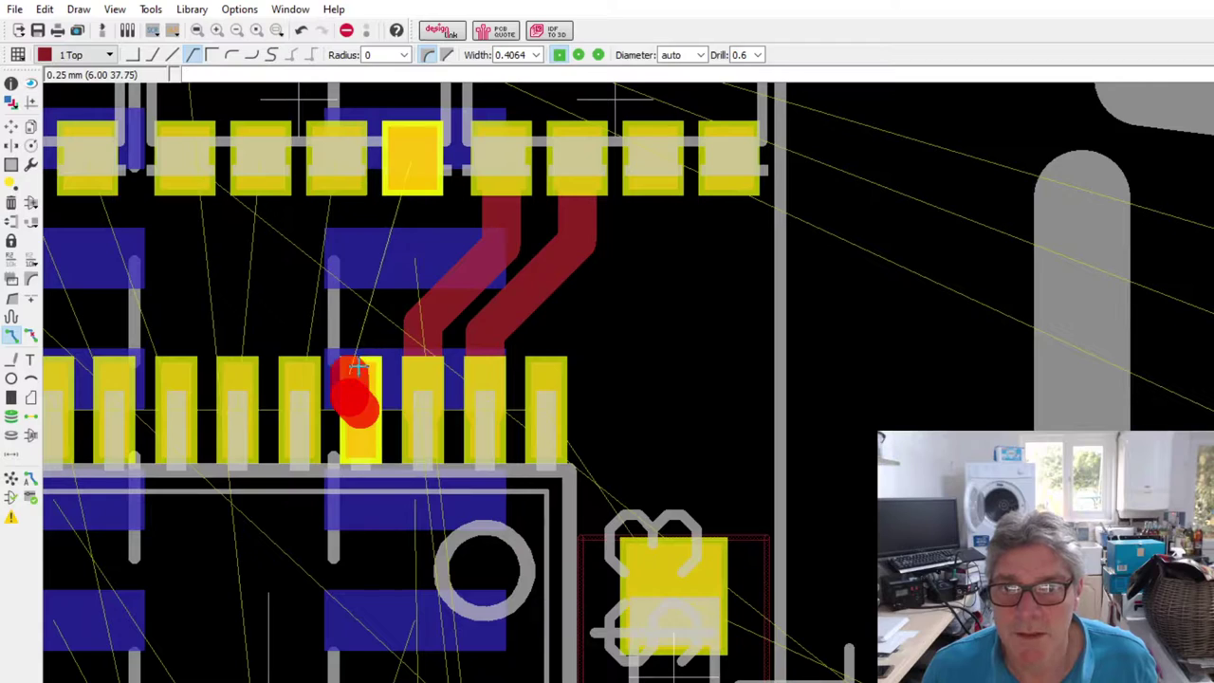
left_click(155, 57)
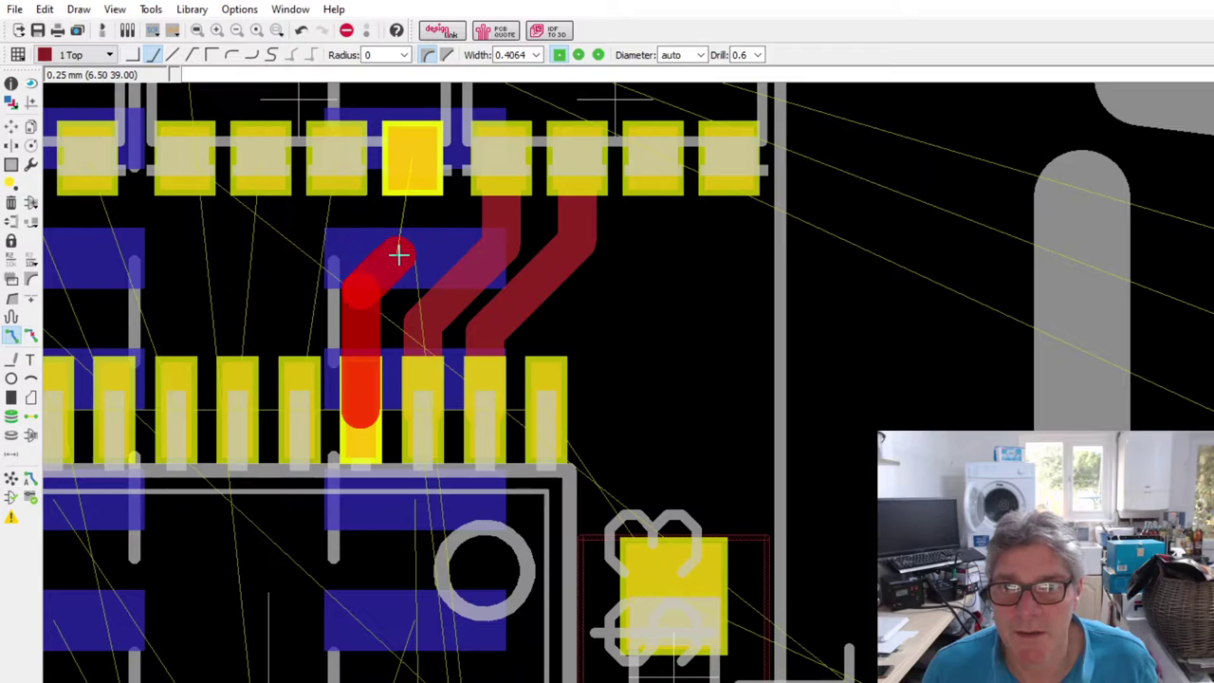
left_click(399, 250)
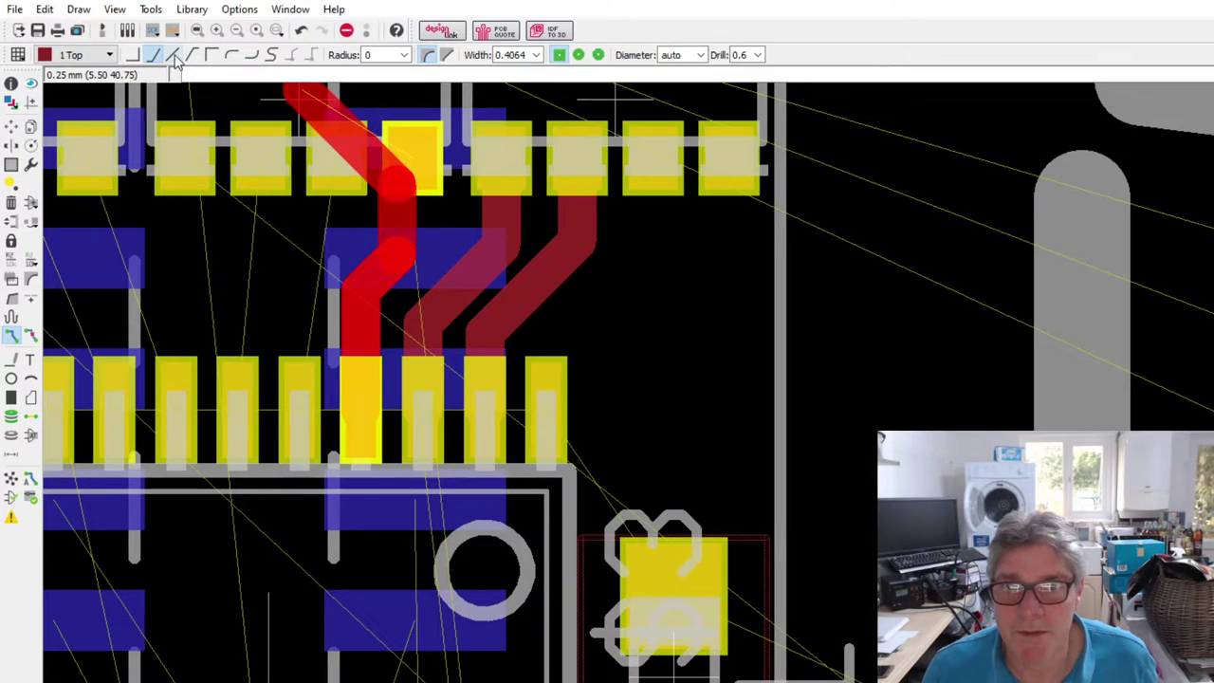
left_click(192, 54)
left_click(408, 166)
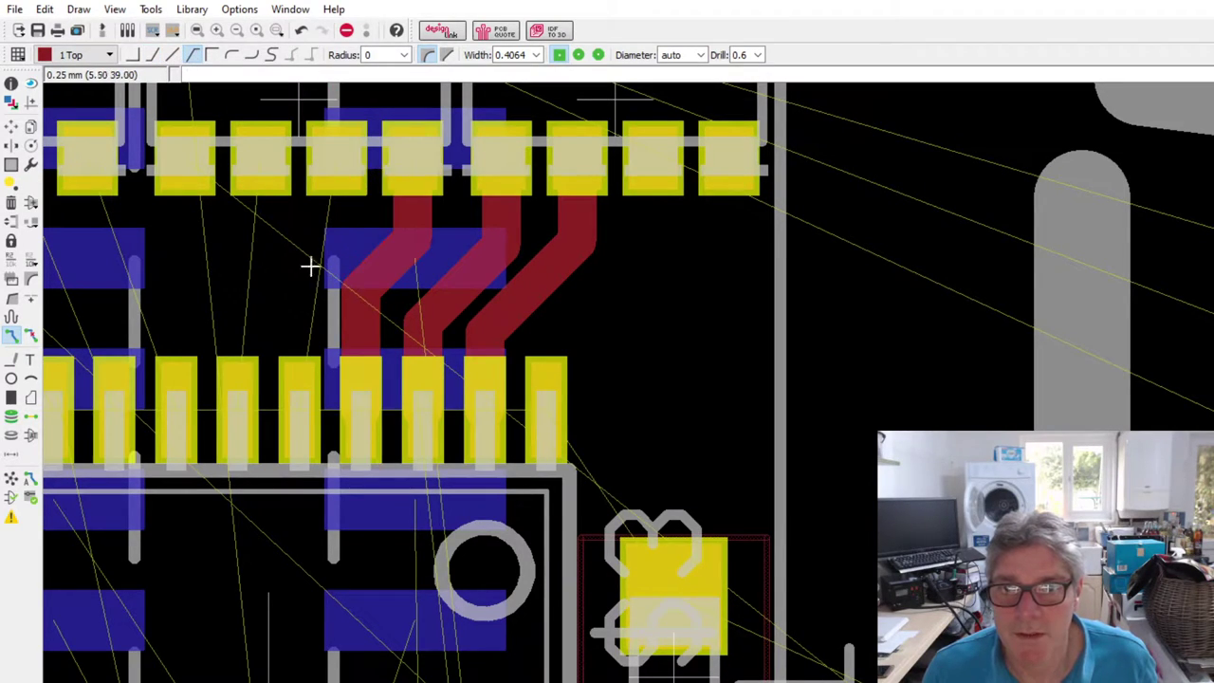
- Discard one unfinished trace and route another IC pad to its resistor-network pad via a corner
left_click(290, 384)
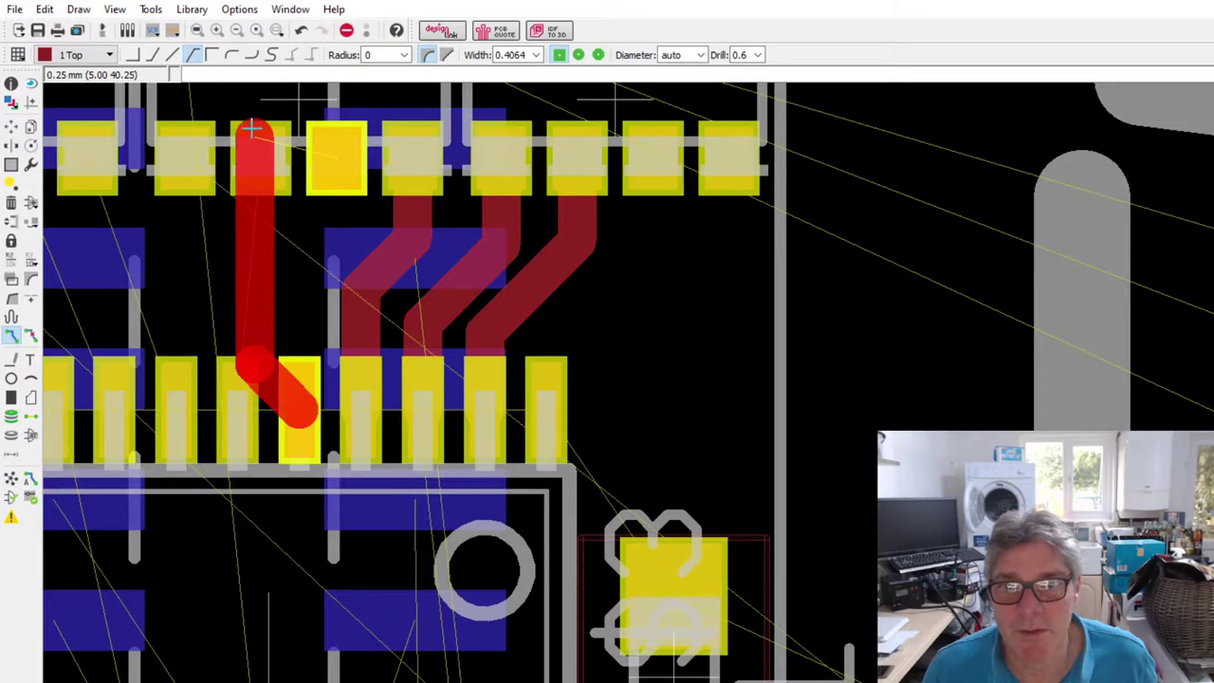
left_click(152, 57)
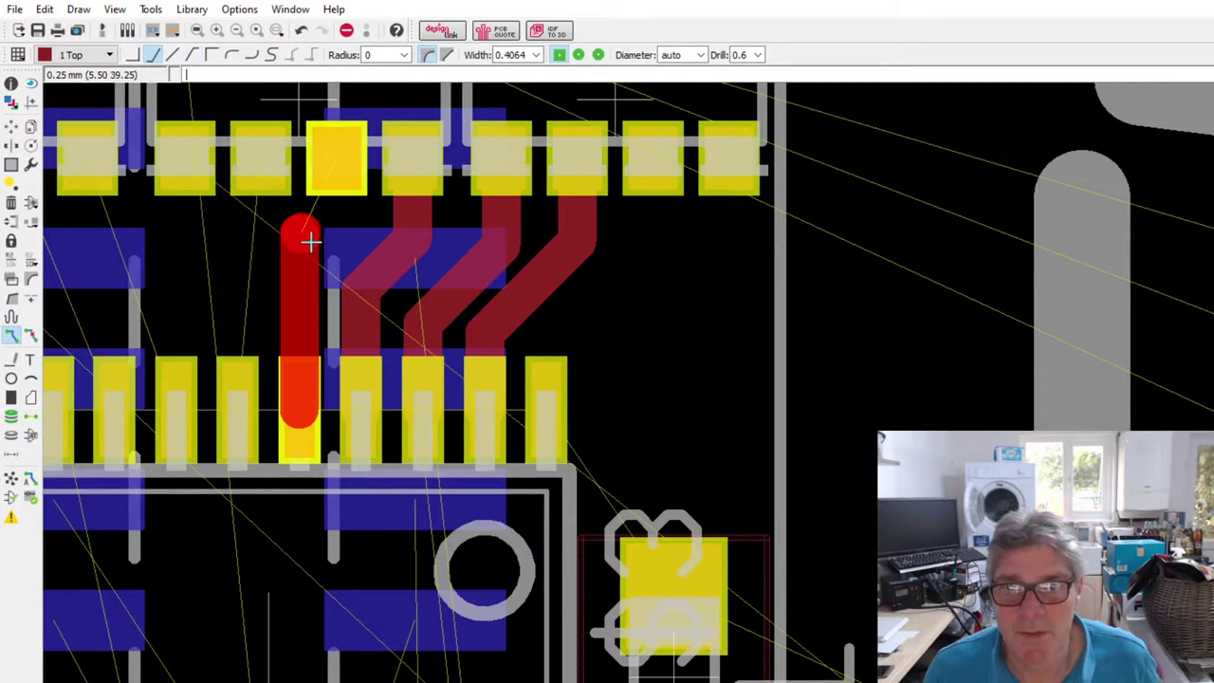
left_click(331, 247)
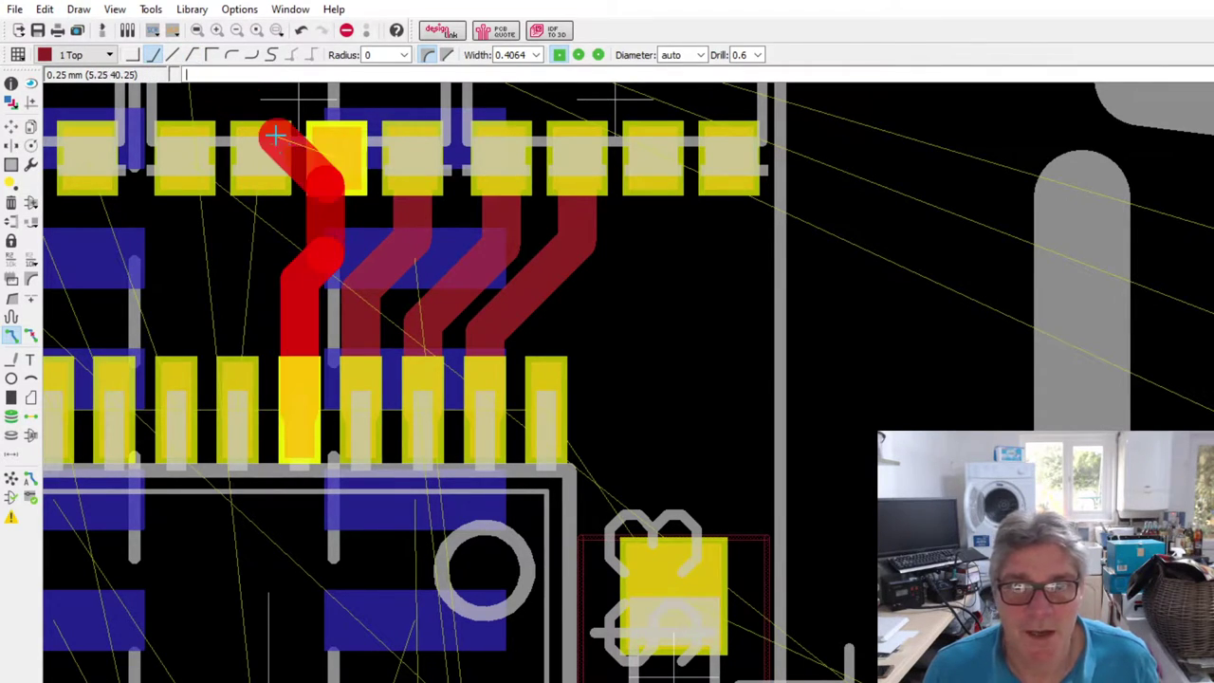
left_click(193, 54)
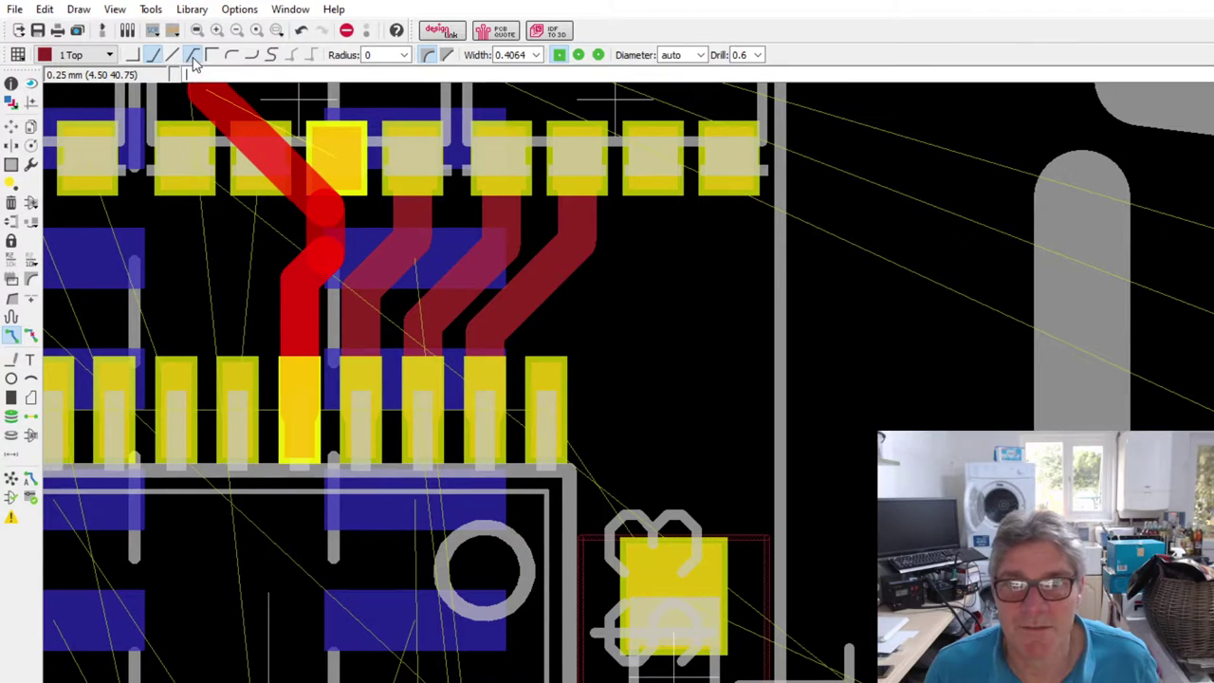
key("Escape")
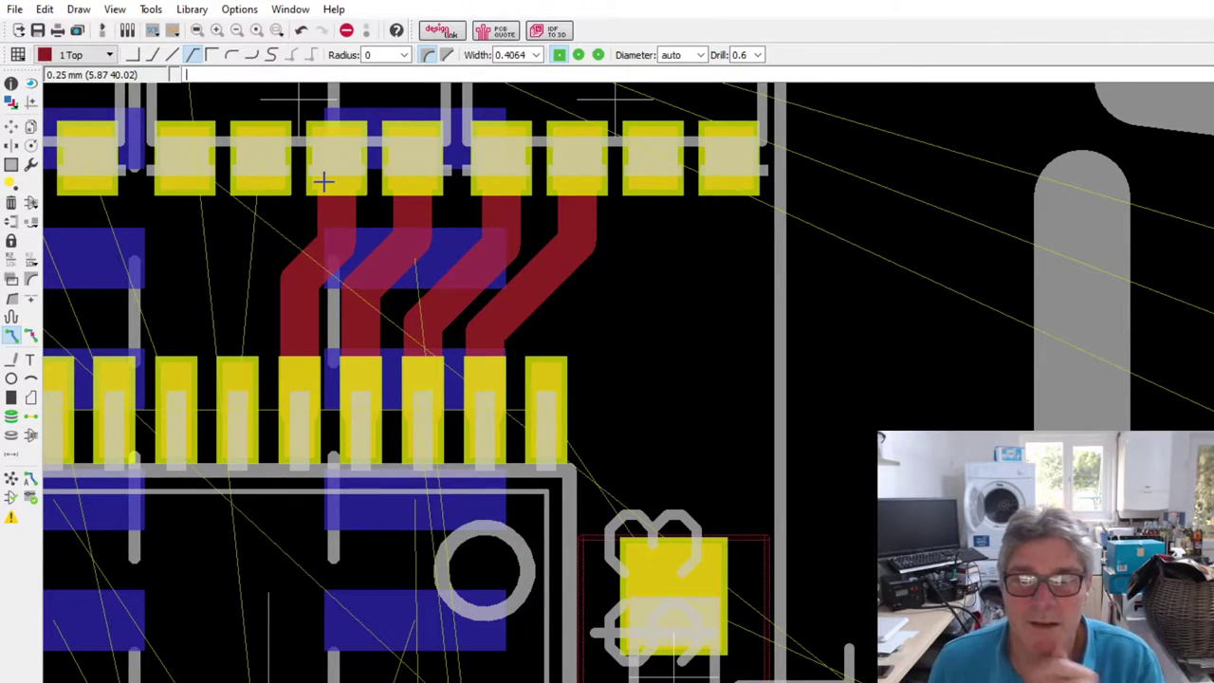
left_click(237, 397)
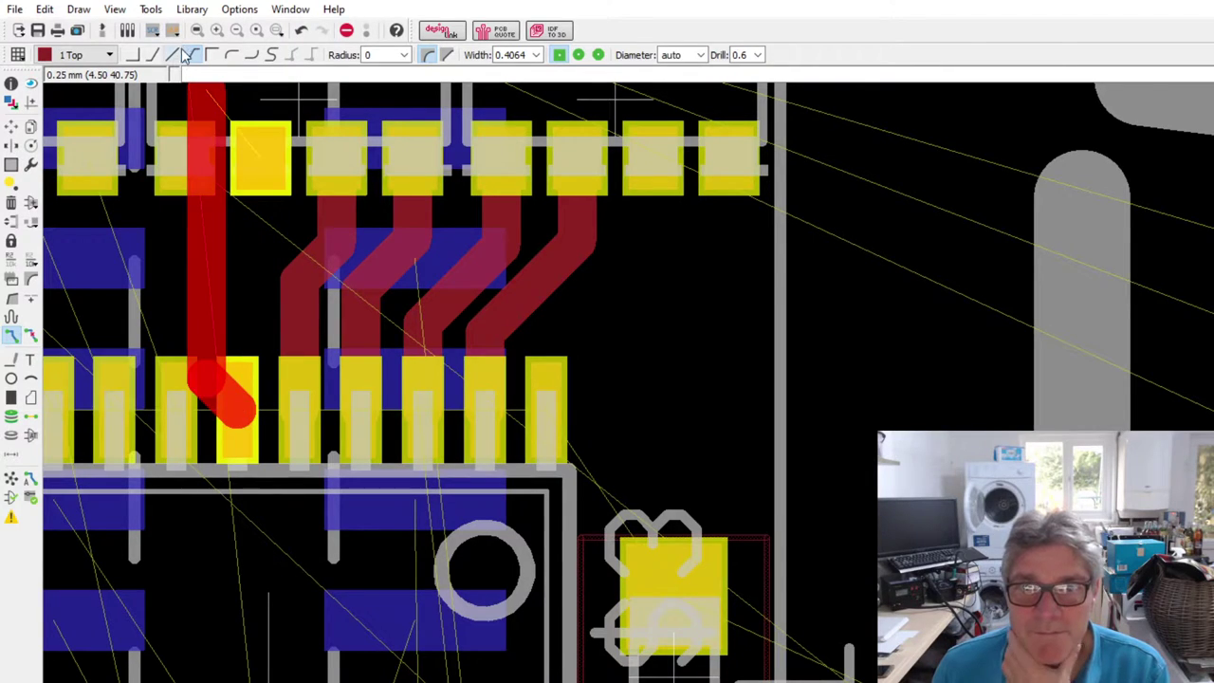
left_click(152, 55)
left_click(260, 235)
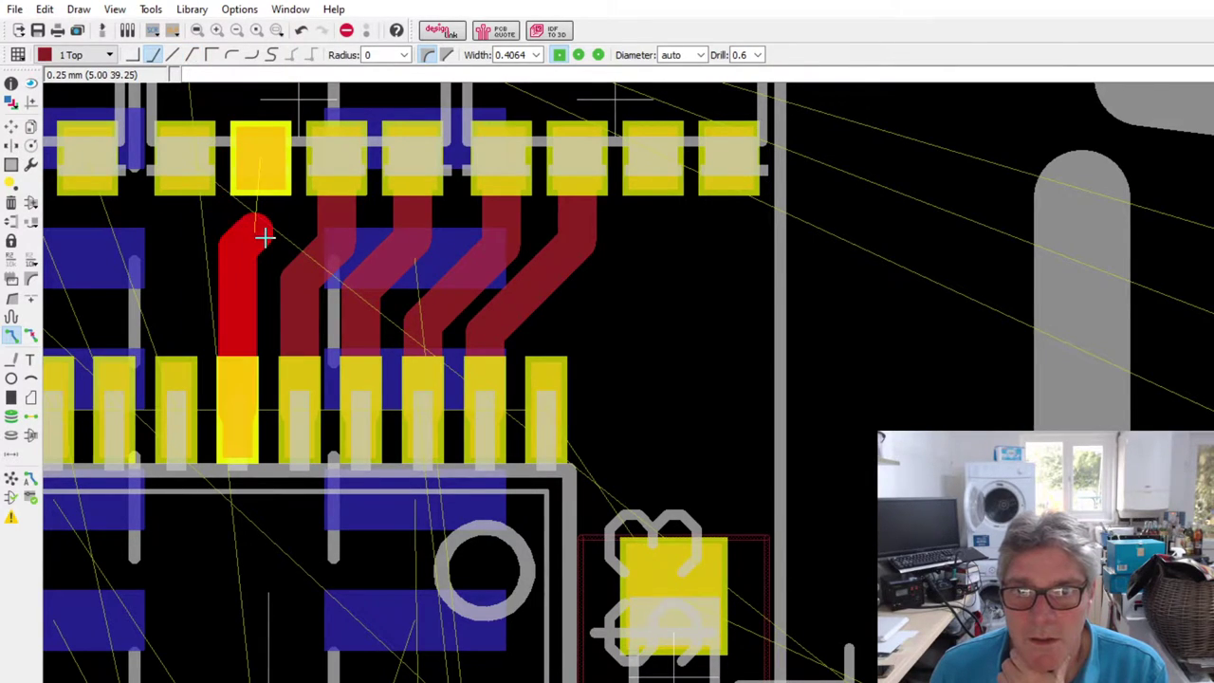
left_click(194, 54)
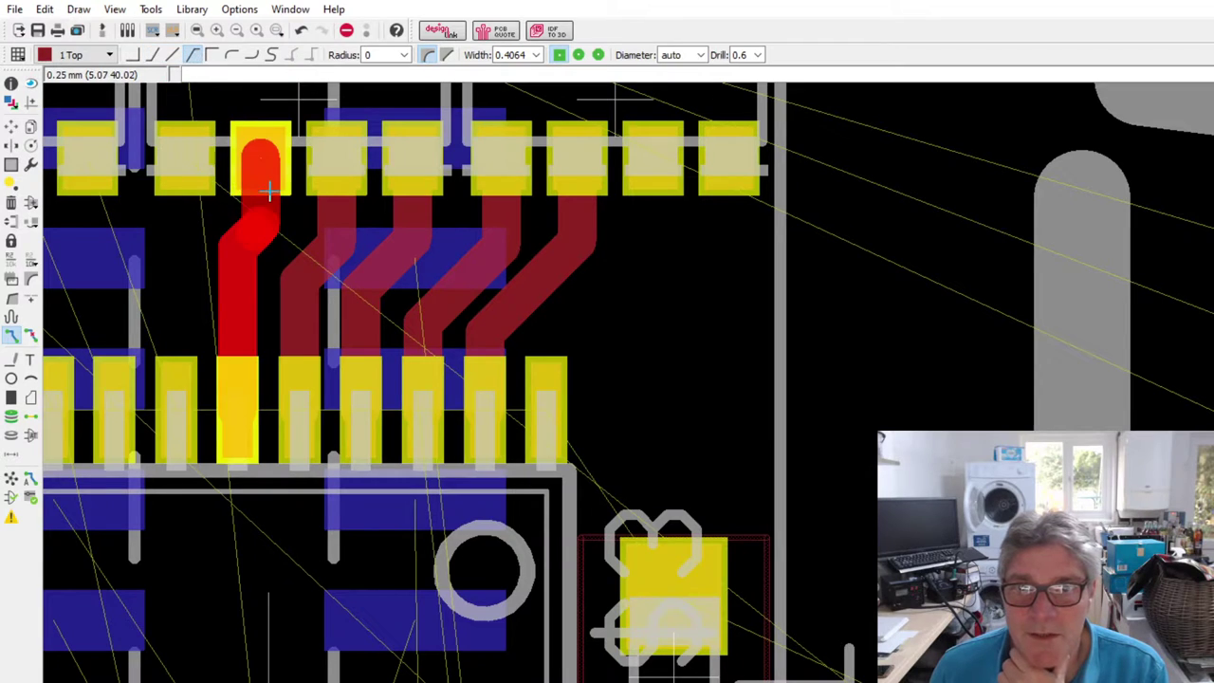
key("Escape")
- Route the next IC pad straight up, then at 45°, to its resistor-network pad
scroll(284, 212, "down", 3)
scroll(296, 355, "up", 3)
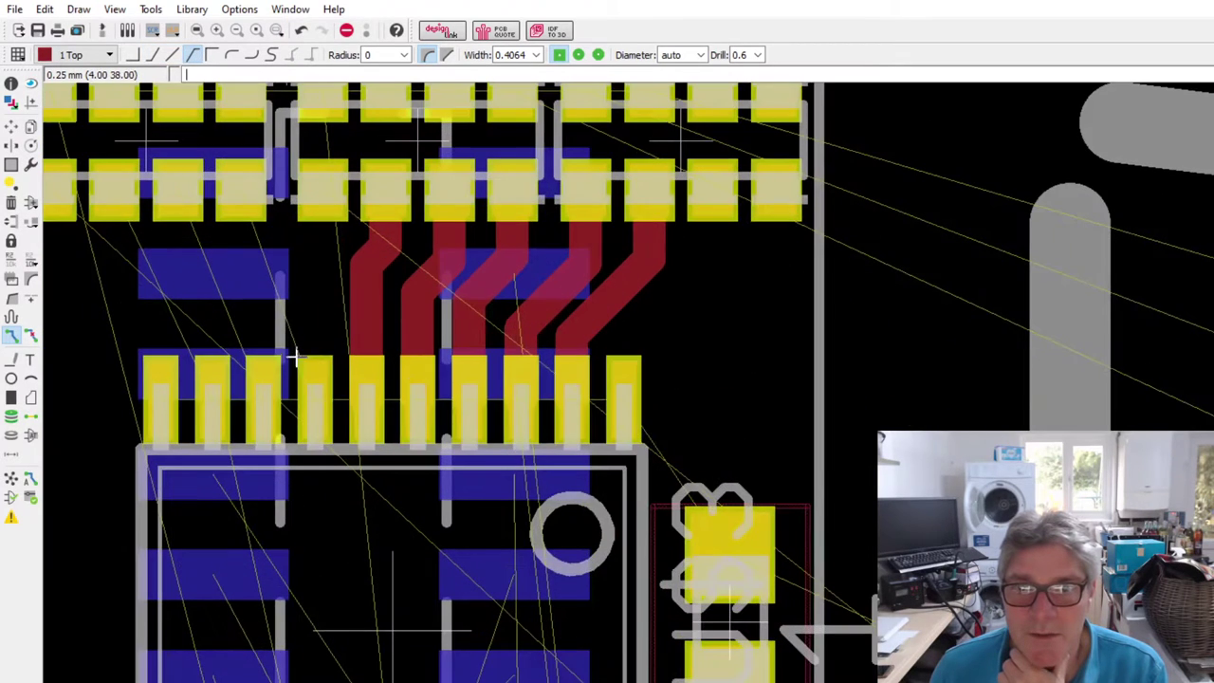
left_click(325, 398)
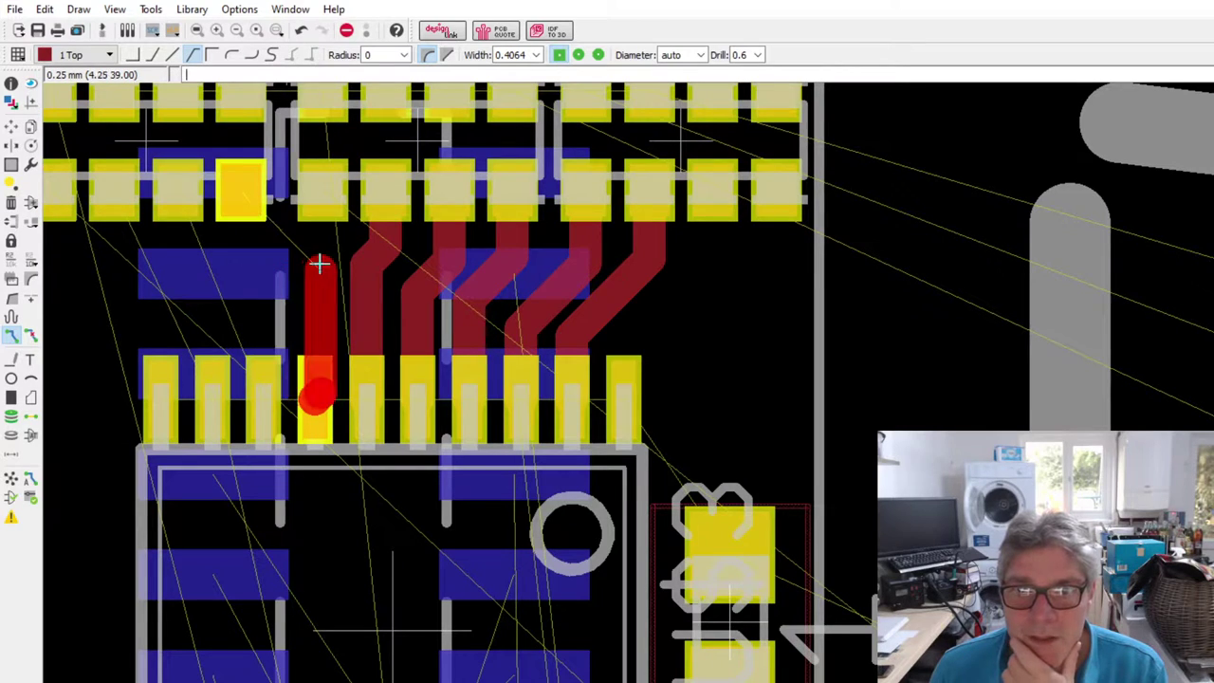
left_click(153, 54)
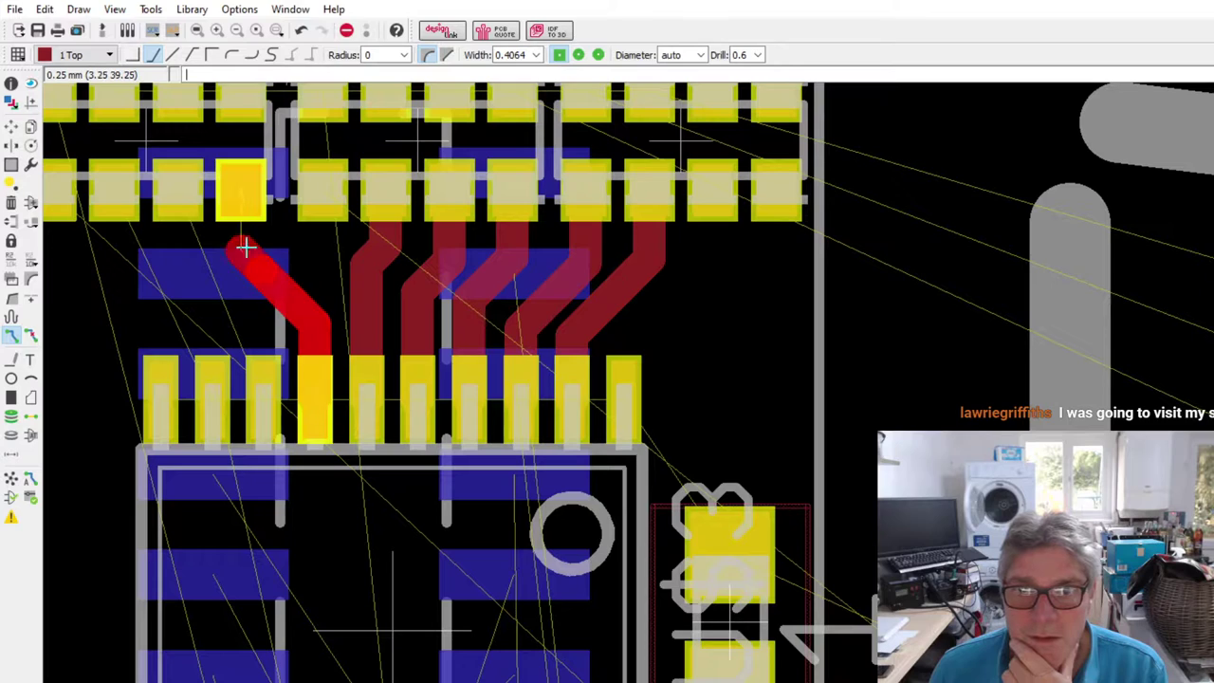
left_click(193, 54)
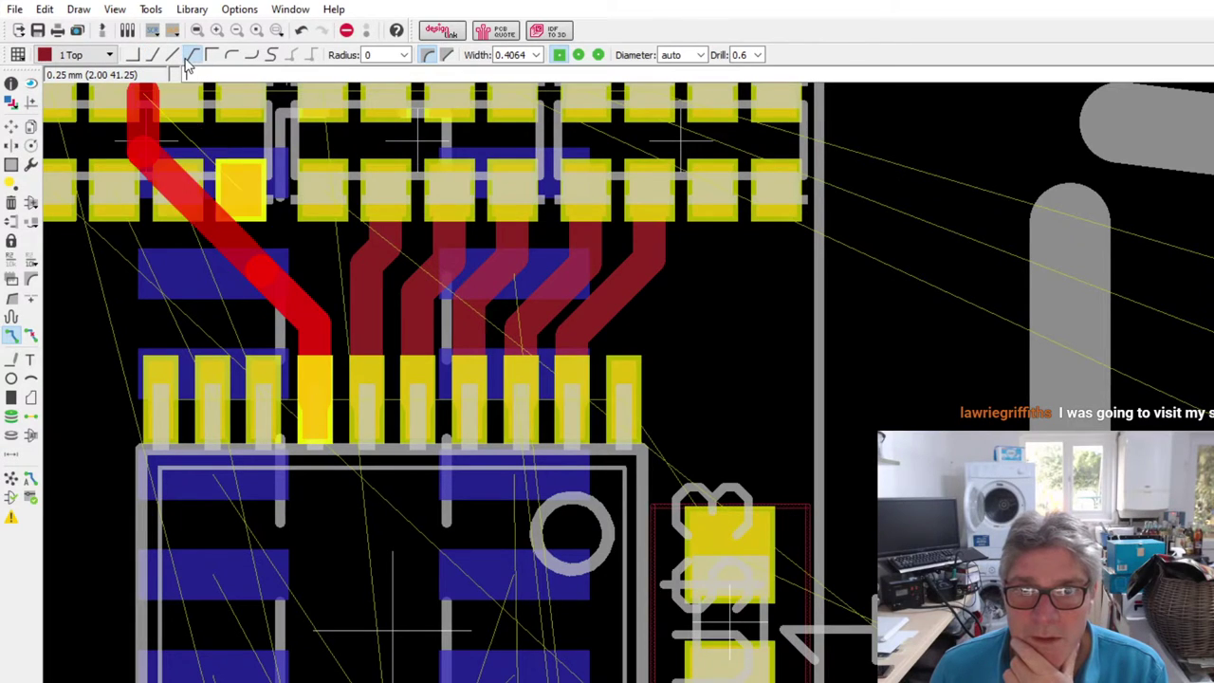
left_click(240, 195)
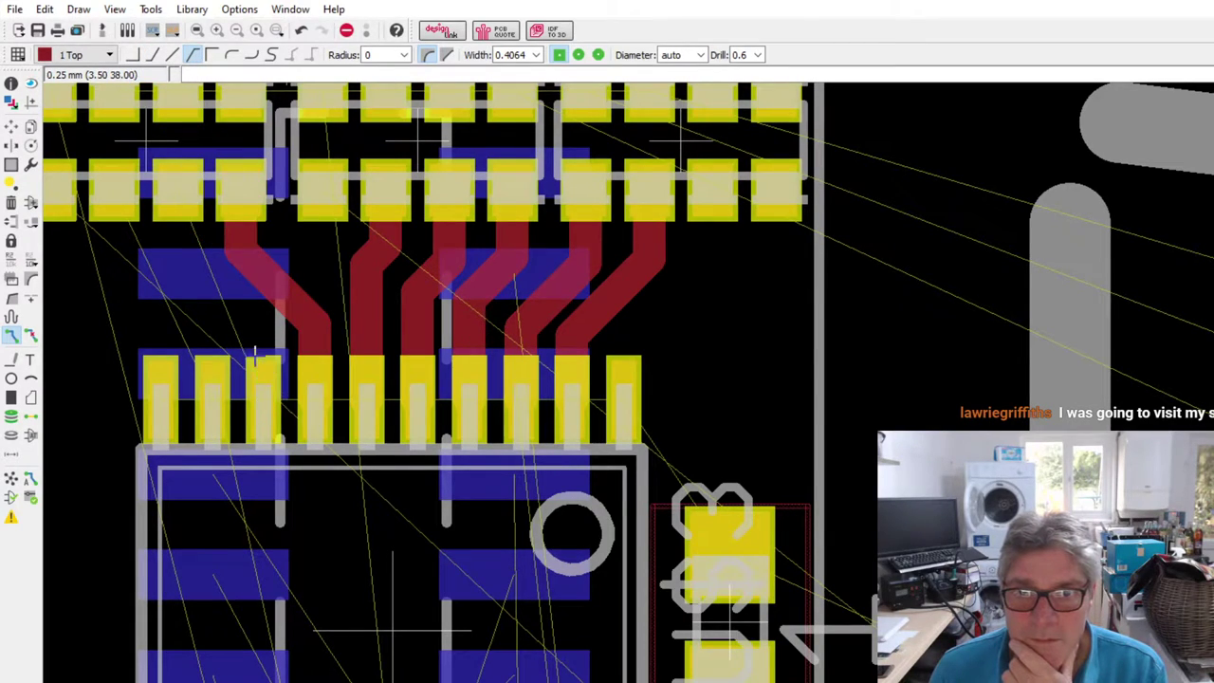
- Route another IC pad through one corner to its resistor-network pad
left_click(254, 356)
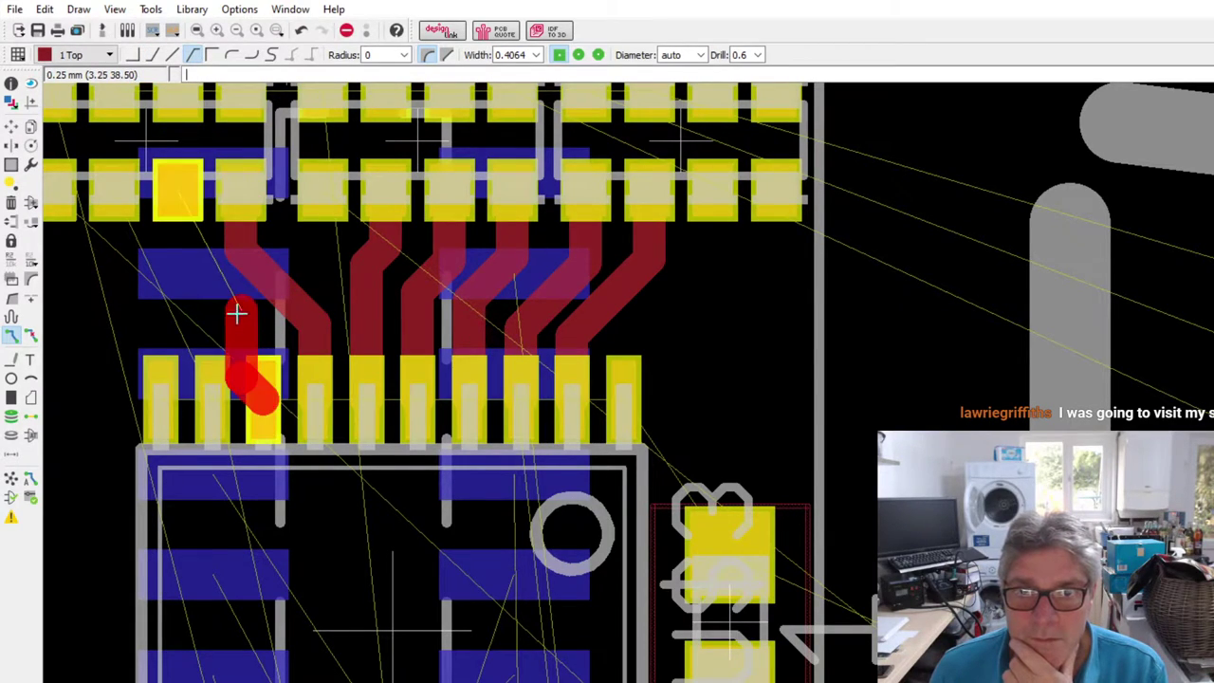
left_click(157, 54)
left_click(184, 267)
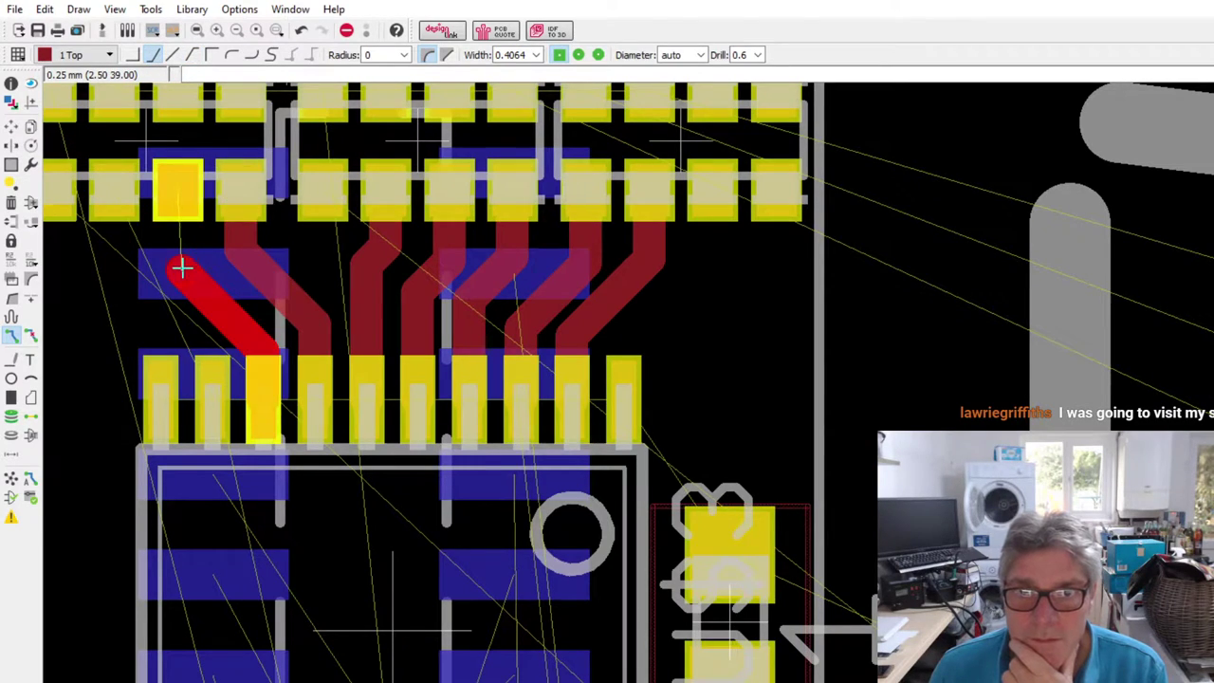
left_click(193, 54)
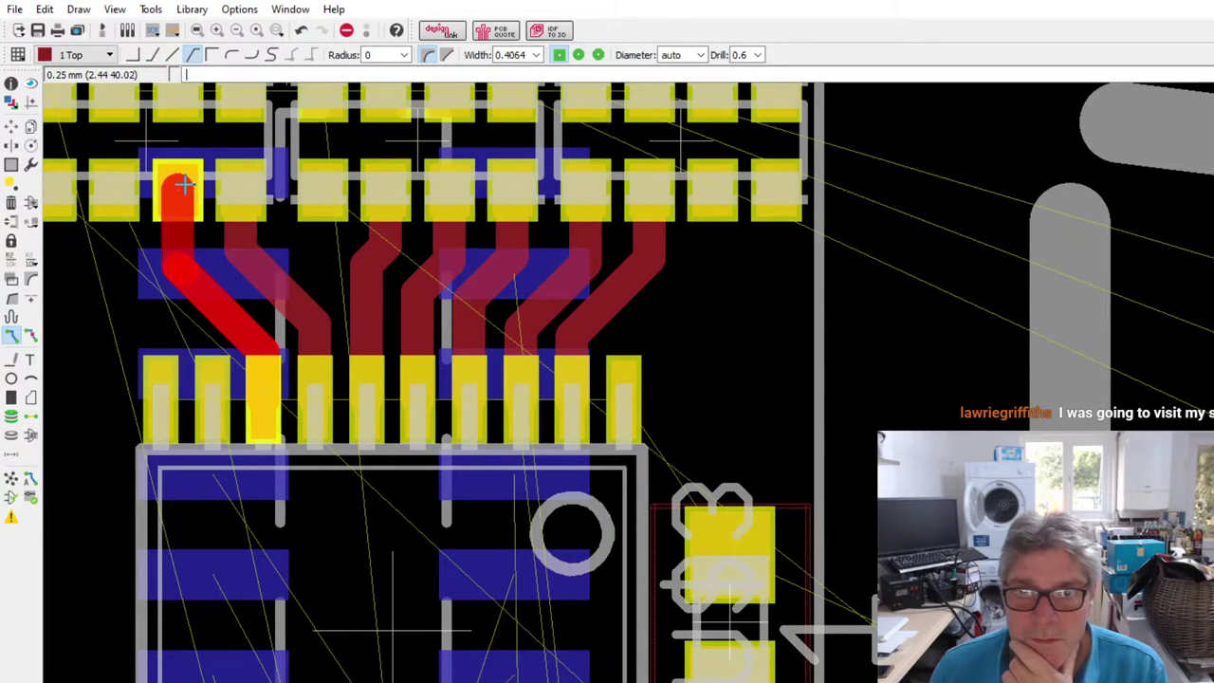
key("Escape")
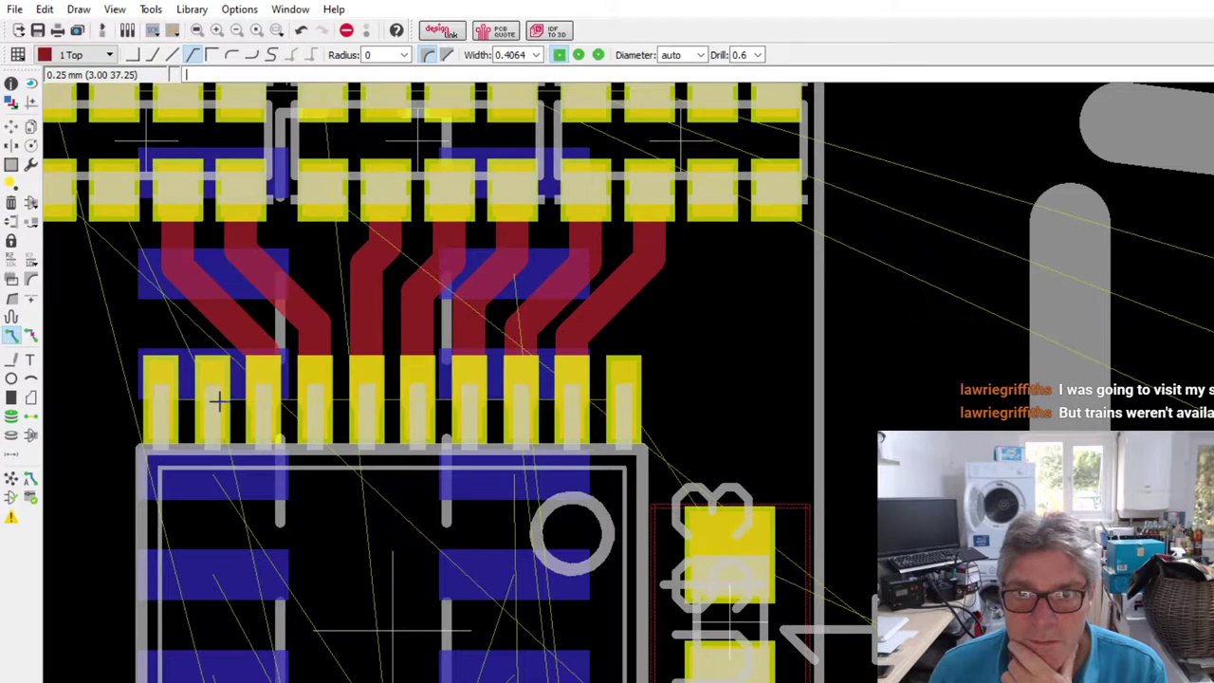
- Drop a bottom-layer start and route the IC's second pin diagonally up to its RN pad
left_click(217, 334)
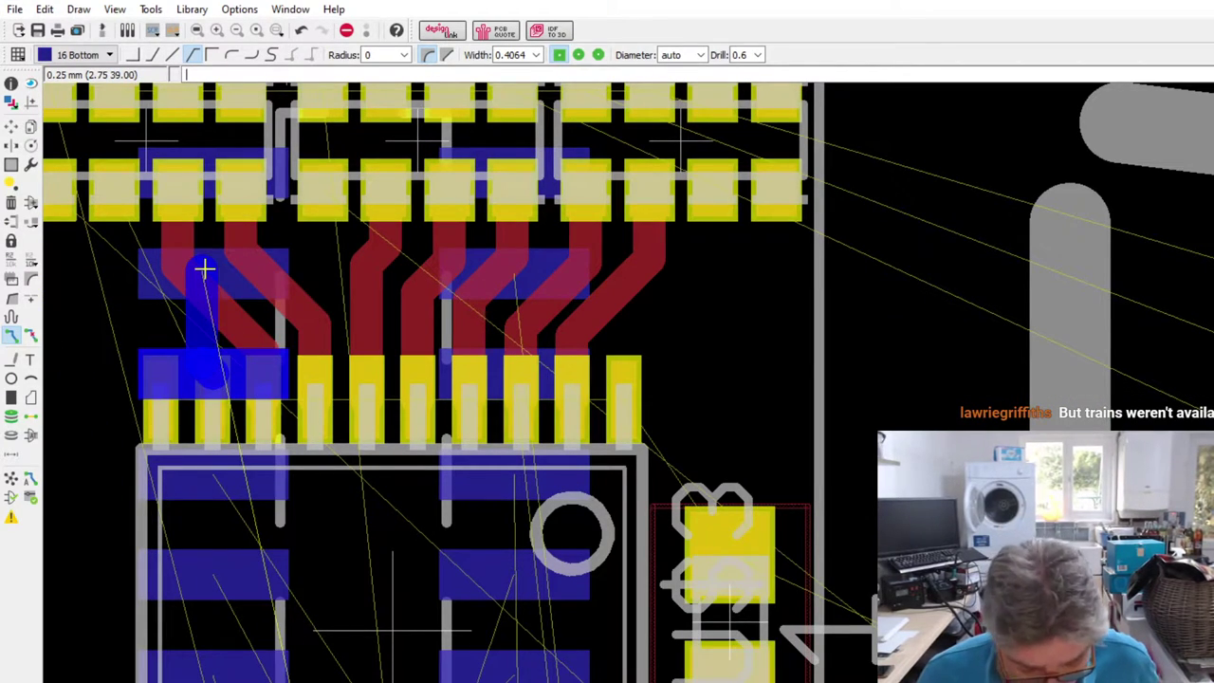
scroll(189, 338, "up", 3)
scroll(281, 426, "down", 2)
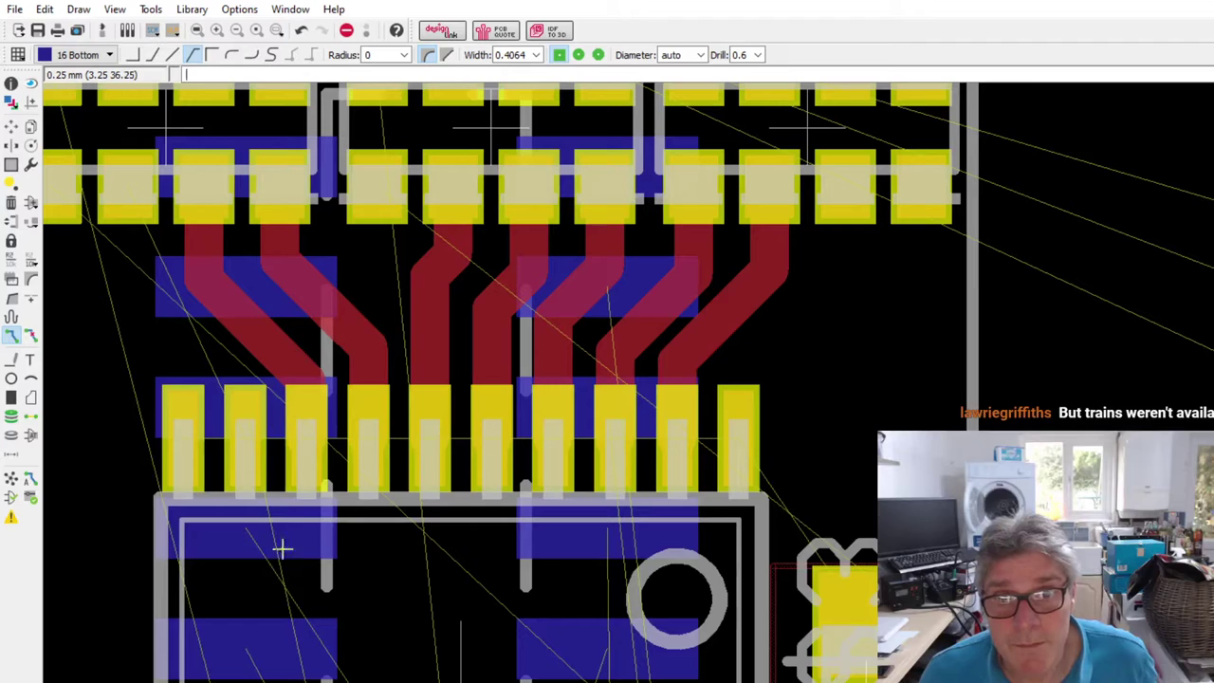
scroll(284, 485, "down", 1)
left_click(239, 427)
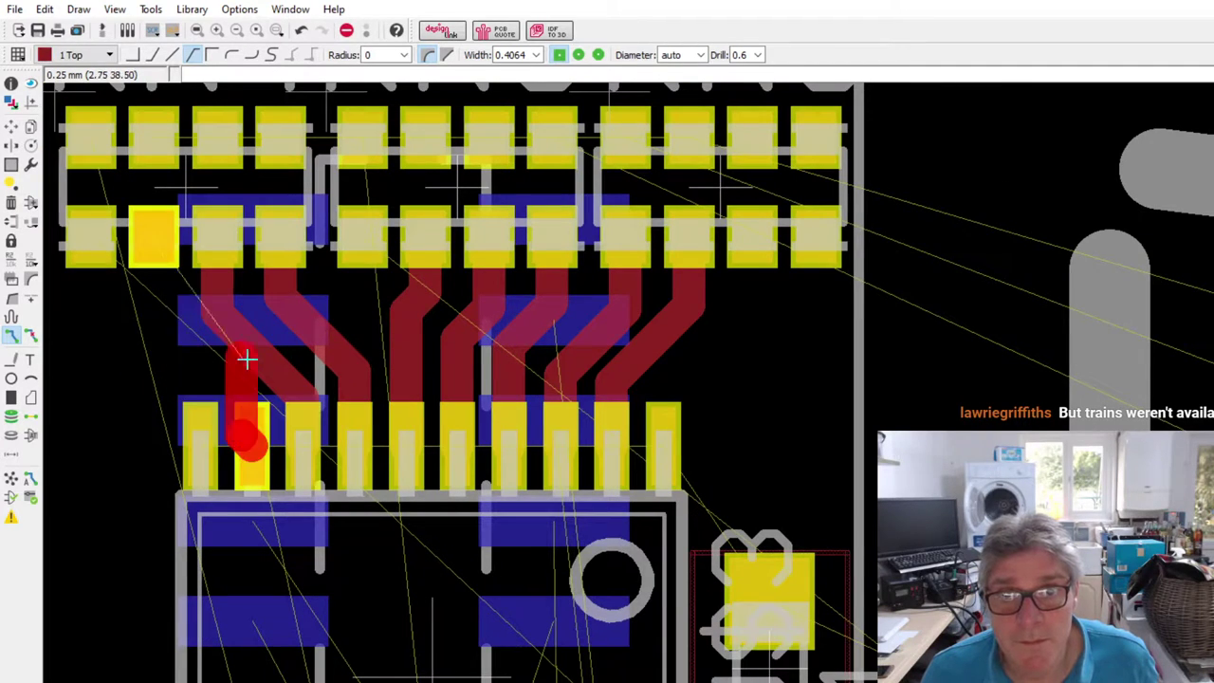
left_click(153, 54)
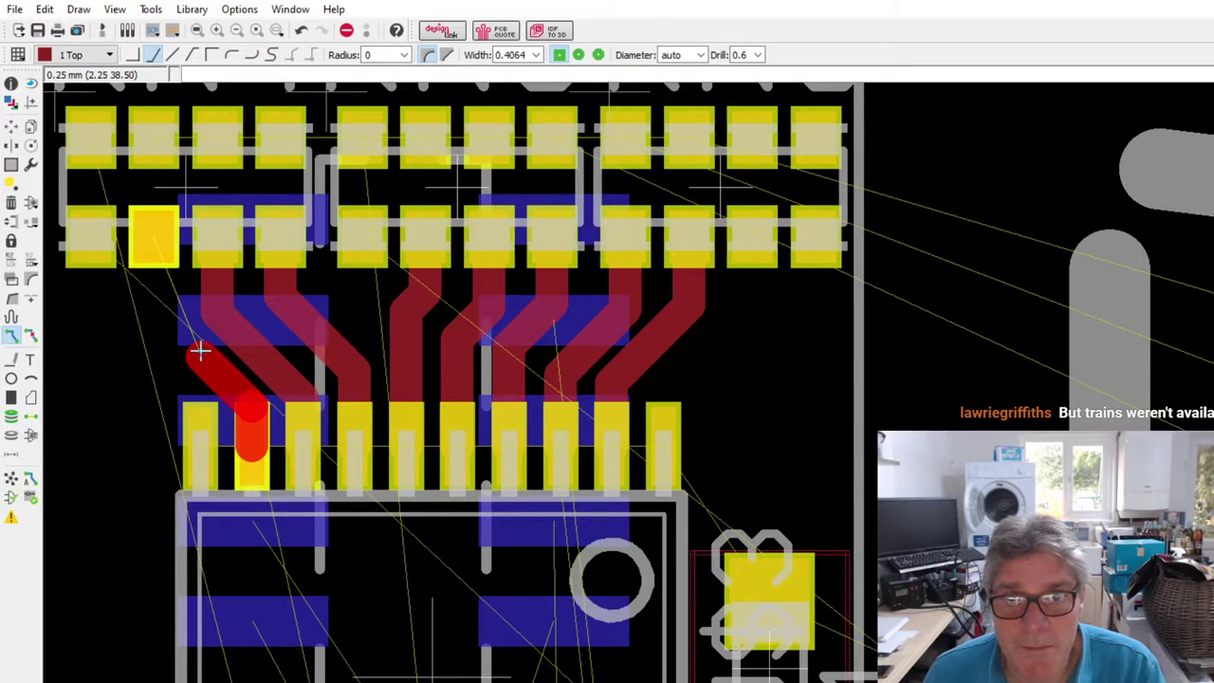
left_click(164, 313)
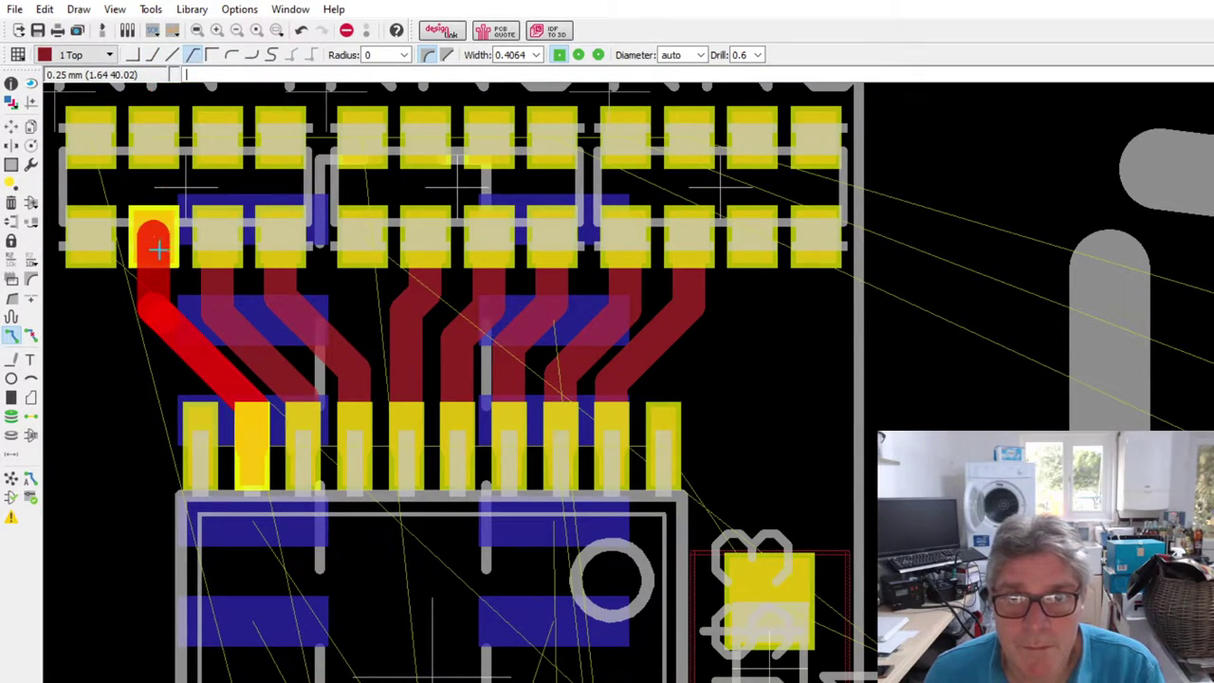
left_click(160, 240)
scroll(275, 395, "up", 1)
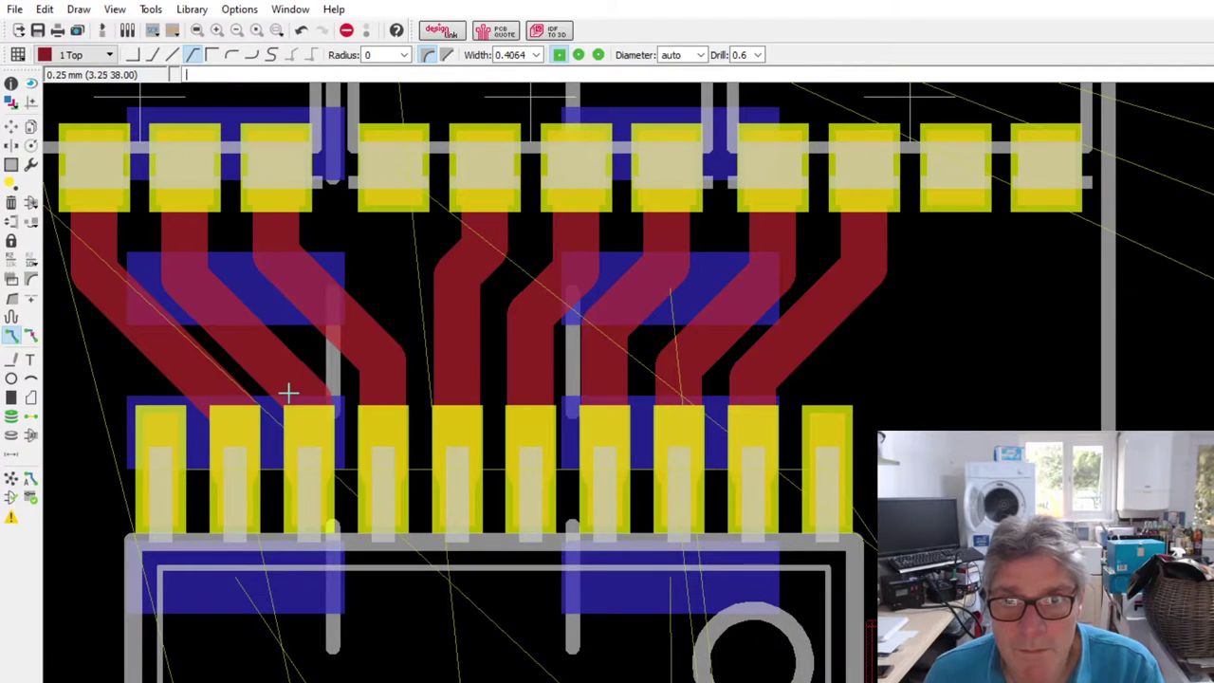
scroll(431, 336, "down", 1)
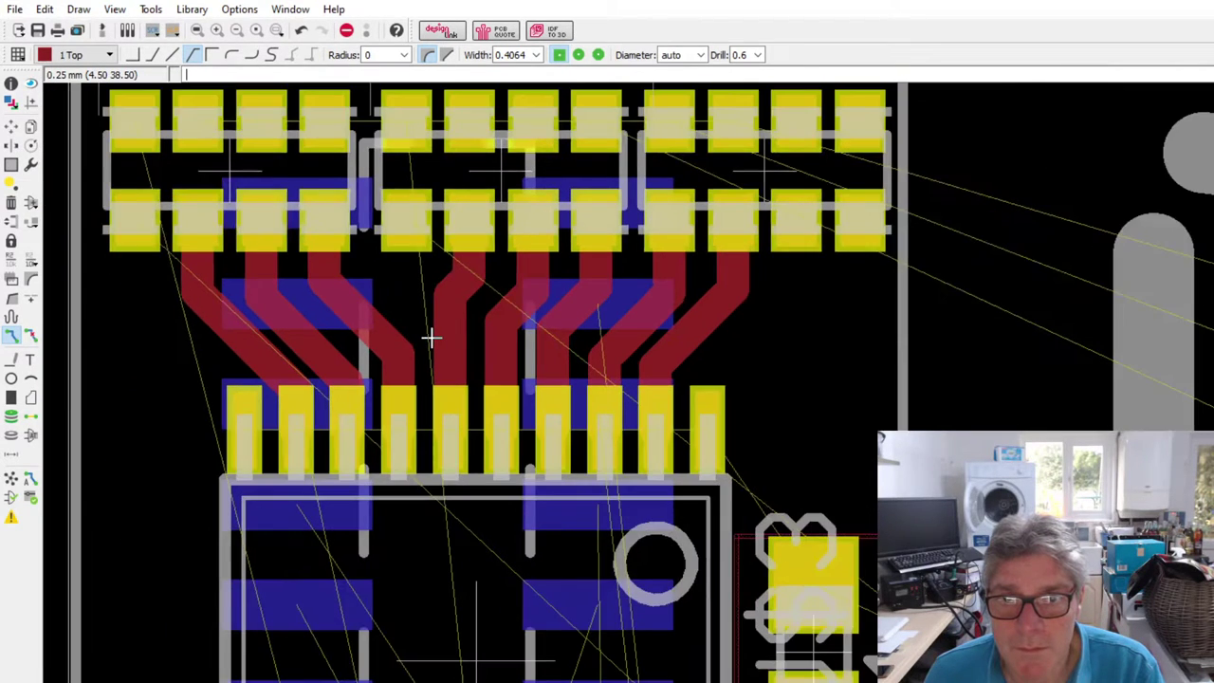
scroll(430, 336, "down", 1)
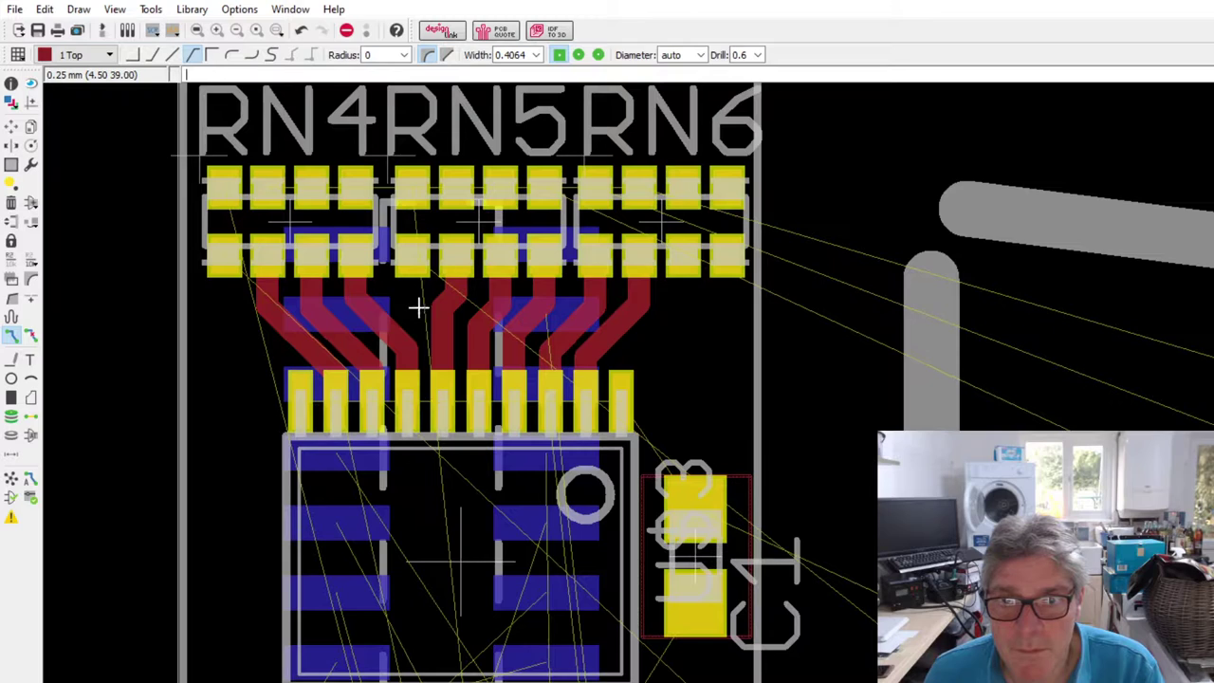
scroll(394, 275, "down", 1)
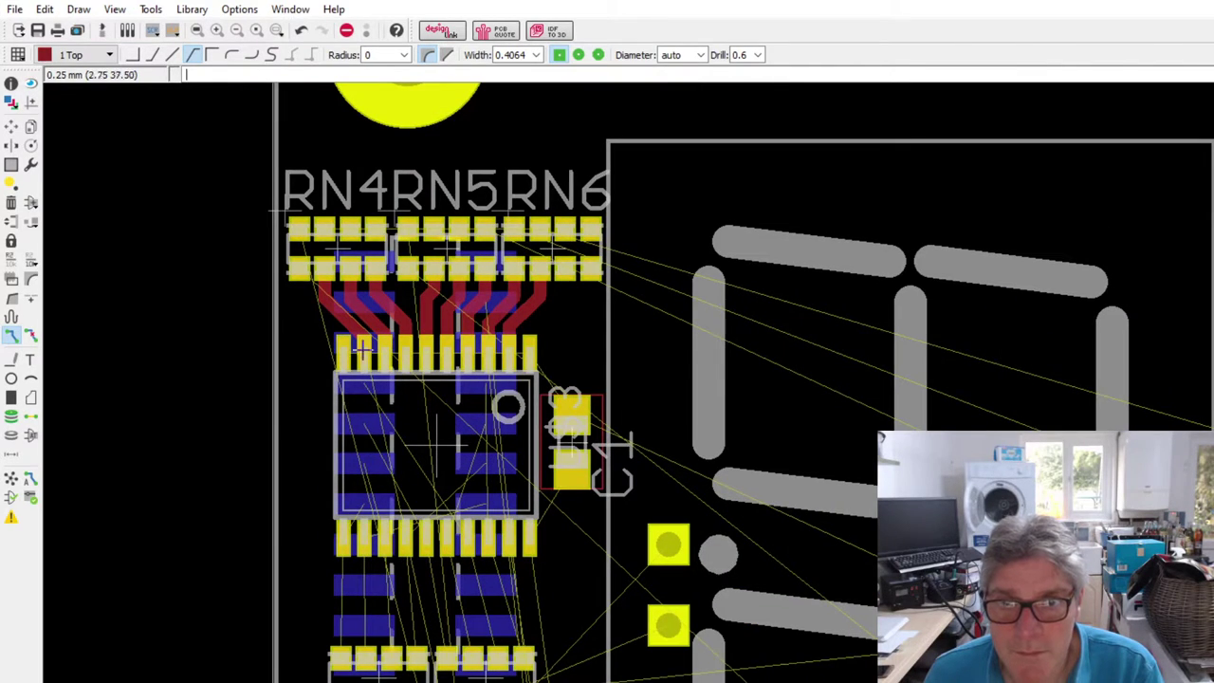
left_click(11, 126)
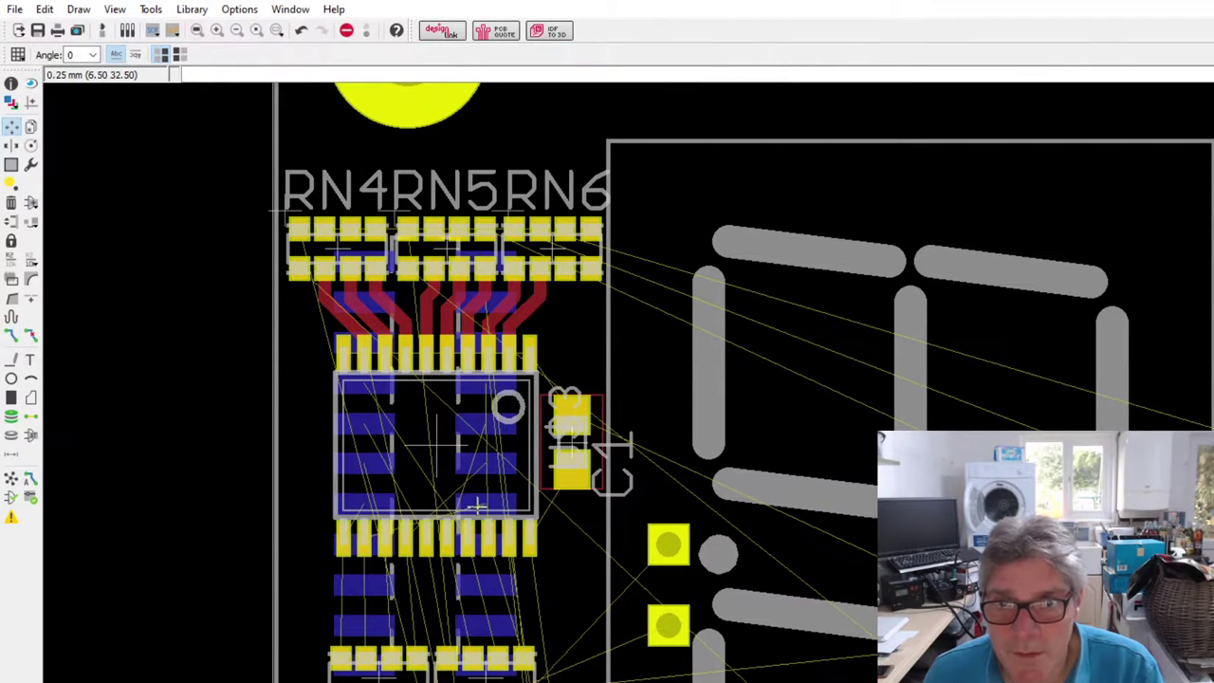
left_click(440, 451)
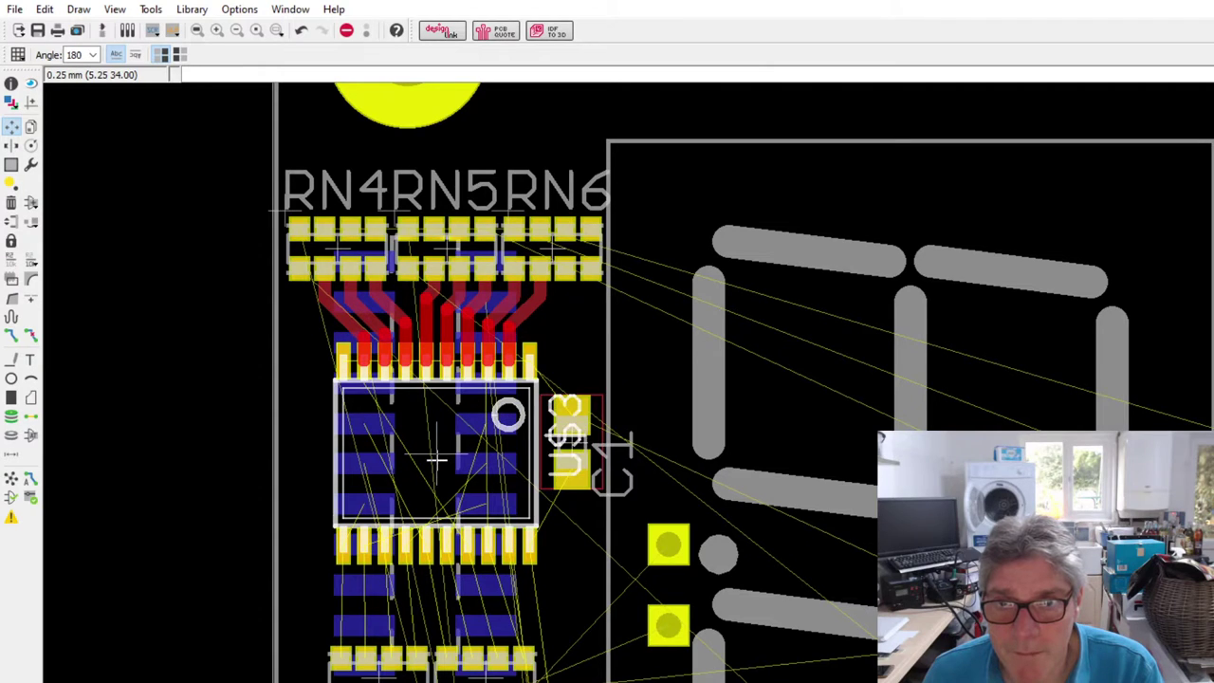
scroll(417, 368, "up", 2)
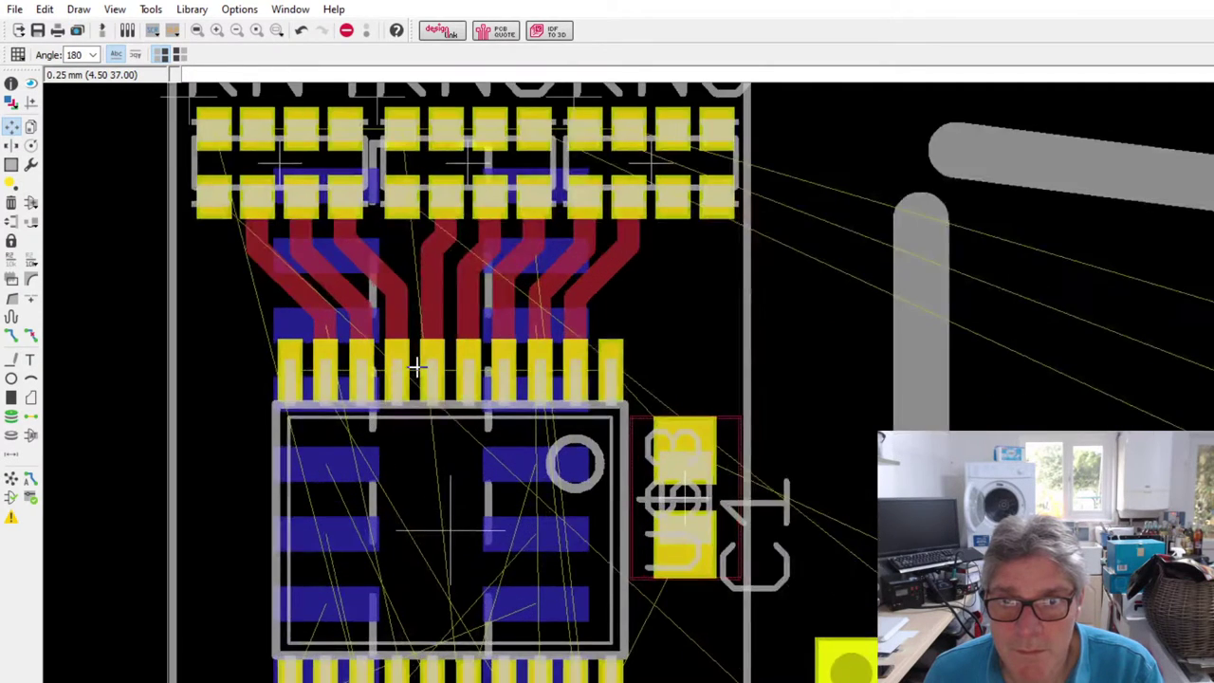
scroll(417, 368, "up", 1)
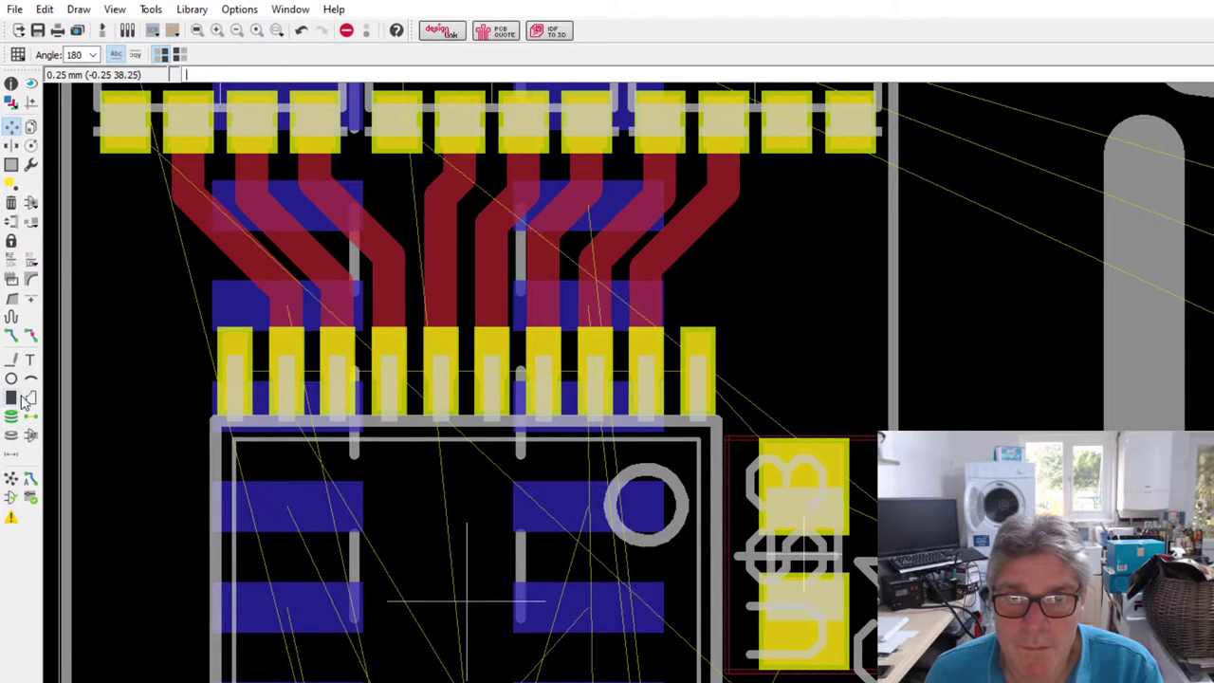
left_click(10, 483)
scroll(355, 417, "up", 2)
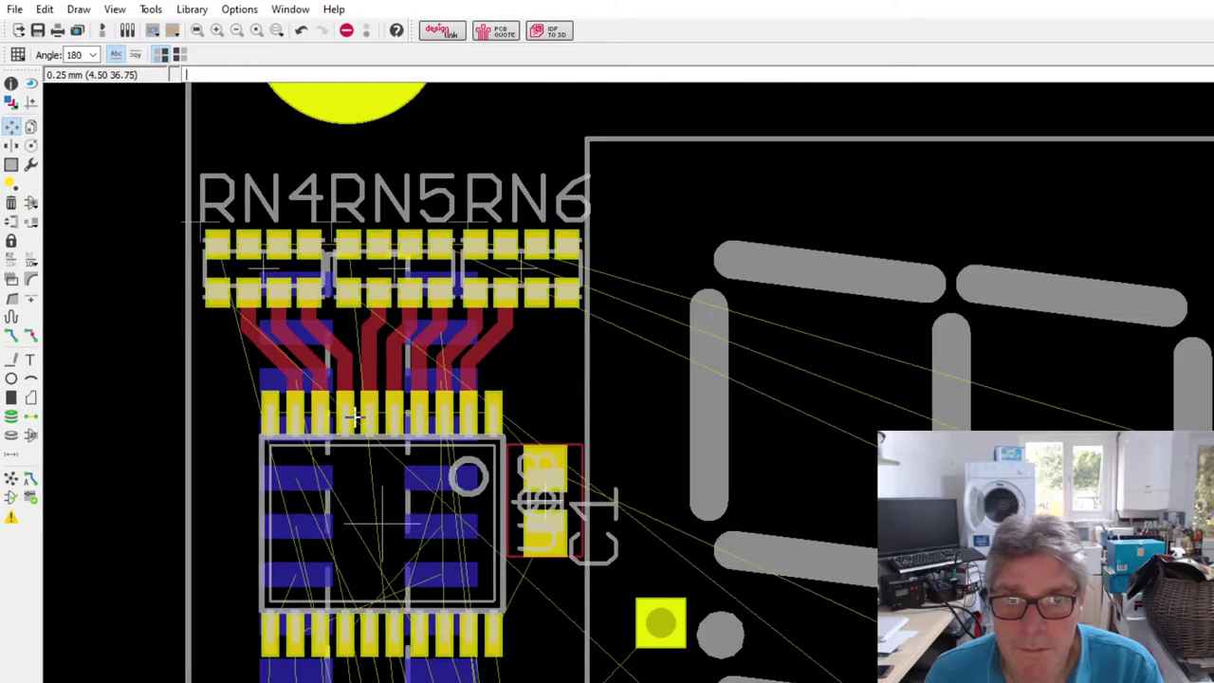
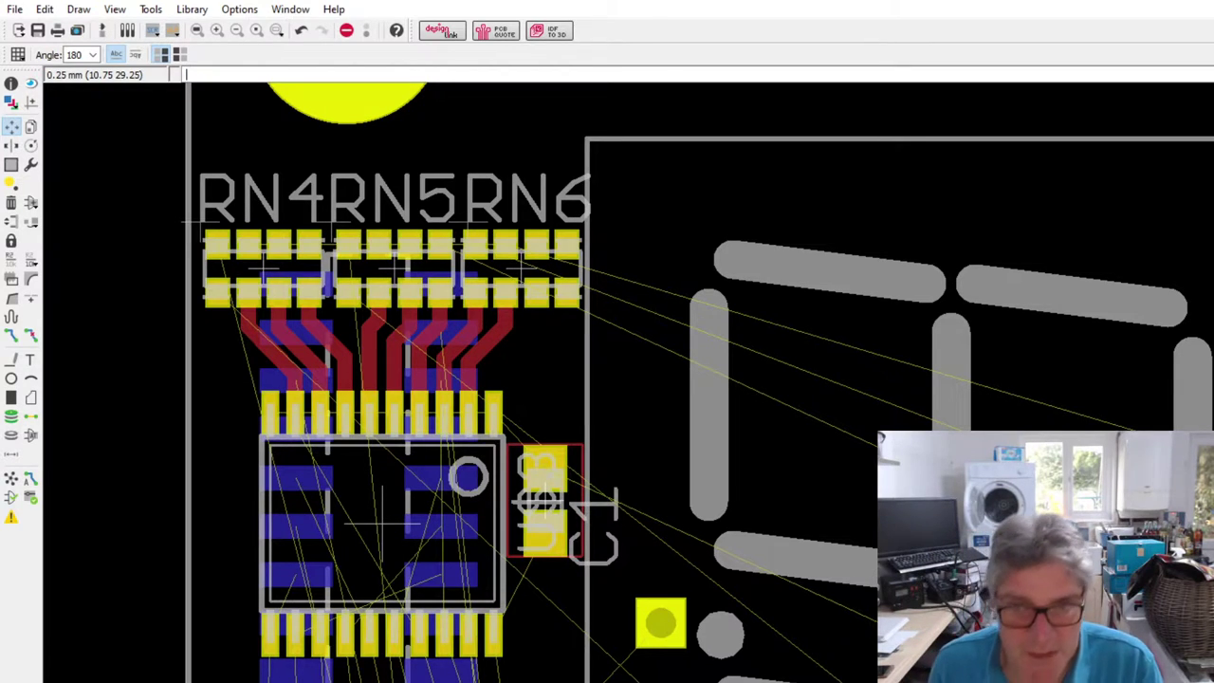
- Zoom in on the RN4–RN6 resistor networks and select the Route tool
scroll(320, 428, "up", 1)
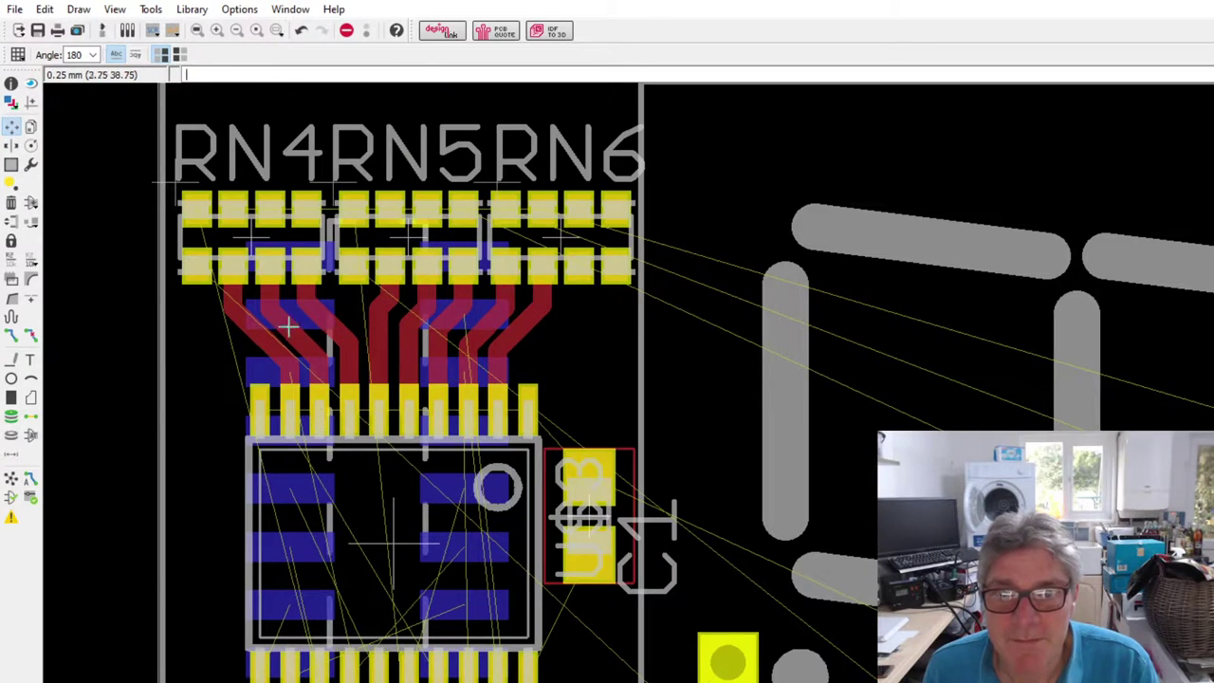
scroll(261, 337, "up", 2)
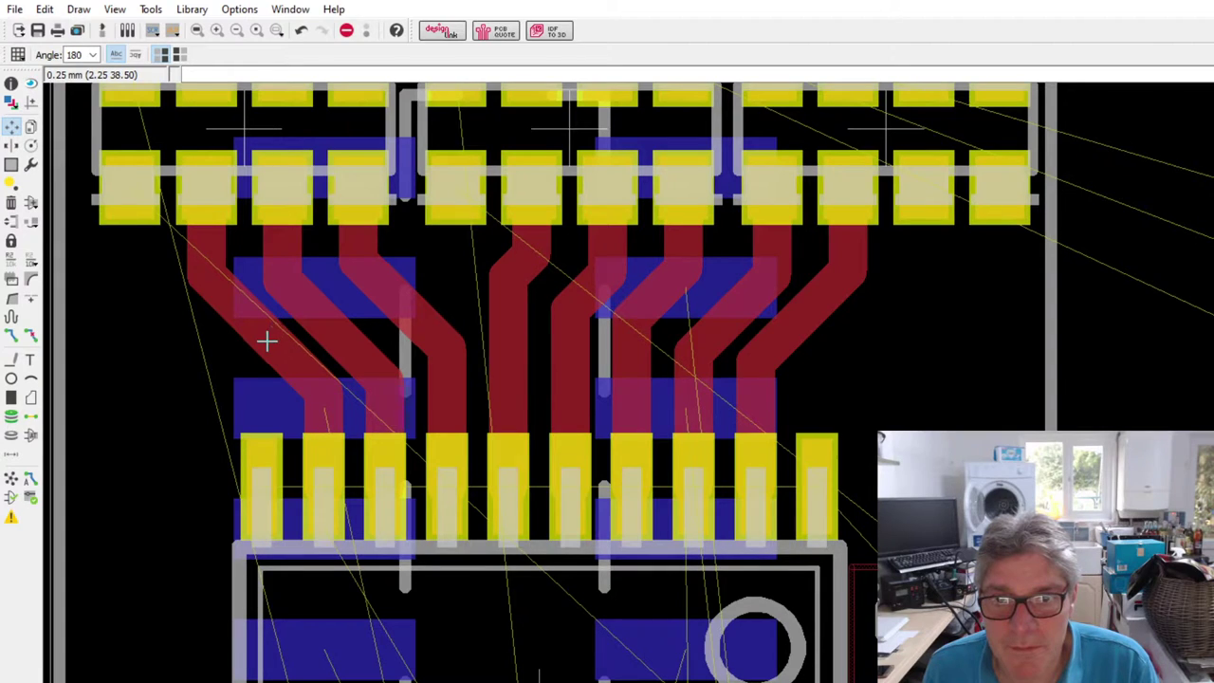
scroll(340, 465, "down", 1)
scroll(339, 465, "down", 2)
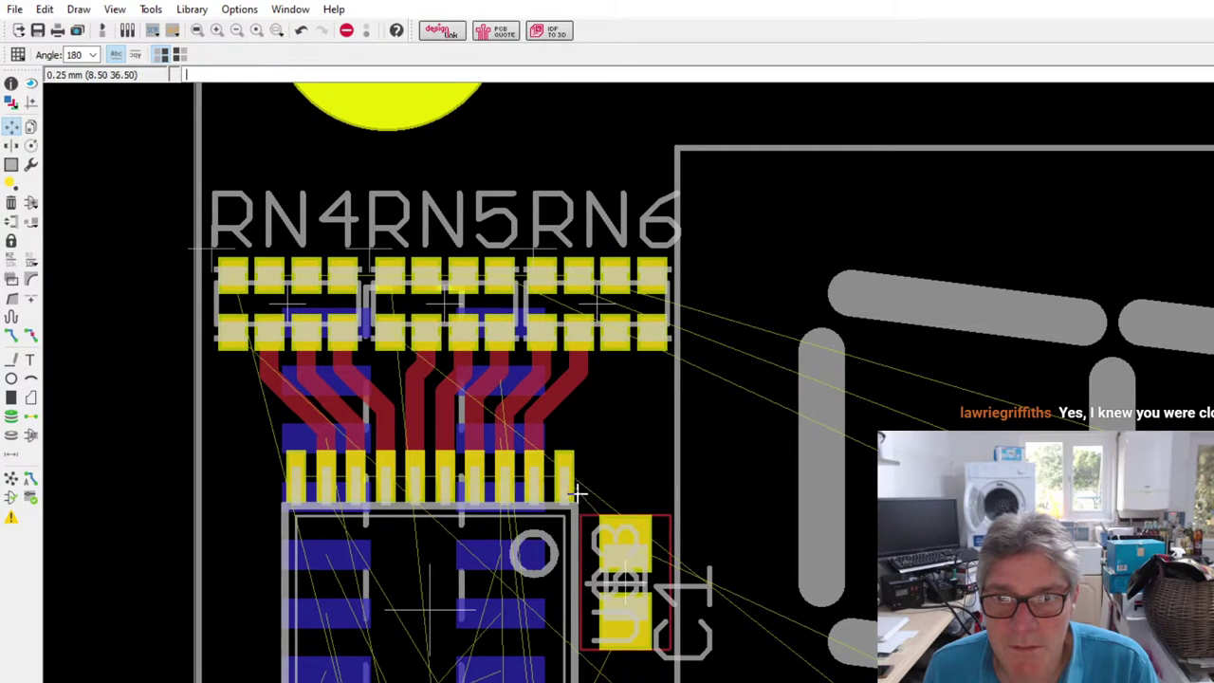
left_click(12, 334)
scroll(365, 459, "up", 2)
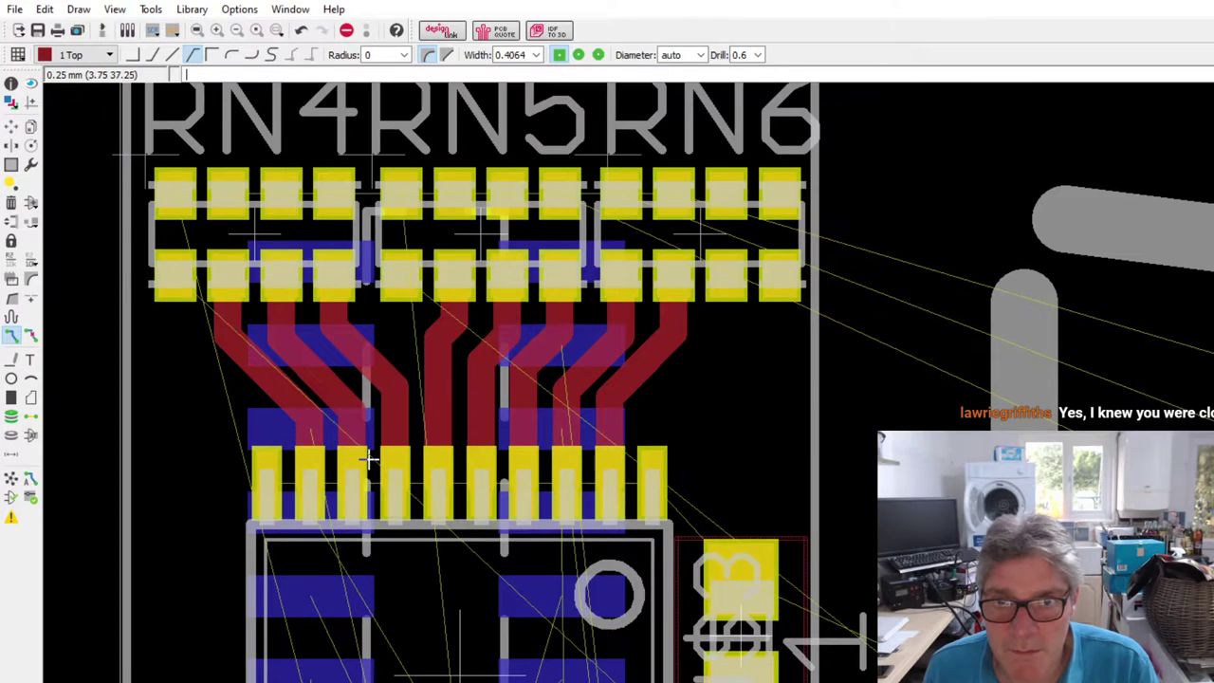
- Start a track from a bottom-layer pad, try another bend style, then cancel it
scroll(368, 462, "up", 1)
left_click(292, 424)
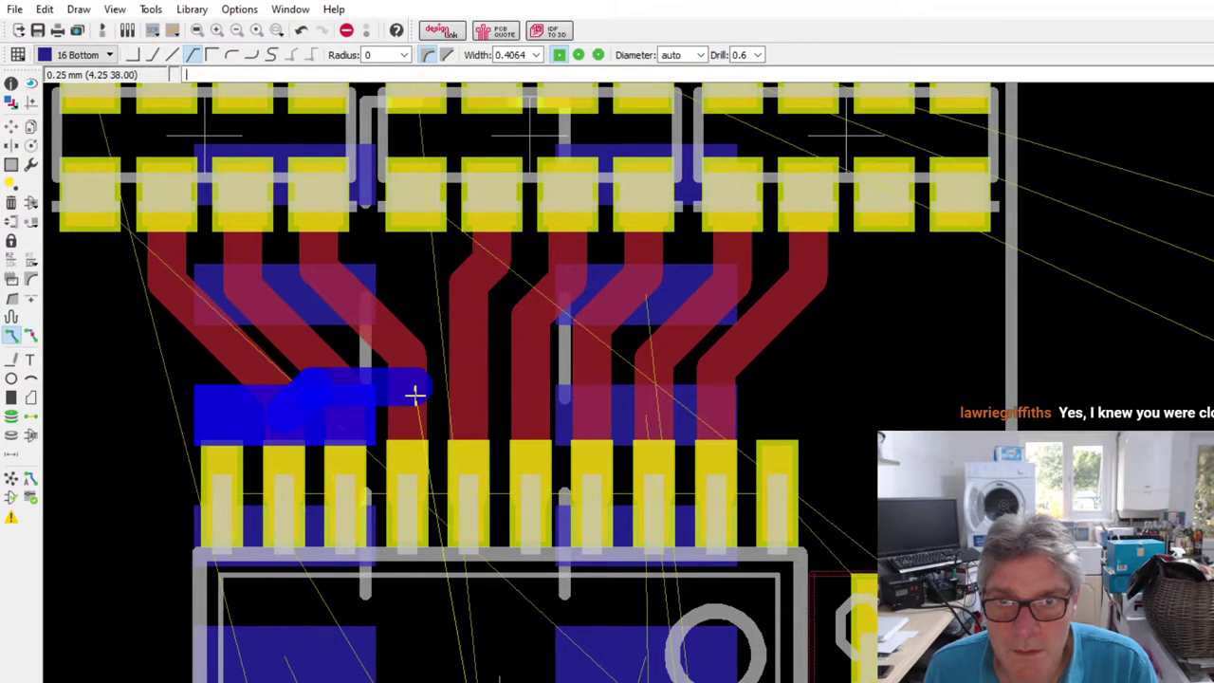
left_click(151, 54)
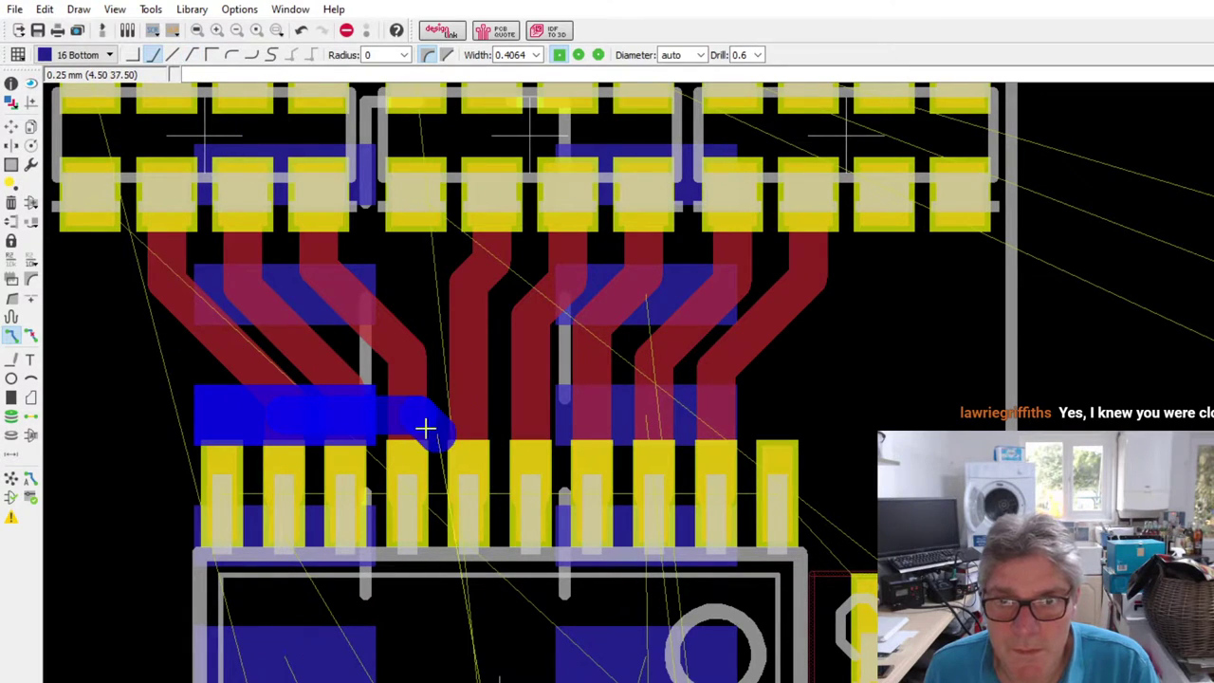
scroll(393, 379, "down", 2)
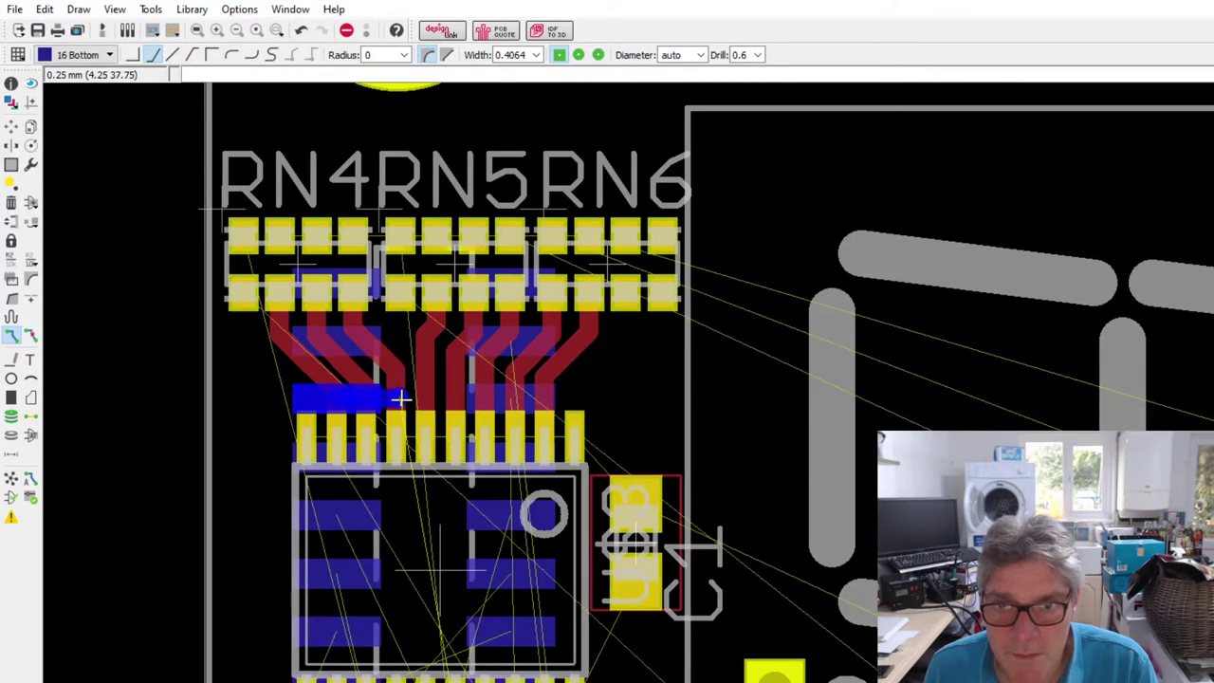
scroll(389, 323, "down", 3)
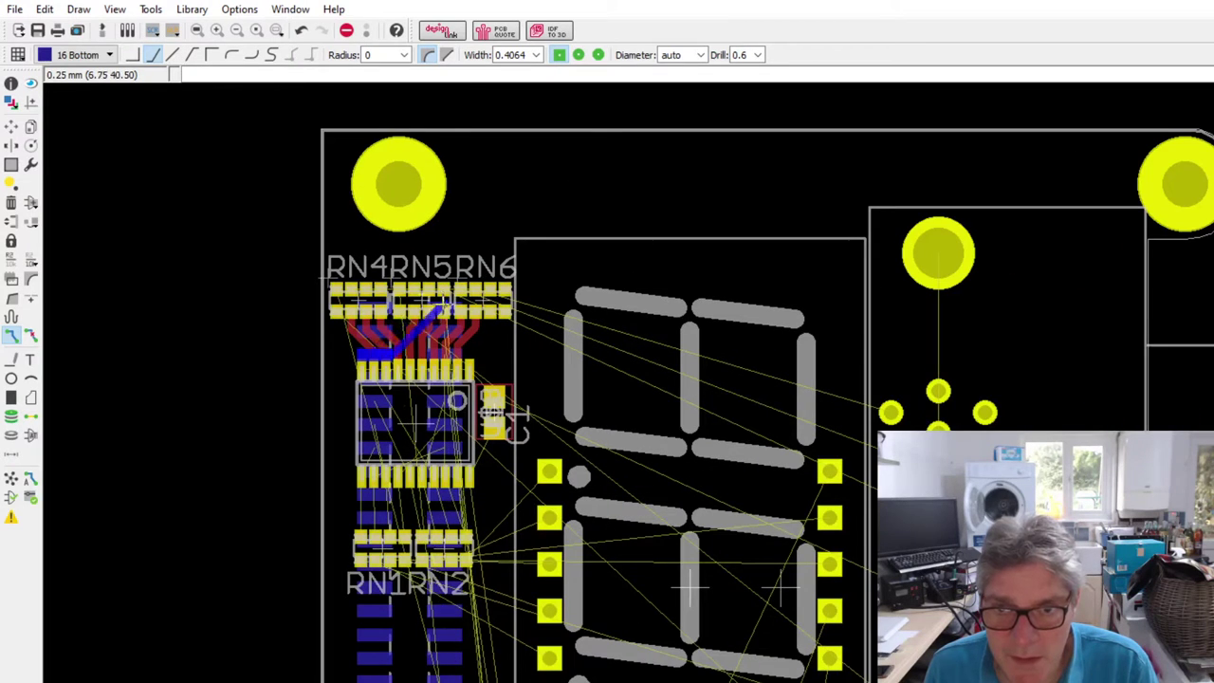
scroll(389, 327, "down", 3)
scroll(408, 346, "up", 3)
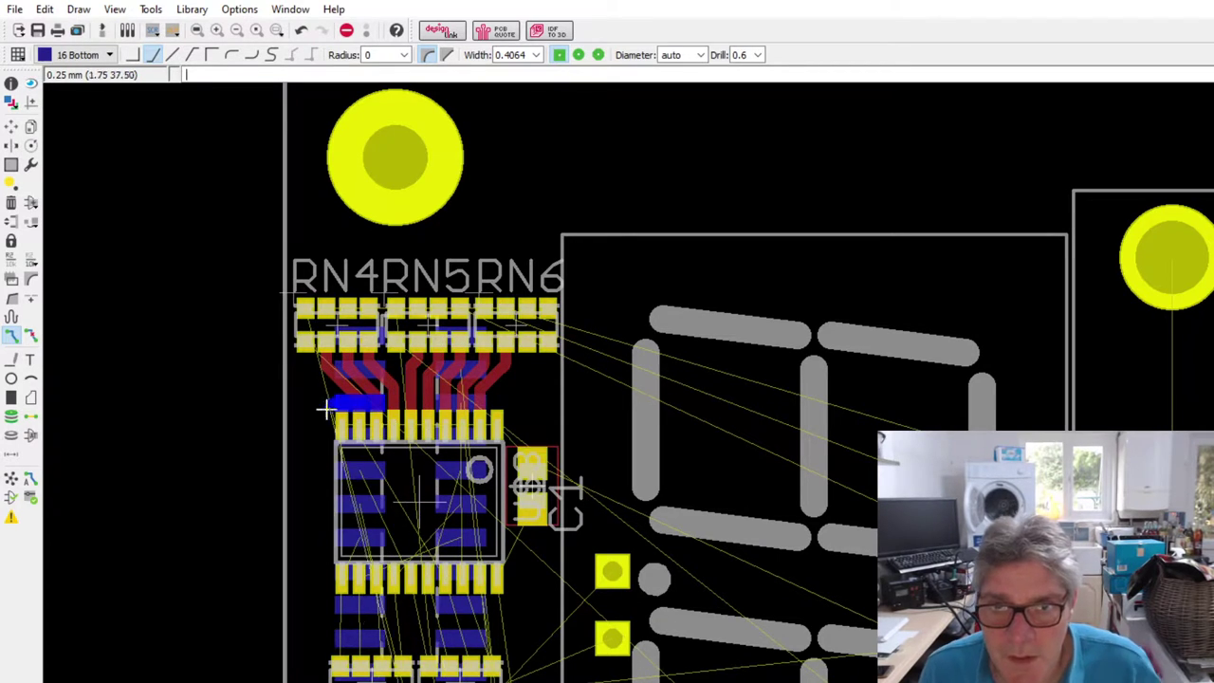
key("Escape")
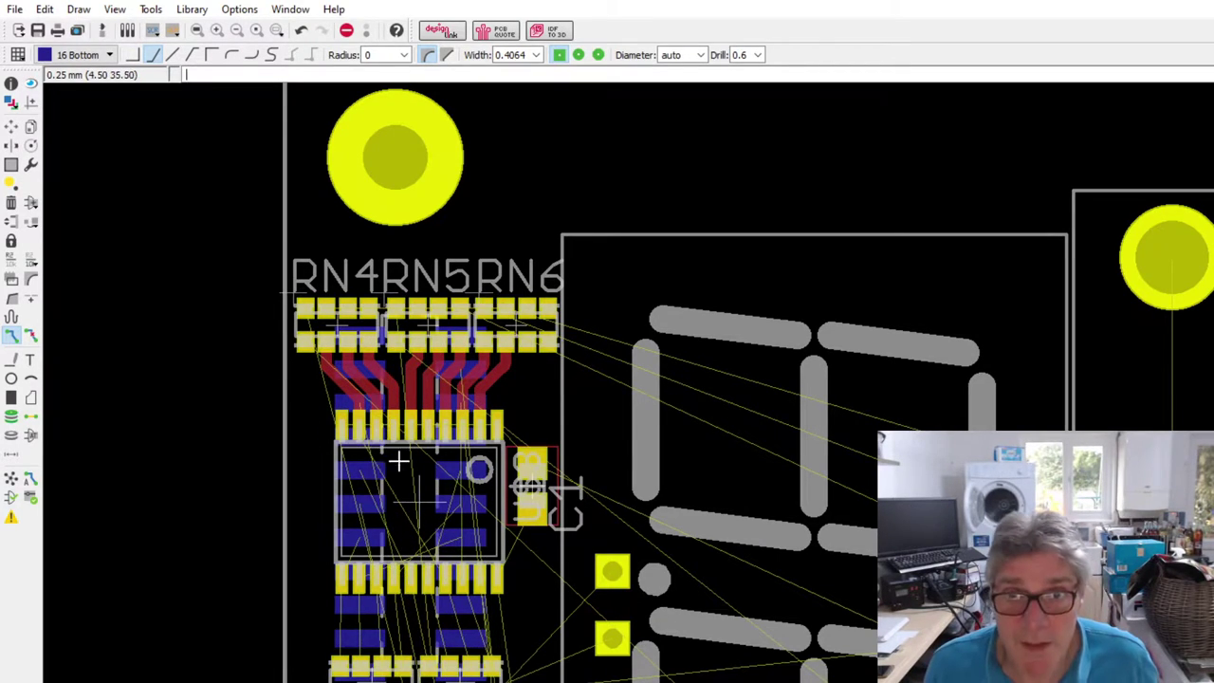
scroll(396, 464, "up", 1)
scroll(391, 465, "up", 1)
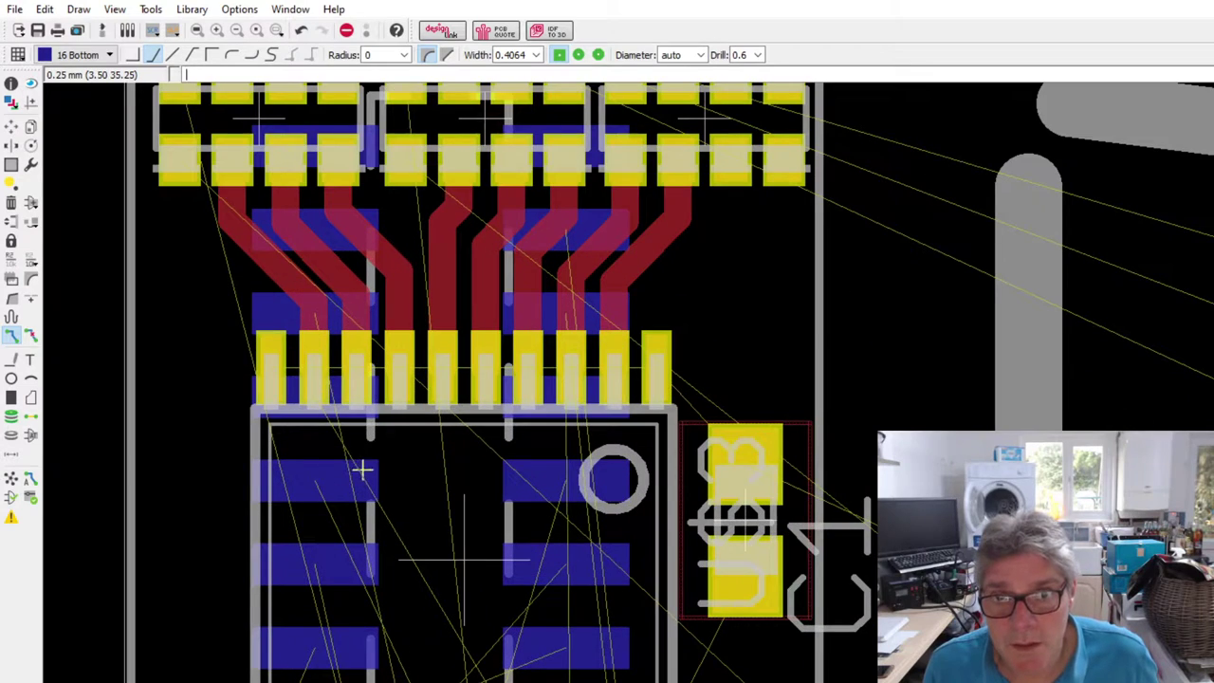
scroll(363, 468, "down", 2)
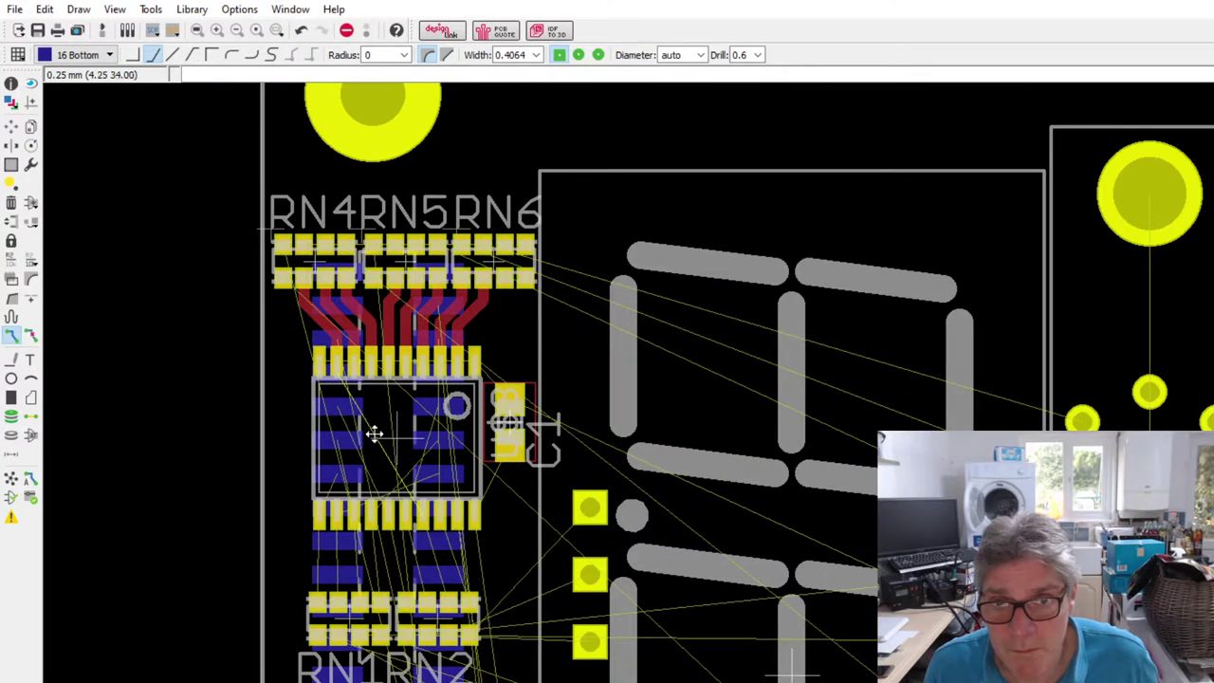
- Route from the IC top pin, via to layer 1 Top, 45° bend to lower pin
left_click(360, 356)
scroll(406, 325, "down", 1)
scroll(397, 380, "up", 4)
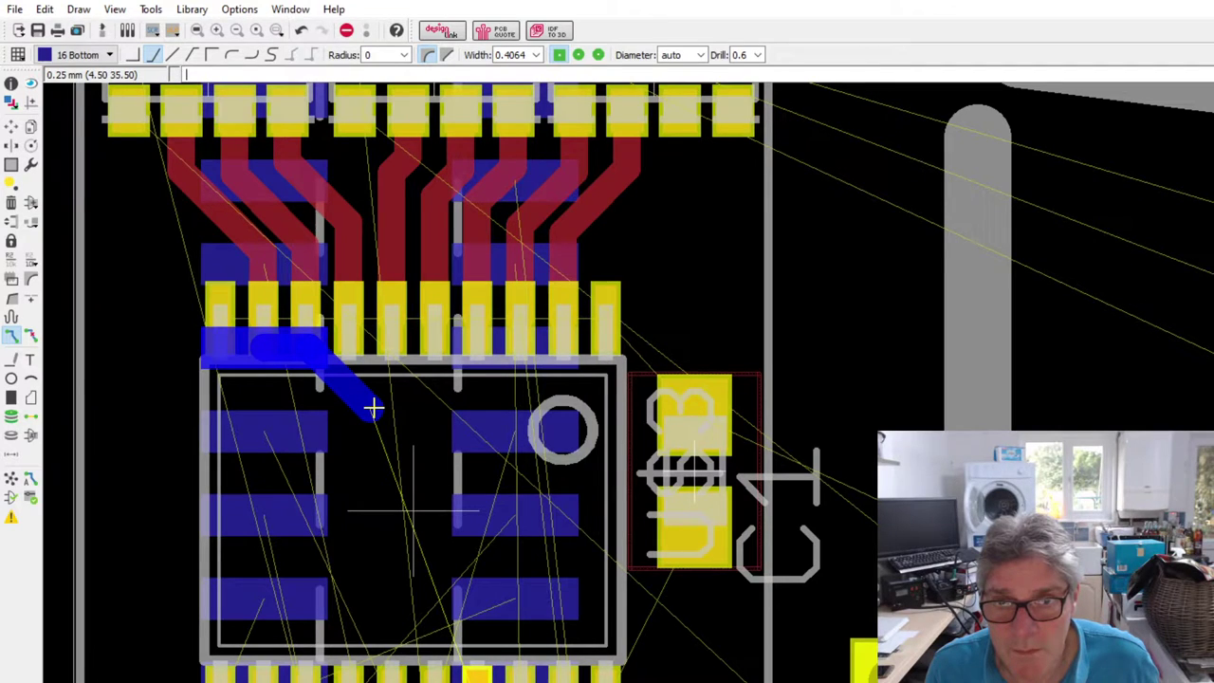
left_click(373, 408)
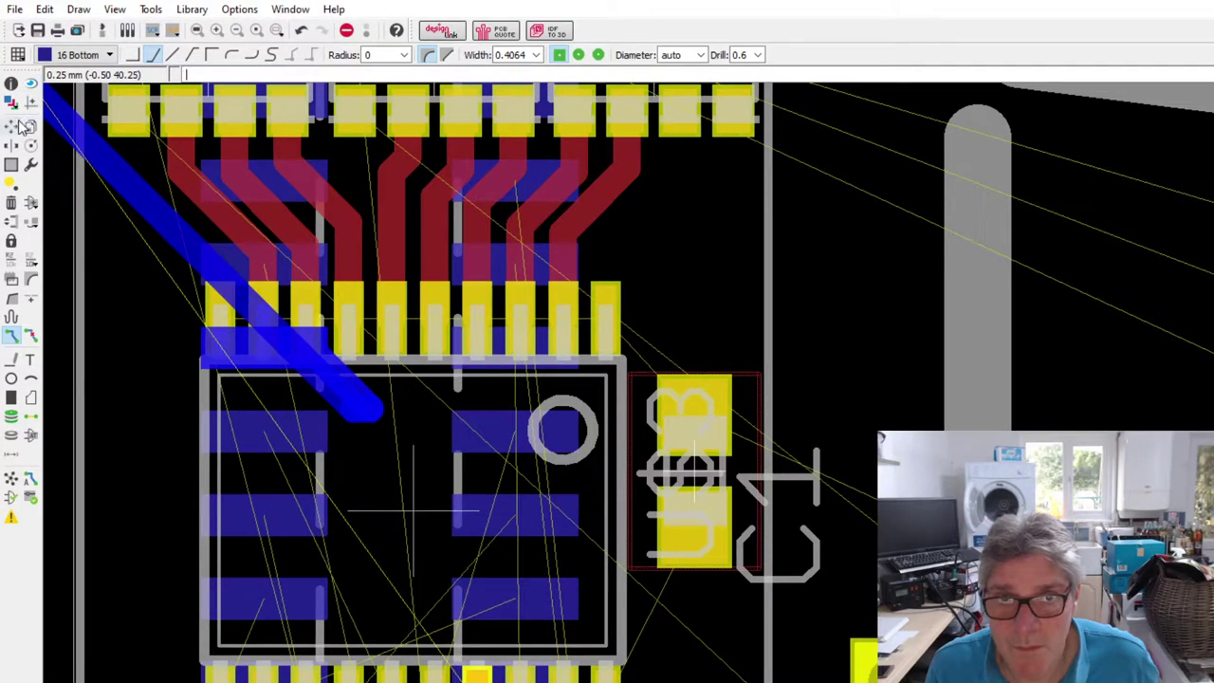
left_click(84, 54)
scroll(84, 54, "up", 1)
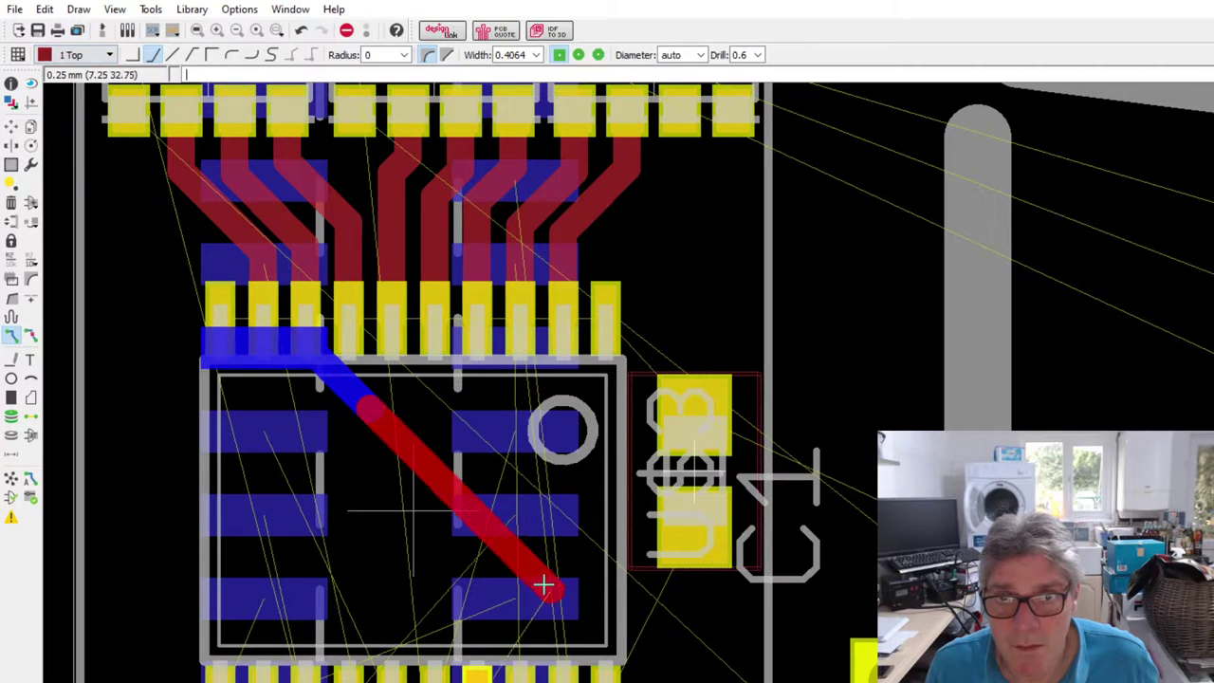
left_click(193, 54)
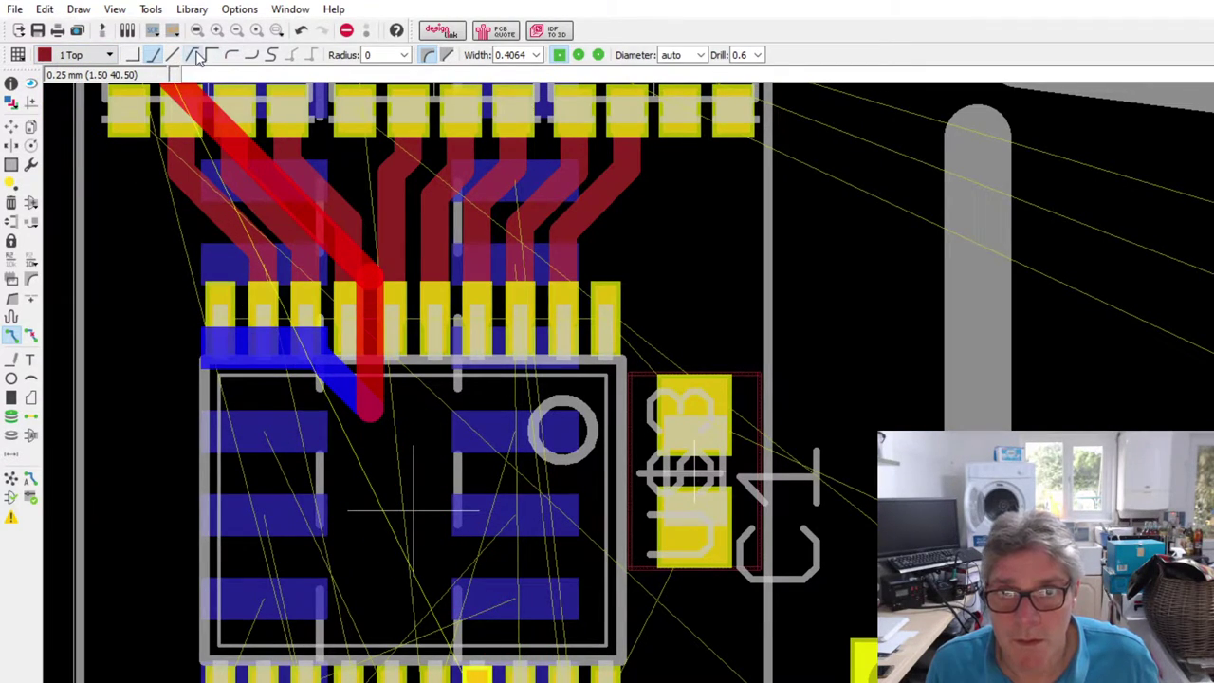
left_click(476, 664)
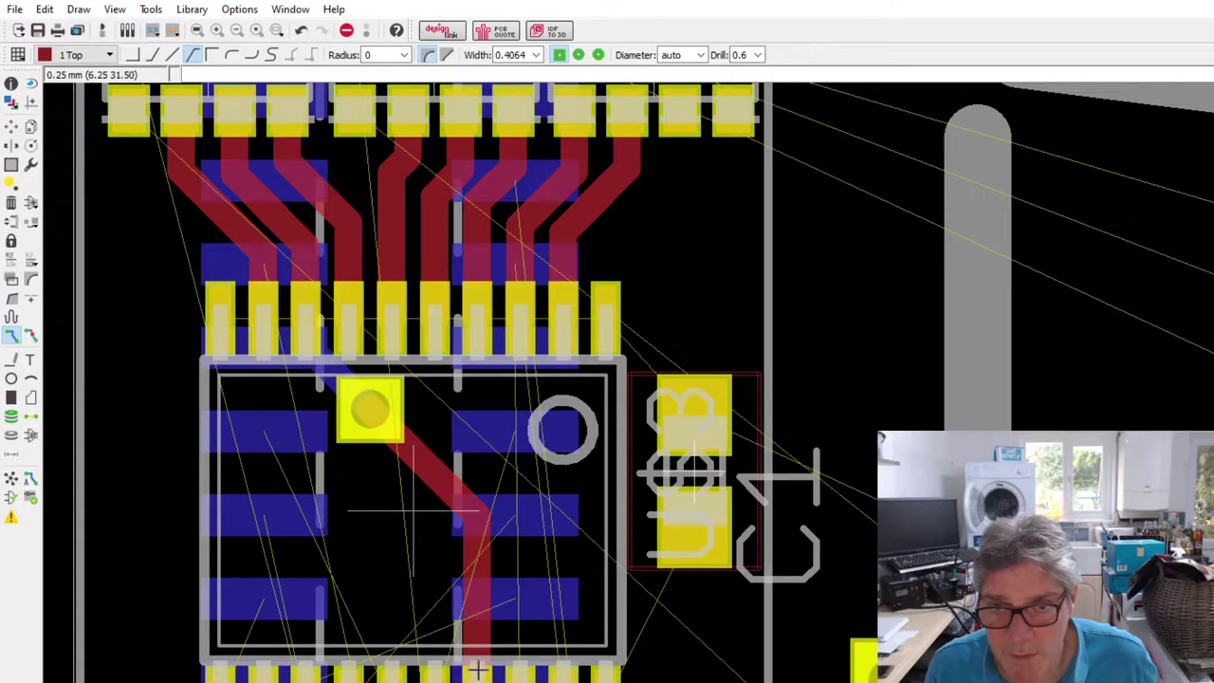
scroll(481, 558, "up", 2)
scroll(480, 558, "down", 3)
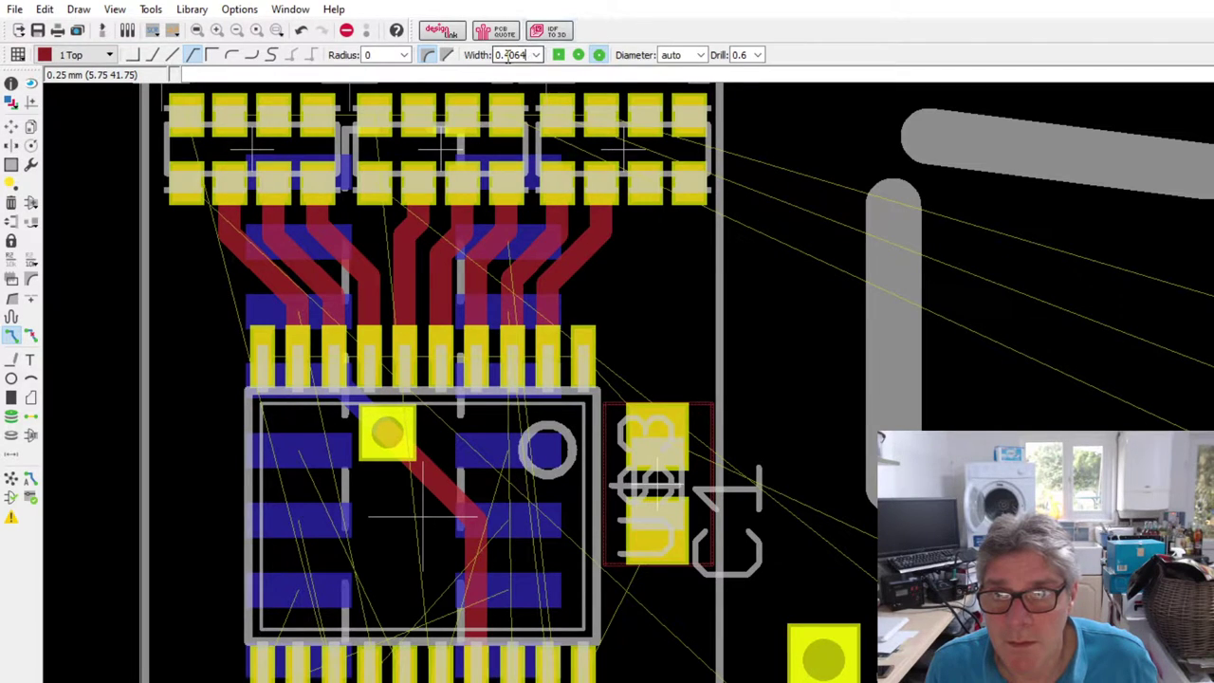
- Try a track width of 3, then undo back to 0.4064
left_click_drag(507, 56, 534, 57)
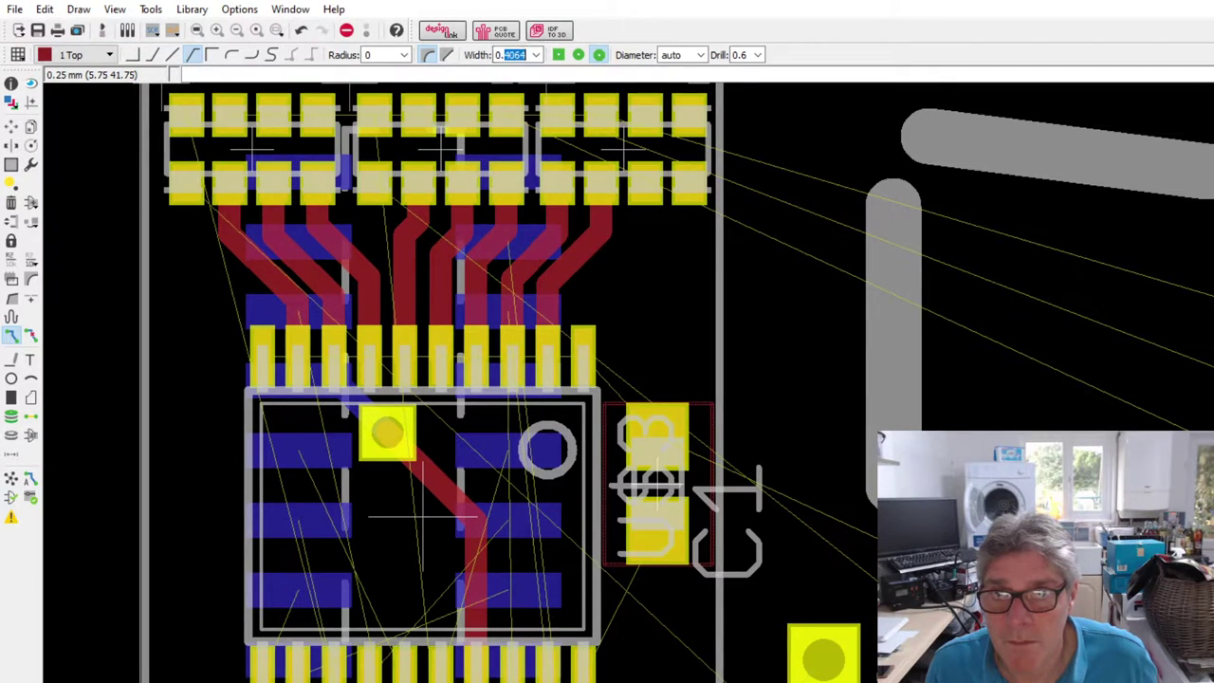
type("3")
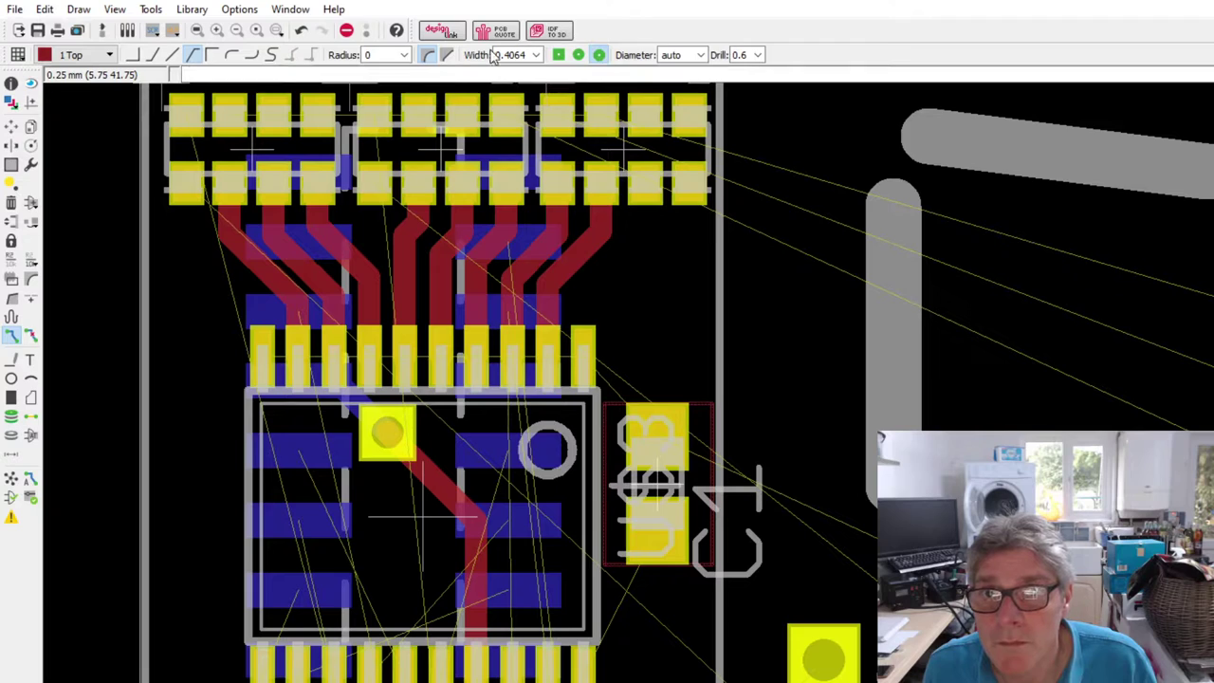
key("ctrl+z")
left_click_drag(505, 54, 527, 55)
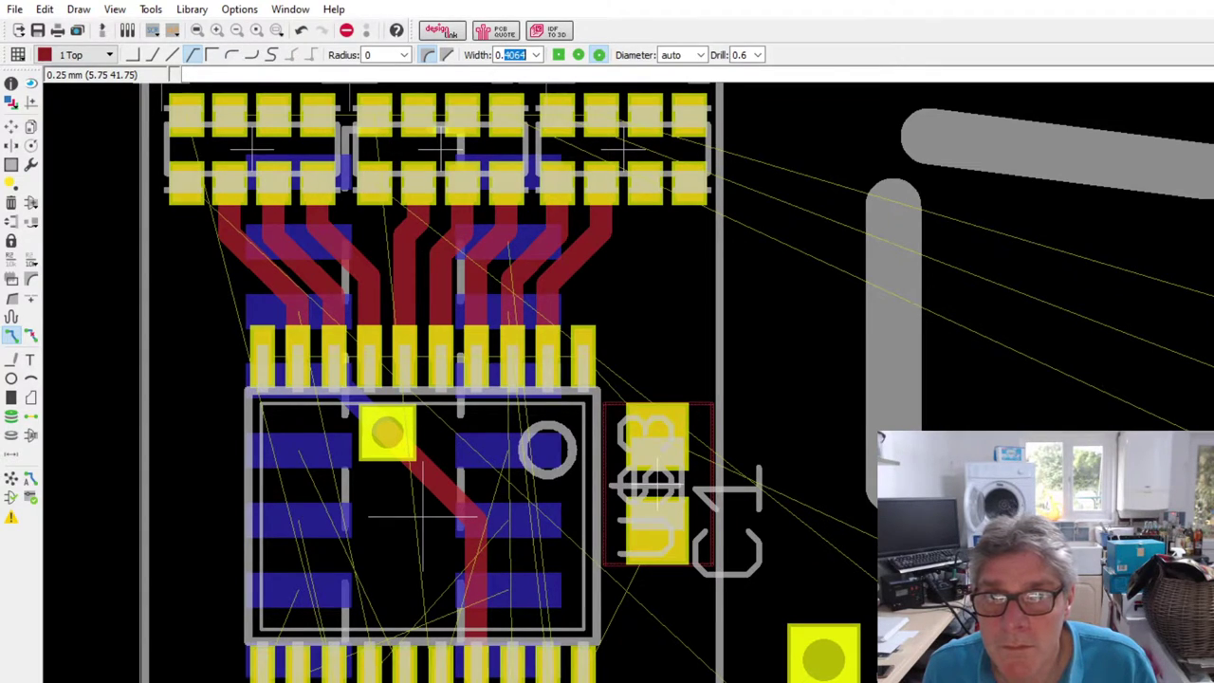
- Set the via drill to 0.3 and change the square via inside the IC to round
left_click(13, 415)
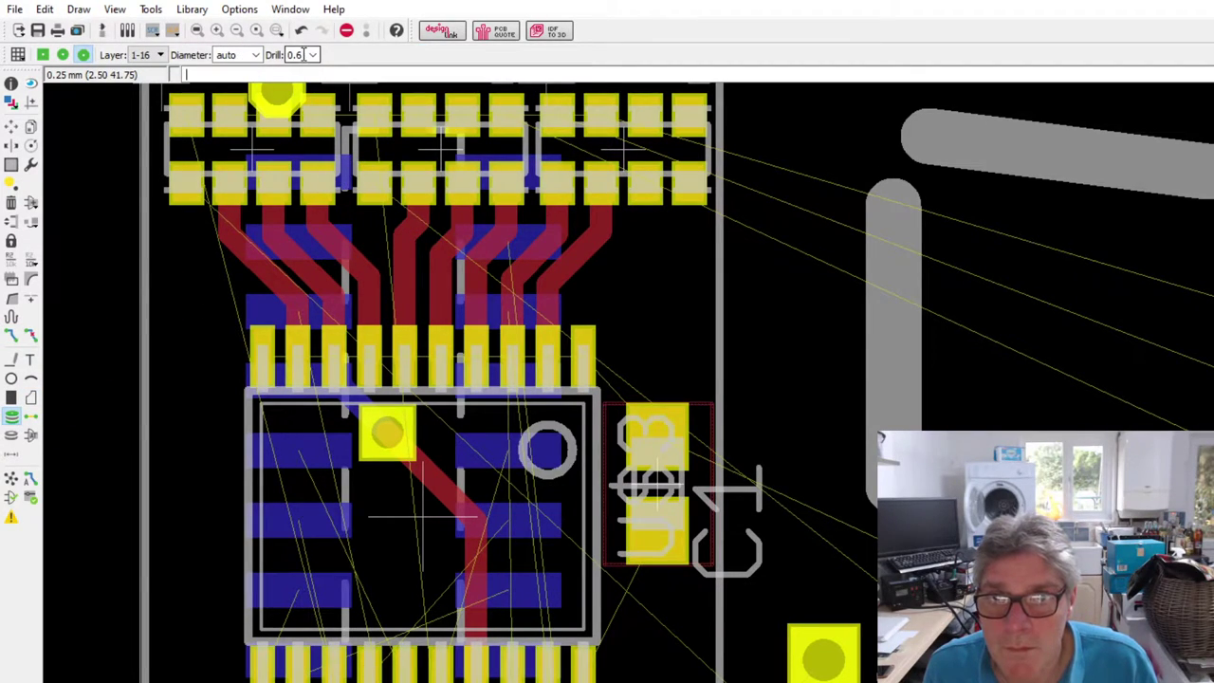
key("BackSpace")
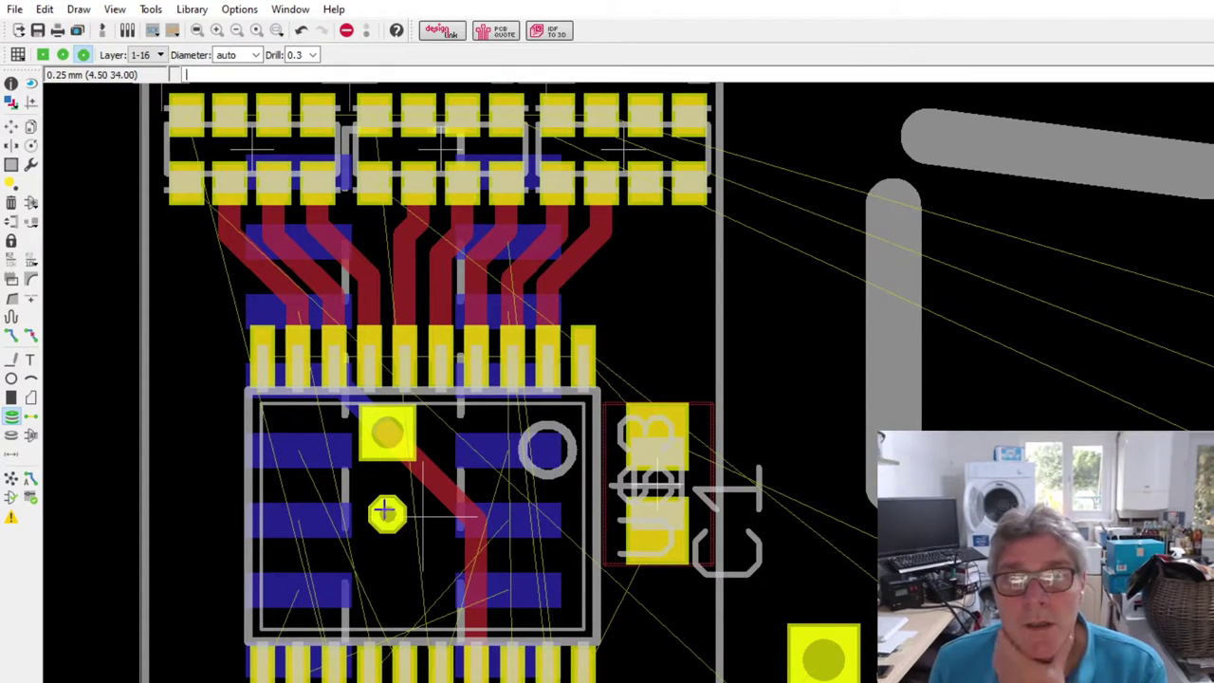
left_click(29, 127)
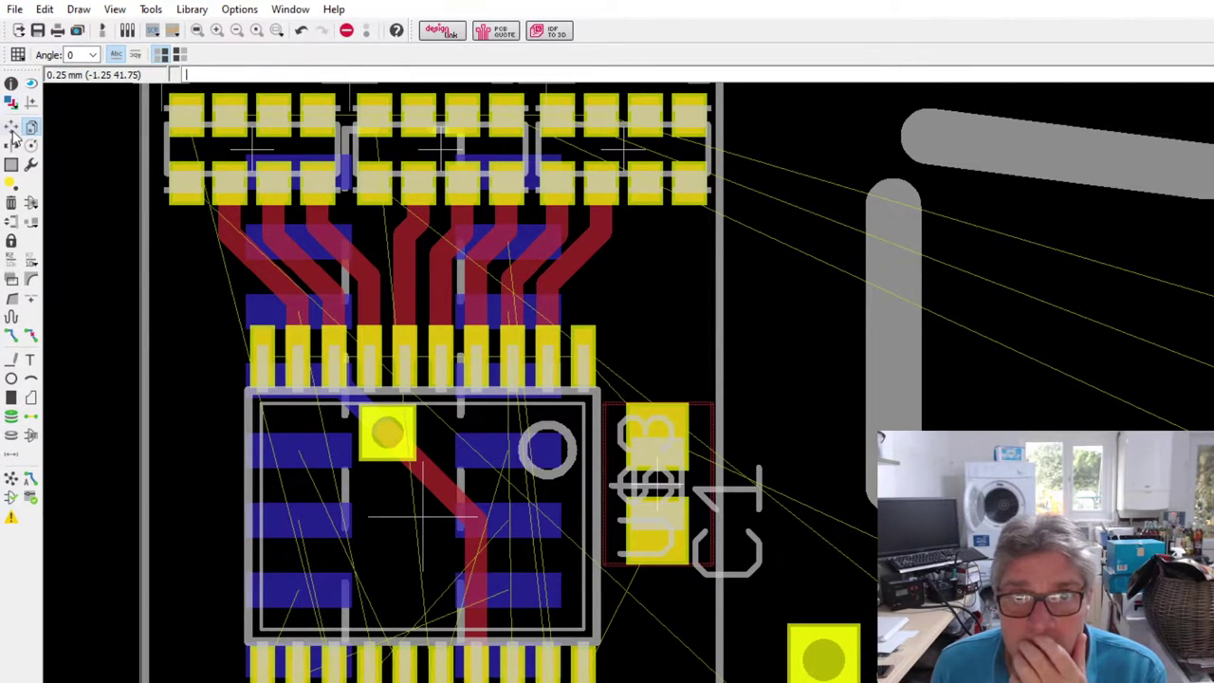
left_click(10, 126)
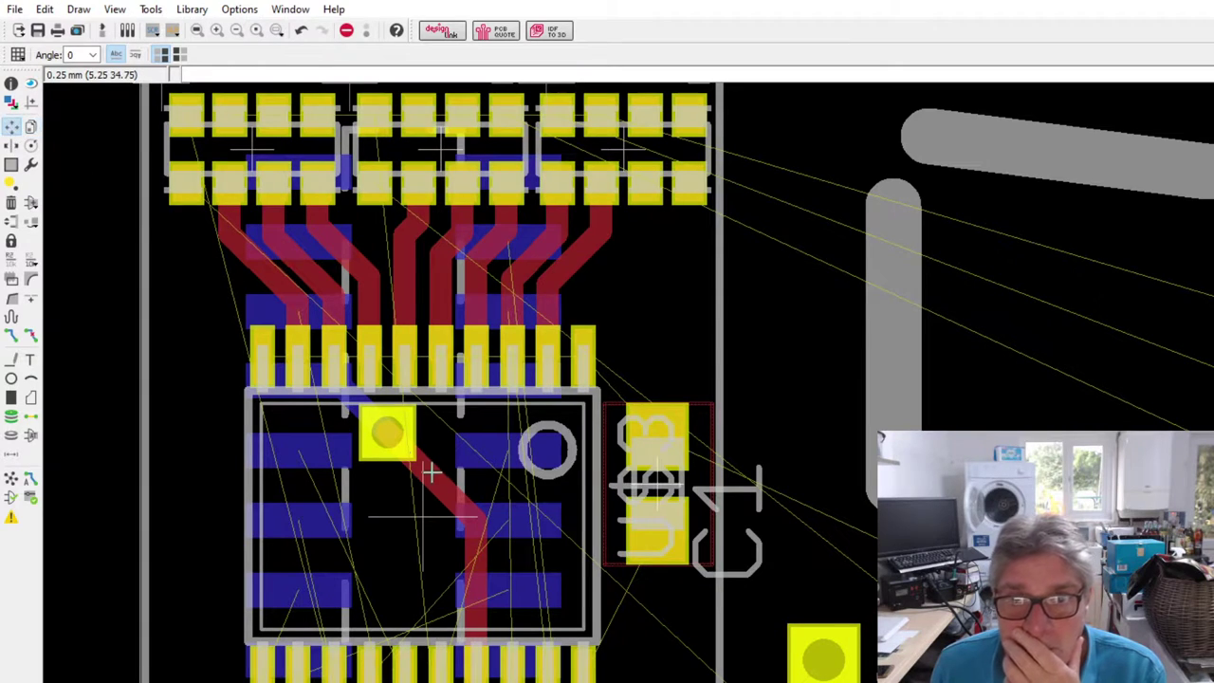
left_click(387, 432)
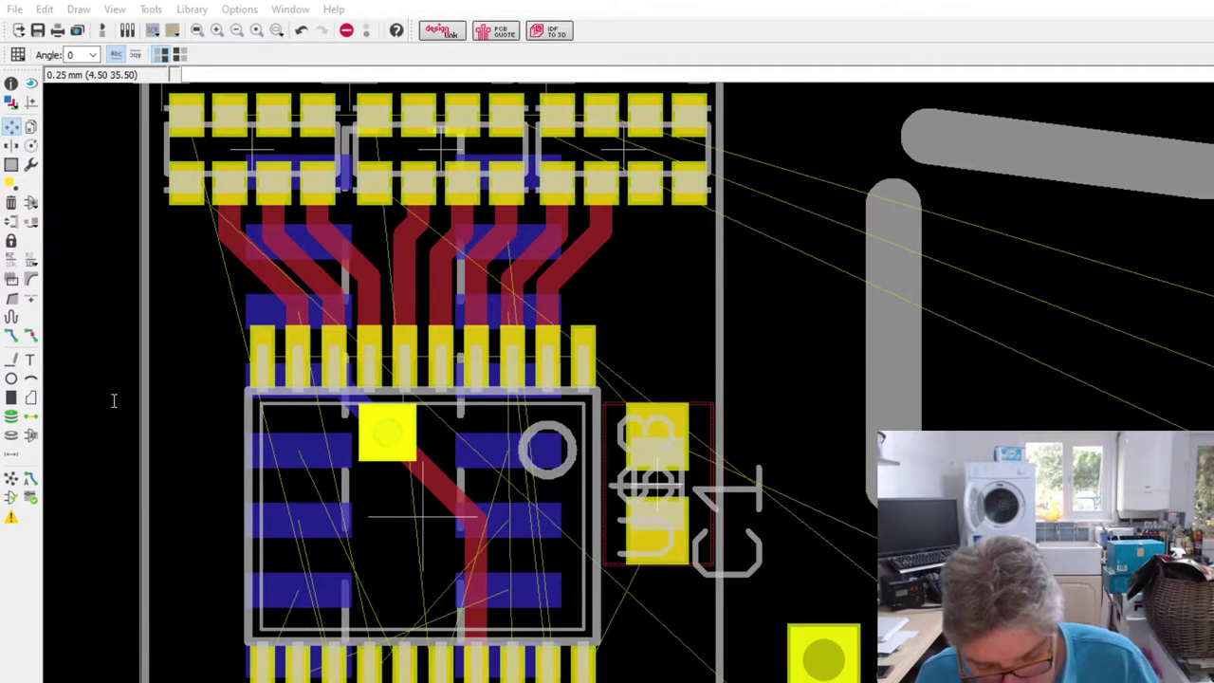
key("Return")
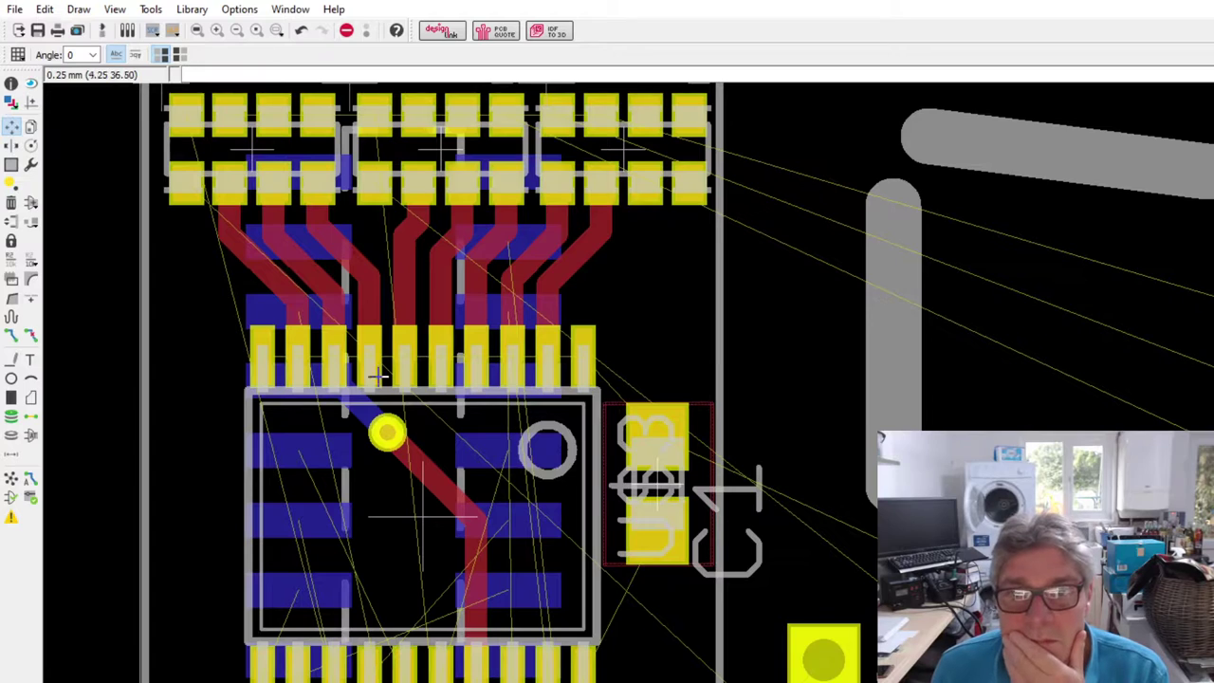
scroll(438, 352, "up", 2)
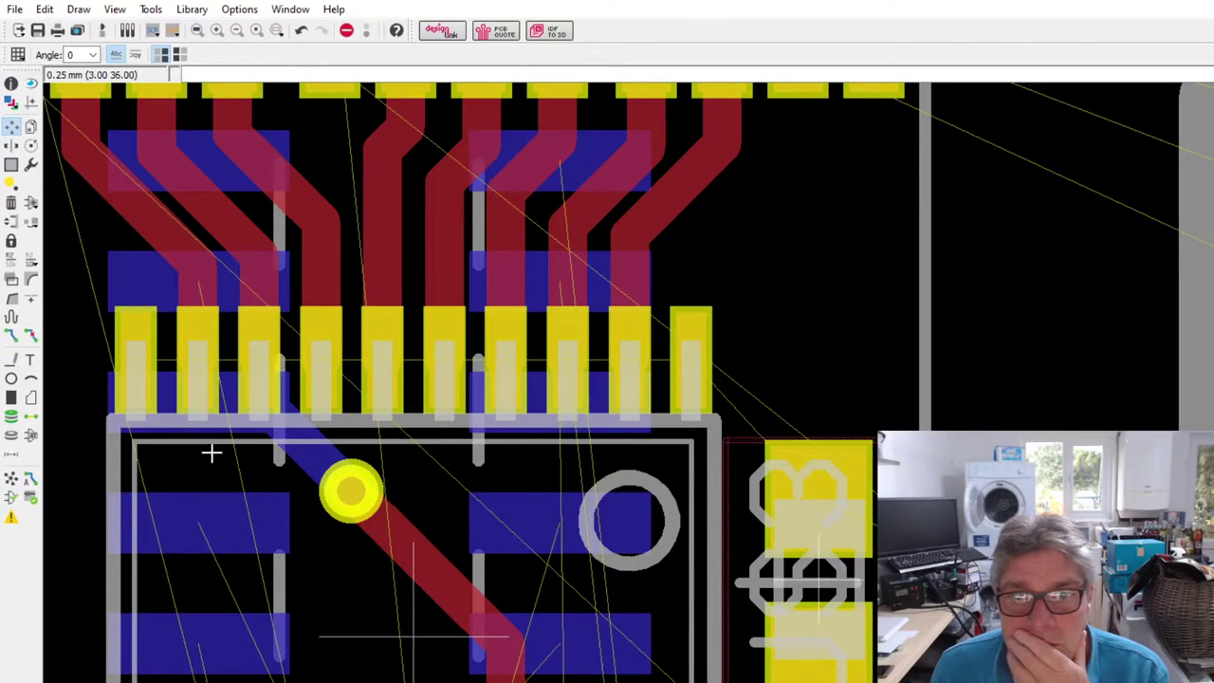
- Start traces from the via and an IC pad, cancel both, and leave routing
left_click(12, 336)
scroll(327, 531, "down", 2)
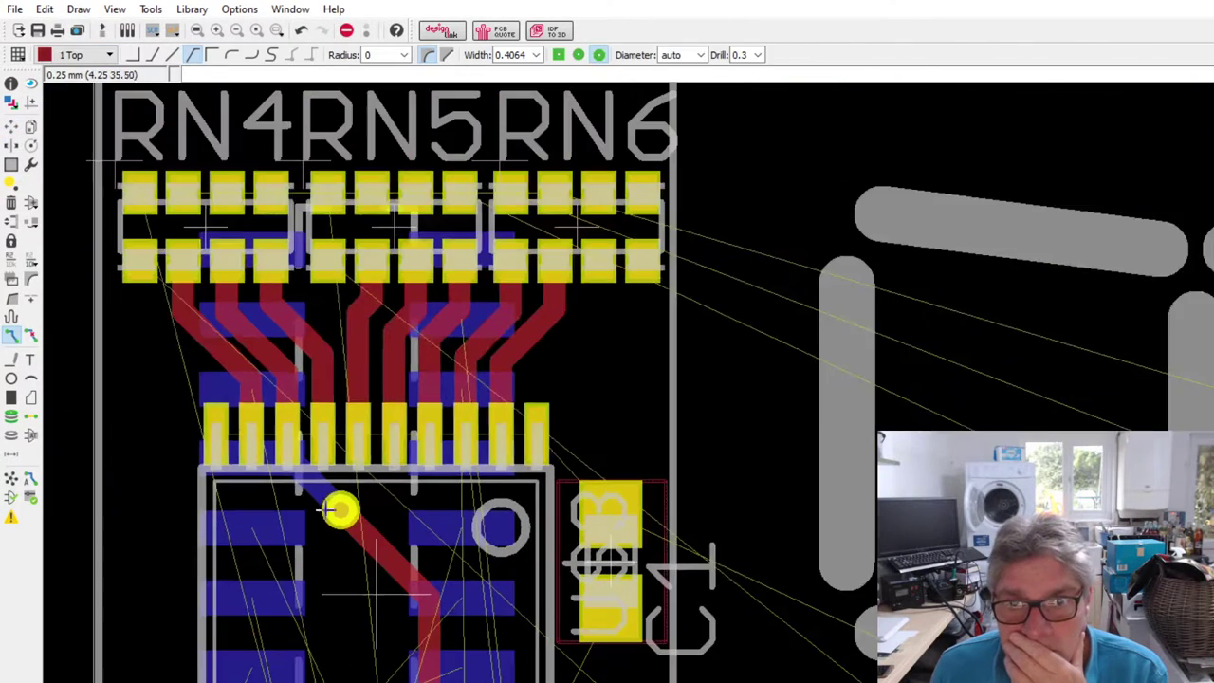
left_click(334, 515)
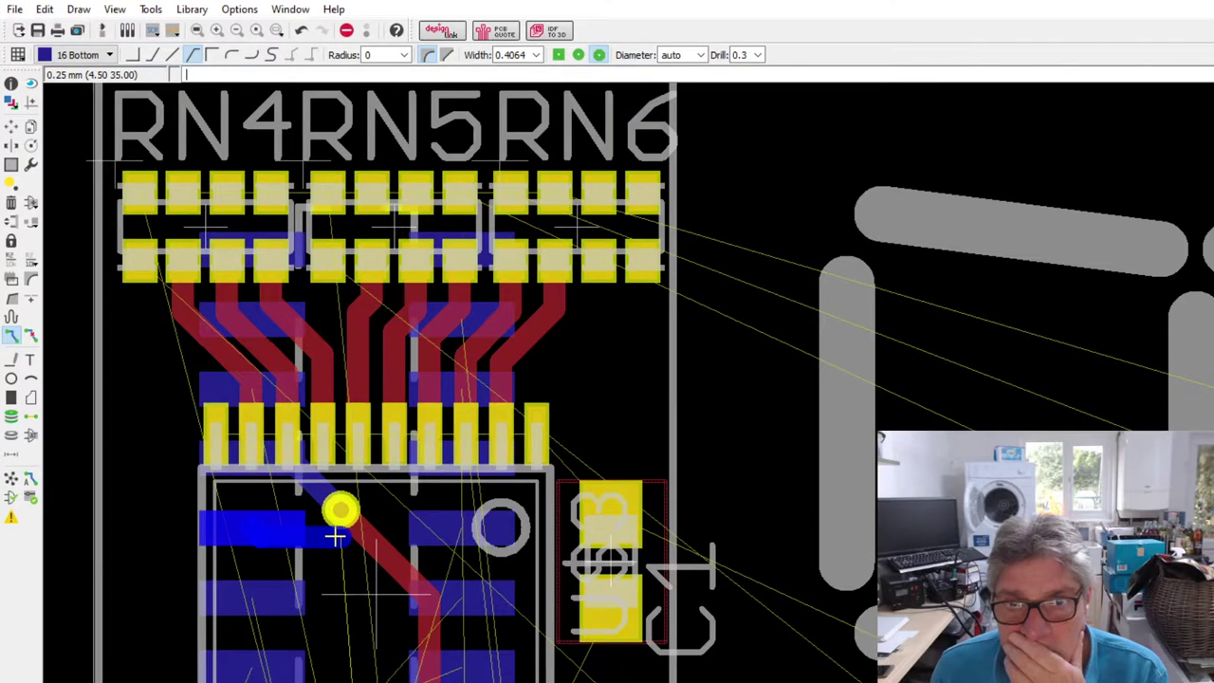
key("Escape")
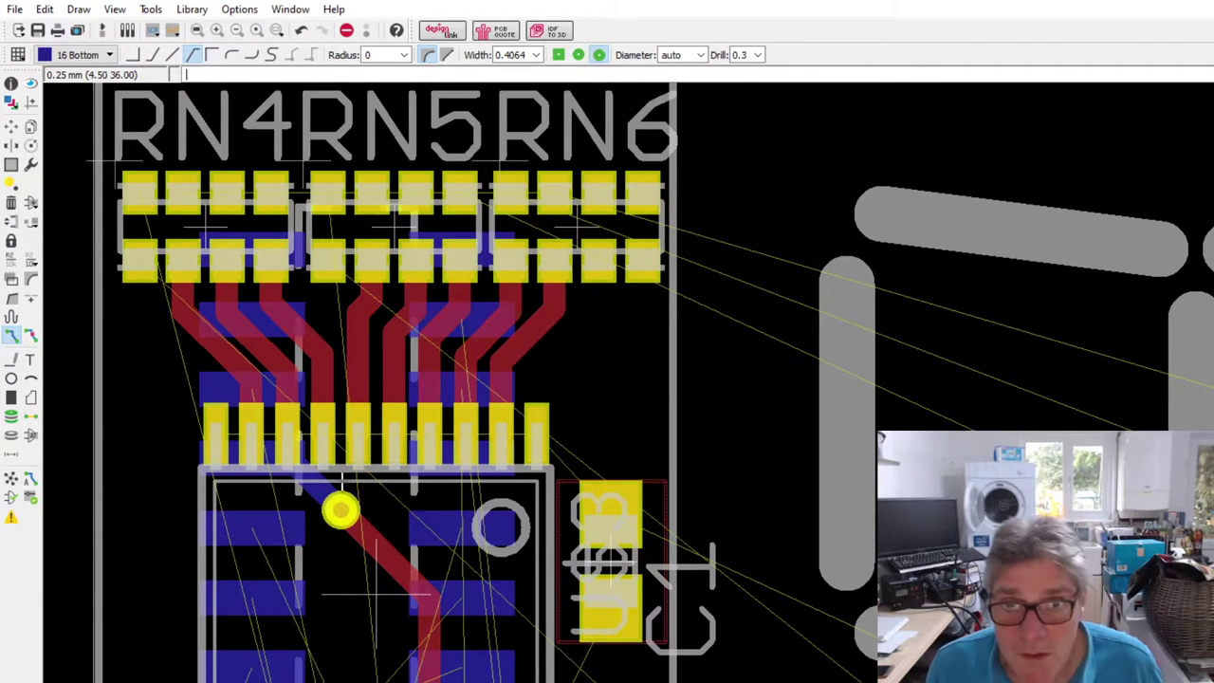
scroll(341, 484, "up", 1)
left_click(287, 441)
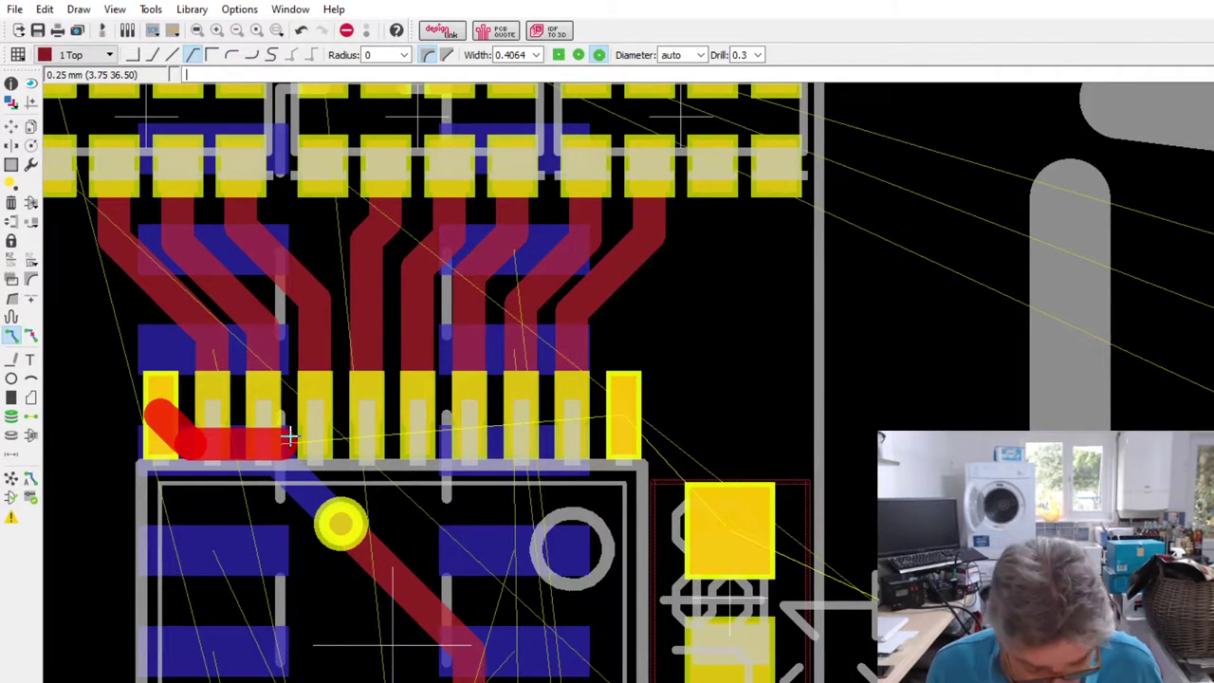
key("Escape")
left_click(11, 126)
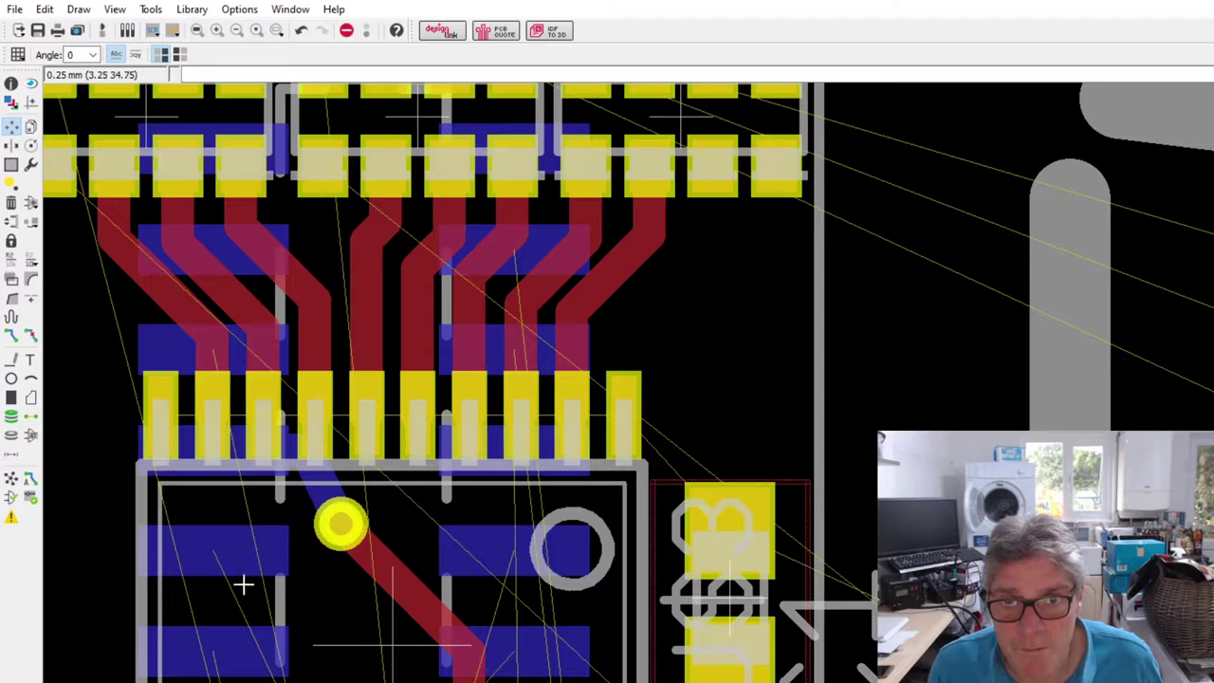
- Route a trace from an IC pad, anchoring left of it and cornering via inside the IC
left_click(11, 335)
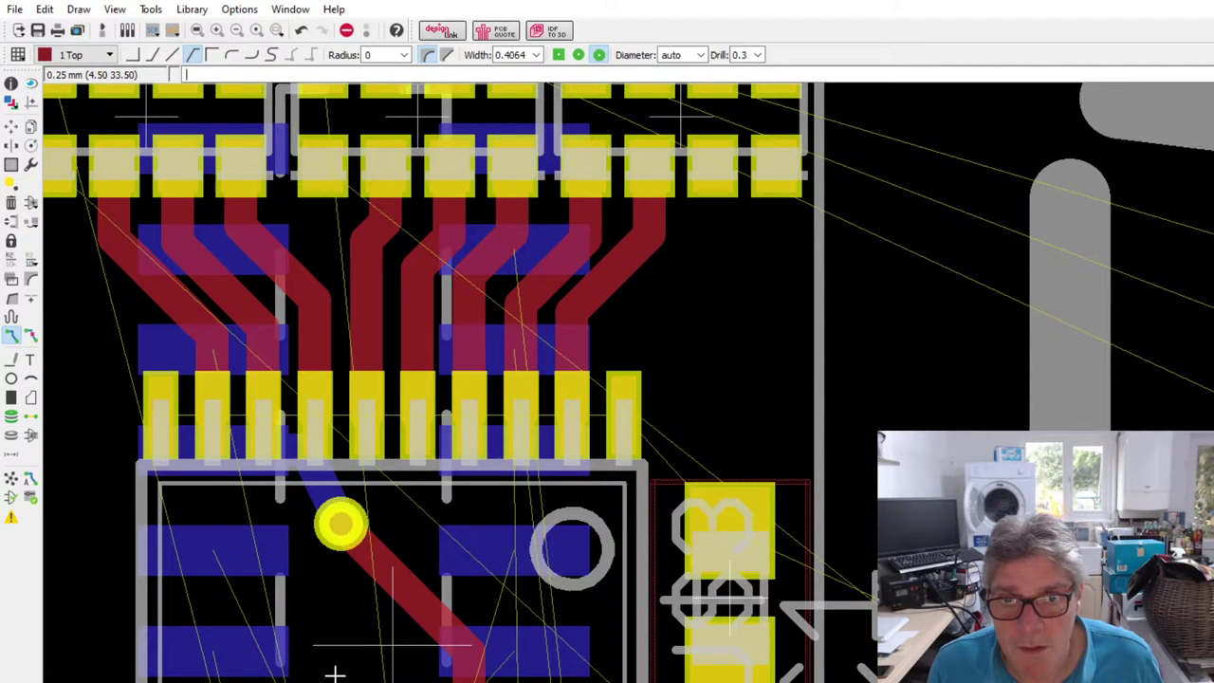
left_click(228, 564)
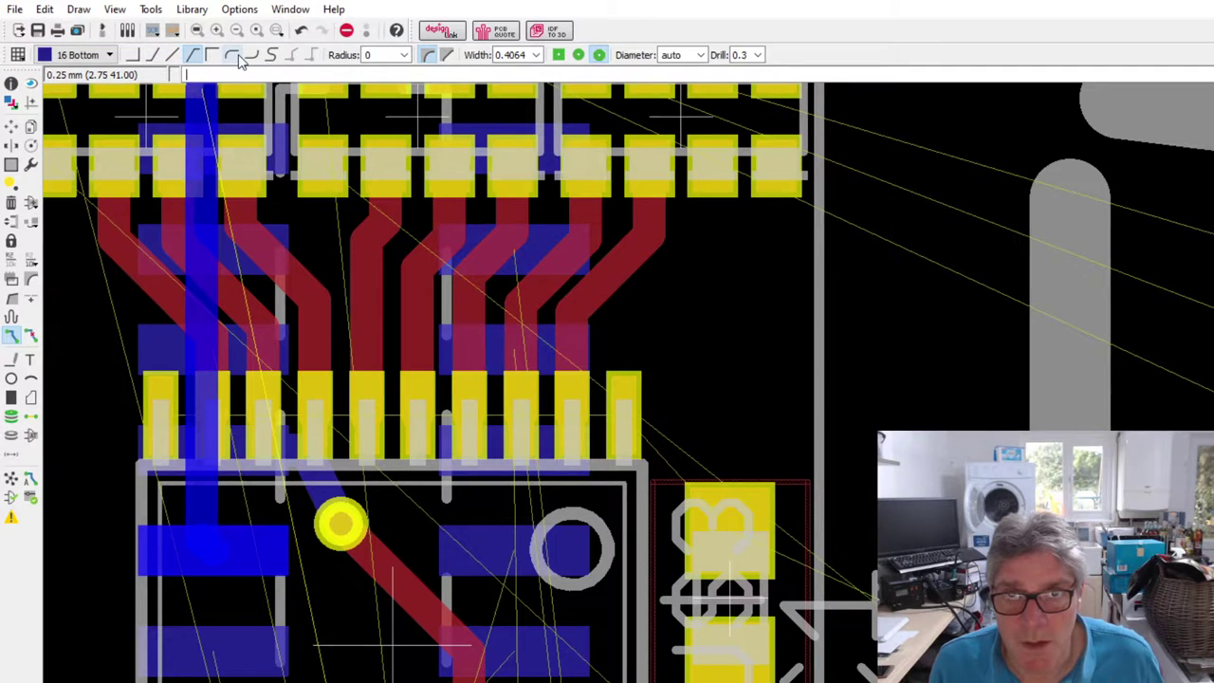
left_click(152, 54)
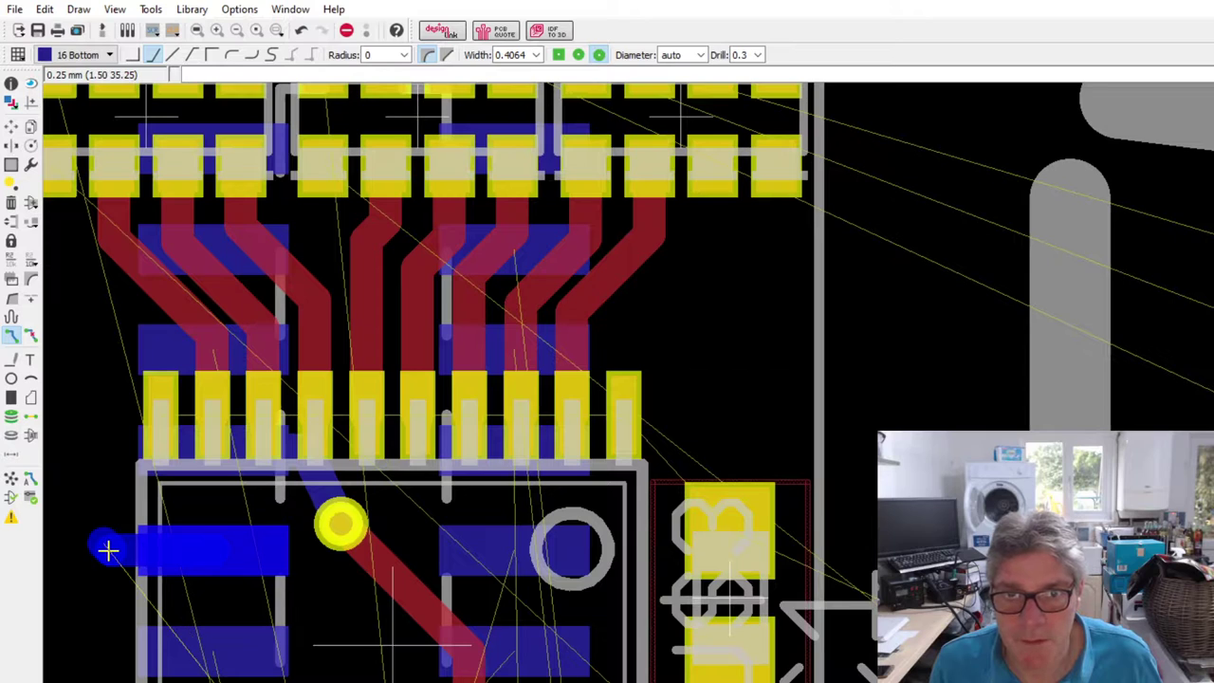
left_click(110, 550)
scroll(55, 55, "up", 2)
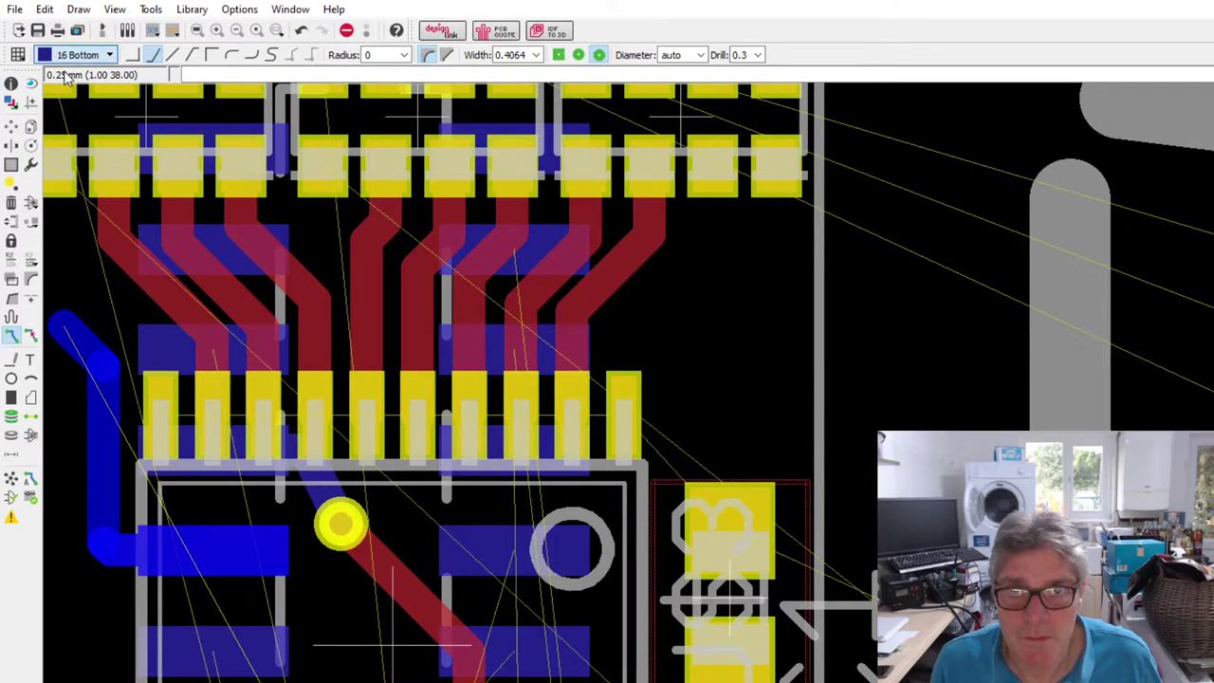
scroll(237, 254, "down", 3)
scroll(239, 275, "up", 1)
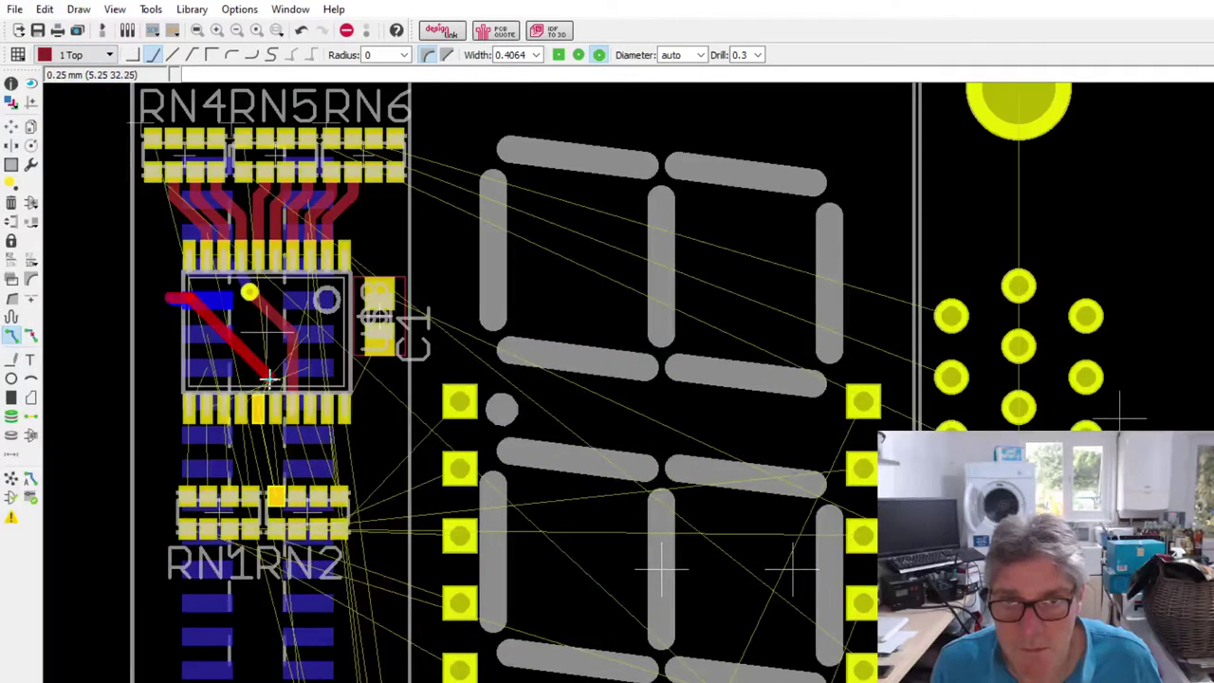
scroll(245, 330, "up", 2)
scroll(244, 329, "up", 1)
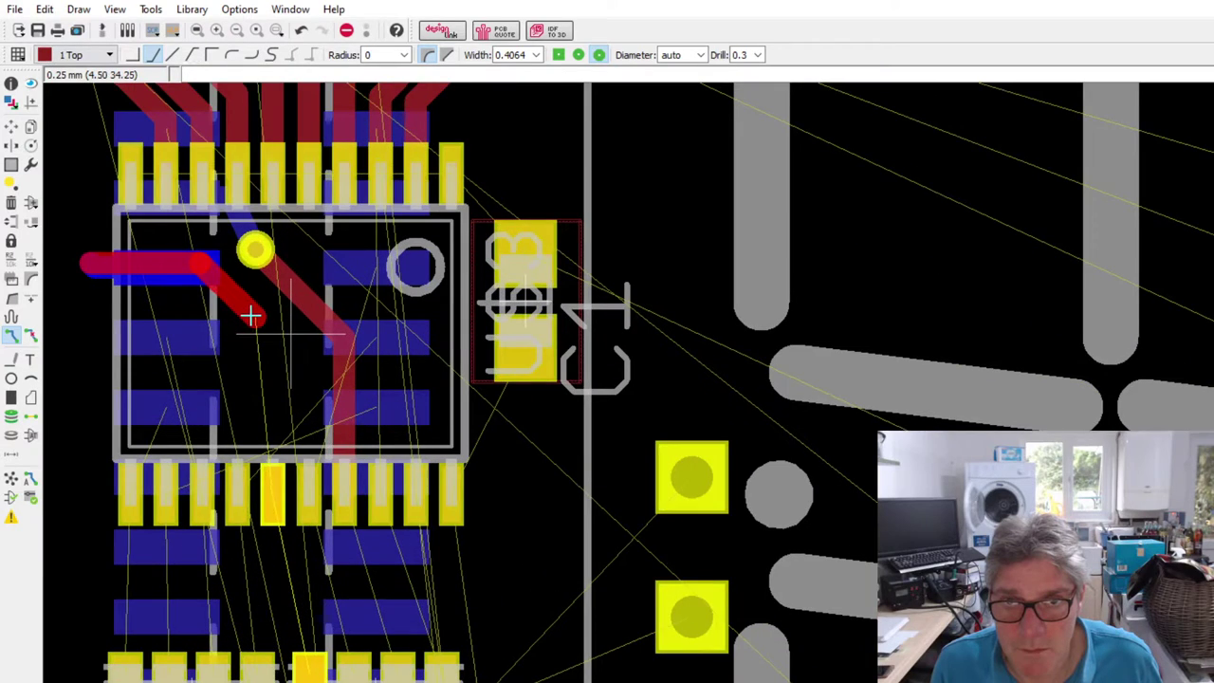
left_click(271, 370)
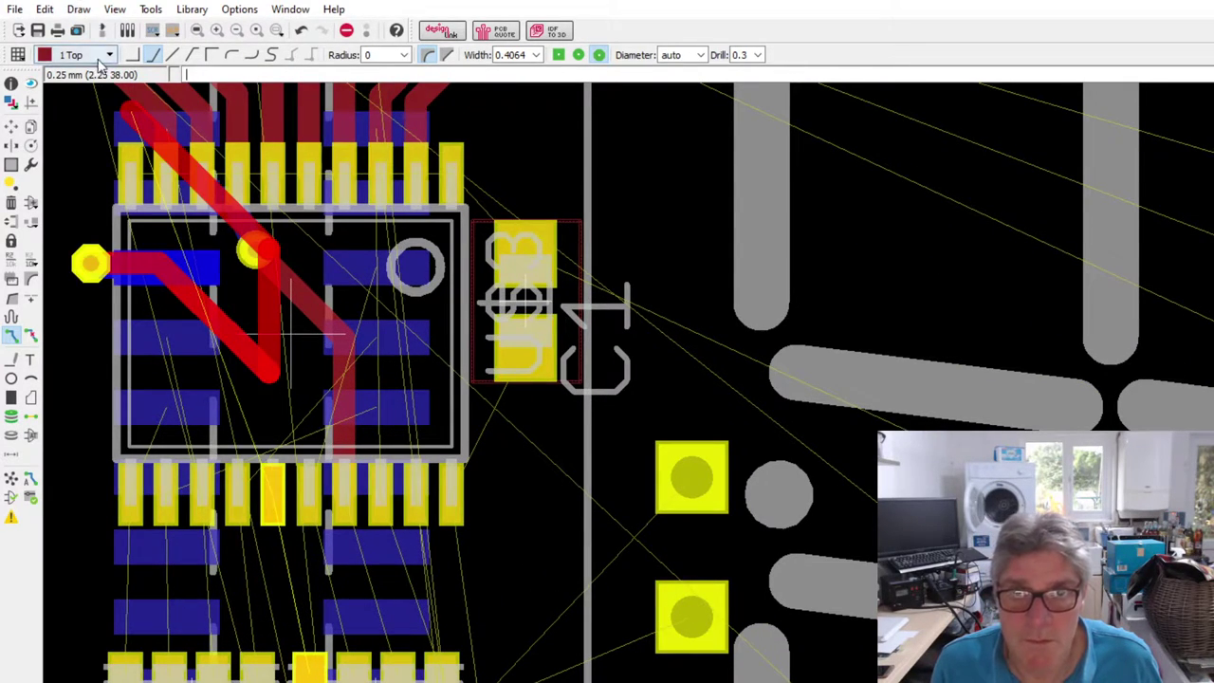
left_click(192, 55)
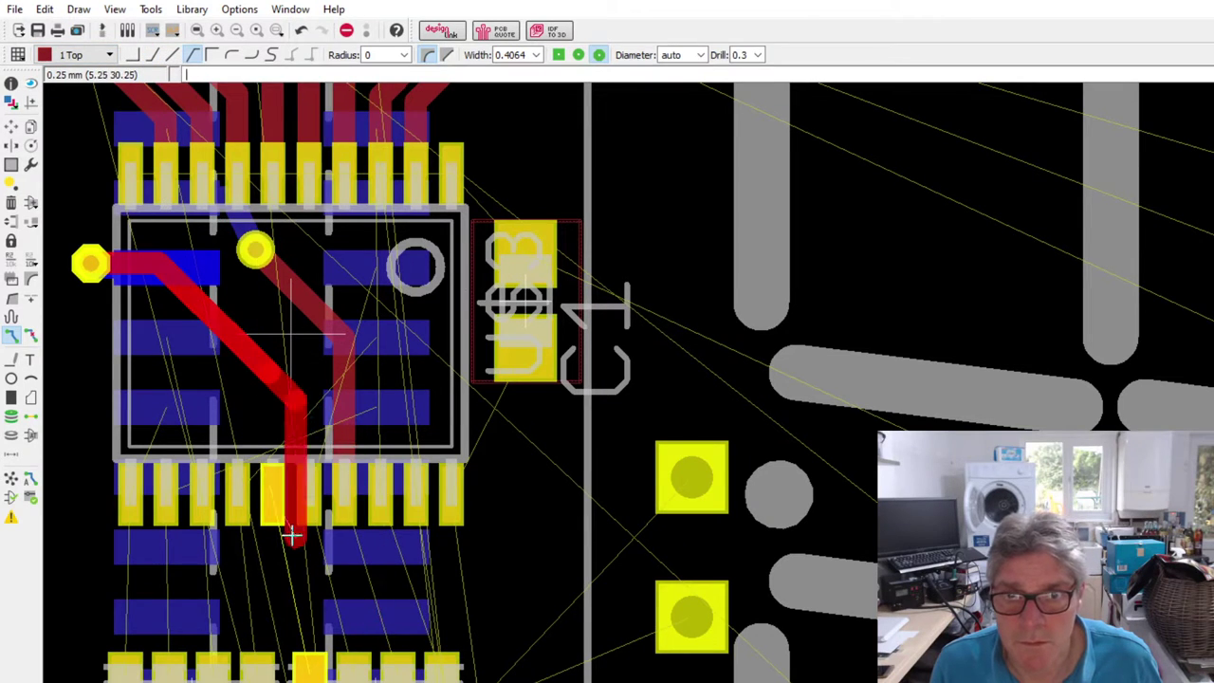
scroll(288, 484, "down", 3)
scroll(289, 483, "up", 3)
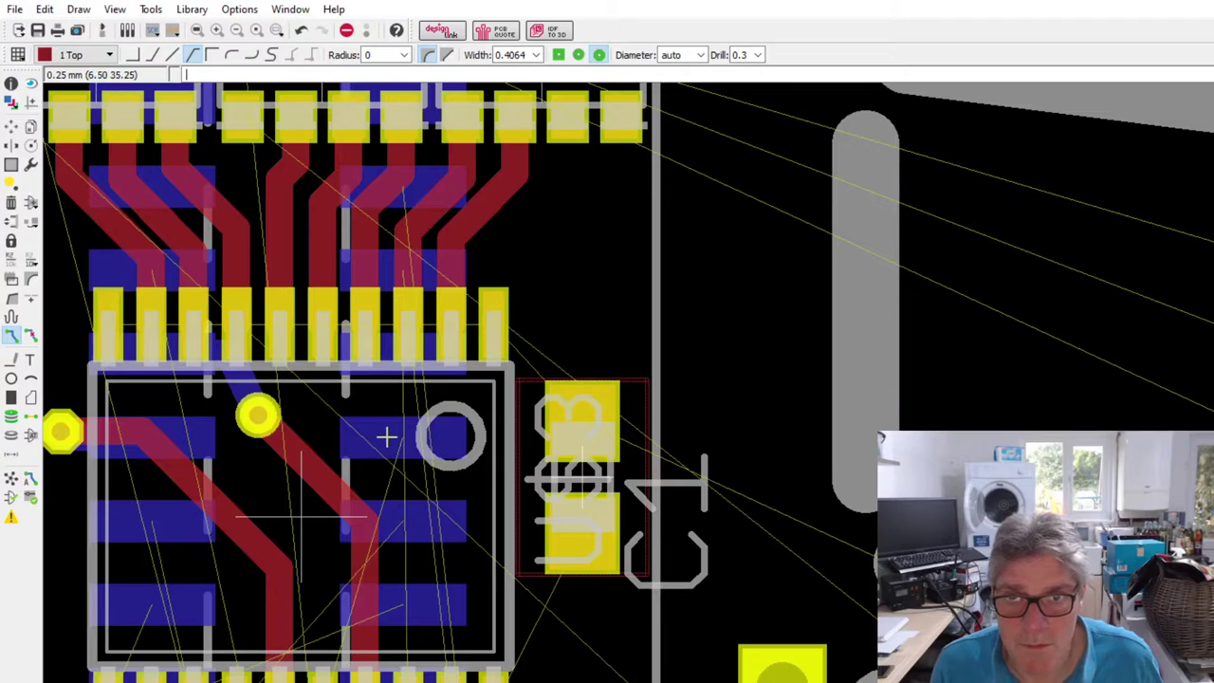
- Route another IC pad with a bend, going diagonal then straight down to a lower IC pin
left_click(399, 391)
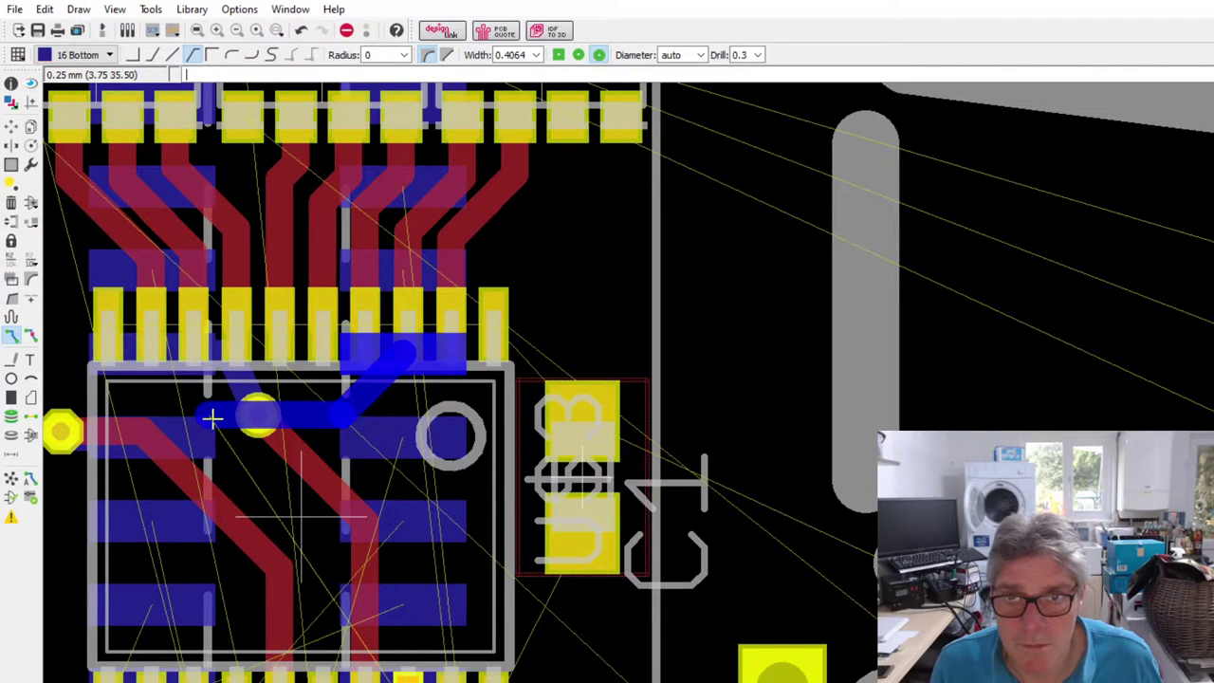
scroll(455, 218, "down", 2)
scroll(406, 348, "up", 1)
scroll(406, 348, "up", 1)
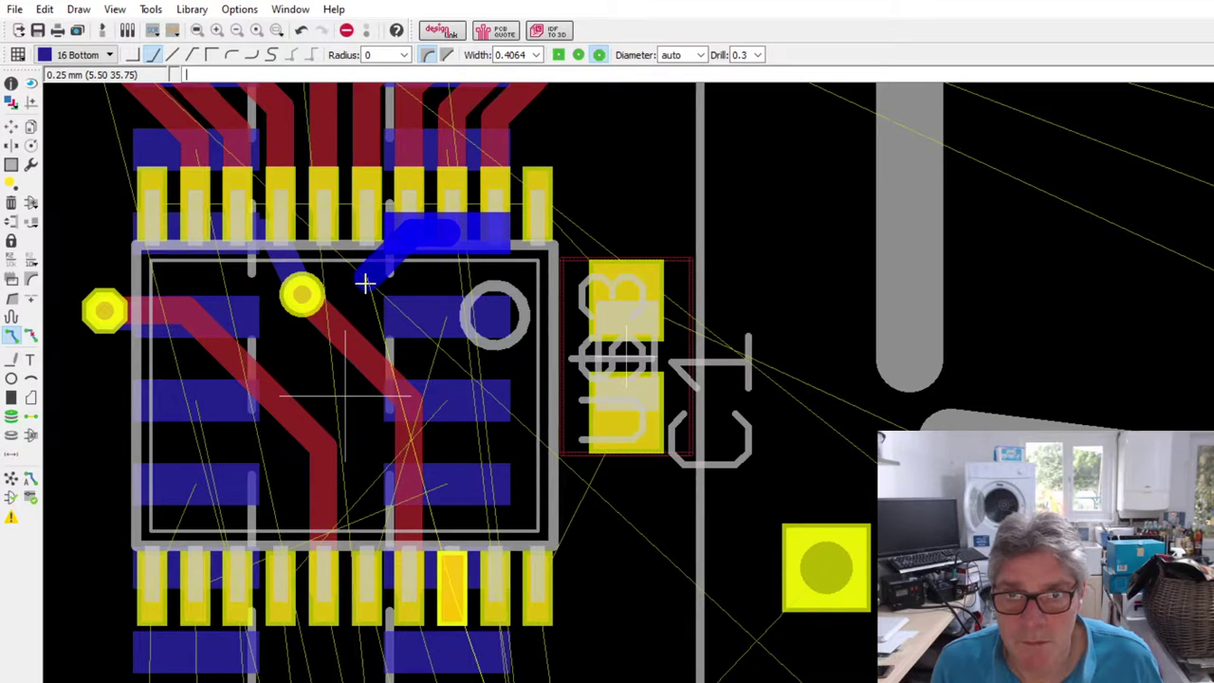
left_click(355, 280)
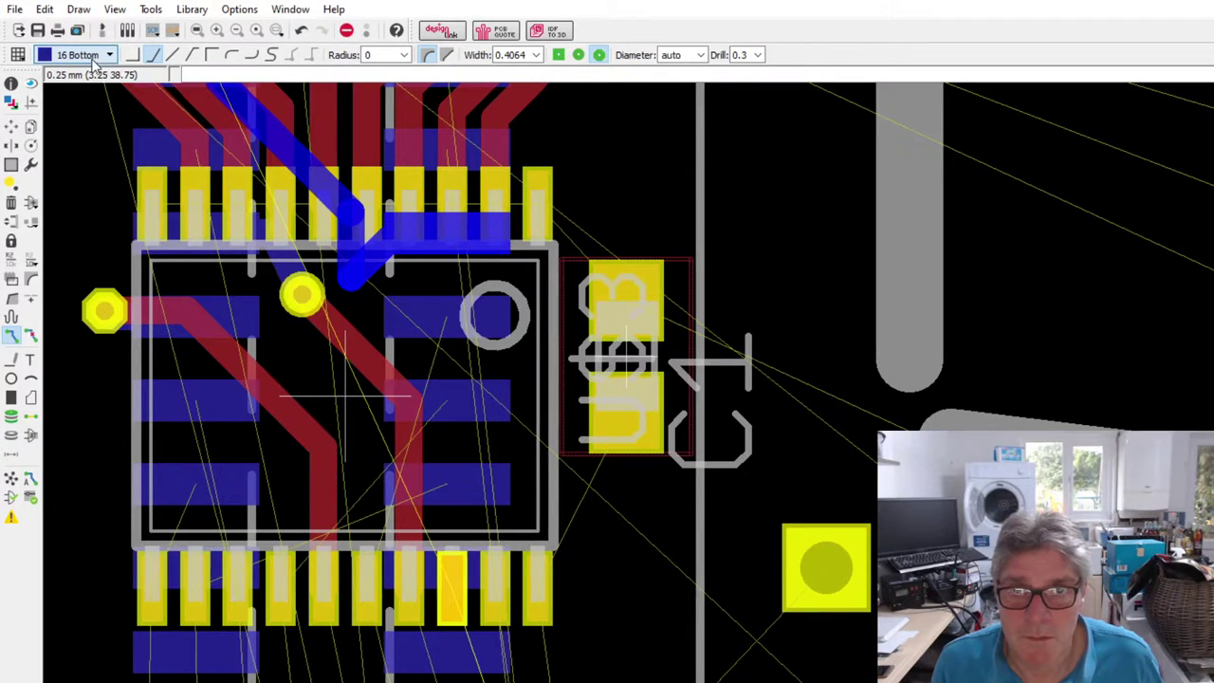
scroll(92, 76, "up", 1)
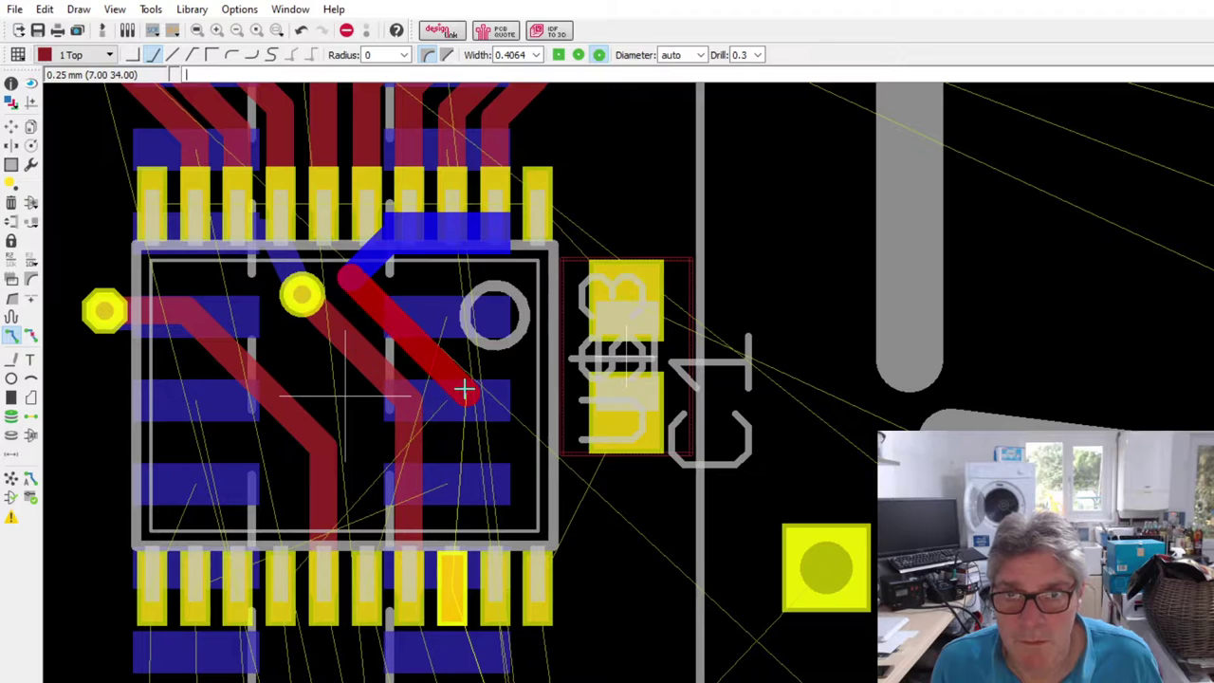
left_click(195, 54)
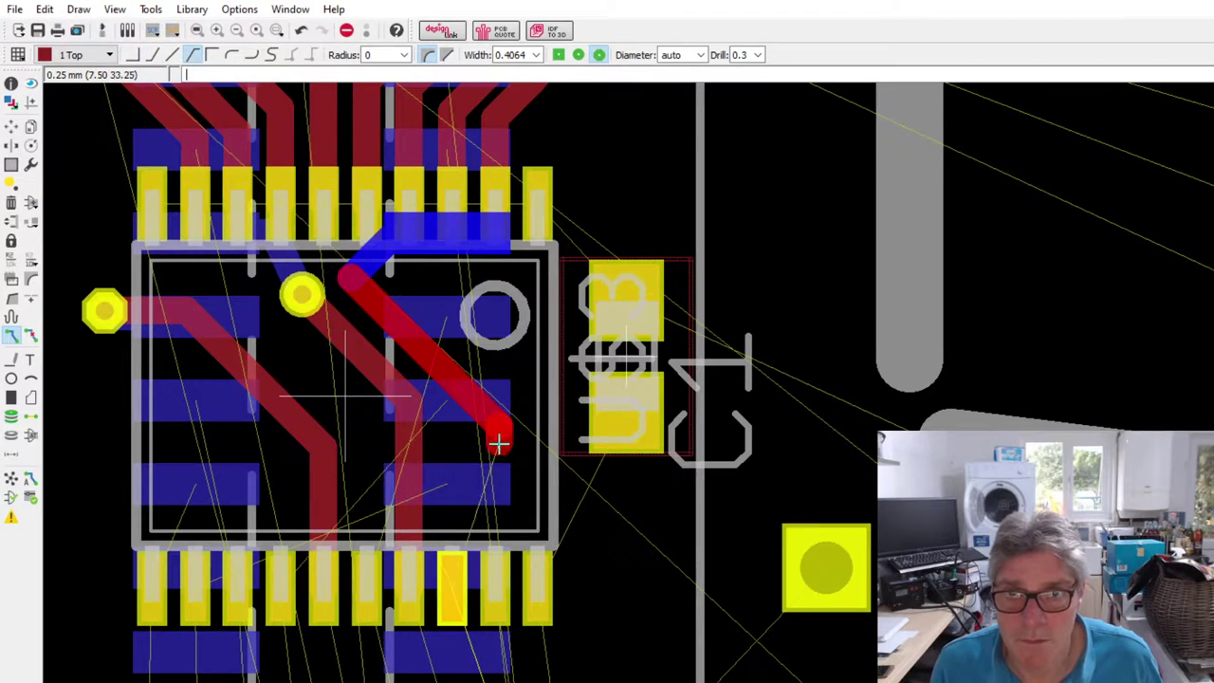
left_click(459, 582)
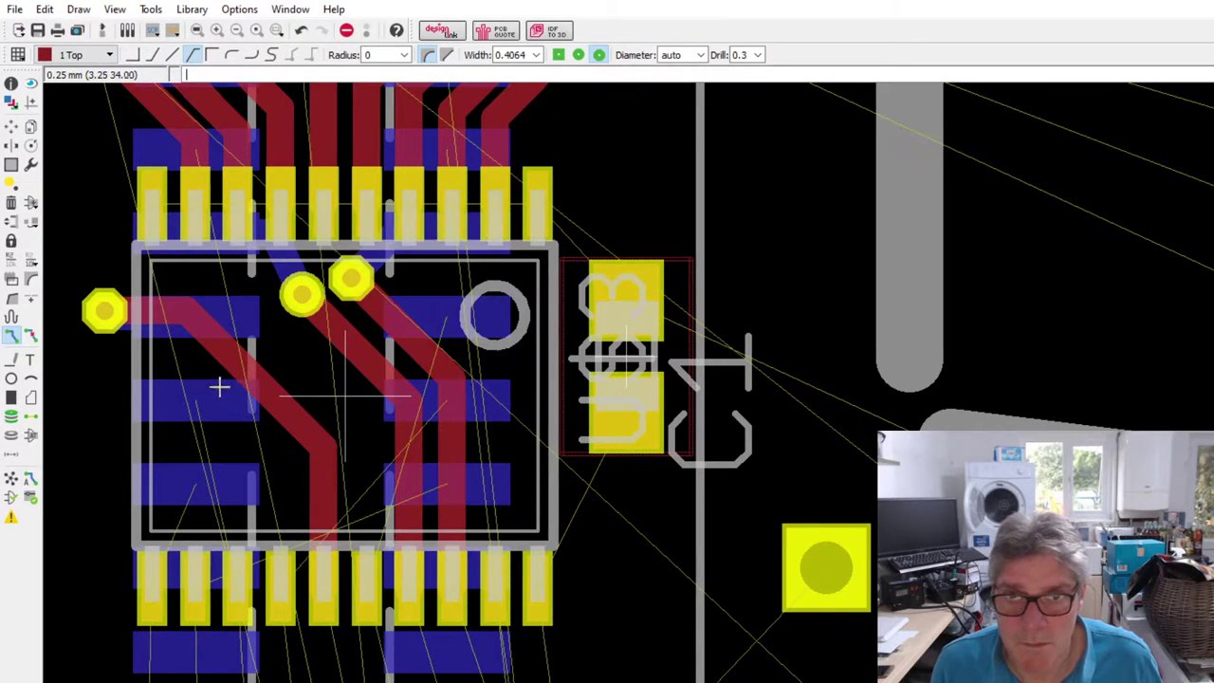
scroll(302, 278, "up", 2)
scroll(322, 303, "down", 3)
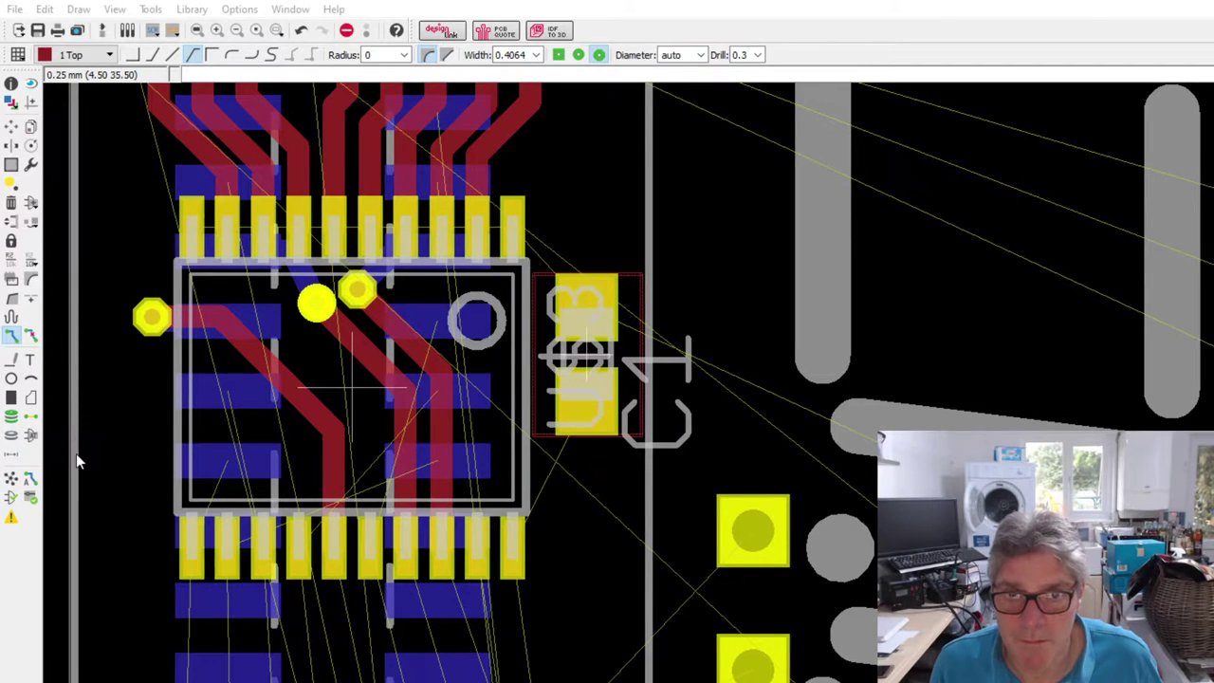
scroll(313, 465, "down", 2)
scroll(361, 465, "up", 3)
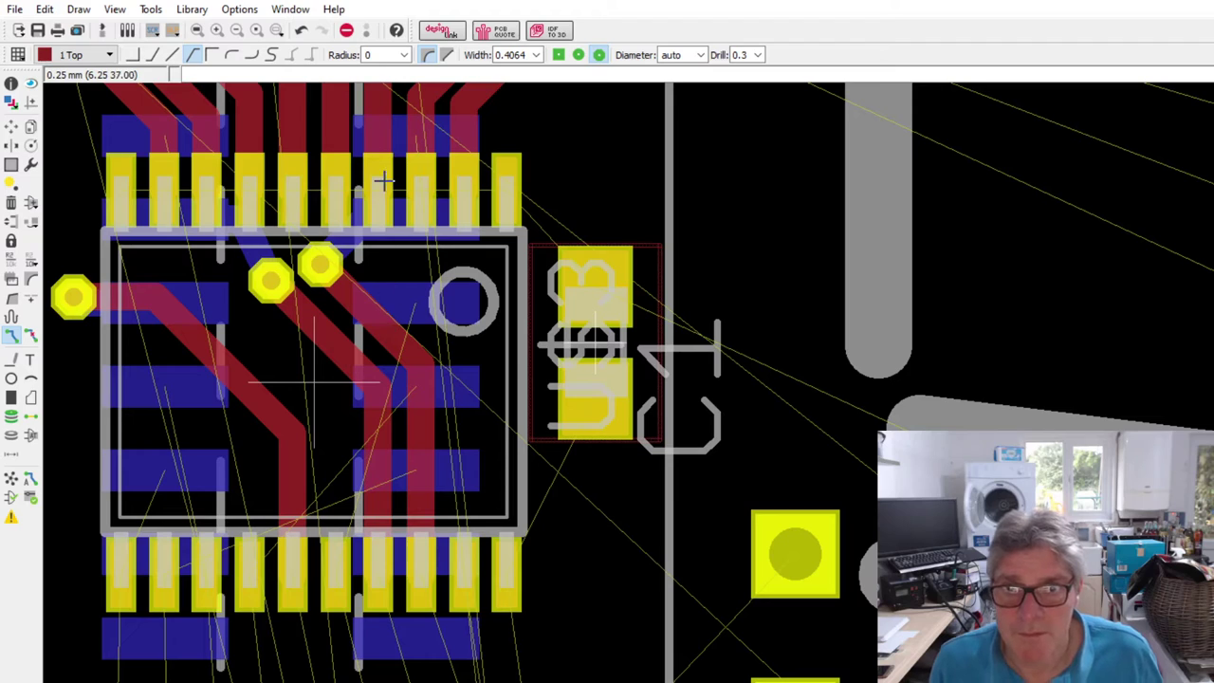
scroll(382, 180, "up", 2)
scroll(531, 267, "down", 3)
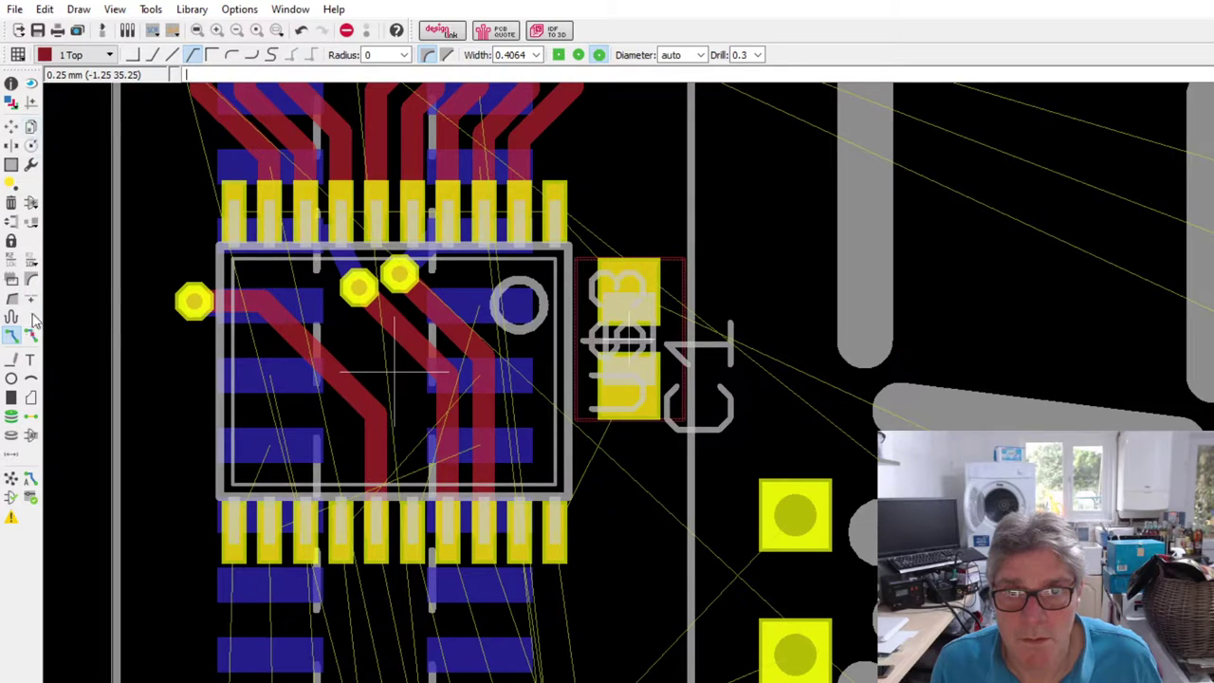
- Abandon a trace from the IC's right pad and undo the stub by the round pad
left_click(459, 308)
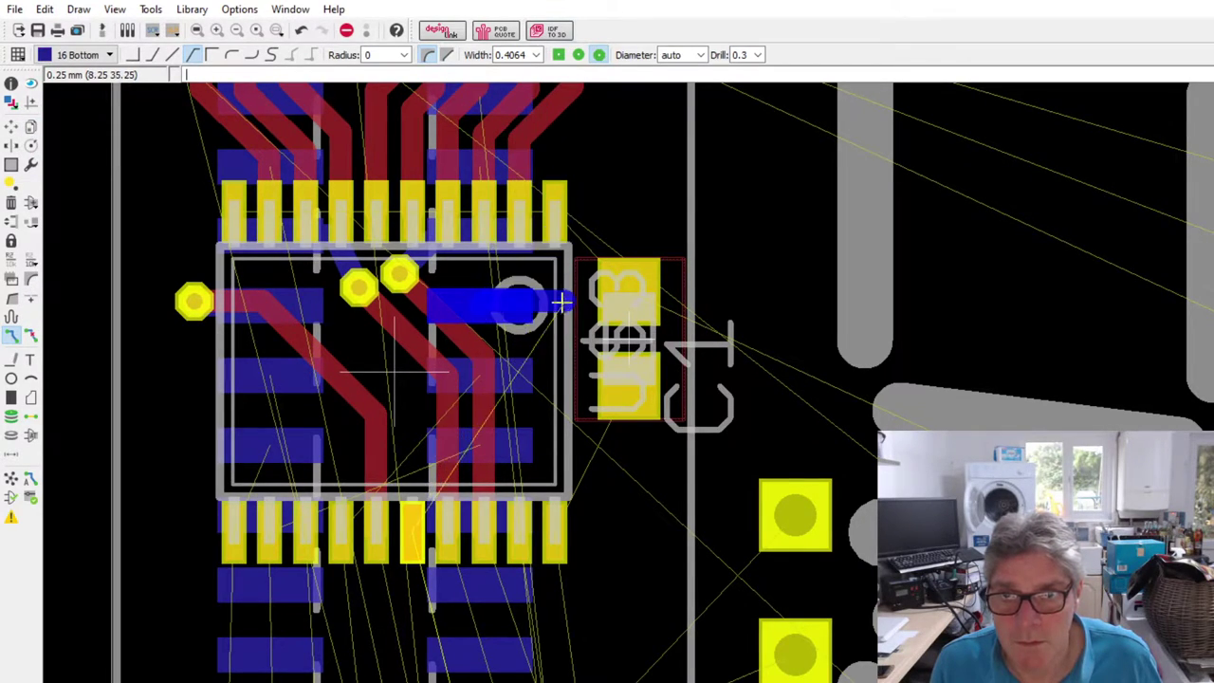
left_click(153, 54)
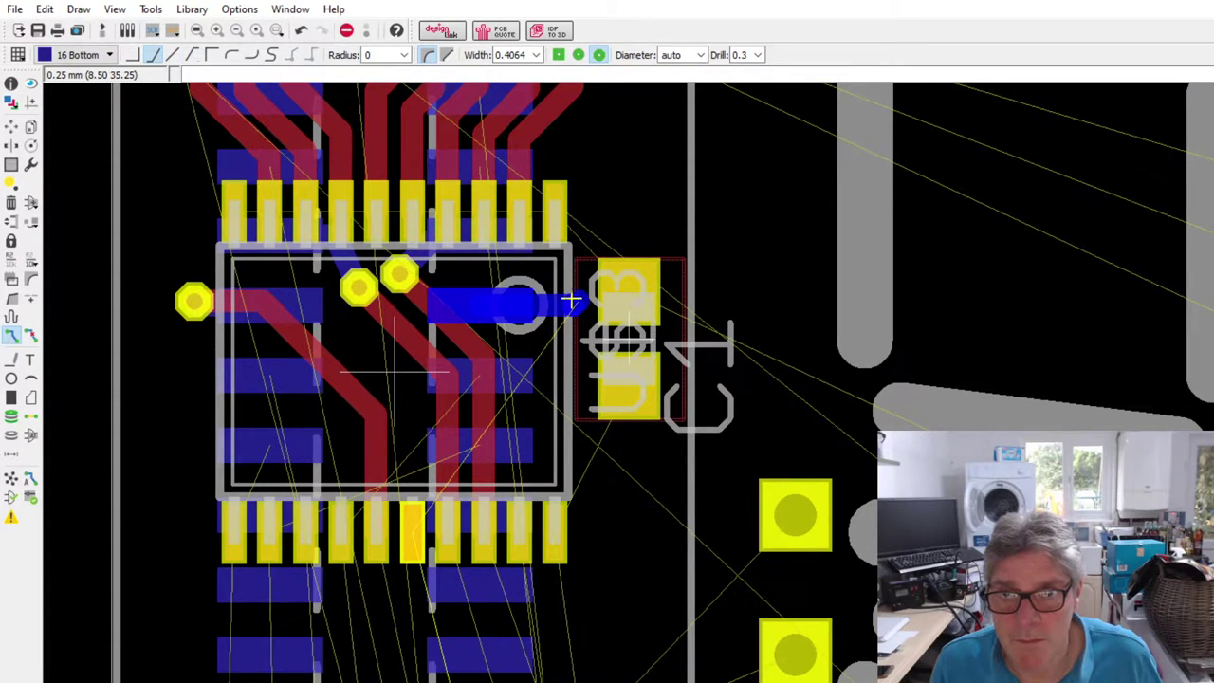
scroll(76, 54, "up", 1)
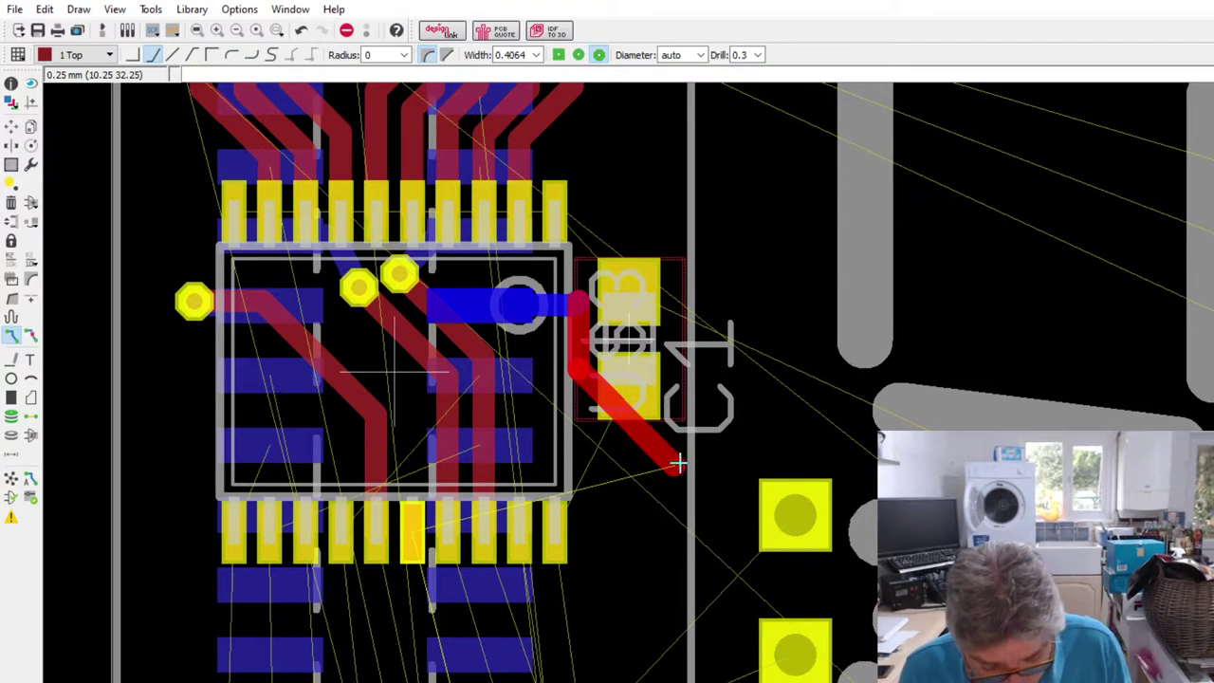
key("Escape")
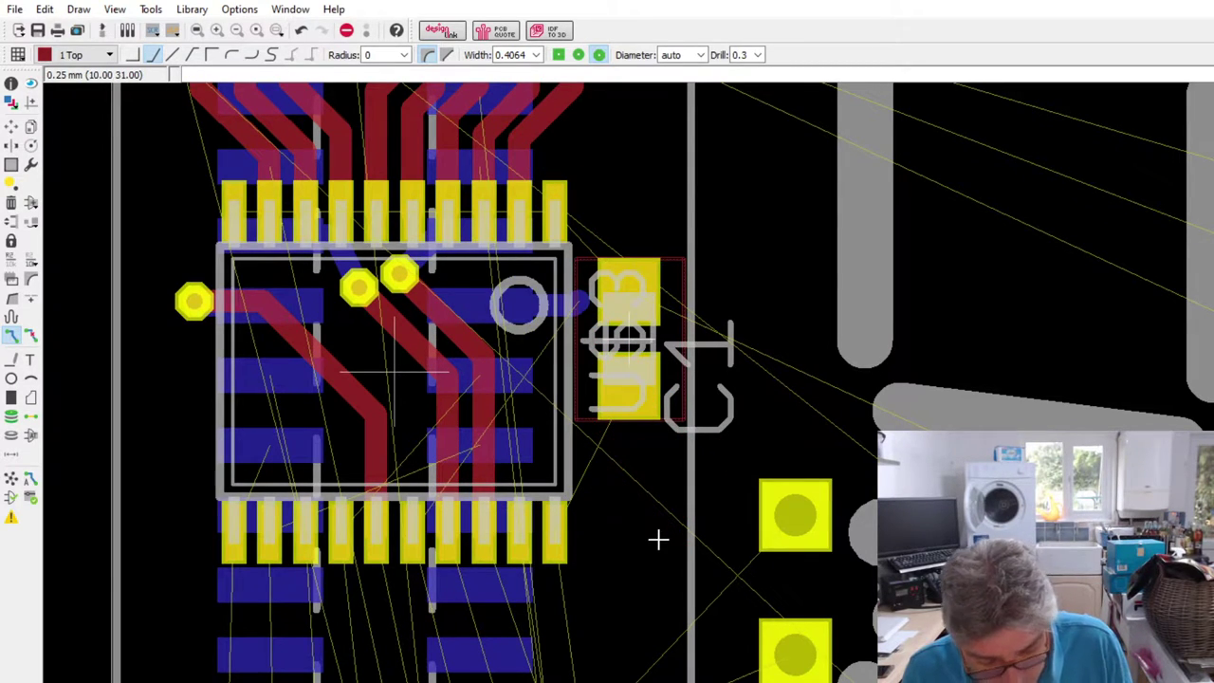
key("ctrl+z")
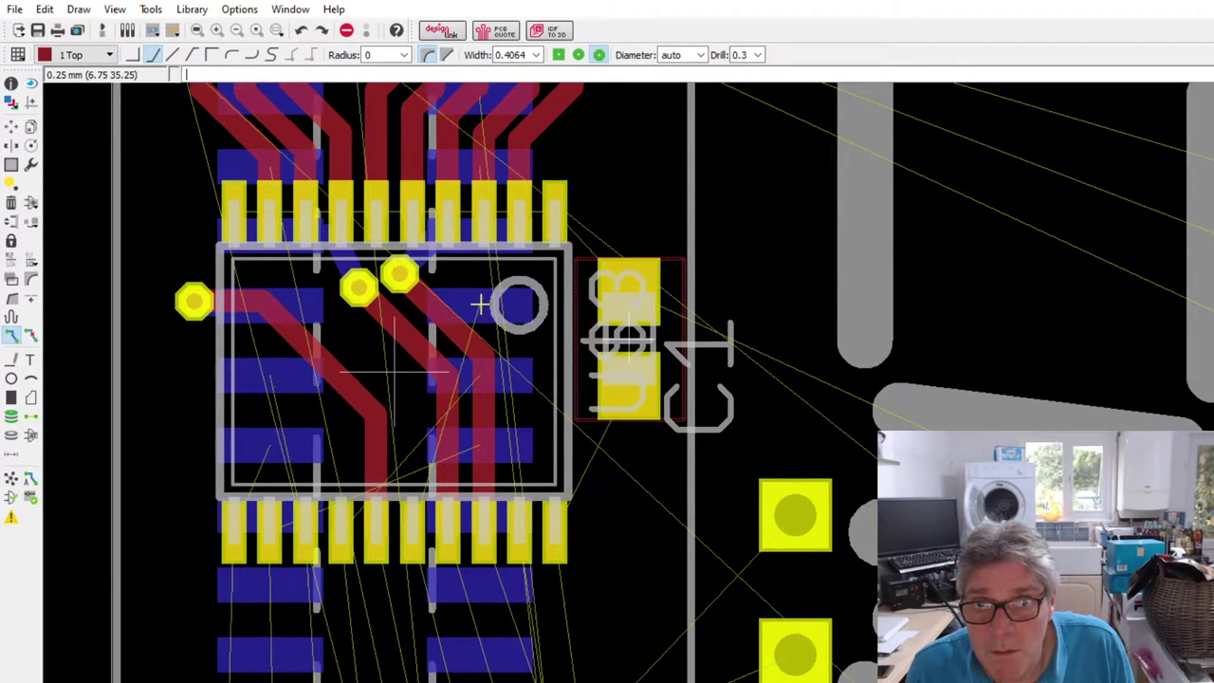
- Route the round pad through a via onto the top layer to the lower IC pin, then return to Select
left_click(363, 351)
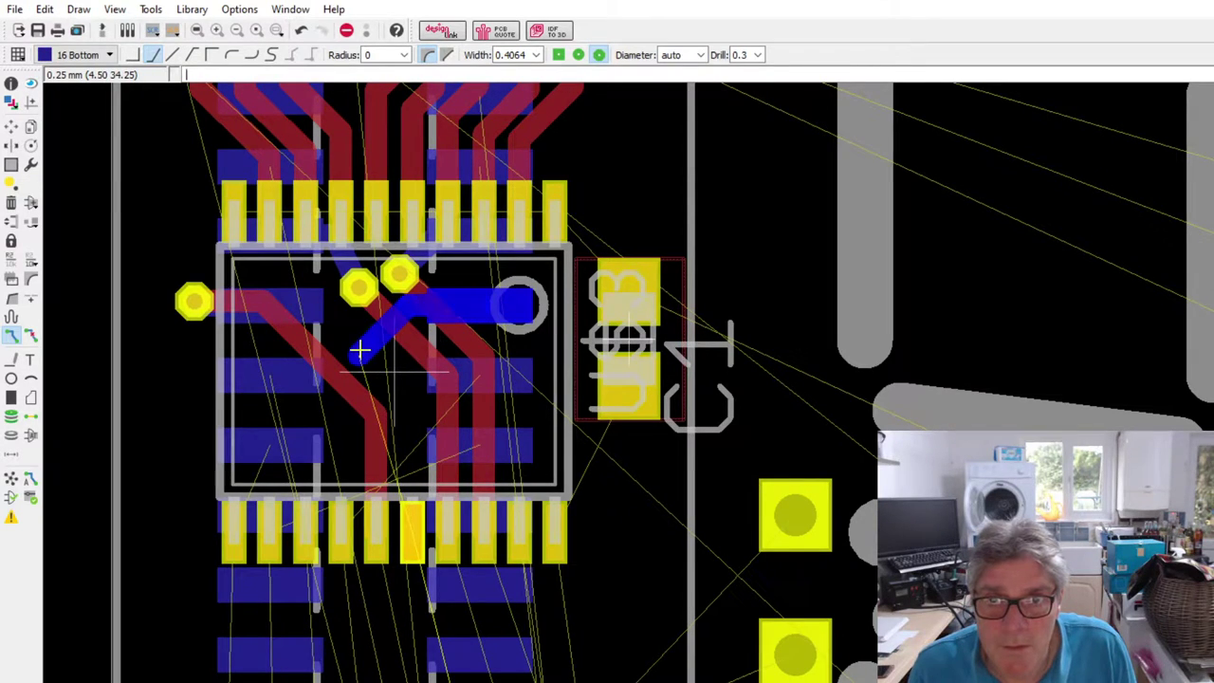
left_click(359, 350)
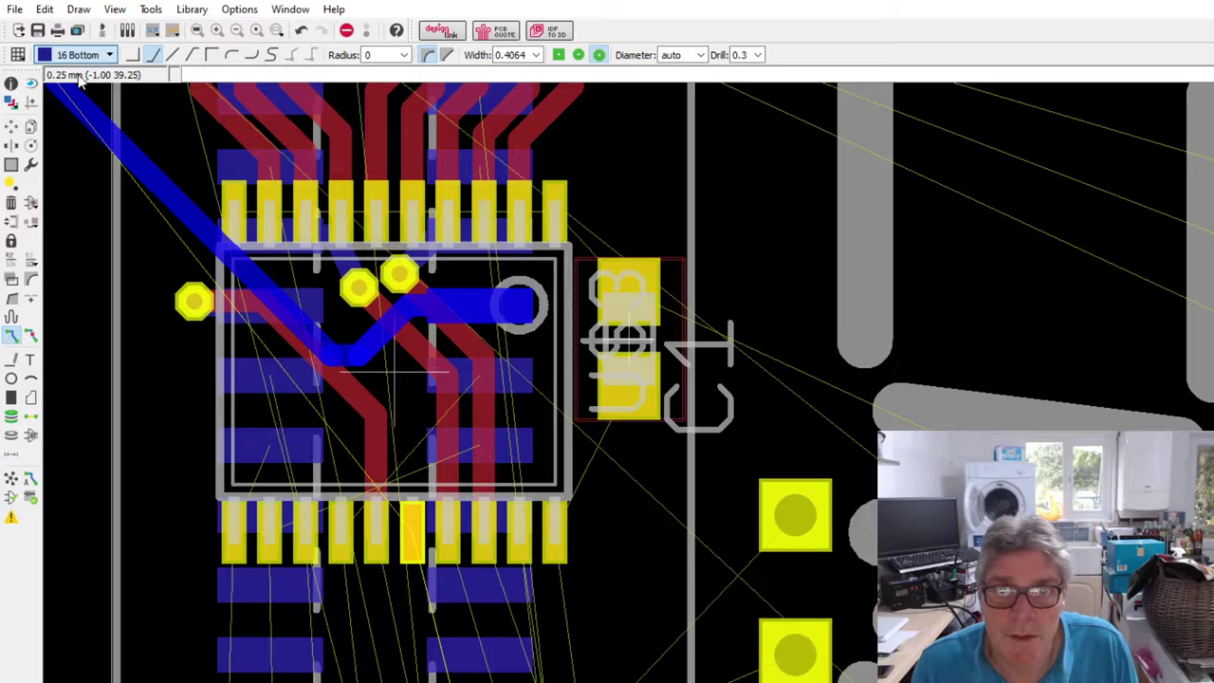
key("l")
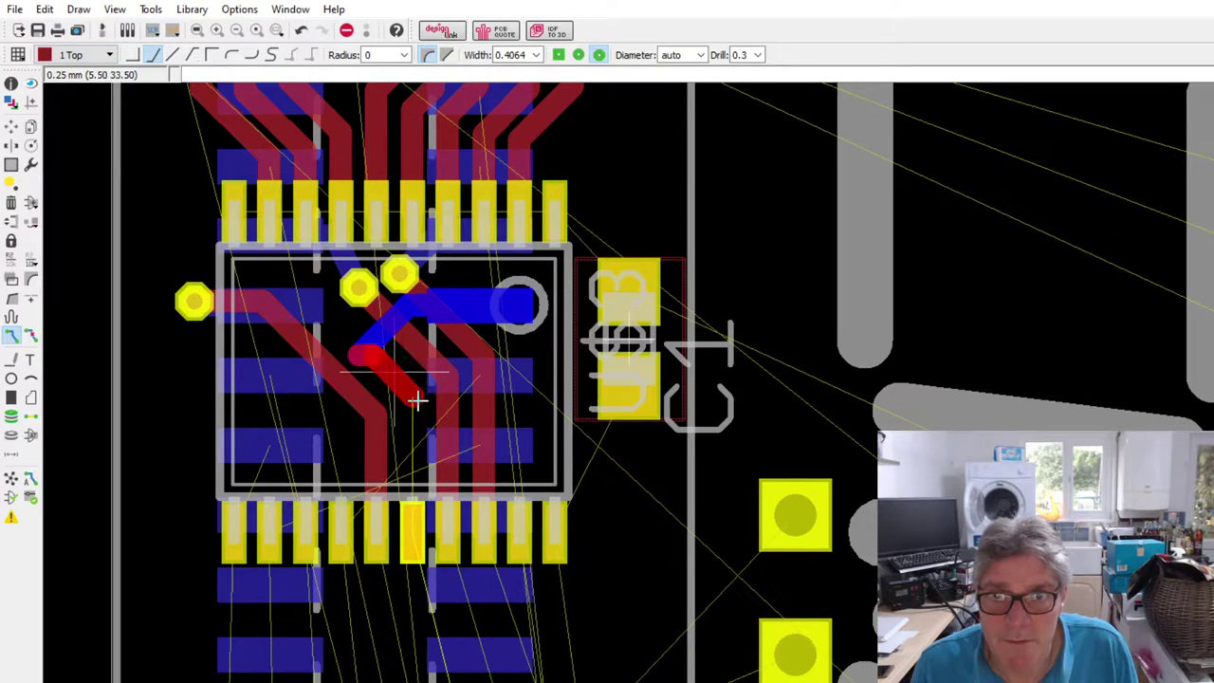
left_click(413, 542)
scroll(313, 470, "up", 2)
scroll(466, 490, "down", 3)
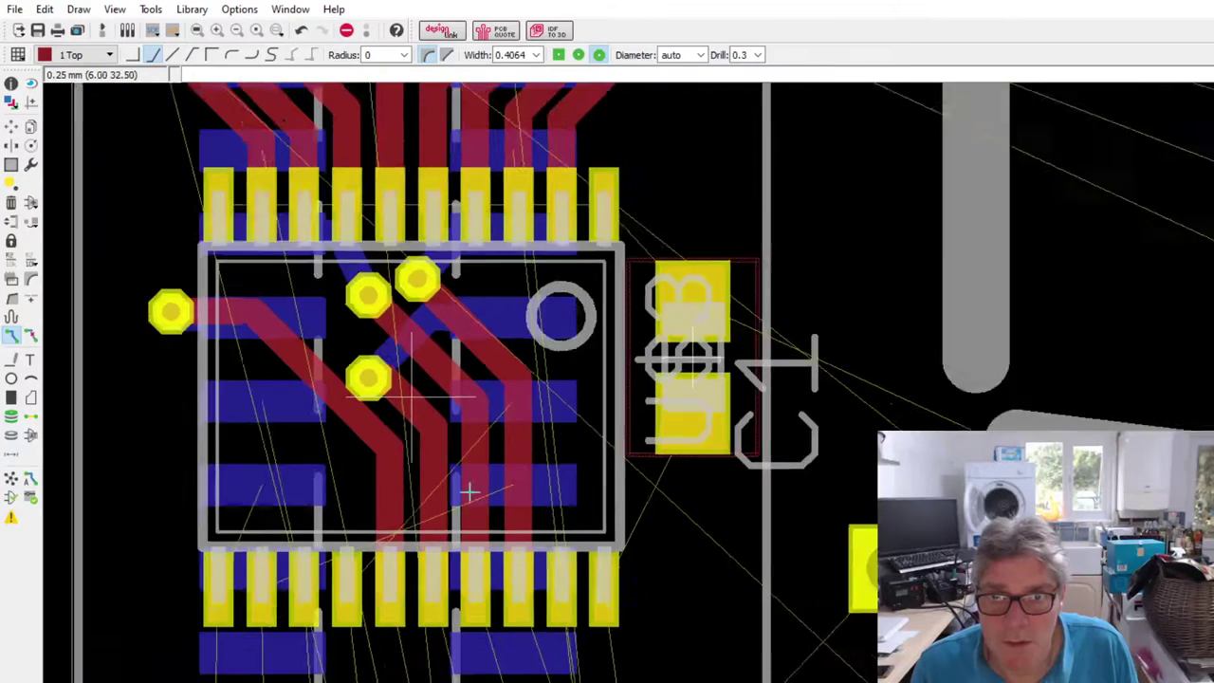
scroll(422, 498, "up", 3)
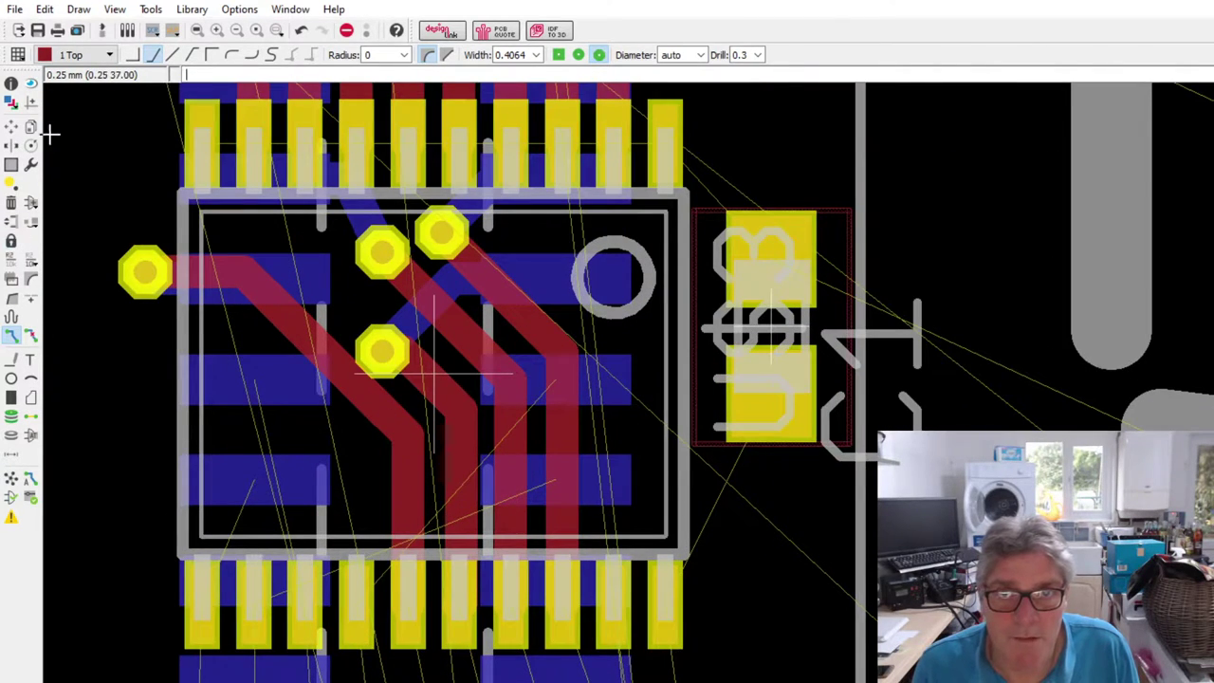
left_click(12, 125)
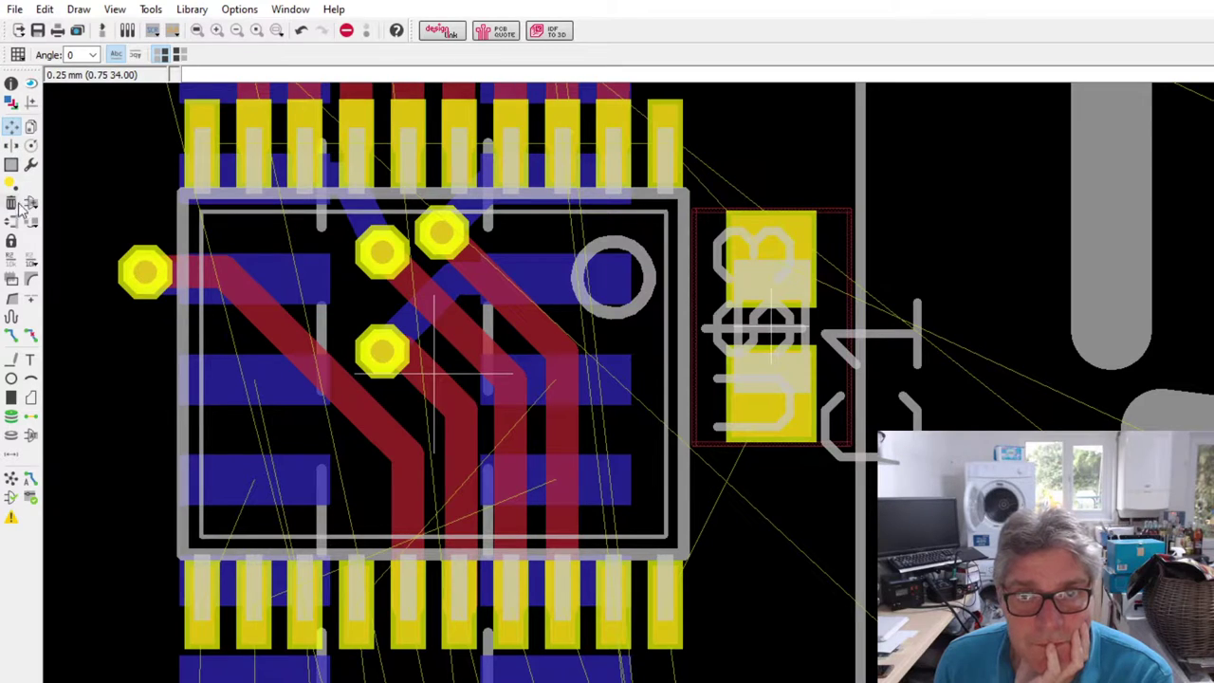
- Route the blue pad through a via to top layer, diagonally to the bottom-row IC pin
left_click(8, 337)
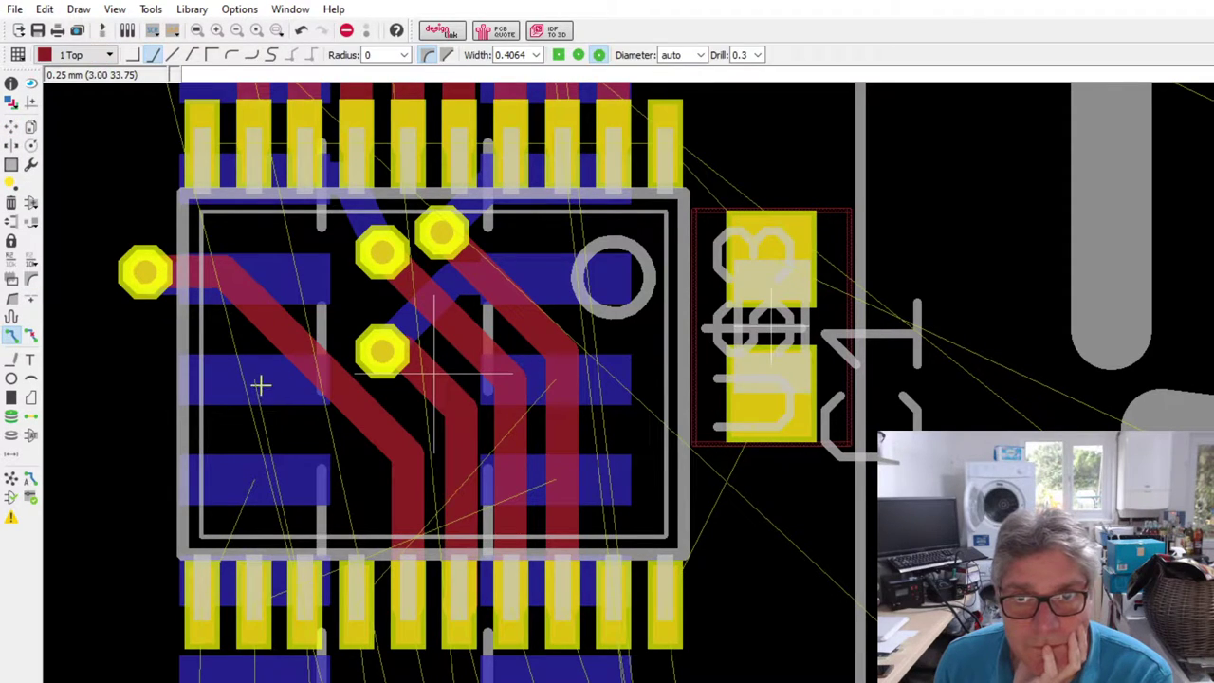
left_click(260, 384)
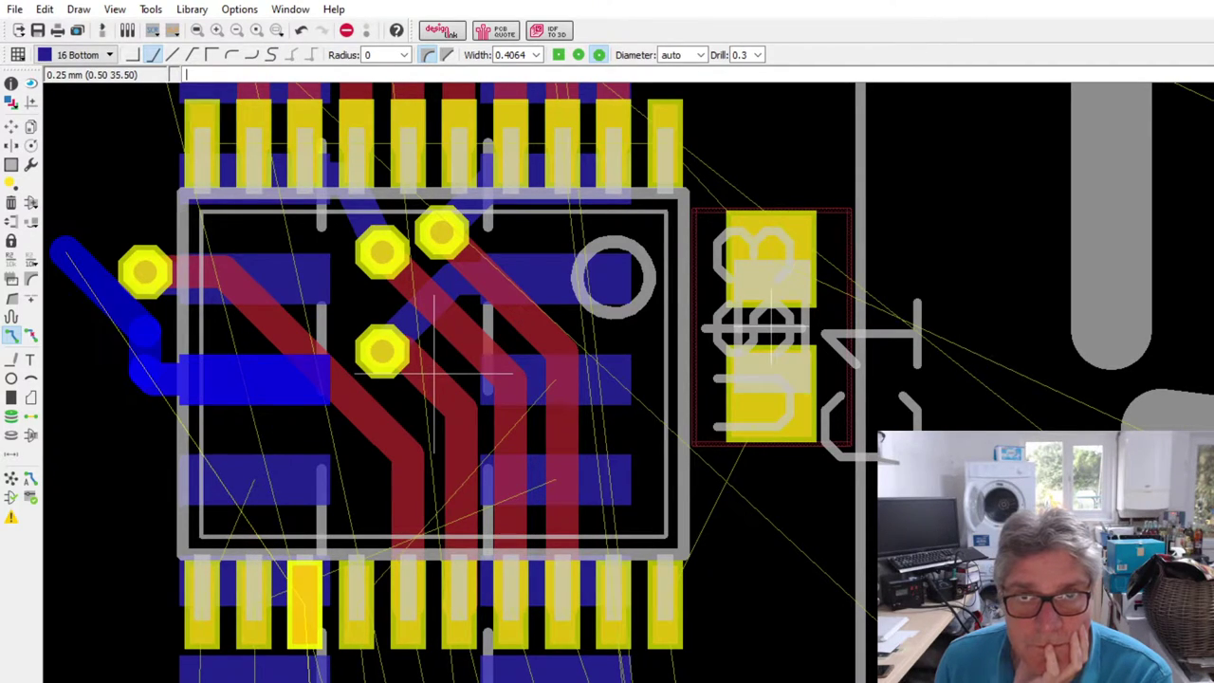
left_click(75, 55)
left_click(72, 74)
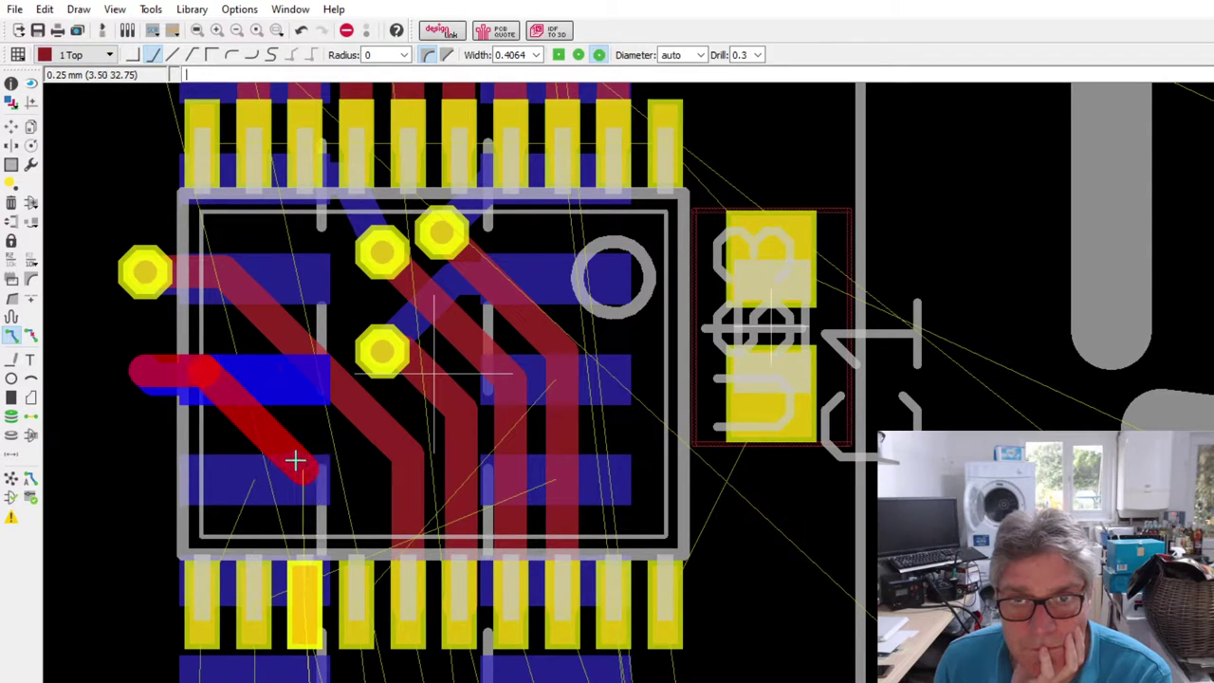
left_click(294, 462)
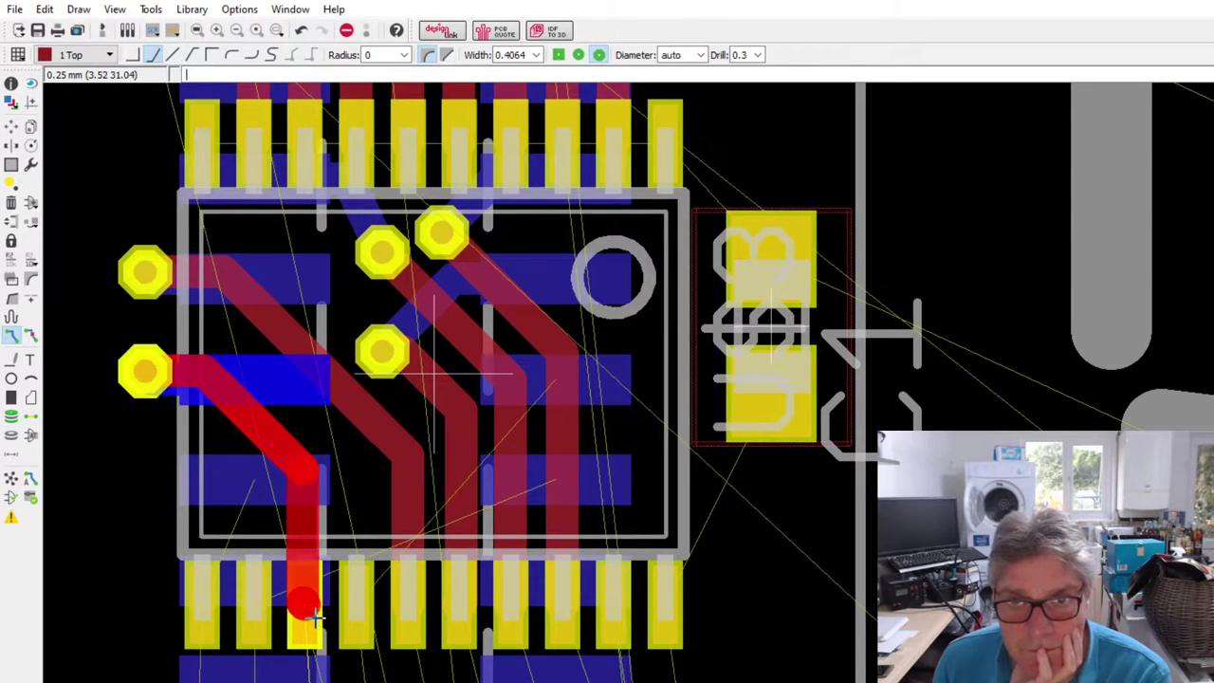
left_click(305, 621)
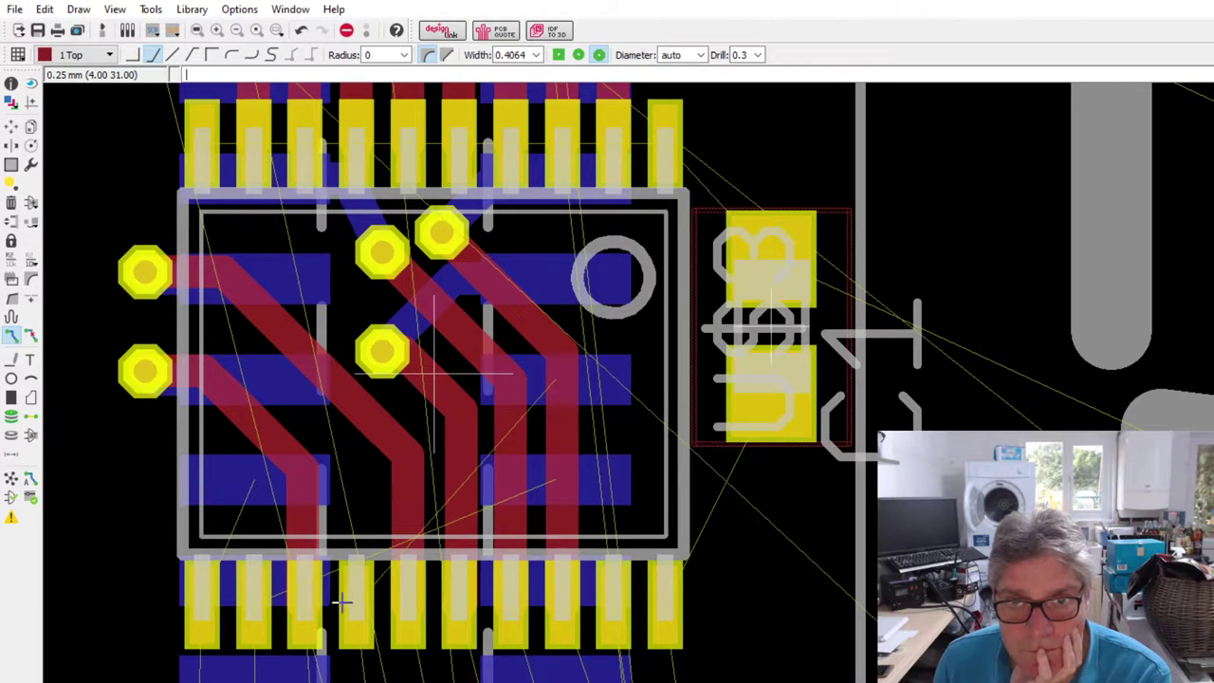
scroll(326, 435, "up", 2)
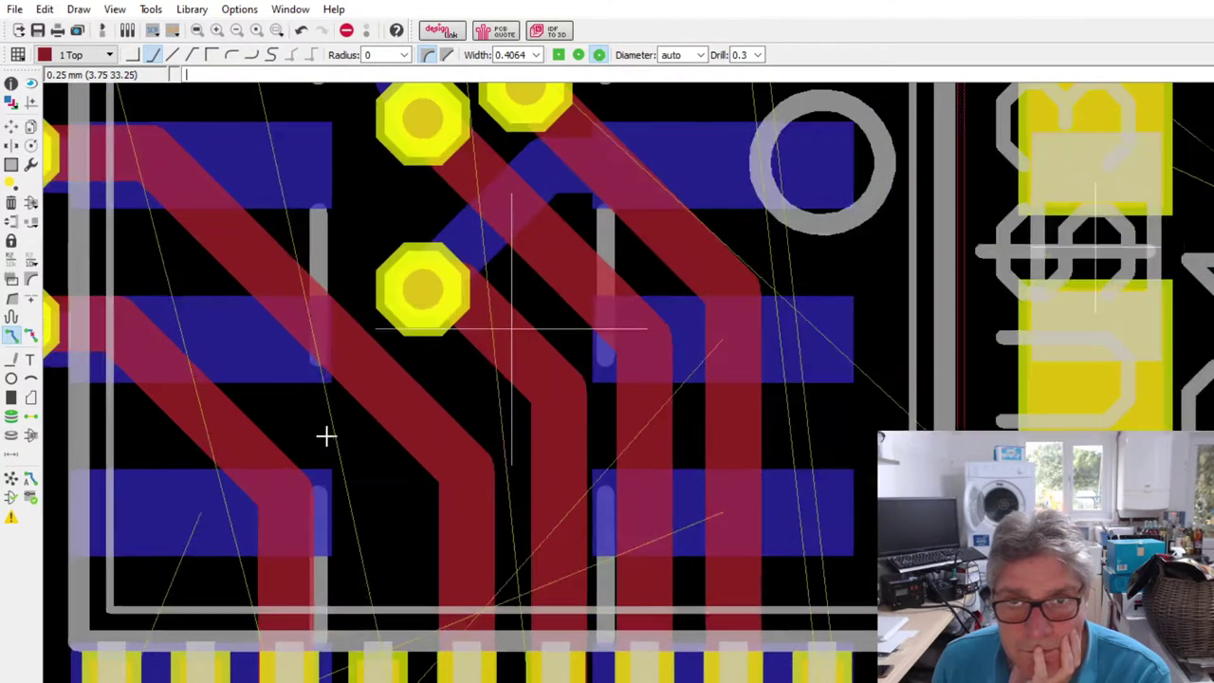
scroll(326, 435, "down", 3)
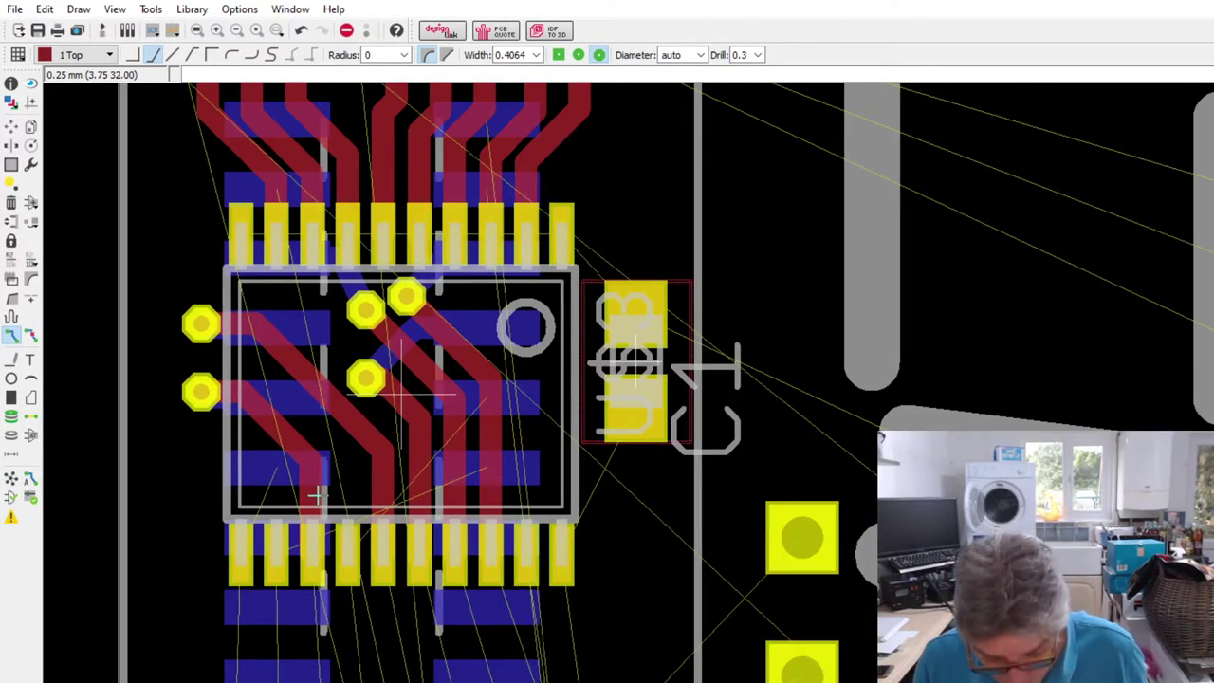
- Start a route from the left pad's track and cancel it
left_click(312, 461)
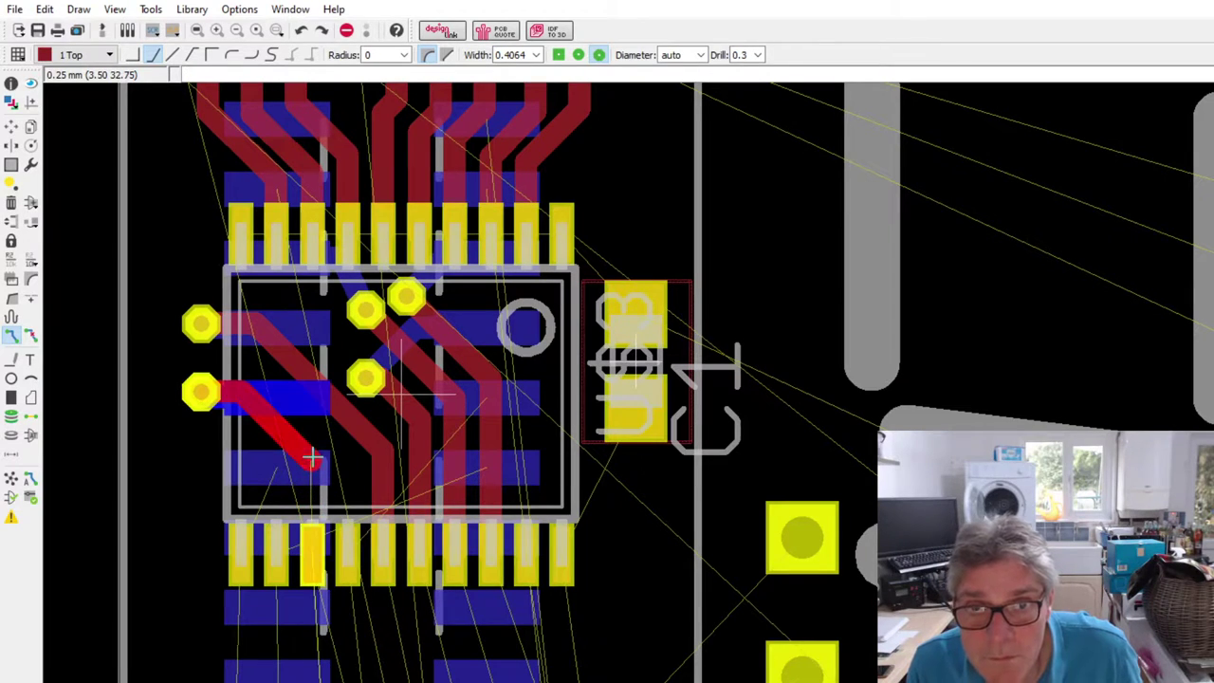
left_click(196, 54)
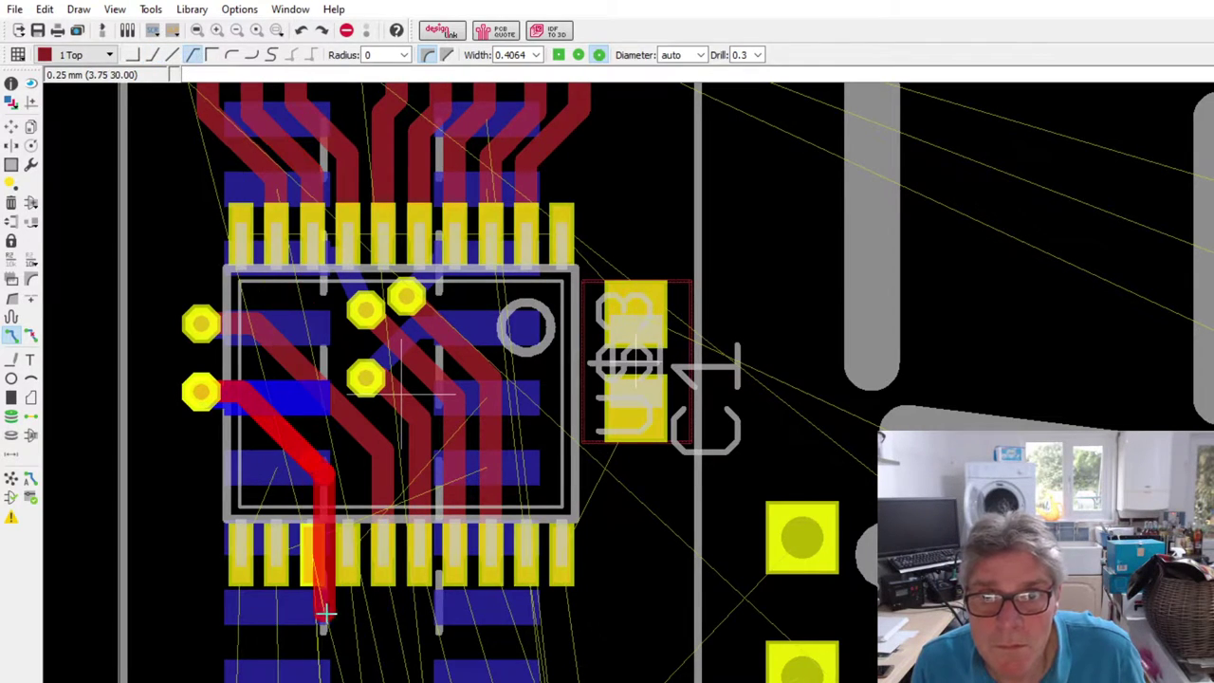
key("Escape")
scroll(365, 463, "up", 2)
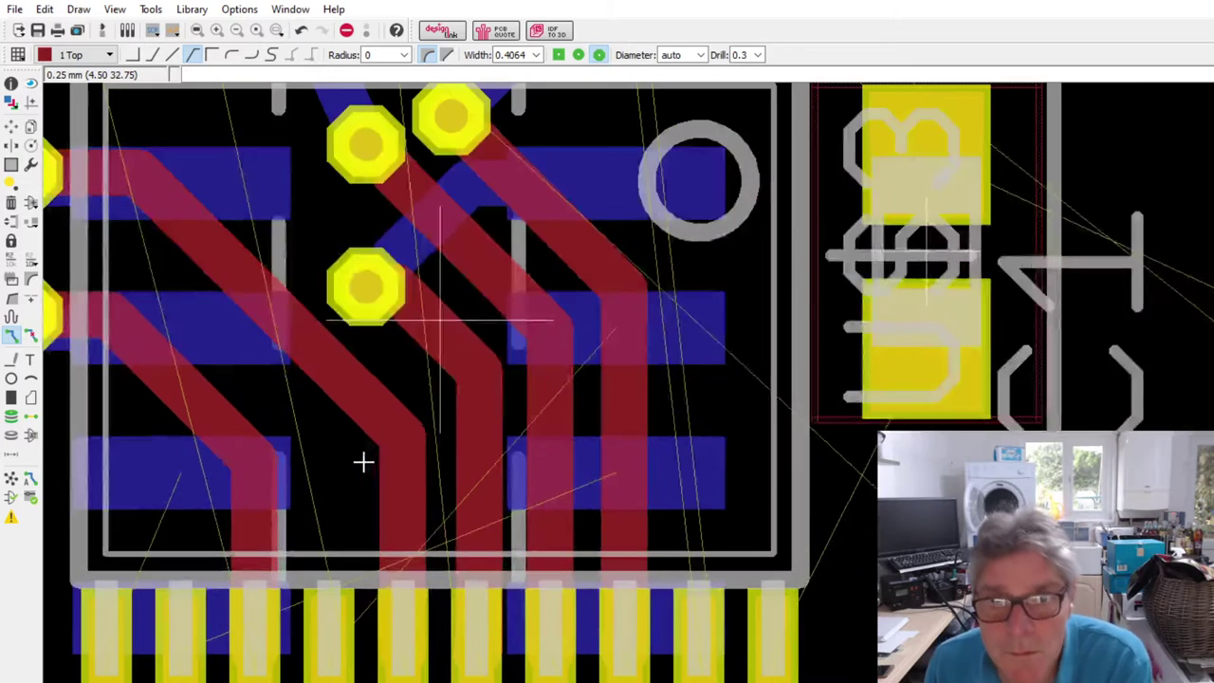
scroll(642, 393, "down", 1)
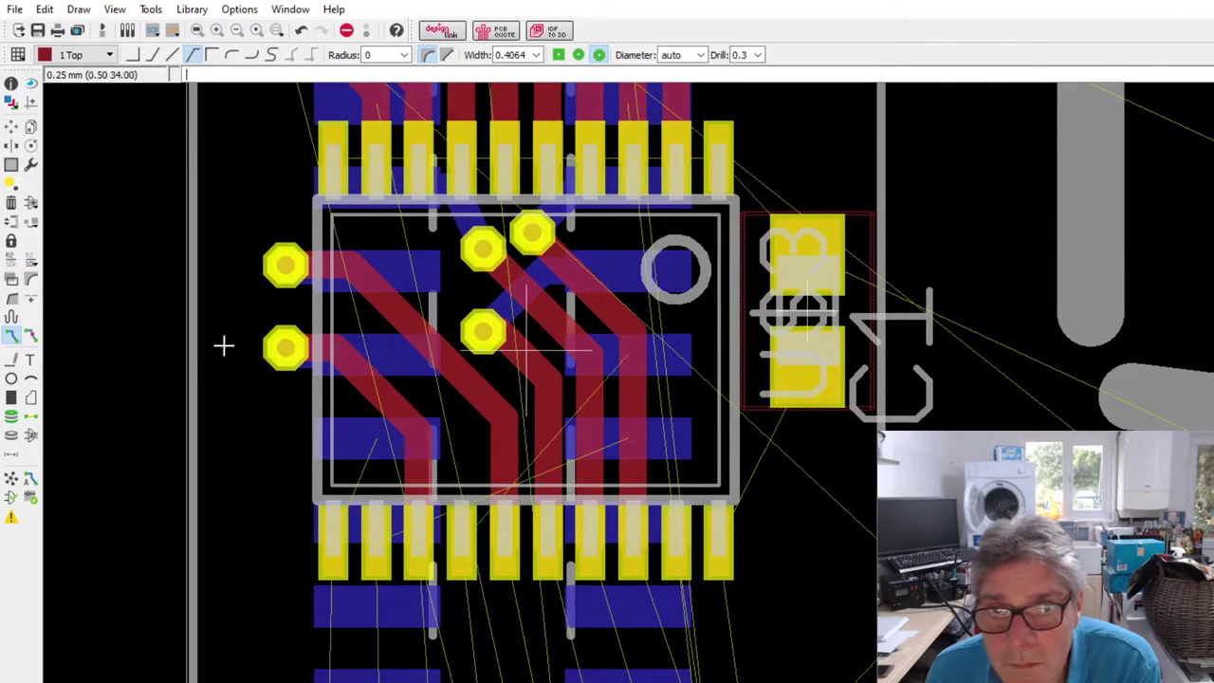
- Route from the blue bottom track to a corner inside the chip, leaving a via there
left_click(616, 361)
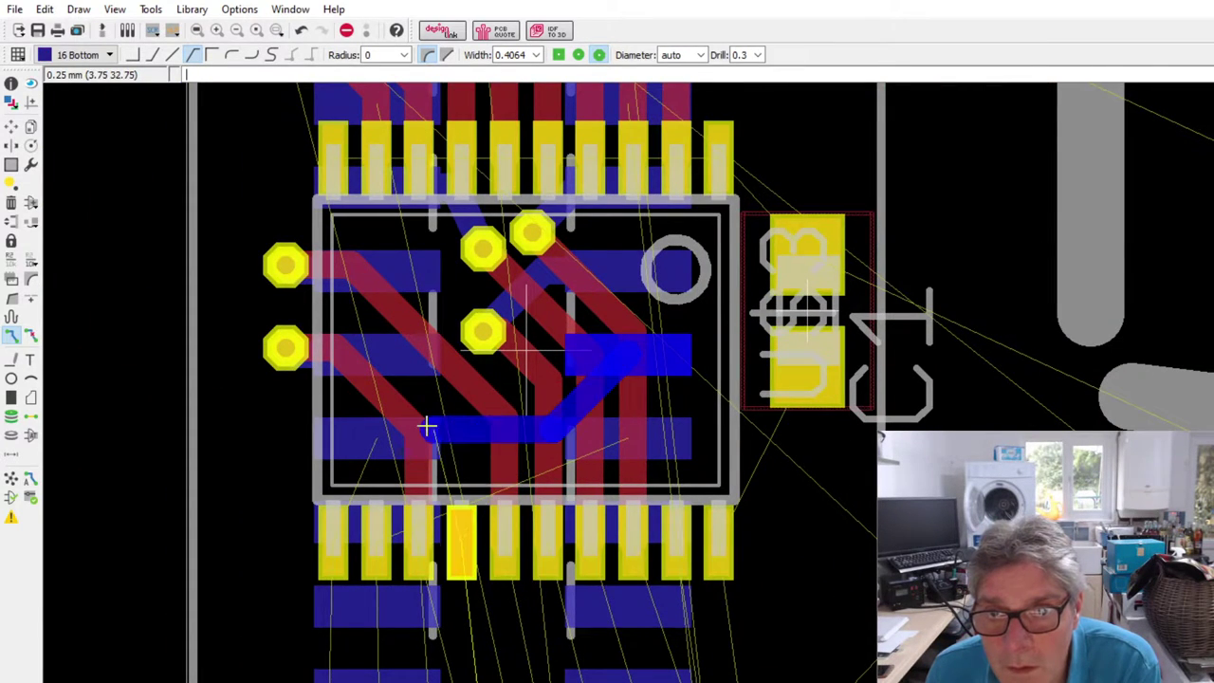
left_click(152, 54)
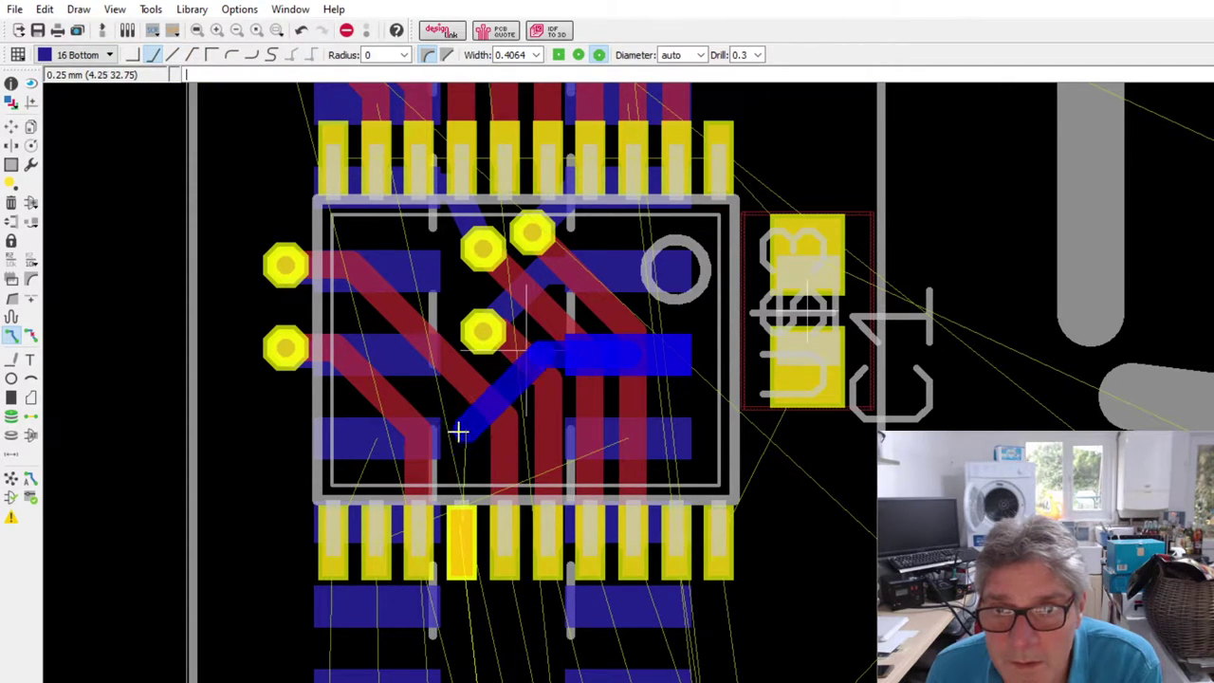
left_click(460, 434)
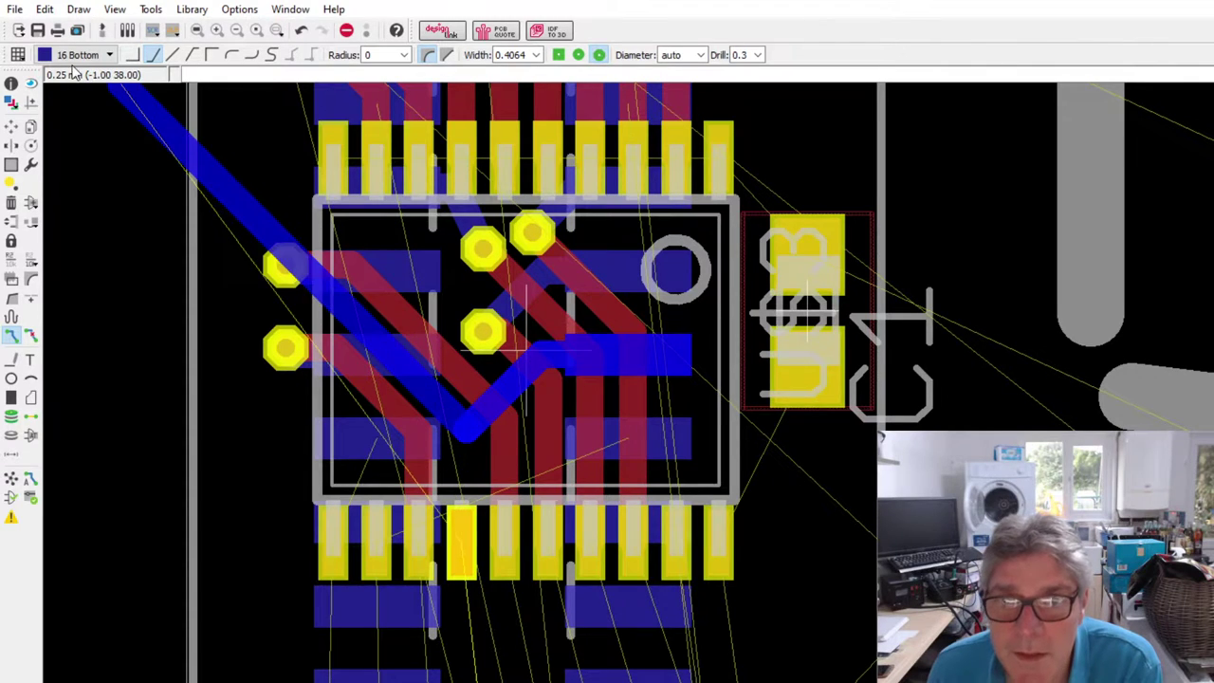
left_click(84, 54)
scroll(84, 57, "up", 1)
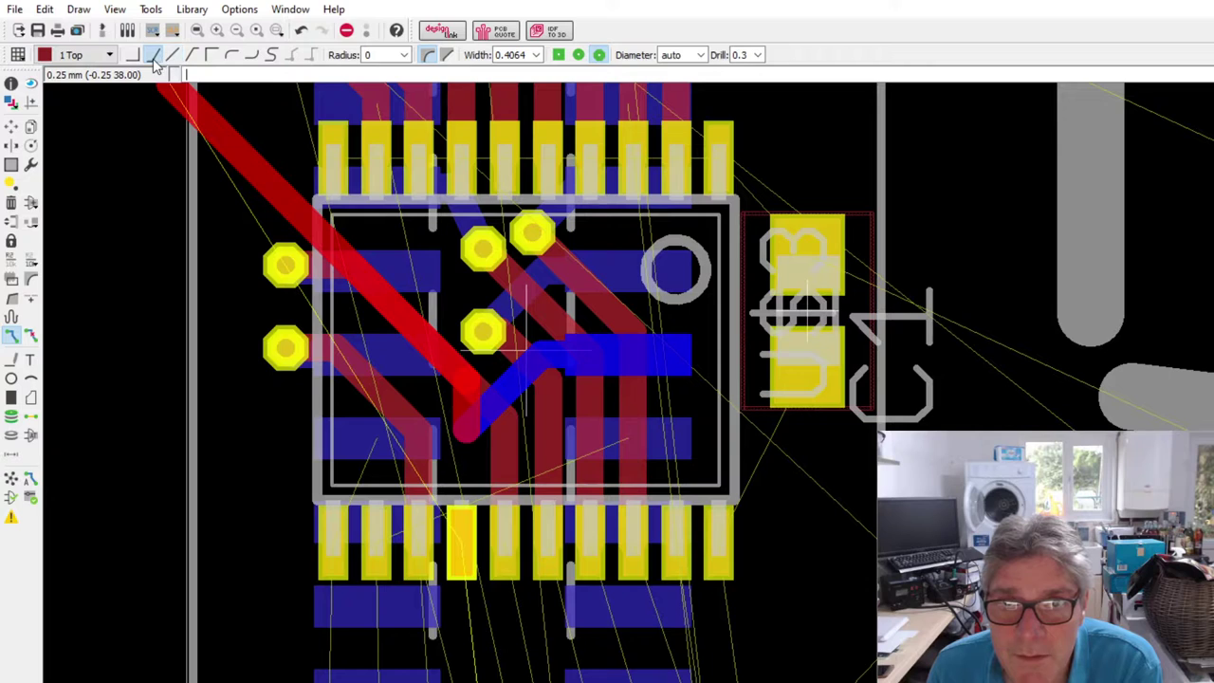
left_click(192, 54)
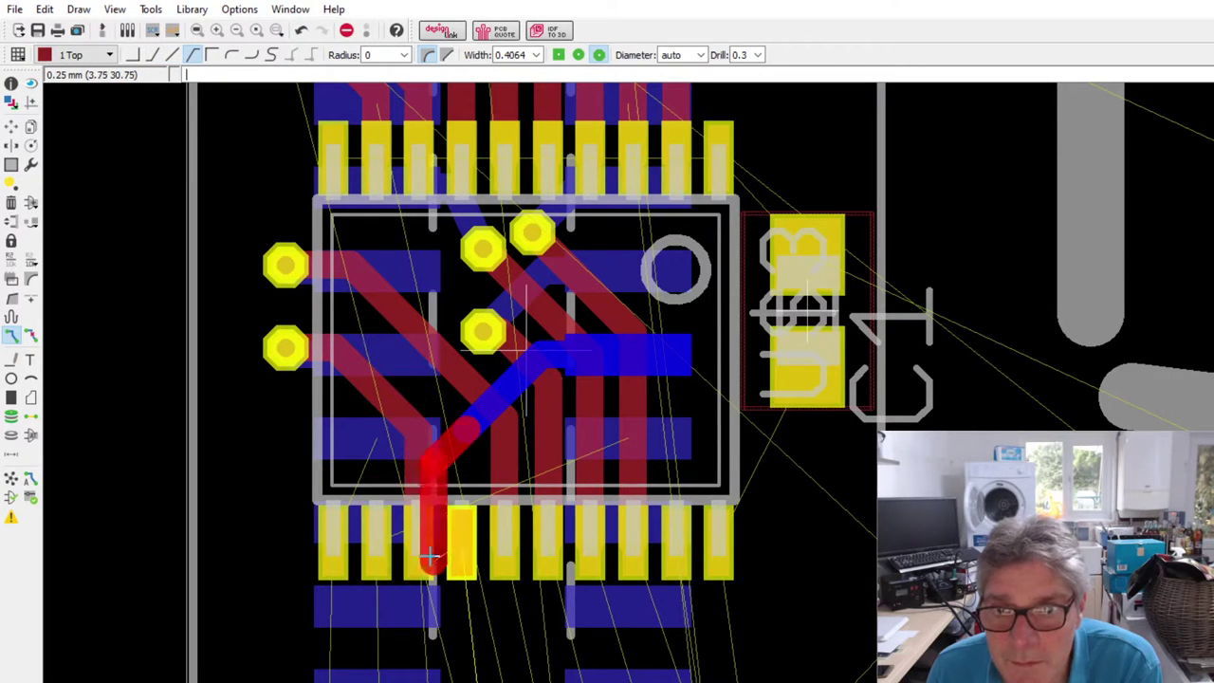
key("Escape")
scroll(471, 557, "down", 2)
scroll(465, 569, "up", 3)
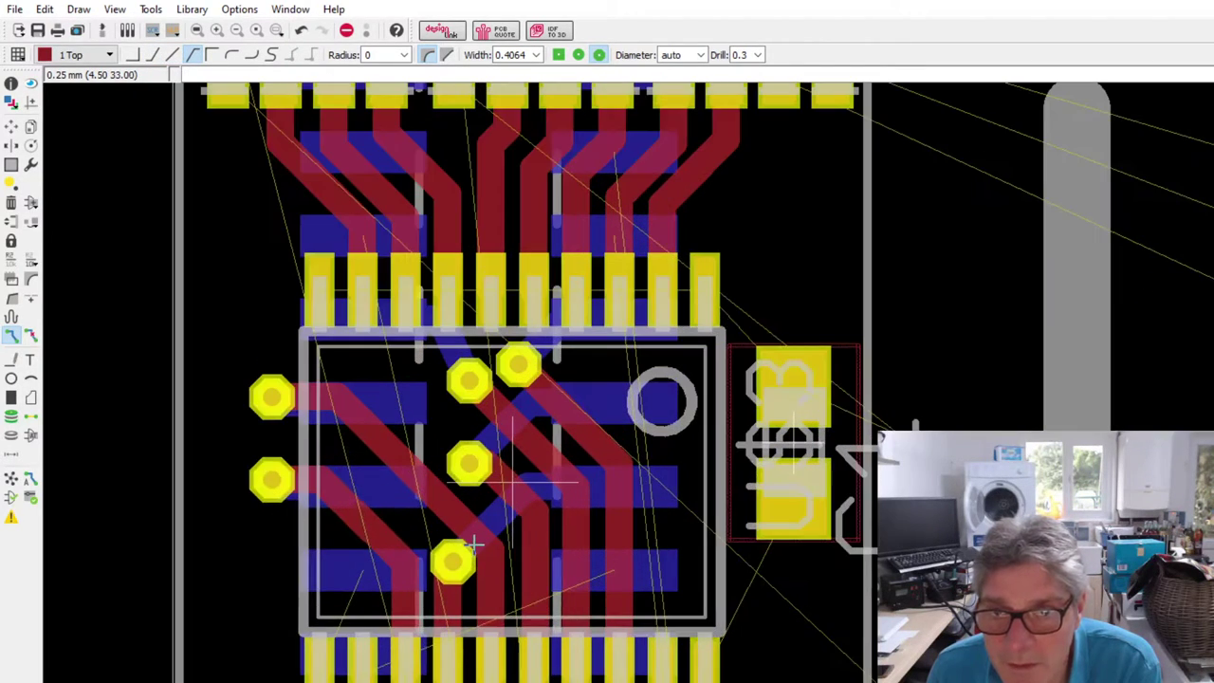
left_click(11, 126)
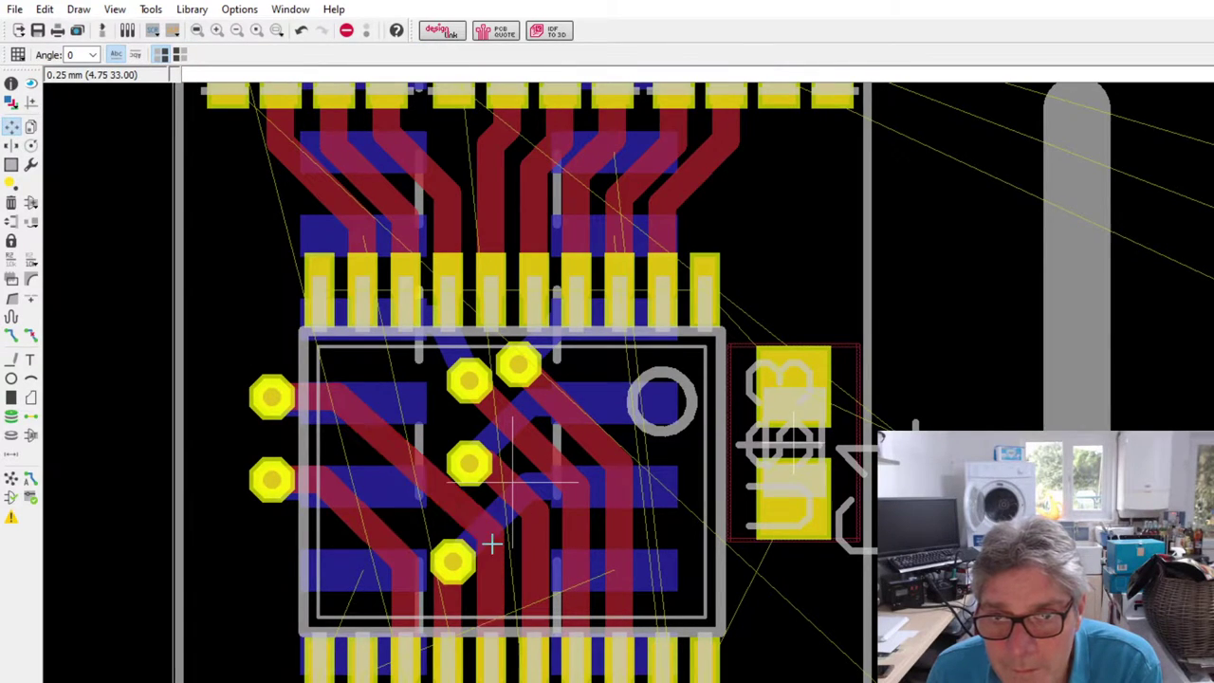
- Move the diagonal red trace's end onto the via left of the chip
left_click(318, 398)
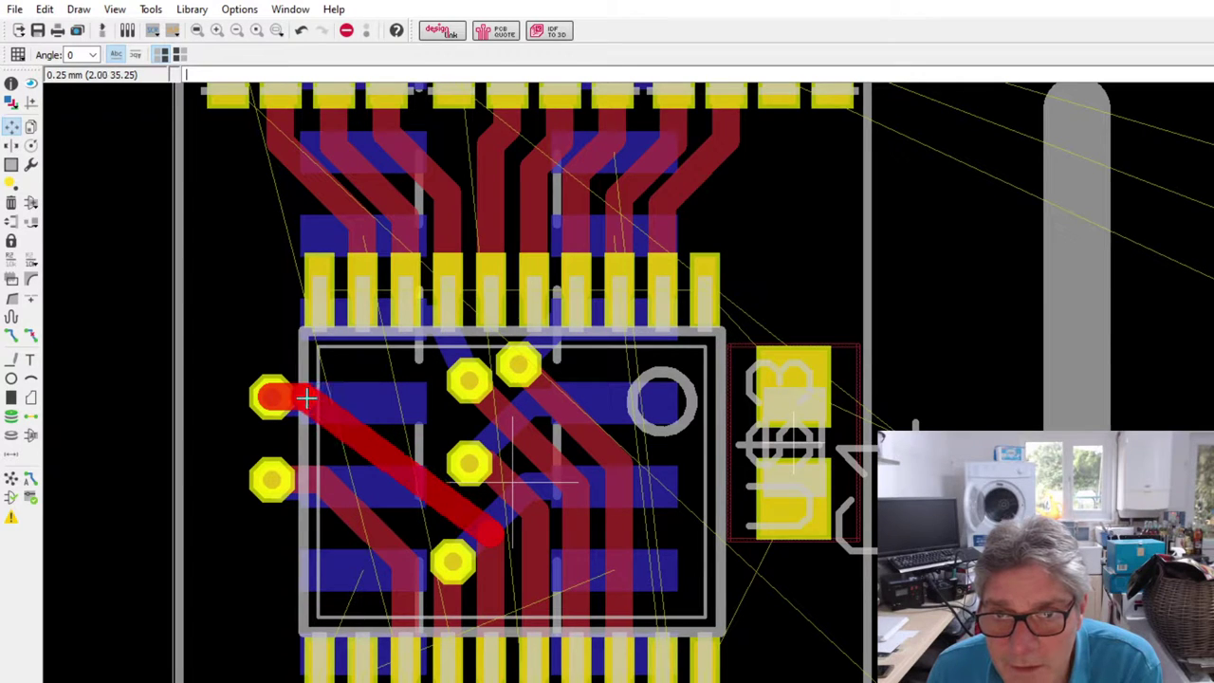
left_click(307, 398)
scroll(573, 638, "down", 2)
scroll(507, 566, "up", 5)
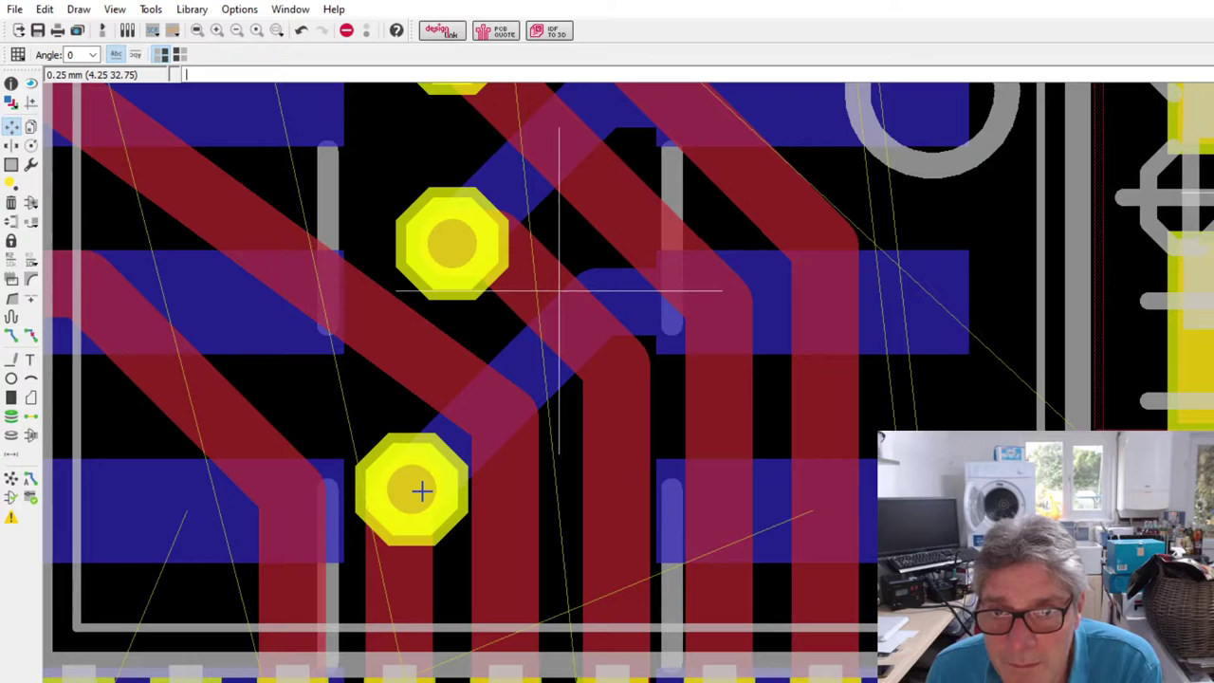
- Nudge the lower via inside the chip slightly left
left_click(416, 490)
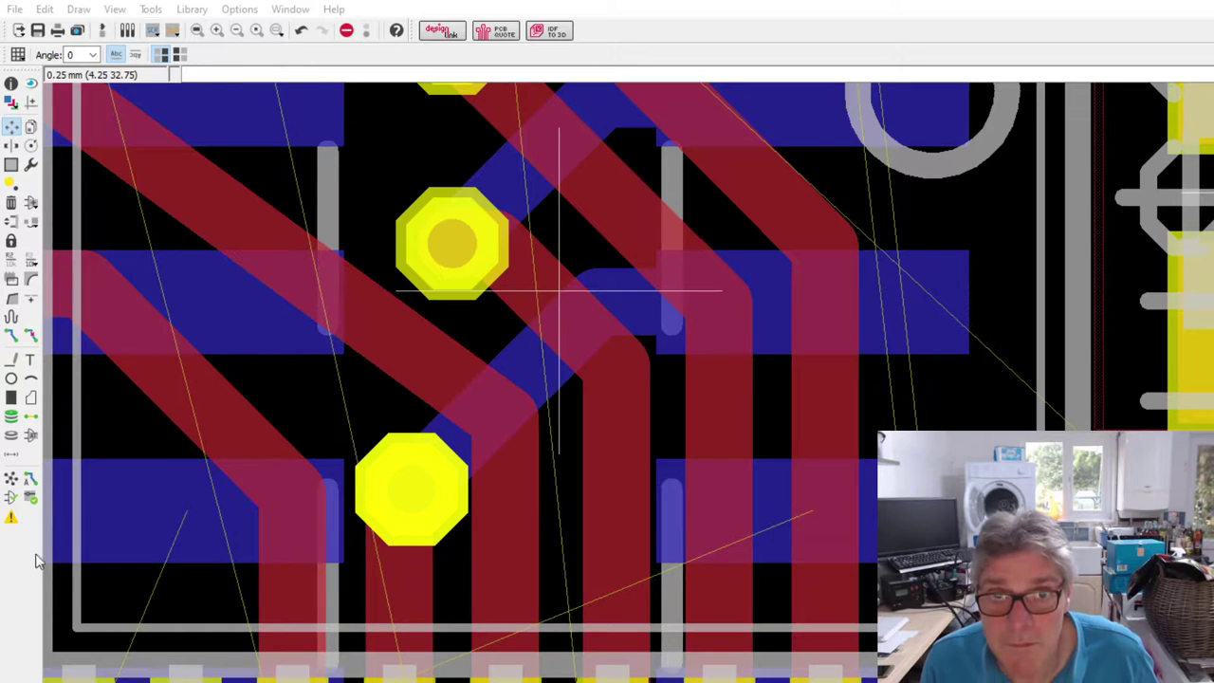
key("Left")
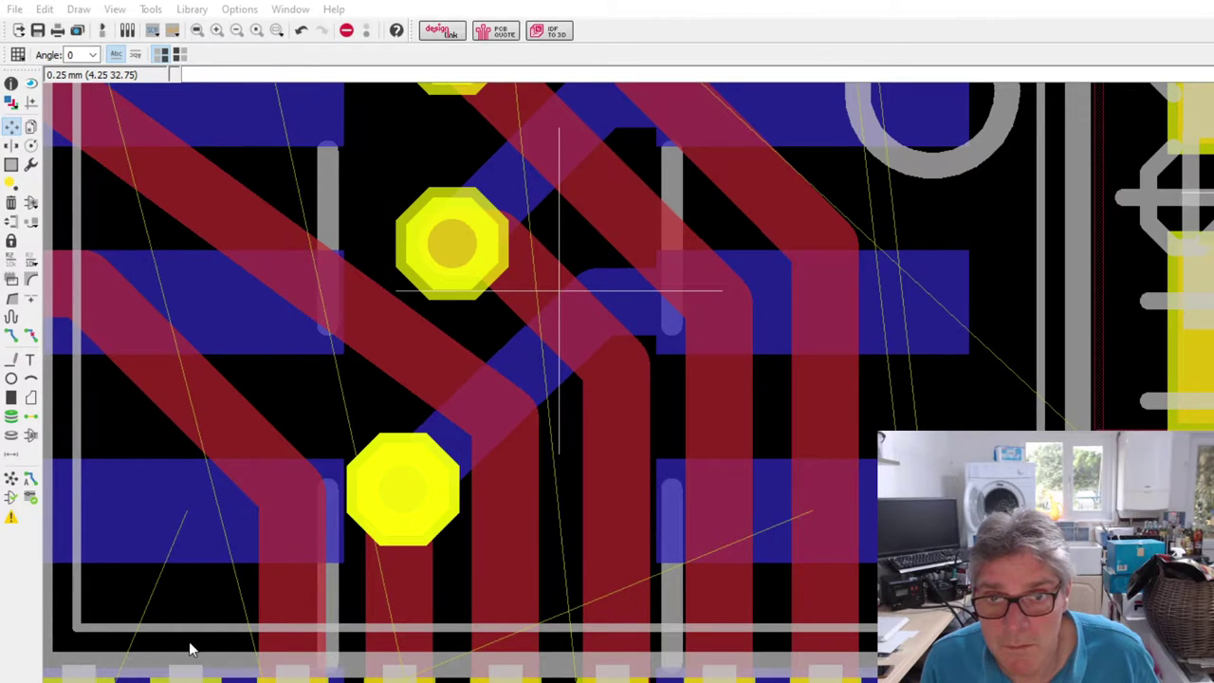
left_click(59, 645)
scroll(316, 448, "down", 5)
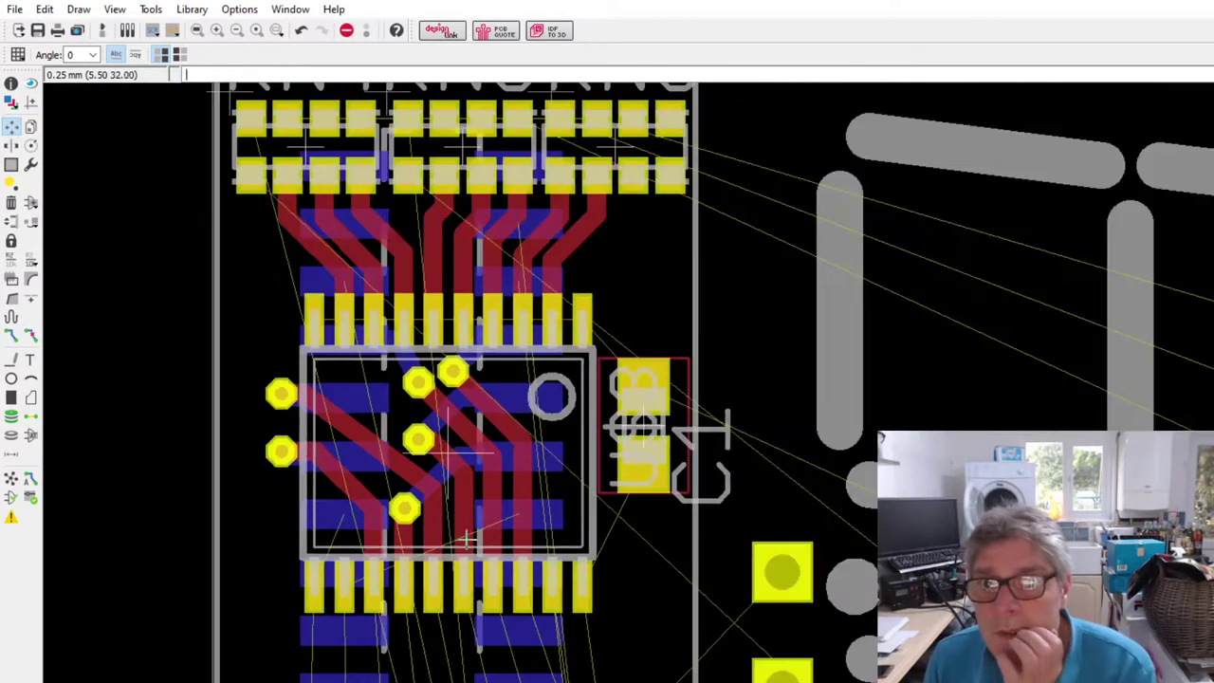
scroll(541, 452, "up", 3)
scroll(563, 407, "down", 1)
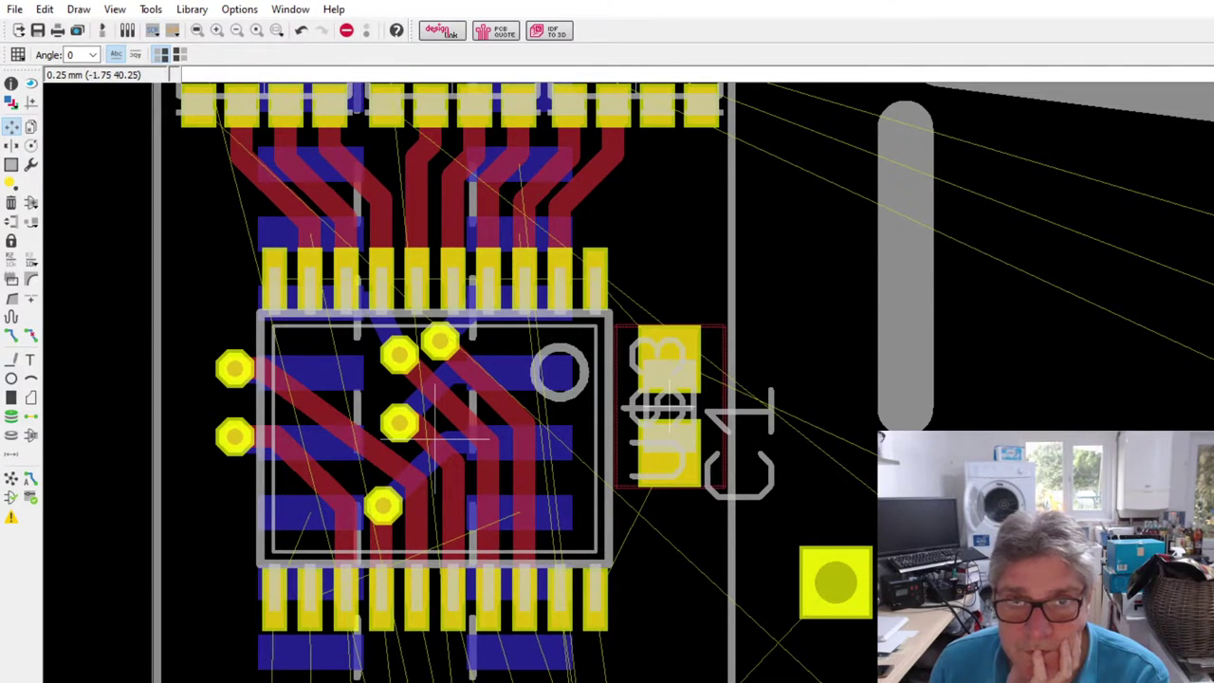
left_click(11, 335)
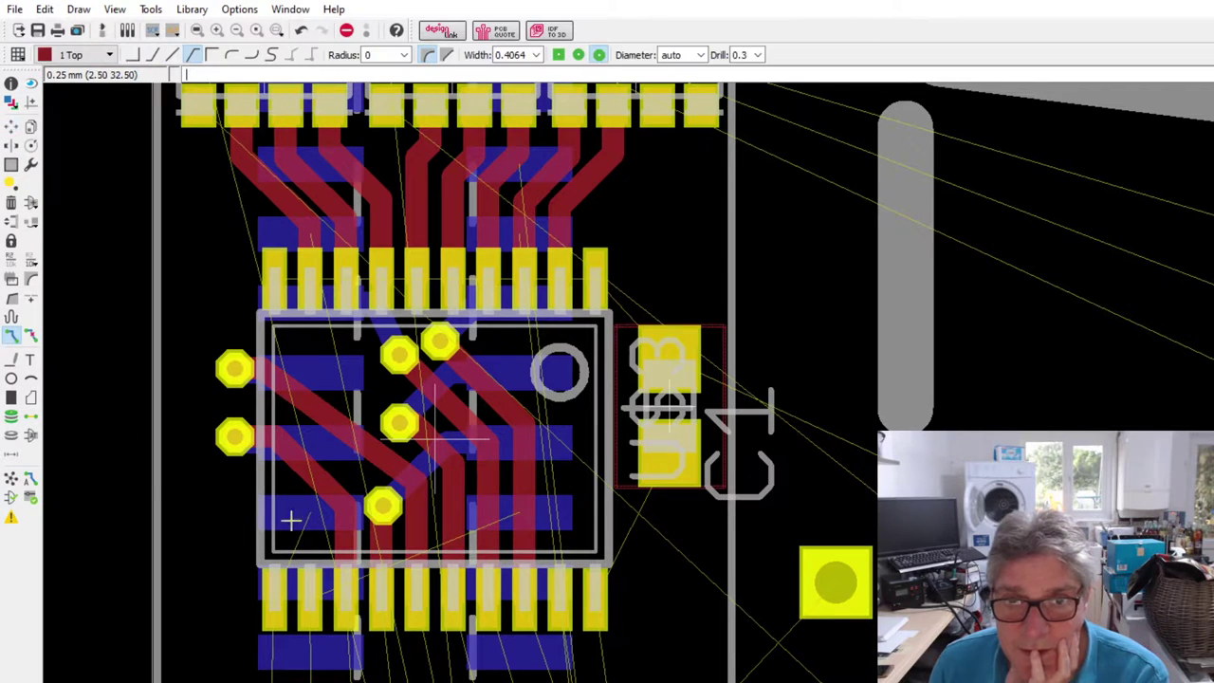
left_click(308, 518)
left_click(220, 106)
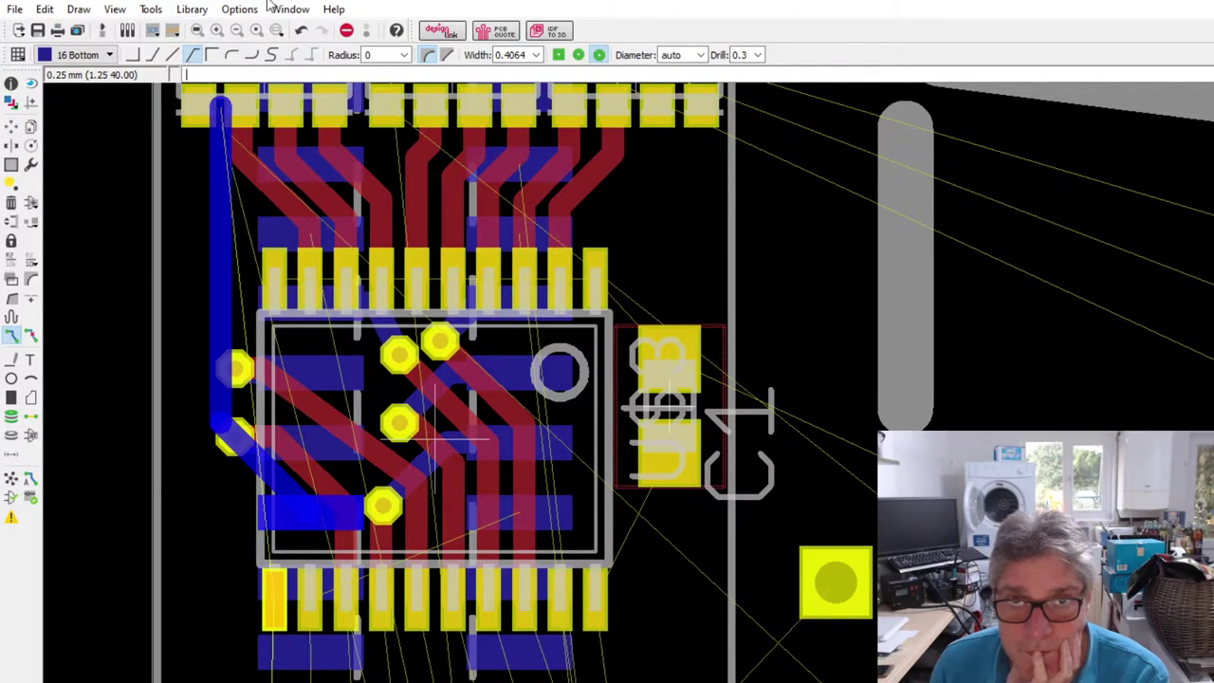
left_click(151, 54)
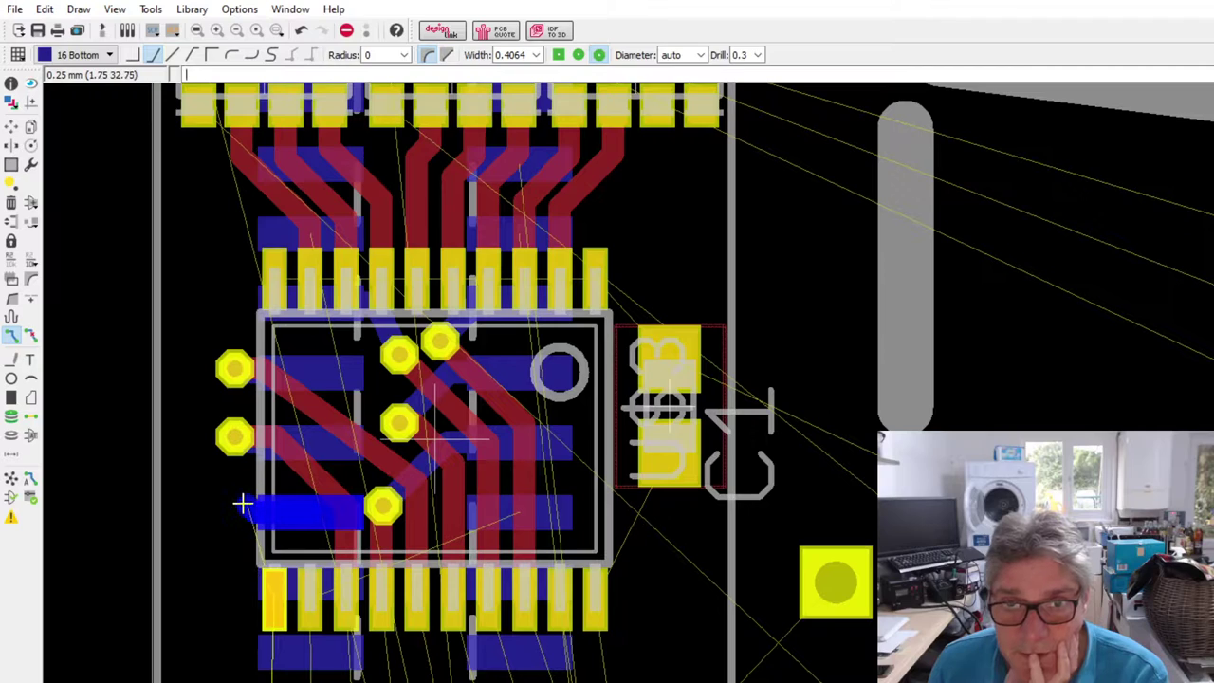
left_click(227, 503)
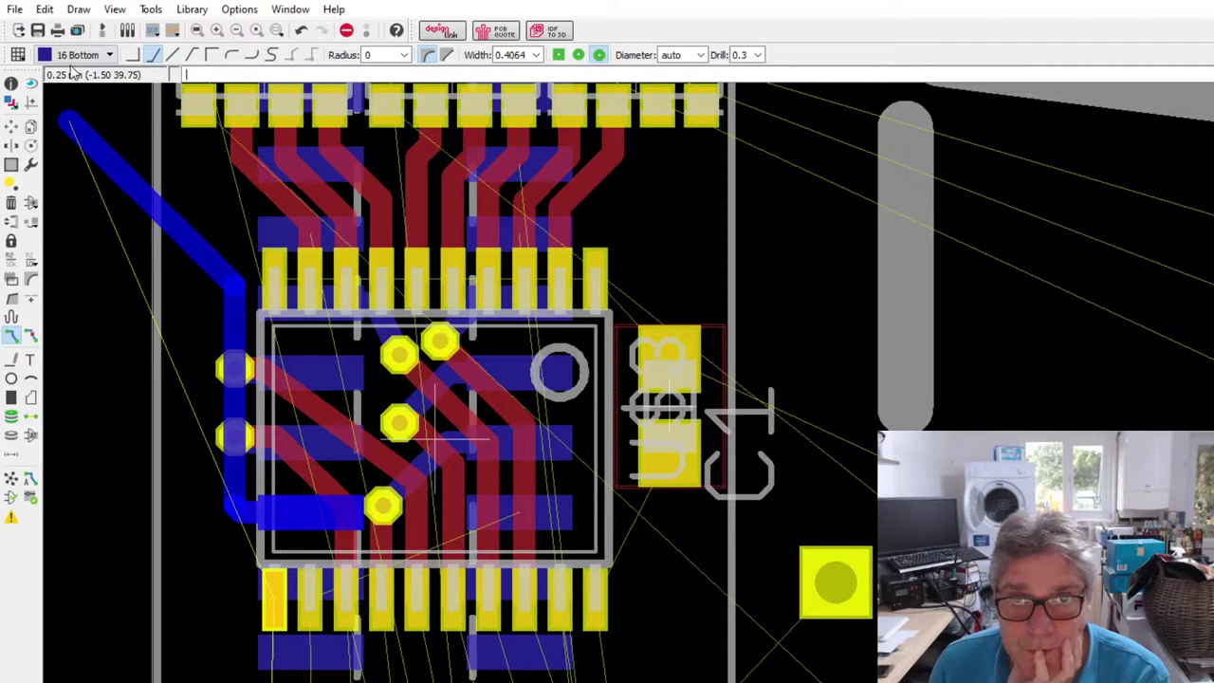
key("l")
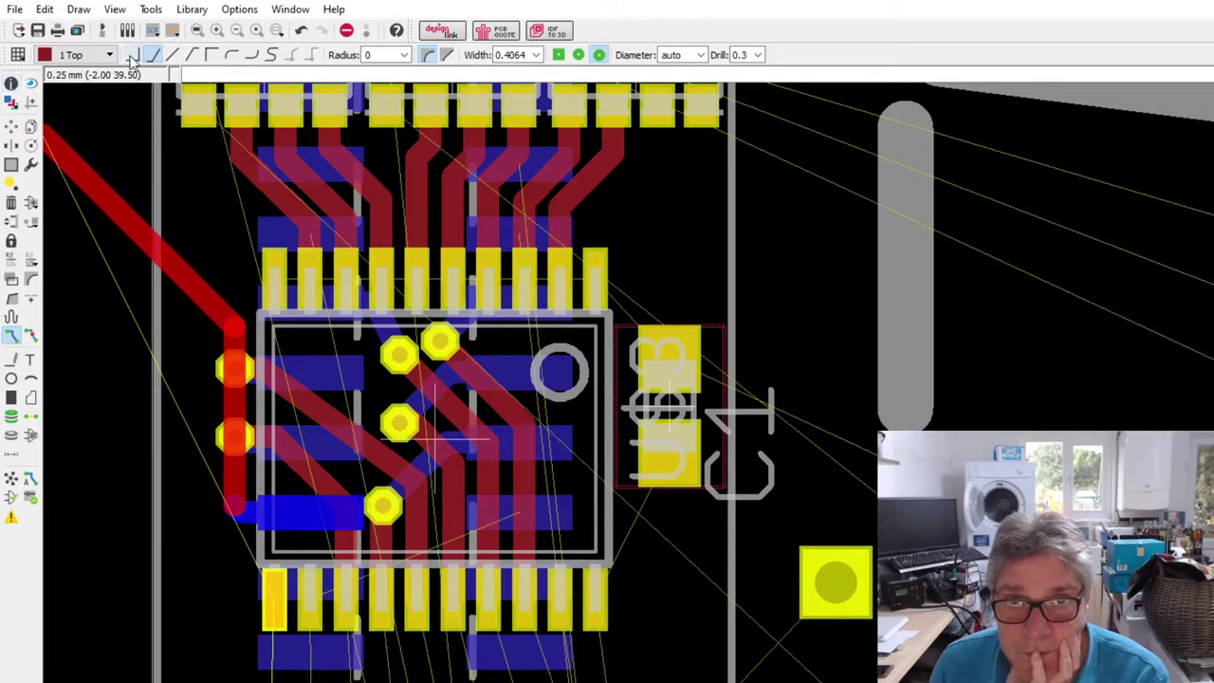
left_click(193, 55)
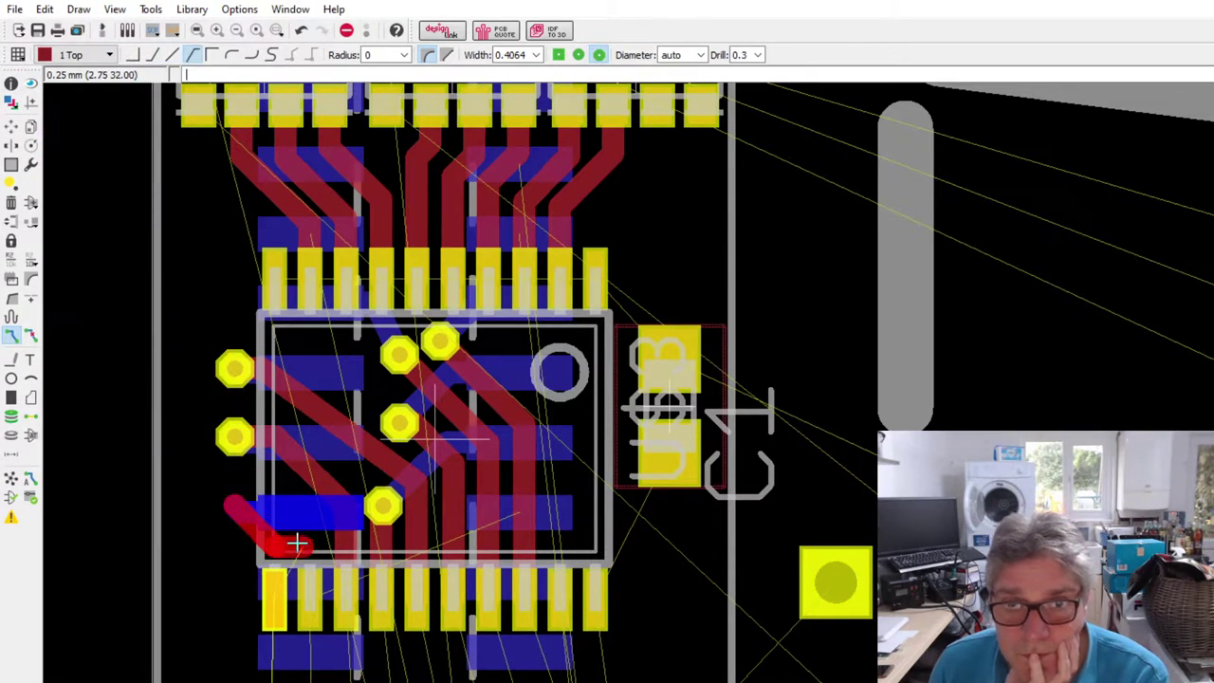
scroll(275, 607, "up", 2)
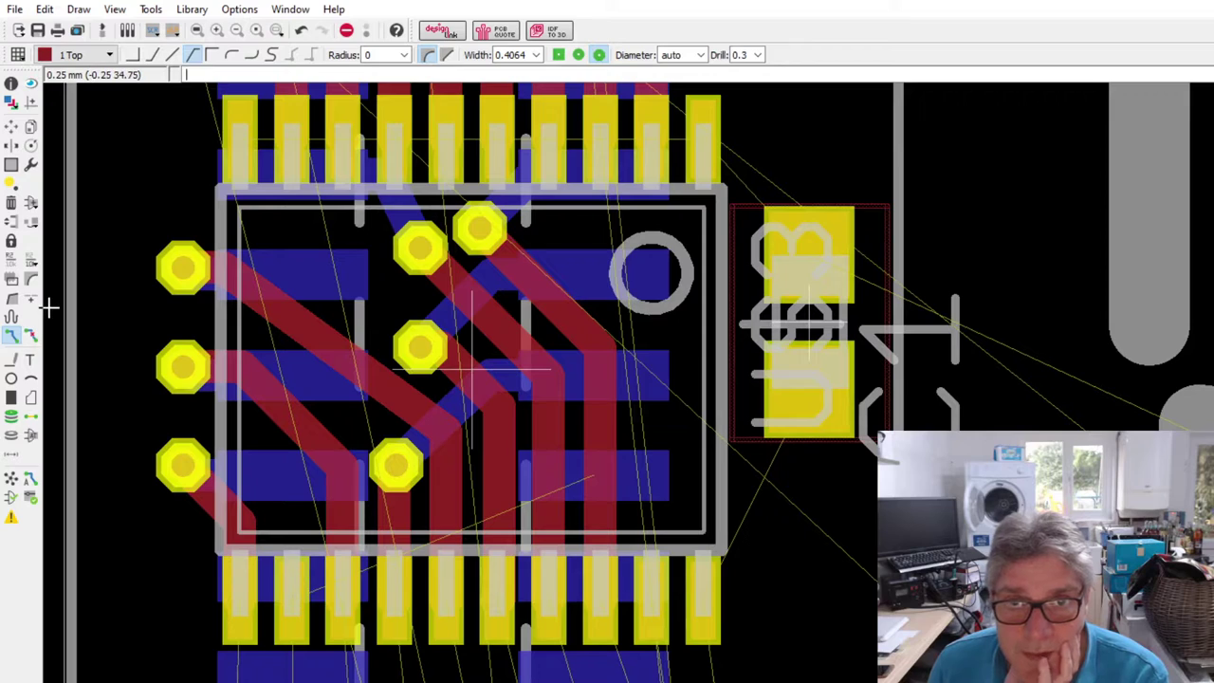
left_click(294, 600)
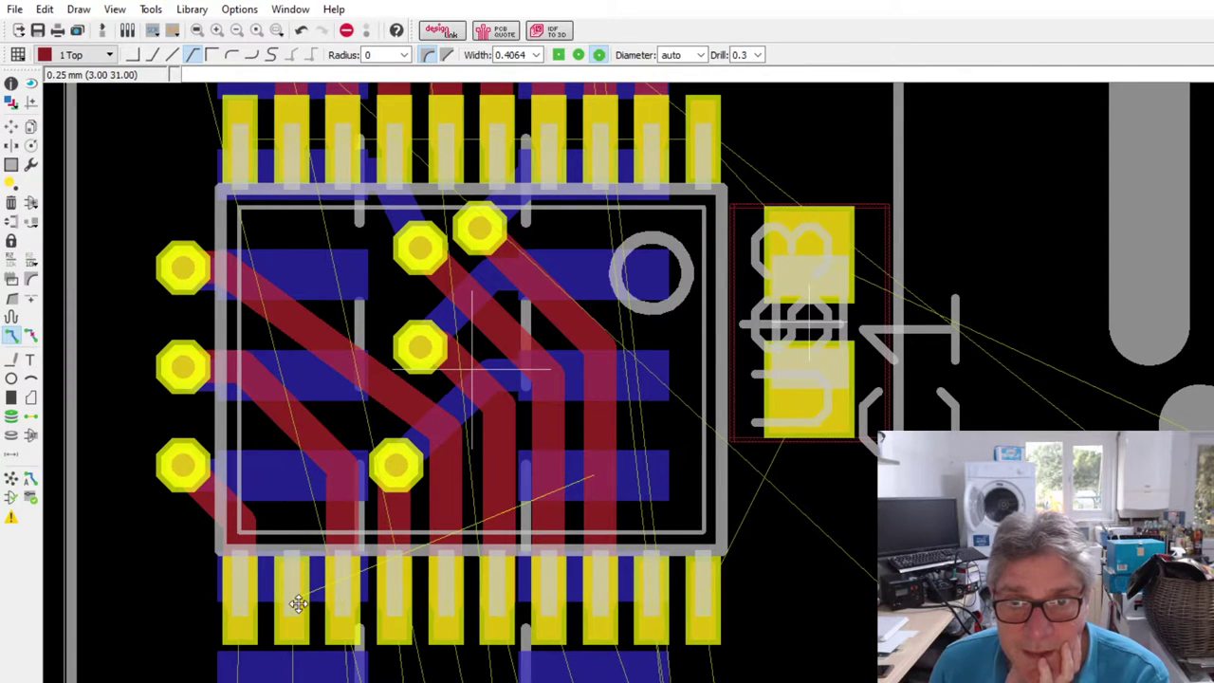
right_click(81, 243)
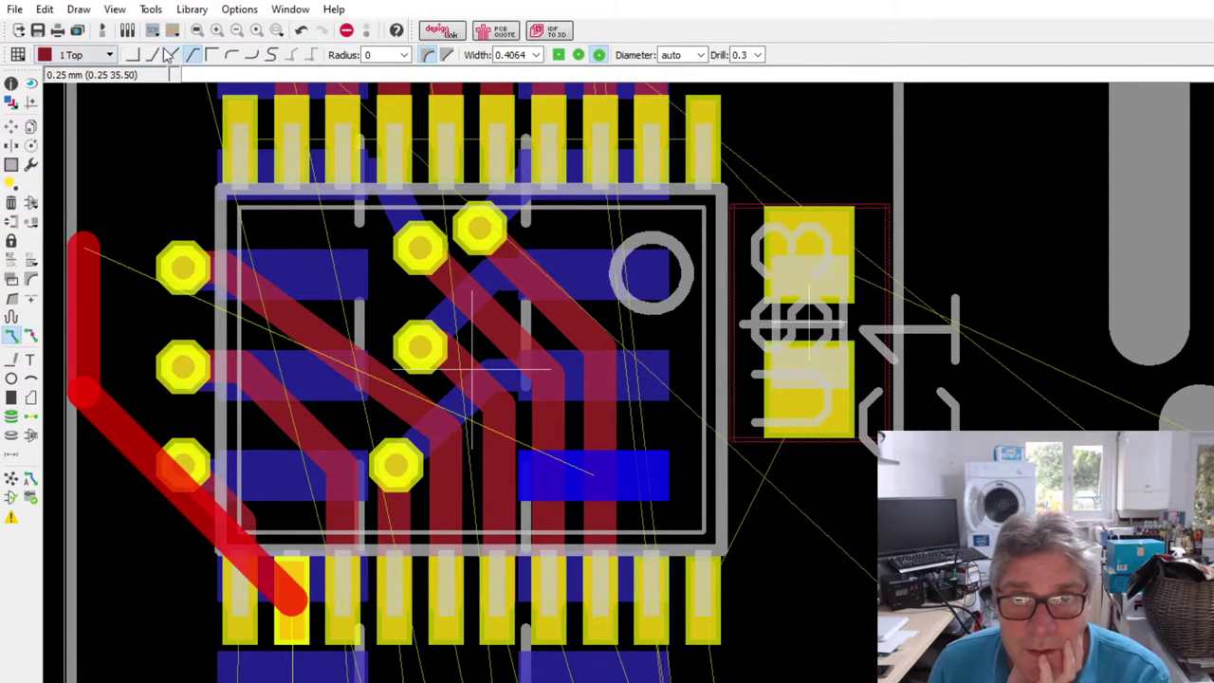
right_click(81, 244)
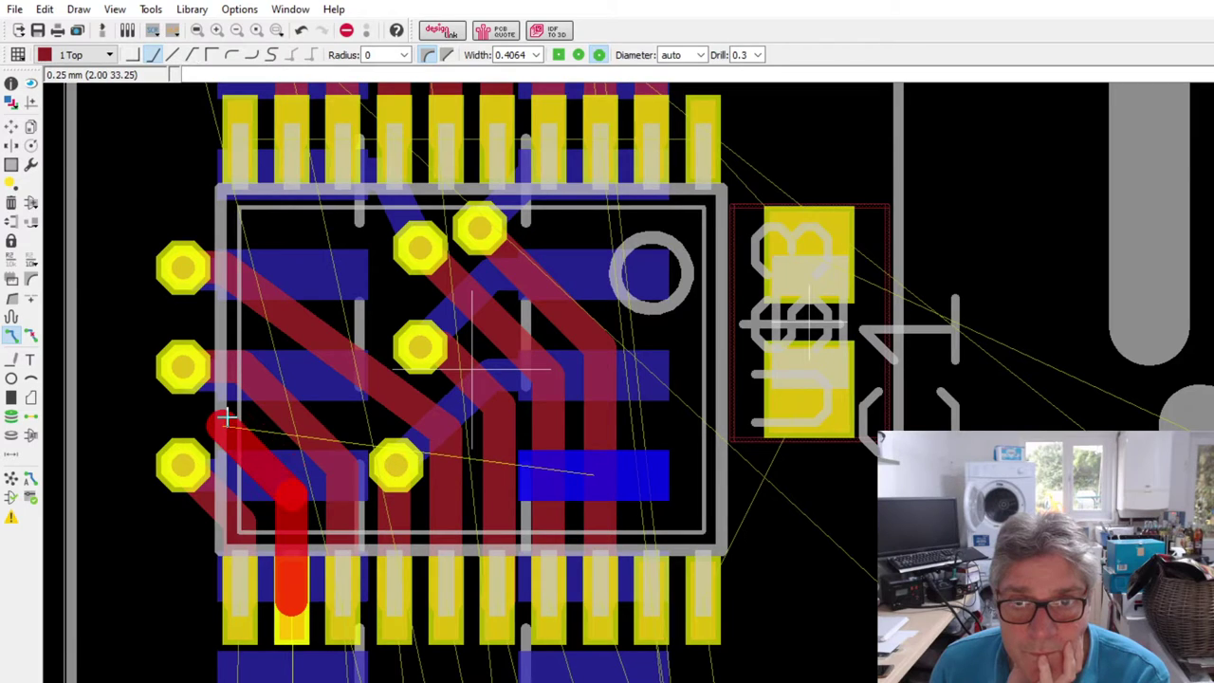
left_click(227, 424)
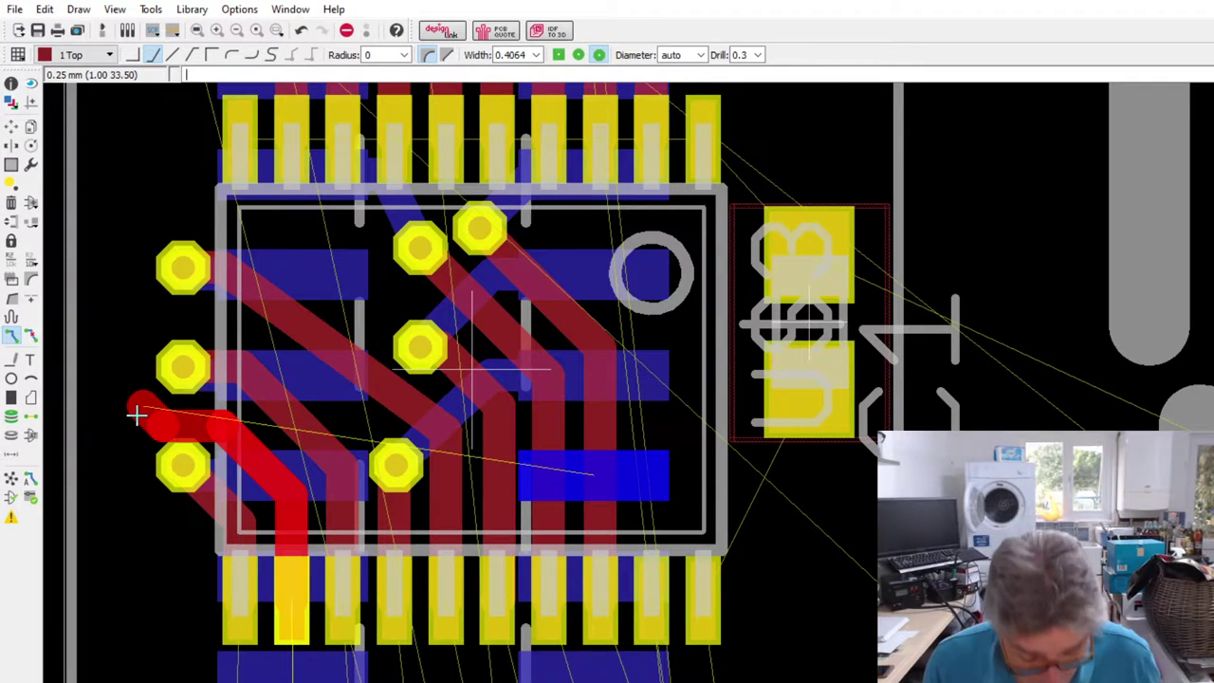
key("Escape")
scroll(394, 430, "down", 2)
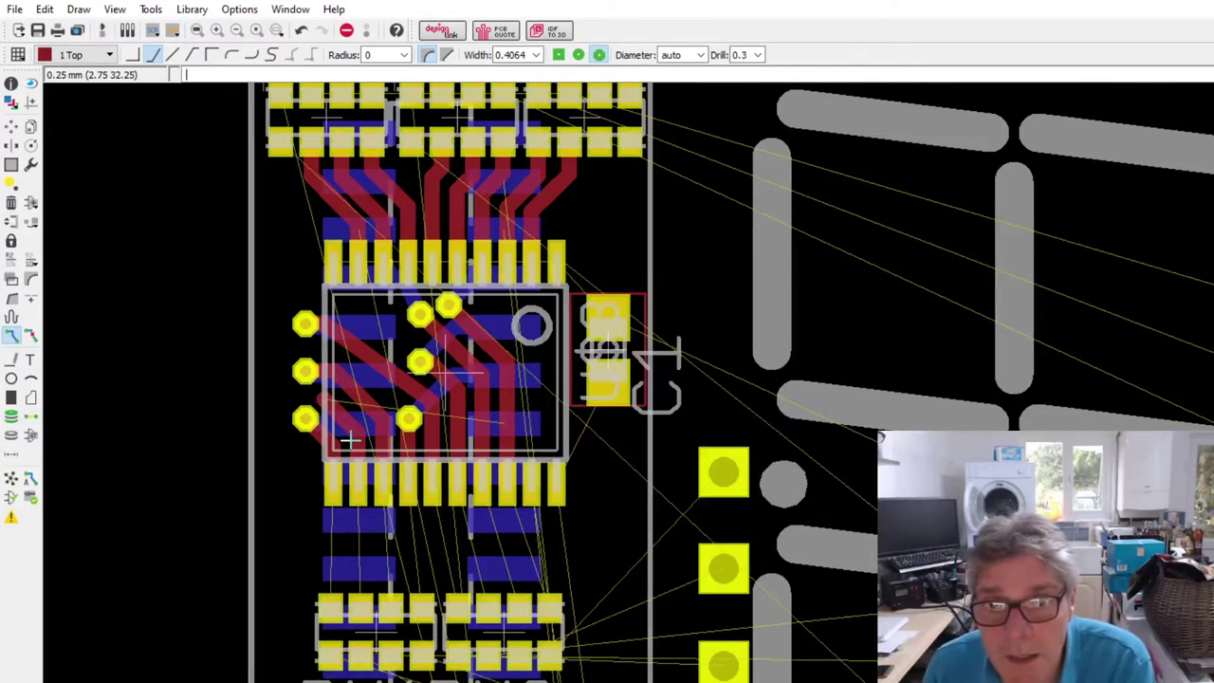
scroll(348, 434, "up", 1)
scroll(347, 435, "up", 1)
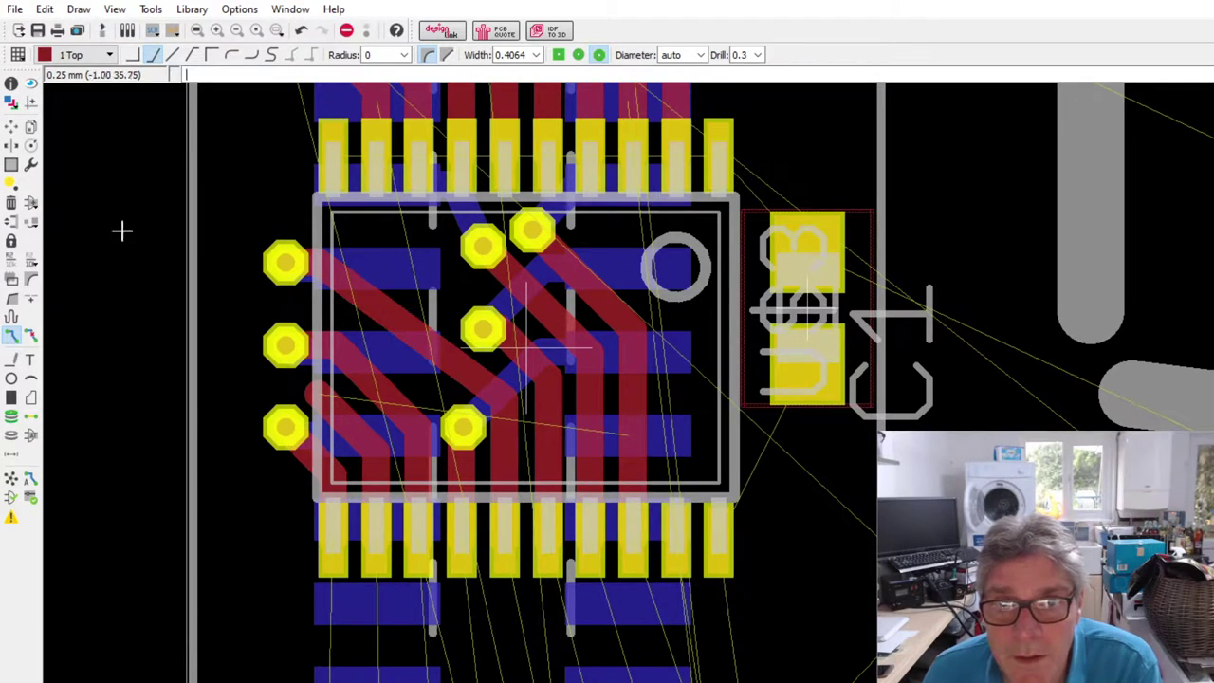
- Spread the three vias left of the IC apart
left_click(11, 126)
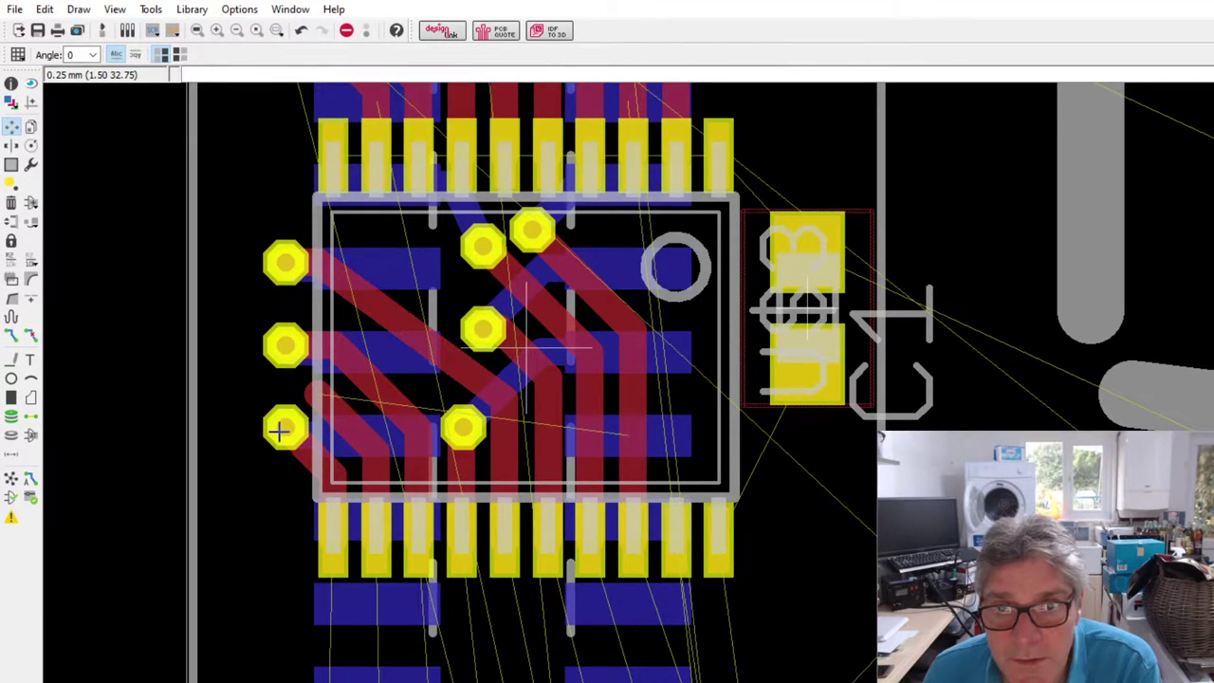
mouse_move(280, 431)
left_mouse_down()
mouse_move(282, 456)
mouse_move(269, 461)
left_mouse_up()
mouse_move(278, 355)
left_mouse_down()
mouse_move(250, 323)
mouse_move(250, 353)
mouse_move(269, 338)
left_mouse_up()
left_click_drag(284, 262, 270, 262)
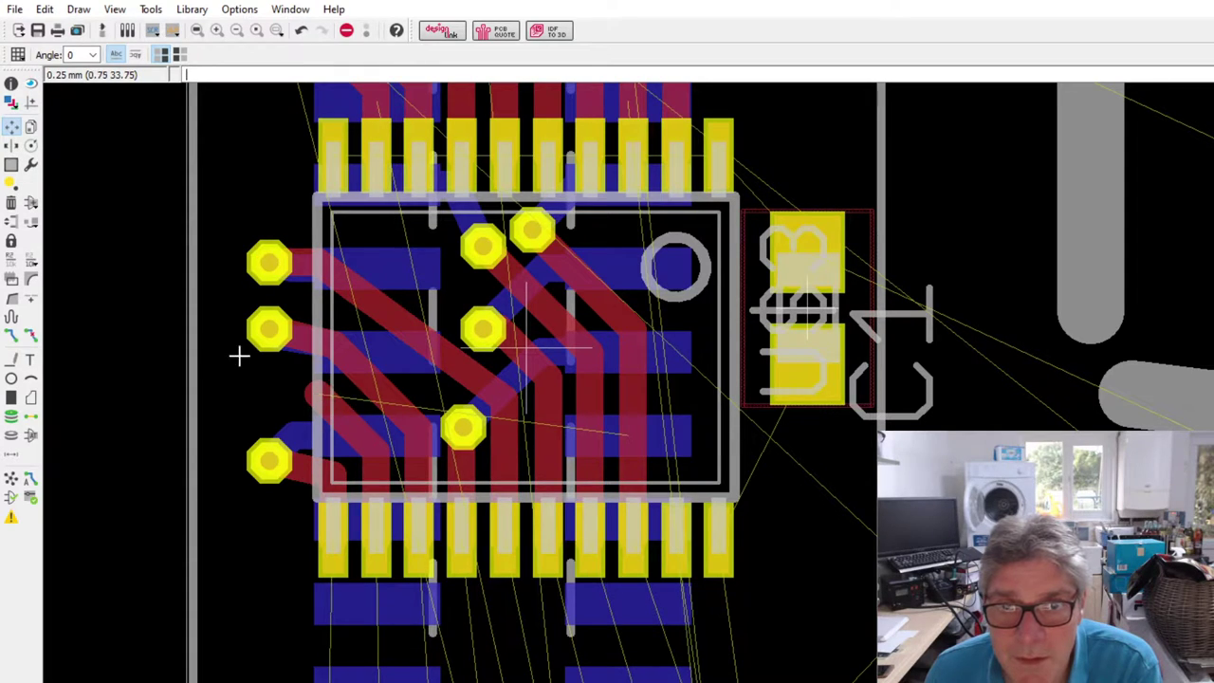
- Continue the trace beside the vias onto the bottom layer to the lower-left via, then undo that segment
left_click(11, 336)
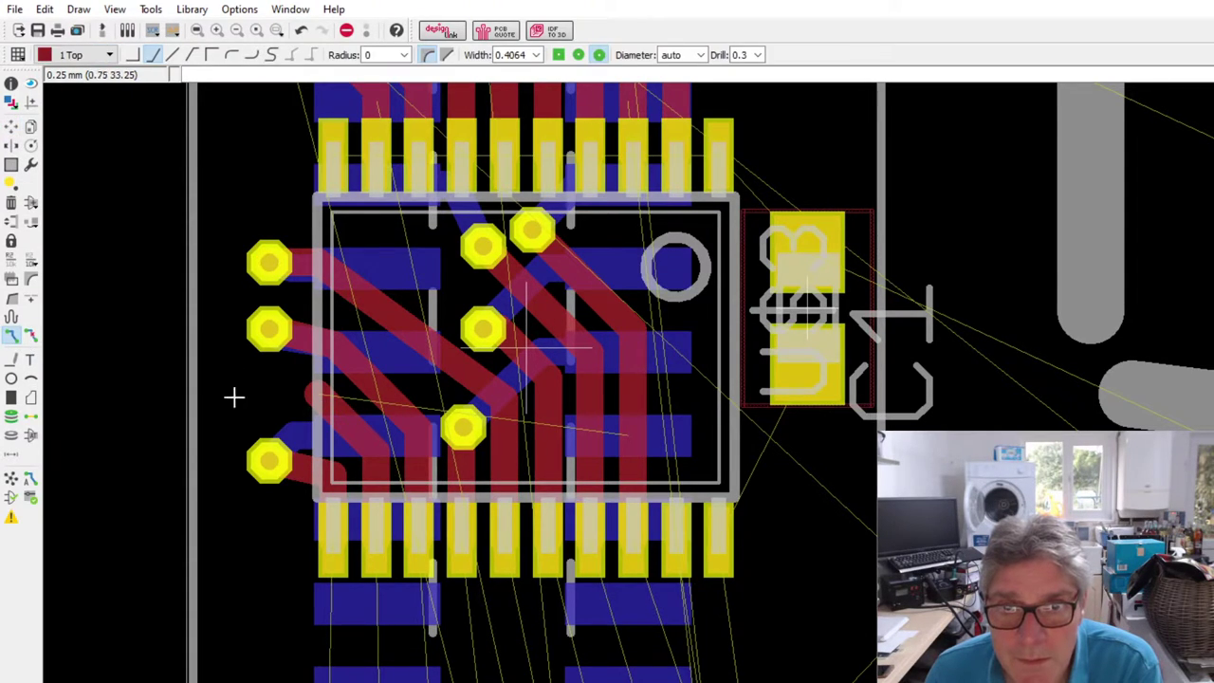
left_click(294, 391)
left_click(269, 396)
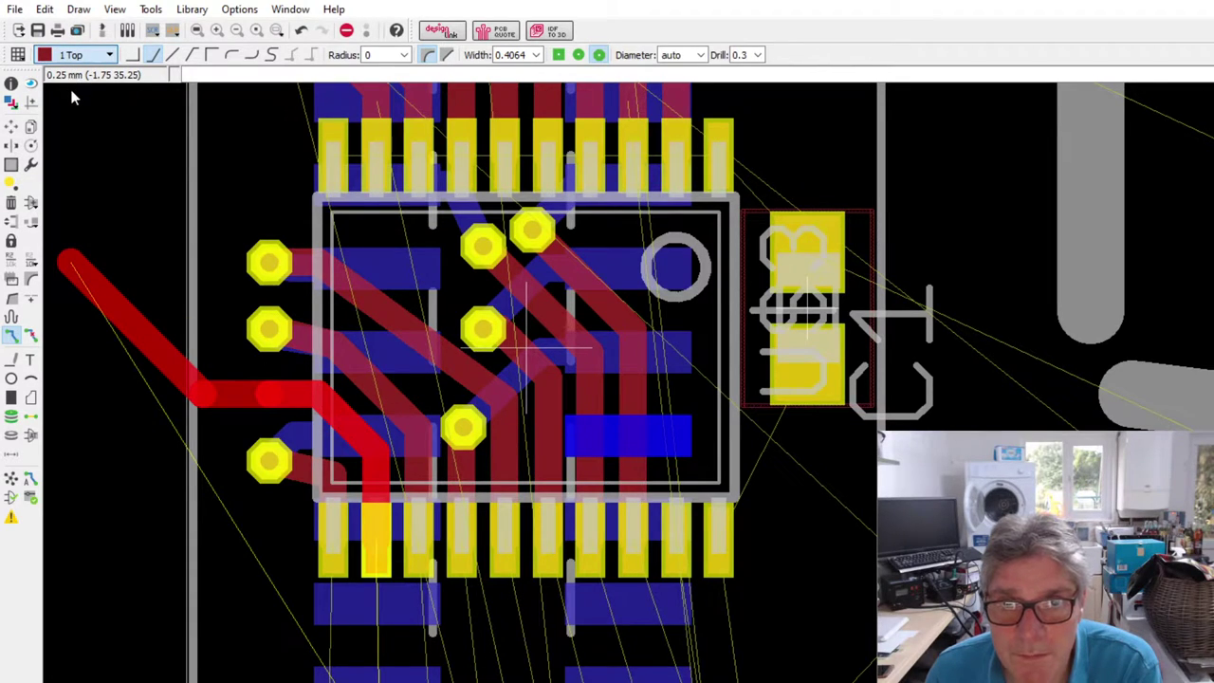
key("KP_Multiply")
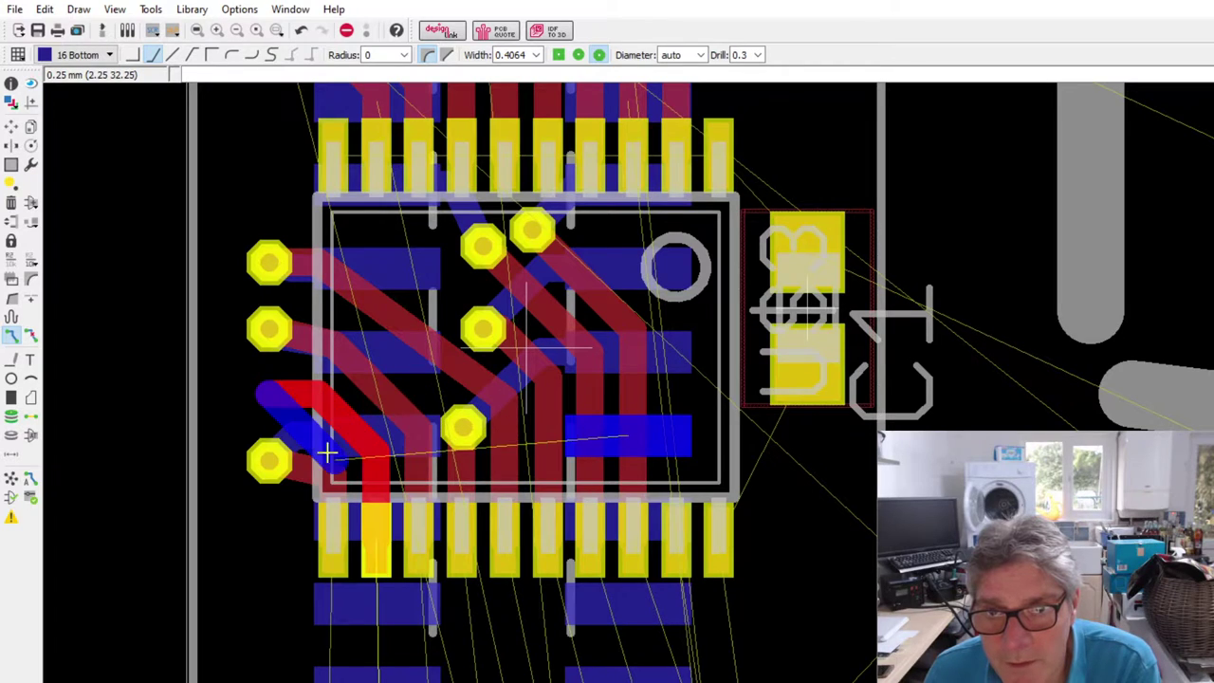
left_click(273, 403)
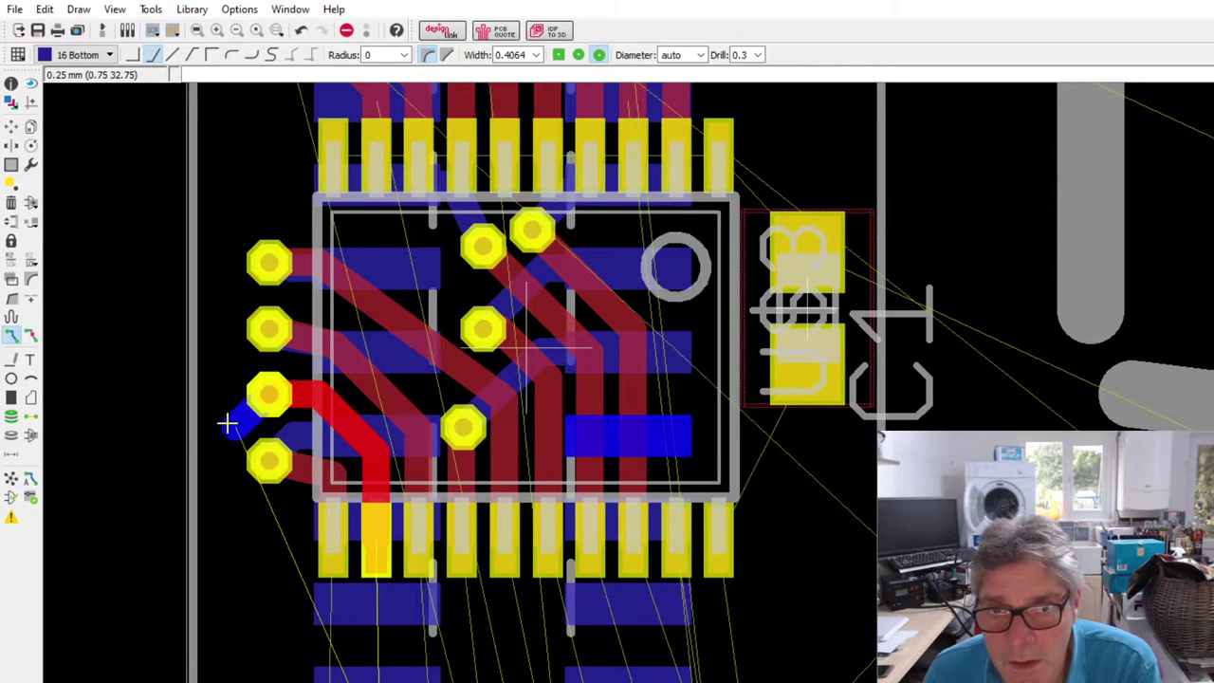
left_click(229, 424)
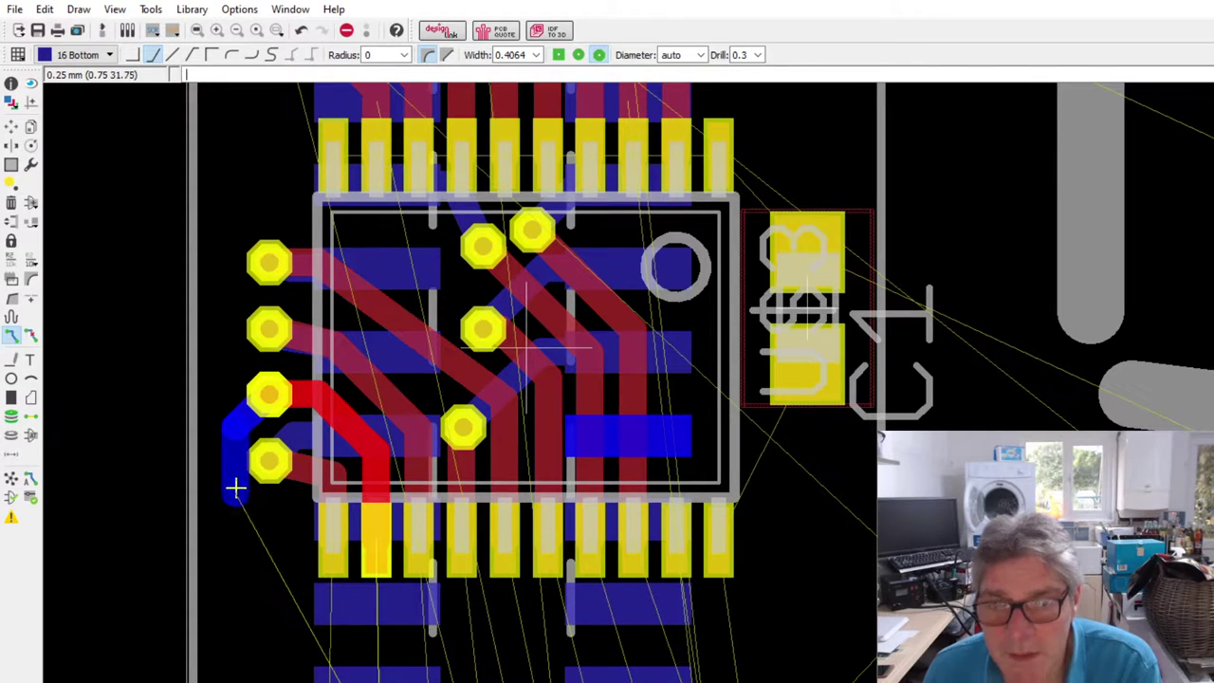
left_click(254, 465)
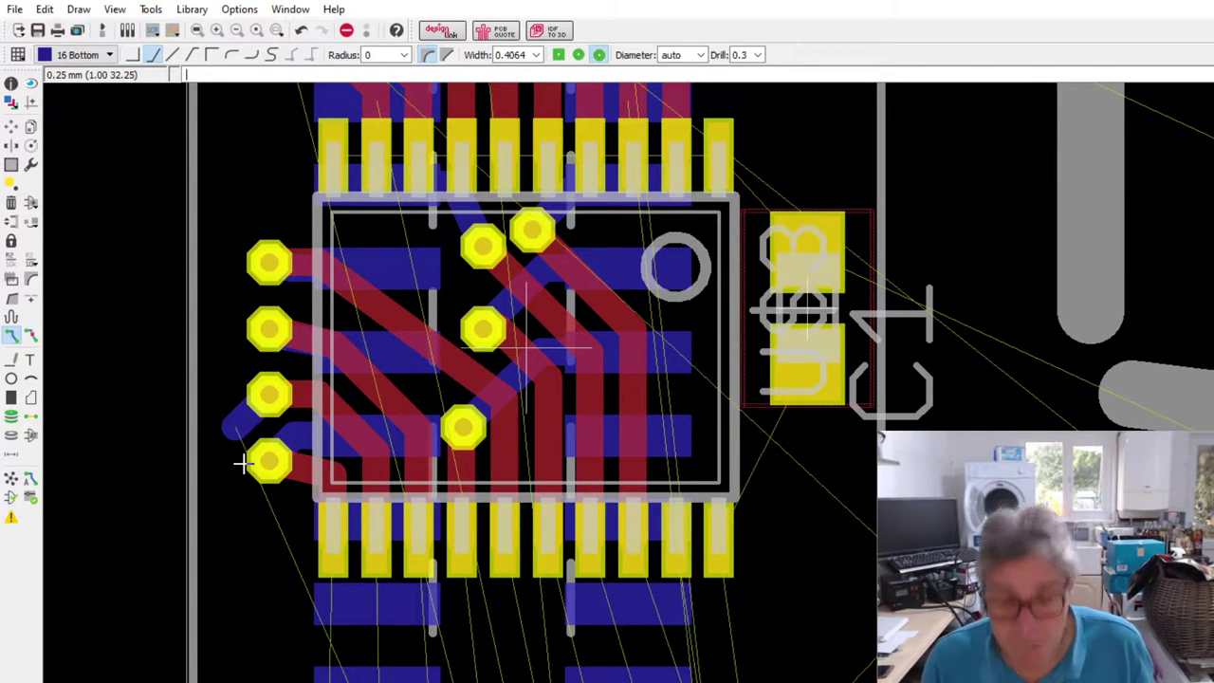
key("ctrl+z")
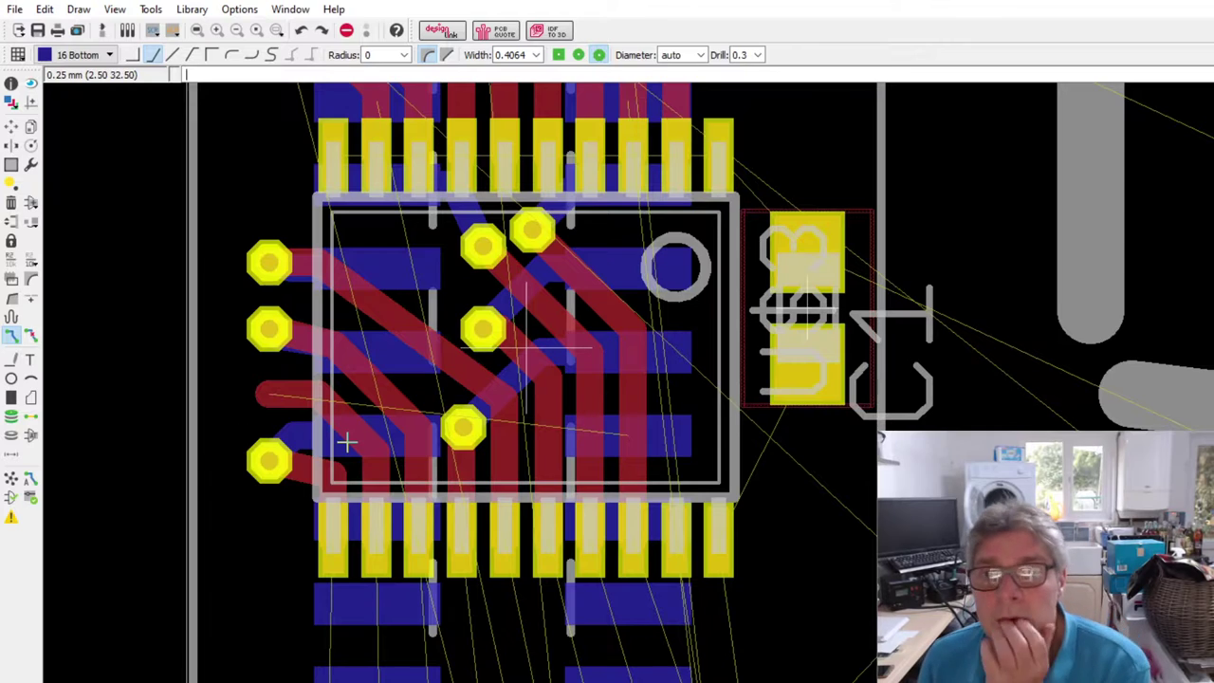
scroll(347, 438, "up", 2)
scroll(459, 564, "down", 3)
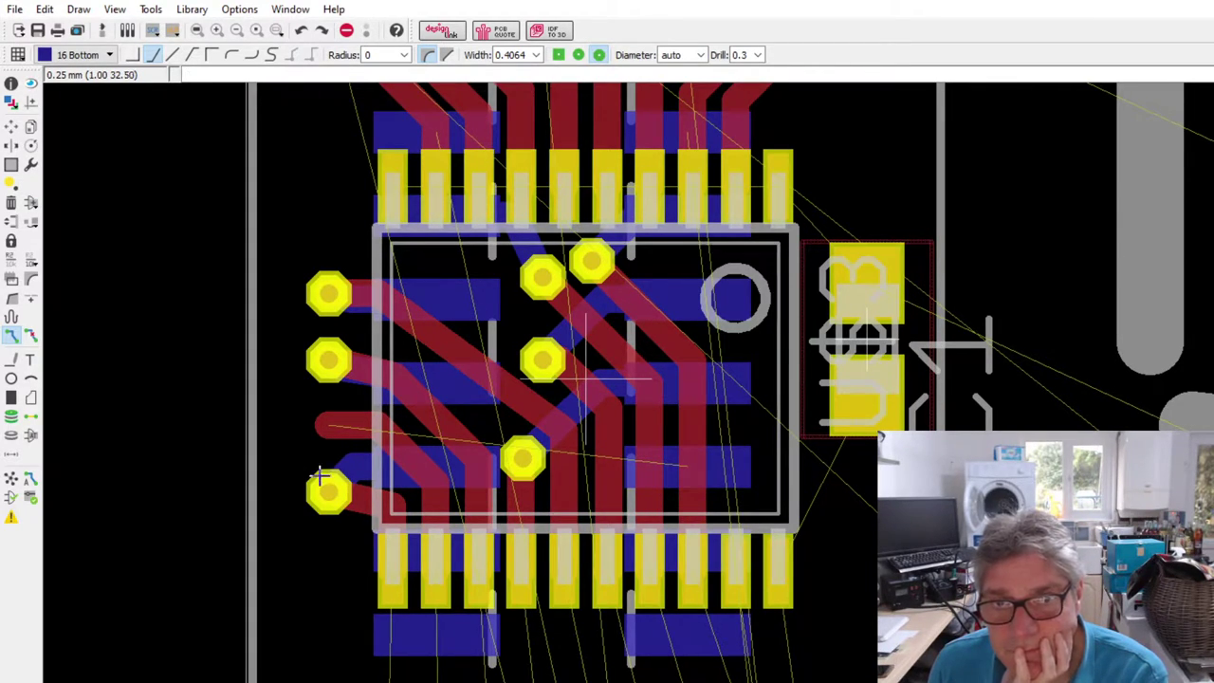
- Nudge the lower-left via up and start a bottom-layer trace from the IC pad with a bend
left_click(12, 126)
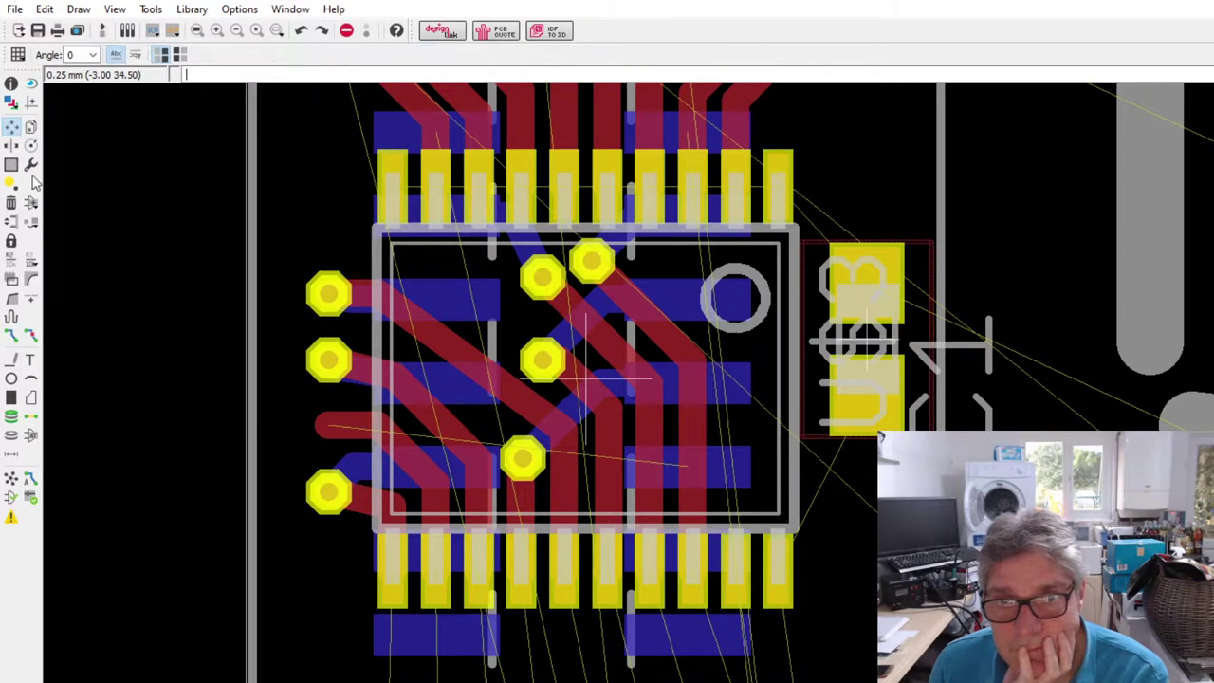
mouse_move(313, 482)
left_mouse_down()
mouse_move(323, 489)
mouse_move(334, 473)
mouse_move(307, 474)
left_mouse_up()
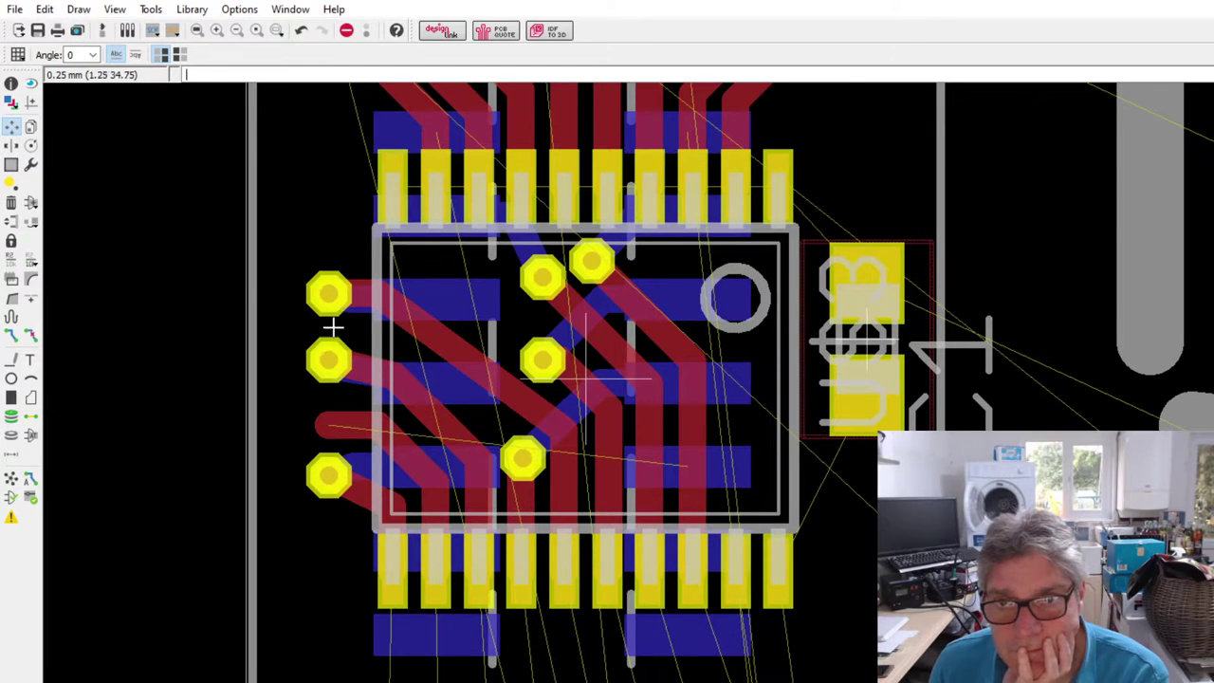
left_click(11, 334)
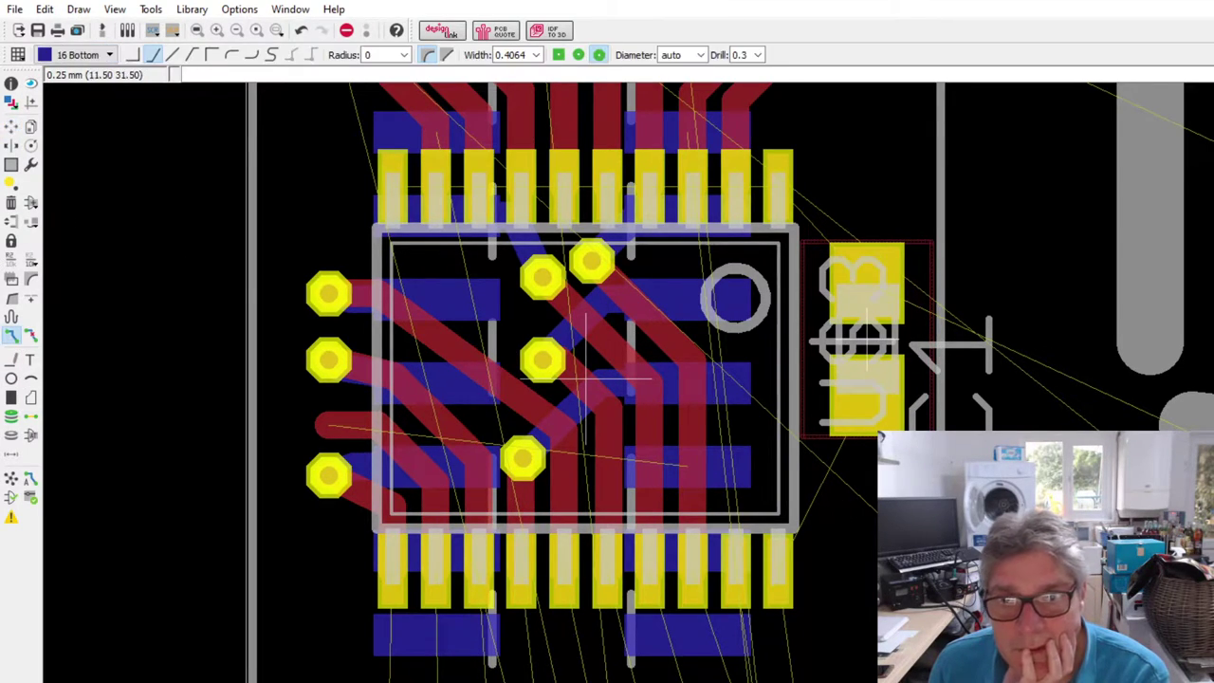
left_click(672, 462)
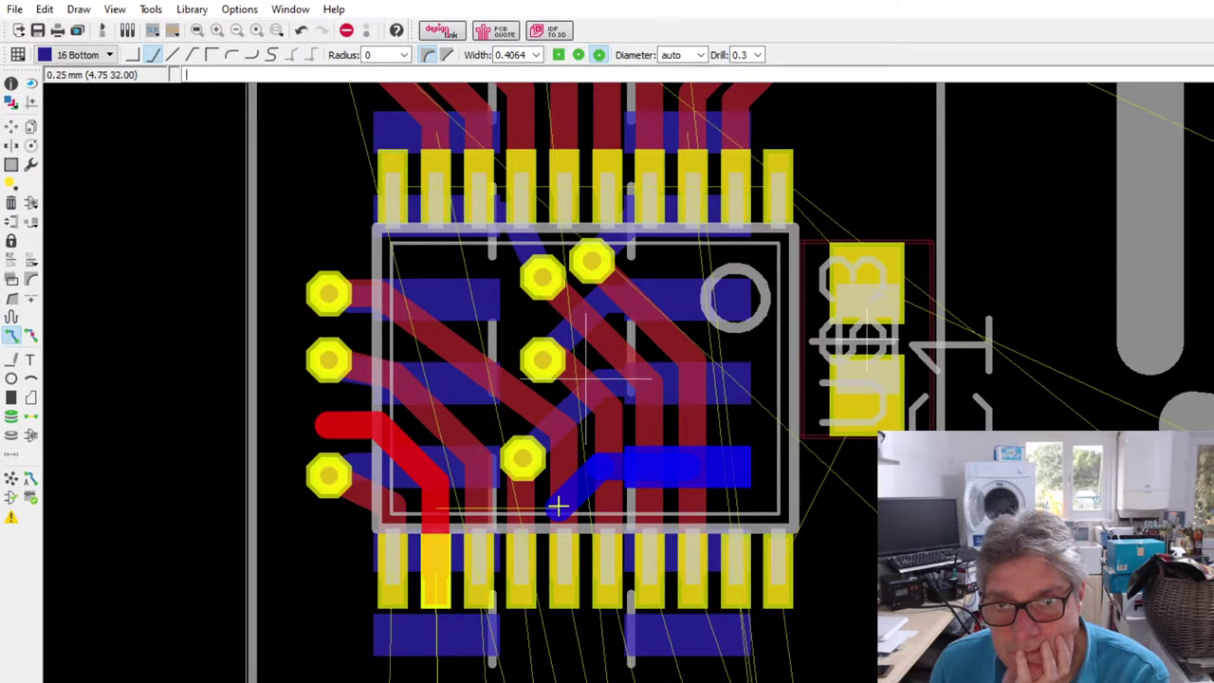
left_click(557, 505)
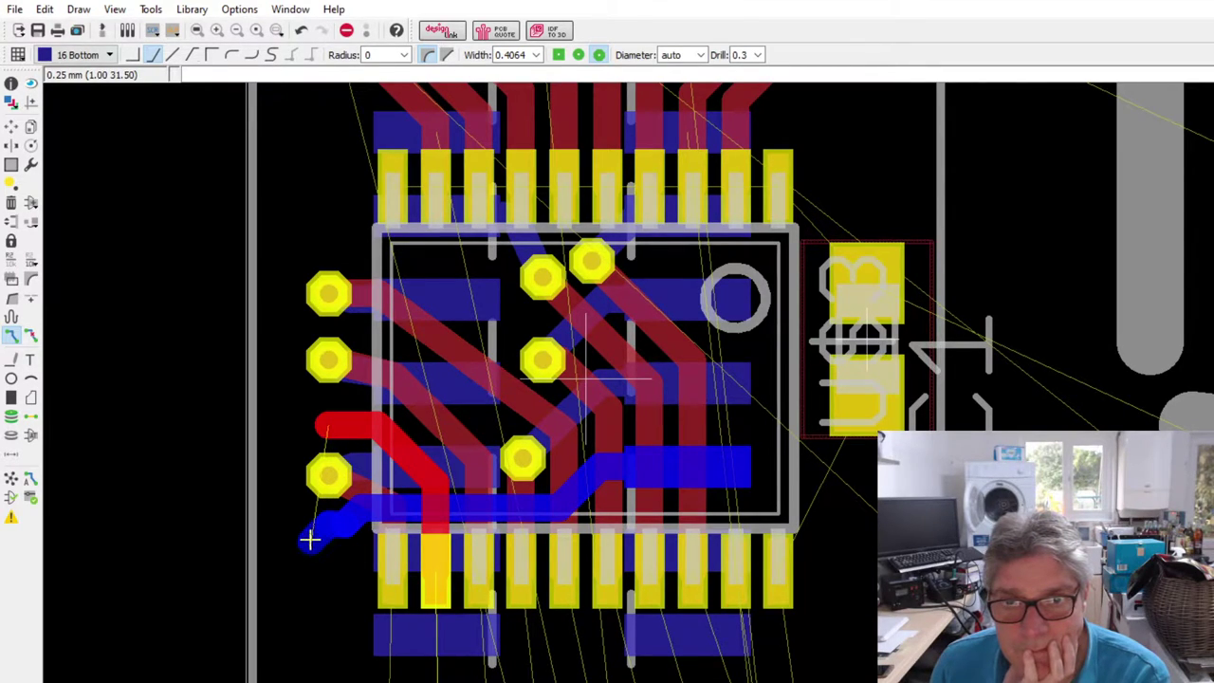
- Route the bottom-layer trace around the lower-left via and join the red trace end with a via
left_click(282, 493)
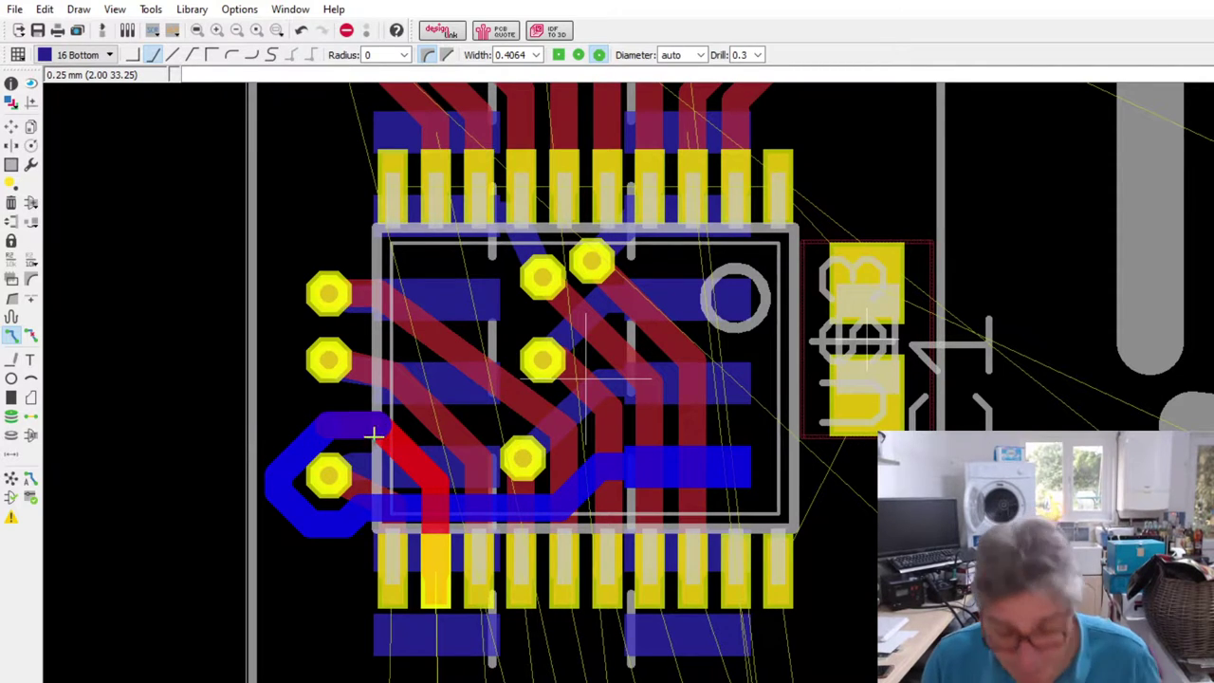
key("Escape")
key("ctrl+z")
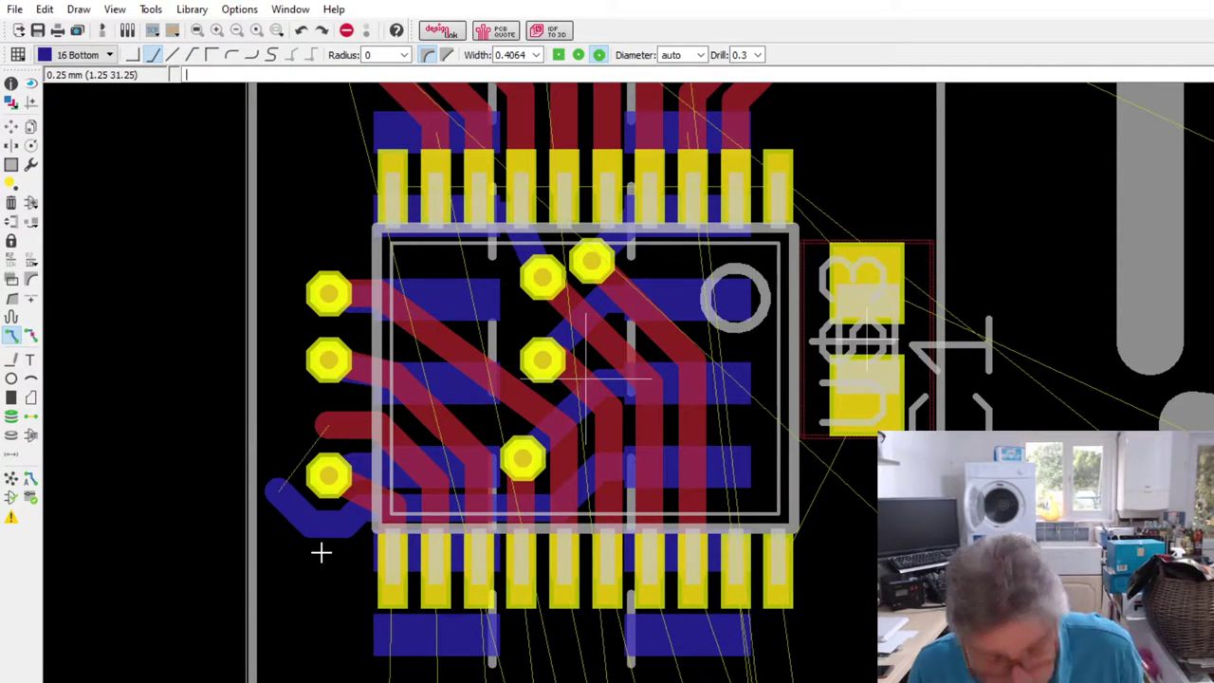
left_click(272, 482)
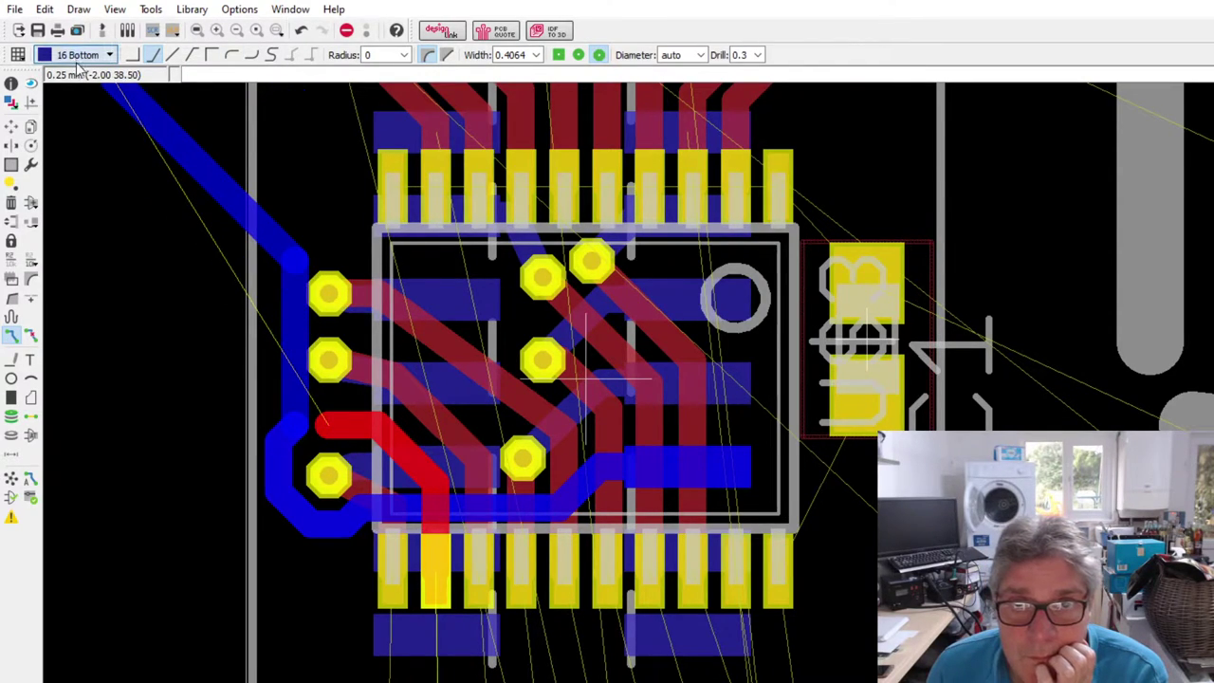
left_click(296, 425)
scroll(479, 574, "down", 2)
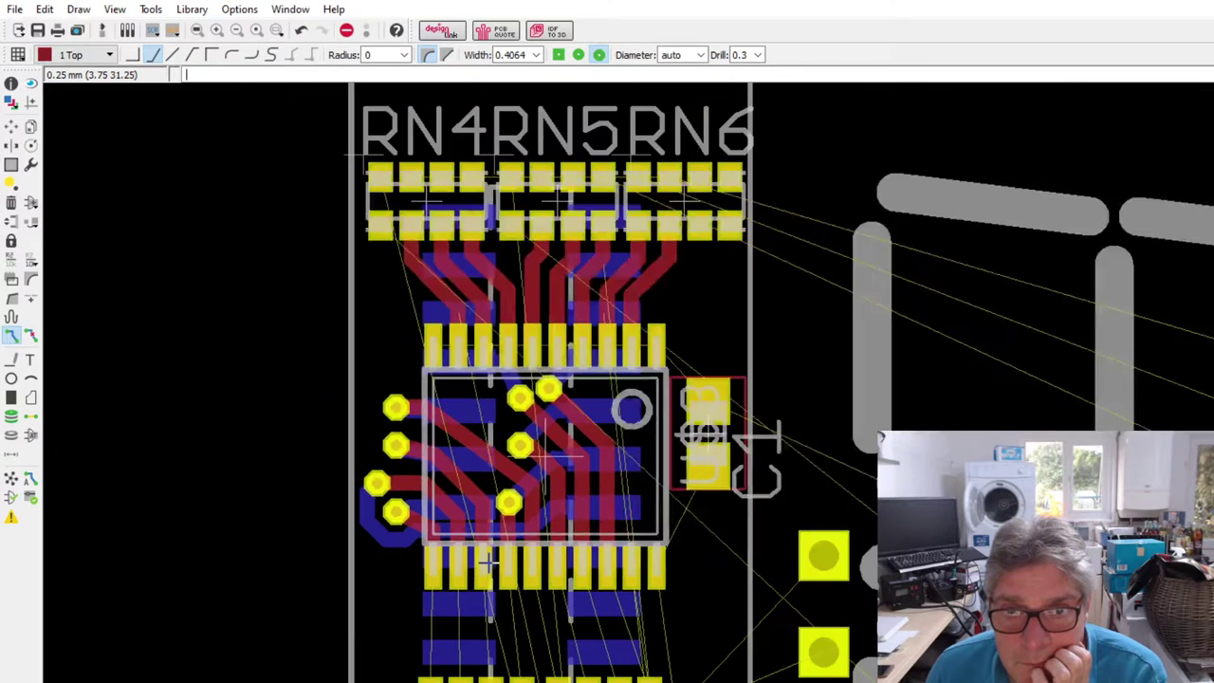
scroll(479, 573, "up", 3)
scroll(320, 457, "up", 2)
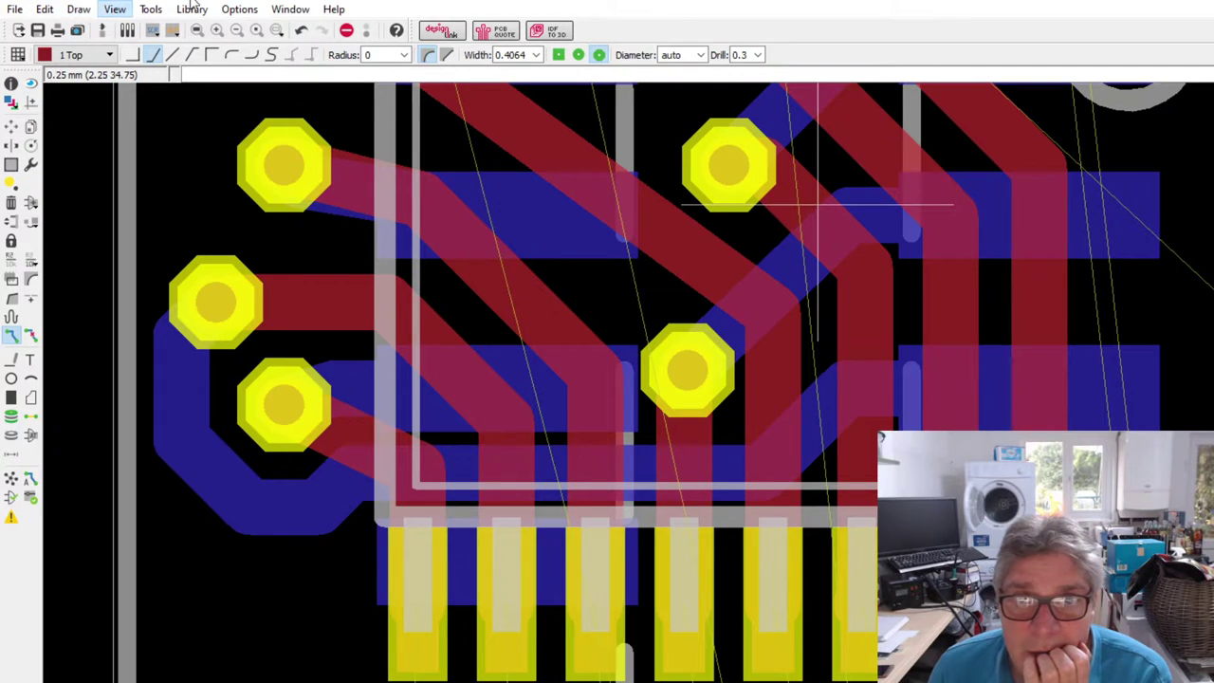
key("Escape")
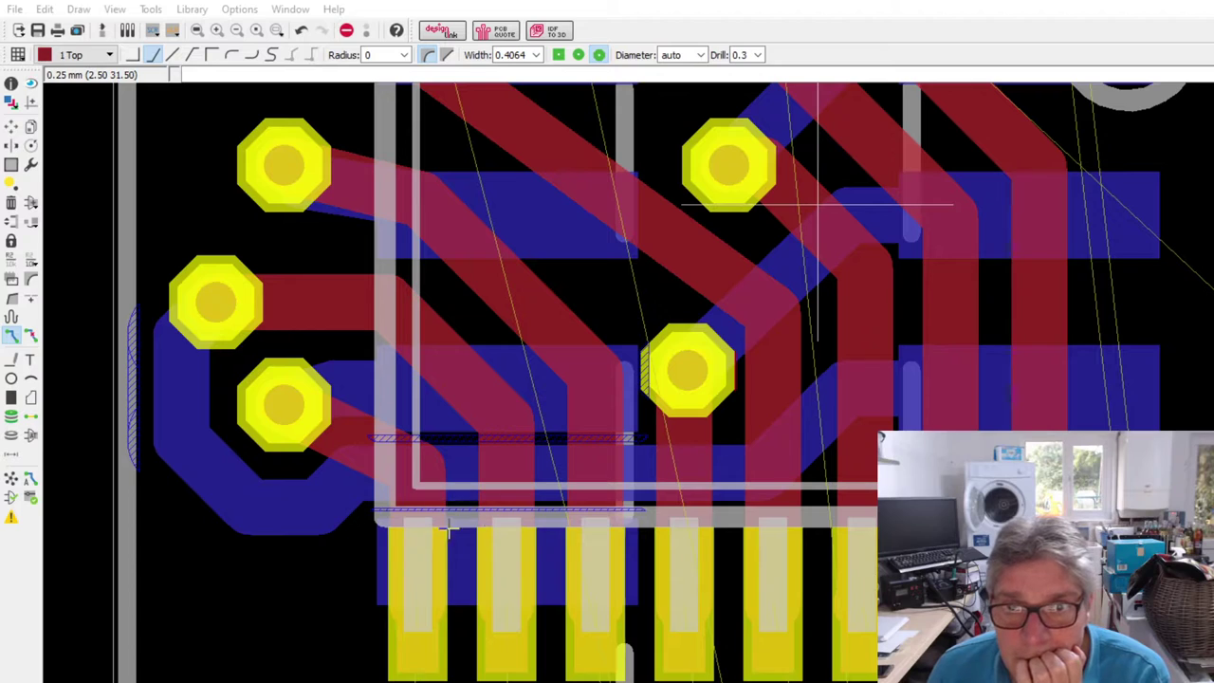
scroll(521, 461, "up", 1)
scroll(517, 462, "down", 1)
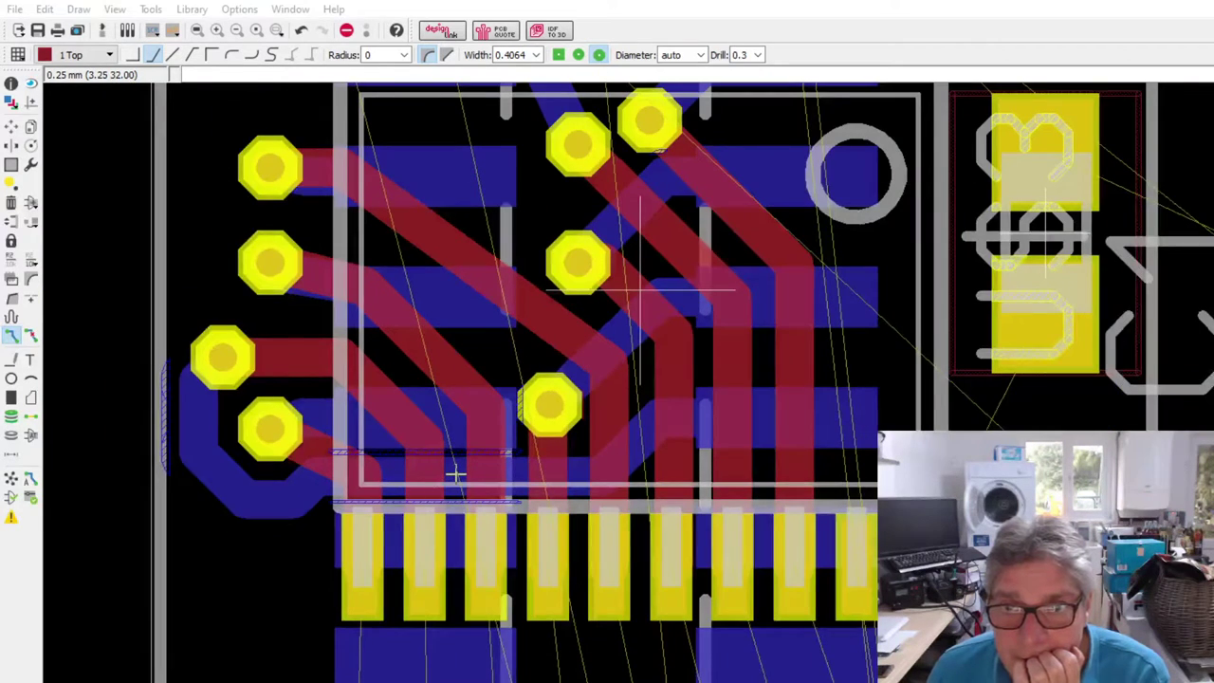
scroll(412, 501, "up", 1)
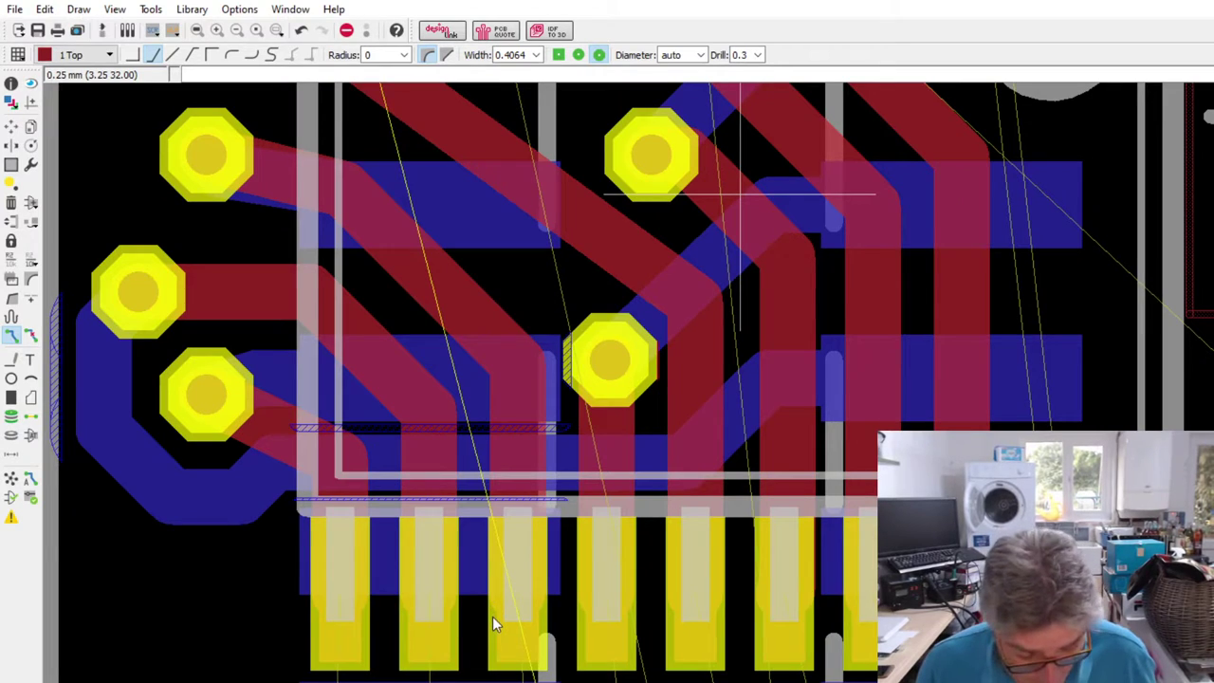
left_click(568, 465)
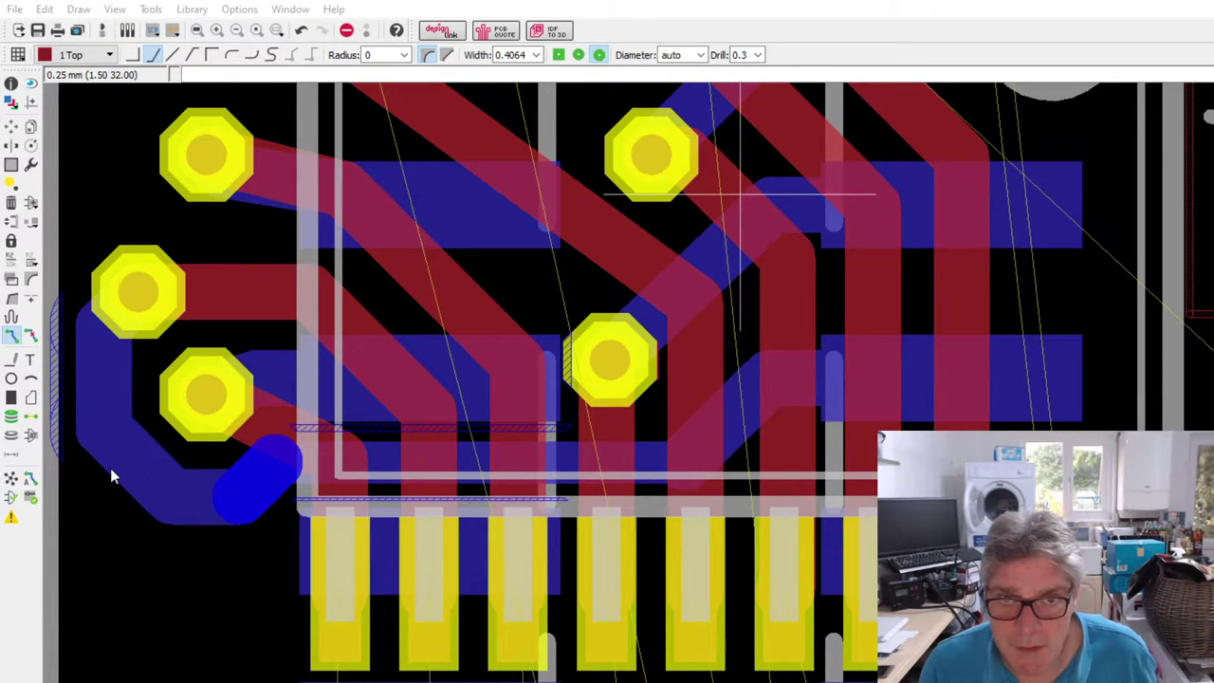
key("Escape")
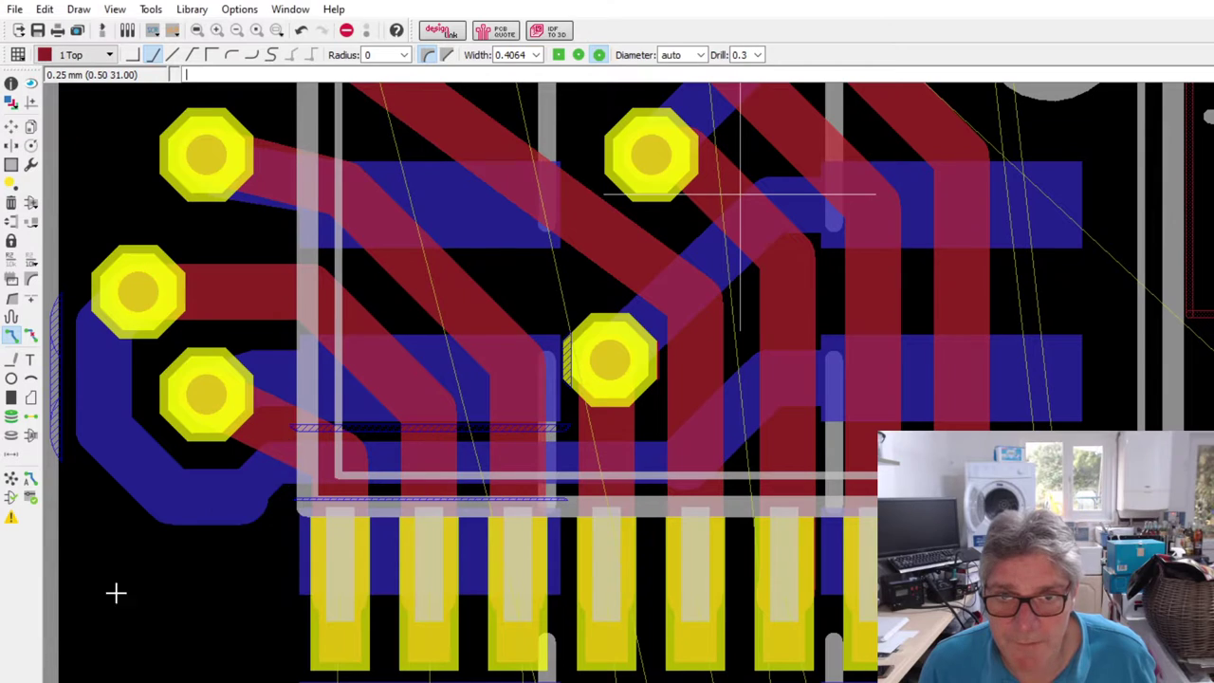
left_click(208, 483)
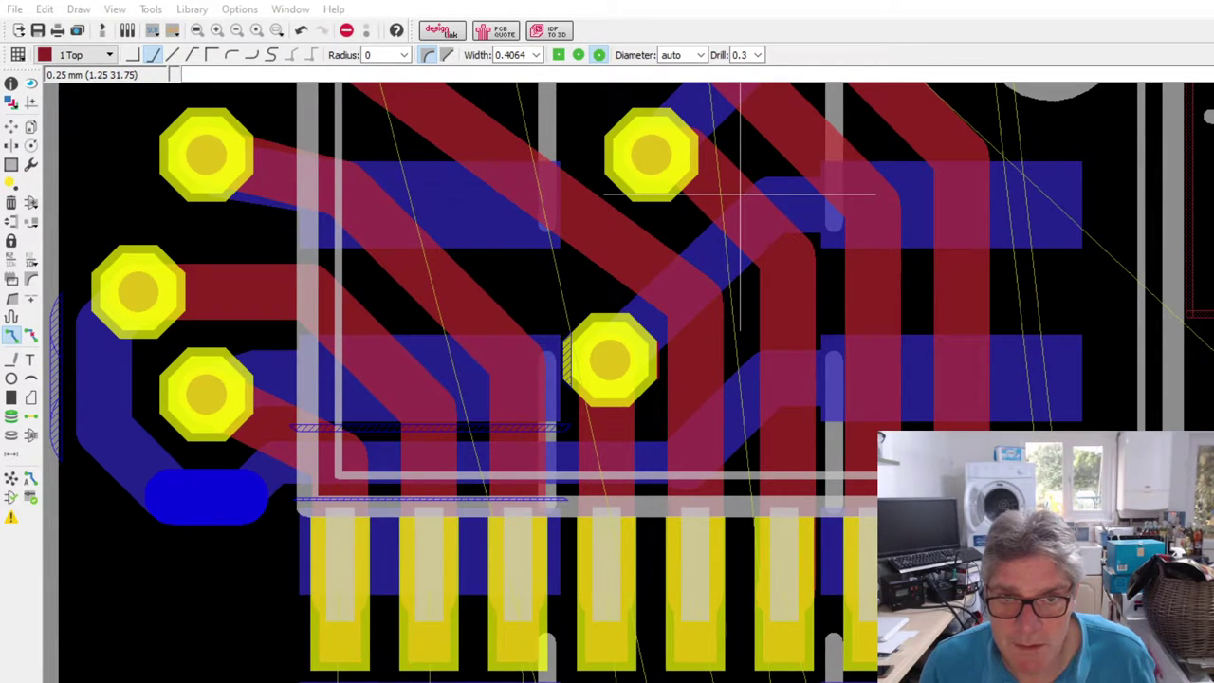
left_click(138, 474)
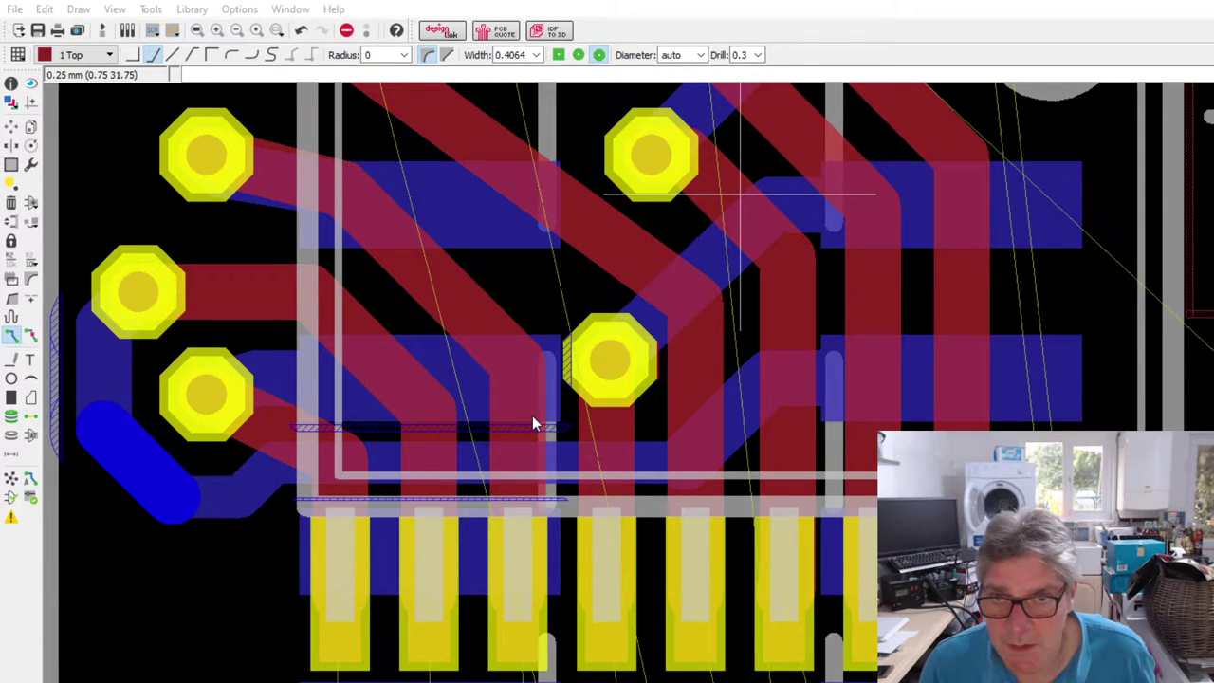
left_click(301, 580)
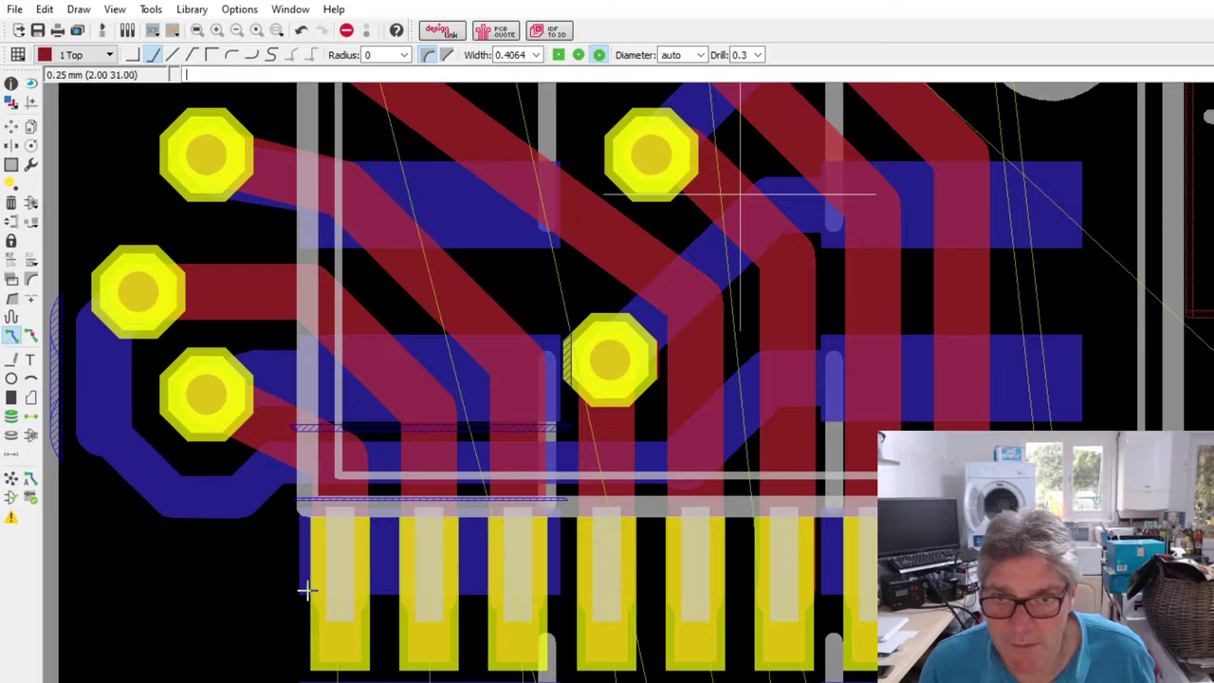
left_click(140, 398)
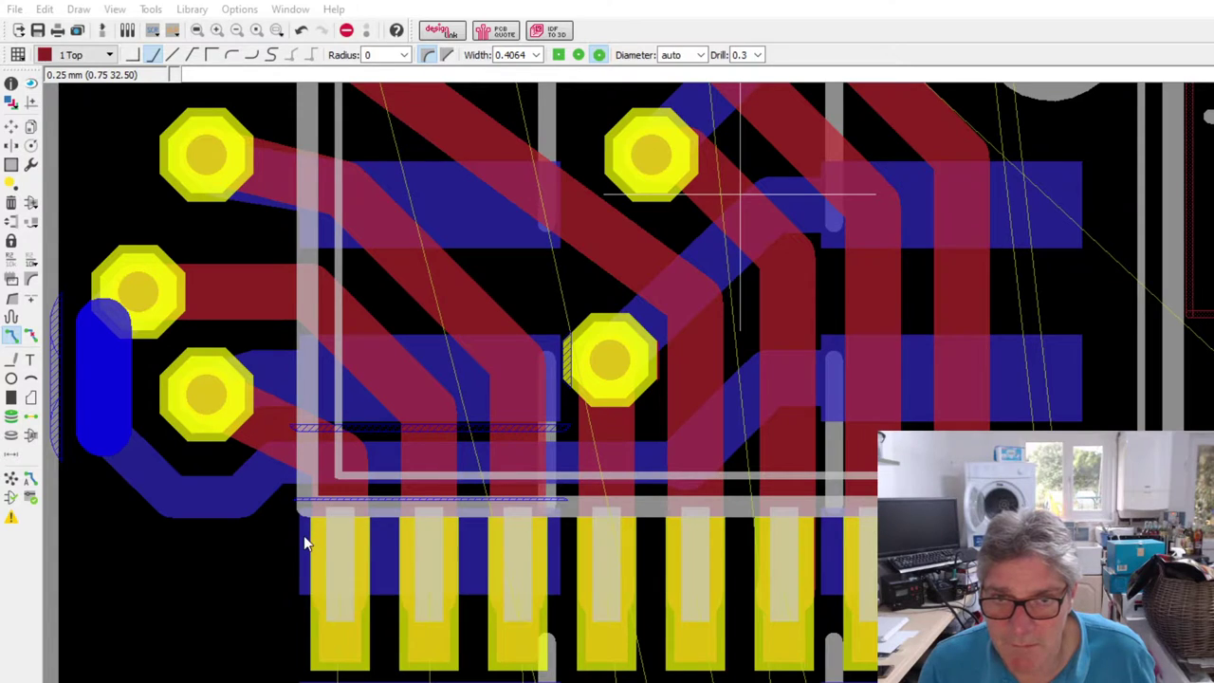
key("Escape")
left_click(103, 305)
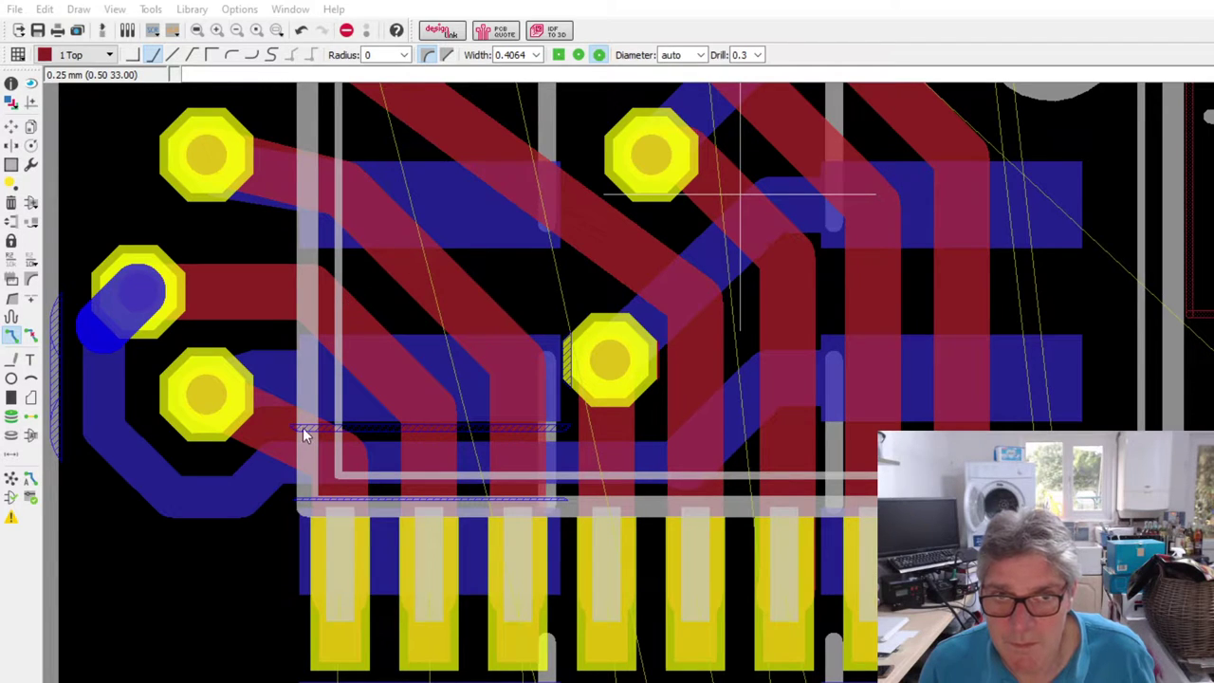
key("ctrl+z")
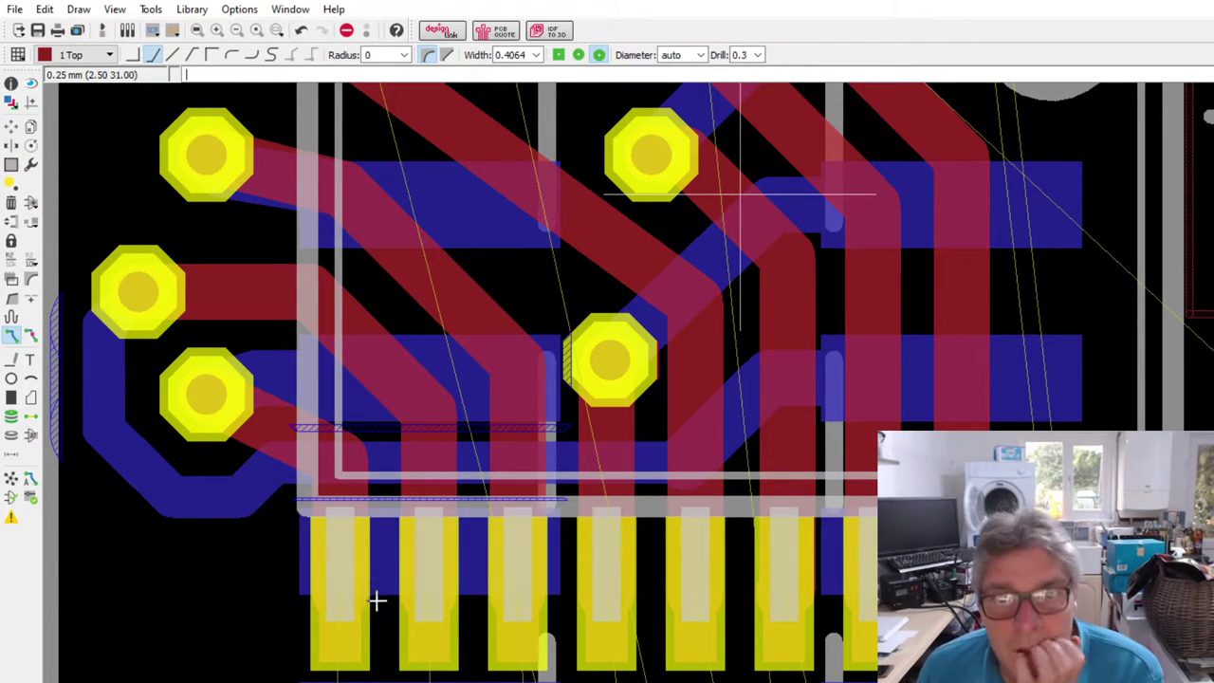
scroll(321, 427, "down", 3)
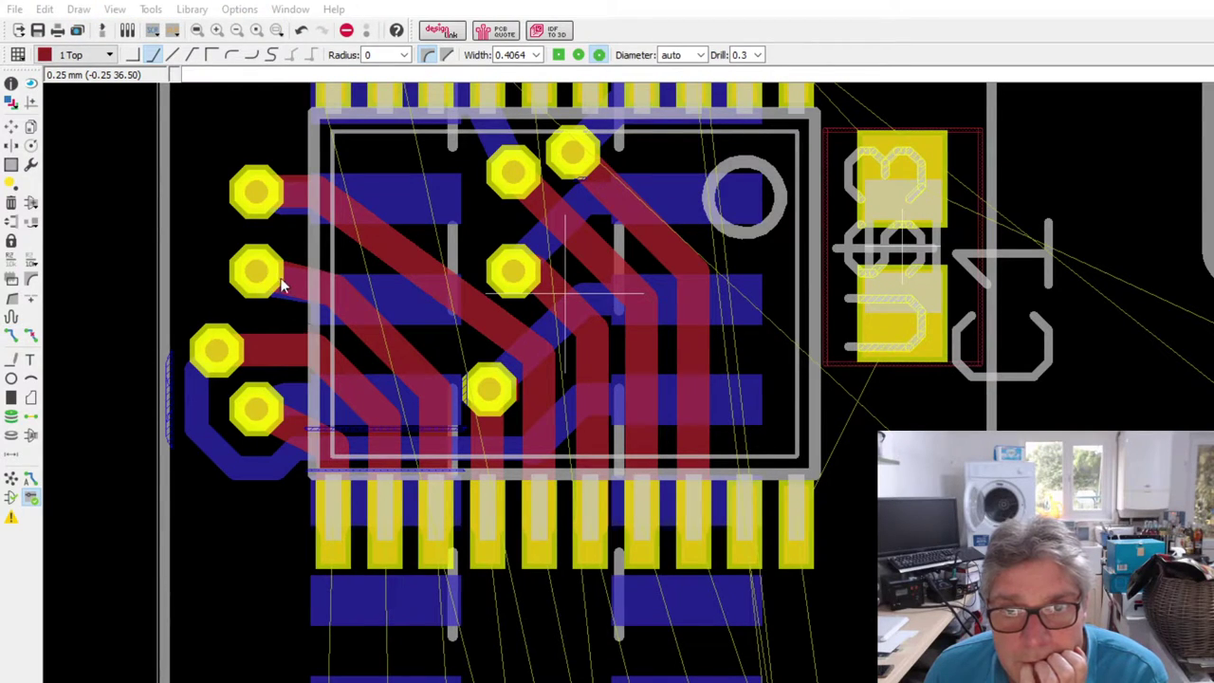
- Select the horizontal bottom-layer track across the chip, trial-delete it, restore it and shift it down
scroll(371, 434, "up", 4)
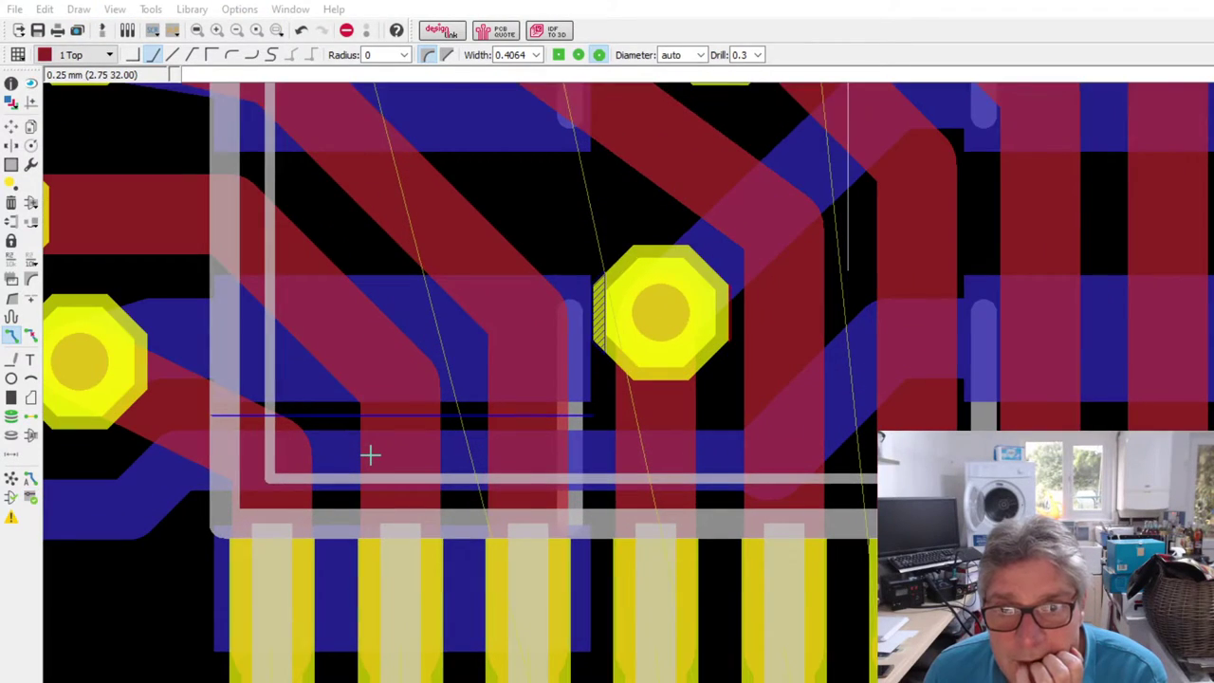
left_click(460, 456)
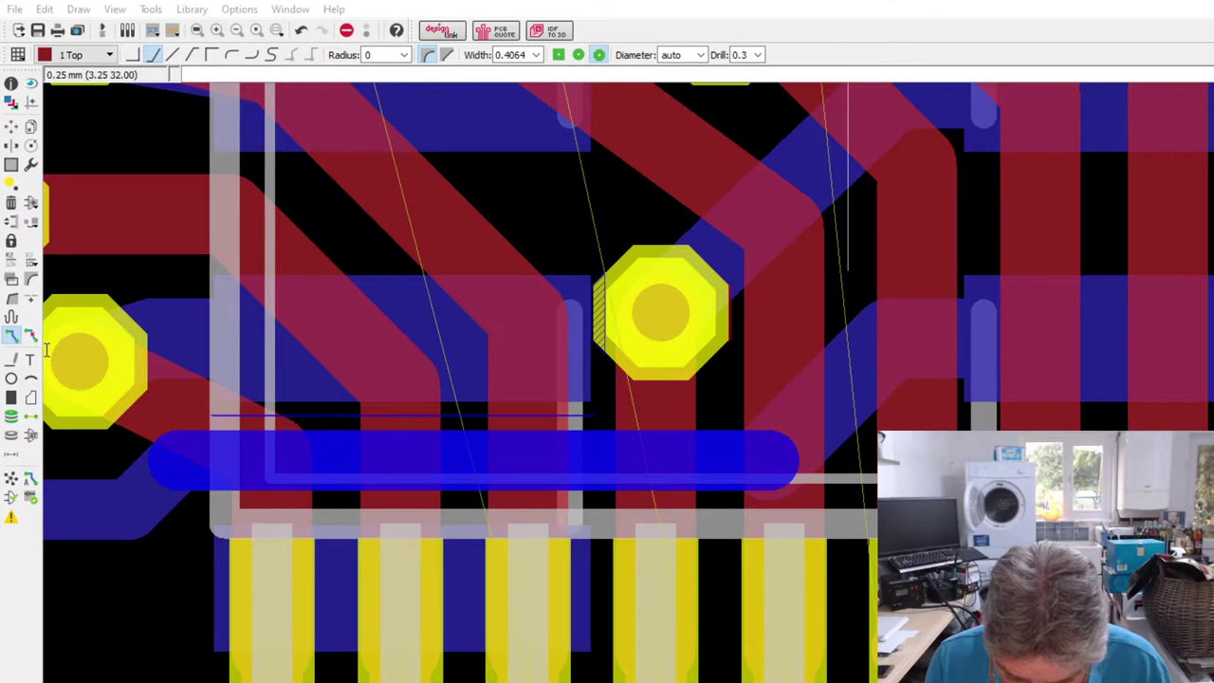
key("Delete")
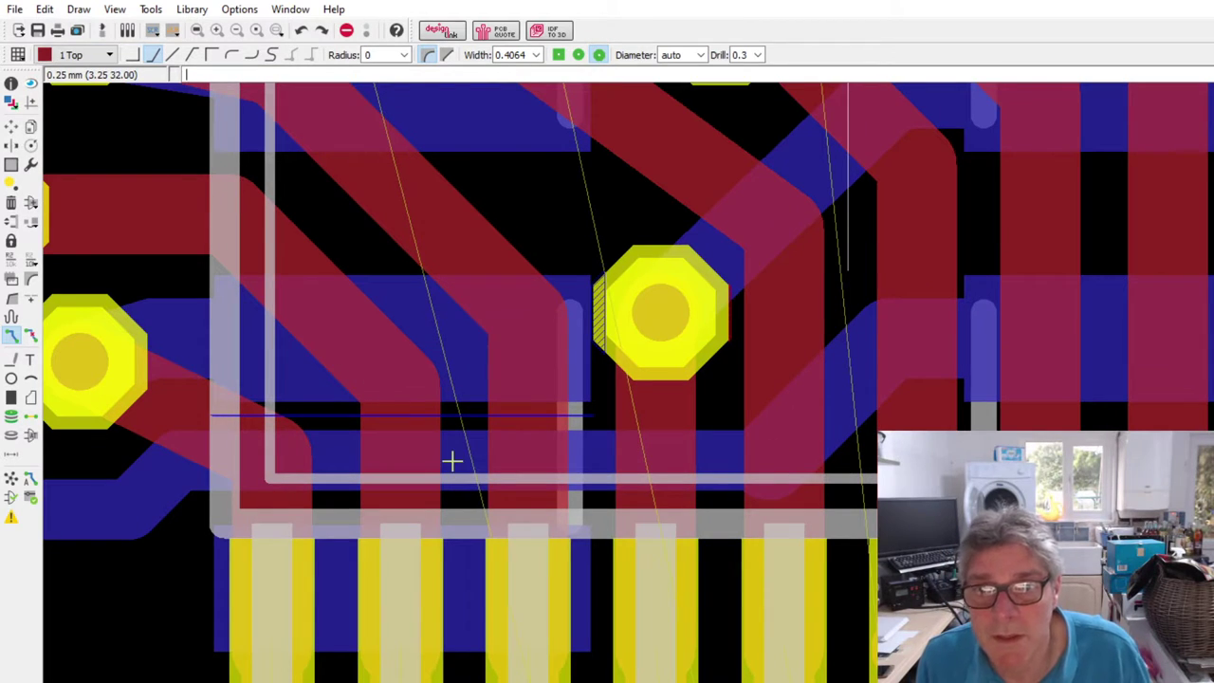
key("ctrl+z")
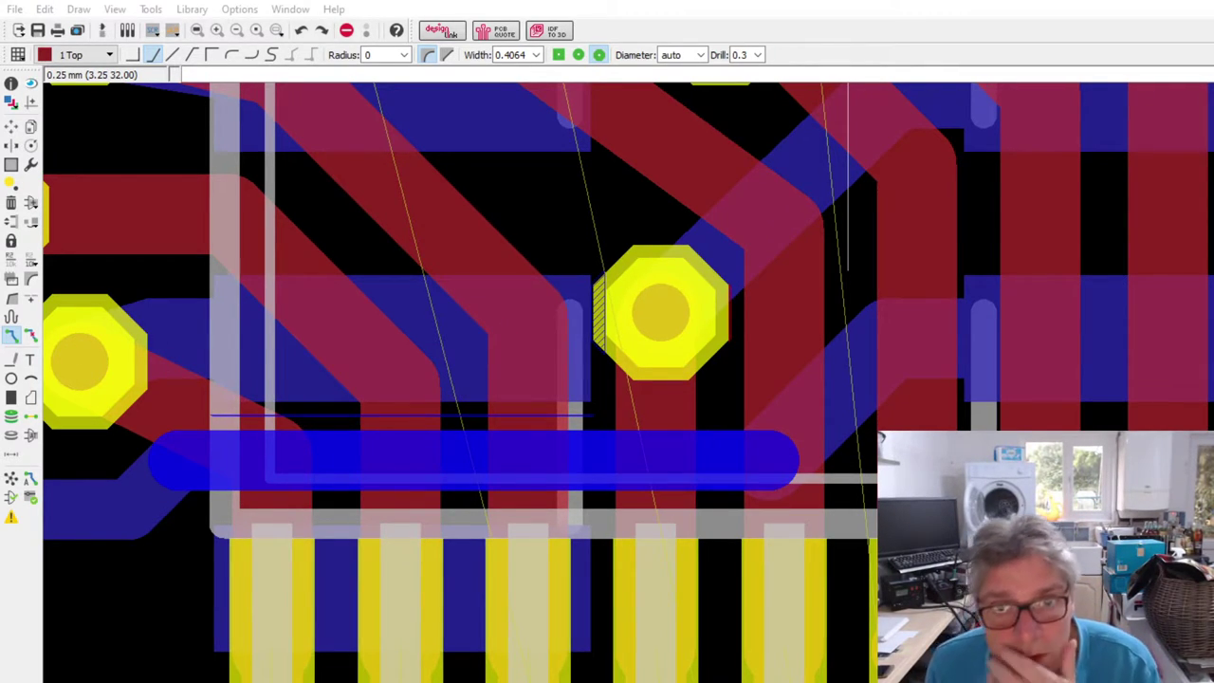
key("ctrl+z")
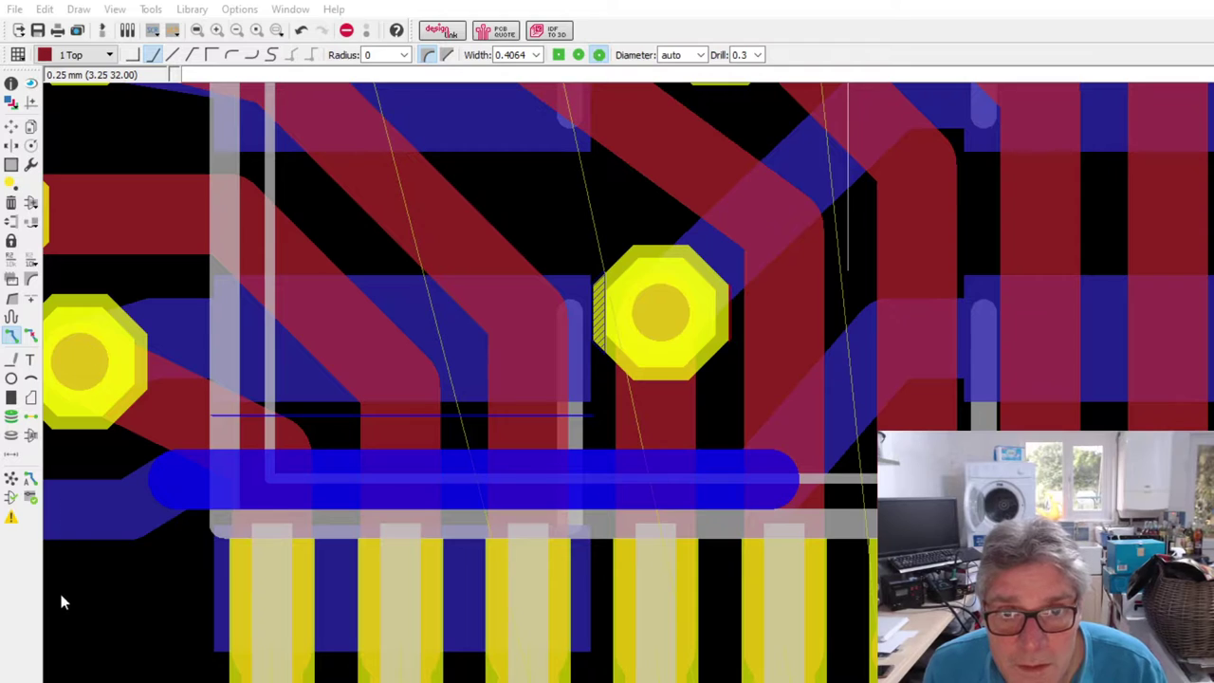
key("ctrl+z")
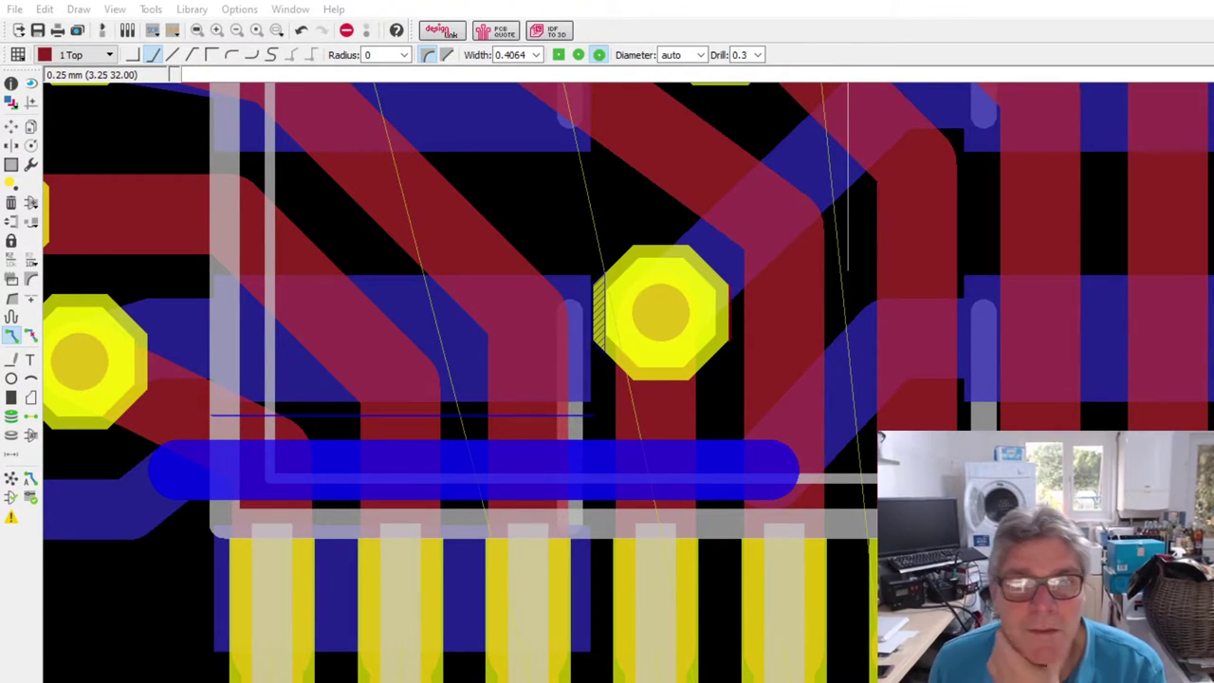
key("Escape")
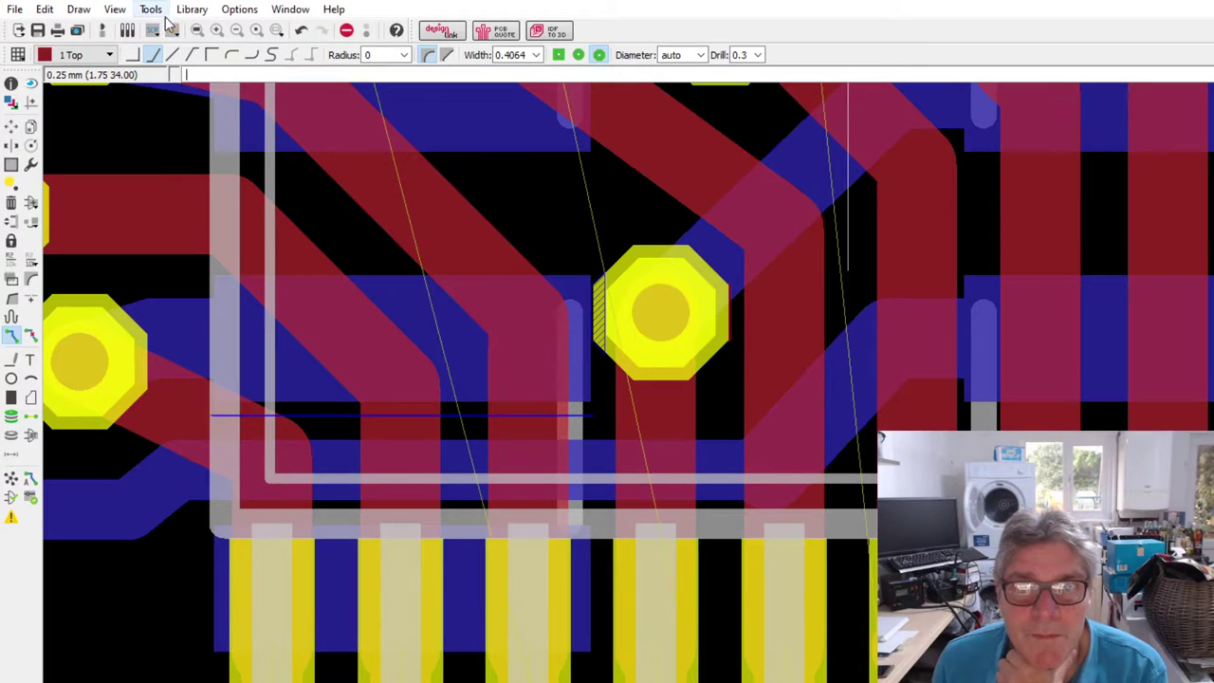
key("ctrl+z")
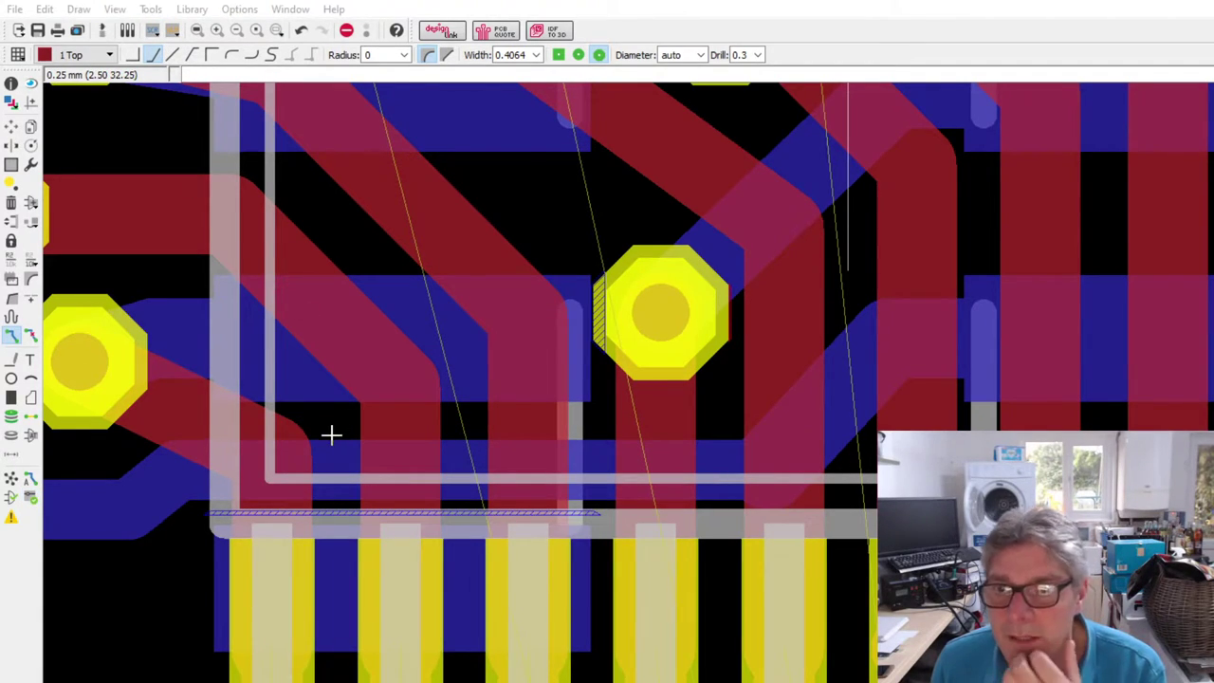
- Delete and restore the track above the pin row, then reselect it near the pins
left_click(594, 466)
key("Delete")
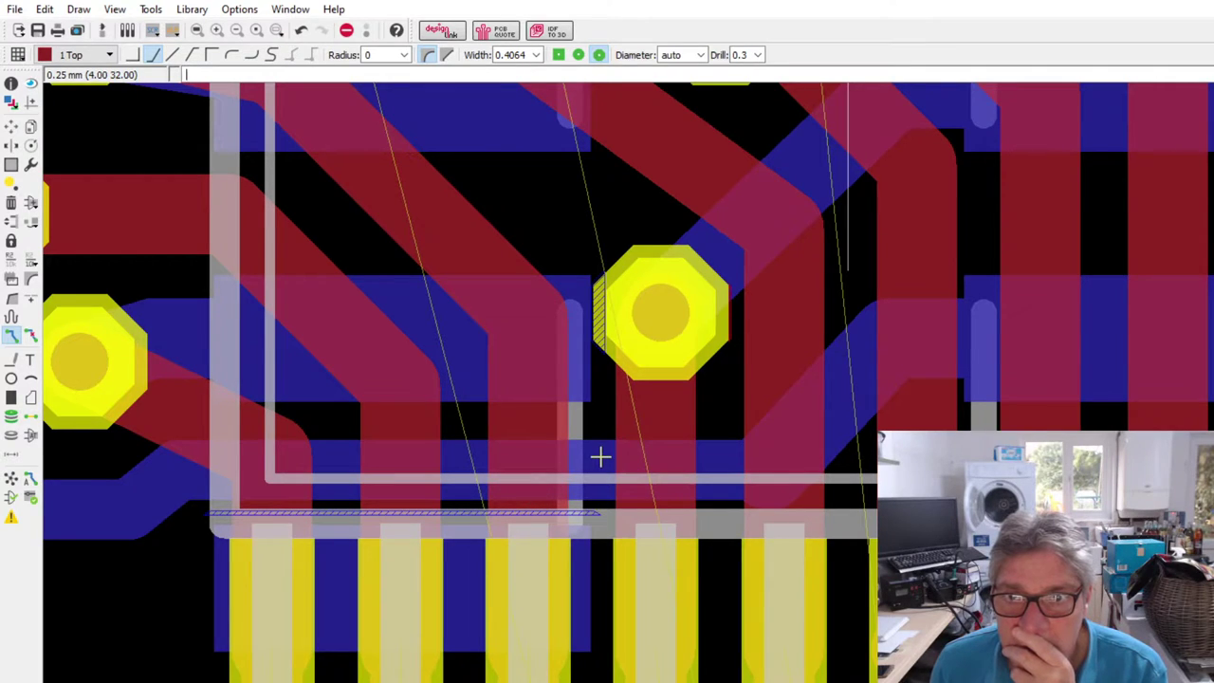
key("ctrl+z")
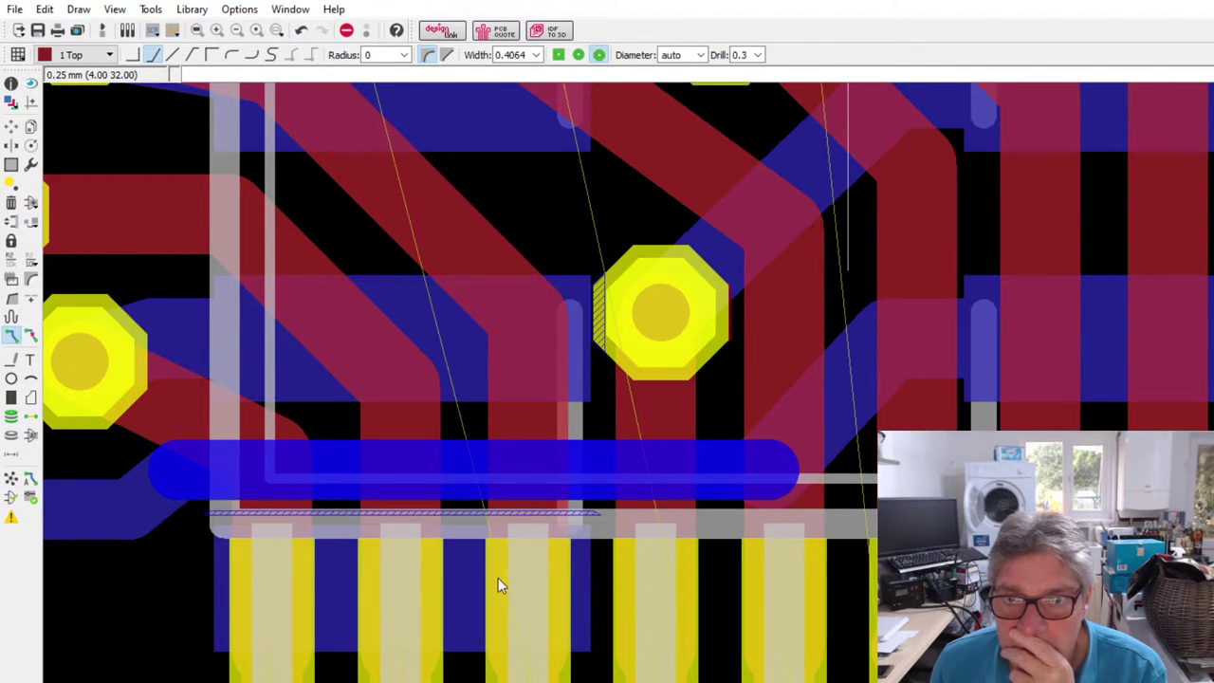
key("Delete")
left_click(180, 580)
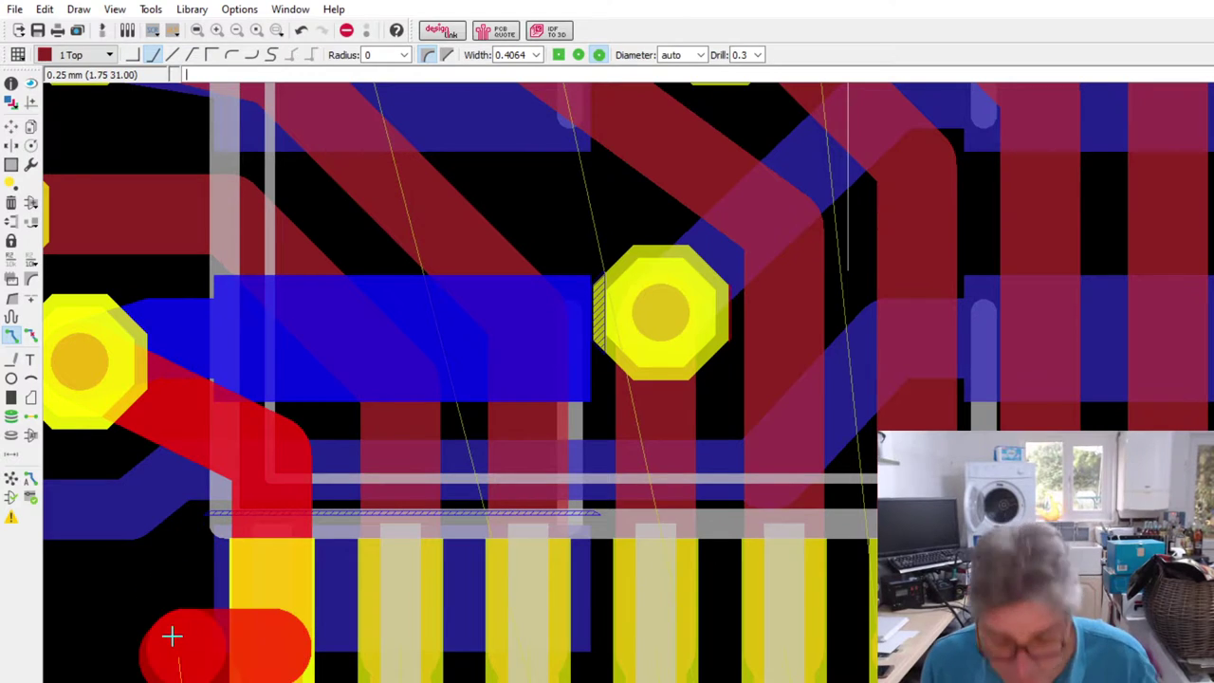
key("Escape")
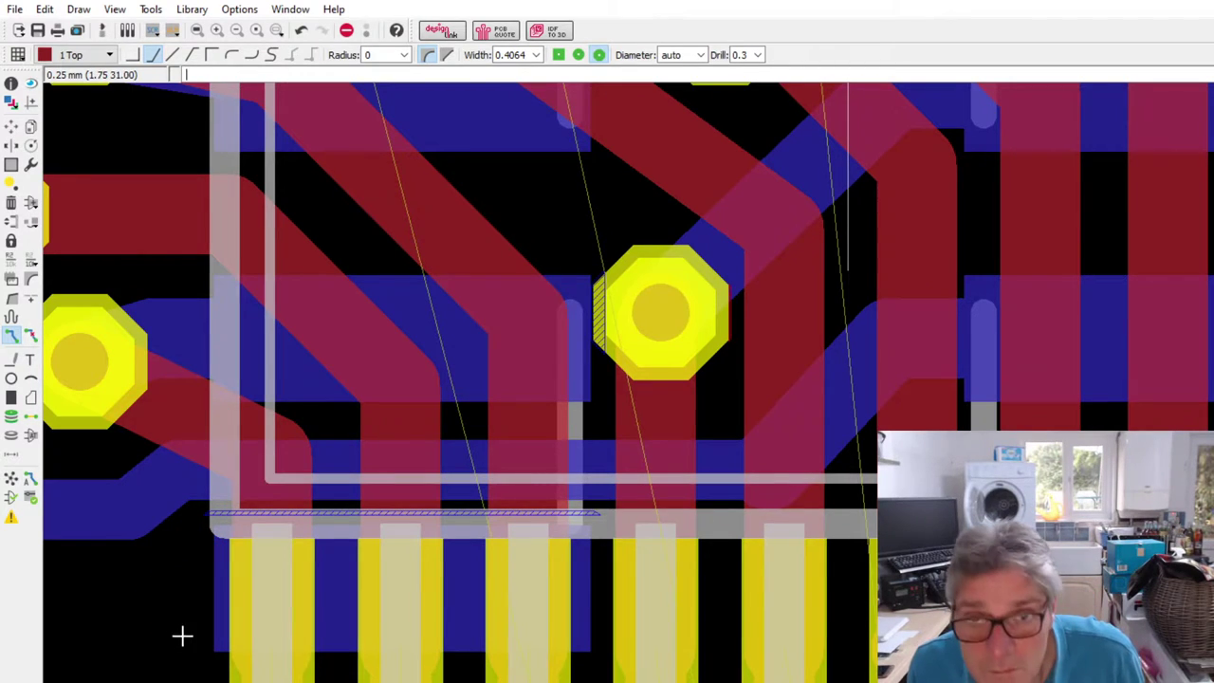
key("ctrl+z")
left_click(716, 459)
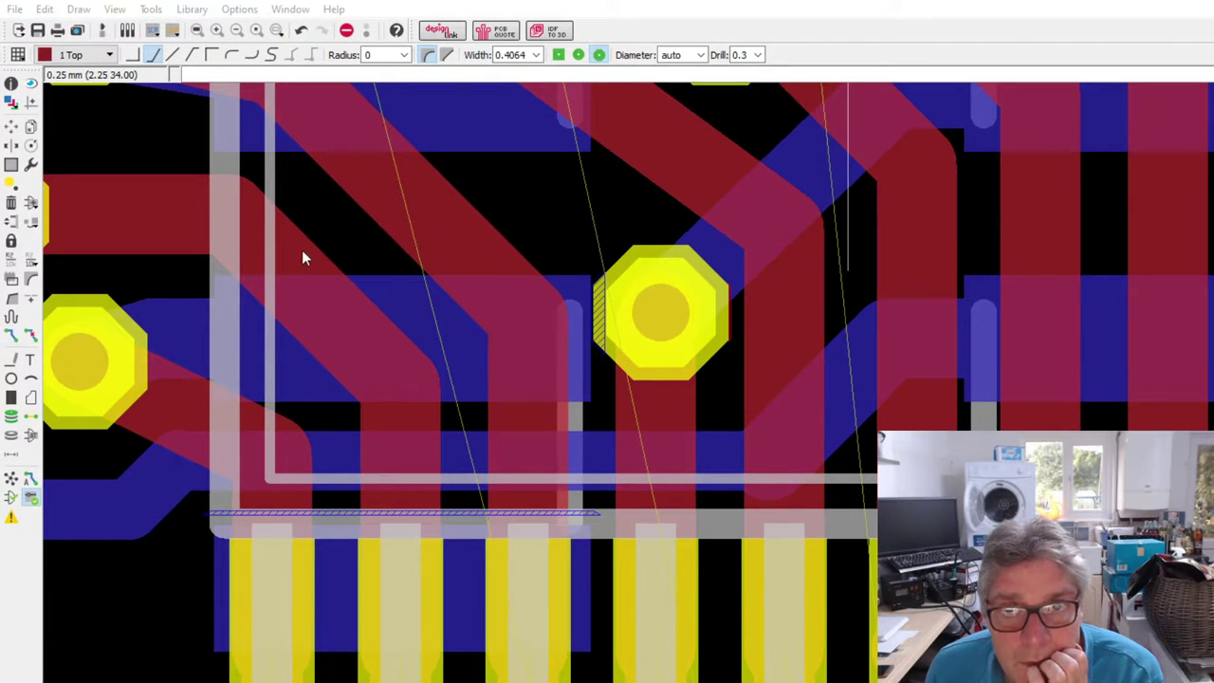
- Shift the lower-left through-hole pad to the right, leaving the middle pad where it was
key("Escape")
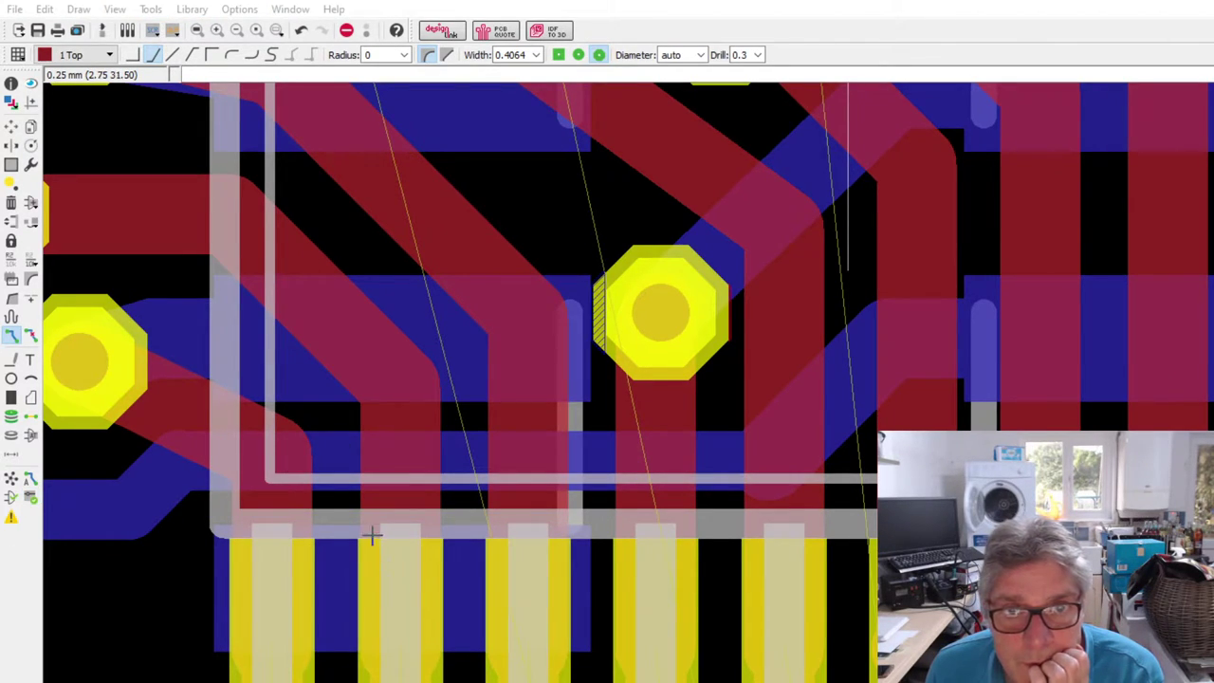
scroll(613, 499, "down", 3)
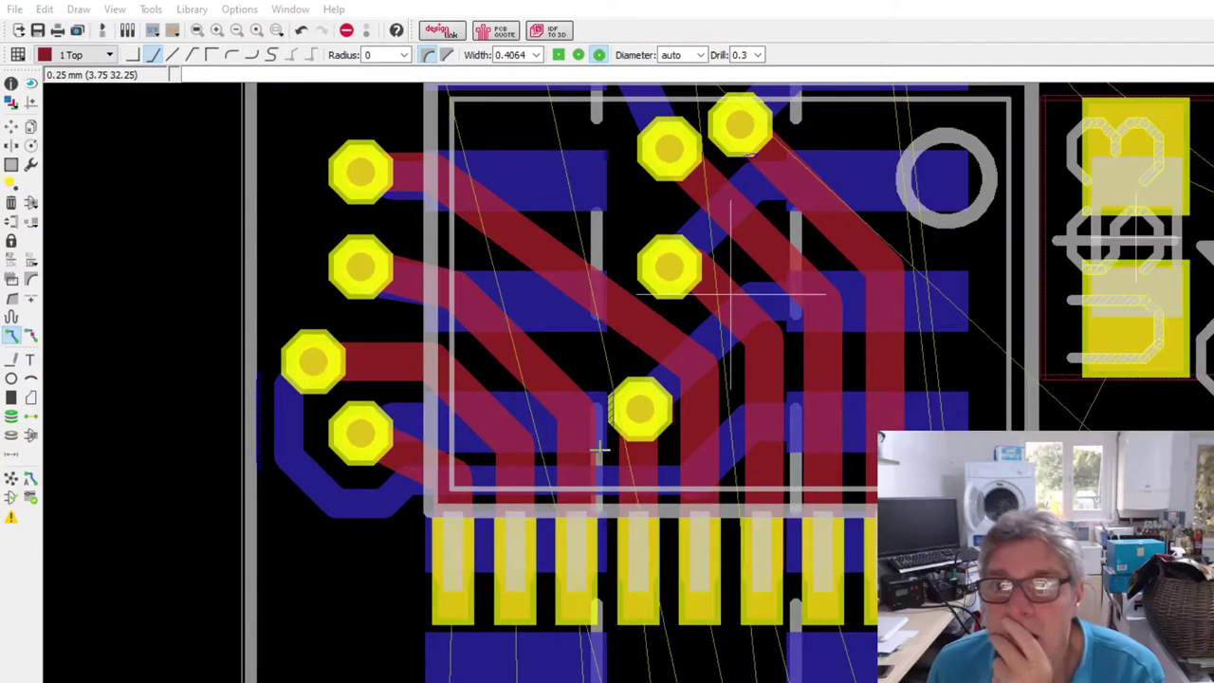
scroll(312, 586, "down", 1)
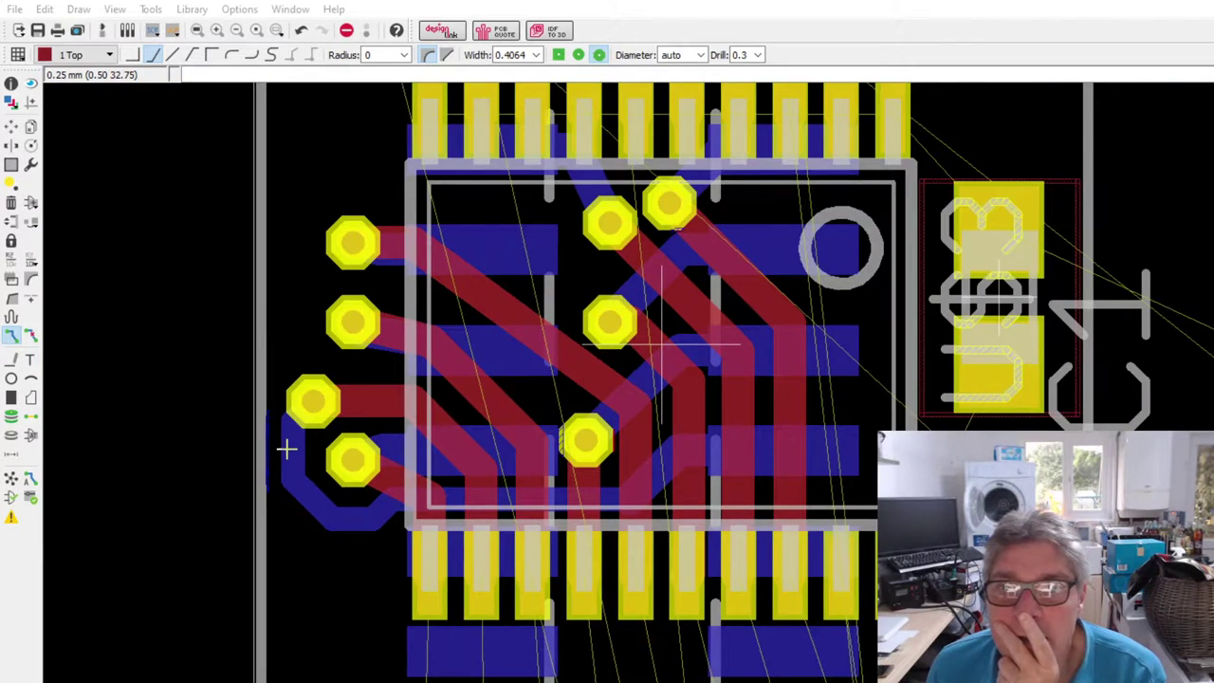
scroll(287, 449, "up", 3)
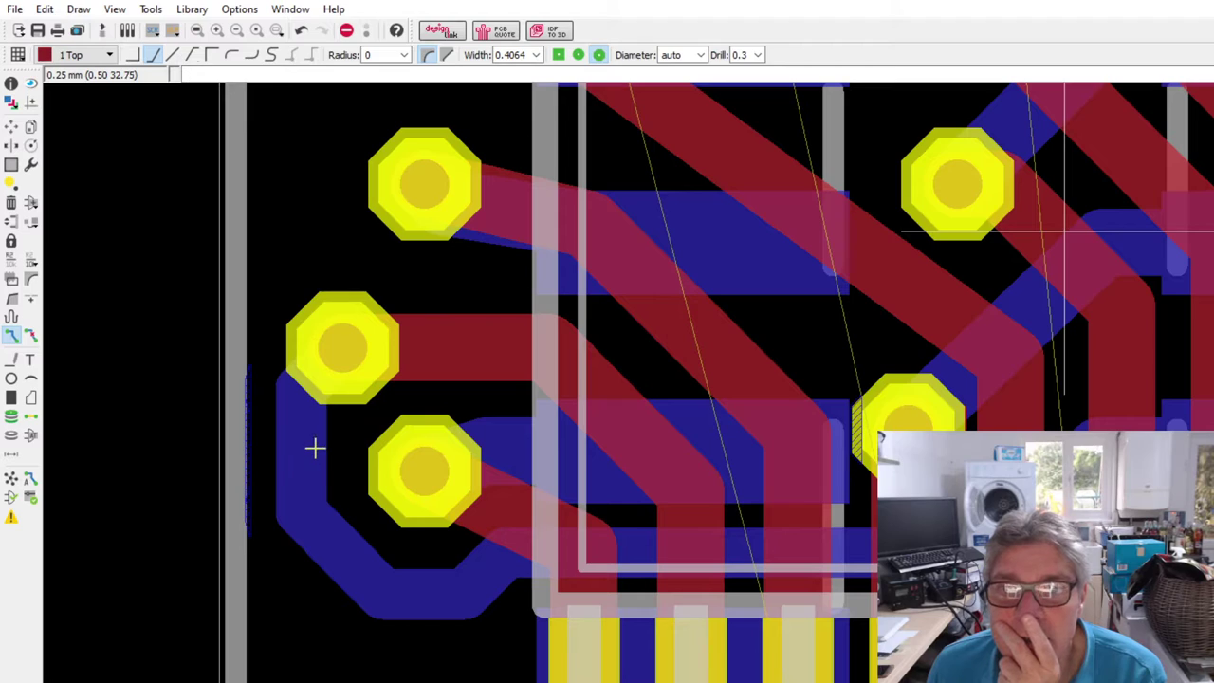
left_click(11, 126)
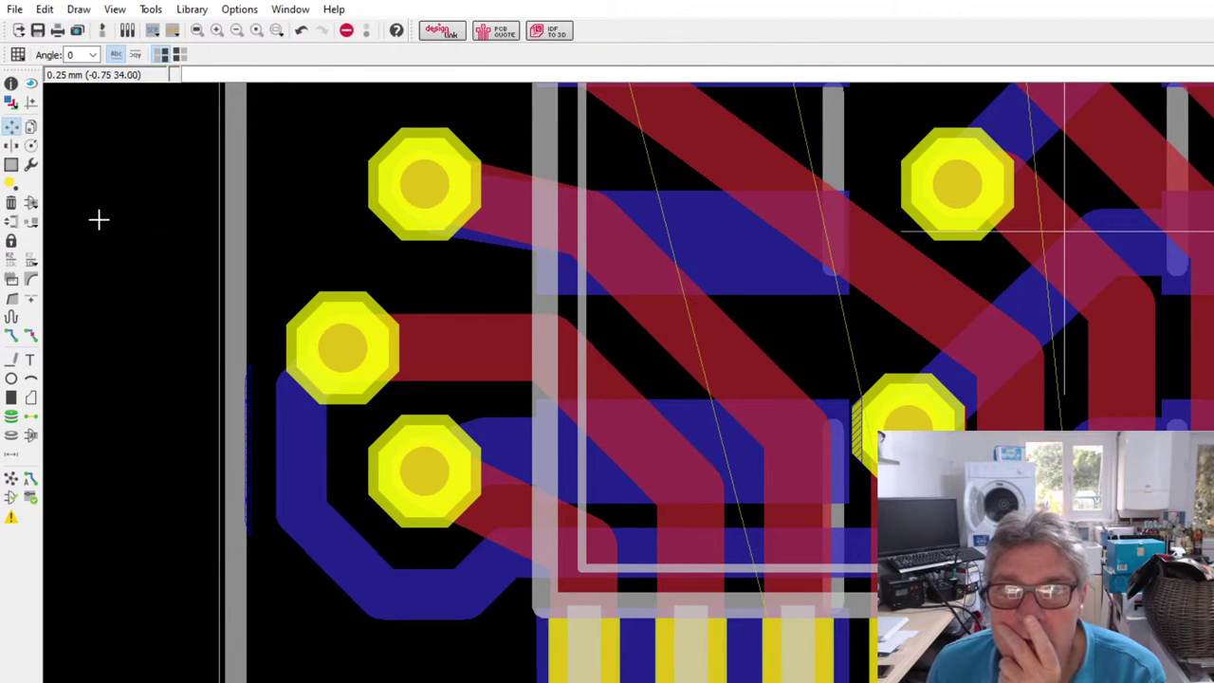
left_click(290, 452)
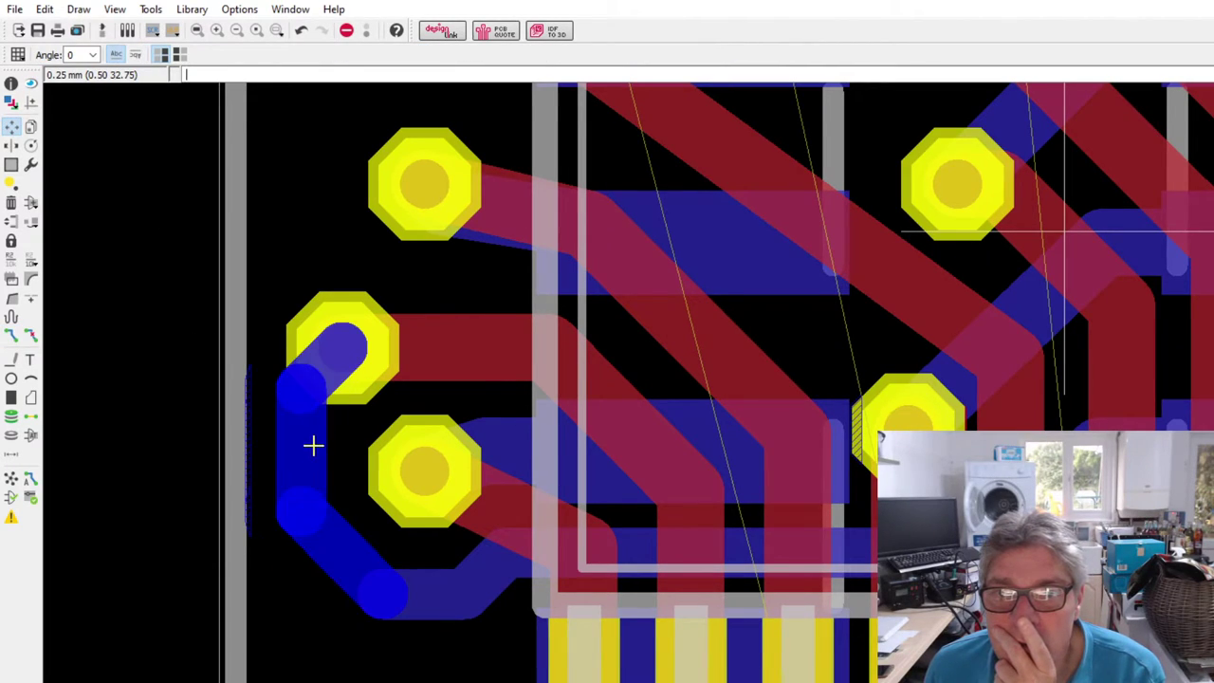
key("Escape")
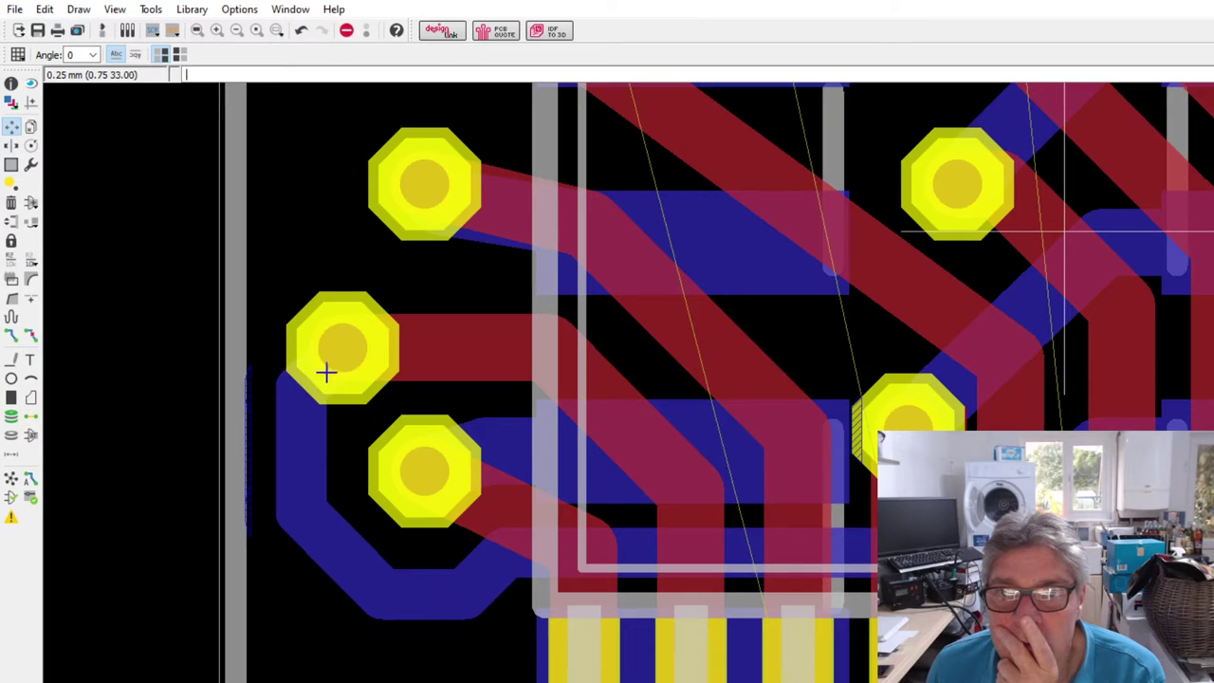
left_click(361, 347)
left_click(383, 348)
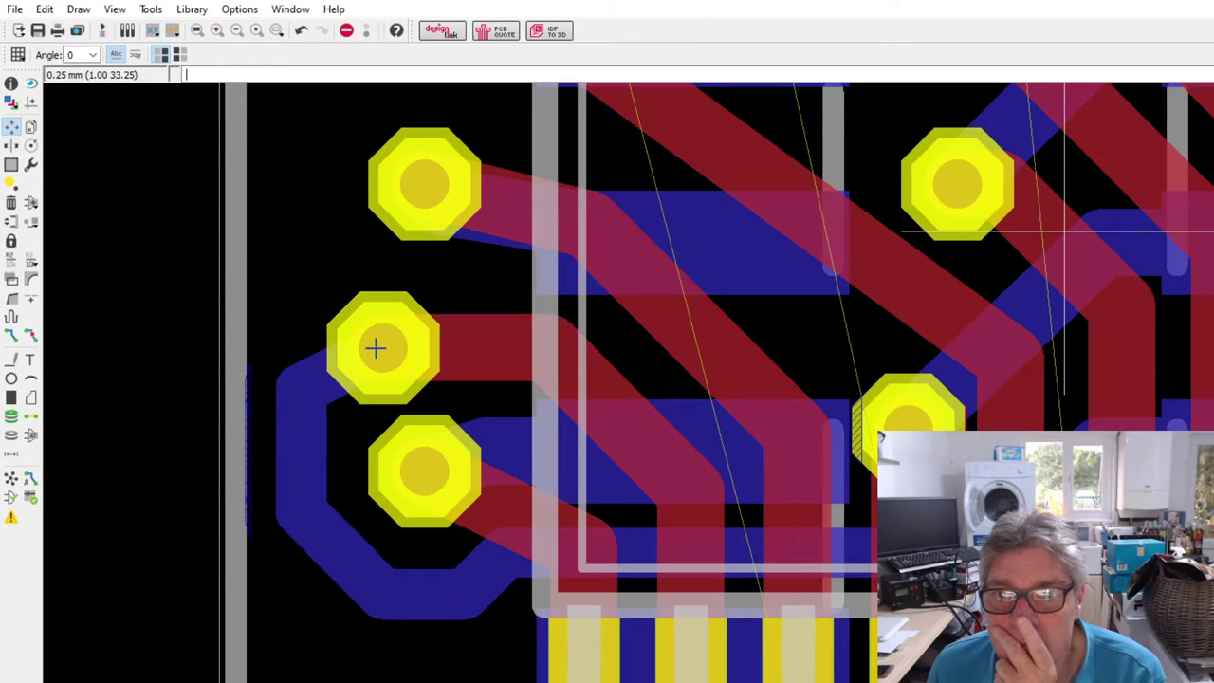
left_click(382, 347)
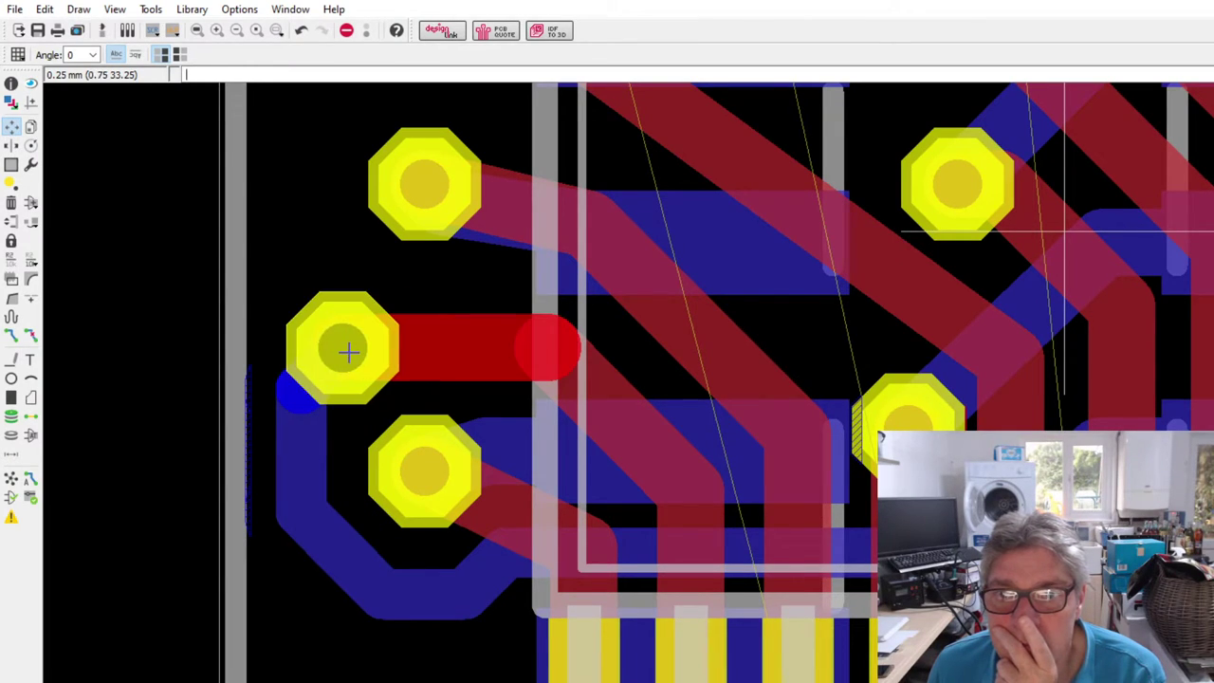
left_click(347, 352)
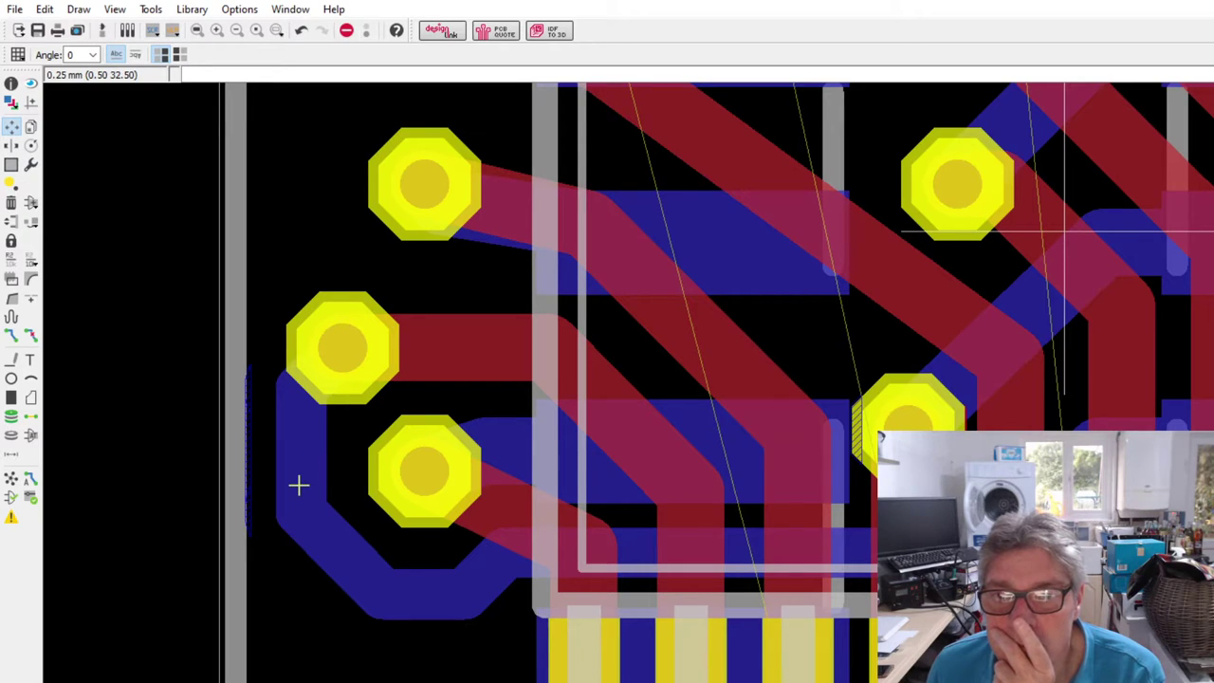
left_click(416, 471)
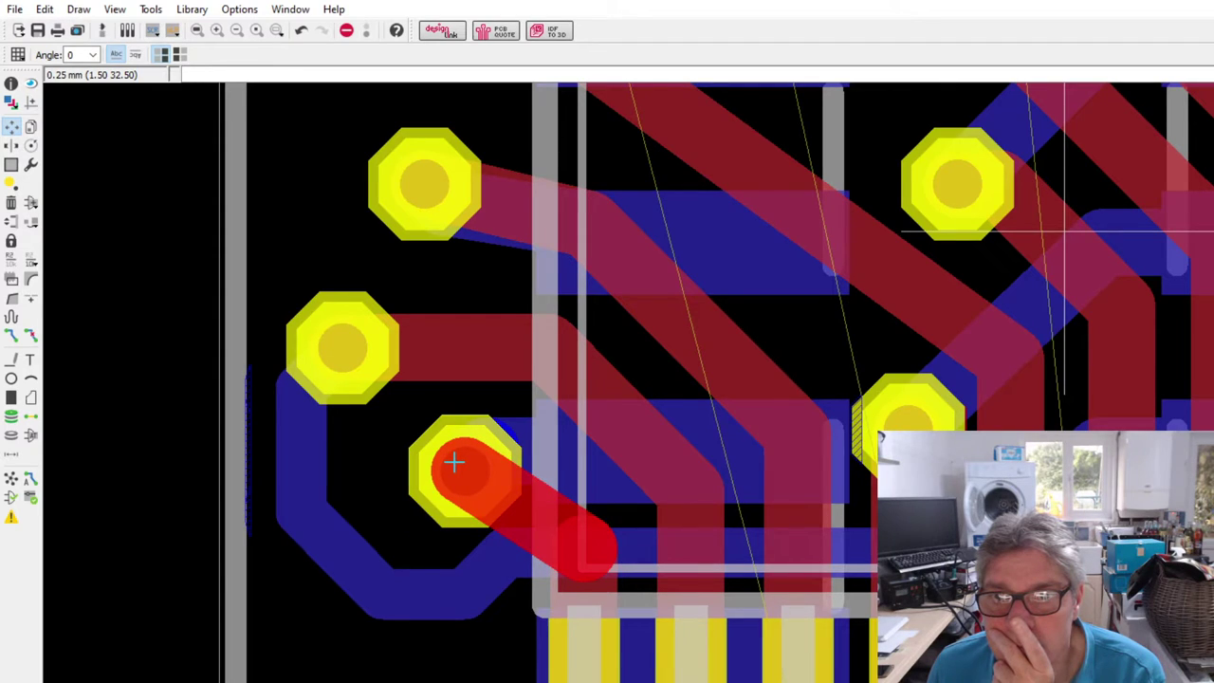
left_click(450, 462)
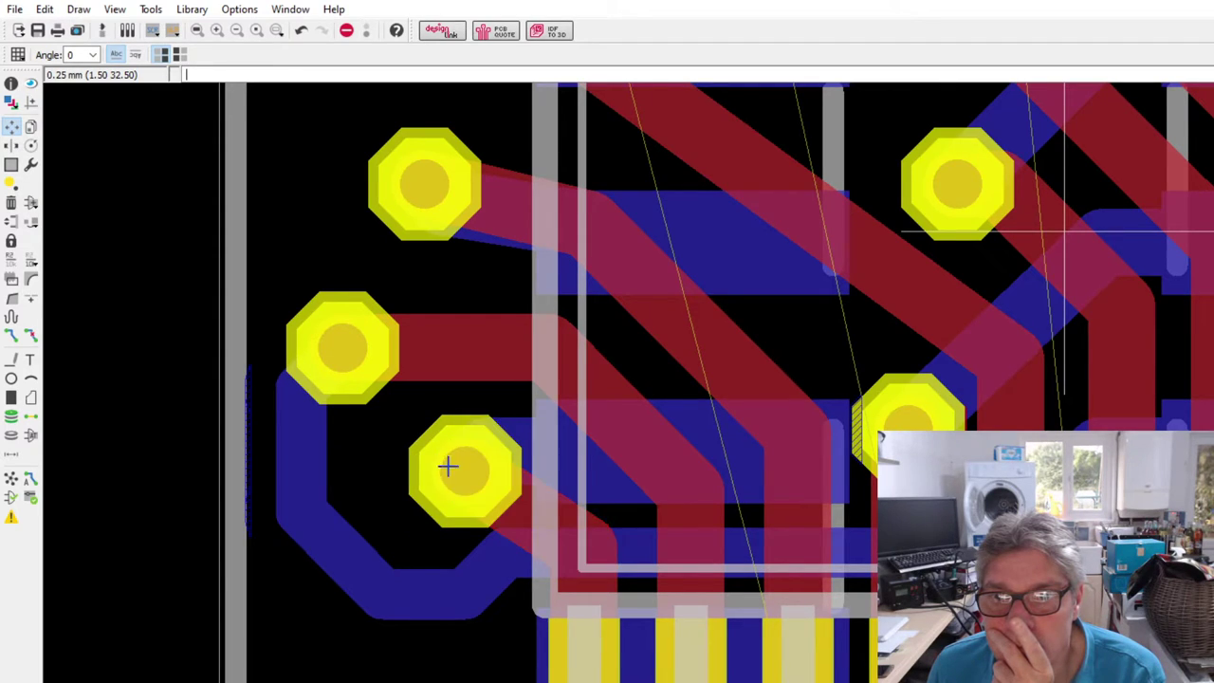
- Reshape the blue bottom-layer segments so the trace drops vertically under the middle pad
left_click(479, 571)
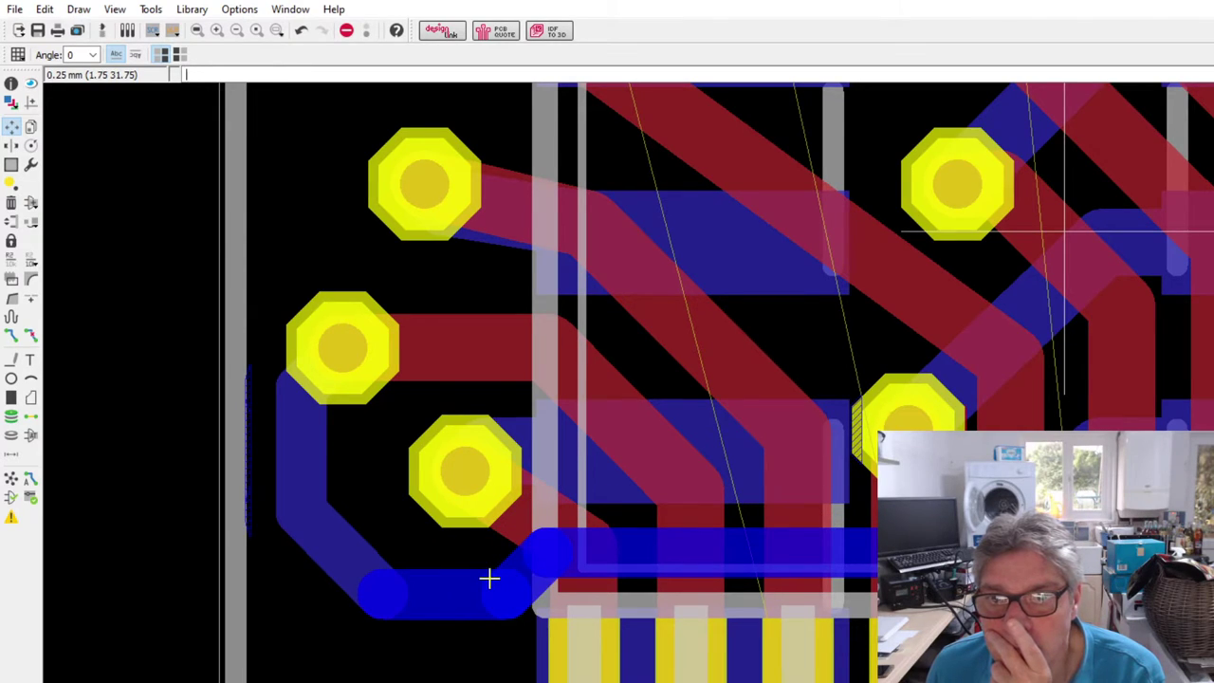
left_click(487, 579)
left_click(498, 580)
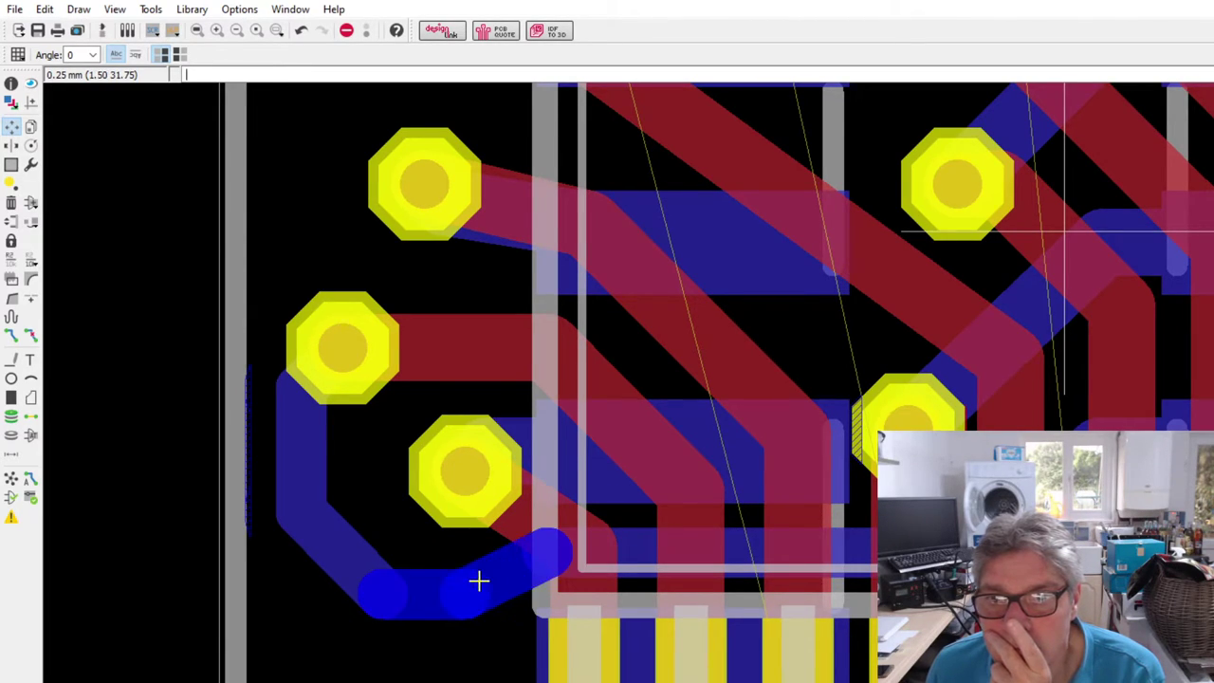
left_click(475, 580)
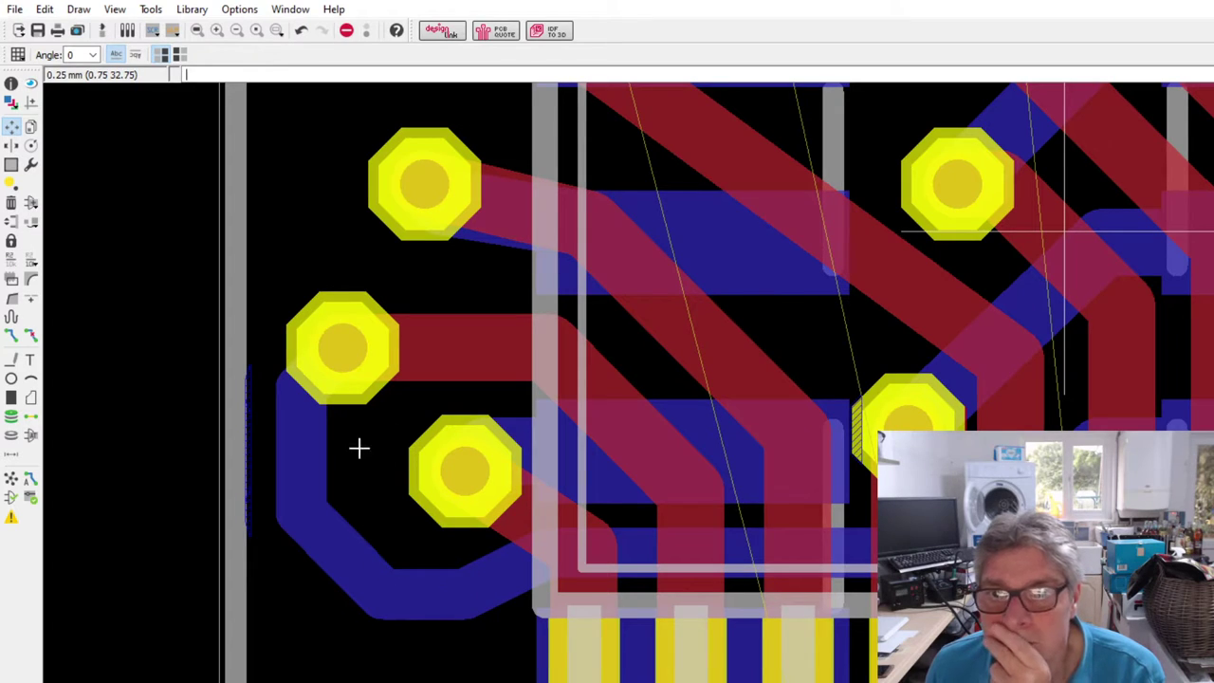
left_click(286, 477)
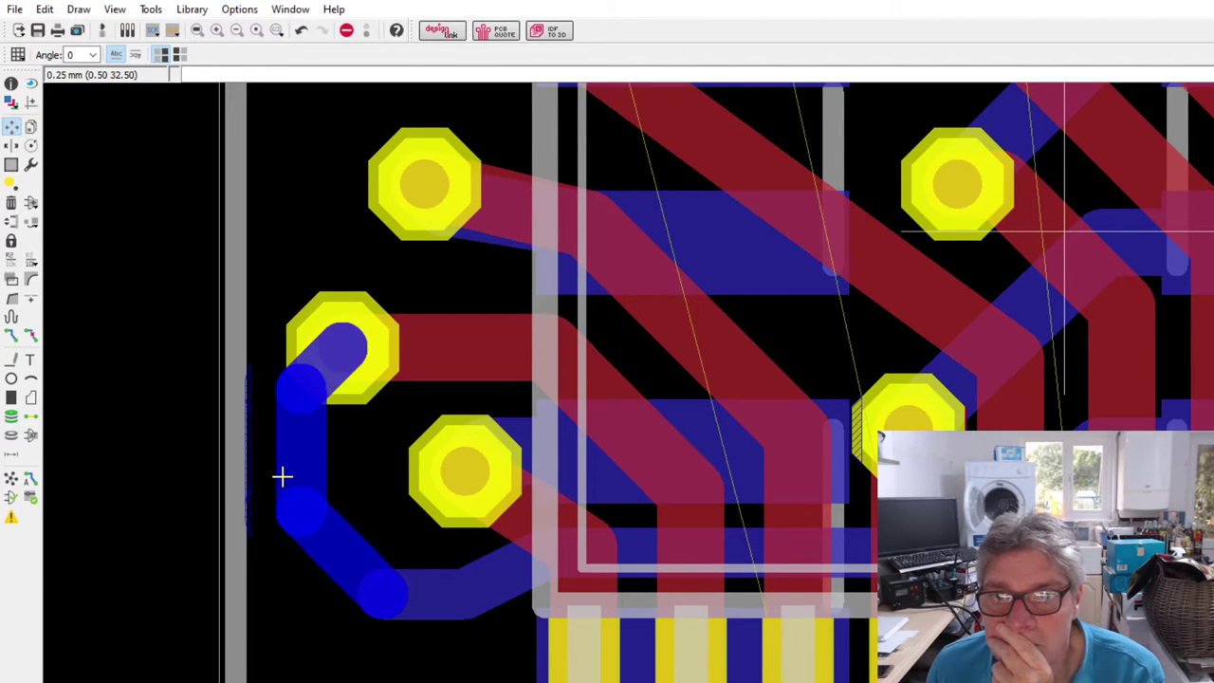
left_click(308, 499)
left_click(355, 569)
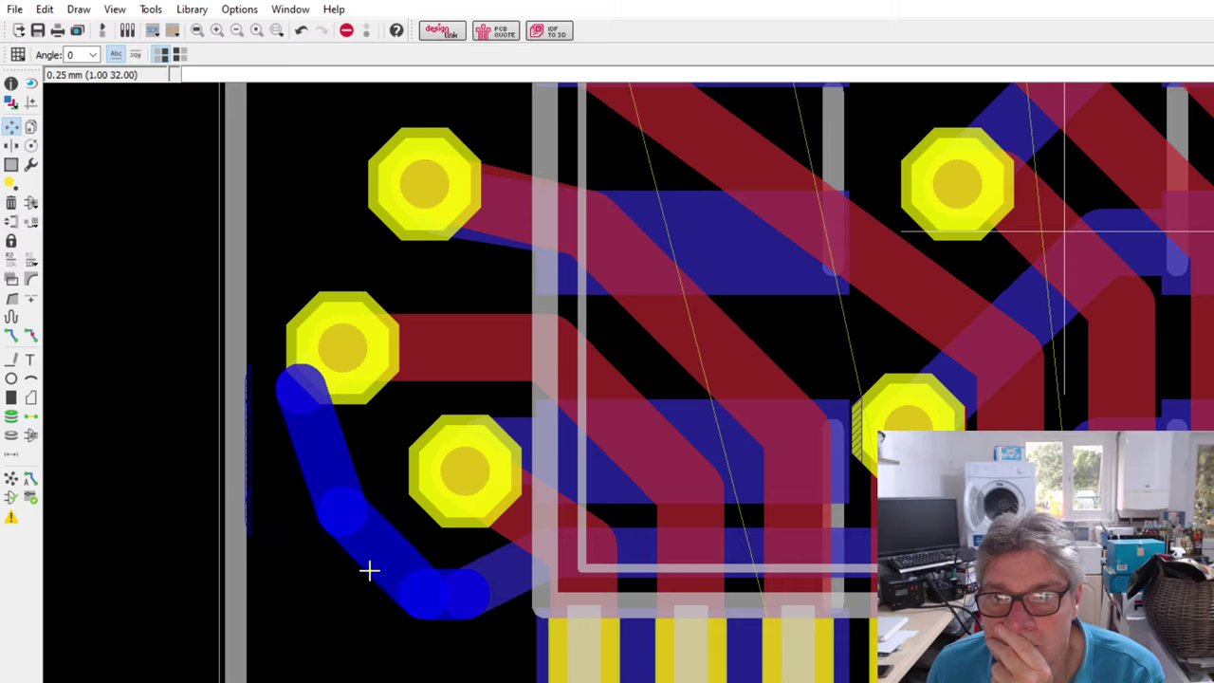
left_click(359, 565)
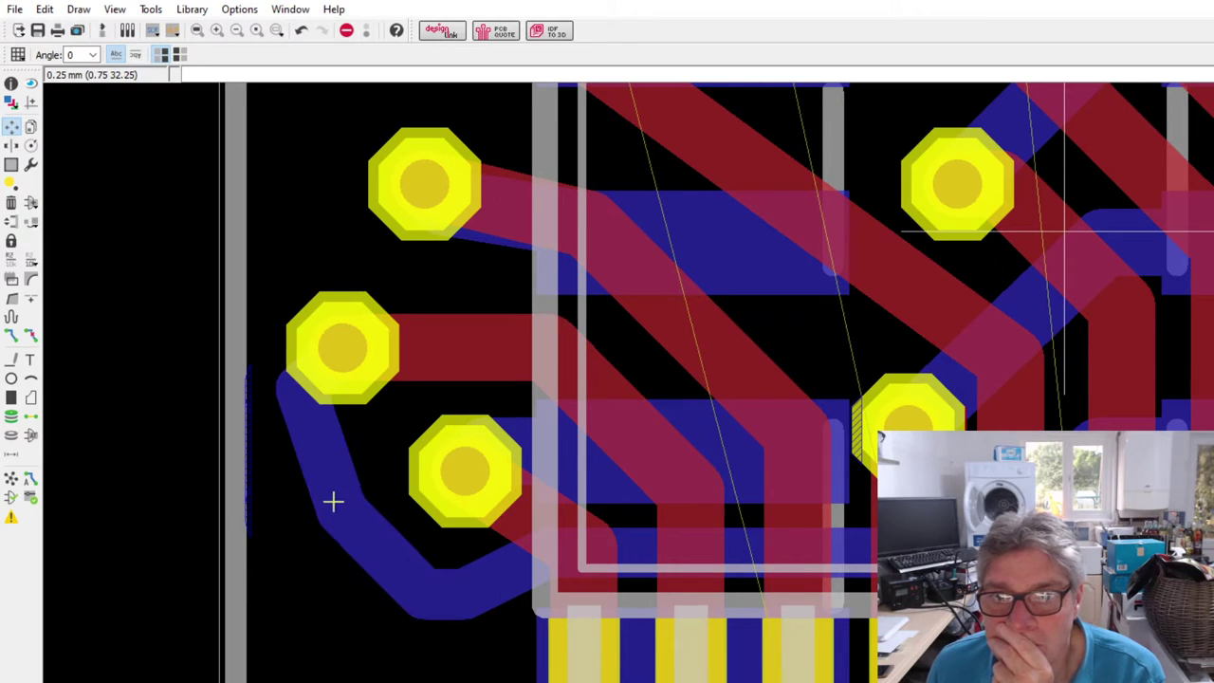
left_click(300, 387)
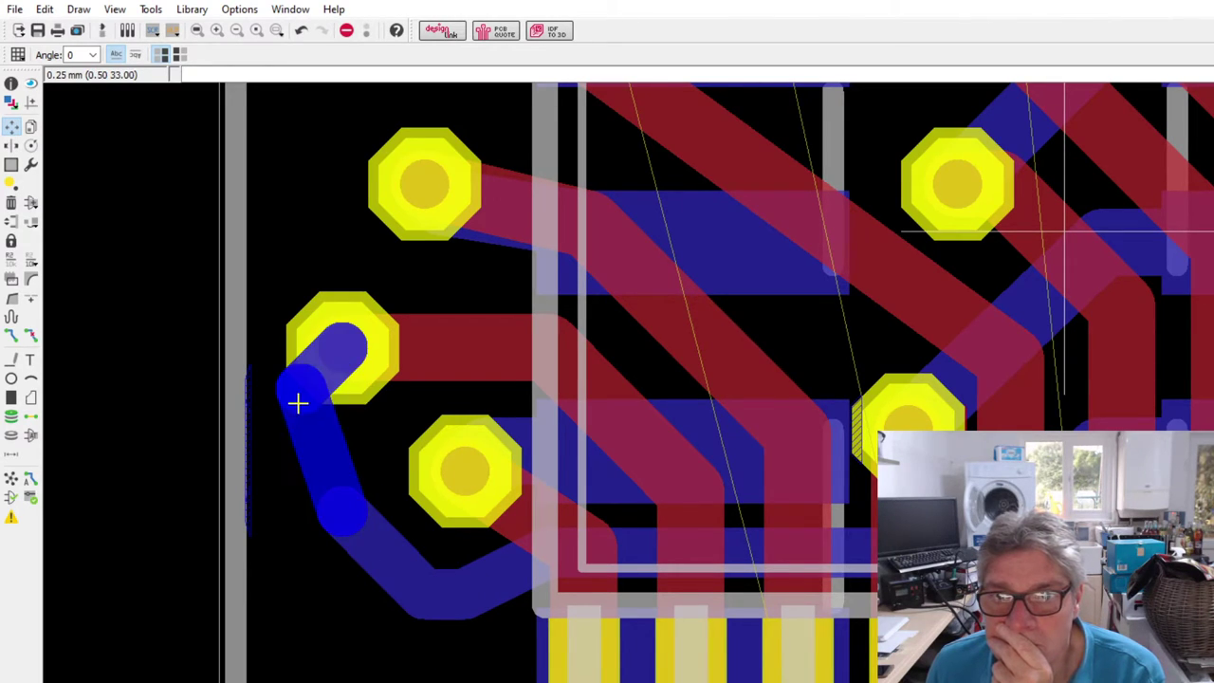
left_click(335, 391)
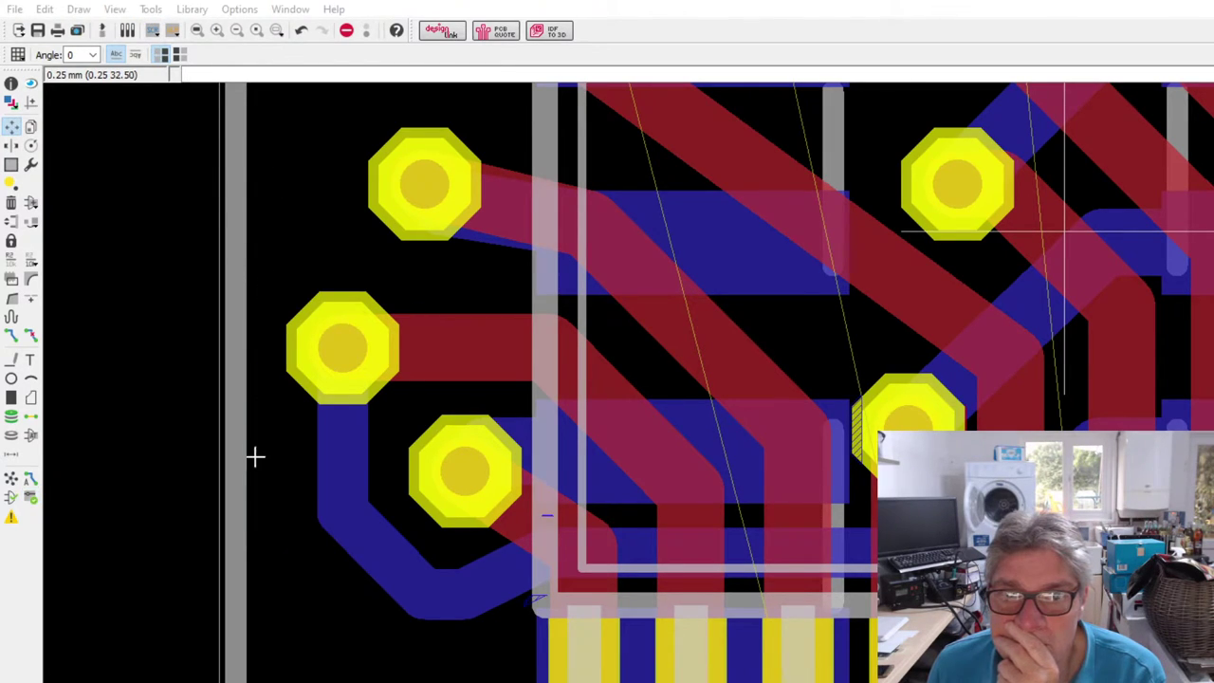
- Route top-layer tracks from the IC's lower pins to the RN1 pads
scroll(155, 472, "down", 6)
scroll(503, 472, "down", 2)
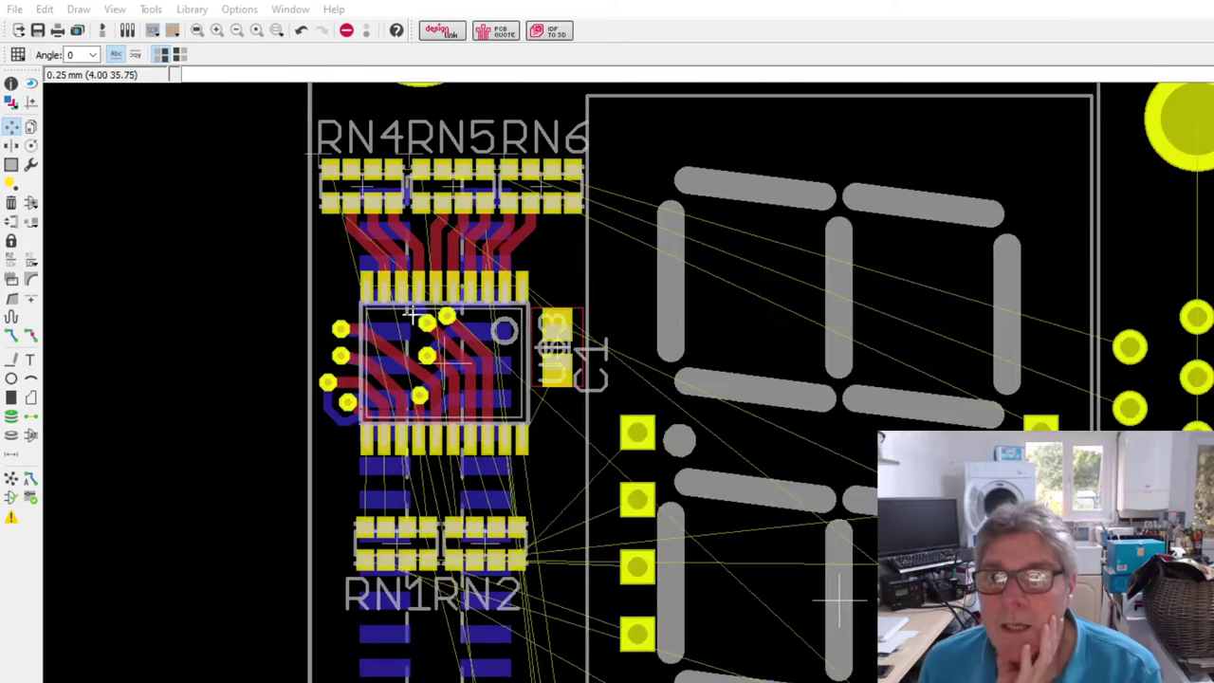
scroll(504, 471, "up", 4)
scroll(503, 472, "down", 3)
scroll(454, 428, "up", 2)
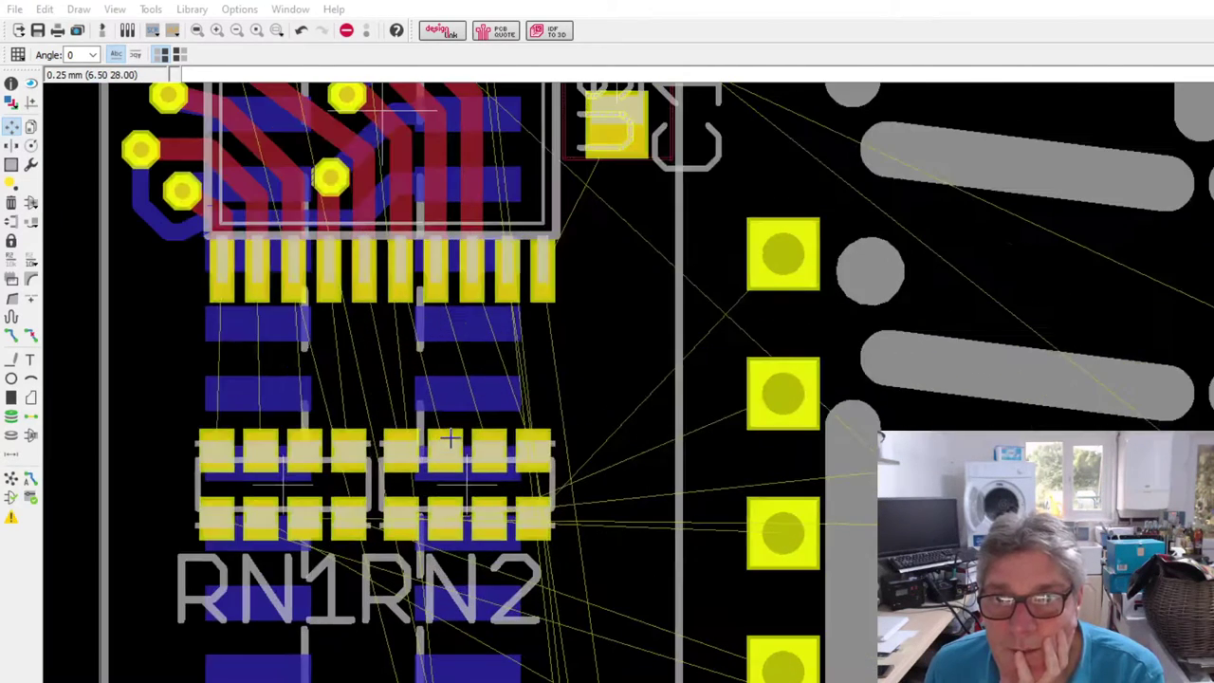
left_click(11, 335)
left_click(221, 295)
key("Escape")
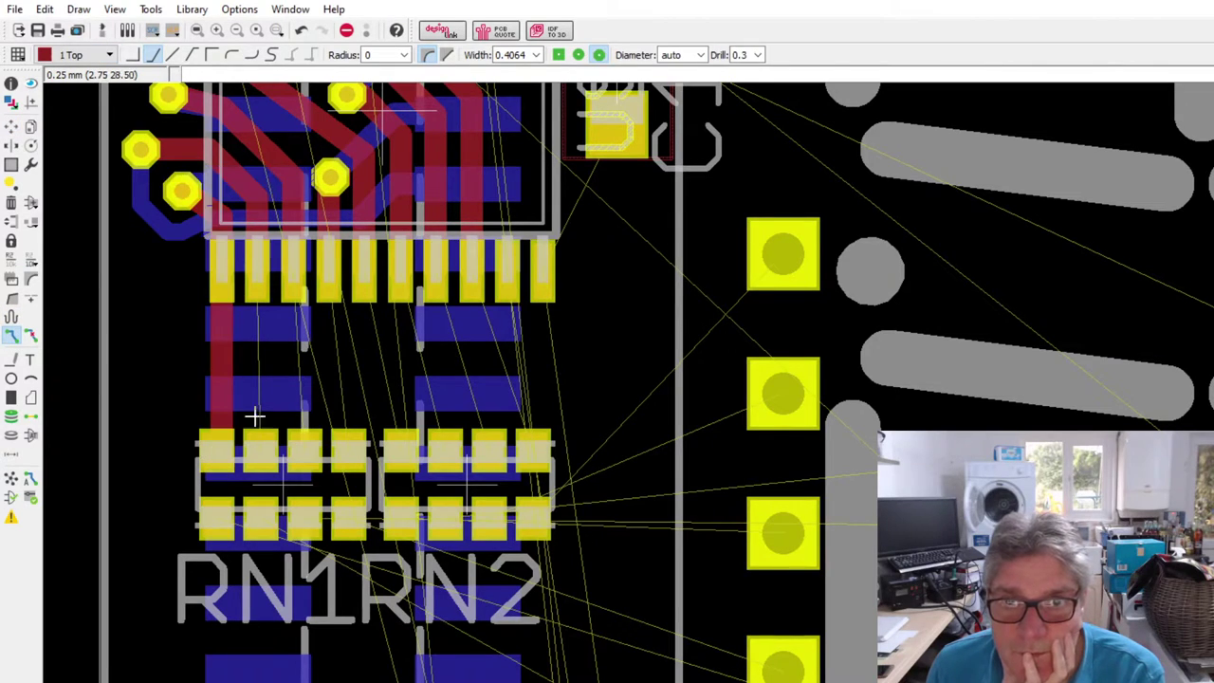
left_click(254, 275)
left_click(259, 444)
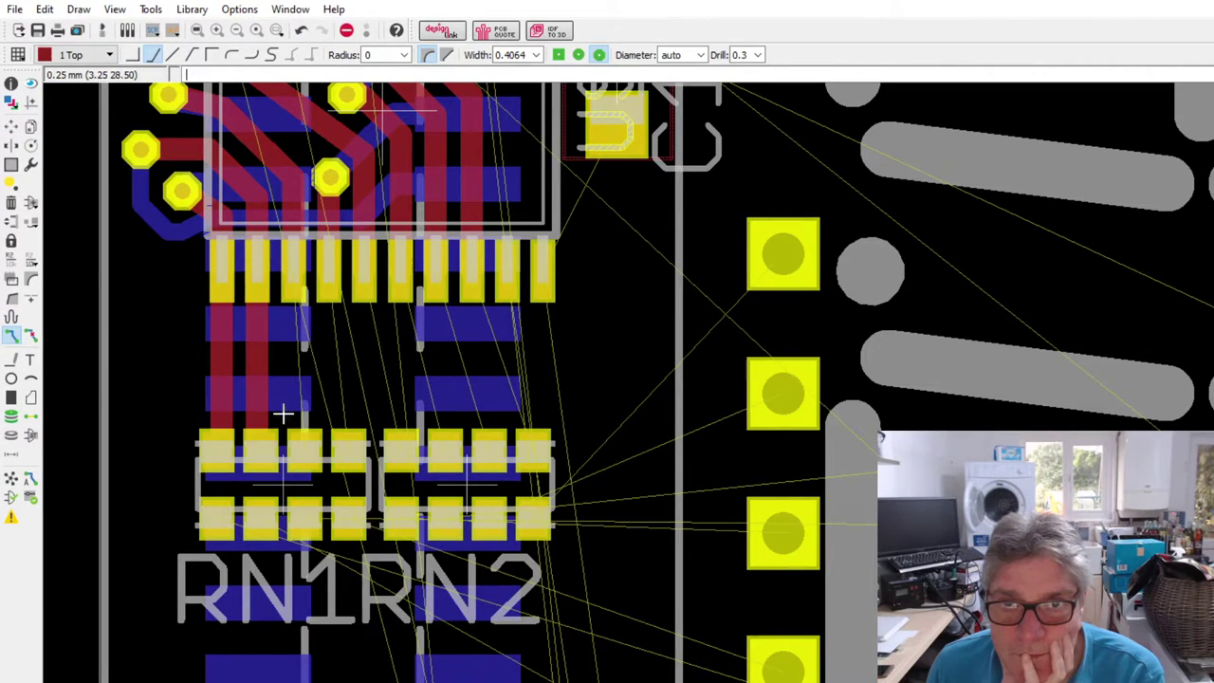
left_click(282, 273)
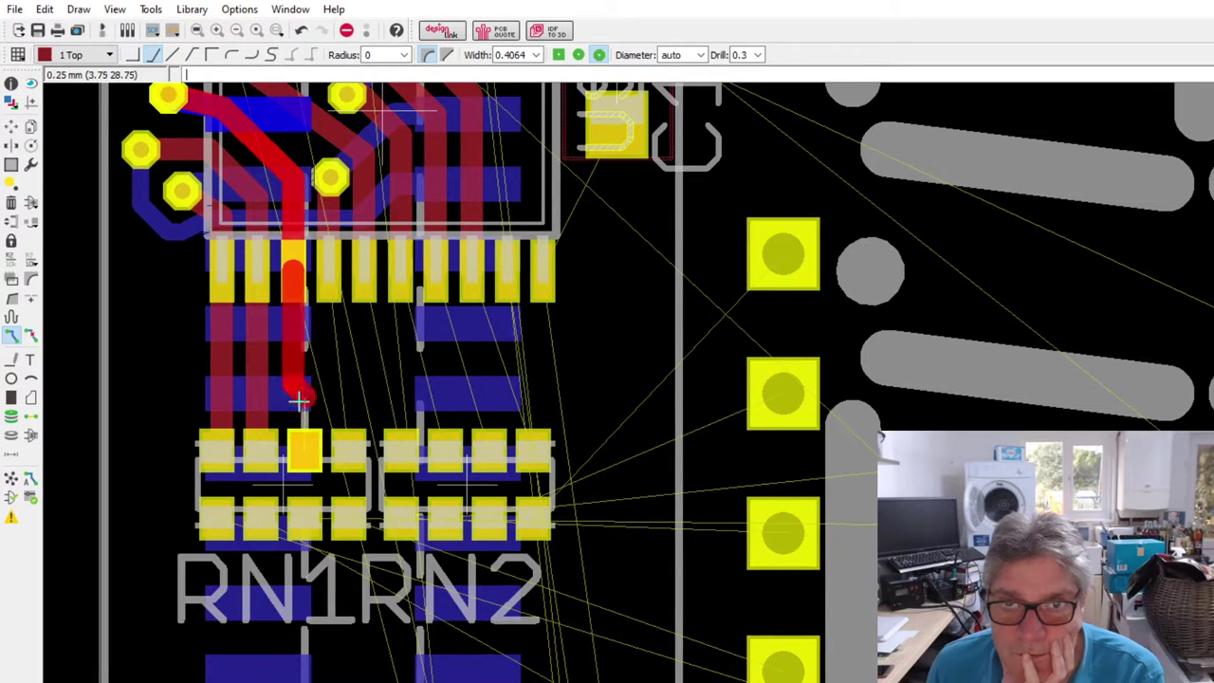
left_click(304, 442)
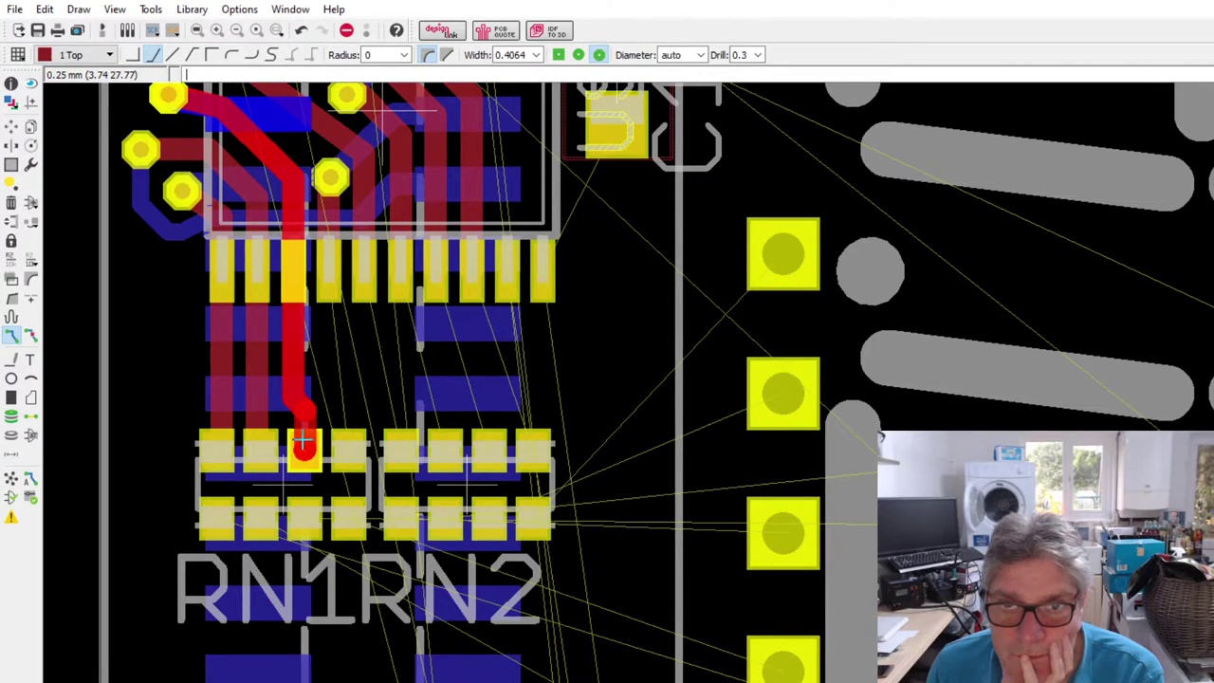
left_click(328, 369)
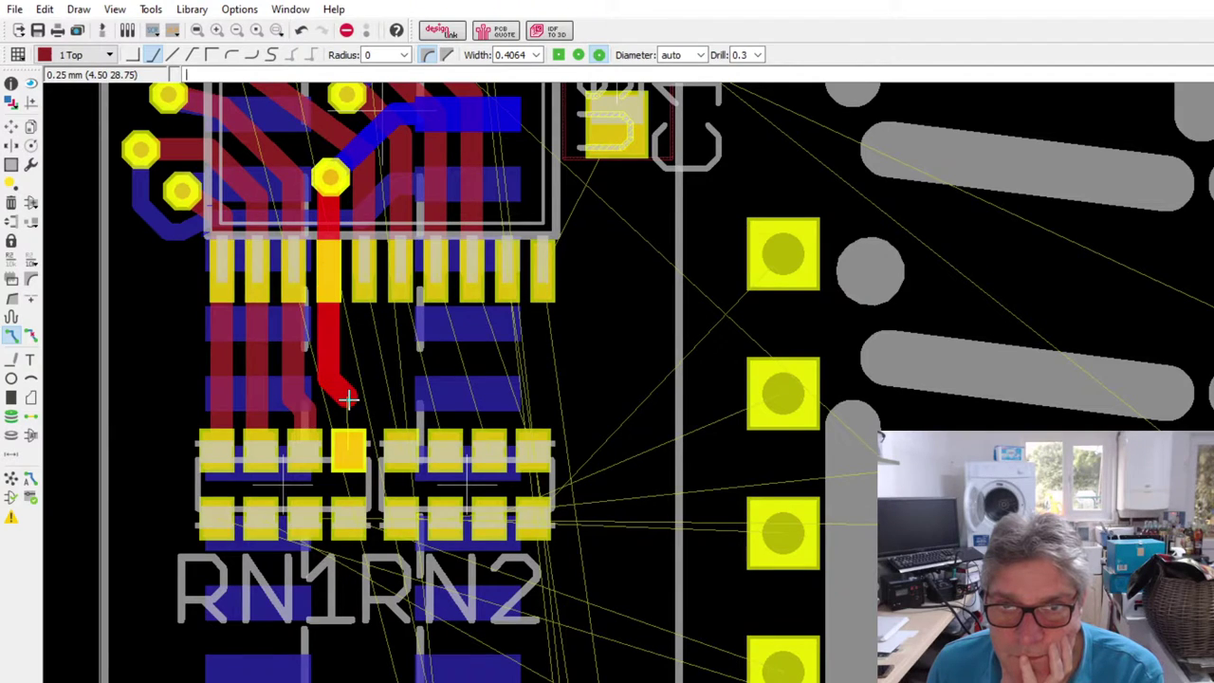
key("Escape")
- Route top-layer tracks from the next IC pins to RN2's upper pads, adjusting the bend style
left_click(365, 275)
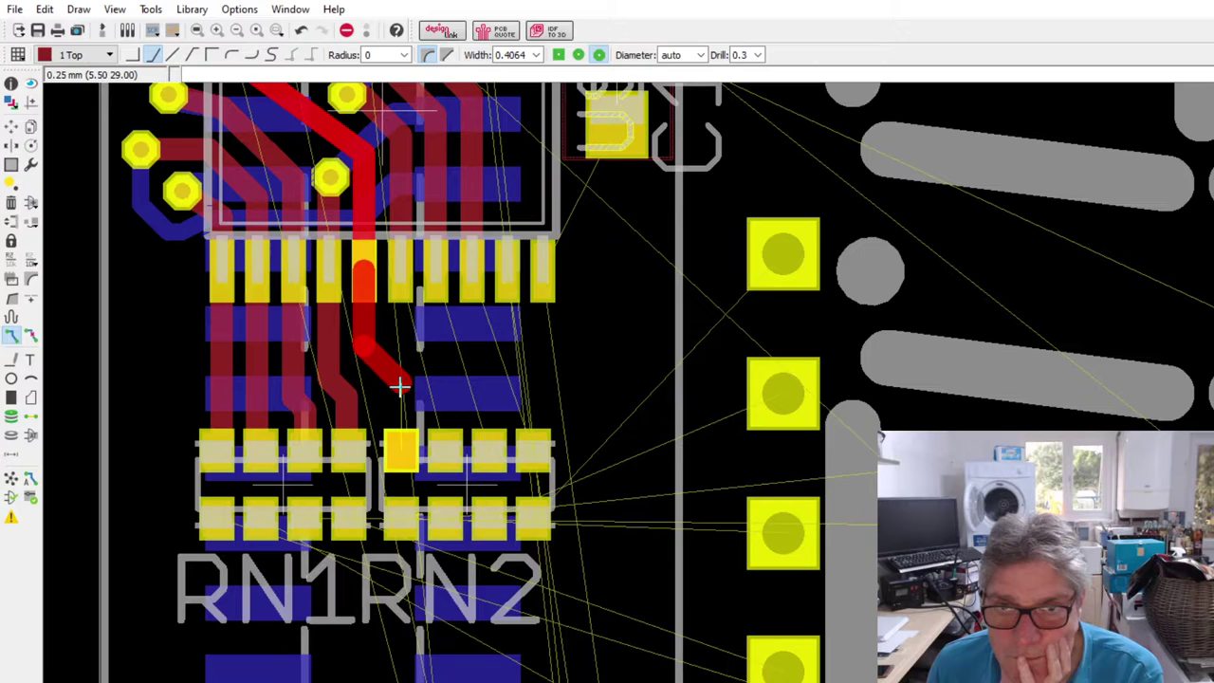
left_click(400, 444)
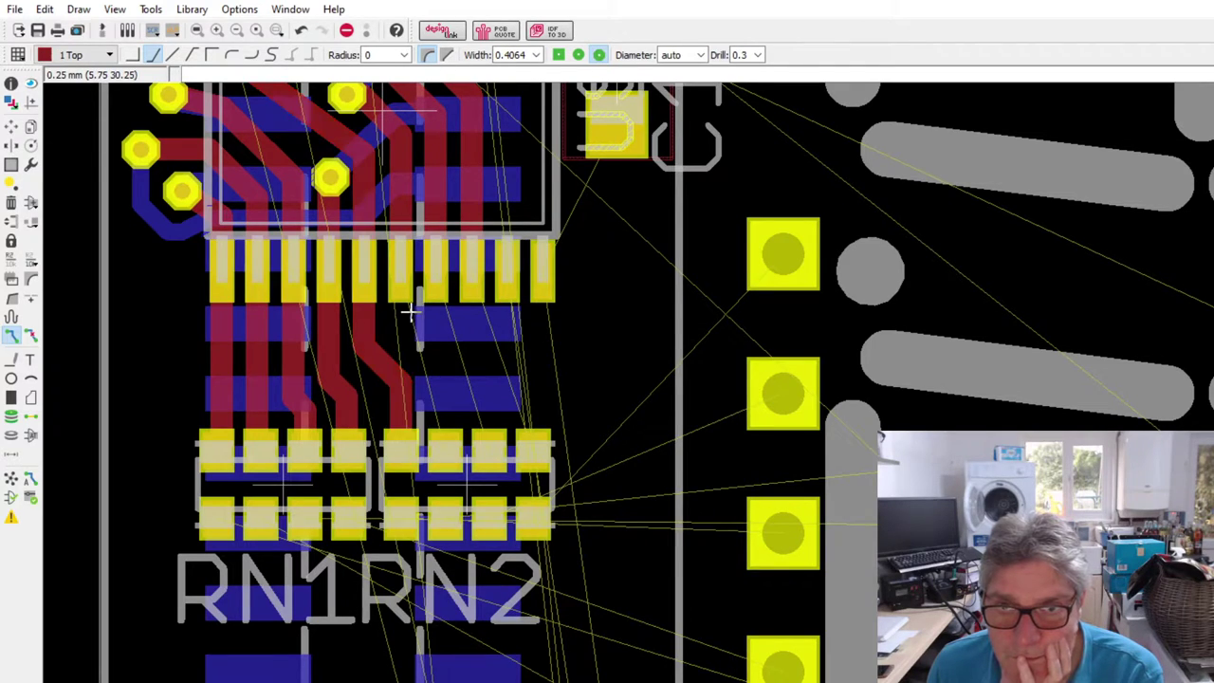
left_click(422, 366)
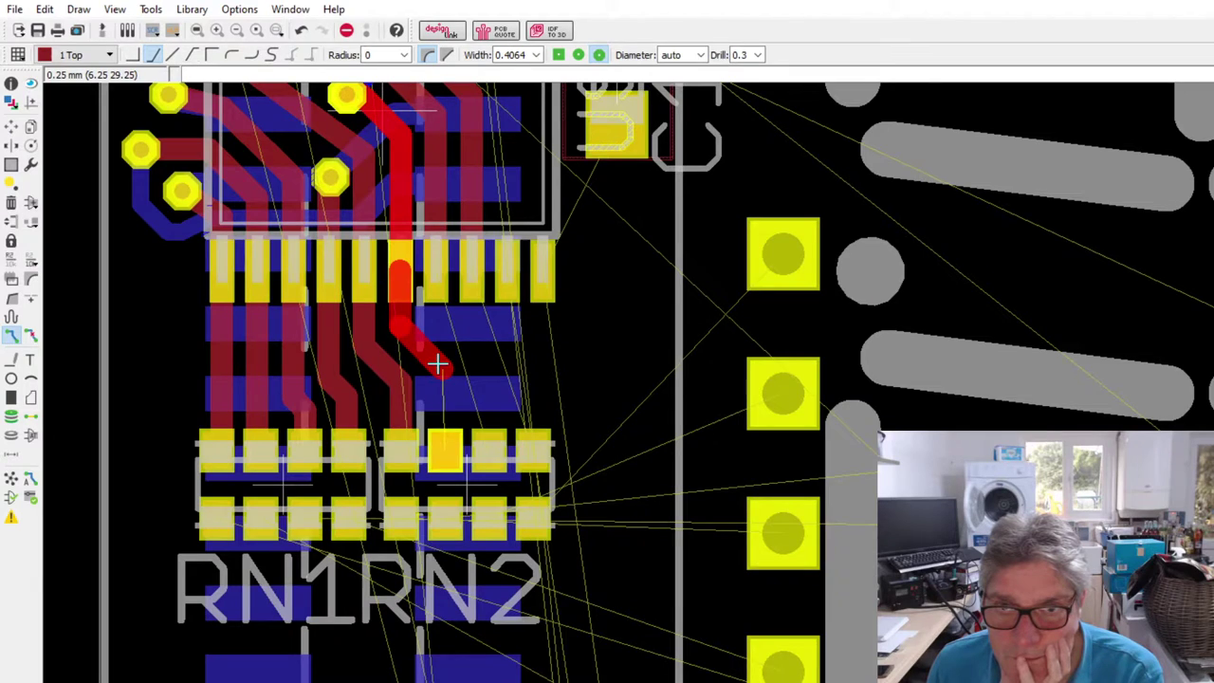
left_click(443, 448)
left_click(433, 284)
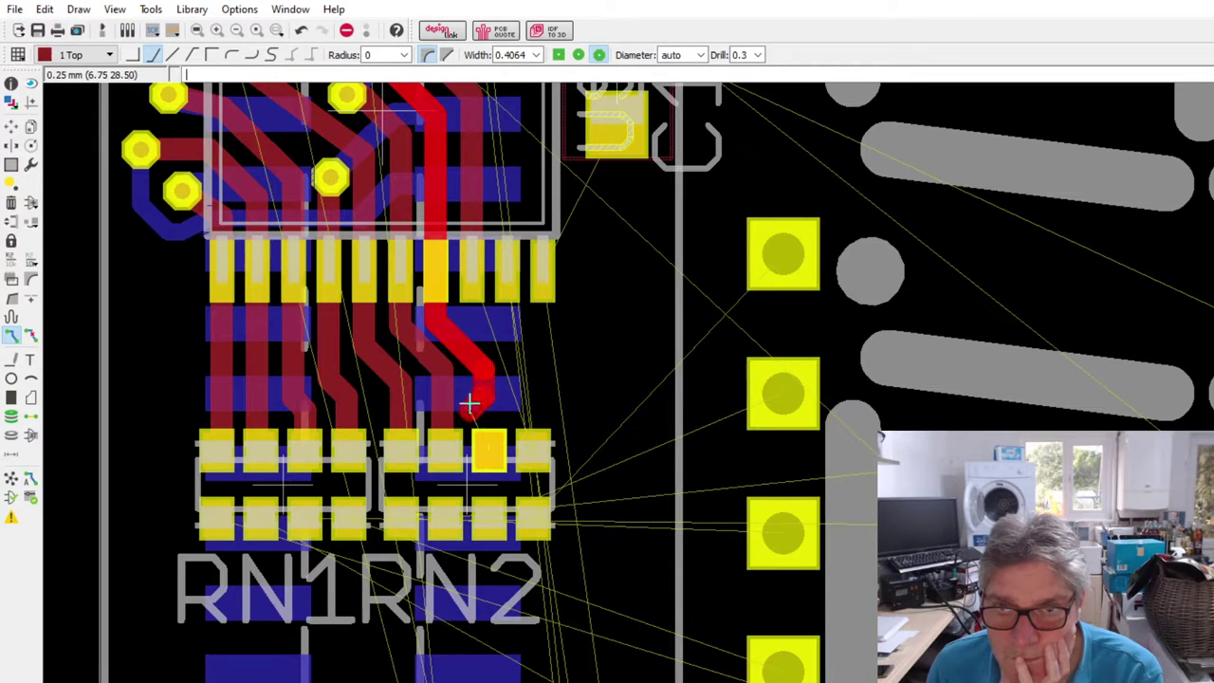
left_click(488, 447)
left_click(469, 309)
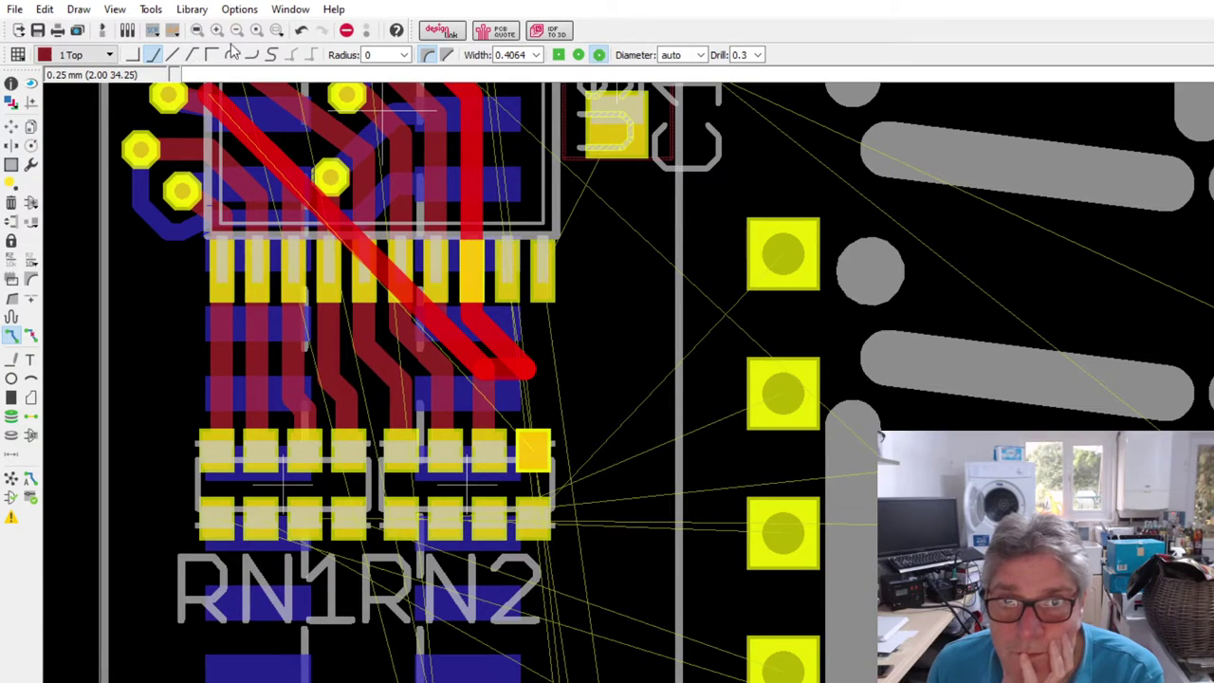
left_click(193, 54)
- Finish the last track on an RN2 pad and zoom in on RN1/RN2 and the nearby display pins
left_click(531, 454)
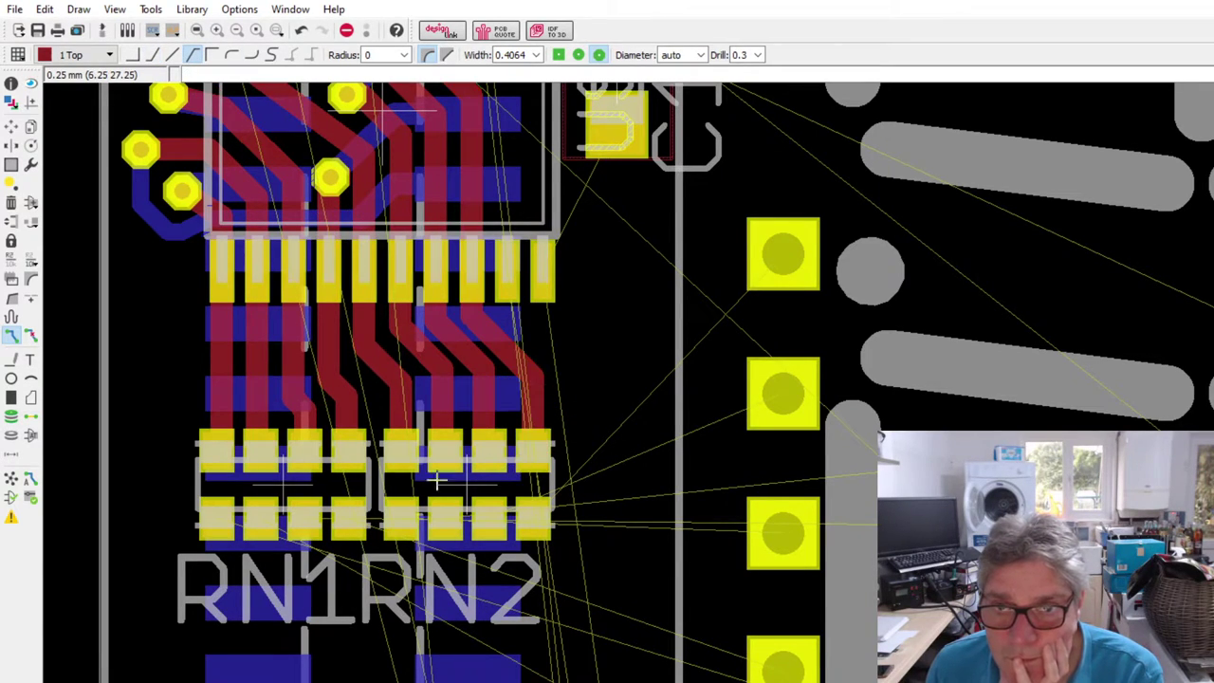
scroll(422, 426, "down", 3)
scroll(441, 399, "up", 3)
scroll(441, 398, "up", 1)
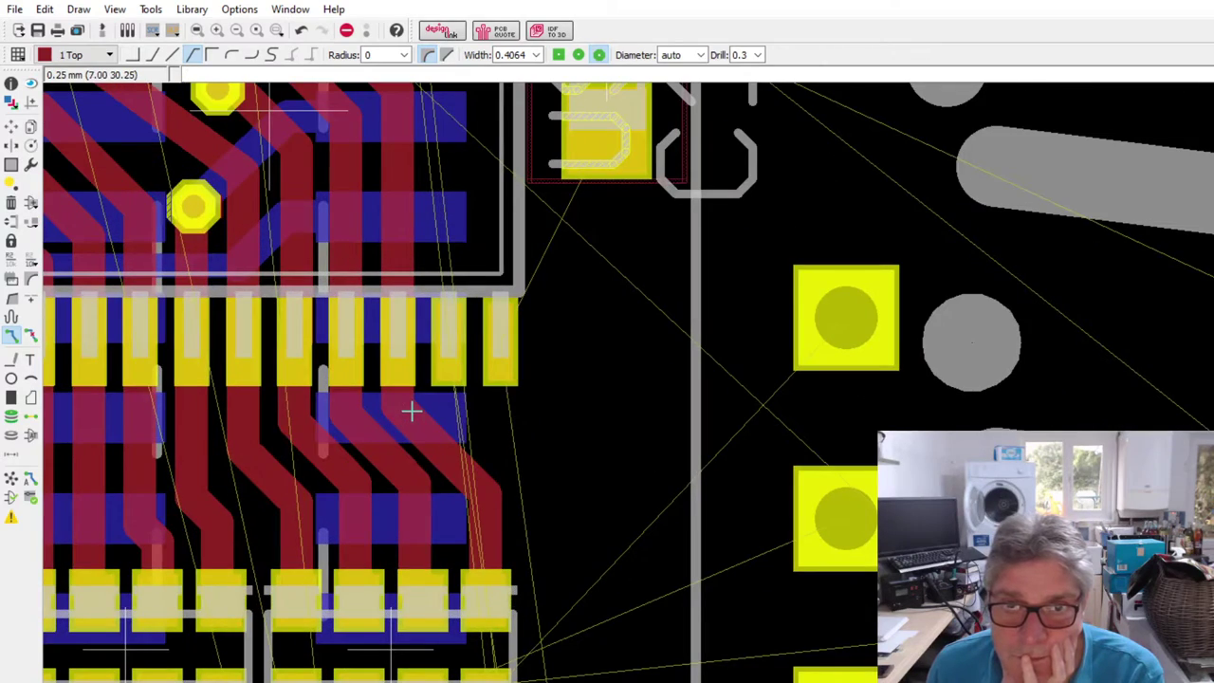
scroll(411, 408, "down", 2)
scroll(431, 252, "down", 4)
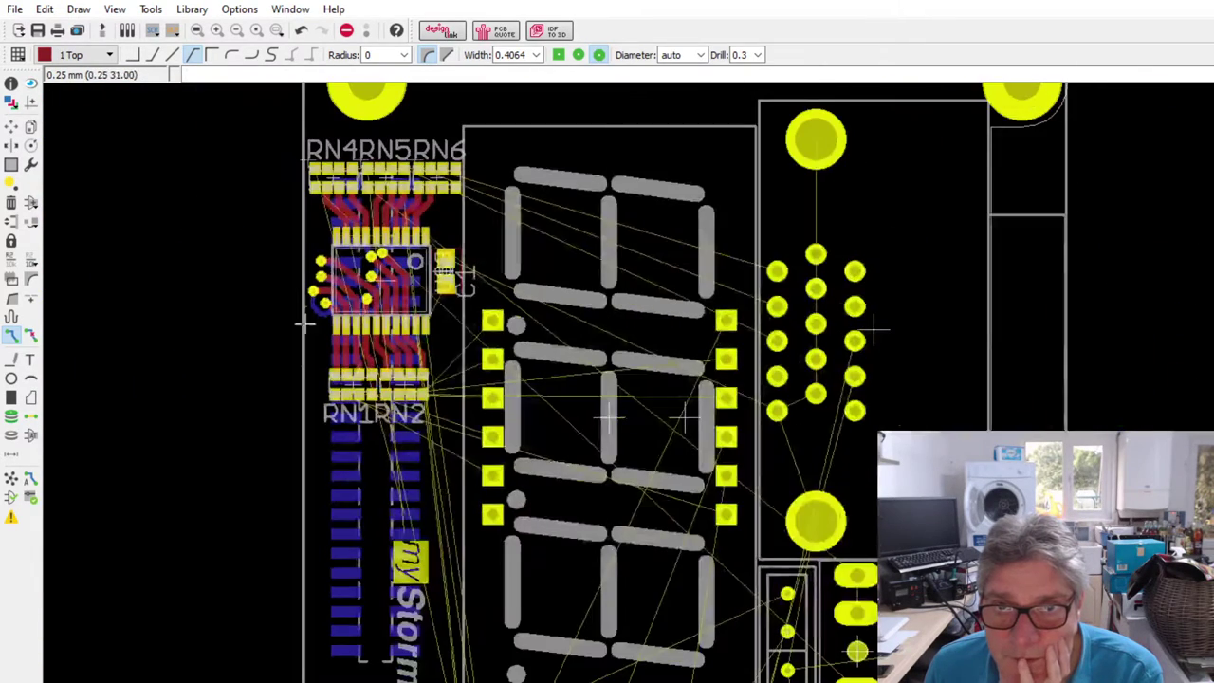
scroll(375, 323, "up", 2)
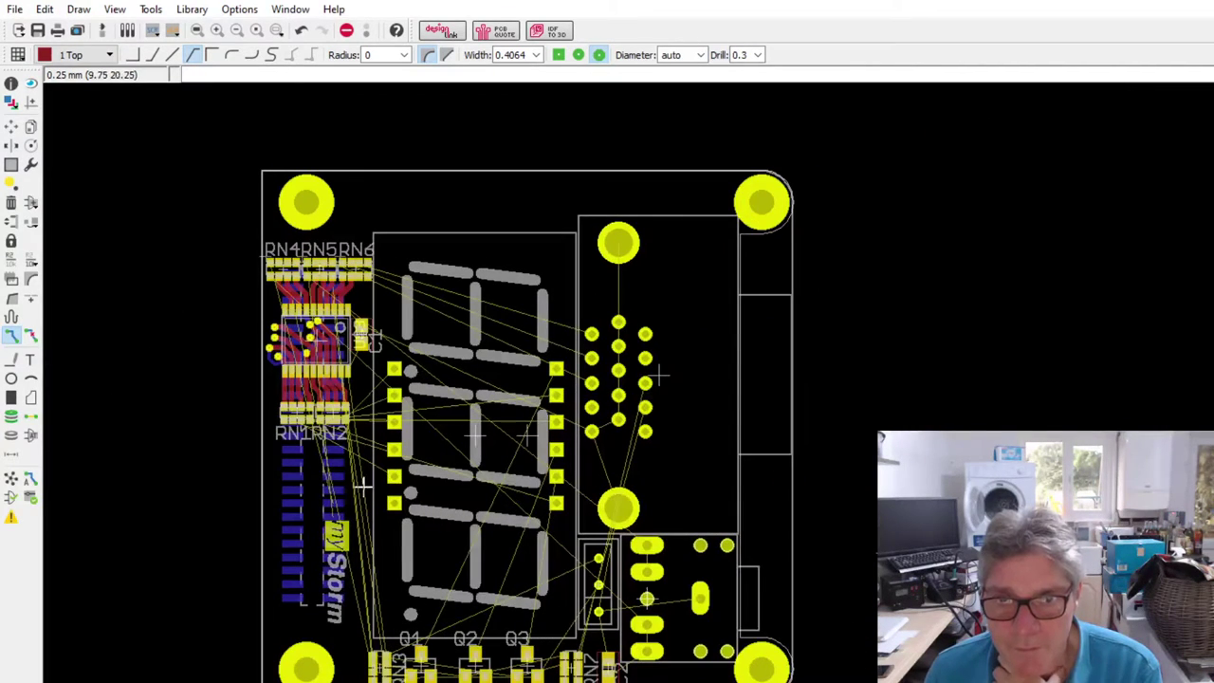
scroll(331, 406, "up", 4)
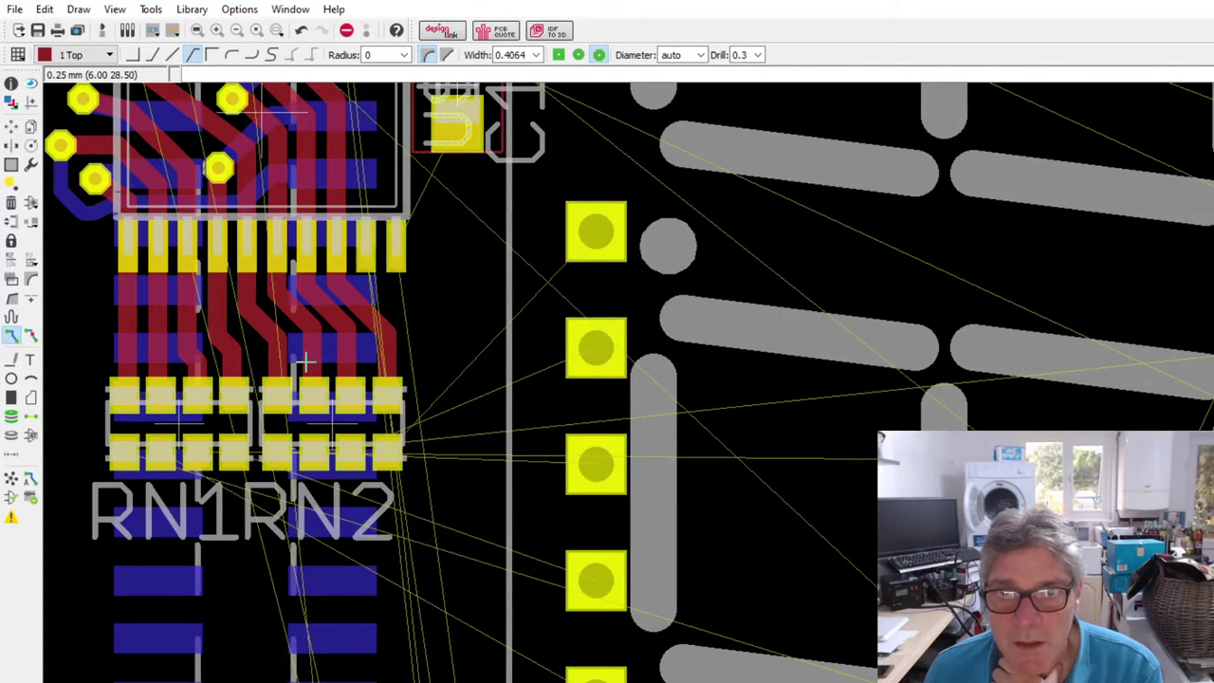
scroll(217, 162, "up", 3)
scroll(298, 168, "down", 3)
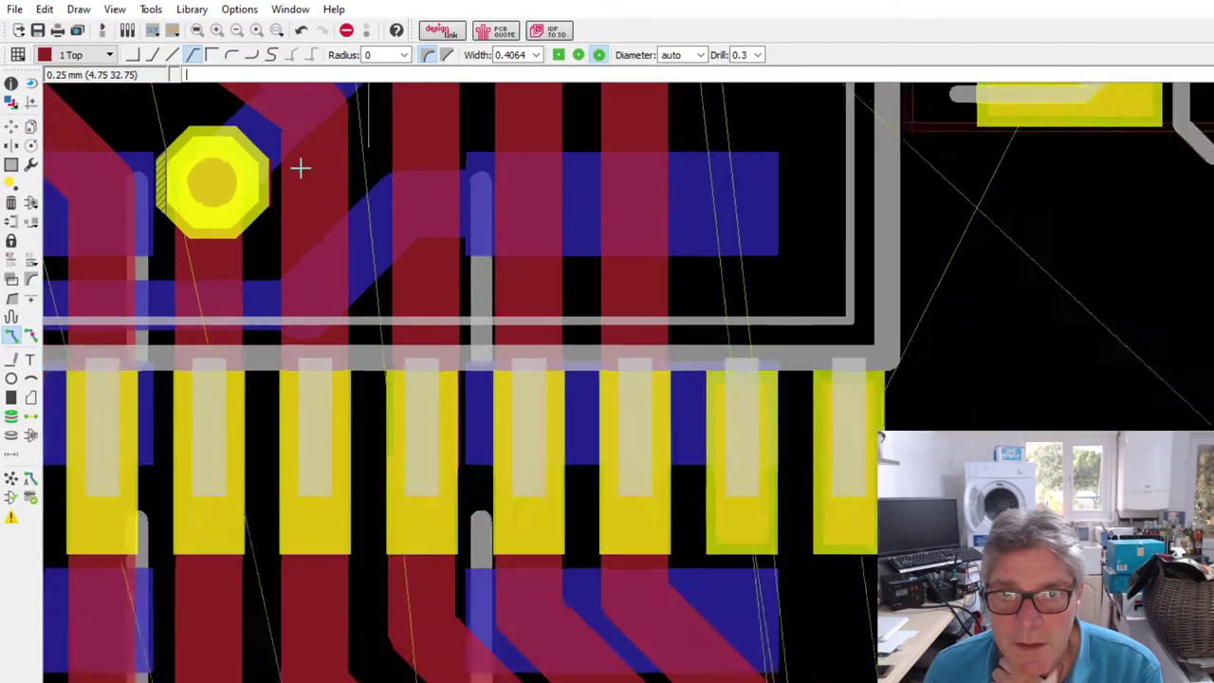
scroll(296, 195, "down", 1)
scroll(281, 189, "up", 4)
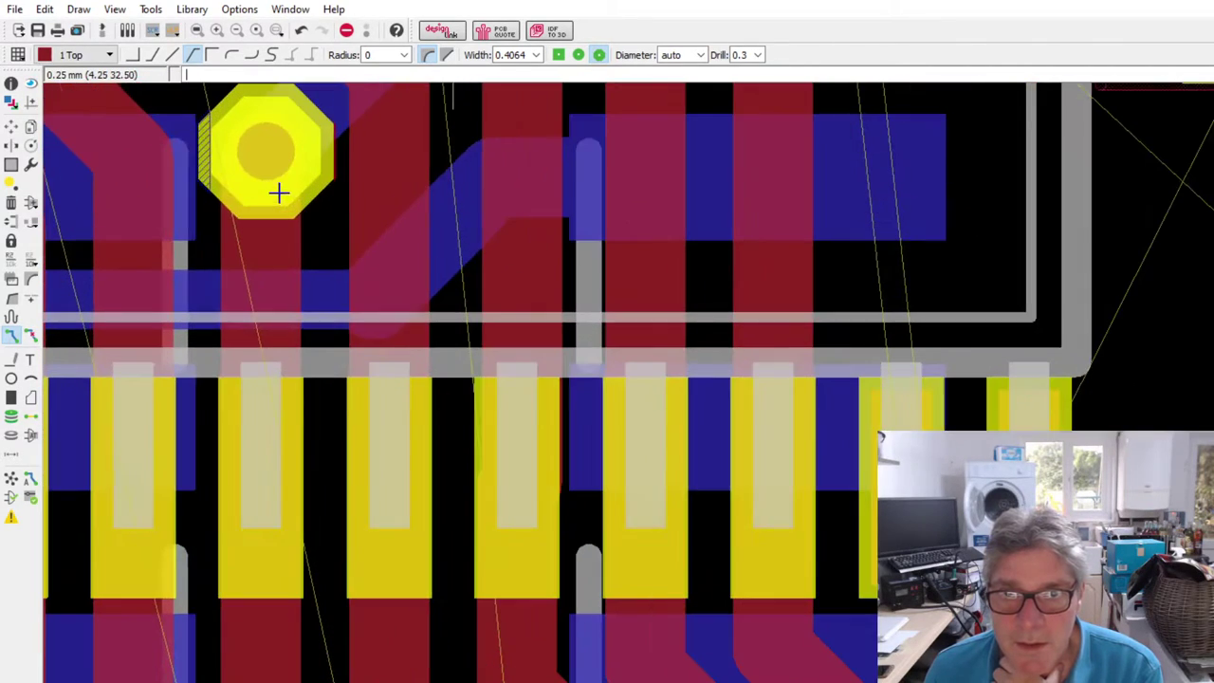
scroll(447, 238, "down", 2)
scroll(464, 248, "down", 2)
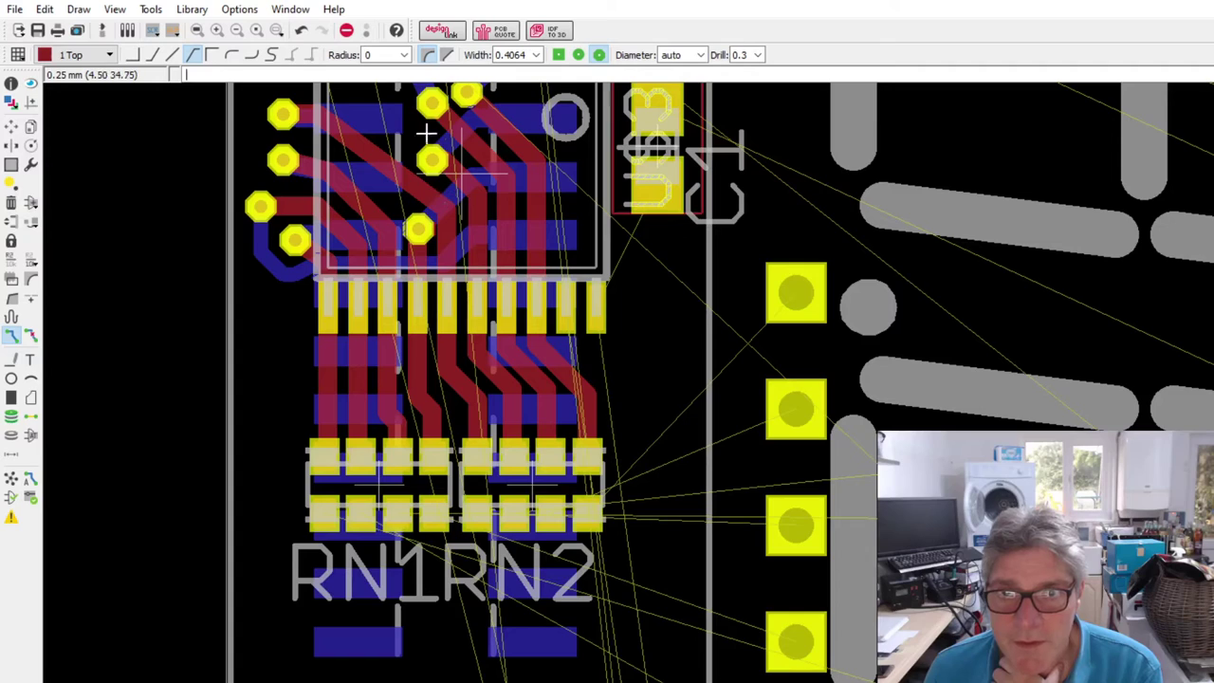
scroll(422, 197, "down", 2)
scroll(481, 343, "up", 1)
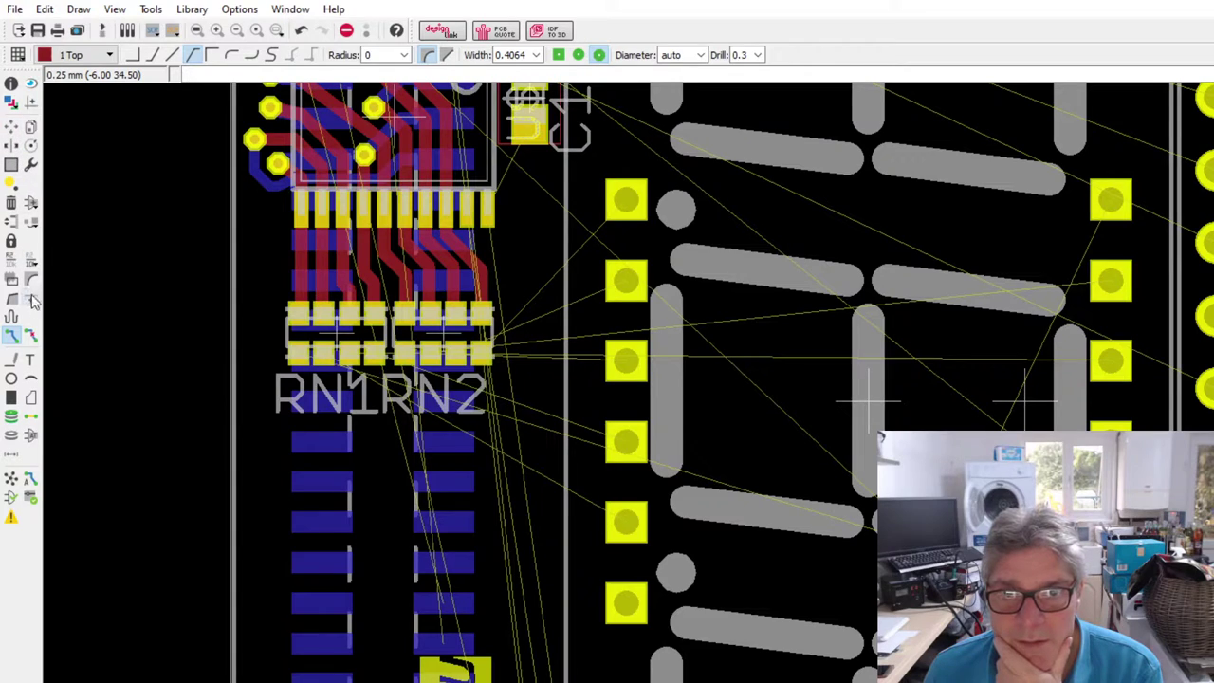
scroll(508, 362, "up", 1)
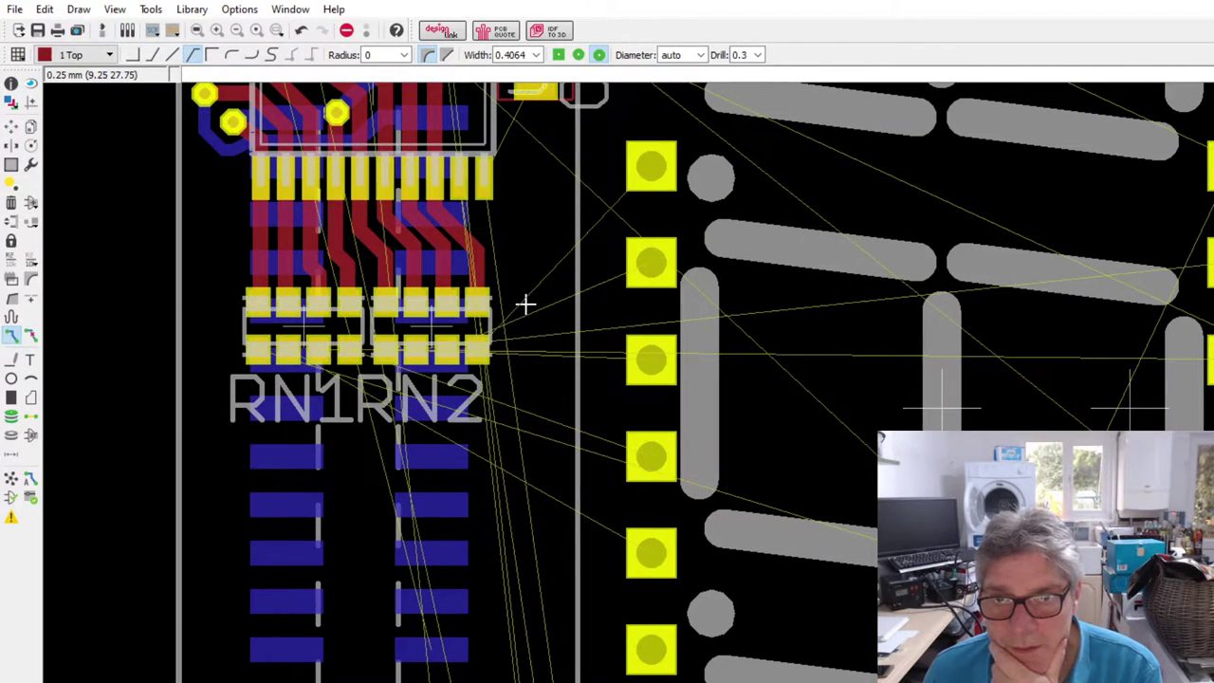
- Route top-layer traces from RN2's lower pads to the display's top and second pins
left_click(479, 351)
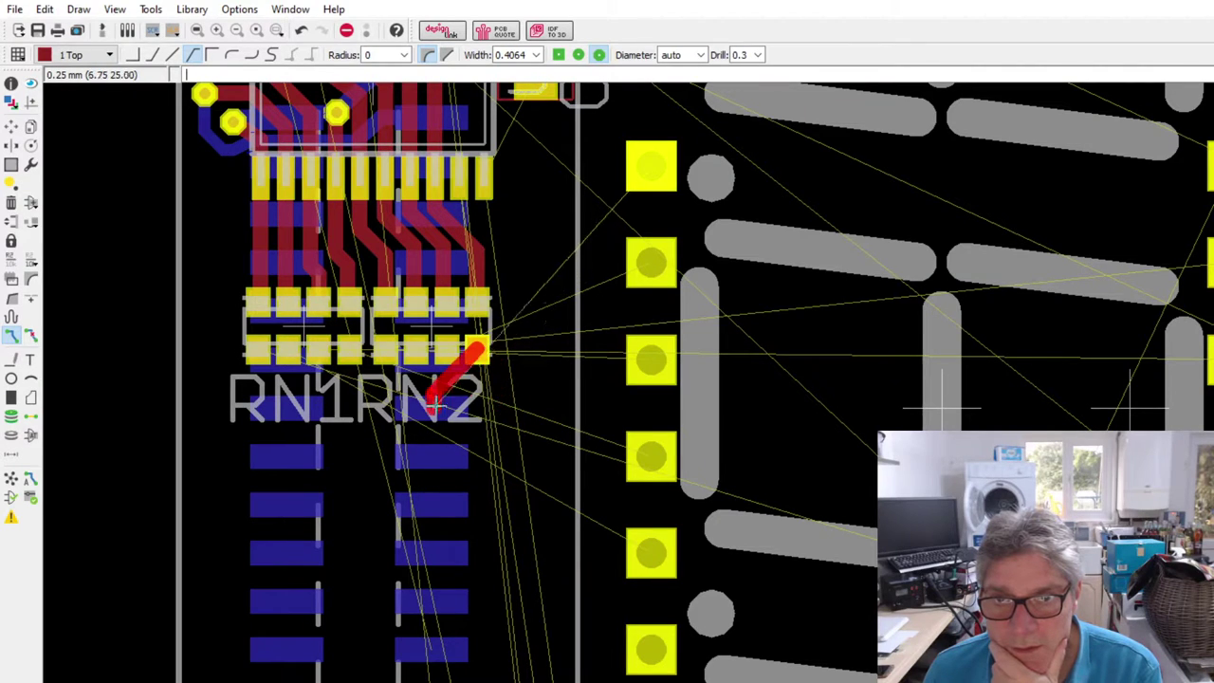
left_click(153, 55)
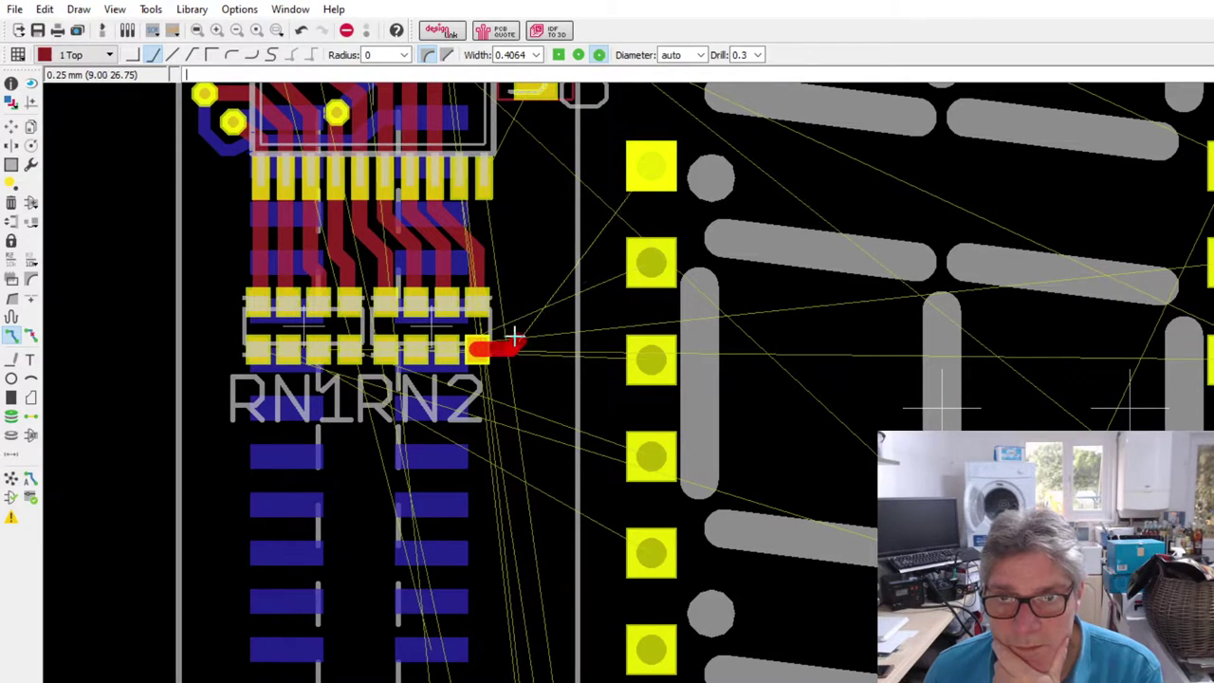
left_click(661, 164)
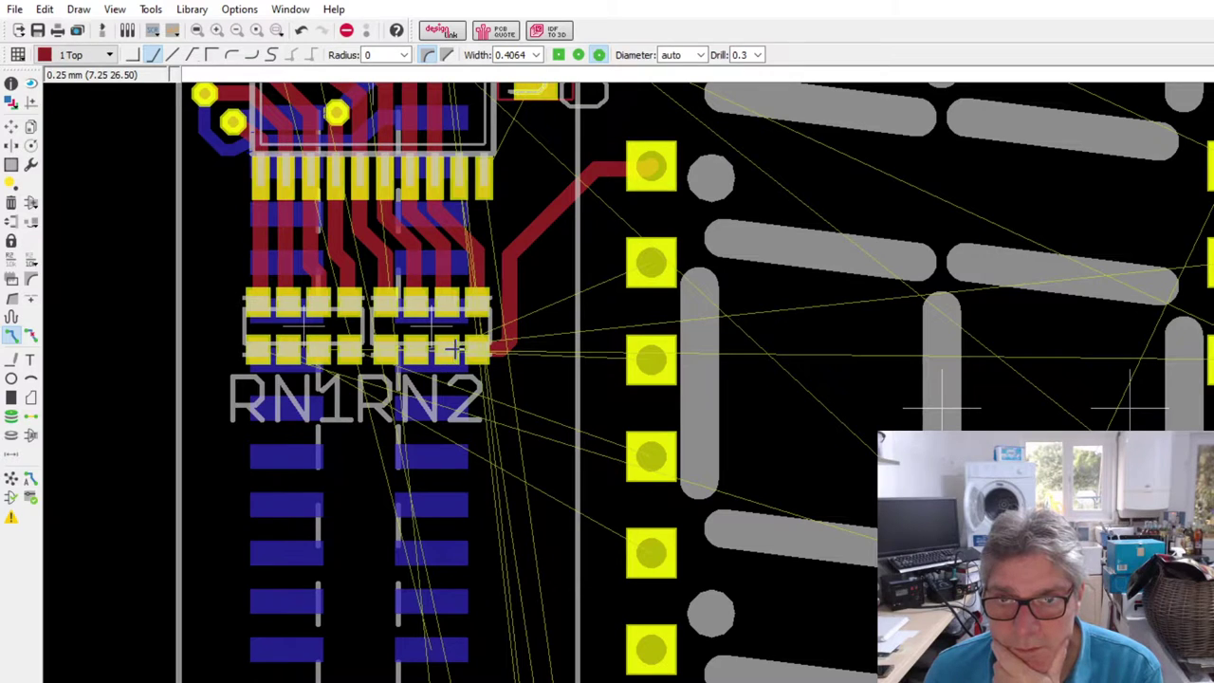
left_click(320, 351)
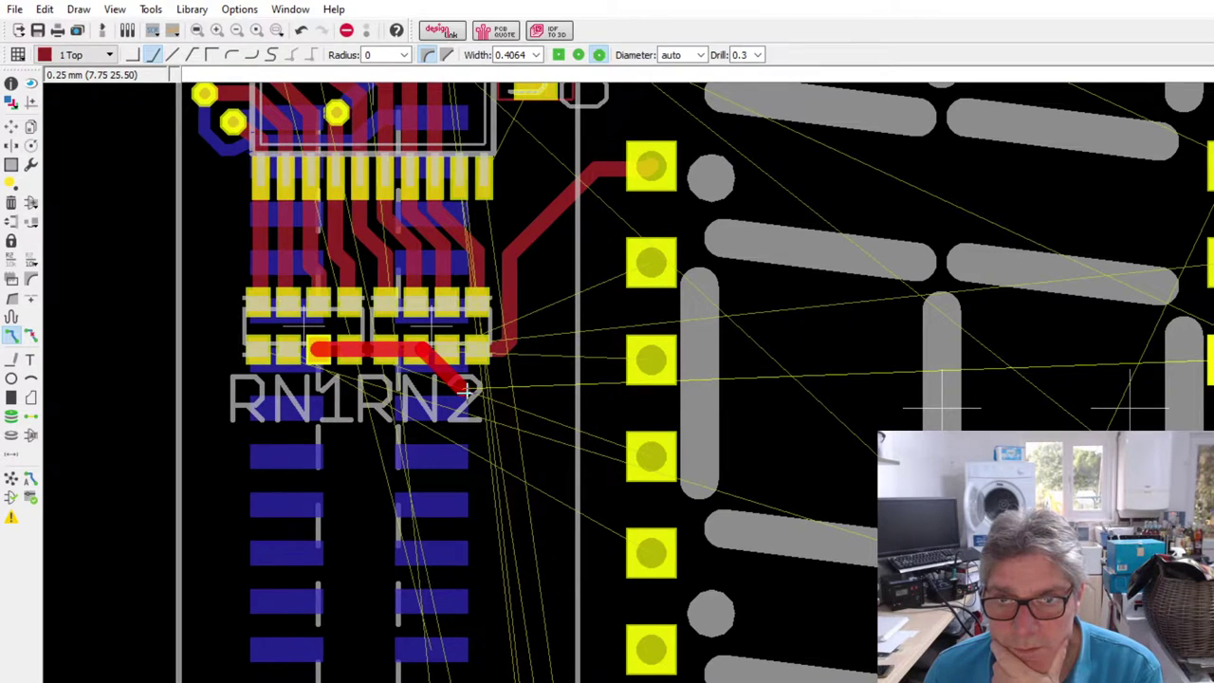
right_click(365, 370)
left_click(446, 351)
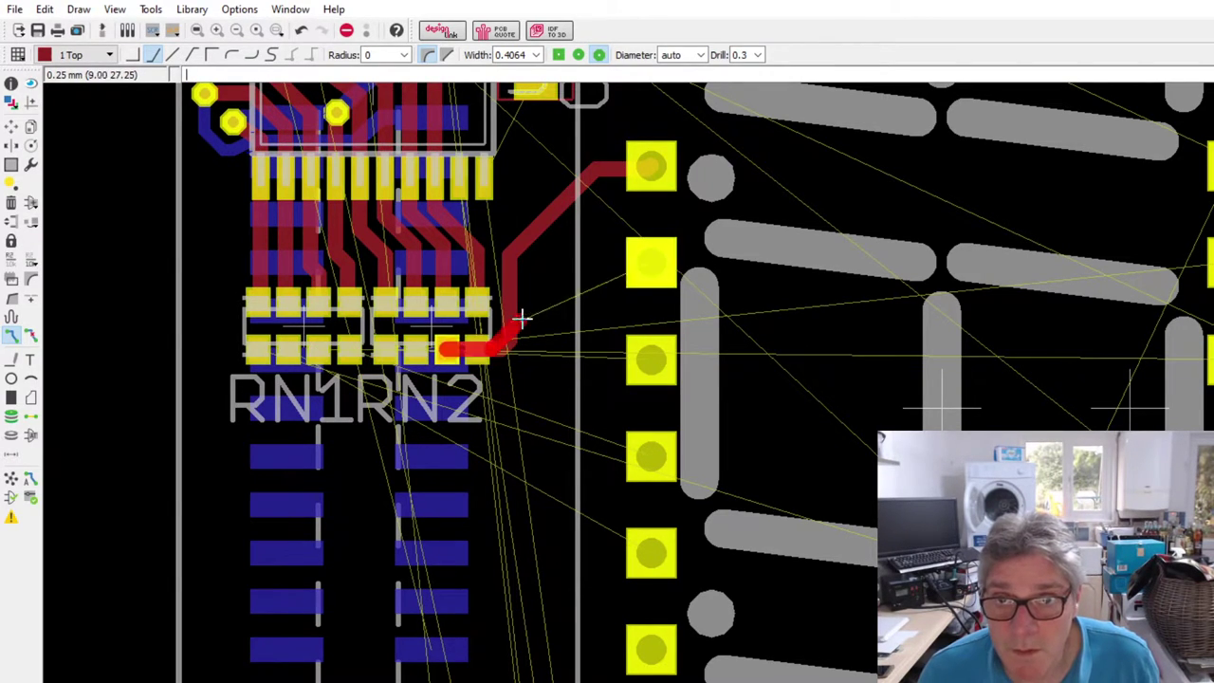
left_click(459, 384)
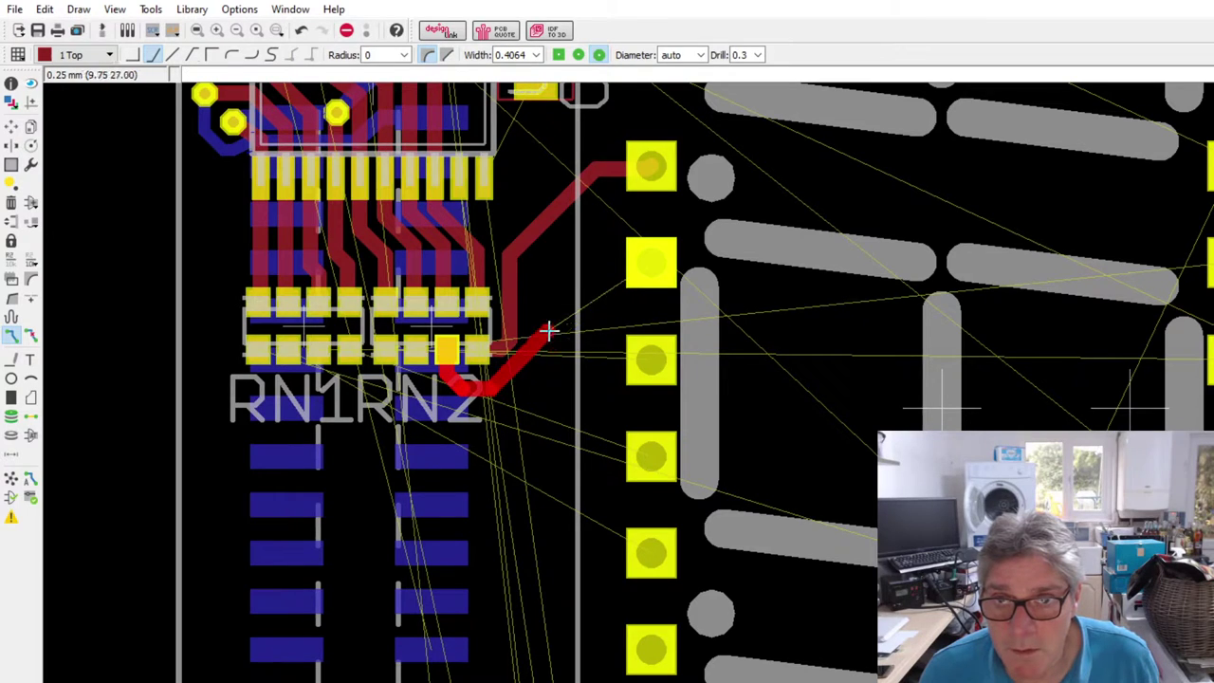
left_click(539, 356)
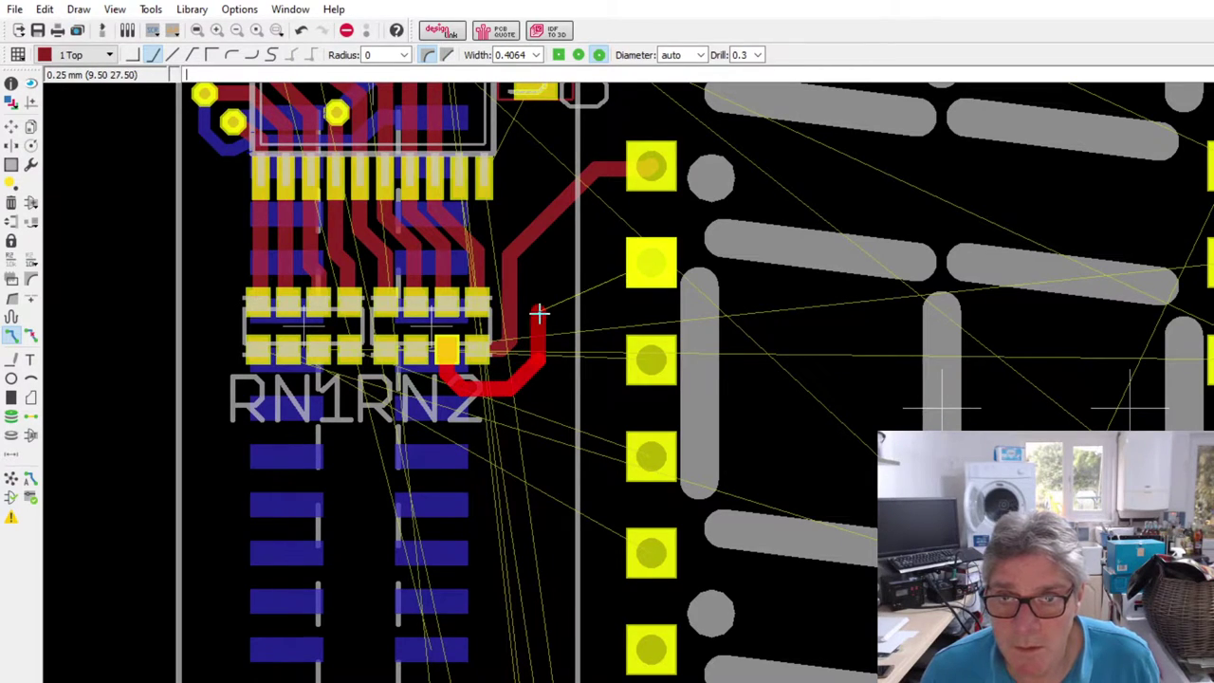
left_click(545, 264)
left_click(653, 262)
- Route a trace from an RN2 pad to a far-side display pin, undoing its last segment
scroll(510, 391, "down", 2)
scroll(470, 316, "up", 2)
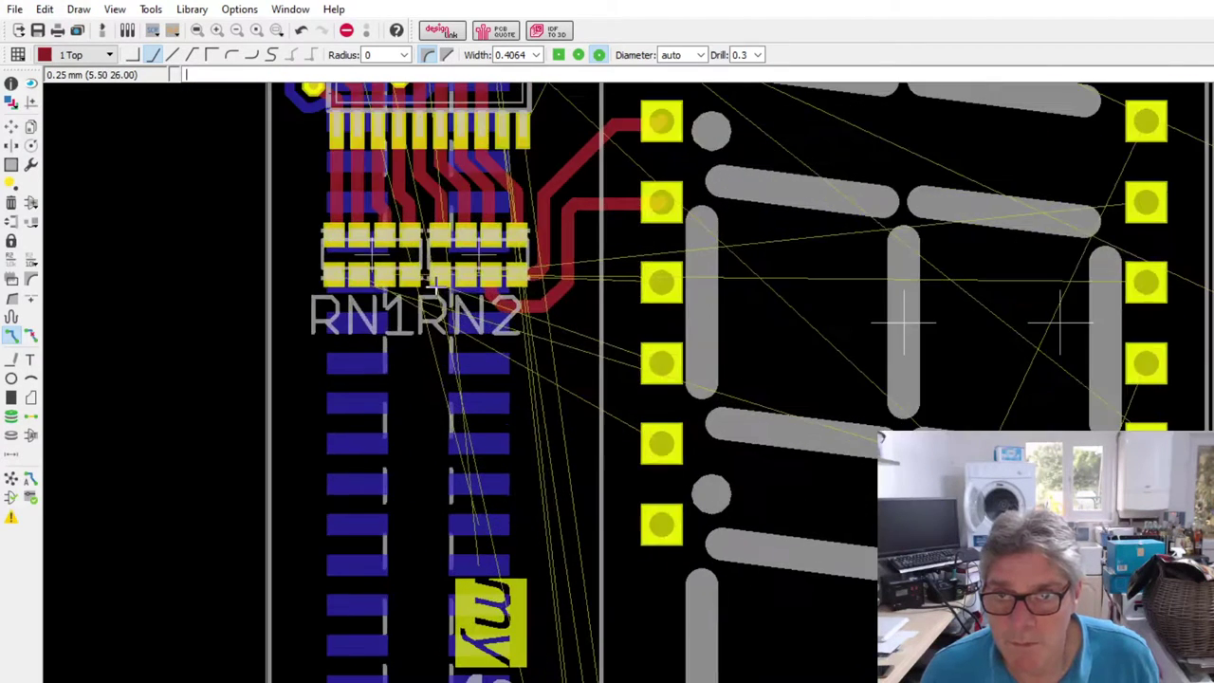
scroll(456, 273, "up", 1)
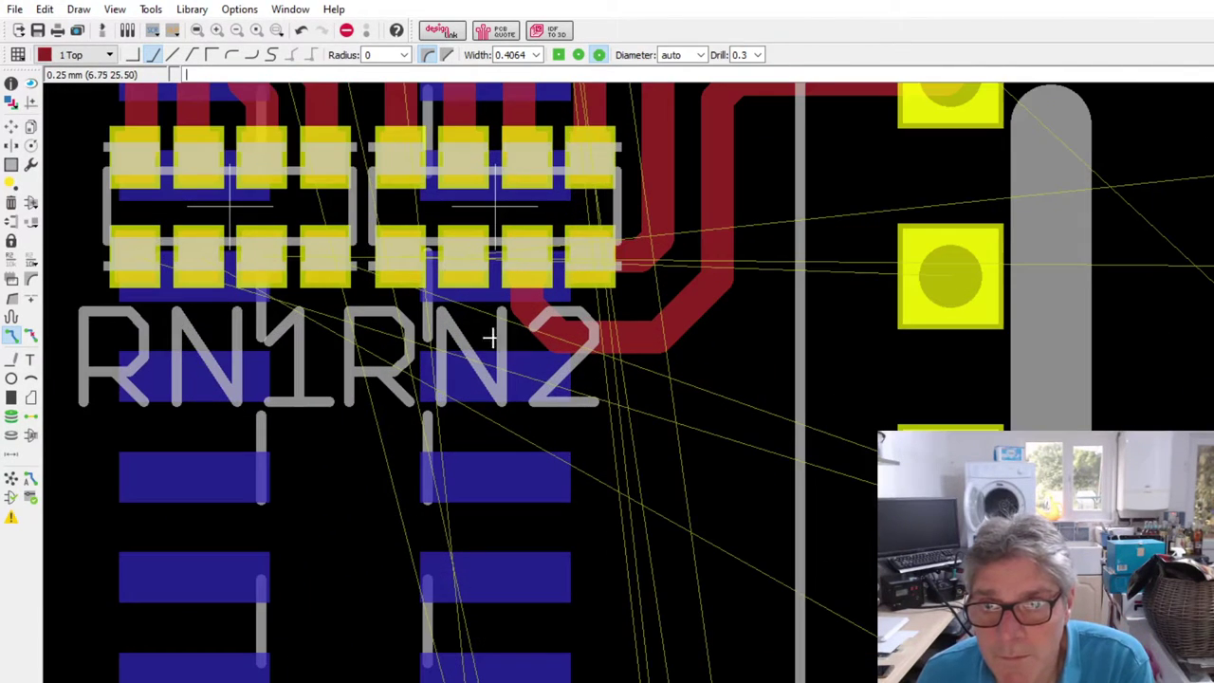
scroll(489, 337, "up", 1)
scroll(503, 190, "down", 3)
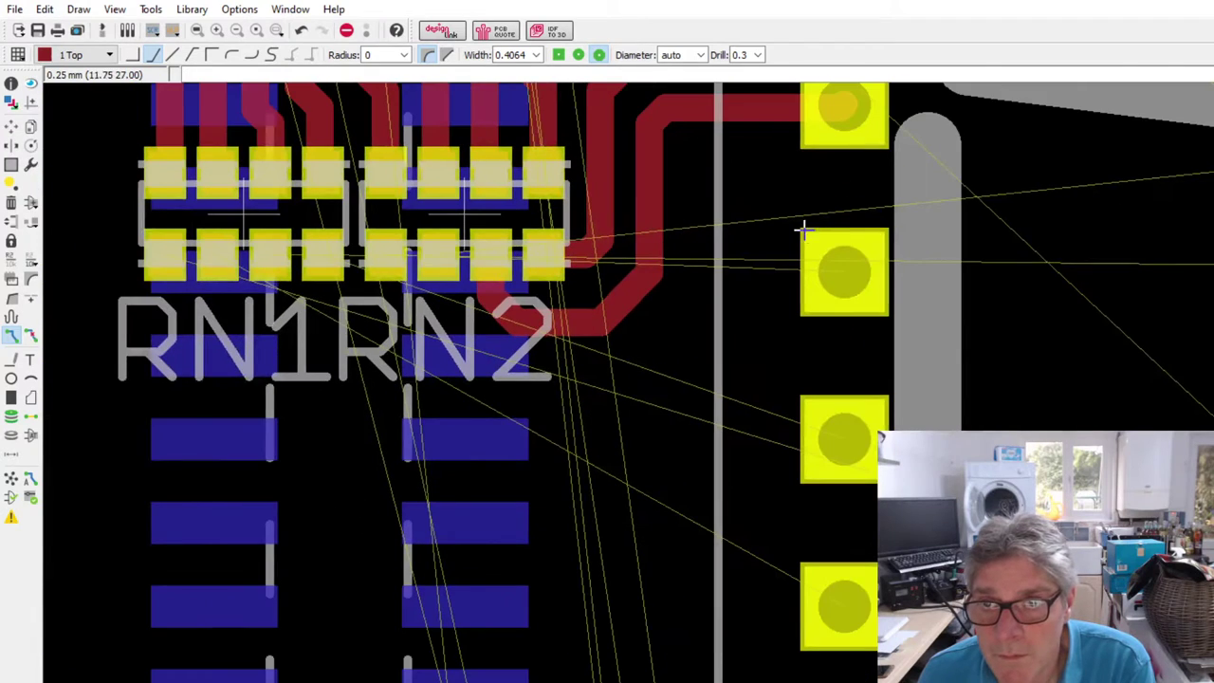
left_click(782, 275)
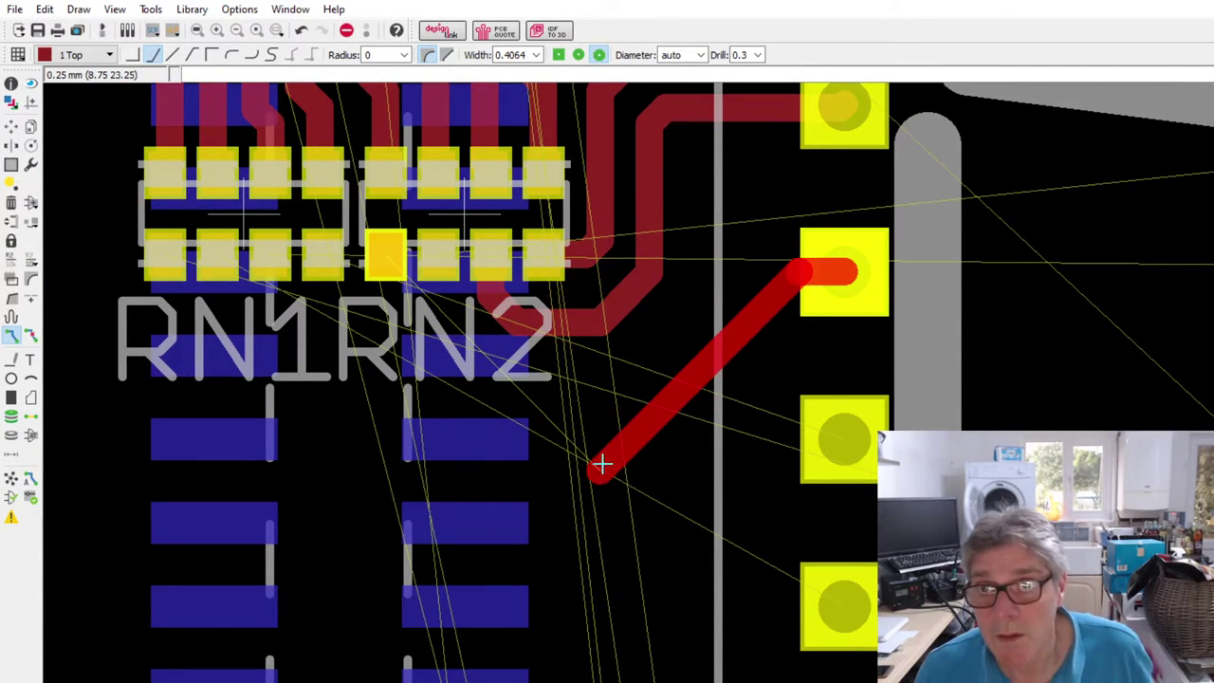
key("Escape")
left_click(825, 438)
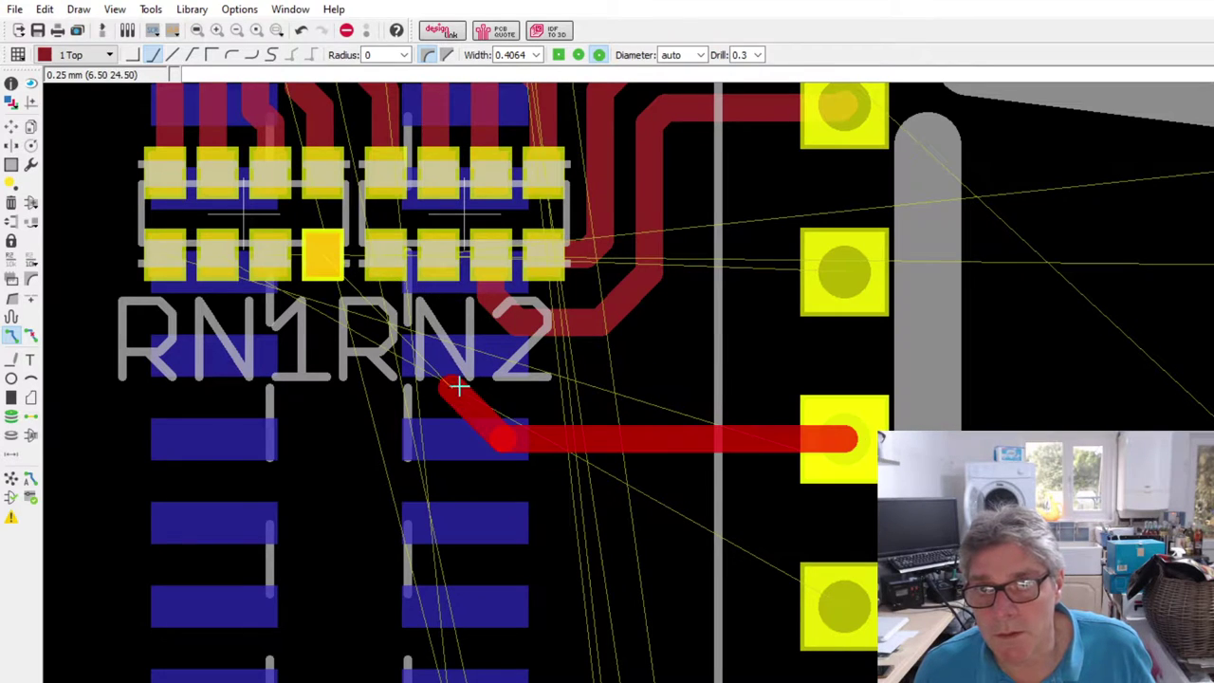
key("Escape")
scroll(440, 302, "up", 2)
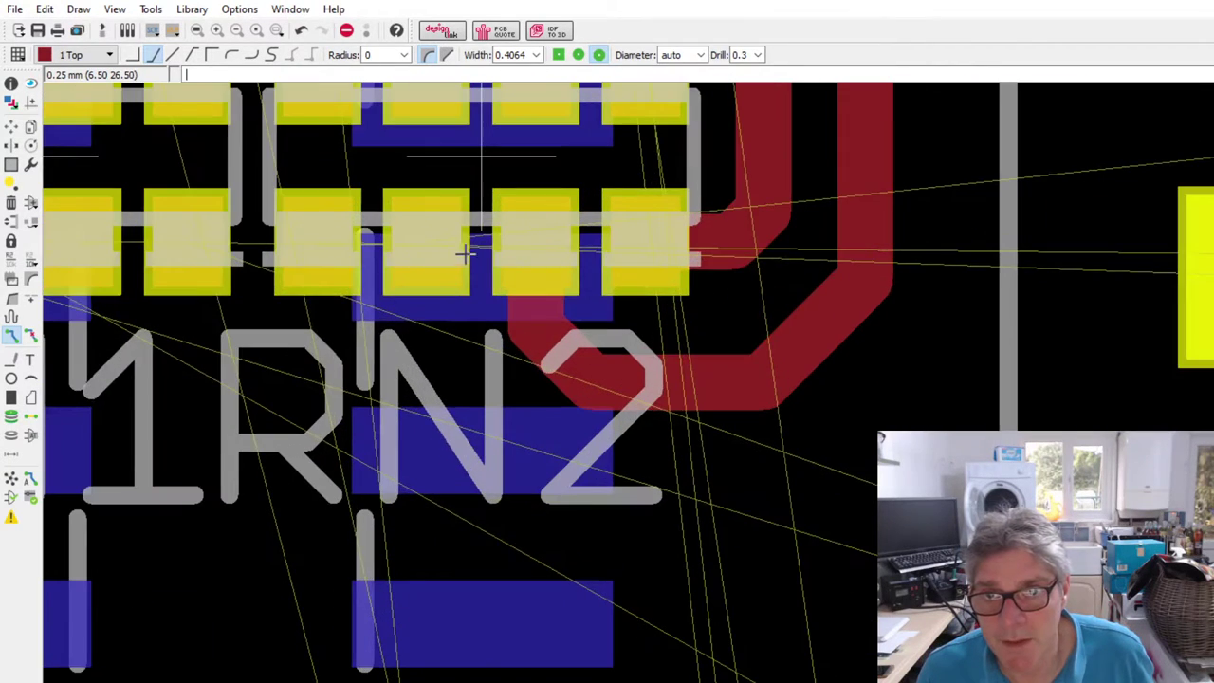
left_click(473, 244)
scroll(417, 265, "down", 3)
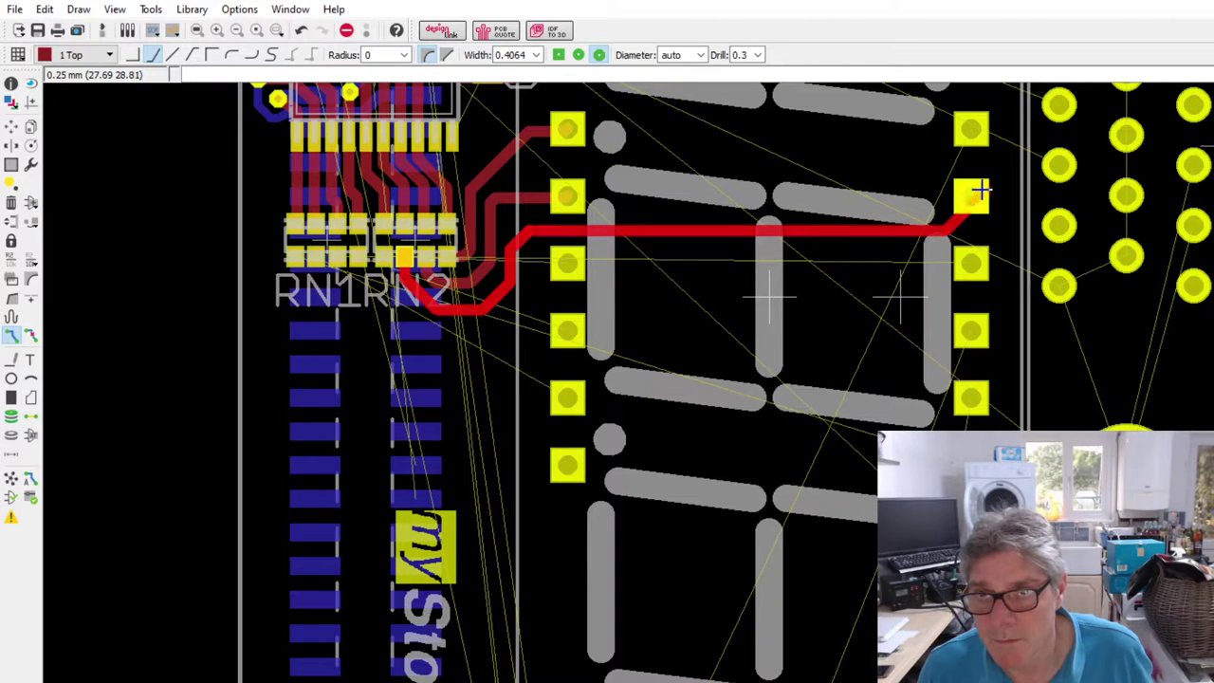
left_click(907, 217)
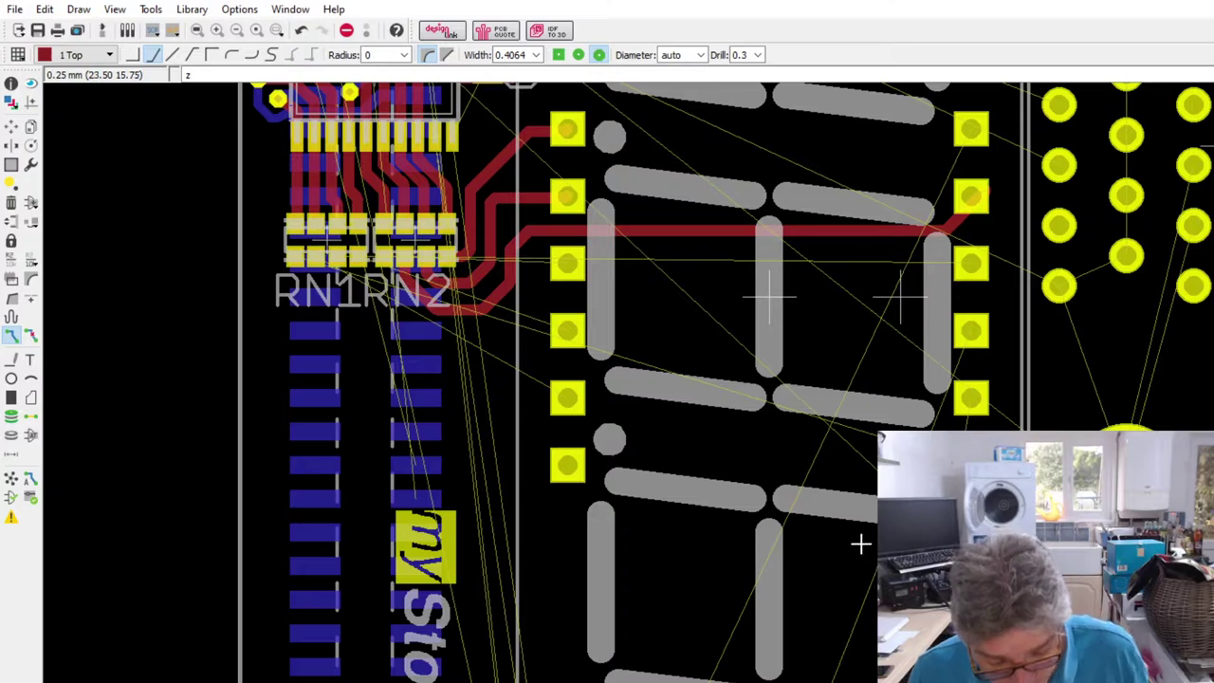
key("ctrl+z")
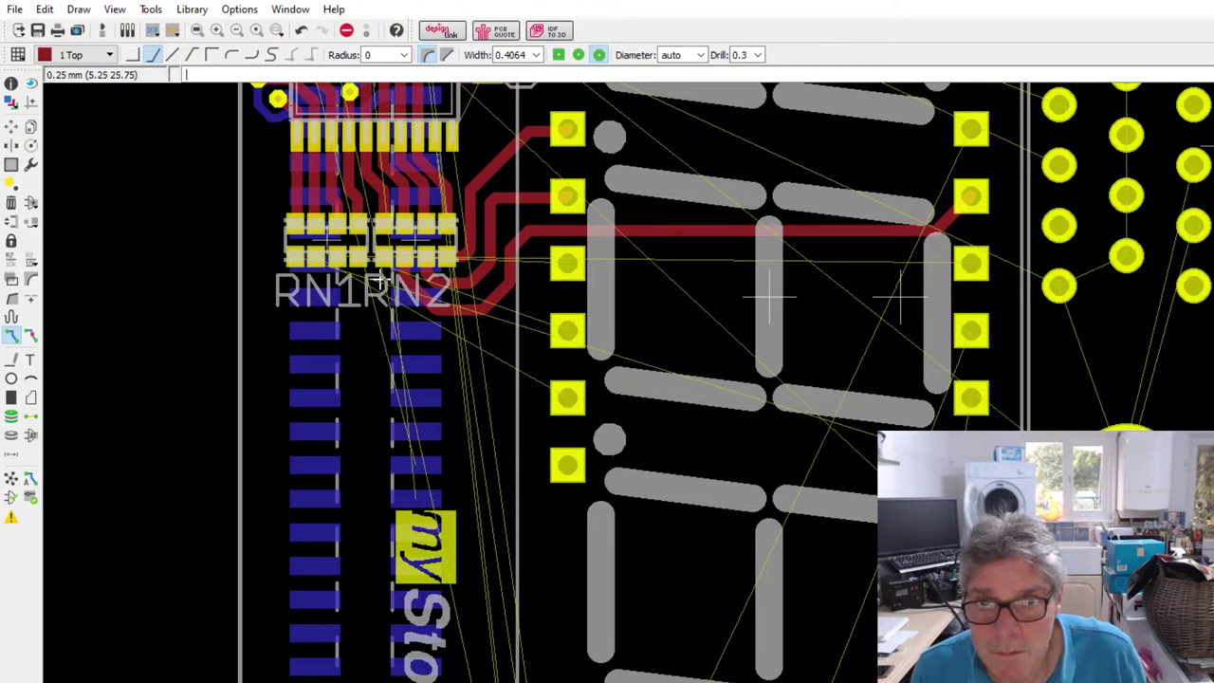
scroll(380, 279, "up", 1)
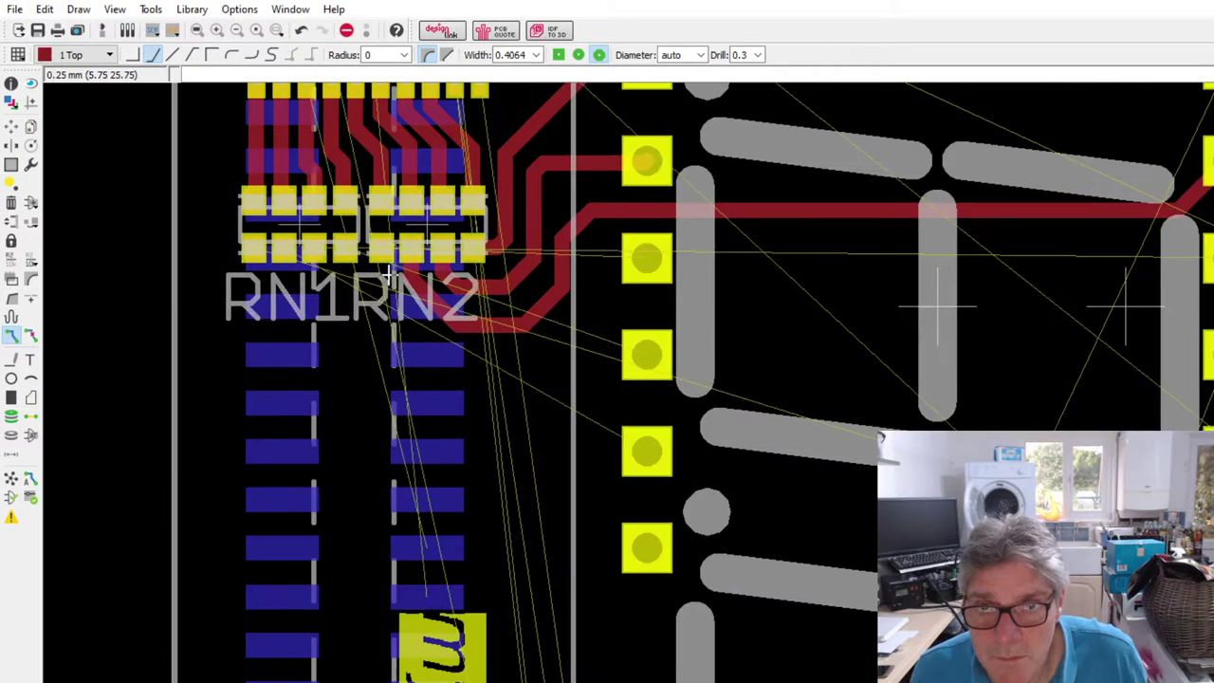
- After two cancelled starts, route a cornered top-layer track from an RN2 pad to a right-hand display pad
left_click(614, 265)
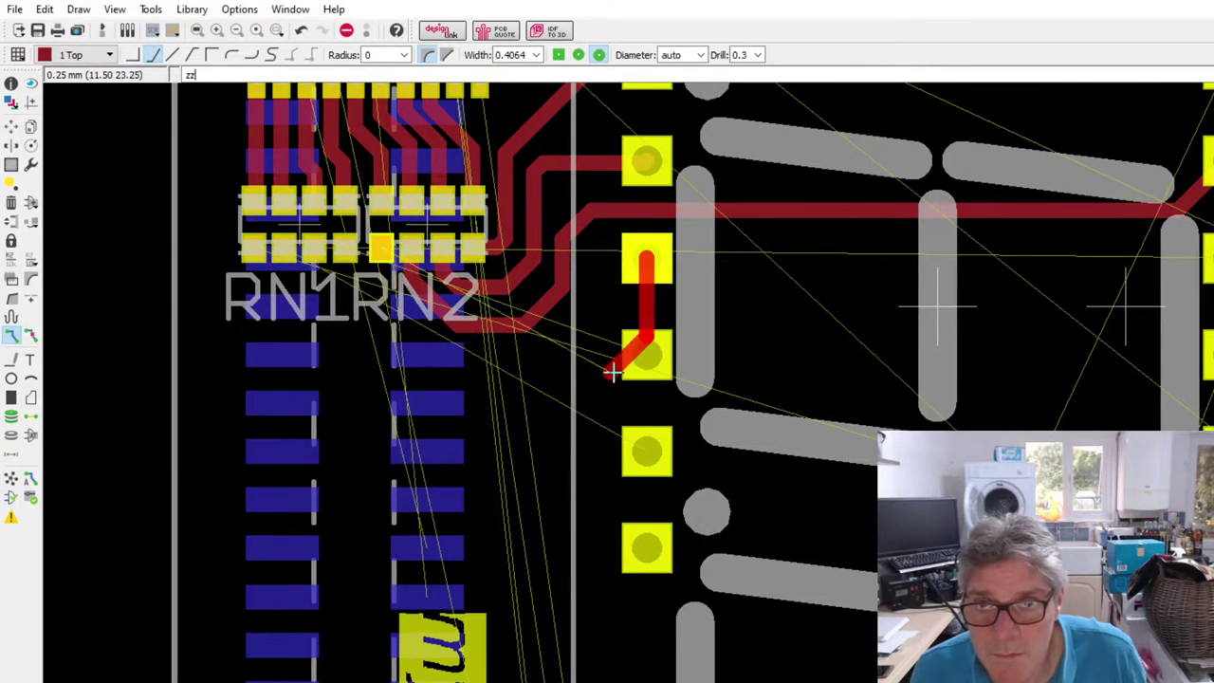
key("Escape")
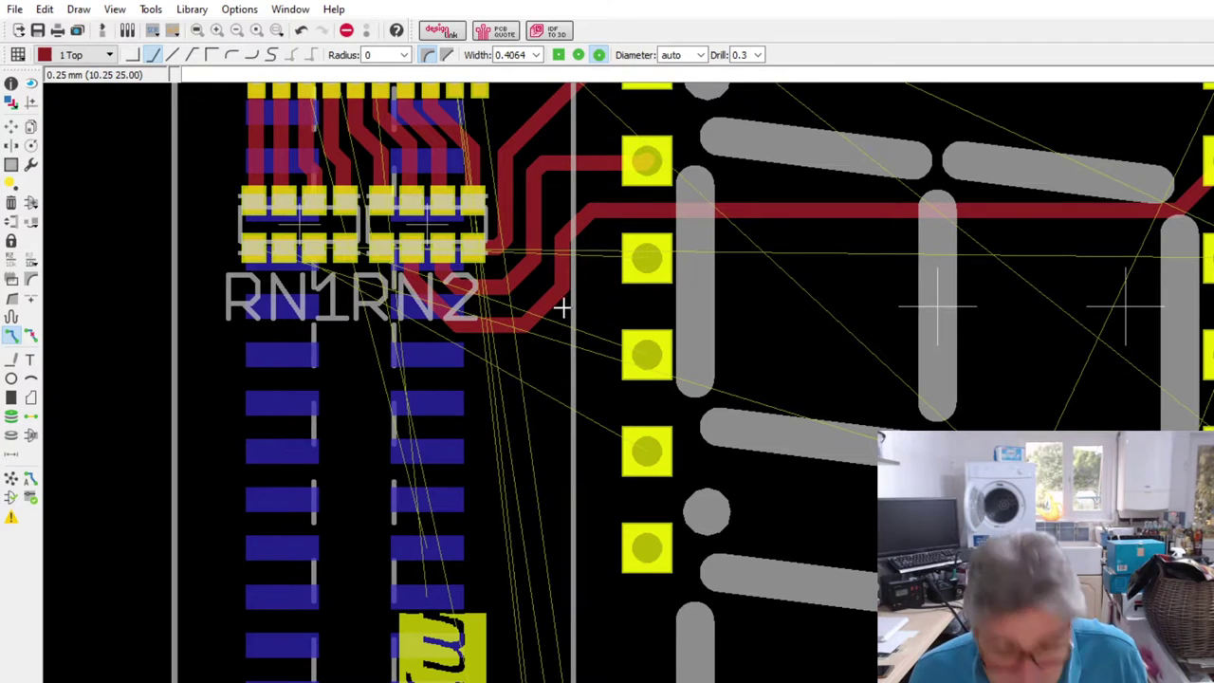
scroll(395, 270, "up", 2)
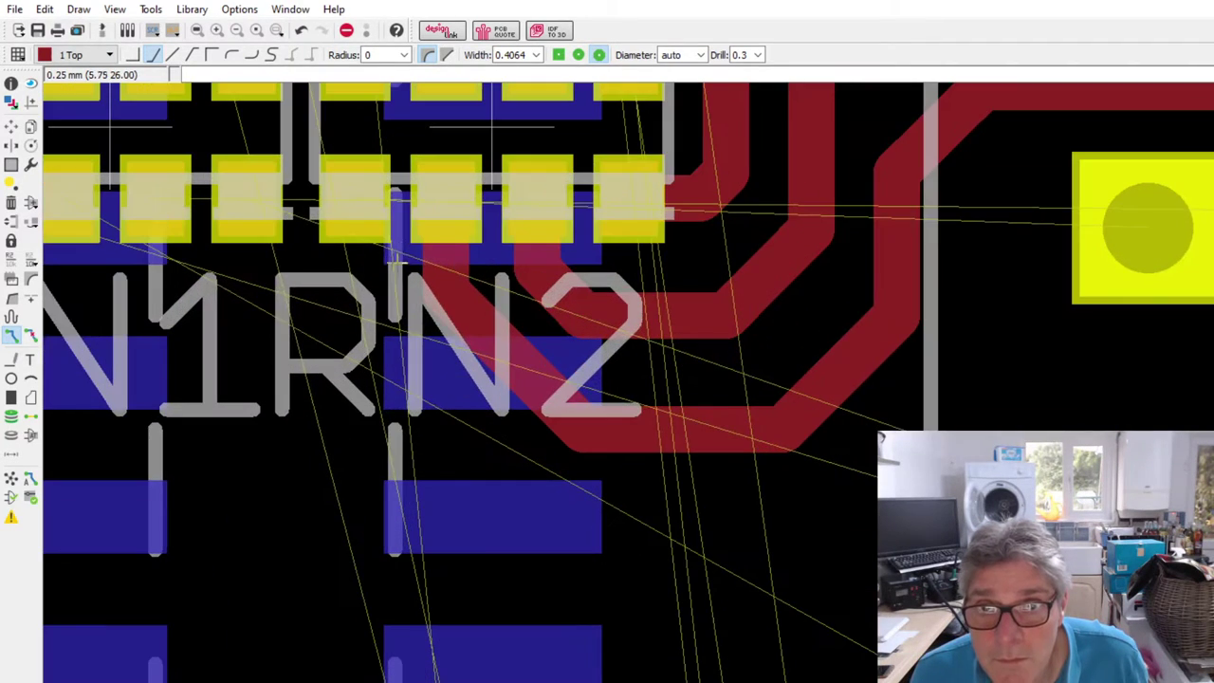
left_click(404, 344)
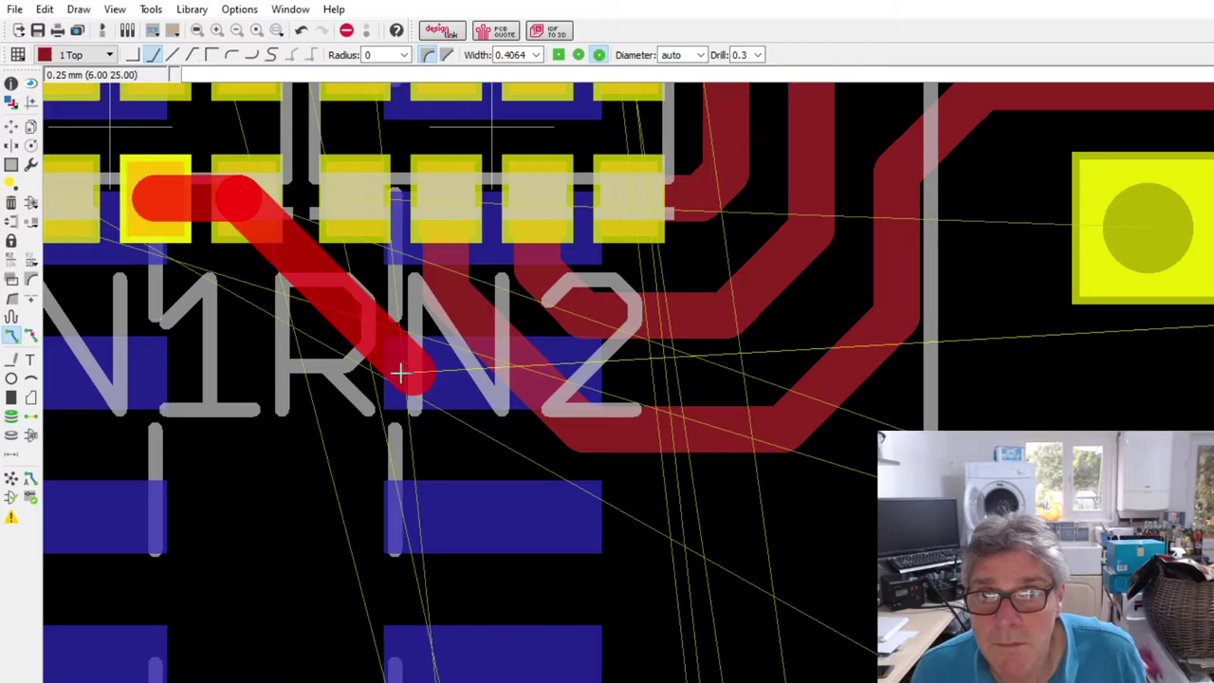
key("Escape")
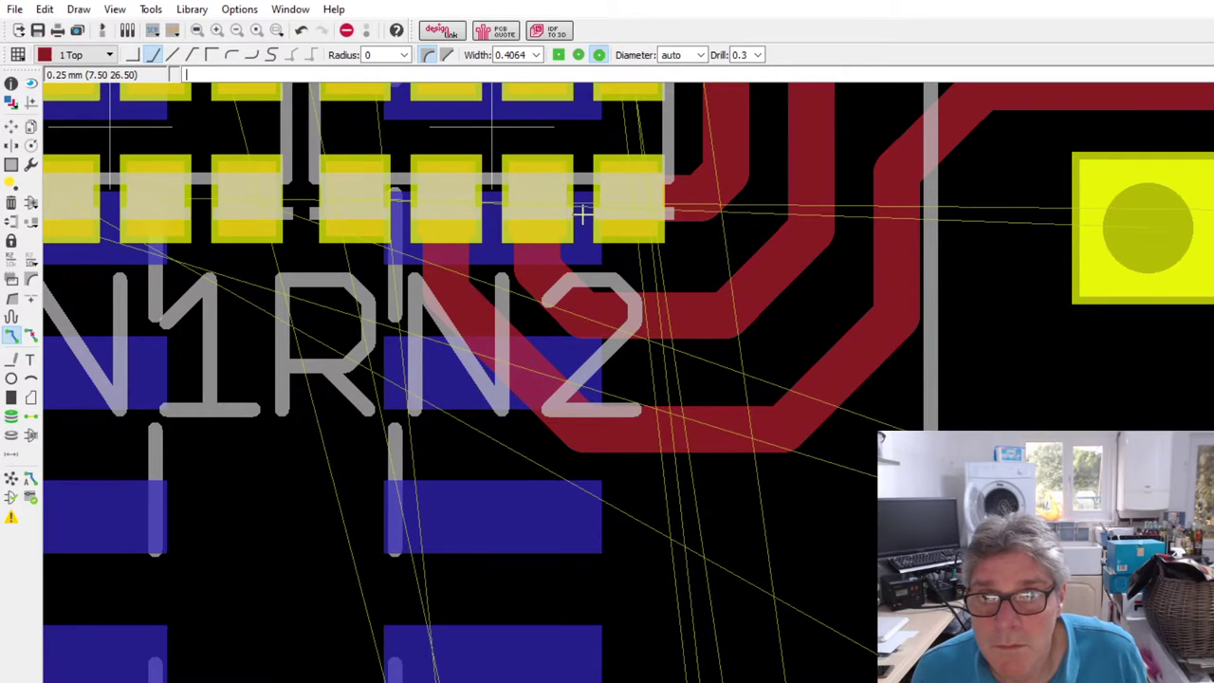
left_click(383, 407)
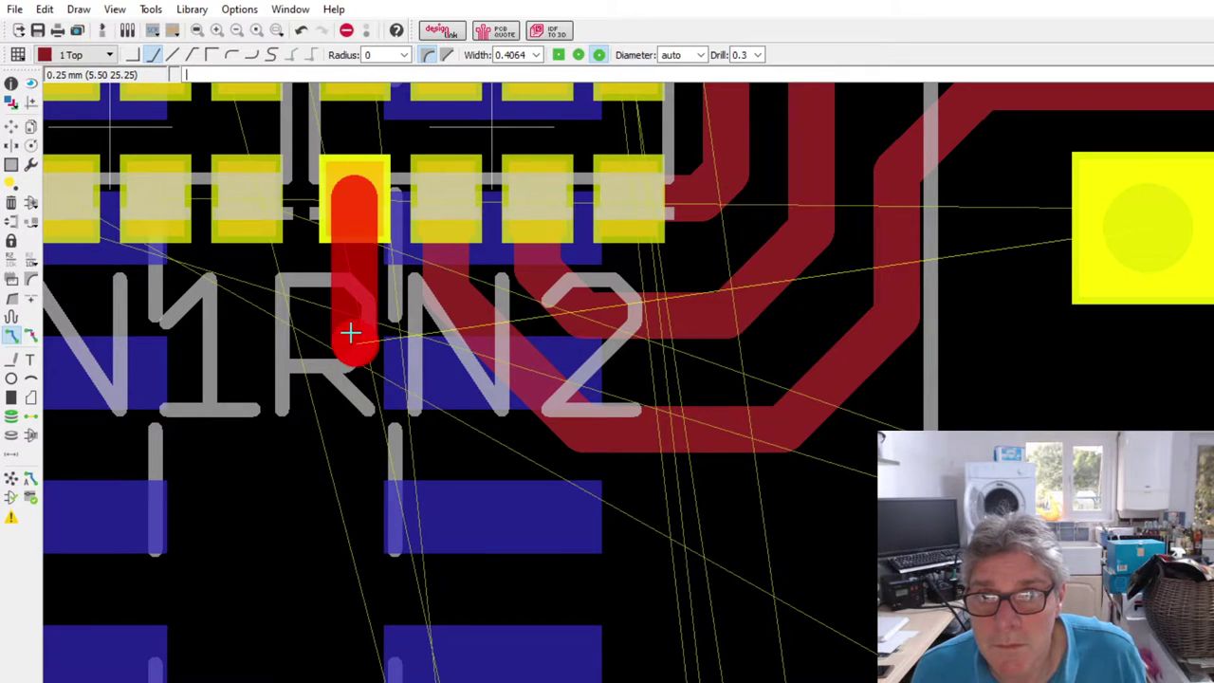
left_click(558, 517)
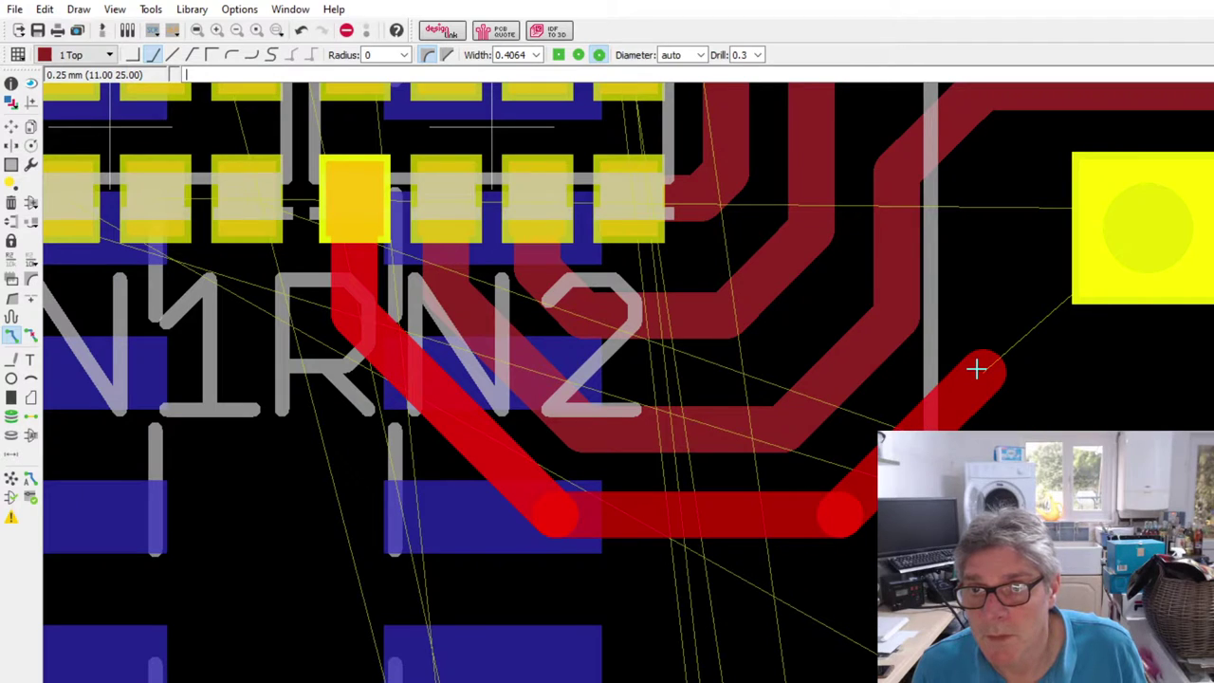
left_click(1166, 237)
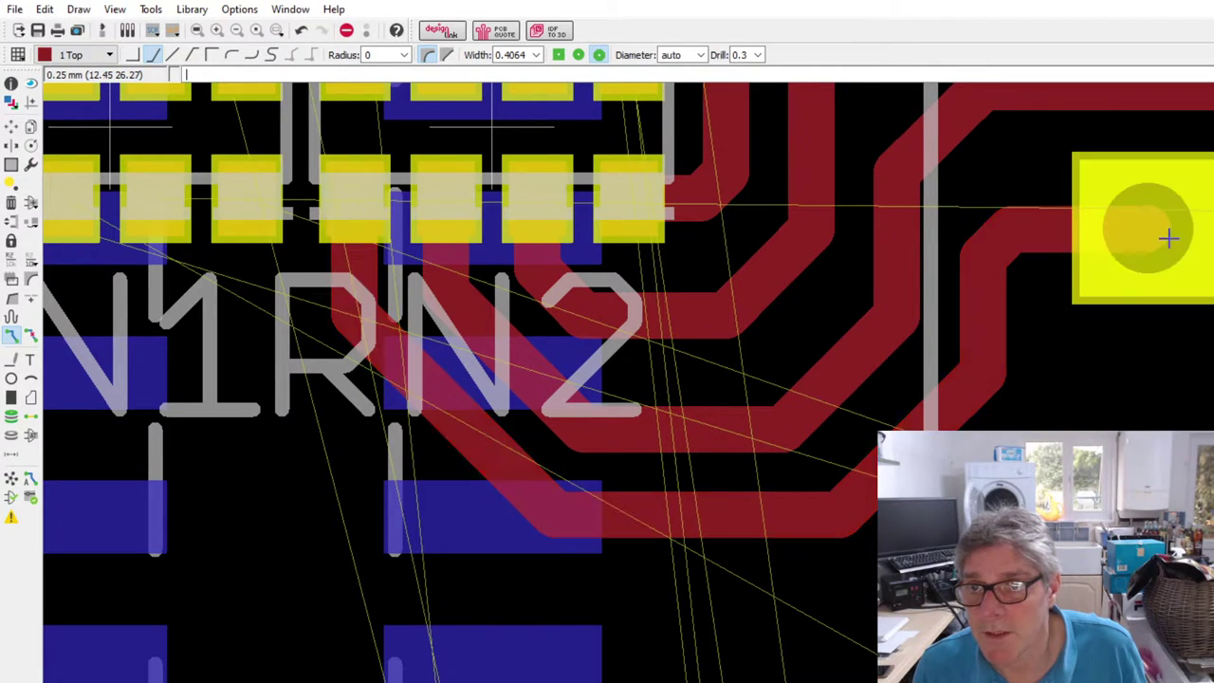
- Route two more RN1 pads to display pads, the second track with a corner
scroll(588, 265, "down", 3)
scroll(498, 370, "up", 2)
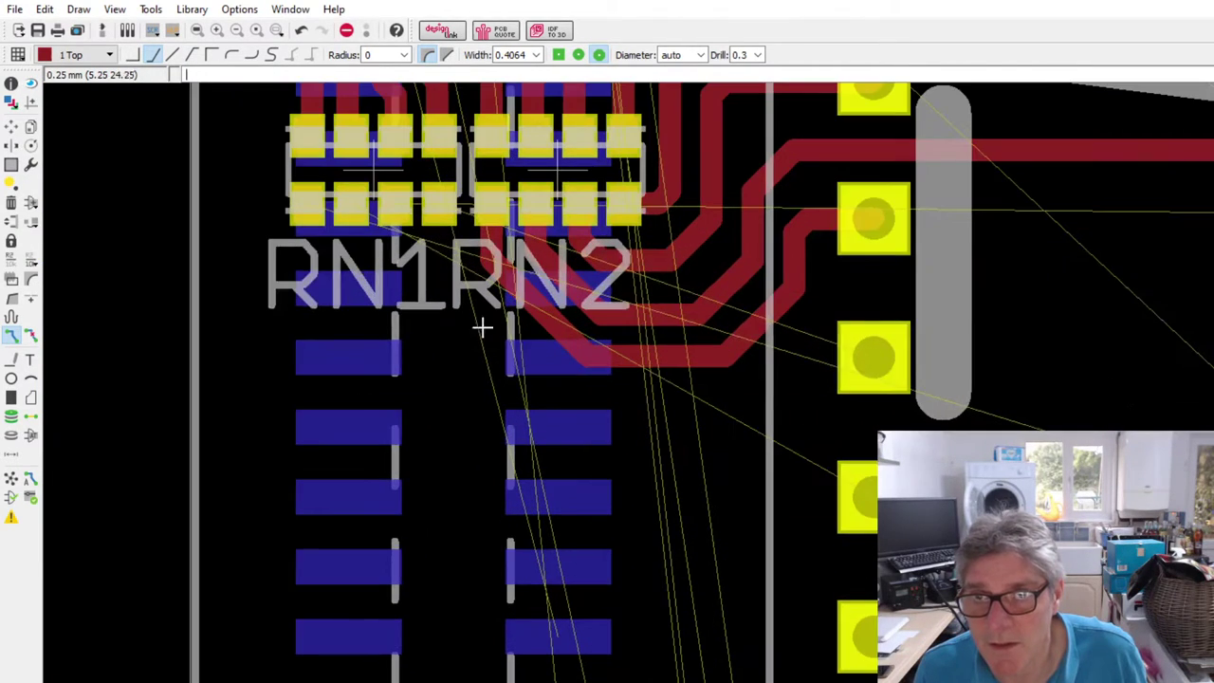
left_click(440, 211)
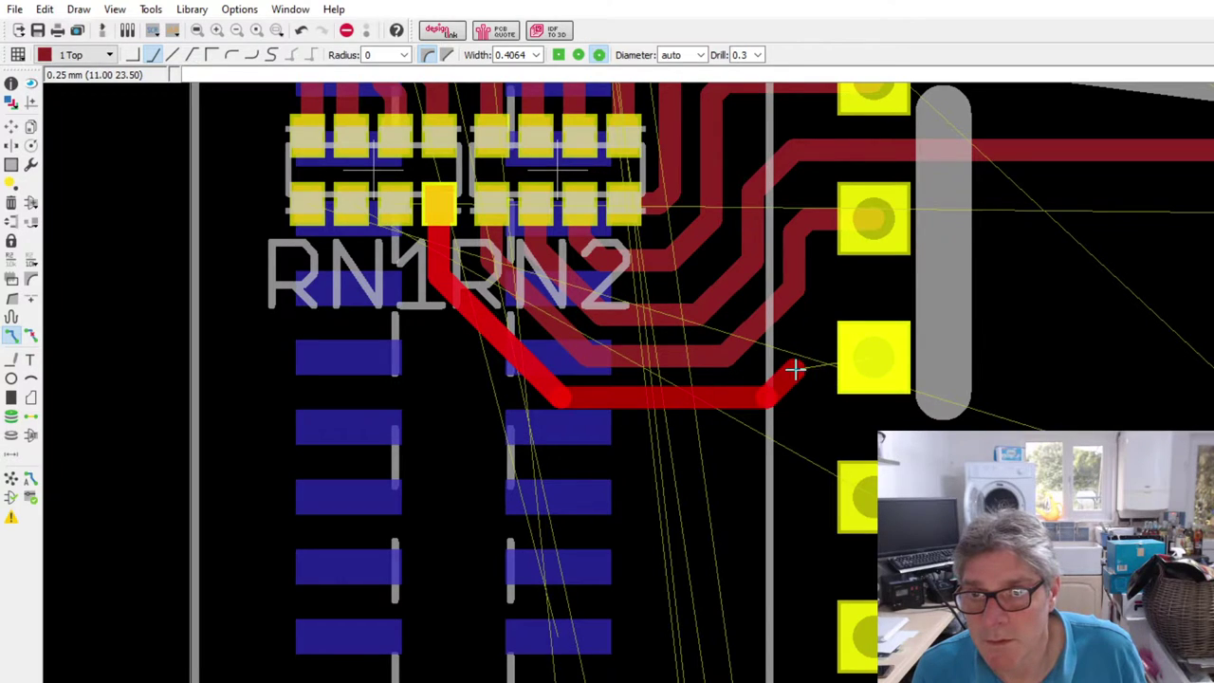
left_click(891, 360)
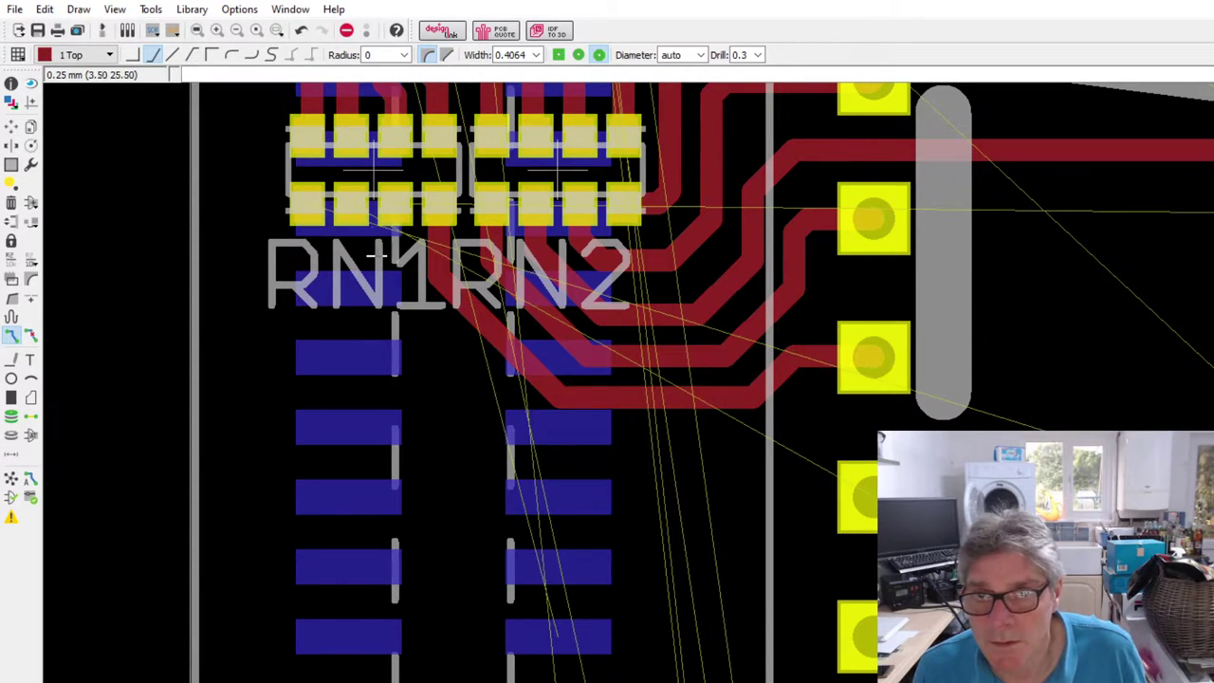
scroll(403, 228, "up", 5)
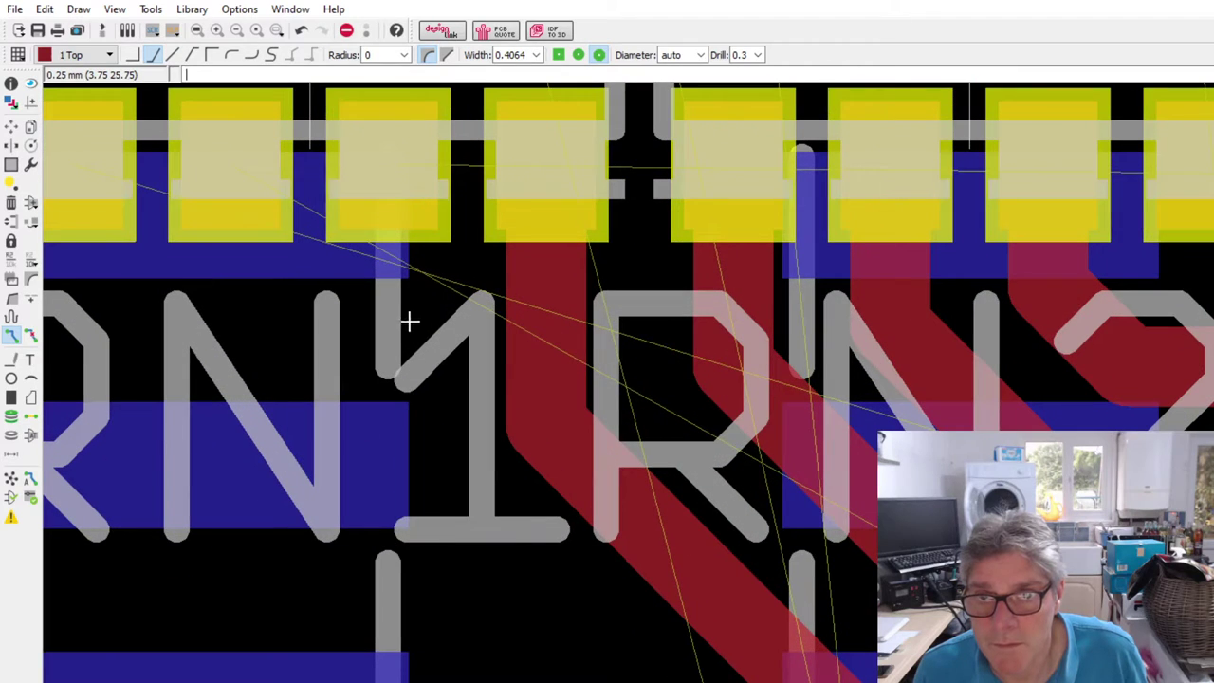
left_click(455, 190)
scroll(388, 225, "down", 4)
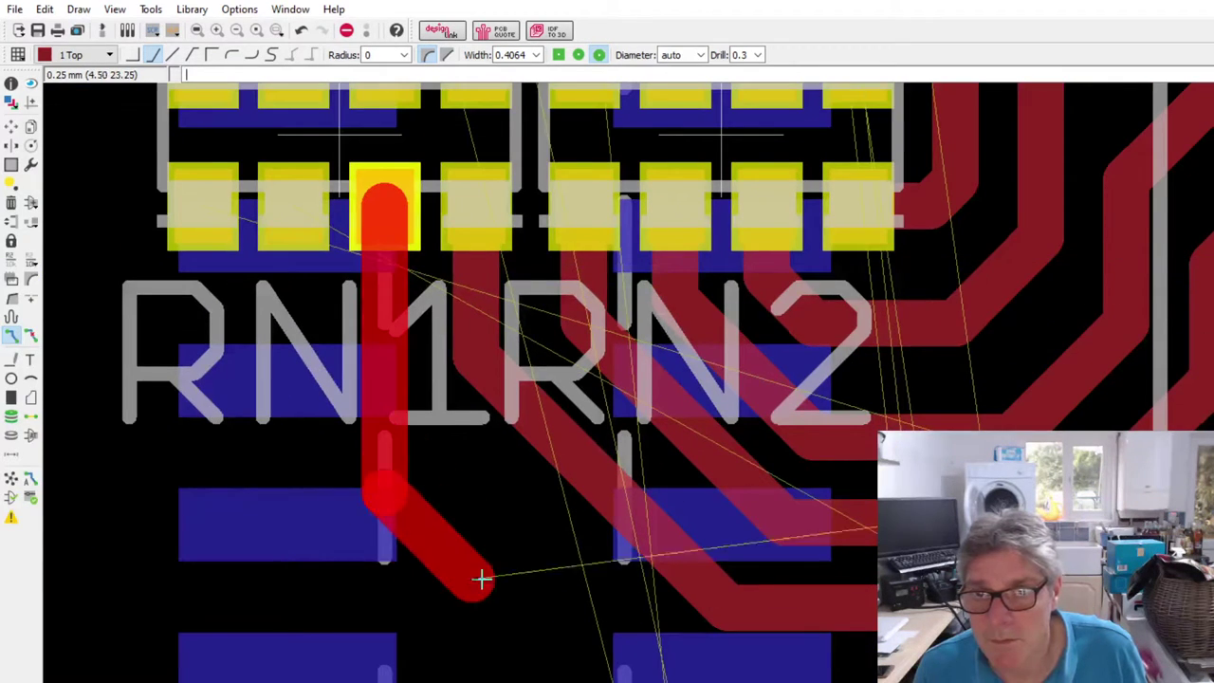
scroll(394, 415, "down", 2)
scroll(393, 415, "down", 2)
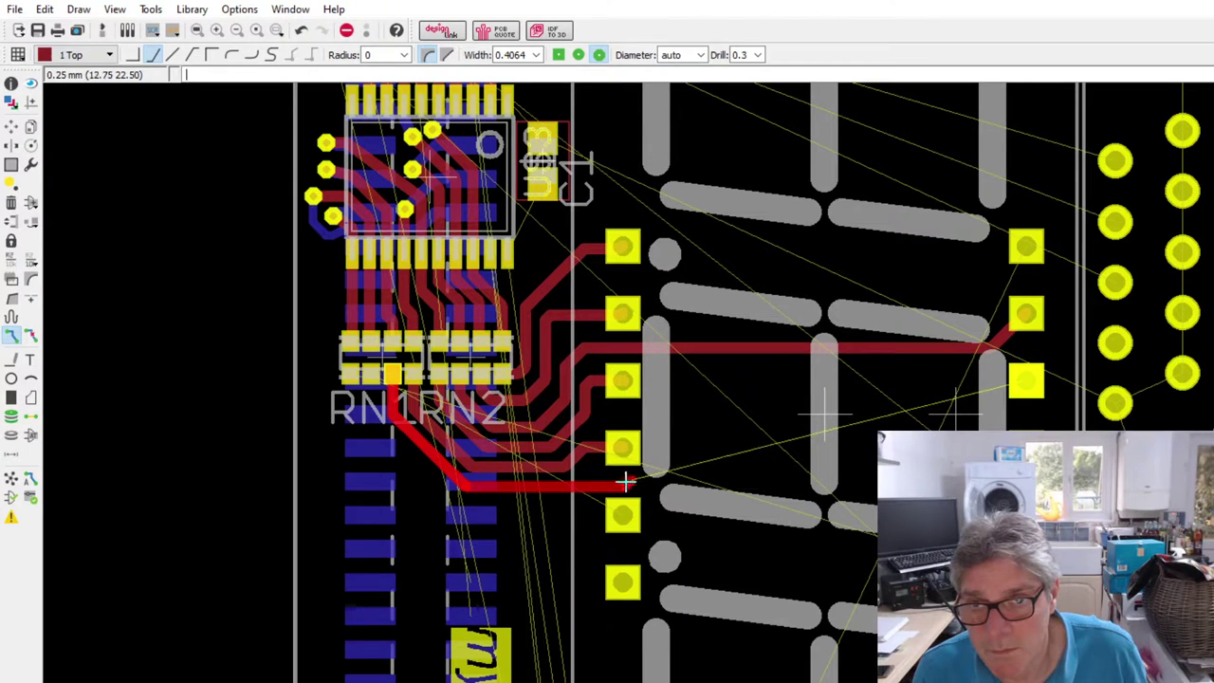
left_click(591, 480)
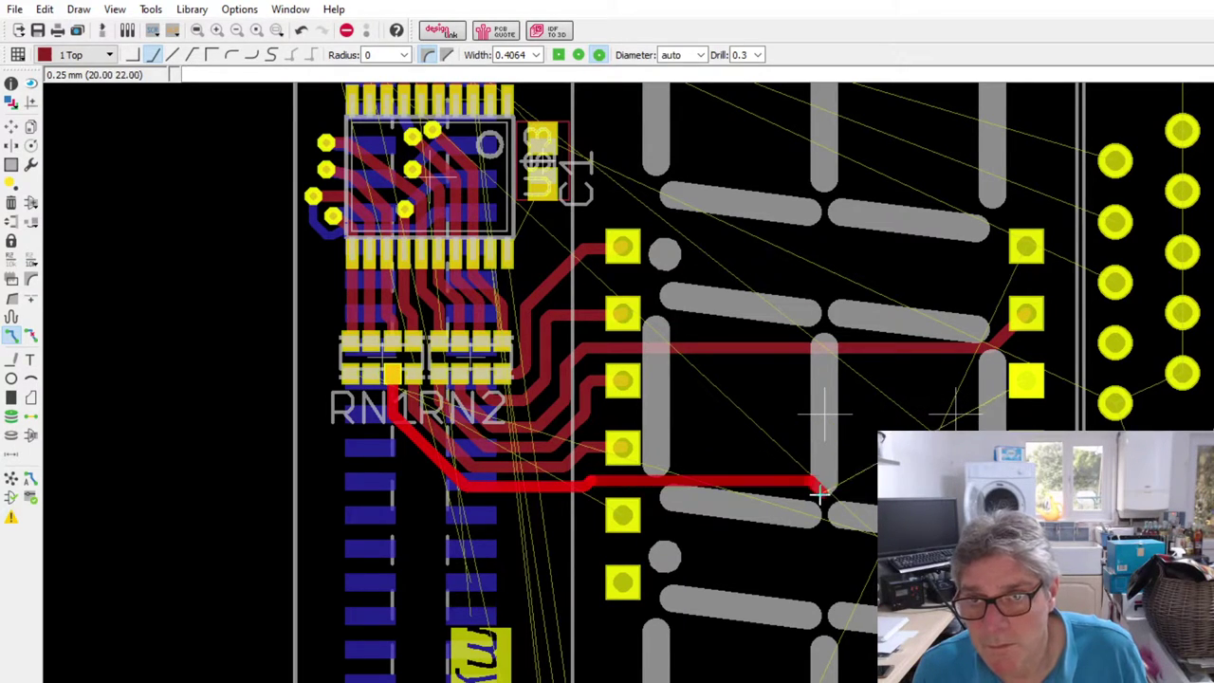
left_click(1024, 381)
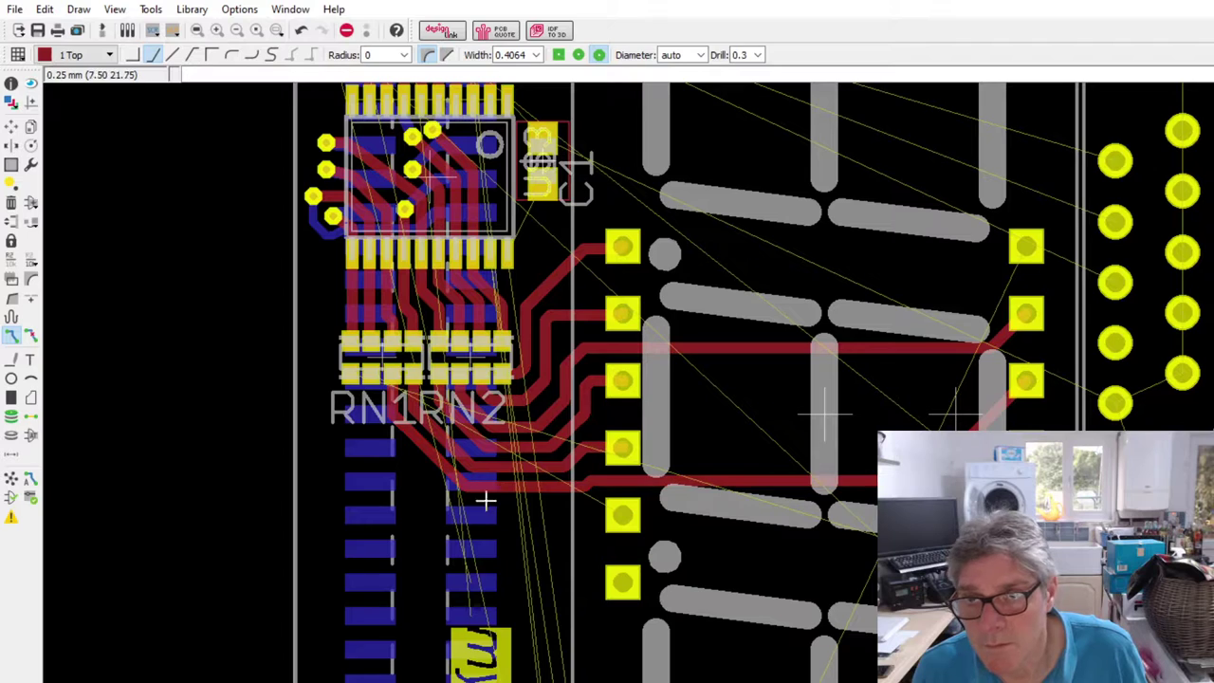
- Route RN1's lower-left pad to a display pad, then start another RN1 track with a diagonal corner
scroll(374, 403, "up", 3)
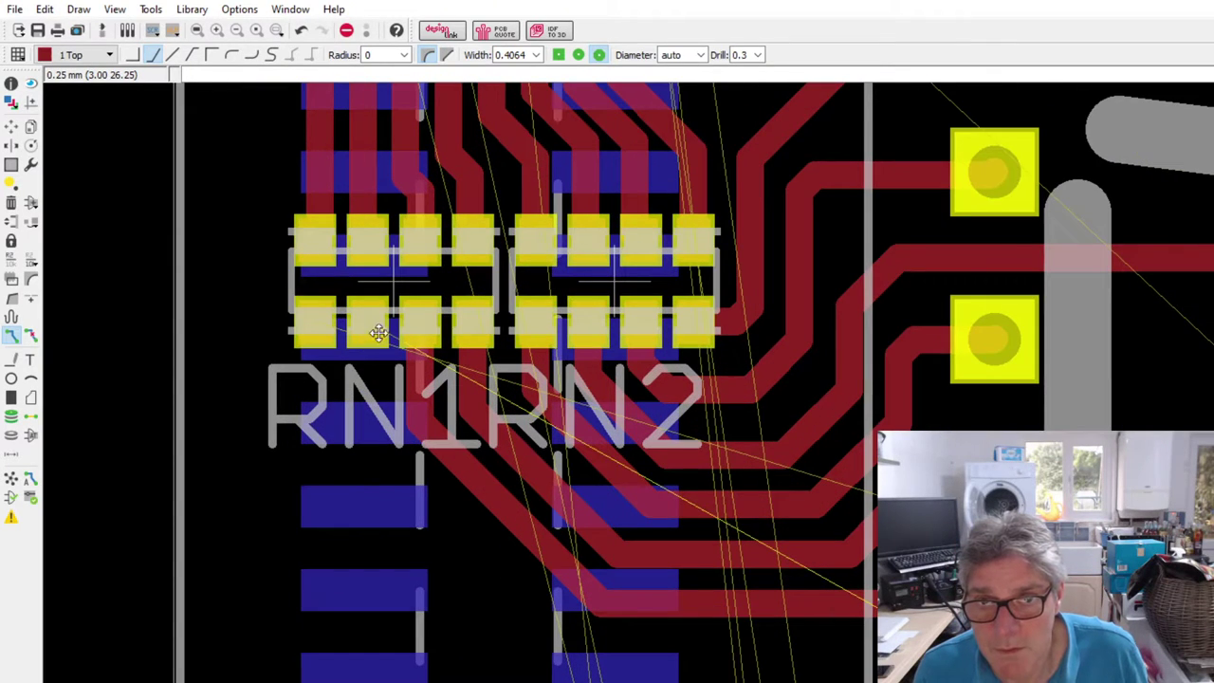
scroll(397, 525, "down", 2)
left_click(372, 398)
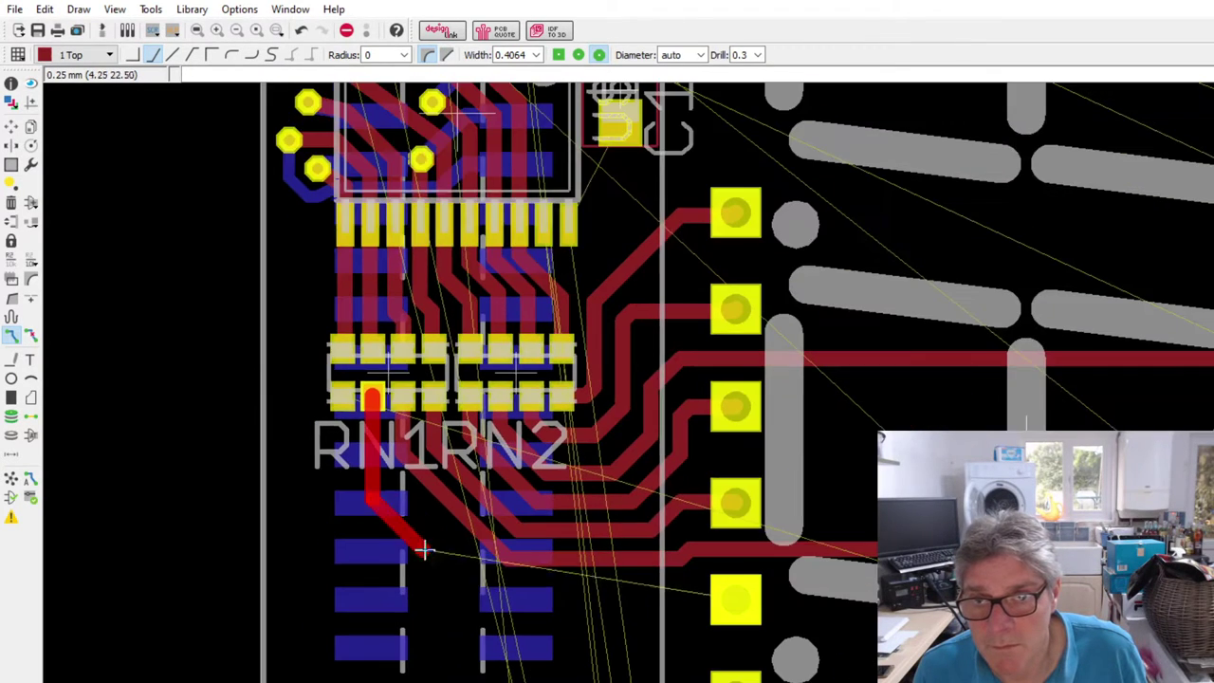
left_click(505, 598)
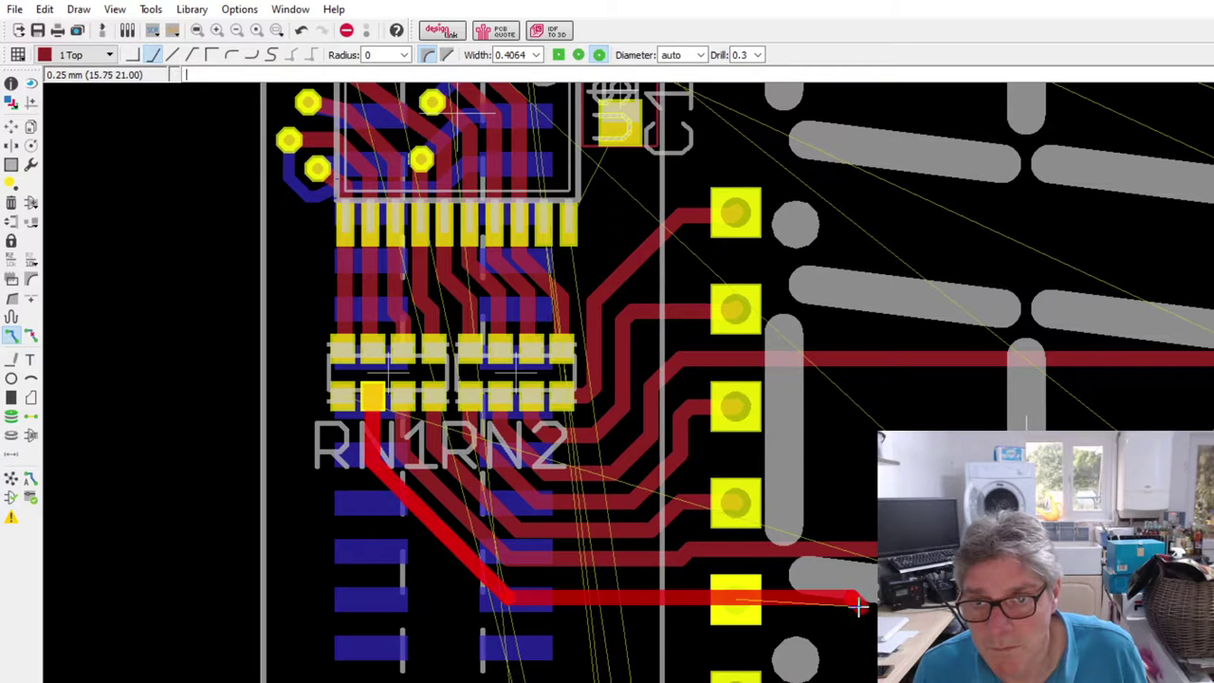
left_click(740, 600)
scroll(446, 455, "down", 2)
scroll(455, 431, "up", 2)
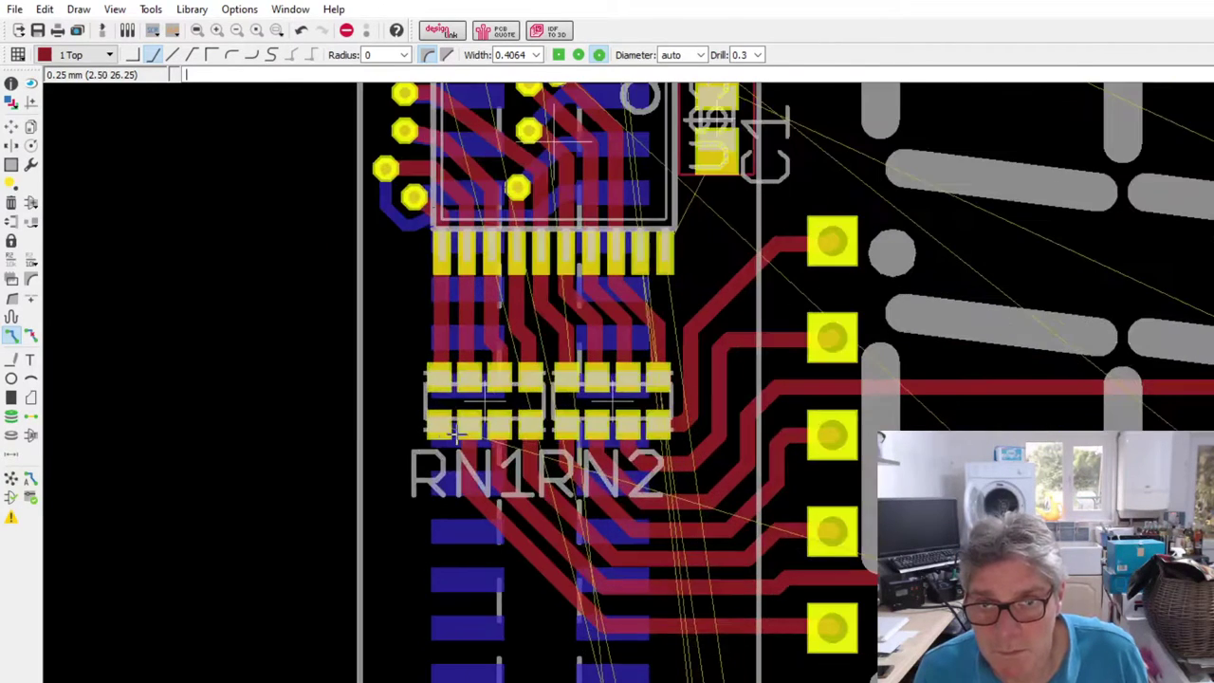
left_click(434, 431)
scroll(493, 569, "down", 2)
scroll(534, 550, "up", 2)
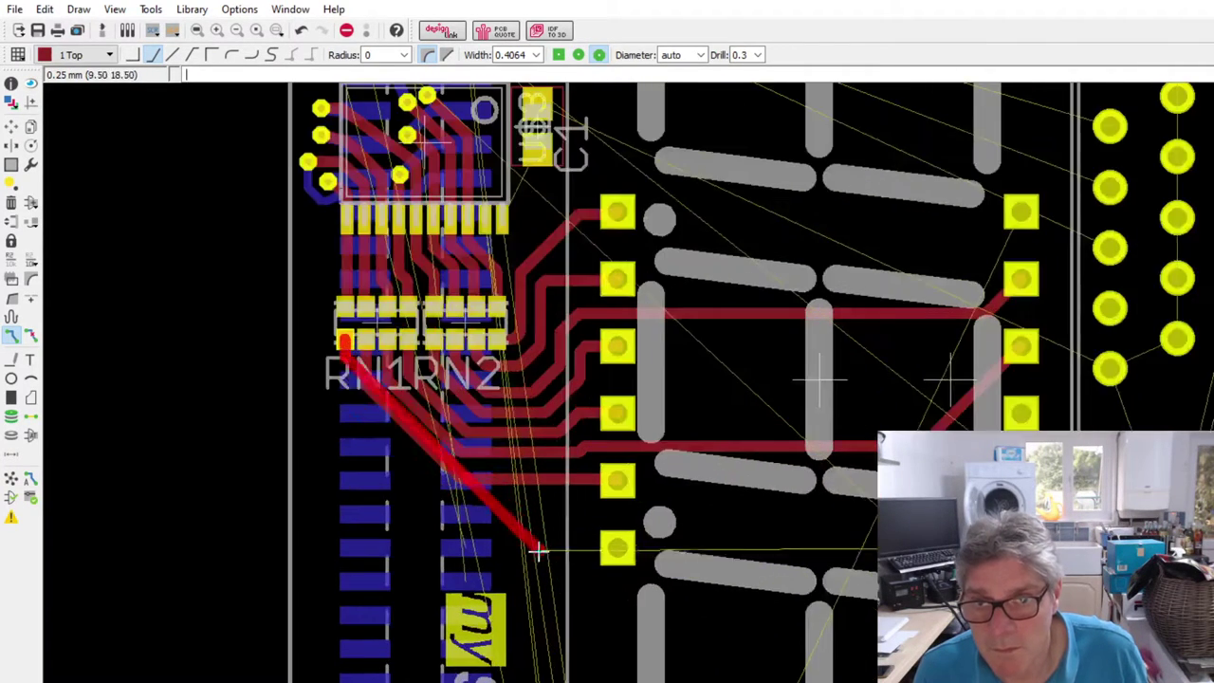
left_click(463, 517)
- Zoom around the board while finishing the last RN1 track to the display
scroll(462, 518, "up", 1)
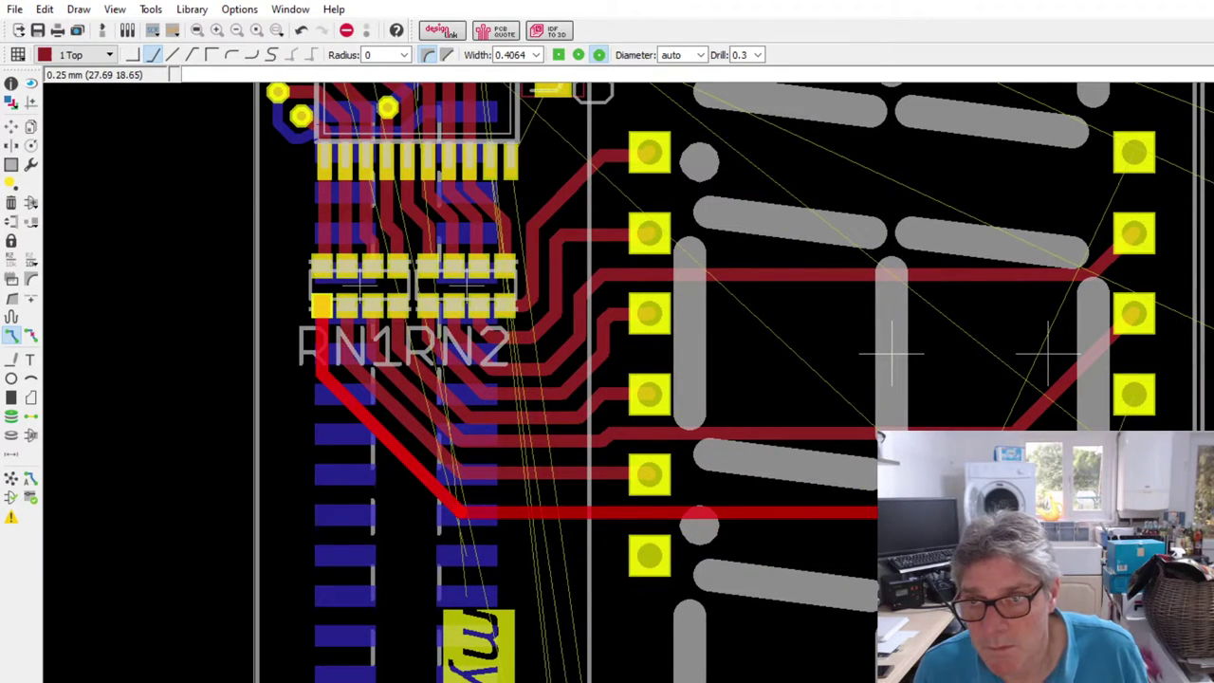
scroll(724, 393, "down", 1)
scroll(578, 457, "down", 1)
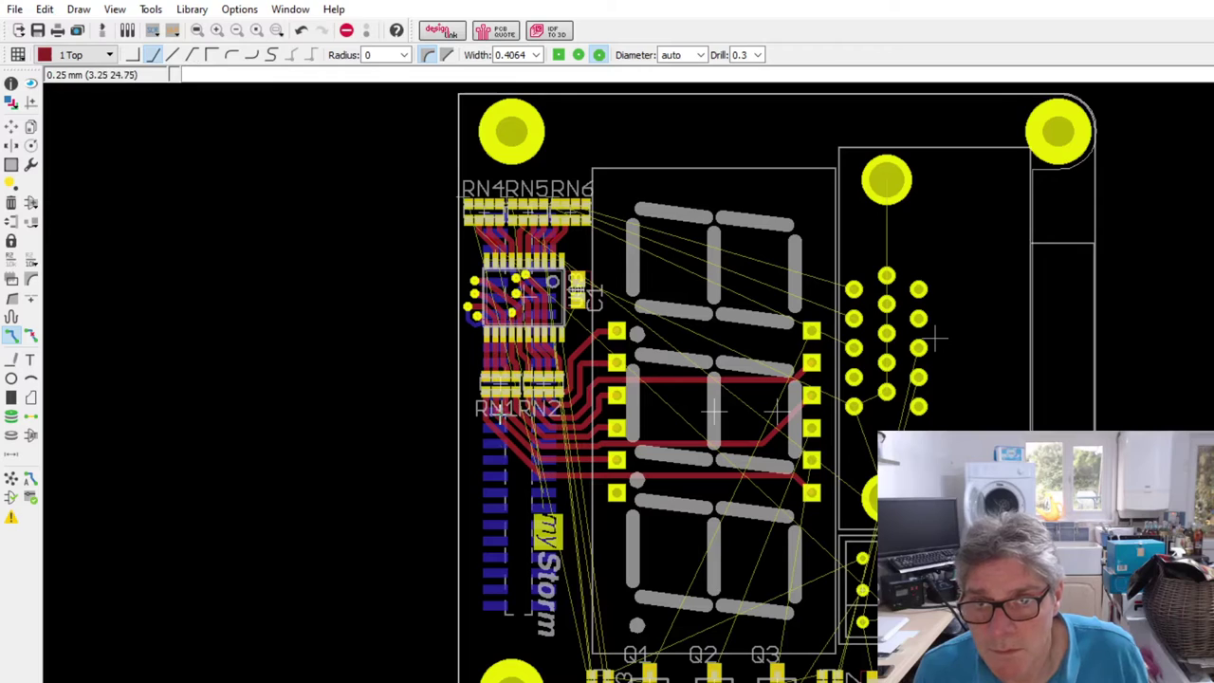
scroll(485, 404, "up", 1)
scroll(470, 417, "down", 2)
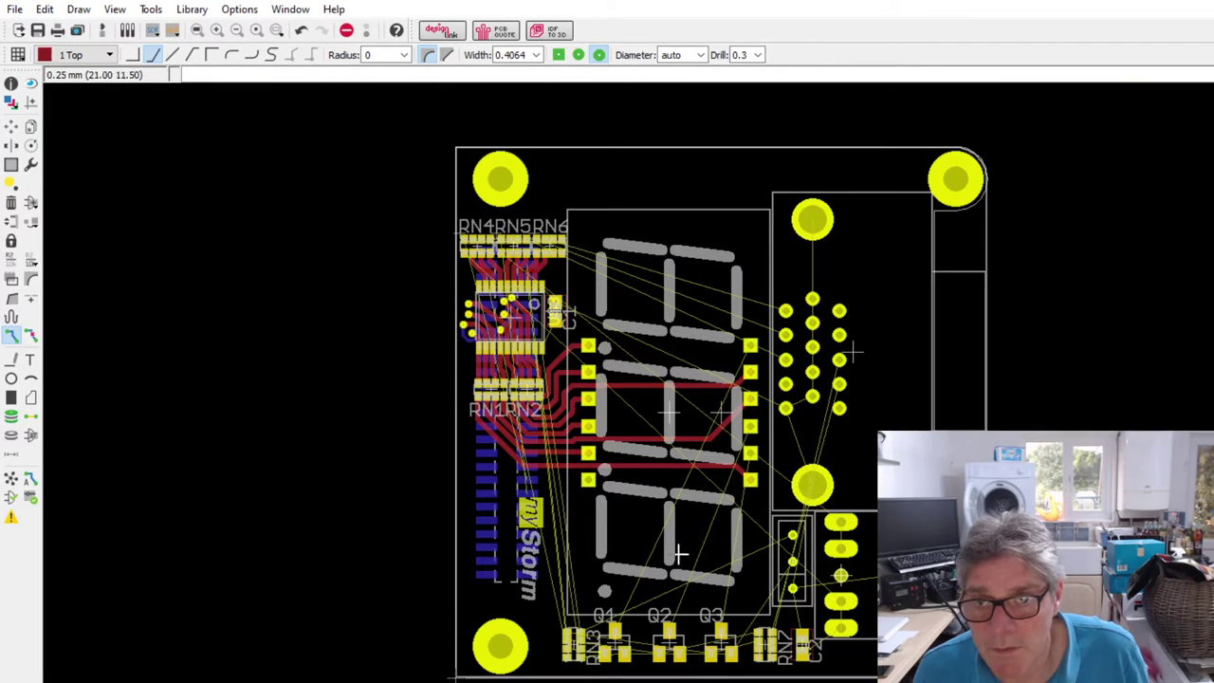
scroll(680, 553, "up", 1)
scroll(707, 663, "down", 2)
scroll(588, 561, "up", 2)
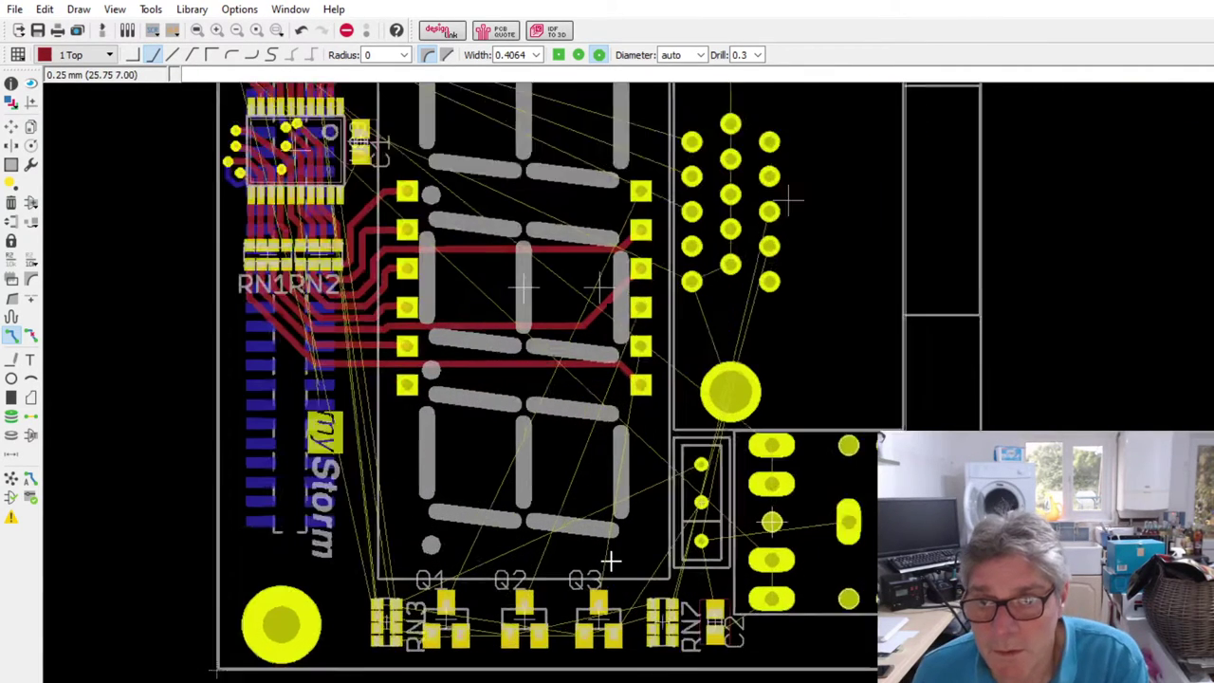
scroll(611, 562, "up", 1)
- Start a track from Q3's pad, abandon it, and switch to the Move tool
left_click(598, 605)
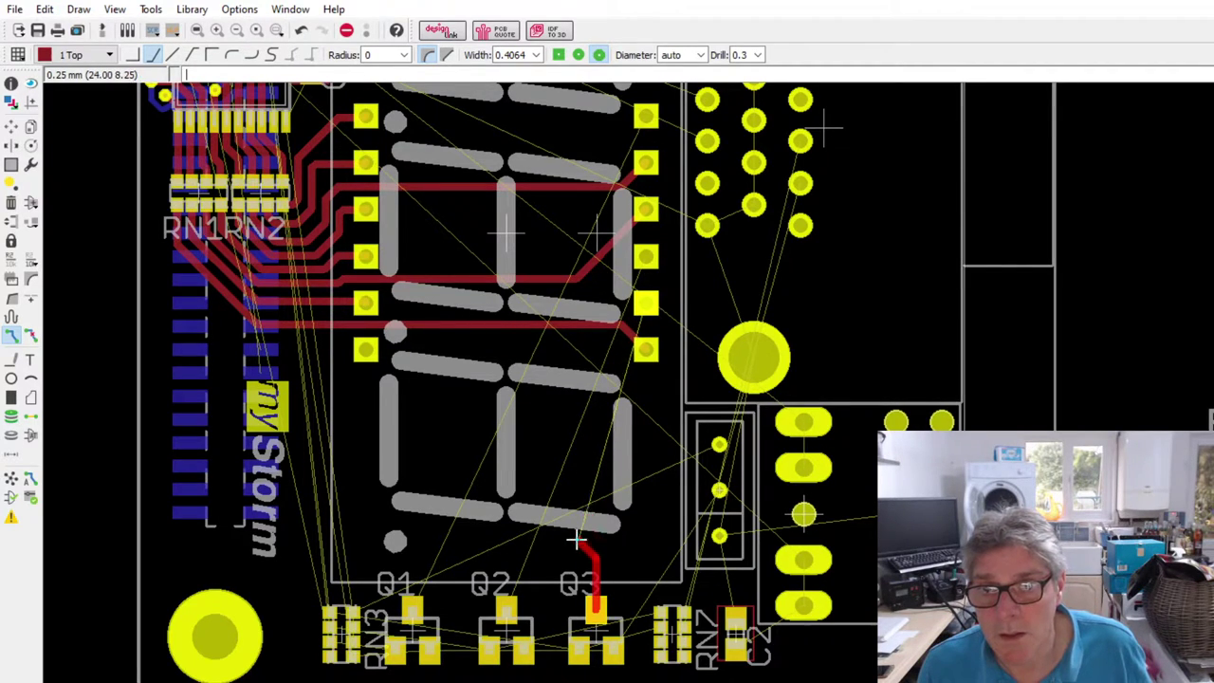
key("Escape")
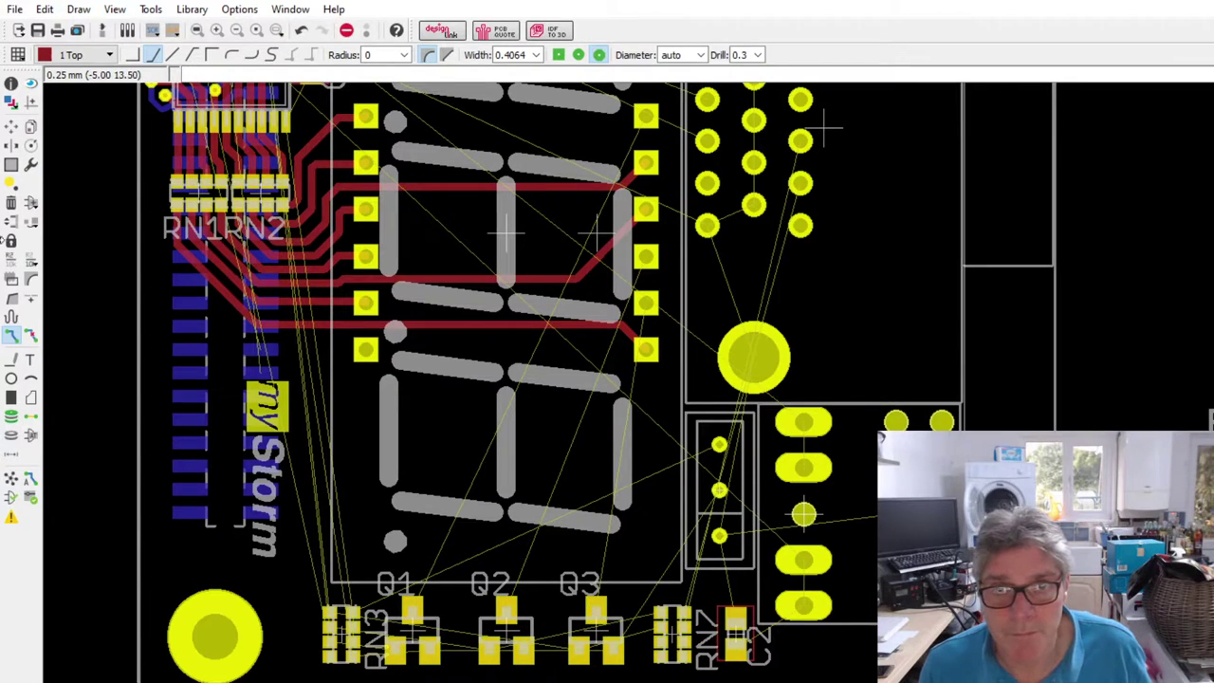
left_click(9, 127)
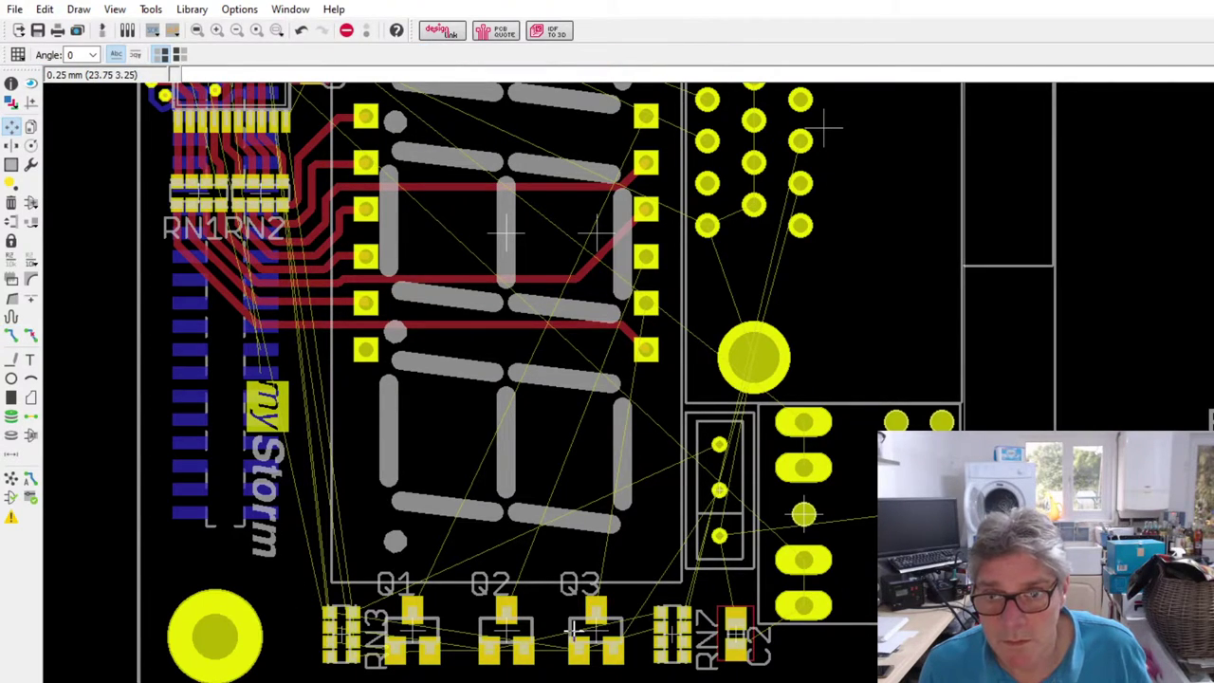
- Move Q1 right of Q2 and drop Q3 beside RN3, making the transistor row Q3, Q2, Q1
left_click_drag(575, 630, 393, 540)
left_click_drag(414, 643, 606, 642)
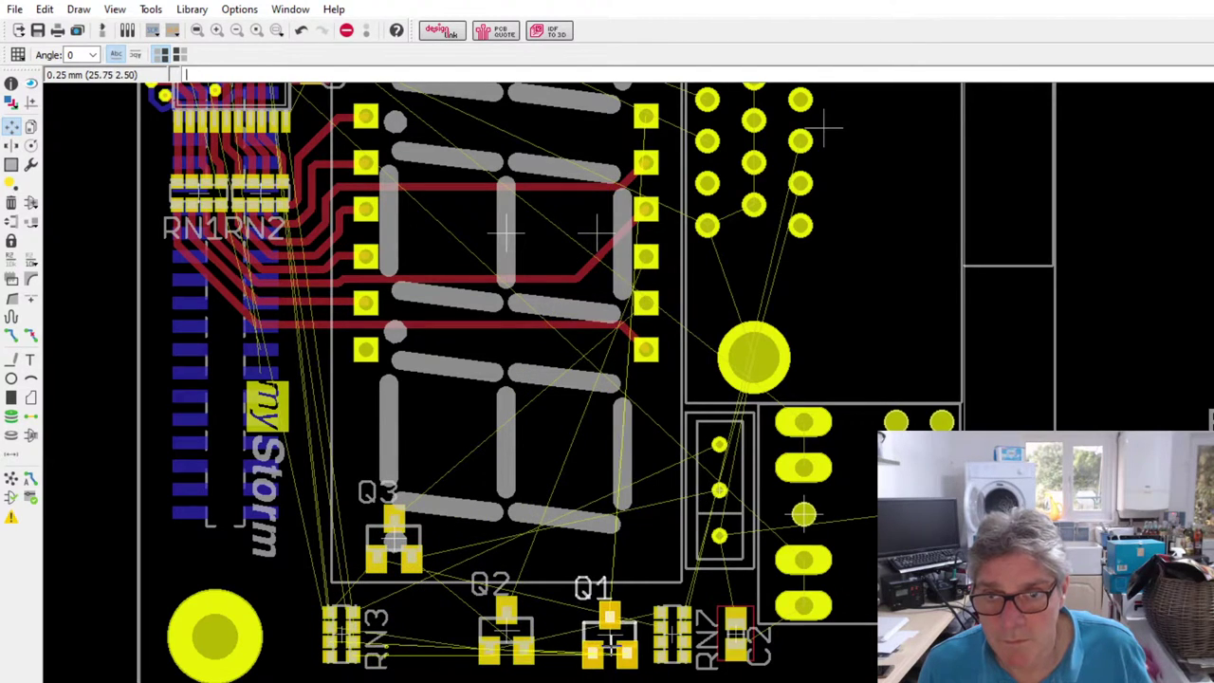
left_click_drag(393, 539, 411, 635)
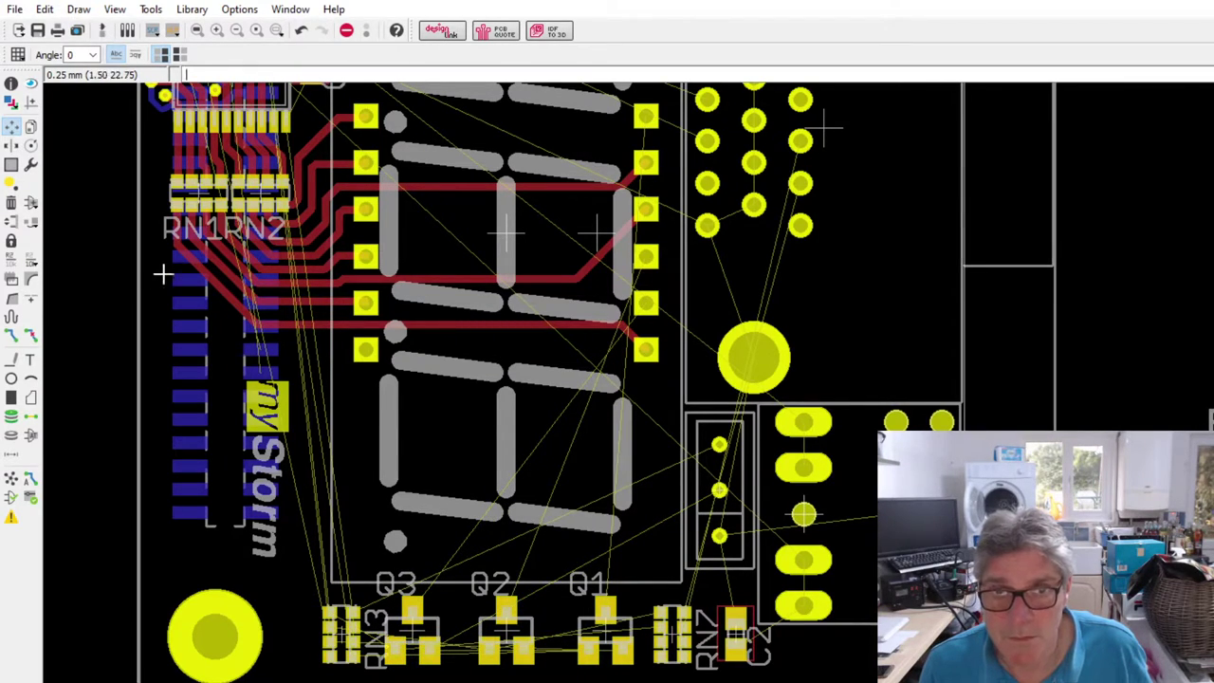
left_click(12, 335)
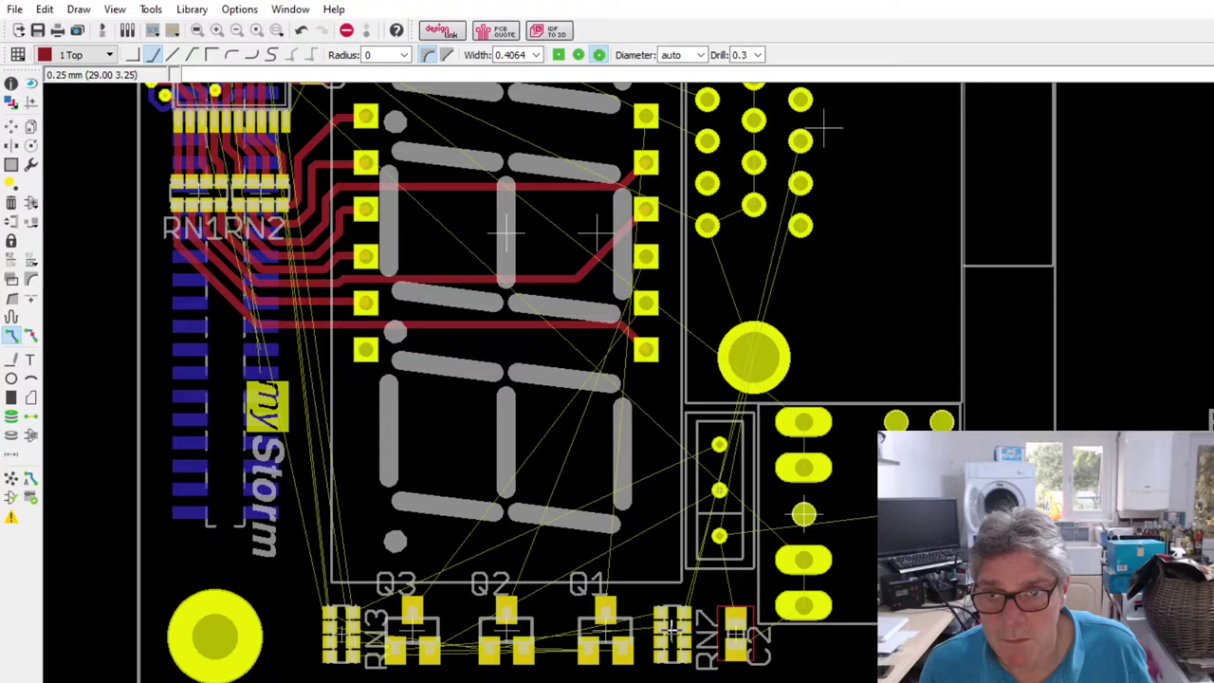
- Route a cornered top-layer track from the transistor pad up to the top-right display pad
left_click(605, 604)
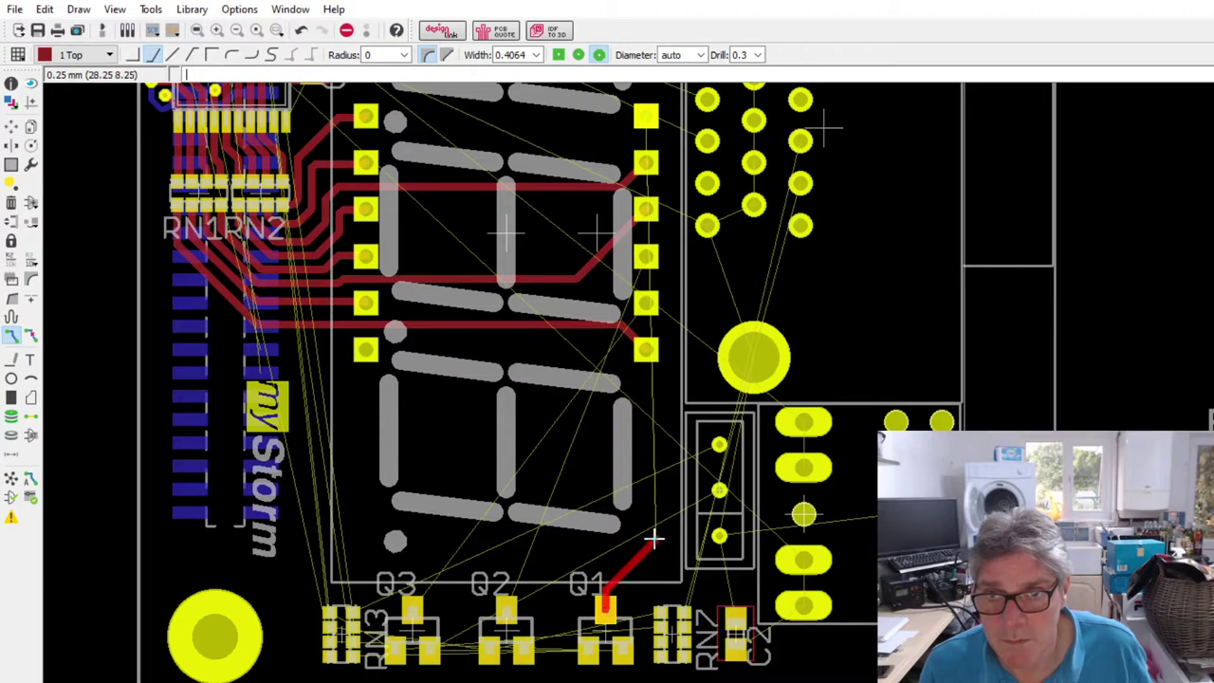
left_click(684, 442)
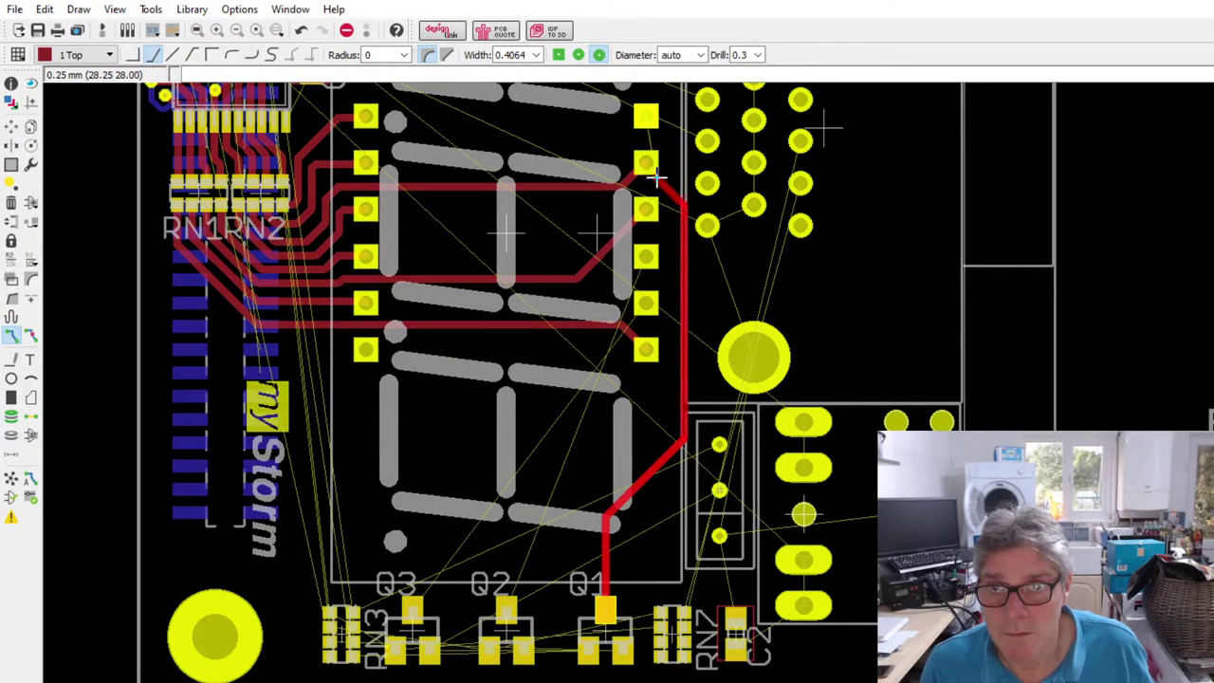
scroll(654, 115, "up", 1)
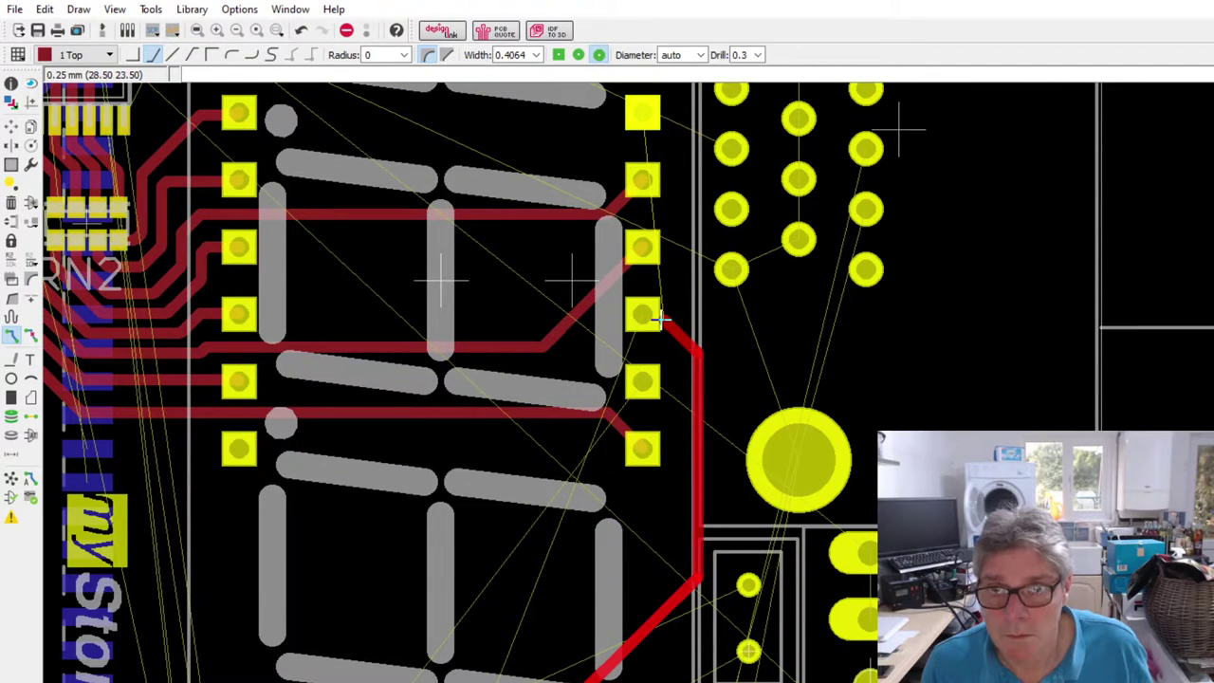
scroll(651, 203, "down", 3)
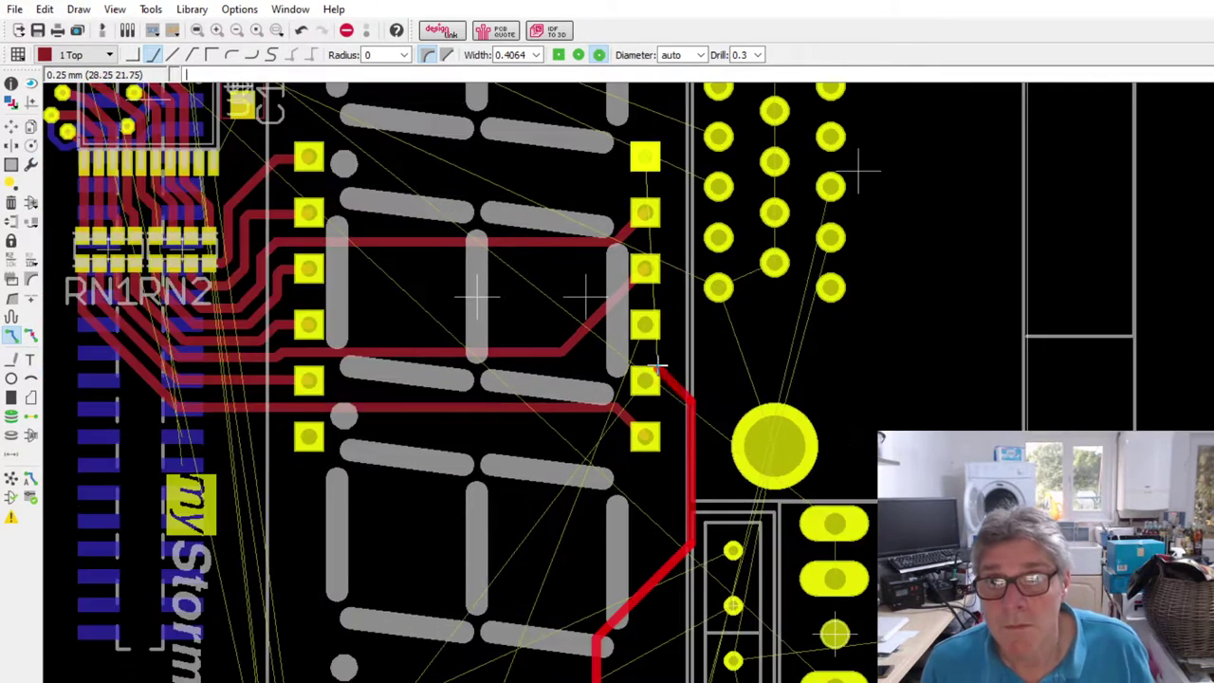
scroll(664, 277, "up", 1)
scroll(664, 277, "up", 1)
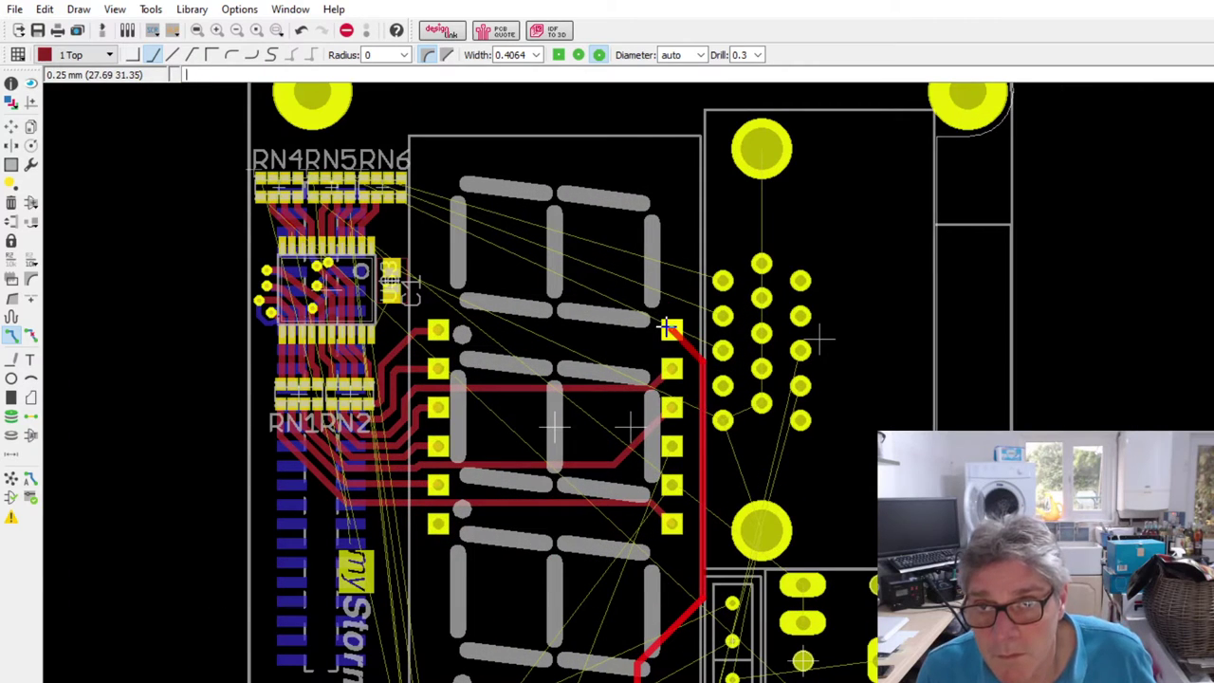
left_click(671, 329)
scroll(670, 329, "down", 3)
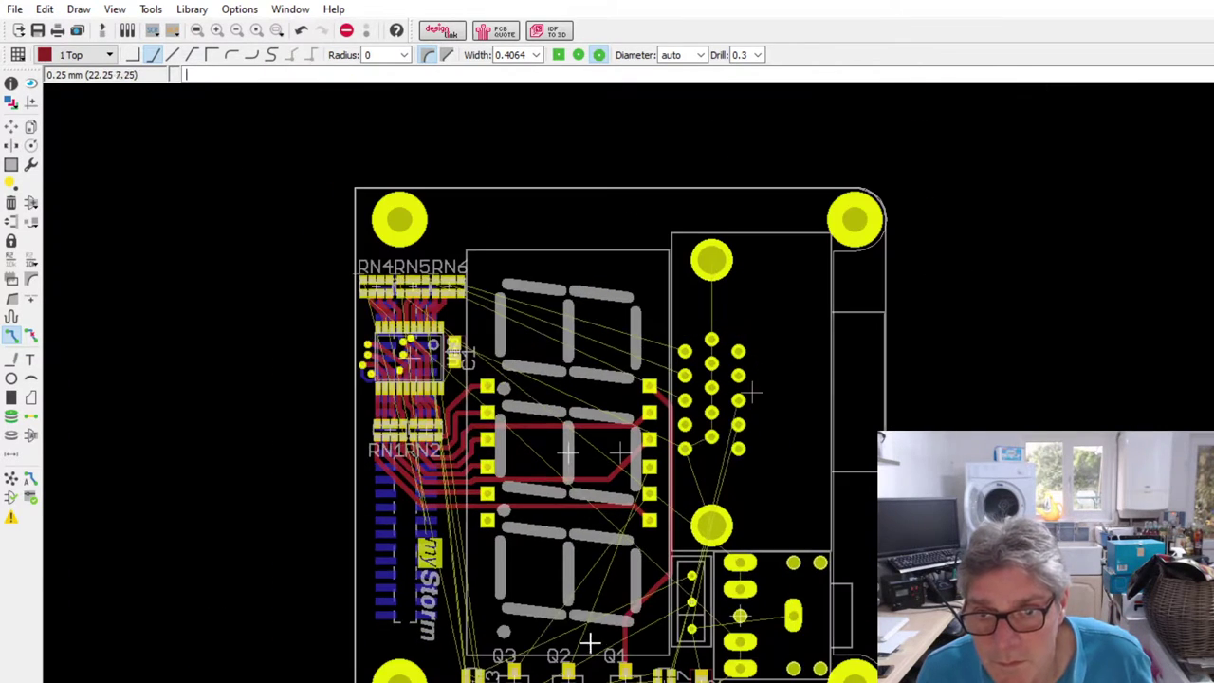
scroll(670, 329, "up", 3)
- Route Q2's pad through a diagonal leg to a right-side display pad, then switch to Move
left_click(558, 669)
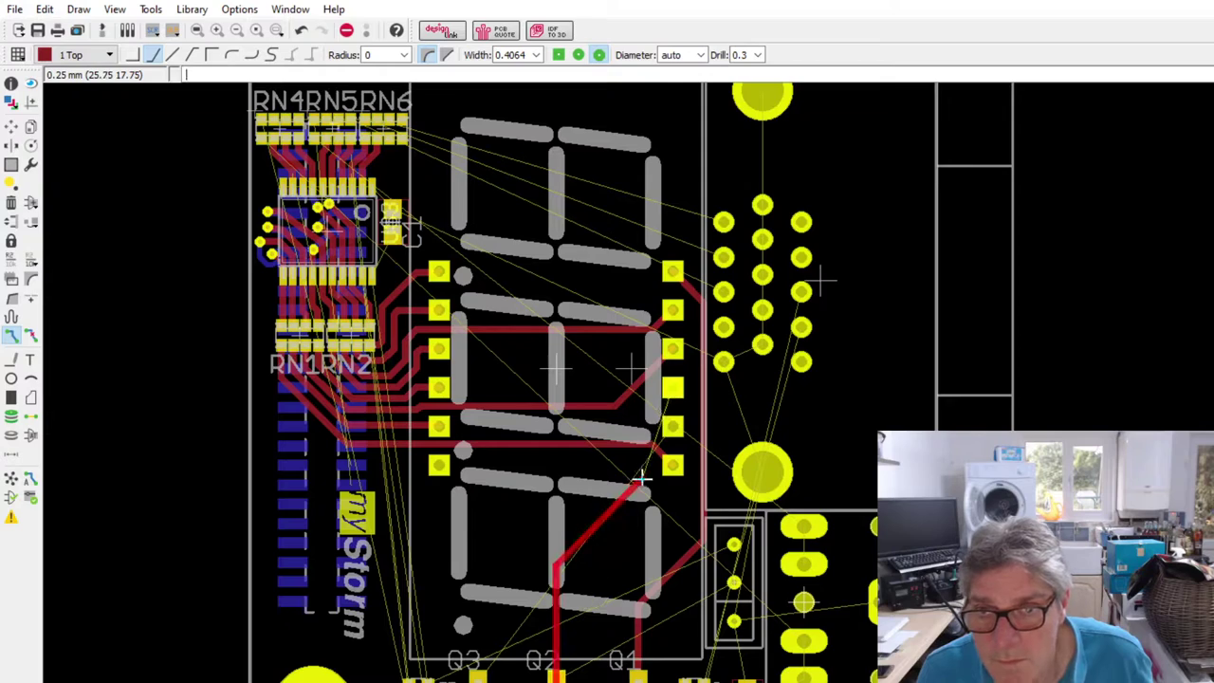
left_click(689, 518)
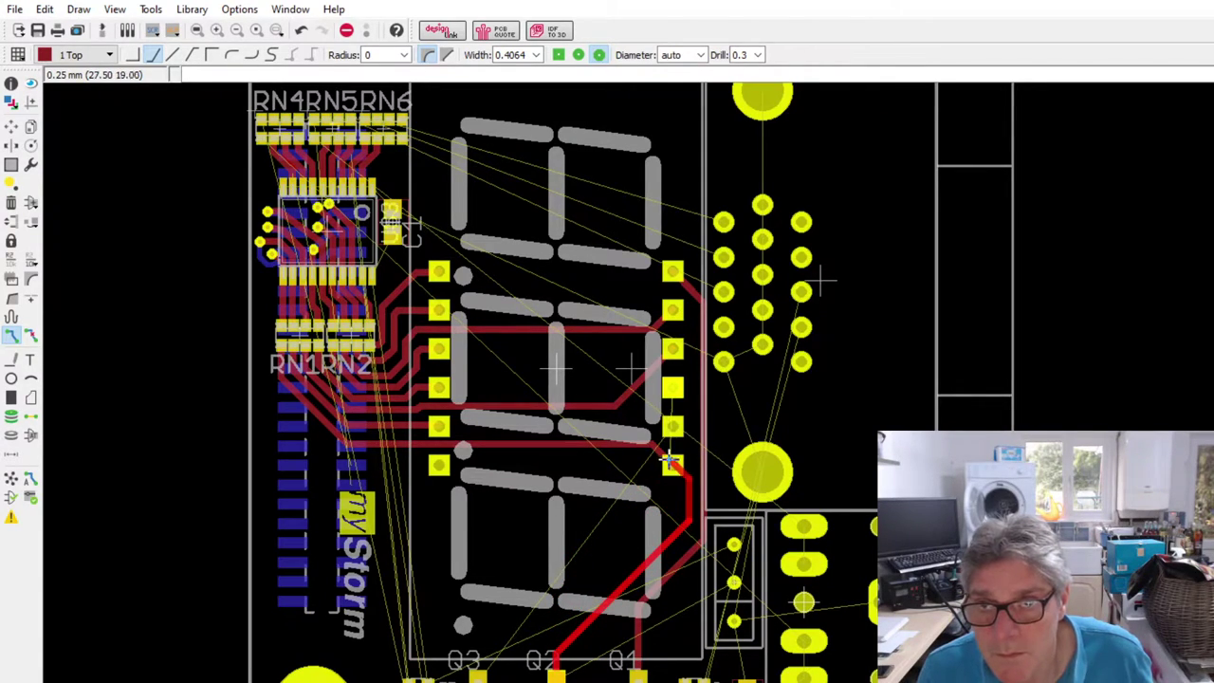
left_click(673, 389)
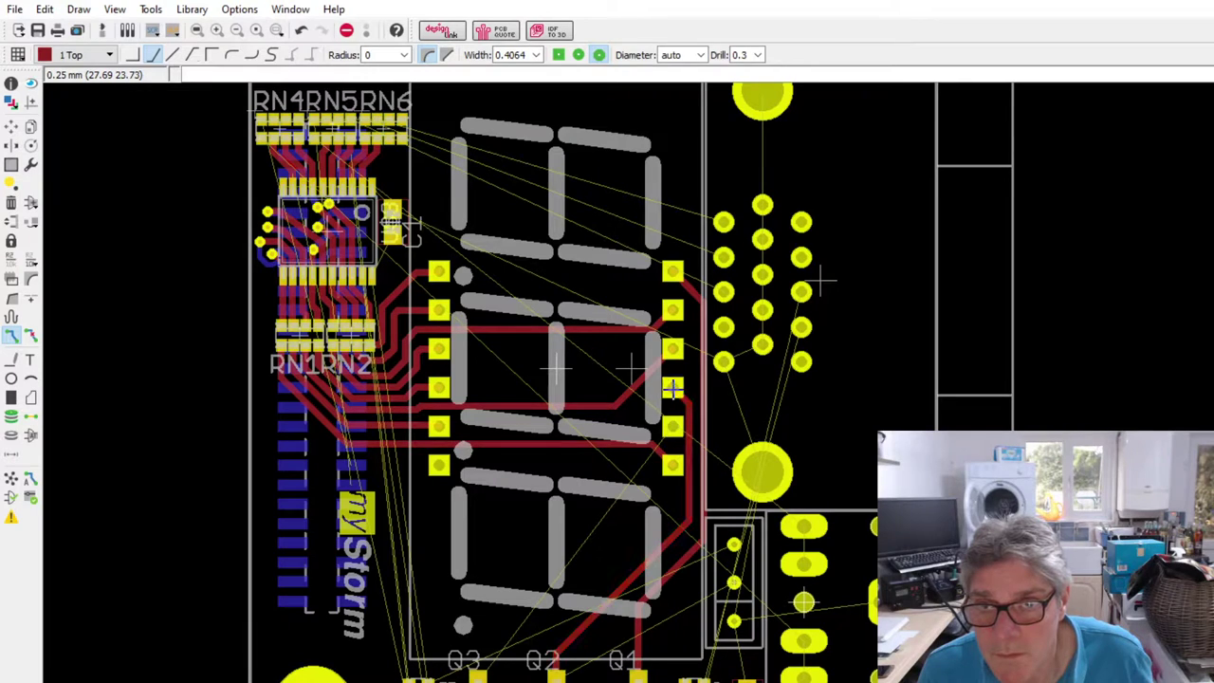
left_click(12, 126)
scroll(548, 342, "up", 2)
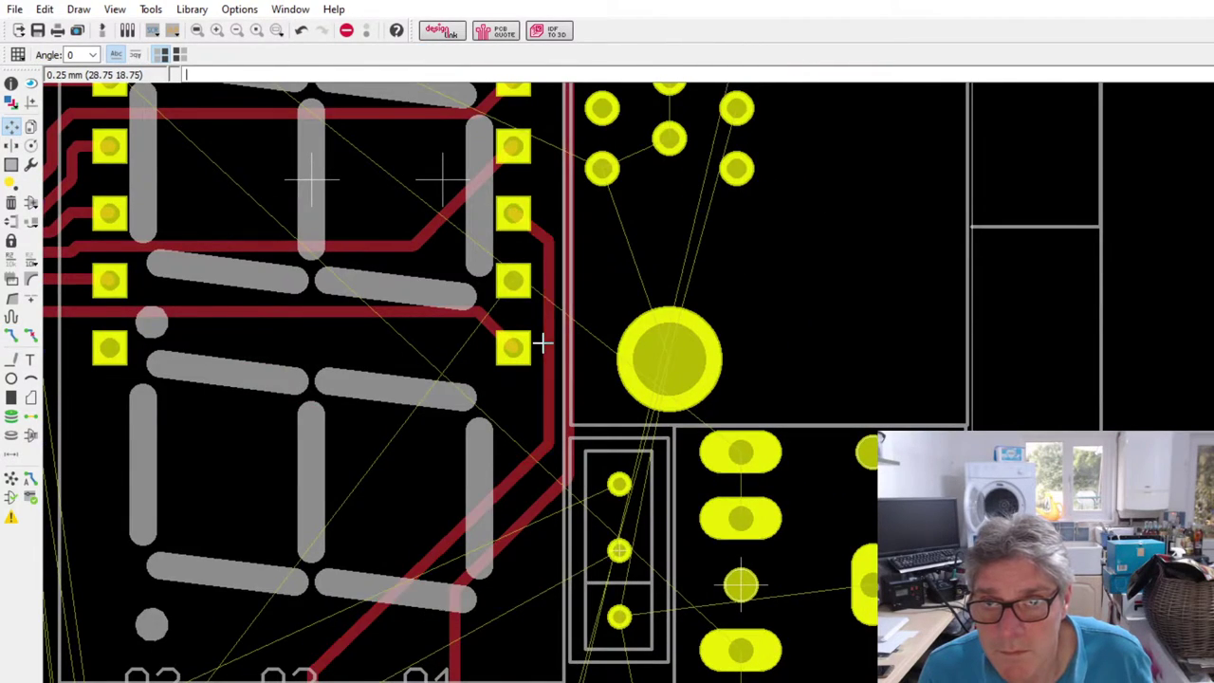
scroll(548, 342, "down", 2)
- Leave Q3 in place and route a track from its pad to a right-side display pad
left_click_drag(330, 566, 408, 492)
key("Escape")
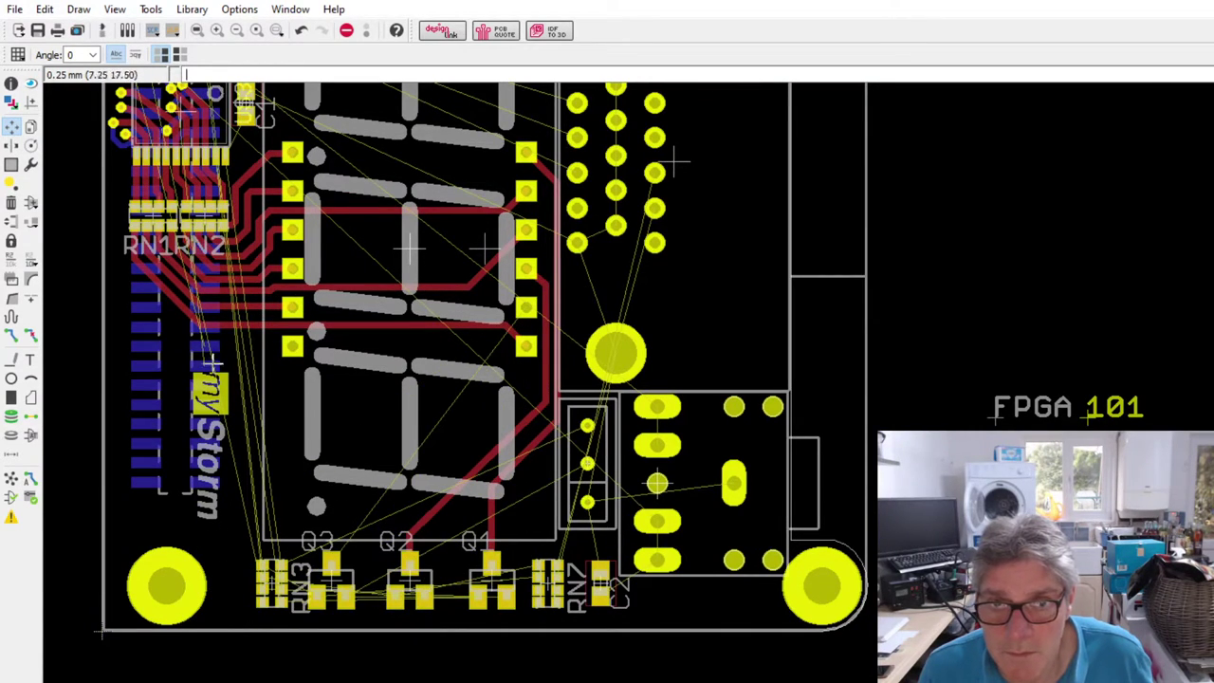
left_click(12, 335)
left_click(342, 555)
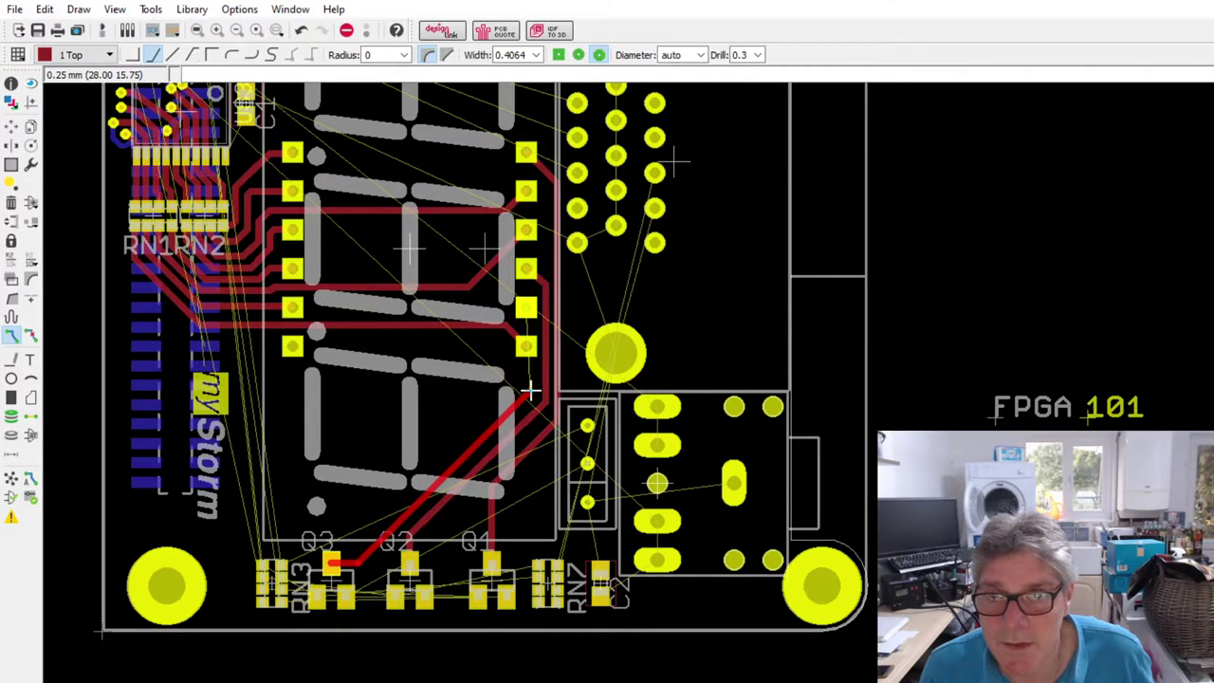
scroll(545, 398, "down", 4)
scroll(569, 375, "up", 3)
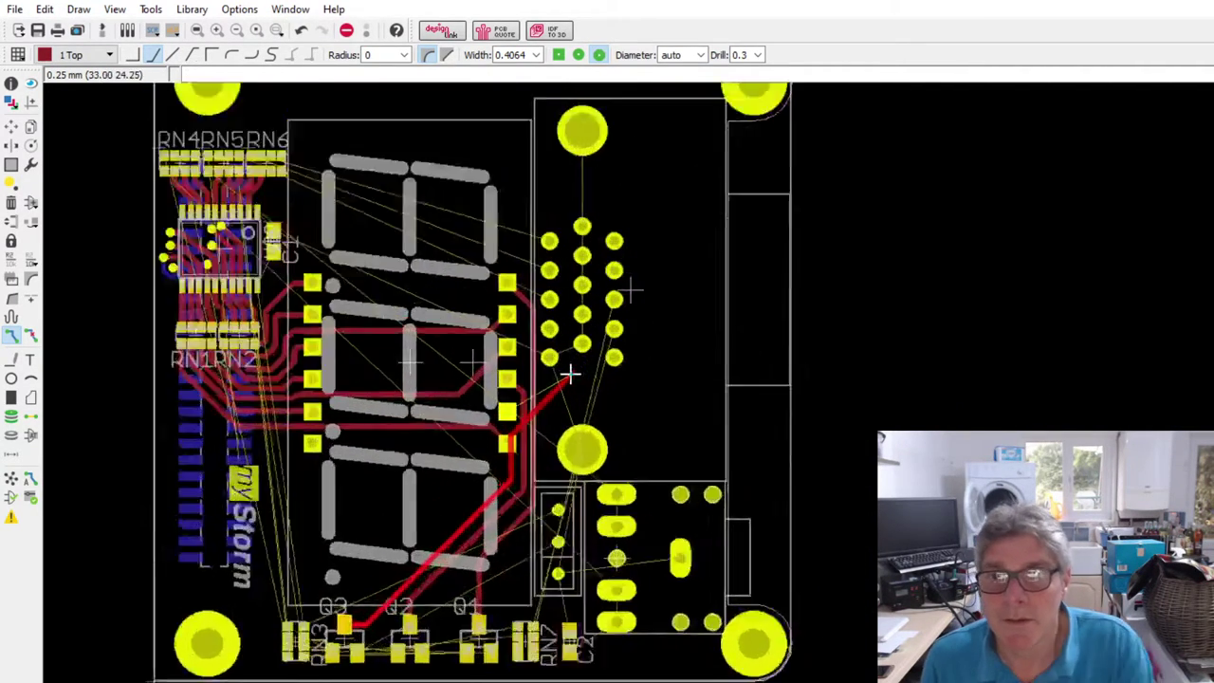
scroll(569, 375, "up", 3)
scroll(649, 289, "down", 2)
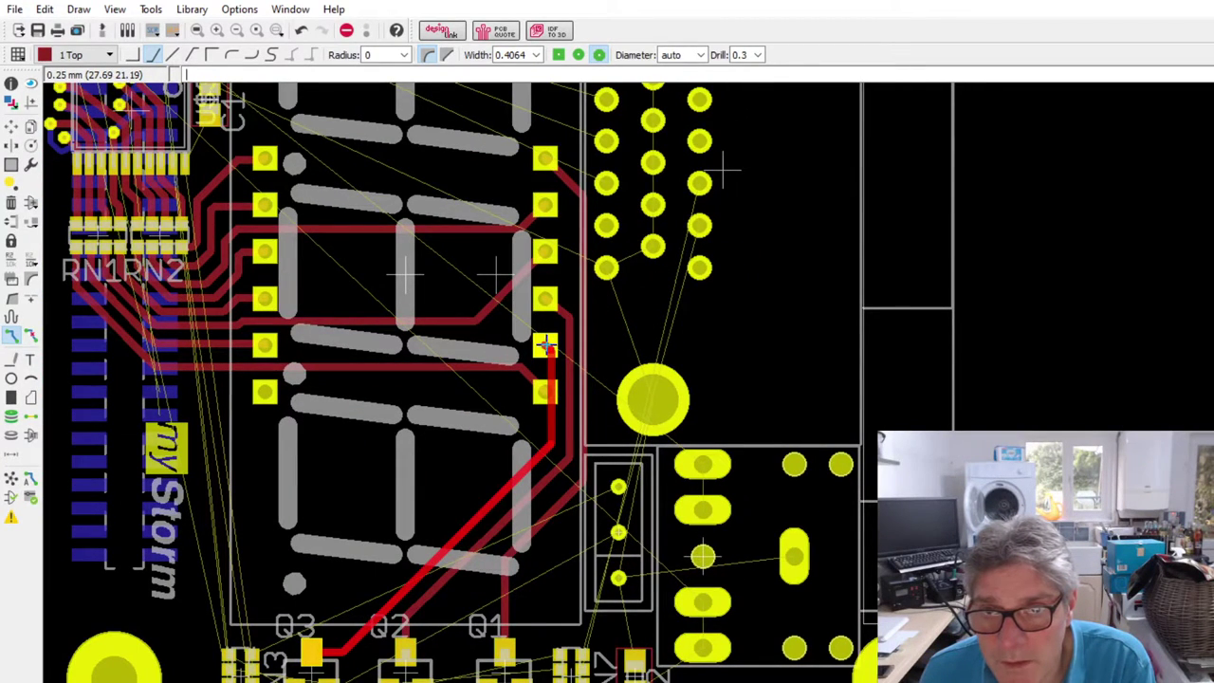
left_click(545, 346)
- Shift the long vertical track beside the display's right pads slightly outward
left_click(10, 127)
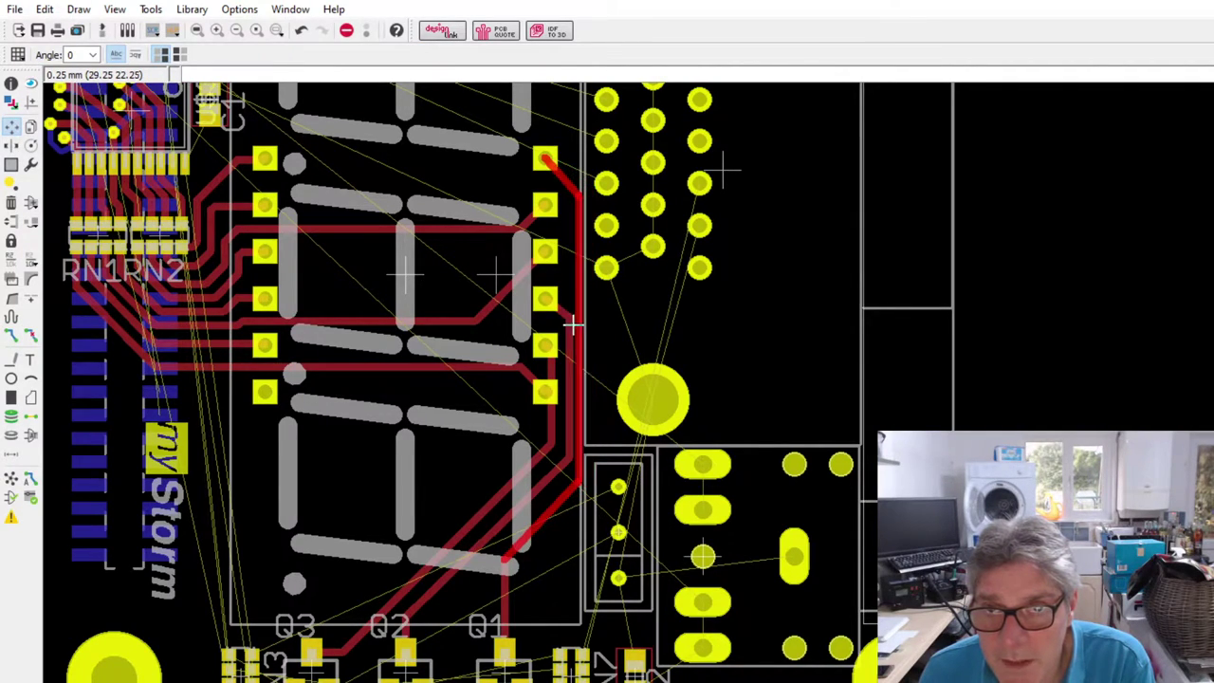
left_click(579, 323)
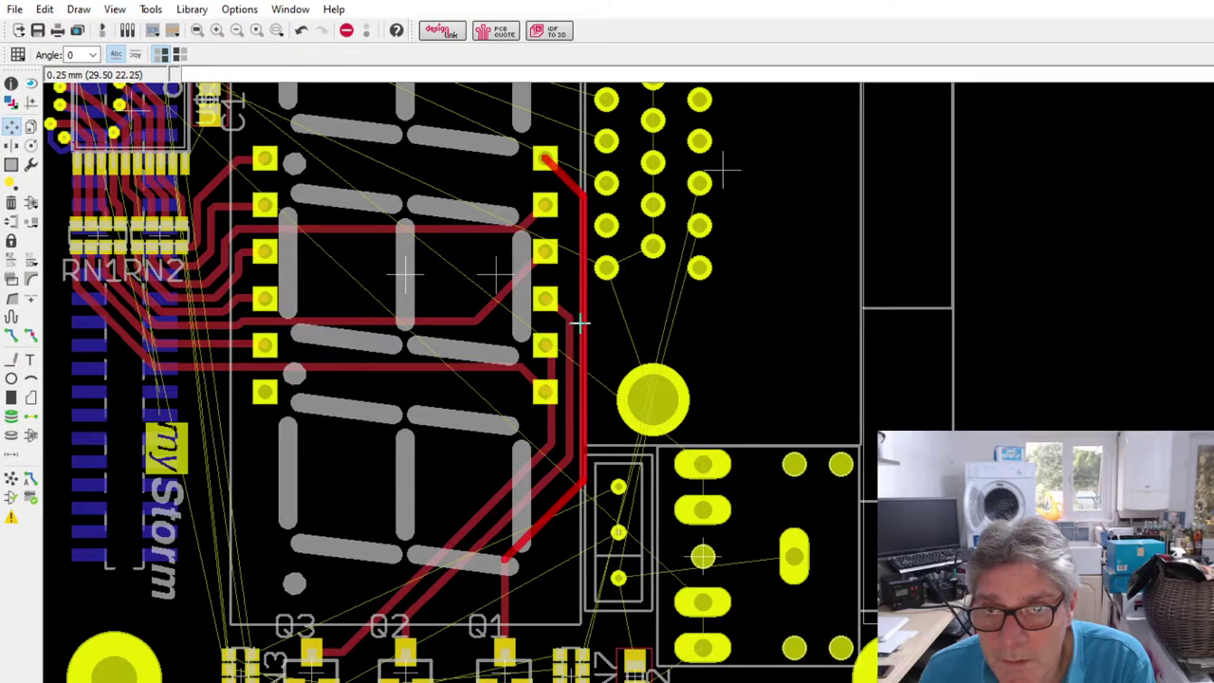
left_click_drag(579, 323, 573, 395)
scroll(616, 300, "up", 2)
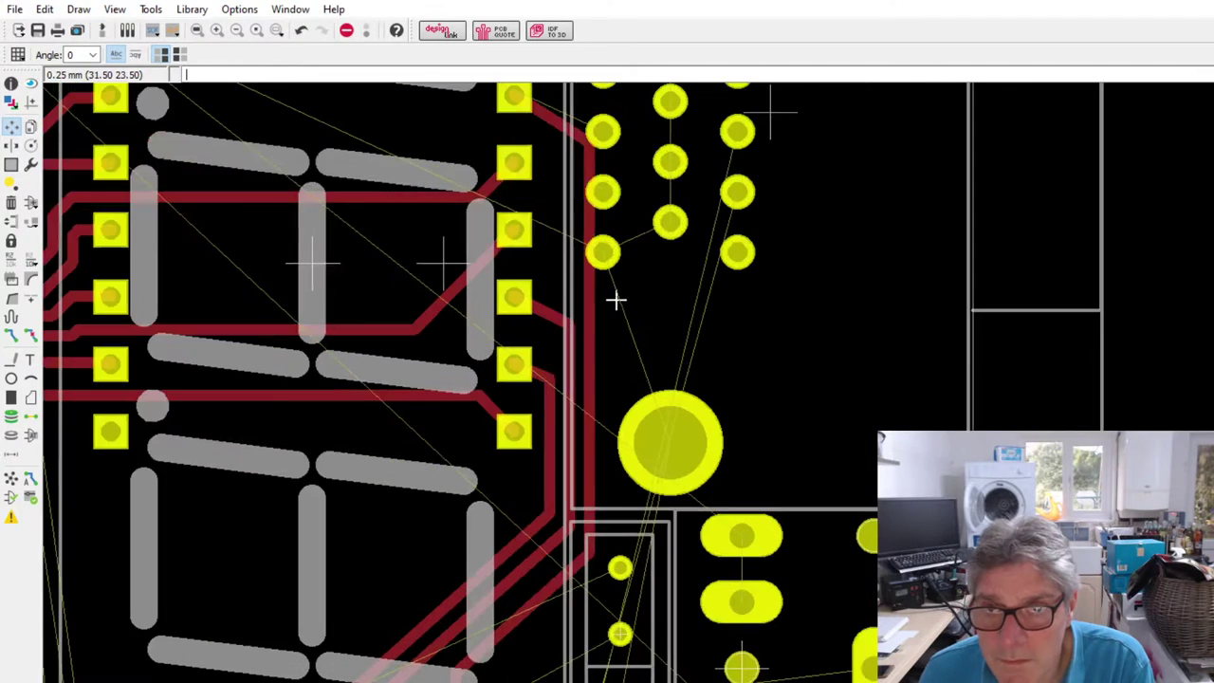
- Re-lay the vertical track past the display's right pads using vertical and diagonal bend styles
left_click(11, 278)
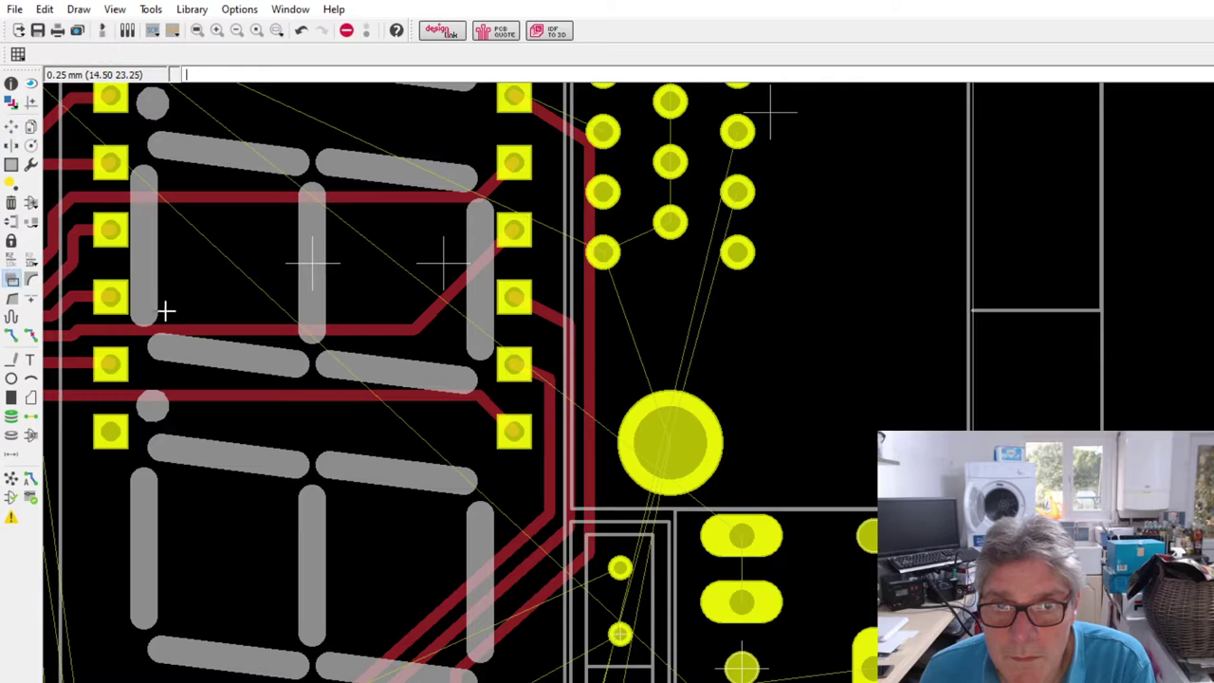
left_click(11, 298)
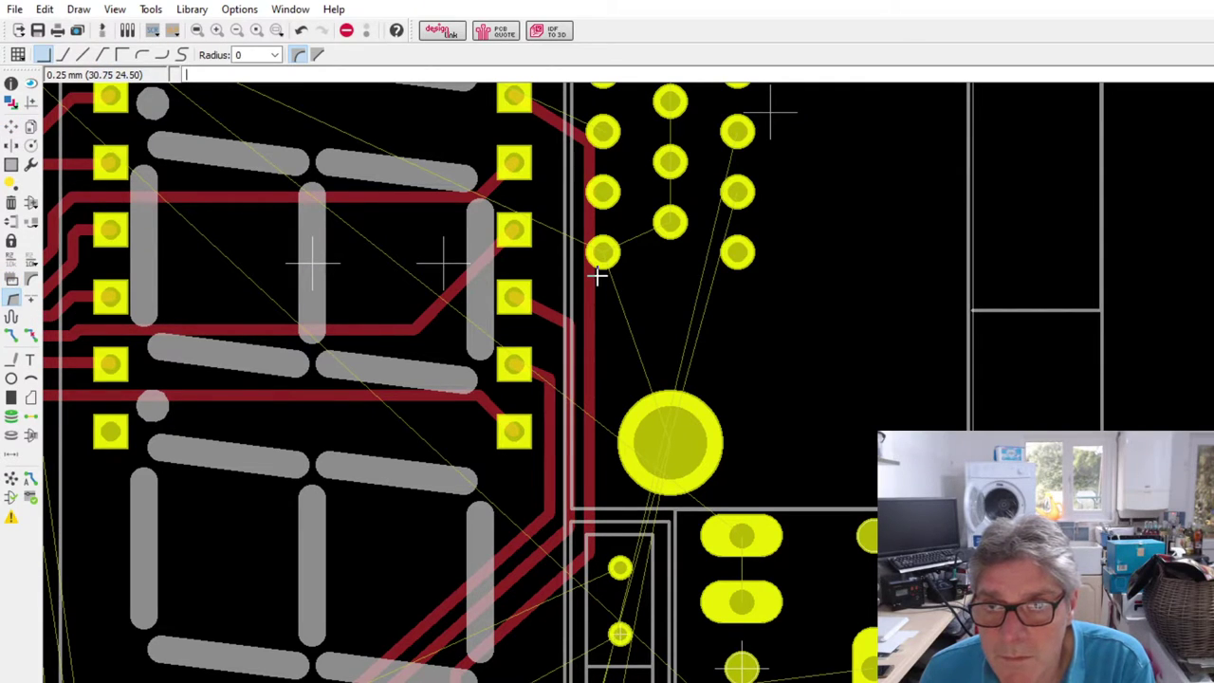
left_click_drag(597, 276, 322, 56)
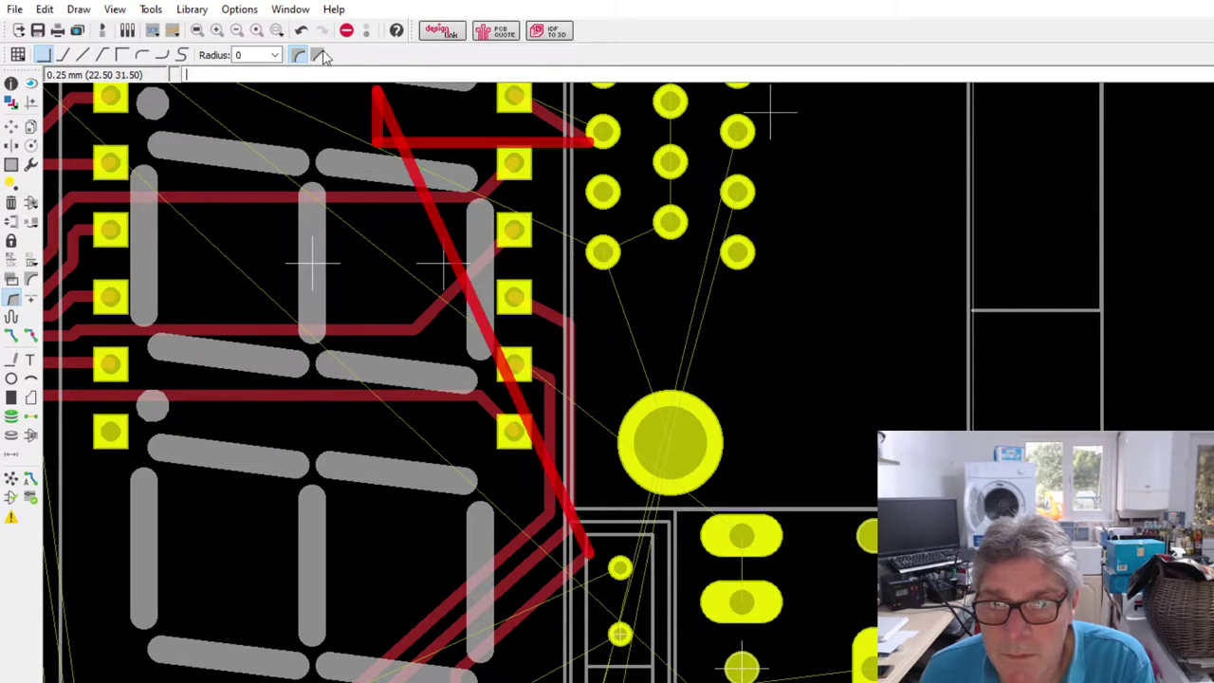
left_click(104, 54)
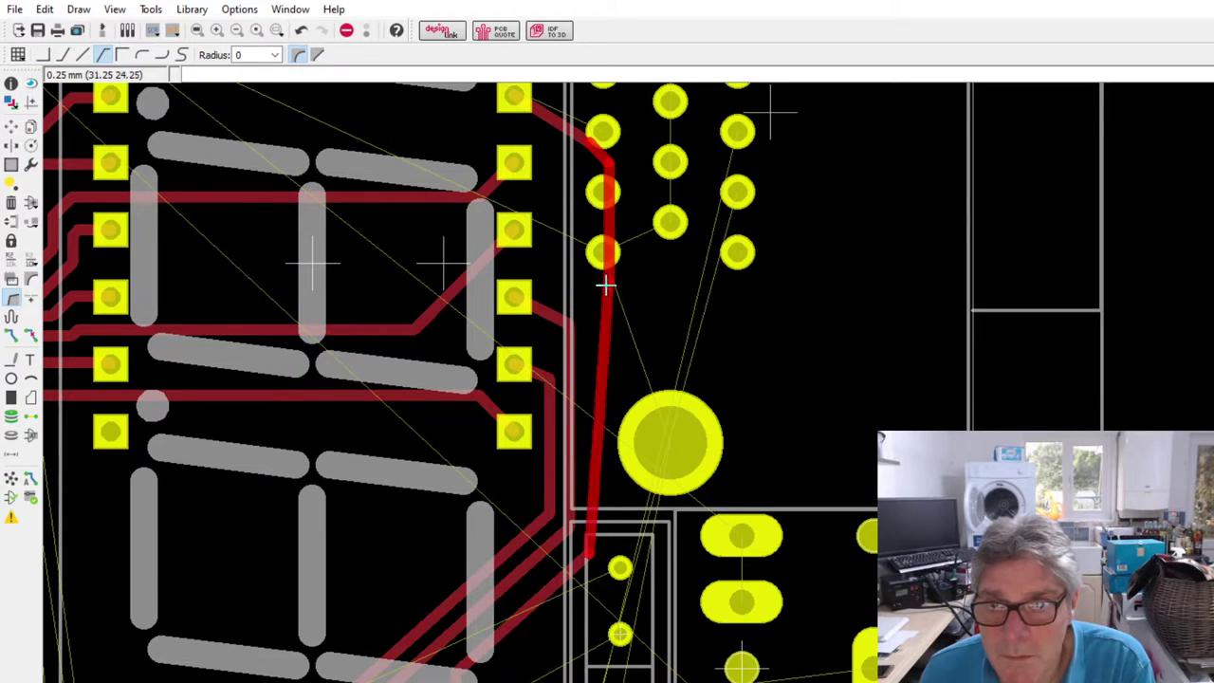
left_click_drag(605, 285, 589, 308)
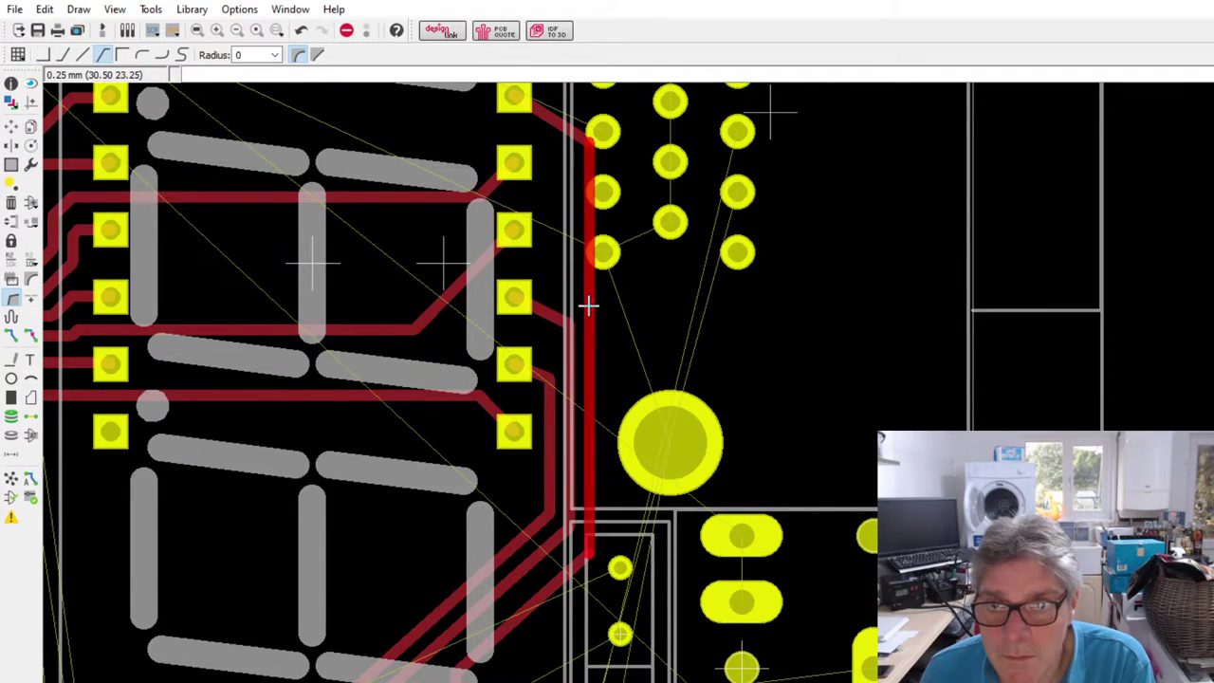
left_click(63, 54)
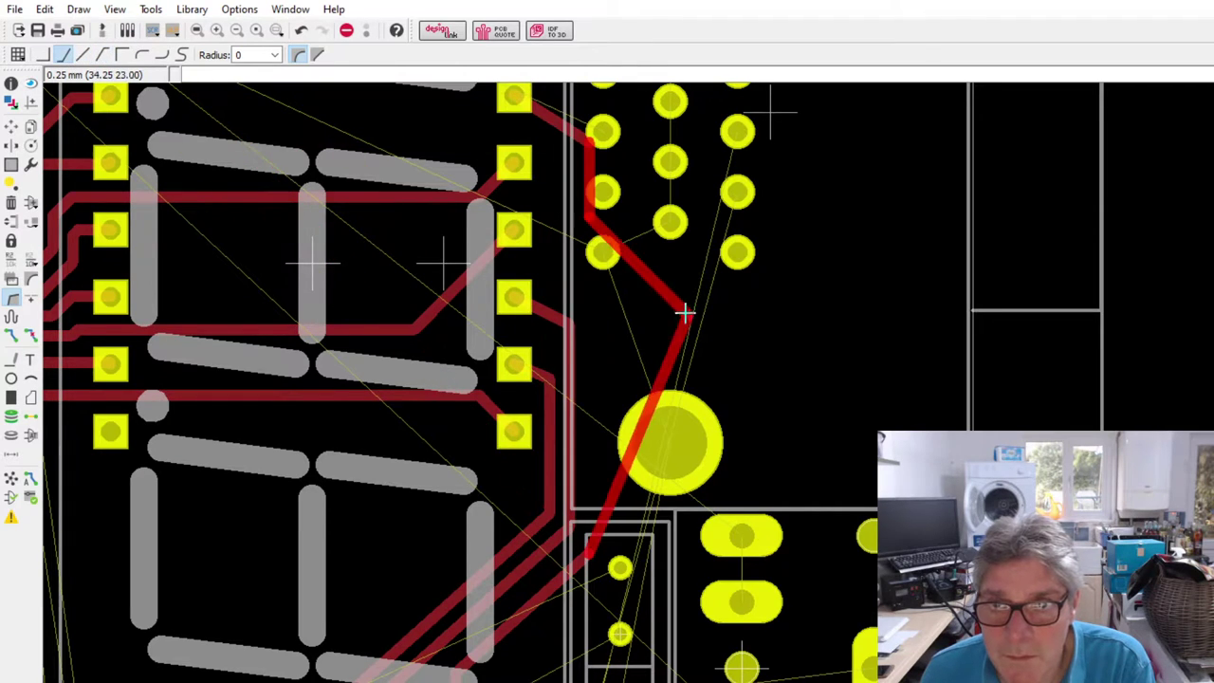
double_click(617, 289)
- Move the track's vertical segments left so it runs straight down, clear of the through-hole pads
left_click(12, 126)
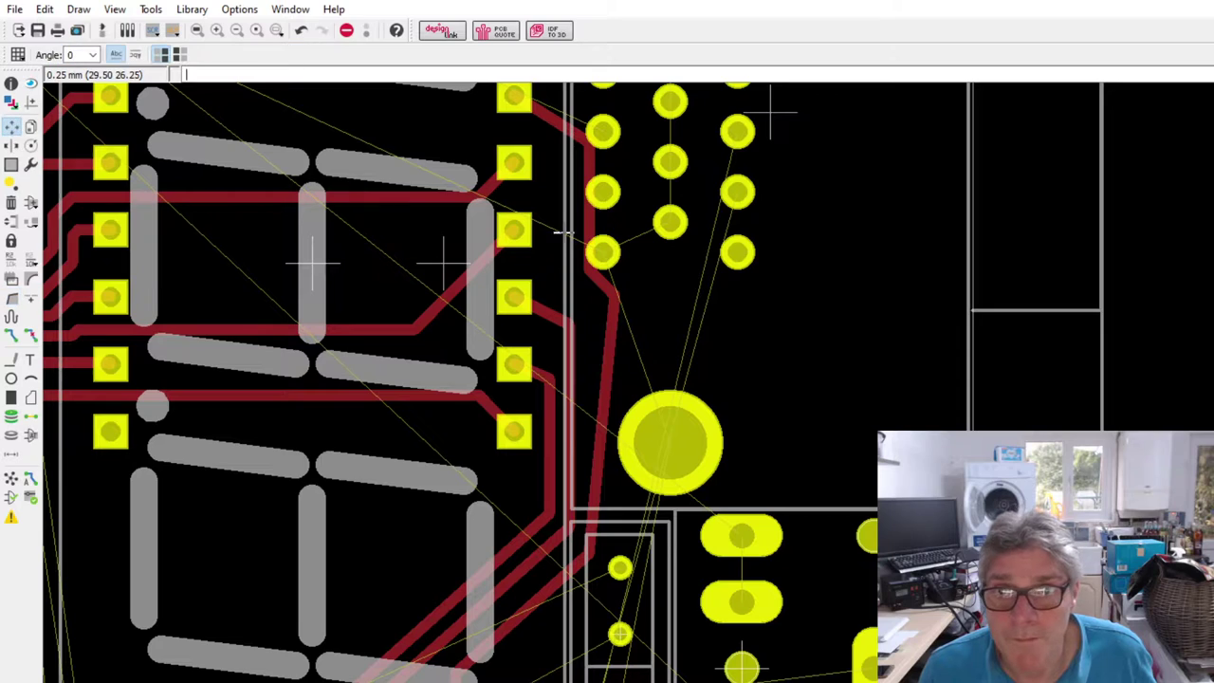
left_click_drag(592, 178, 559, 151)
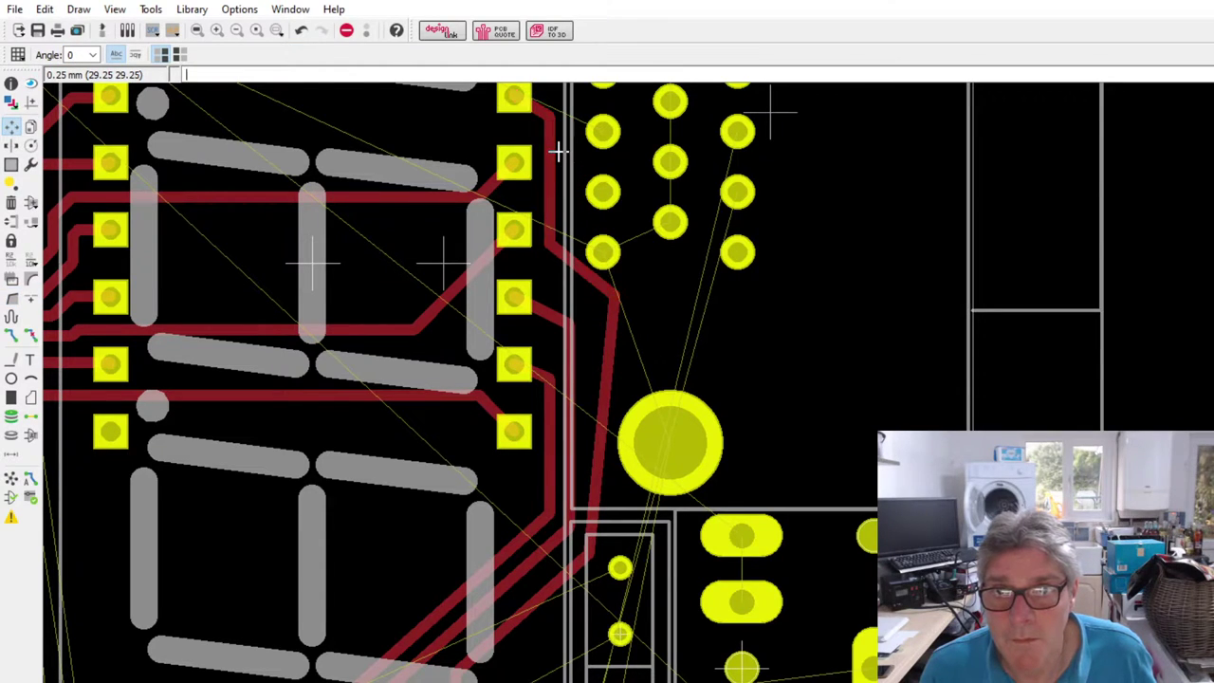
left_click_drag(617, 311, 599, 307)
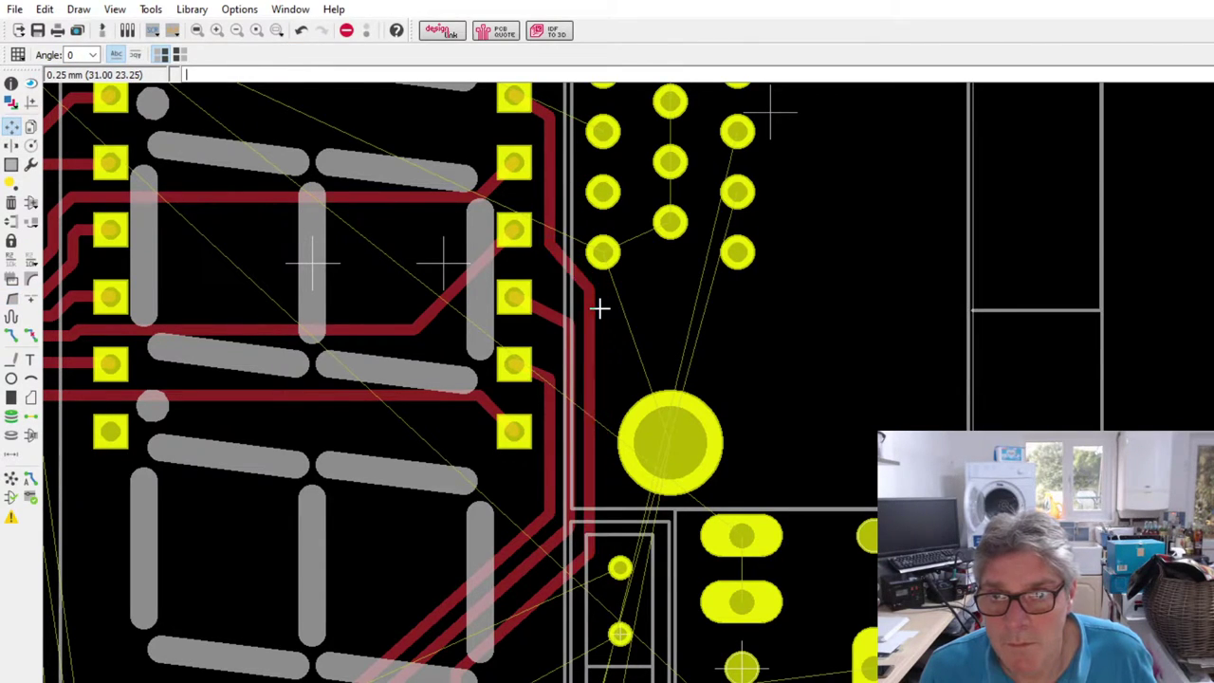
scroll(598, 307, "up", 1)
scroll(588, 266, "down", 2)
scroll(578, 312, "up", 1)
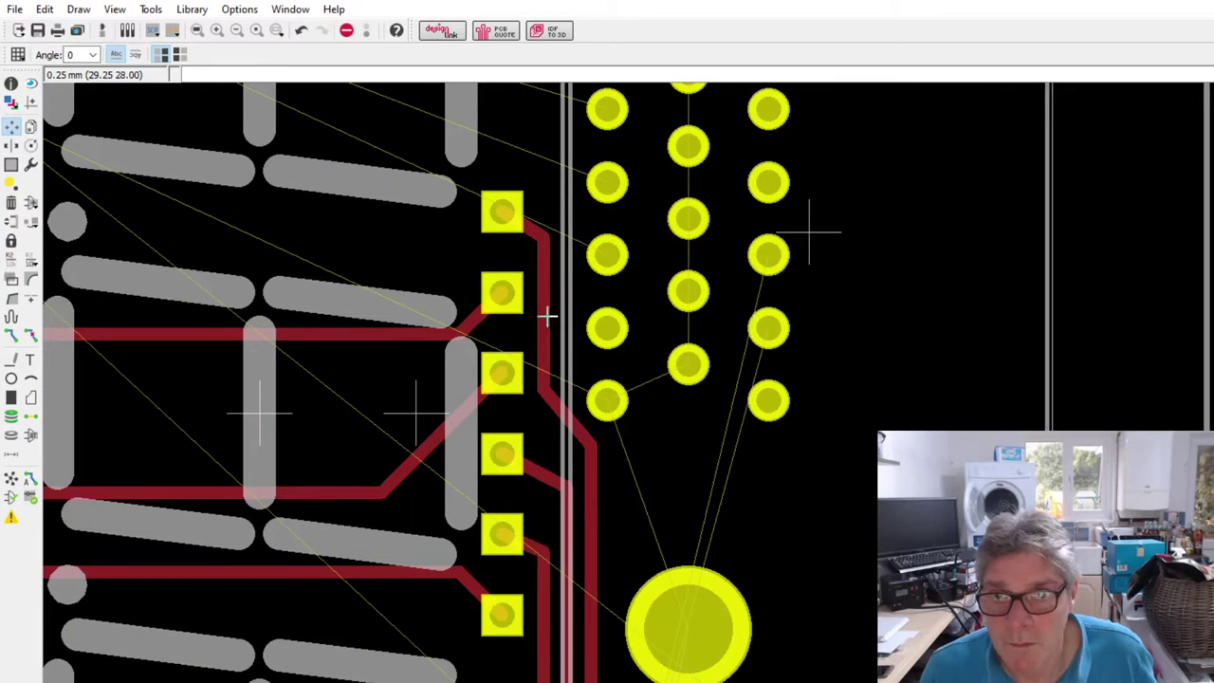
left_click_drag(549, 316, 559, 317)
scroll(558, 312, "down", 1)
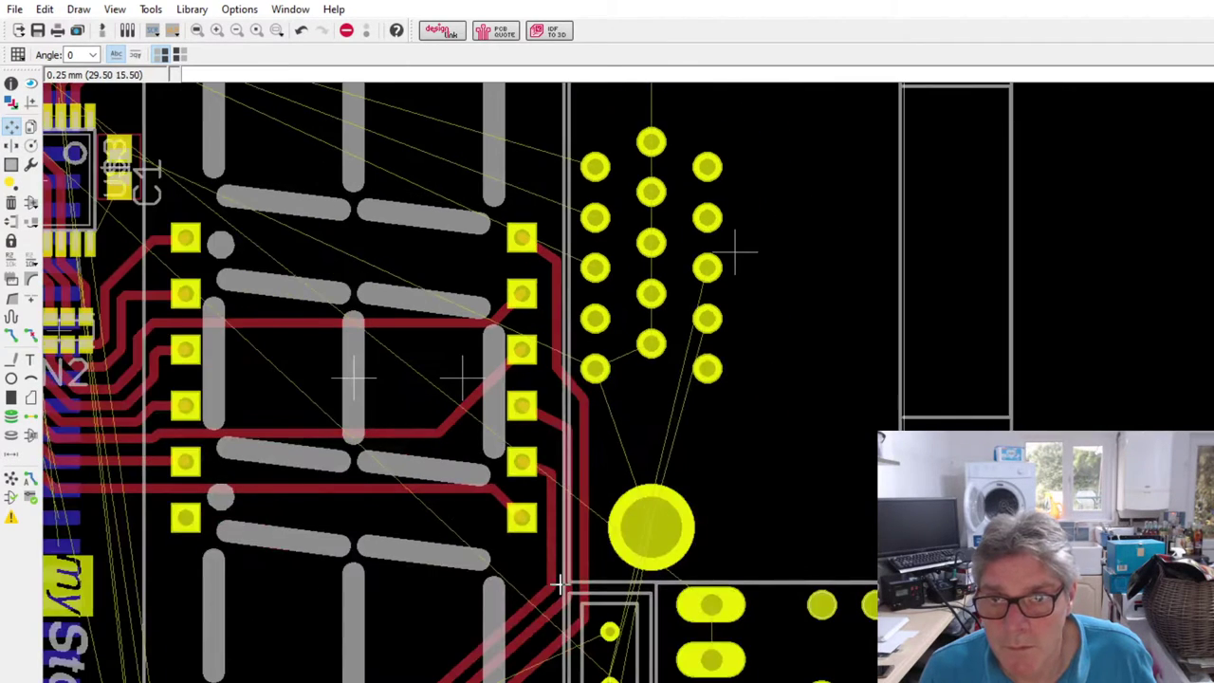
scroll(573, 569, "up", 2)
scroll(597, 322, "down", 1)
scroll(574, 519, "down", 1)
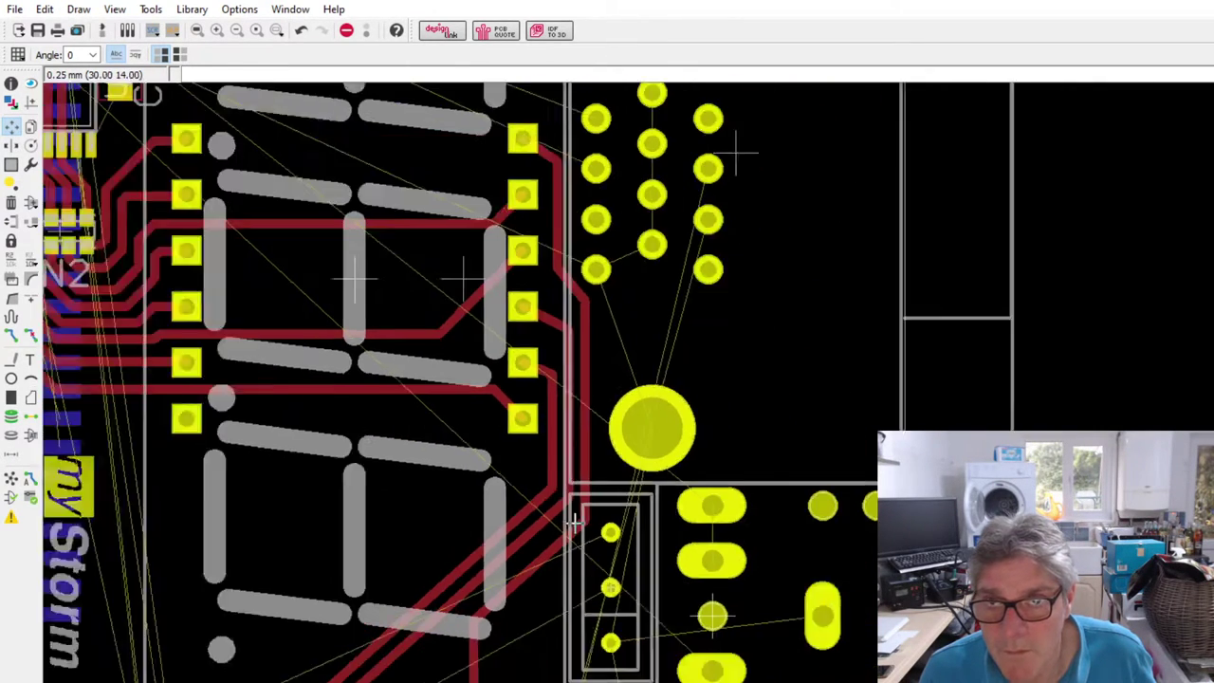
scroll(574, 519, "down", 1)
scroll(586, 483, "down", 2)
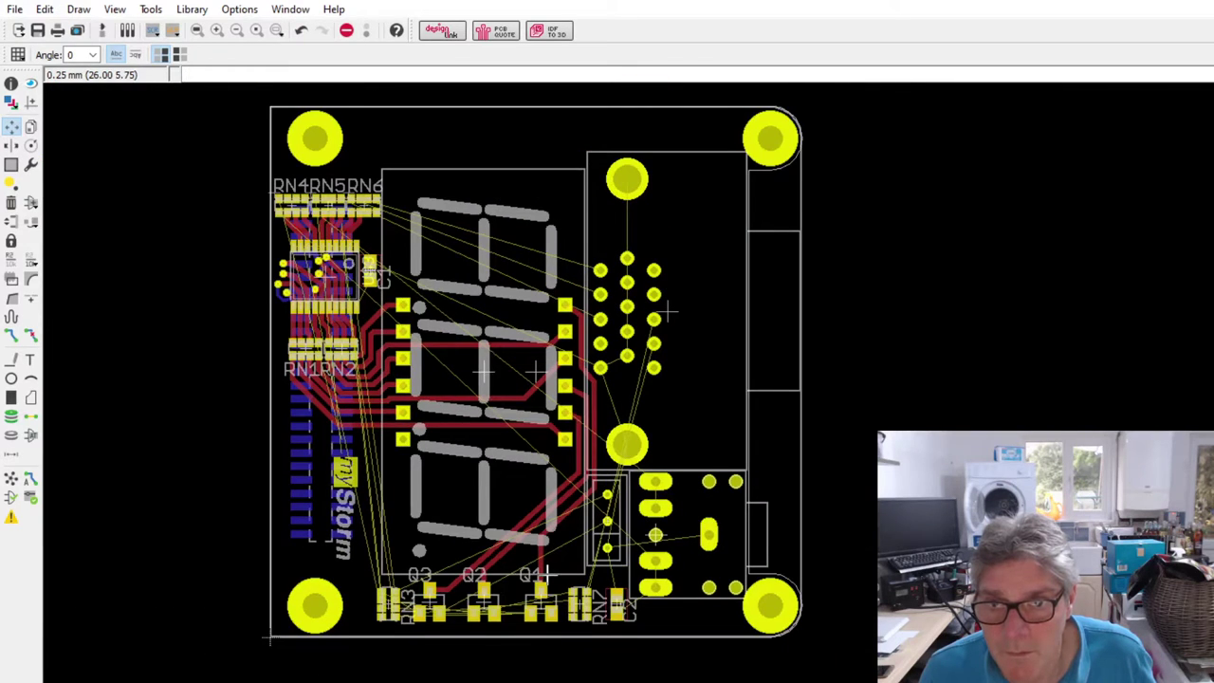
scroll(545, 572, "up", 3)
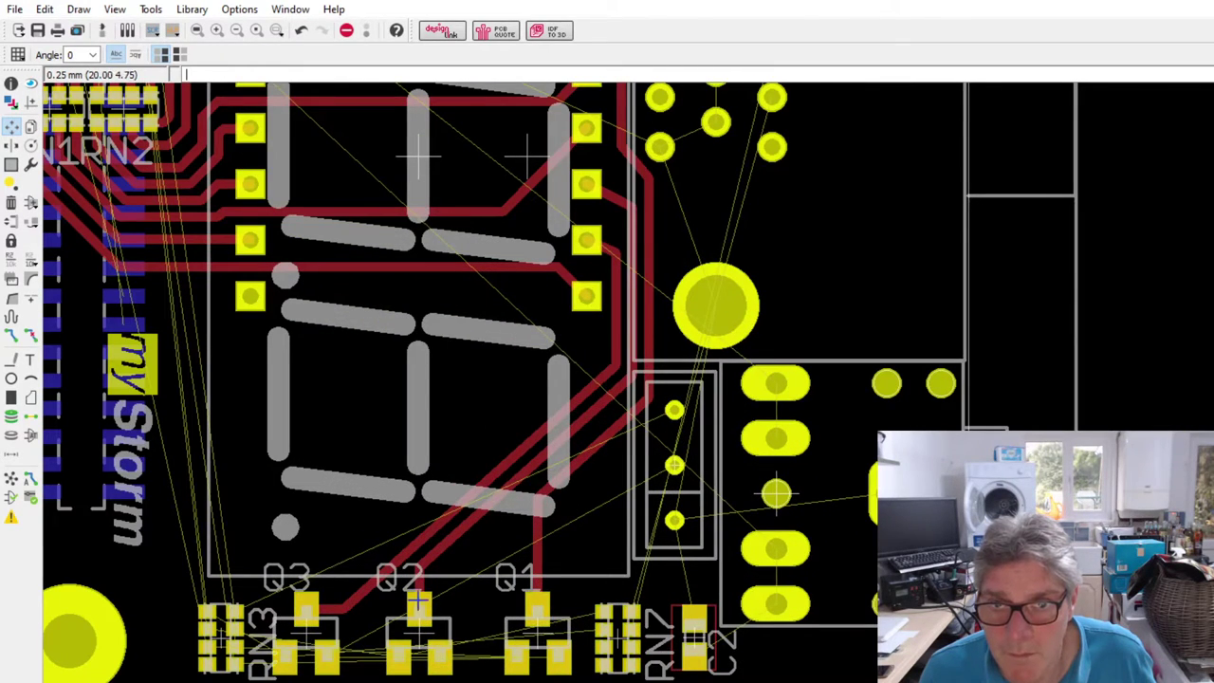
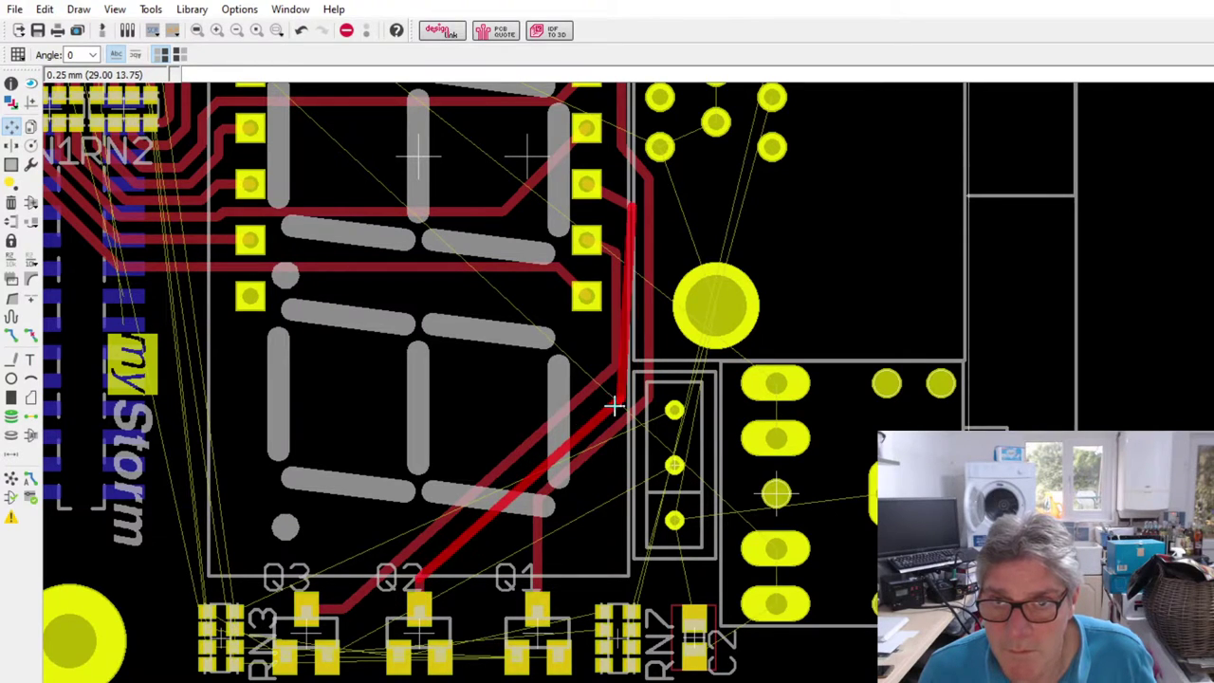
- Route a top-layer trace from RN3's bottom-right pad to Q1's right pad
scroll(651, 290, "down", 2)
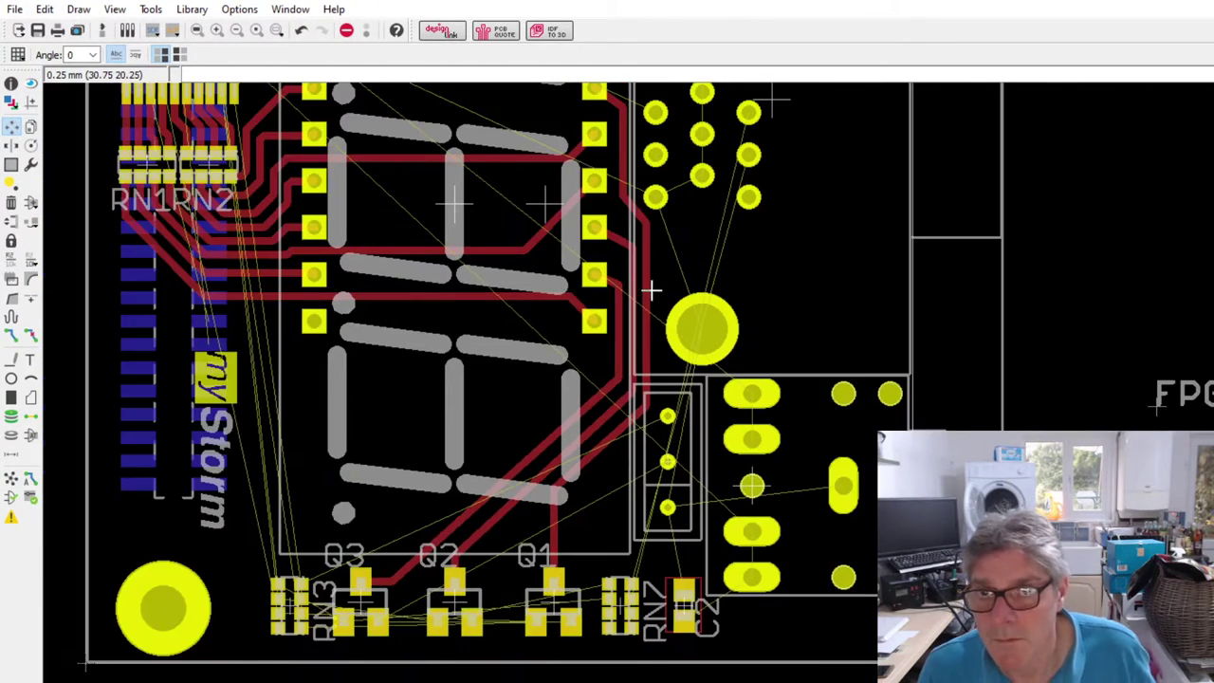
scroll(699, 298, "up", 2)
scroll(704, 299, "down", 3)
scroll(166, 548, "down", 1)
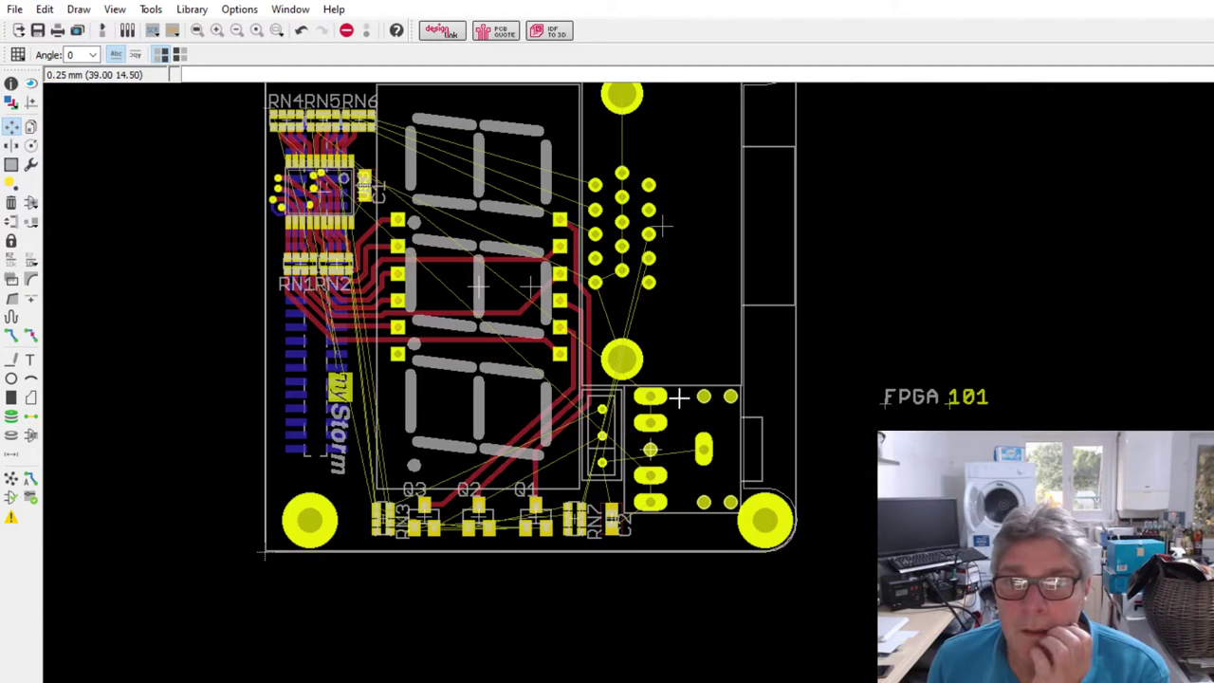
scroll(209, 497, "up", 1)
scroll(543, 584, "up", 1)
scroll(542, 584, "up", 2)
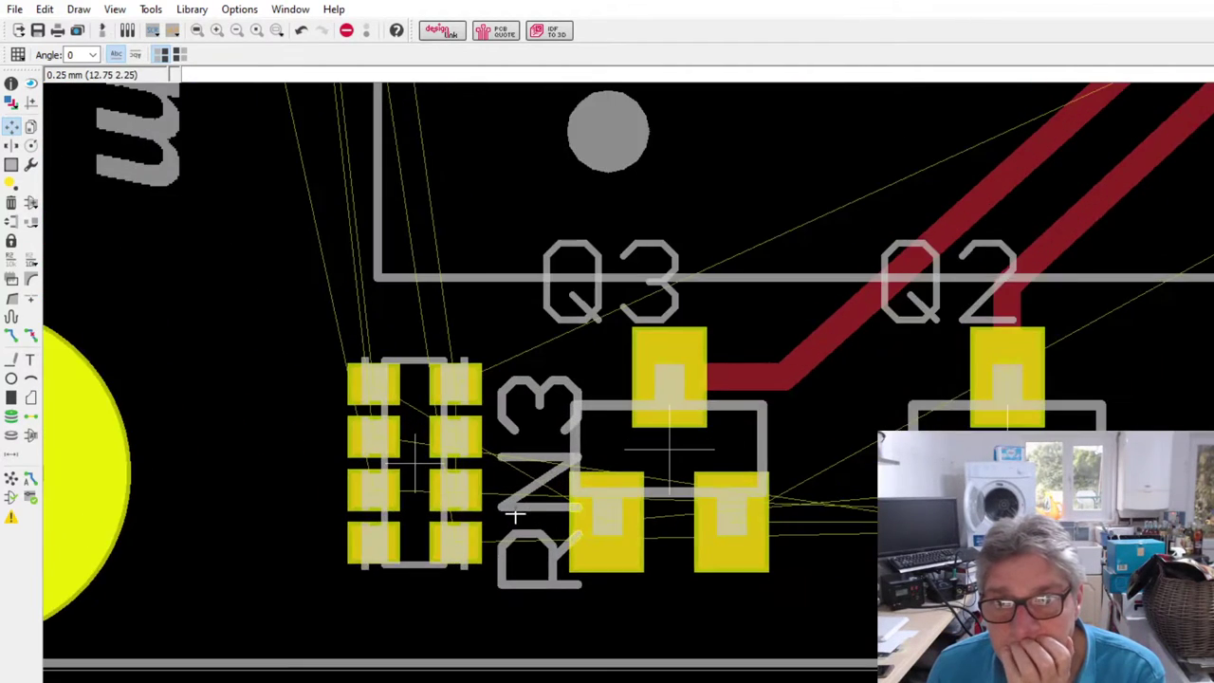
scroll(168, 515, "down", 2)
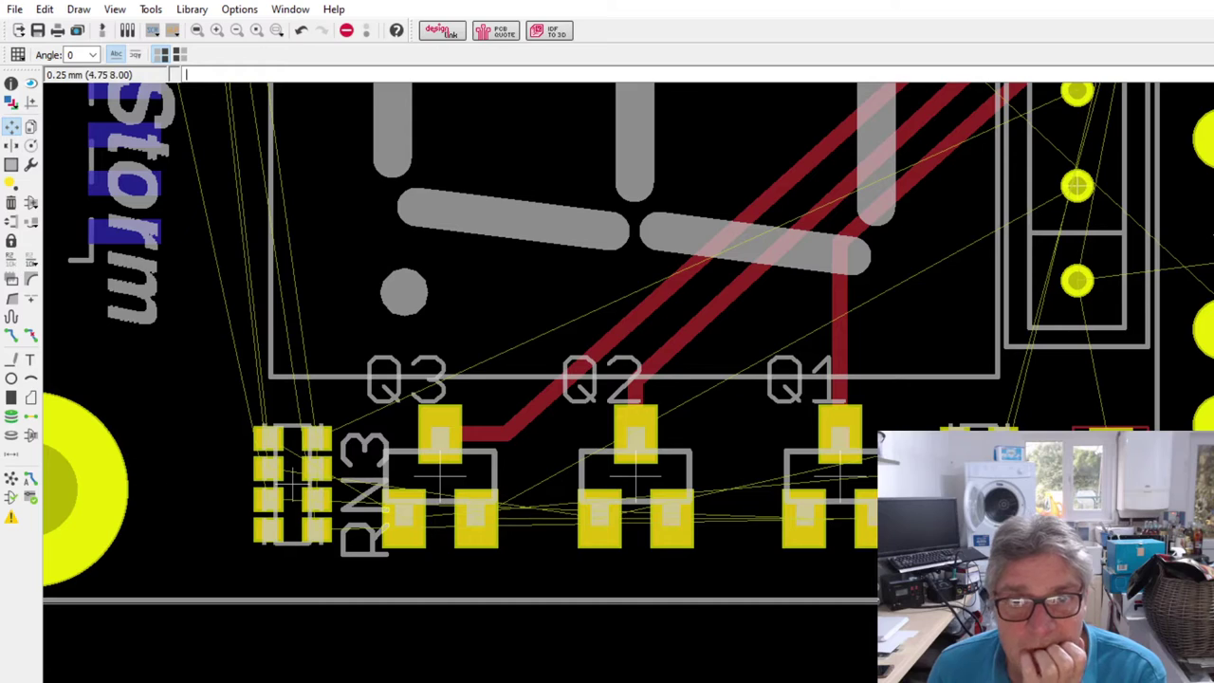
left_click(12, 334)
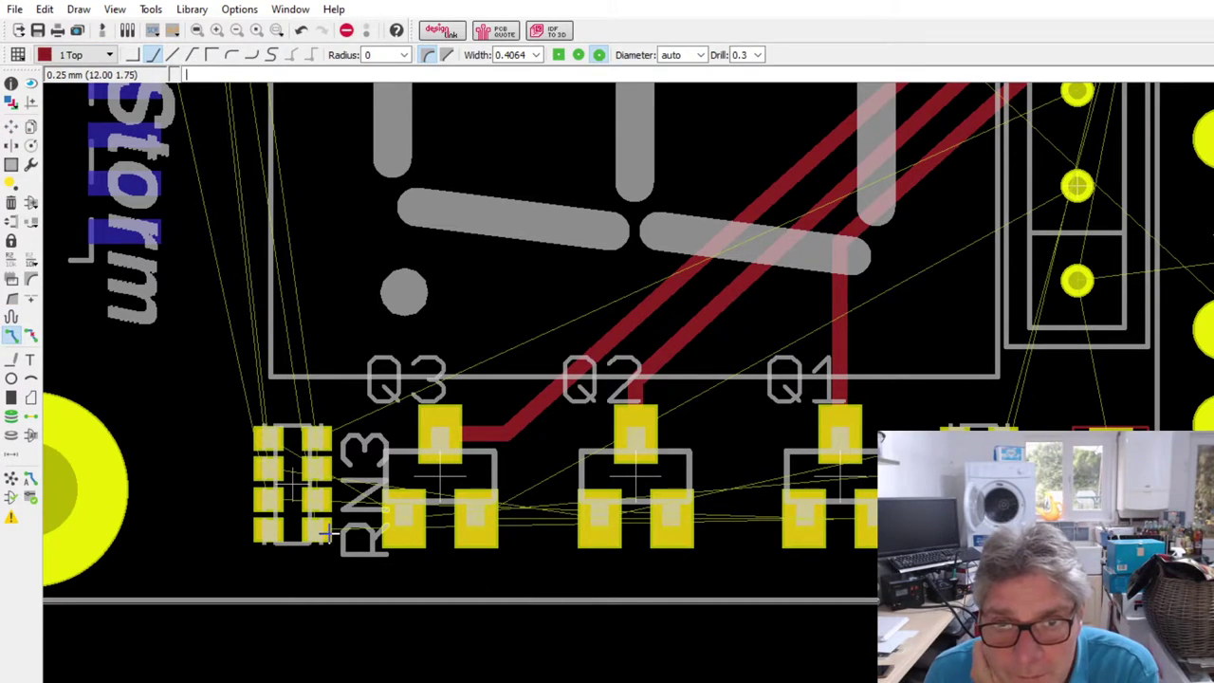
left_click(324, 533)
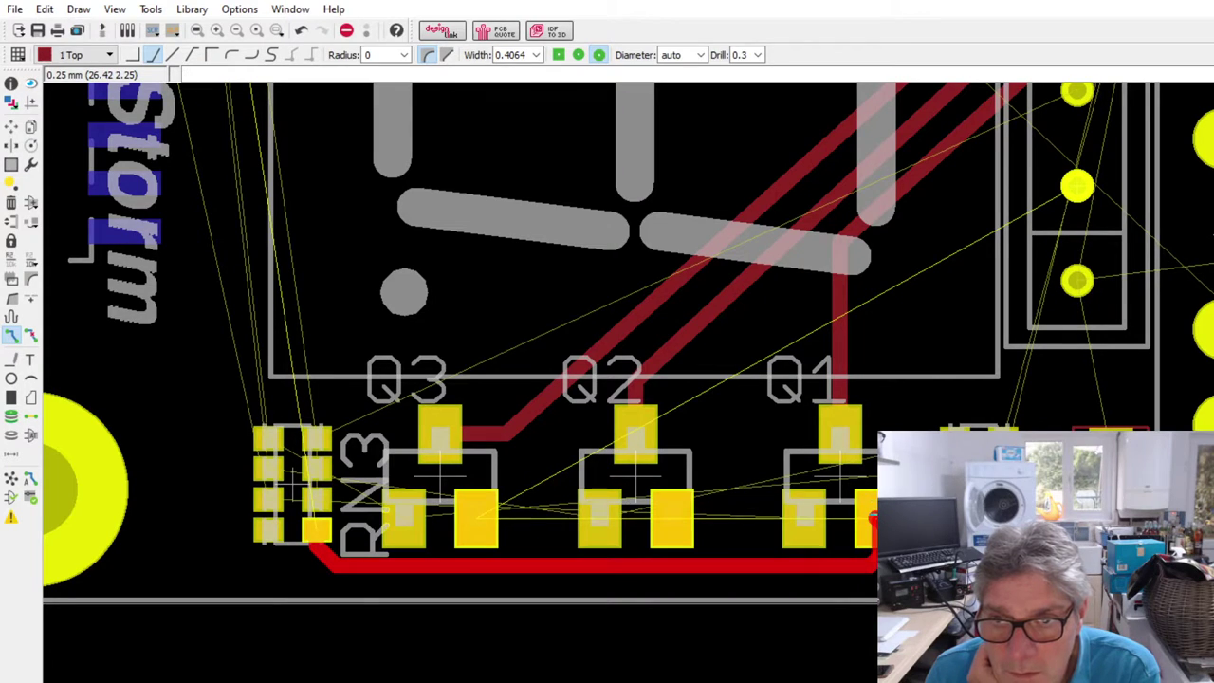
left_click(868, 527)
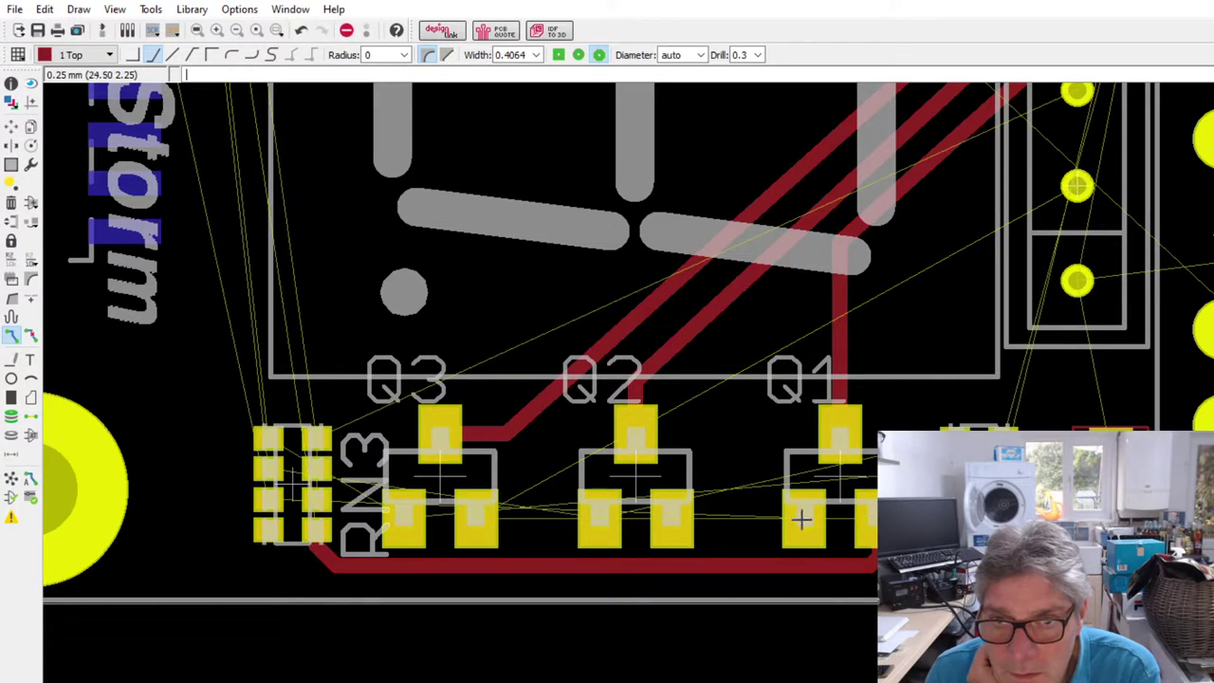
- Lower the bottom trace segment and move RN3 up-left, rotated 90°
left_click(11, 125)
left_click_drag(651, 563, 651, 576)
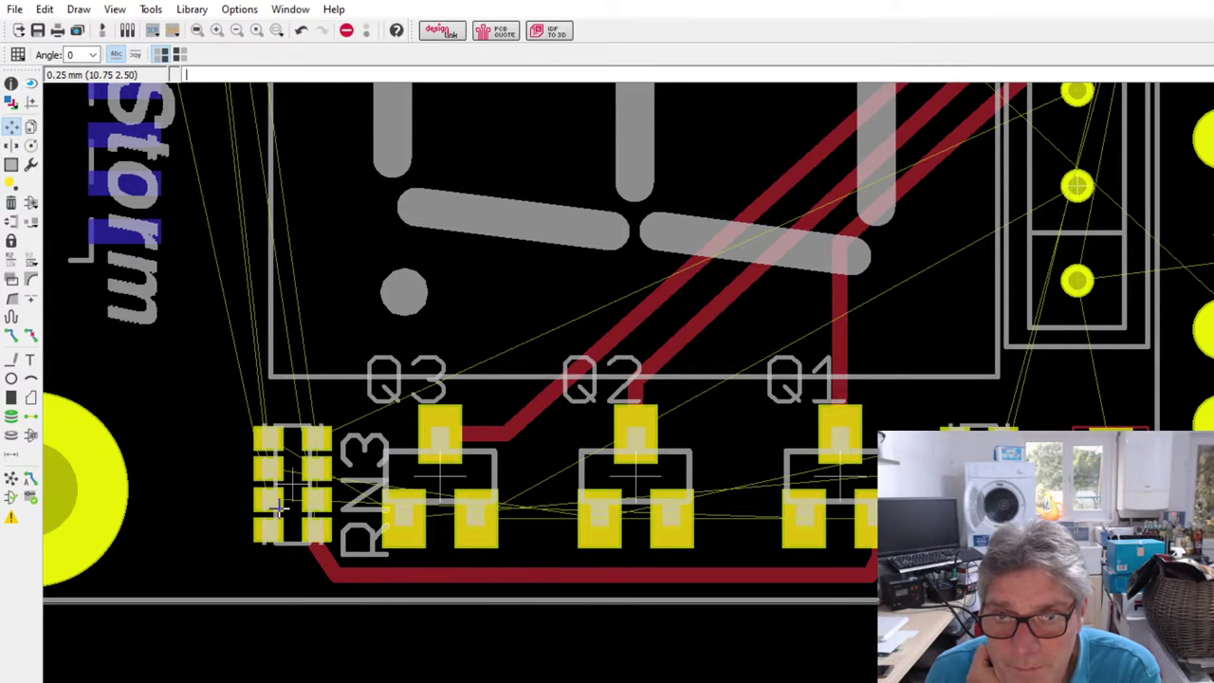
mouse_move(337, 502)
left_mouse_down()
mouse_move(349, 564)
mouse_move(326, 488)
left_mouse_up()
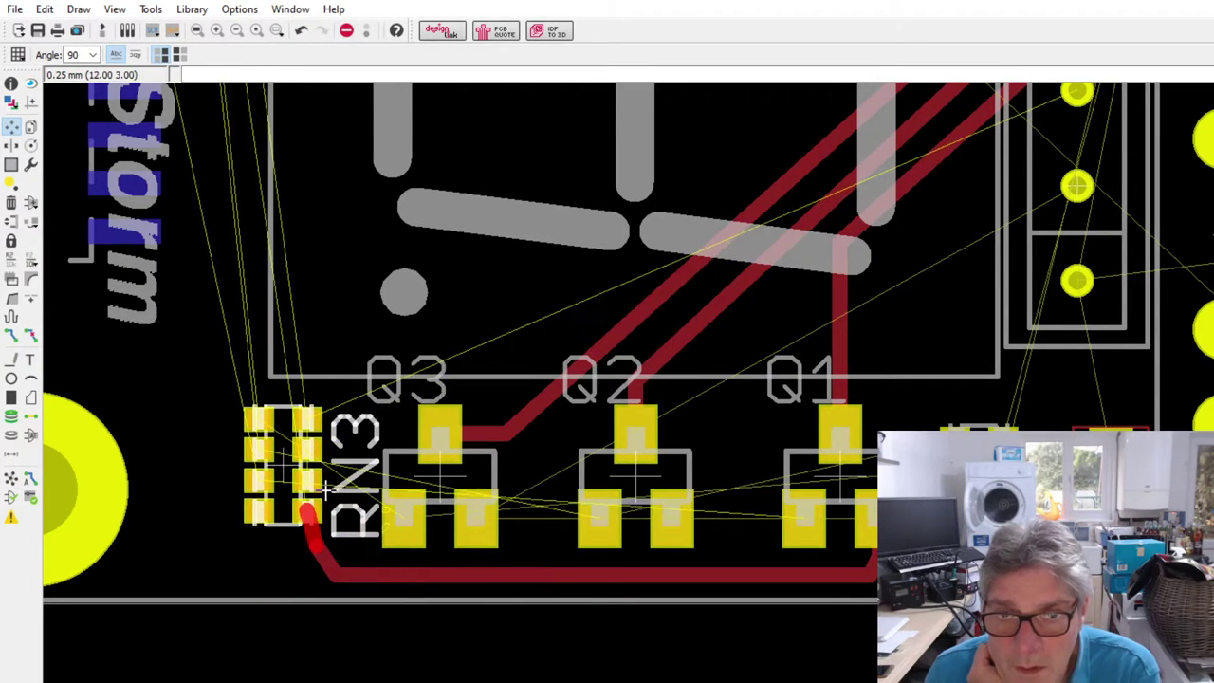
- Route RN3's left-pad net through a via onto 16 Bottom along the edge, ending in a via near Q1
scroll(353, 513, "up", 1)
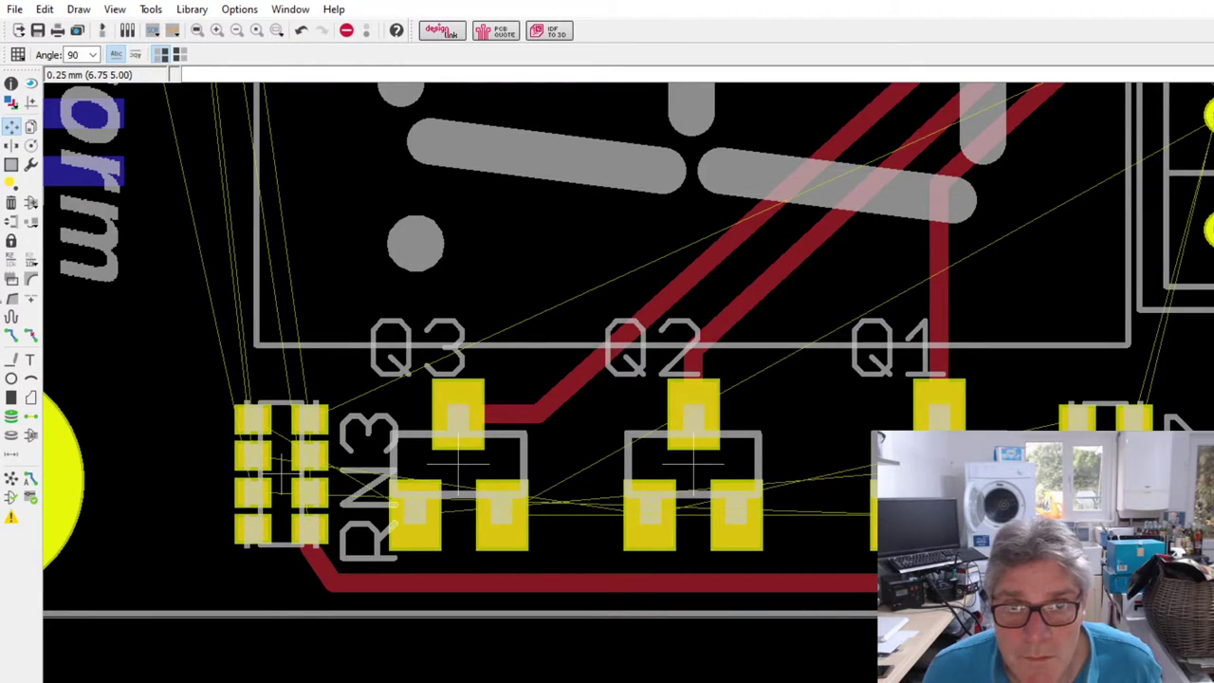
left_click(11, 337)
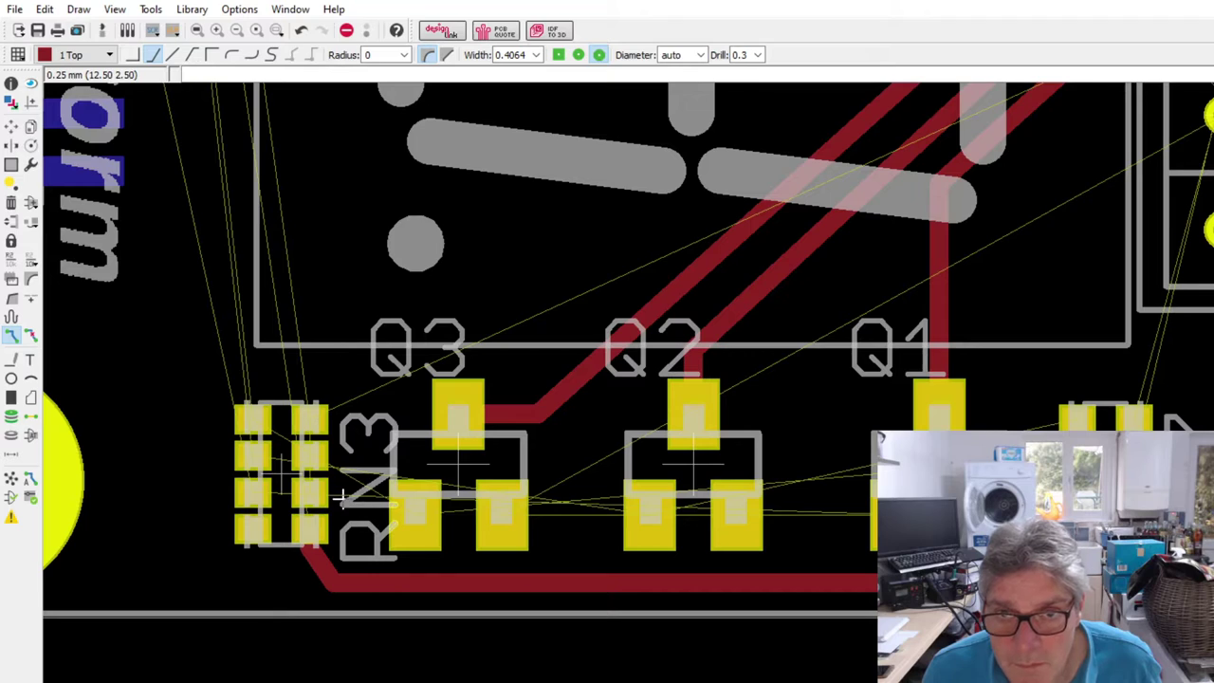
left_click(338, 497)
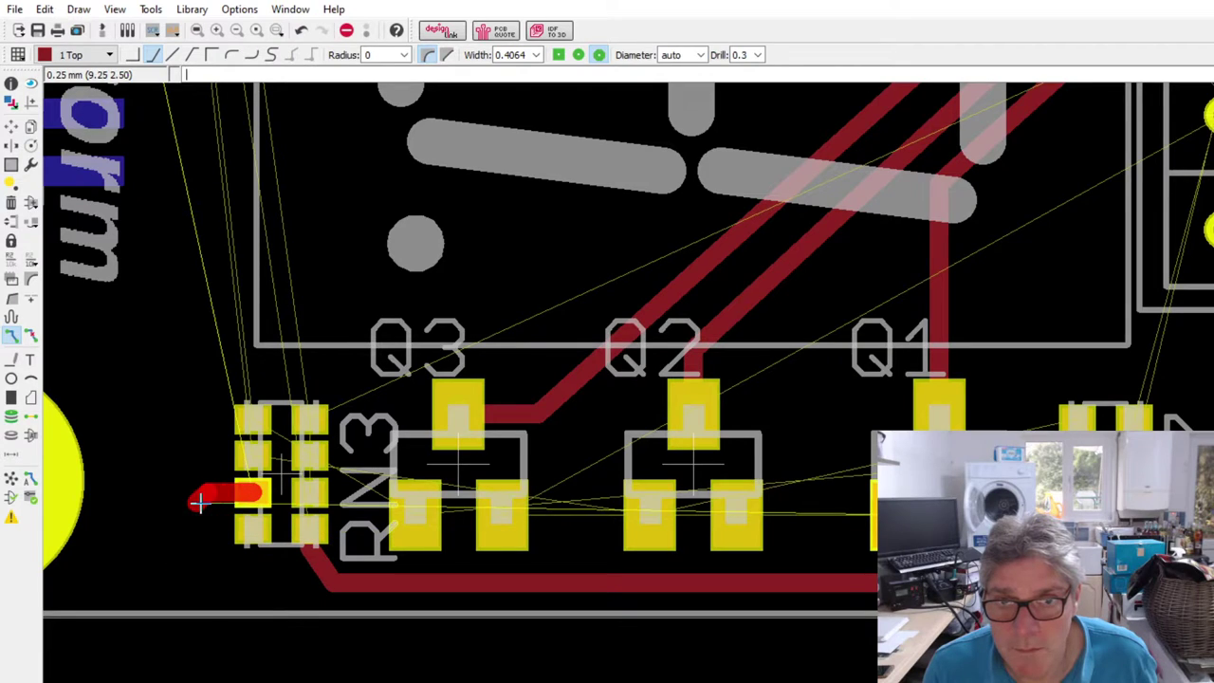
left_click(45, 396)
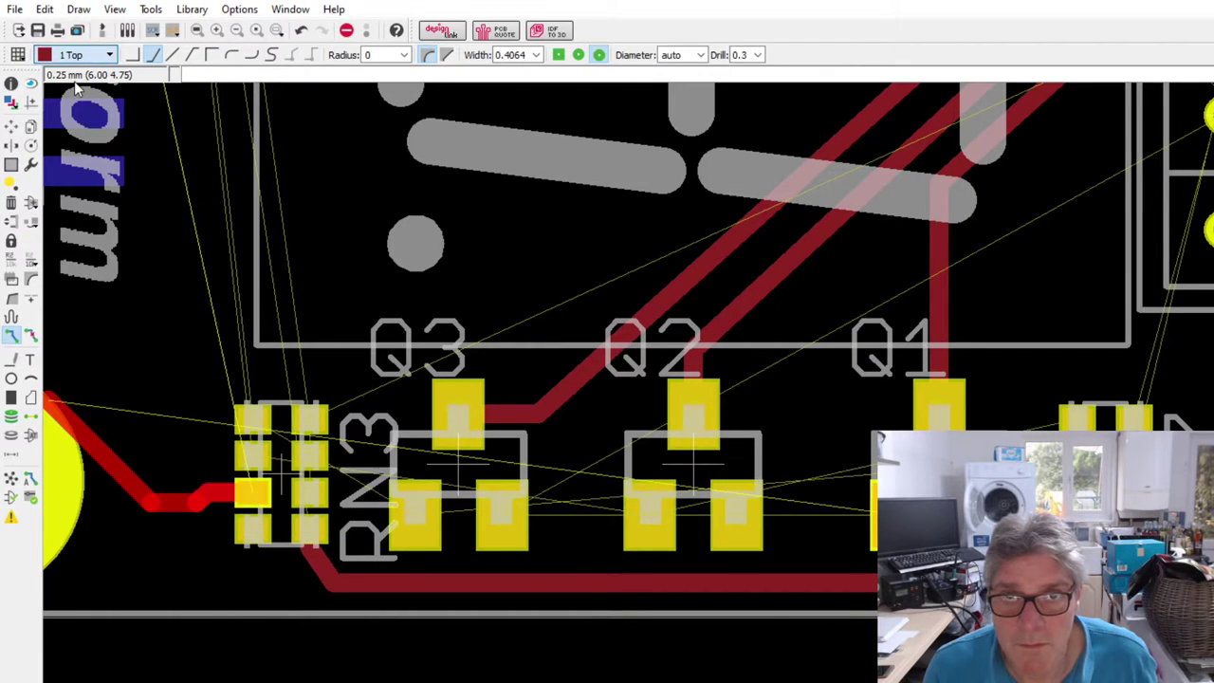
key("v")
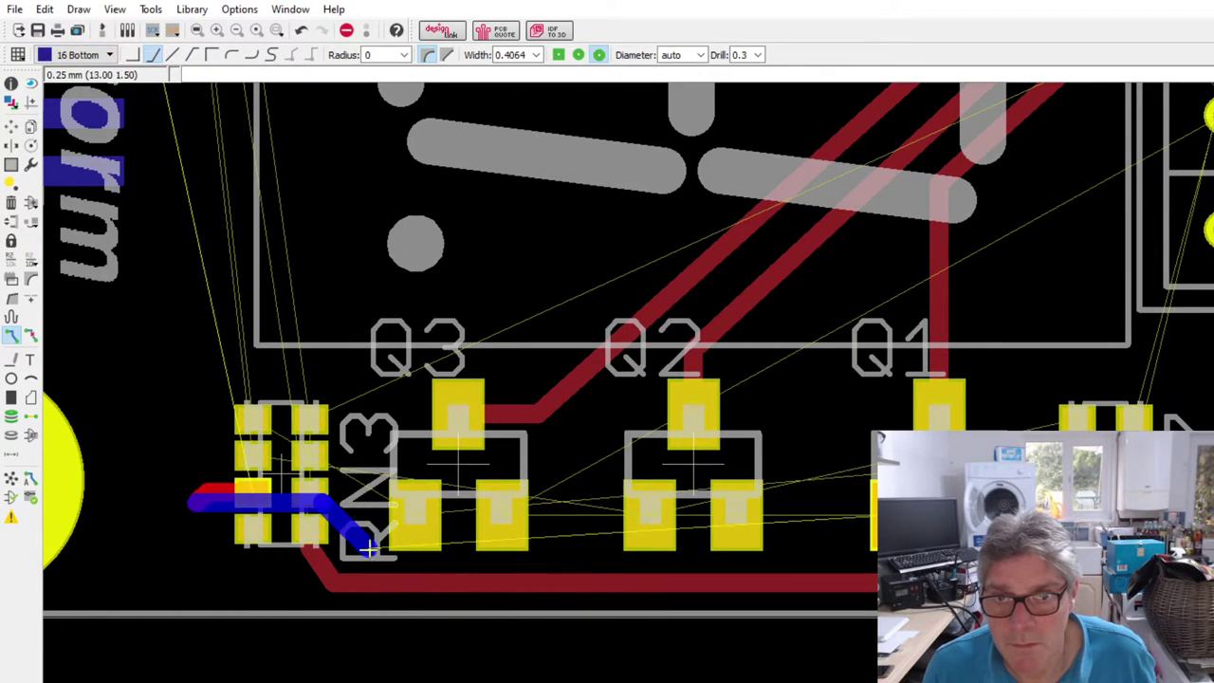
left_click(76, 109)
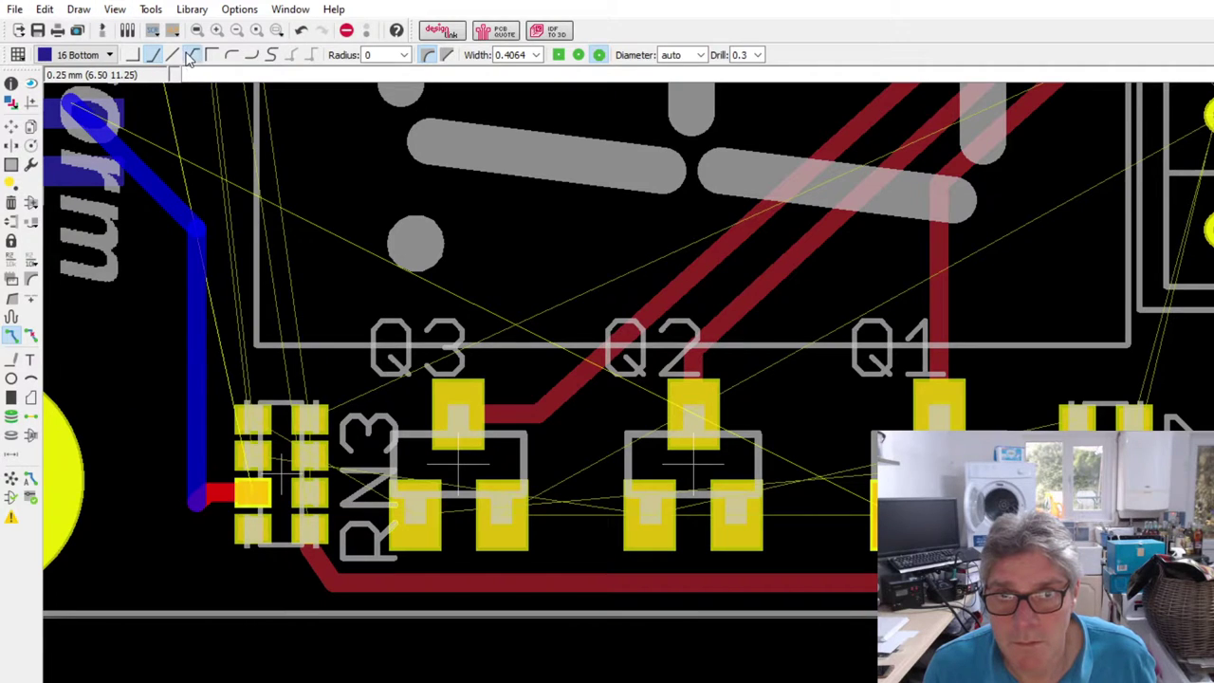
left_click(189, 56)
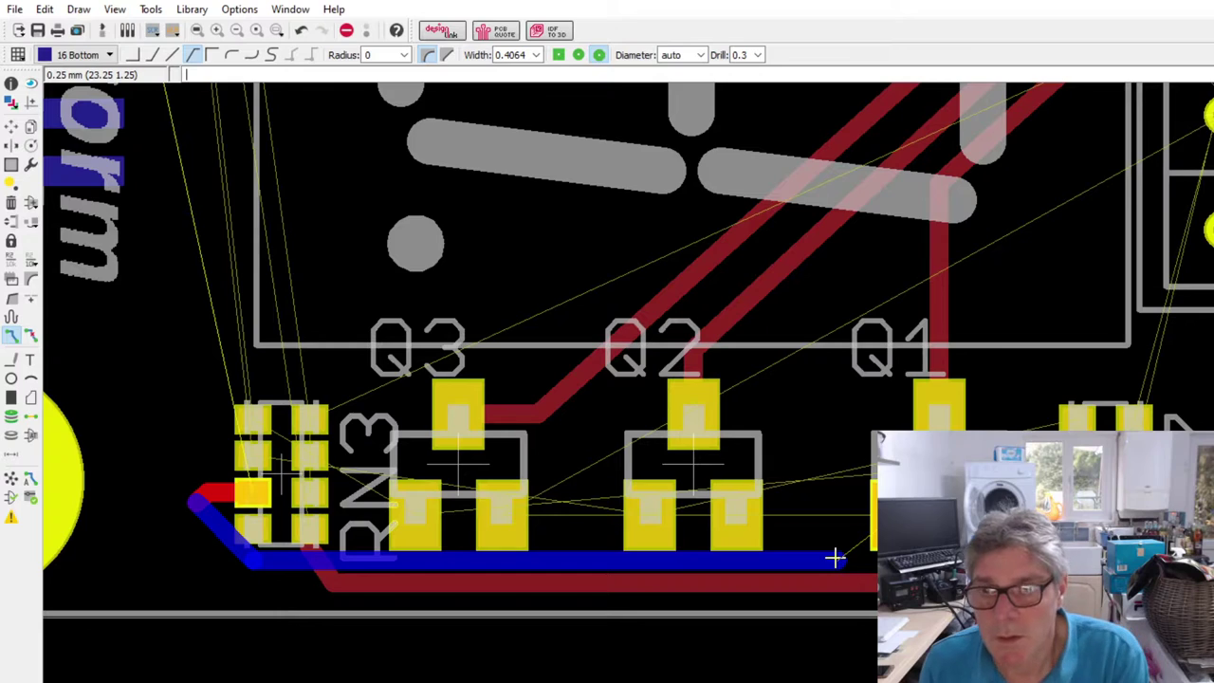
left_click(838, 582)
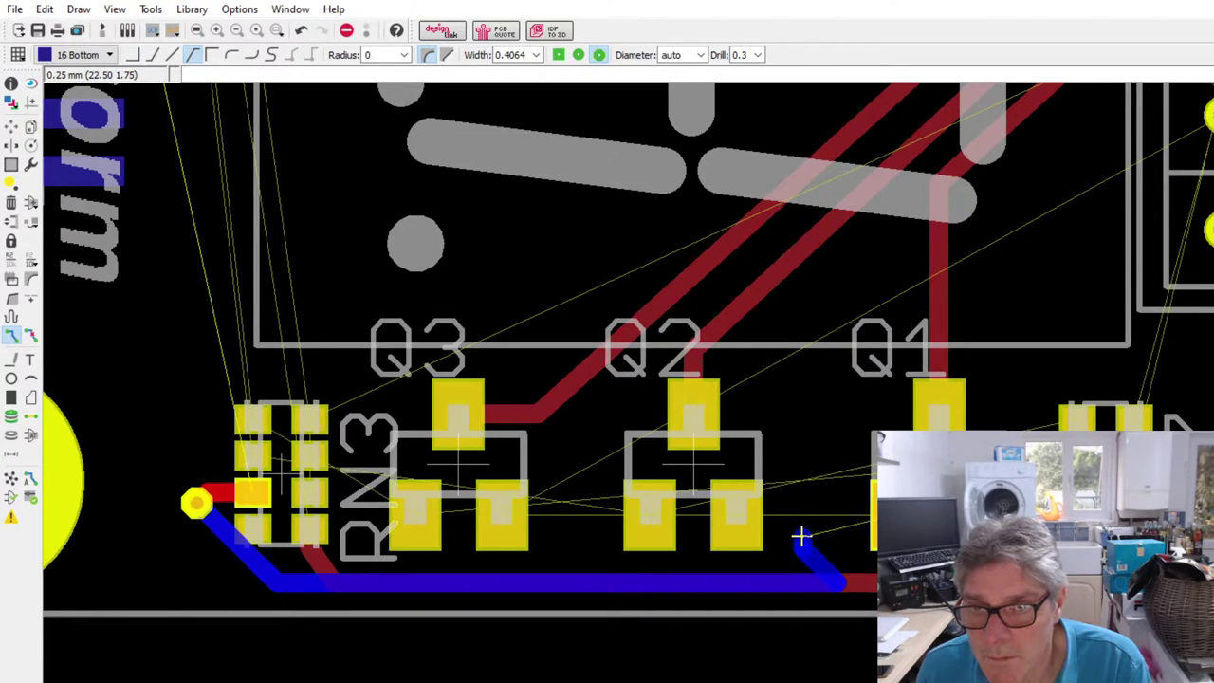
left_click(76, 54)
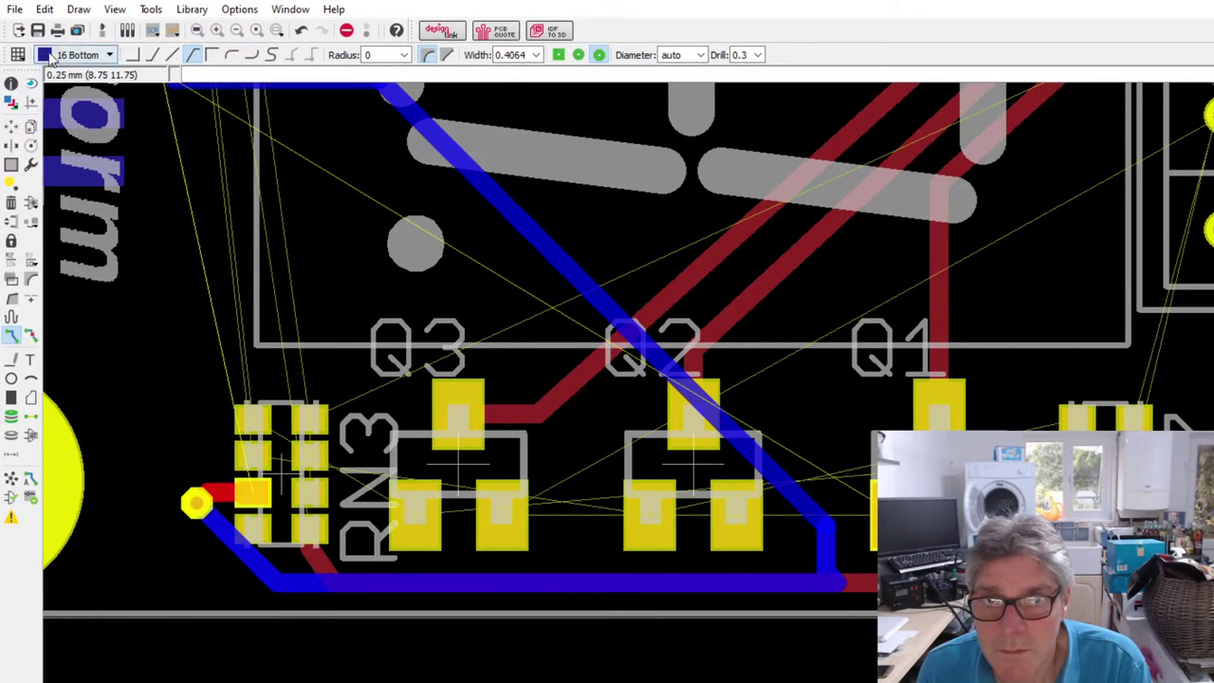
left_click(76, 73)
key("Escape")
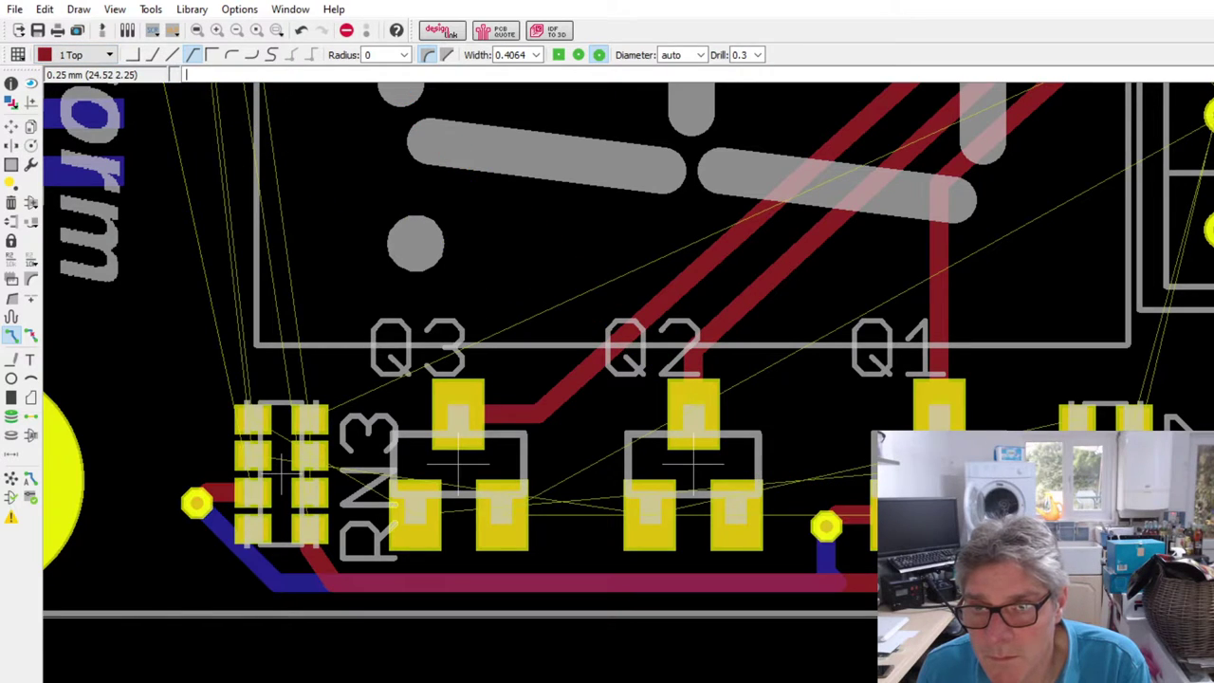
- Put the long track on the bottom layer and reshape it along the board edge
left_click(11, 126)
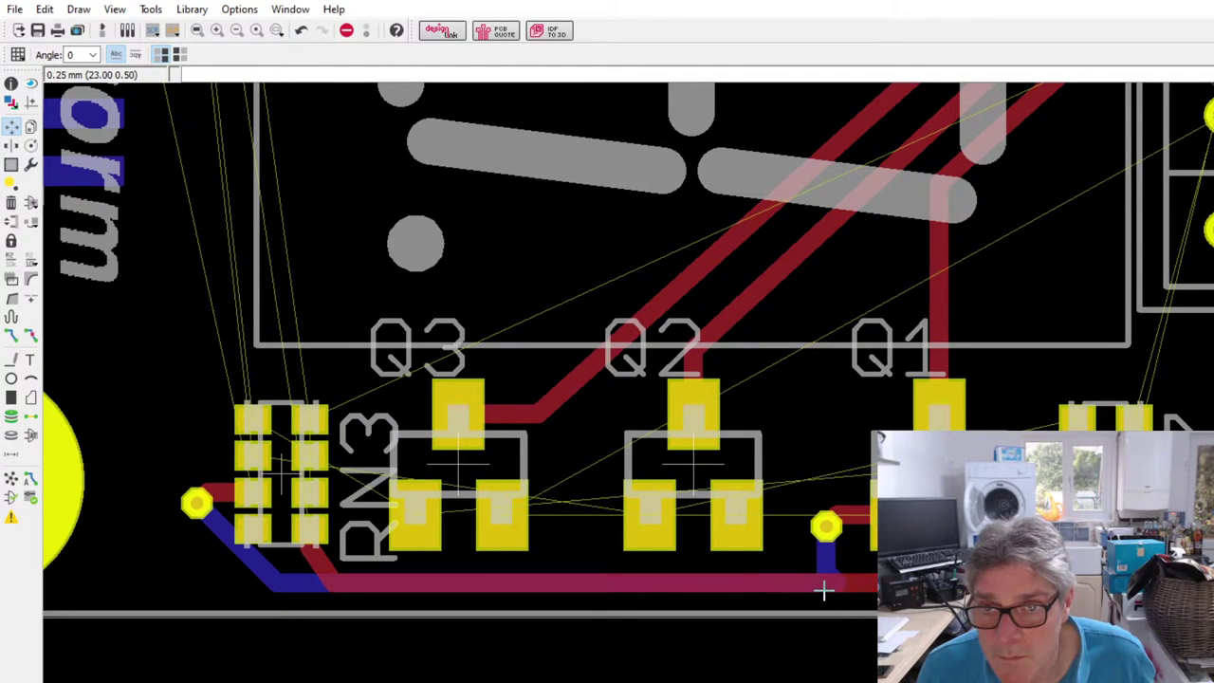
key("l")
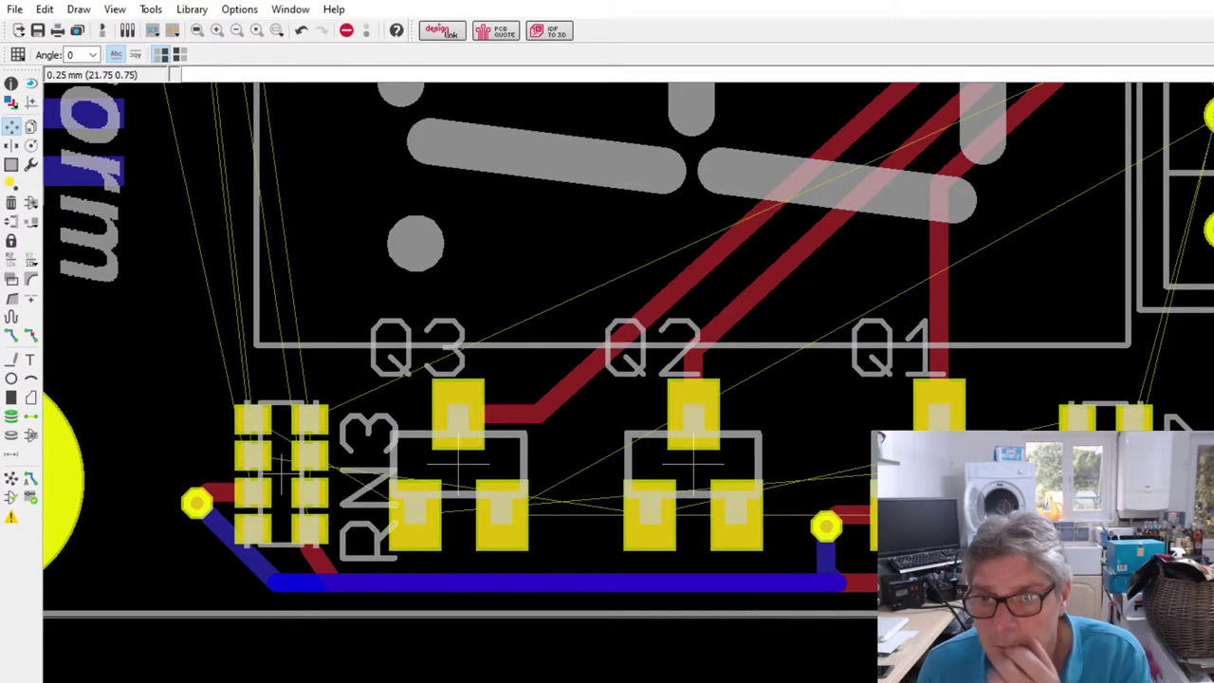
left_click_drag(831, 588, 745, 585)
scroll(656, 552, "down", 3)
scroll(242, 436, "up", 5)
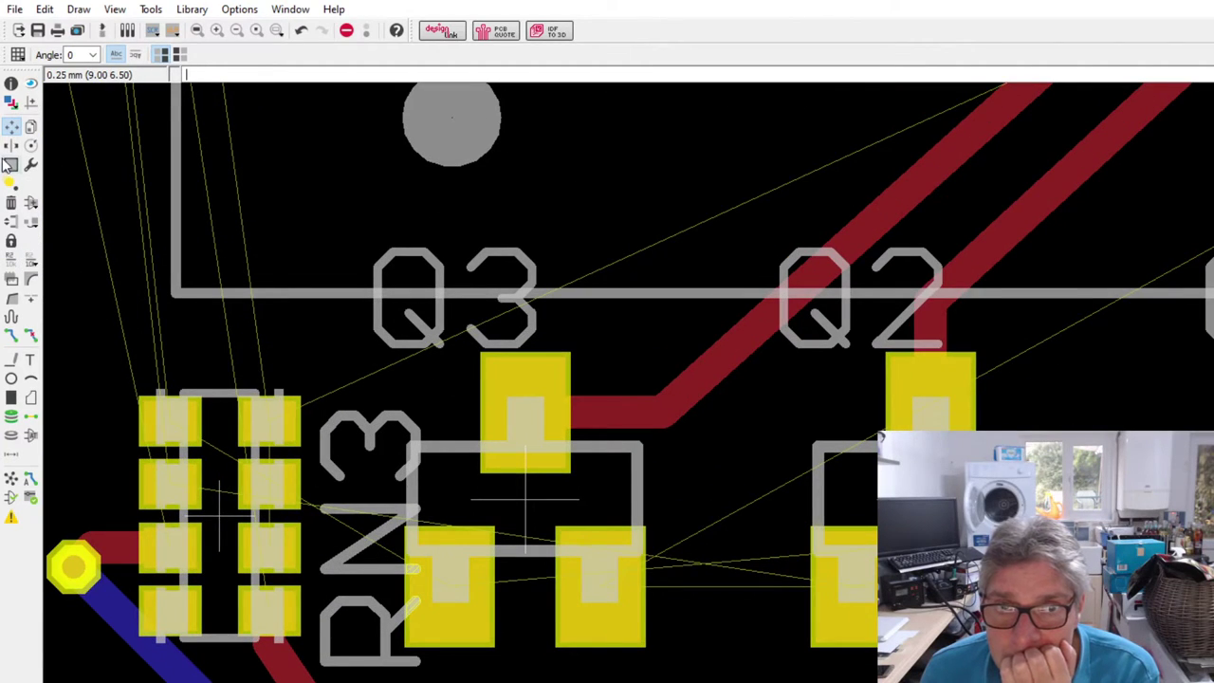
- Tie Q3's and Q2's right pads down to the bottom-edge trace with short 1 Top traces
left_click(12, 335)
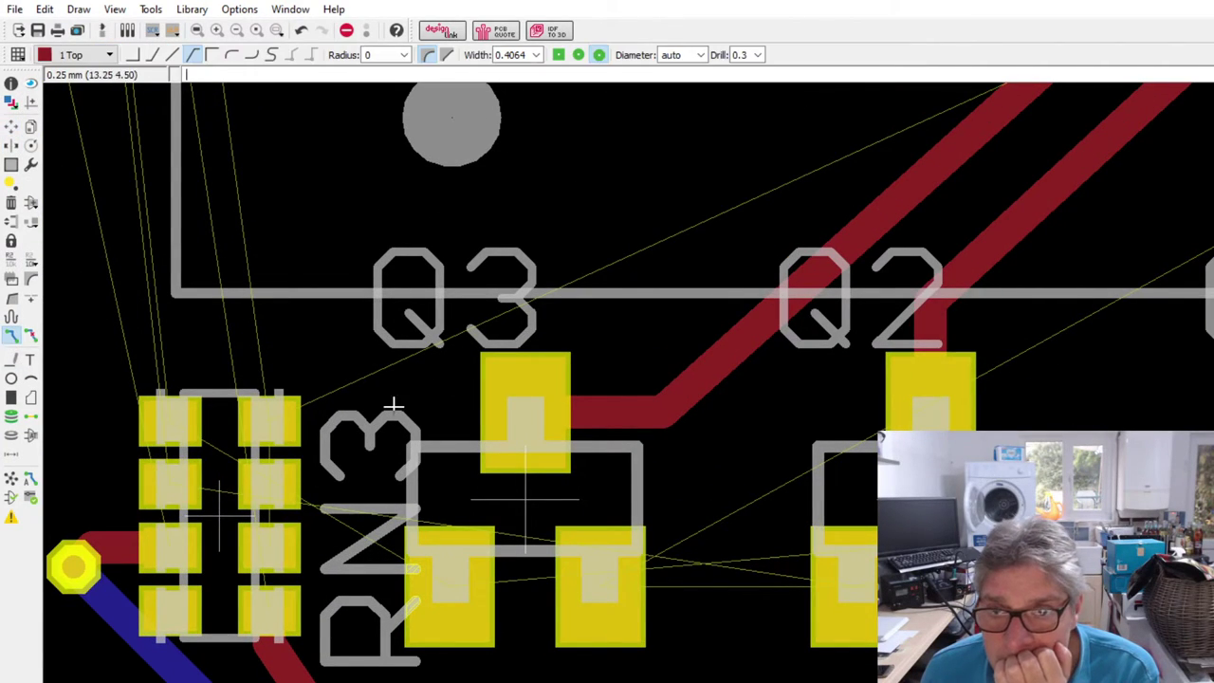
scroll(392, 408, "down", 2)
scroll(731, 515, "up", 2)
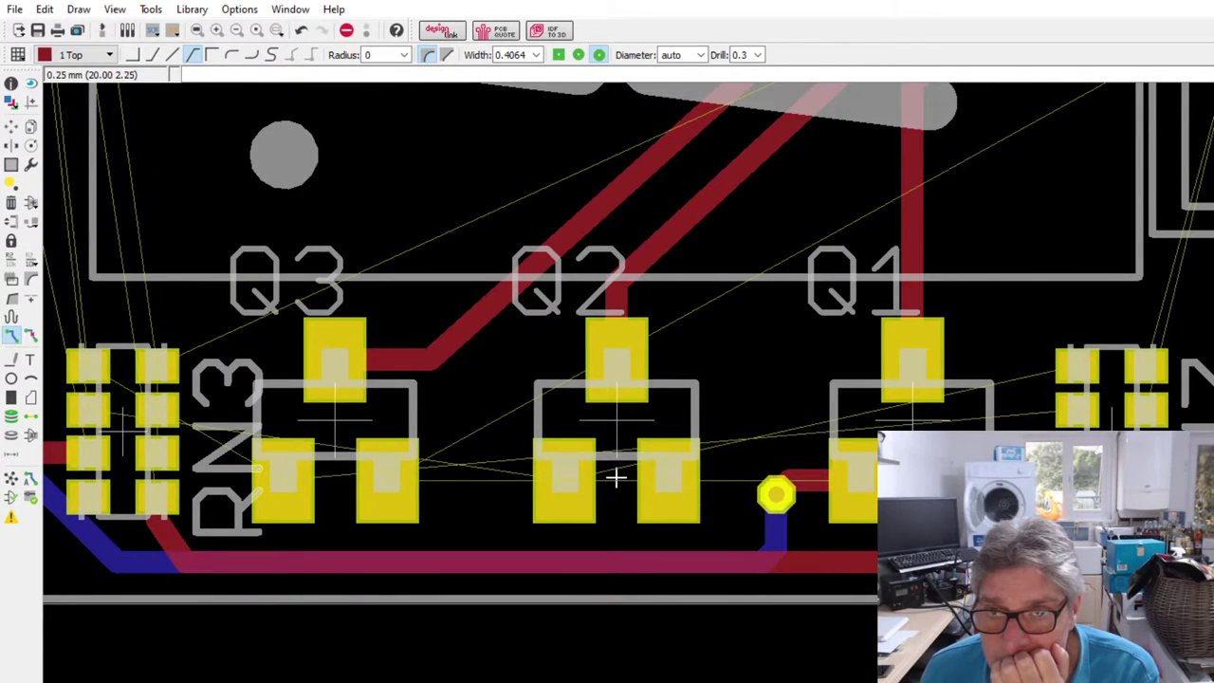
left_click(449, 479)
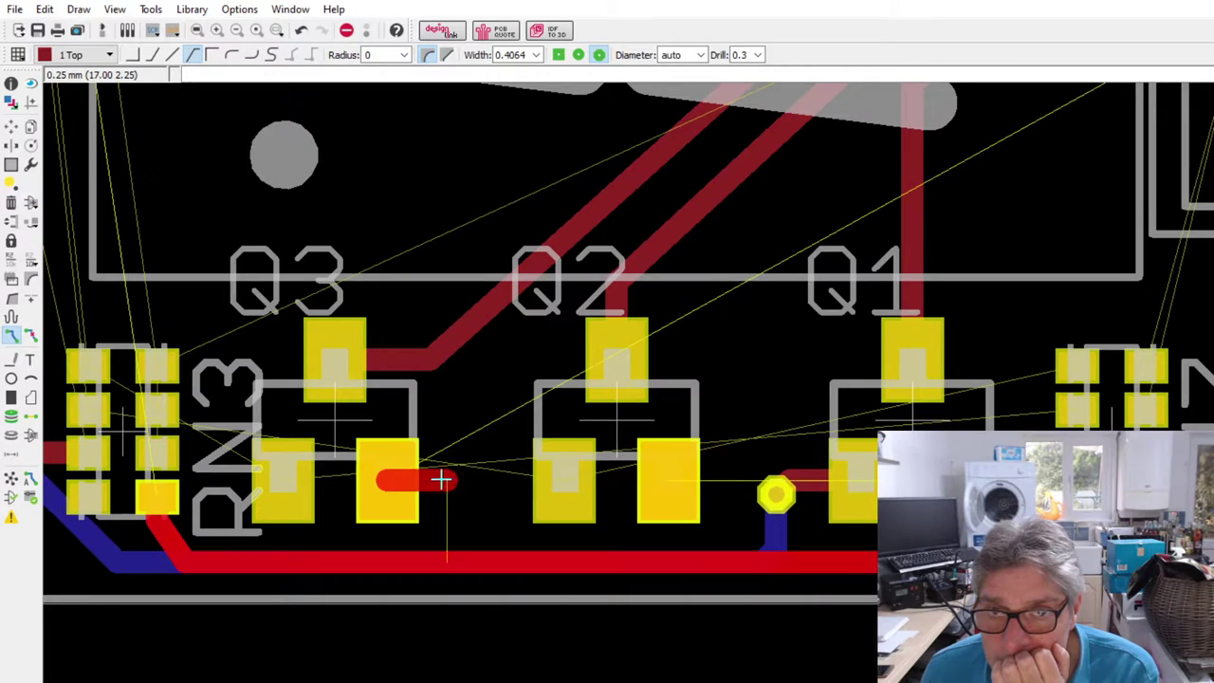
left_click(380, 560)
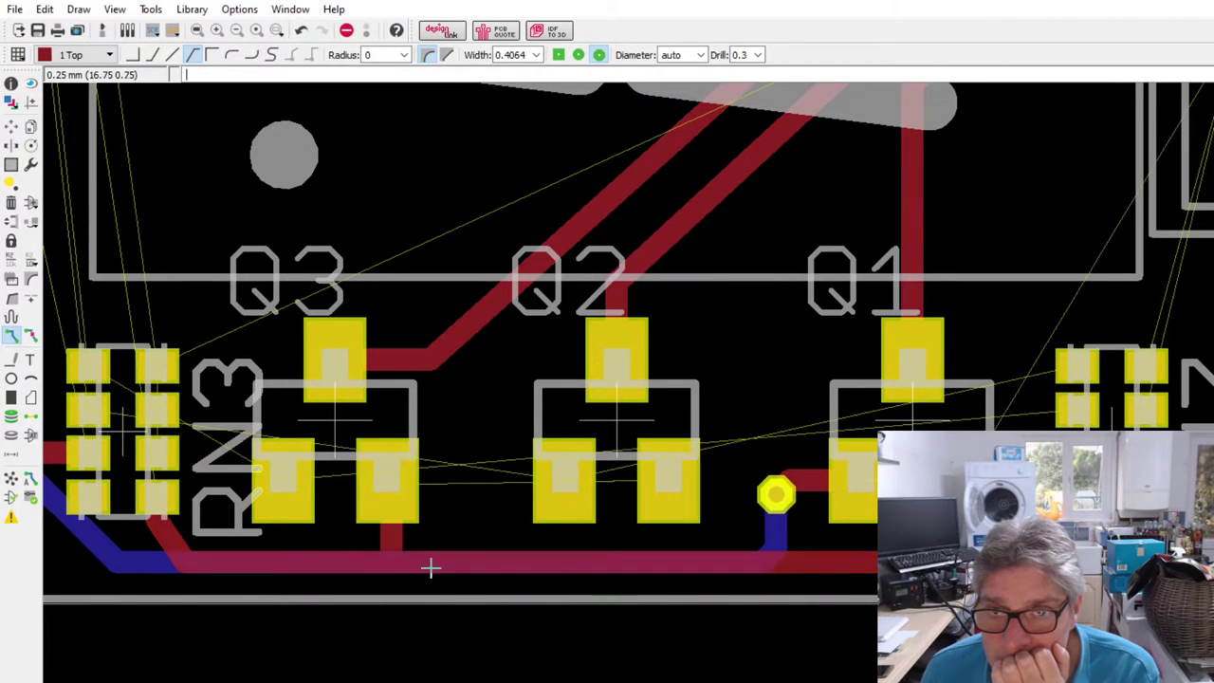
left_click(668, 484)
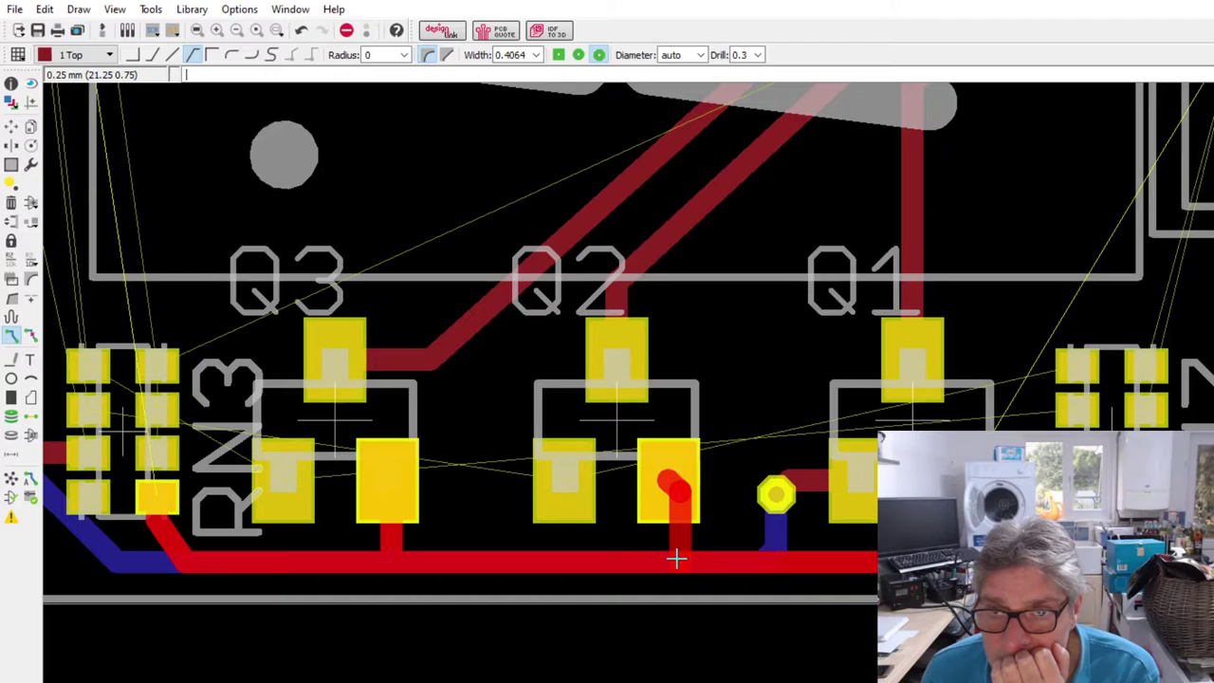
left_click(676, 559)
scroll(749, 496, "down", 2)
scroll(726, 507, "up", 2)
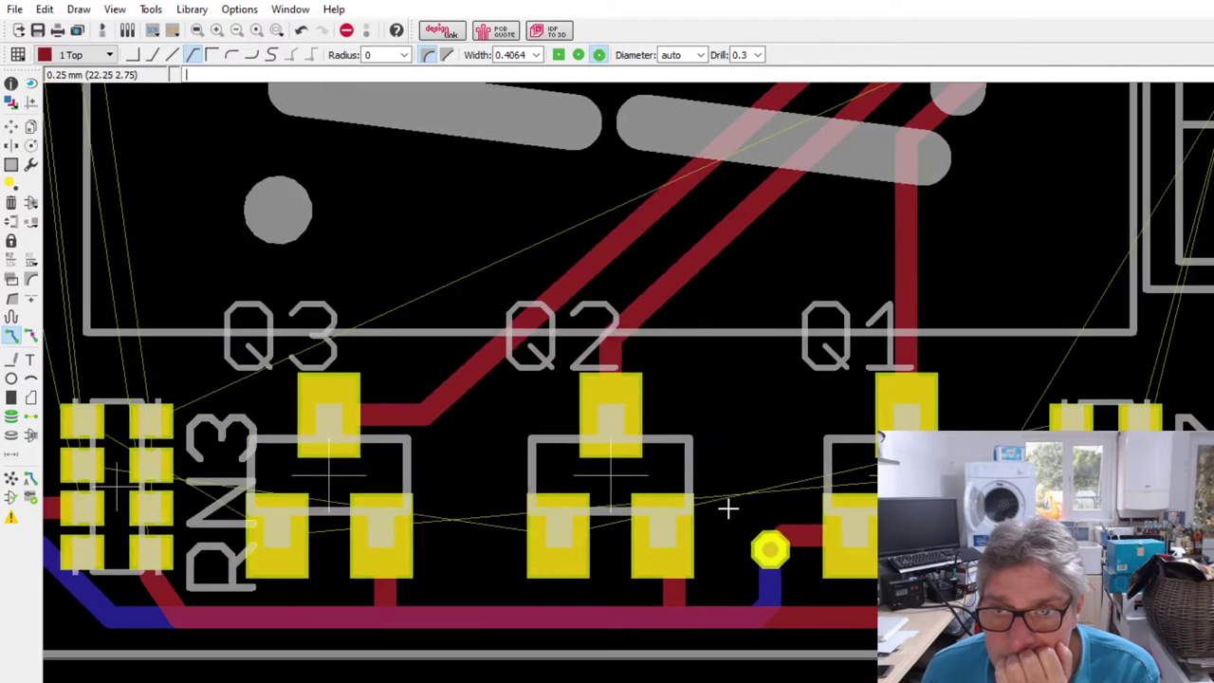
scroll(759, 560, "down", 1)
scroll(697, 512, "up", 2)
scroll(848, 552, "down", 2)
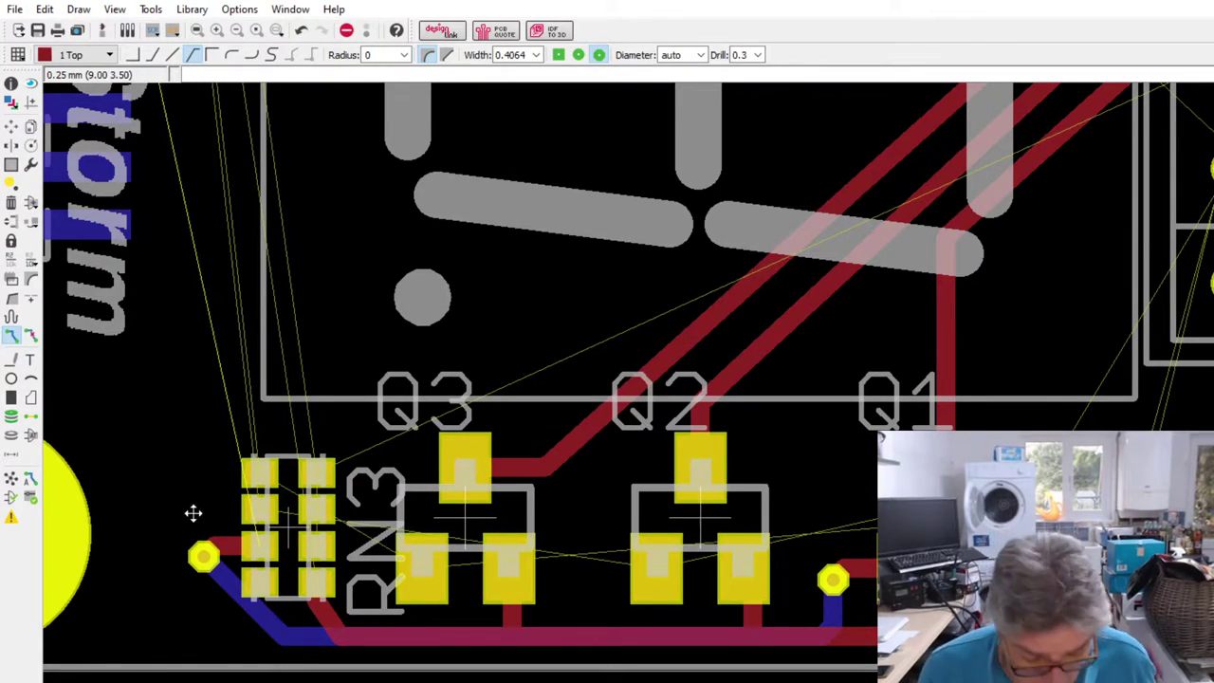
- Connect an RN3 pad to the Q2 pad with a top stub, a via and a bottom-layer run
left_click(260, 509)
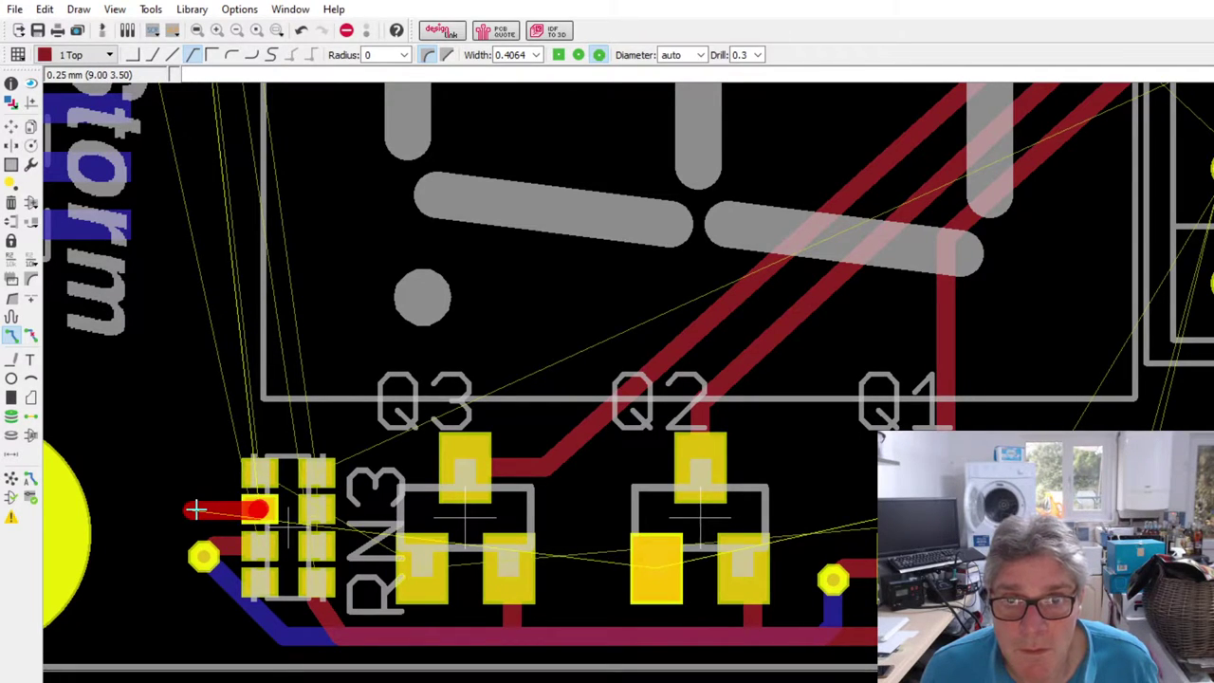
left_click(163, 53)
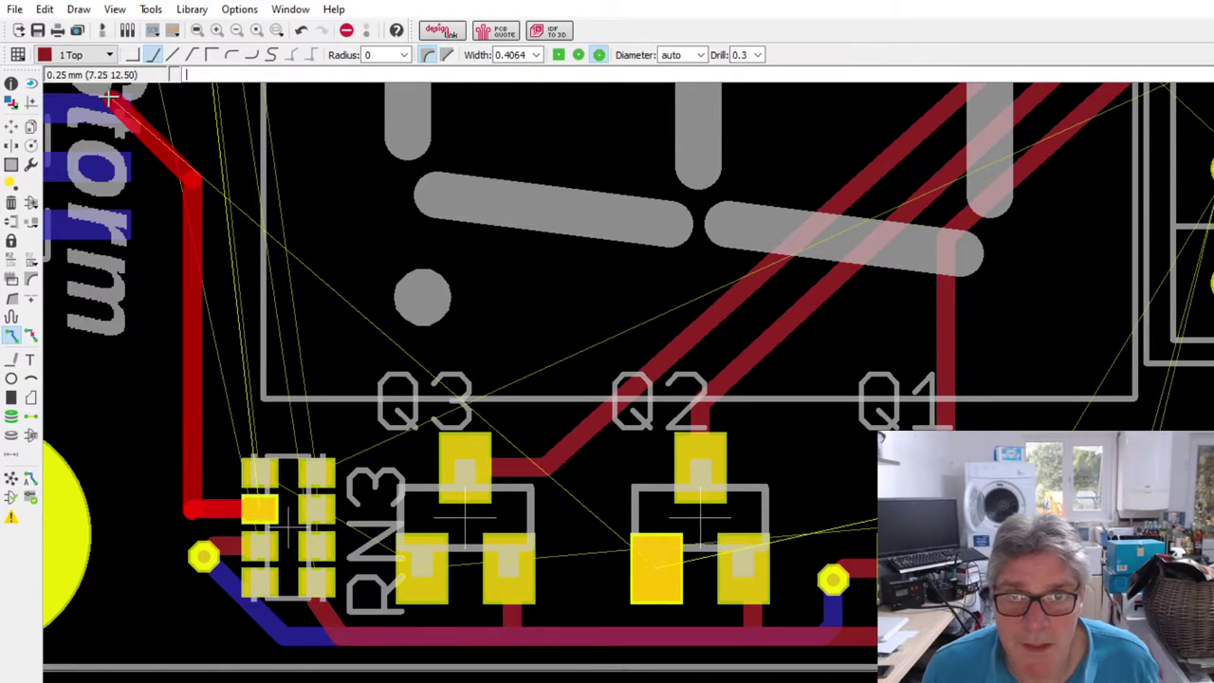
middle_click(95, 88)
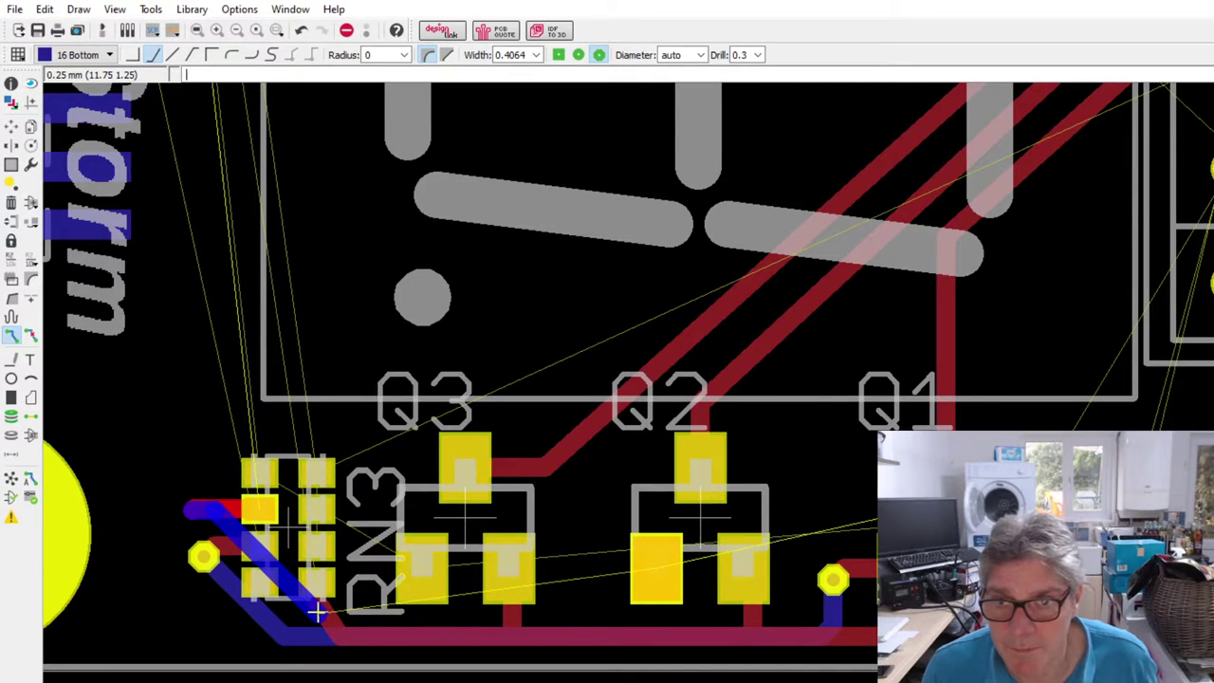
left_click(306, 607)
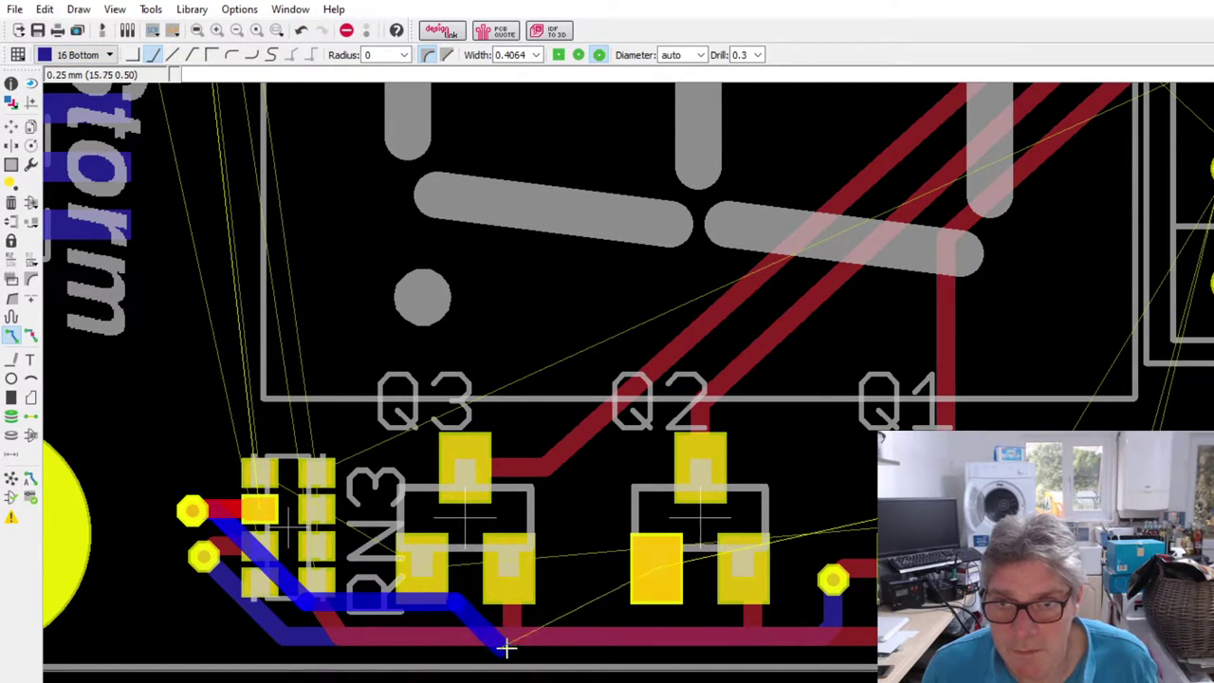
left_click(602, 578)
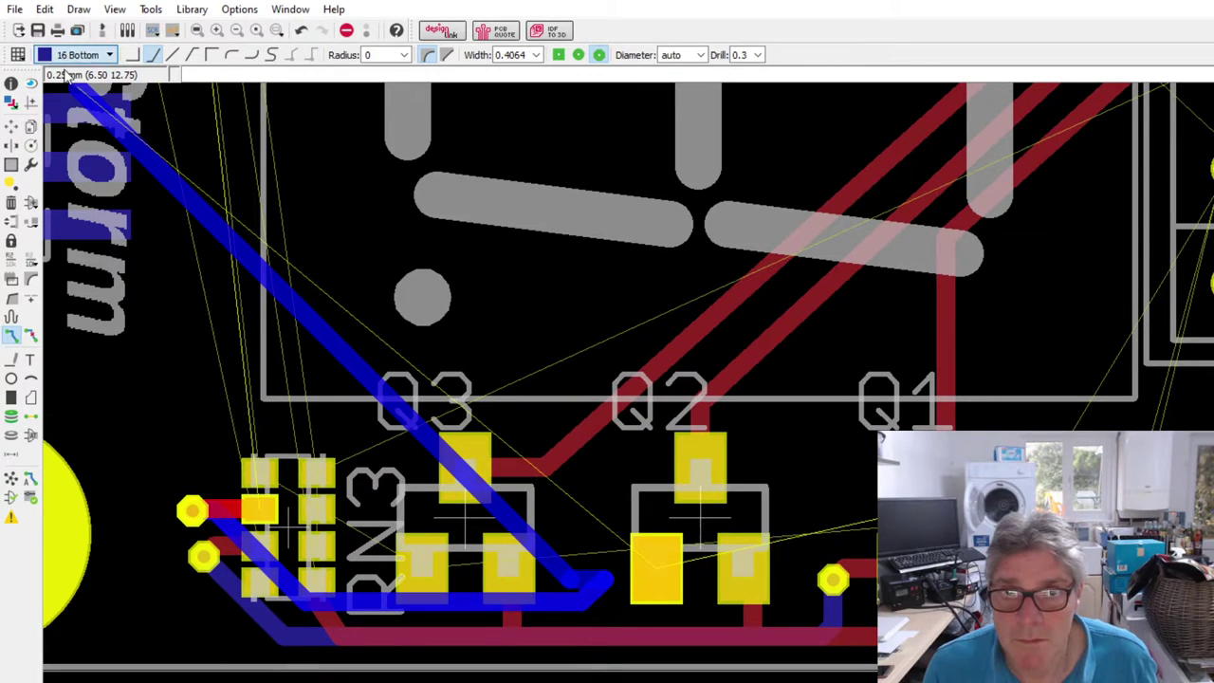
scroll(66, 57, "up", 1)
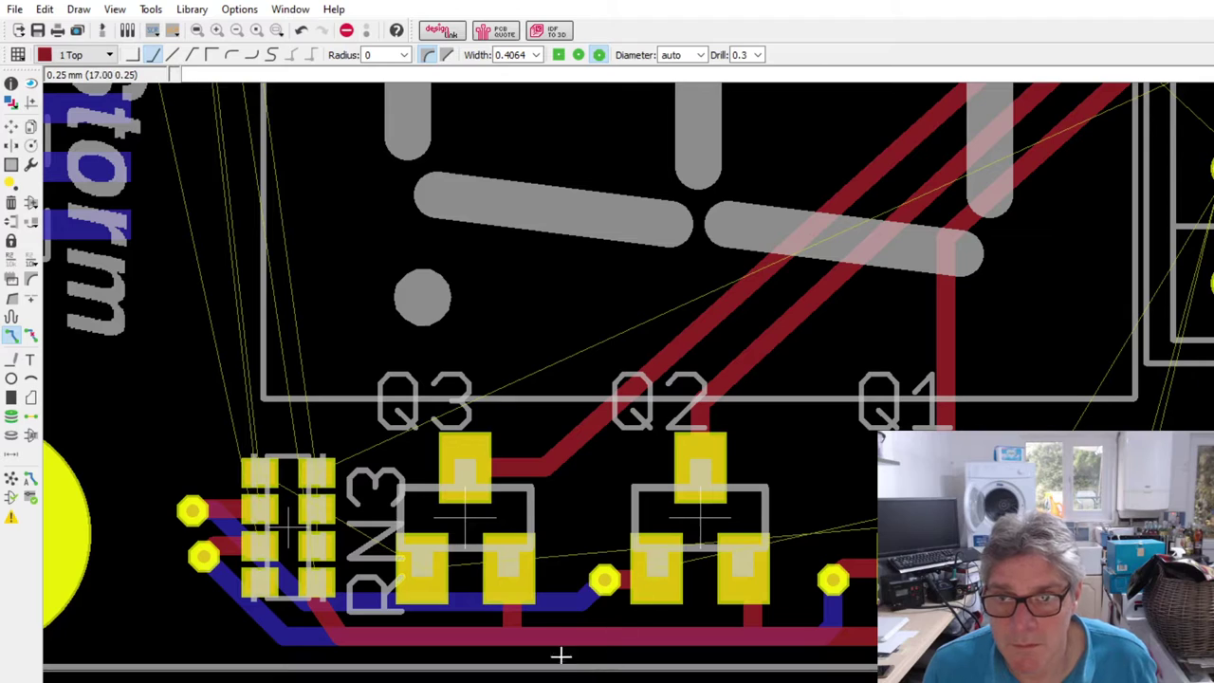
scroll(413, 567, "up", 2)
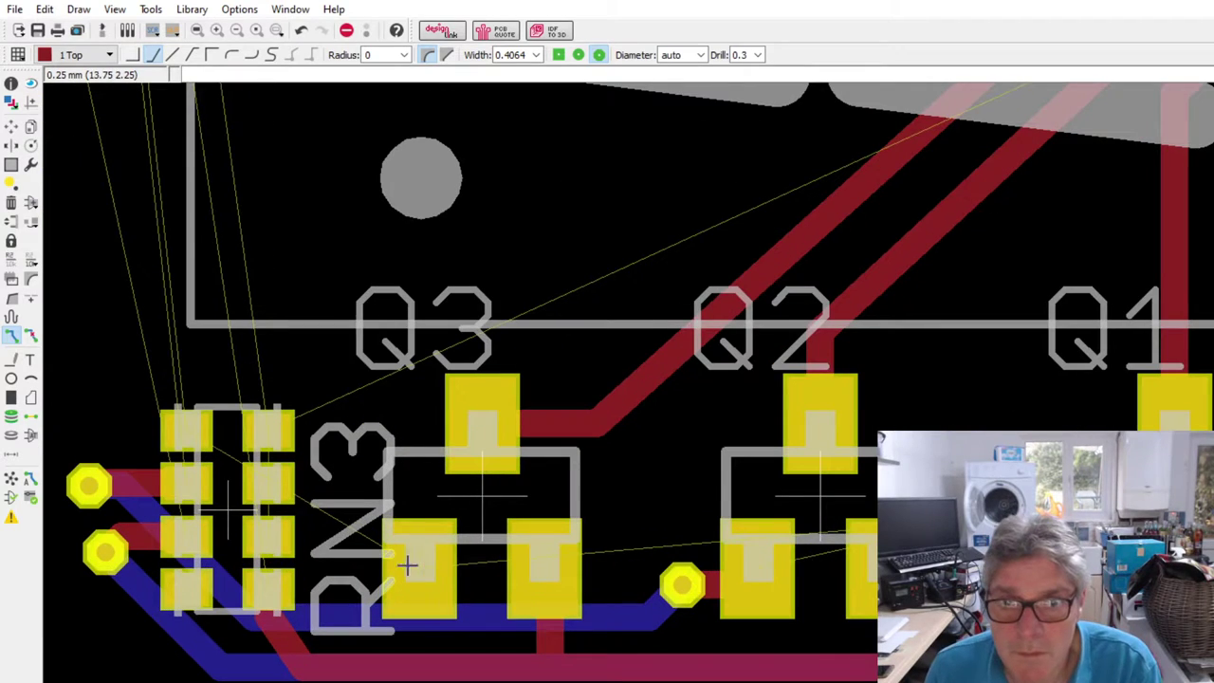
- Route RN3's top-left pad through a via onto the bottom layer, then cancel the unfinished route
left_click(190, 431)
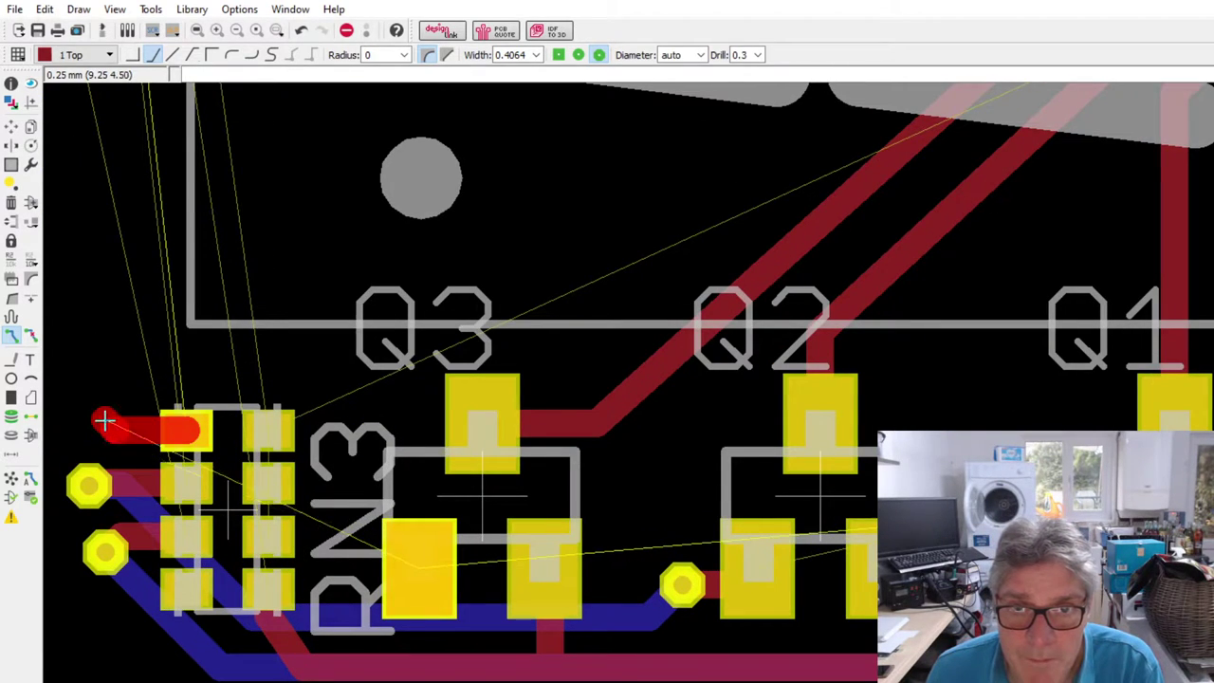
left_click(98, 423)
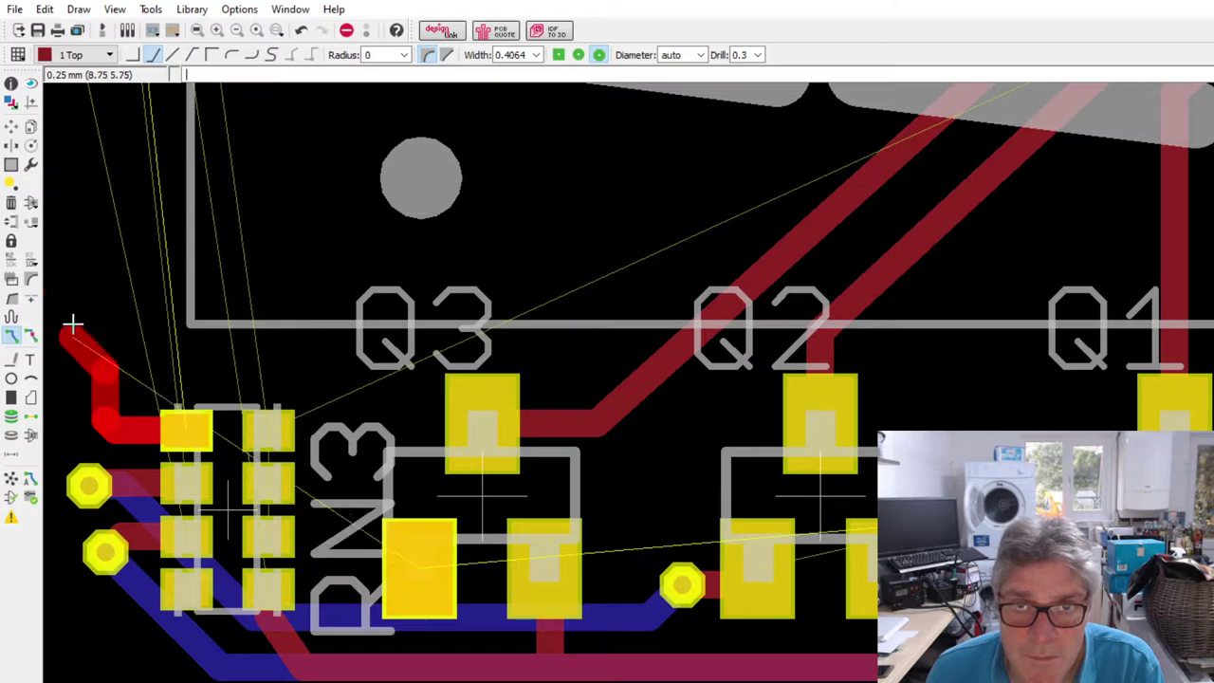
left_click(80, 54)
left_click(71, 83)
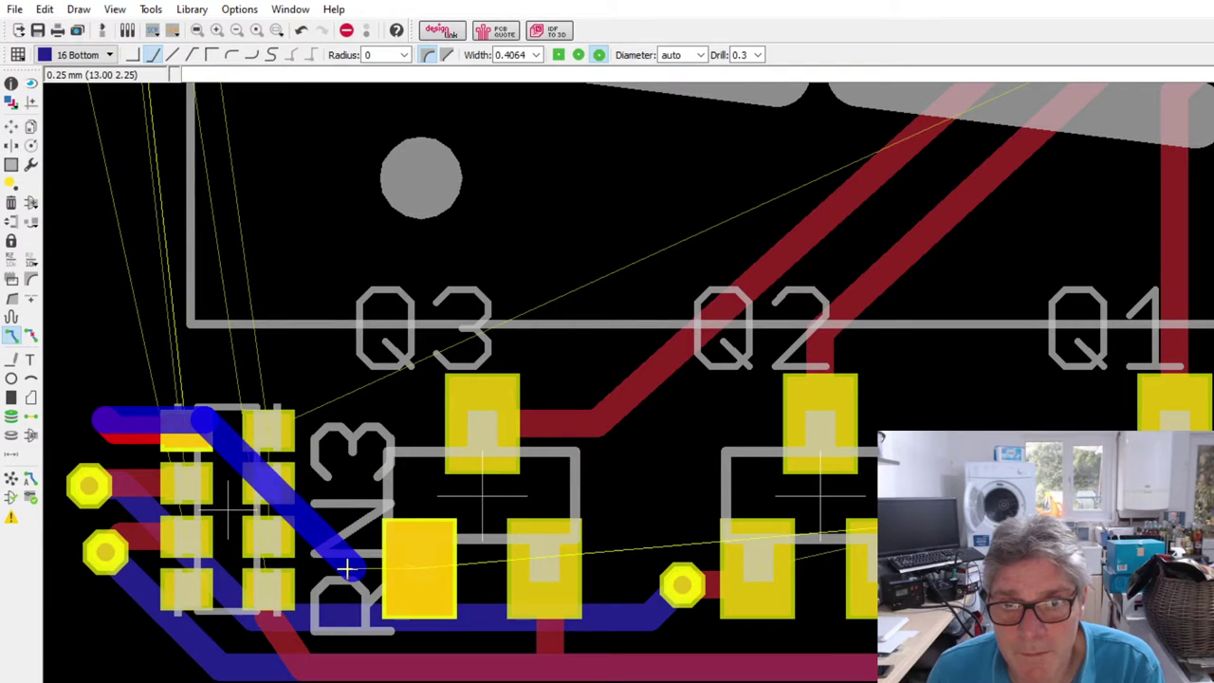
left_click(347, 567)
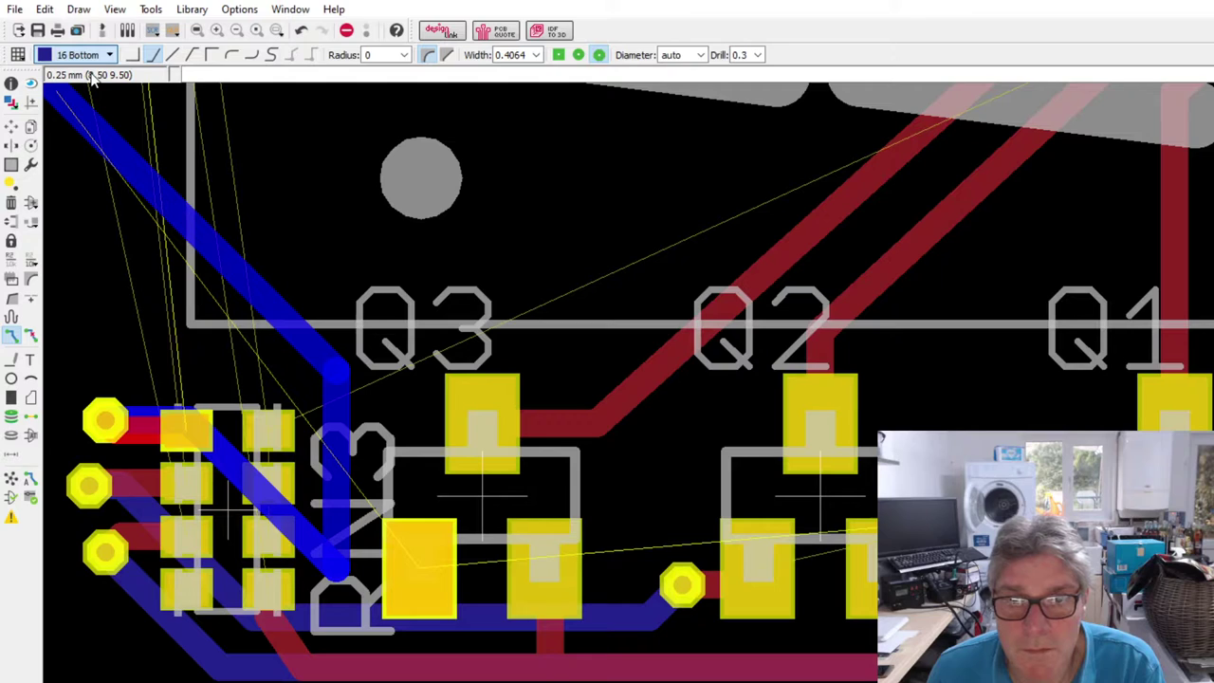
key("l")
scroll(265, 569, "up", 5)
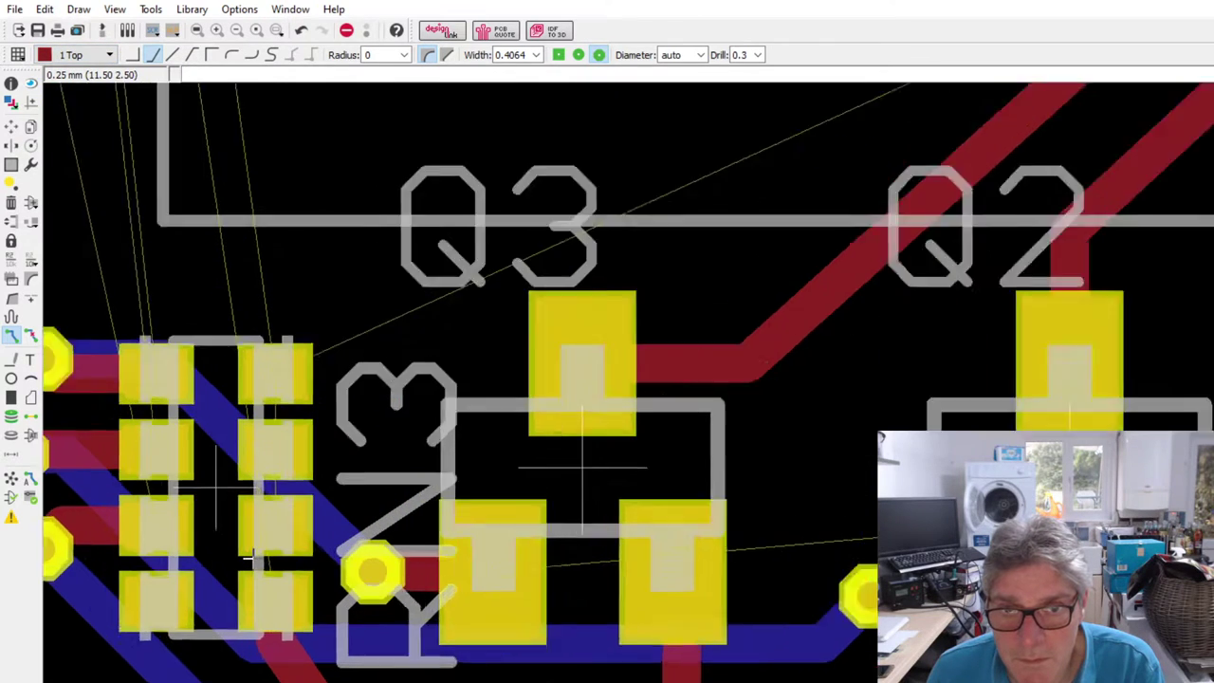
scroll(753, 550, "down", 3)
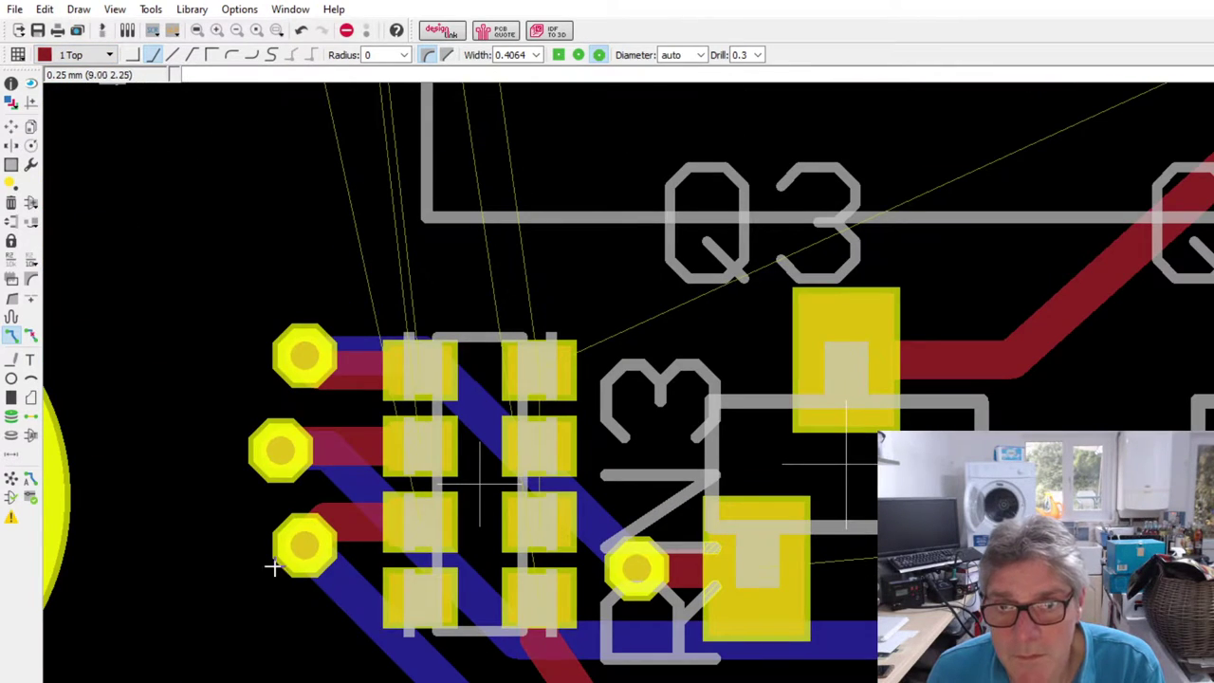
scroll(352, 507, "down", 5)
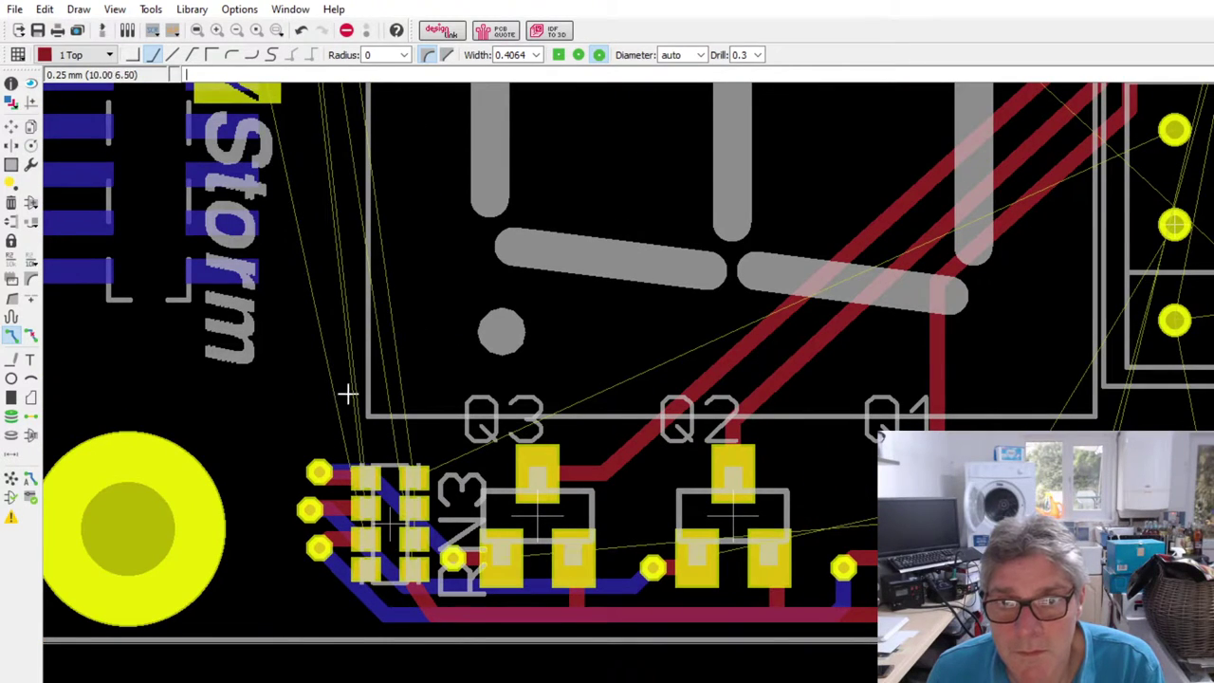
scroll(361, 484, "down", 4)
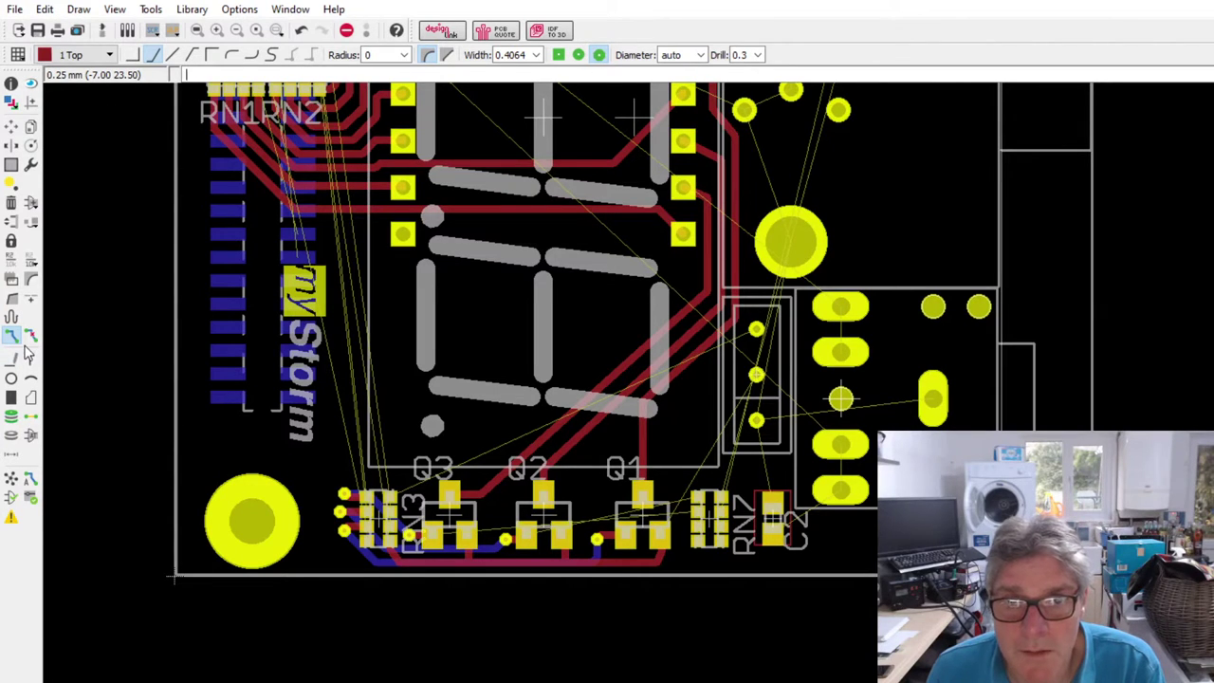
scroll(384, 555, "down", 4)
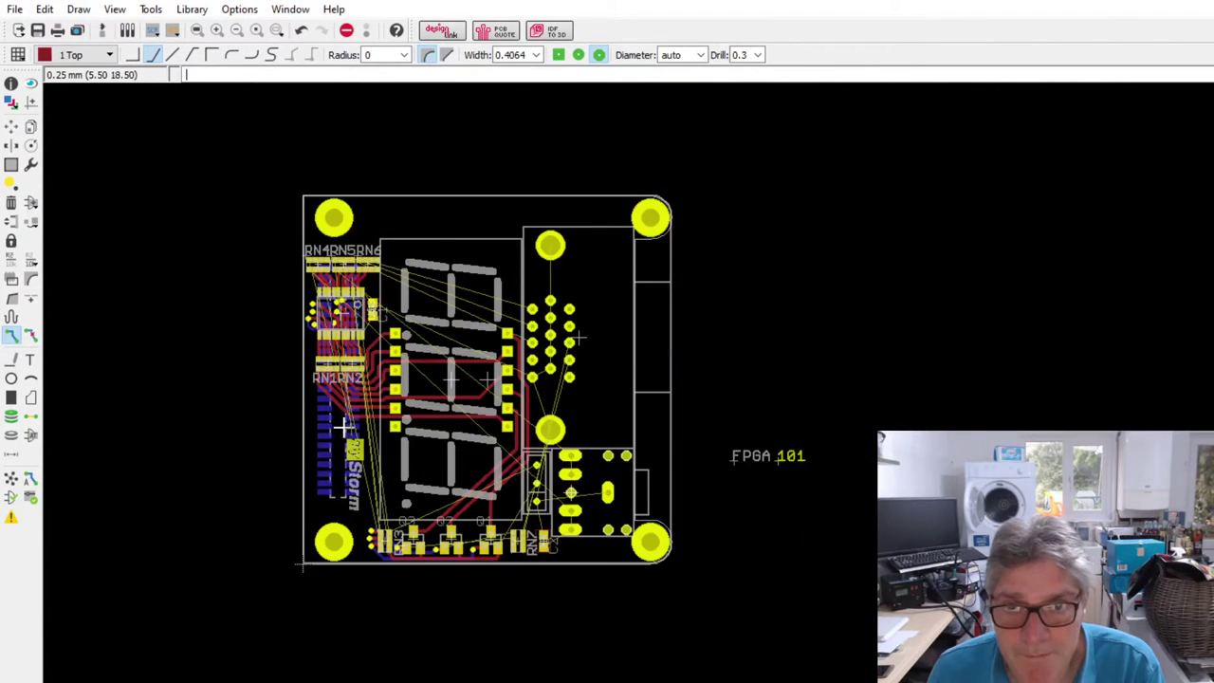
scroll(344, 428, "up", 5)
scroll(285, 379, "down", 2)
scroll(393, 601, "up", 3)
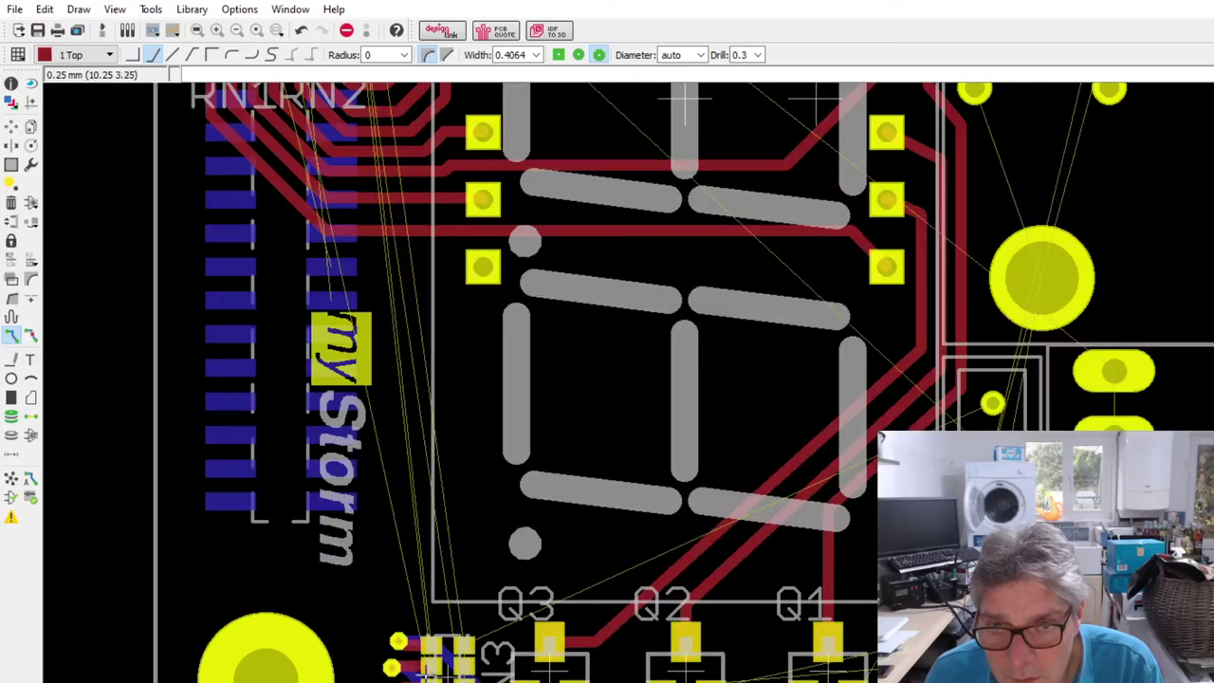
scroll(428, 676, "up", 5)
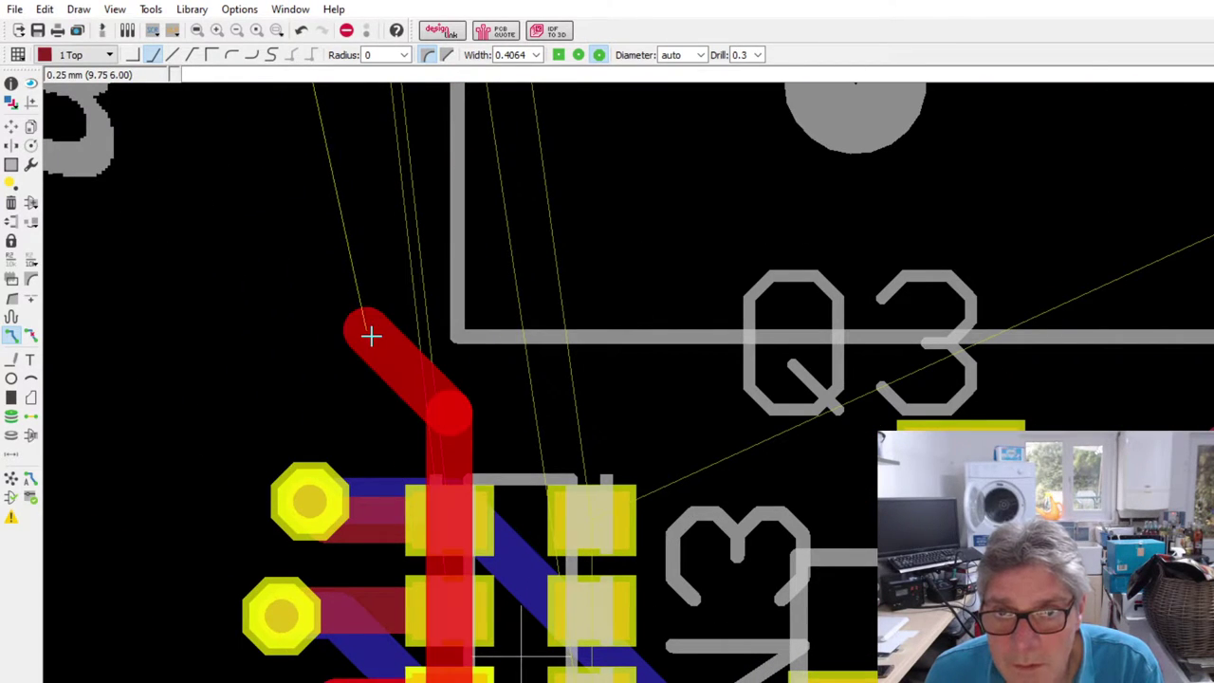
scroll(424, 611, "down", 5)
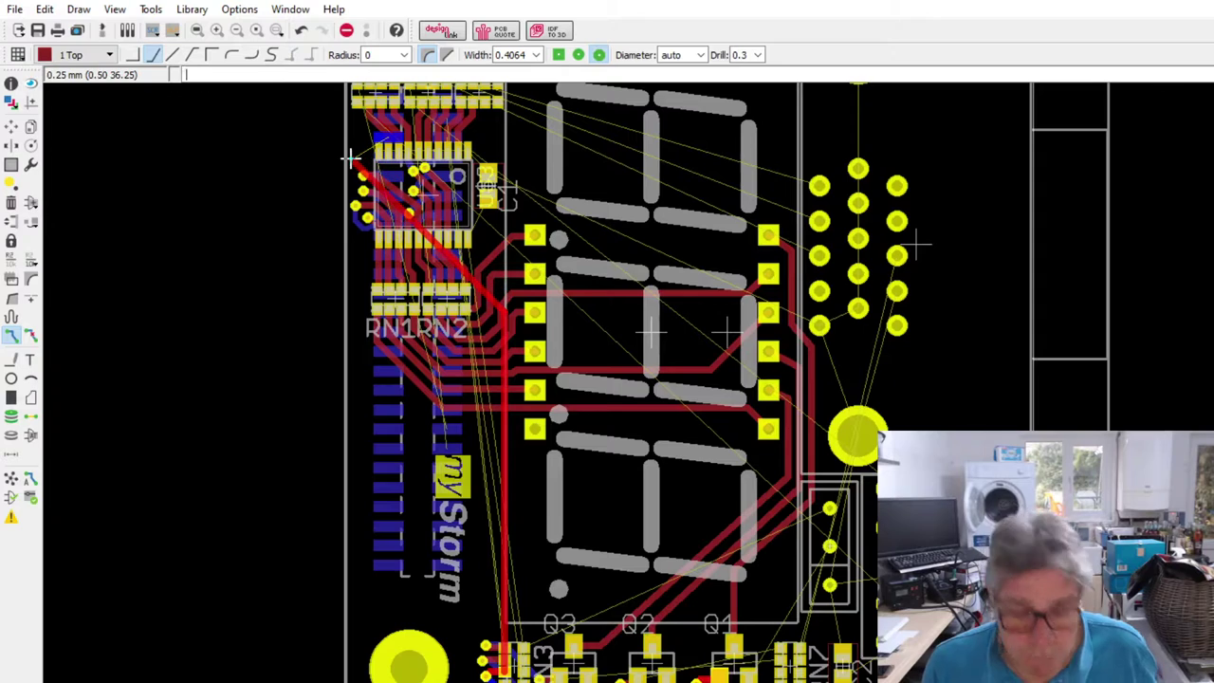
key("Escape")
scroll(389, 127, "up", 3)
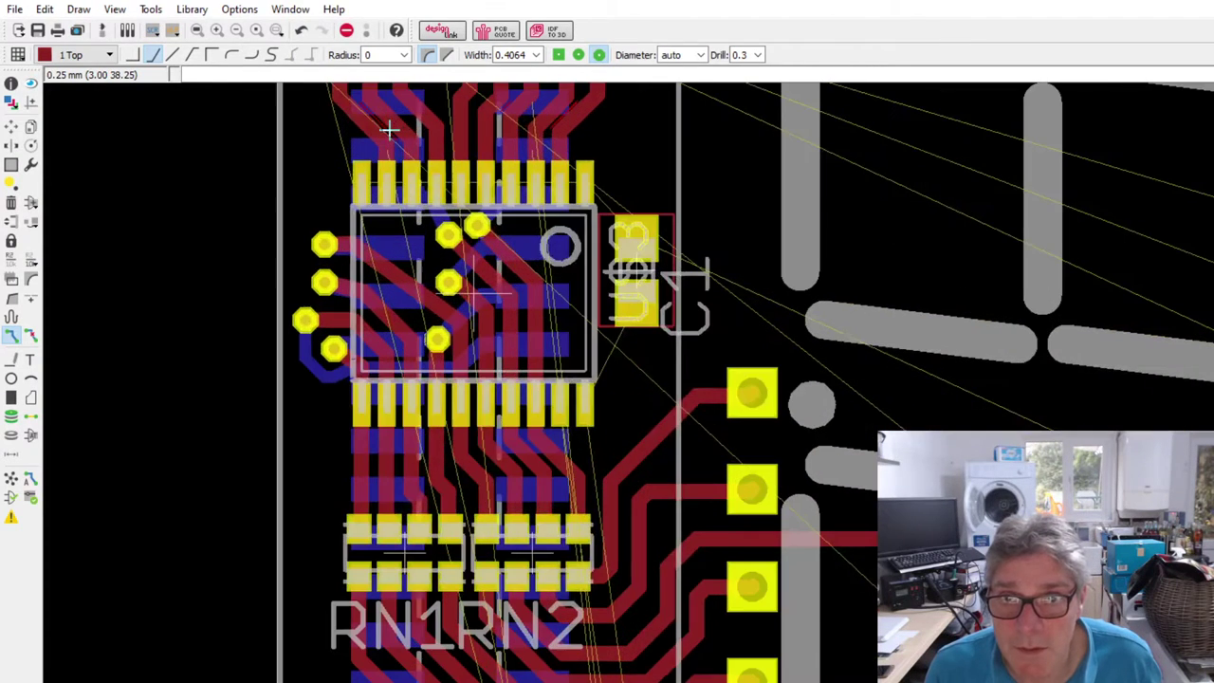
scroll(386, 172, "up", 2)
- Start a 0.254-wide bottom-layer trace from the IC's top pins heading toward RN4, RN5 and RN6
left_click(389, 142)
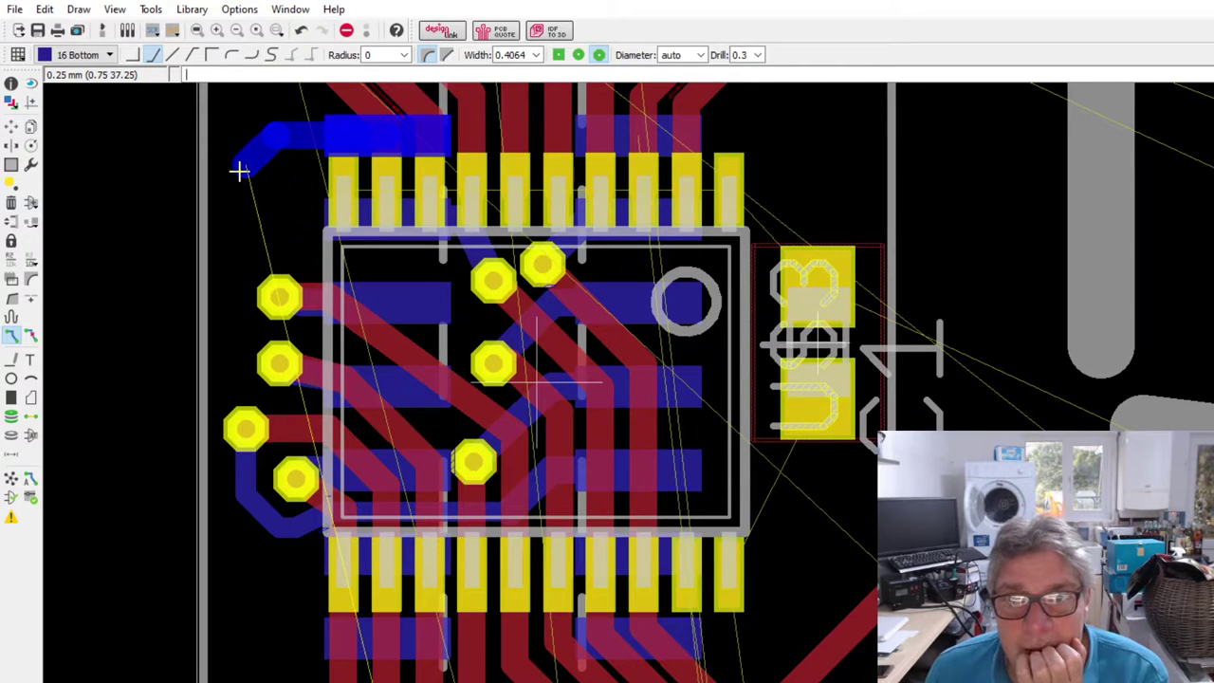
scroll(238, 171, "down", 2)
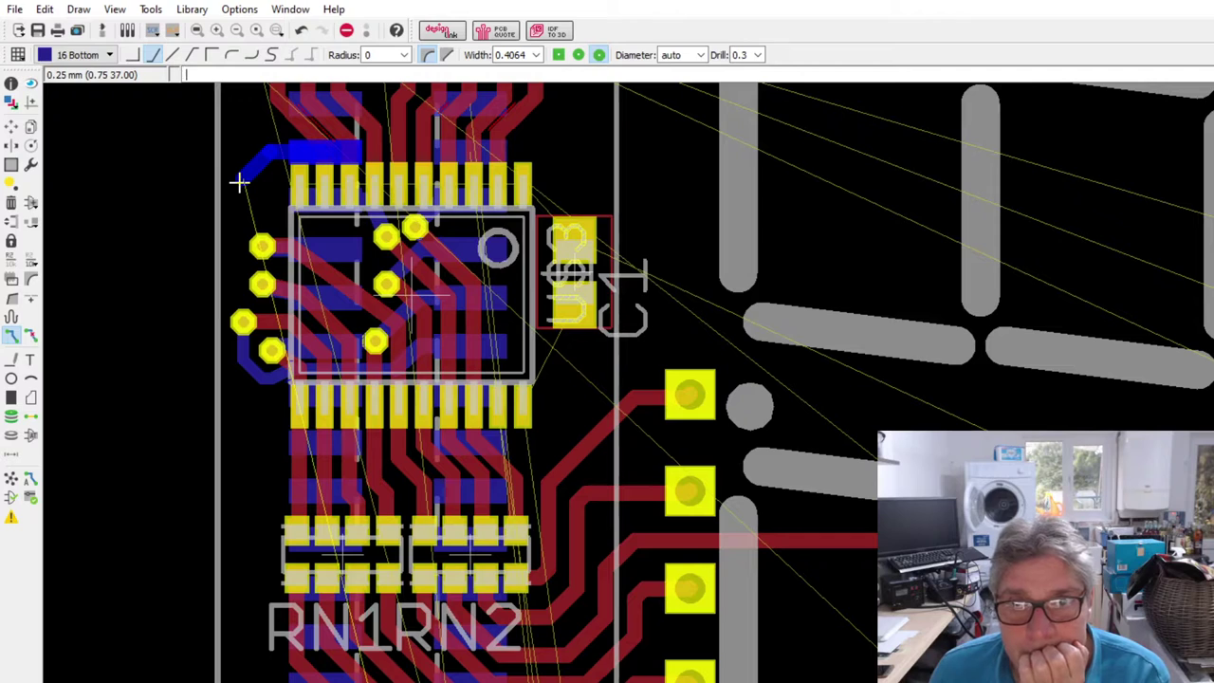
scroll(407, 122, "down", 1)
scroll(374, 112, "down", 2)
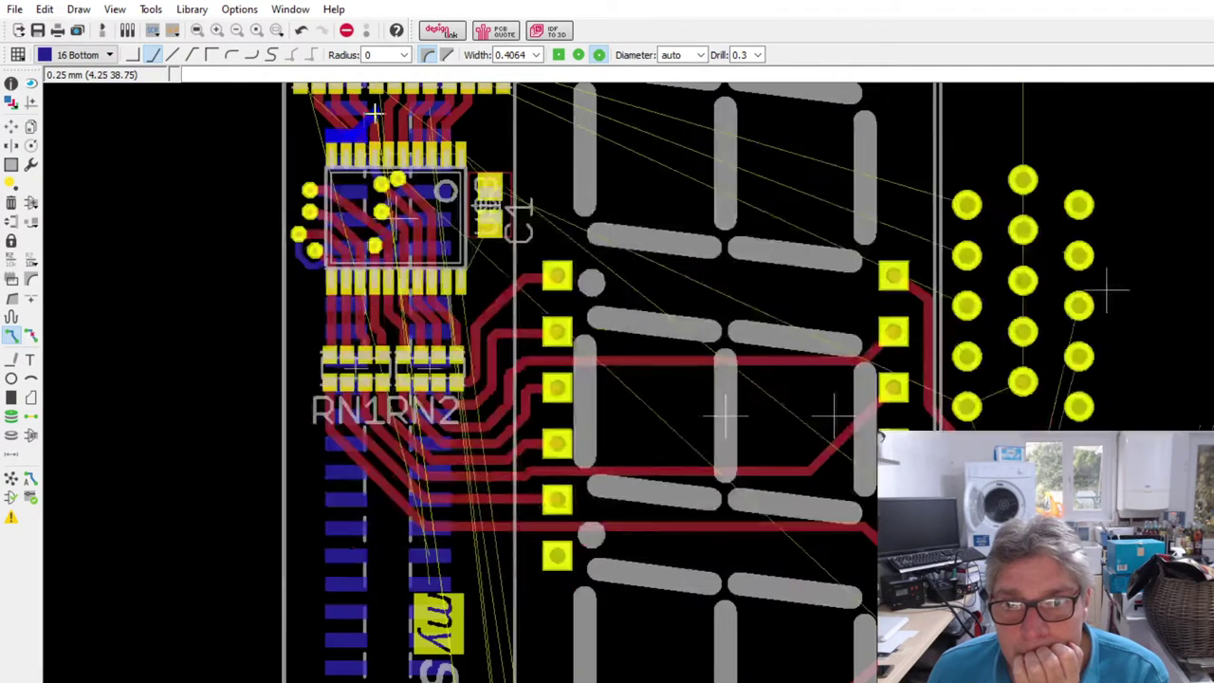
scroll(408, 119, "up", 1)
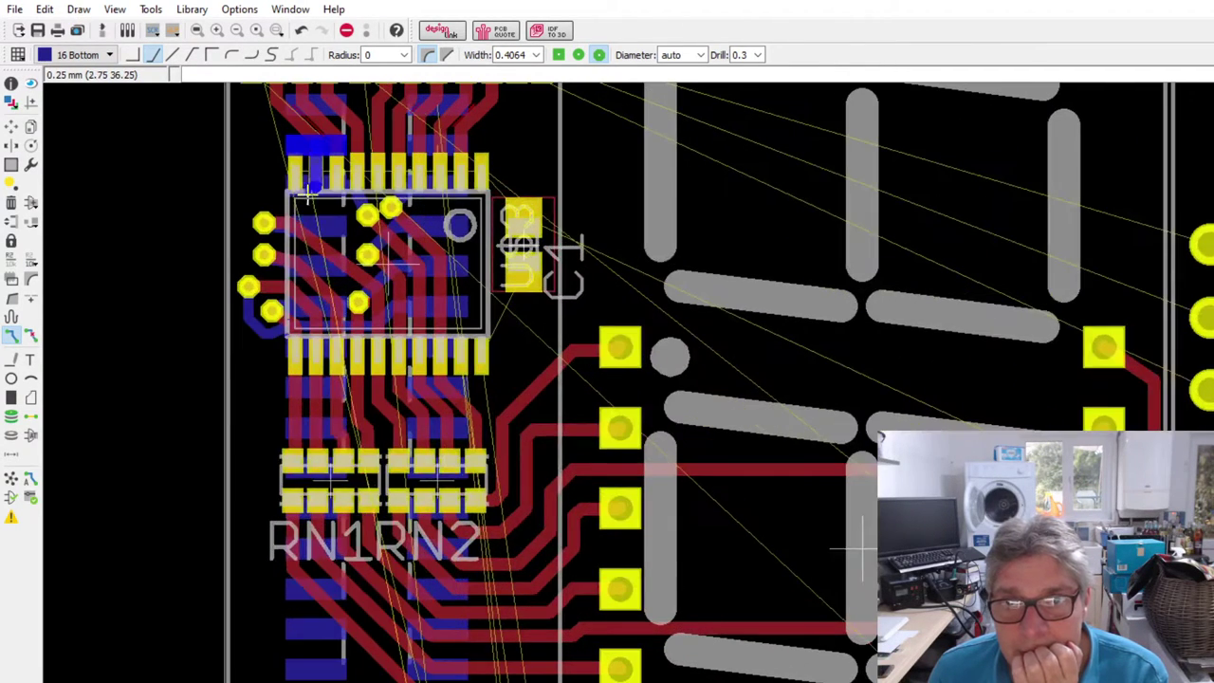
scroll(408, 118, "down", 2)
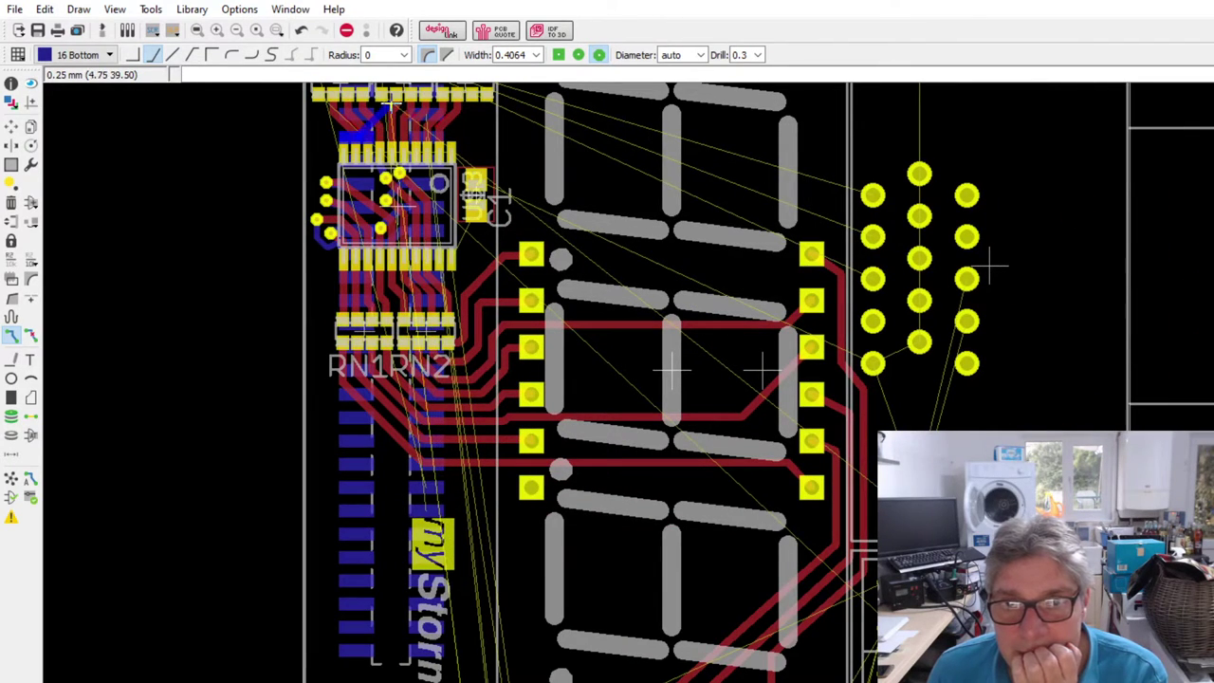
scroll(462, 137, "up", 1)
scroll(467, 137, "up", 1)
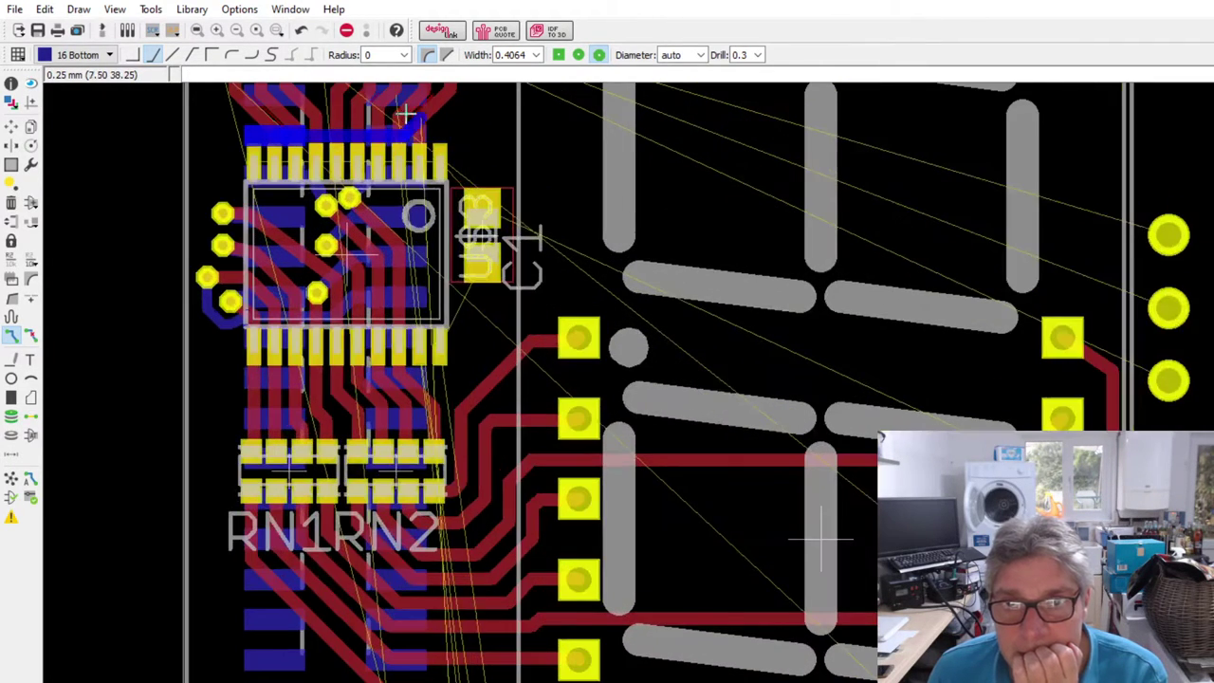
scroll(237, 188, "down", 2)
scroll(213, 166, "down", 1)
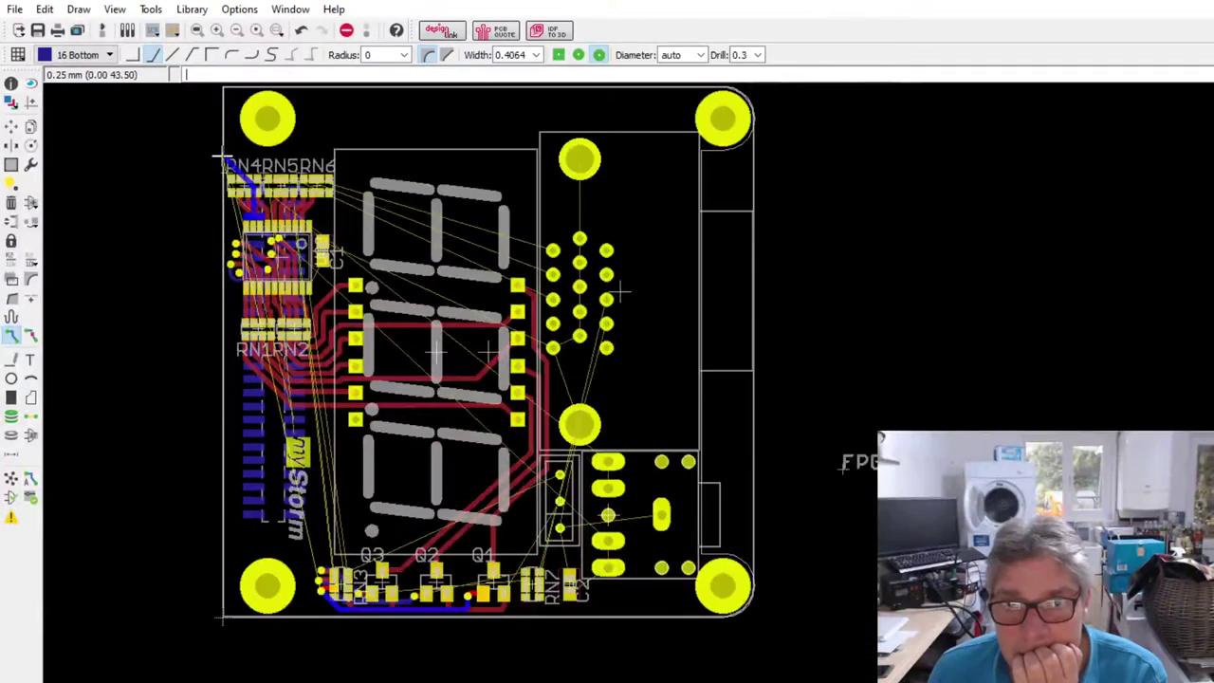
scroll(222, 176, "up", 5)
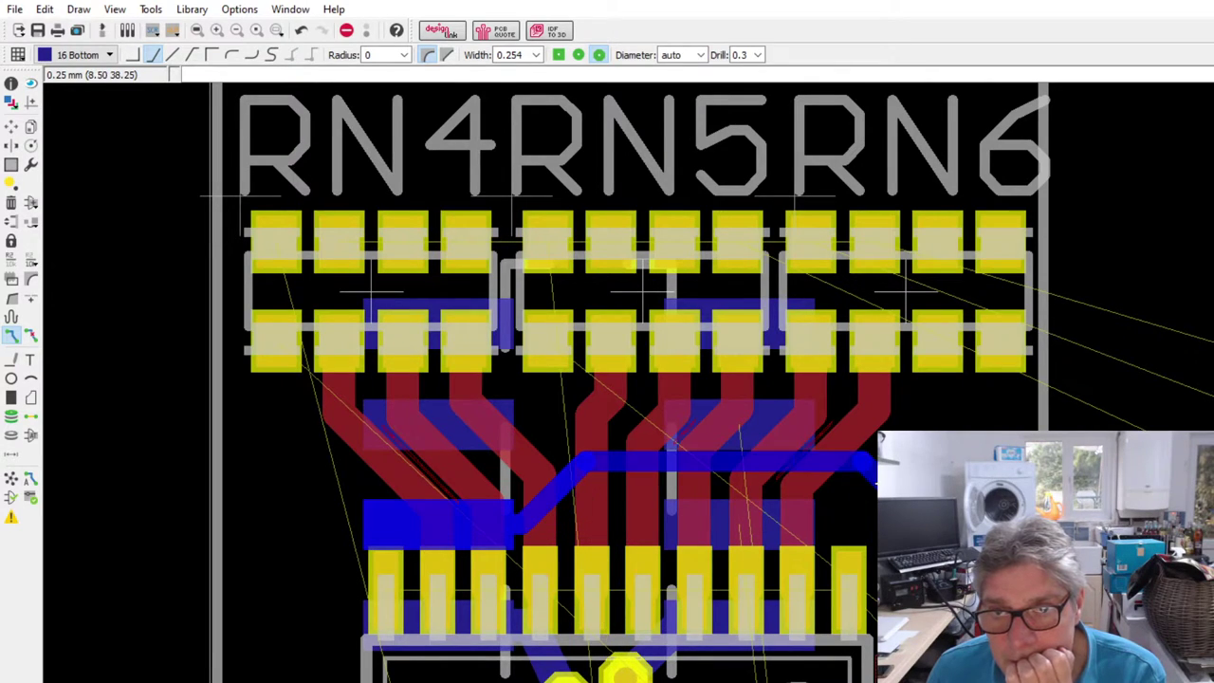
- Continue a bottom-layer trace from the existing wire around U3's right side
scroll(862, 479, "down", 10)
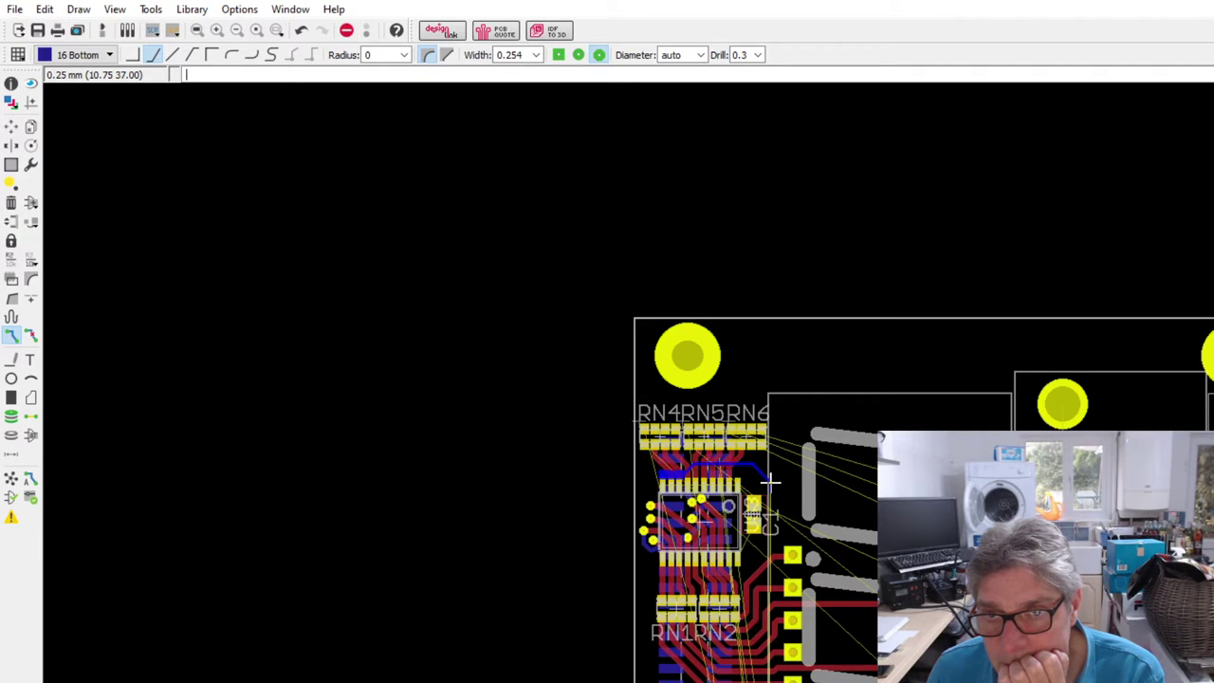
scroll(772, 481, "down", 5)
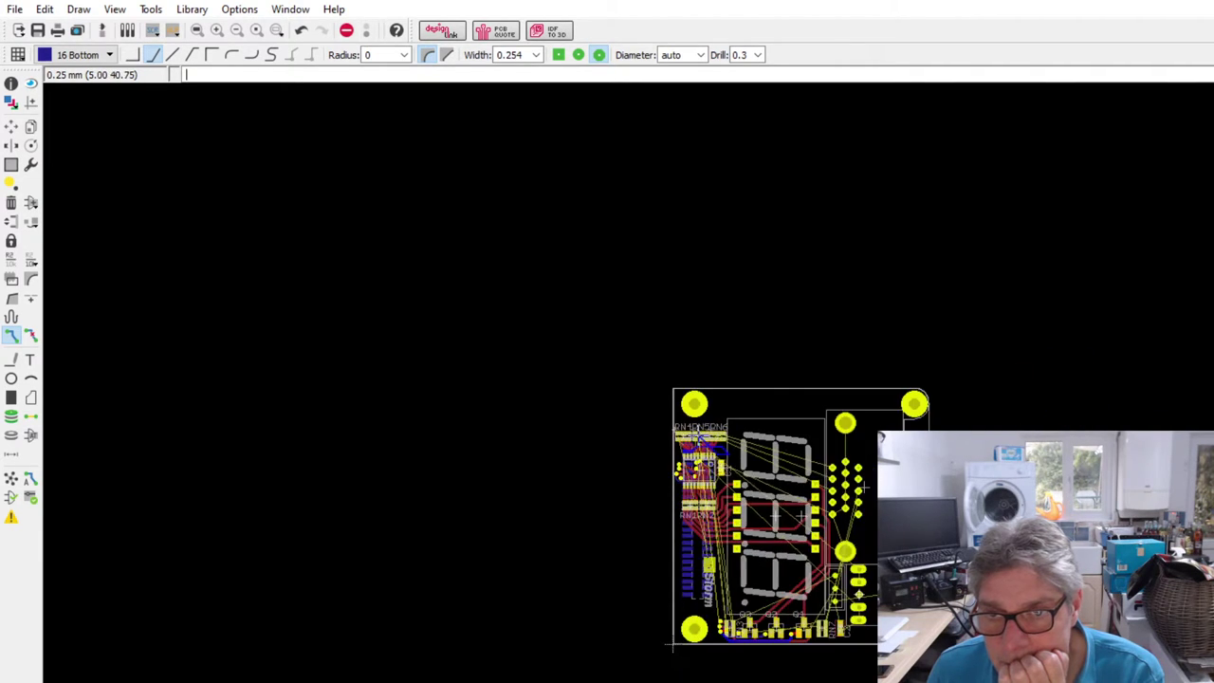
scroll(773, 480, "up", 8)
scroll(701, 578, "up", 3)
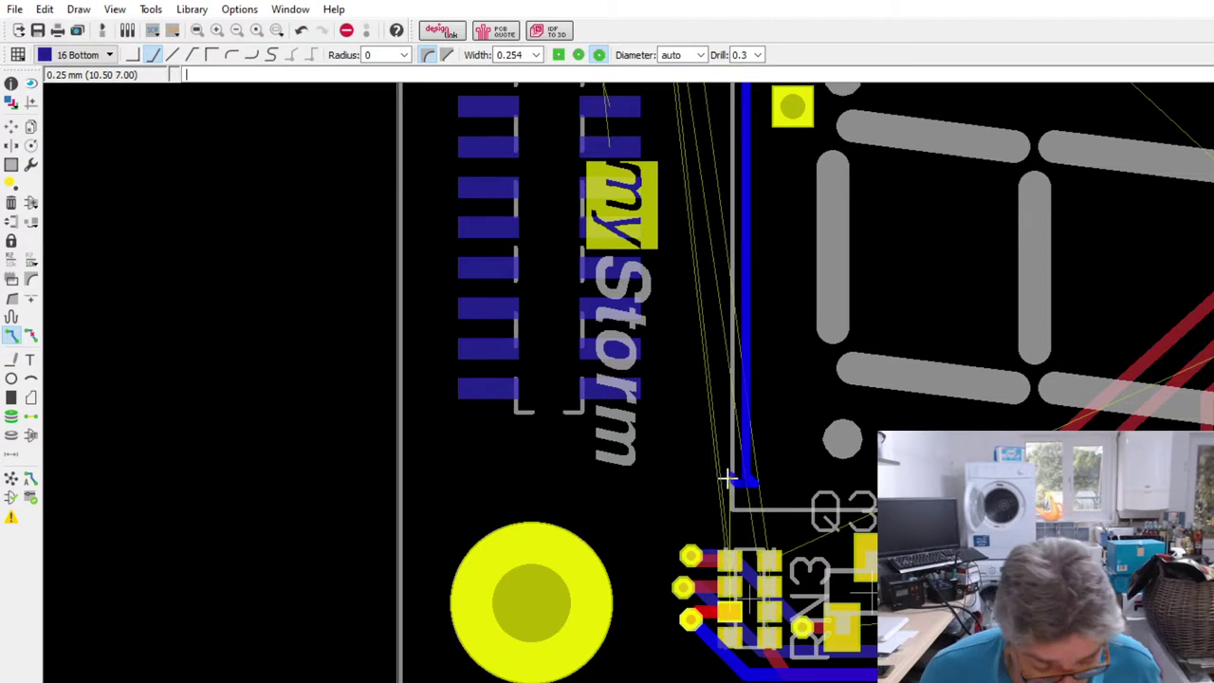
scroll(712, 499, "down", 2)
scroll(726, 121, "down", 2)
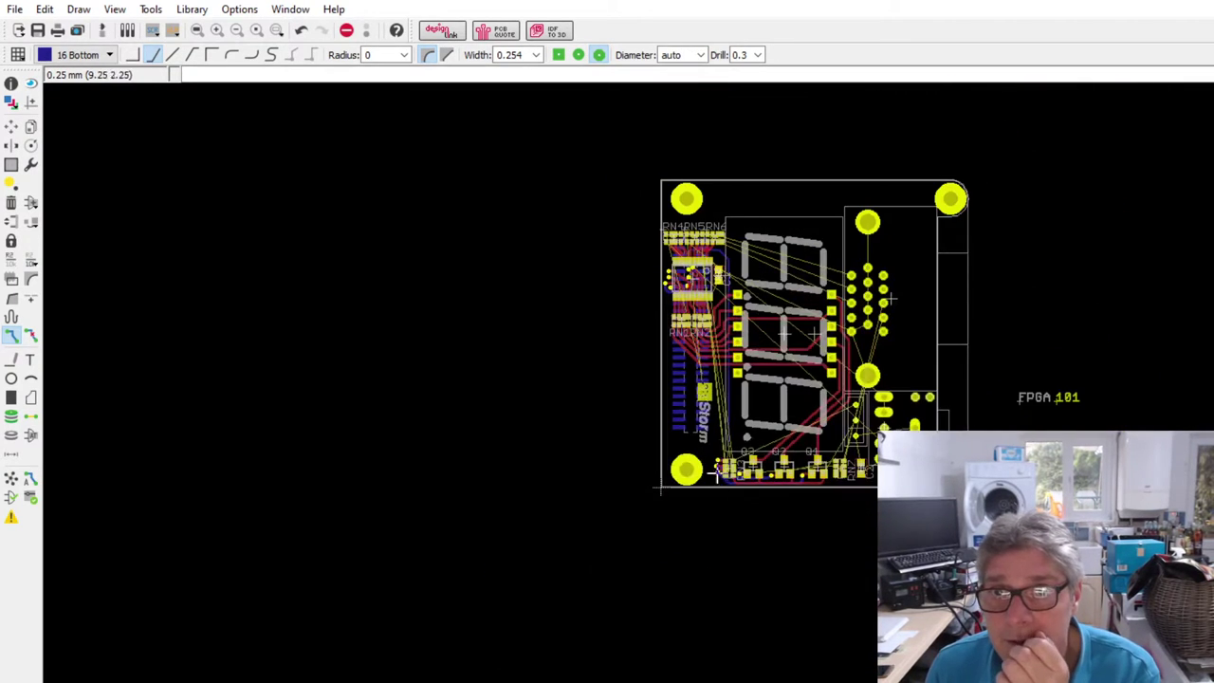
scroll(678, 235, "up", 5)
scroll(678, 235, "up", 2)
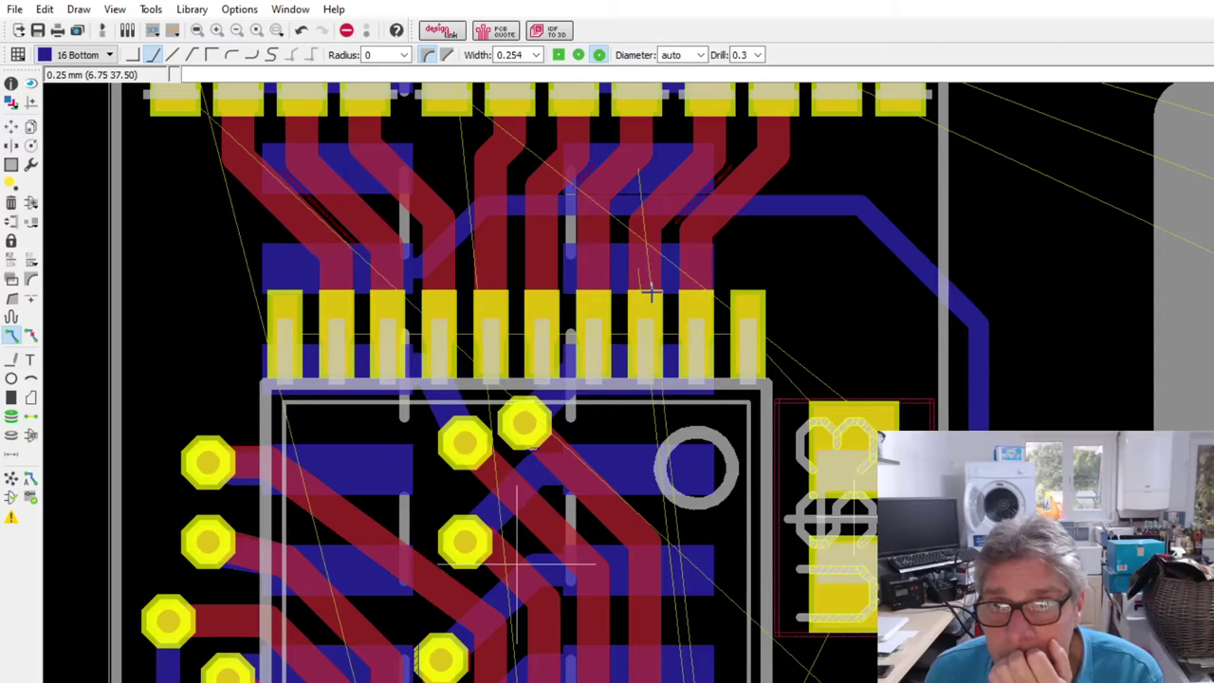
left_click(712, 256)
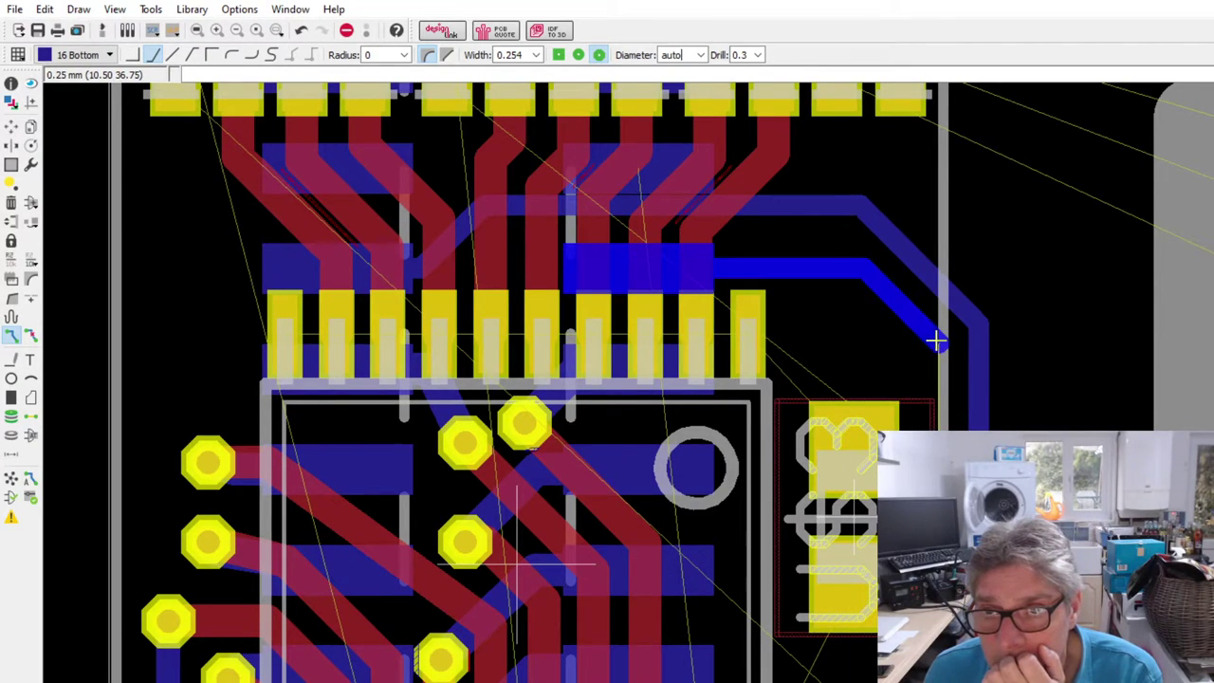
scroll(787, 474, "down", 5)
scroll(713, 295, "down", 4)
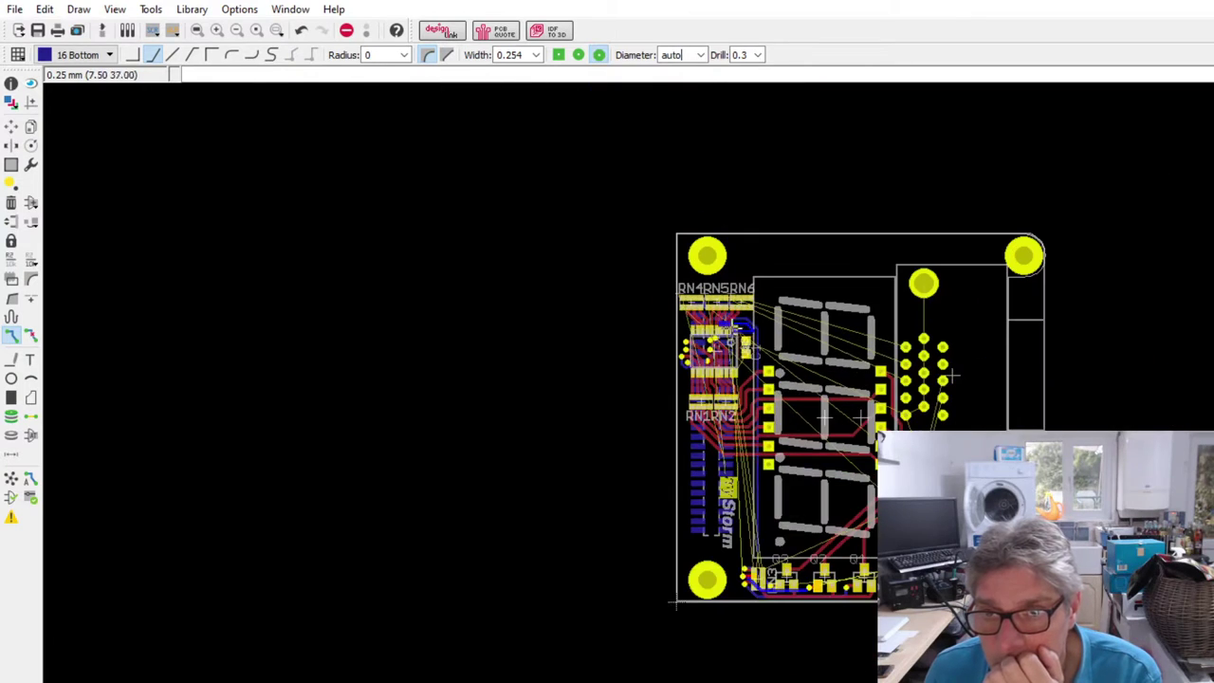
scroll(758, 597, "up", 10)
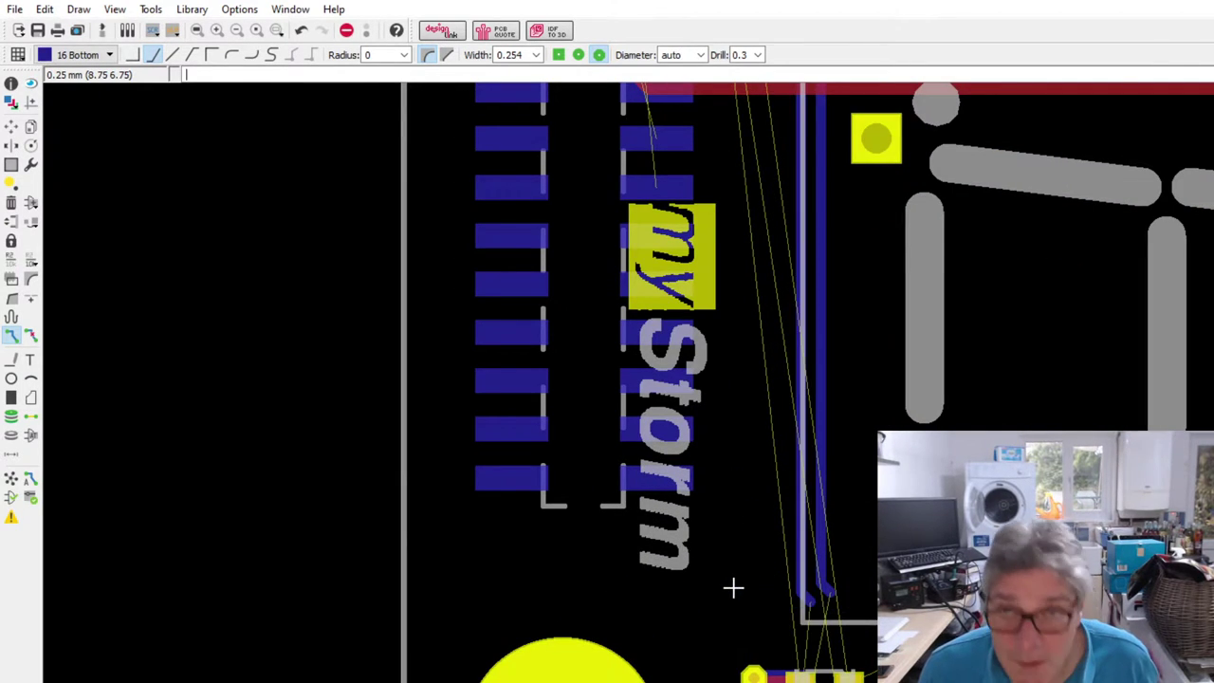
scroll(731, 582, "down", 5)
scroll(716, 380, "up", 4)
scroll(778, 482, "up", 5)
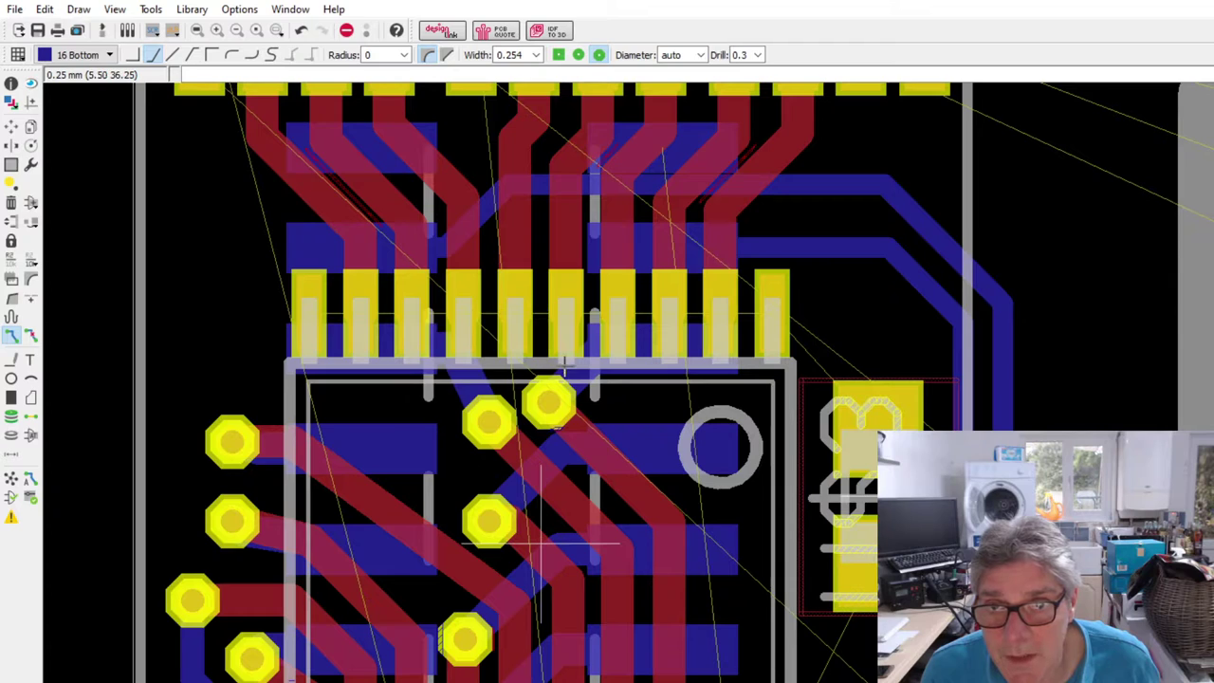
scroll(670, 372, "down", 3)
scroll(559, 216, "up", 3)
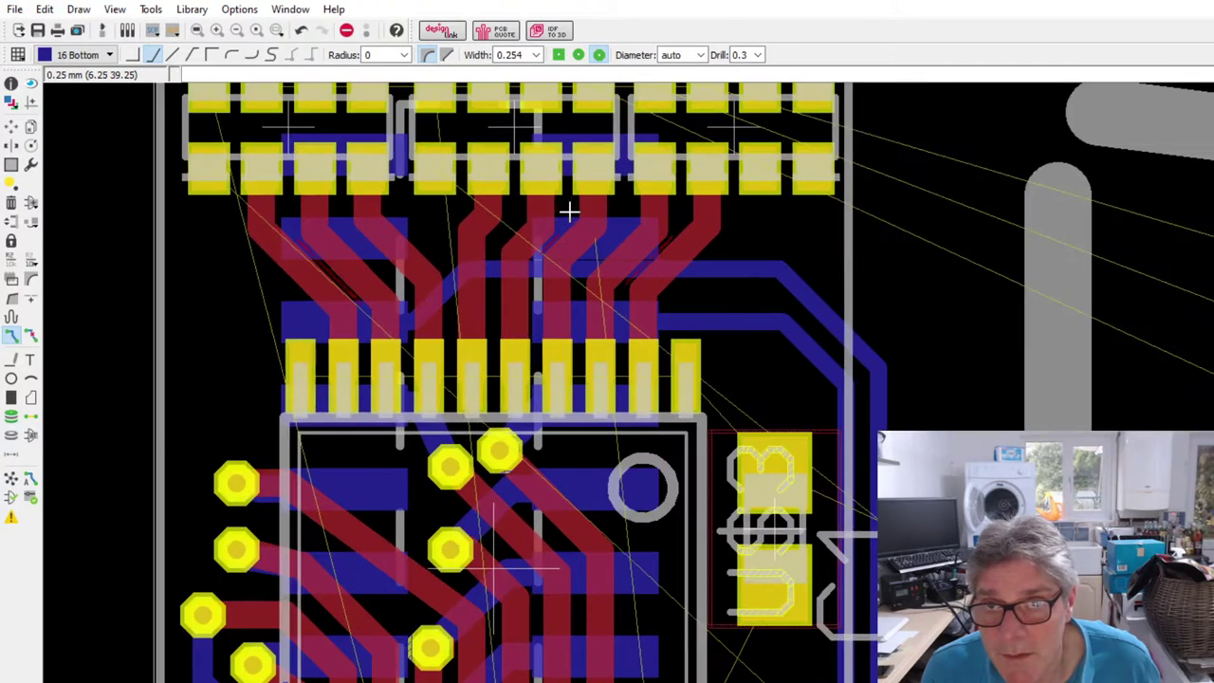
- Route a second bottom-layer trace below the resistor networks, down past RN1/RN2 toward RN3
left_click(596, 243)
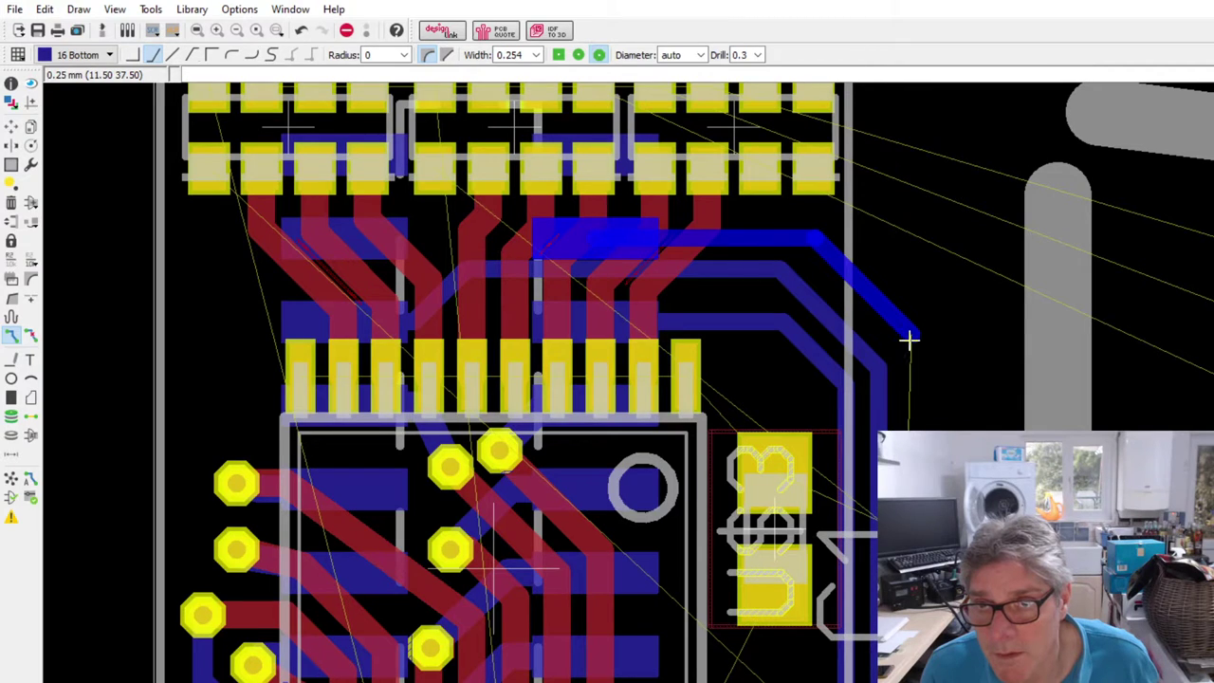
scroll(816, 208, "down", 4)
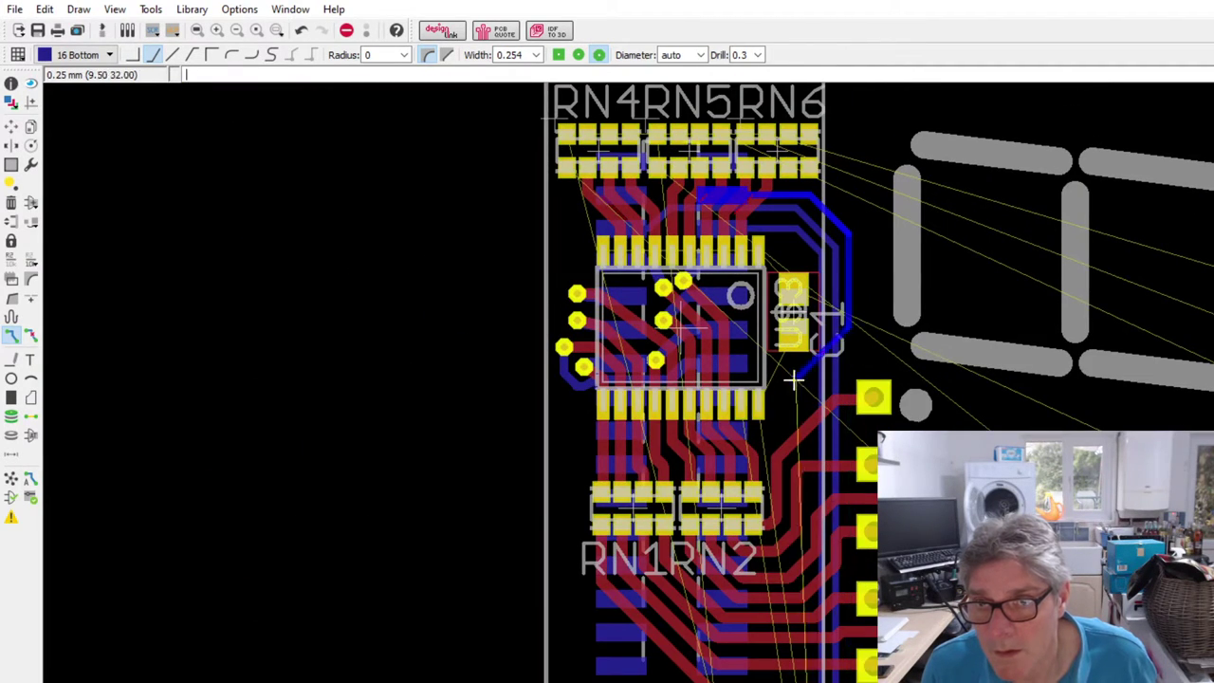
scroll(777, 361, "down", 3)
scroll(810, 664, "up", 6)
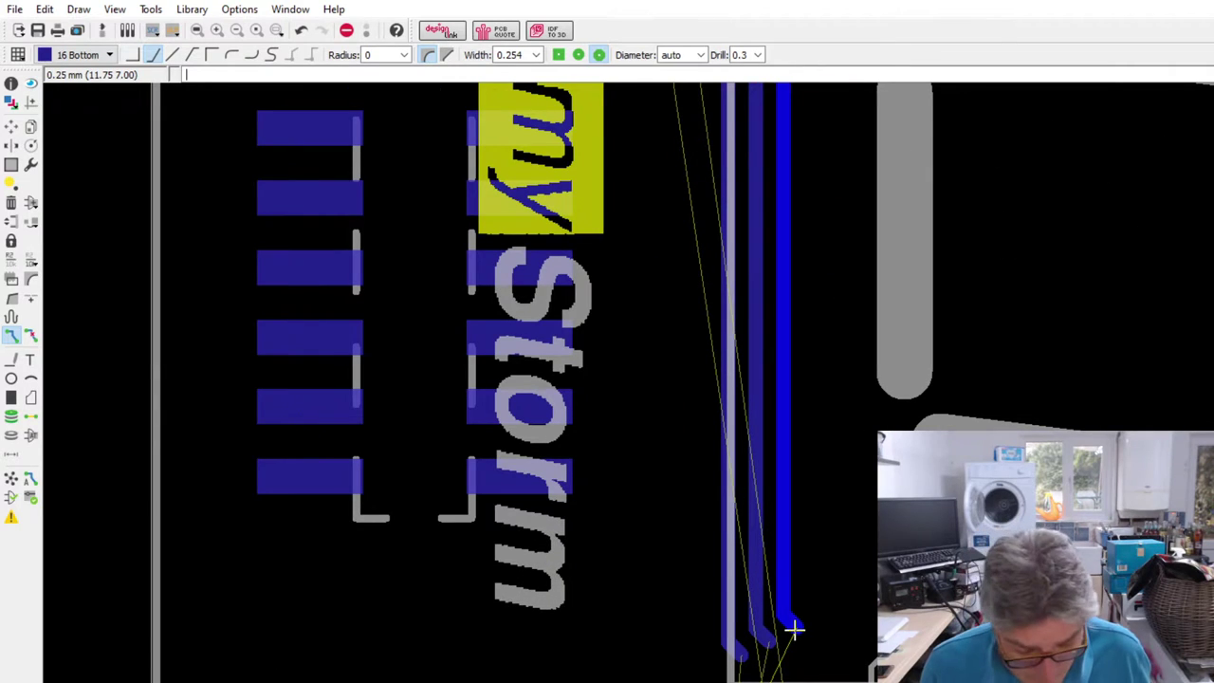
scroll(795, 628, "down", 5)
scroll(738, 287, "up", 5)
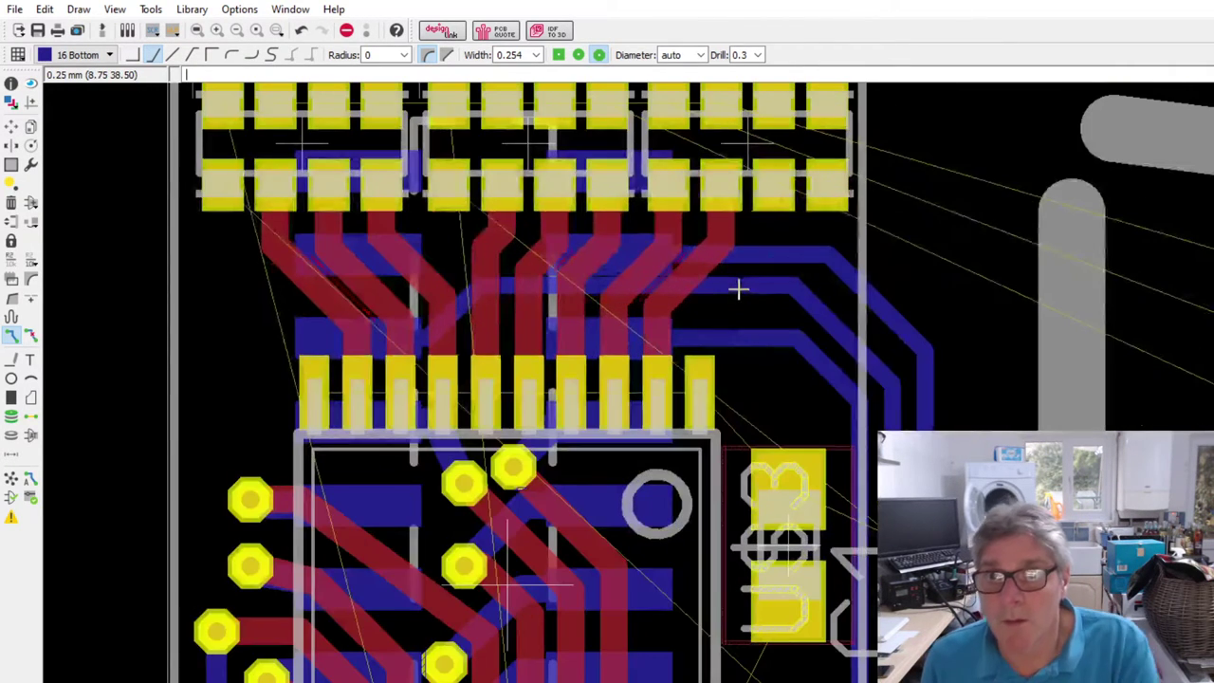
scroll(614, 294, "up", 2)
scroll(746, 410, "down", 3)
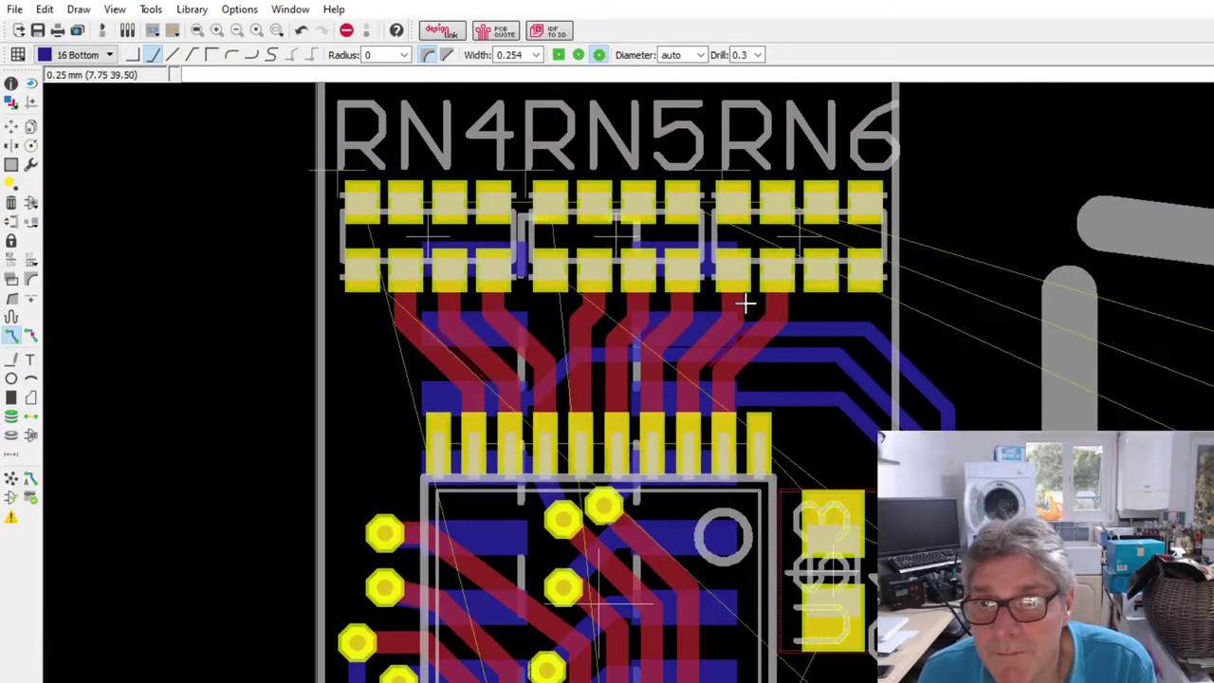
scroll(745, 301, "up", 1)
scroll(745, 300, "down", 2)
scroll(648, 298, "up", 3)
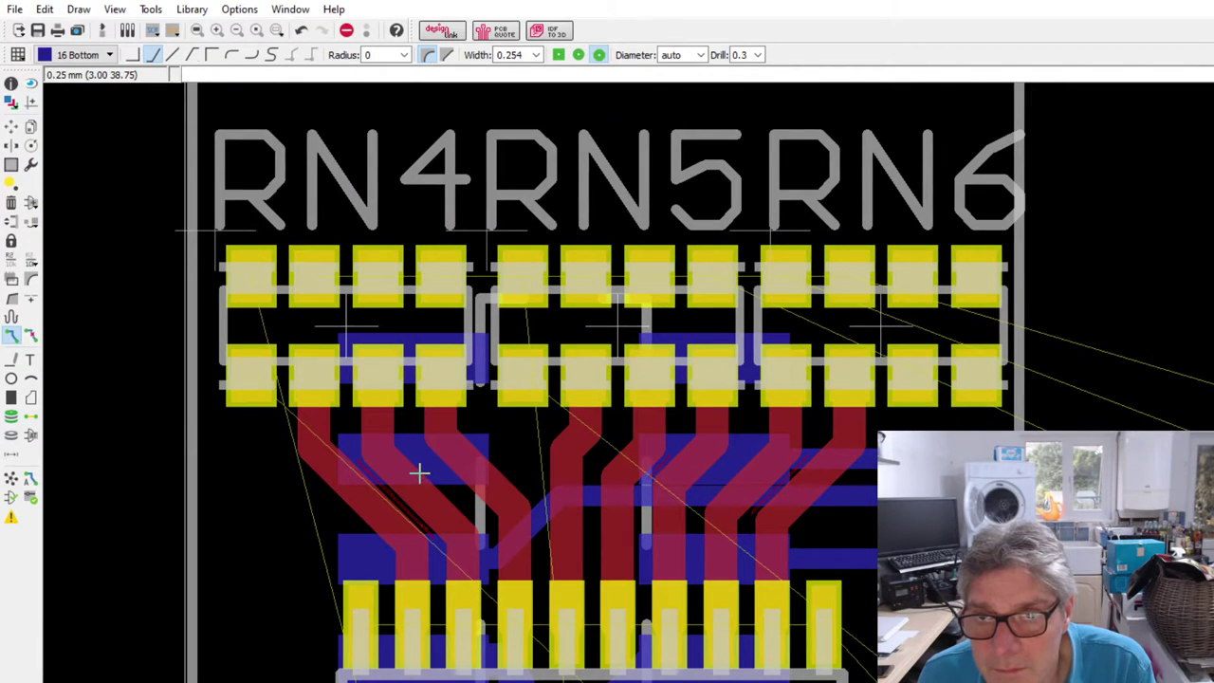
scroll(458, 323, "down", 1)
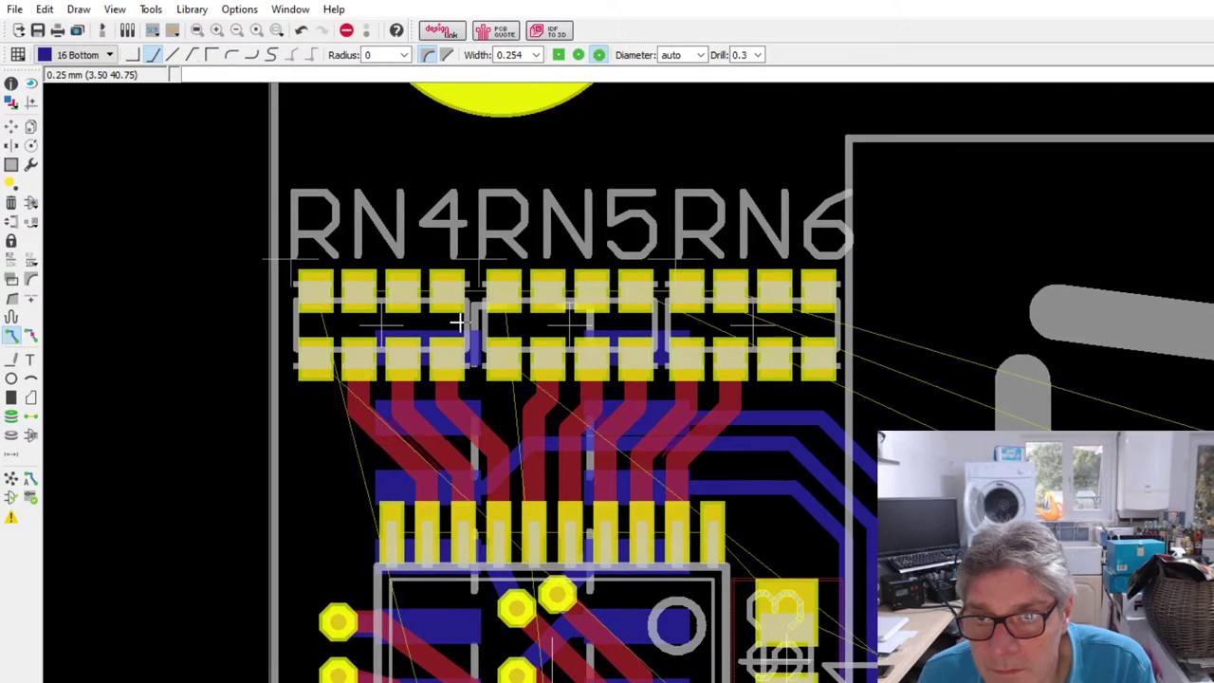
scroll(458, 322, "down", 1)
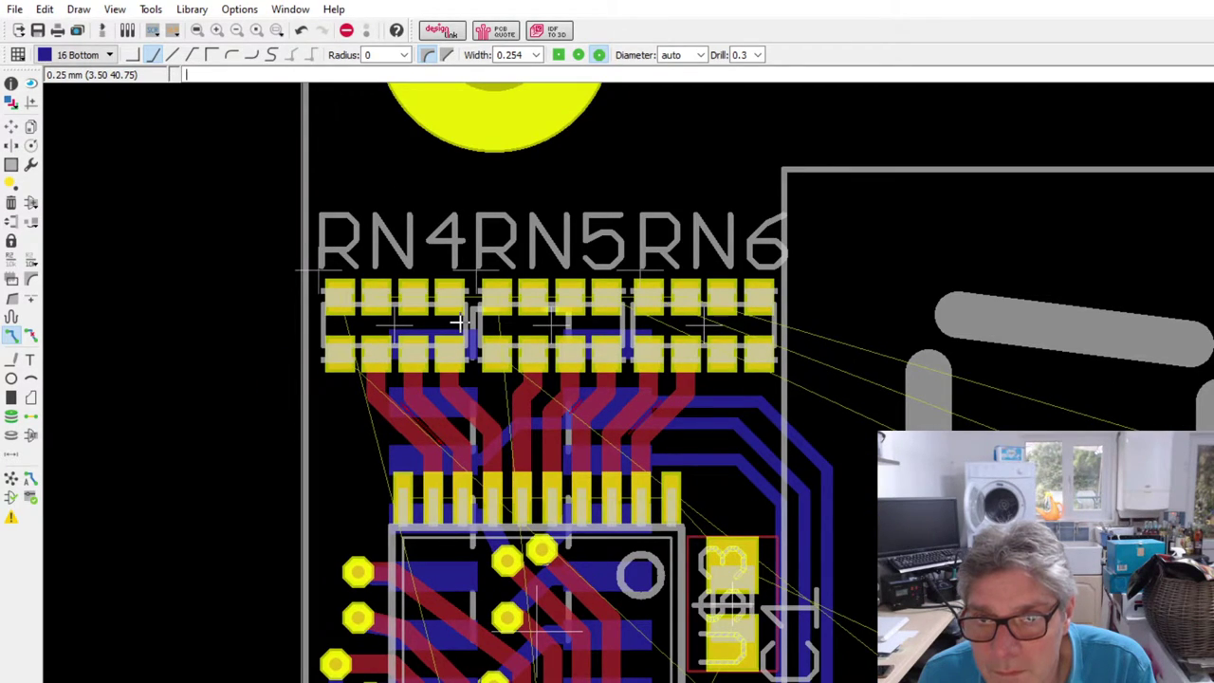
scroll(458, 323, "down", 2)
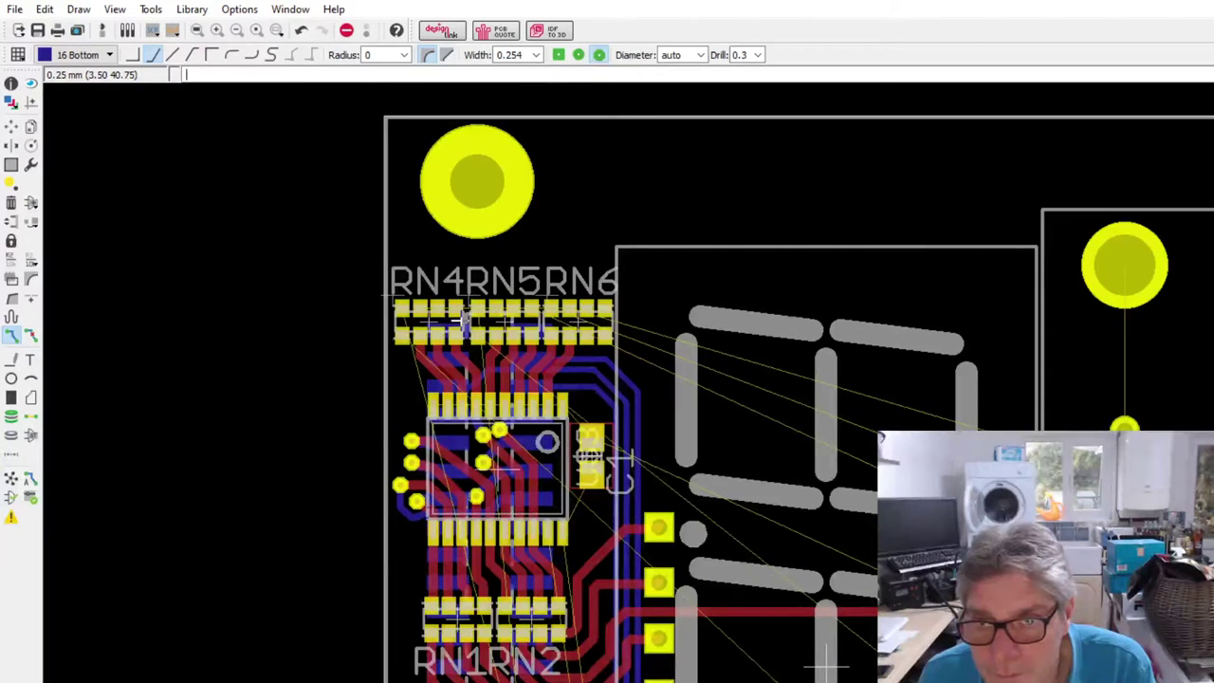
scroll(458, 323, "down", 2)
scroll(460, 323, "down", 1)
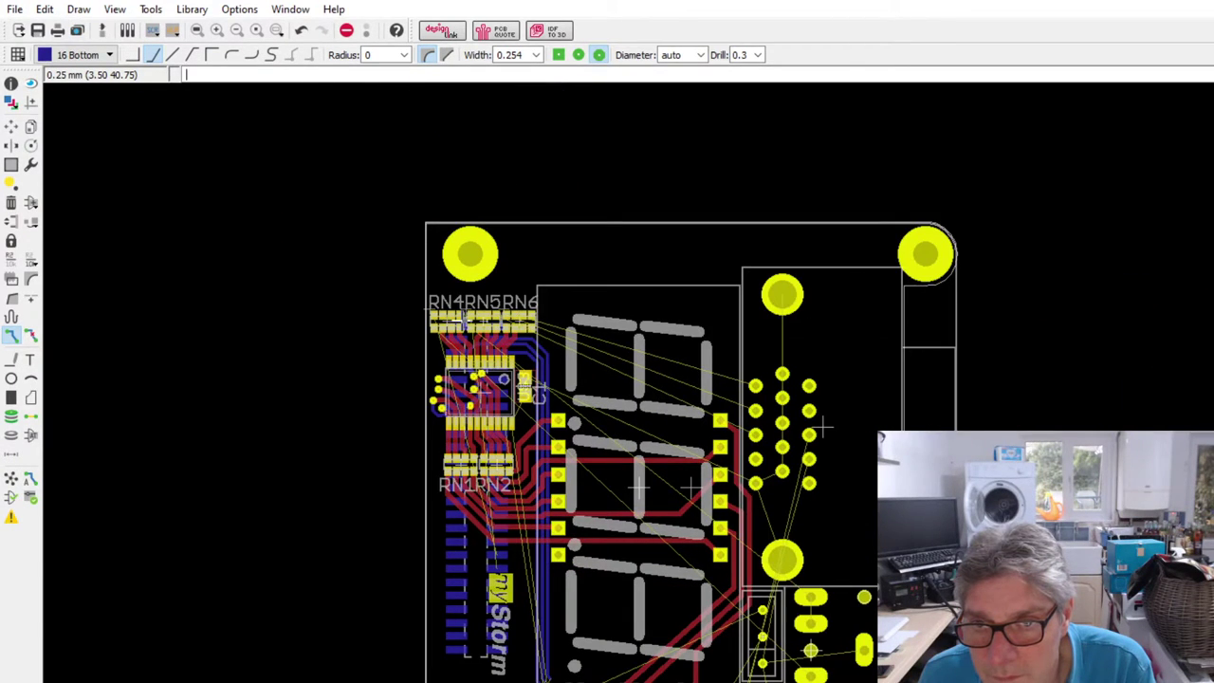
scroll(616, 379, "up", 2)
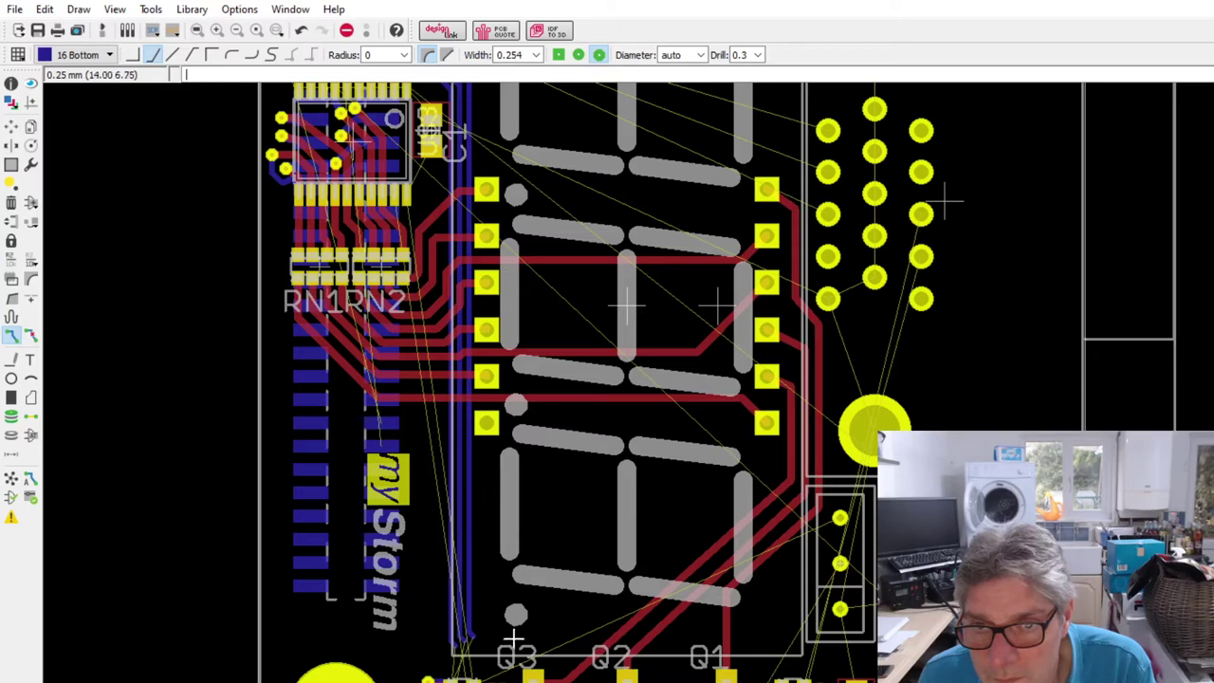
scroll(513, 643, "up", 3)
scroll(493, 625, "down", 3)
scroll(479, 540, "up", 2)
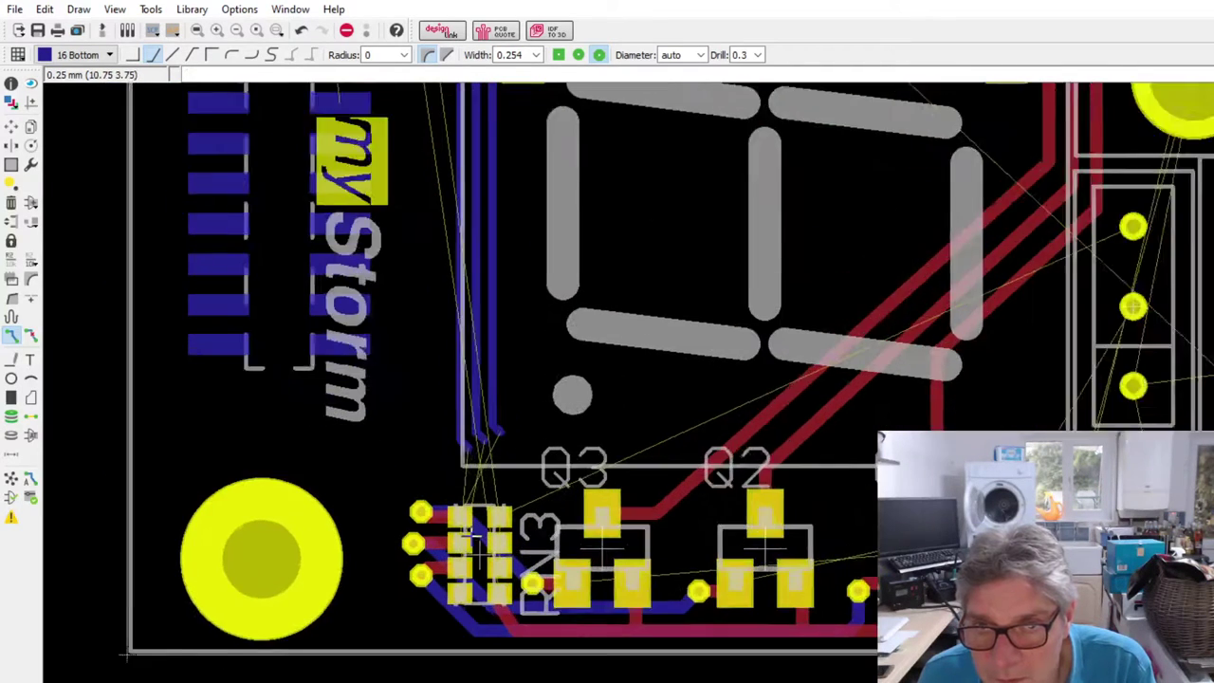
scroll(477, 537, "up", 2)
scroll(477, 536, "down", 4)
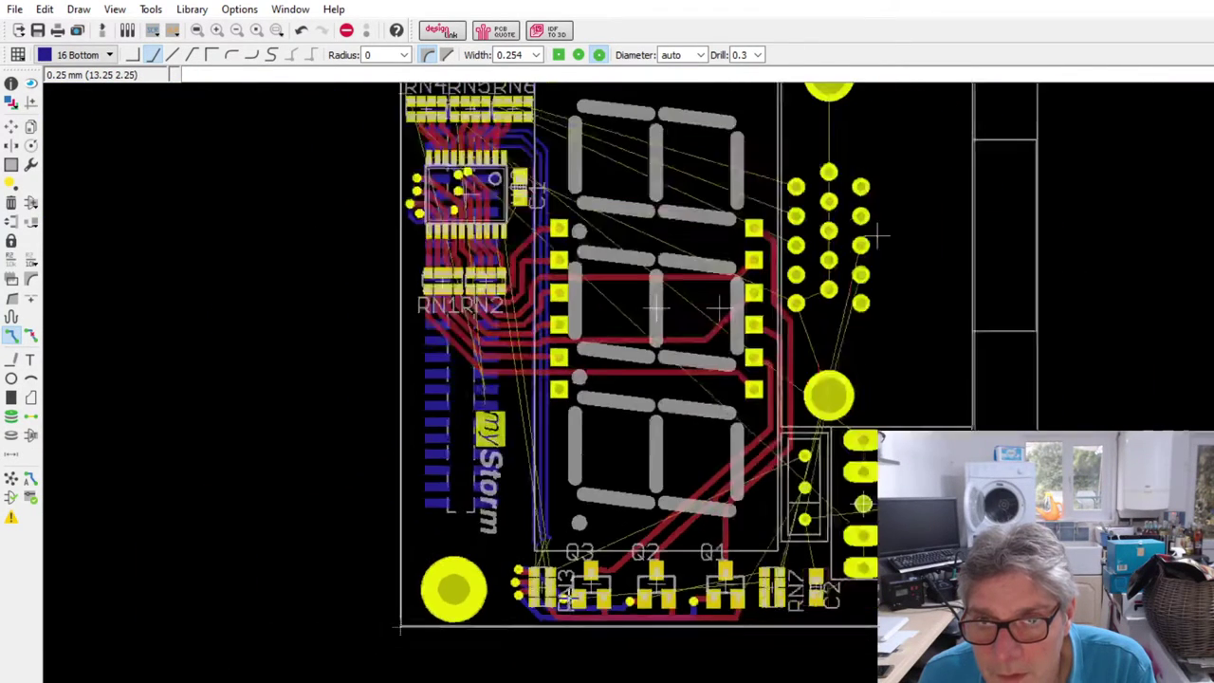
scroll(519, 283, "up", 2)
scroll(518, 282, "up", 2)
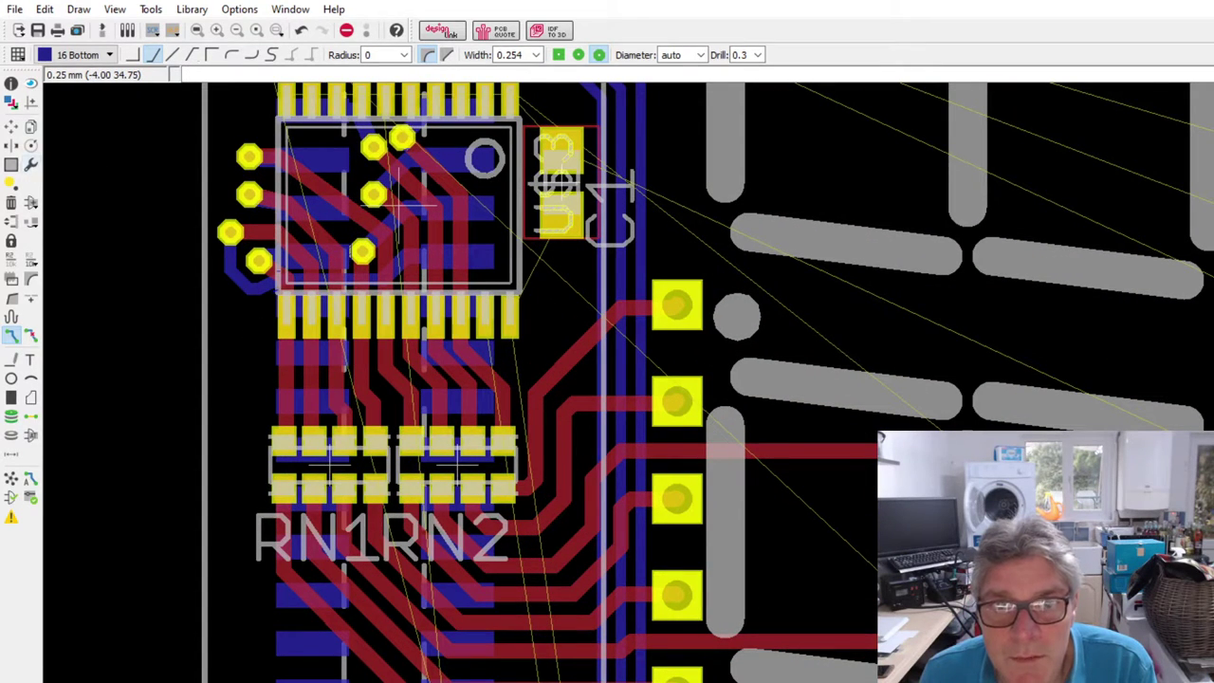
scroll(606, 385, "up", 2)
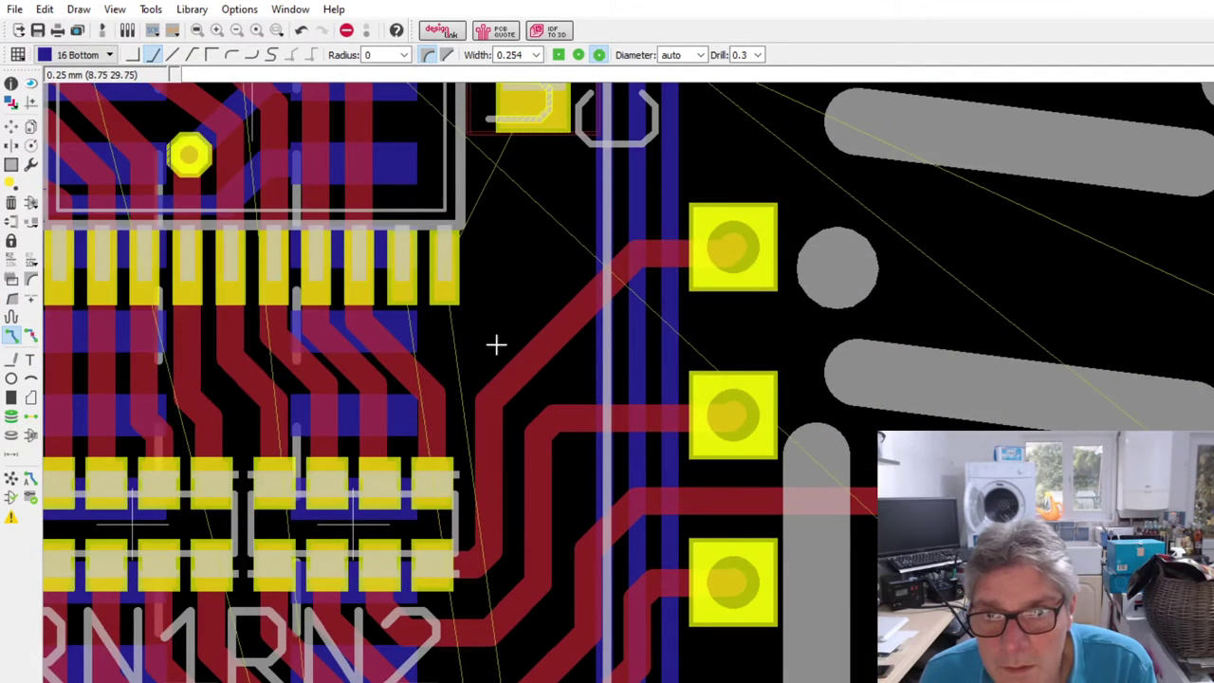
- Try a top-layer trace from the IC pin, cancel it, and change the trace bend style
left_click(399, 284)
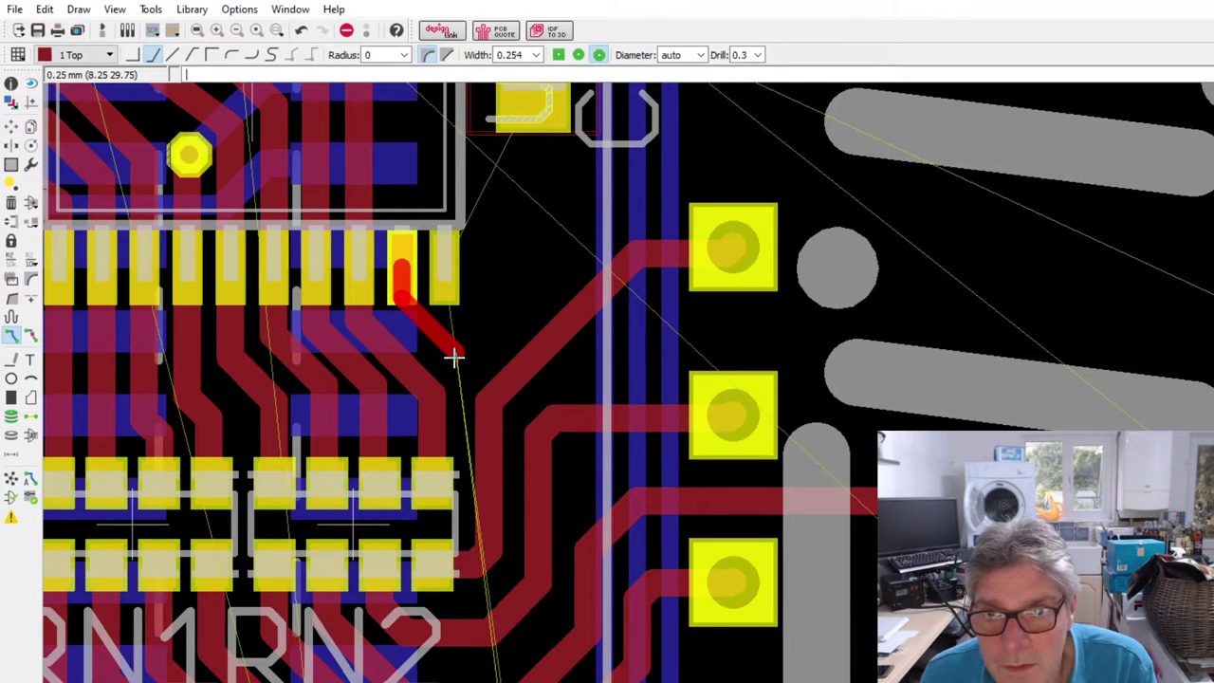
left_click(454, 355)
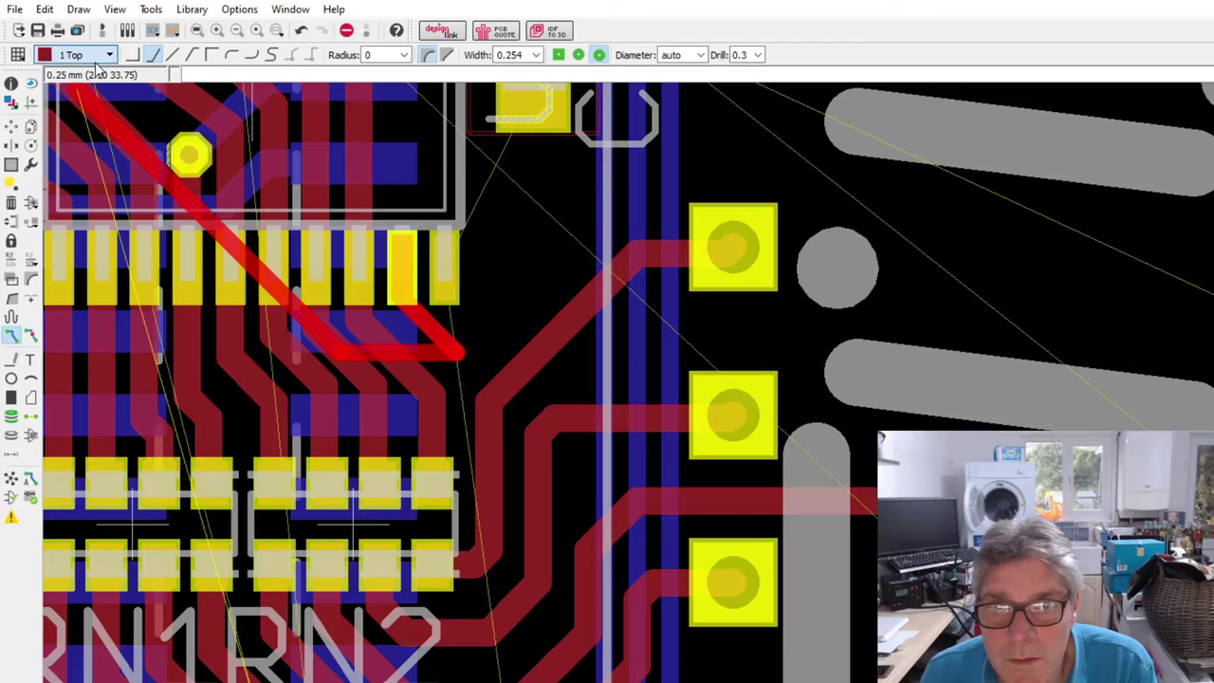
key("Escape")
scroll(88, 98, "down", 5)
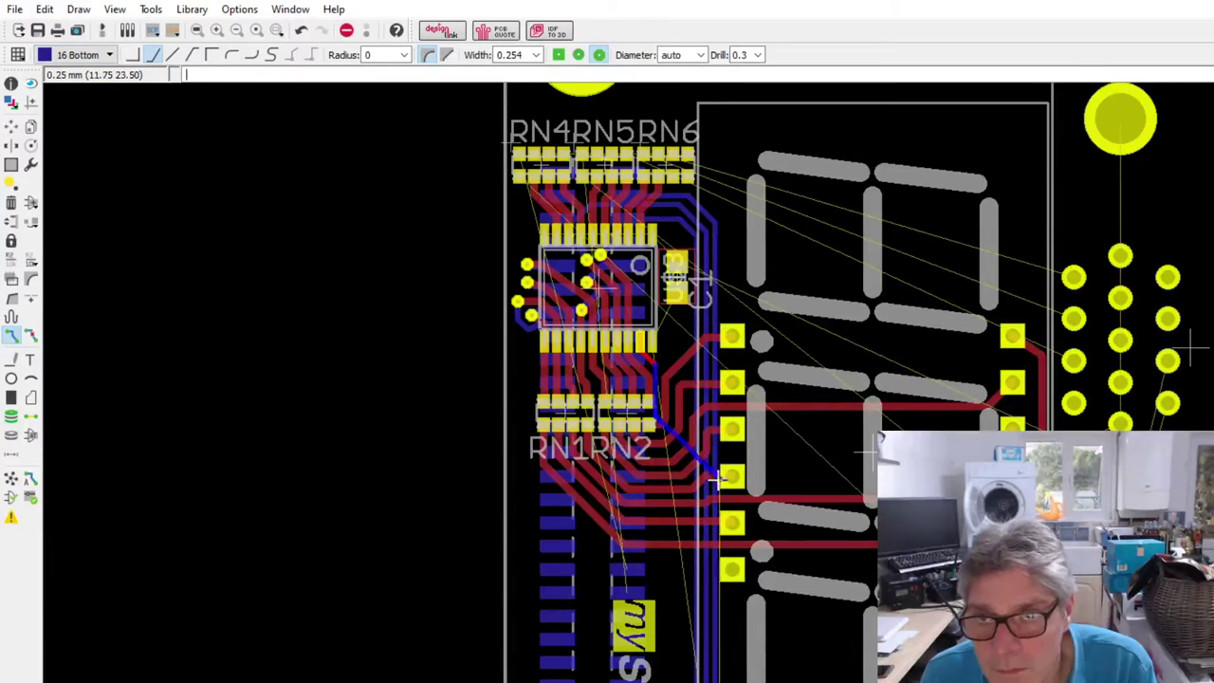
scroll(870, 451, "down", 3)
scroll(427, 185, "up", 5)
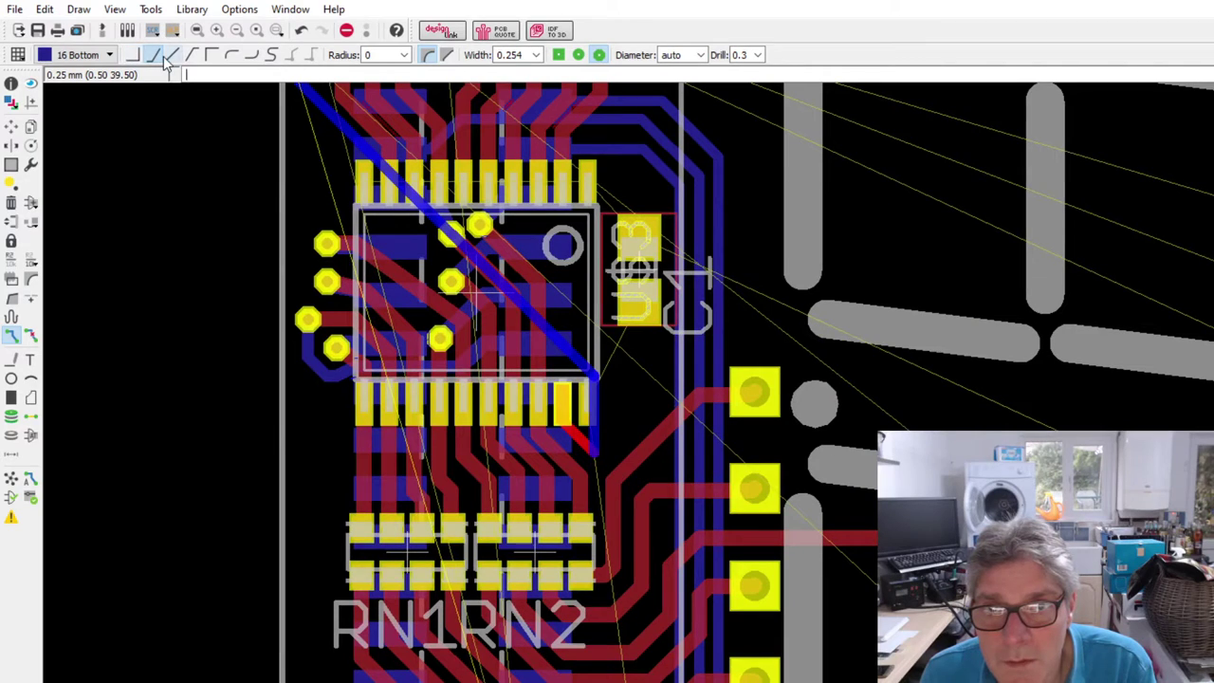
left_click(193, 54)
scroll(641, 567, "down", 2)
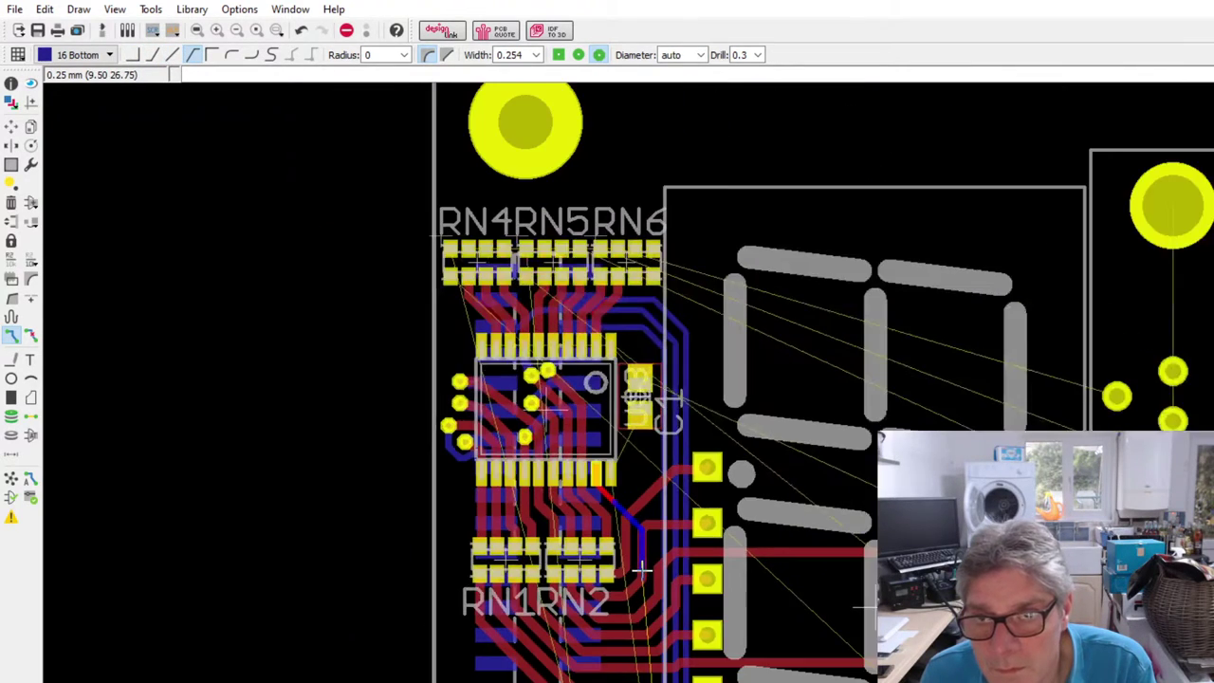
scroll(641, 567, "down", 4)
scroll(659, 675, "up", 4)
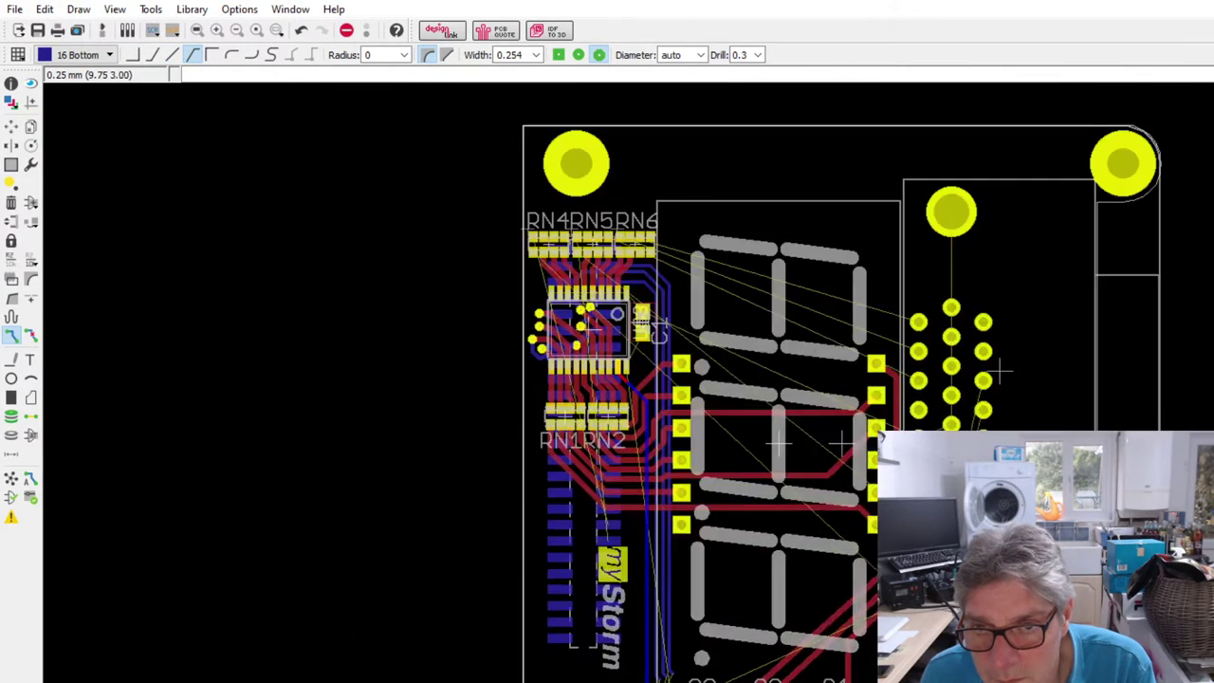
scroll(667, 676, "up", 2)
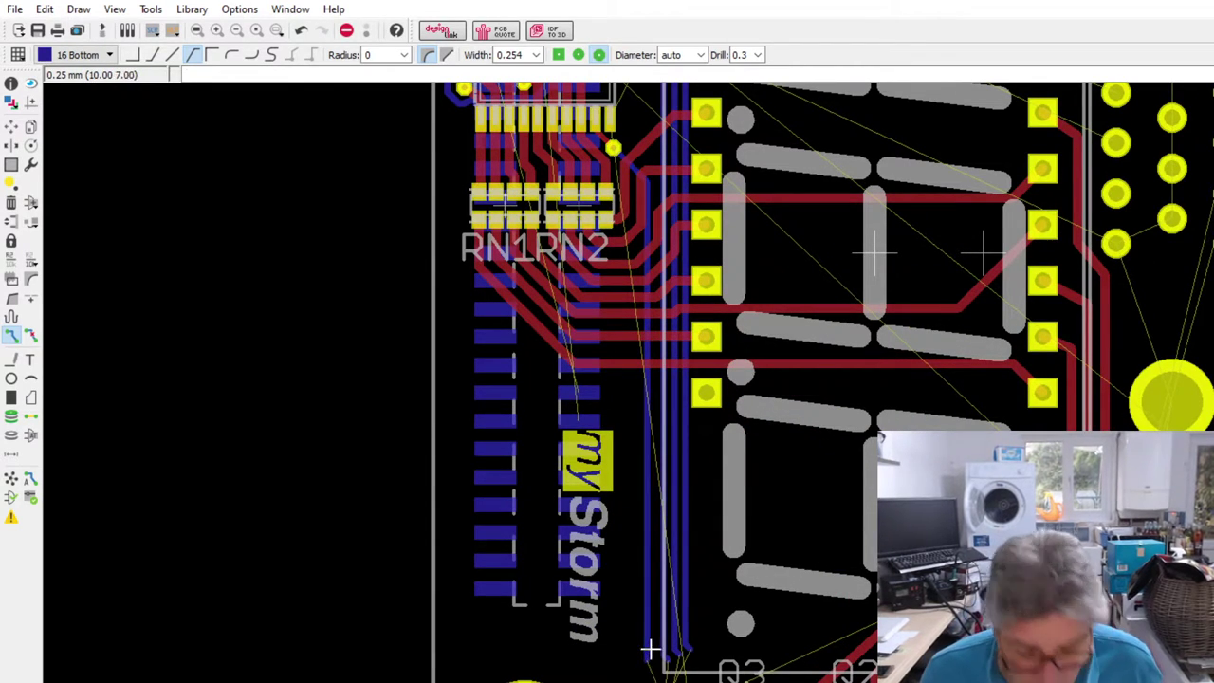
scroll(651, 582, "down", 2)
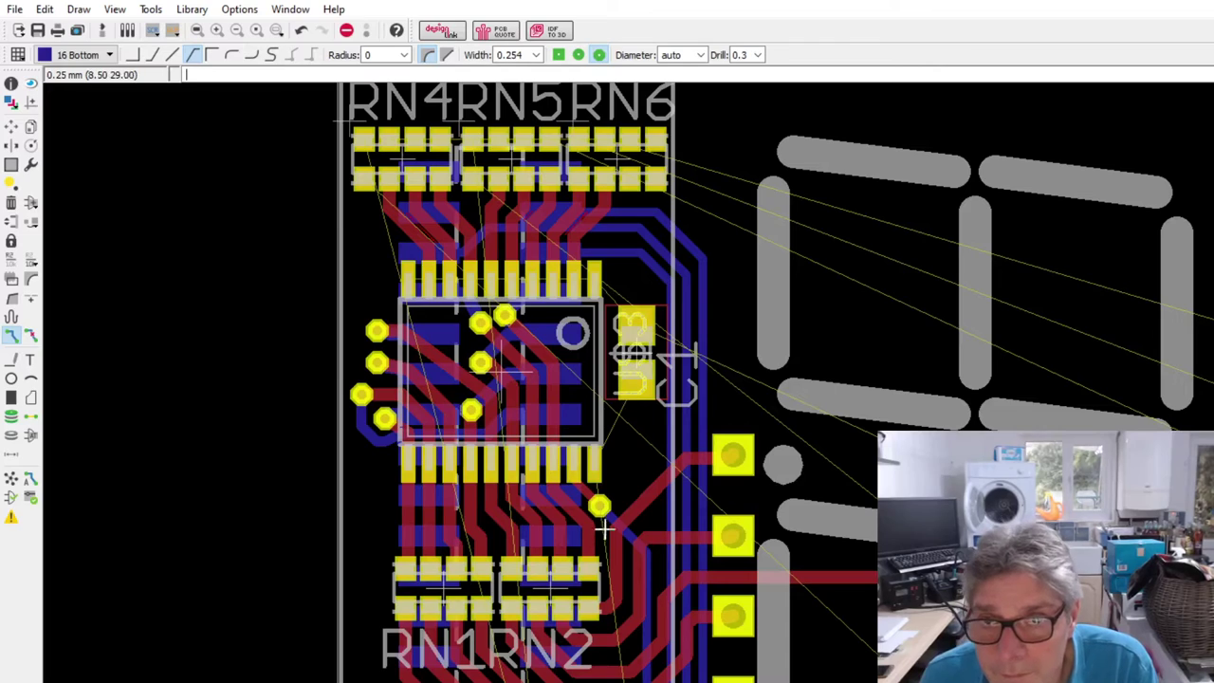
scroll(599, 493, "up", 2)
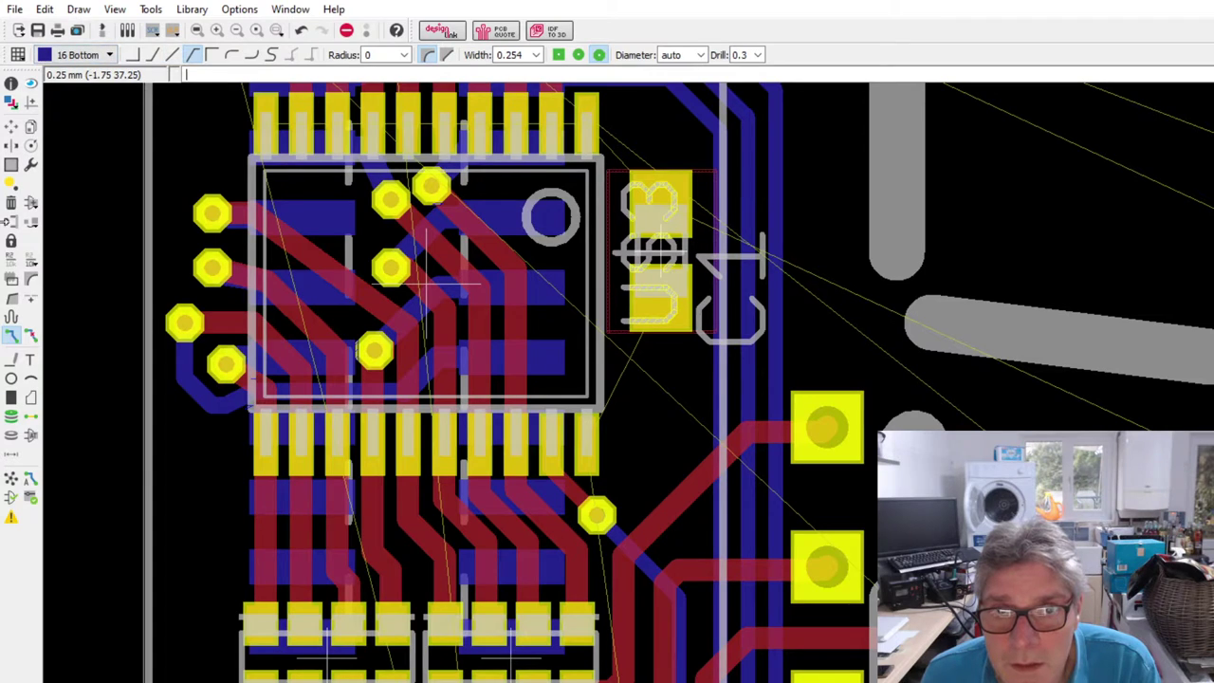
left_click(11, 126)
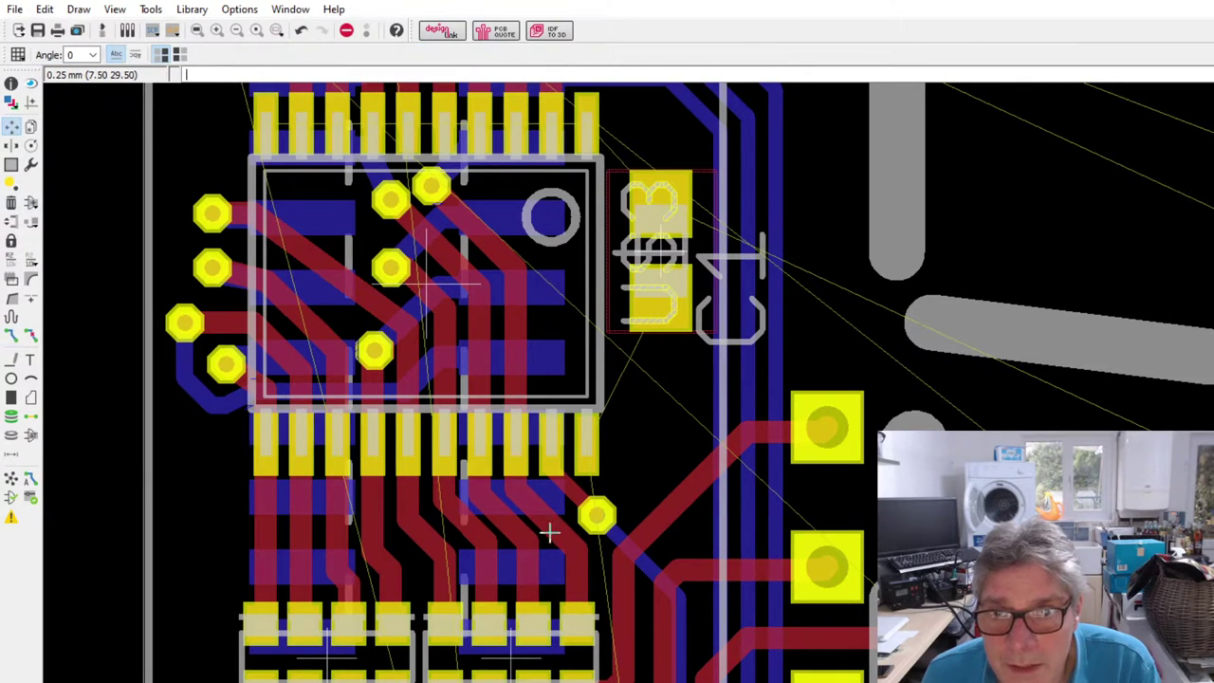
scroll(526, 475, "up", 2)
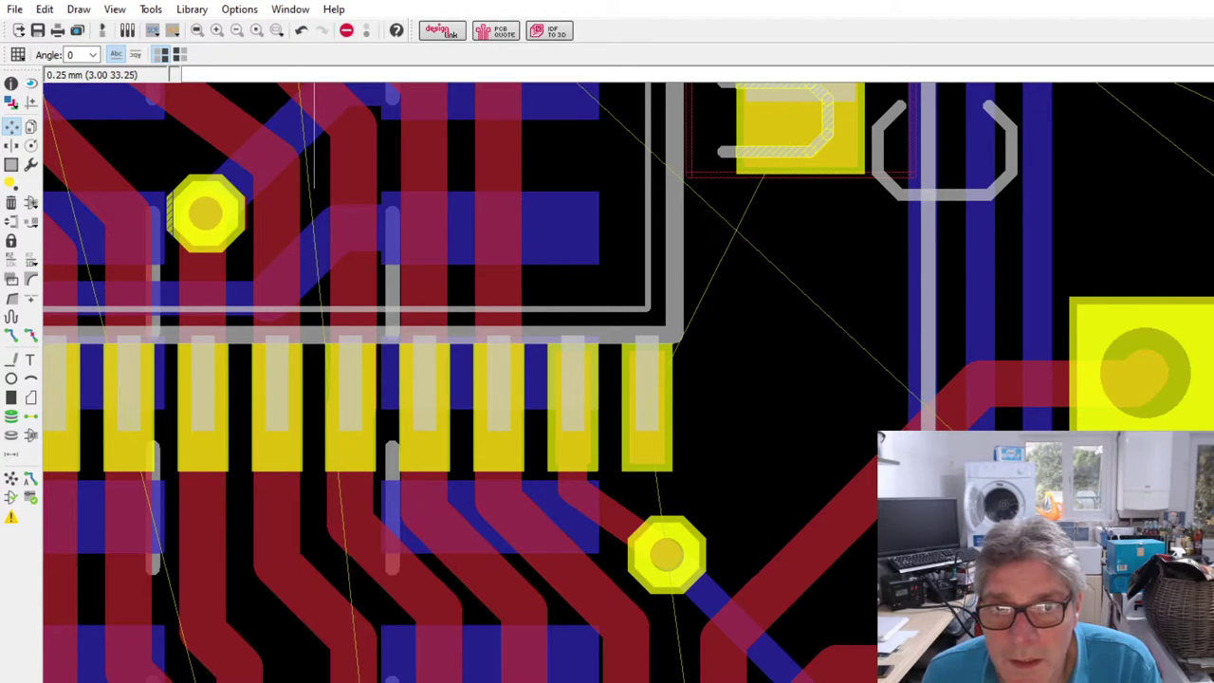
- Route a short top segment right from U3's rightmost lower pad, then continue on 16 Bottom
left_click(11, 335)
left_click(648, 410)
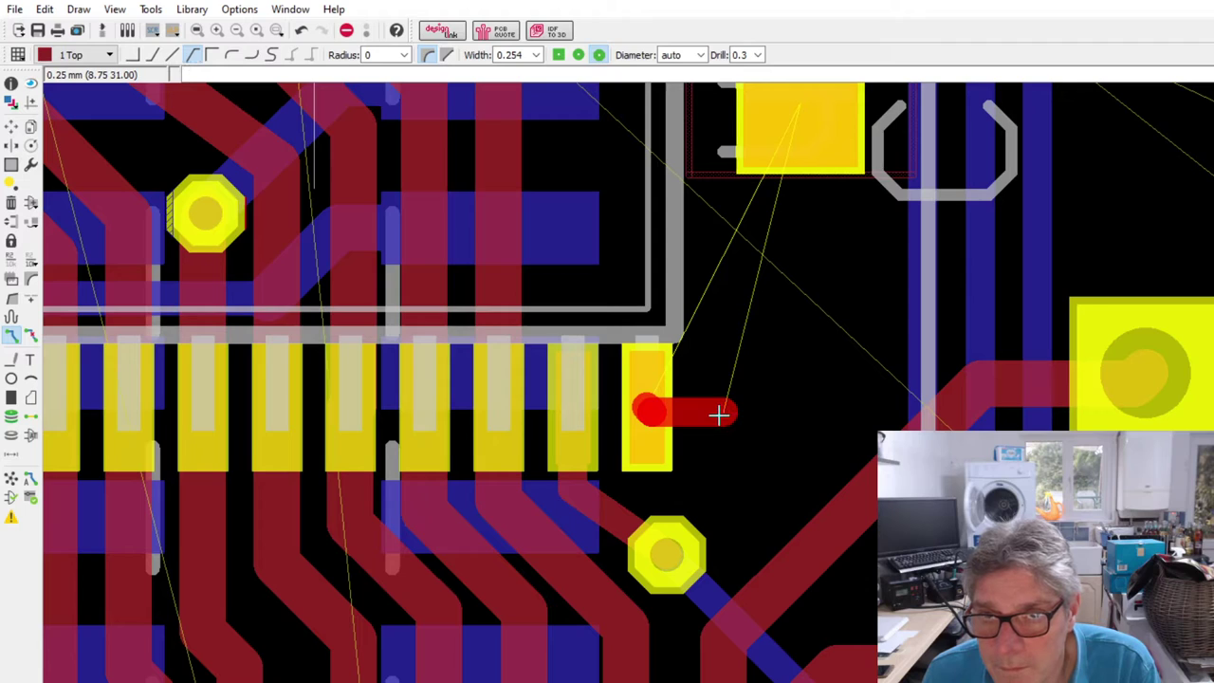
left_click(152, 54)
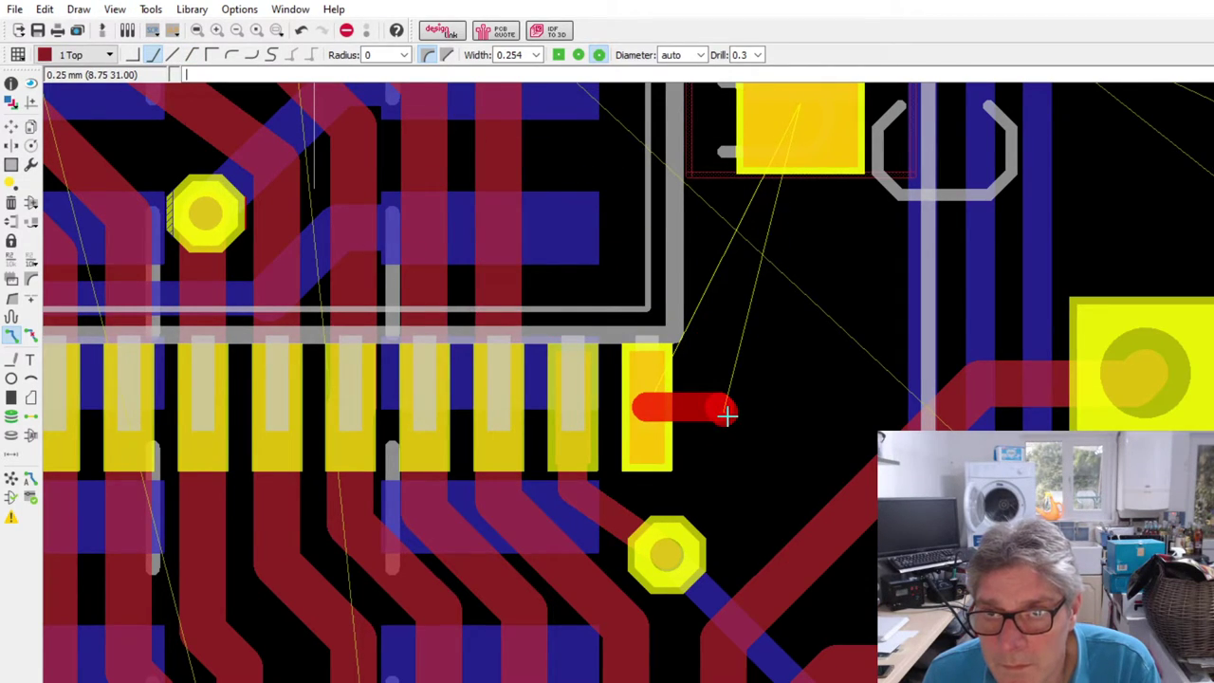
left_click(725, 412)
left_click(78, 54)
left_click(76, 81)
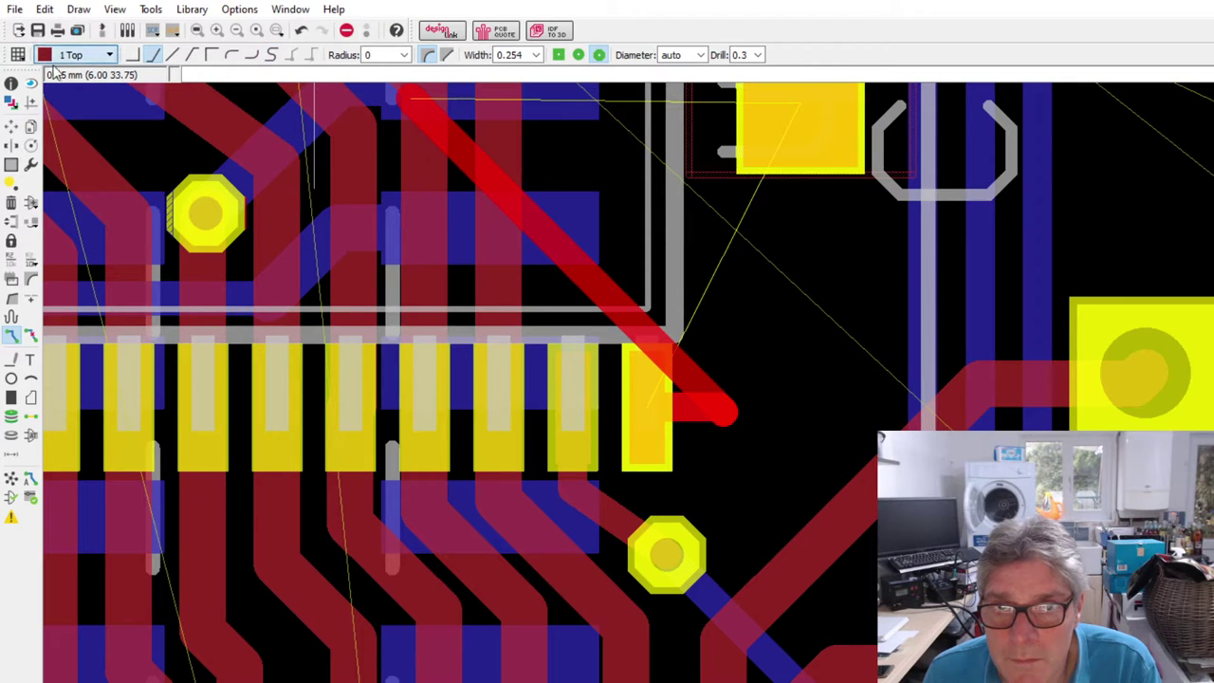
scroll(883, 356, "down", 3)
scroll(884, 356, "down", 3)
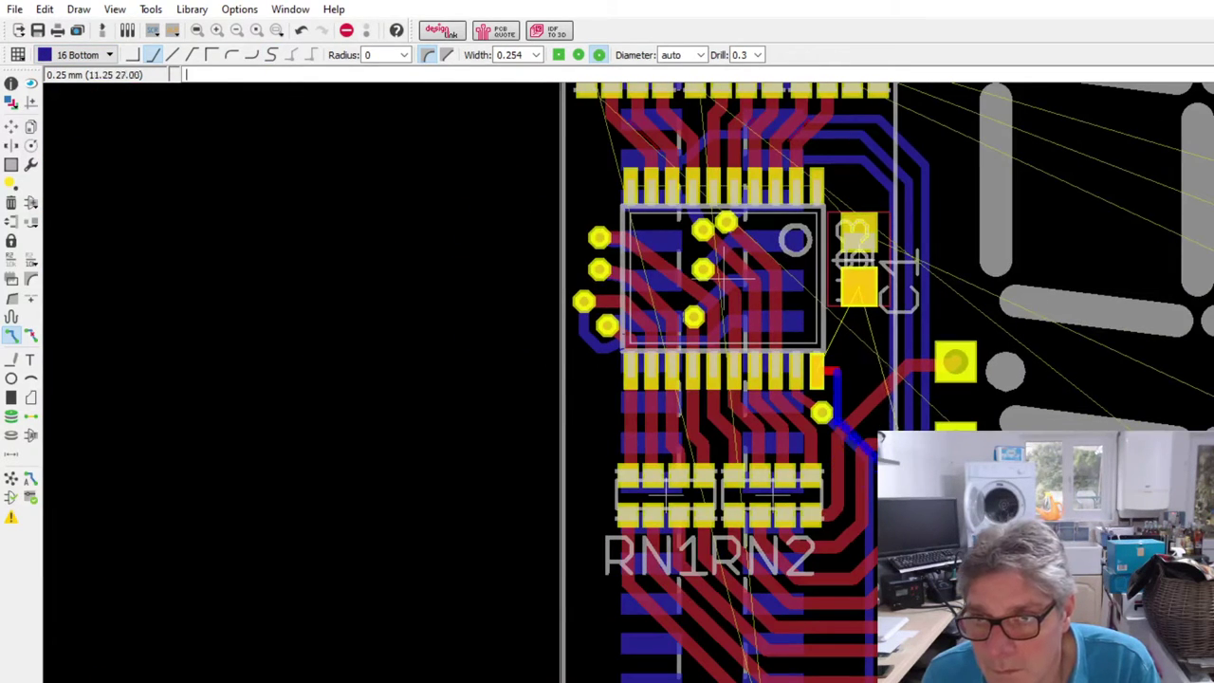
left_click(189, 57)
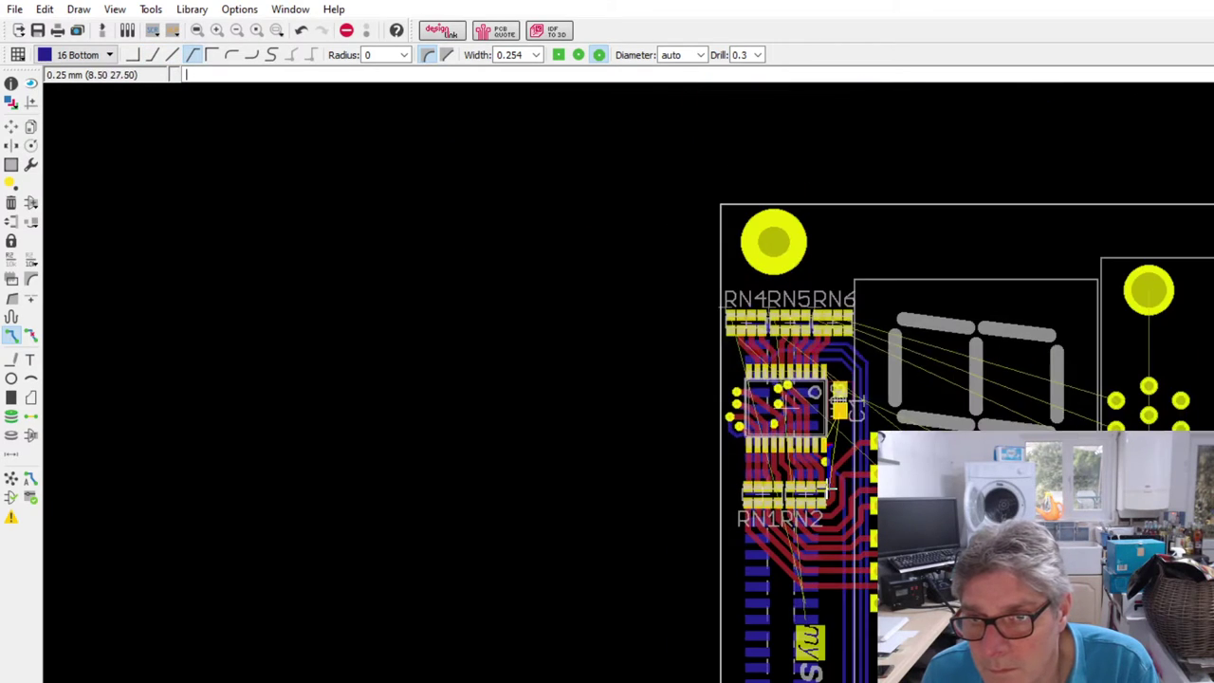
scroll(835, 502, "down", 3)
scroll(860, 572, "down", 2)
scroll(790, 591, "up", 5)
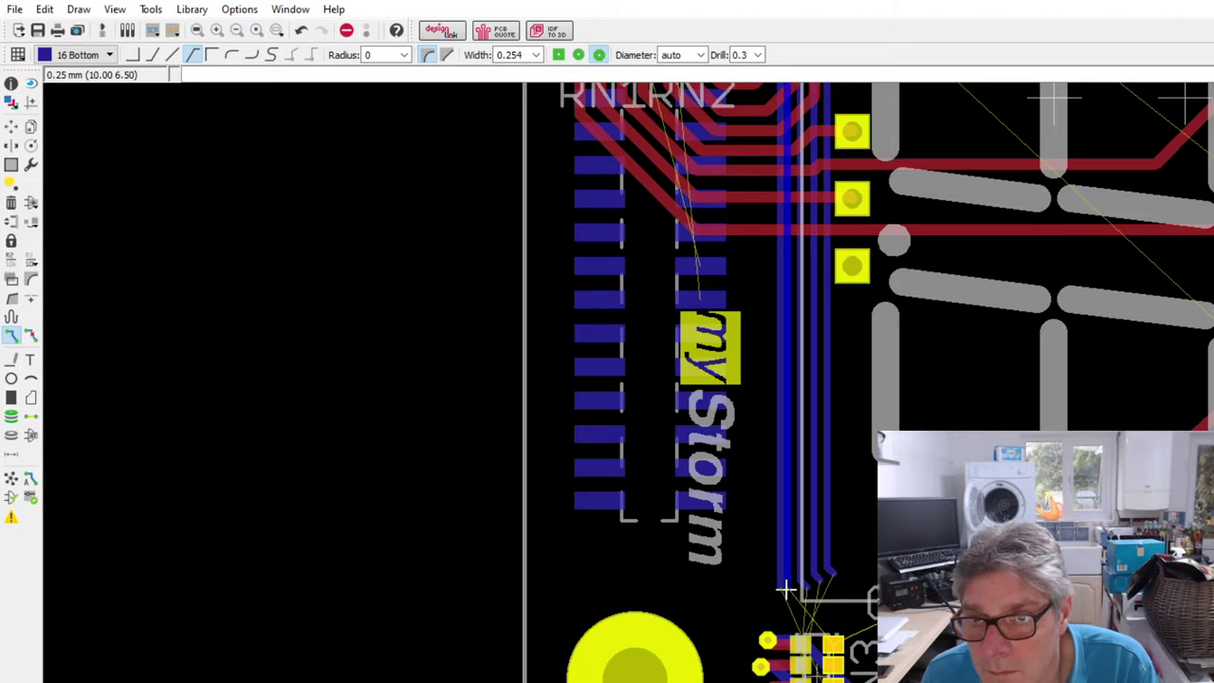
scroll(786, 590, "up", 2)
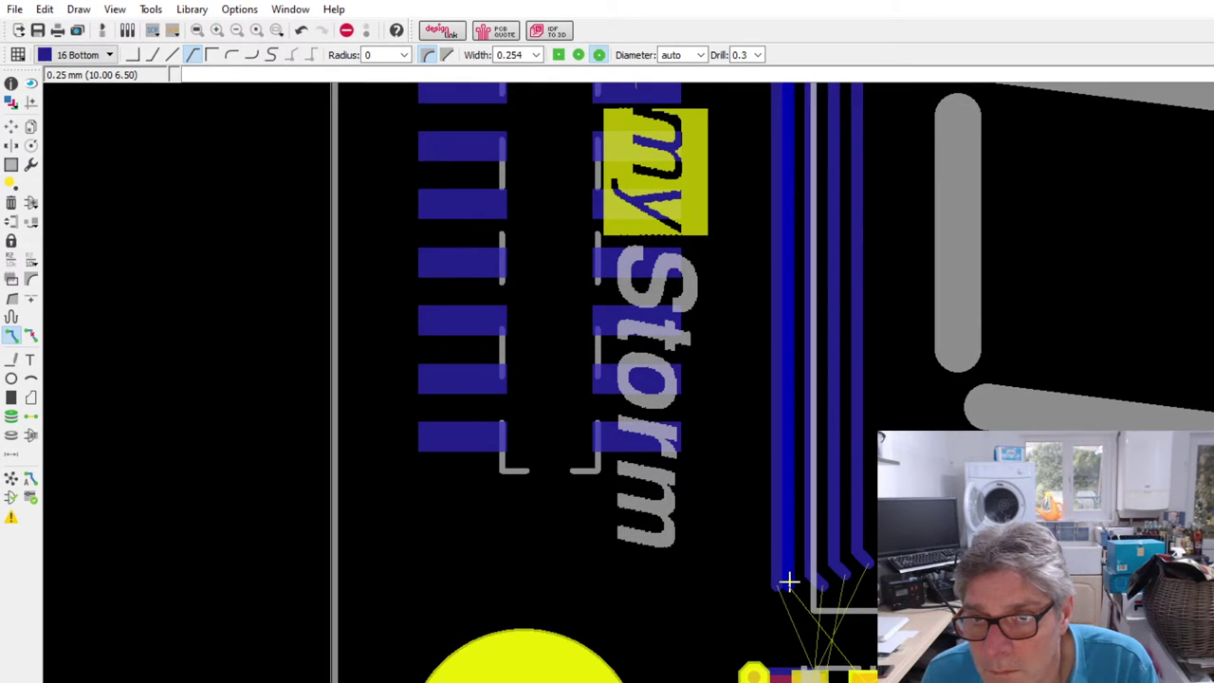
scroll(788, 580, "down", 2)
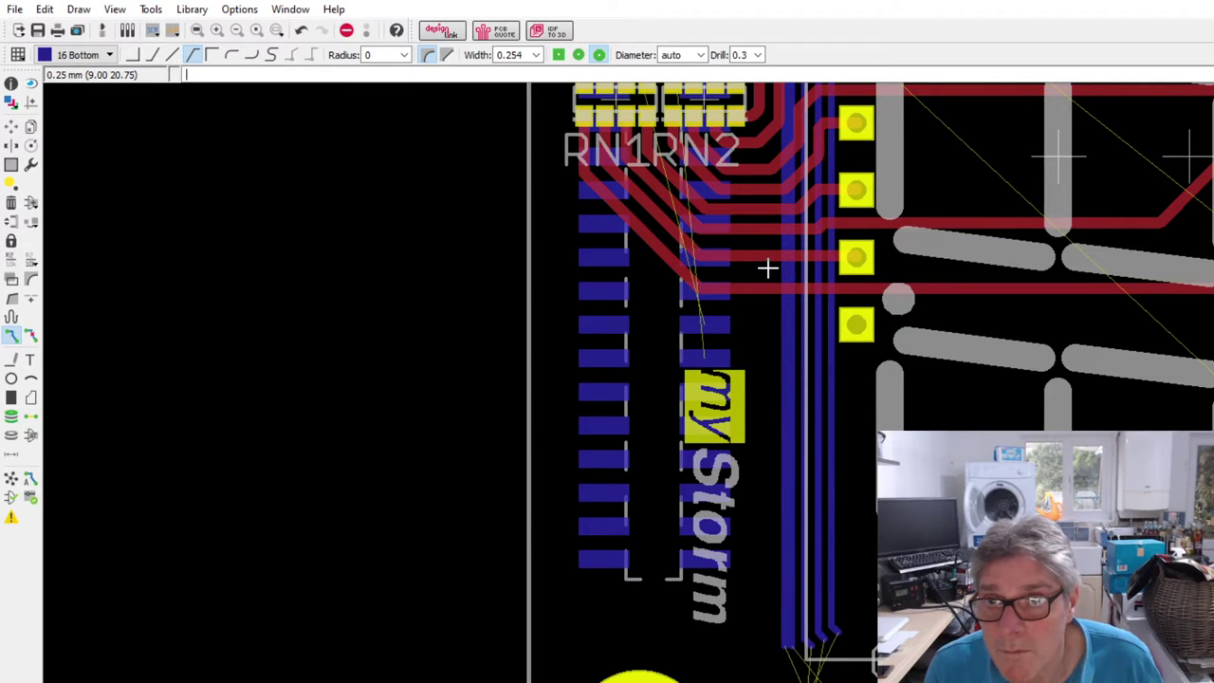
- Move the vertical blue trace beside the myStorm logo one grid step left and check it zoomed in
left_click(12, 126)
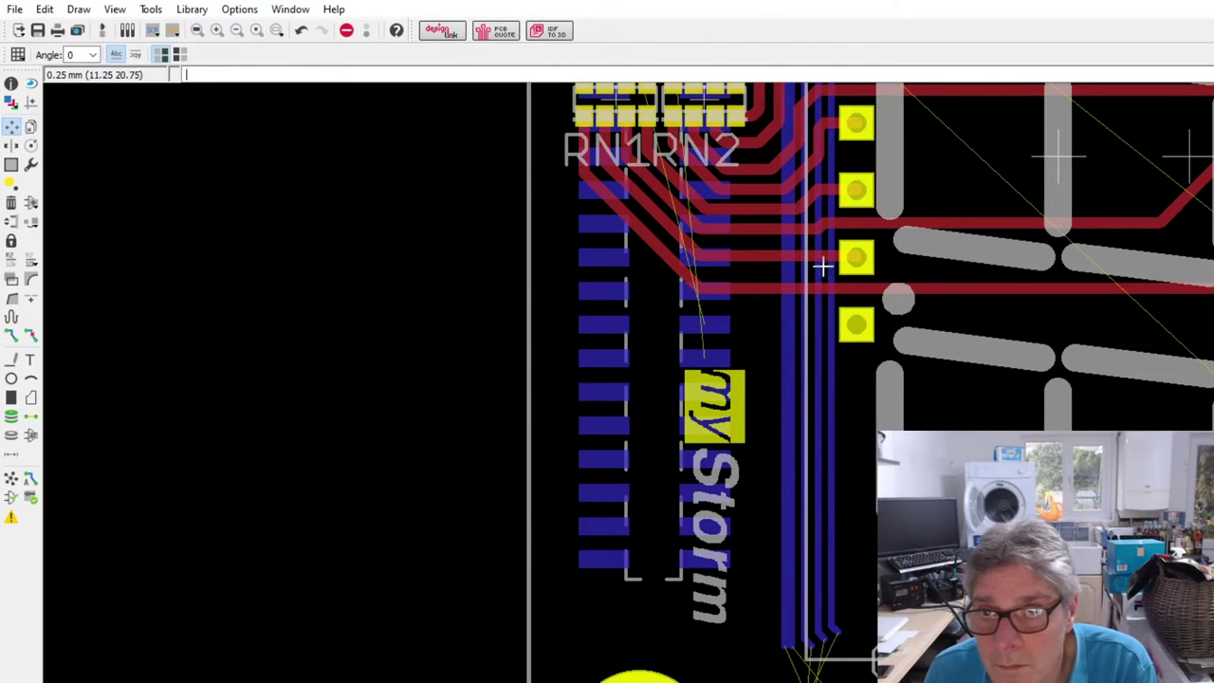
left_click(786, 268)
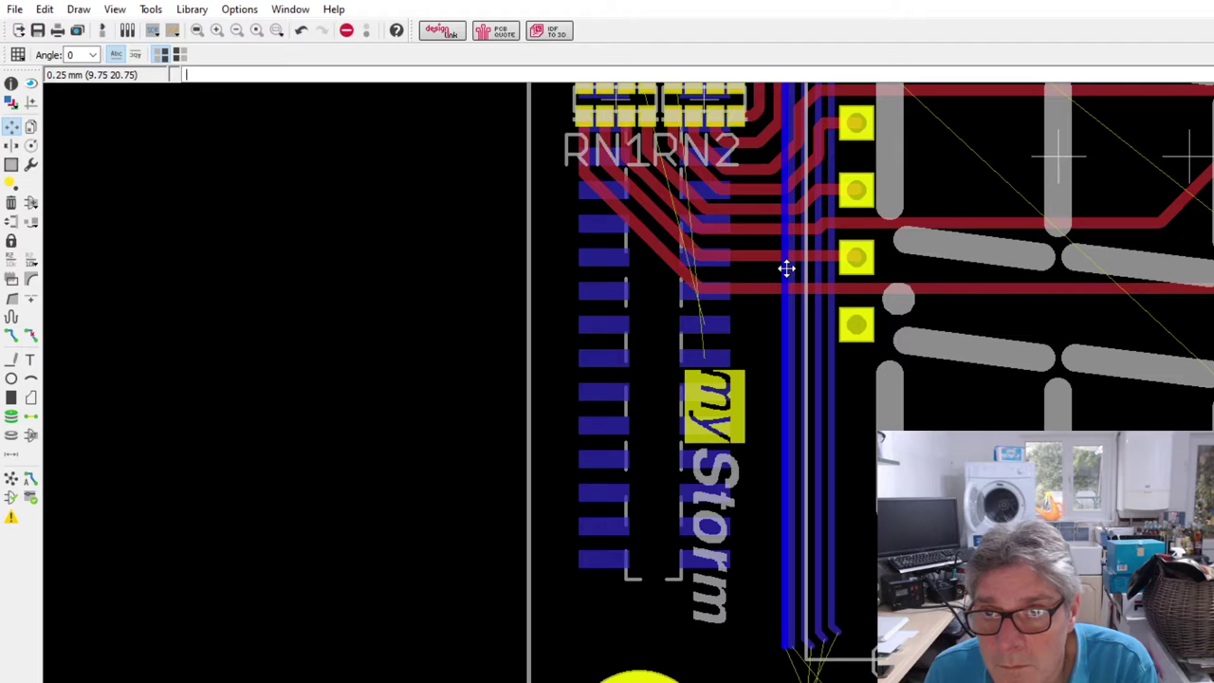
left_click_drag(787, 268, 778, 271)
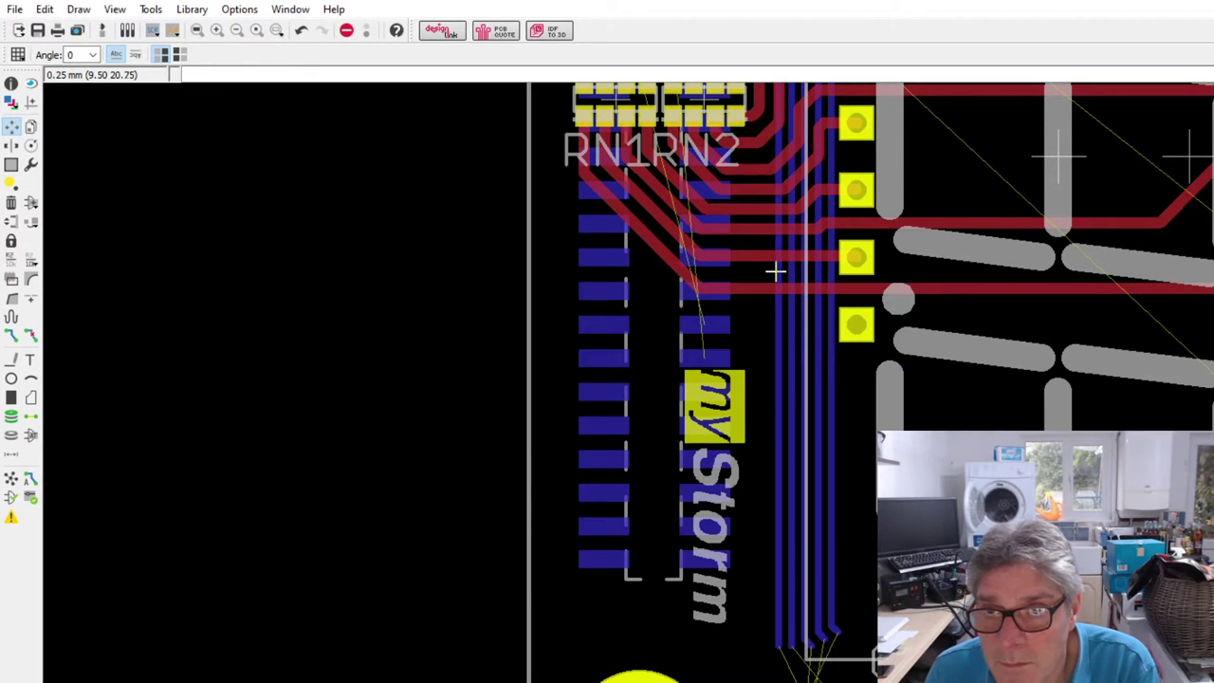
scroll(775, 272, "down", 3)
scroll(749, 322, "up", 5)
scroll(772, 550, "down", 2)
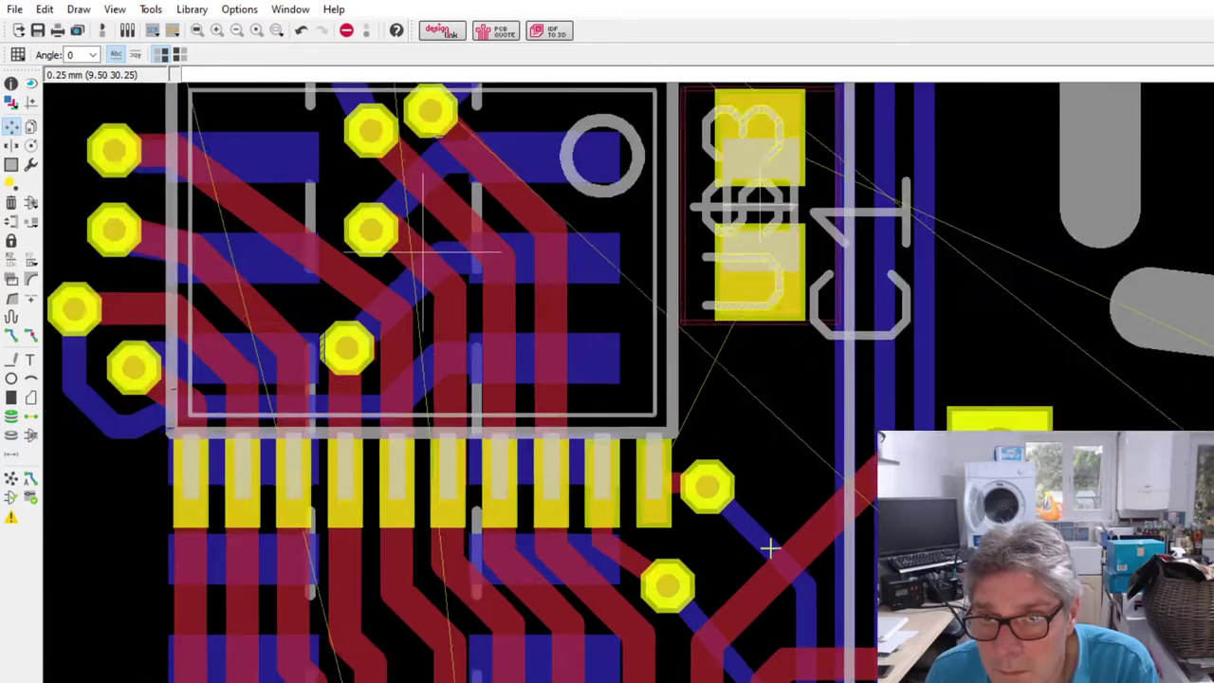
scroll(692, 466, "up", 2)
scroll(607, 531, "down", 2)
scroll(610, 544, "up", 2)
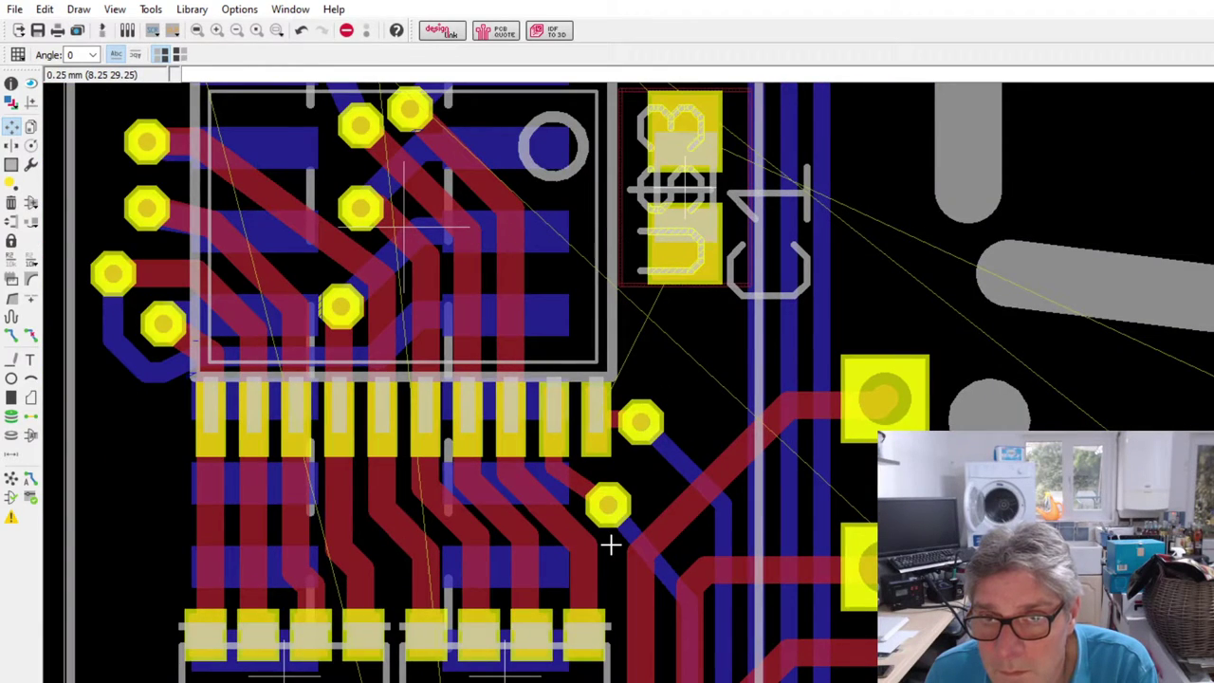
scroll(612, 492, "down", 4)
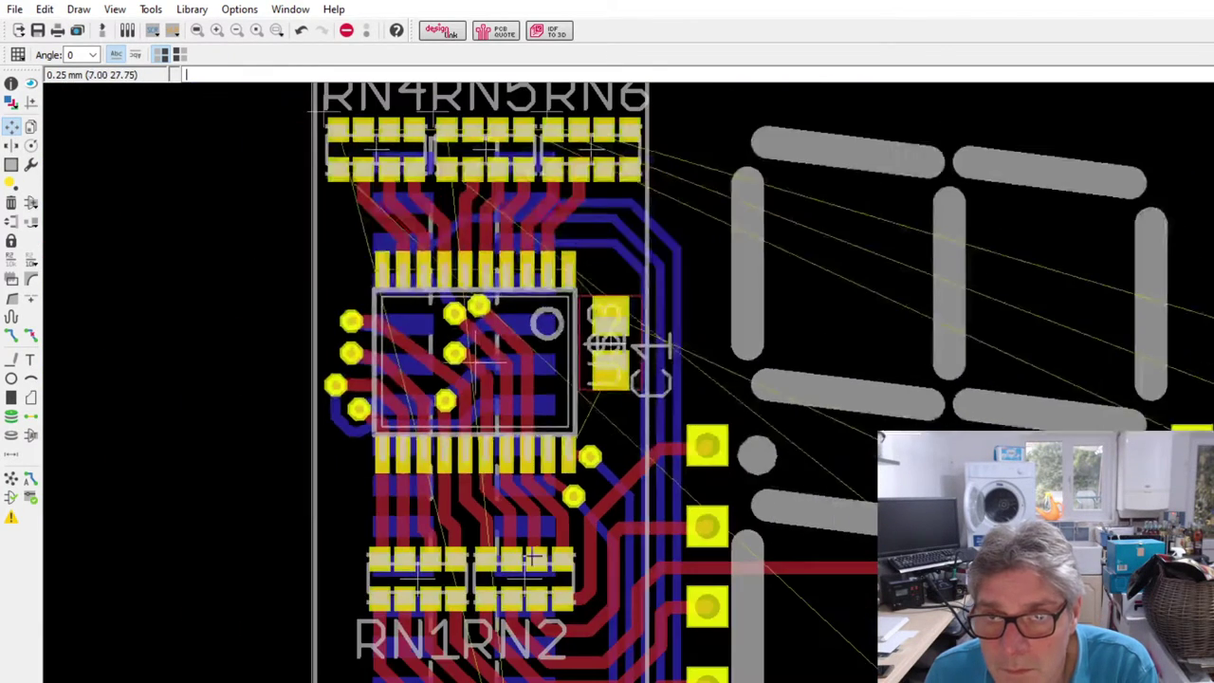
scroll(509, 366, "up", 4)
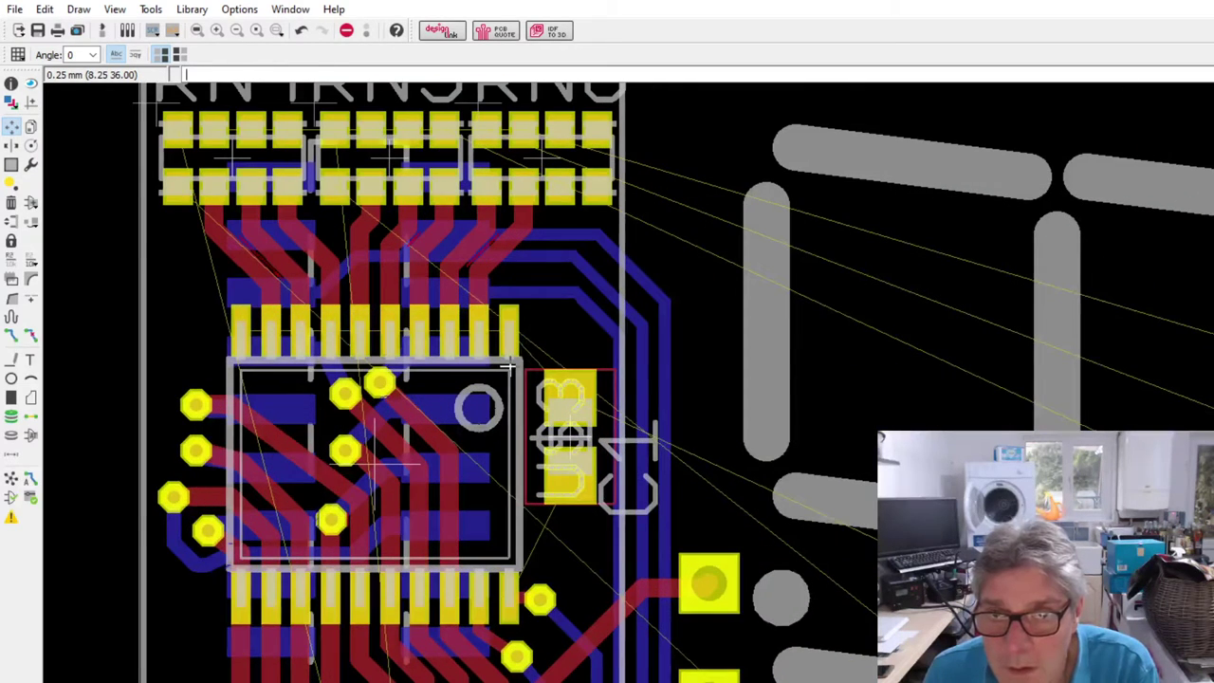
scroll(509, 366, "down", 2)
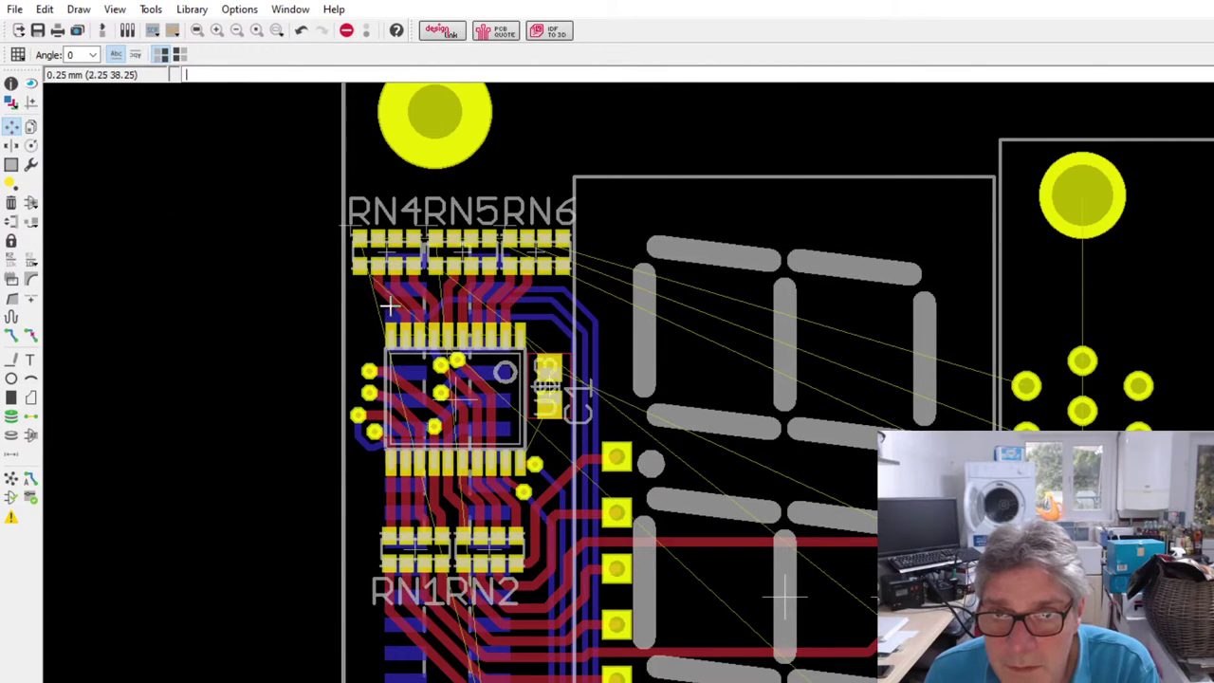
scroll(388, 305, "up", 4)
scroll(370, 242, "down", 2)
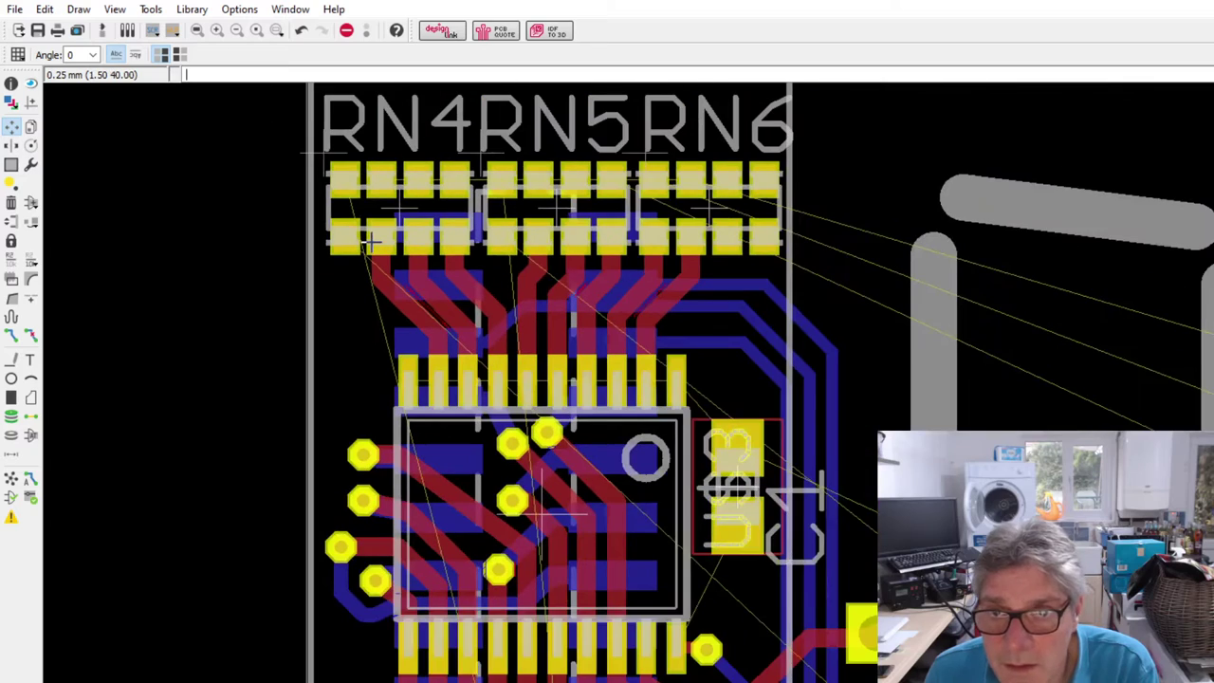
scroll(370, 241, "down", 4)
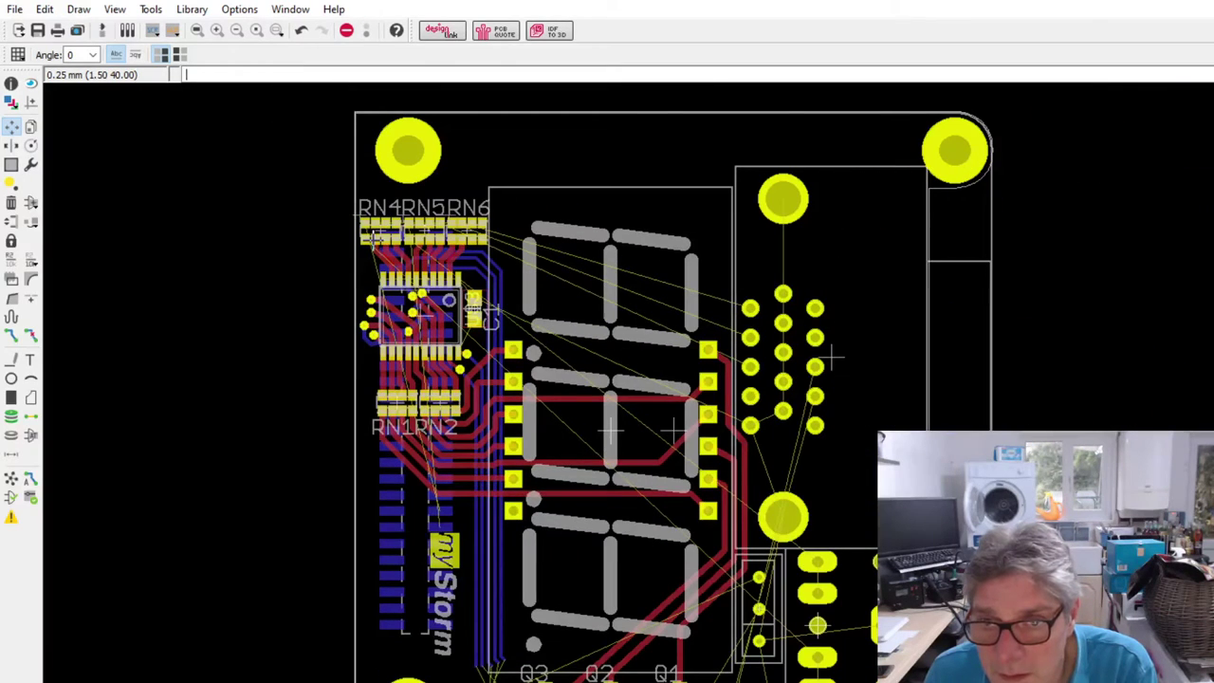
scroll(374, 243, "up", 3)
scroll(374, 243, "down", 2)
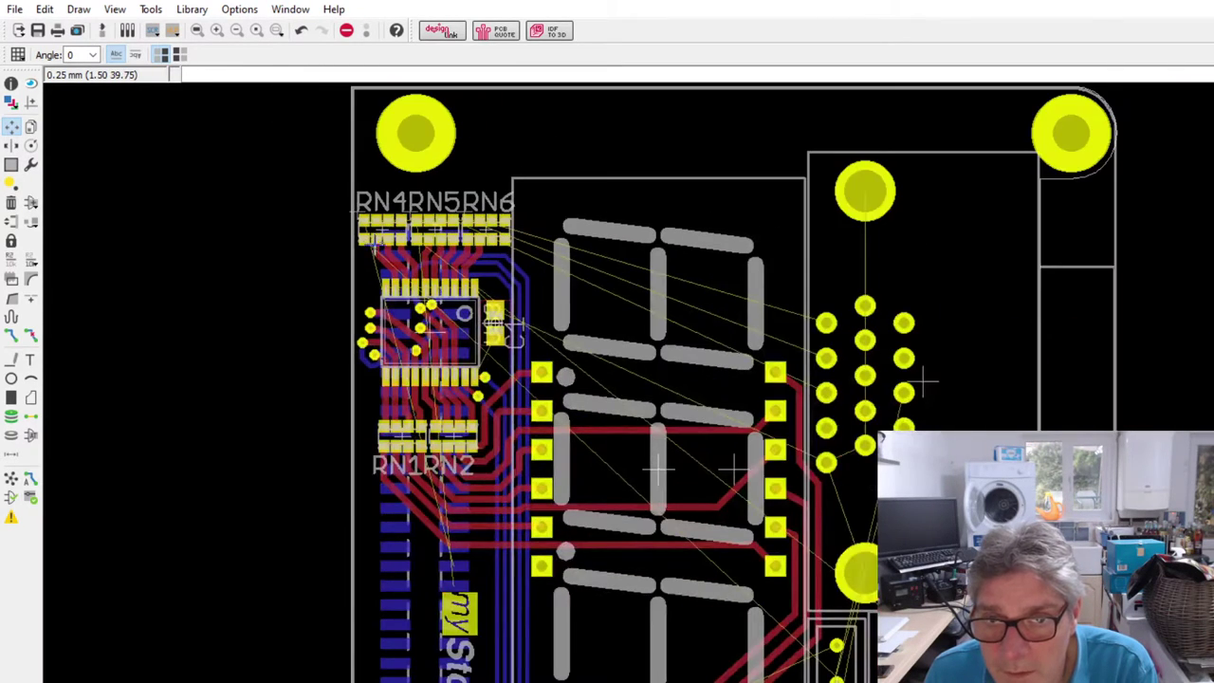
scroll(424, 547, "up", 2)
scroll(799, 590, "down", 2)
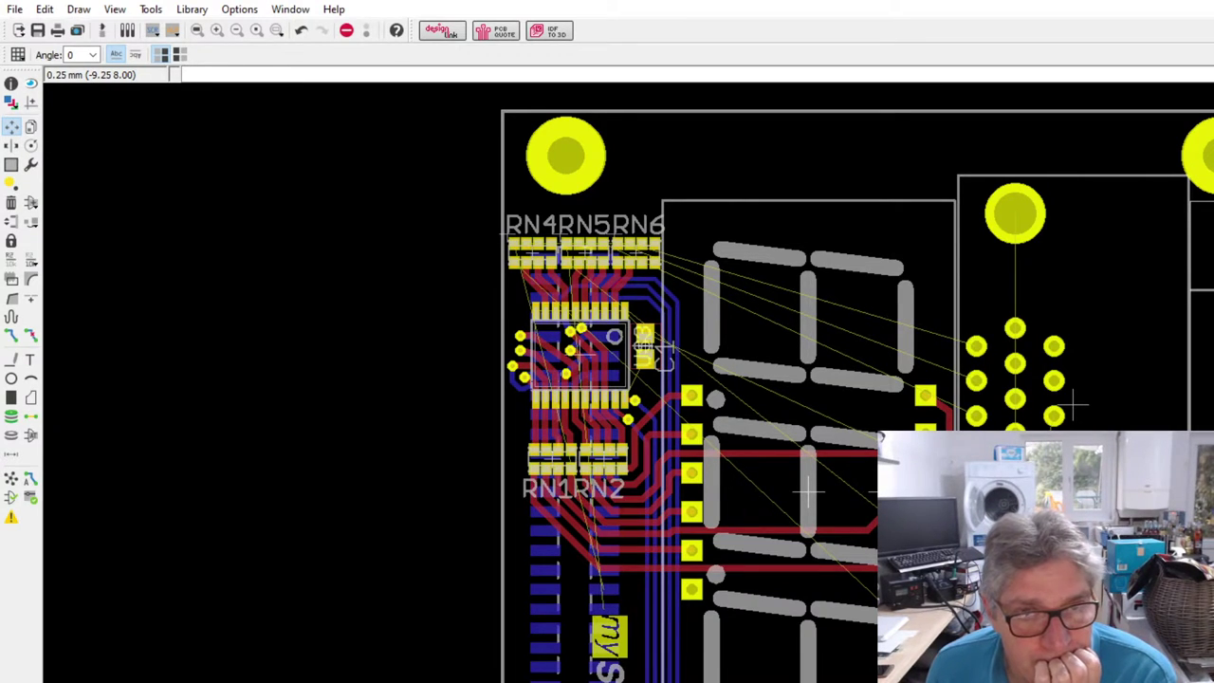
- Zoom into RN4–RN6 and drag the horizontal blue trace under RN5 slightly down
scroll(408, 502, "down", 2)
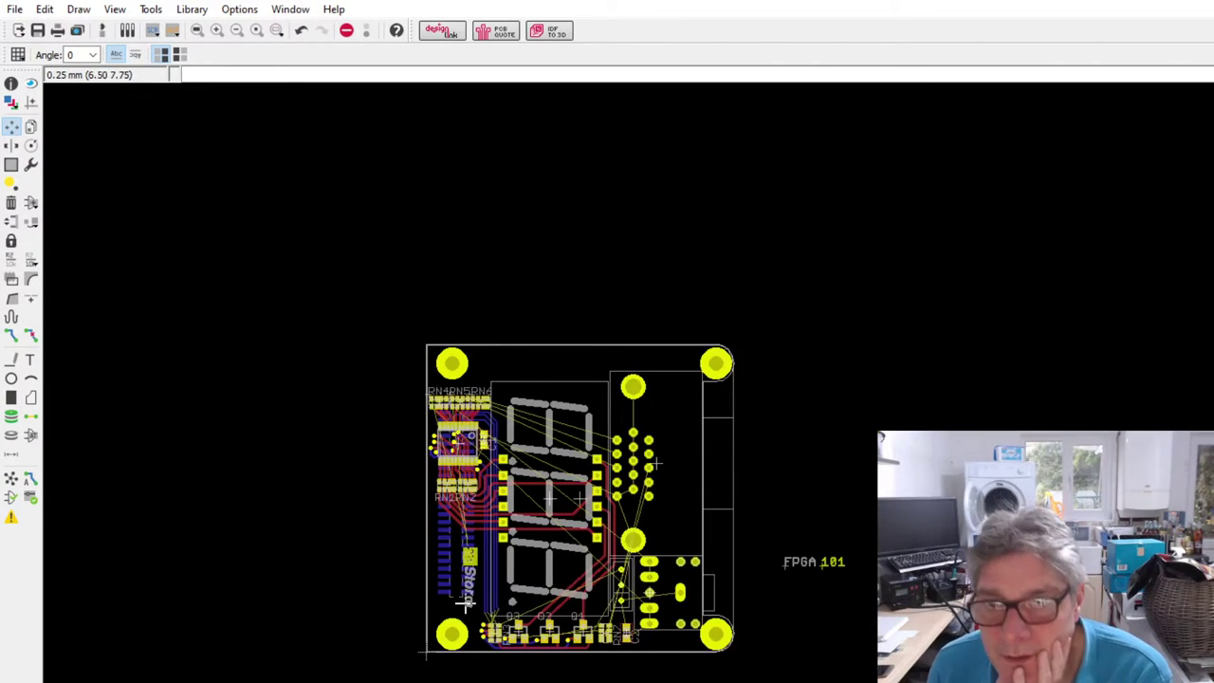
scroll(465, 603, "up", 5)
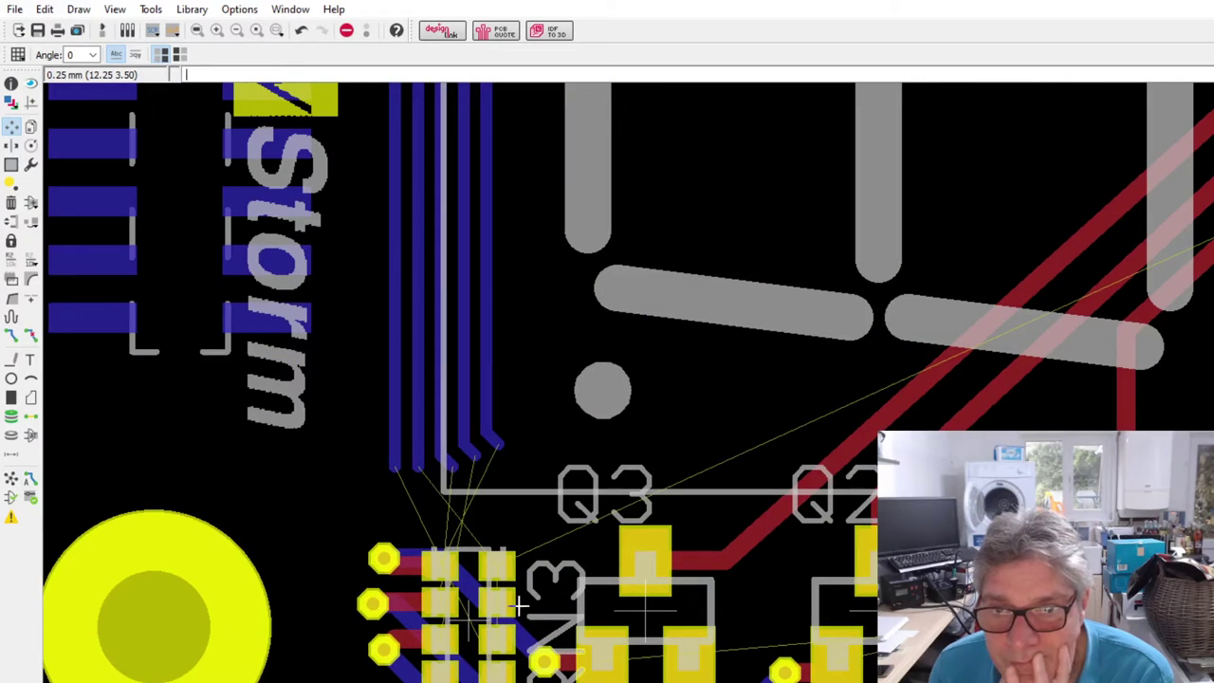
scroll(519, 610, "down", 3)
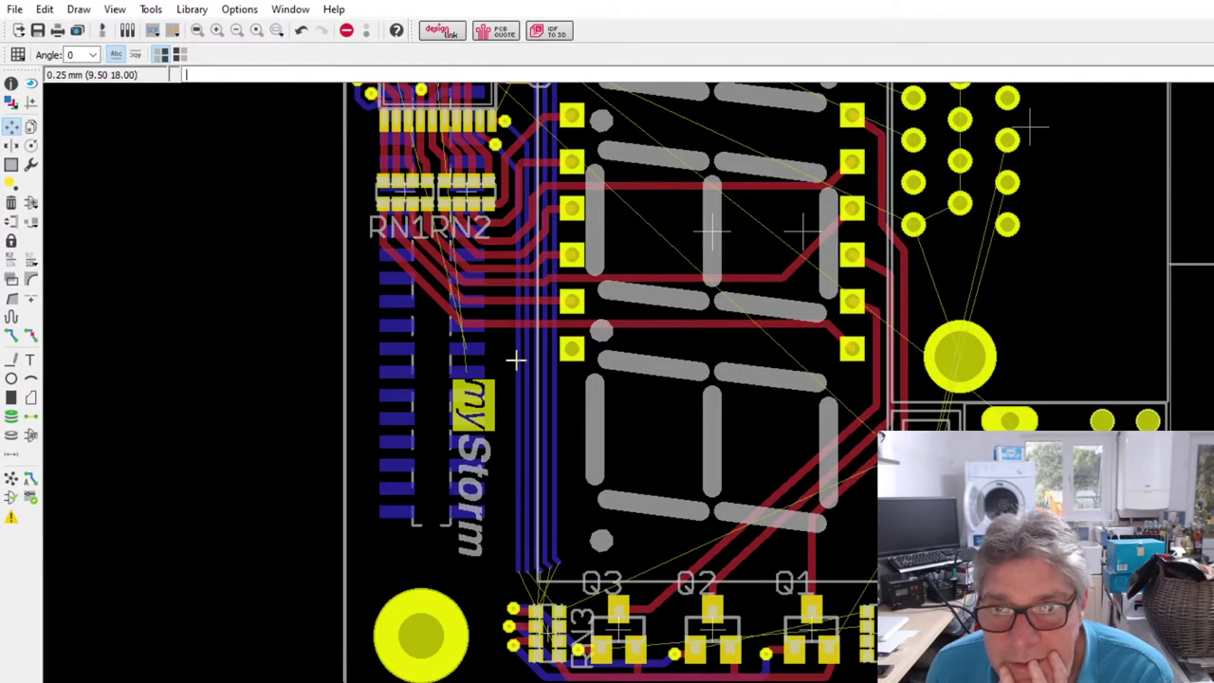
scroll(474, 349, "up", 1)
scroll(474, 349, "up", 1)
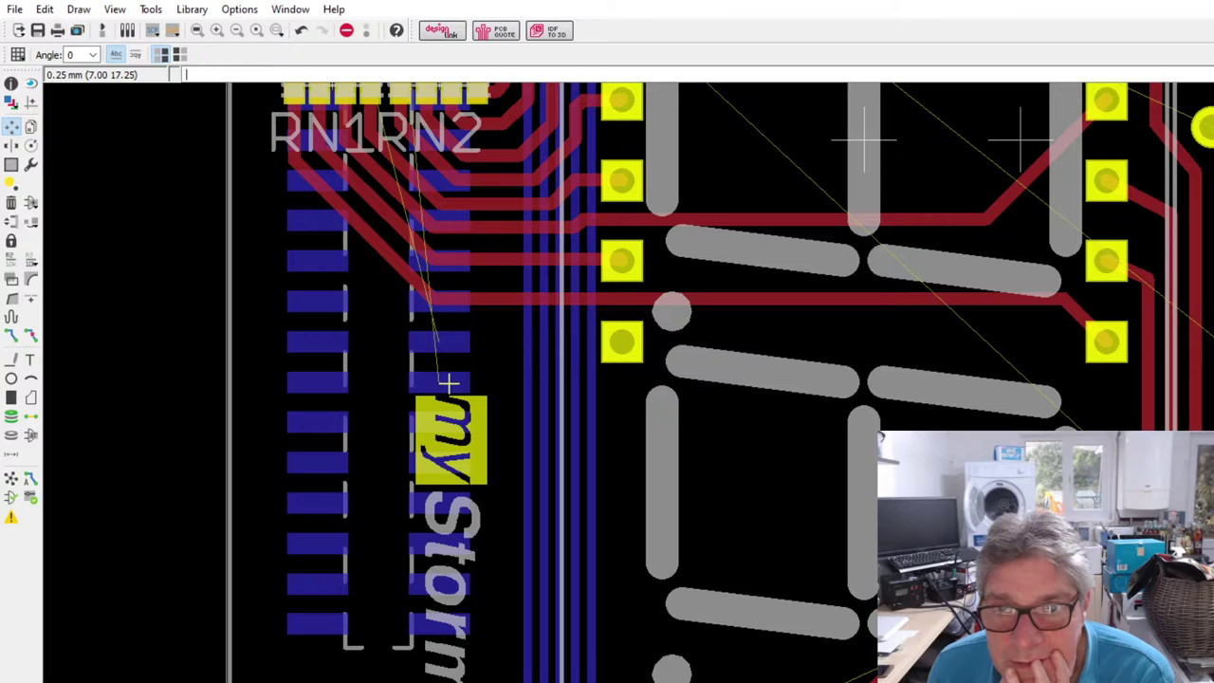
scroll(449, 382, "down", 4)
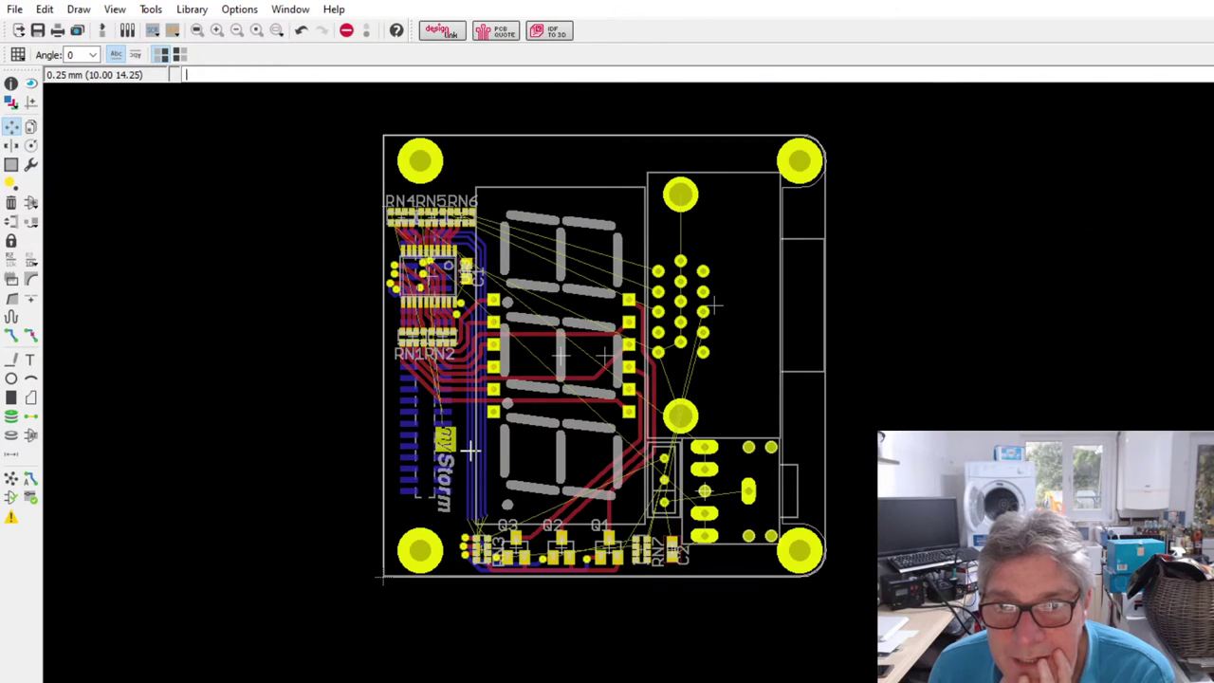
scroll(399, 195, "up", 4)
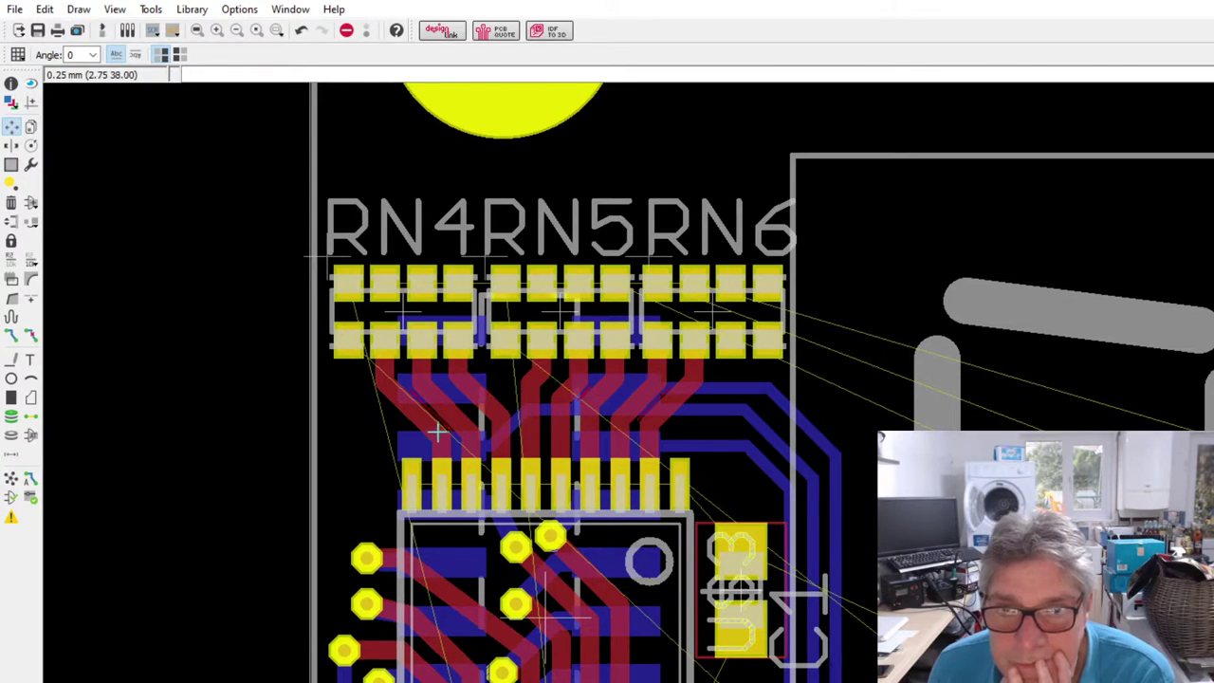
scroll(356, 220, "down", 2)
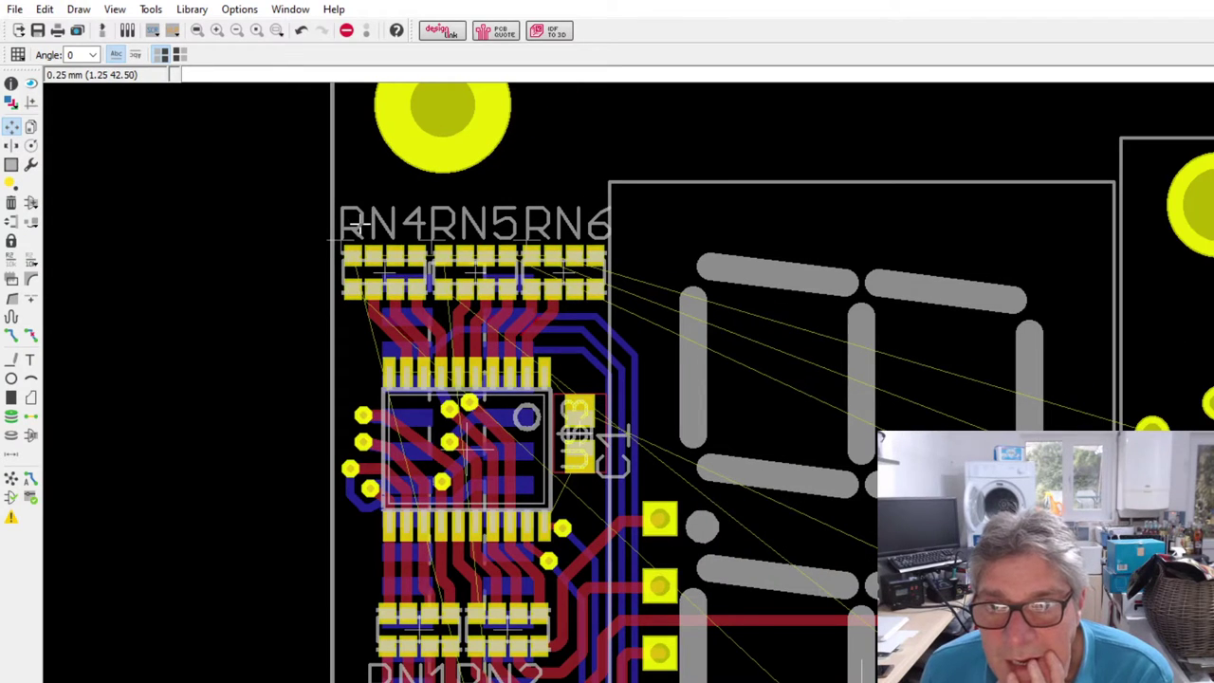
scroll(407, 235, "down", 2)
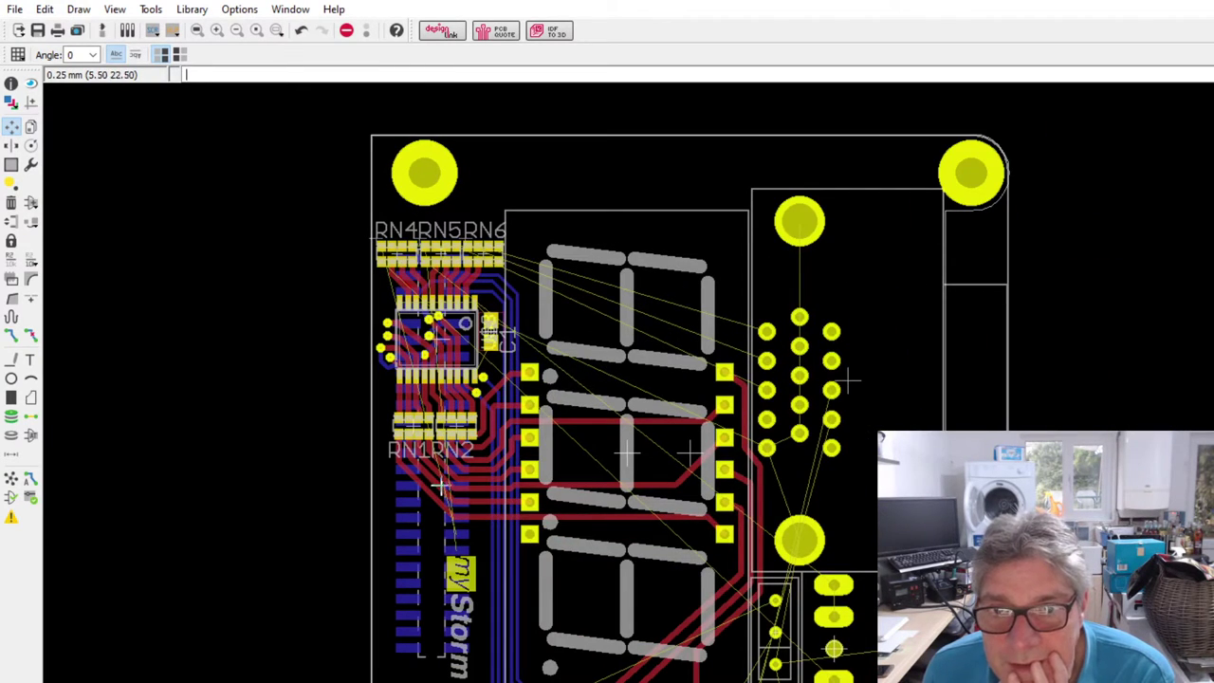
scroll(471, 545, "up", 2)
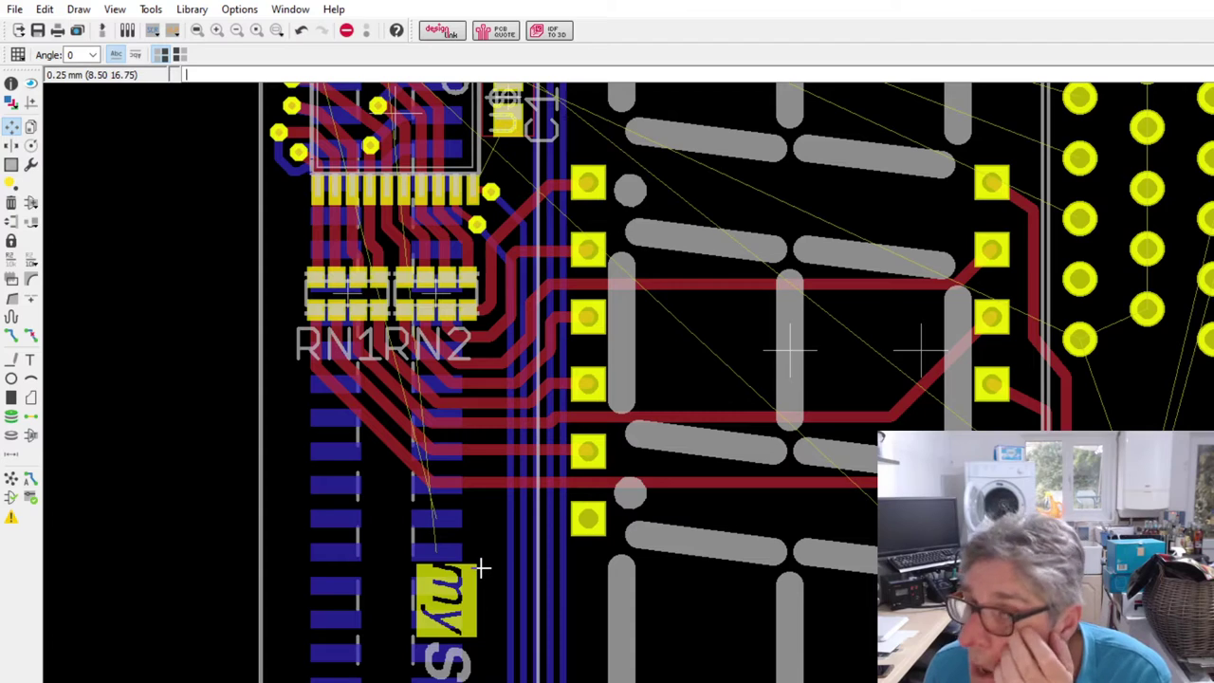
scroll(499, 654, "down", 2)
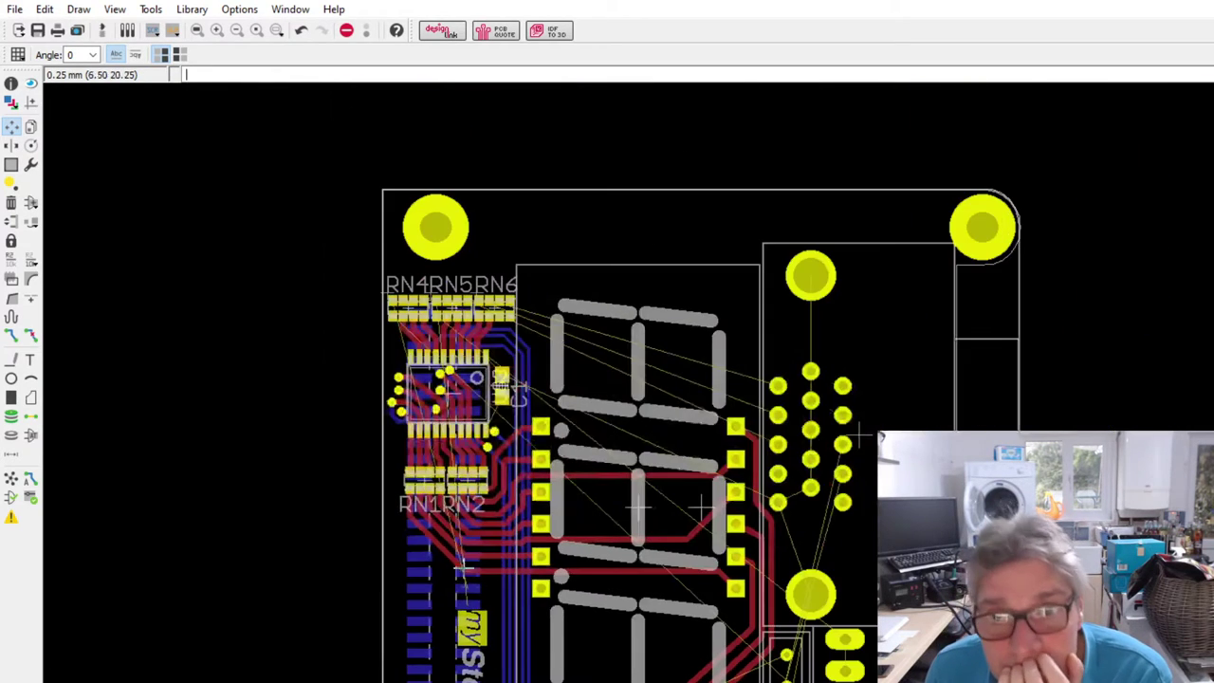
scroll(397, 329, "up", 3)
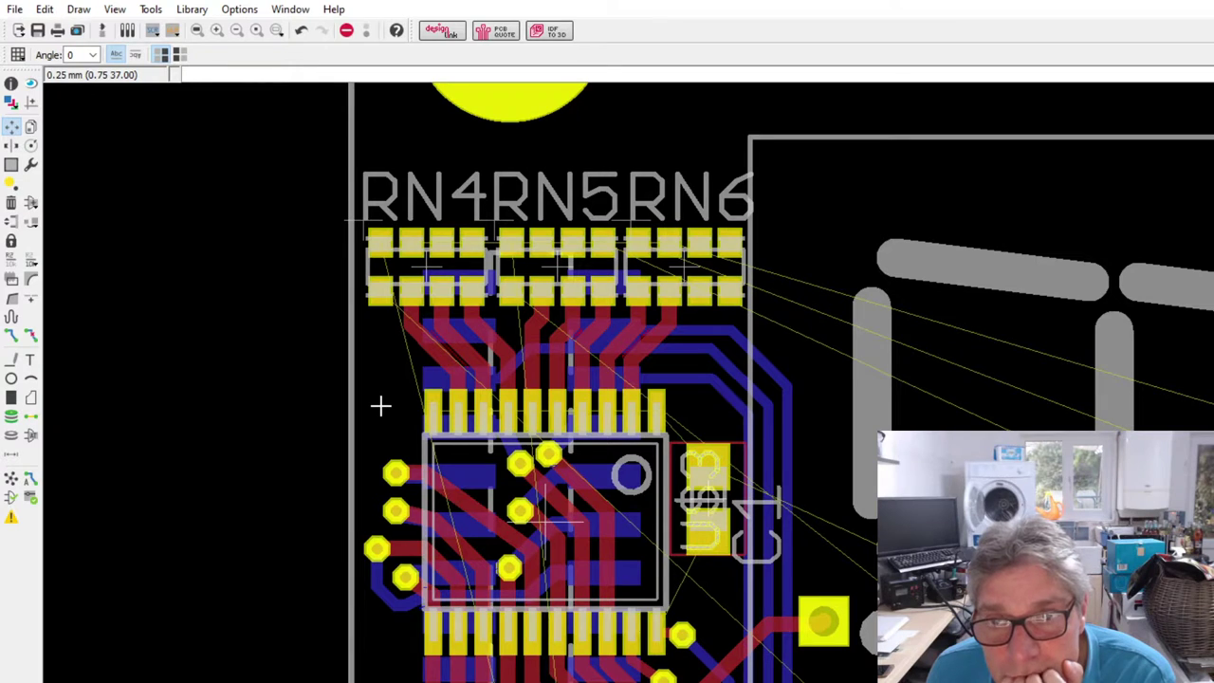
scroll(380, 406, "down", 3)
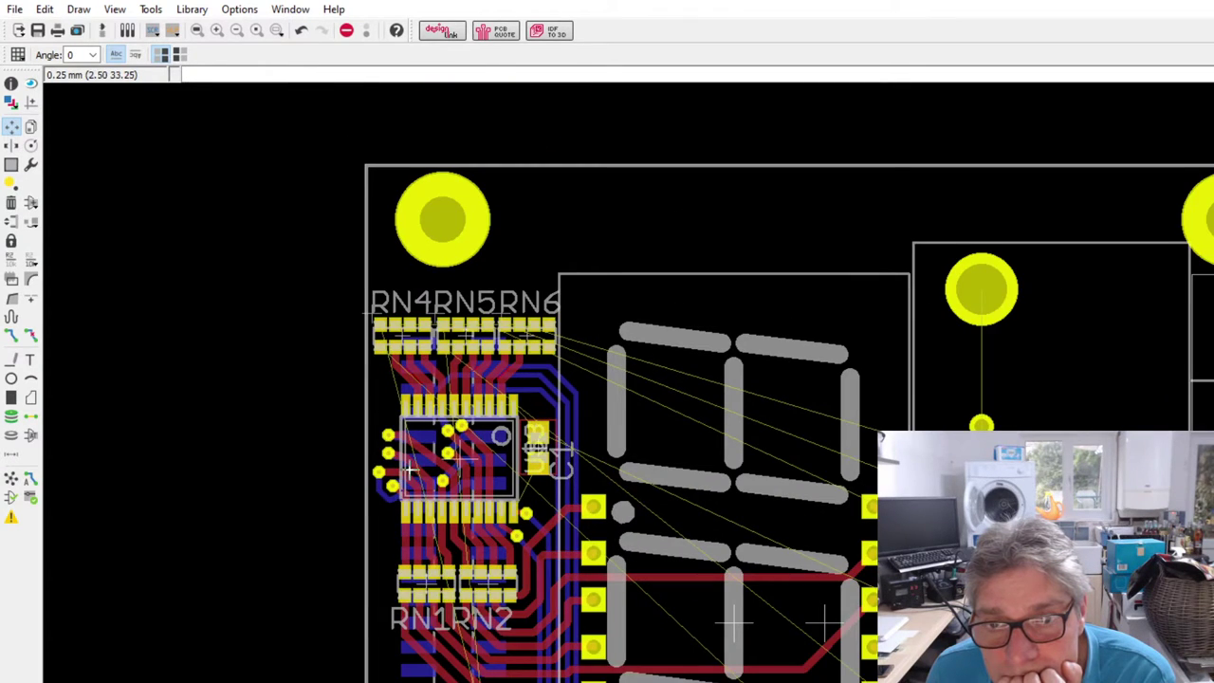
scroll(408, 464, "down", 1)
scroll(418, 379, "up", 3)
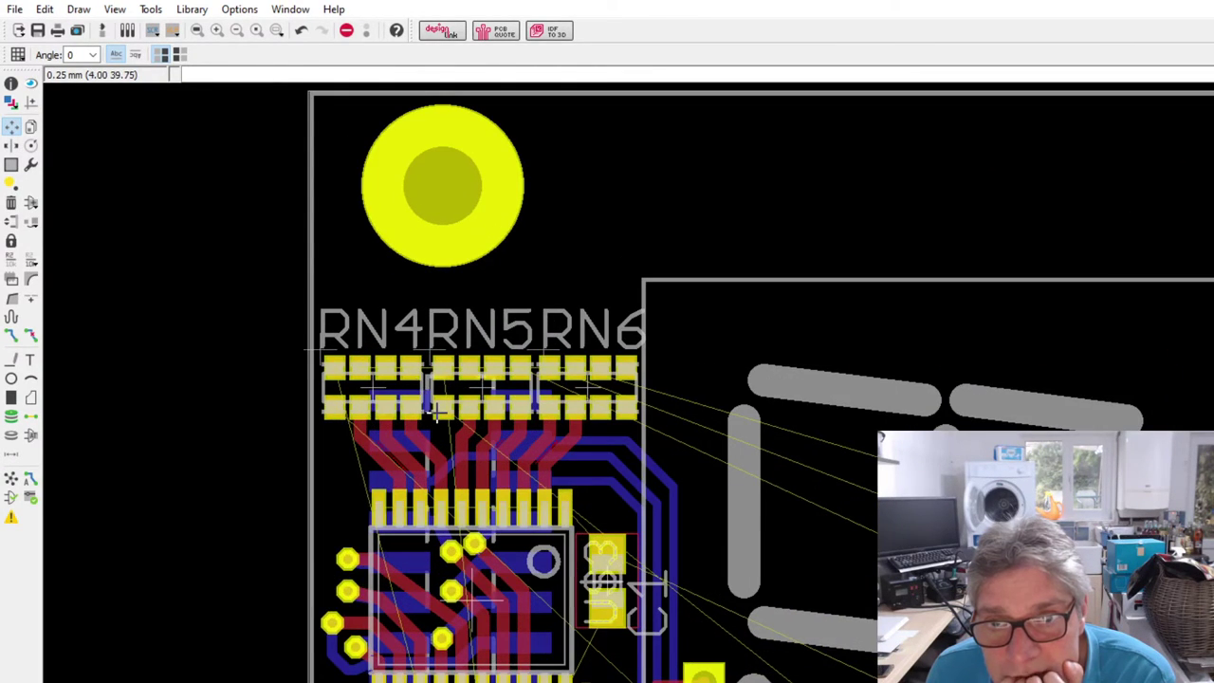
scroll(436, 408, "up", 2)
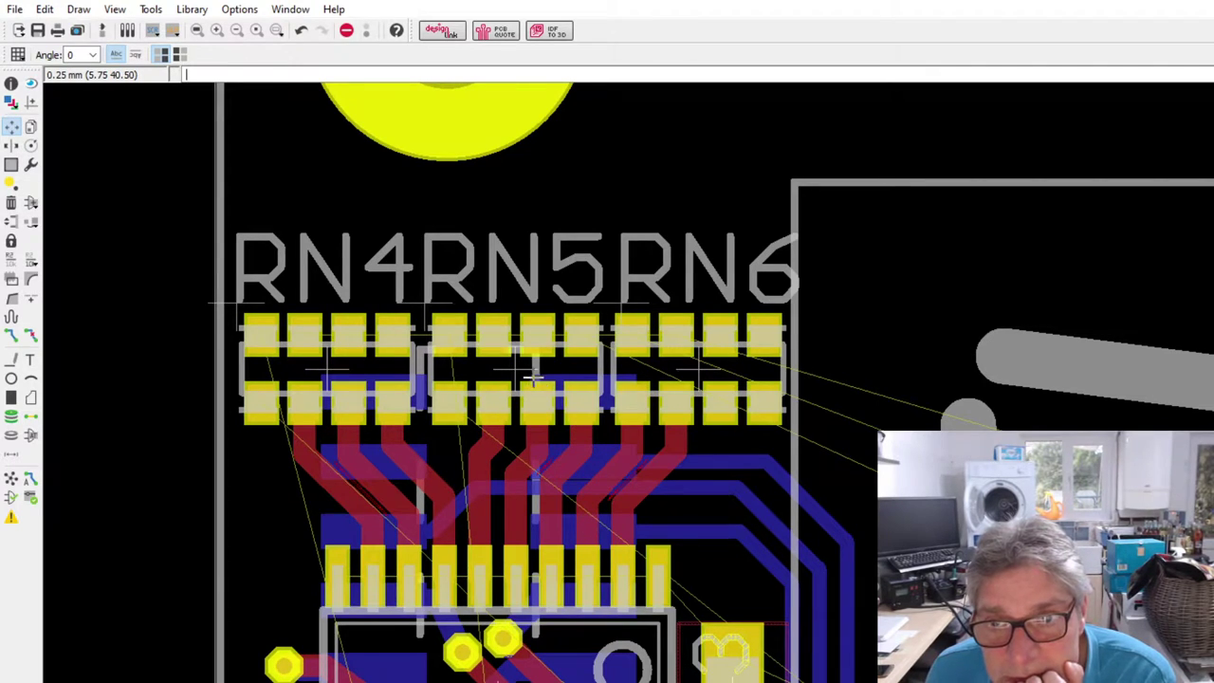
scroll(532, 382, "down", 2)
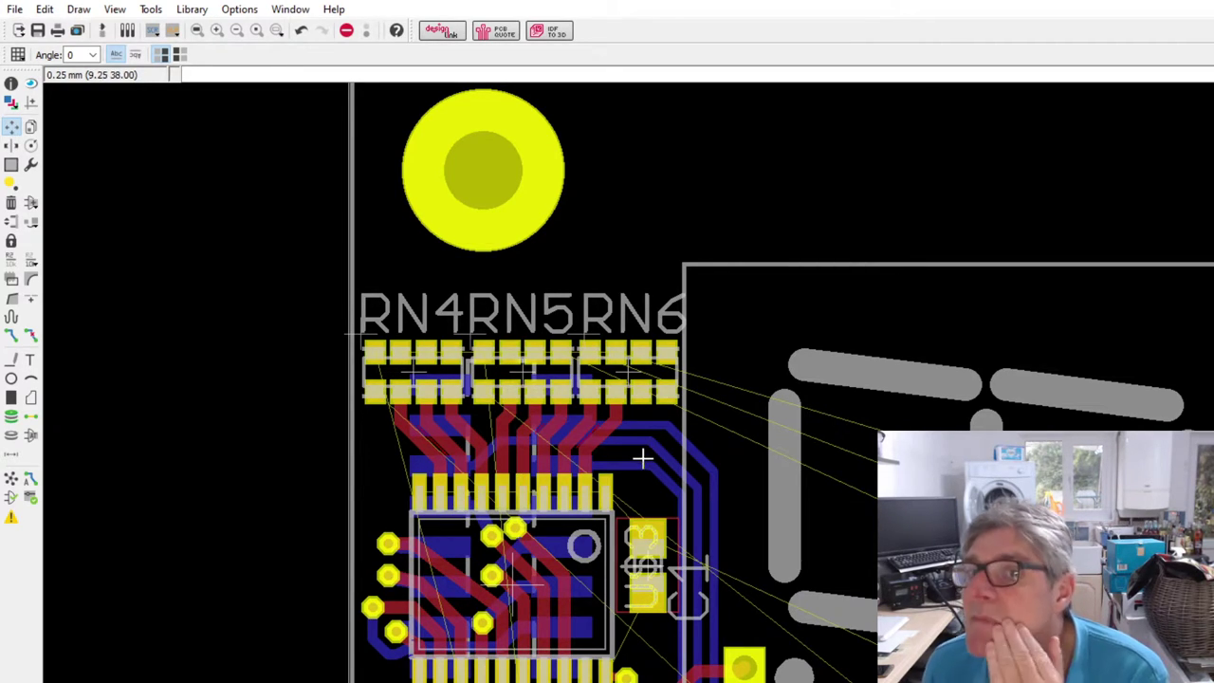
scroll(578, 453, "up", 2)
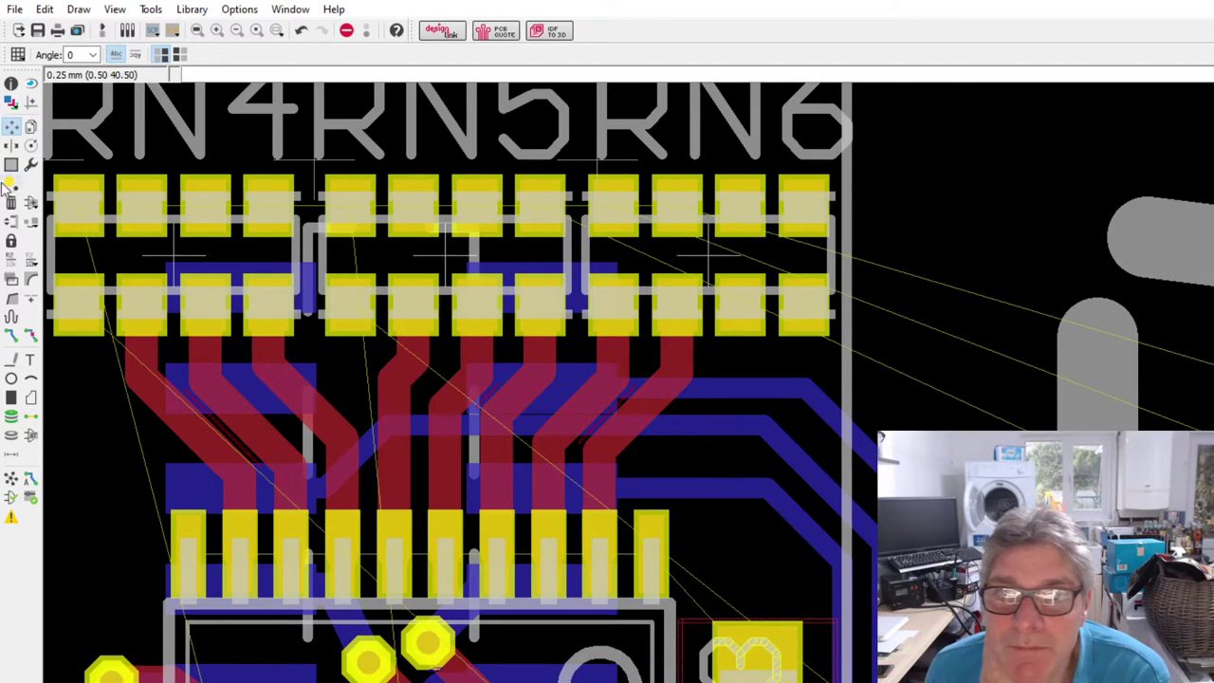
left_click(11, 125)
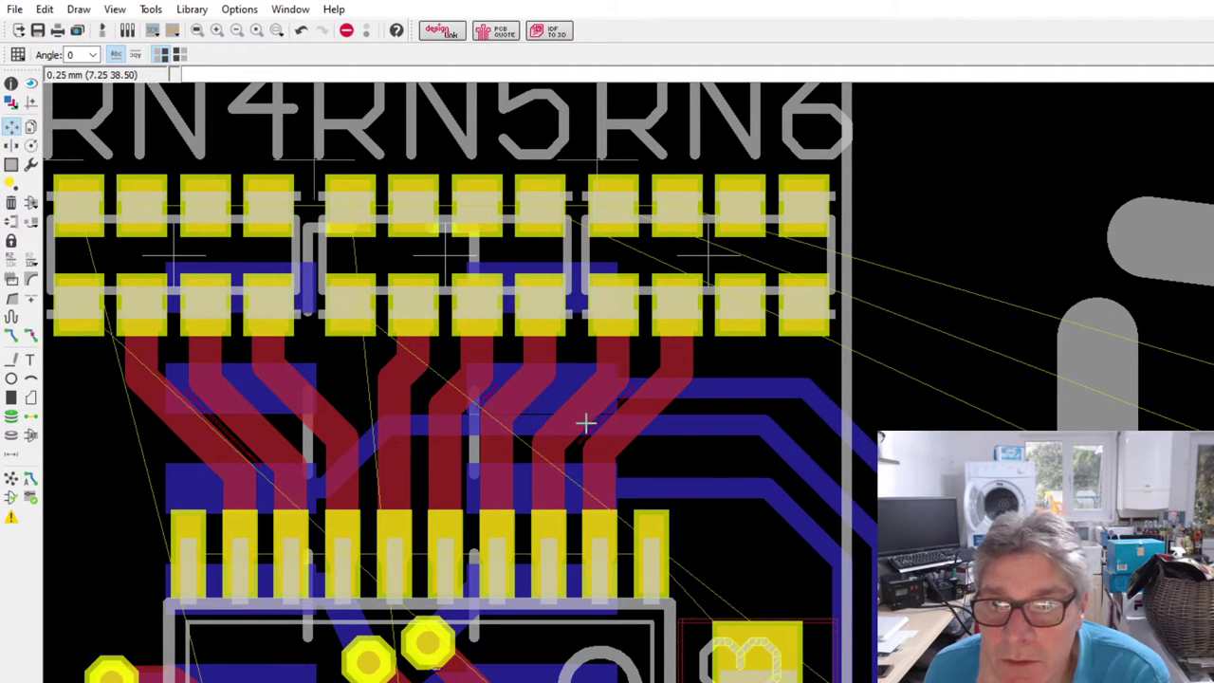
left_click_drag(542, 430, 539, 444)
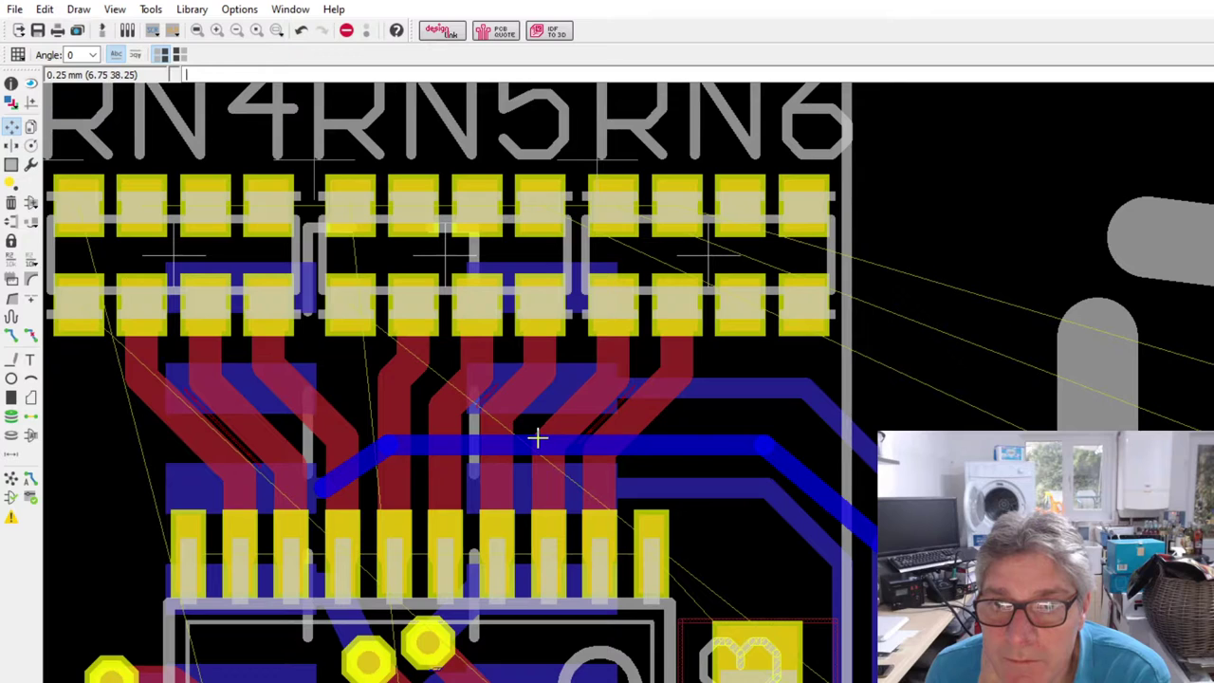
scroll(531, 427, "down", 2)
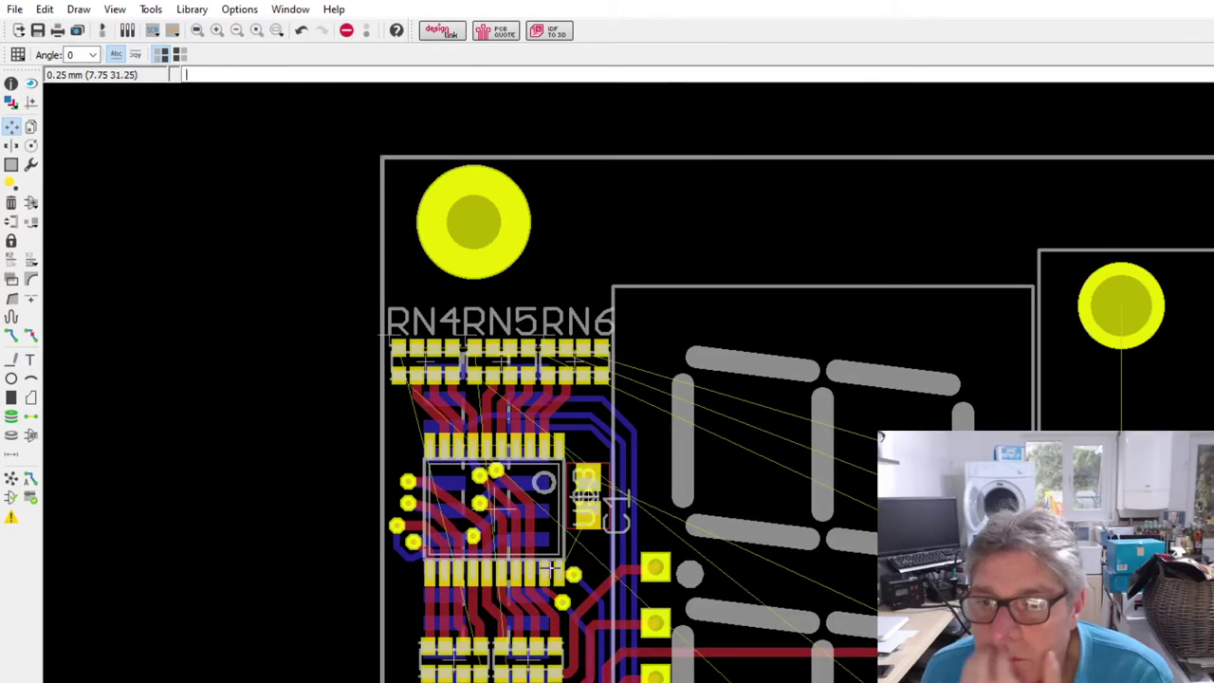
scroll(546, 518, "down", 1)
scroll(546, 518, "down", 1)
scroll(547, 518, "up", 1)
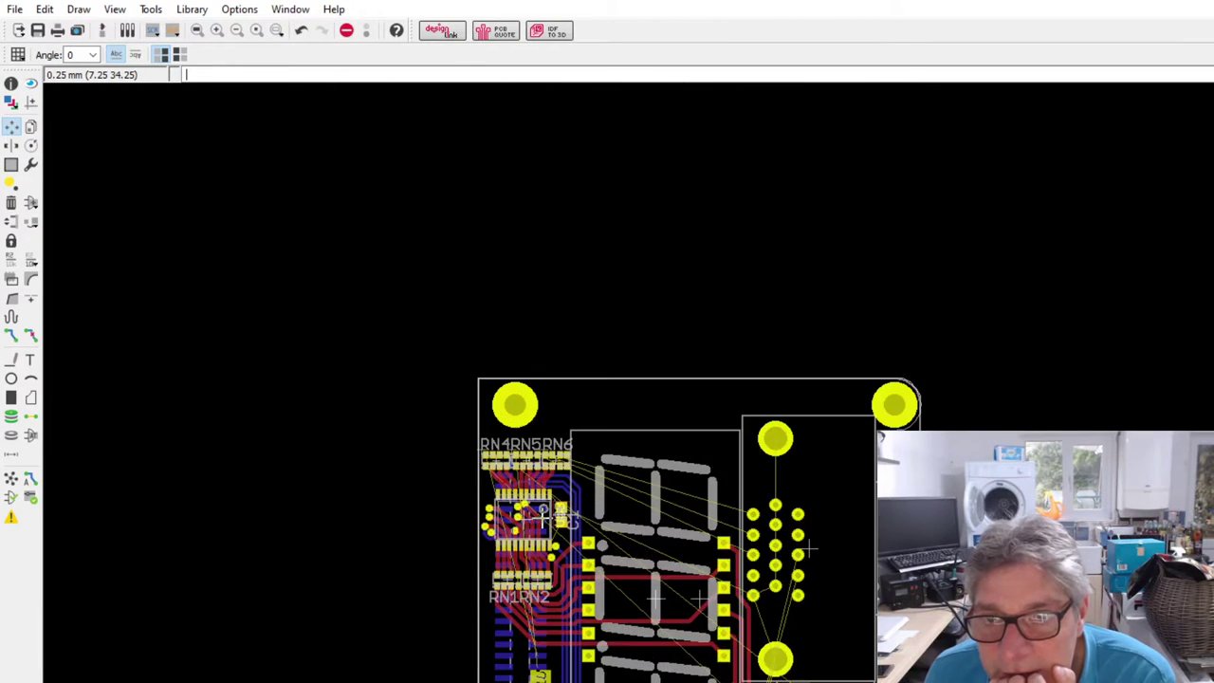
scroll(546, 518, "up", 2)
scroll(546, 518, "up", 2)
scroll(537, 284, "down", 3)
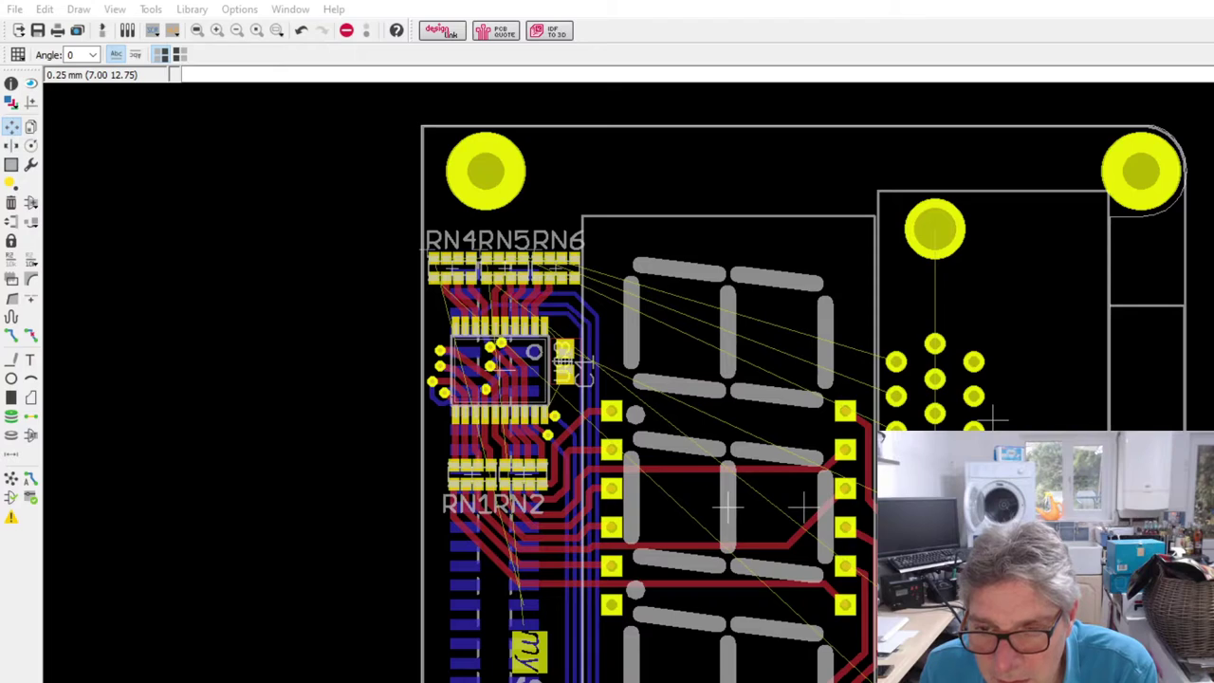
- Cancel the pending move, then undo and redo the last change
key("Escape")
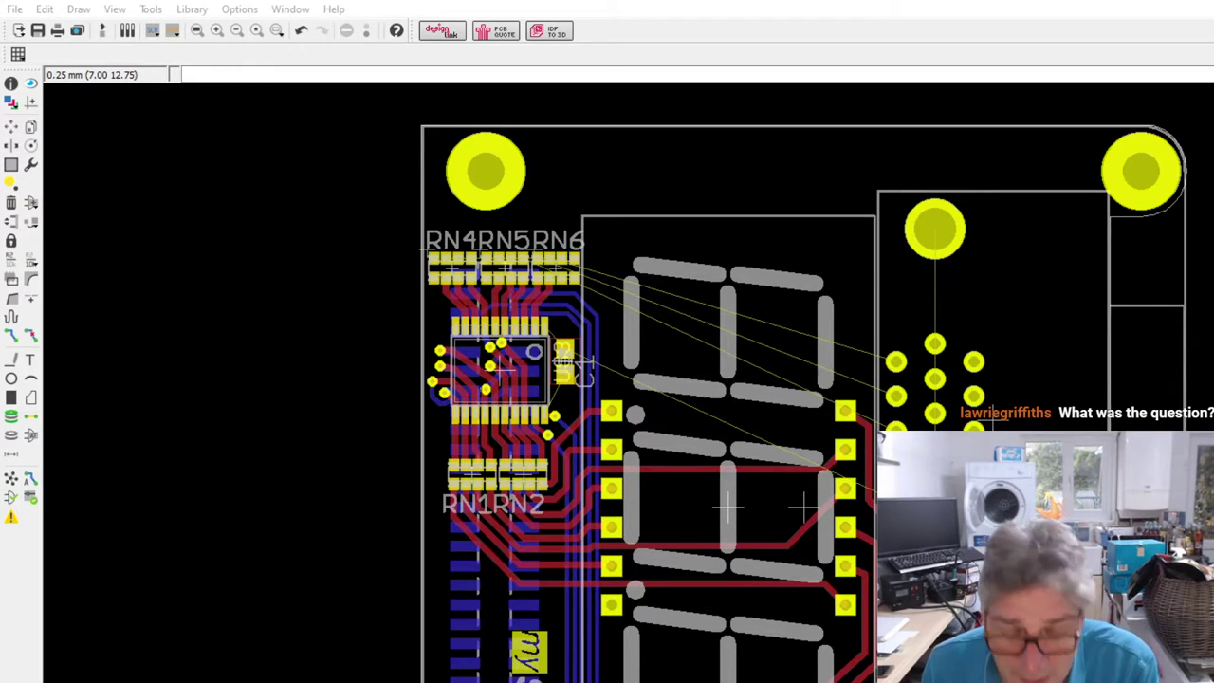
key("ctrl+z")
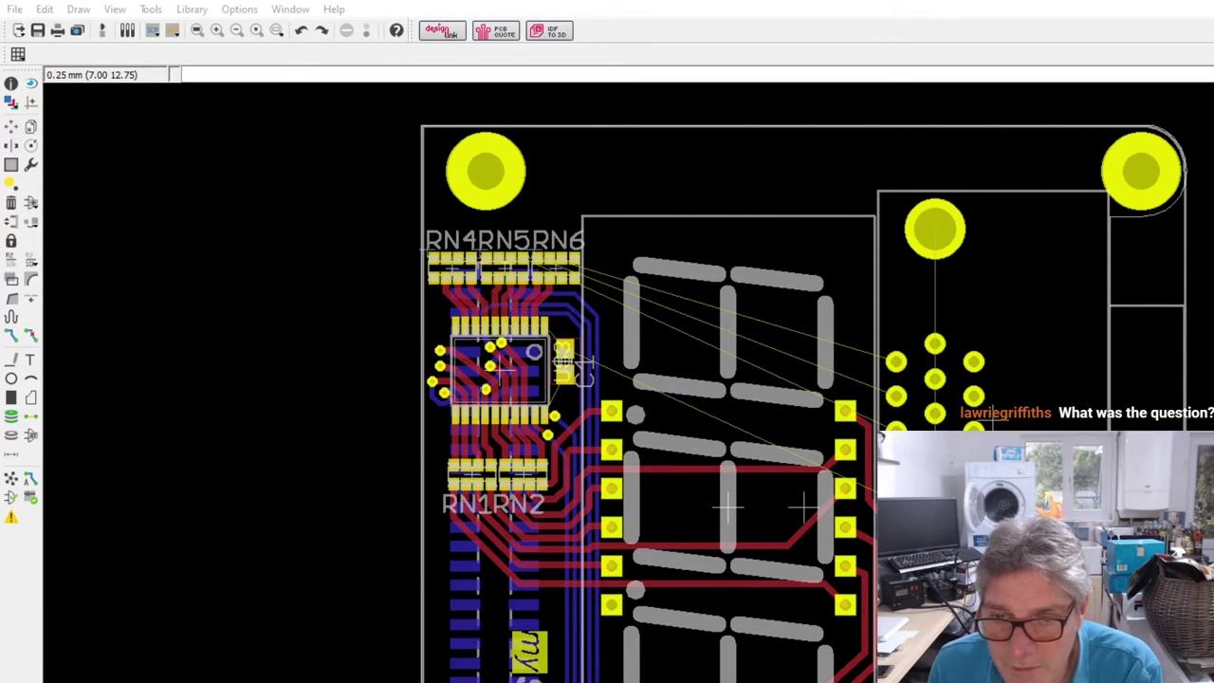
key("ctrl+y")
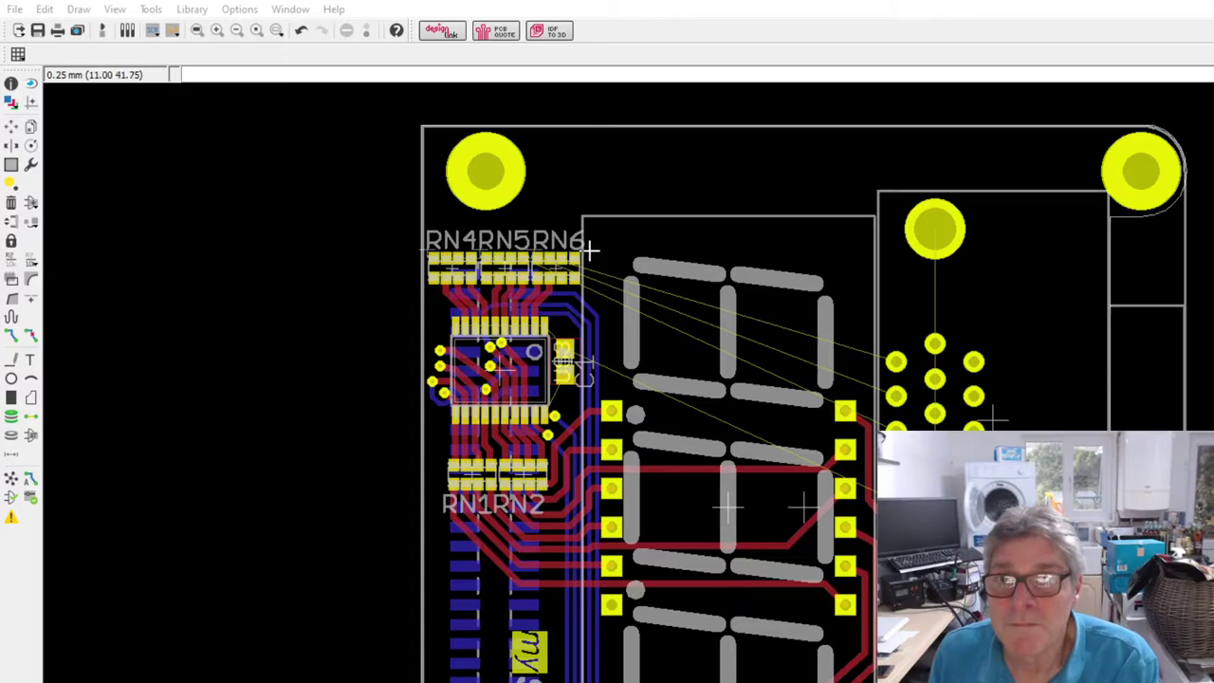
scroll(531, 239, "down", 2)
scroll(502, 299, "down", 2)
scroll(501, 460, "up", 4)
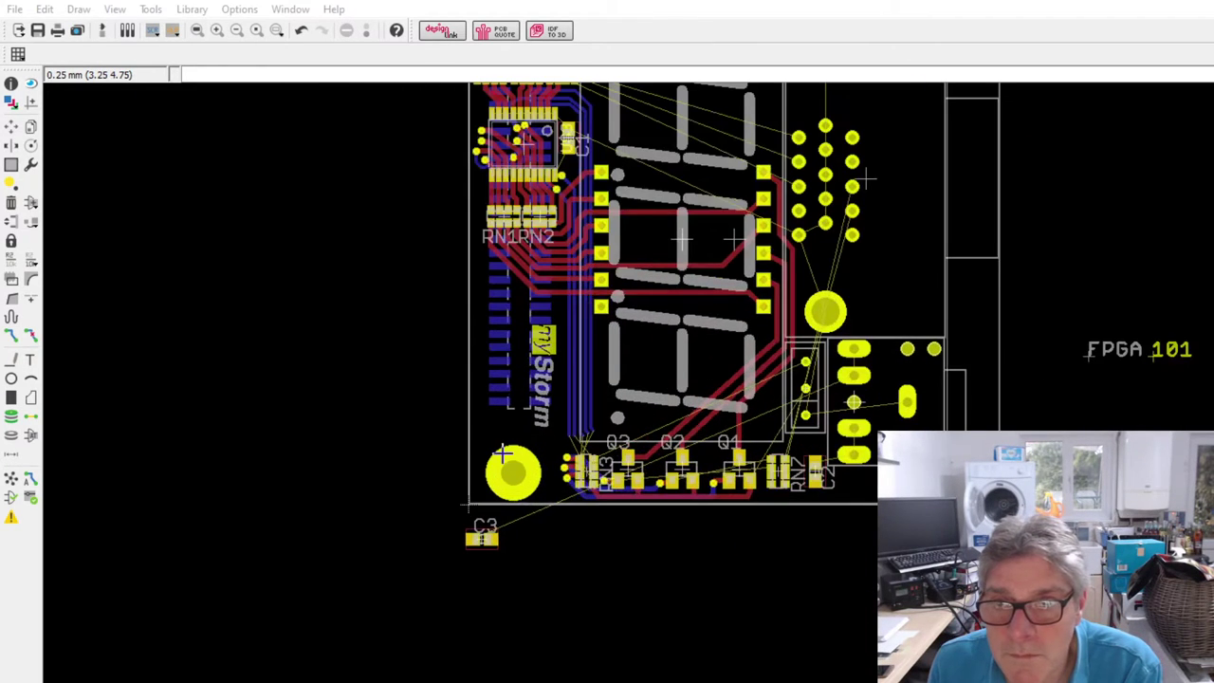
scroll(835, 479, "up", 4)
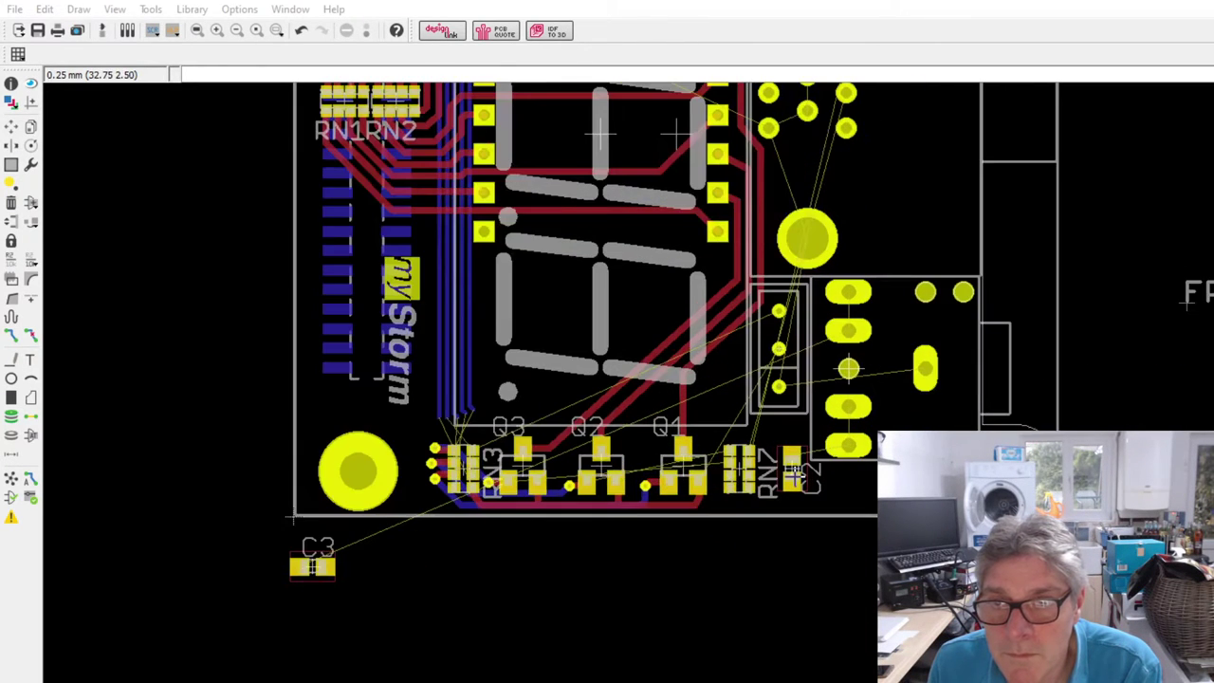
scroll(808, 505, "down", 2)
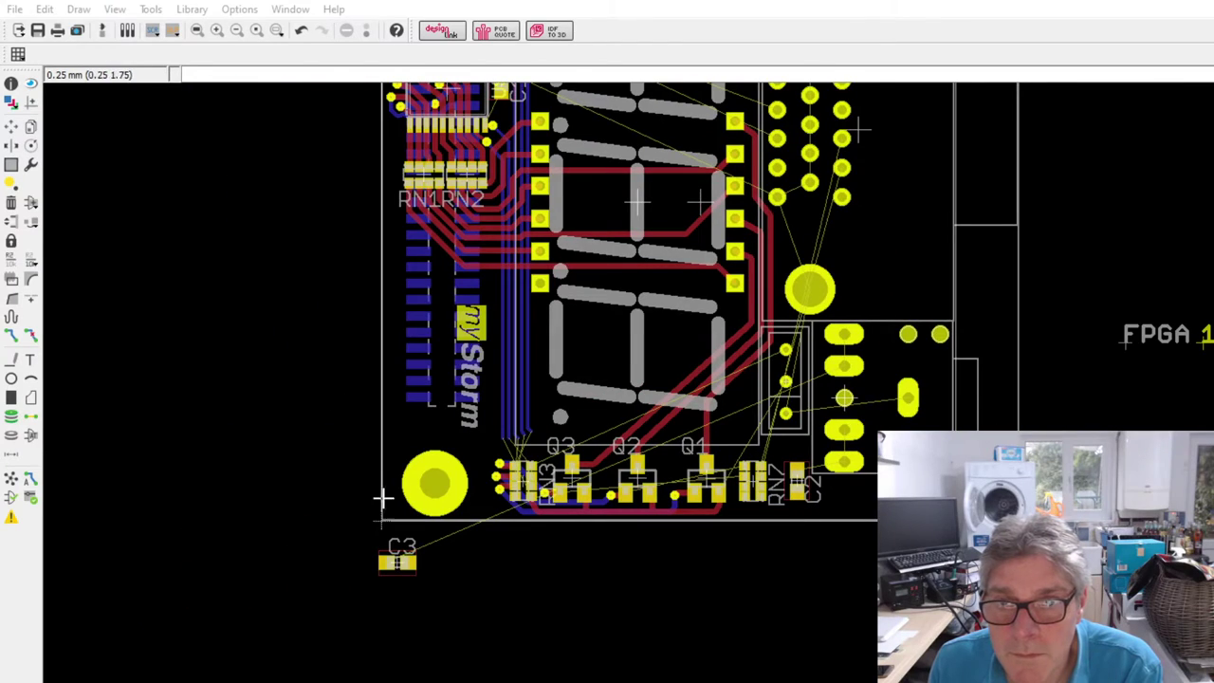
- Bring C3 onto the board below RN1/RN2 and place rotated C2 just below it
left_click(12, 126)
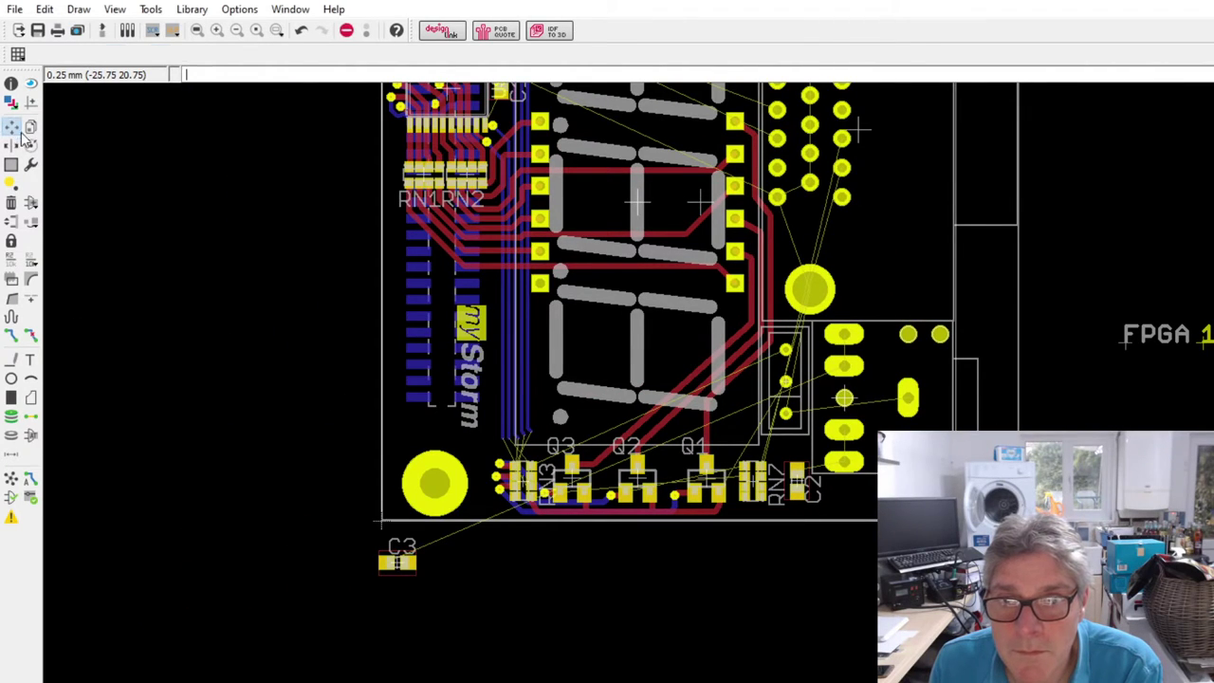
left_click(397, 562)
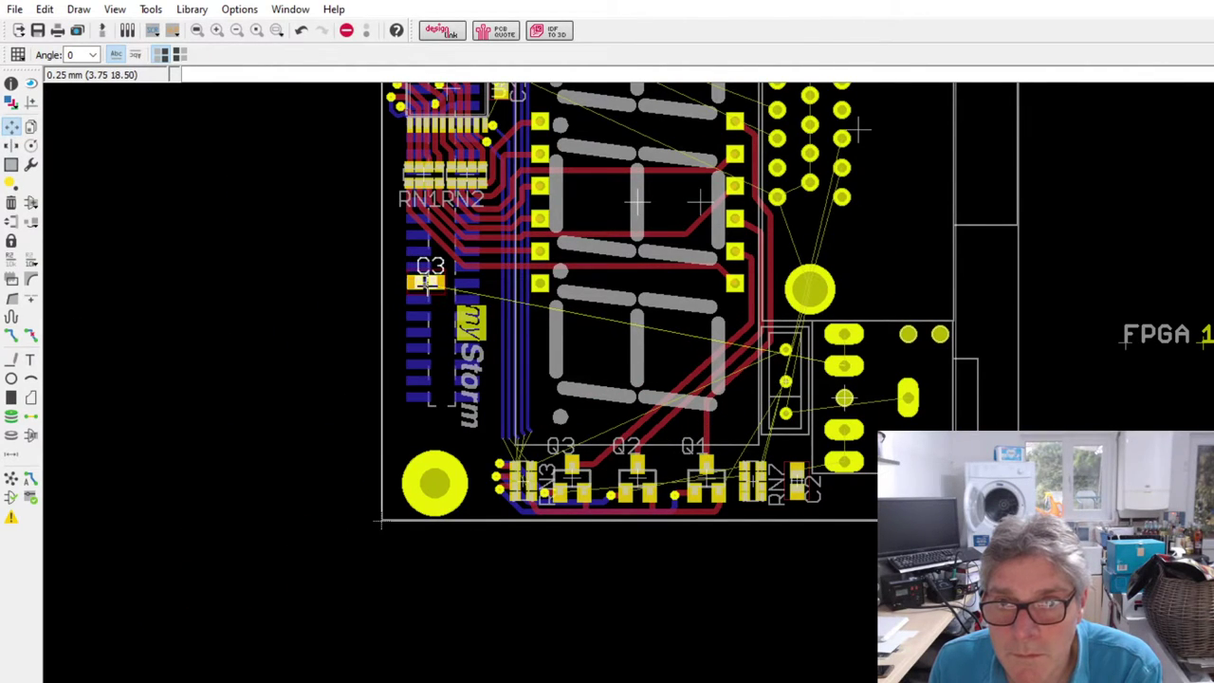
left_click(427, 282)
left_click(799, 484)
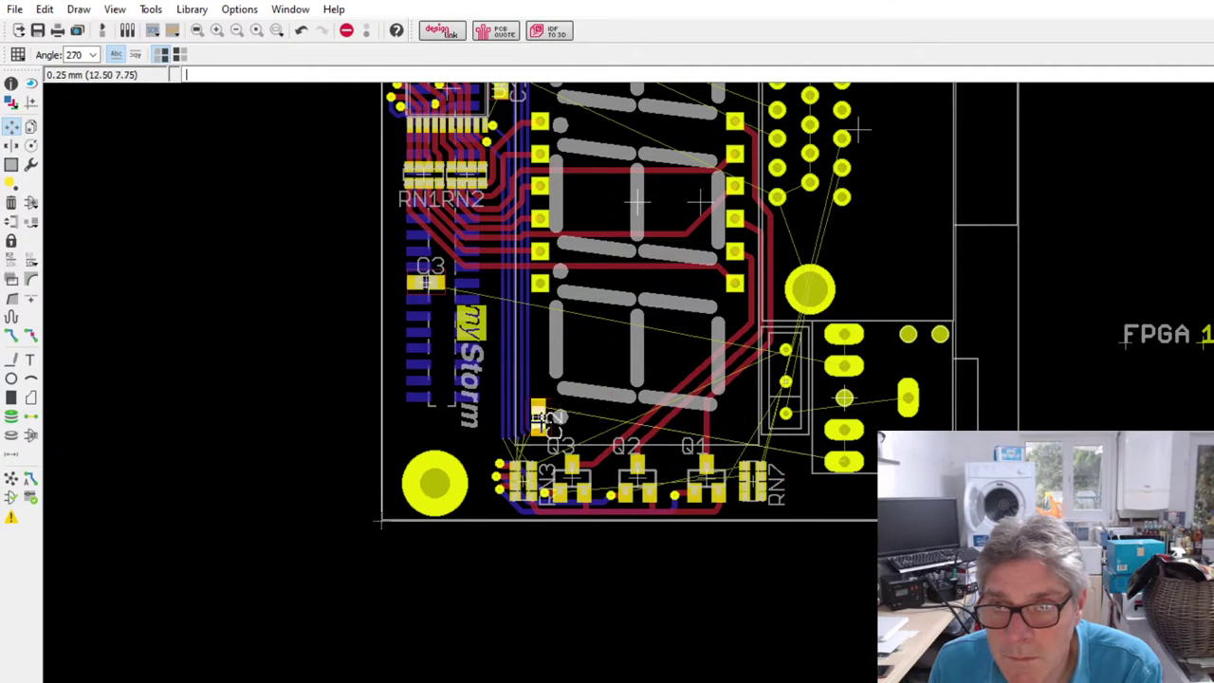
scroll(420, 352, "up", 3)
key("r")
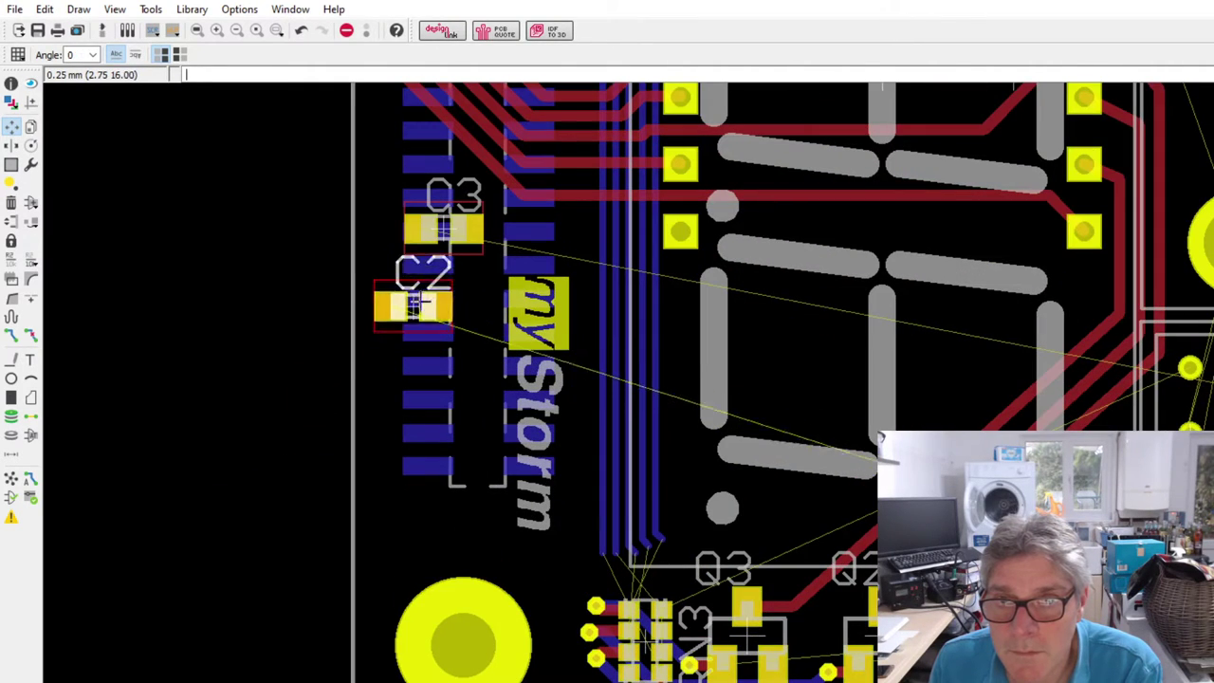
key("r")
key("r")
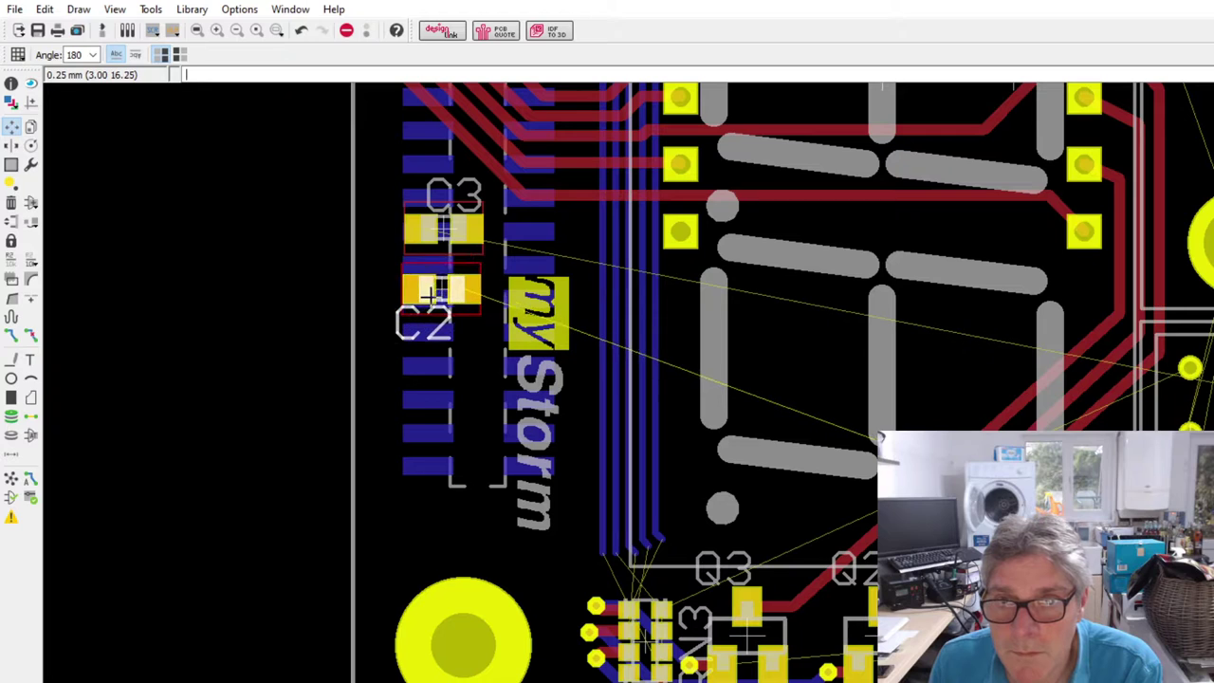
left_click(432, 297)
- Align C3 at 0° directly above C2, with C2 lying horizontally beneath it
scroll(379, 474, "down", 2)
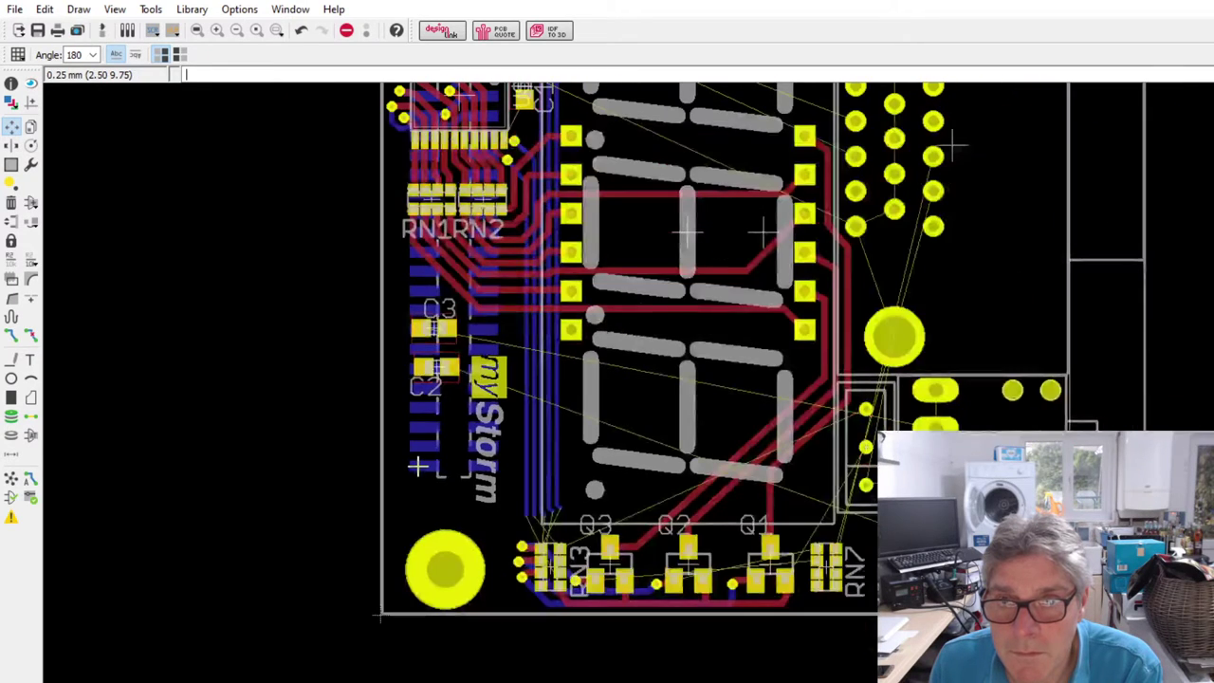
scroll(315, 474, "down", 2)
scroll(604, 482, "up", 2)
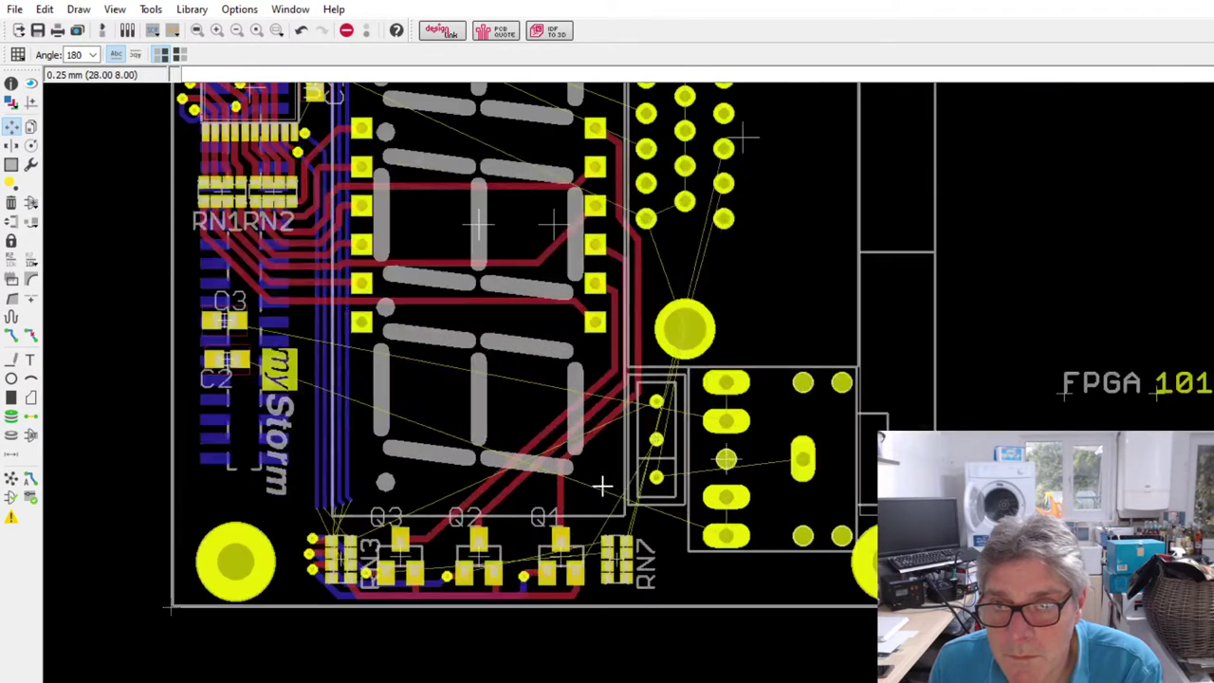
scroll(477, 488, "down", 2)
scroll(481, 499, "up", 2)
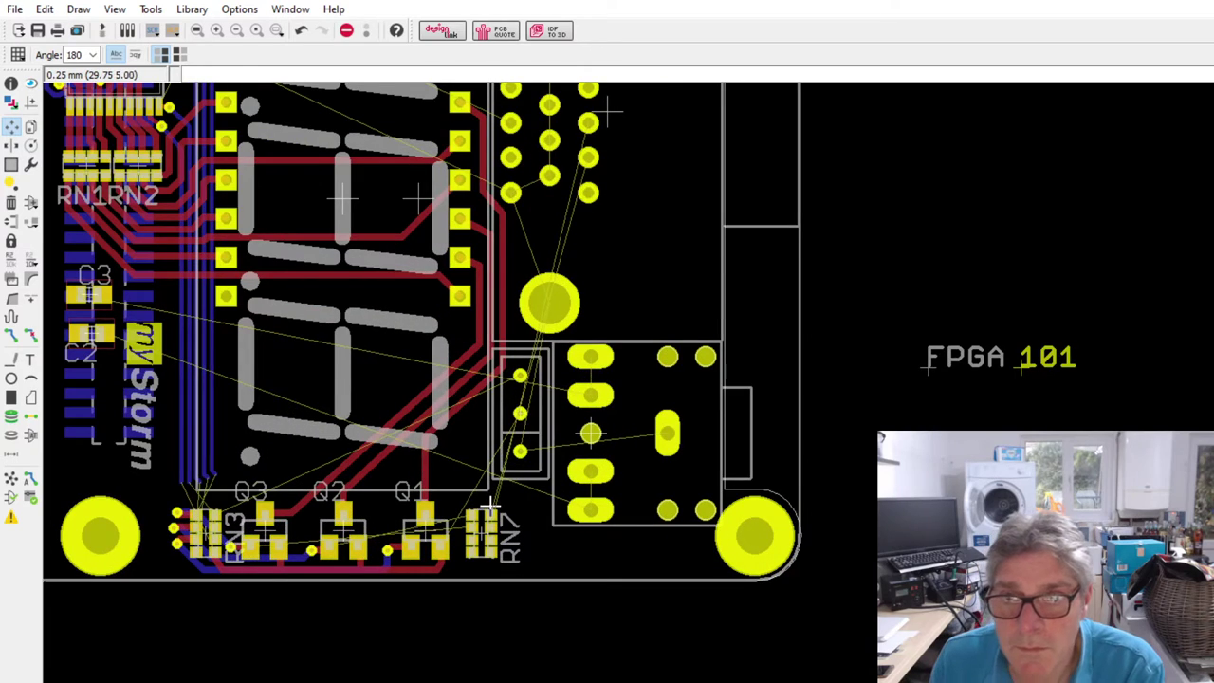
scroll(580, 508, "down", 1)
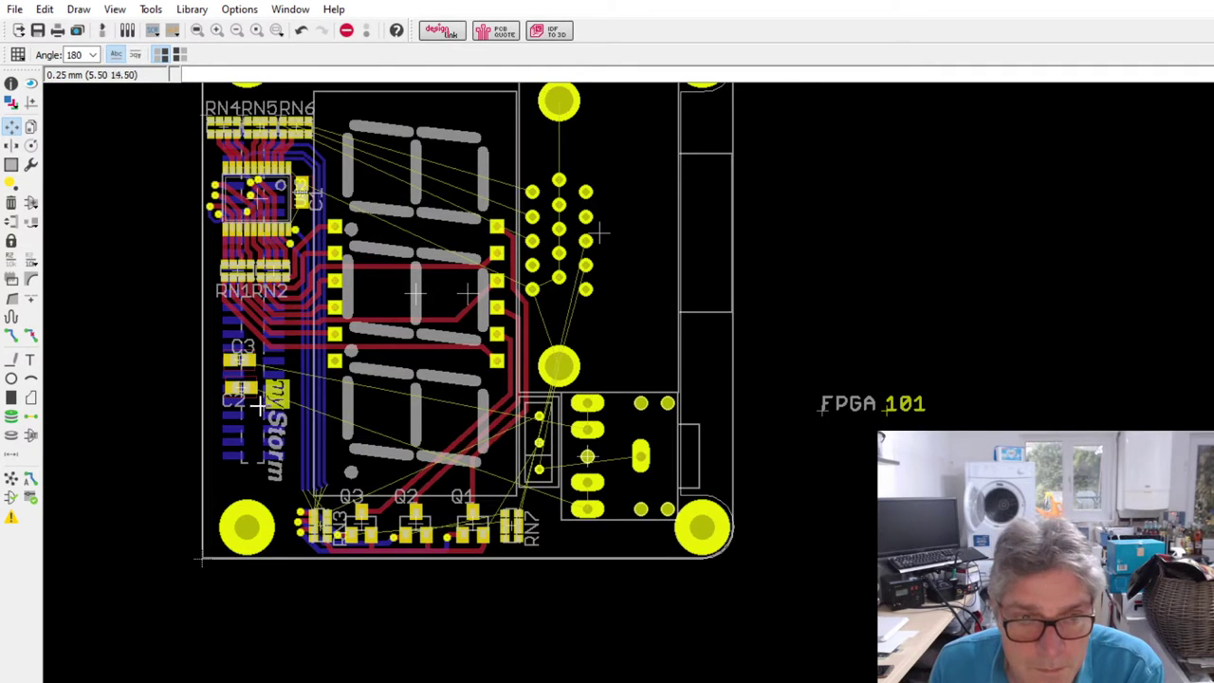
scroll(255, 369, "up", 3)
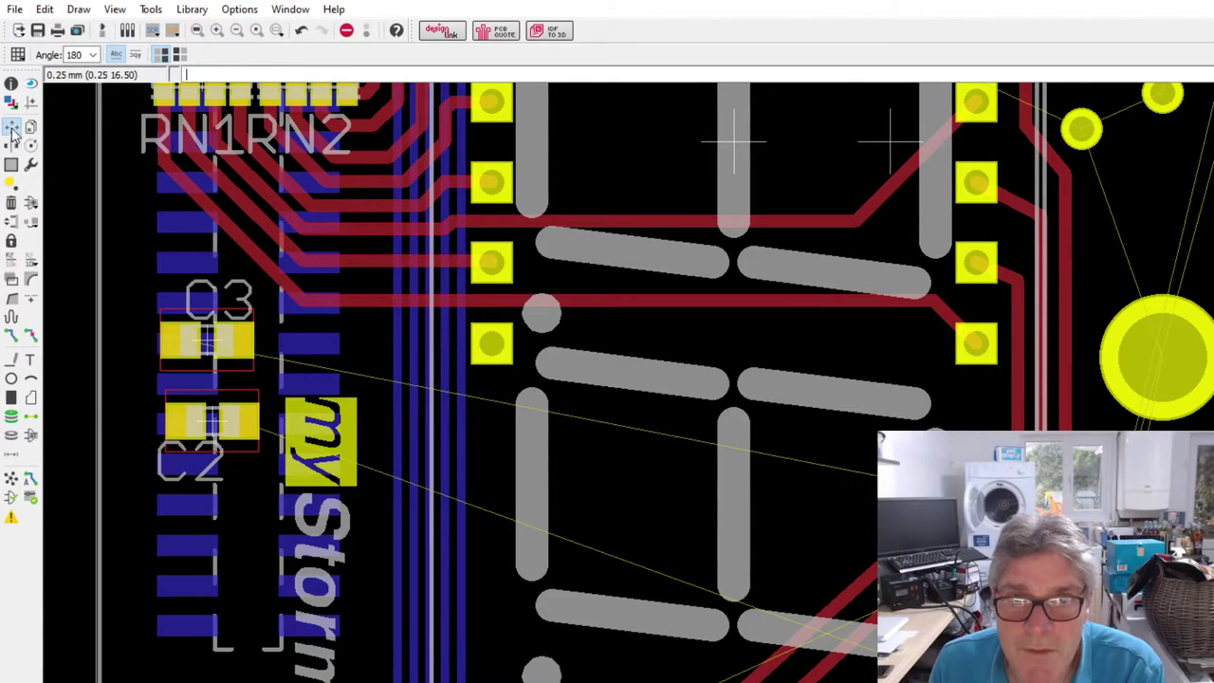
mouse_move(214, 414)
left_mouse_down()
mouse_move(182, 410)
mouse_move(206, 410)
left_mouse_up()
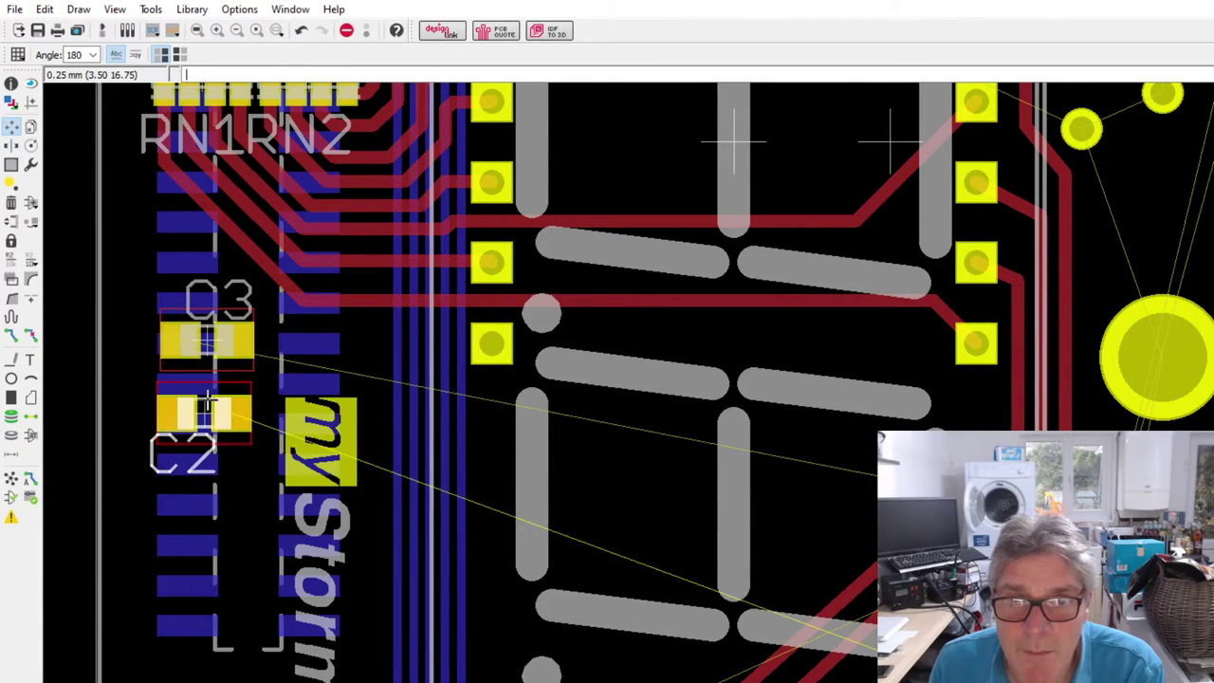
mouse_move(195, 338)
left_mouse_down()
mouse_move(171, 328)
mouse_move(187, 332)
left_mouse_up()
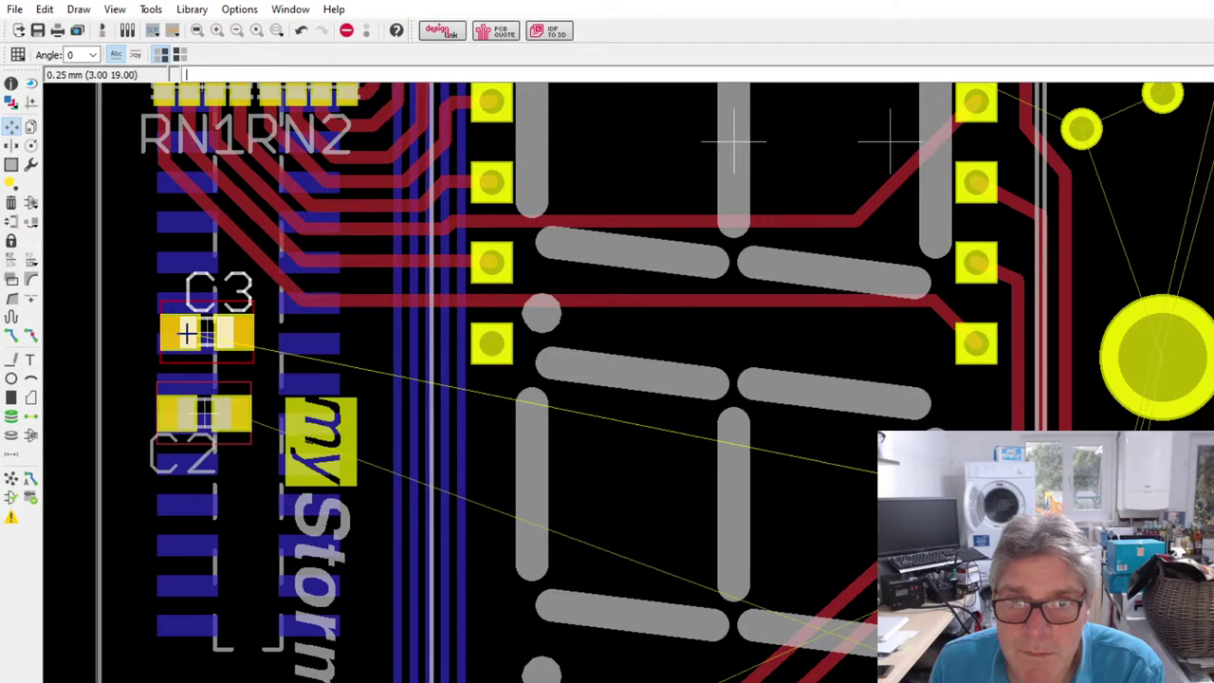
mouse_move(204, 414)
left_mouse_down()
mouse_move(173, 425)
mouse_move(217, 403)
left_mouse_up()
key("r")
key("r")
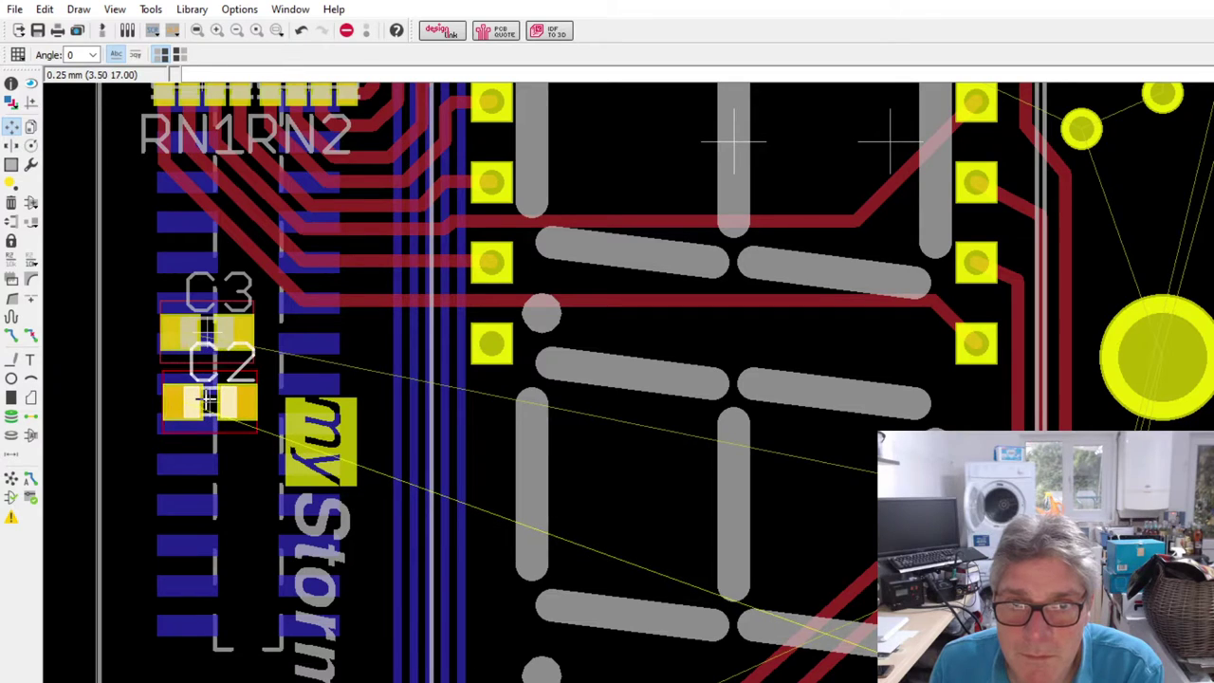
scroll(211, 408, "down", 2)
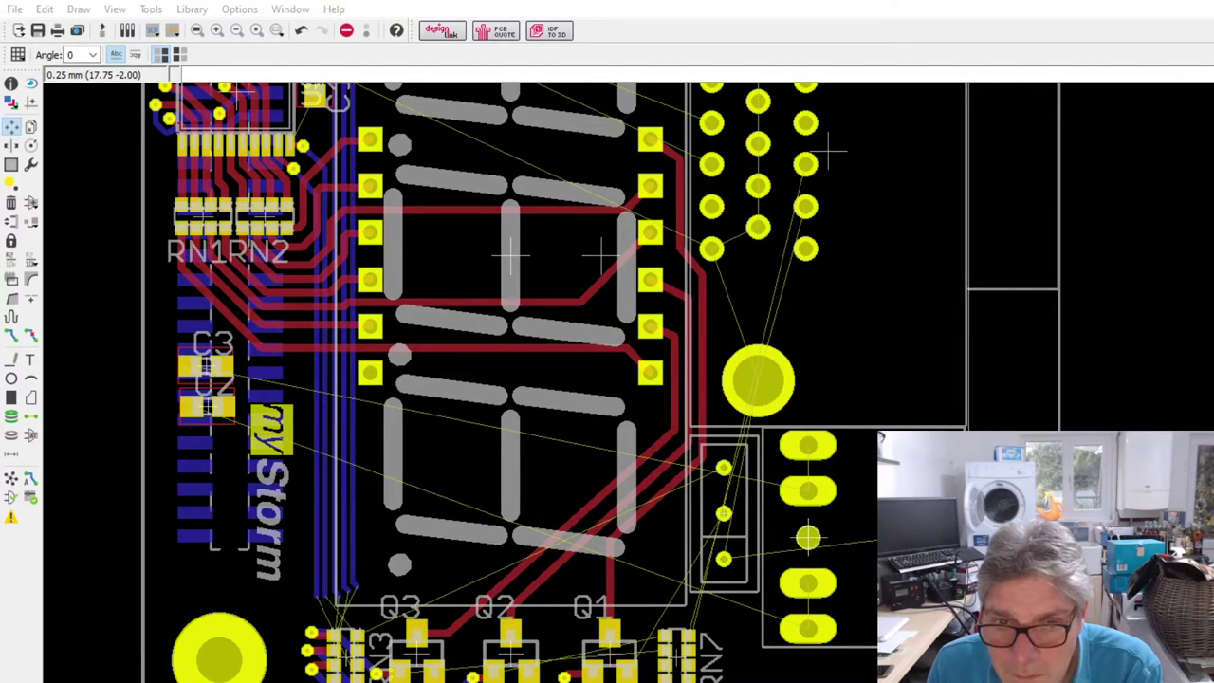
key("Escape")
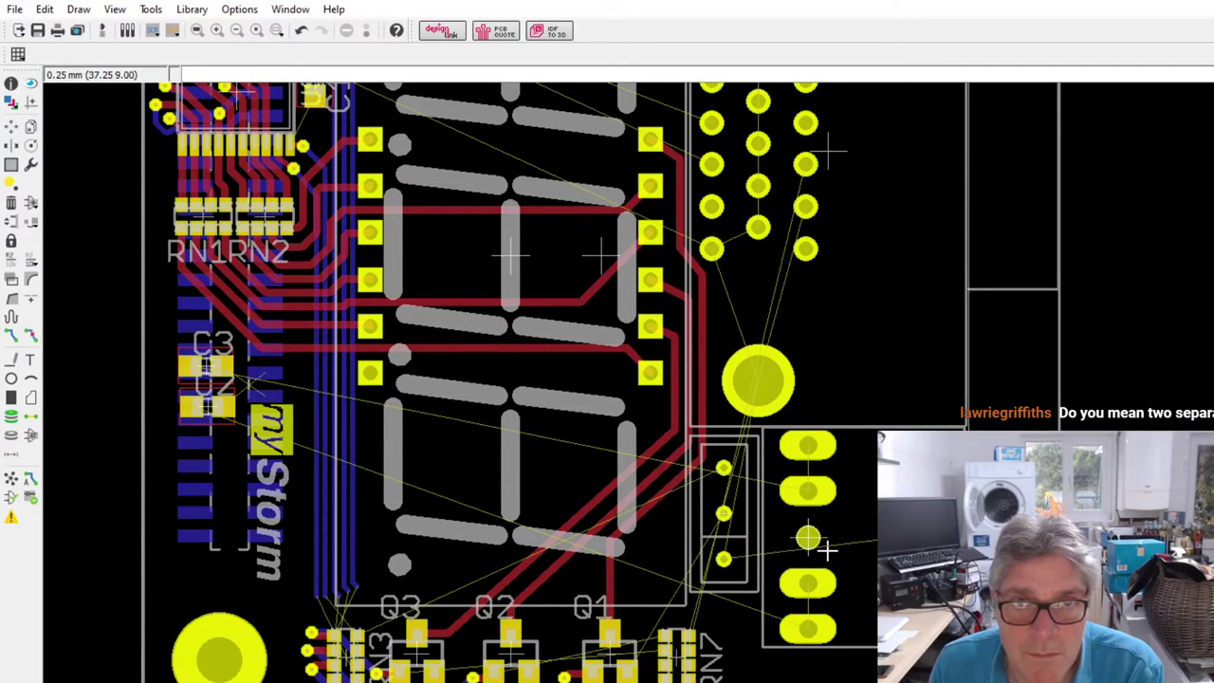
scroll(166, 408, "down", 3)
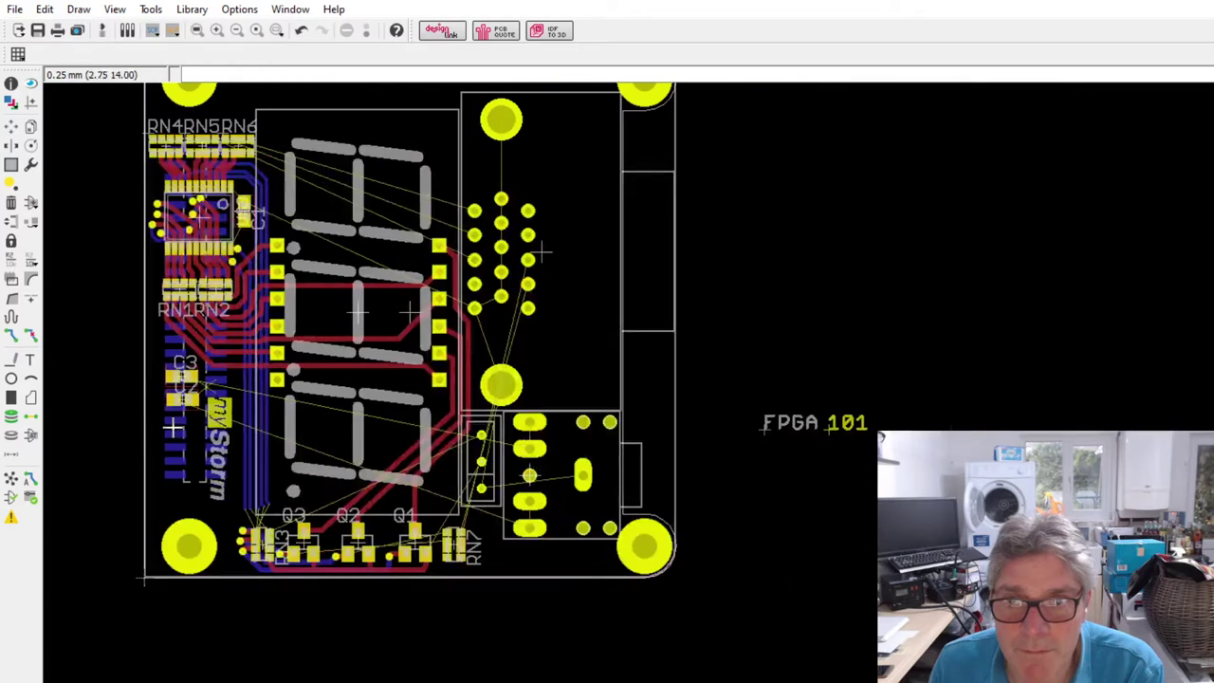
scroll(720, 509, "up", 2)
scroll(617, 488, "up", 1)
scroll(393, 458, "up", 3)
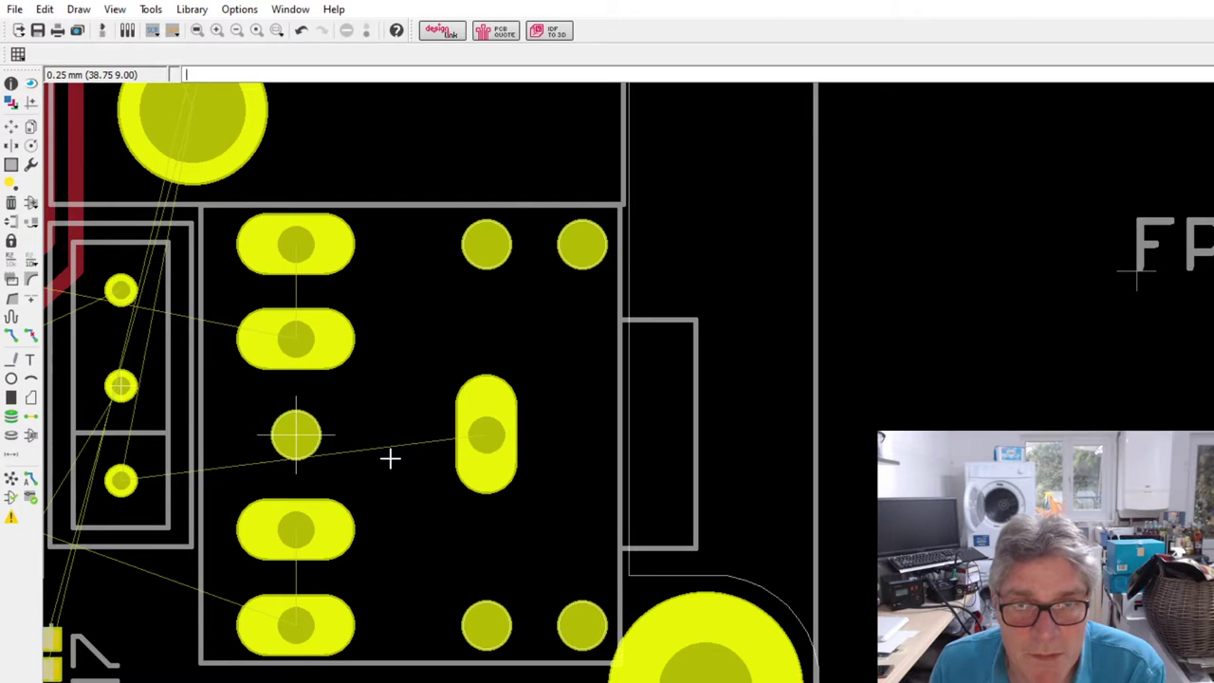
scroll(805, 402, "down", 1)
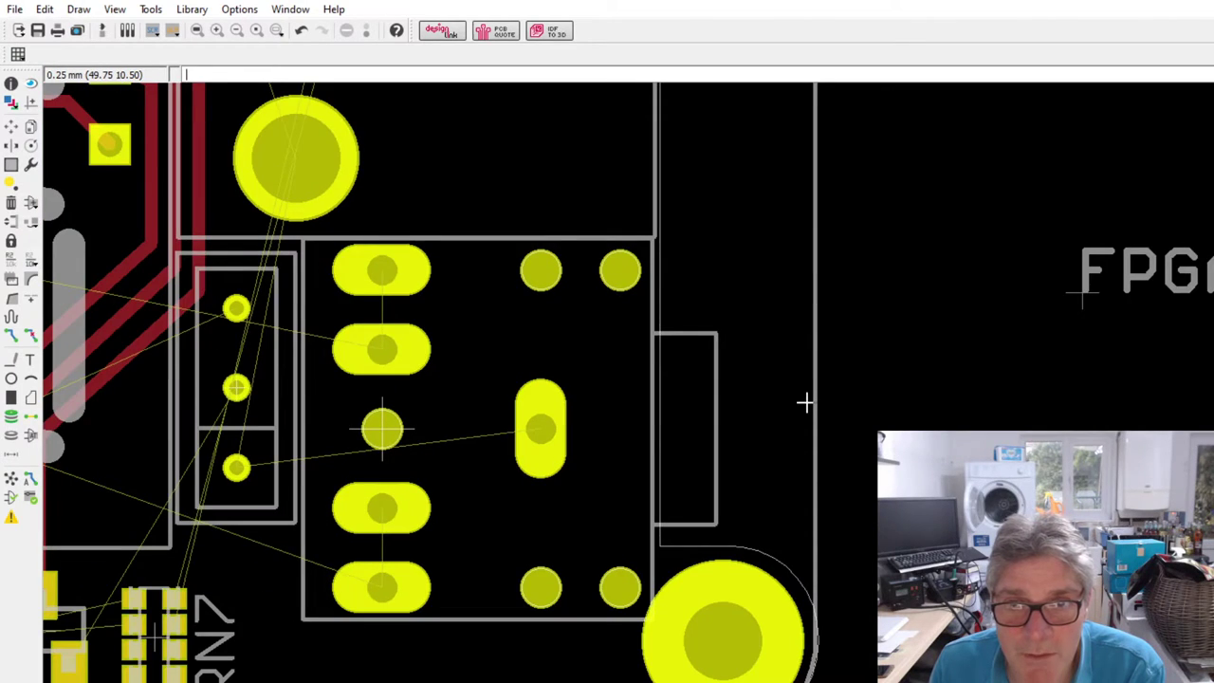
scroll(805, 402, "down", 4)
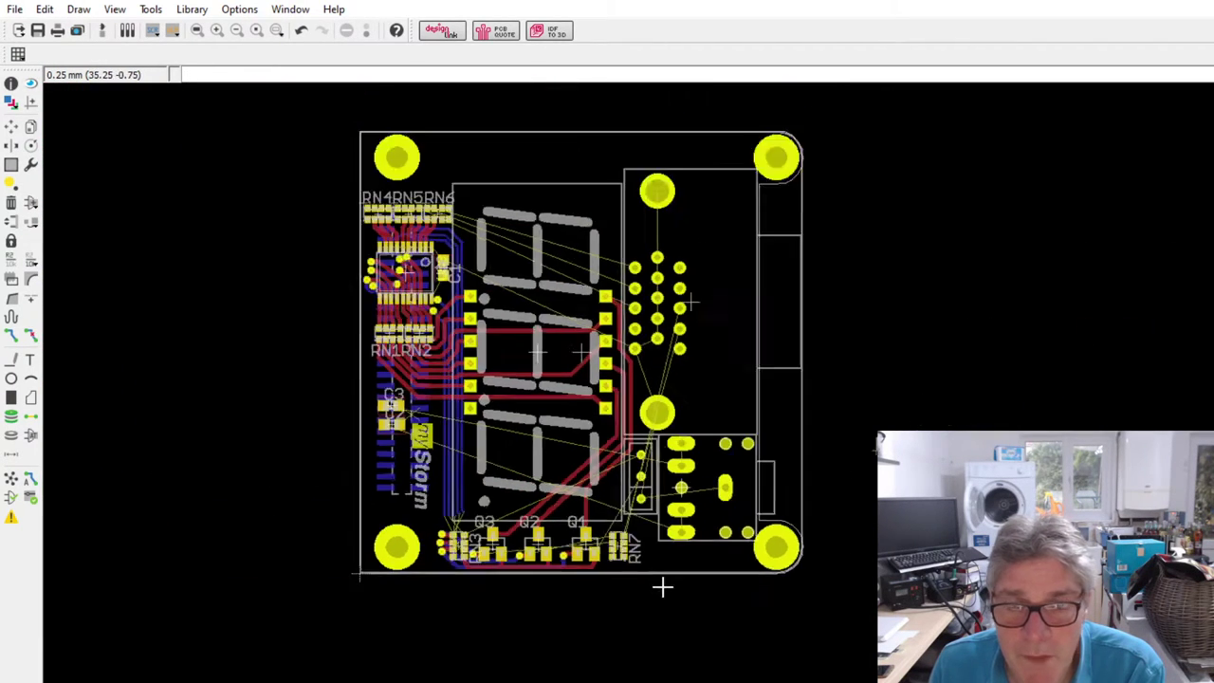
scroll(767, 460, "up", 1)
scroll(309, 492, "up", 2)
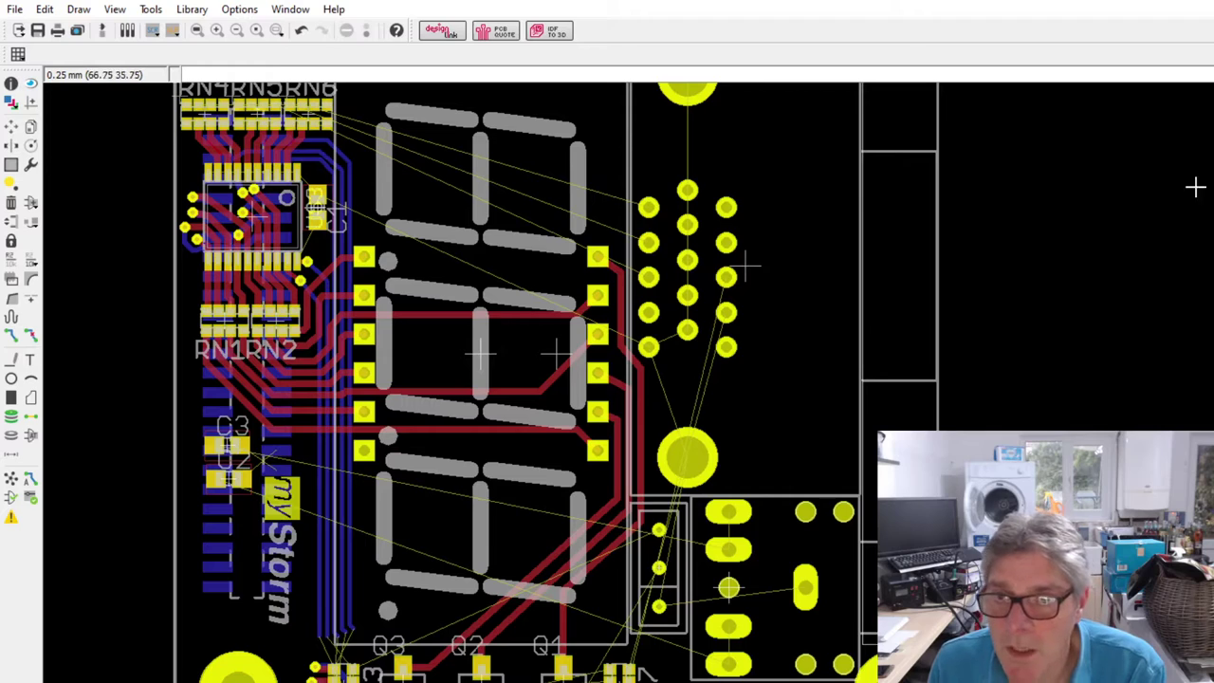
left_click(972, 74)
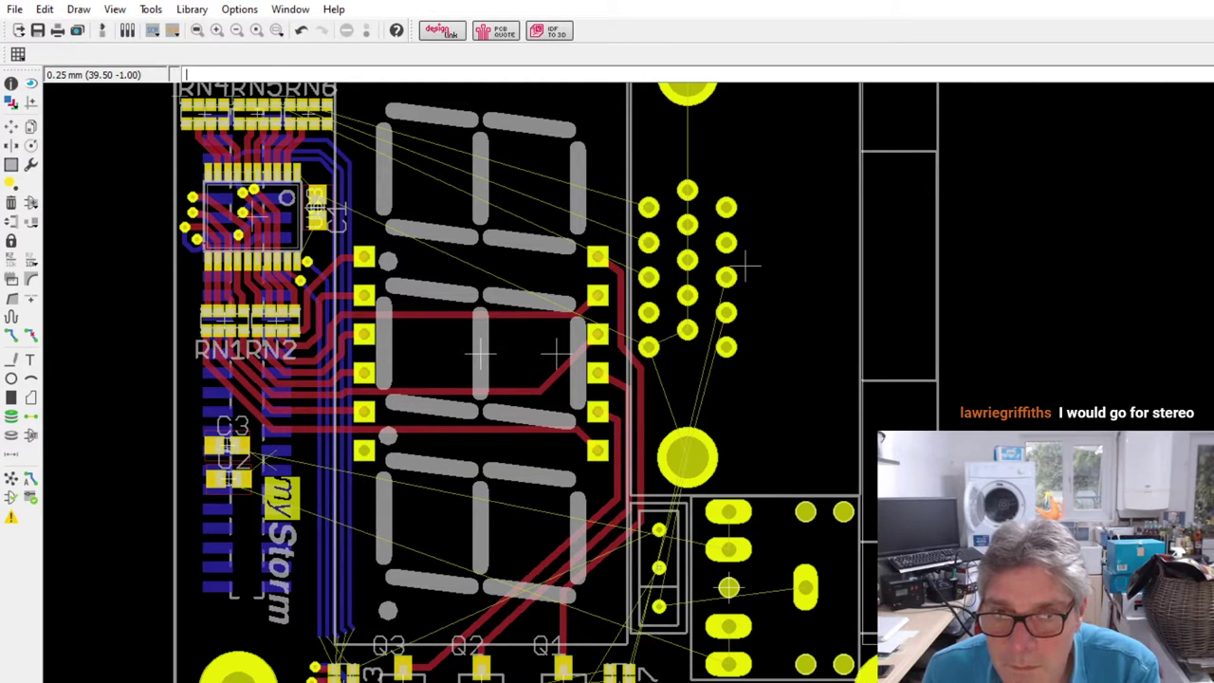
- Move C3 out of the way, put C2 in its former spot, and bring C3 just below C2
scroll(261, 461, "up", 5)
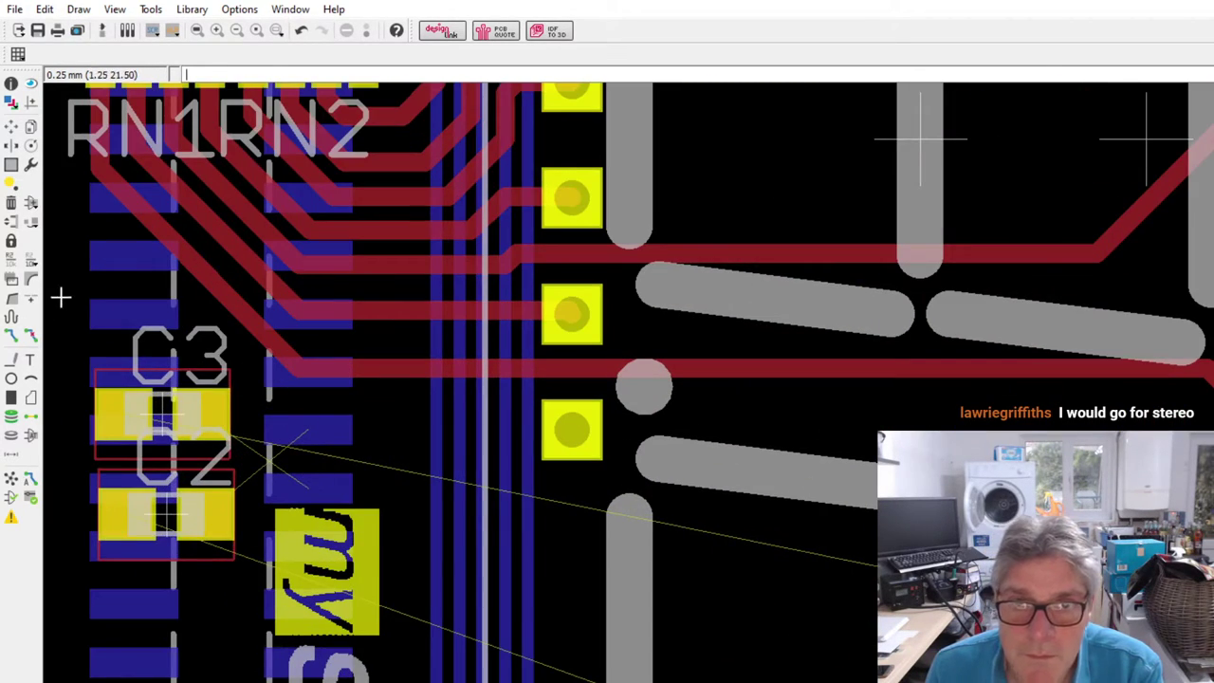
scroll(427, 465, "down", 2)
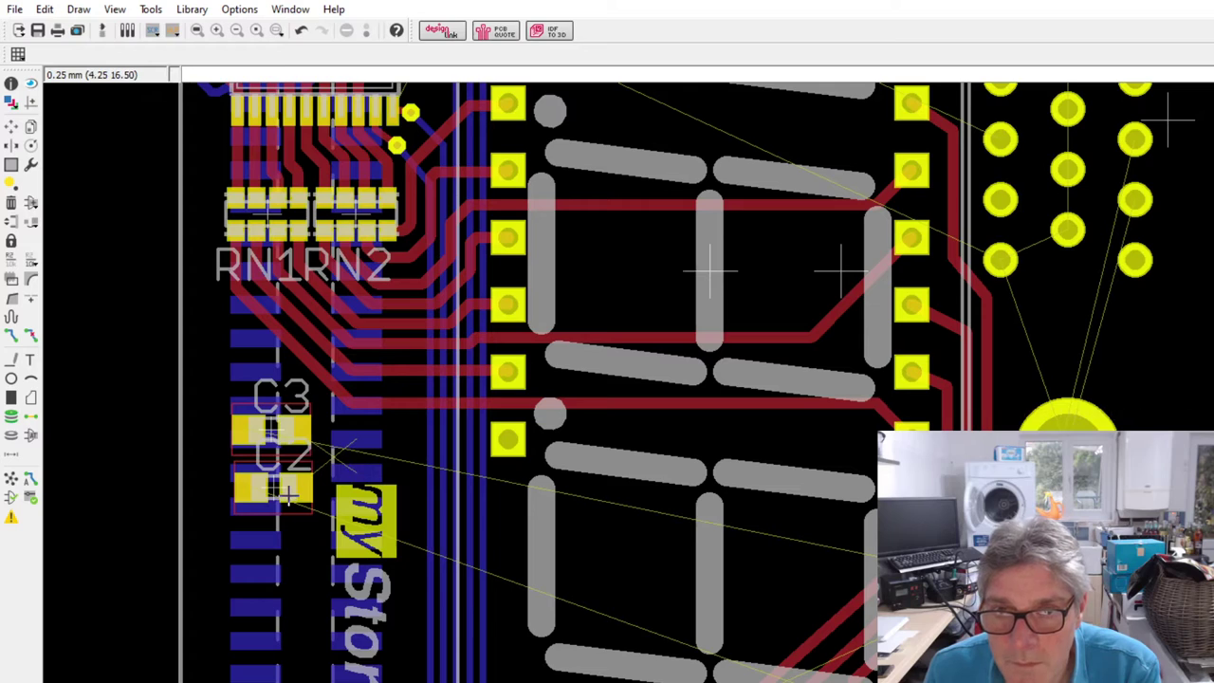
scroll(274, 438, "up", 2)
left_click(11, 127)
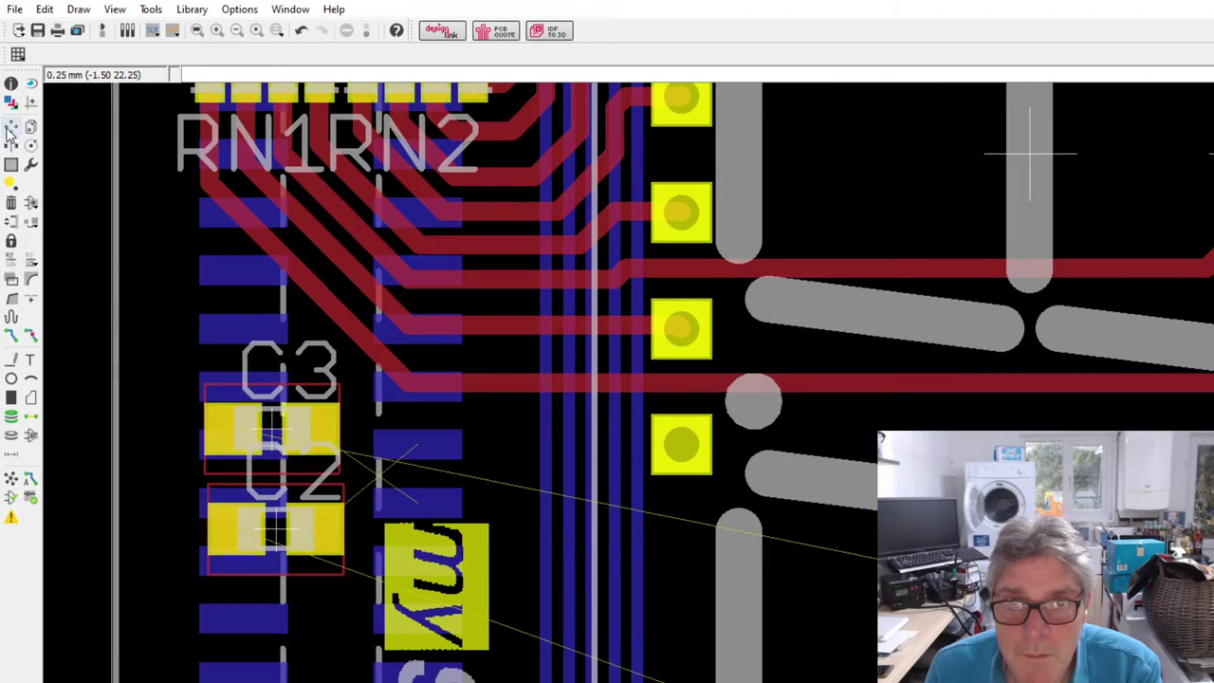
left_click_drag(272, 432, 272, 644)
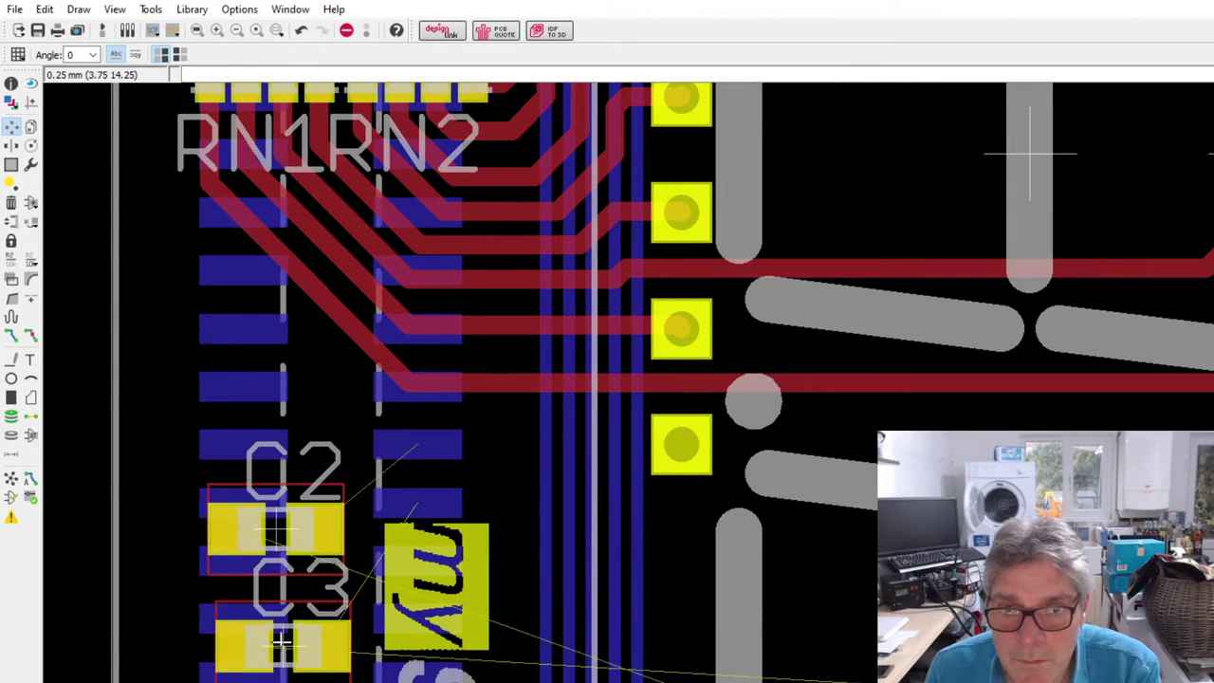
left_click_drag(272, 509, 270, 389)
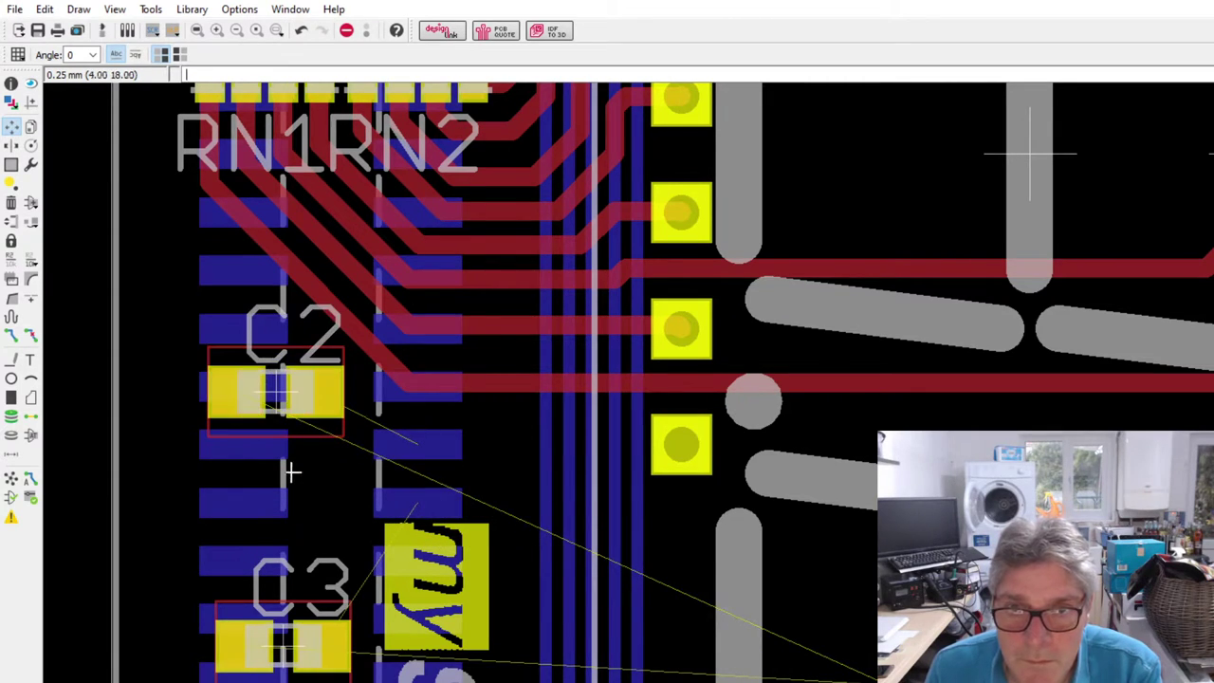
left_click_drag(285, 640, 278, 493)
- Fine-tune C3's position and nudge C2 left so both line up vertically
scroll(310, 510, "up", 2)
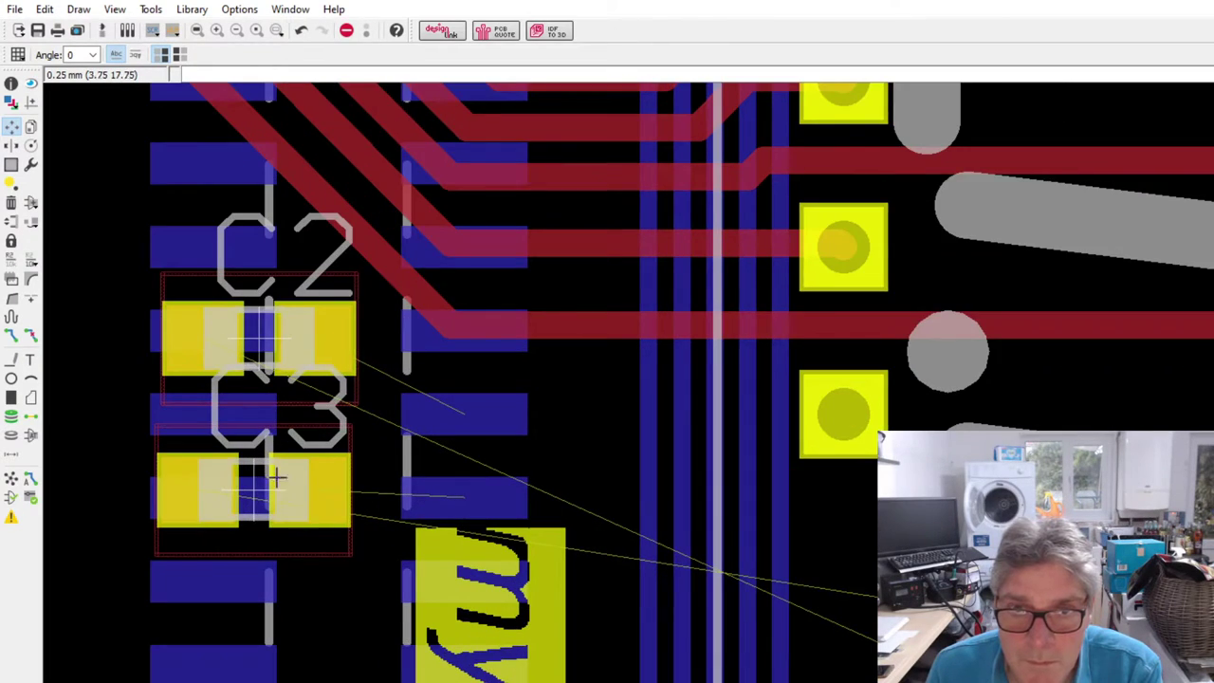
left_click(278, 520)
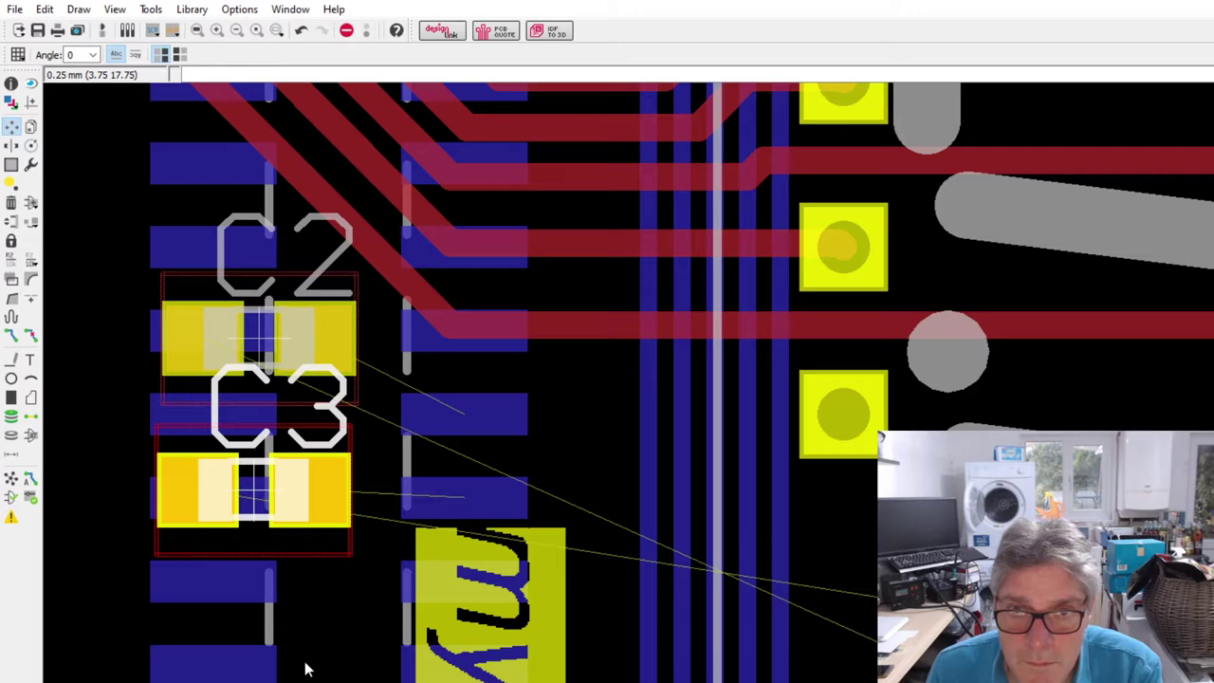
key("Escape")
scroll(244, 580, "up", 2)
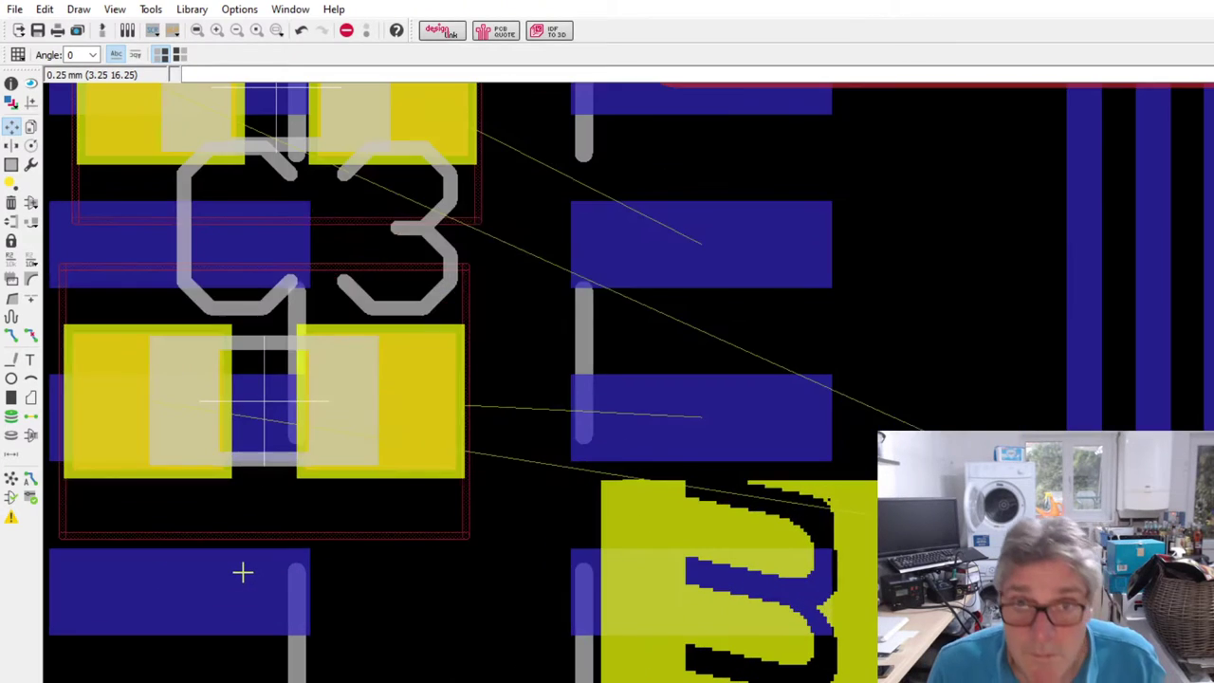
scroll(314, 577, "down", 2)
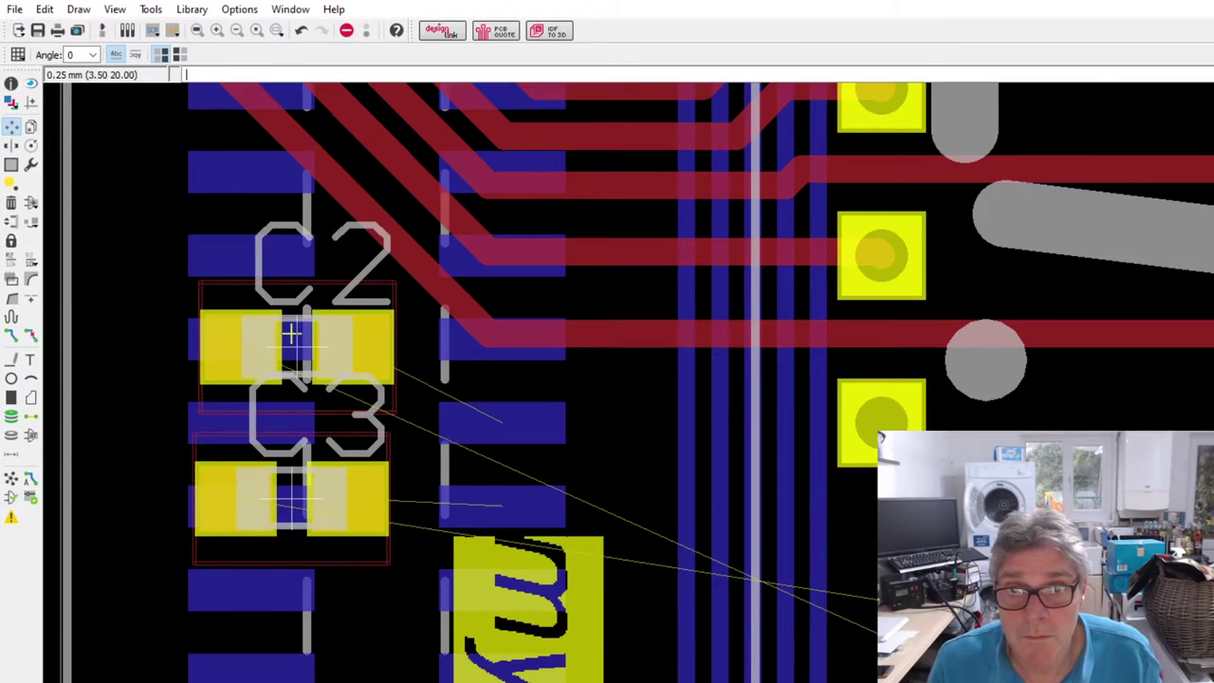
left_click(296, 495)
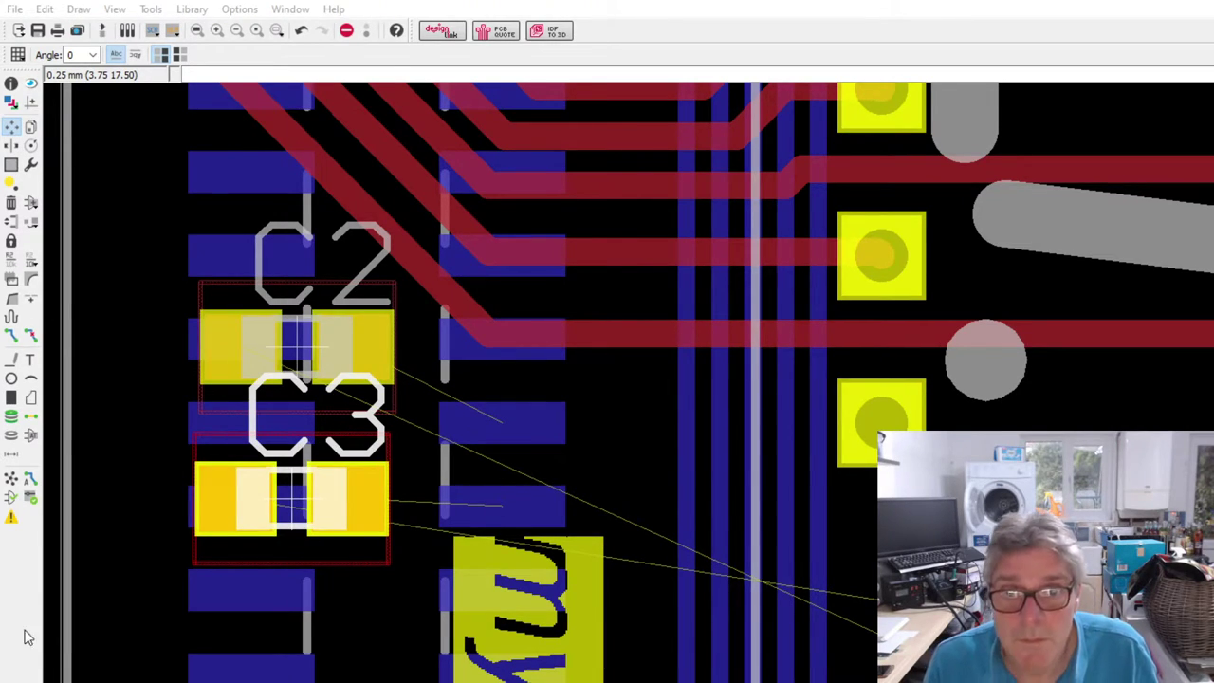
left_click(95, 638)
left_click(304, 337)
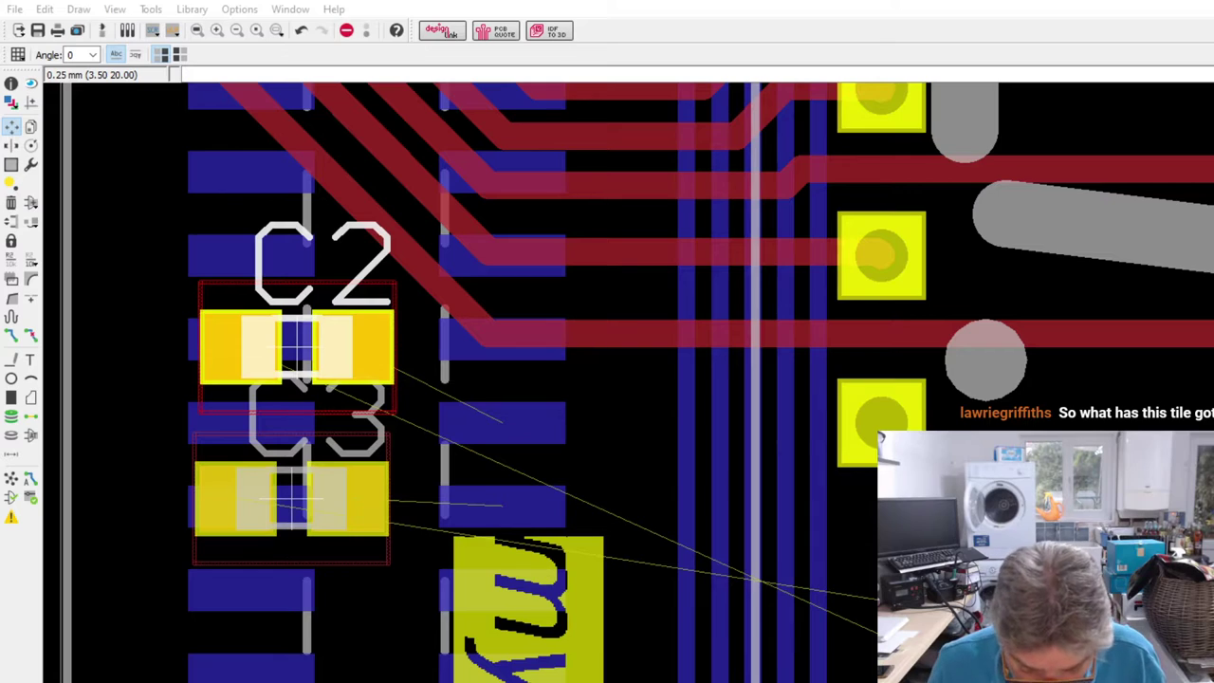
key("Left")
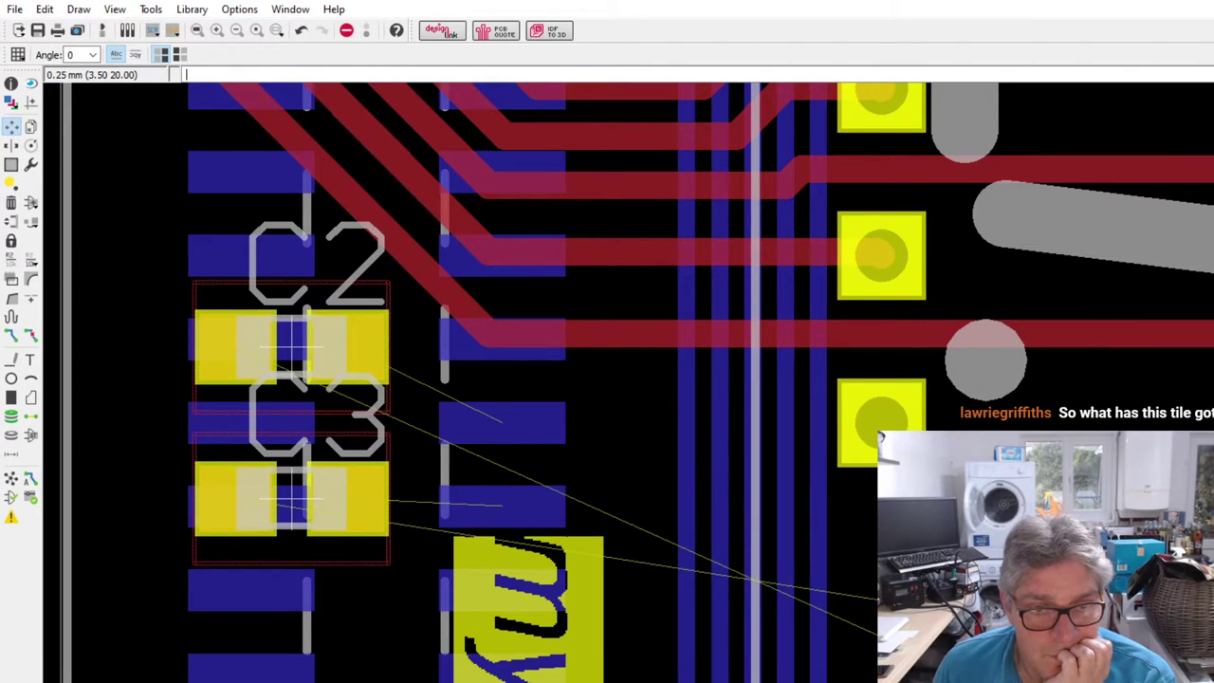
scroll(449, 447, "down", 5)
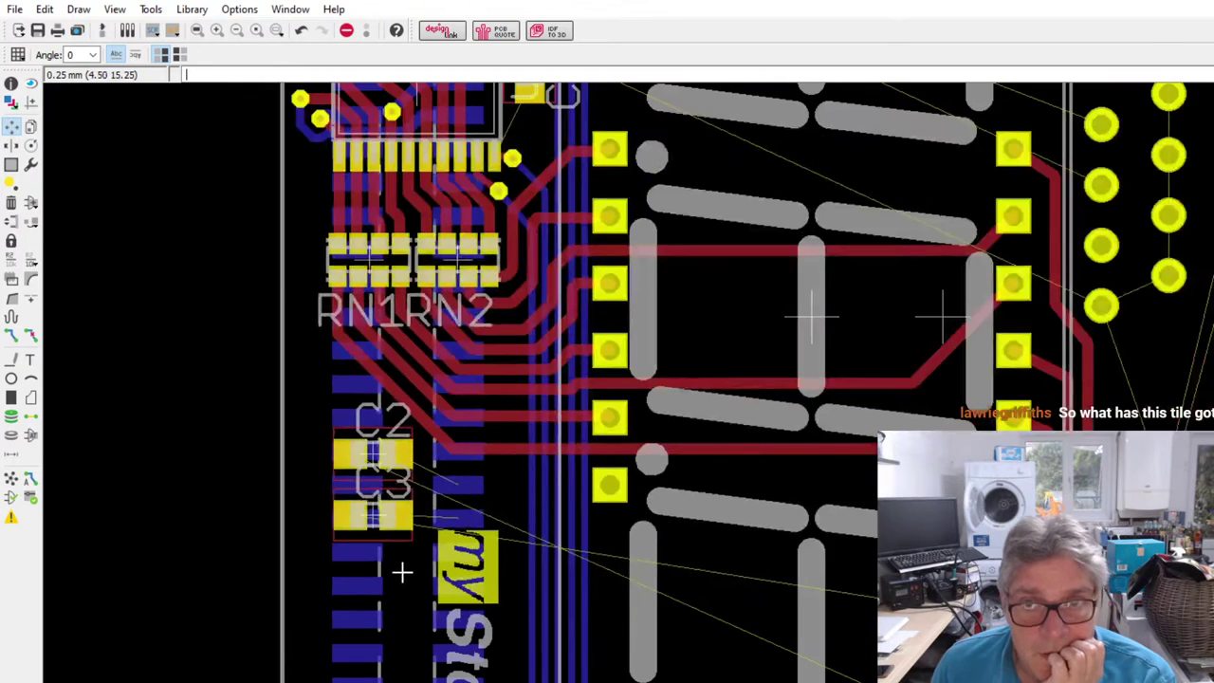
scroll(697, 519, "up", 1)
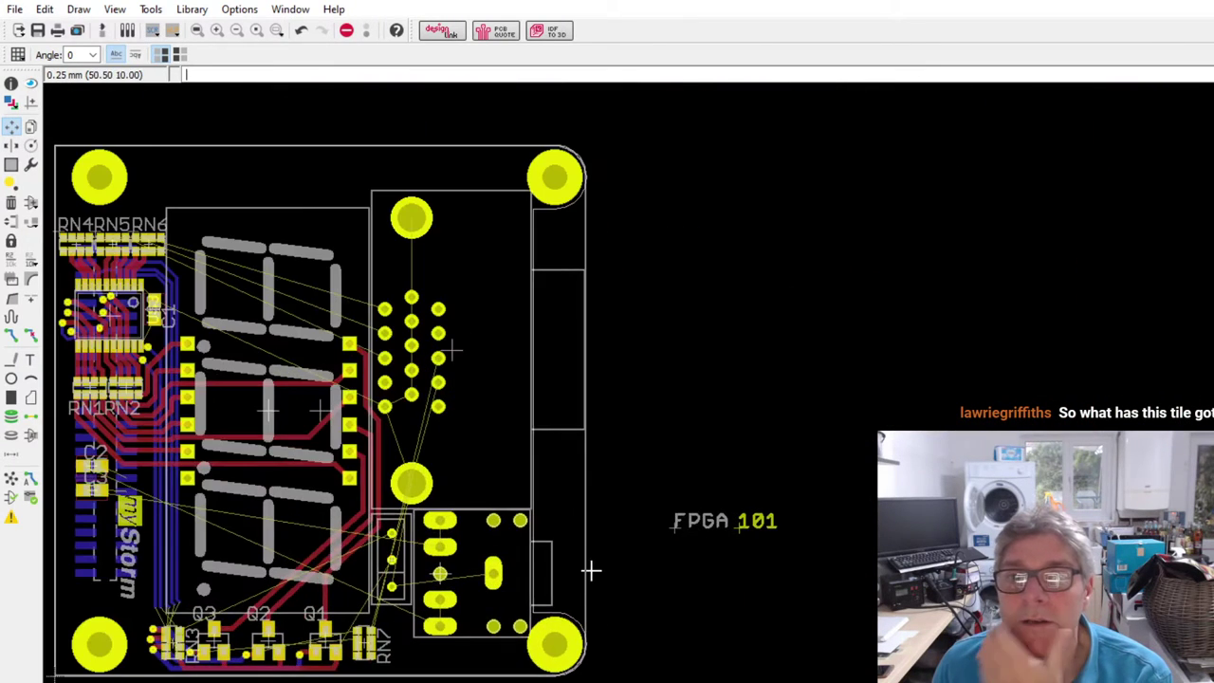
scroll(346, 516, "down", 1)
scroll(270, 518, "up", 1)
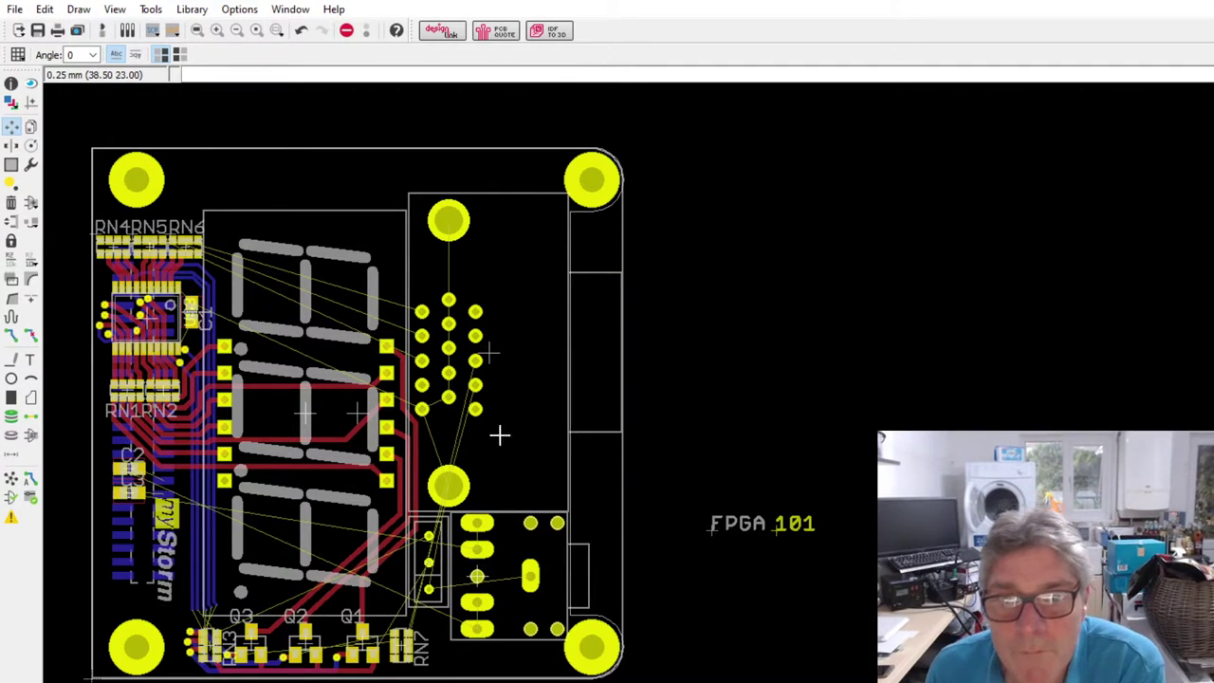
scroll(190, 495, "down", 2)
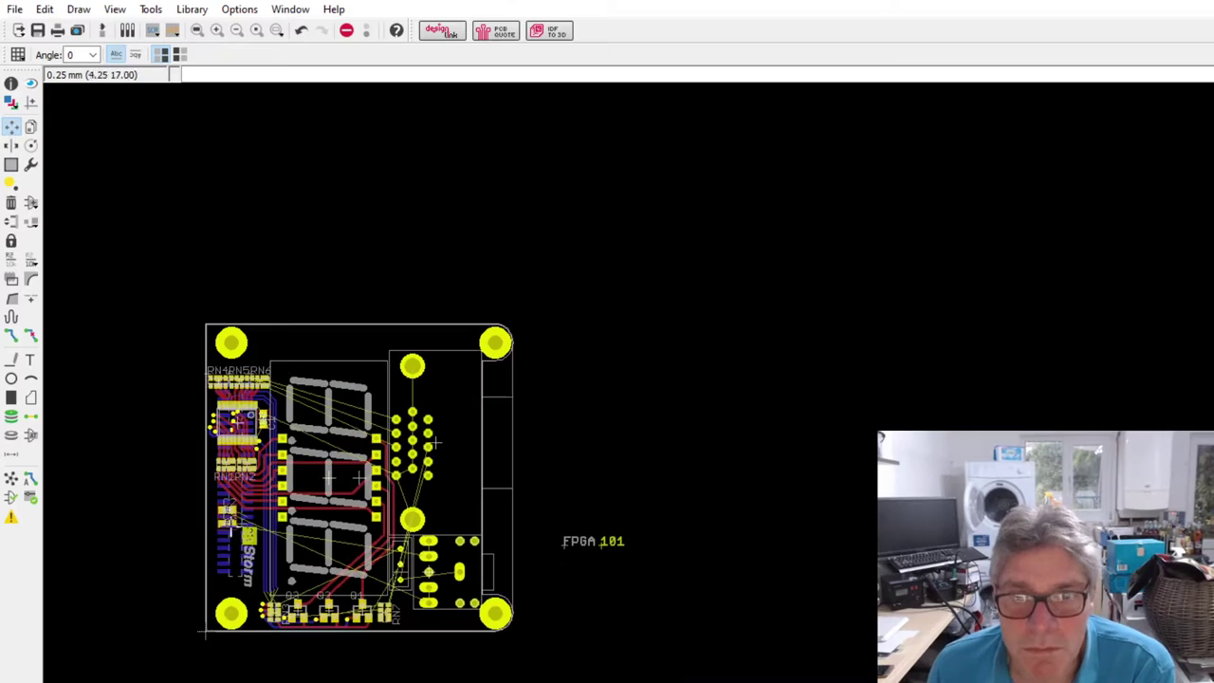
scroll(190, 495, "up", 5)
scroll(217, 495, "down", 2)
scroll(313, 502, "up", 3)
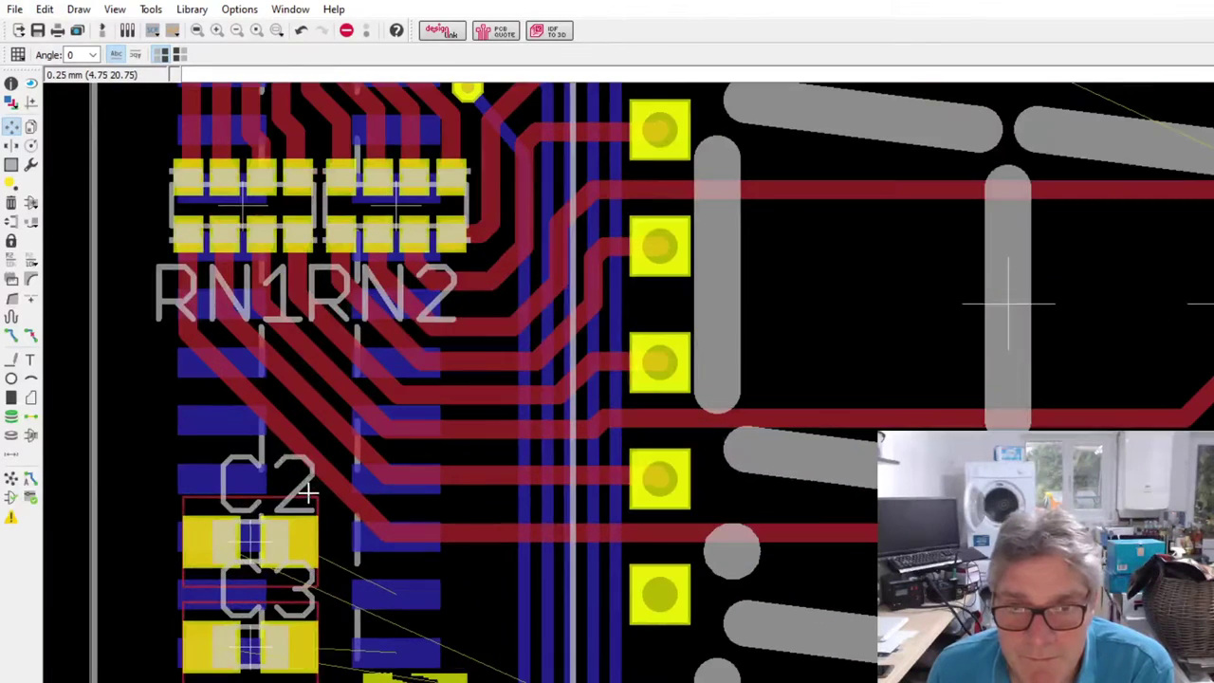
- With straight-segment bends, route from the C3 pad, switching between 16 Bottom and 1 Top to drop vias
left_click(12, 334)
left_click(398, 579)
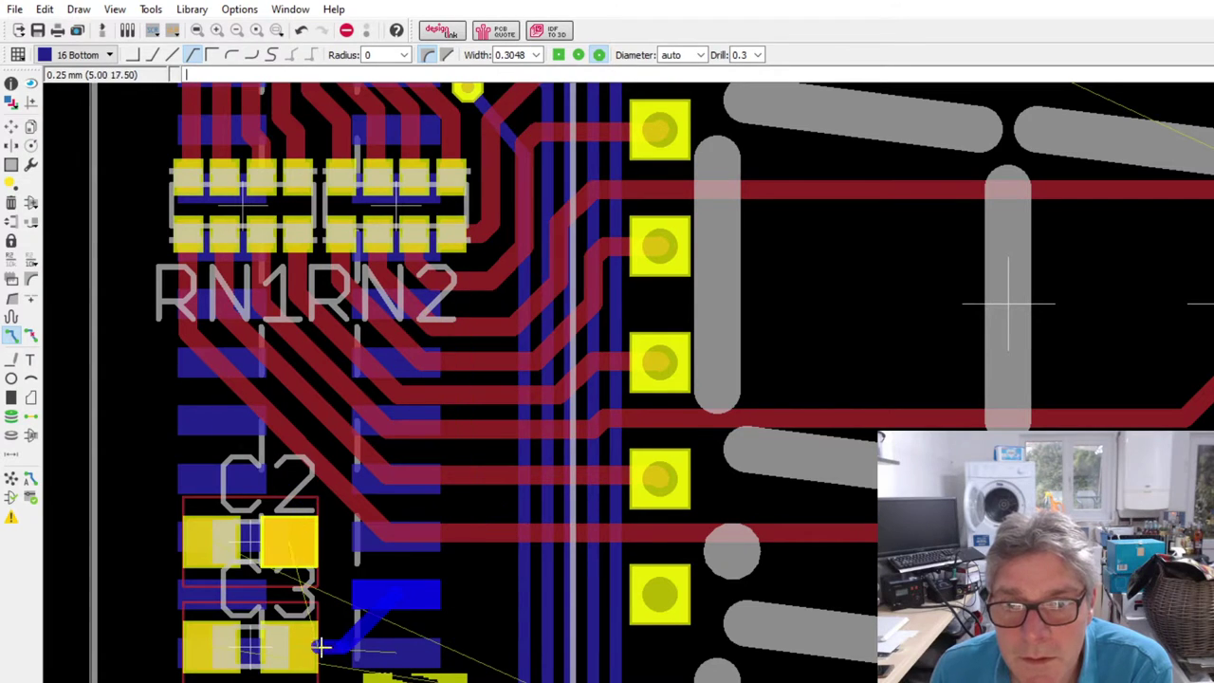
left_click(12, 337)
left_click(153, 54)
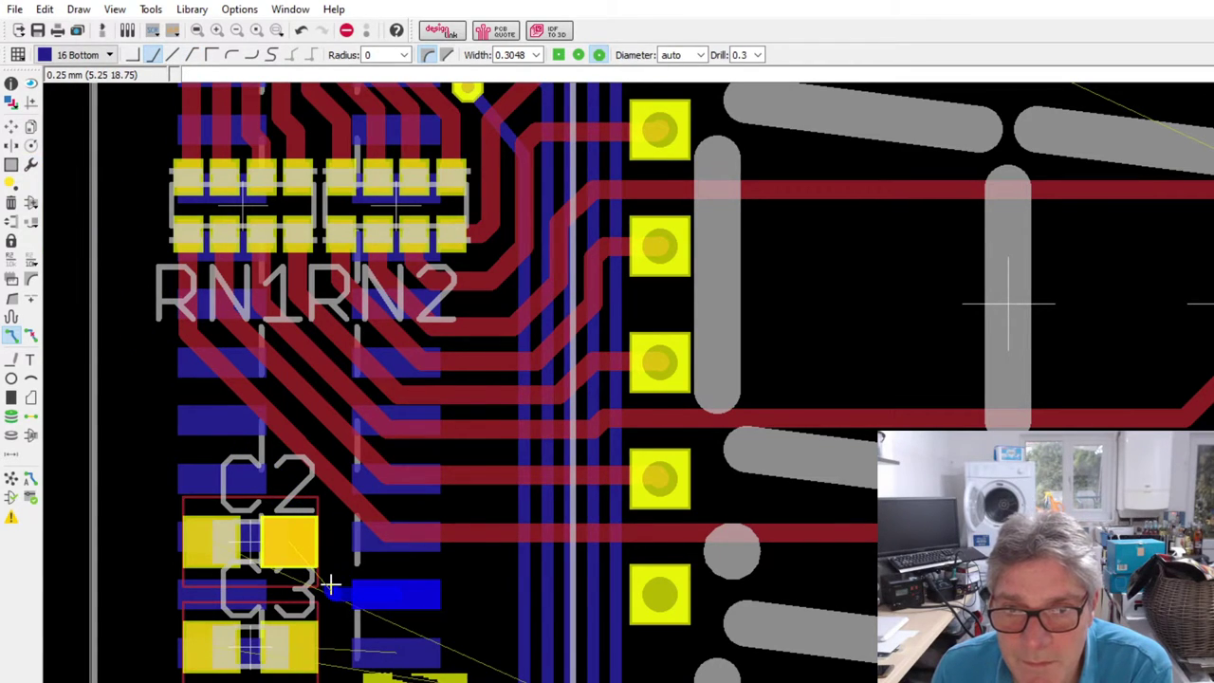
left_click(330, 585)
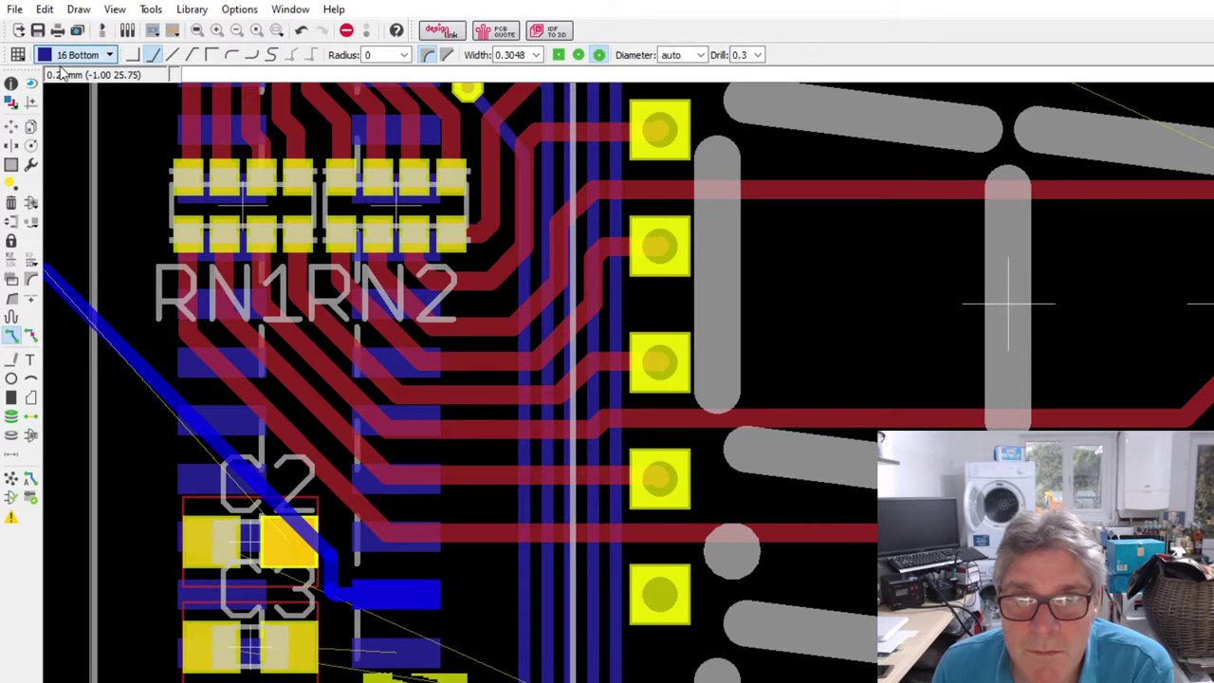
left_click(78, 54)
left_click(59, 74)
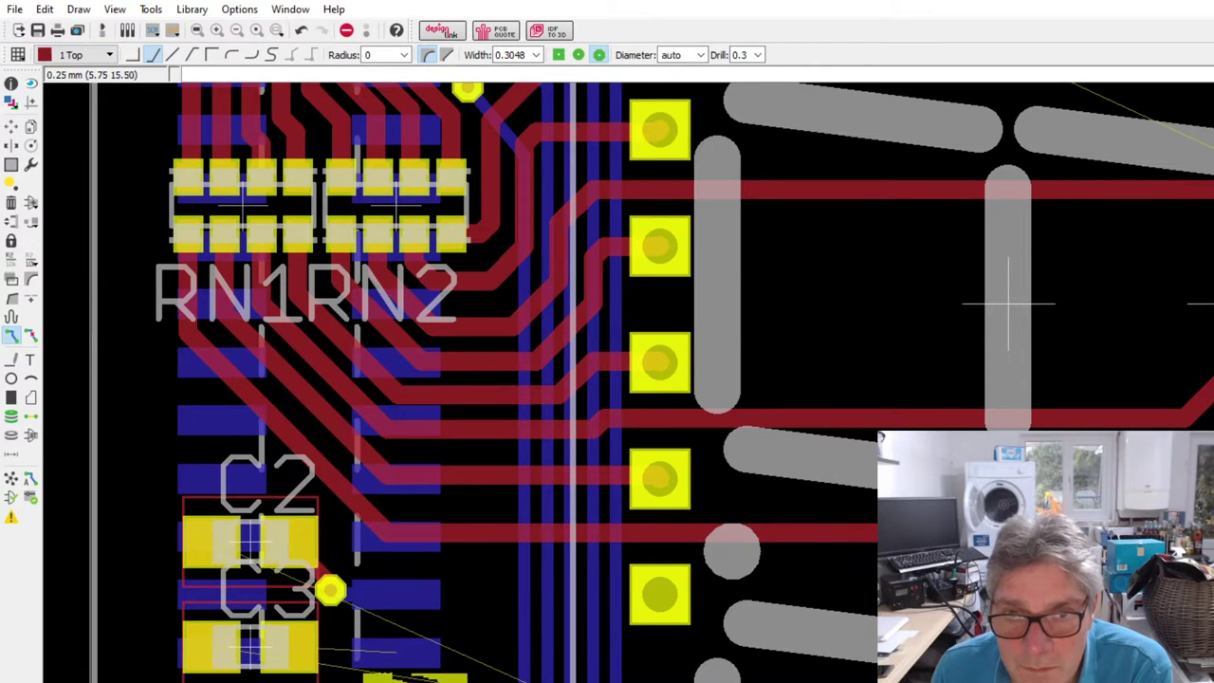
left_click(328, 653)
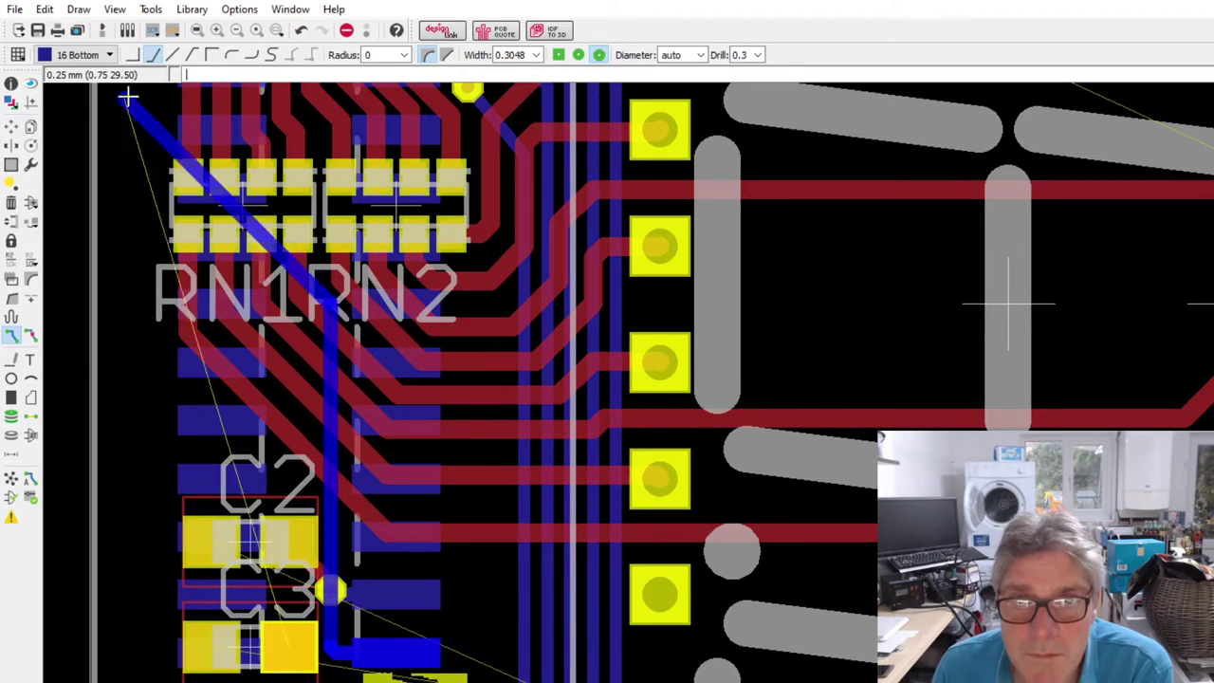
key("Escape")
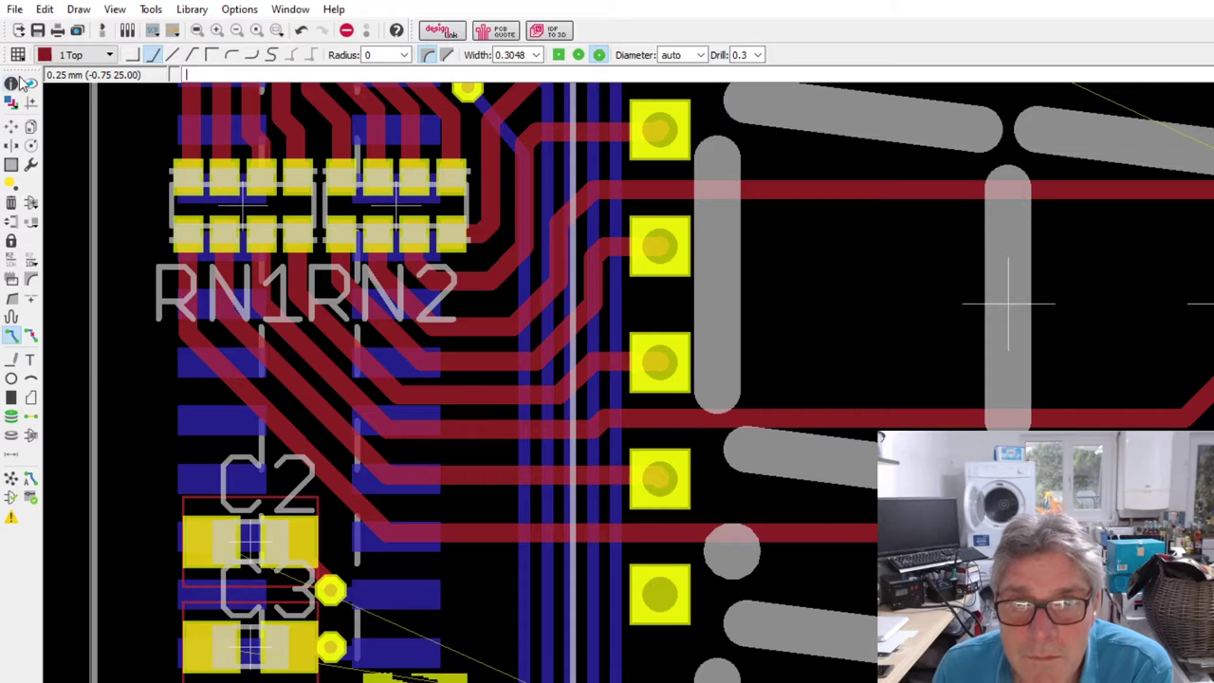
left_click(10, 126)
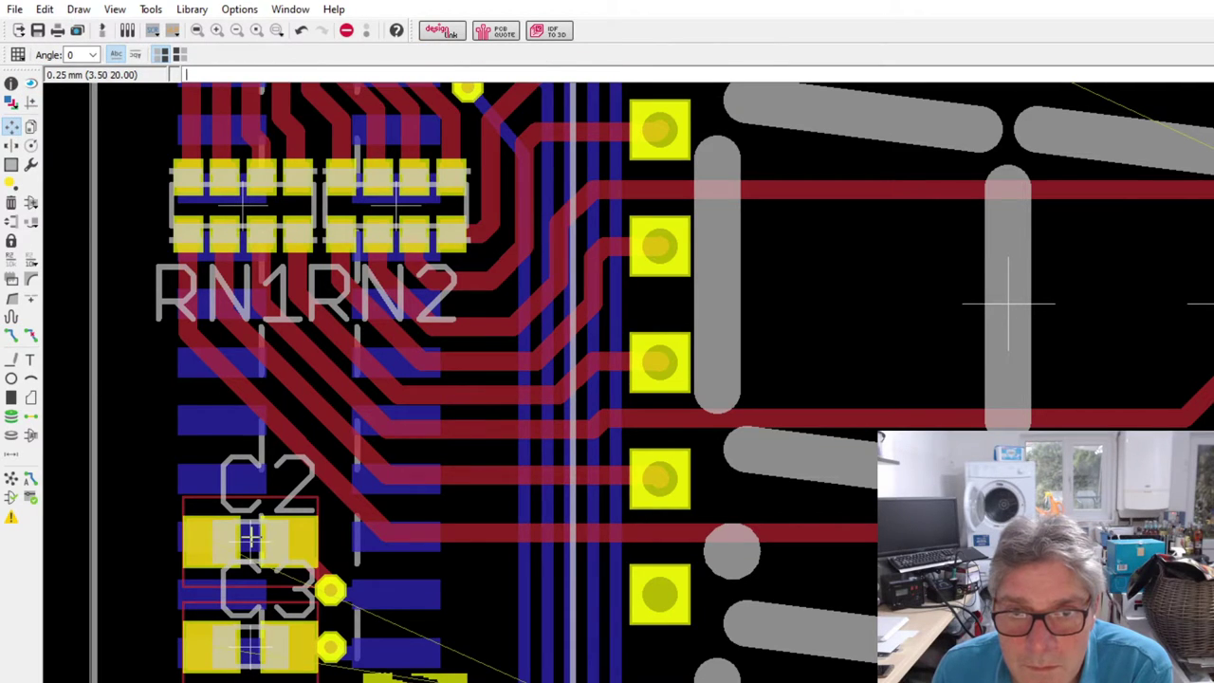
- Drag C2 and then C3 one grid step left and zoom out
left_click_drag(249, 541, 239, 539)
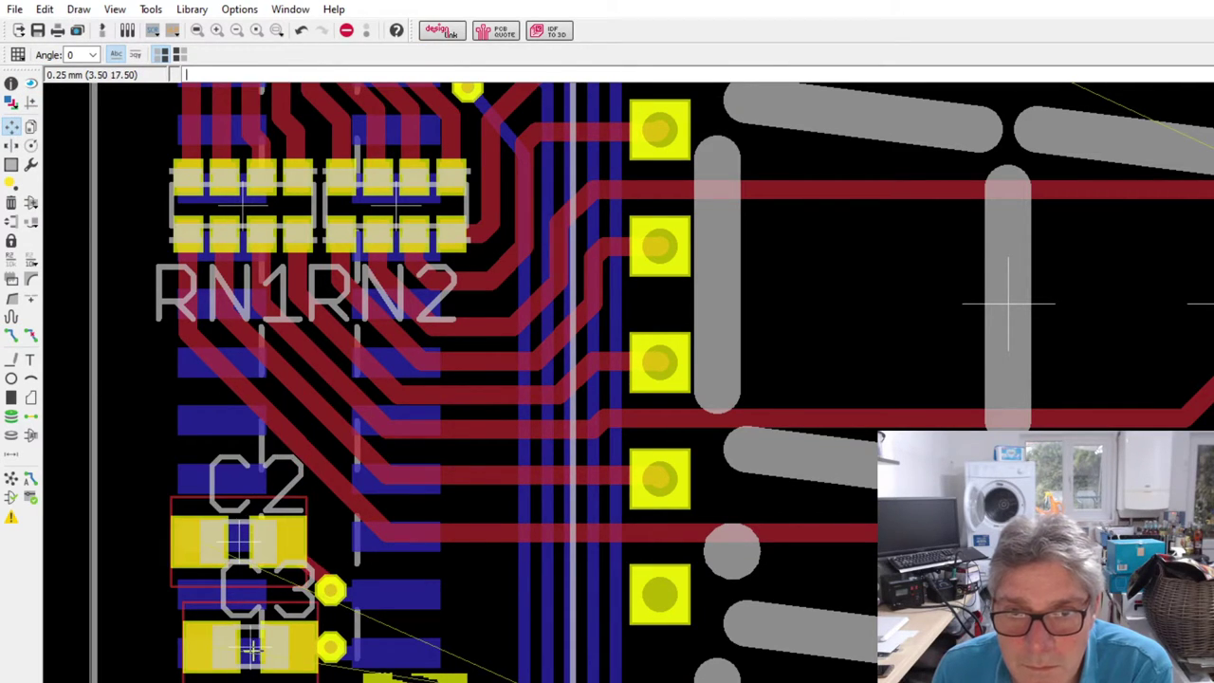
left_click_drag(250, 648, 238, 647)
scroll(260, 569, "down", 2)
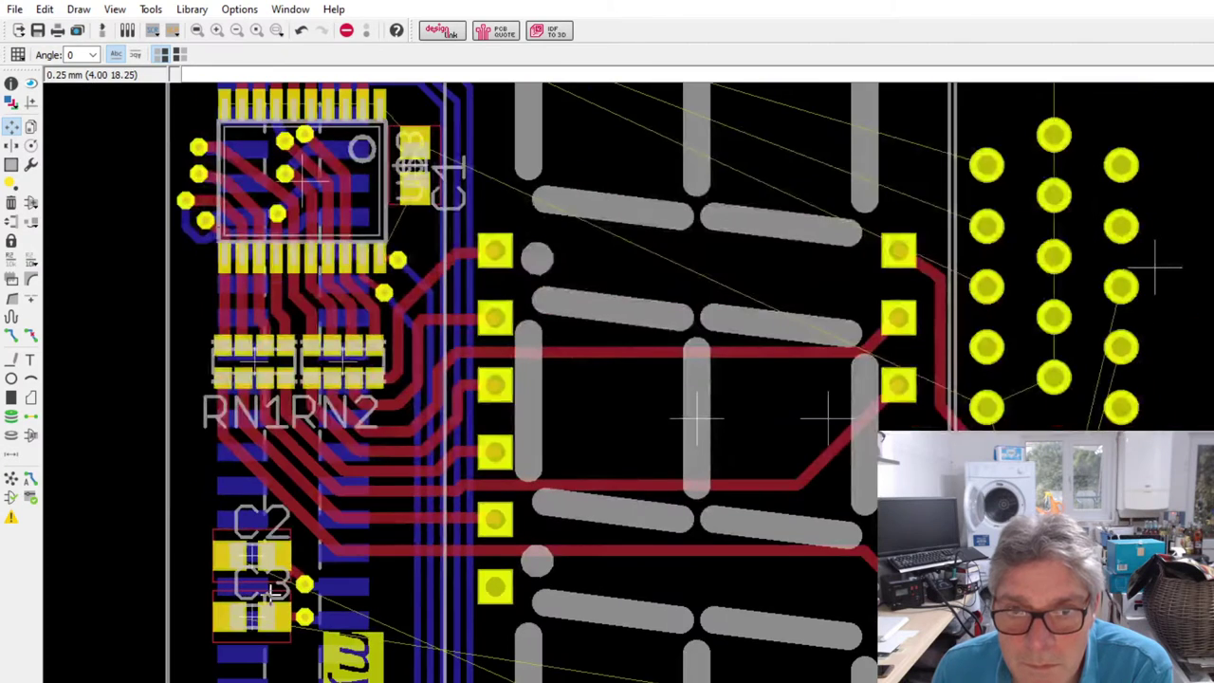
left_click(11, 336)
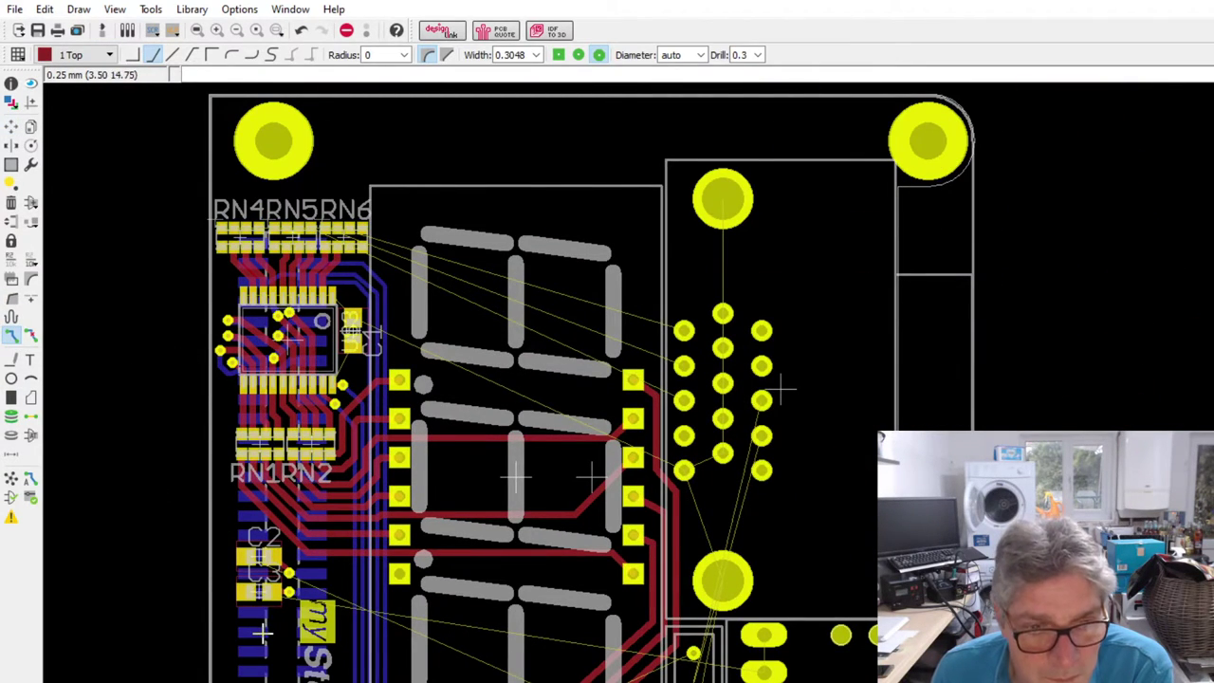
- Route a top-layer track from the C3 pad, switching to 16 Bottom and placing a via
scroll(237, 605, "up", 1)
left_click(251, 588)
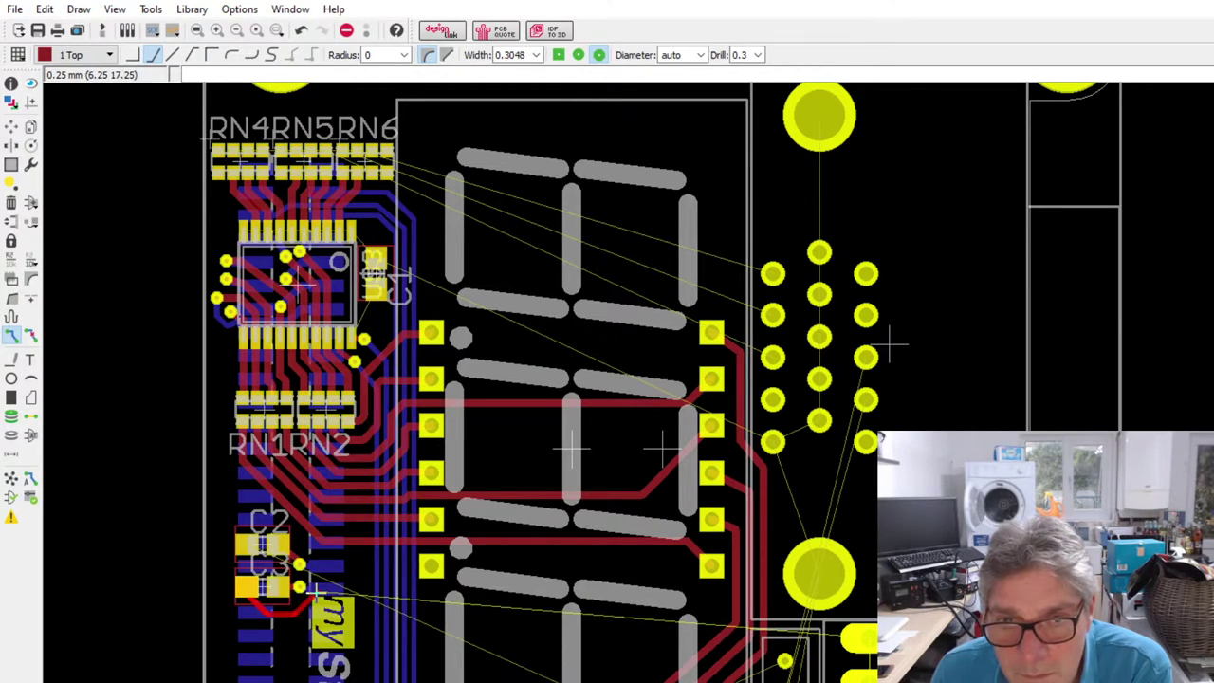
scroll(315, 592, "up", 2)
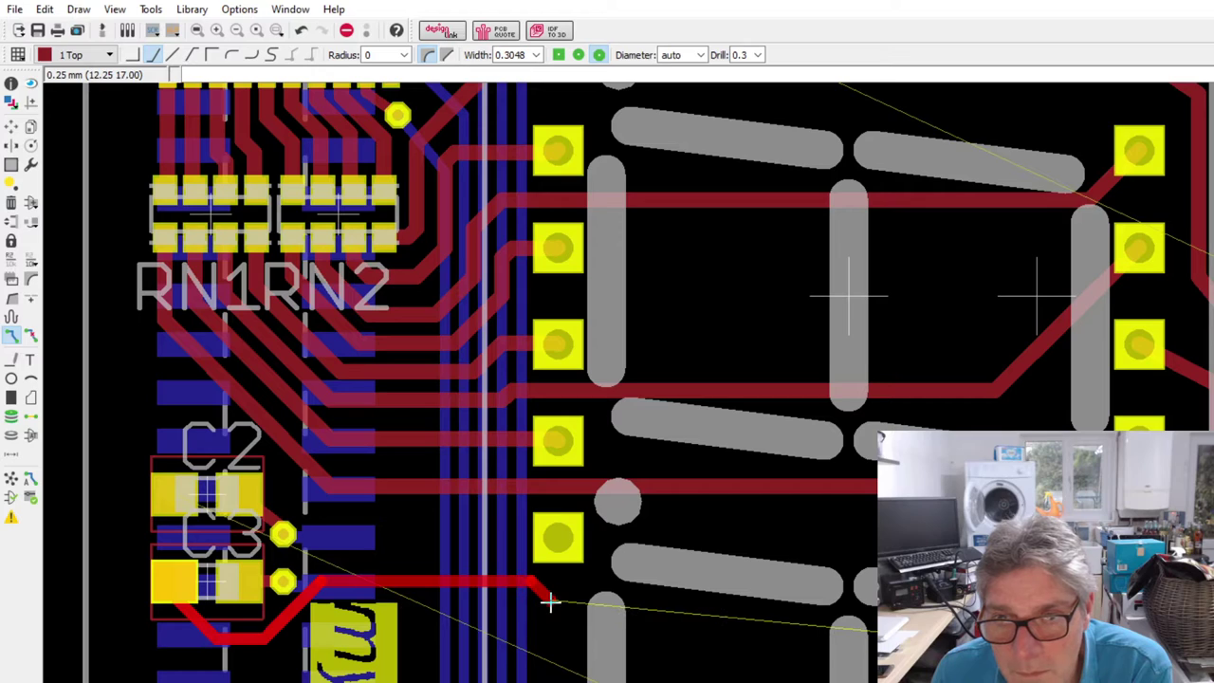
scroll(545, 602, "down", 2)
scroll(573, 599, "down", 1)
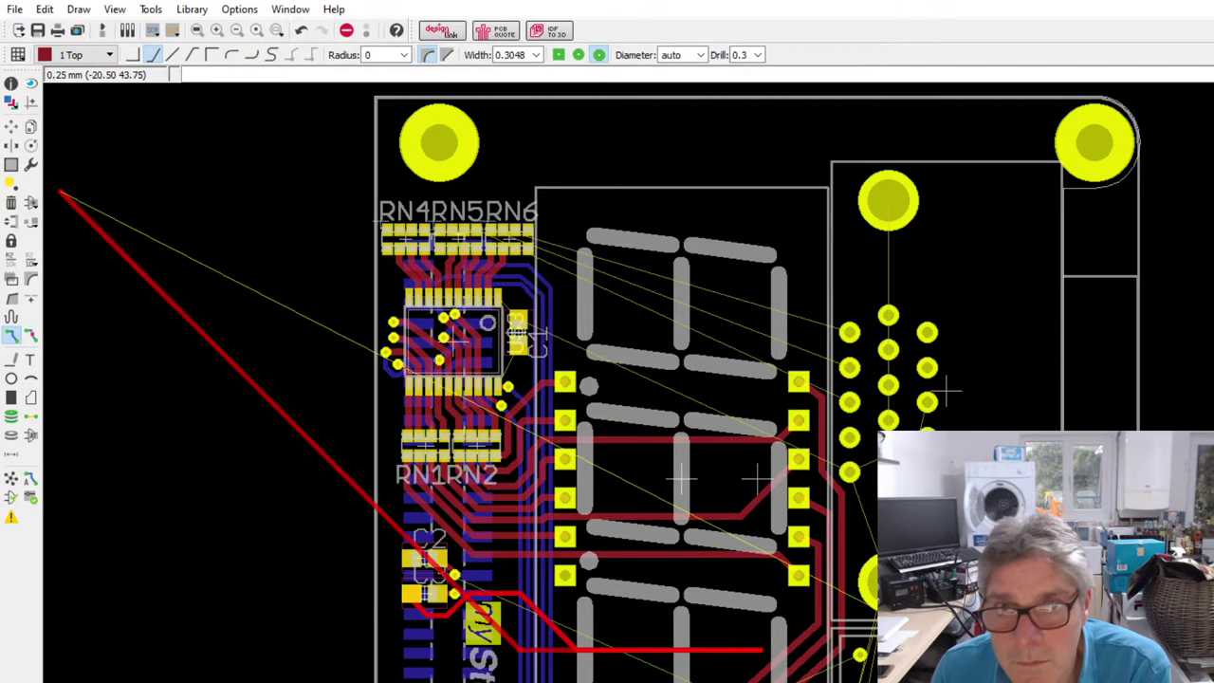
middle_click(76, 90)
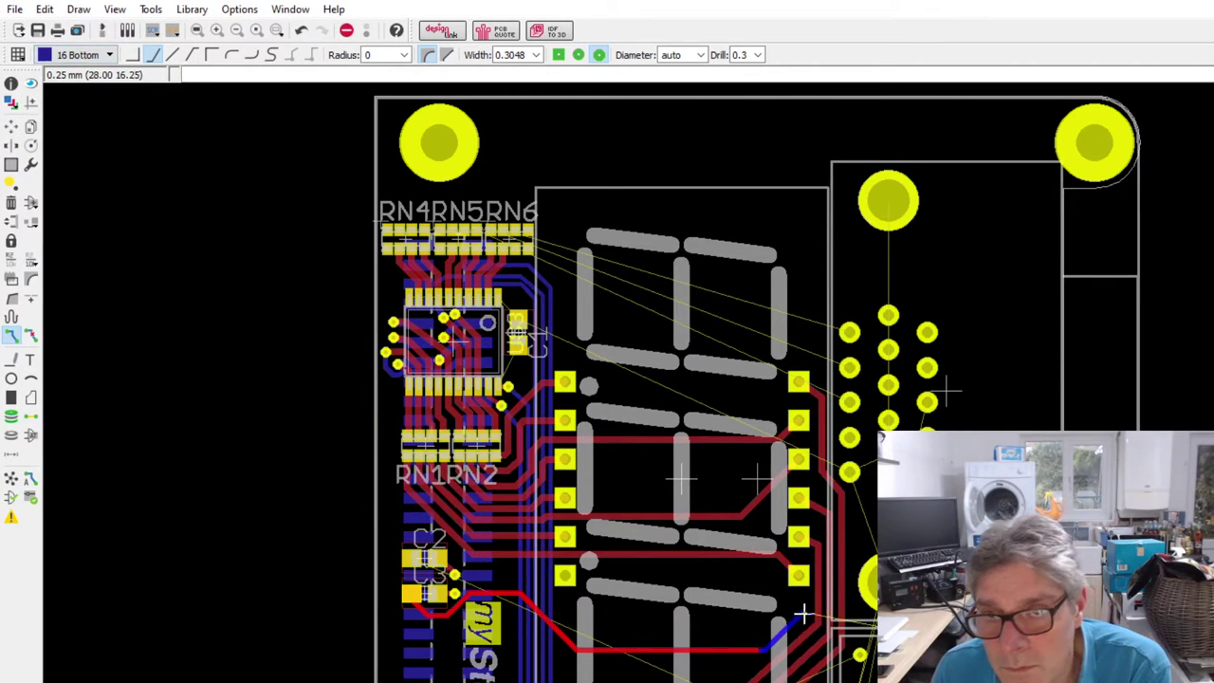
scroll(849, 626, "up", 2)
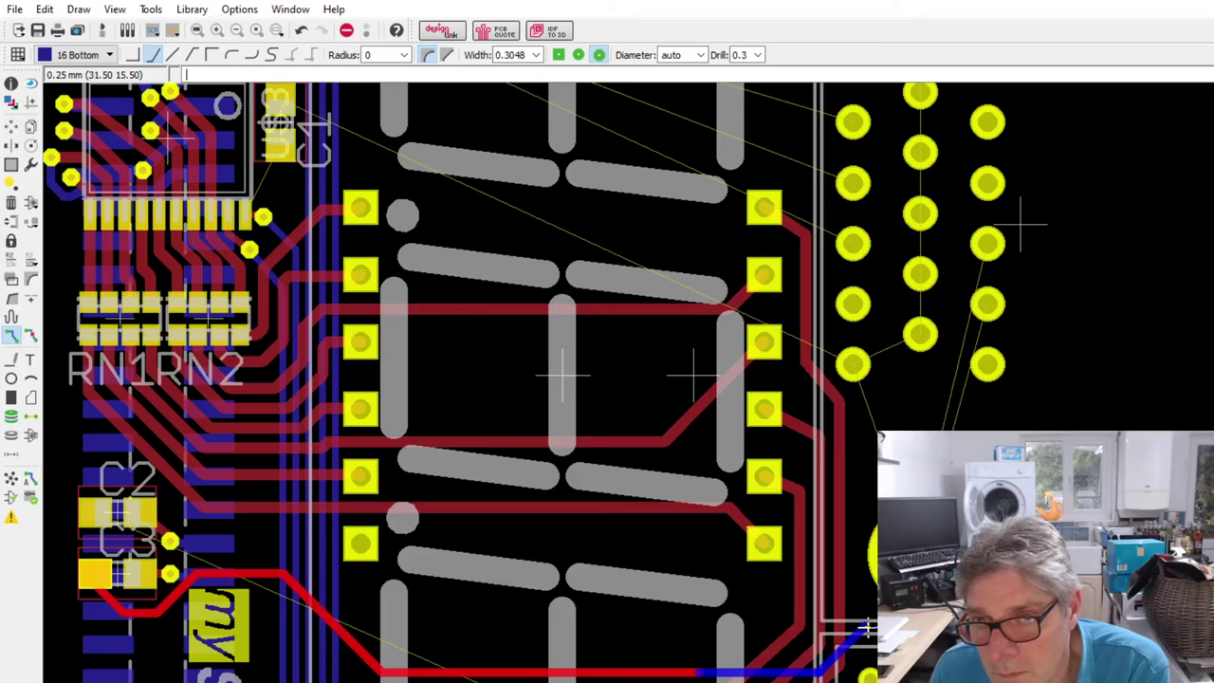
left_click(867, 626)
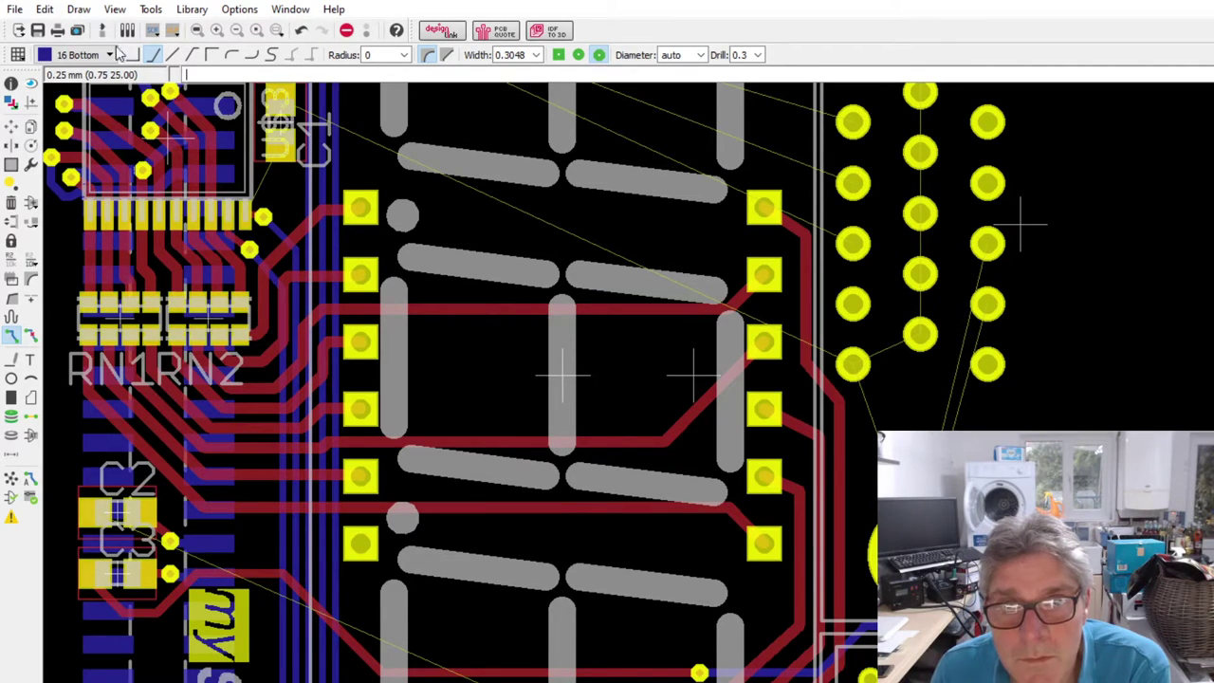
left_click(12, 126)
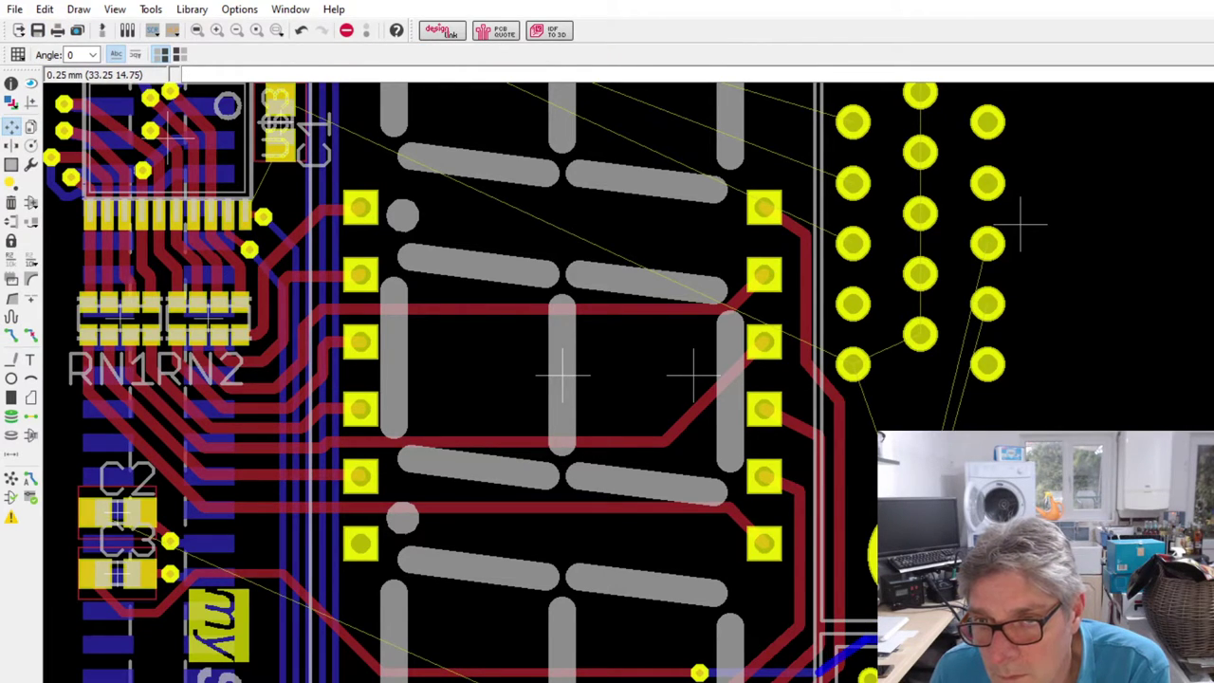
scroll(861, 610, "down", 2)
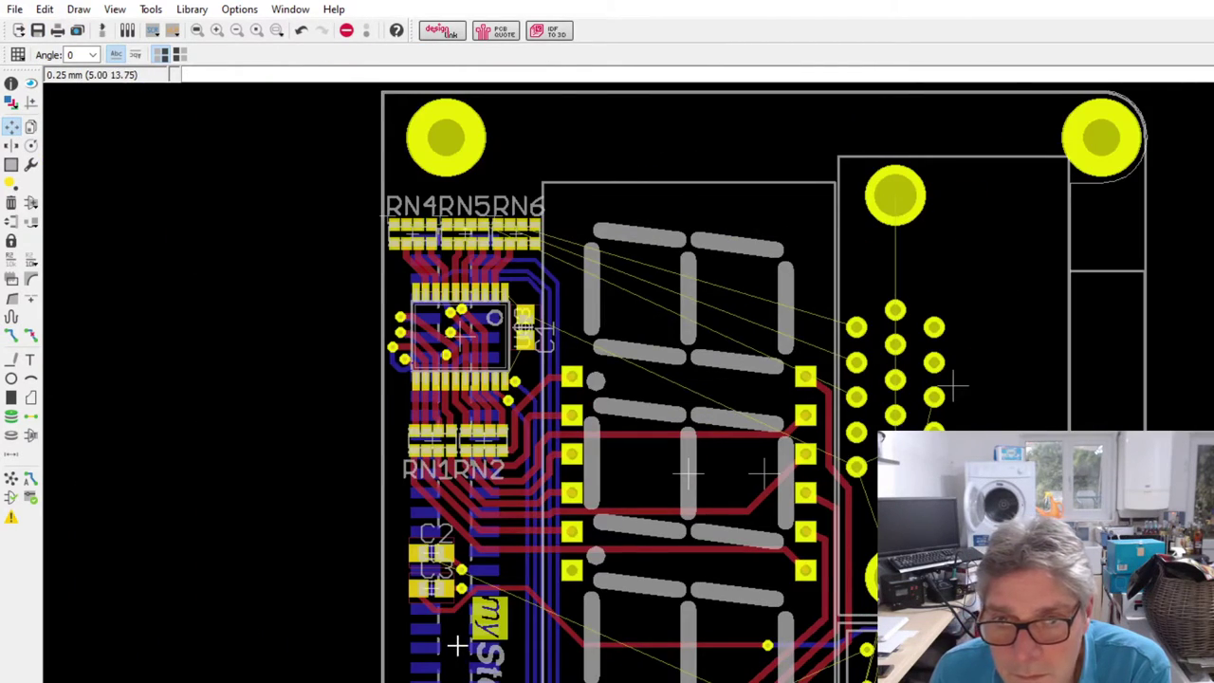
scroll(355, 496, "up", 2)
left_click(11, 335)
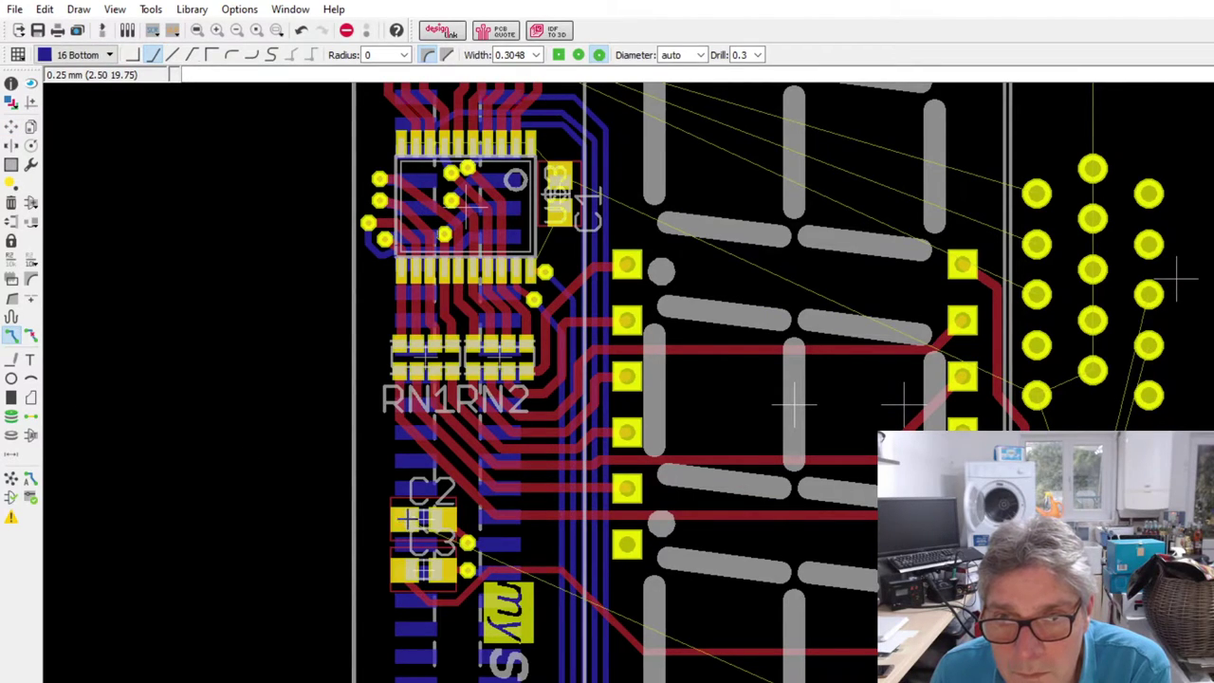
scroll(406, 516, "up", 3)
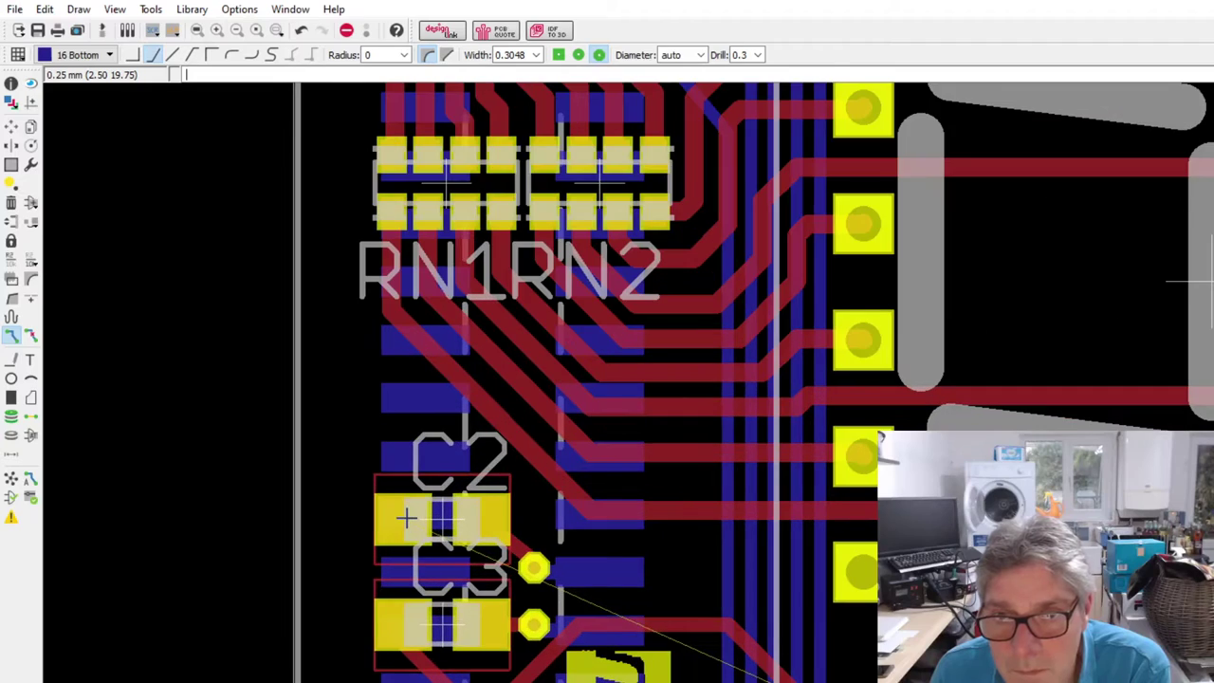
- Route a top-layer track from the C2 pad, placing corners toward the seven-segment display
left_click(406, 517)
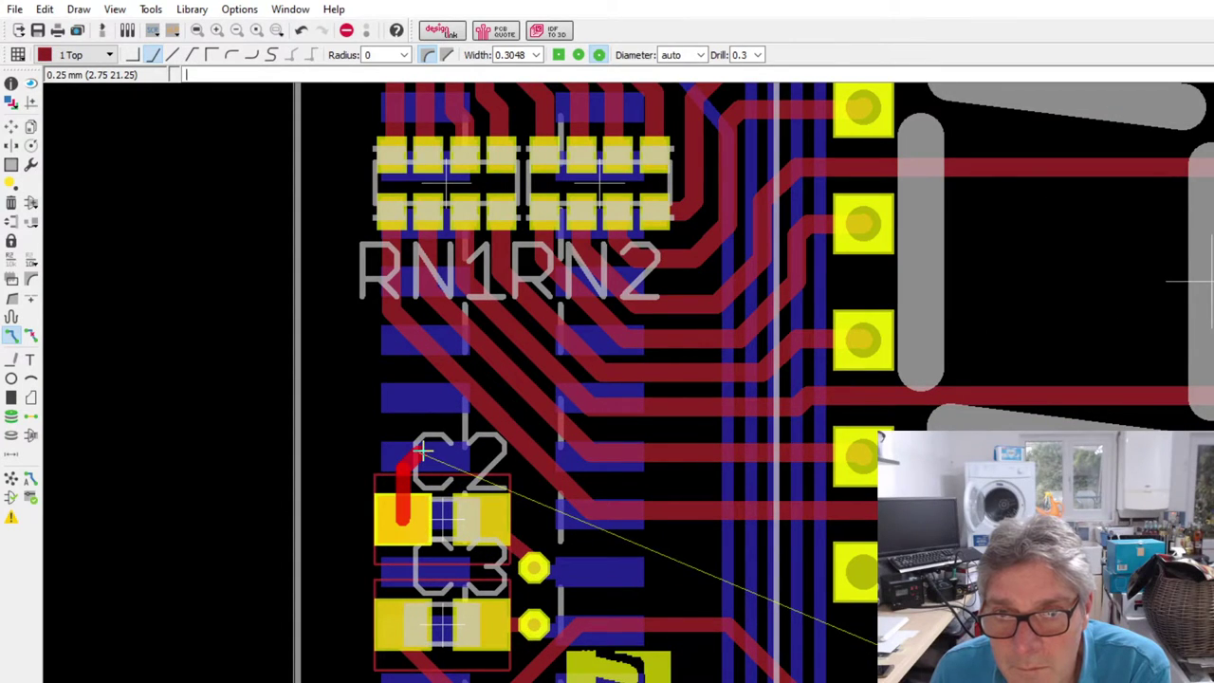
left_click(414, 457)
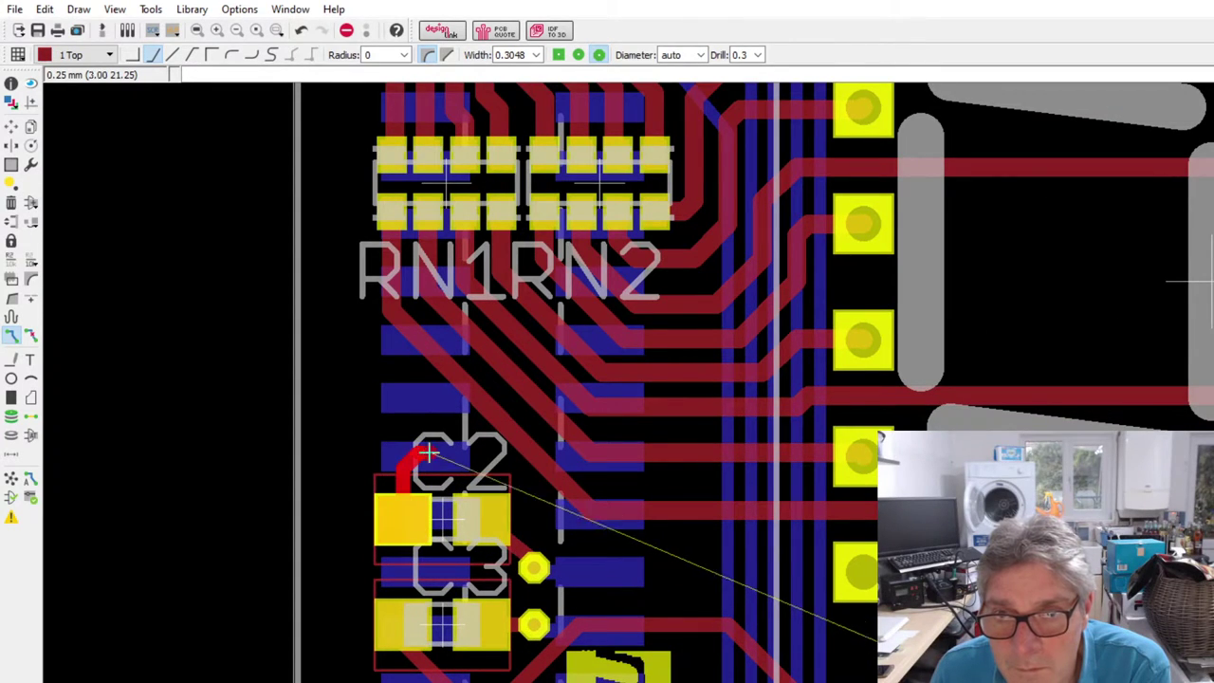
left_click(565, 533)
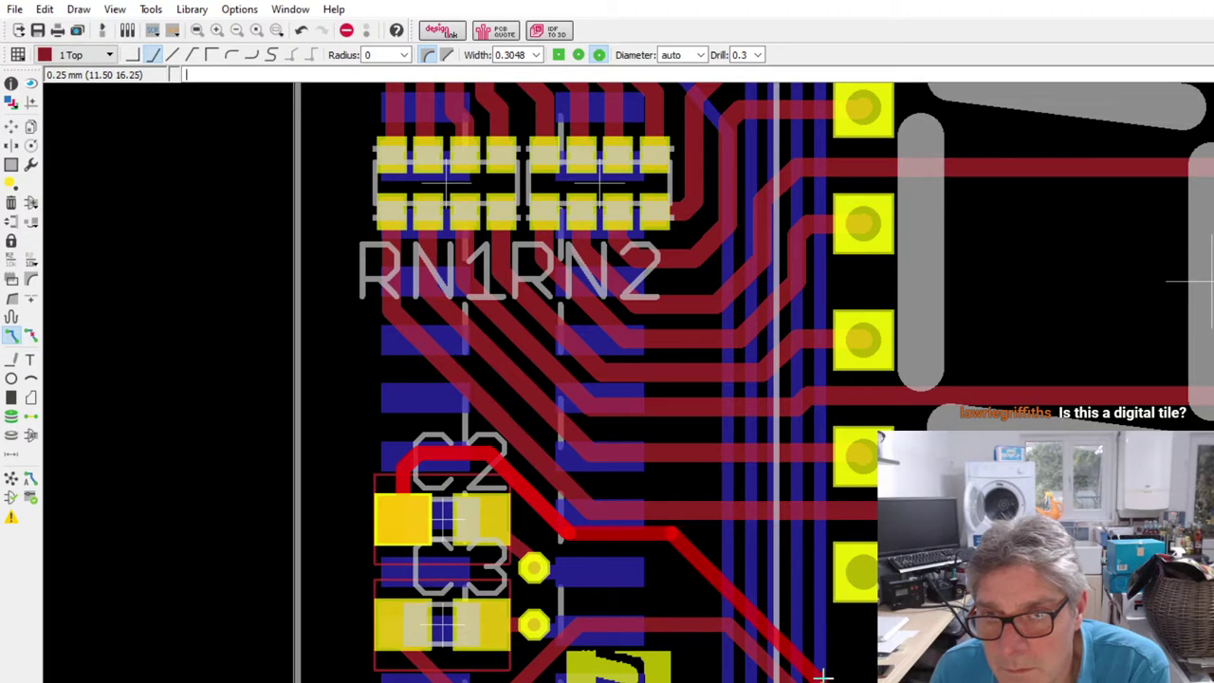
scroll(821, 673, "down", 2)
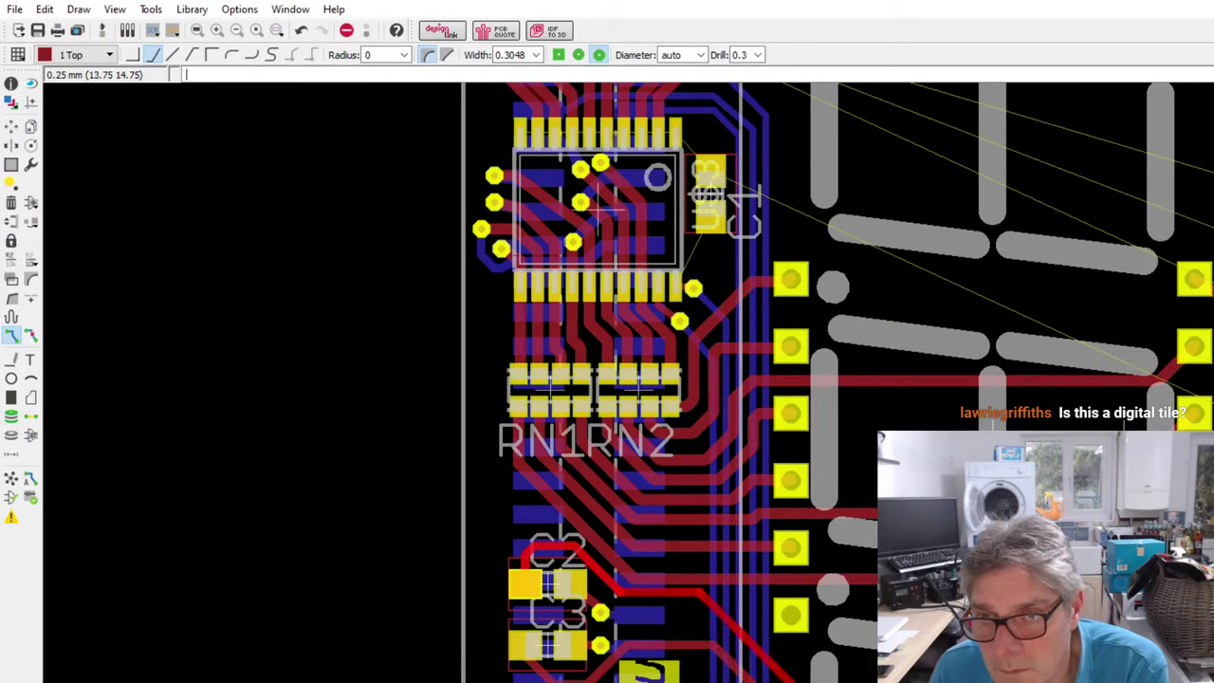
scroll(821, 663, "down", 3)
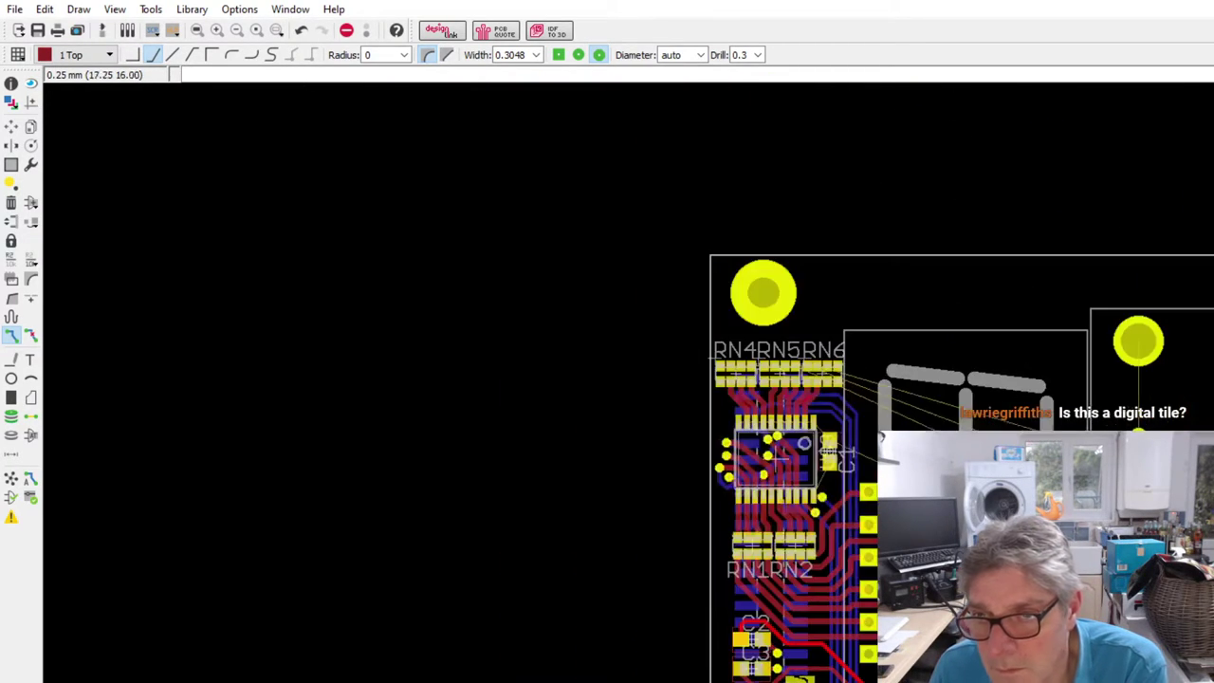
scroll(821, 664, "up", 2)
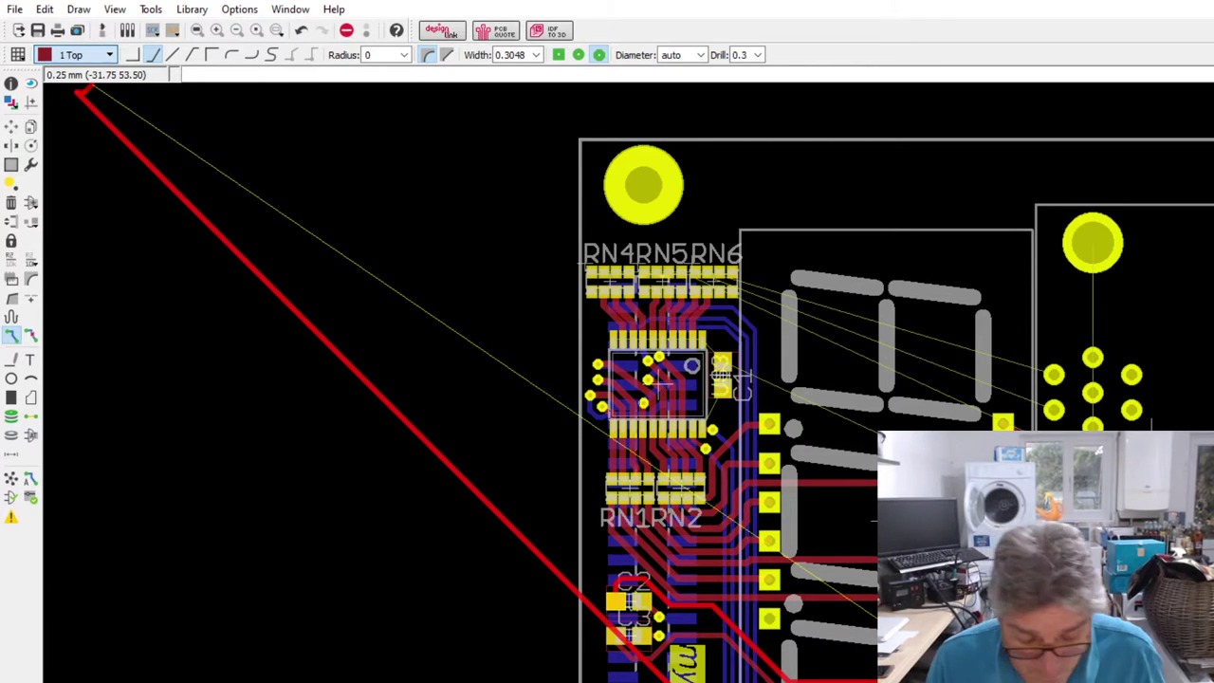
left_click(86, 92)
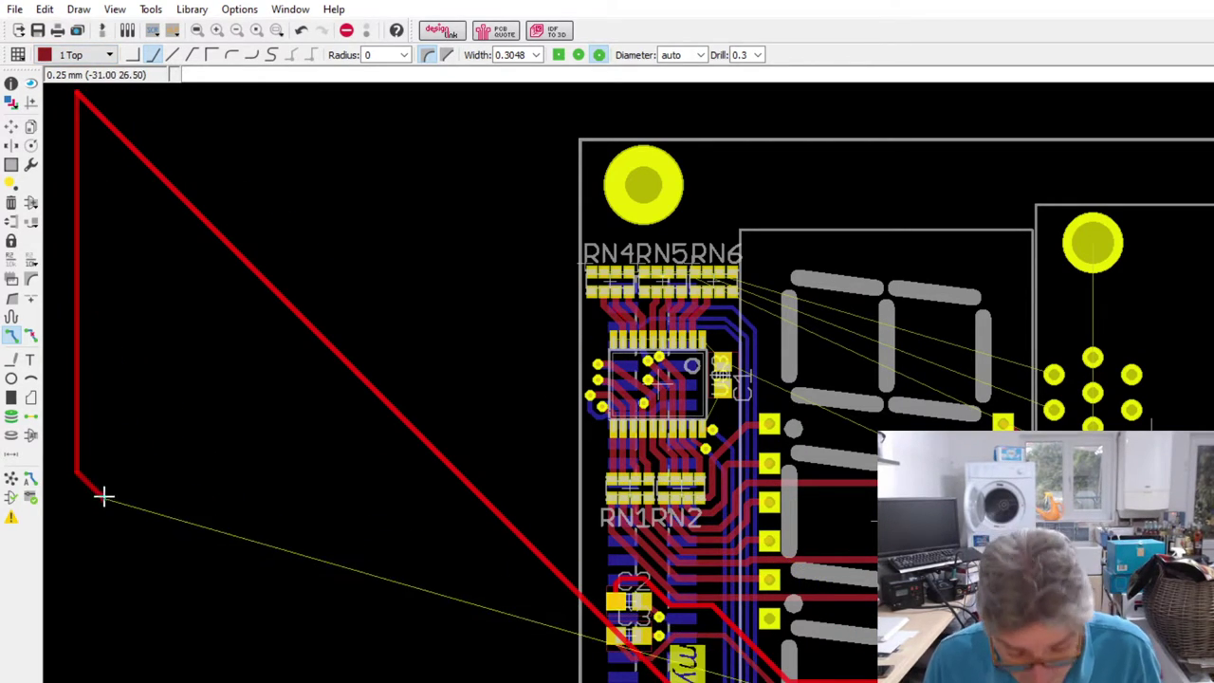
- End the track and undo the stray diagonal segment that ran off the board
key("Escape")
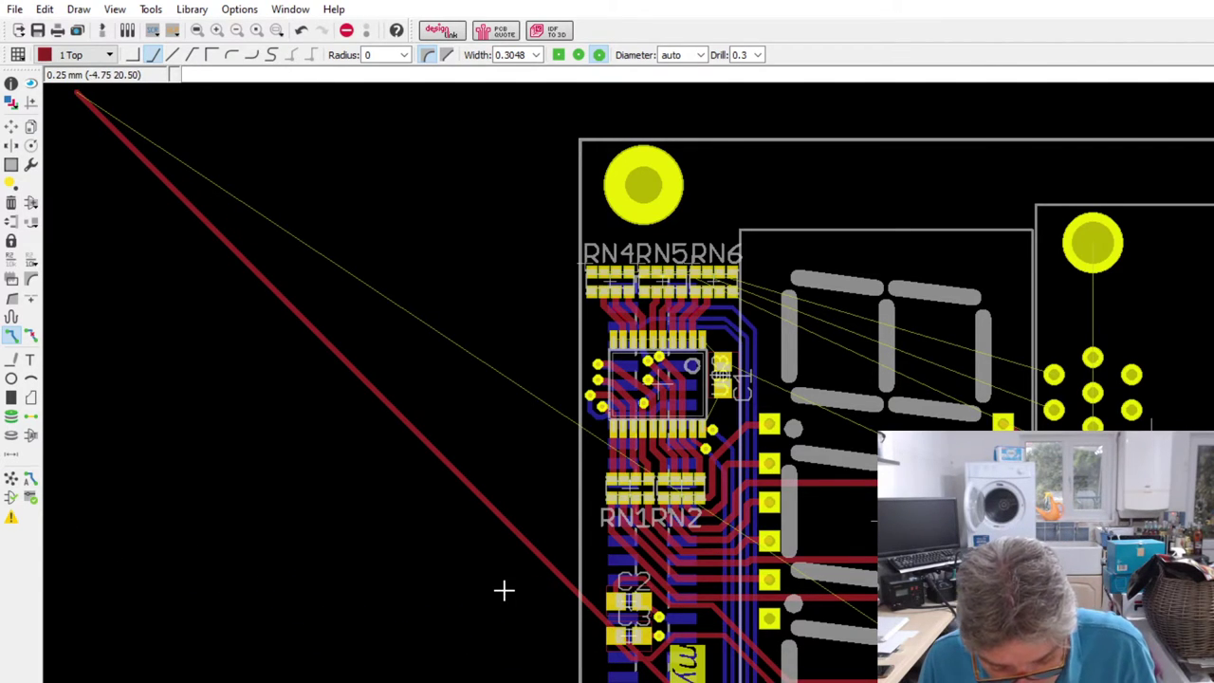
key("ctrl+z")
scroll(975, 451, "up", 6)
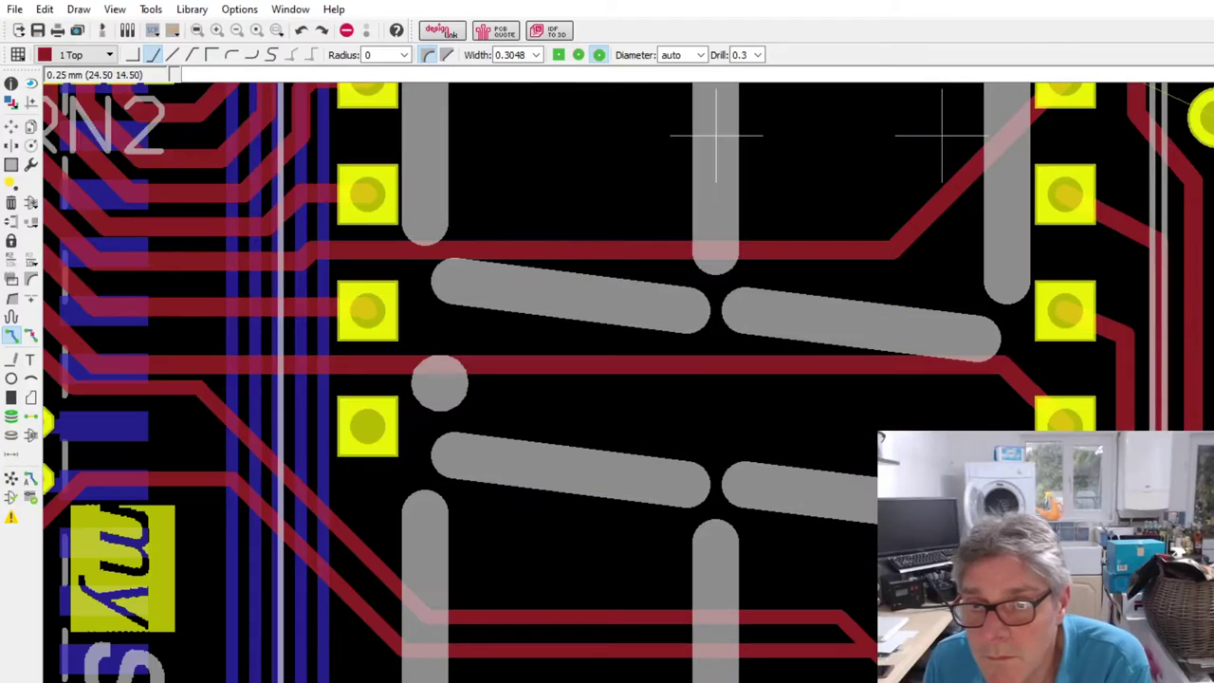
- Select the bottom red trace to inspect it, then deselect it
left_click(12, 128)
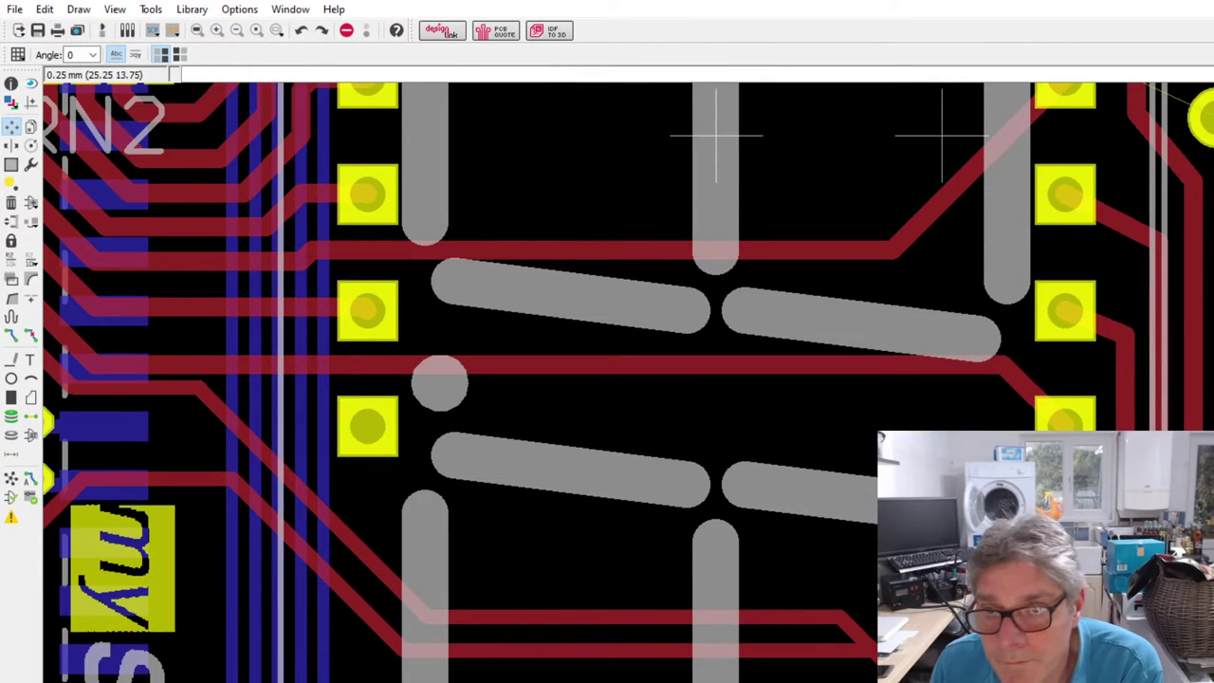
left_click(871, 651)
left_click(817, 649)
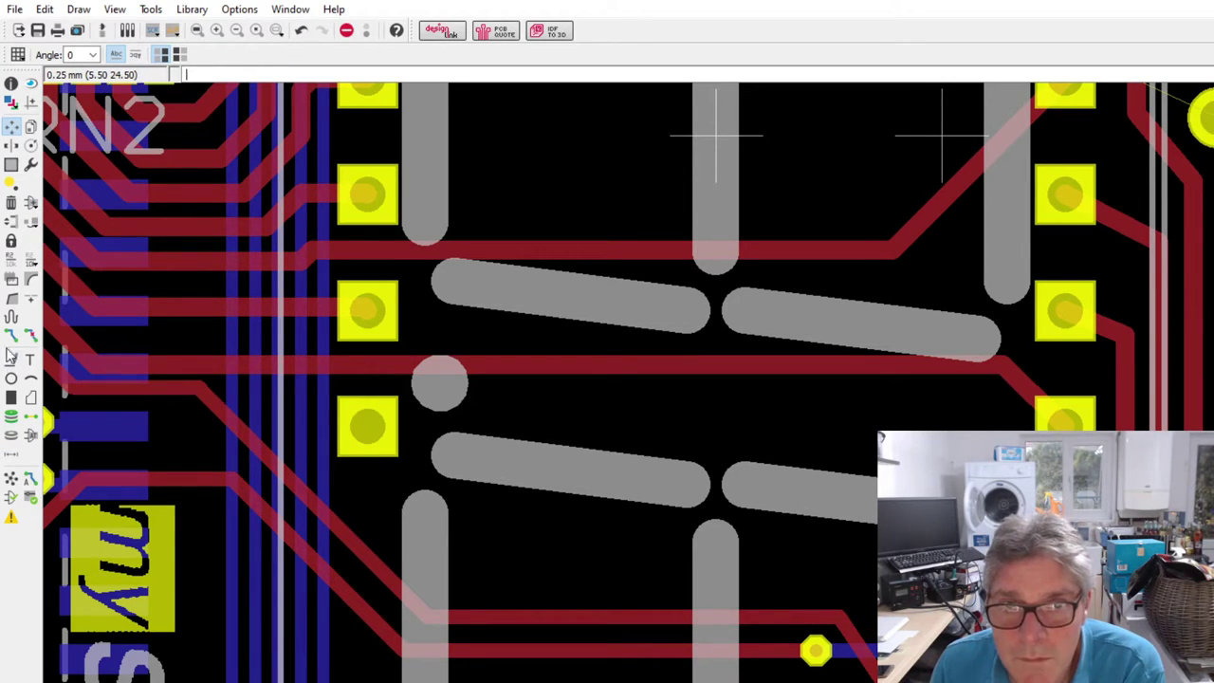
- Route a trace on layer 16 Bottom from the via toward the lower-right connector pad
left_click(11, 335)
left_click(869, 675)
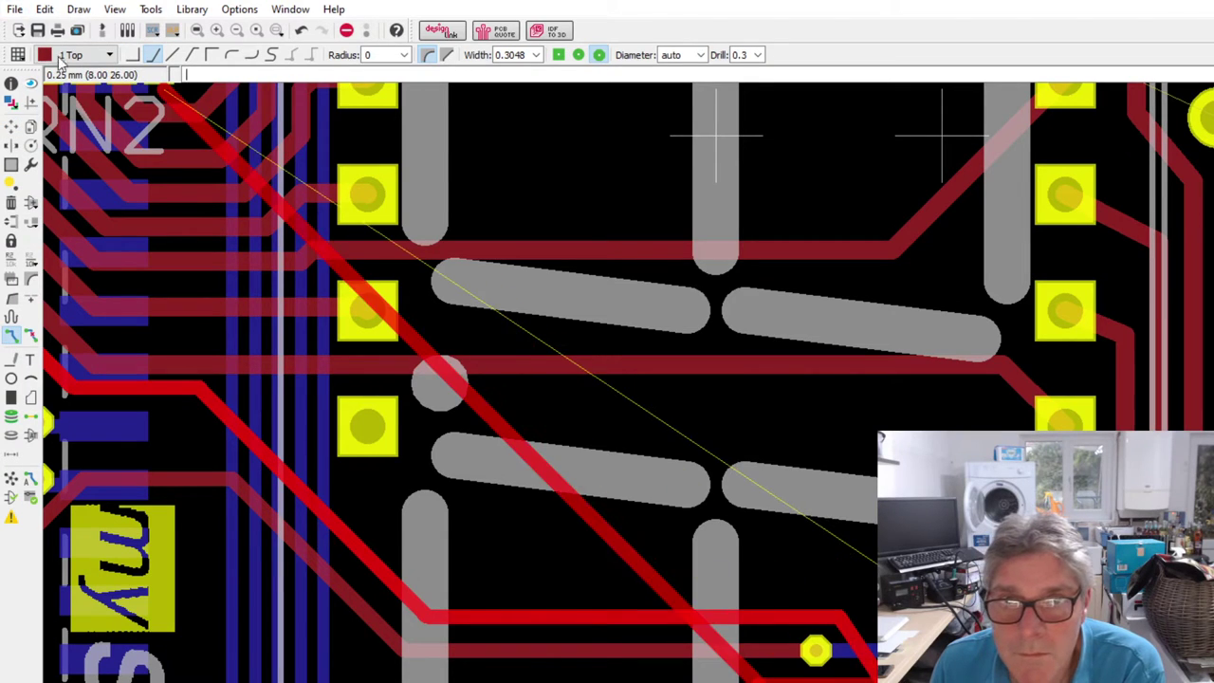
key("l")
scroll(604, 651, "down", 2)
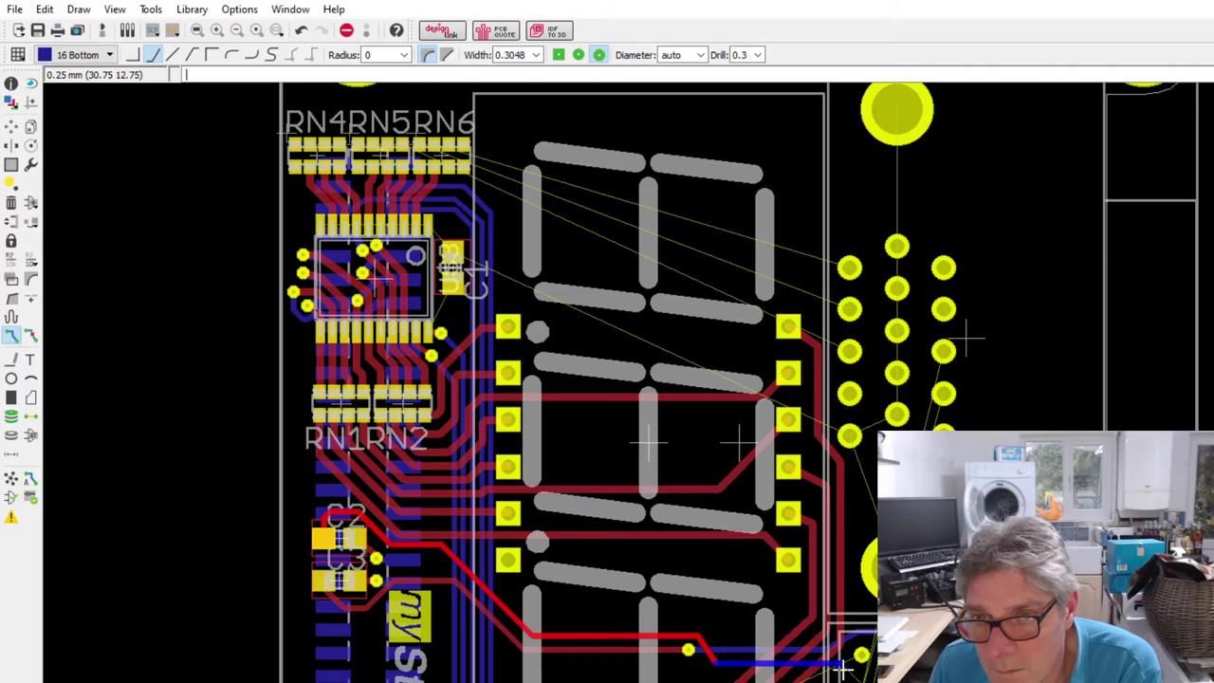
scroll(722, 653, "down", 2)
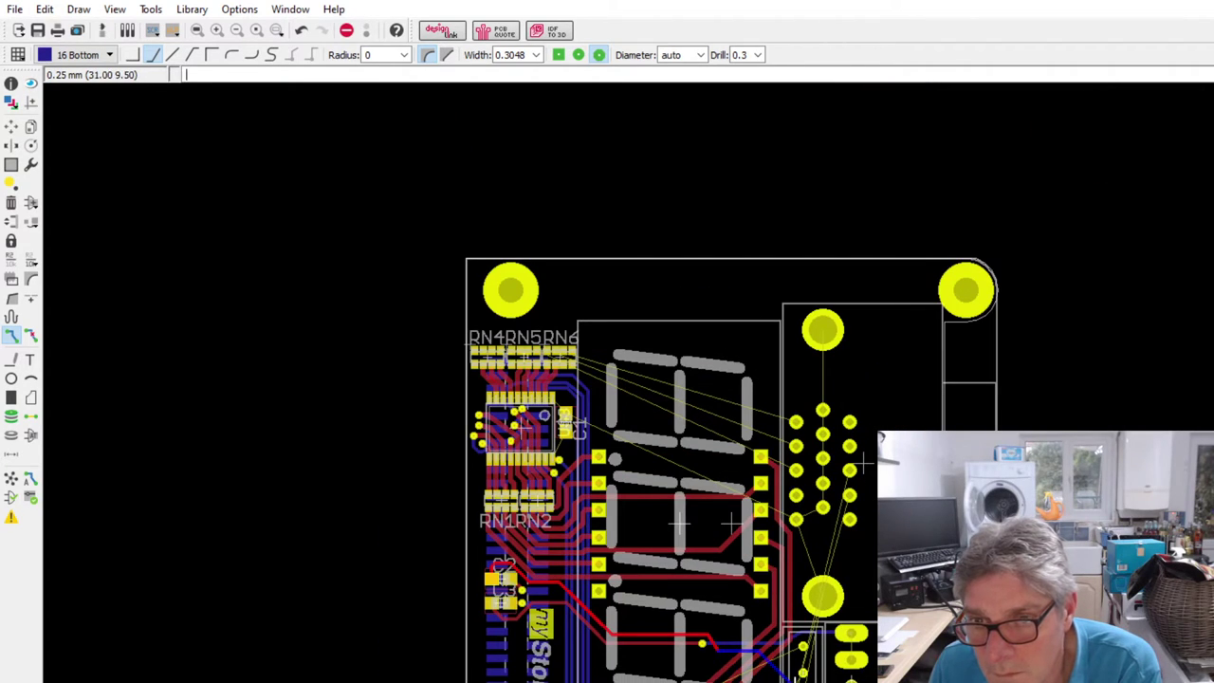
scroll(773, 670, "up", 3)
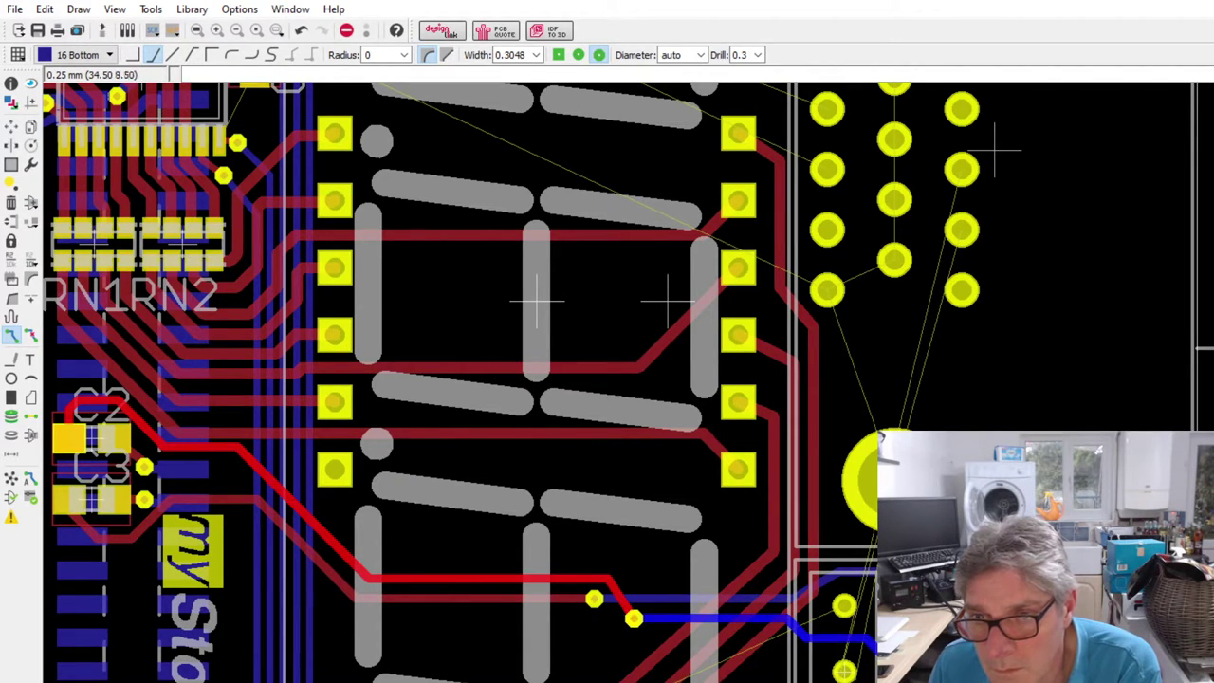
scroll(910, 664, "down", 2)
scroll(972, 332, "down", 5)
scroll(968, 258, "up", 5)
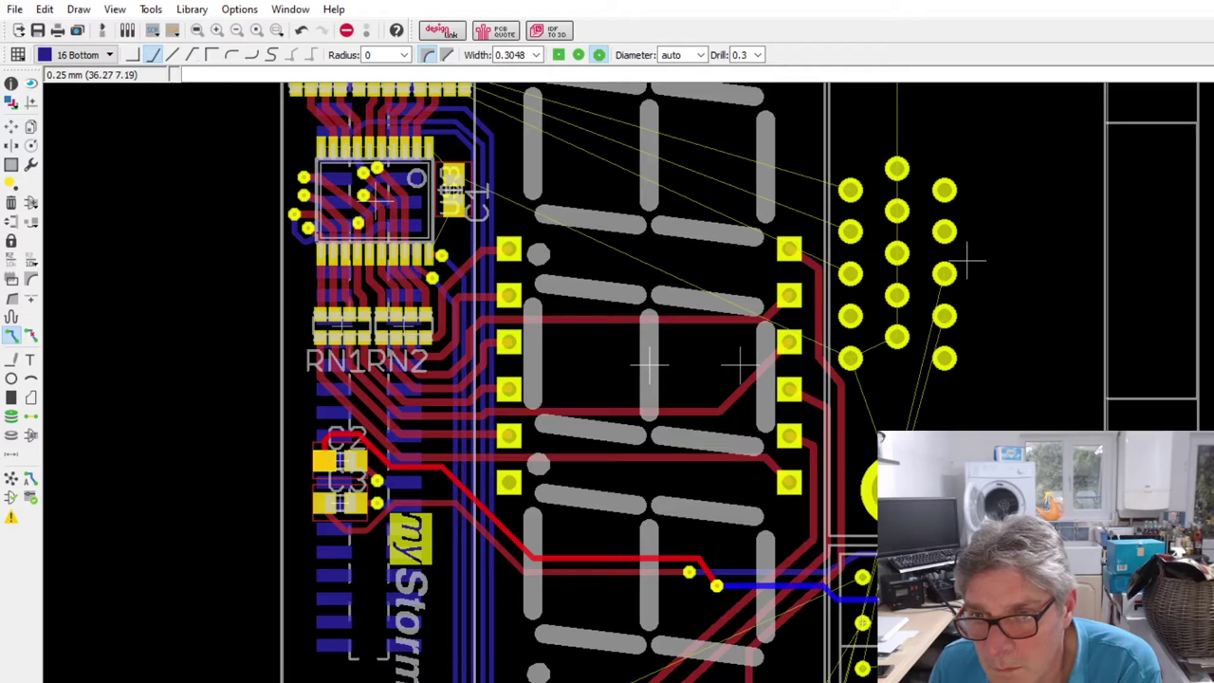
key("Escape")
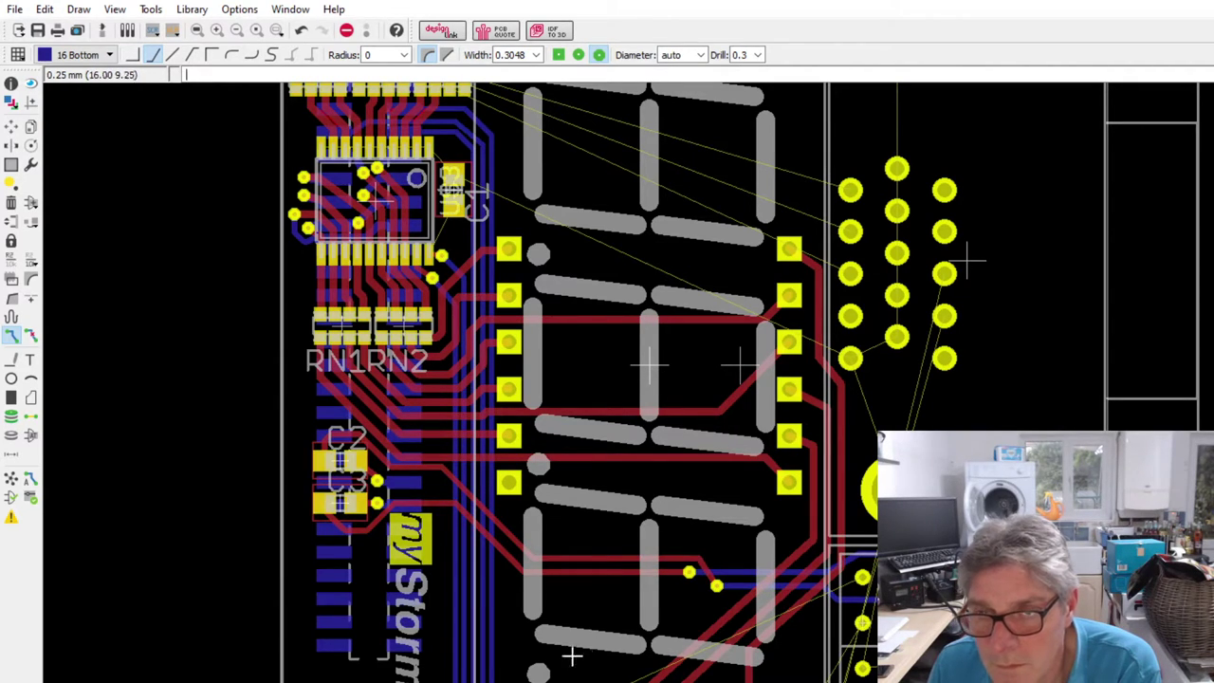
scroll(557, 666, "down", 2)
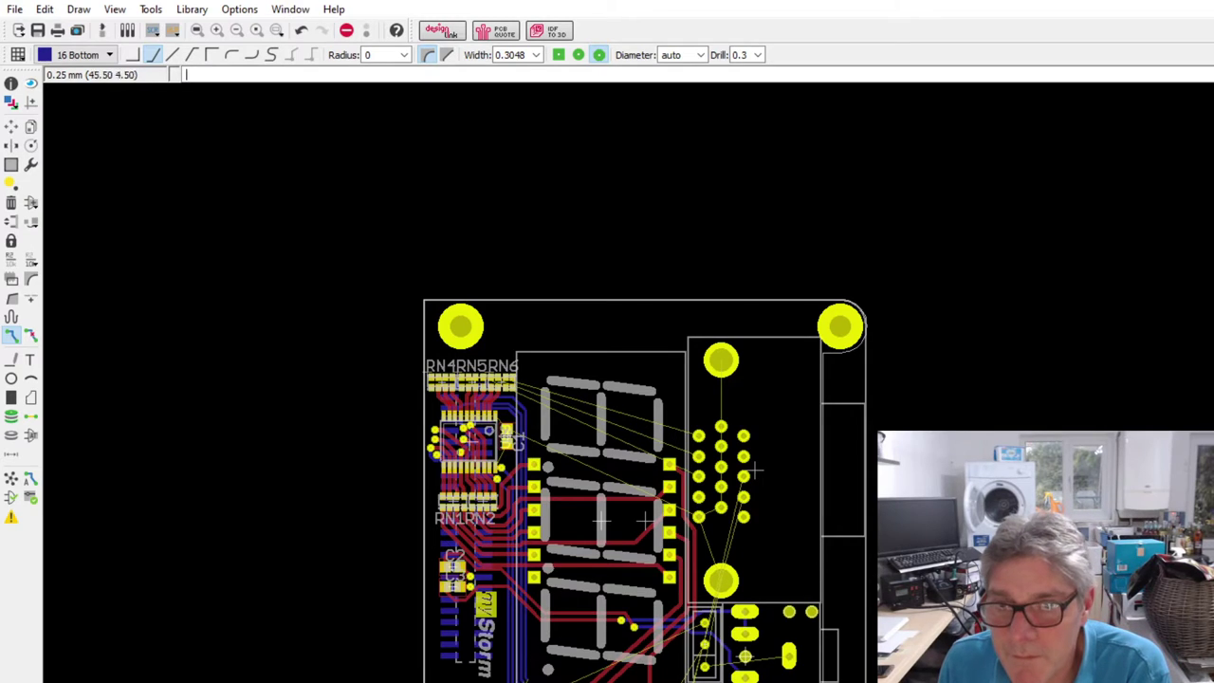
scroll(824, 673, "up", 4)
scroll(577, 548, "down", 5)
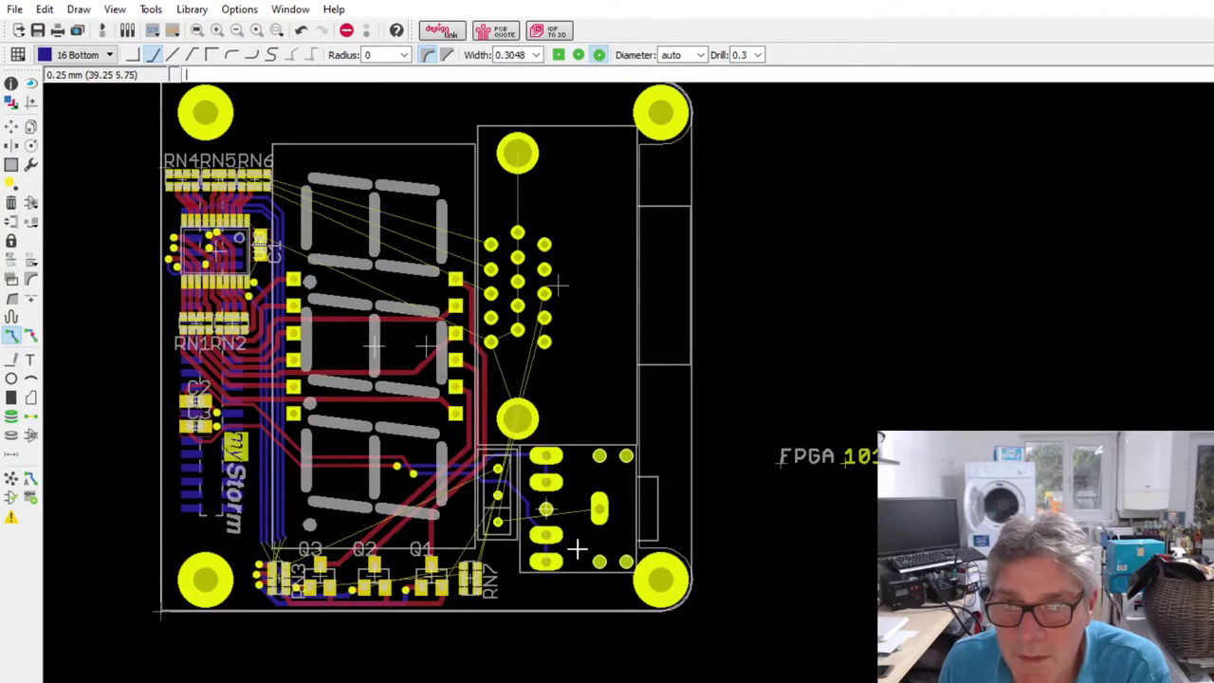
scroll(576, 548, "down", 2)
scroll(464, 556, "up", 5)
scroll(411, 561, "down", 1)
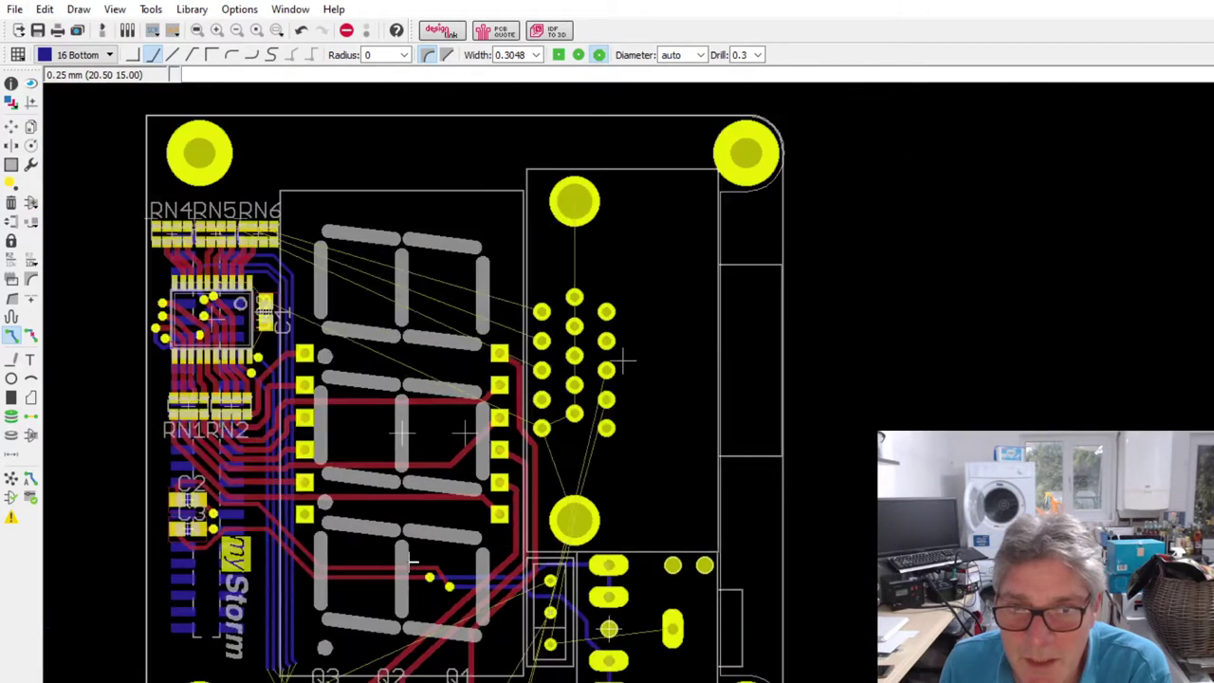
scroll(411, 561, "up", 3)
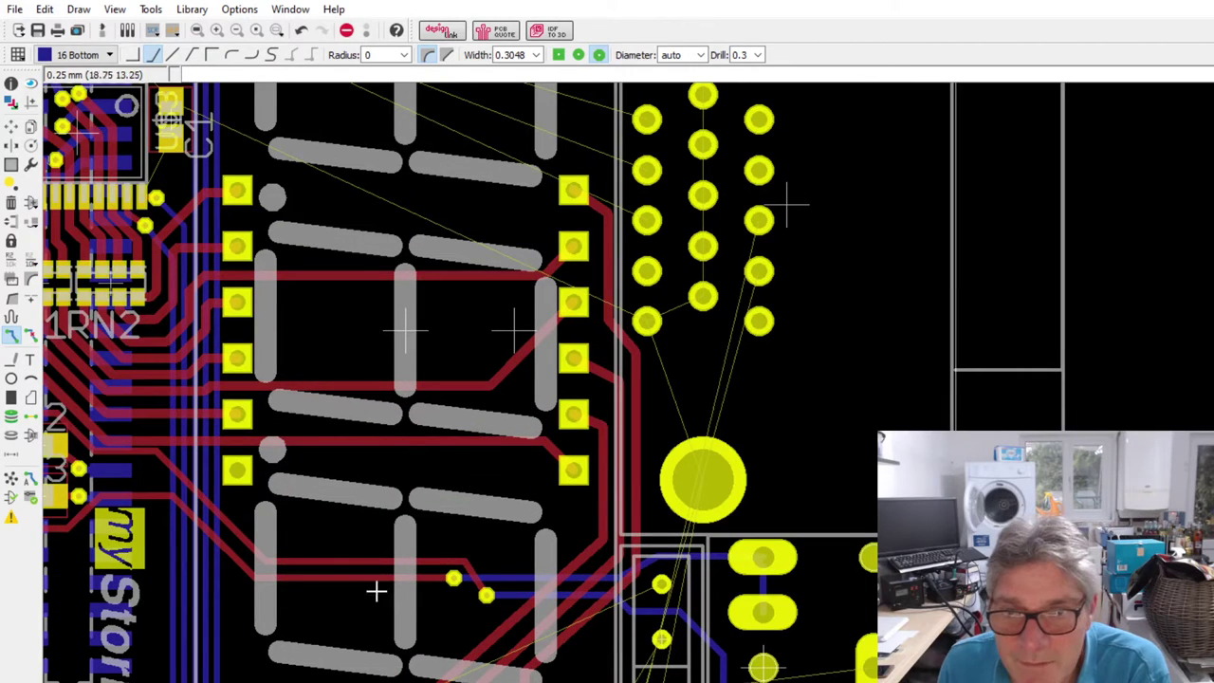
scroll(733, 648, "down", 3)
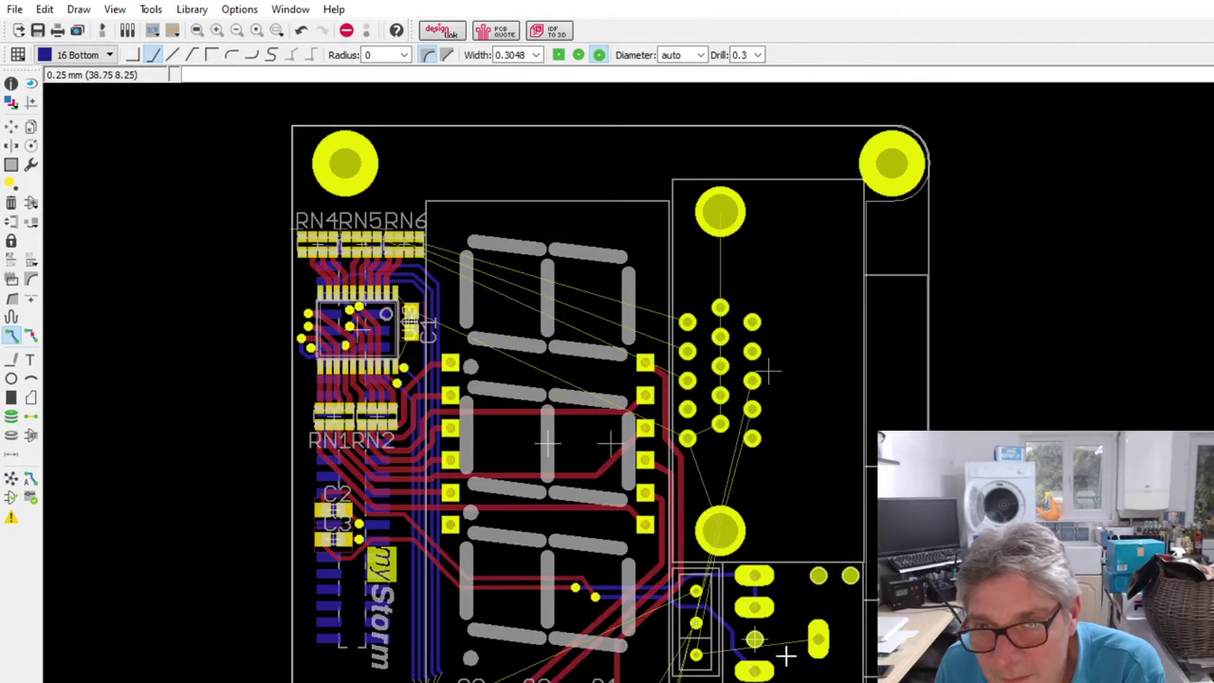
scroll(787, 654, "down", 2)
scroll(711, 671, "up", 2)
scroll(712, 672, "up", 1)
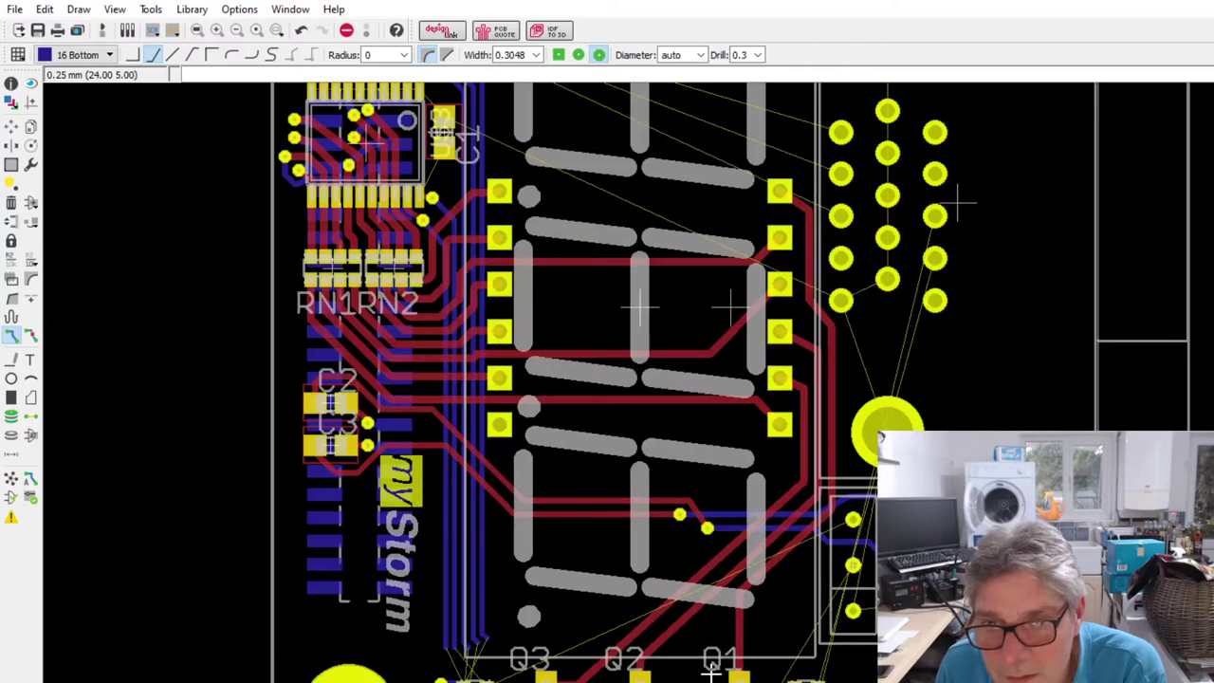
scroll(408, 675, "up", 2)
scroll(466, 522, "down", 1)
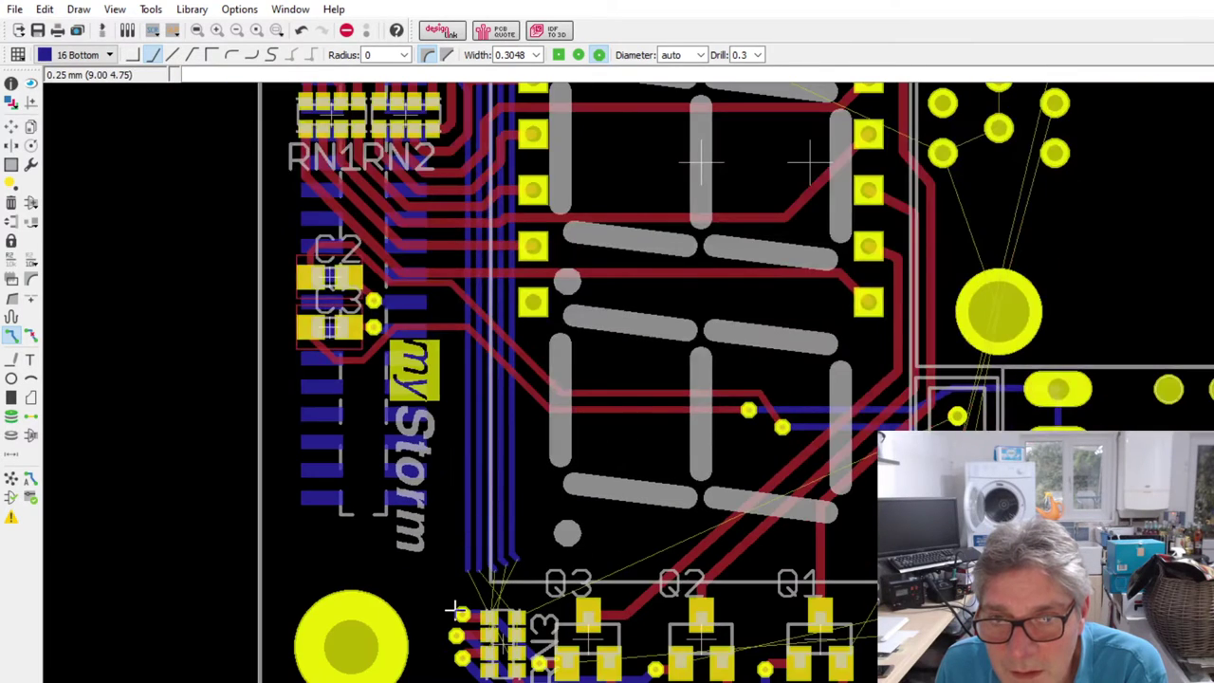
scroll(454, 610, "up", 2)
scroll(583, 512, "down", 2)
scroll(515, 615, "up", 3)
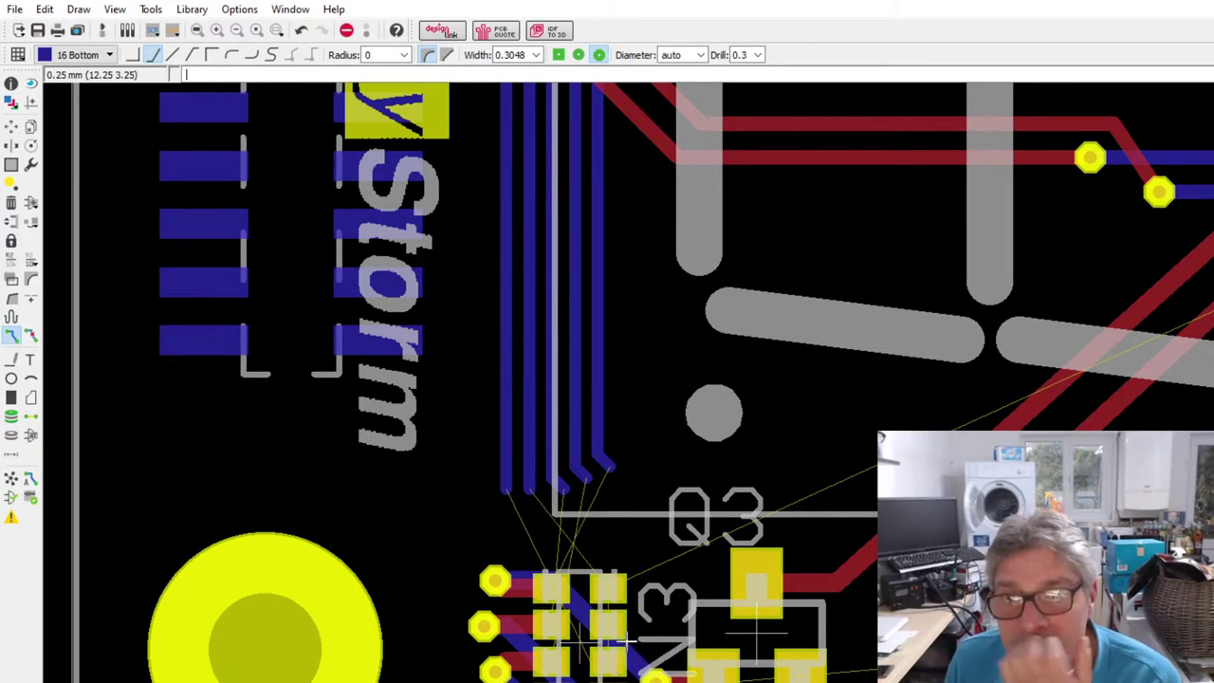
- Remove RN3's diagonal trace and the via with its short top-layer trace
scroll(498, 599, "up", 1)
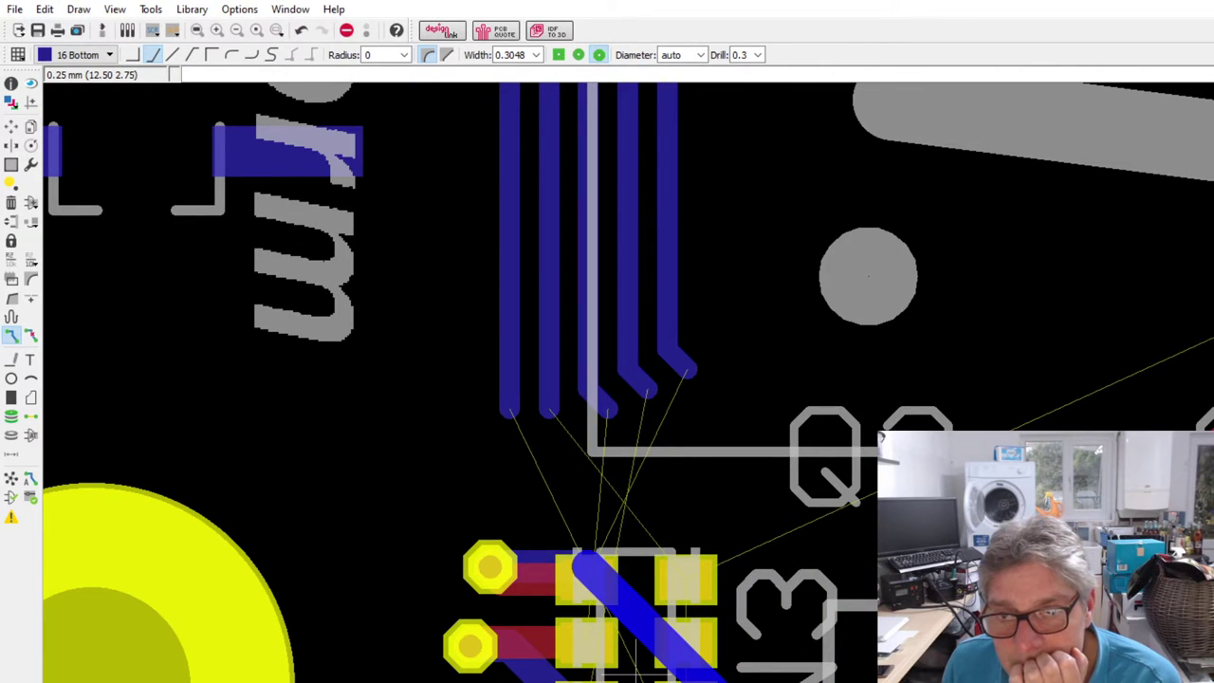
key("Delete")
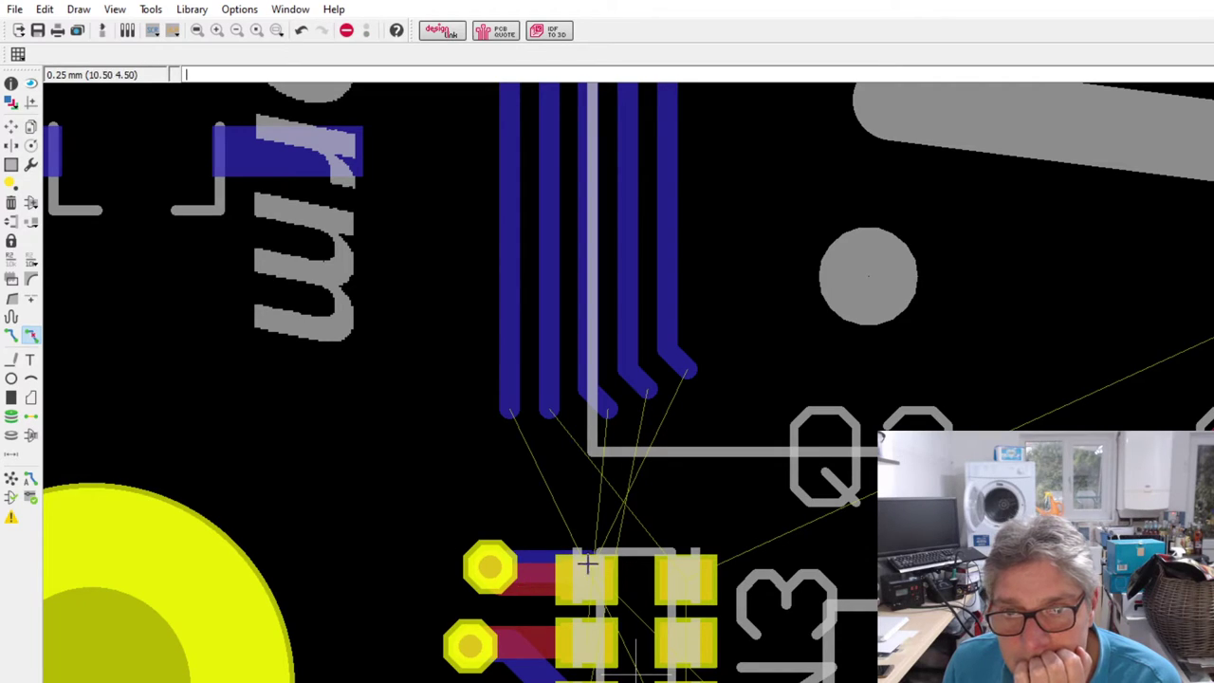
left_click(495, 567)
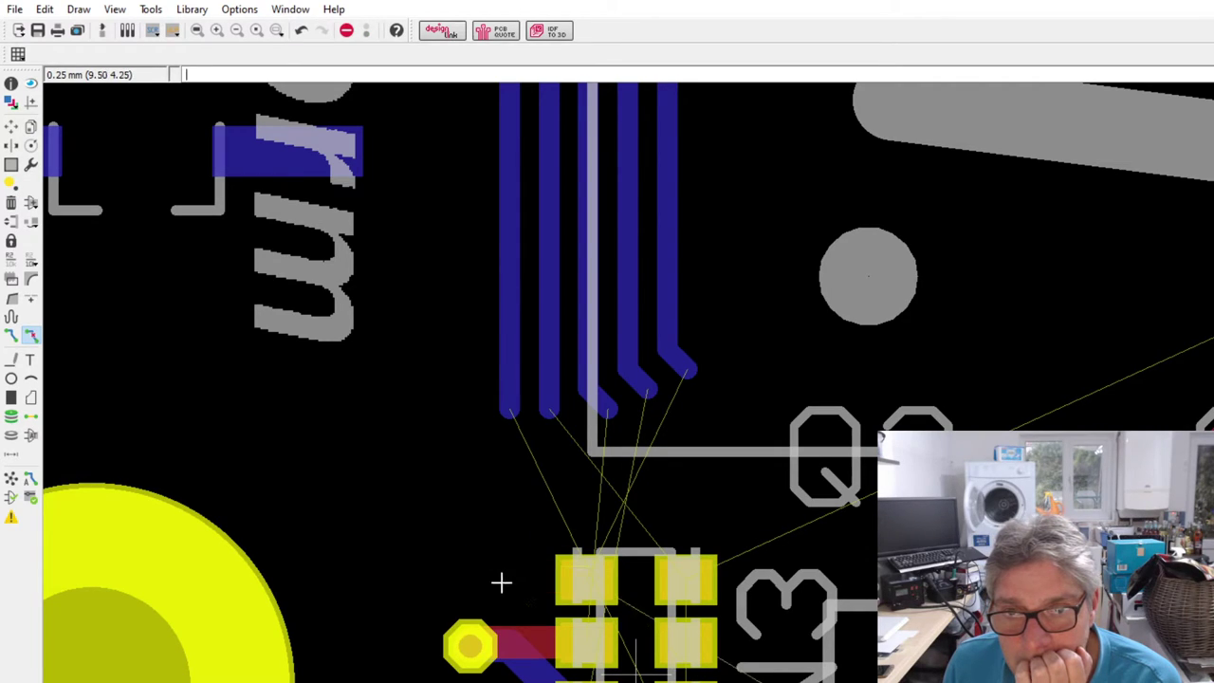
- Draw a 1 Top trace looping from one RN3 pad around to the opposite pad
left_click(12, 334)
left_click(584, 576)
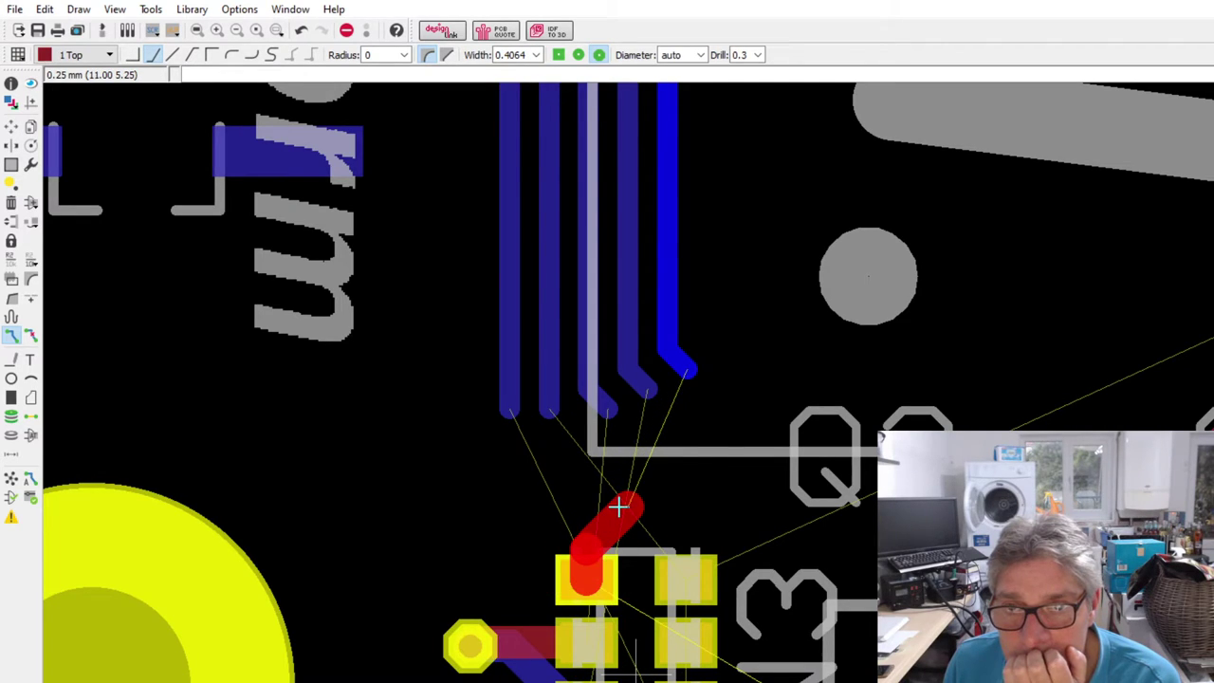
left_click(768, 547)
scroll(772, 677, "down", 2)
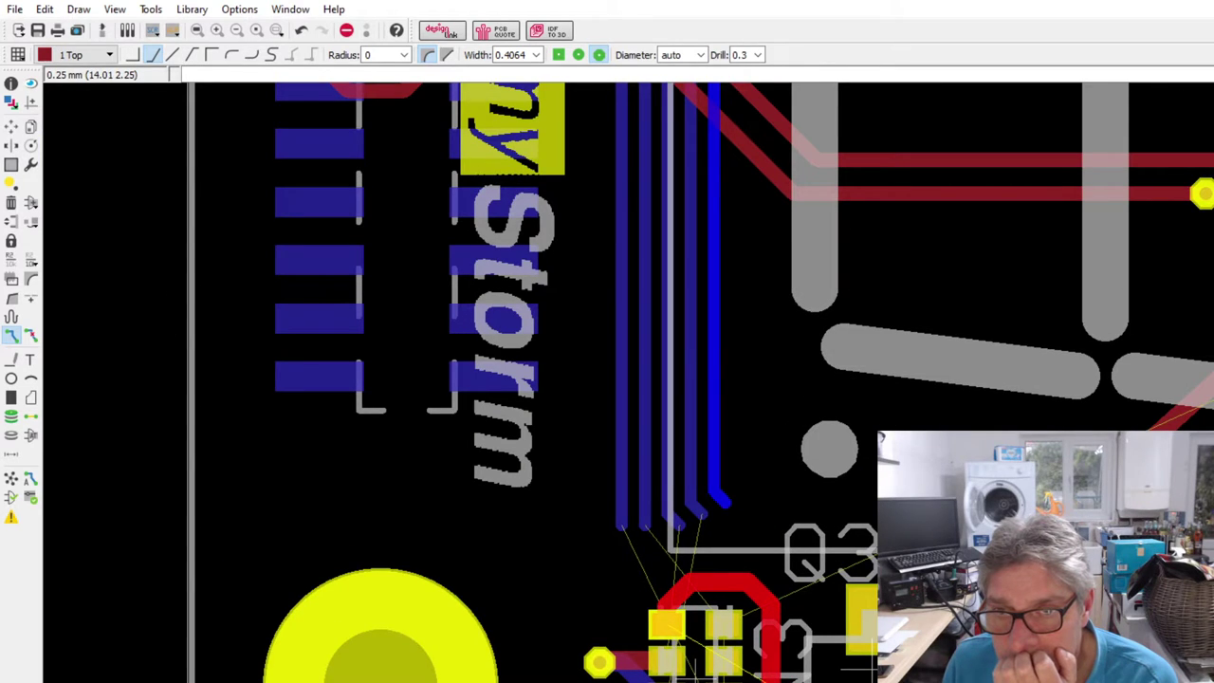
key("Escape")
- Start a 0.3048-wide bottom-layer trace from the blue bus end toward RN3
scroll(654, 621, "up", 3)
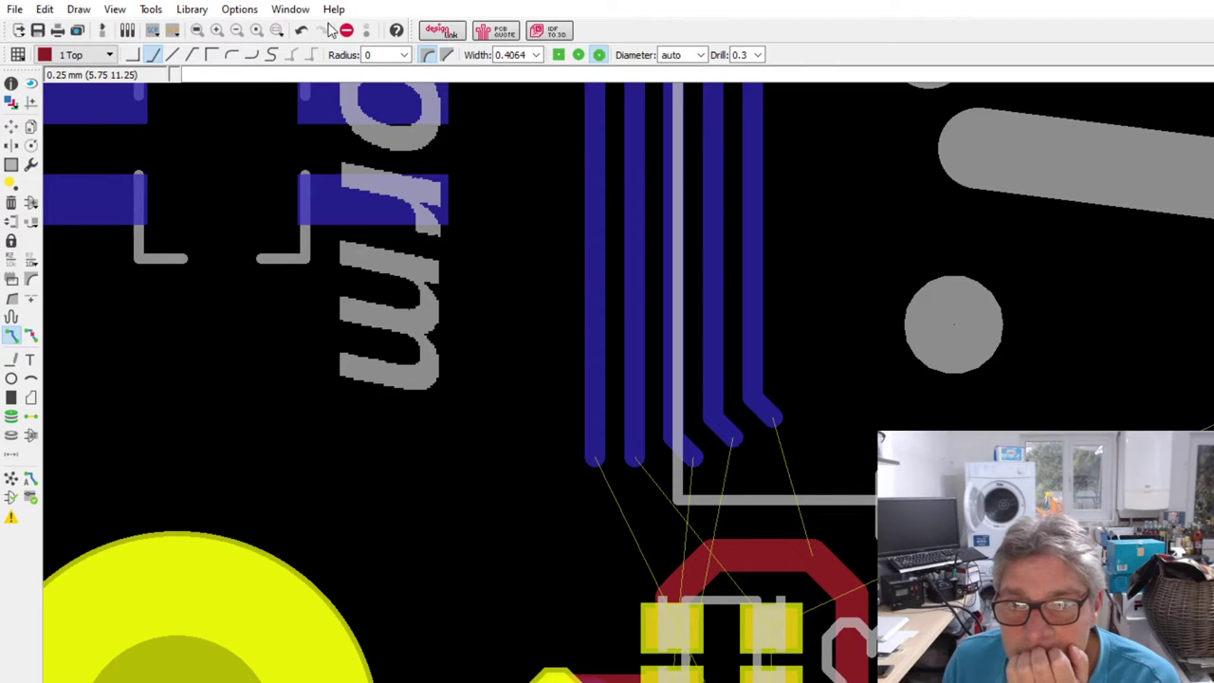
scroll(563, 329, "down", 4)
scroll(609, 428, "up", 1)
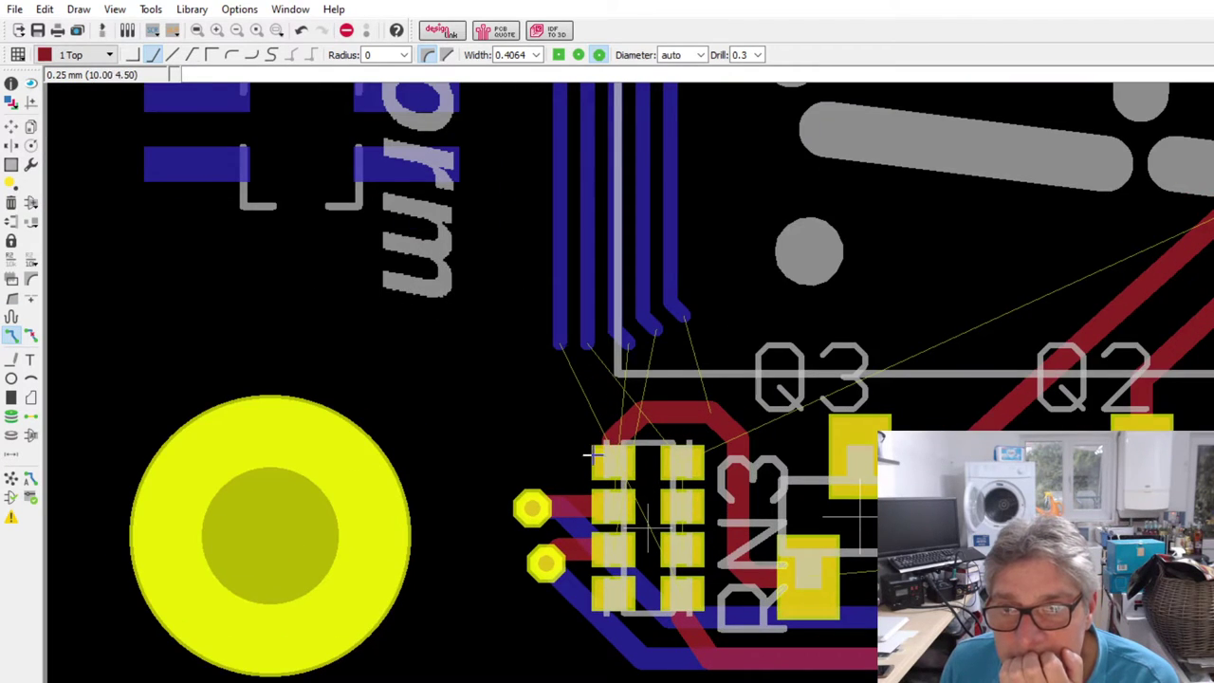
left_click(560, 346)
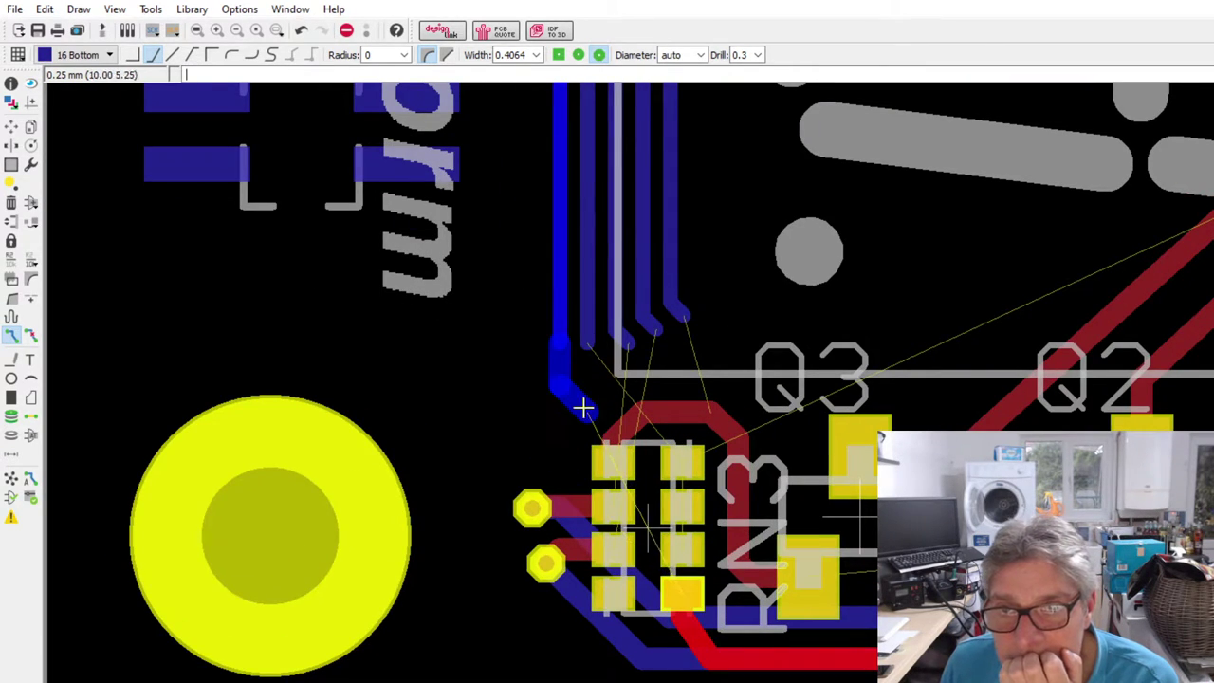
scroll(502, 55, "up", 1)
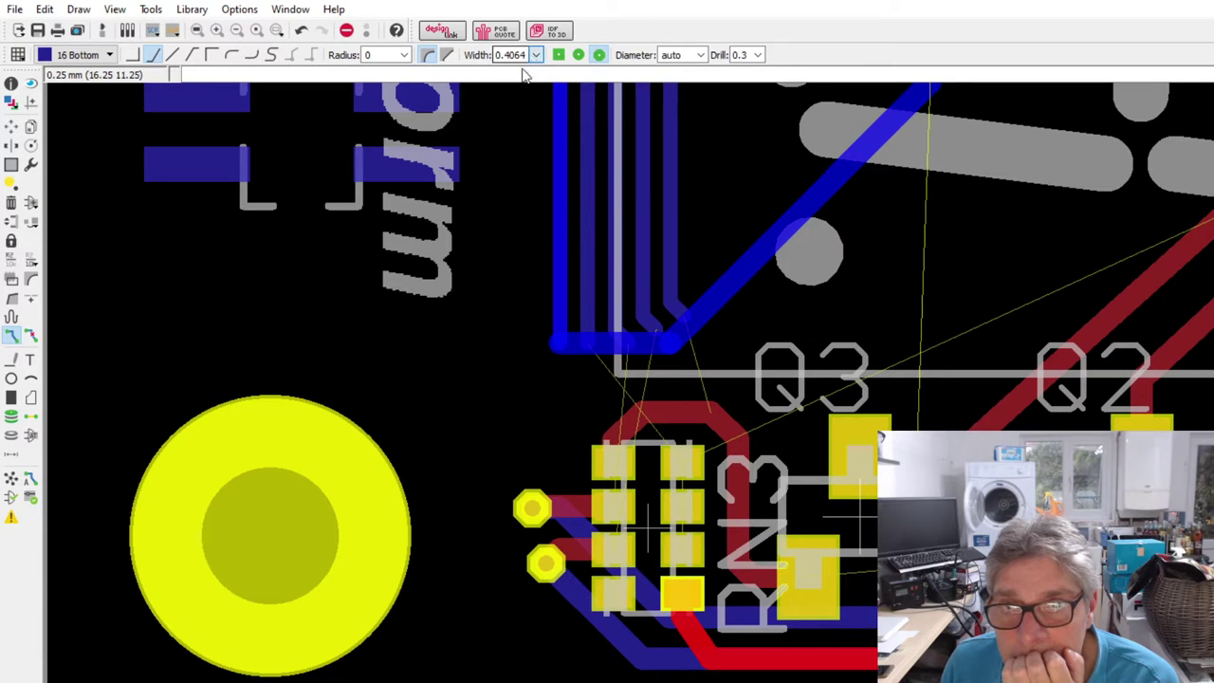
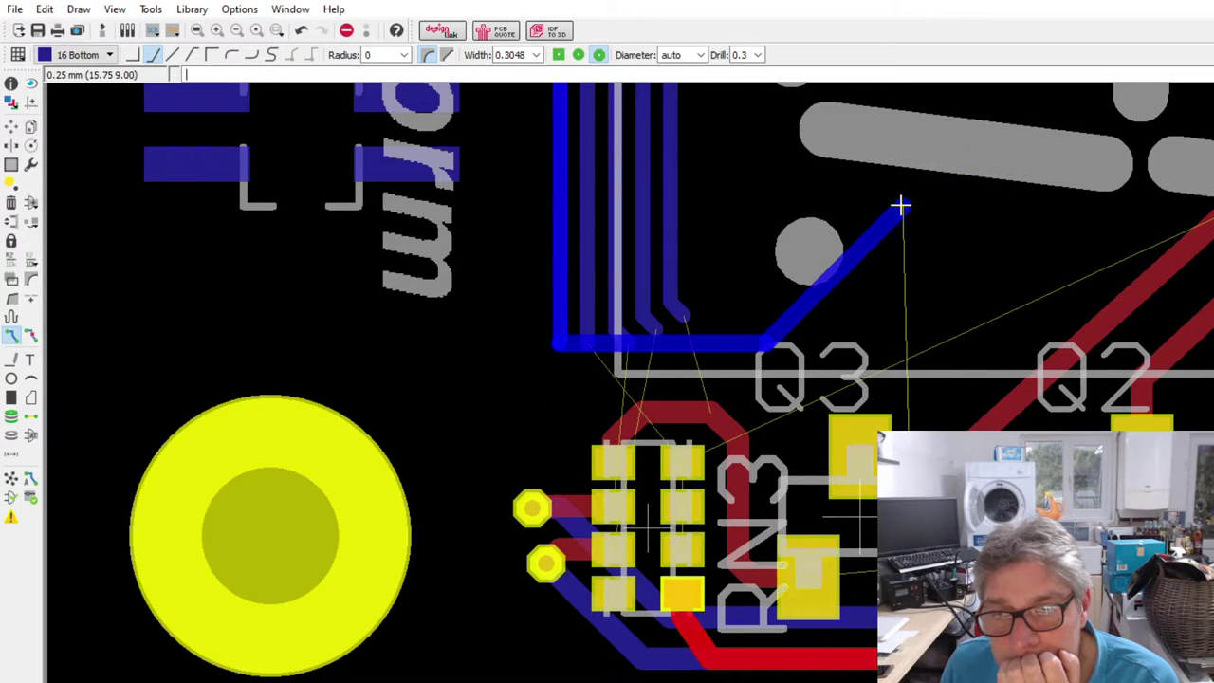
- Cancel the unfinished route and undo a trial drag of the leftmost blue track
key("Escape")
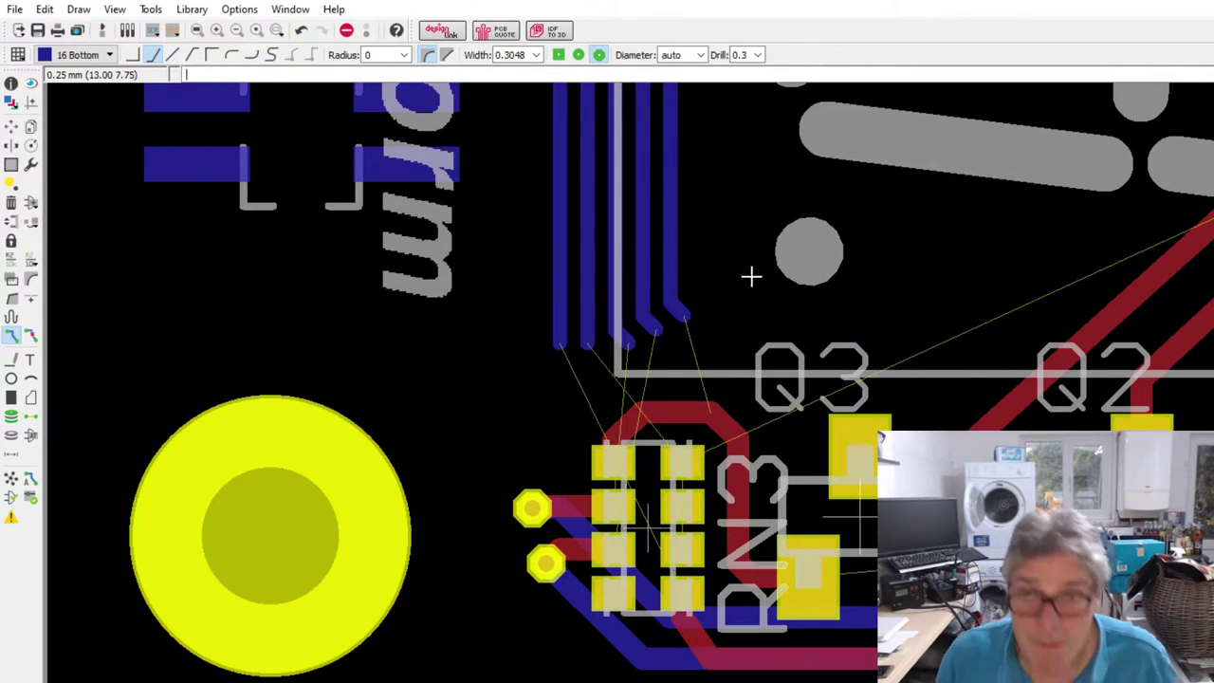
left_click(11, 126)
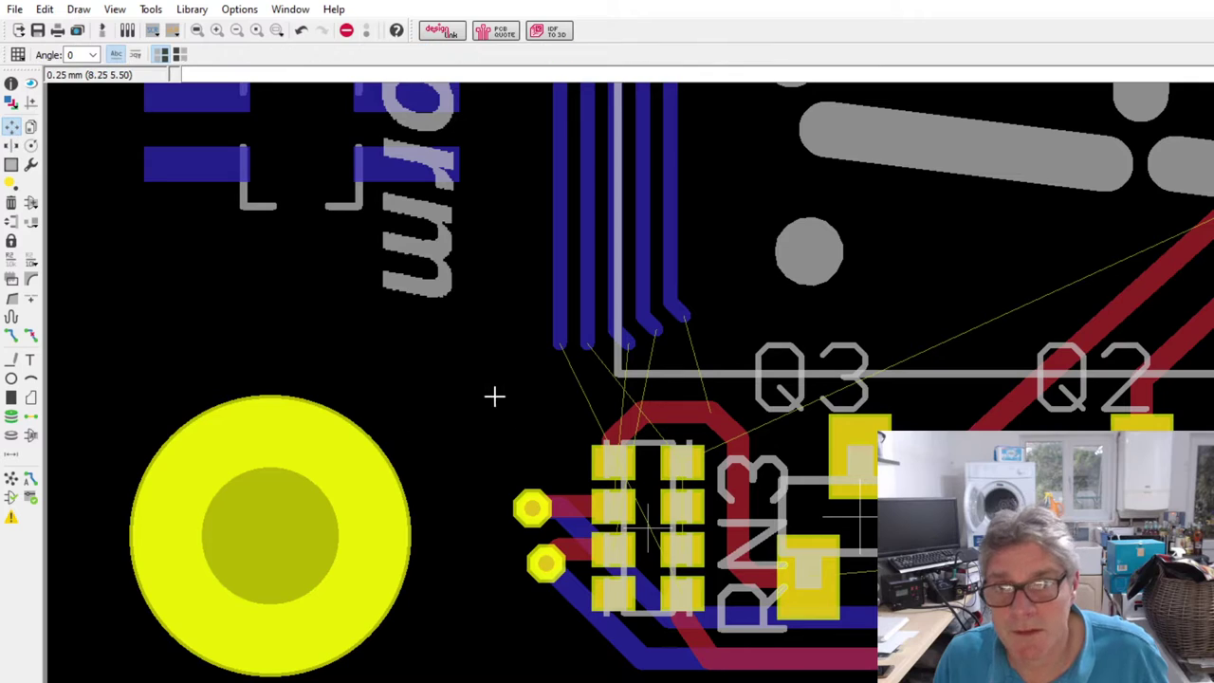
left_click_drag(562, 327, 651, 624)
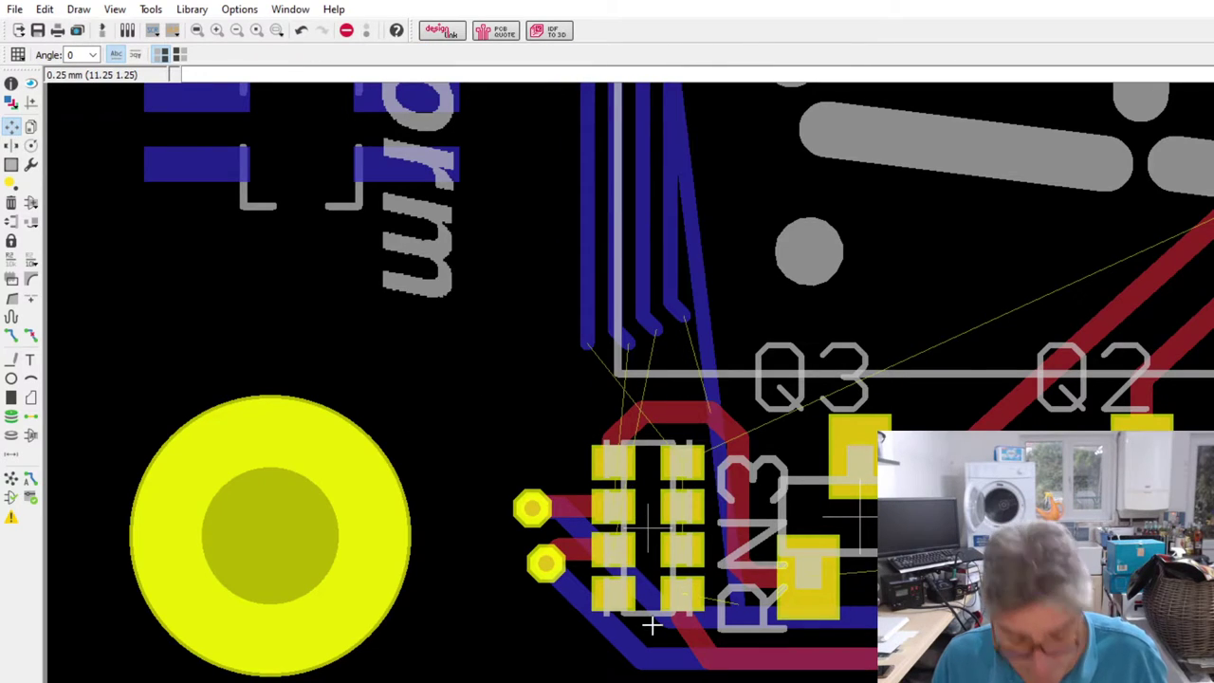
key("ctrl+z")
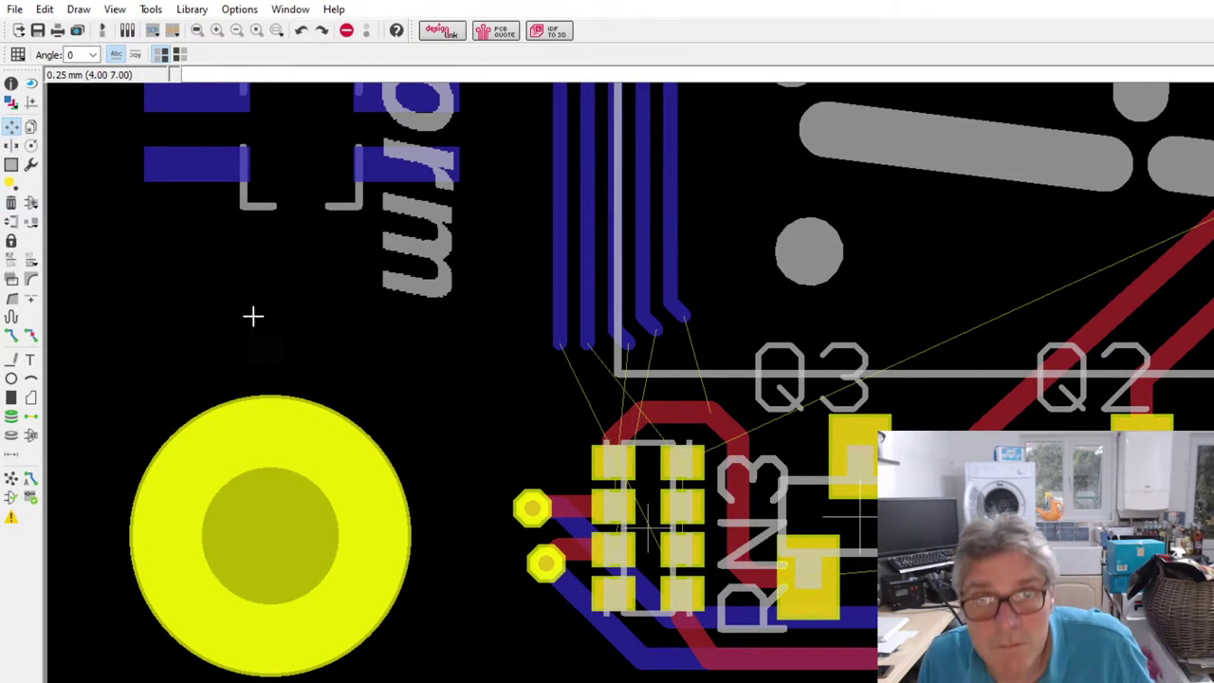
- Group-select RN3, nudge it two steps left, and shift the neighbouring via right
left_click(12, 164)
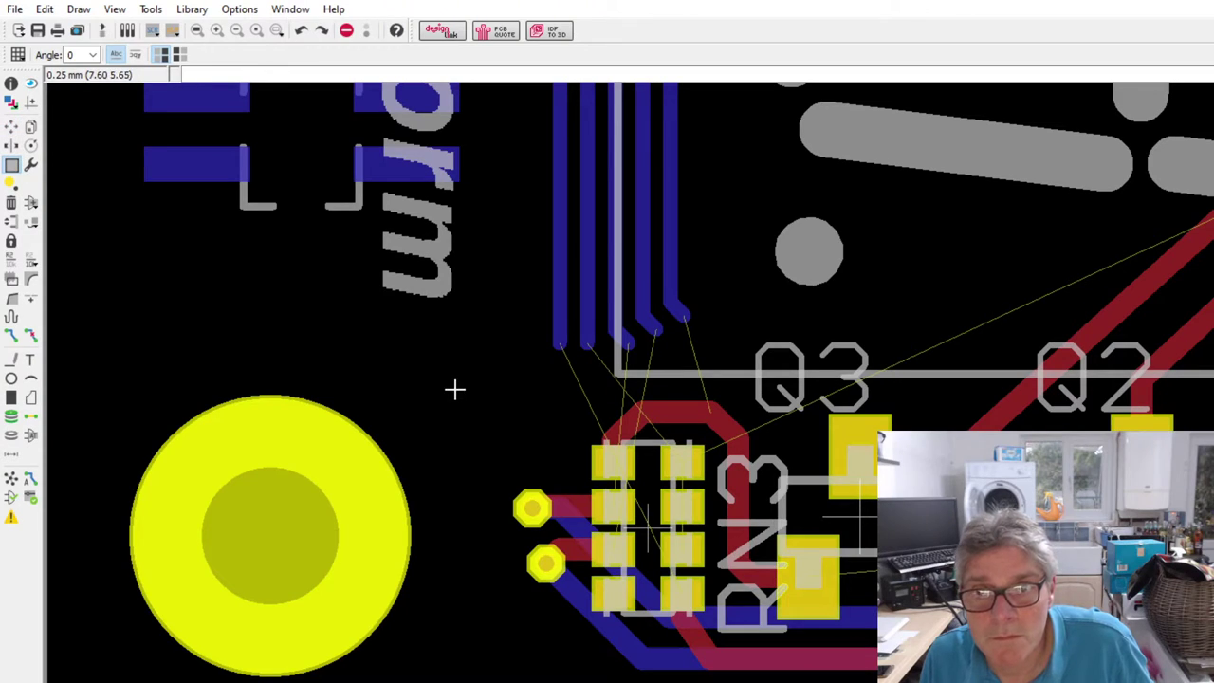
left_click_drag(455, 388, 759, 655)
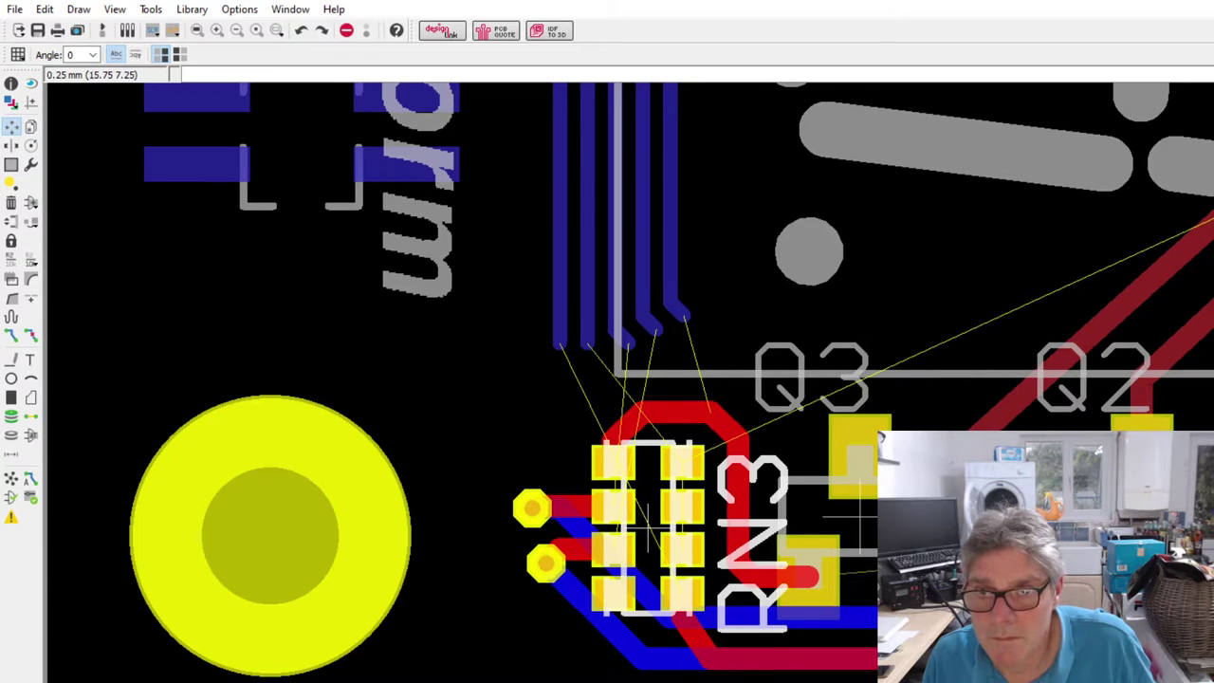
key("Left")
key("Left")
key("Left")
key("Left")
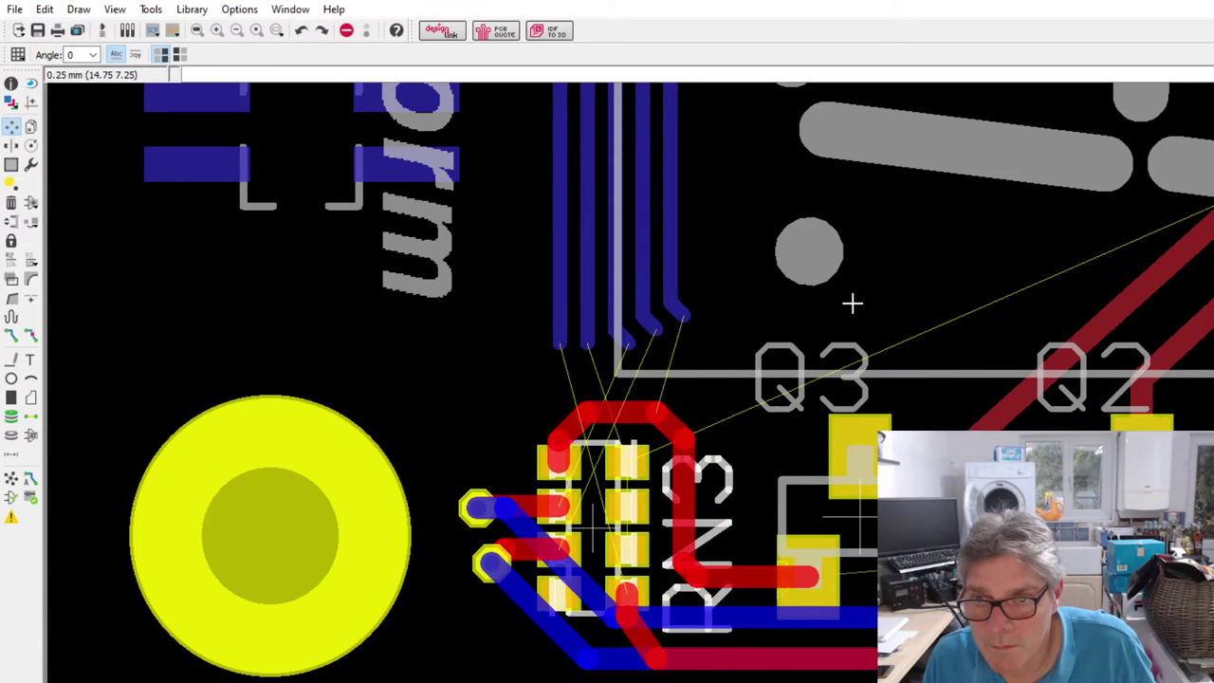
key("Left")
key("Left")
left_click(477, 439)
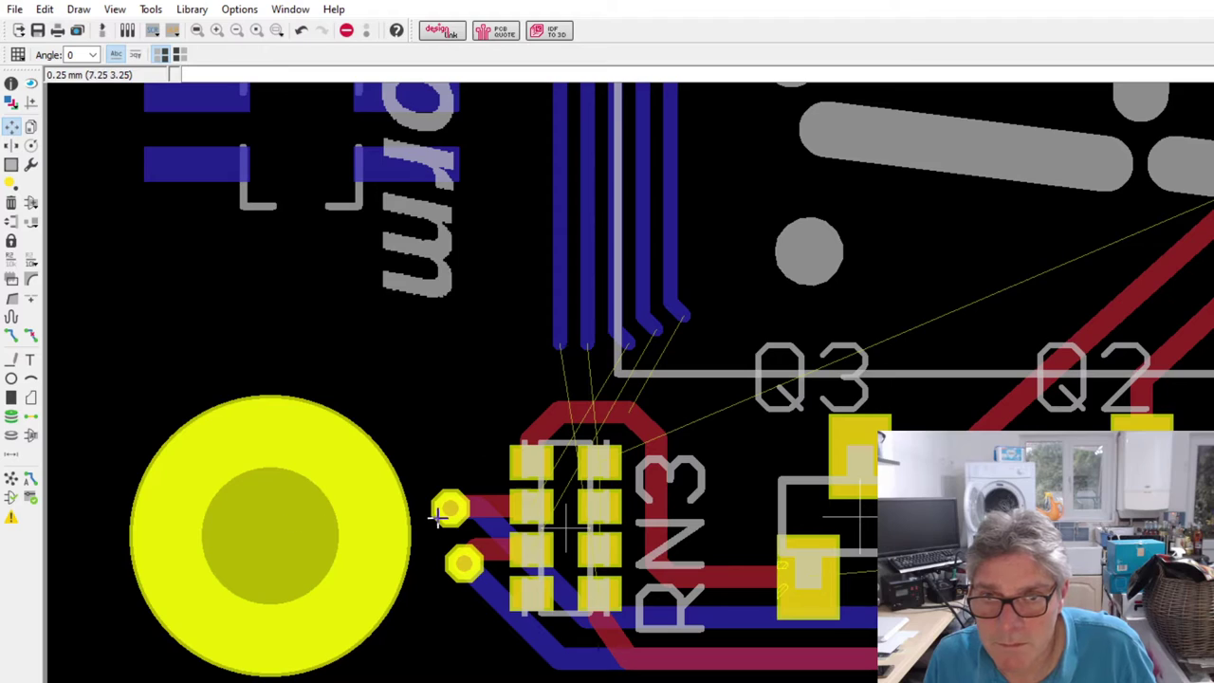
left_click_drag(439, 513, 465, 508)
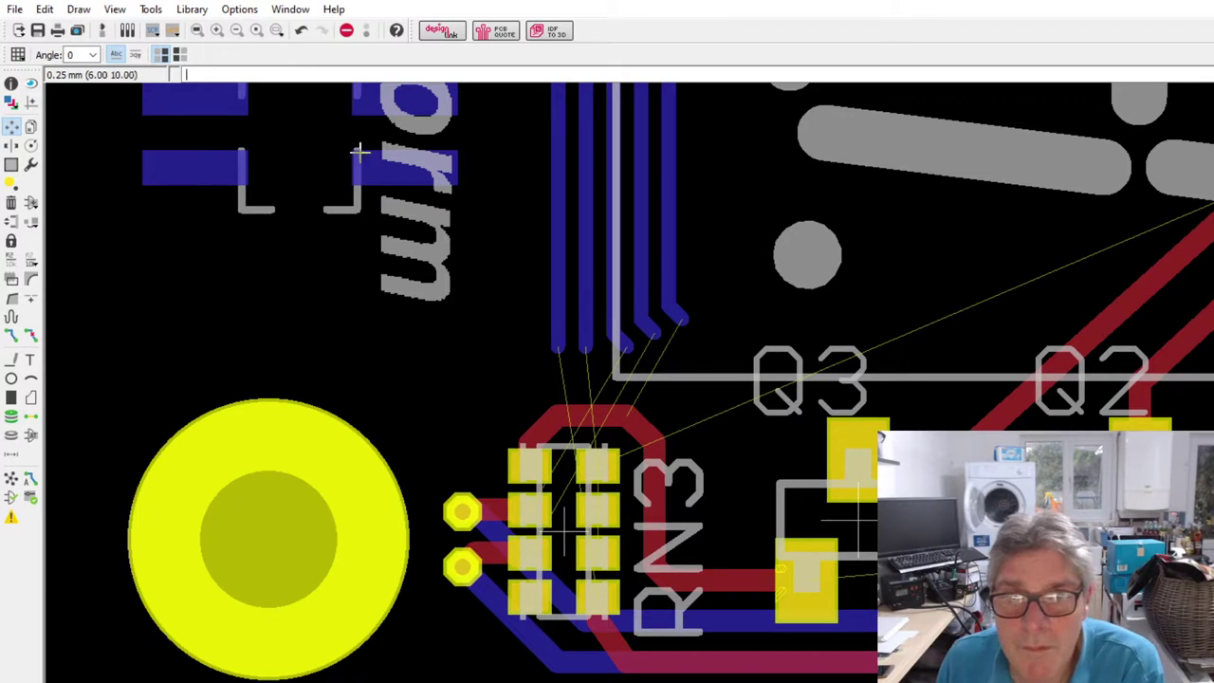
- Route the leftmost blue bottom trace to RN3's lower pad with 45° bends, ending in a via
left_click(11, 336)
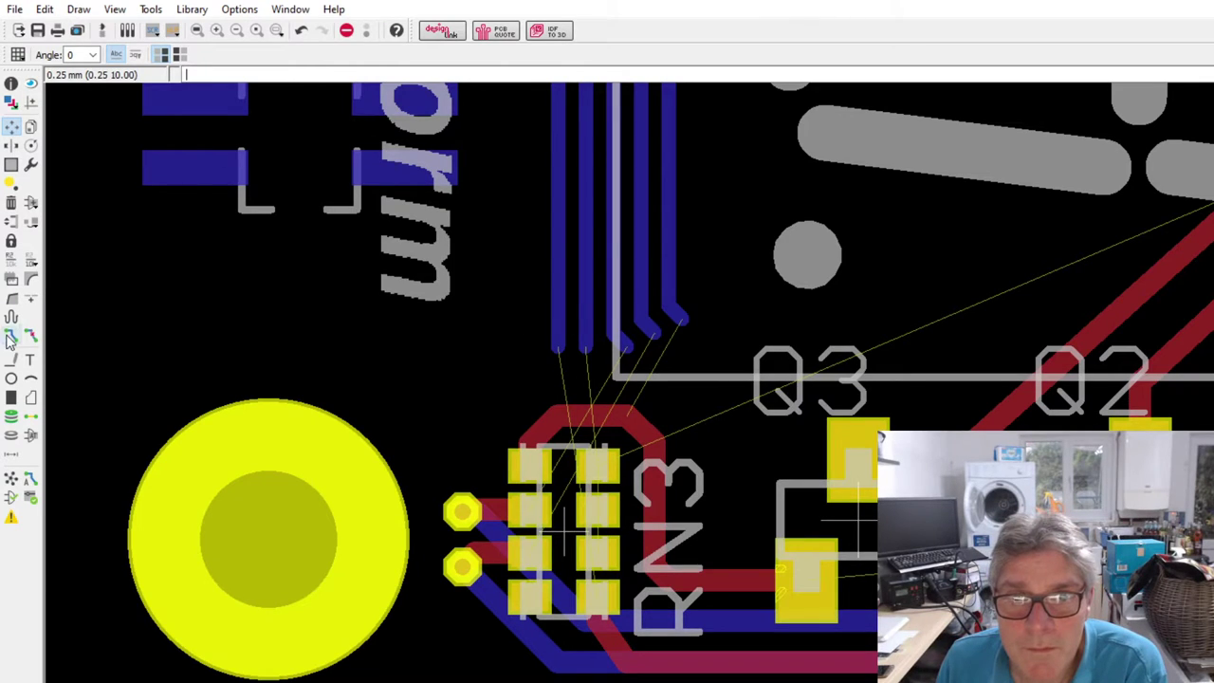
left_click(559, 344)
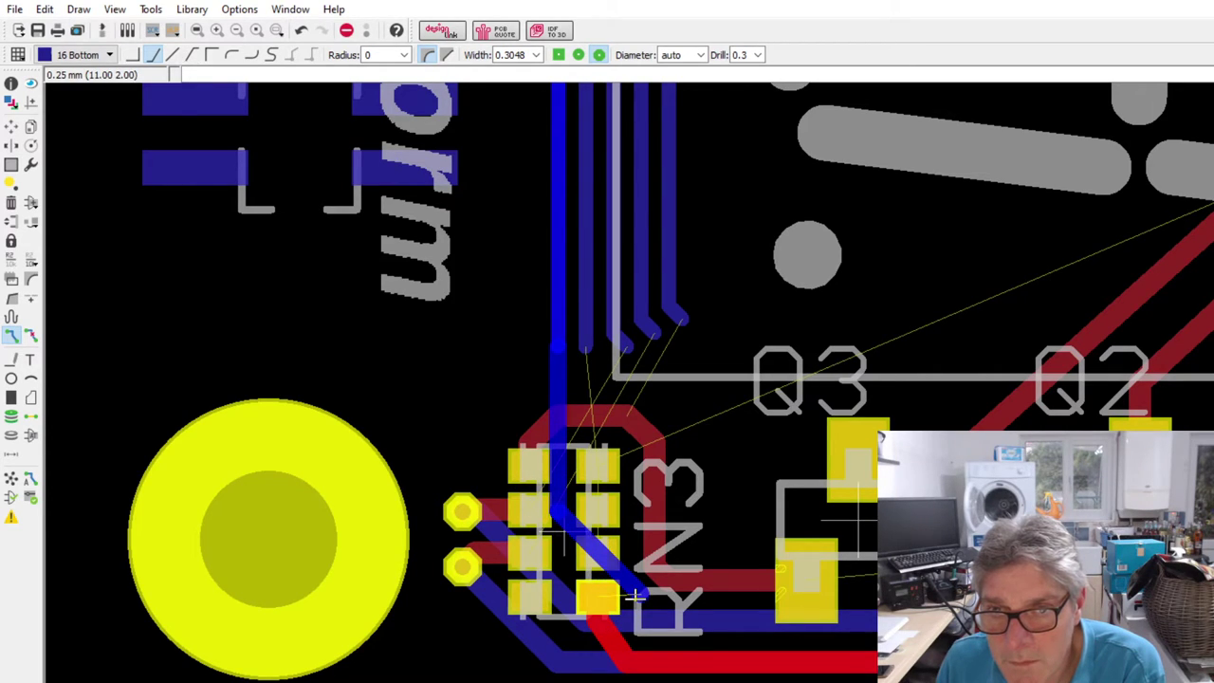
left_click(638, 593)
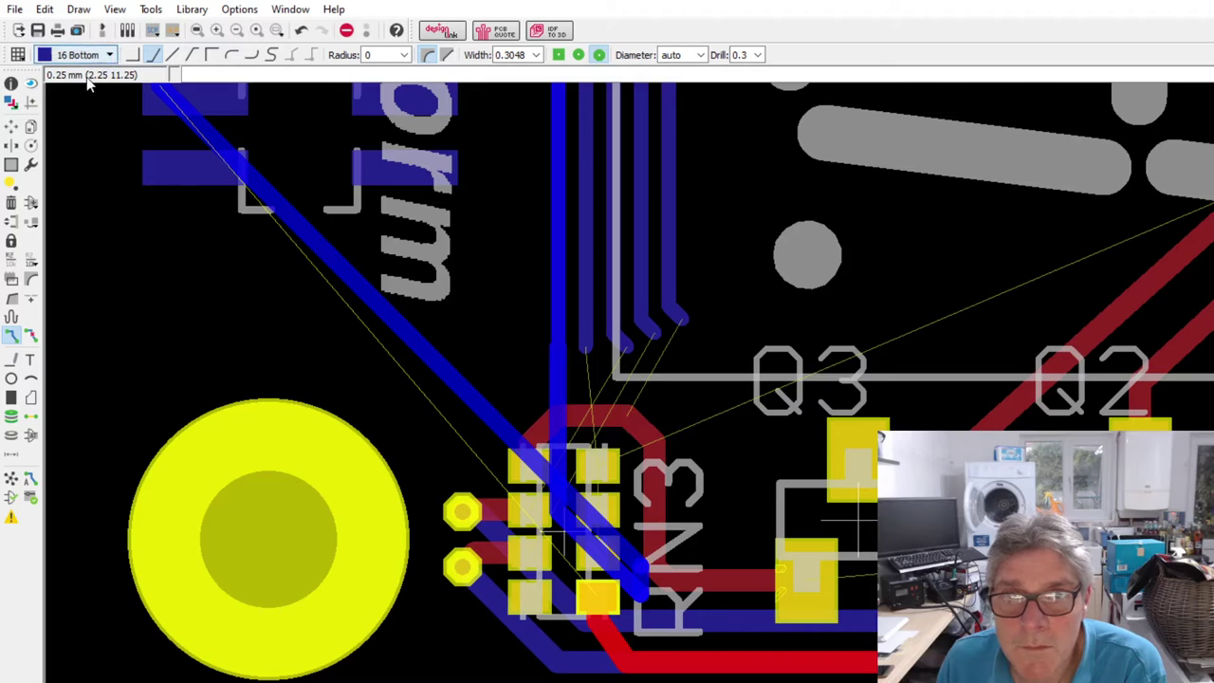
key("l")
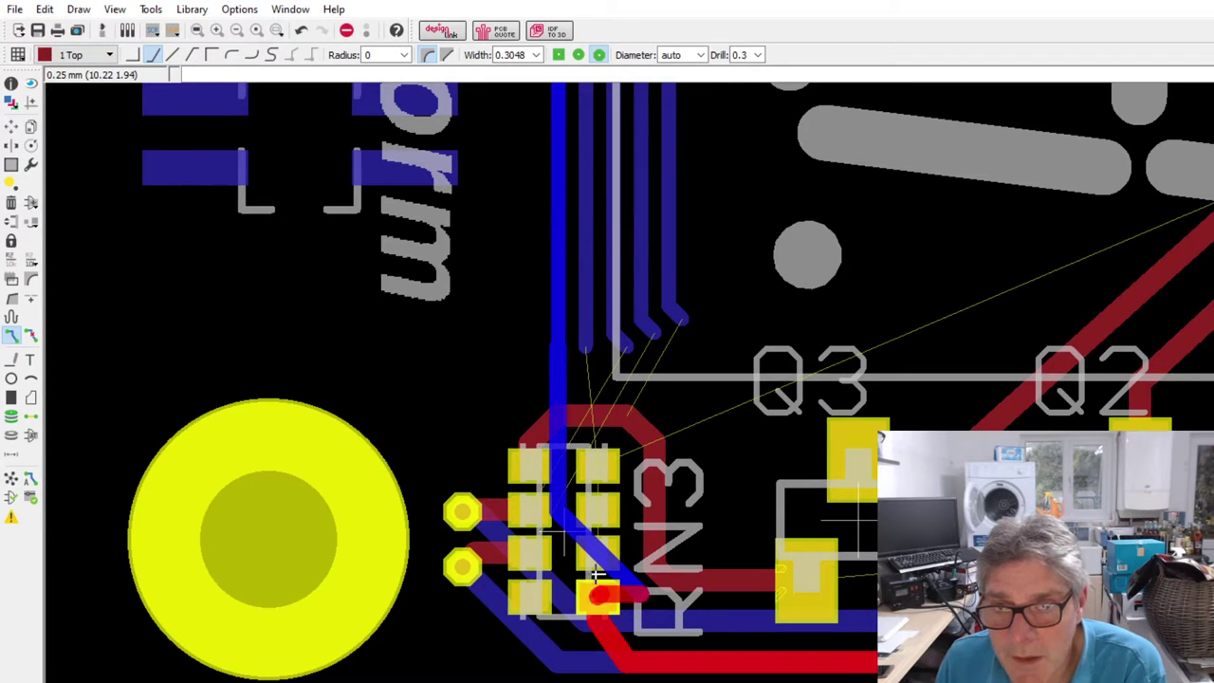
left_click(193, 54)
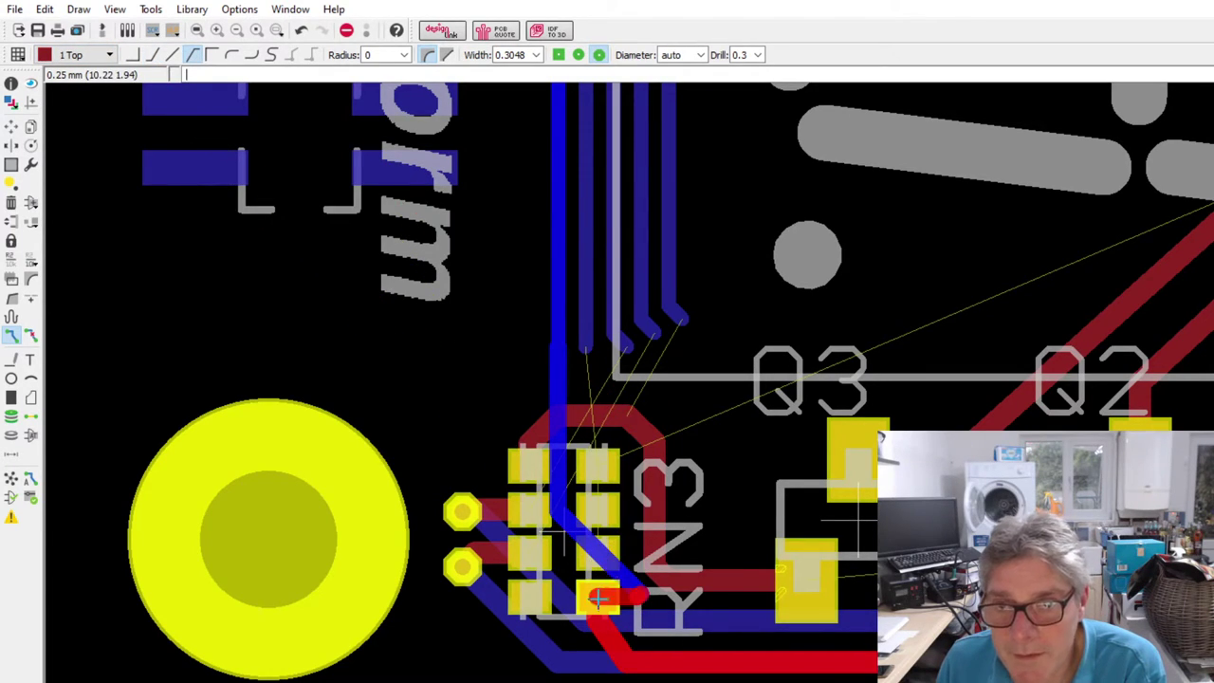
key("Escape")
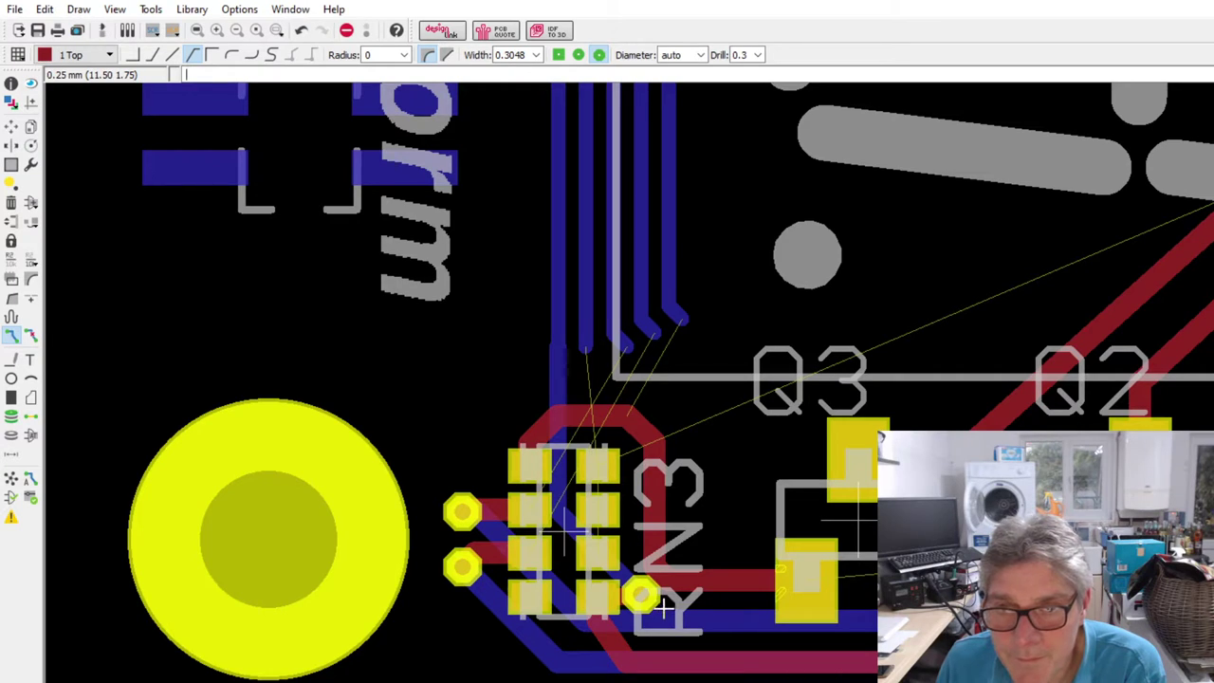
scroll(707, 612, "down", 1)
scroll(692, 597, "up", 2)
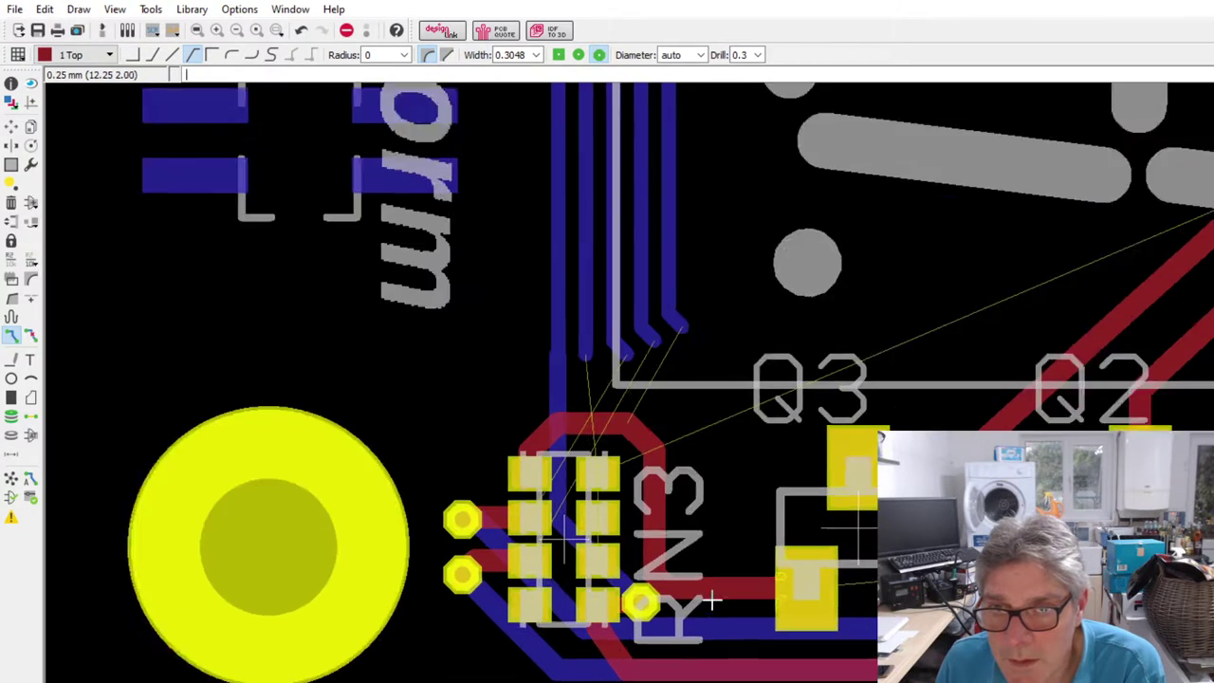
- Move the red L-shaped track's corner up toward Q3 and delete its vertical segment
left_click(576, 552)
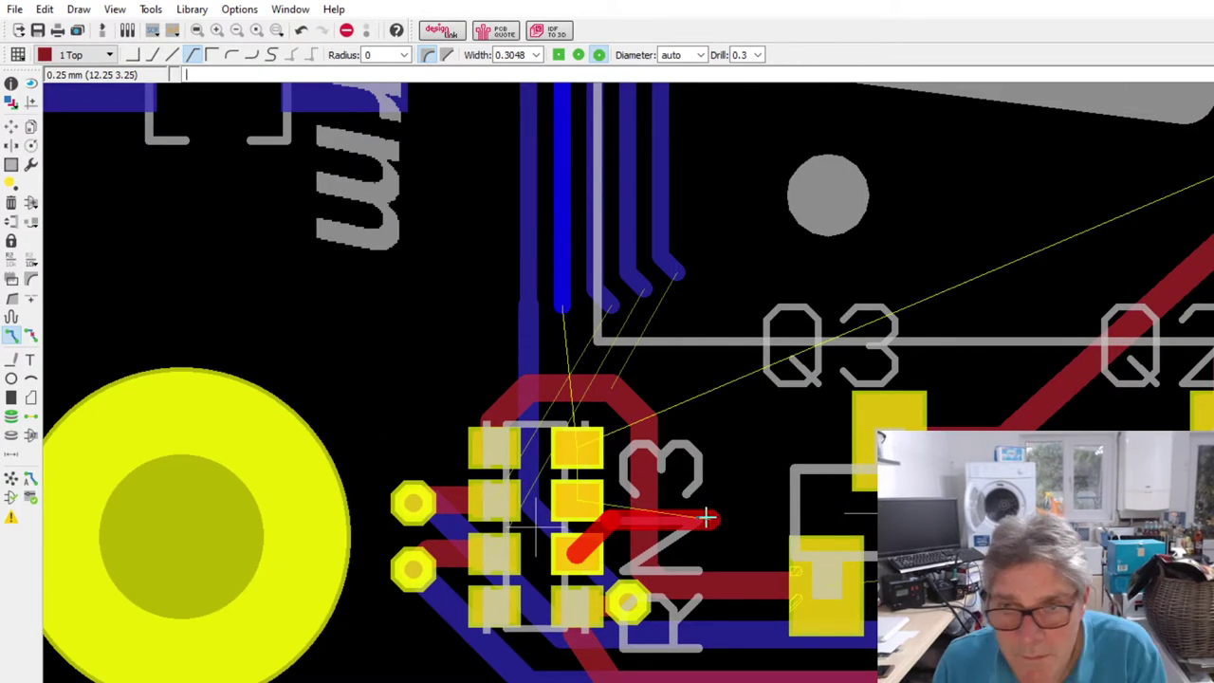
key("Escape")
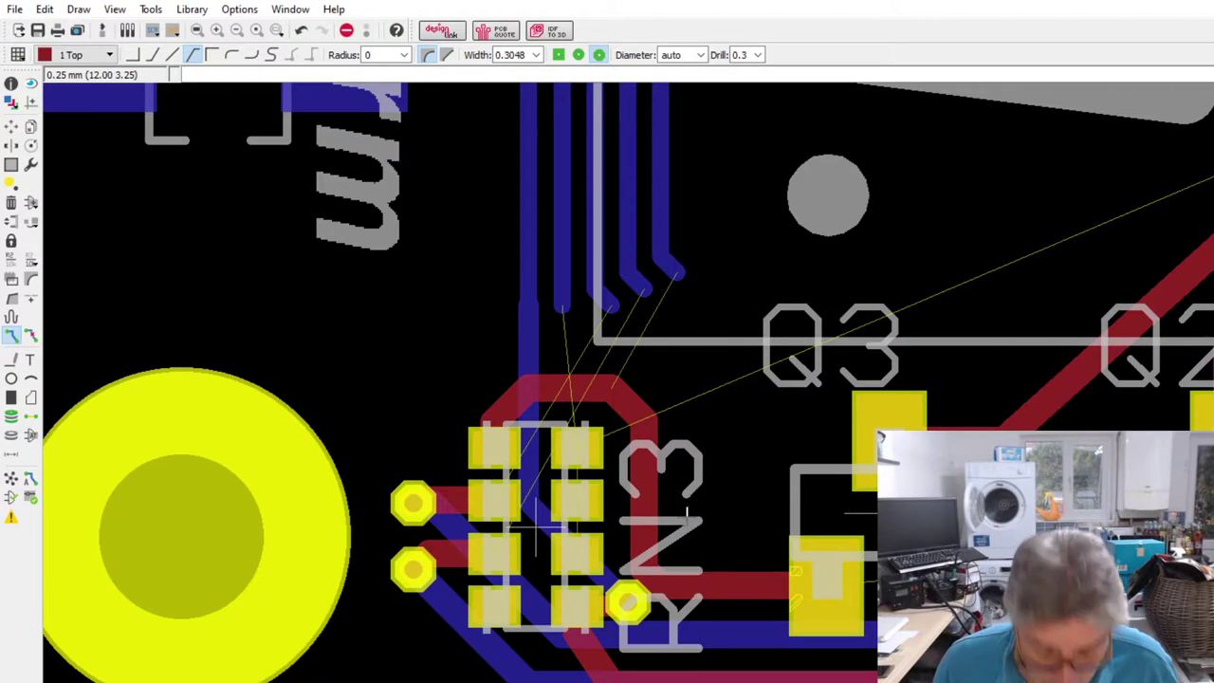
left_click(11, 126)
left_click(655, 574)
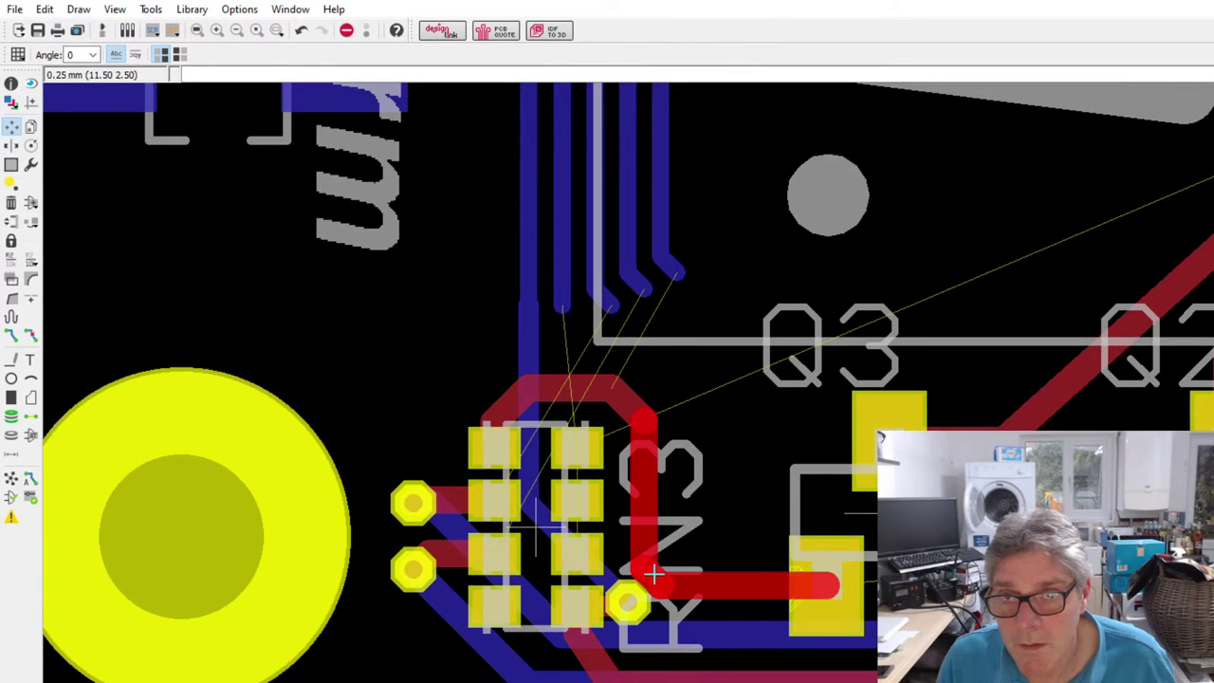
left_click_drag(655, 573, 815, 434)
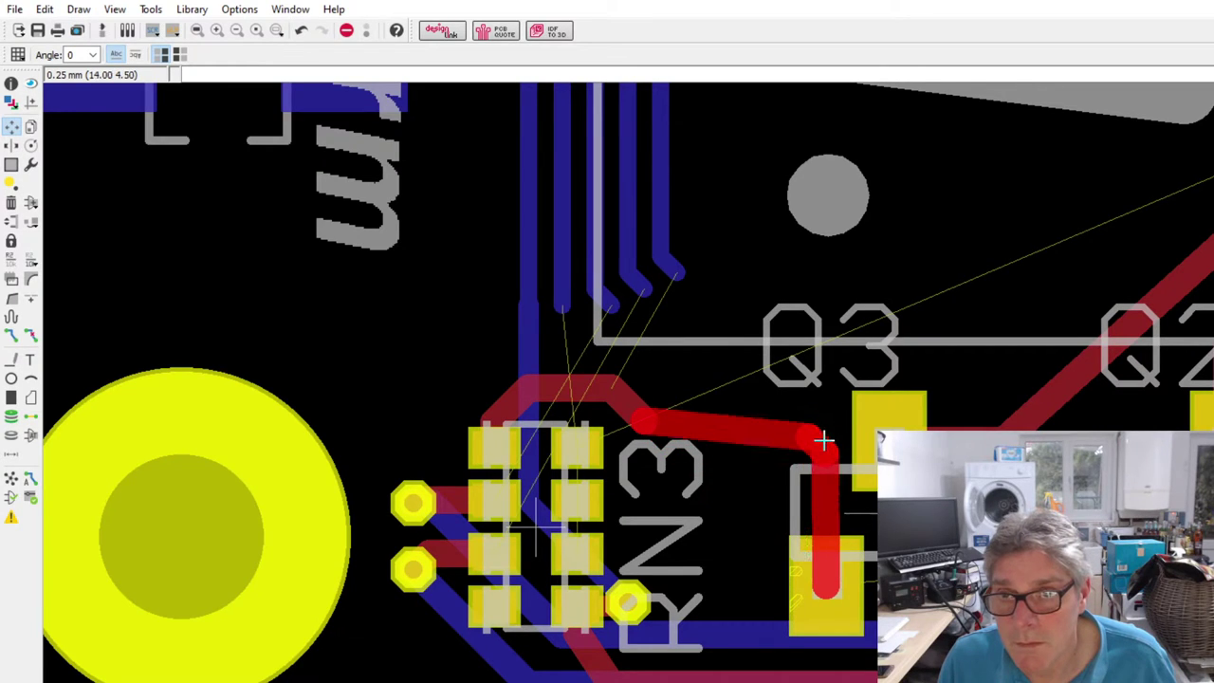
scroll(726, 442, "down", 2)
scroll(725, 516, "up", 2)
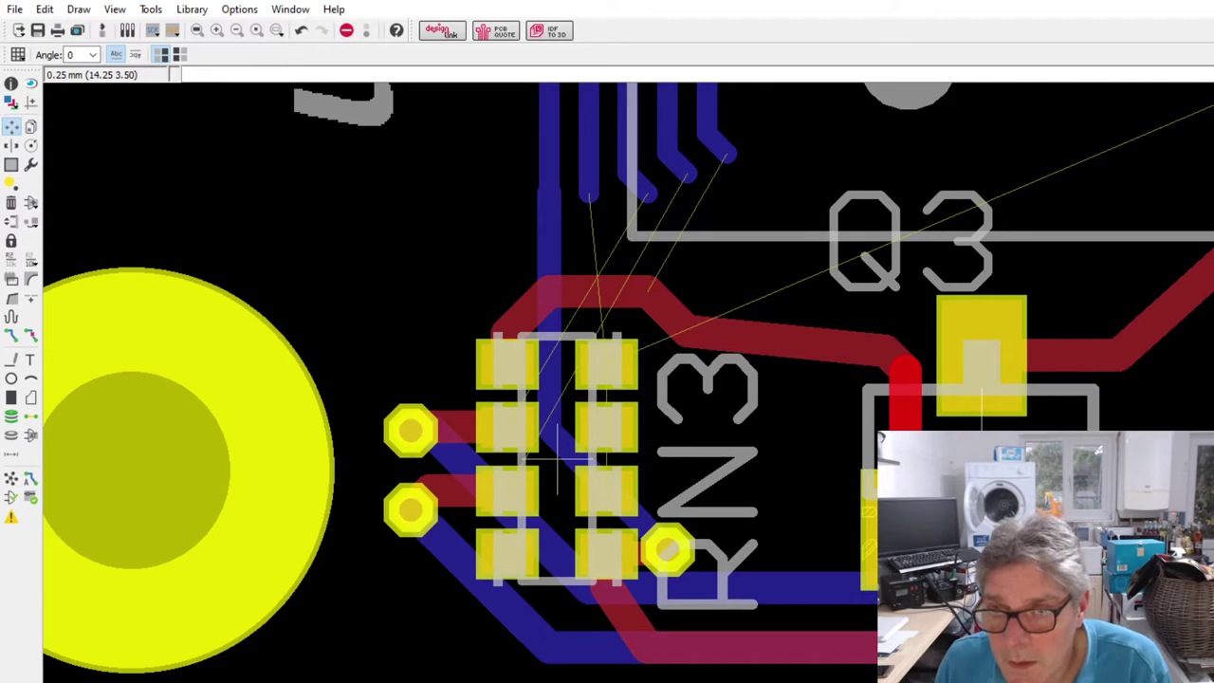
key("Delete")
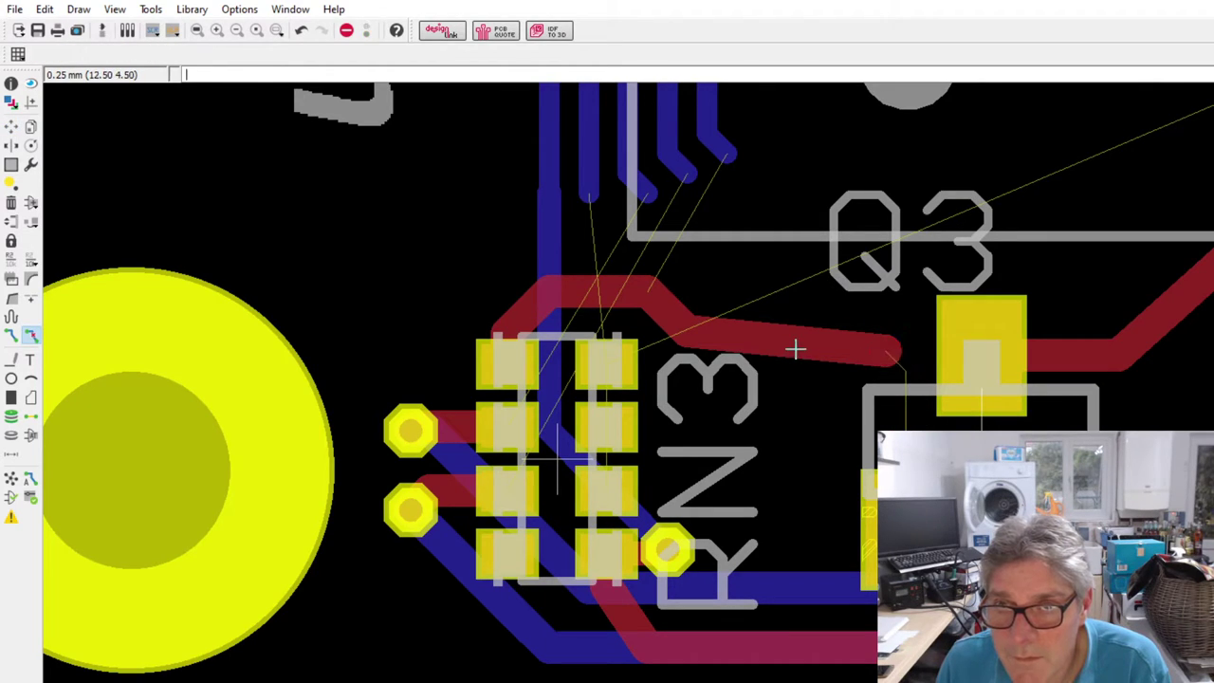
- Delete the old red segments and relay the red track at 0.4064 width to Q3's pad
left_click(794, 345)
left_click(668, 312)
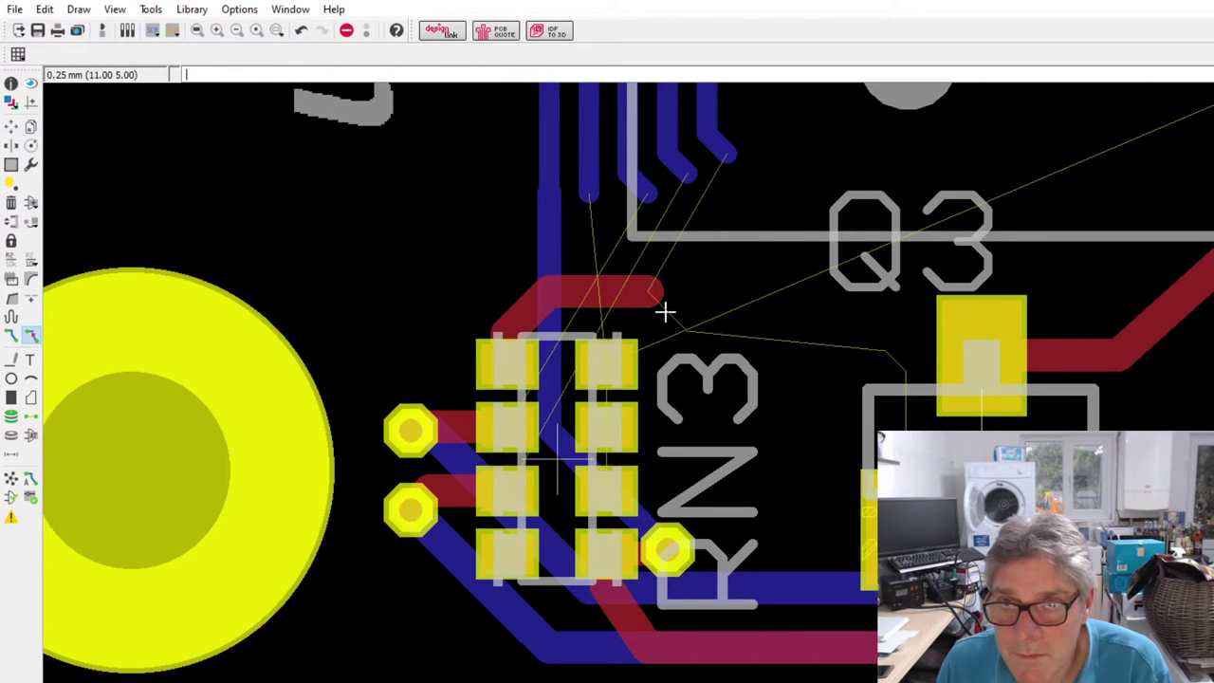
left_click(12, 335)
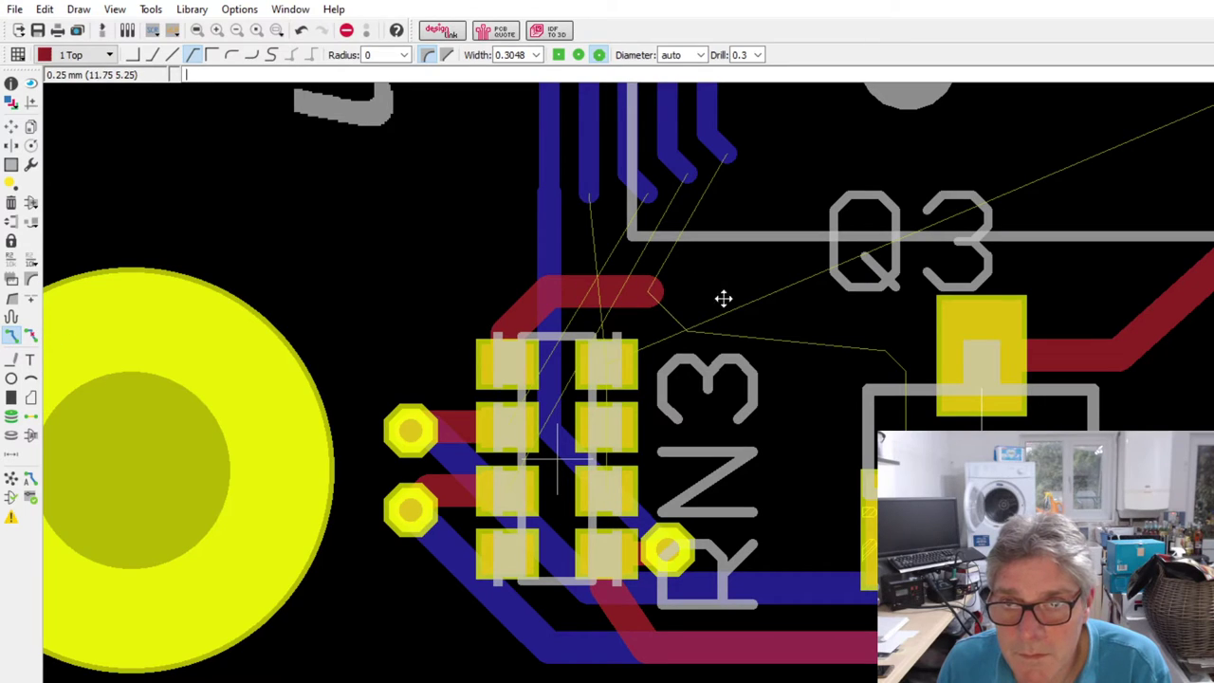
left_click(664, 292)
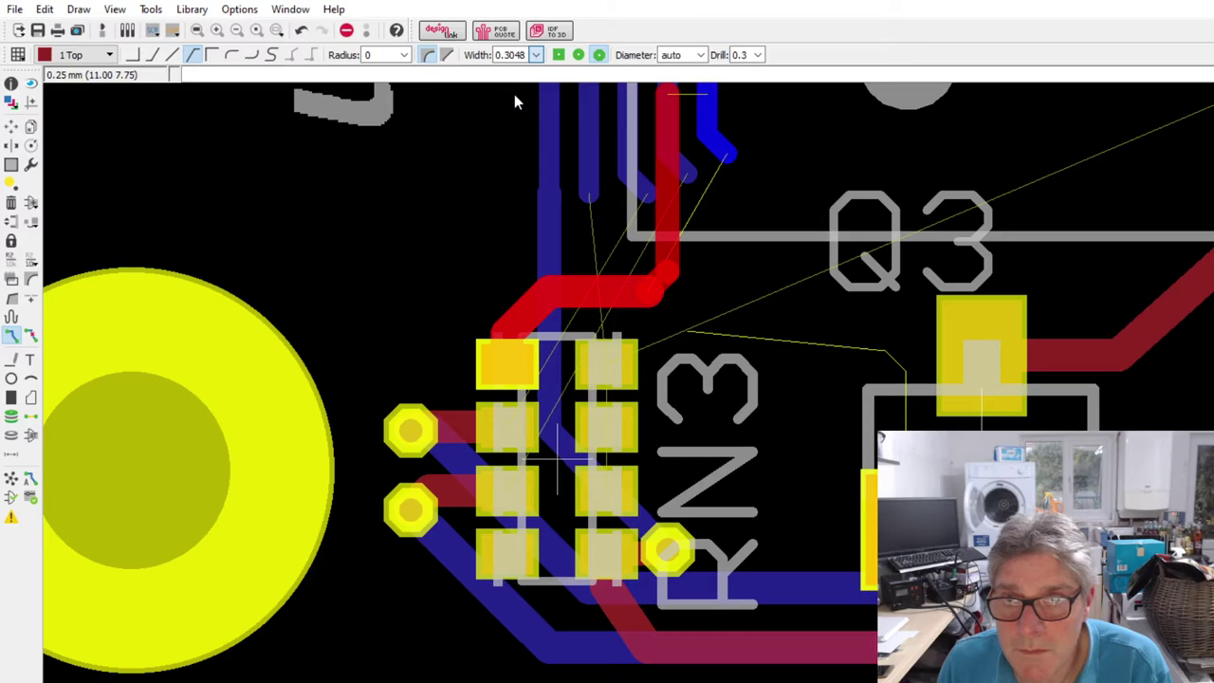
left_click(550, 122)
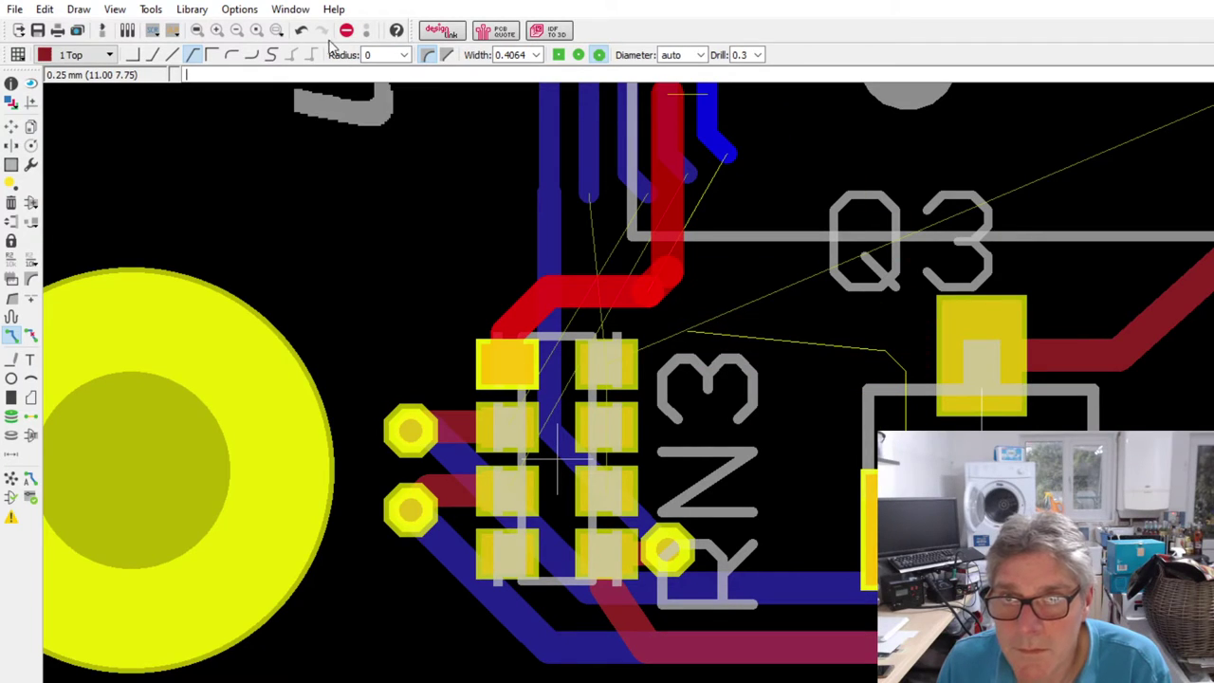
left_click(151, 54)
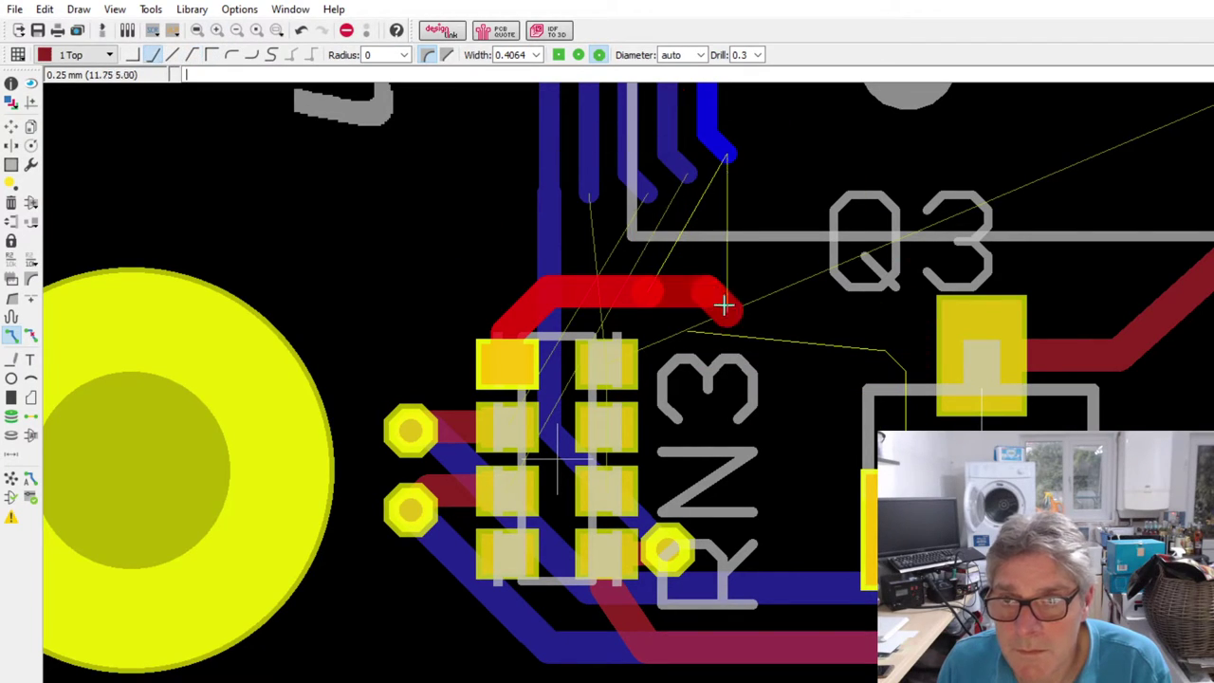
left_click(908, 417)
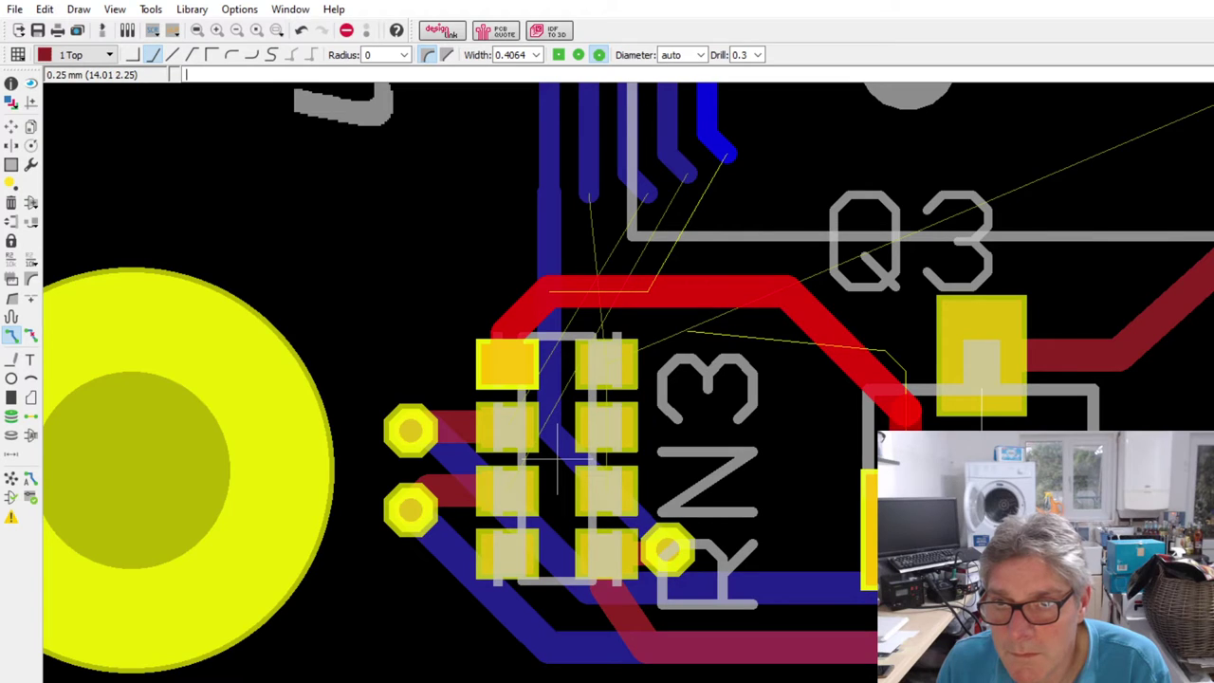
- Route a bottom-layer track from the blue trace end down to RN3's top pad
scroll(861, 485, "down", 3)
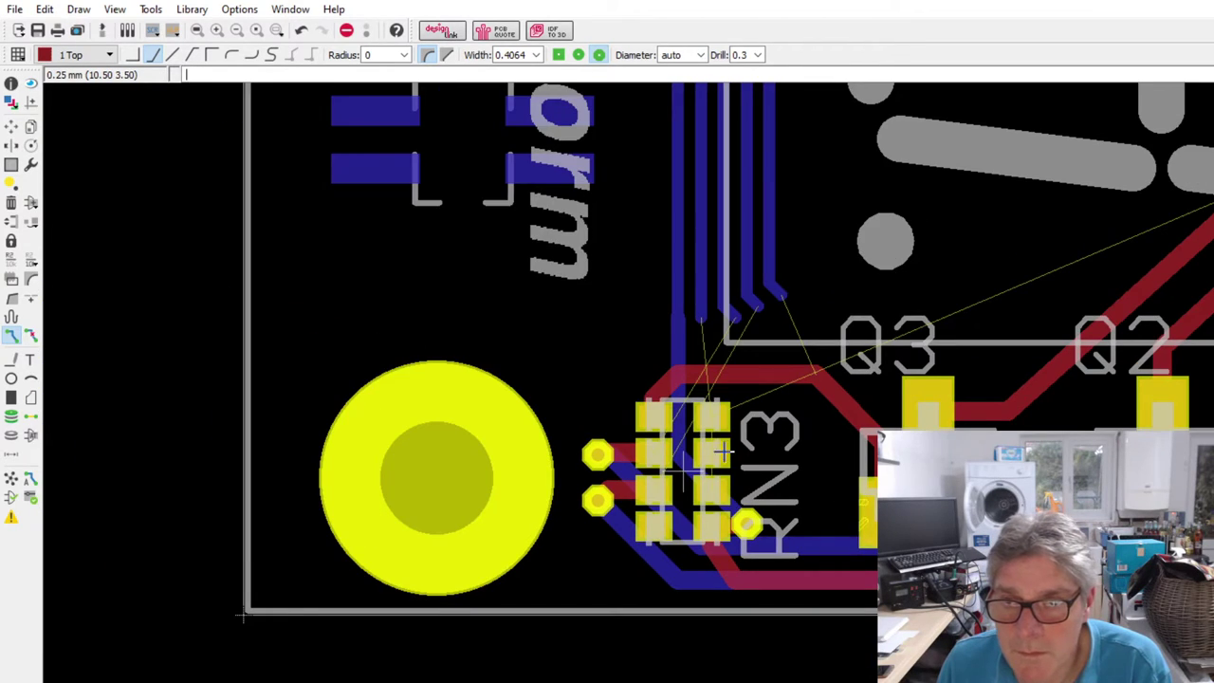
scroll(723, 451, "up", 2)
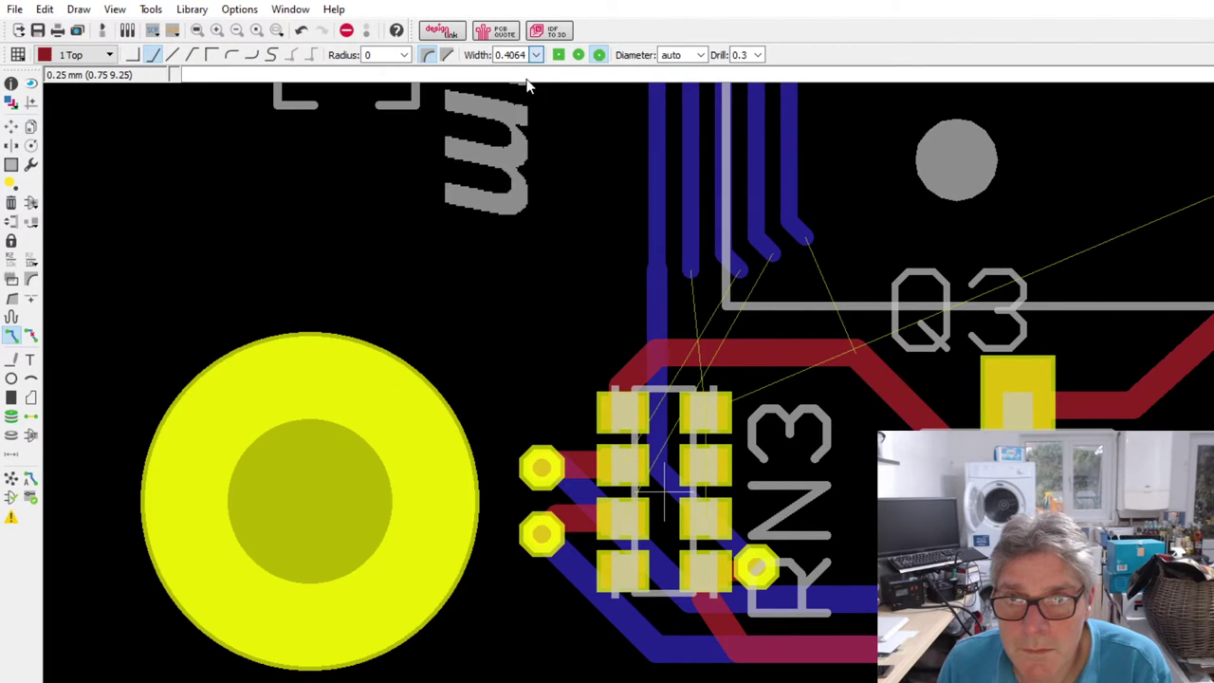
left_click(690, 273)
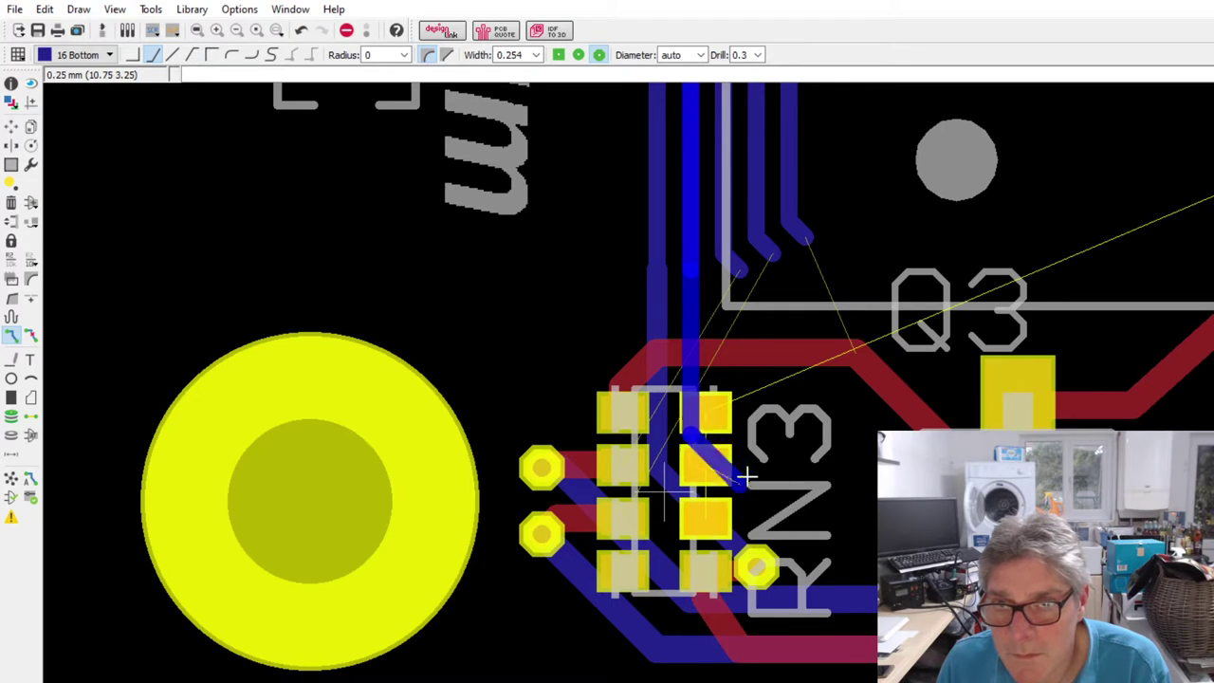
left_click(705, 411)
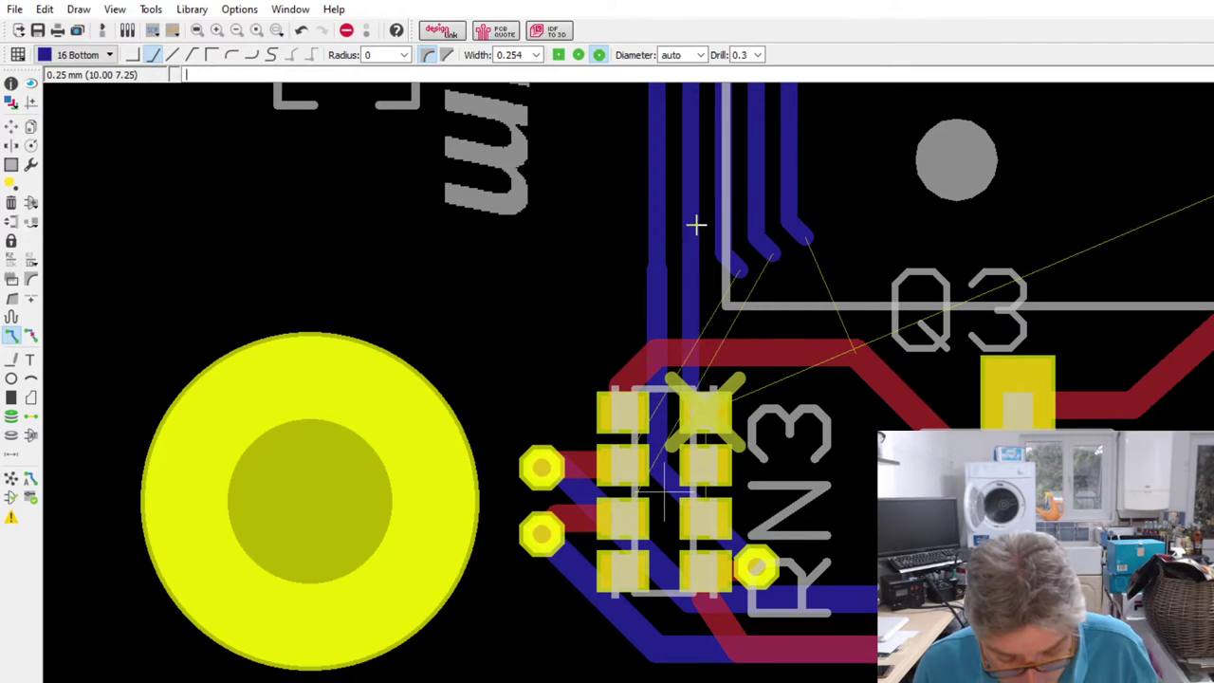
- Route from the trace end to beside RN3's top pad and drop a via there
key("Escape")
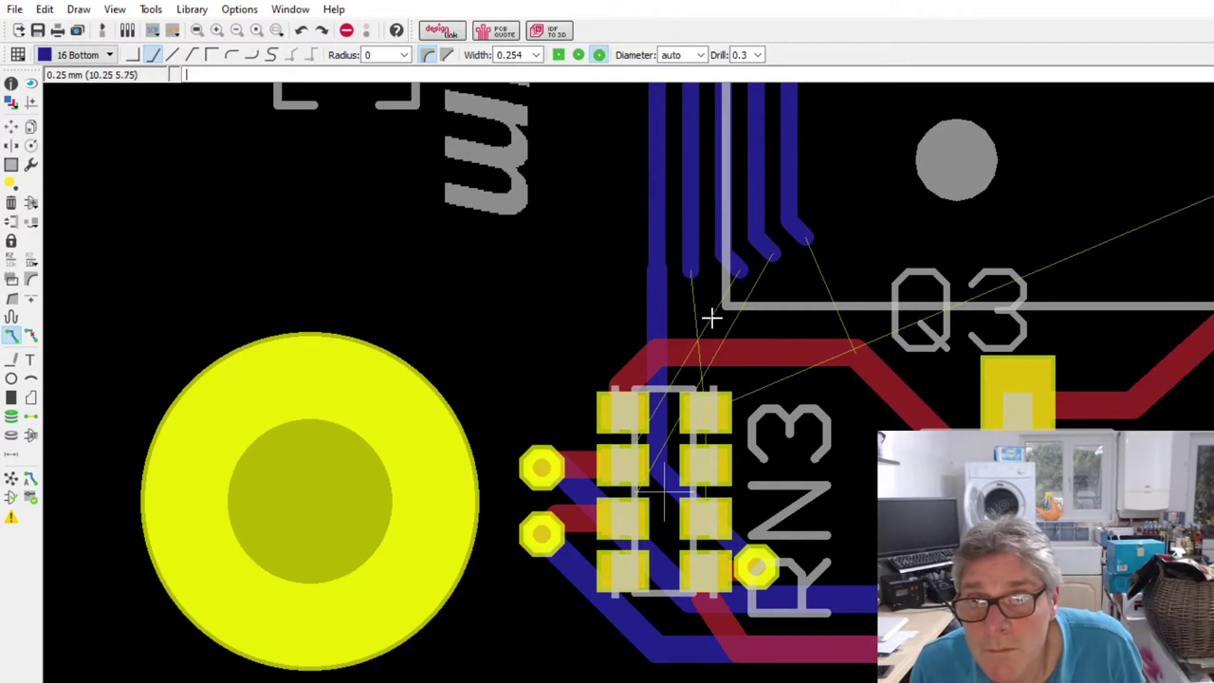
left_click(690, 264)
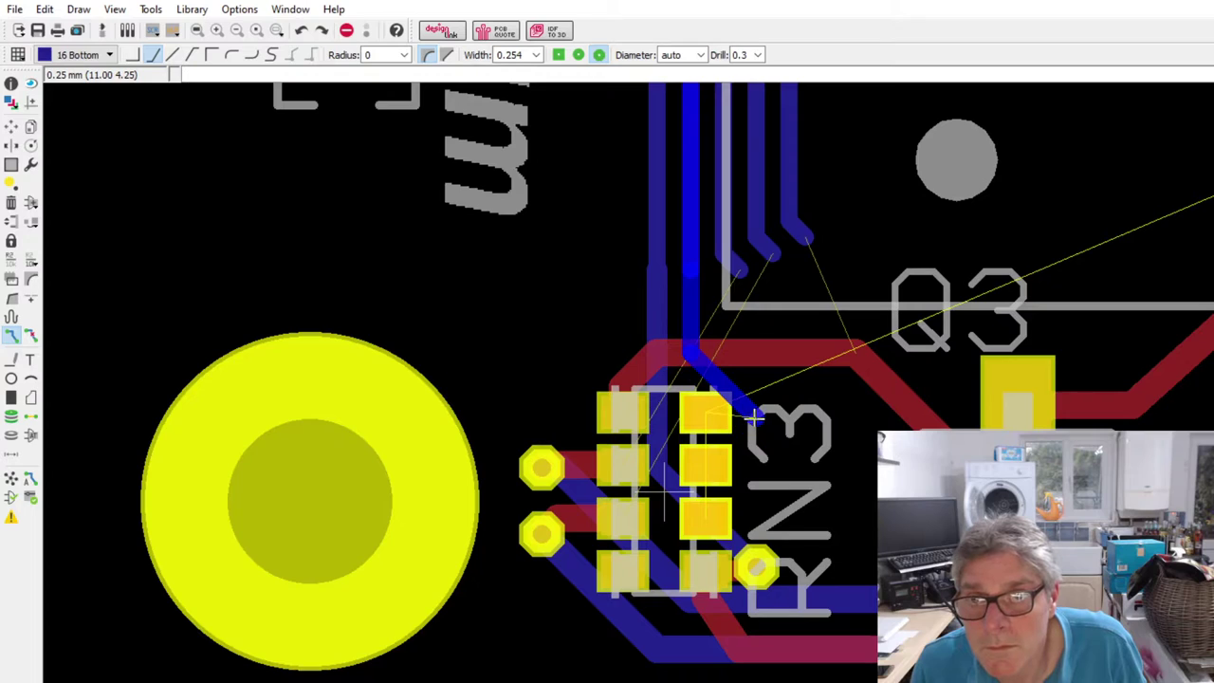
left_click(752, 414)
middle_click(474, 95)
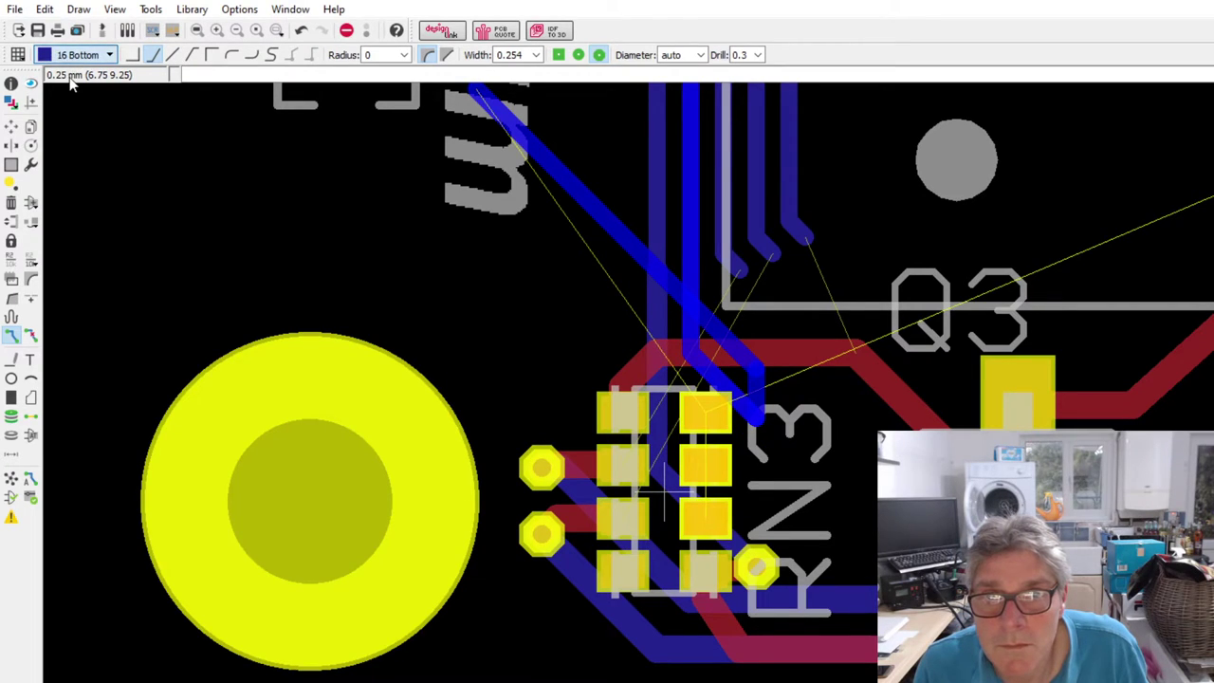
key("Escape")
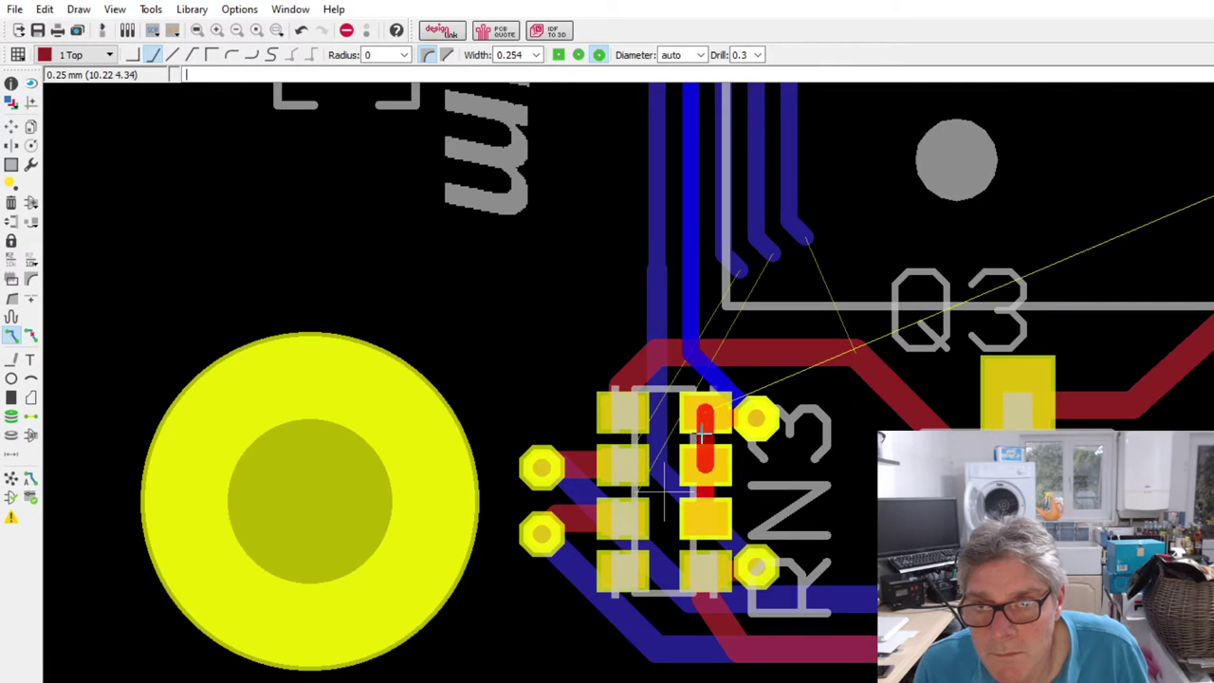
scroll(544, 595, "down", 3)
scroll(556, 487, "up", 2)
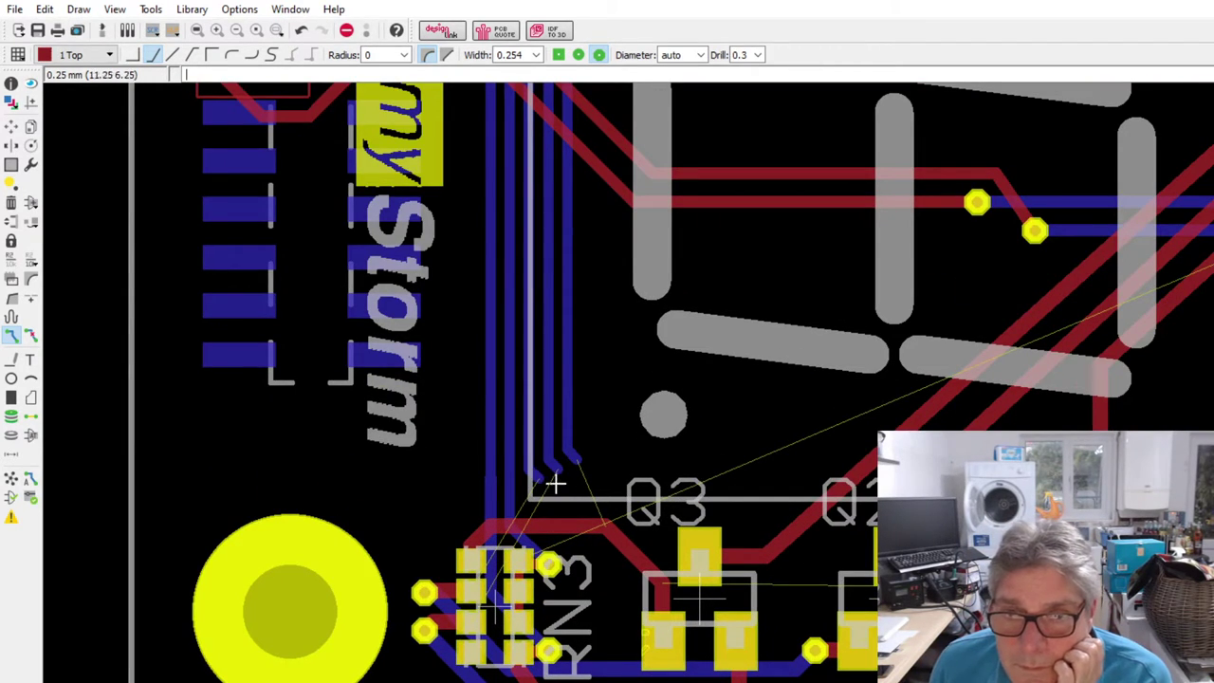
scroll(540, 484, "up", 1)
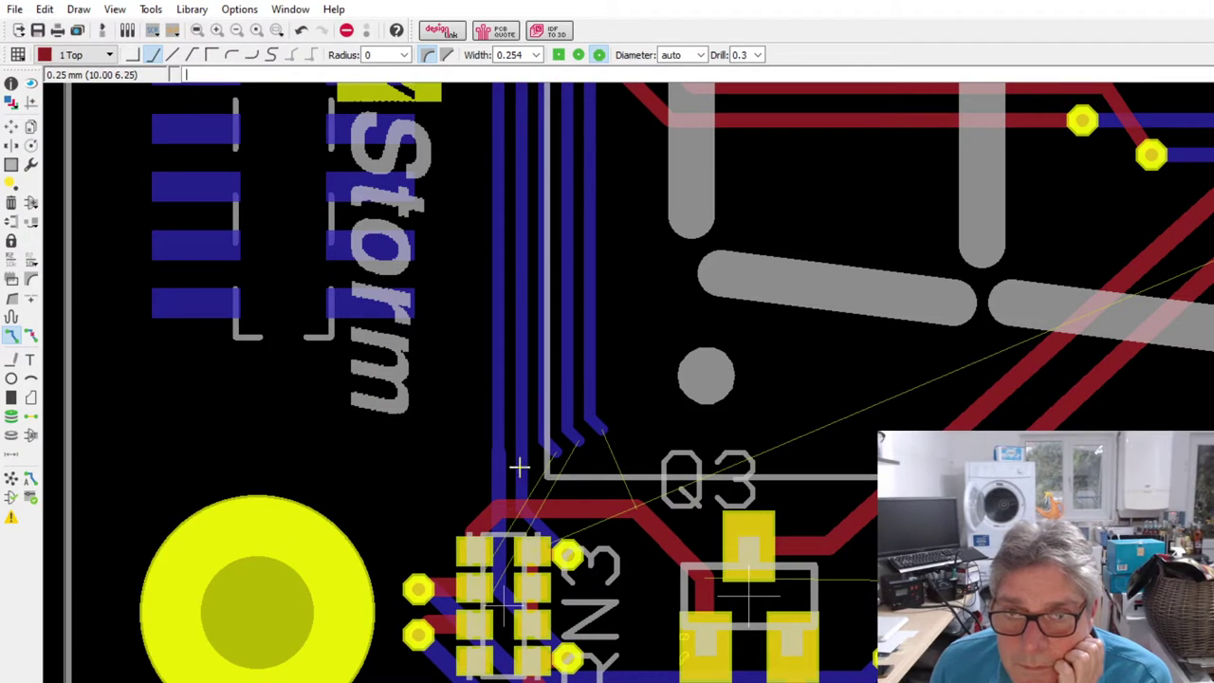
scroll(537, 456, "up", 3)
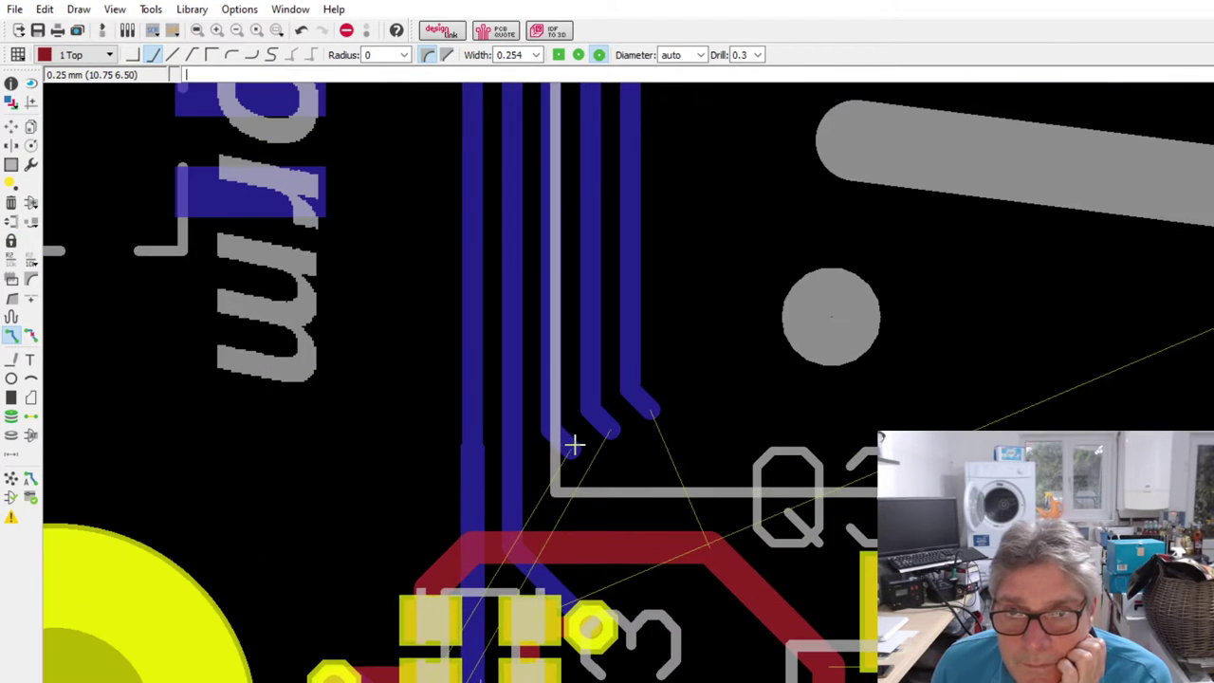
- Delete the short diagonal end stubs of the traces above Q3, leaving airwires
left_click(559, 445)
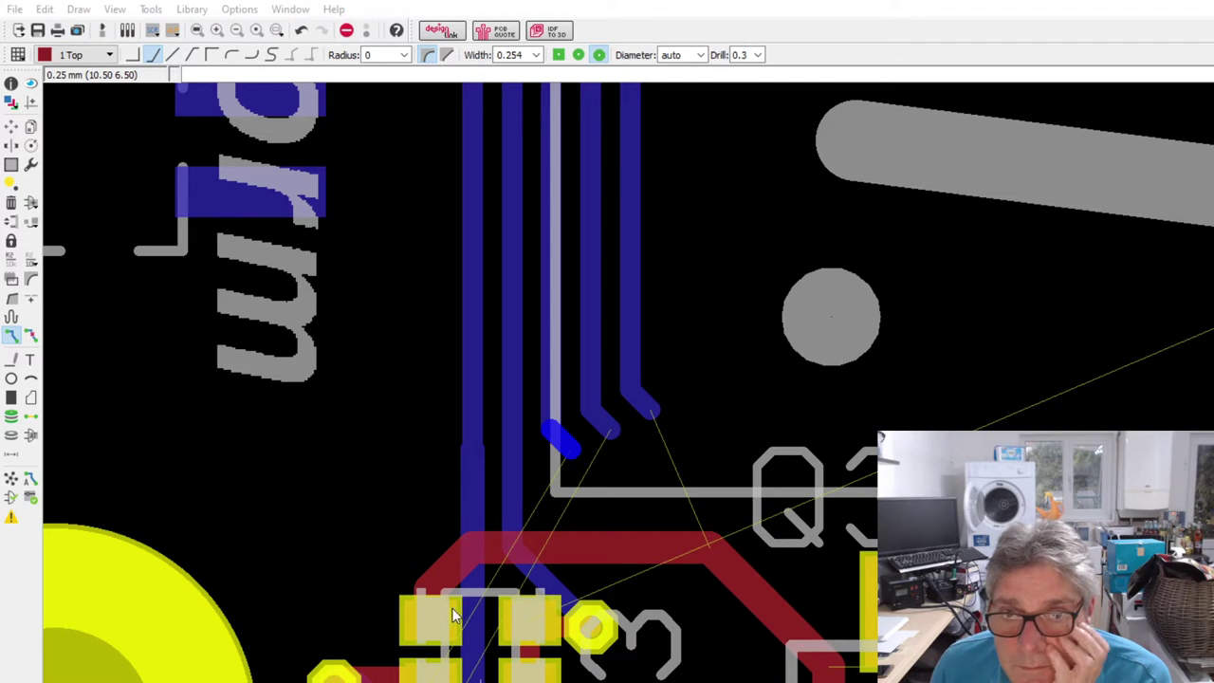
key("Escape")
left_click(569, 447)
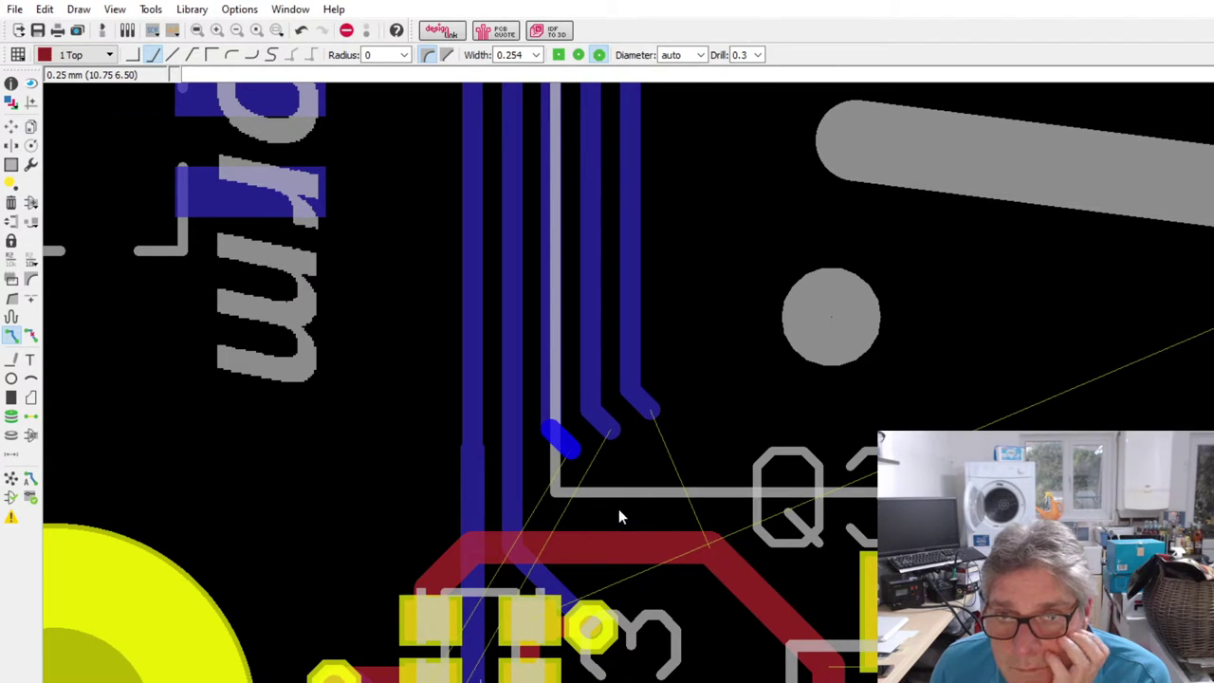
key("Escape")
key("Escape")
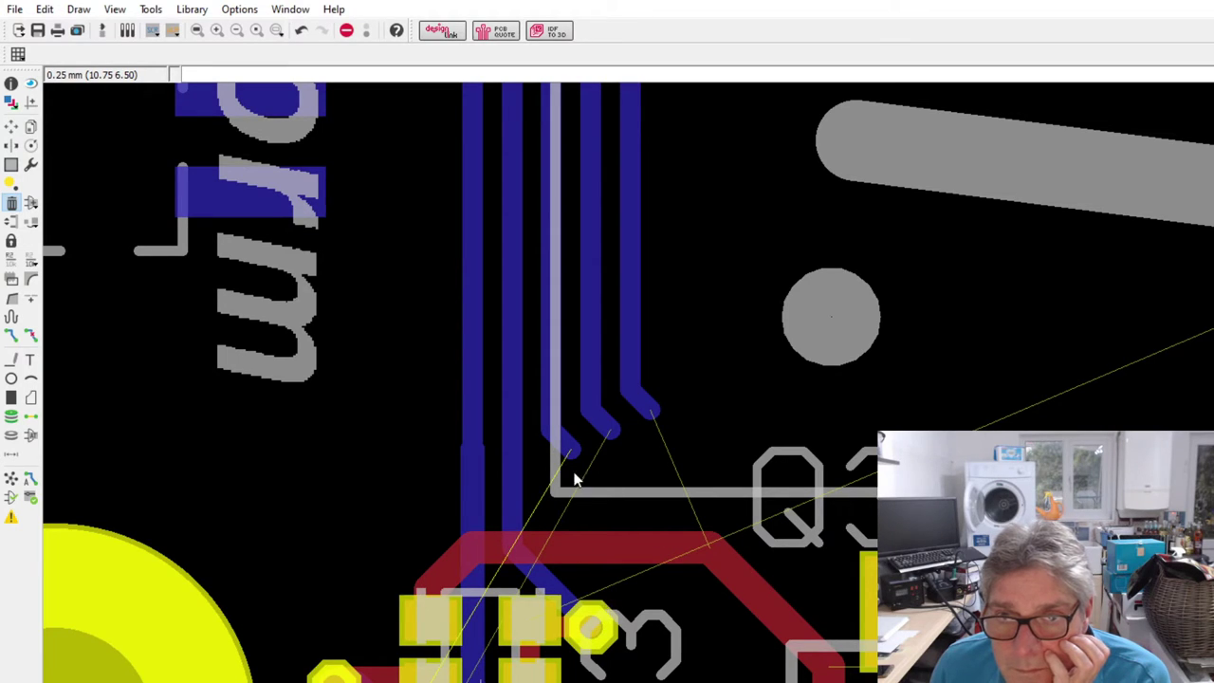
key("Delete")
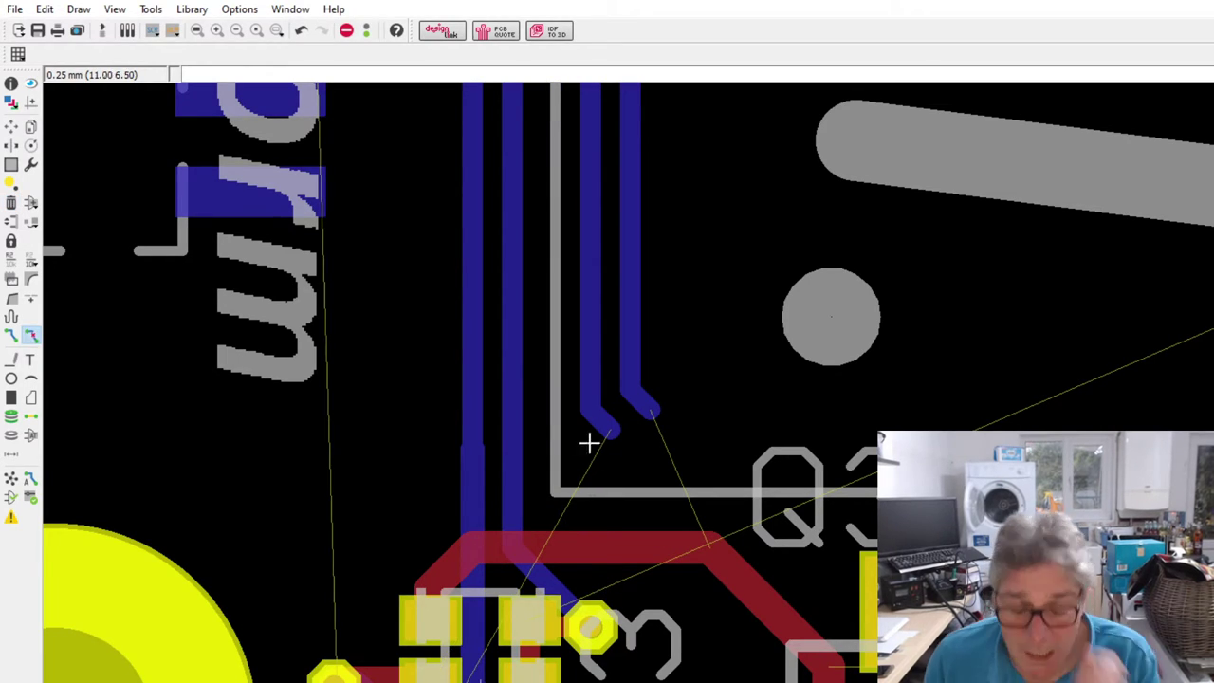
key("ctrl+z")
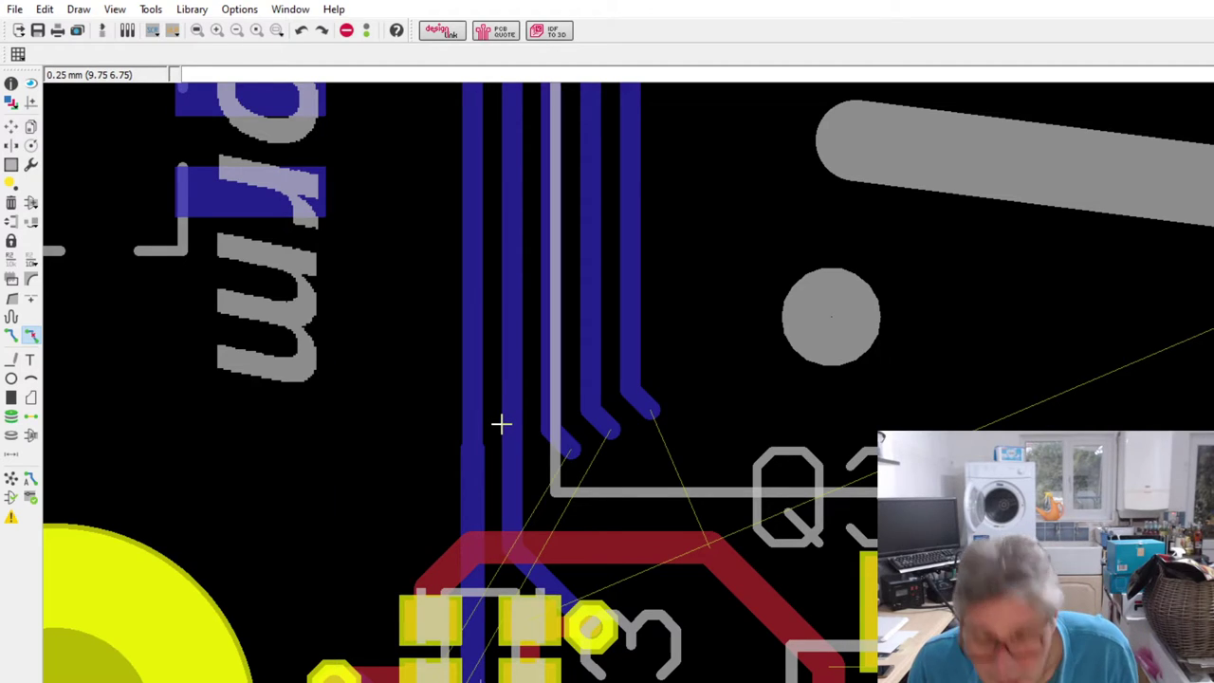
scroll(569, 431, "up", 2)
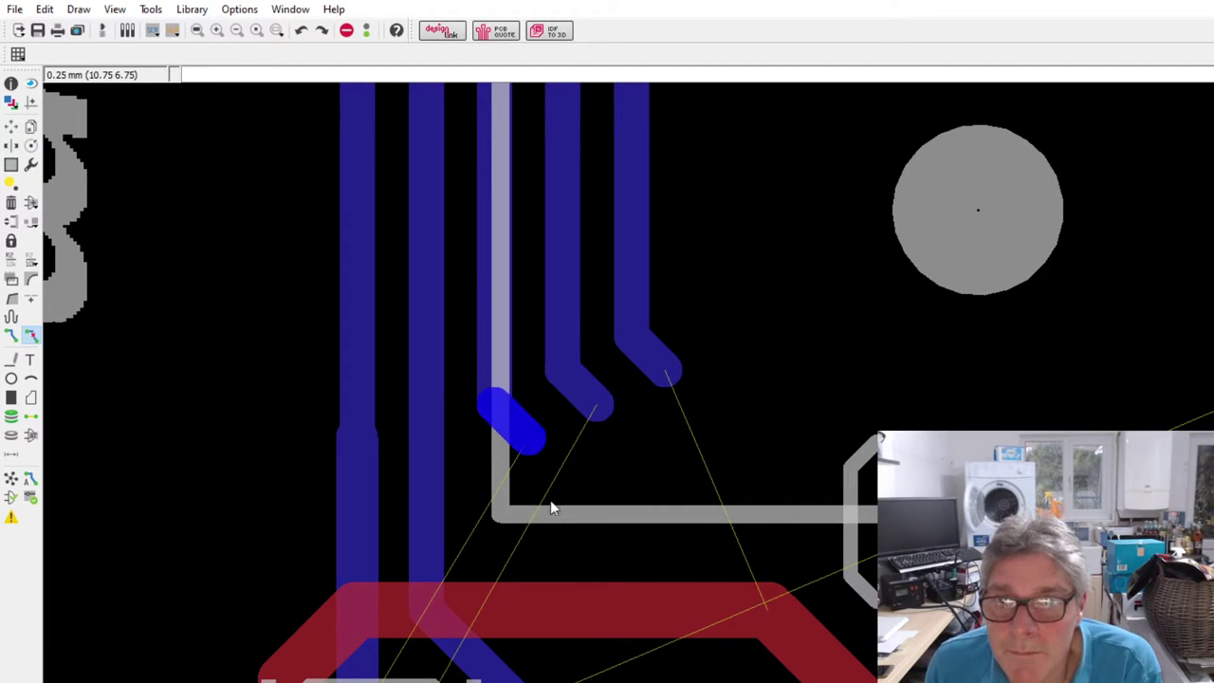
key("Delete")
left_click(582, 388)
key("Delete")
- Remove the last diagonal stub, then route that trace through a via onto Top down to the pad
left_click(644, 353)
key("Delete")
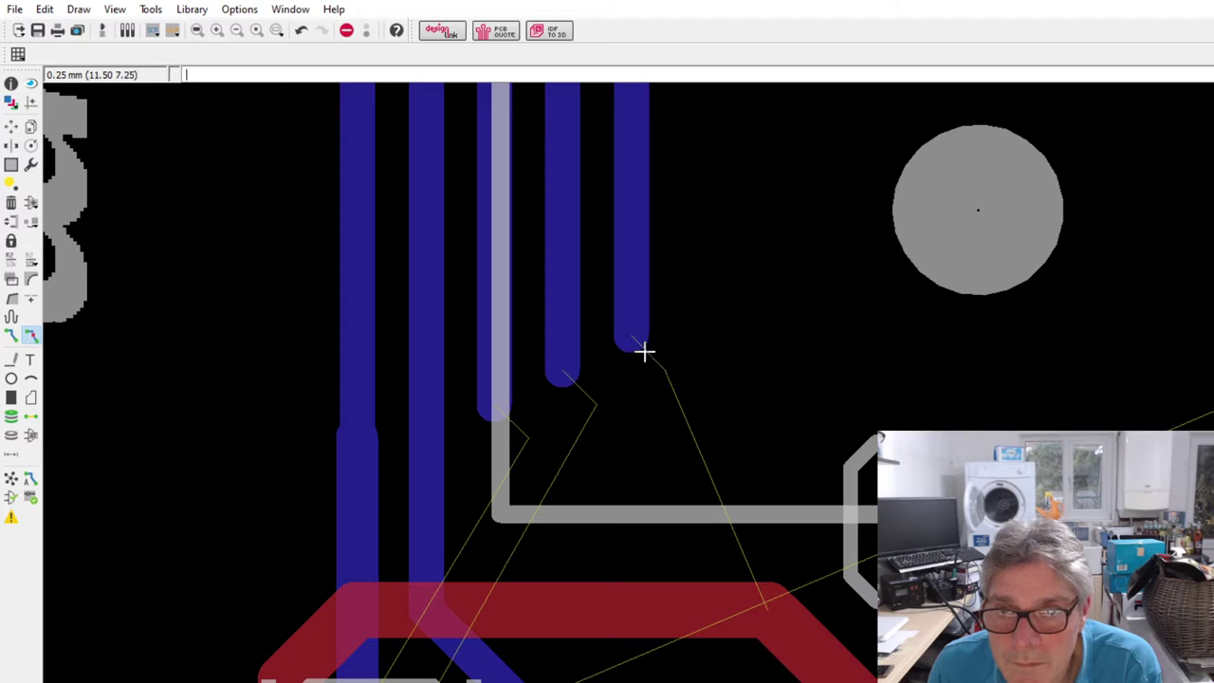
left_click(11, 337)
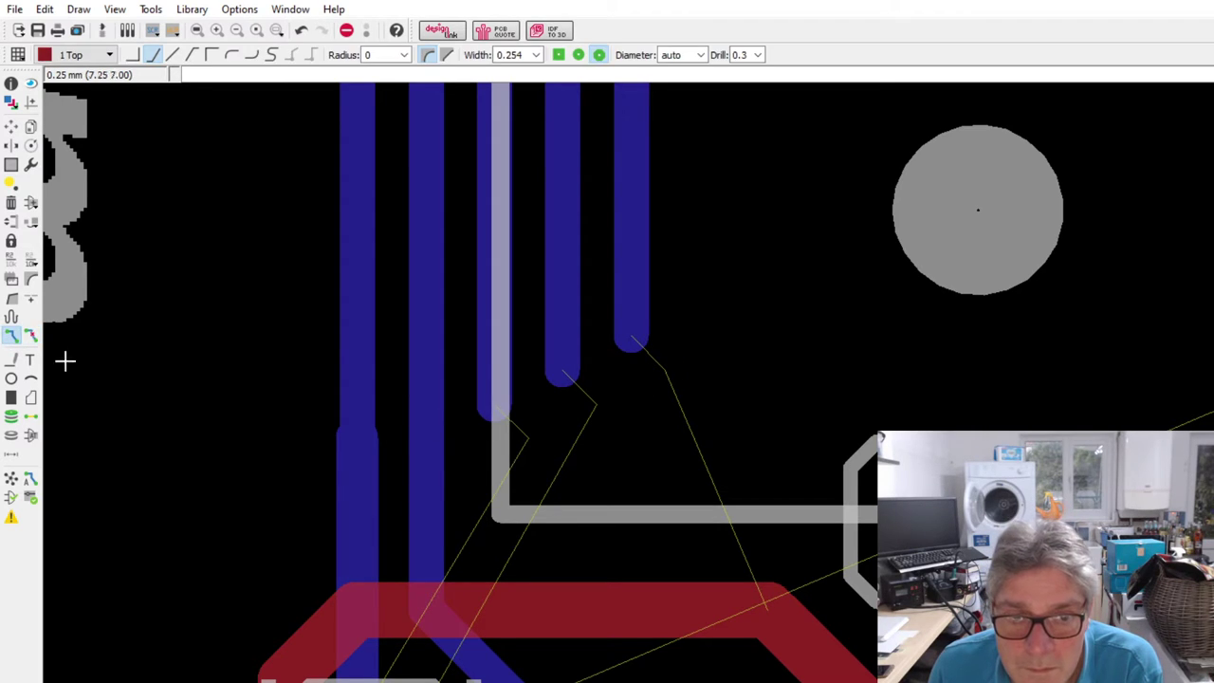
left_click(503, 406)
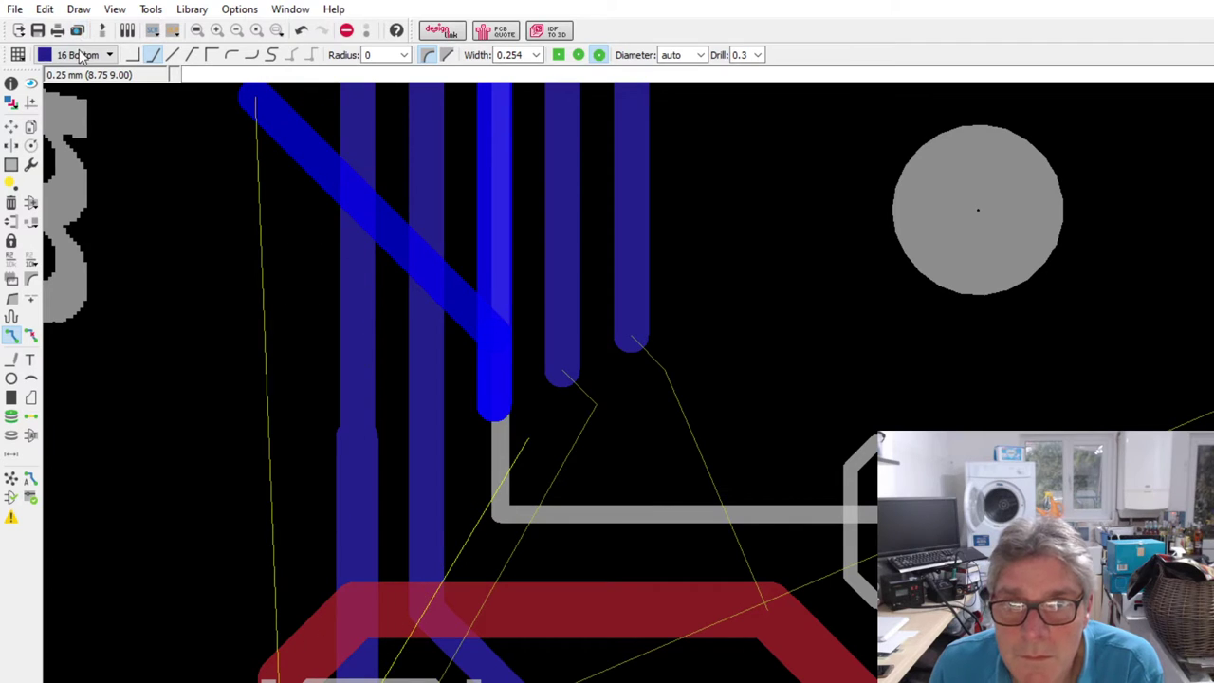
left_click(84, 54)
left_click(76, 70)
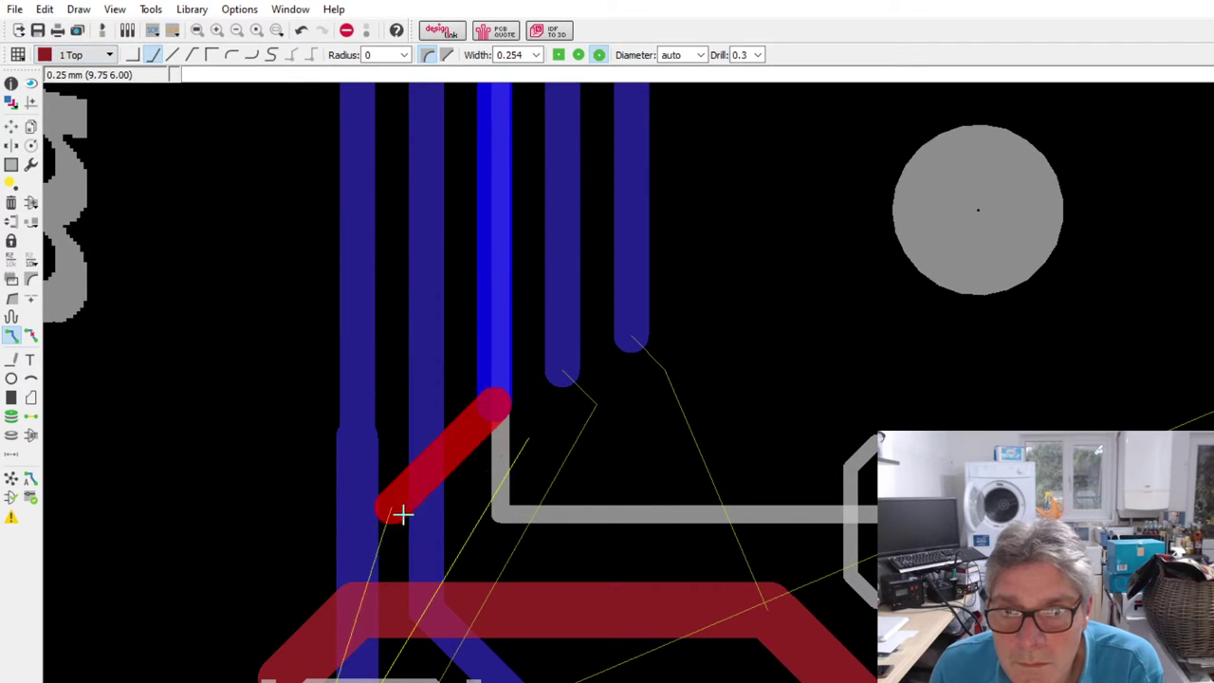
scroll(451, 512, "down", 2)
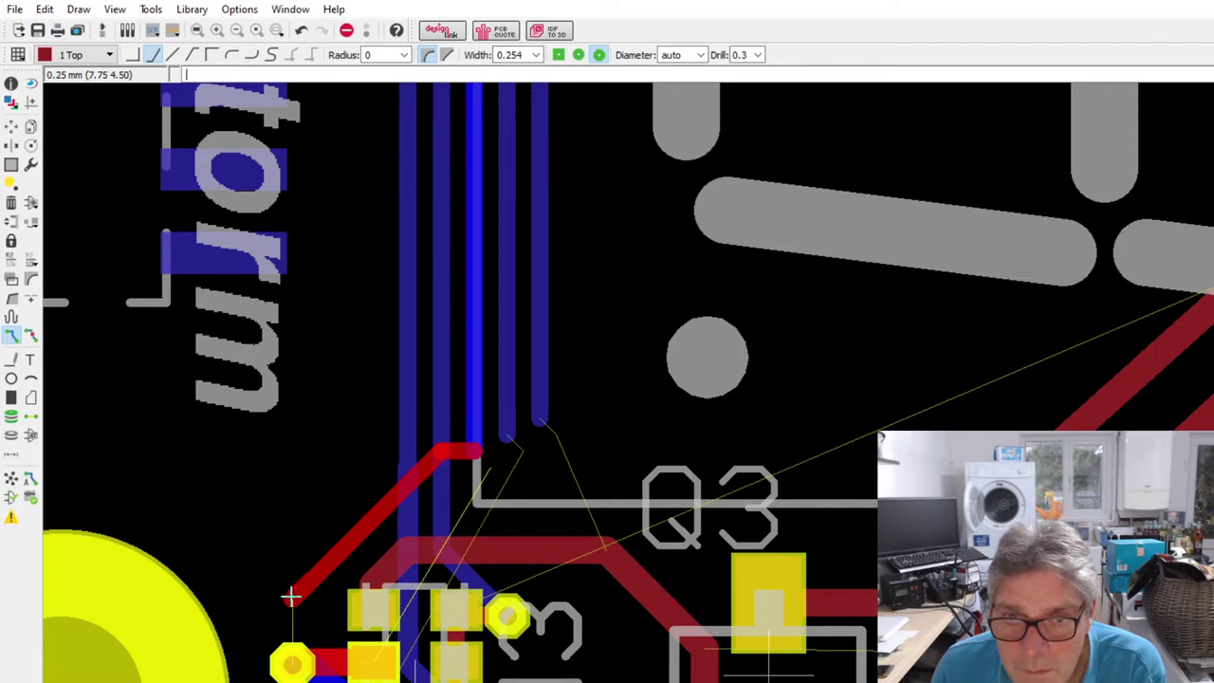
left_click(292, 658)
scroll(512, 493, "down", 2)
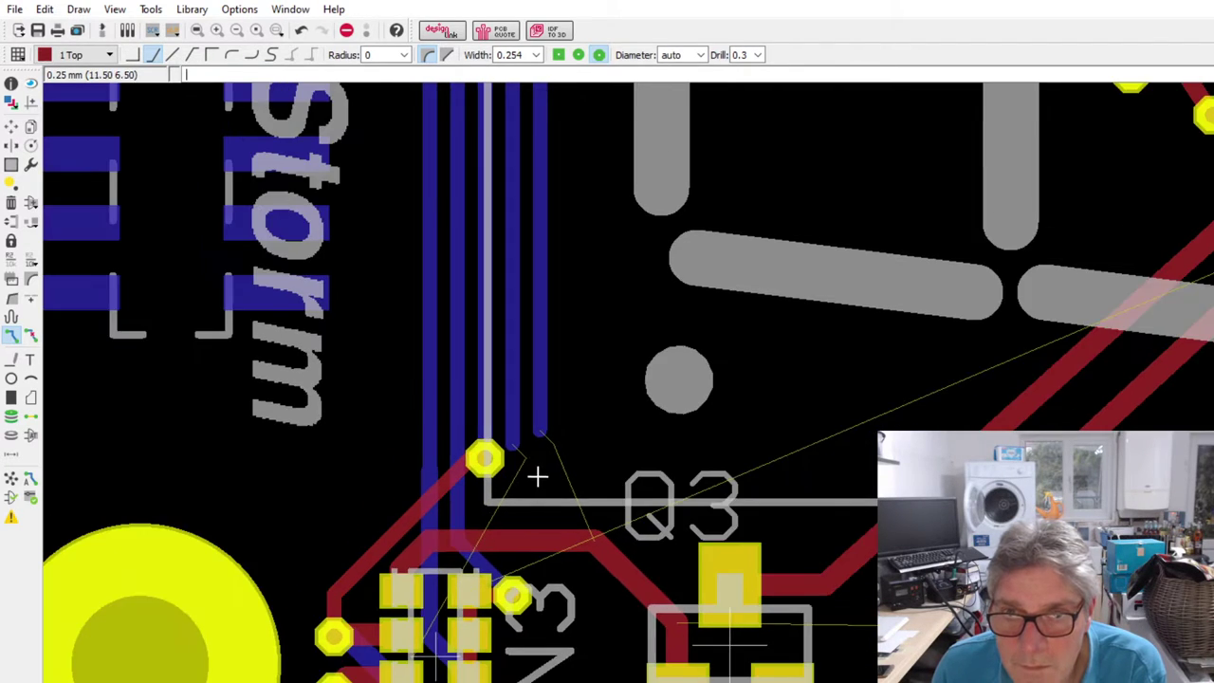
scroll(525, 448, "up", 2)
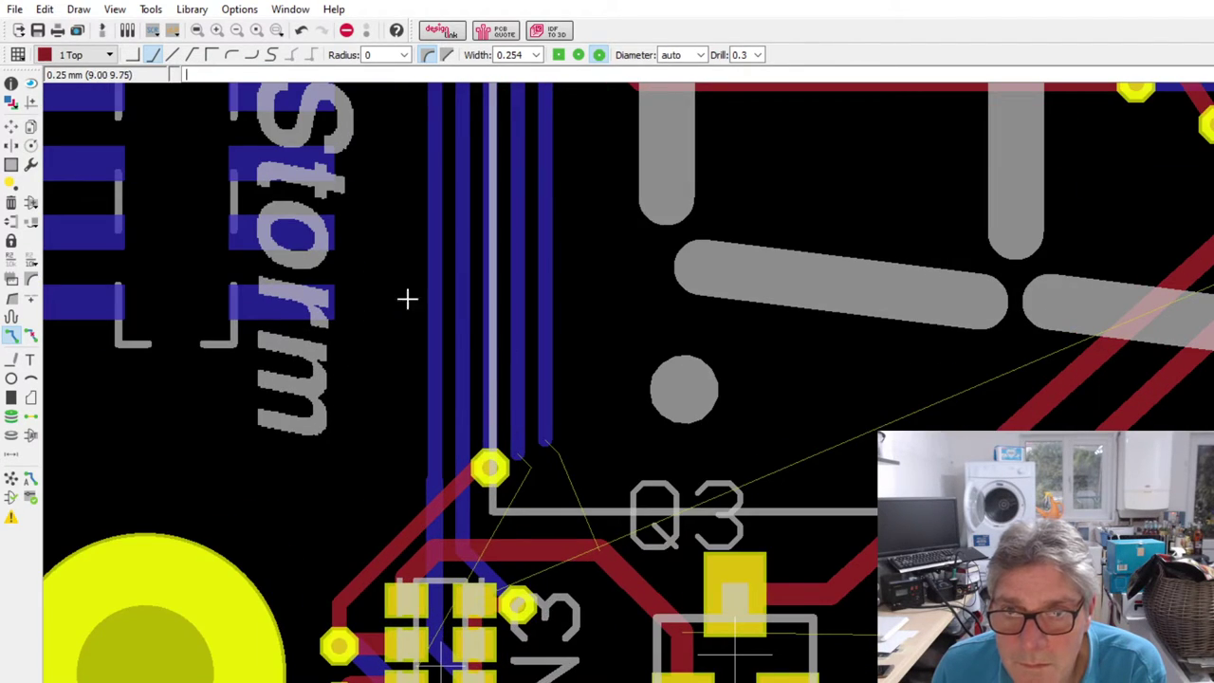
- Restart routing from the blue trace end above Q3
left_click(11, 126)
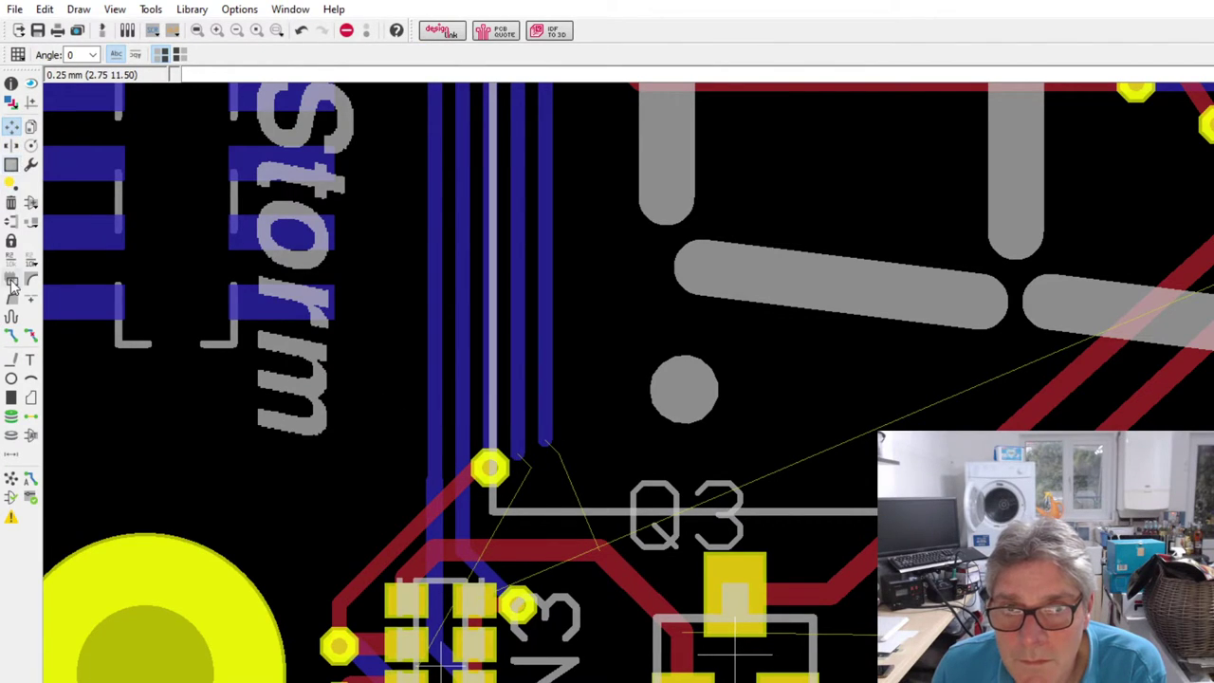
left_click(11, 335)
left_click(548, 440)
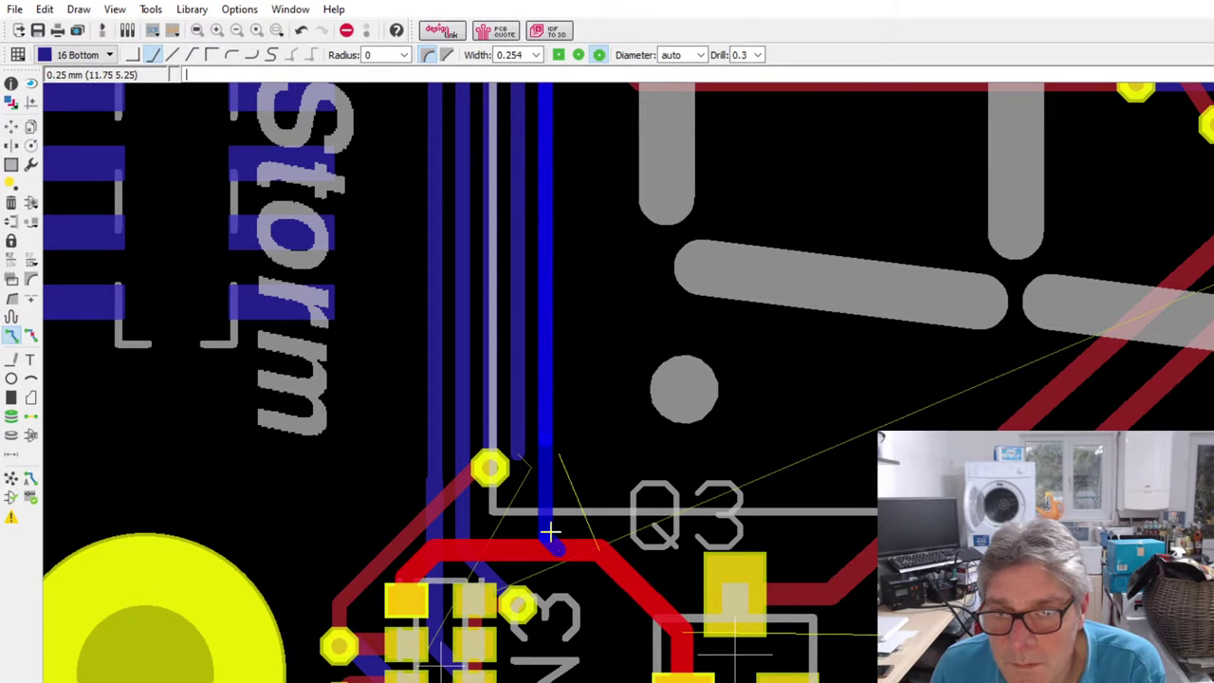
- Place a Top-layer via on the red trace, then undo it
left_click(81, 54)
left_click(71, 70)
left_click(559, 552)
scroll(569, 549, "down", 2)
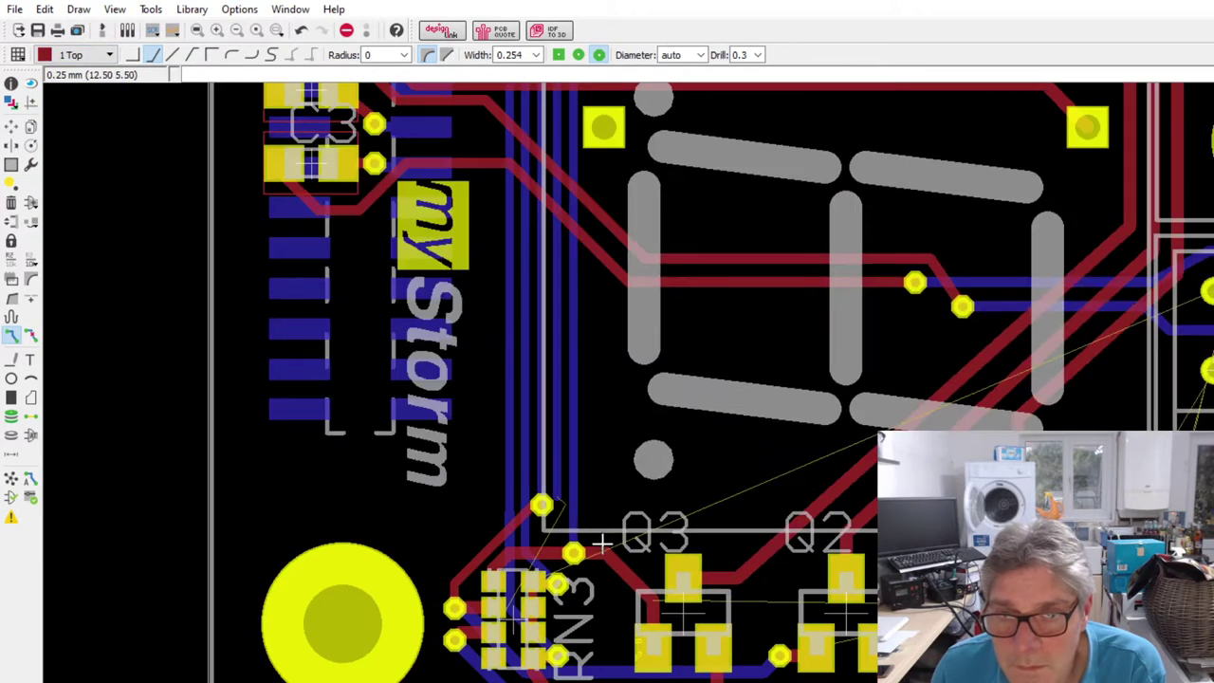
scroll(560, 501, "up", 1)
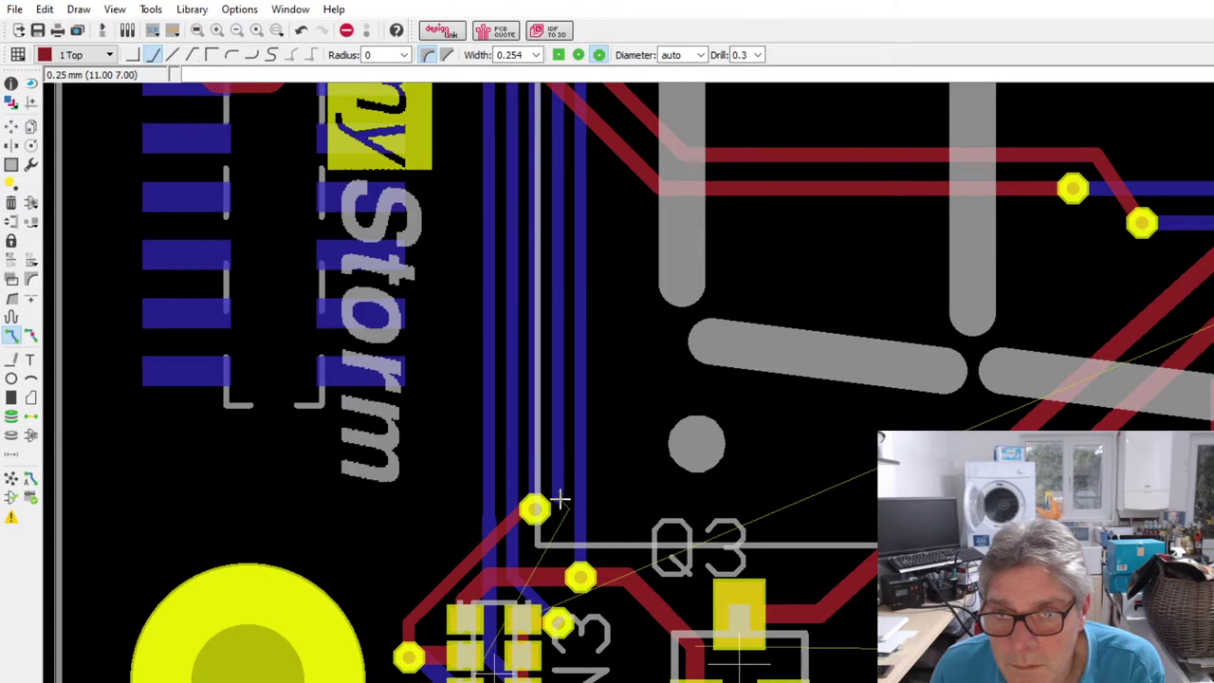
left_click(11, 126)
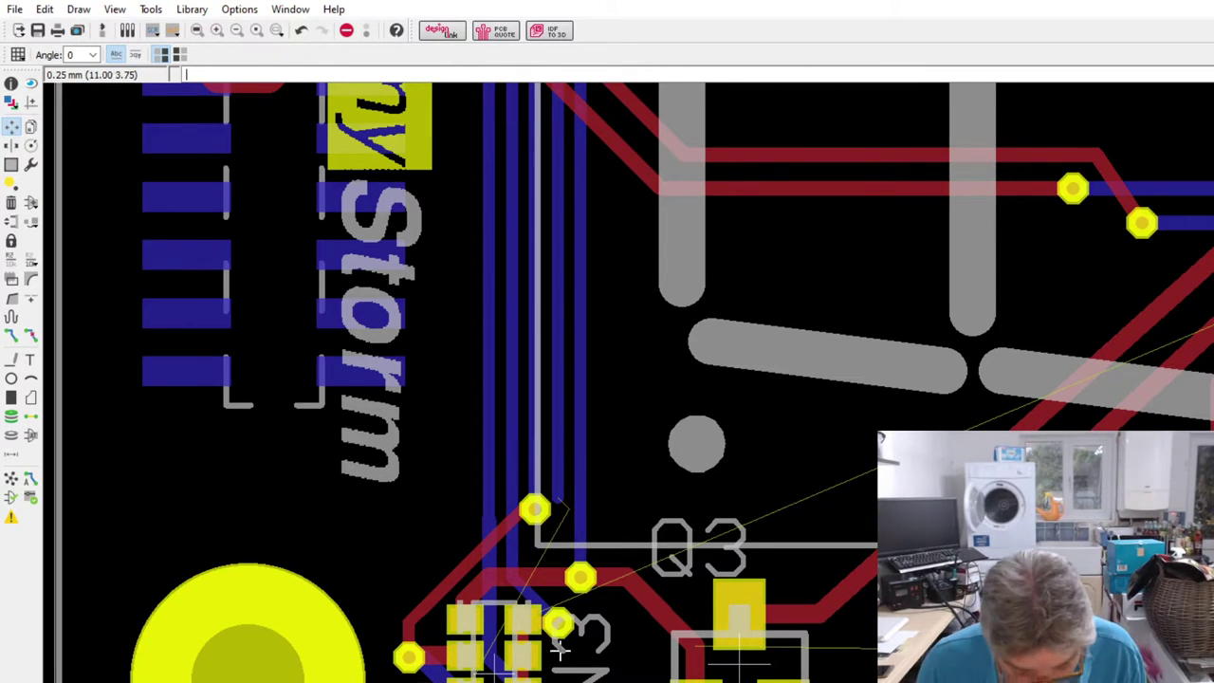
key("ctrl+z")
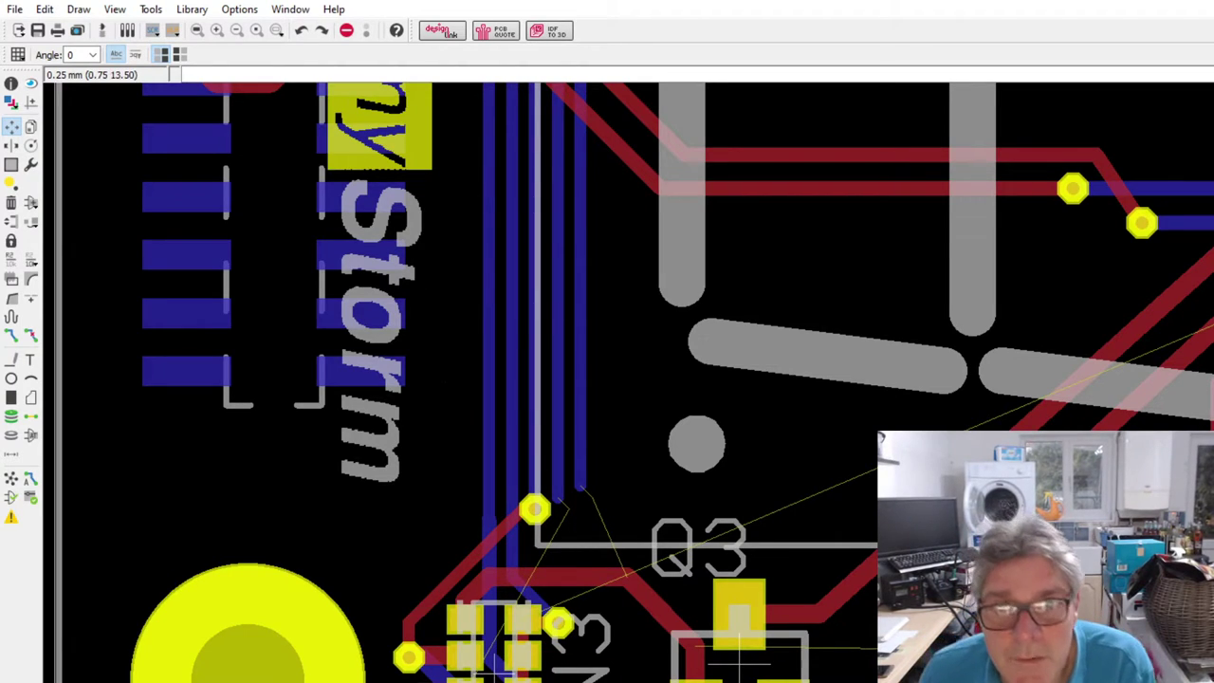
- Route the blue track end down to a via joining the red trace
key("t")
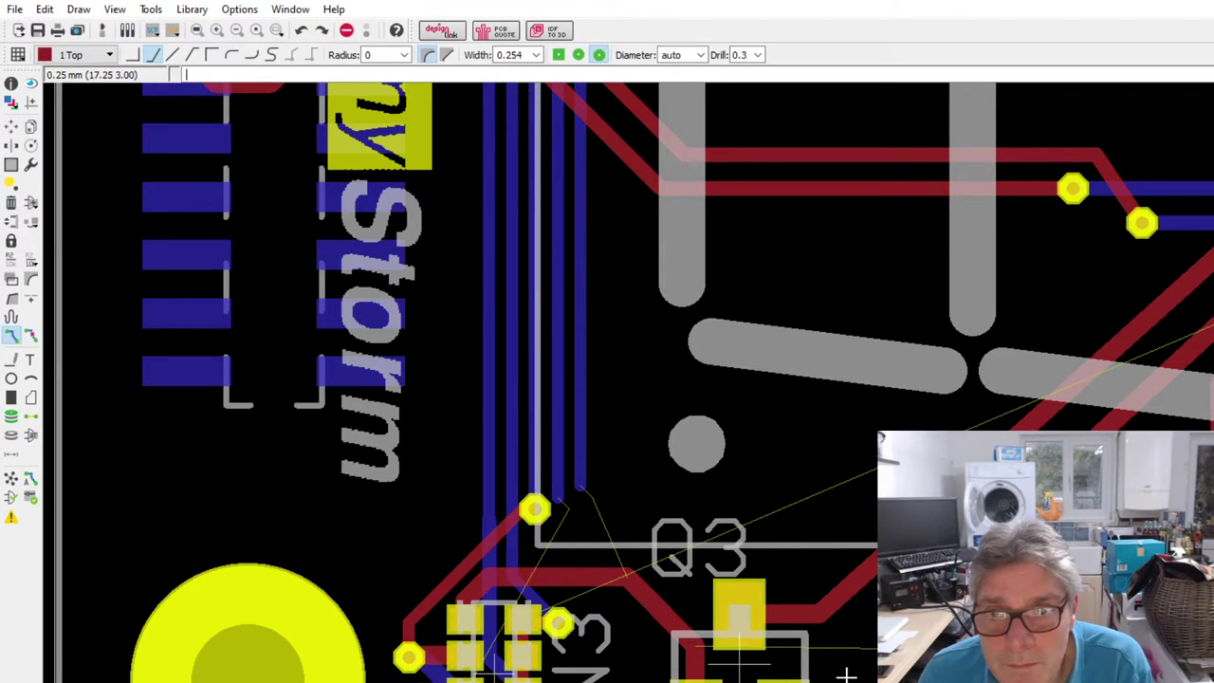
left_click(577, 486)
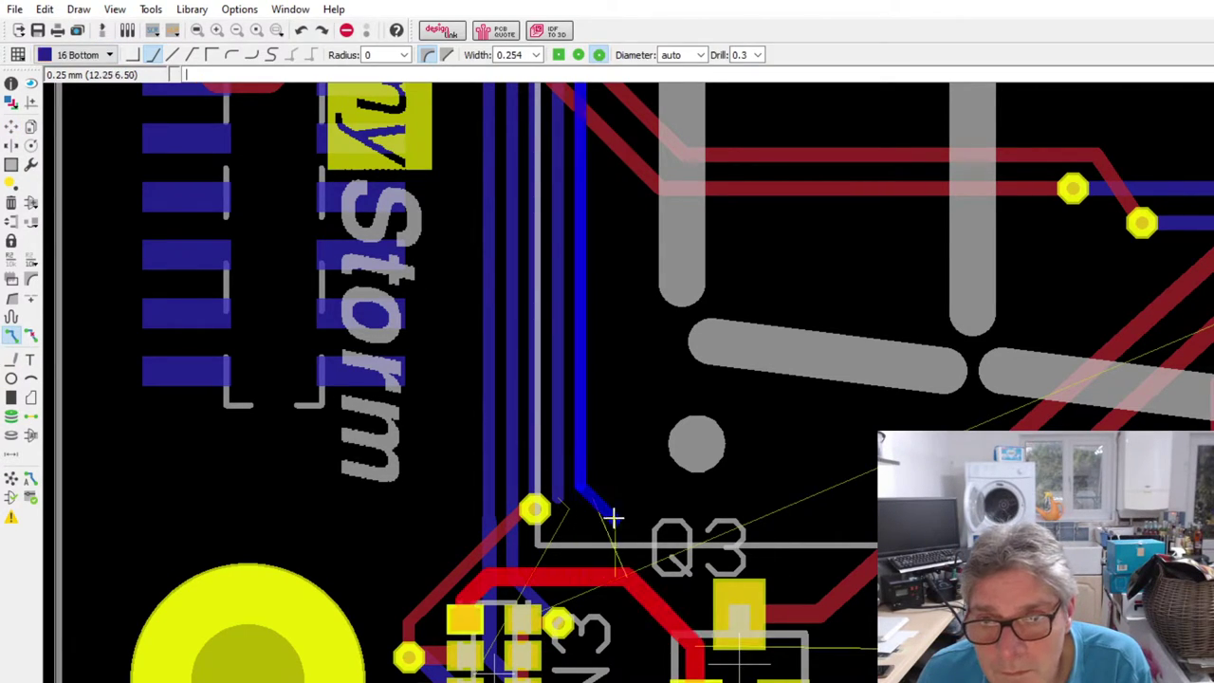
left_click(619, 575)
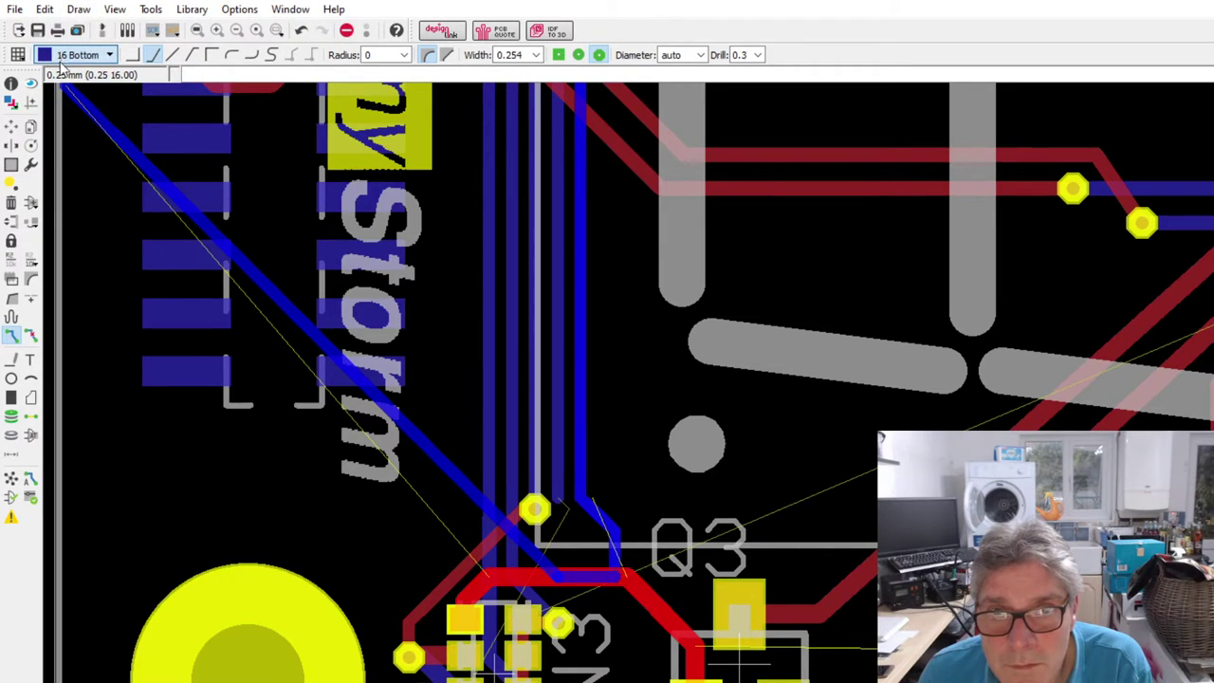
key("Escape")
left_click(581, 575)
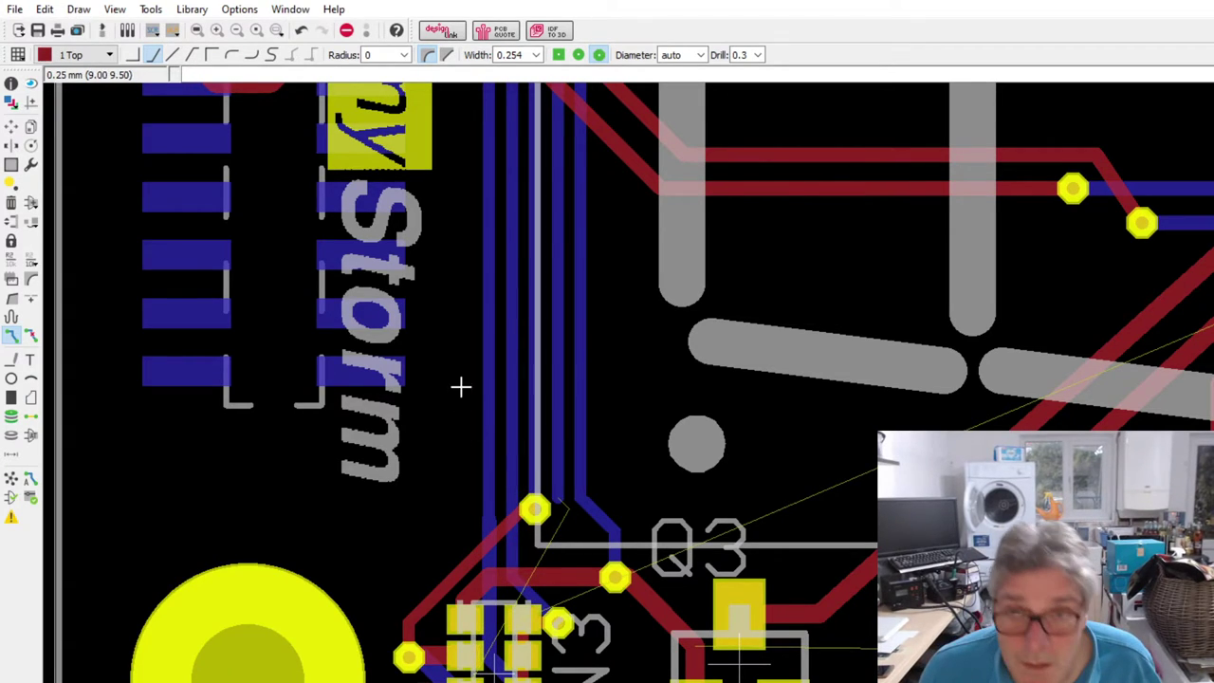
left_click(559, 507)
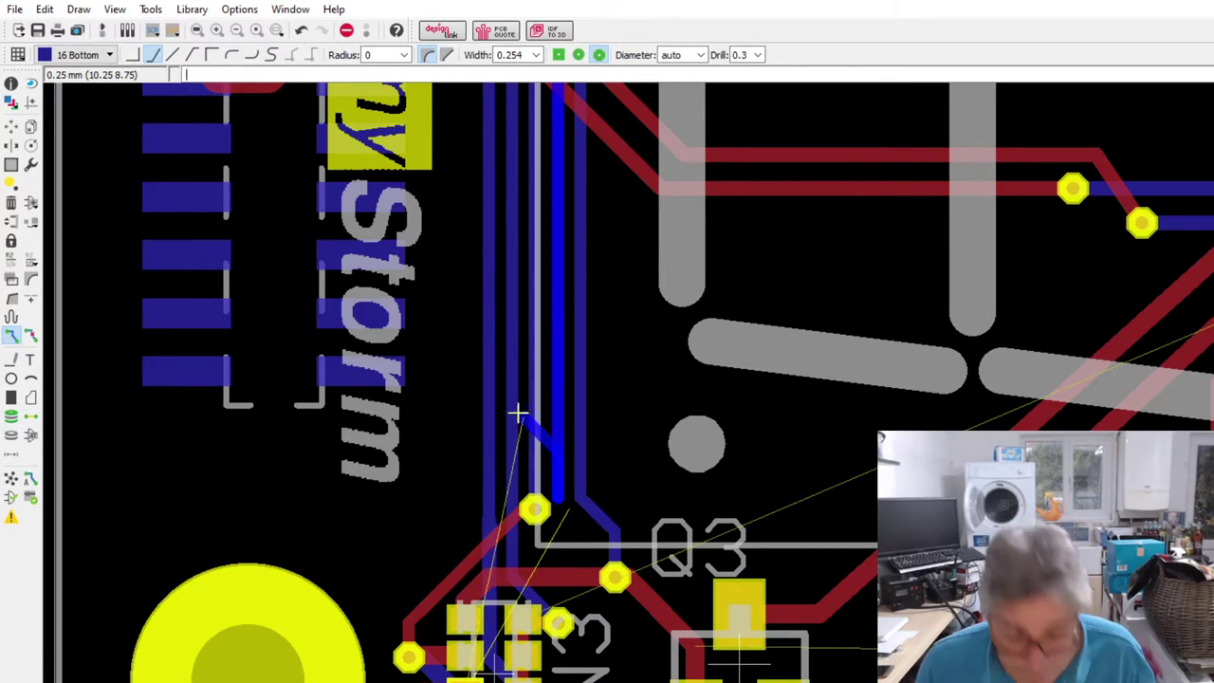
key("Escape")
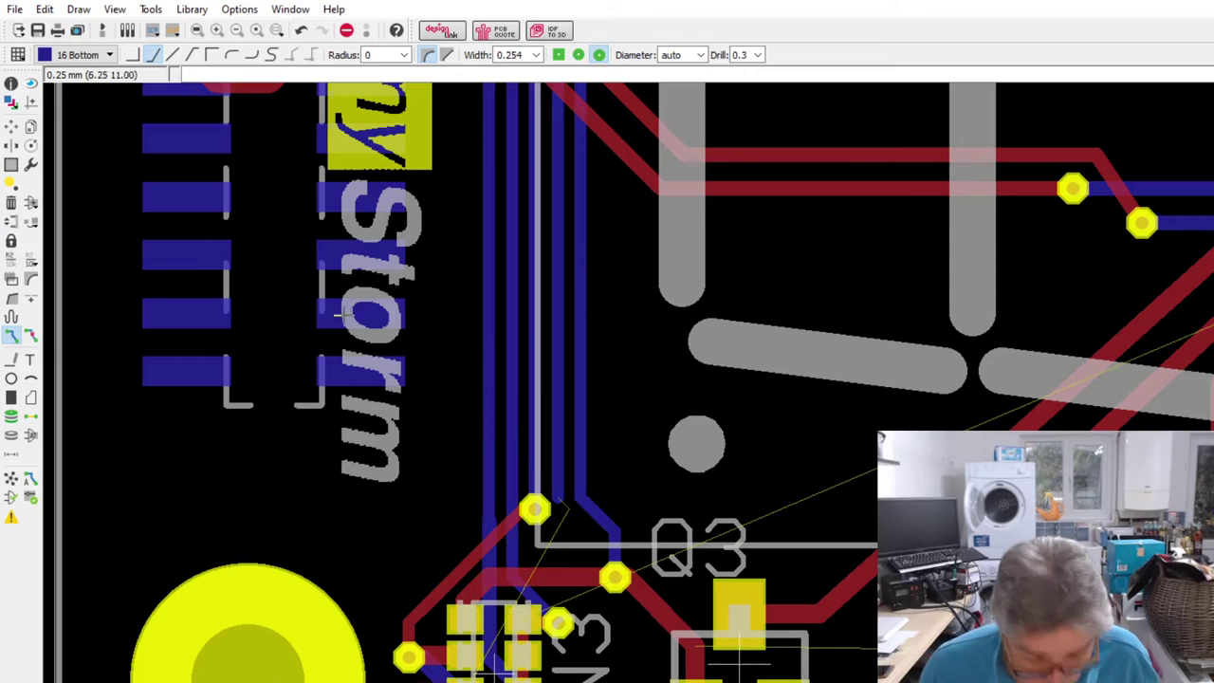
- Drag the via and its red trace down and to the right
left_click(11, 126)
scroll(652, 527, "up", 2)
mouse_move(439, 500)
left_mouse_down()
mouse_move(443, 569)
mouse_move(487, 554)
mouse_move(466, 556)
mouse_move(488, 573)
left_mouse_up()
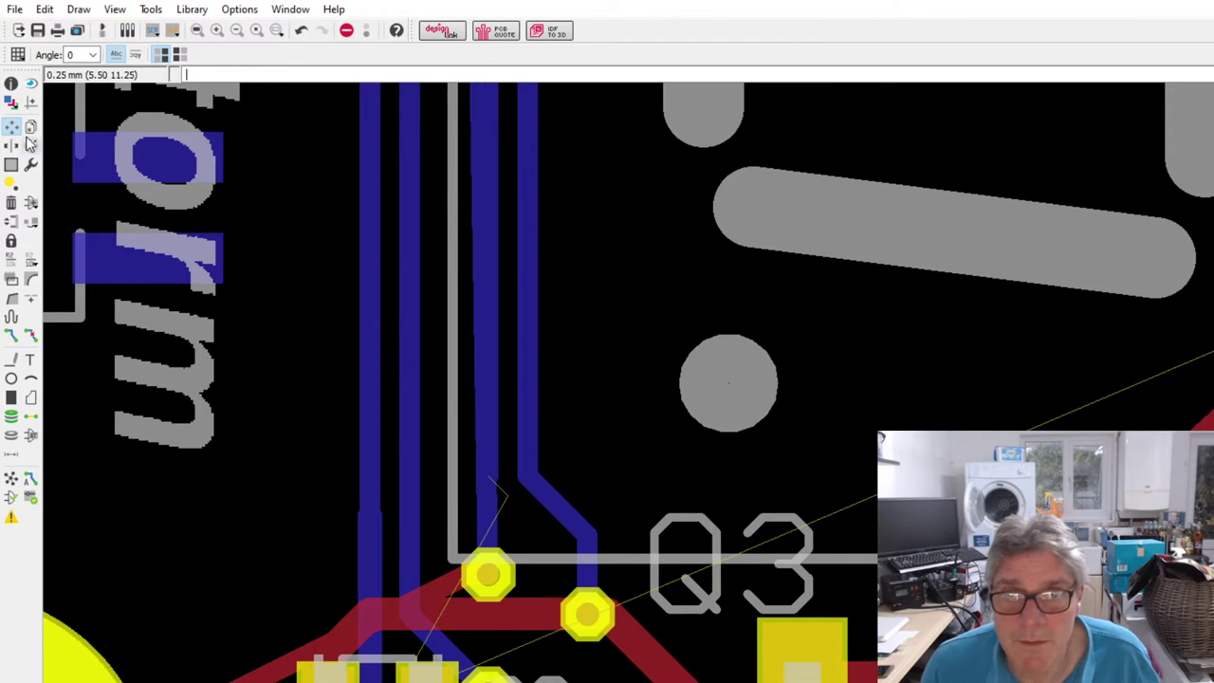
- Bend the blue trace above Q3 left and continue it through a via into a red top track
left_click(11, 298)
left_click_drag(478, 506, 445, 517)
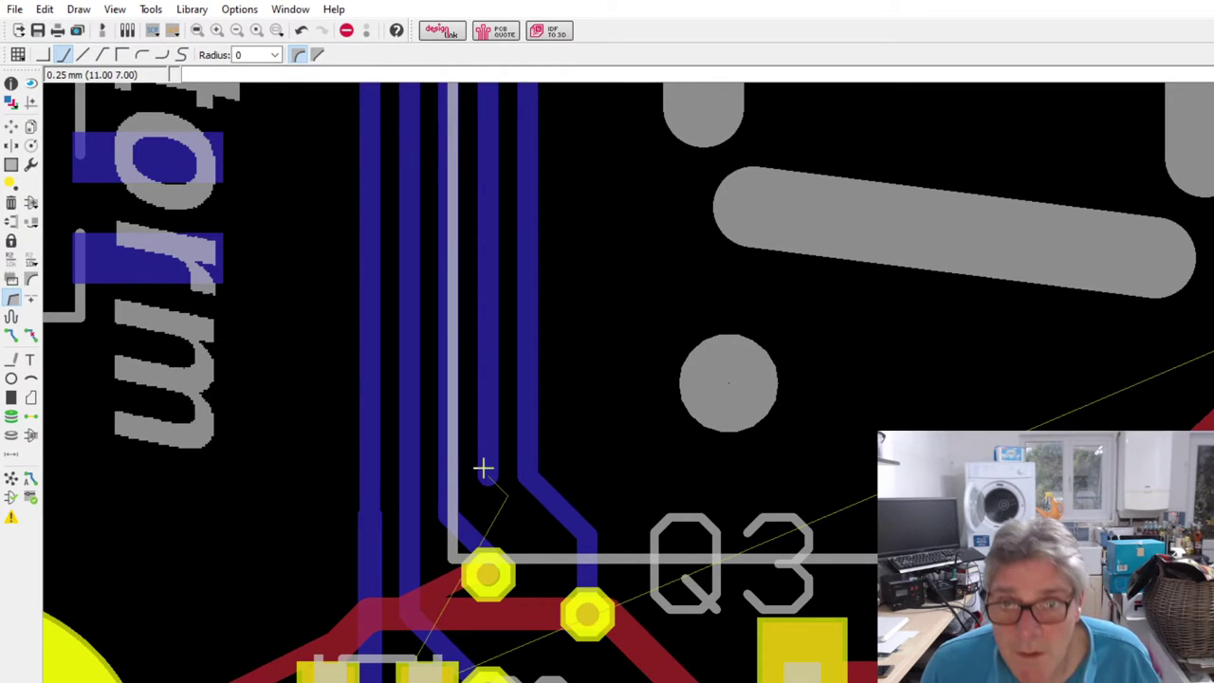
left_click(11, 336)
left_click(492, 487)
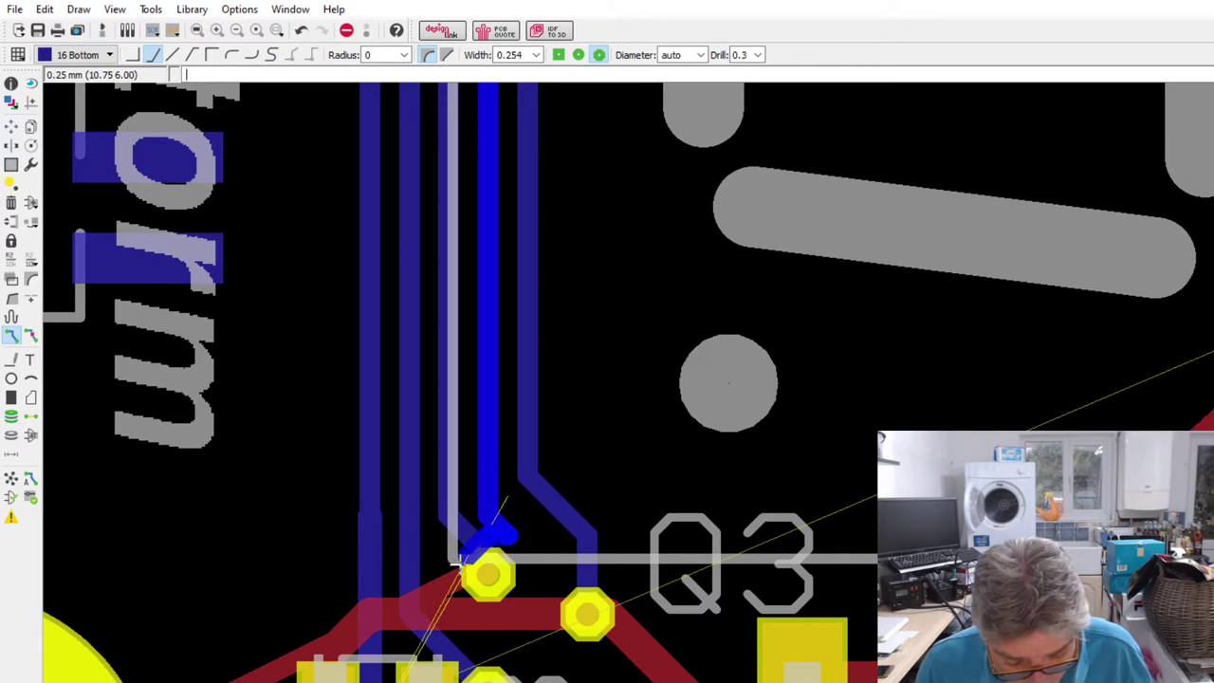
key("Escape")
left_click(487, 477)
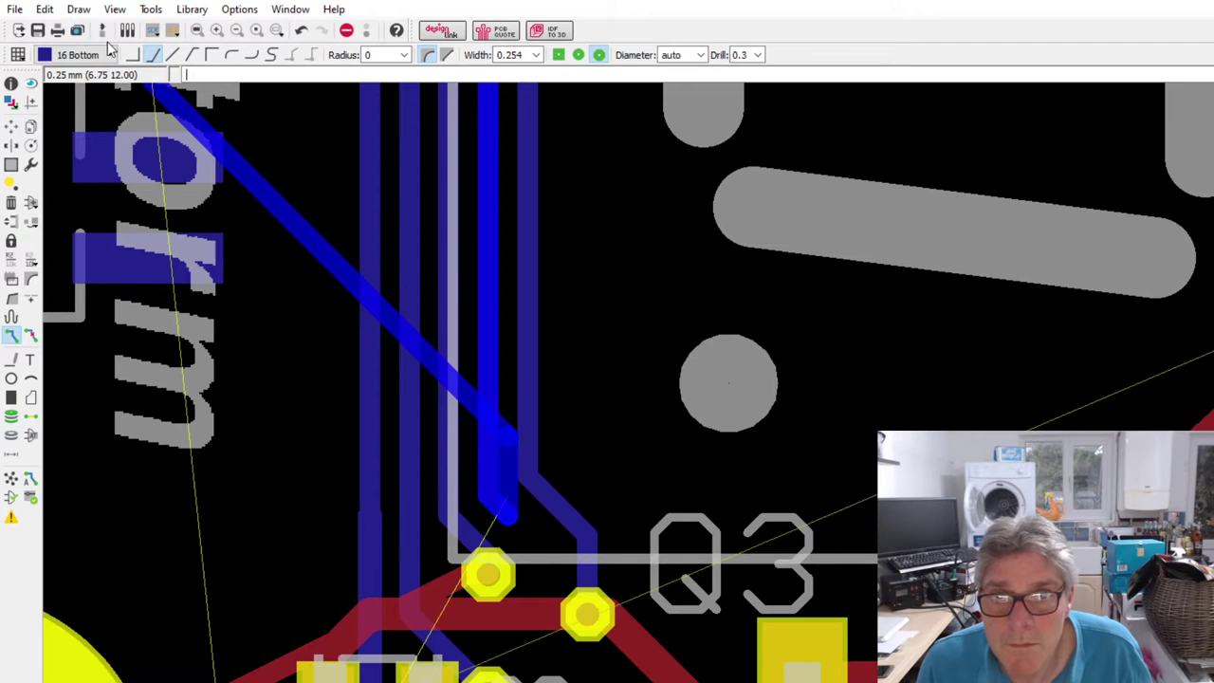
scroll(80, 55, "up", 1)
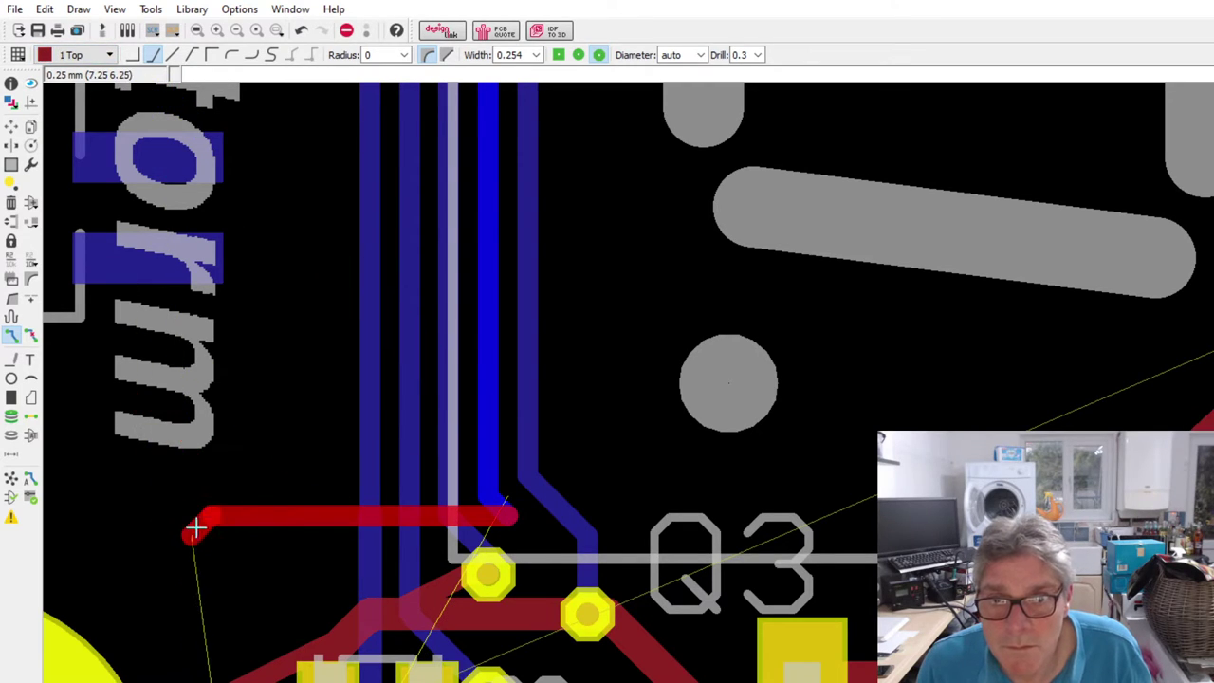
scroll(179, 668, "down", 2)
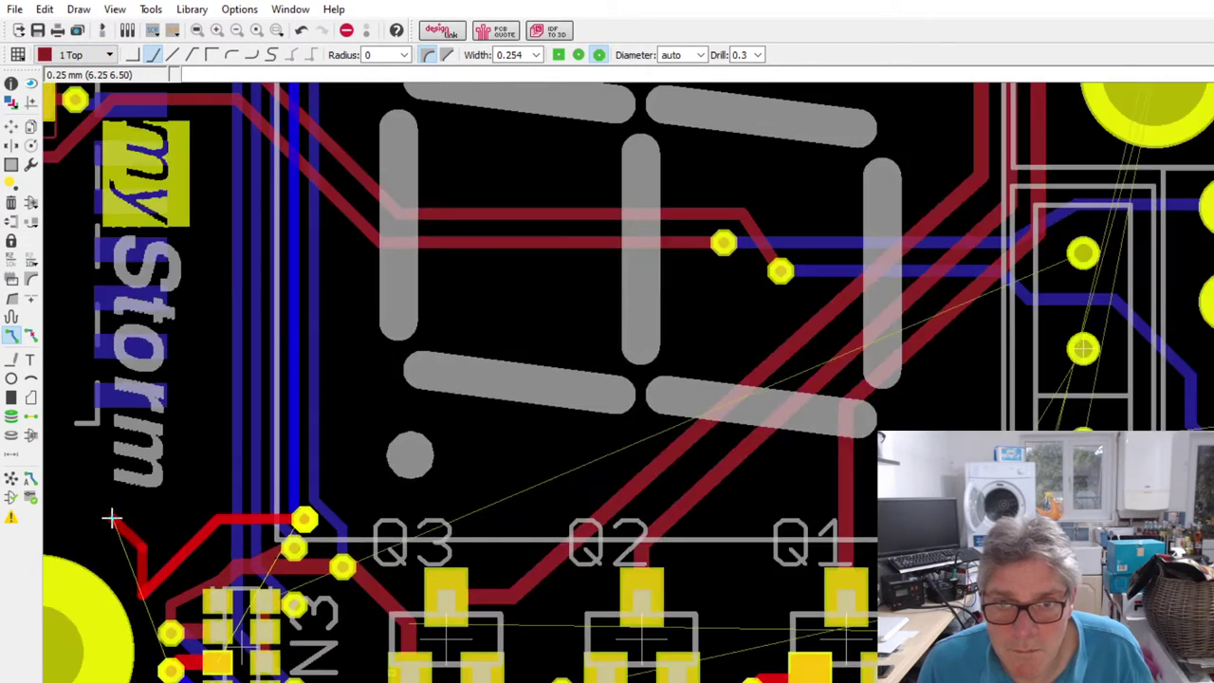
scroll(162, 665, "up", 2)
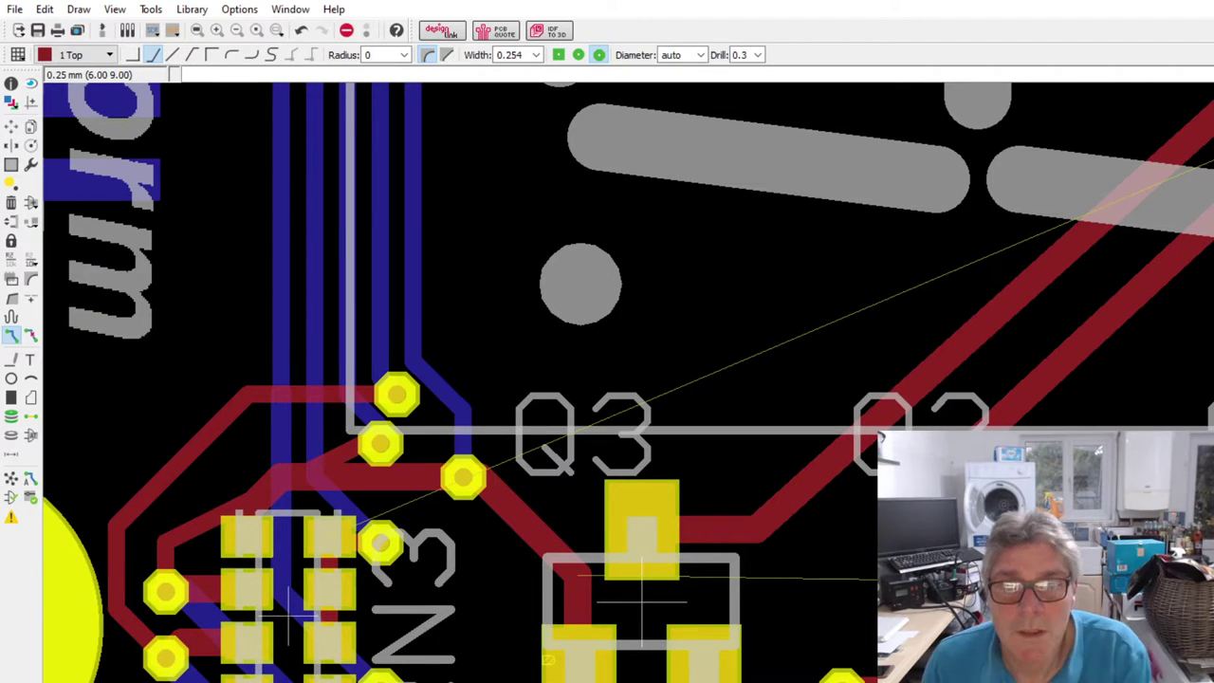
left_click(11, 125)
scroll(363, 342, "up", 1)
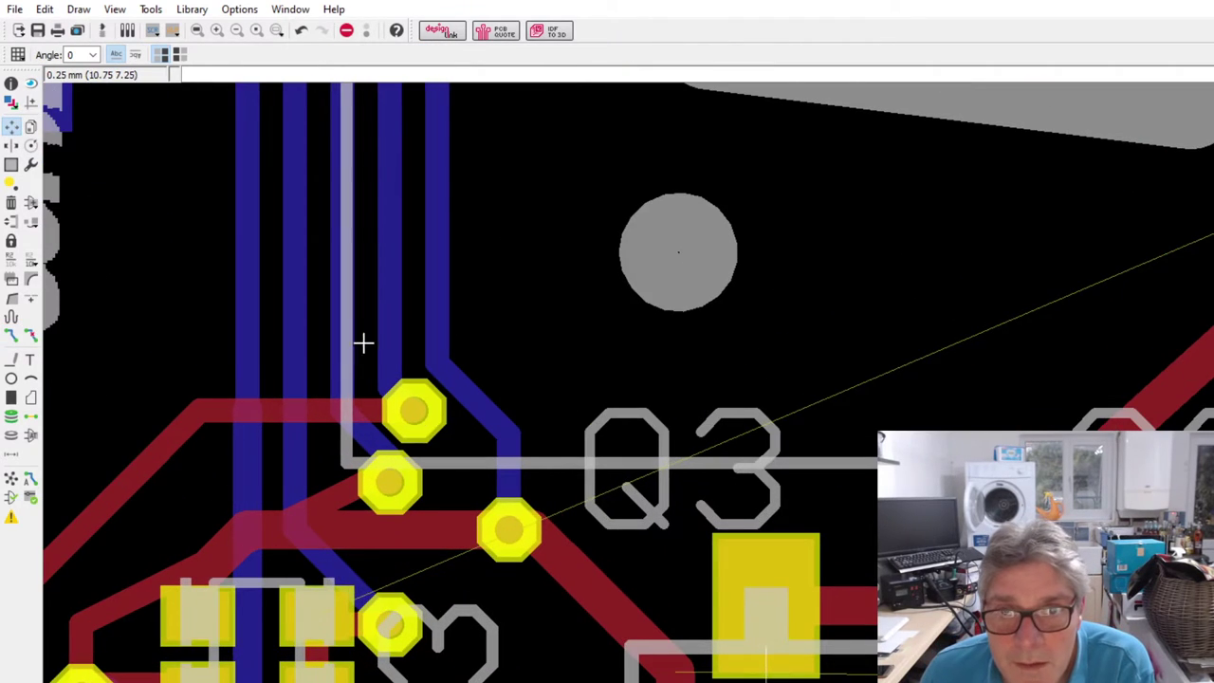
left_click(386, 486)
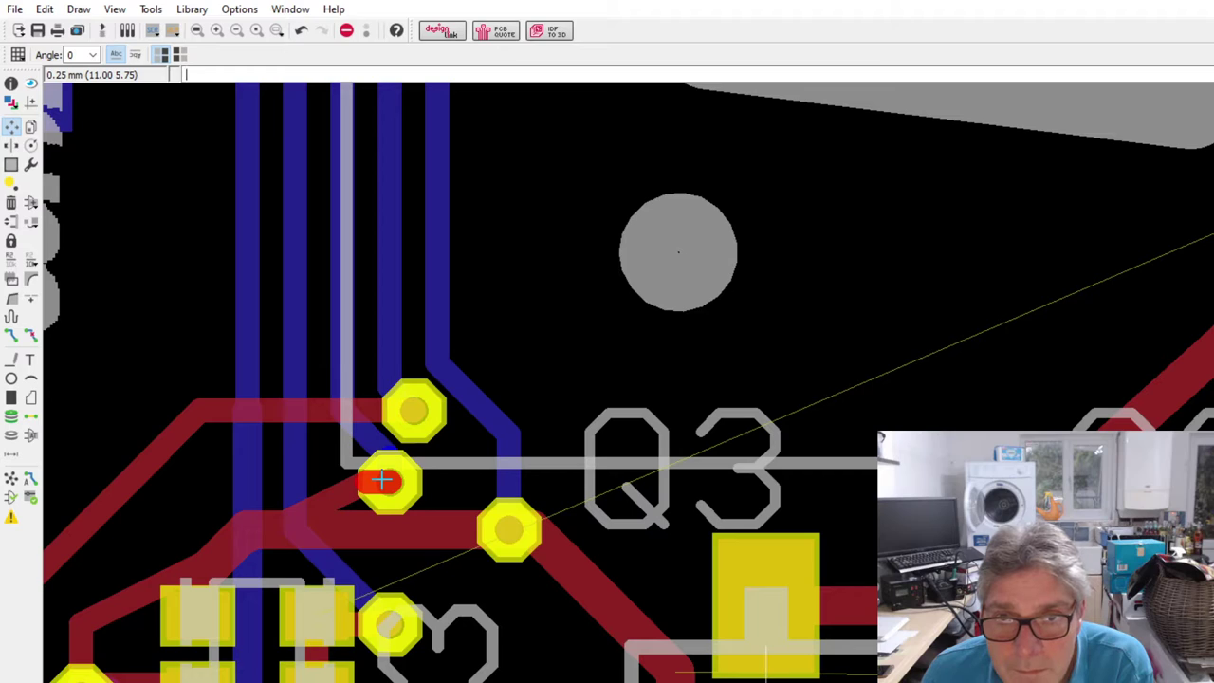
mouse_move(382, 480)
left_mouse_down()
mouse_move(392, 482)
mouse_move(366, 480)
left_mouse_up()
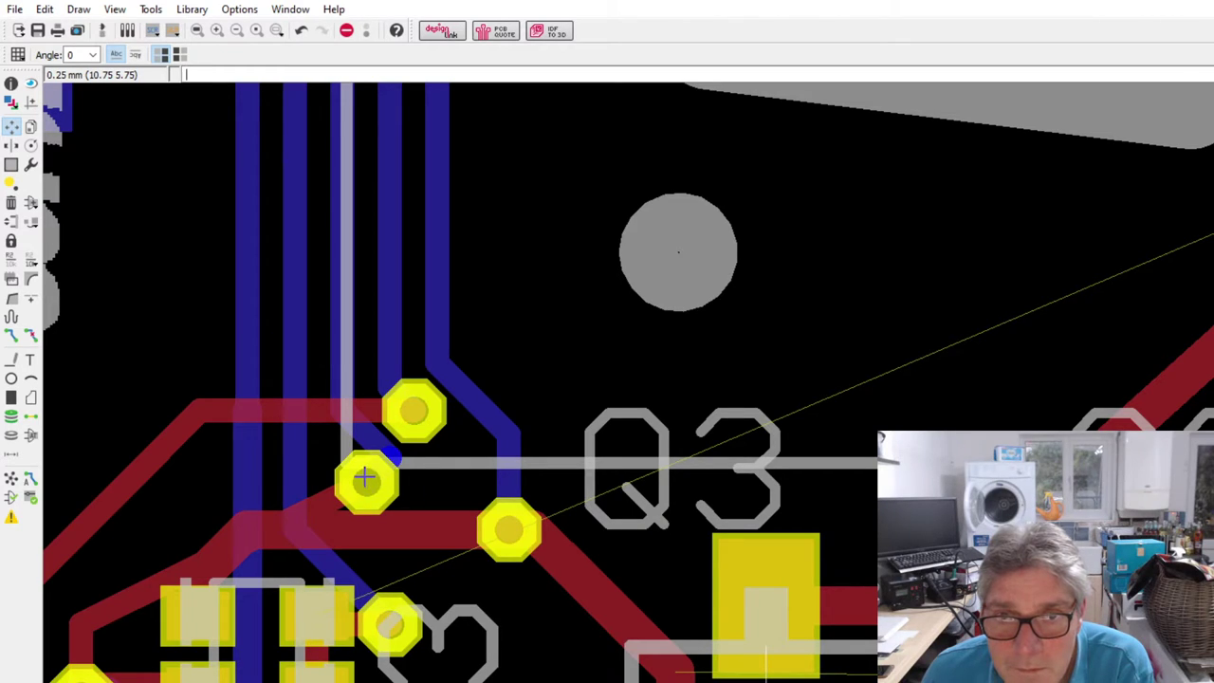
left_click(365, 460)
key("Escape")
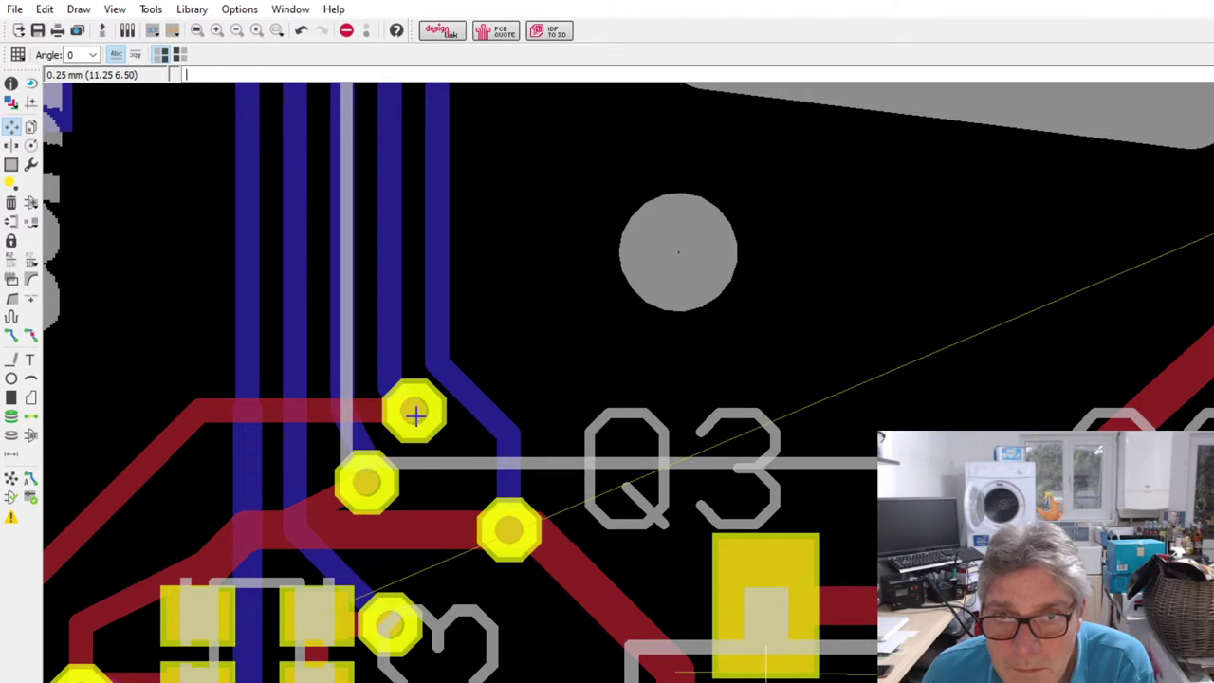
left_click_drag(445, 361, 436, 314)
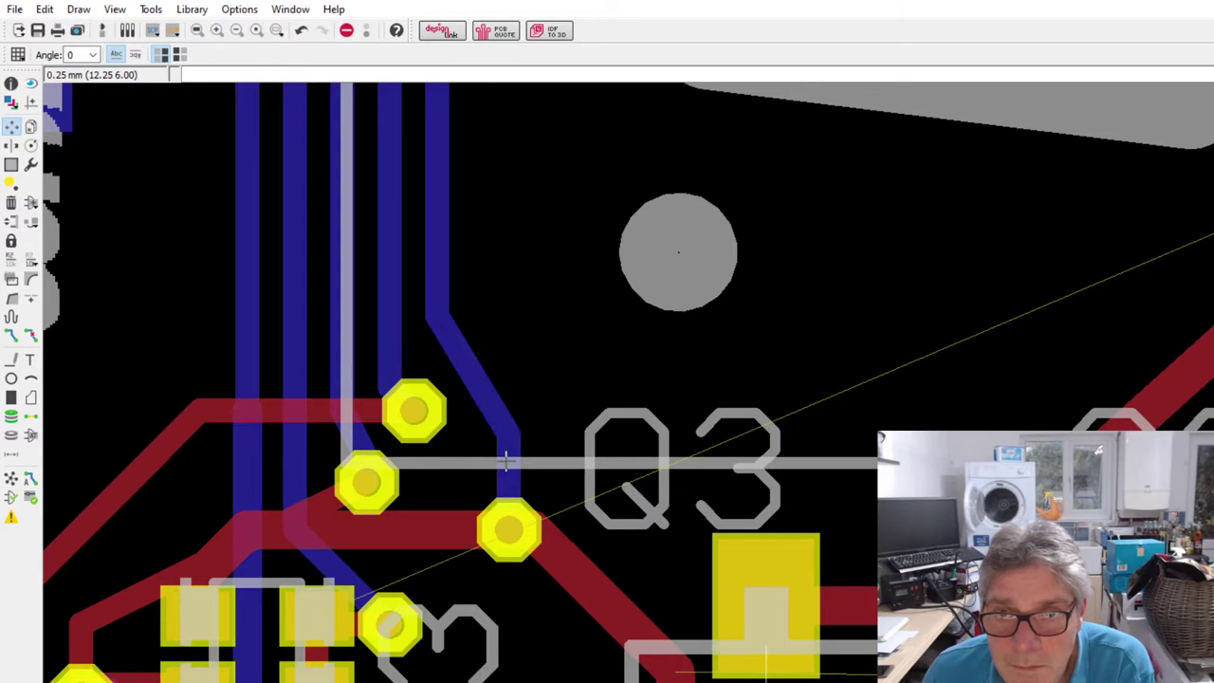
left_click_drag(507, 461, 507, 387)
scroll(477, 389, "down", 1)
scroll(369, 482, "up", 1)
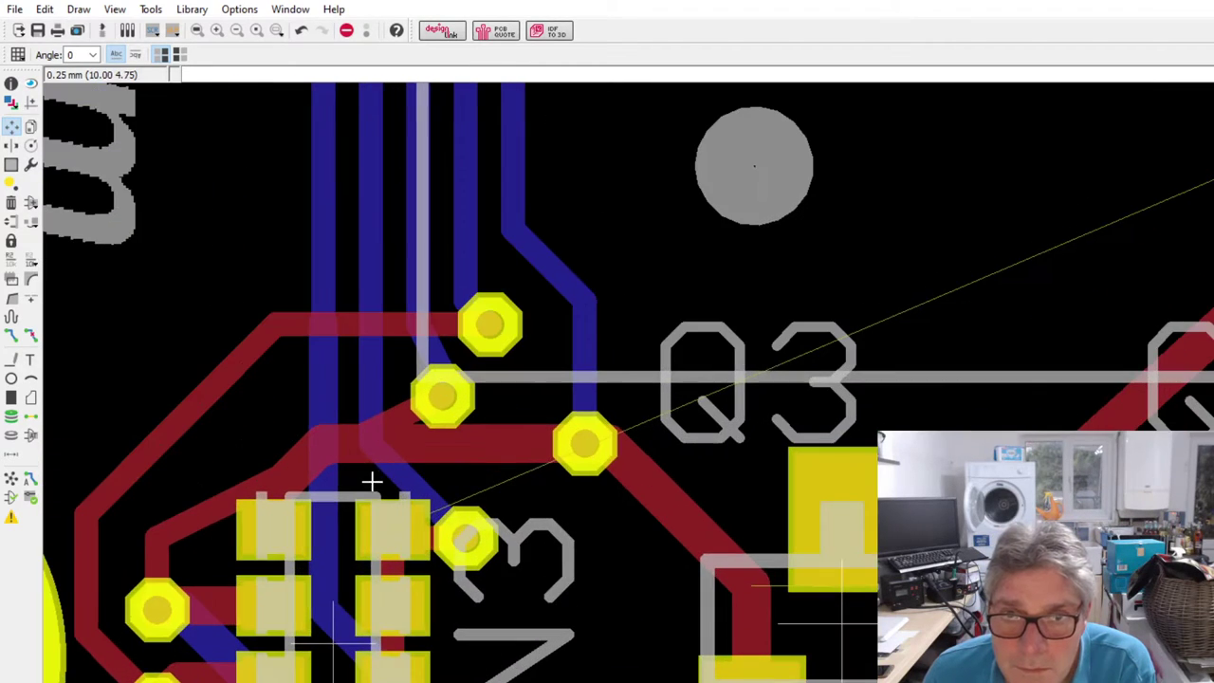
left_click_drag(162, 529, 228, 489)
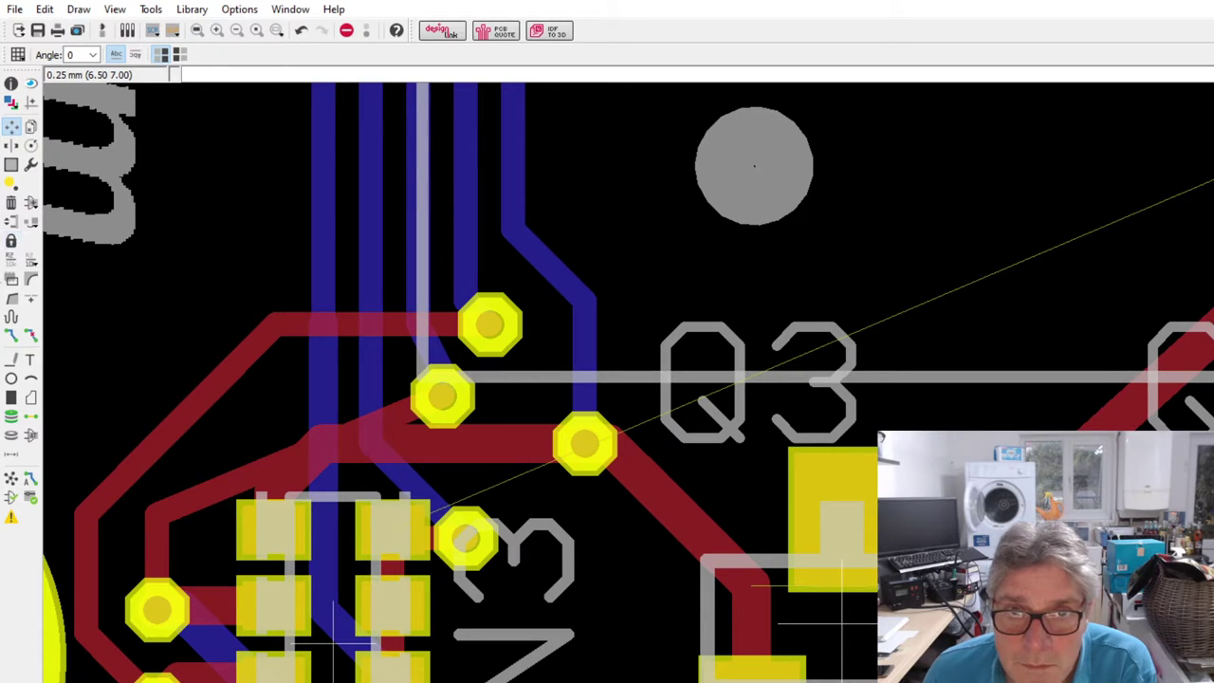
left_click(12, 297)
left_click_drag(363, 426, 281, 396)
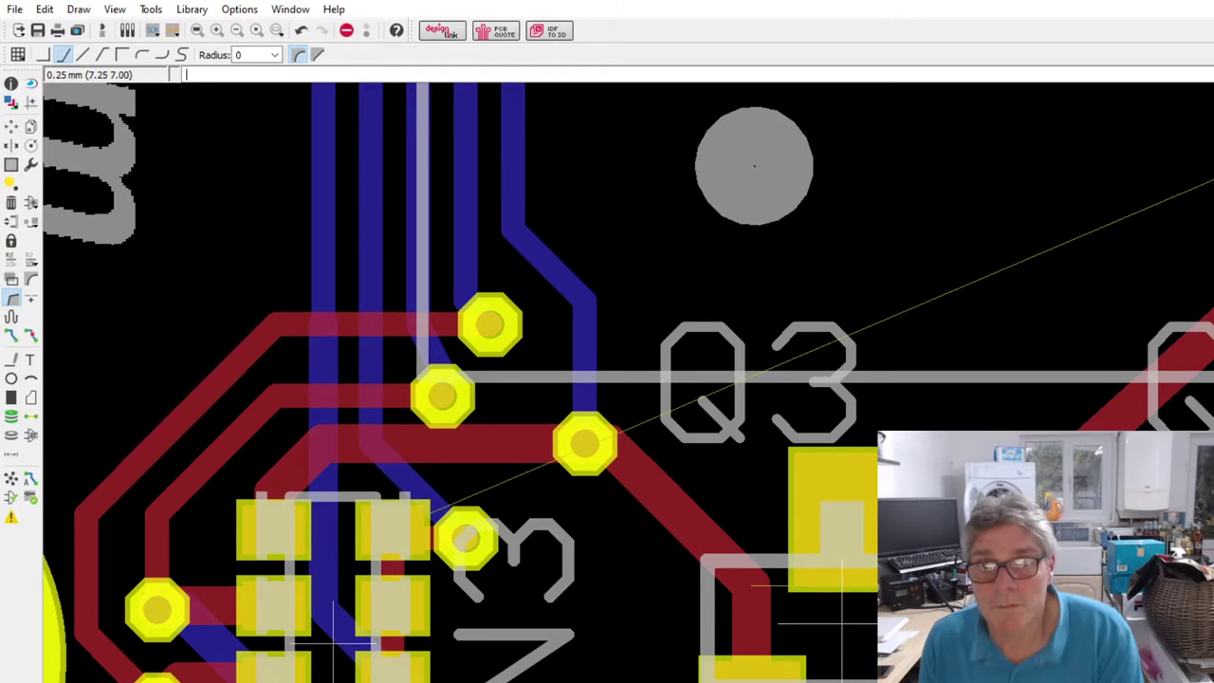
left_click_drag(427, 452, 434, 453)
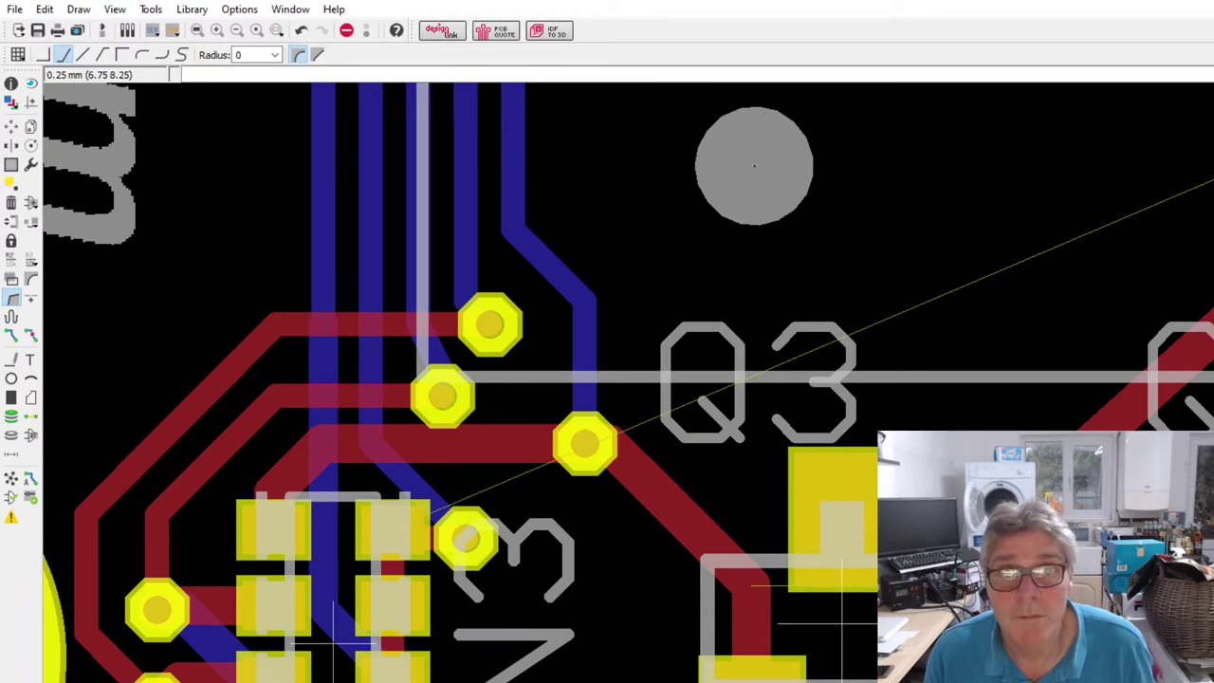
left_click(11, 127)
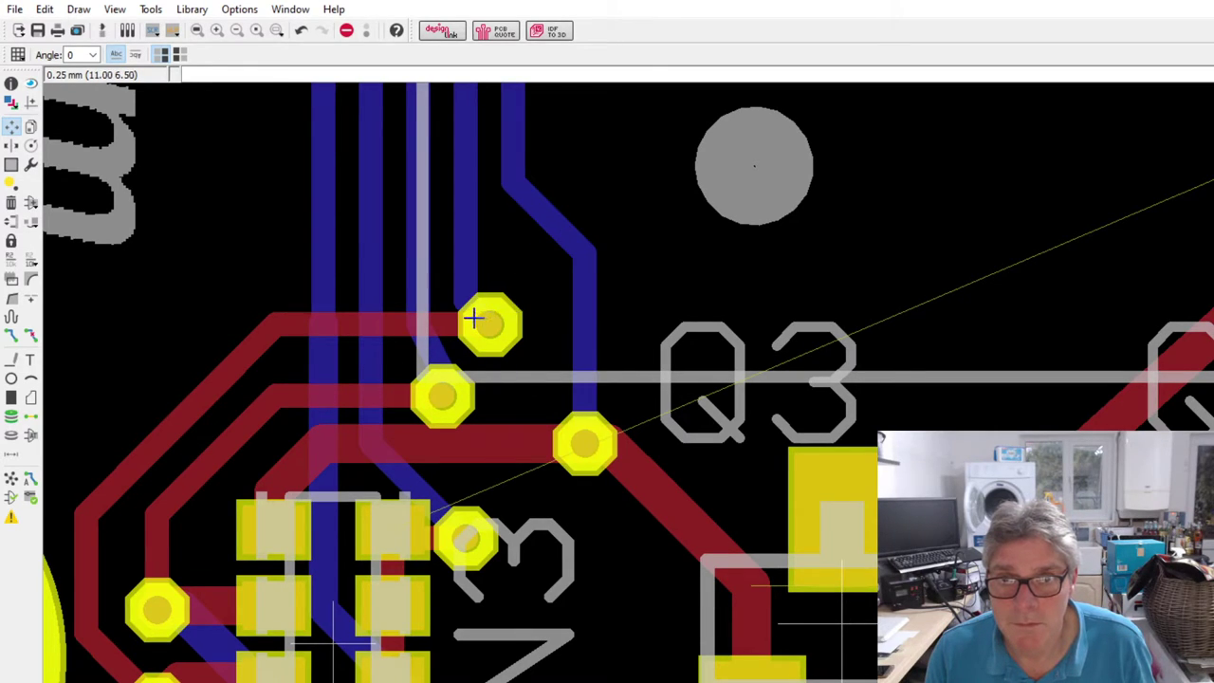
left_click_drag(480, 316, 486, 273)
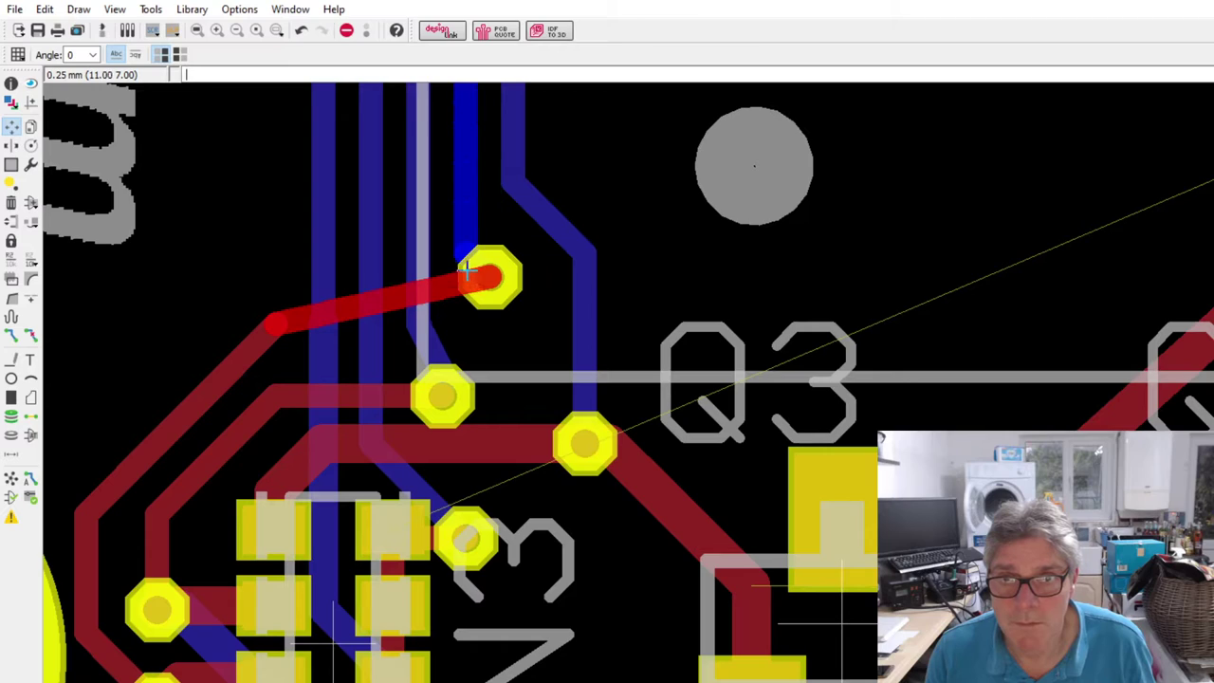
left_click_drag(265, 320, 281, 276)
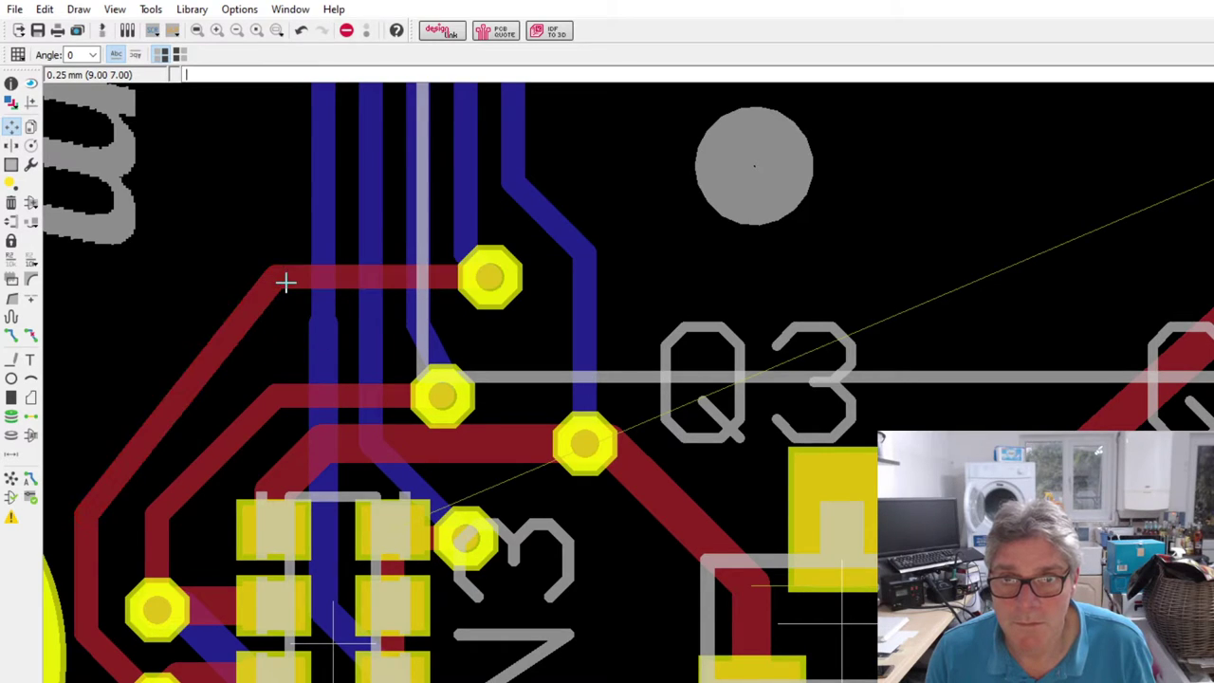
left_click_drag(446, 388, 461, 373)
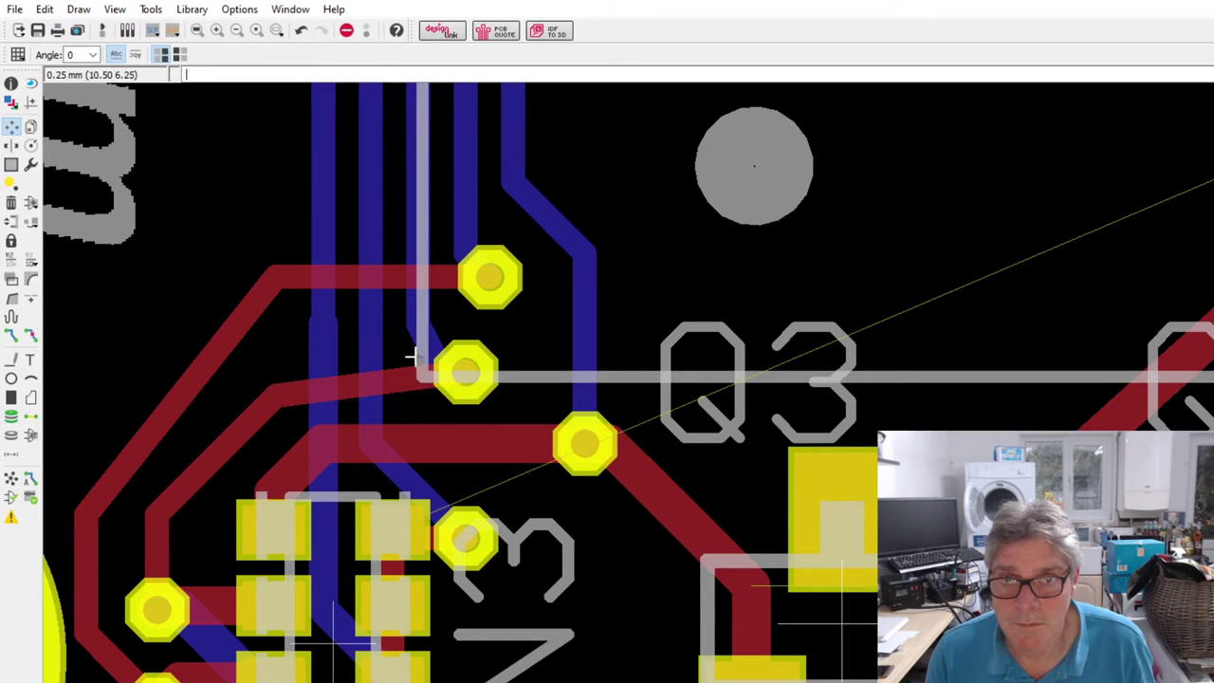
mouse_move(269, 391)
left_mouse_down()
mouse_move(284, 329)
mouse_move(289, 348)
left_mouse_up()
scroll(545, 460, "down", 3)
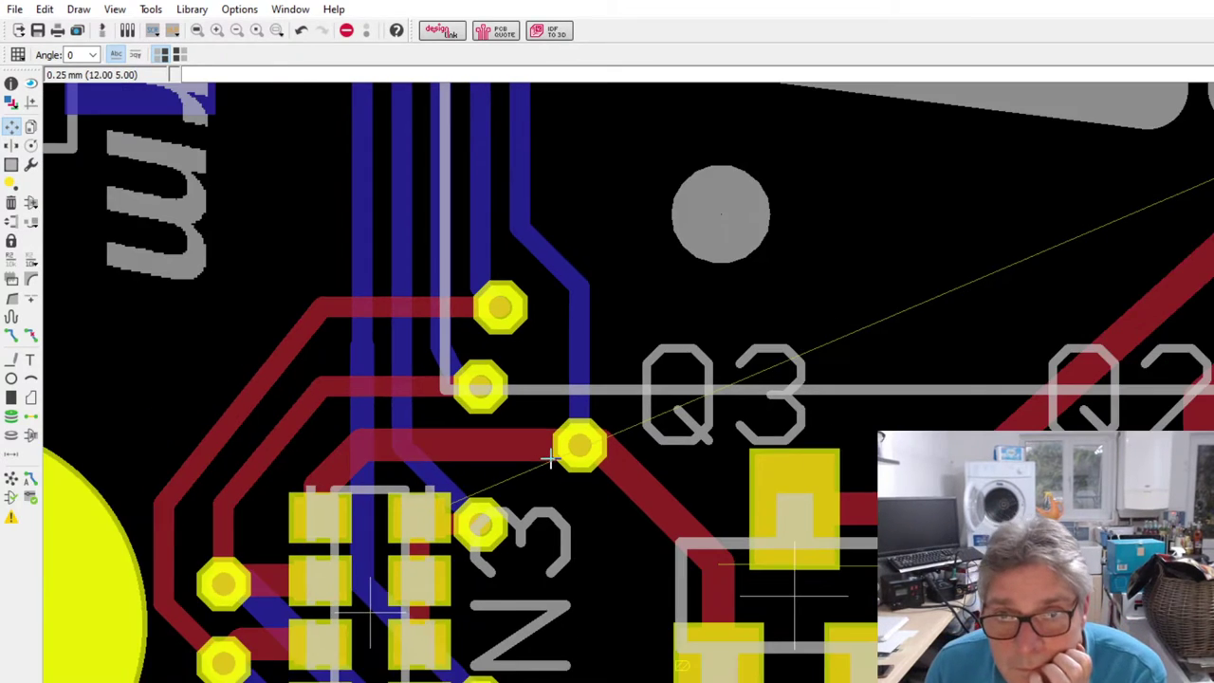
scroll(518, 420, "up", 3)
scroll(512, 469, "down", 3)
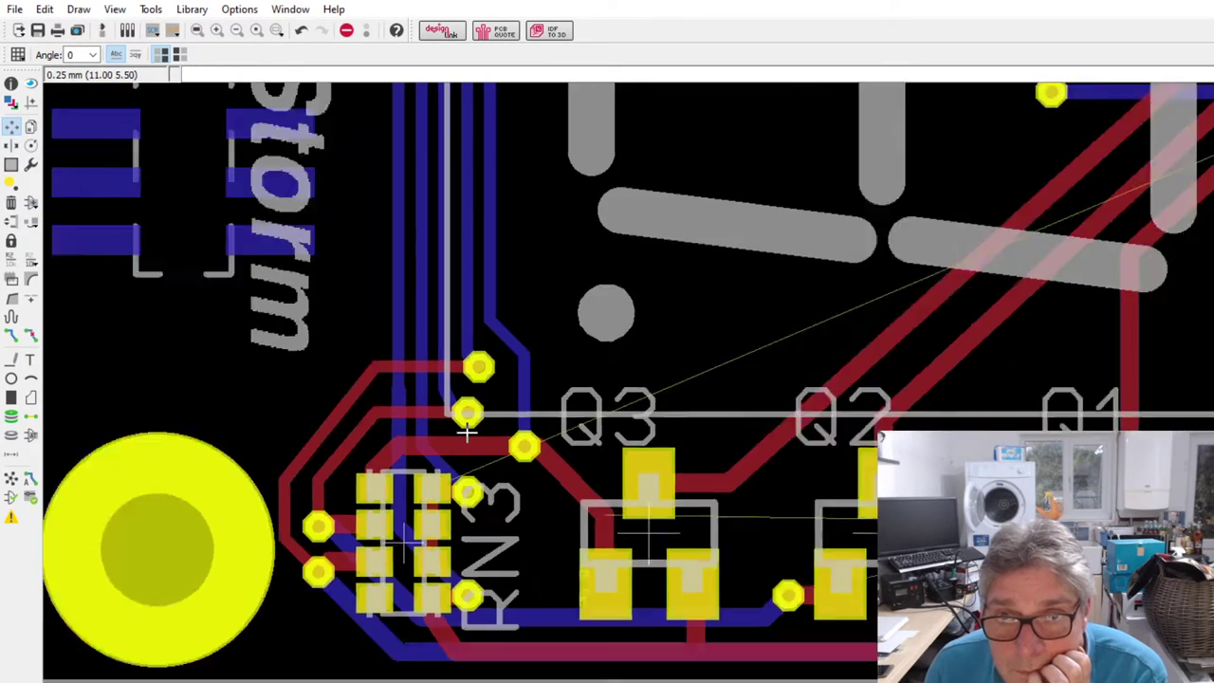
scroll(517, 471, "up", 2)
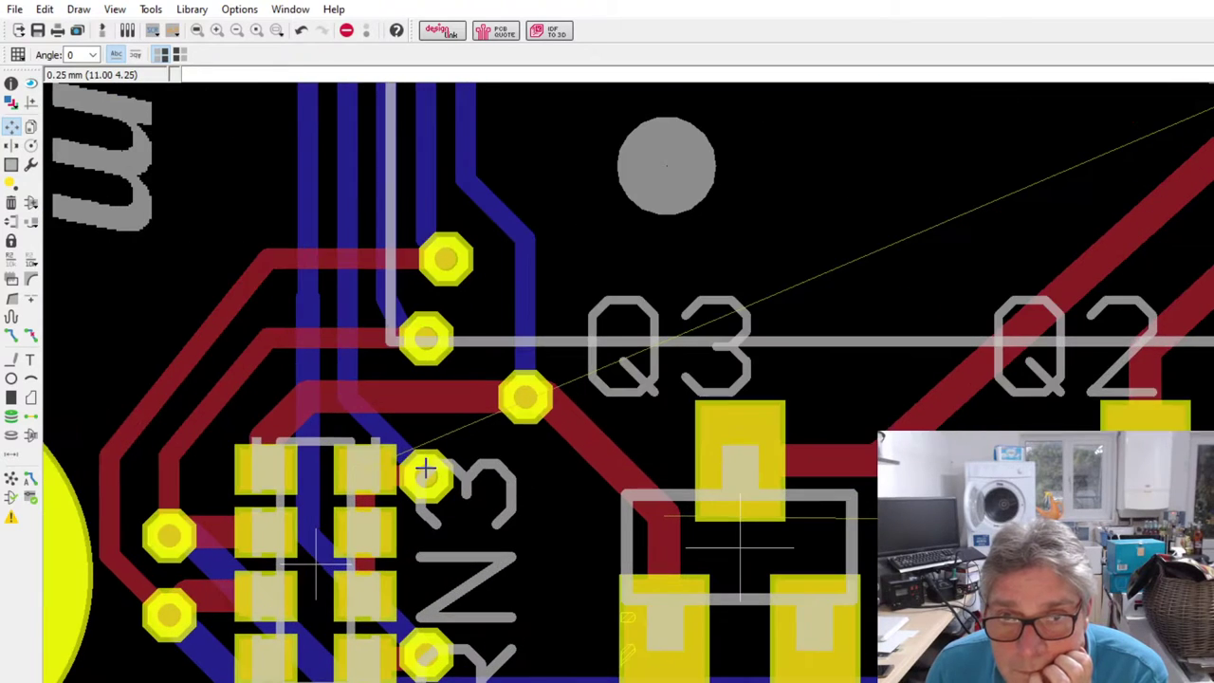
scroll(426, 468, "up", 1)
scroll(439, 491, "down", 2)
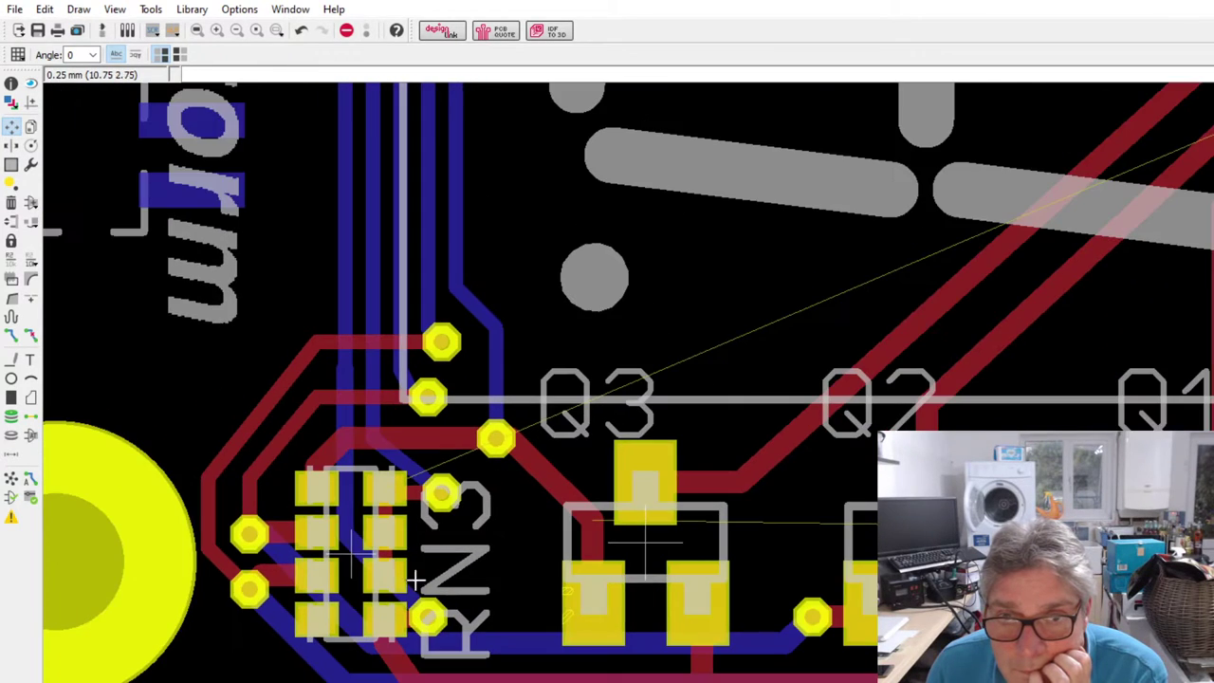
scroll(439, 490, "up", 2)
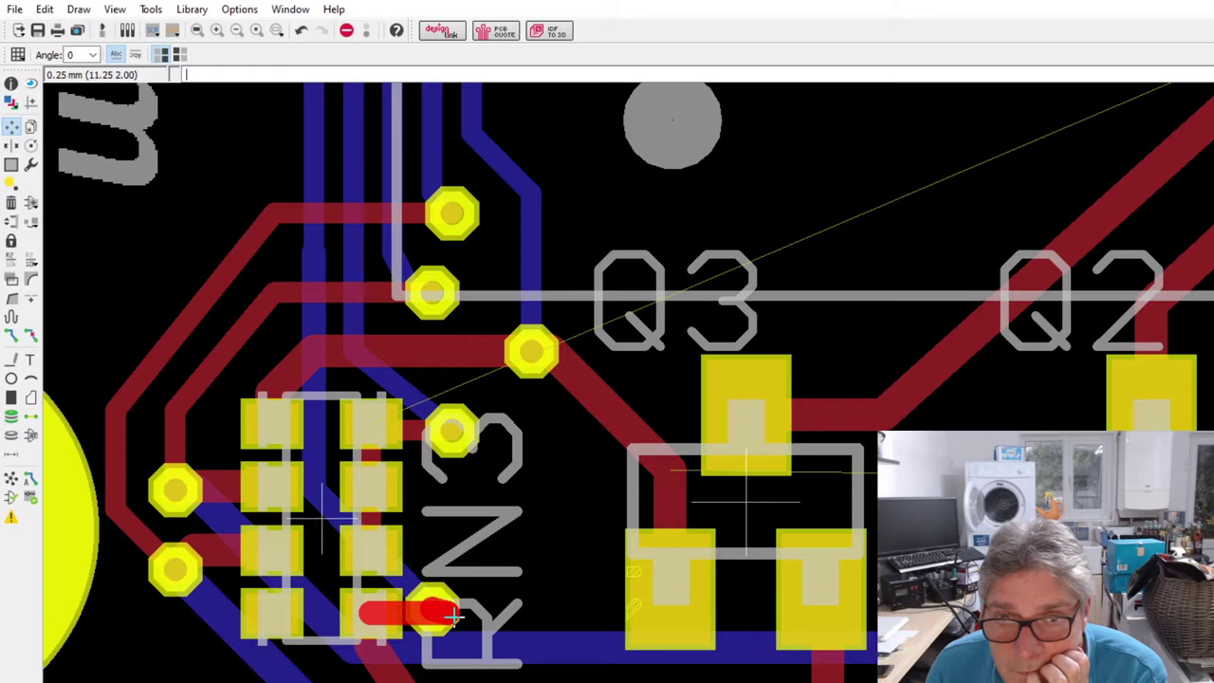
scroll(421, 612, "up", 2)
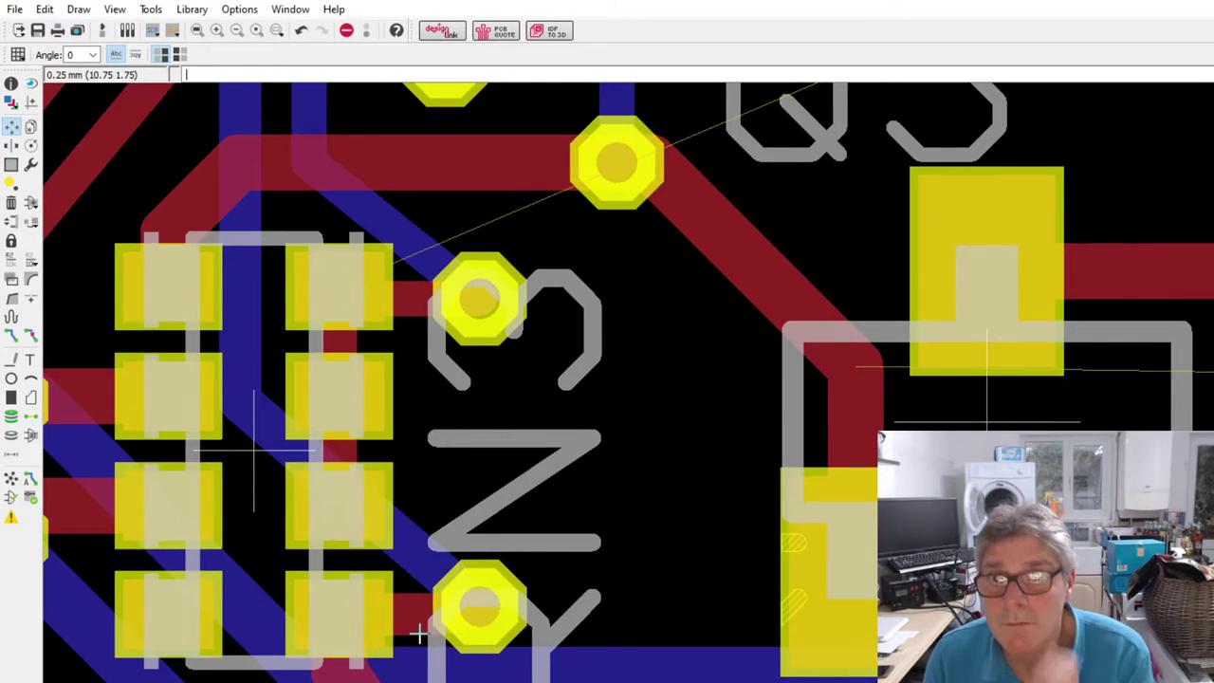
scroll(470, 607, "down", 2)
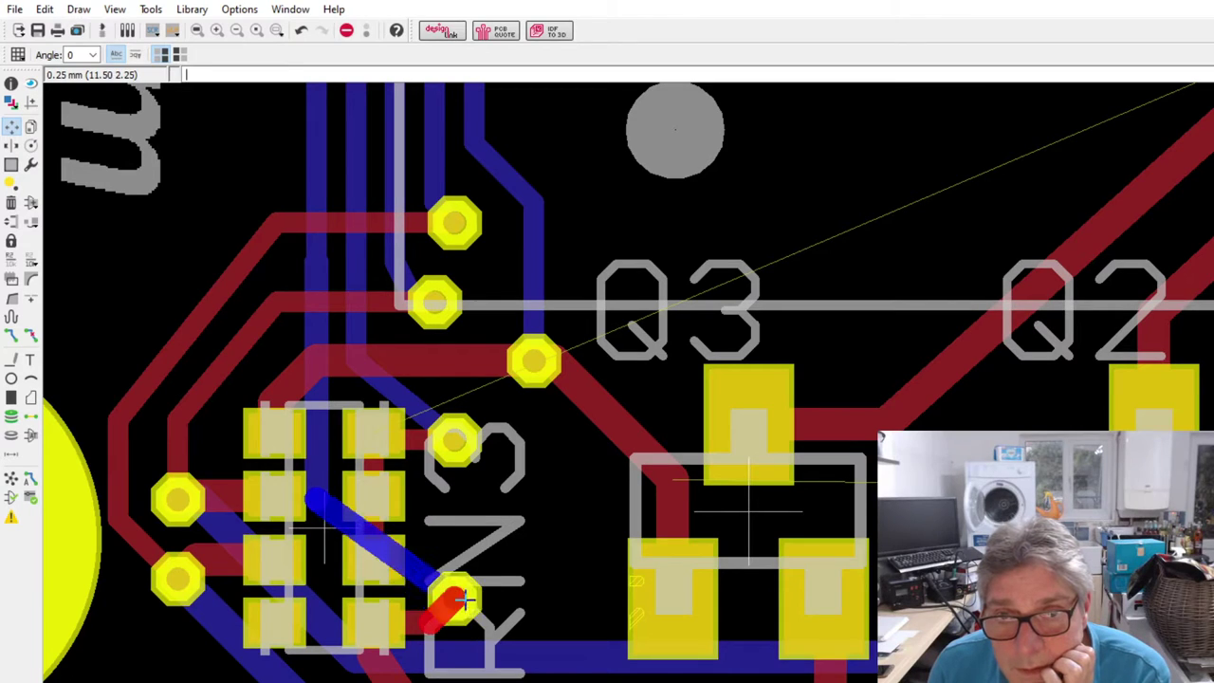
scroll(464, 583, "down", 2)
scroll(427, 640, "down", 1)
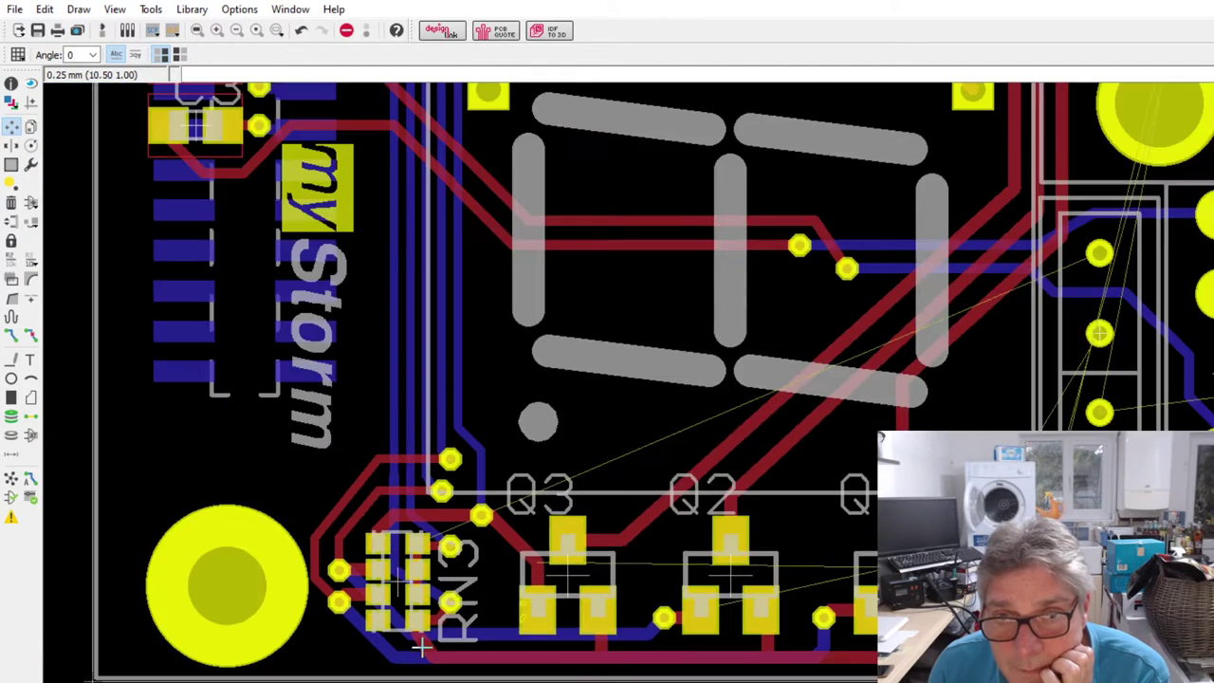
scroll(438, 630, "up", 3)
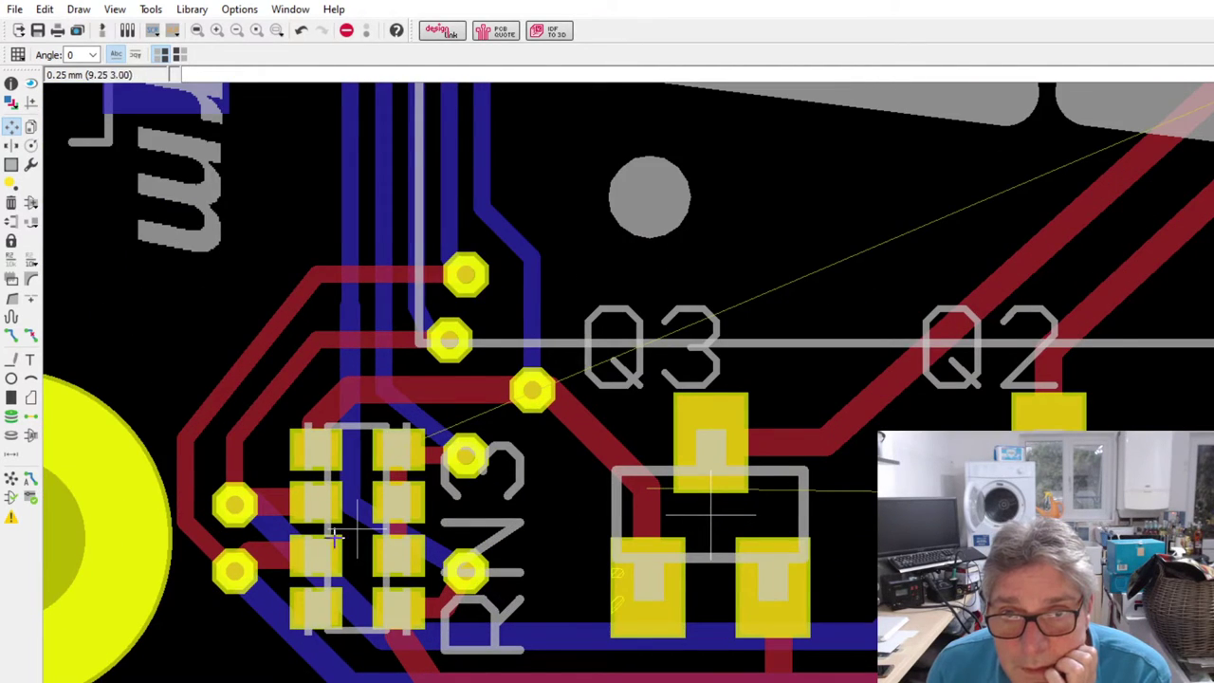
scroll(380, 445, "down", 2)
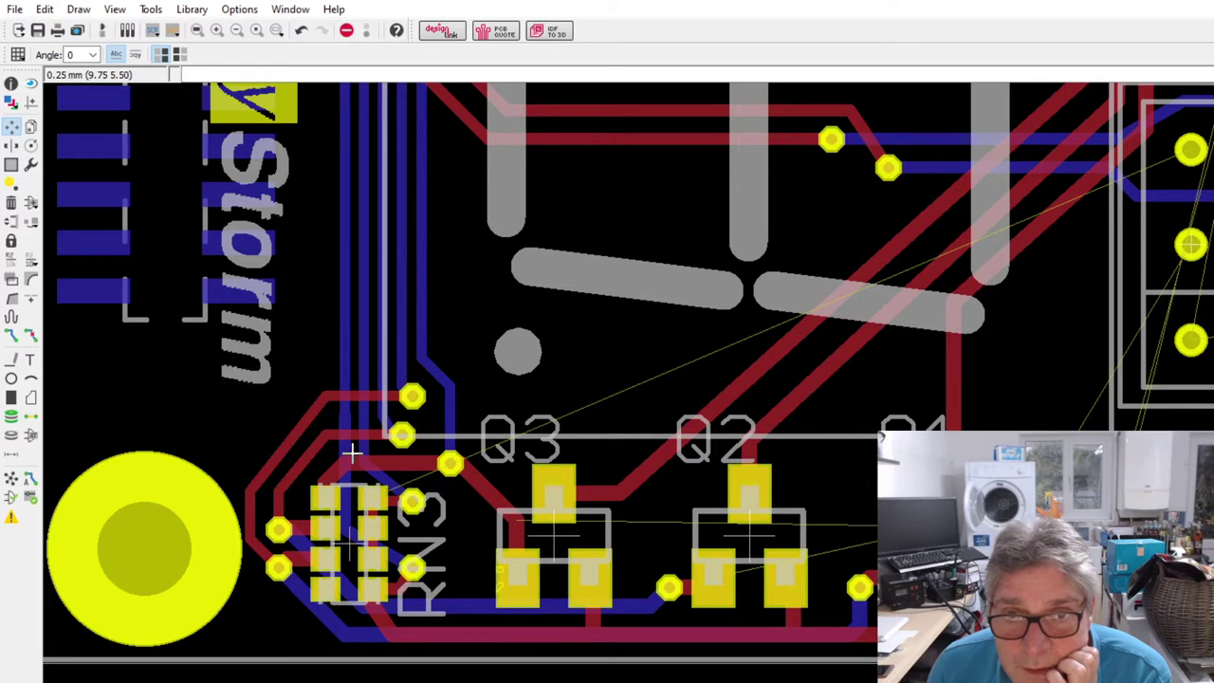
left_click(351, 454)
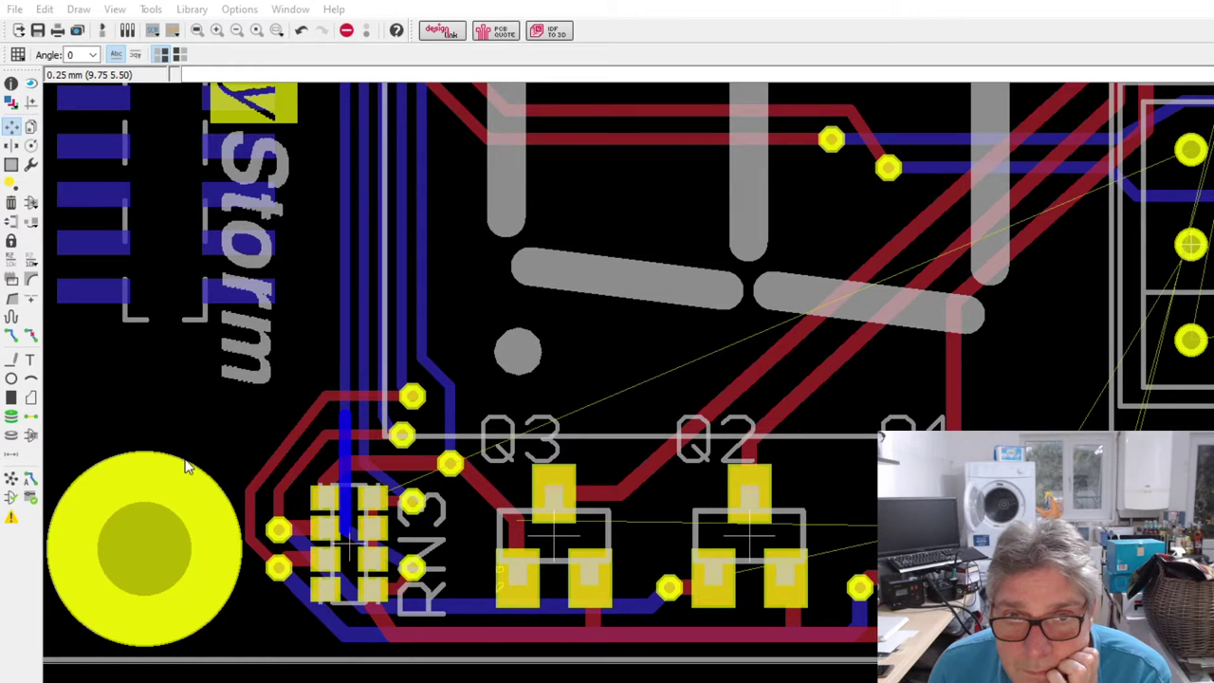
key("ctrl+z")
scroll(325, 567, "down", 2)
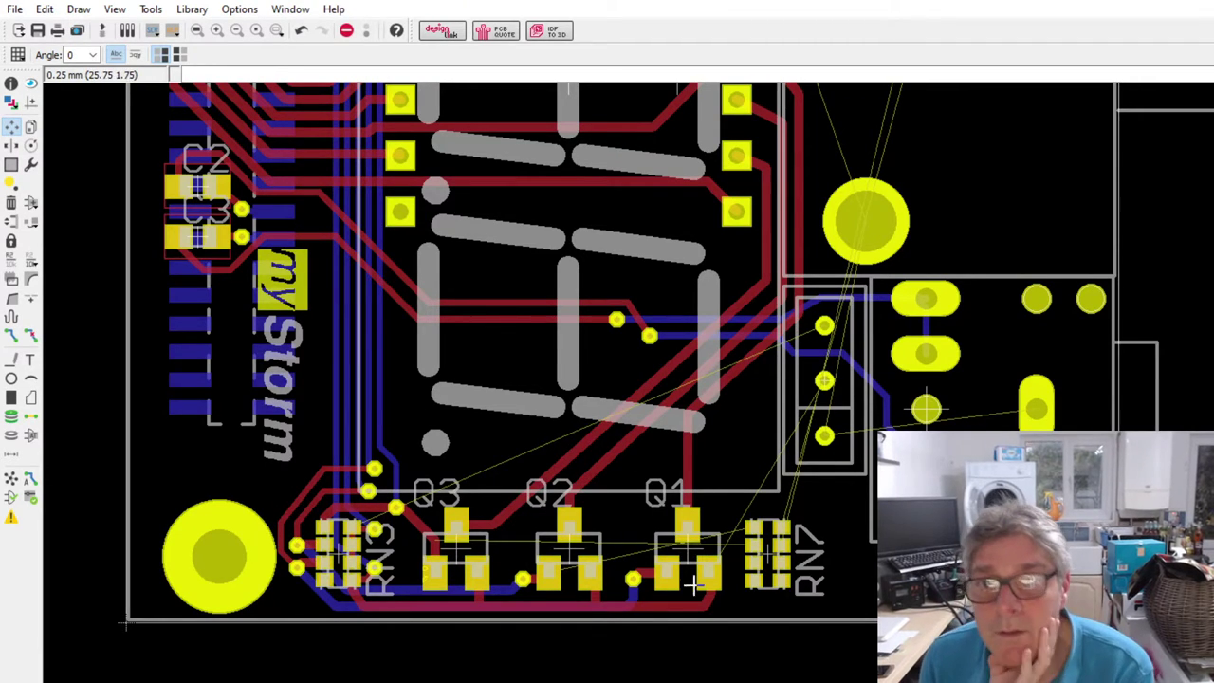
scroll(518, 541, "up", 2)
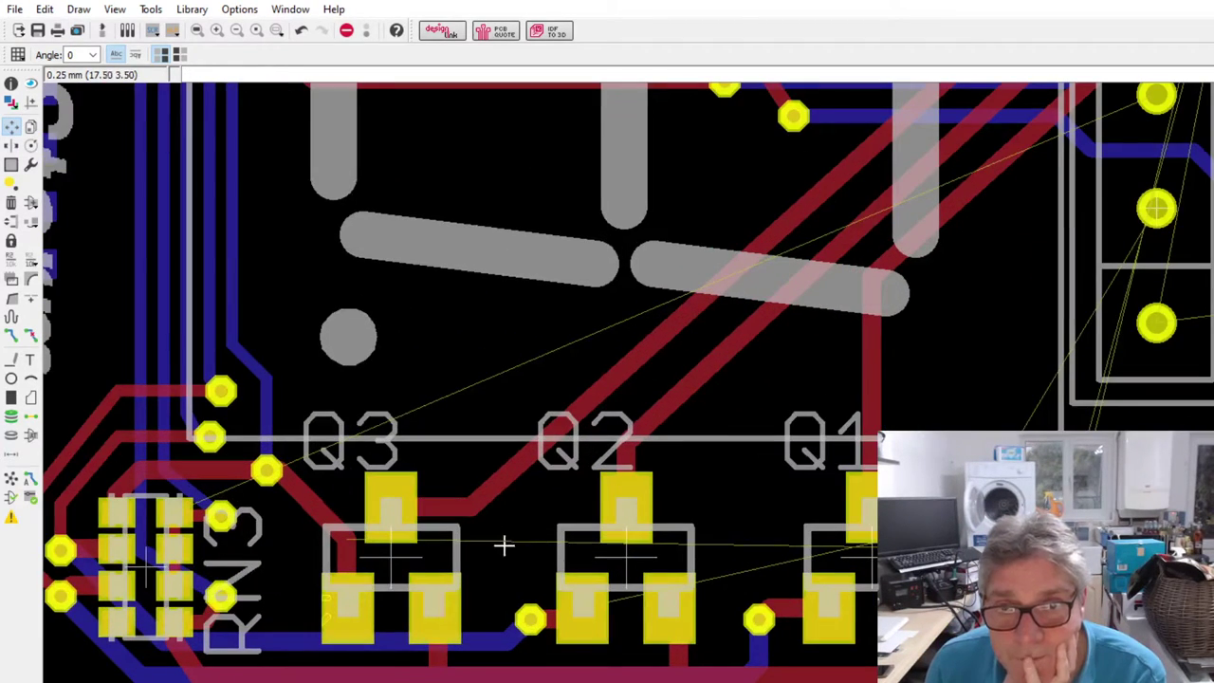
scroll(498, 547, "up", 1)
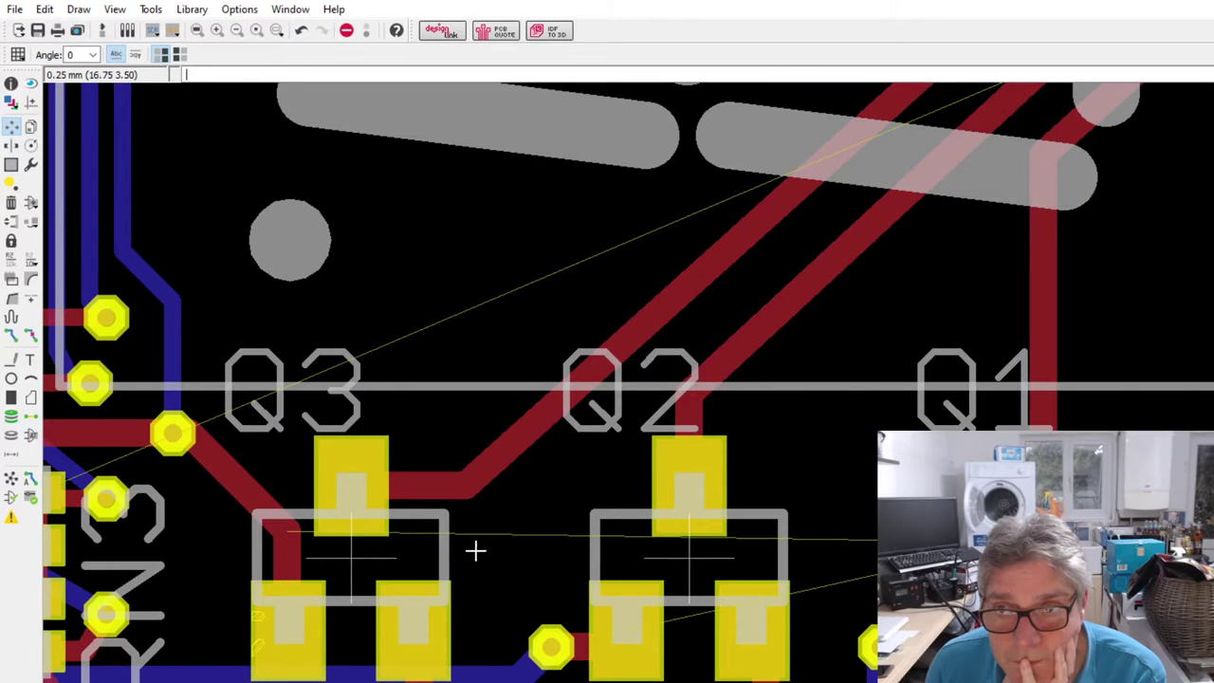
scroll(476, 553, "down", 2)
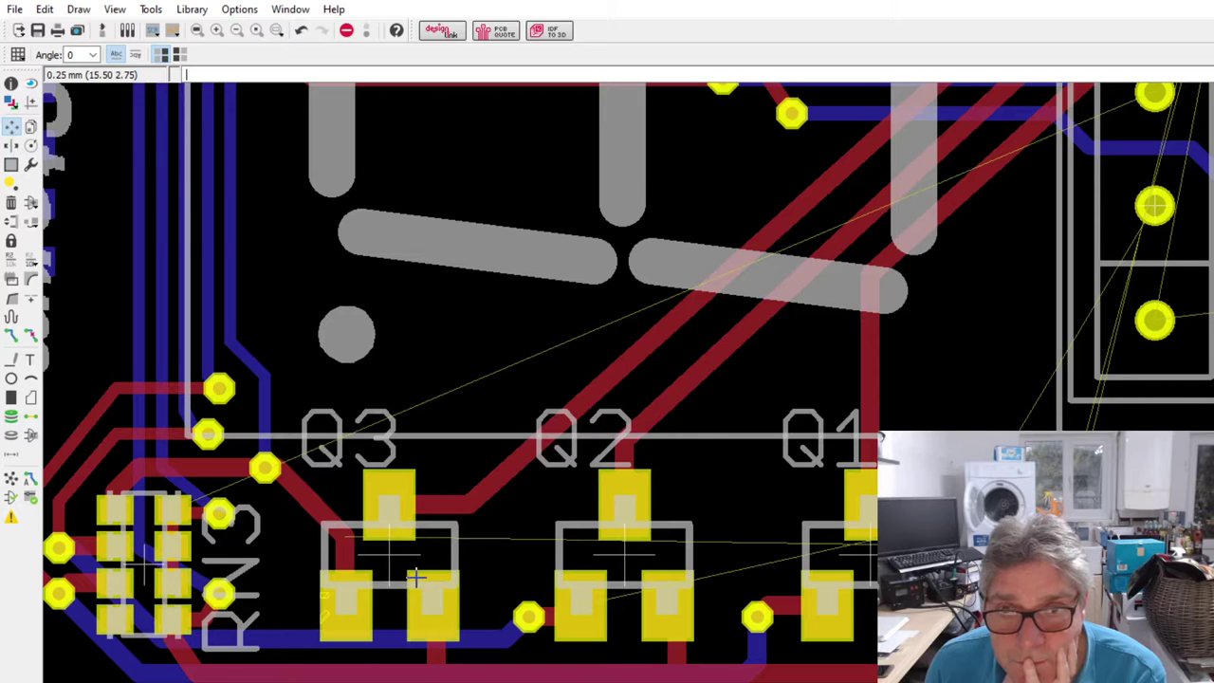
scroll(385, 549, "up", 1)
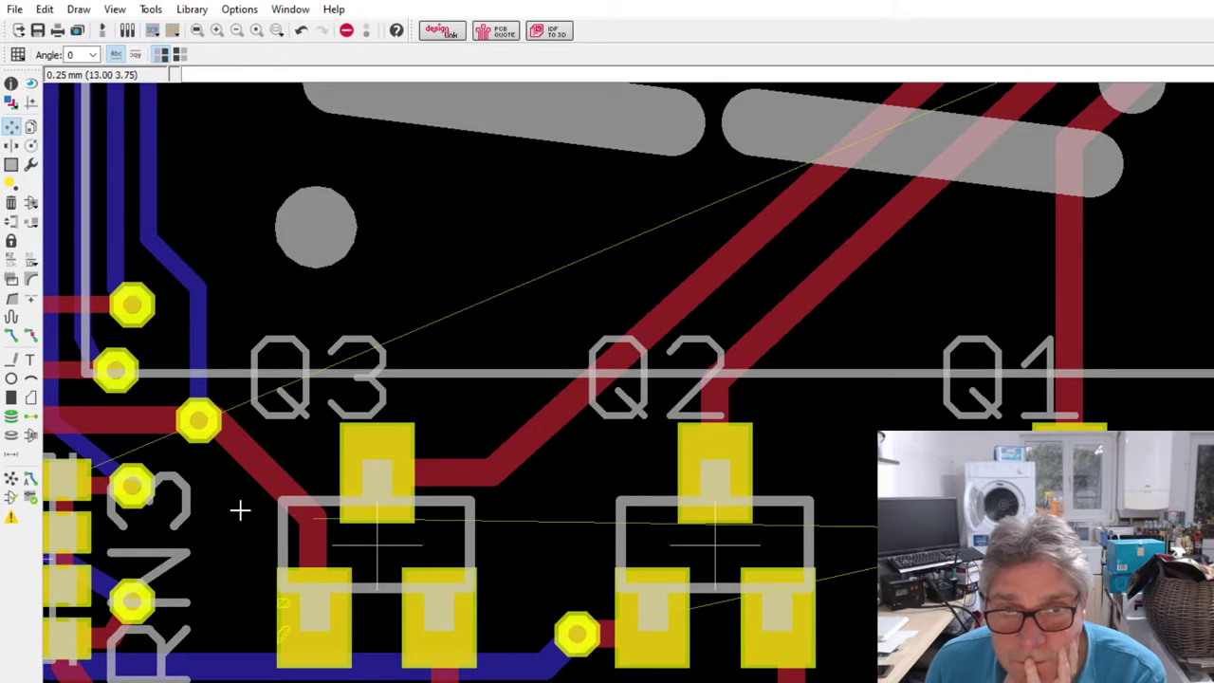
left_click(11, 334)
scroll(870, 550, "down", 2)
scroll(869, 503, "up", 2)
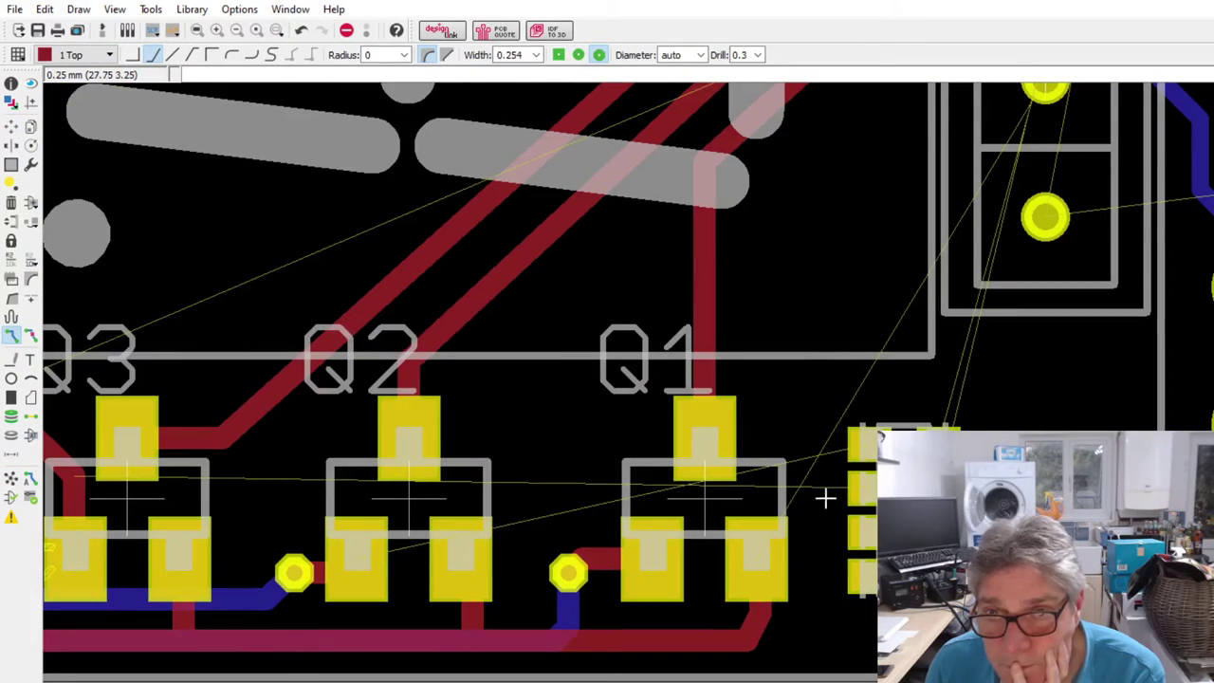
scroll(865, 505, "down", 1)
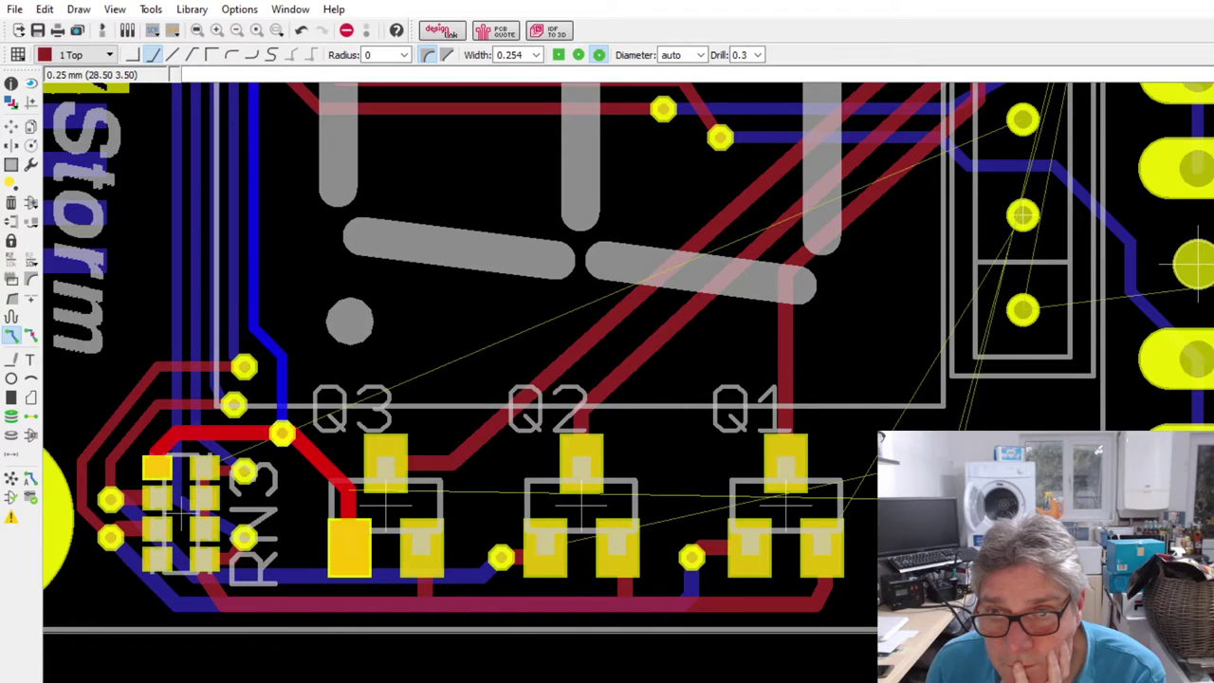
left_click(865, 497)
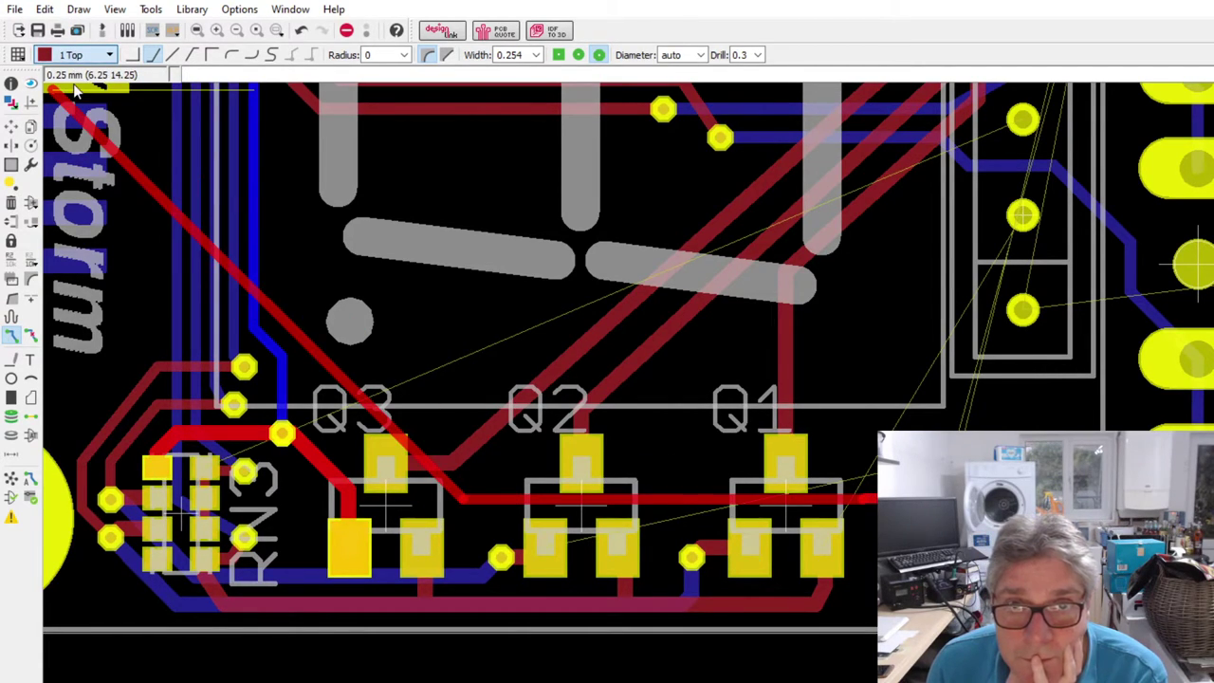
key("KP_Multiply")
scroll(356, 508, "up", 2)
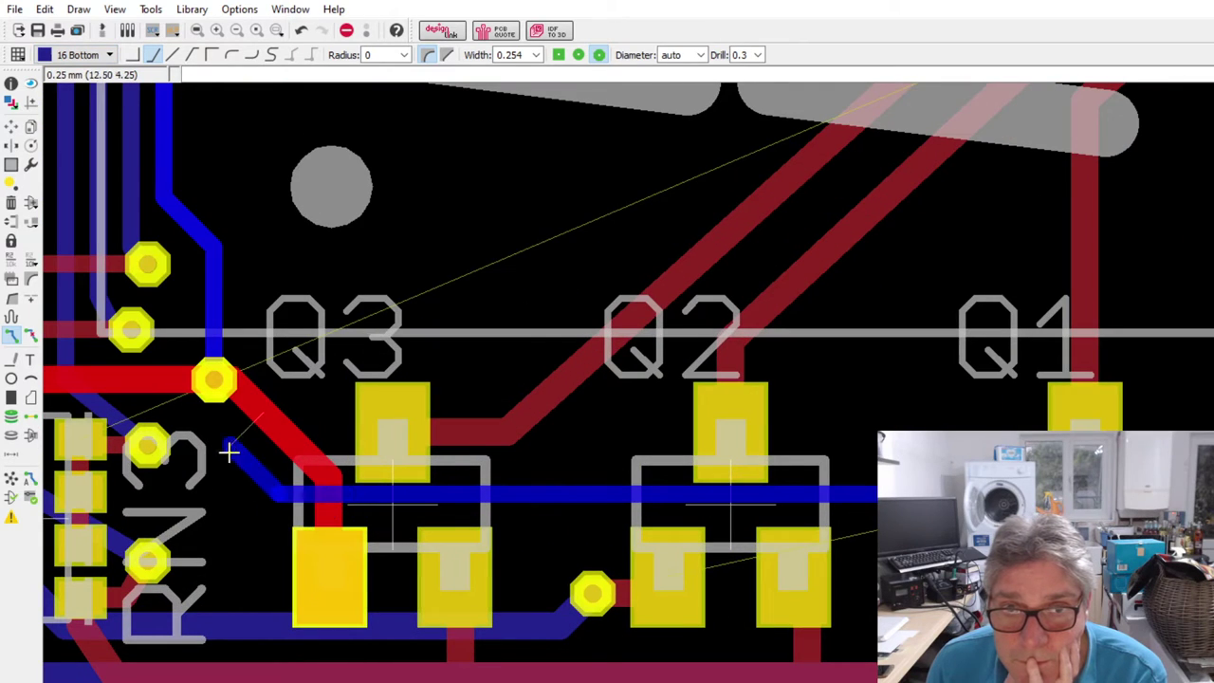
left_click(213, 379)
scroll(360, 513, "down", 3)
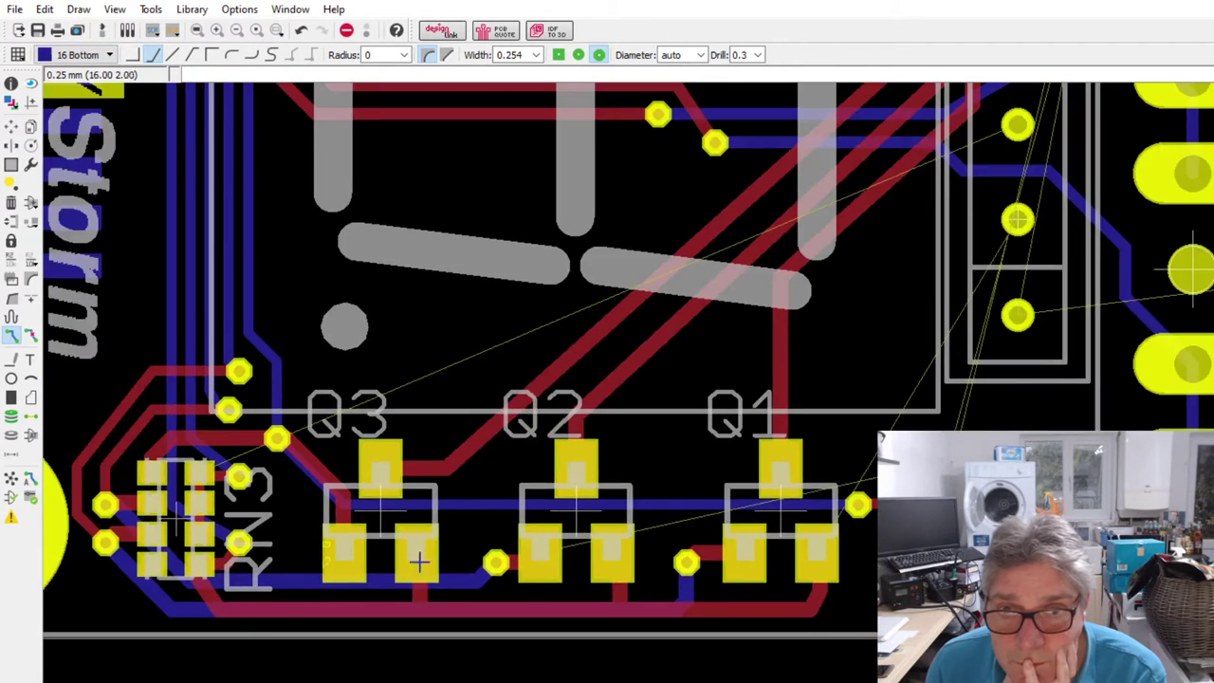
scroll(595, 520, "up", 1)
scroll(595, 521, "down", 3)
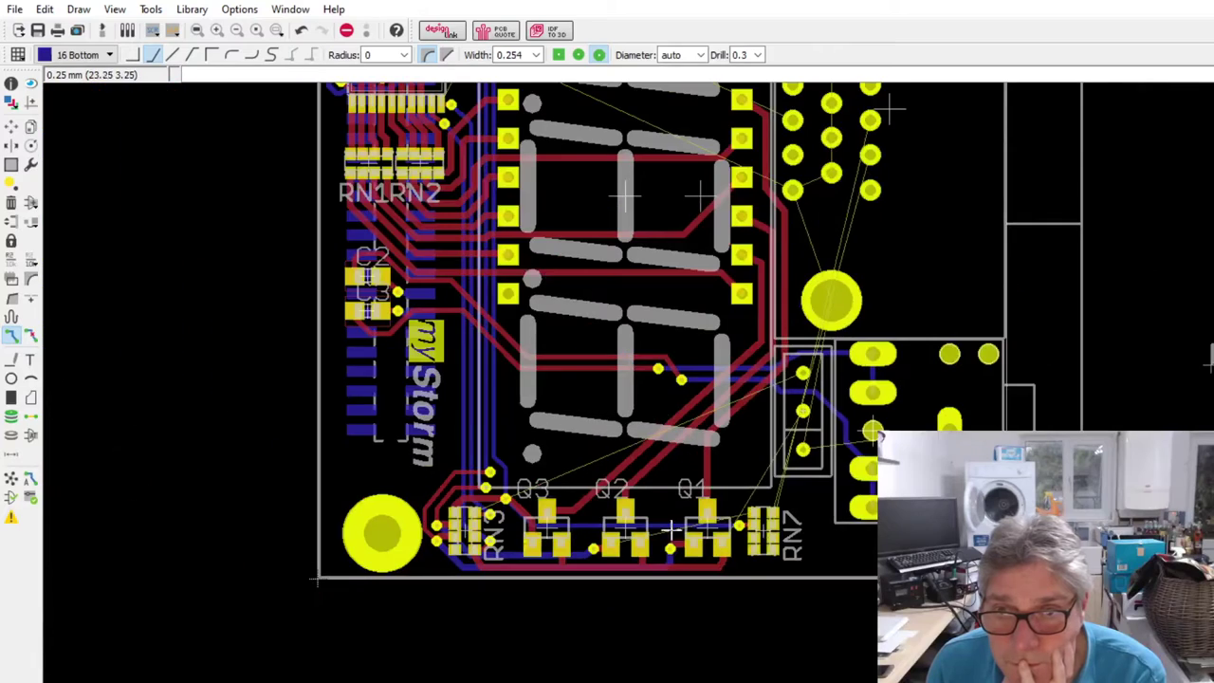
scroll(668, 525, "up", 3)
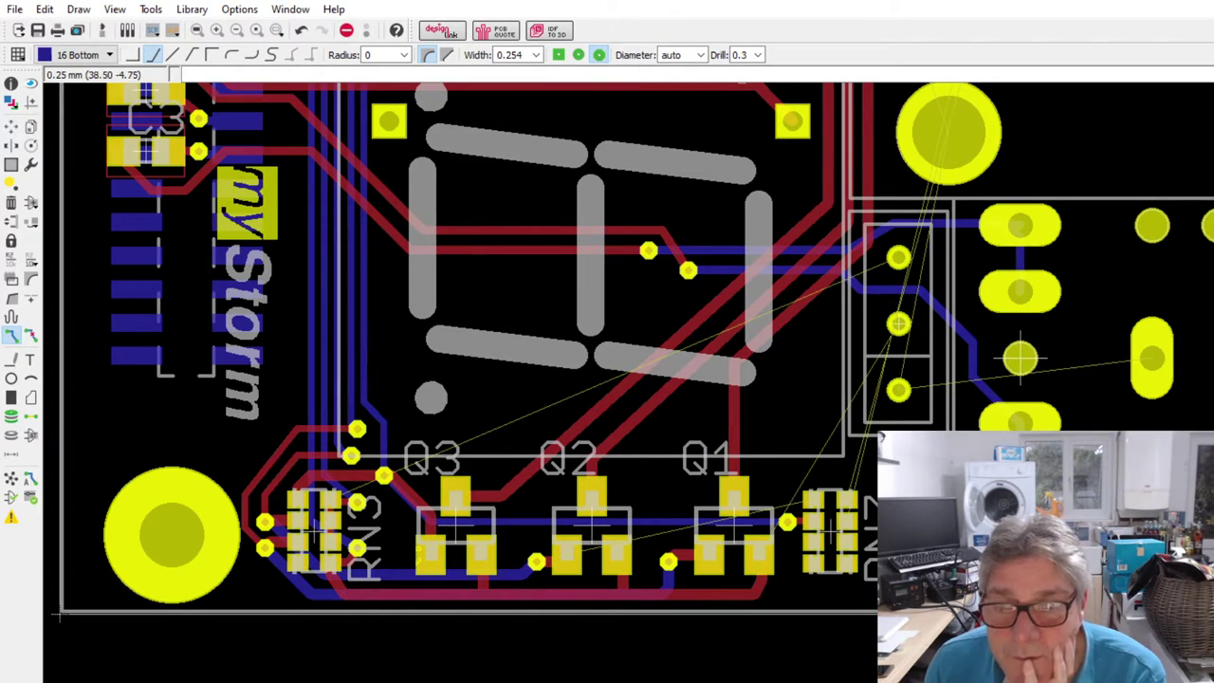
scroll(835, 536, "up", 2)
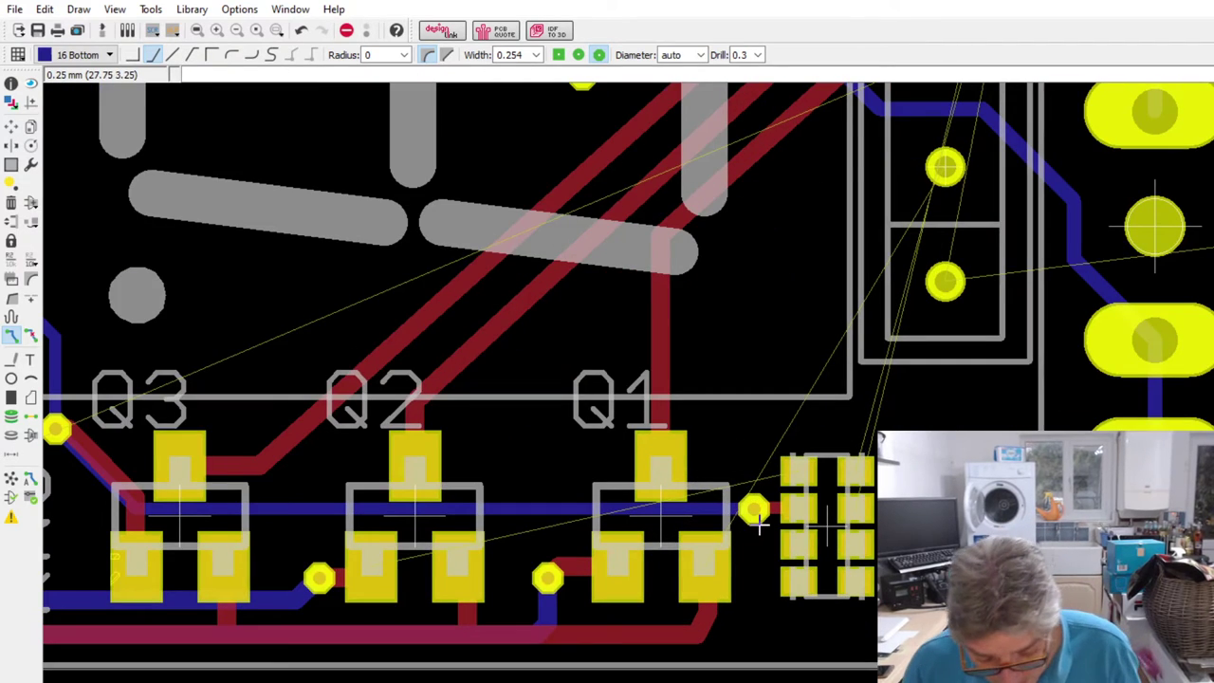
key("ctrl+z")
key("ctrl+z")
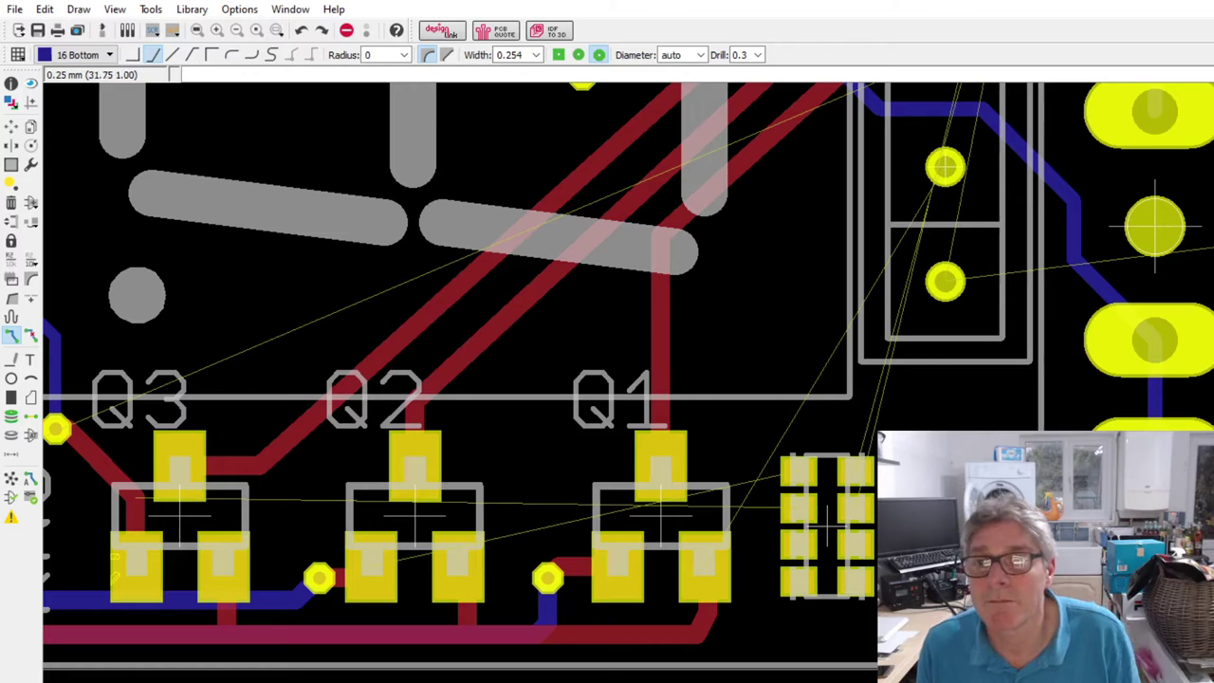
scroll(967, 576, "down", 3)
scroll(977, 574, "up", 2)
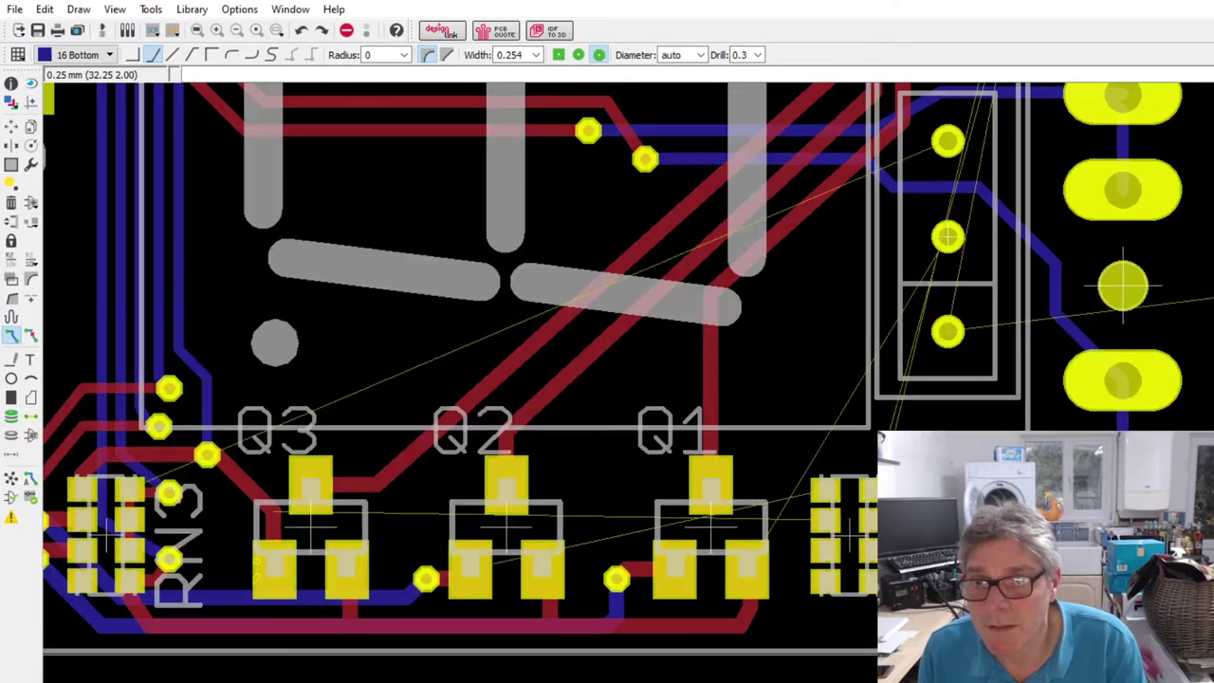
scroll(977, 574, "up", 3)
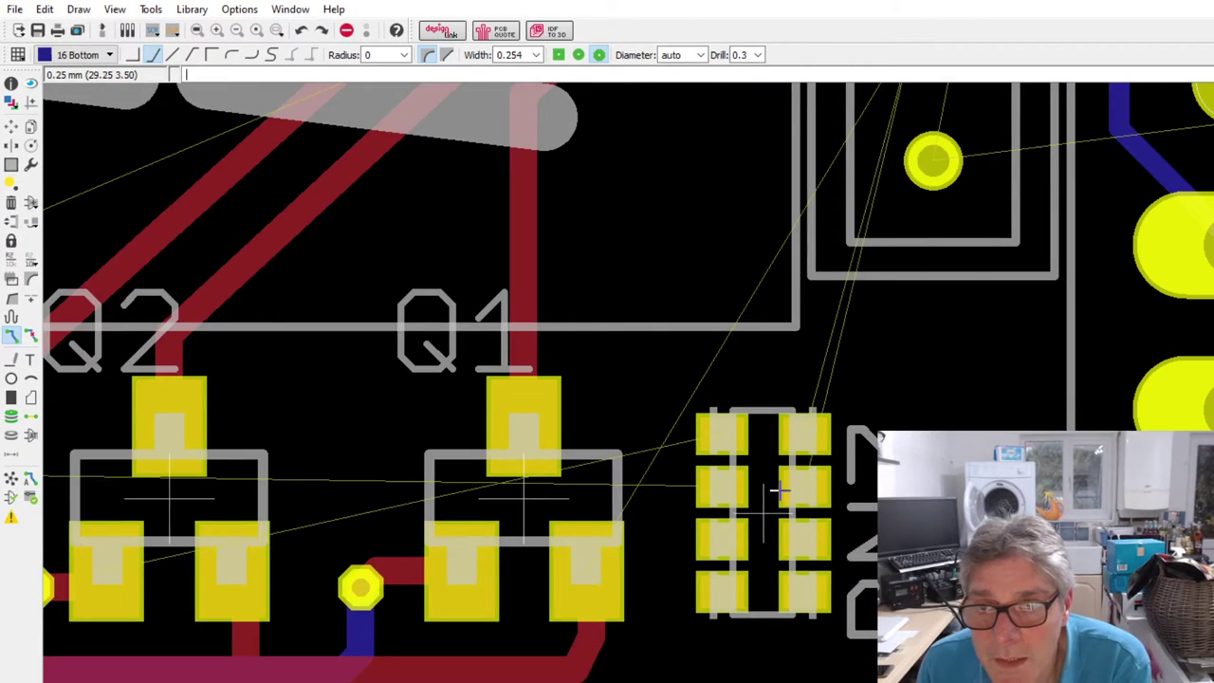
- Pick up RN7 and rotate it horizontal for placement right of Q1
left_click(12, 126)
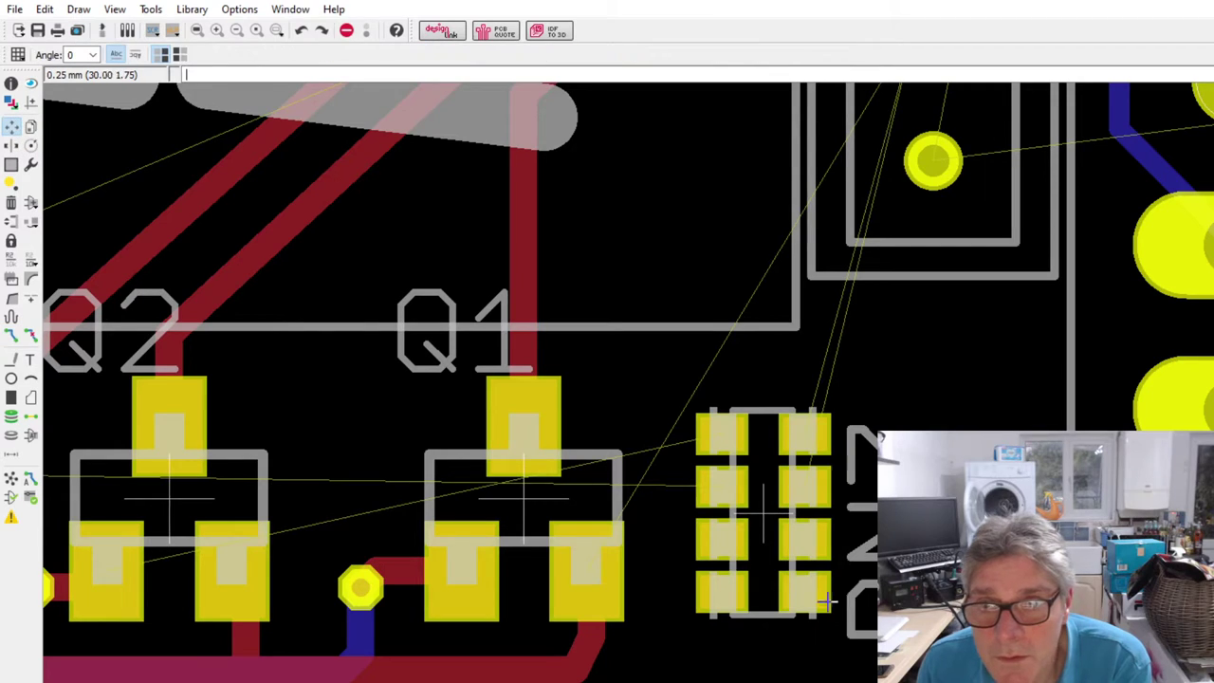
left_click(775, 515)
key("r")
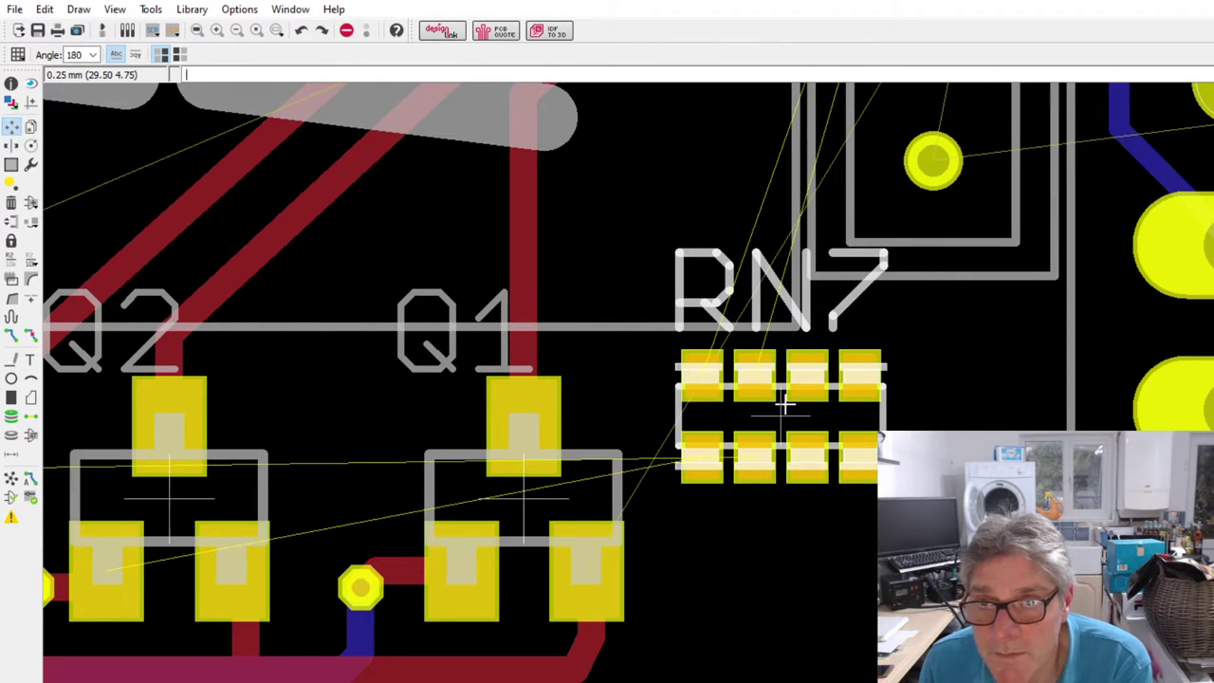
scroll(785, 406, "down", 5)
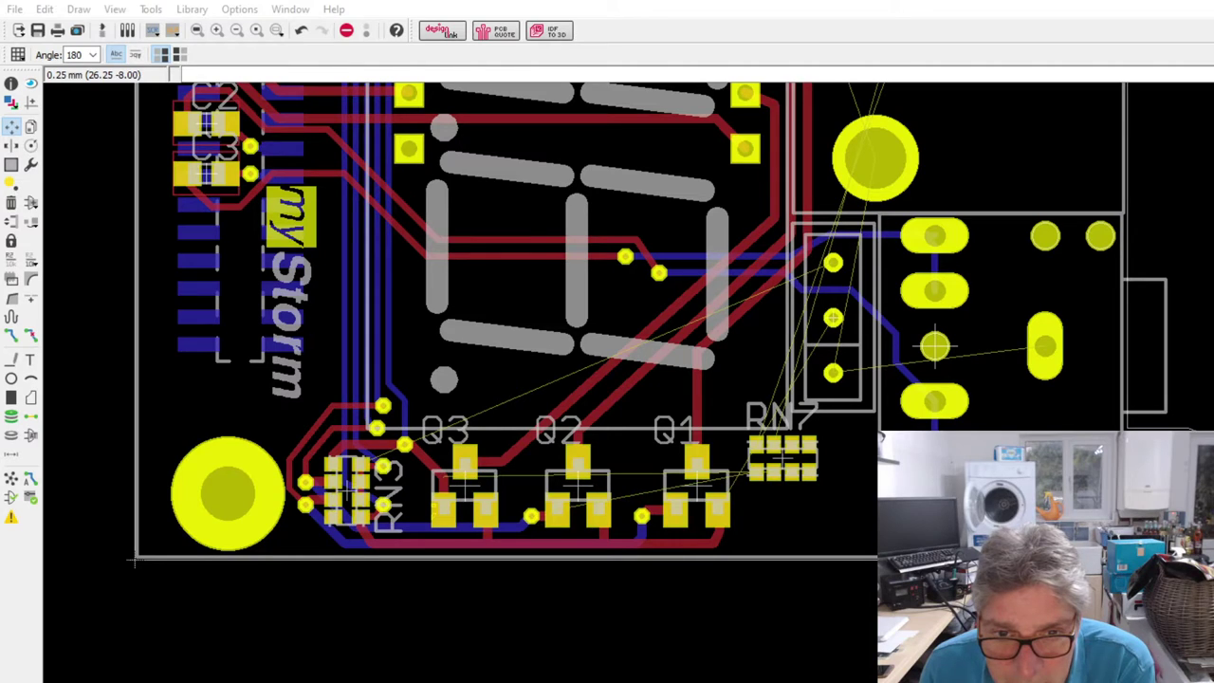
- End the Move command and zoom in on RN7 beside Q1
key("Escape")
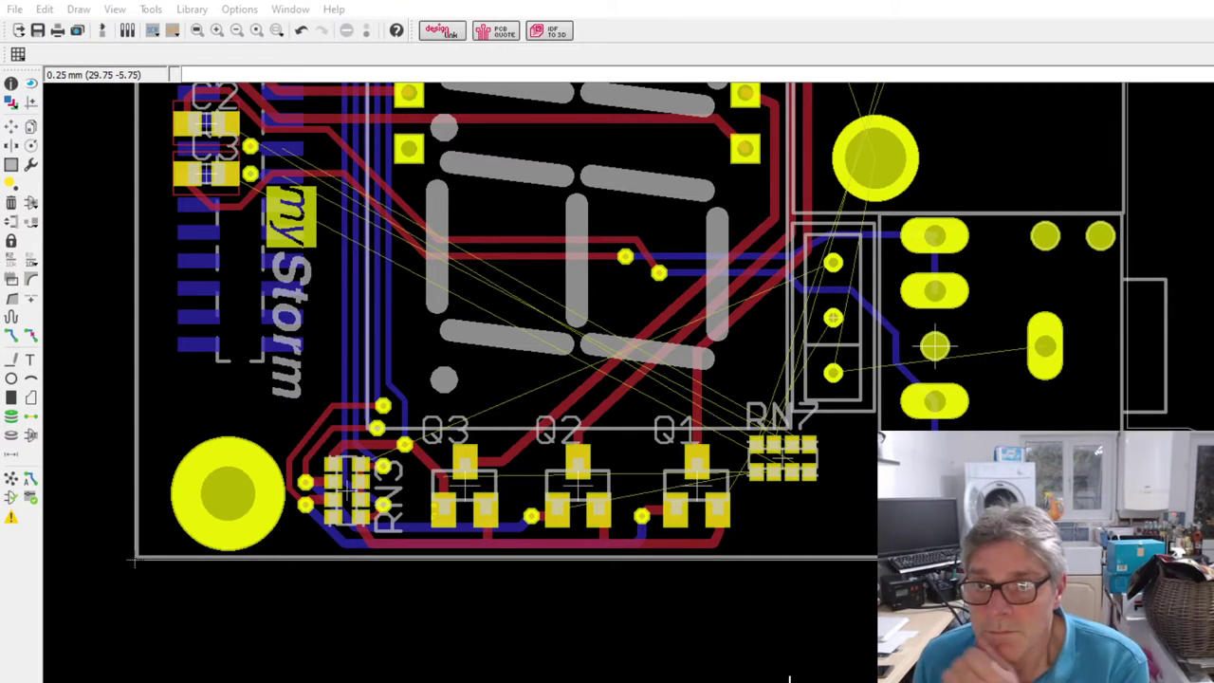
scroll(797, 470, "up", 2)
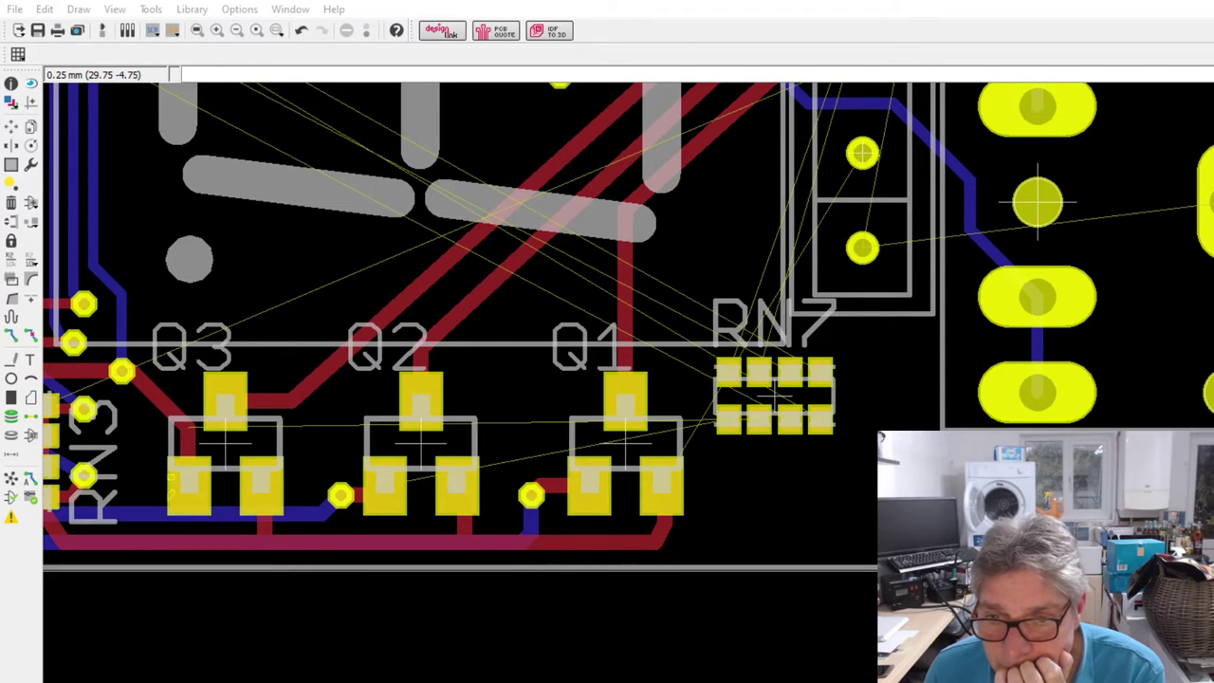
- Toggle RN7's selection on and off a few times
left_click(775, 399)
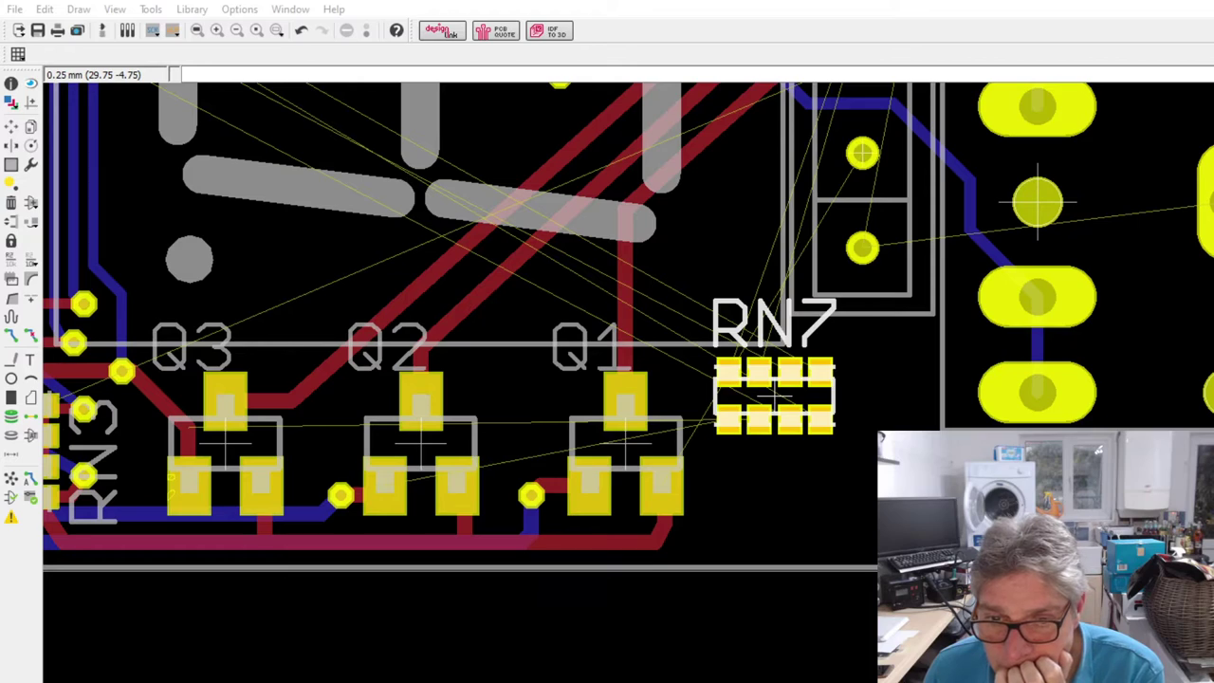
key("Escape")
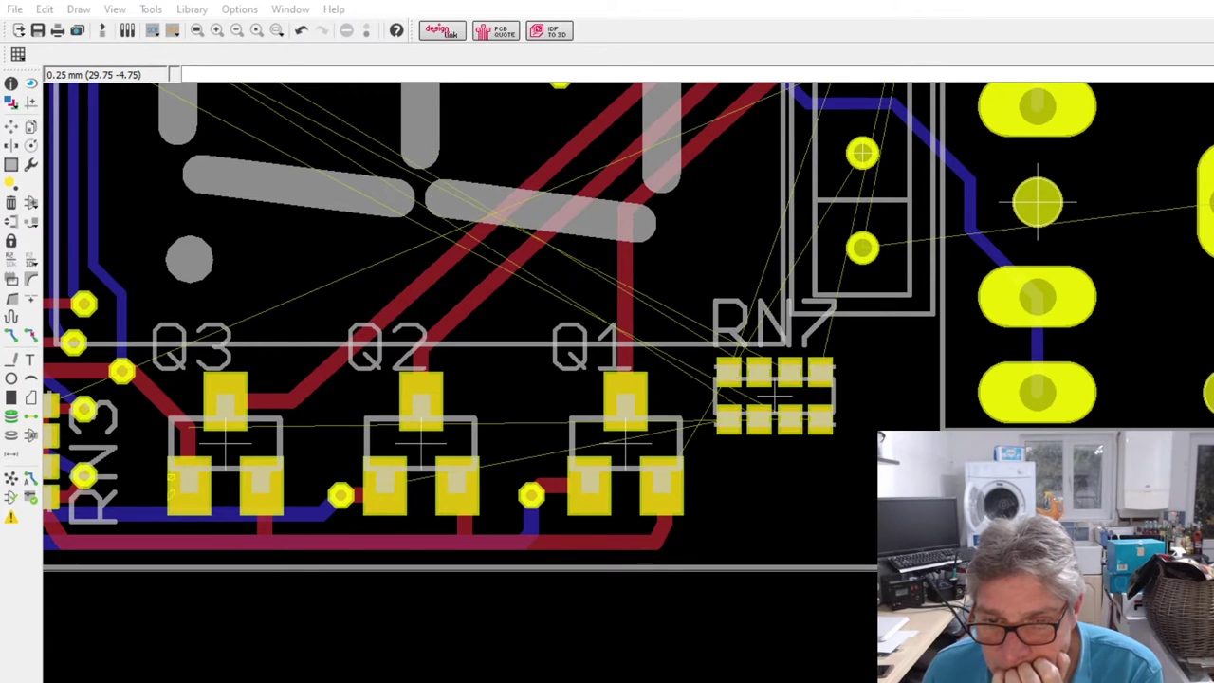
left_click(776, 399)
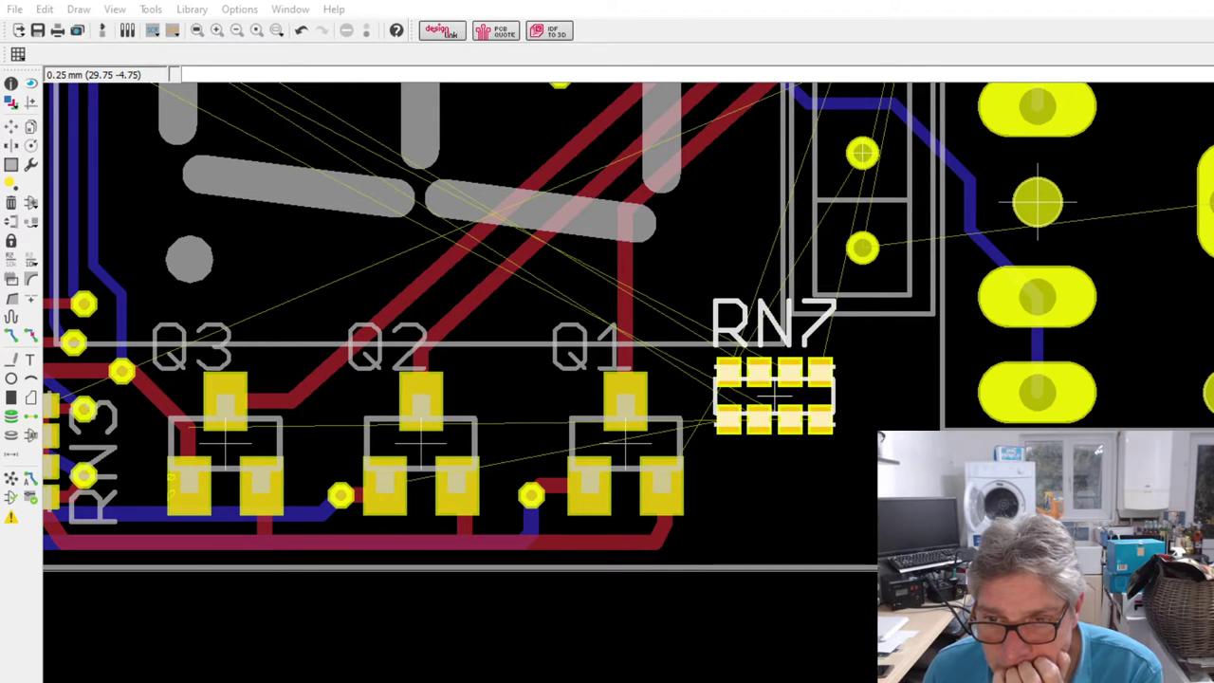
left_click(776, 398)
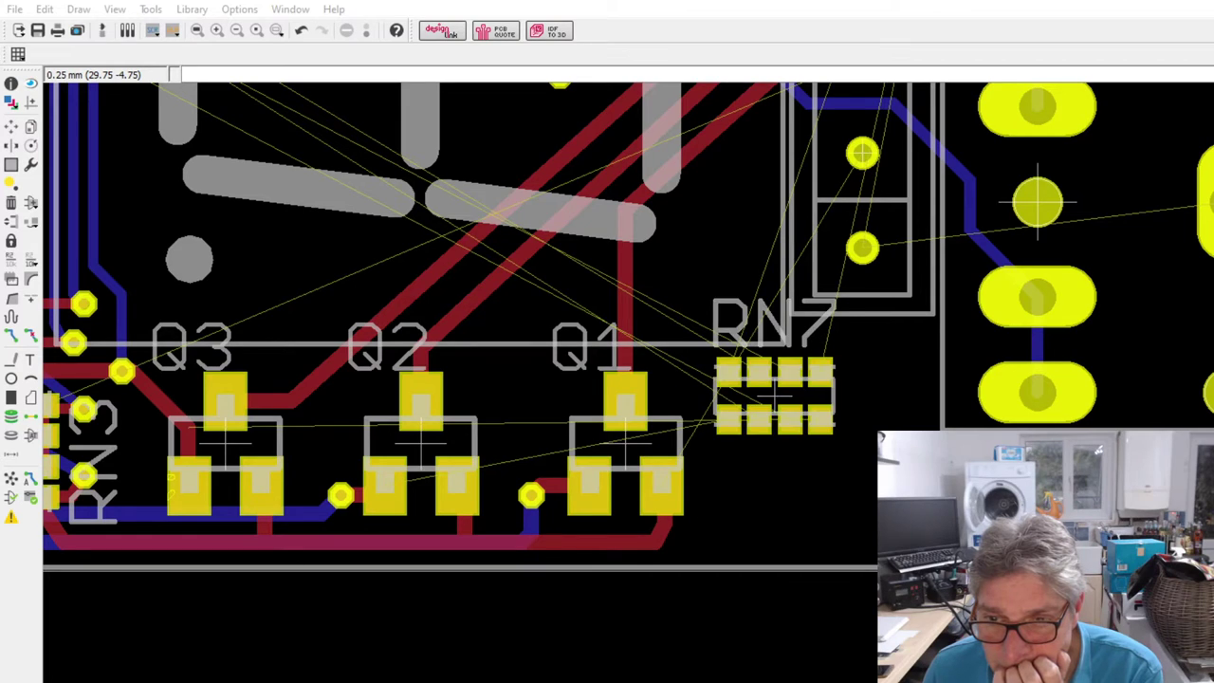
left_click(776, 398)
left_click(775, 398)
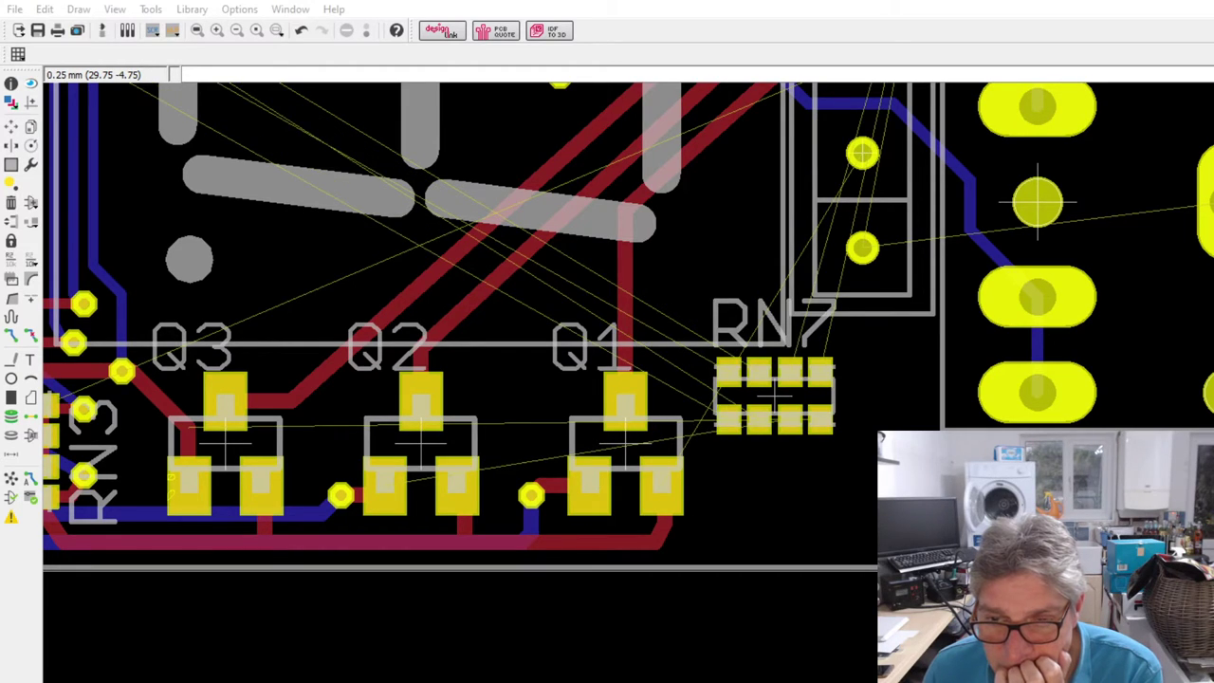
scroll(821, 448, "up", 2)
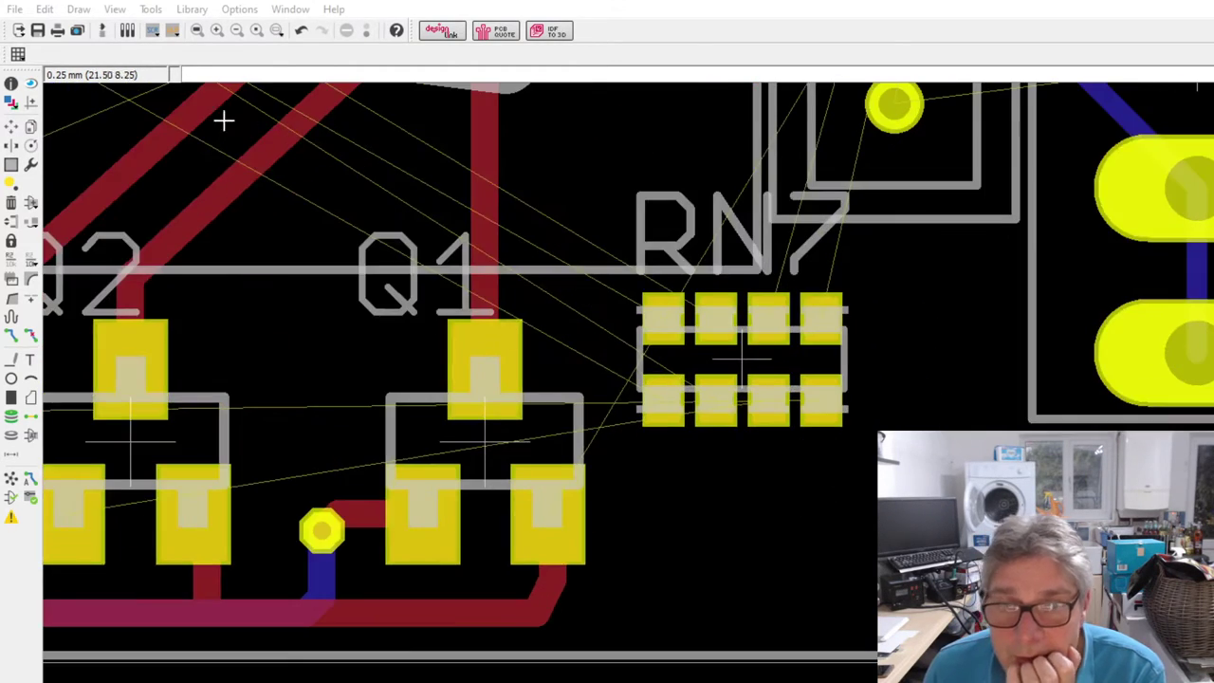
- Rotate RN7 back to 90° and nudge it up-left, then right and down beside Q1
left_click(10, 126)
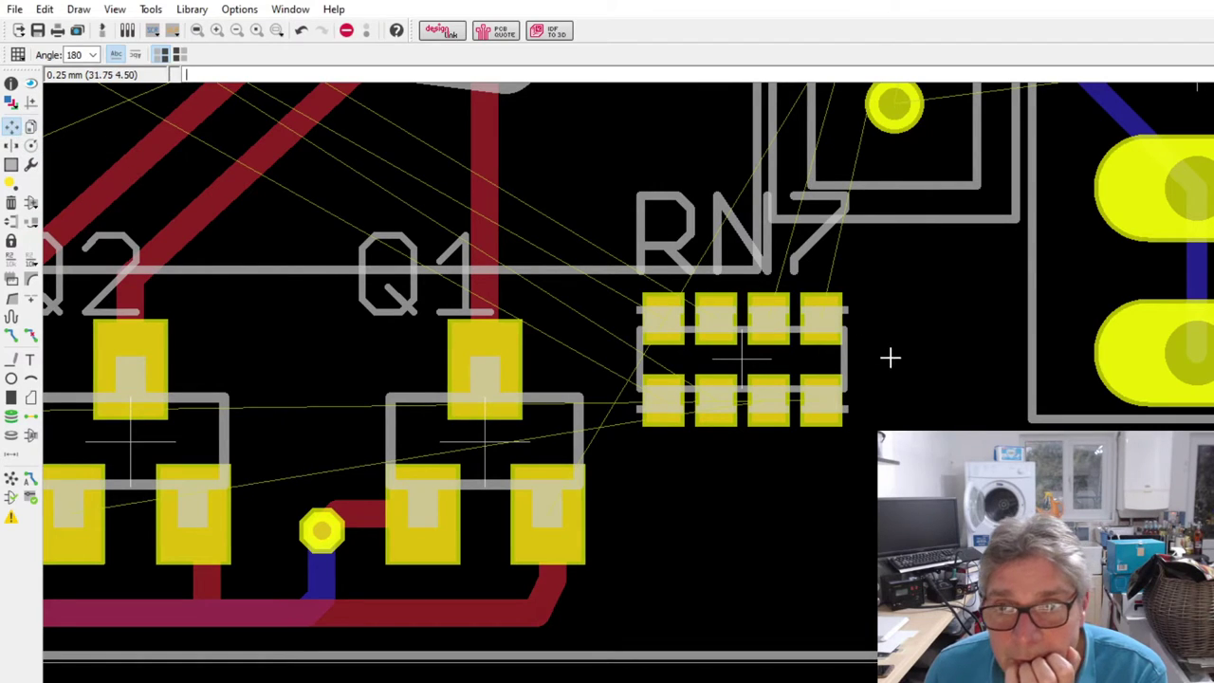
left_click(740, 360)
key("r")
key("r")
key("r")
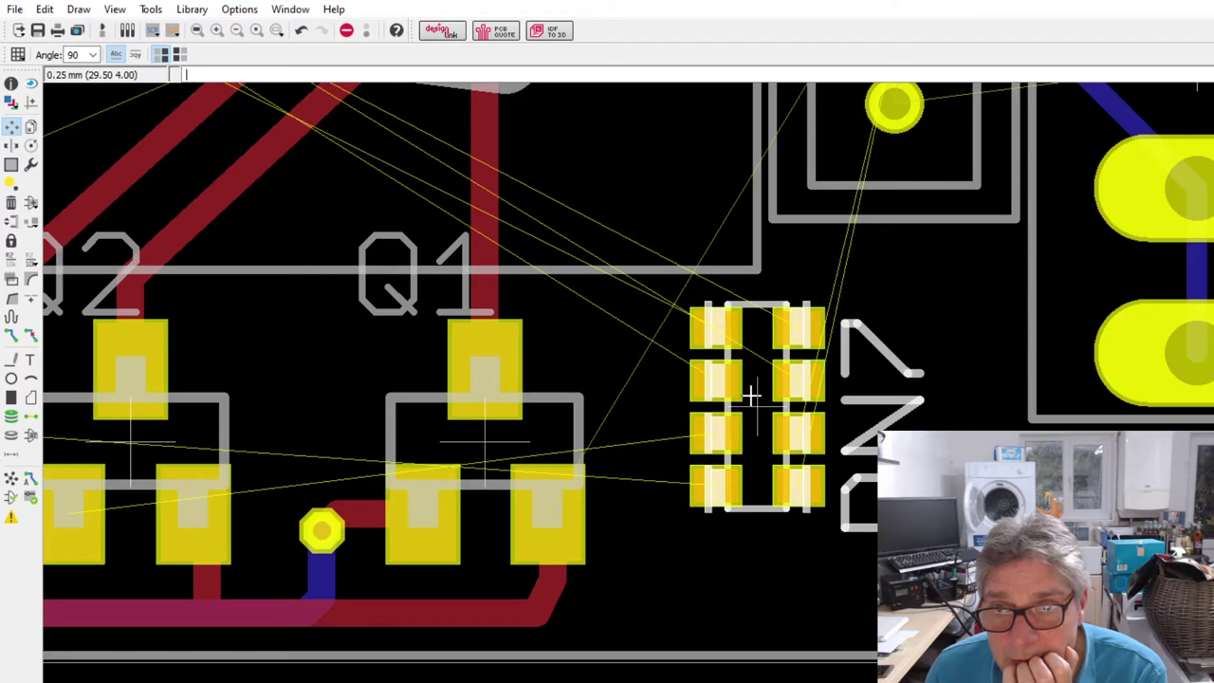
left_click_drag(751, 395, 731, 385)
scroll(738, 370, "down", 4)
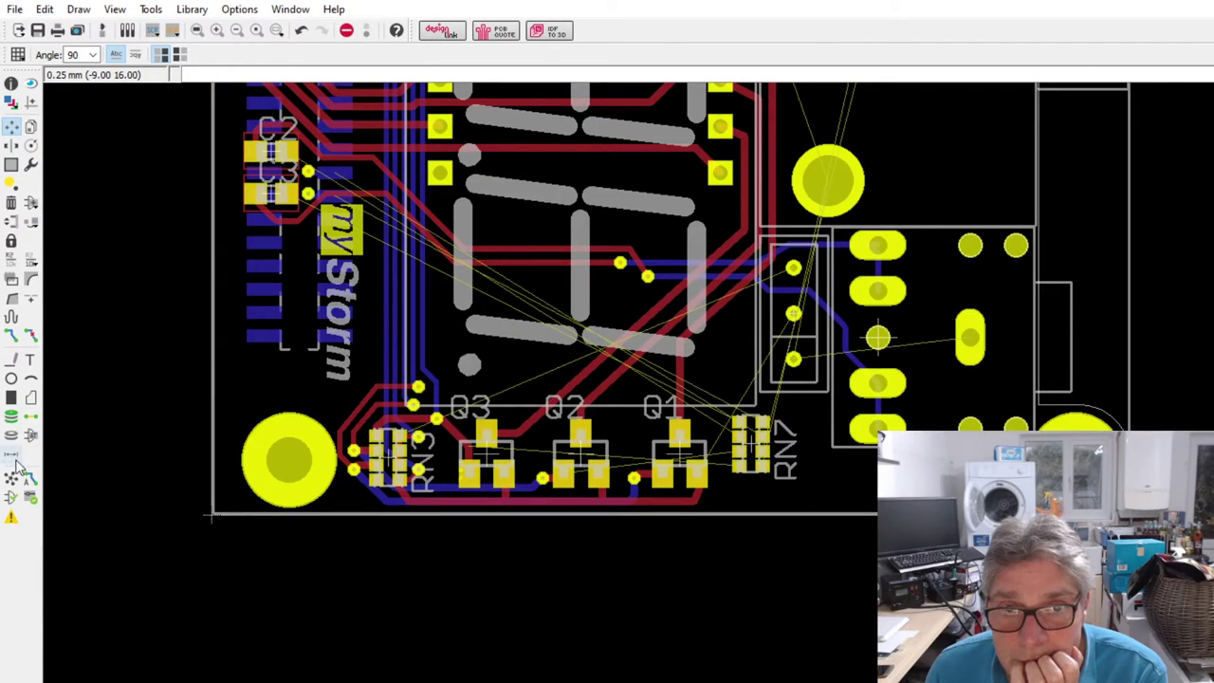
scroll(827, 447, "up", 2)
scroll(827, 448, "up", 1)
scroll(806, 432, "down", 2)
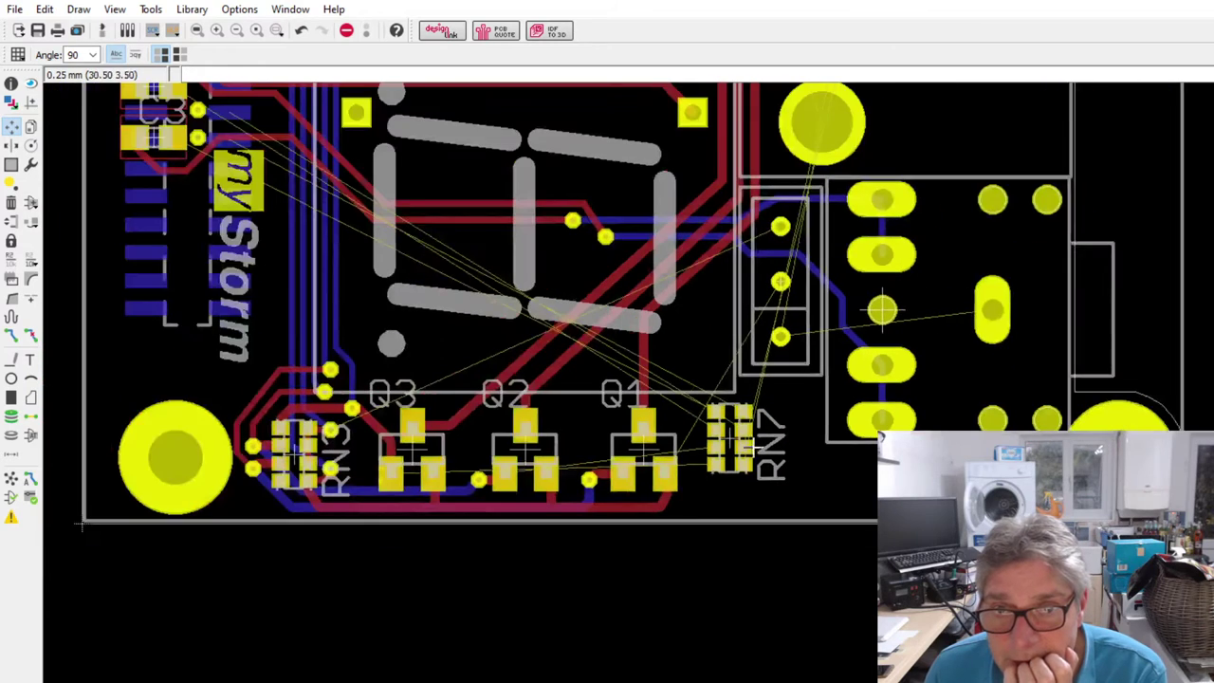
scroll(680, 477, "up", 2)
mouse_move(756, 432)
left_mouse_down()
mouse_move(771, 453)
mouse_move(770, 424)
left_mouse_up()
scroll(739, 402, "up", 2)
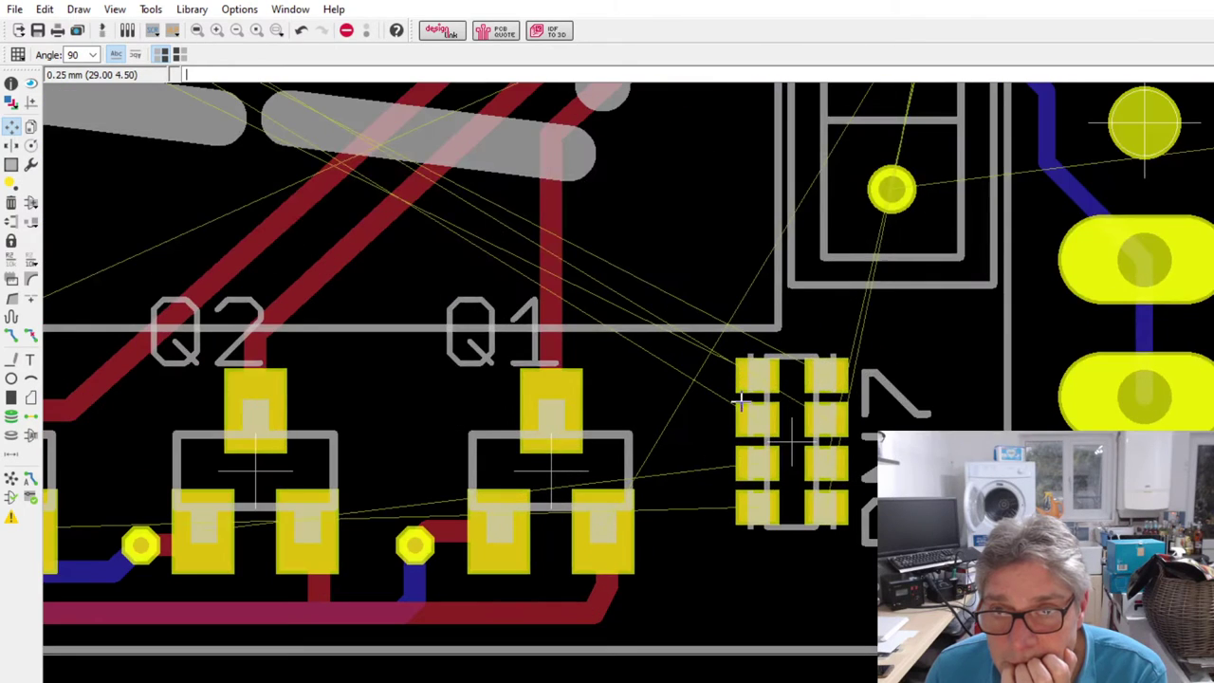
scroll(764, 453, "down", 2)
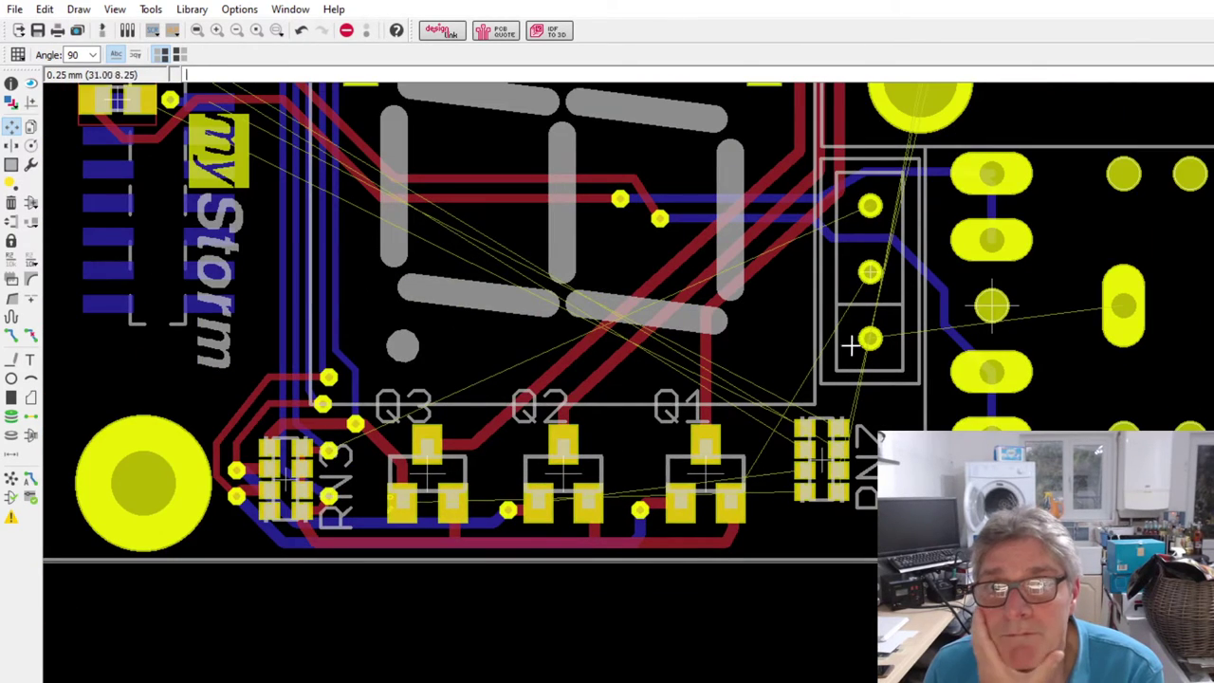
scroll(787, 474, "up", 2)
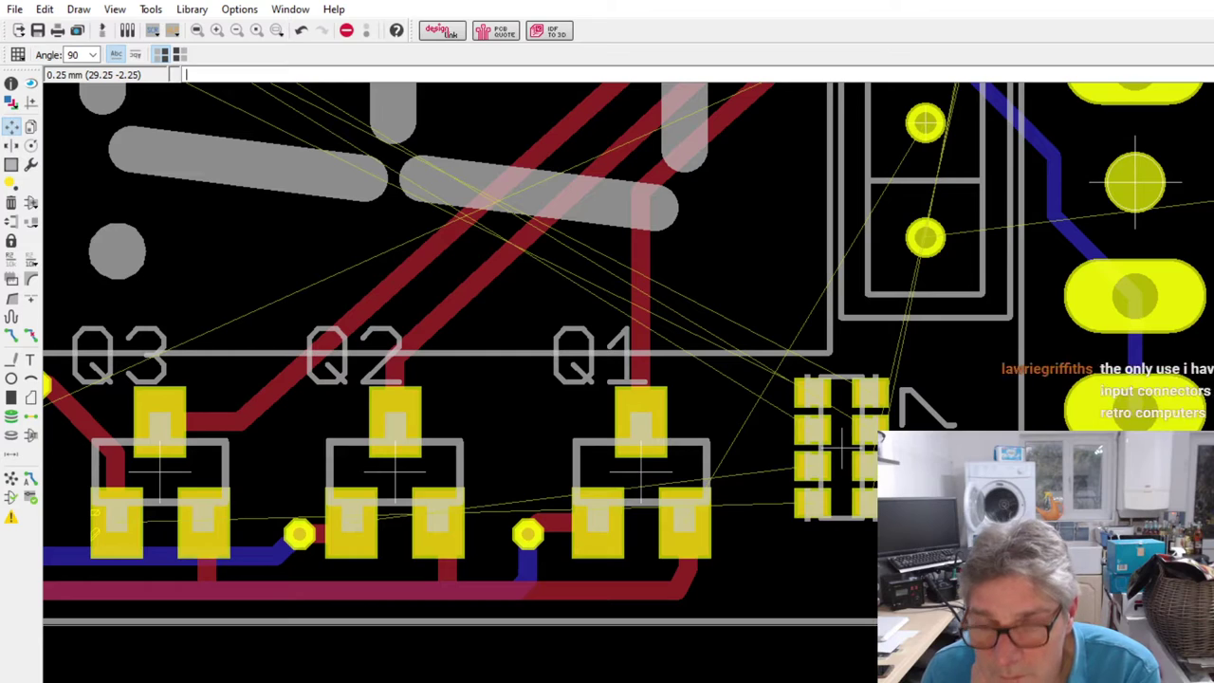
scroll(795, 576, "down", 3)
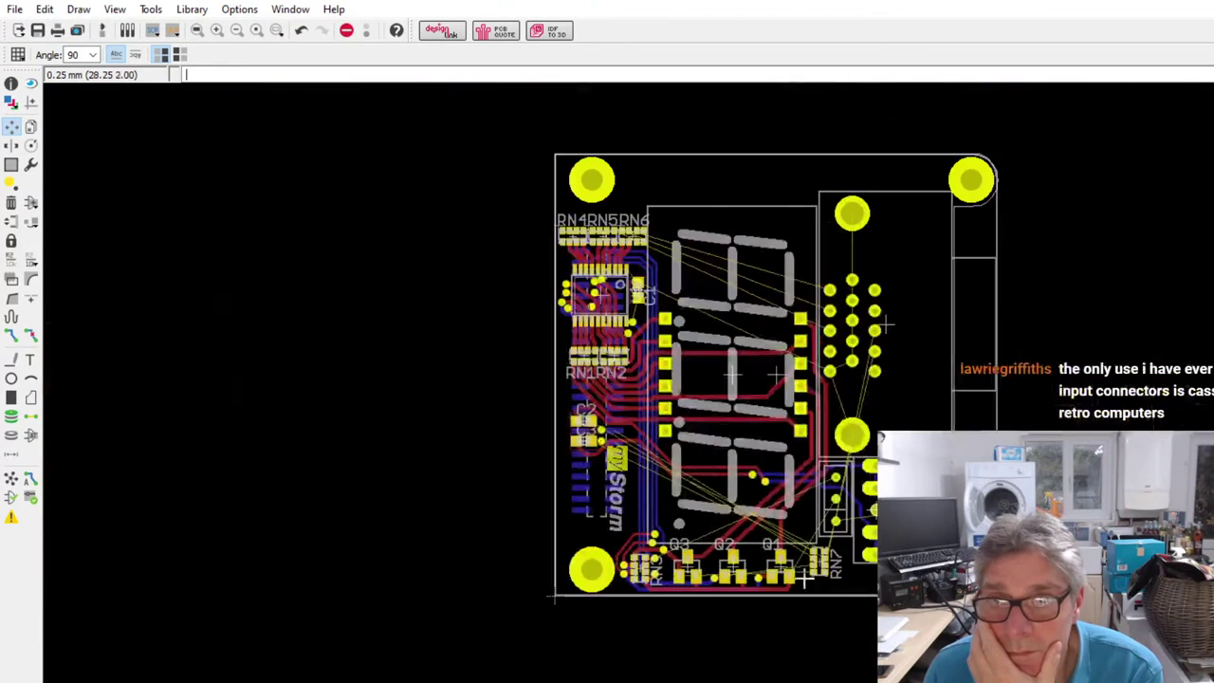
scroll(713, 413, "up", 4)
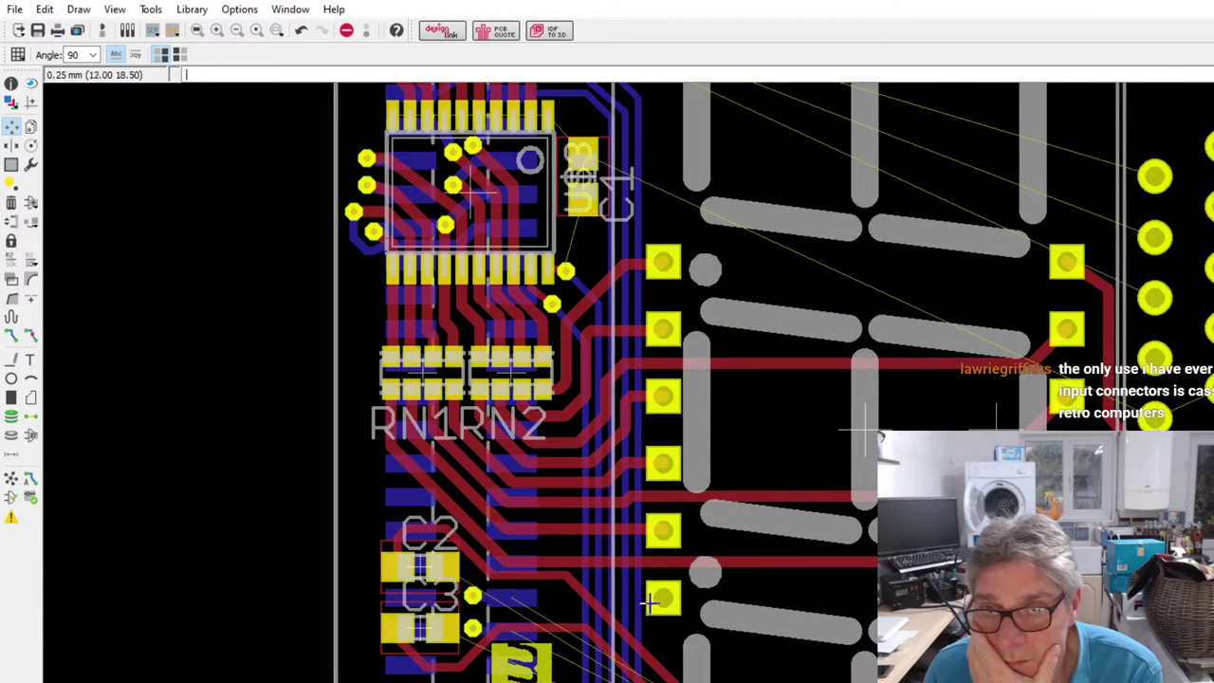
scroll(473, 593, "up", 2)
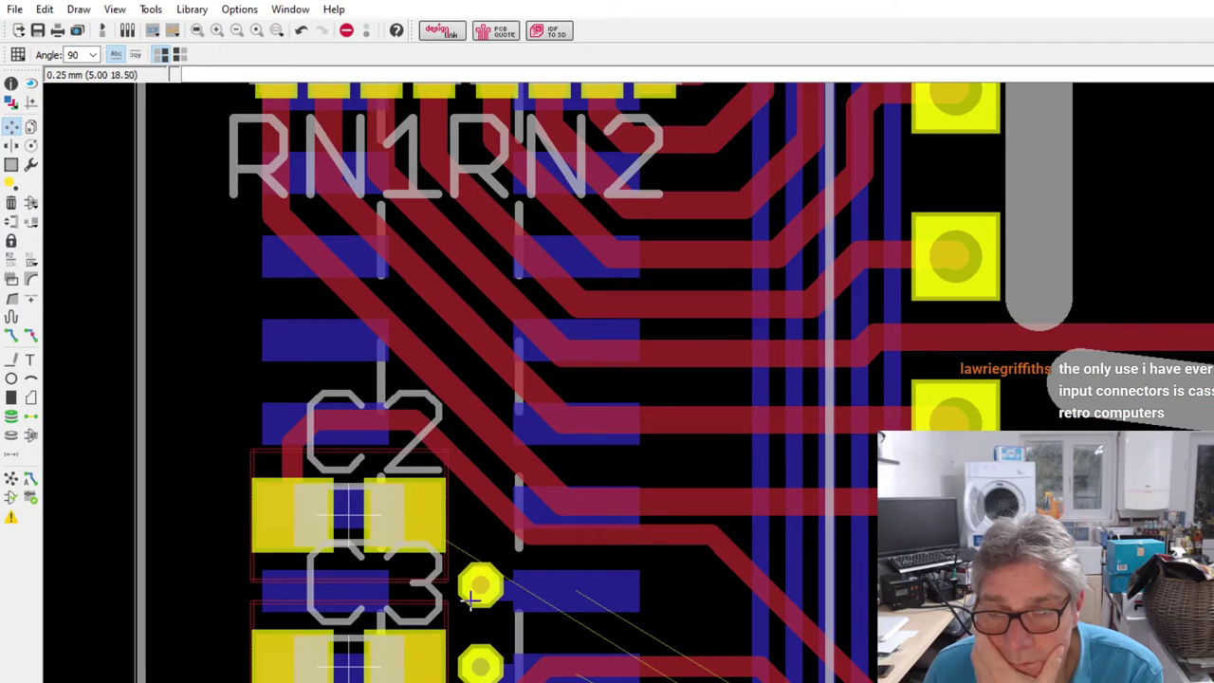
scroll(446, 422, "down", 2)
scroll(334, 442, "down", 2)
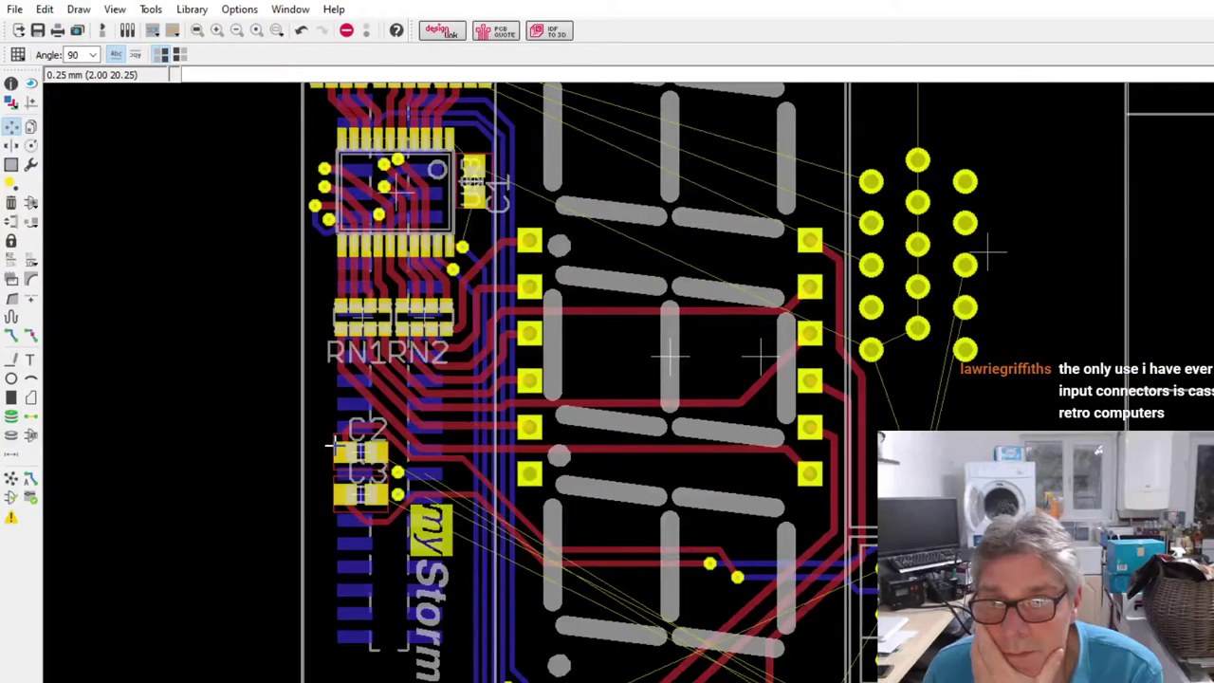
scroll(359, 479, "down", 2)
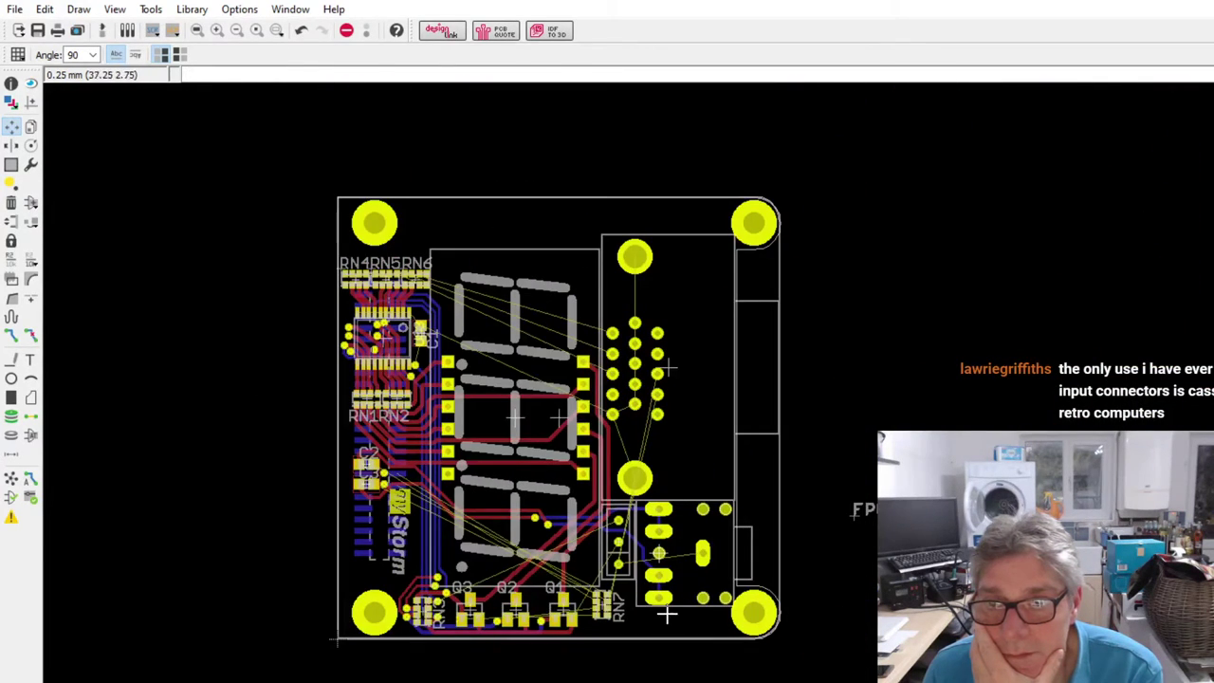
scroll(612, 600, "up", 4)
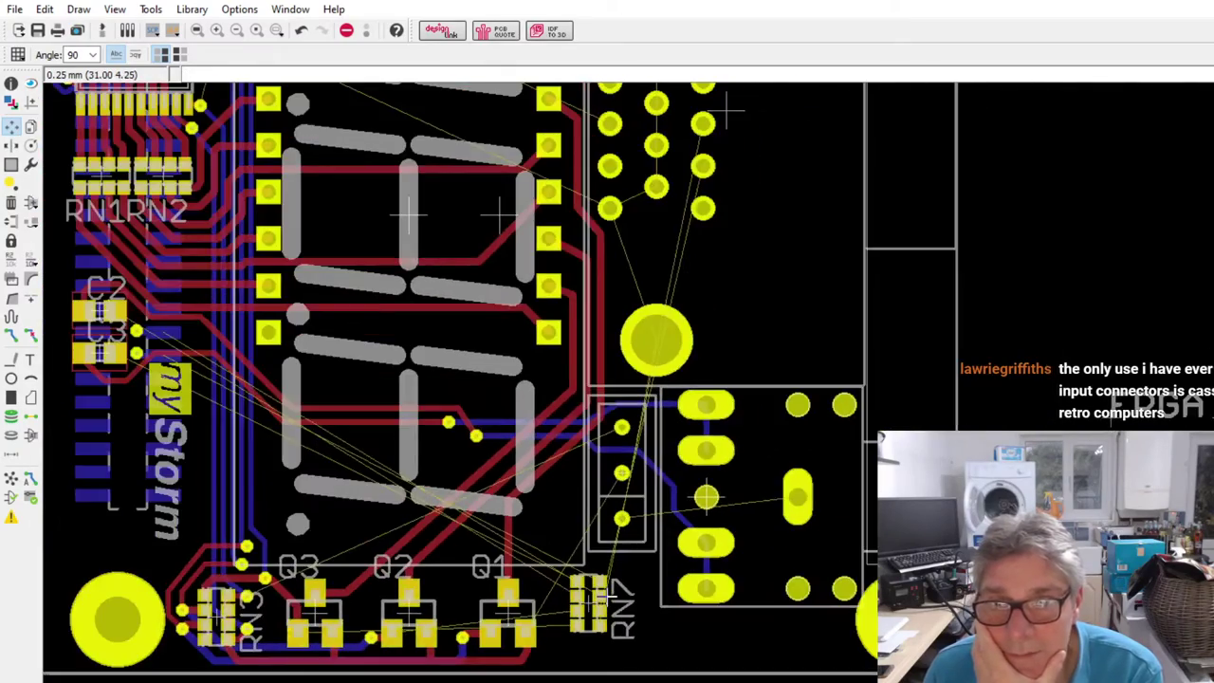
scroll(597, 590, "down", 2)
scroll(237, 384, "up", 5)
scroll(237, 384, "down", 1)
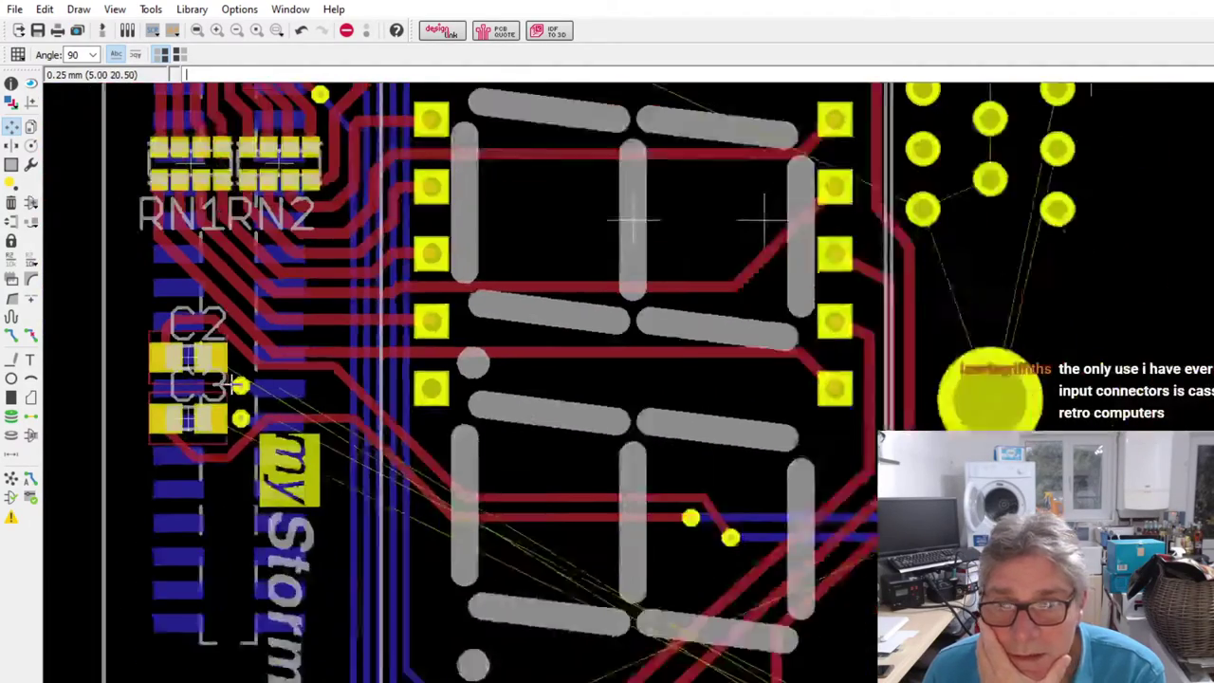
scroll(475, 509, "down", 3)
scroll(366, 460, "up", 4)
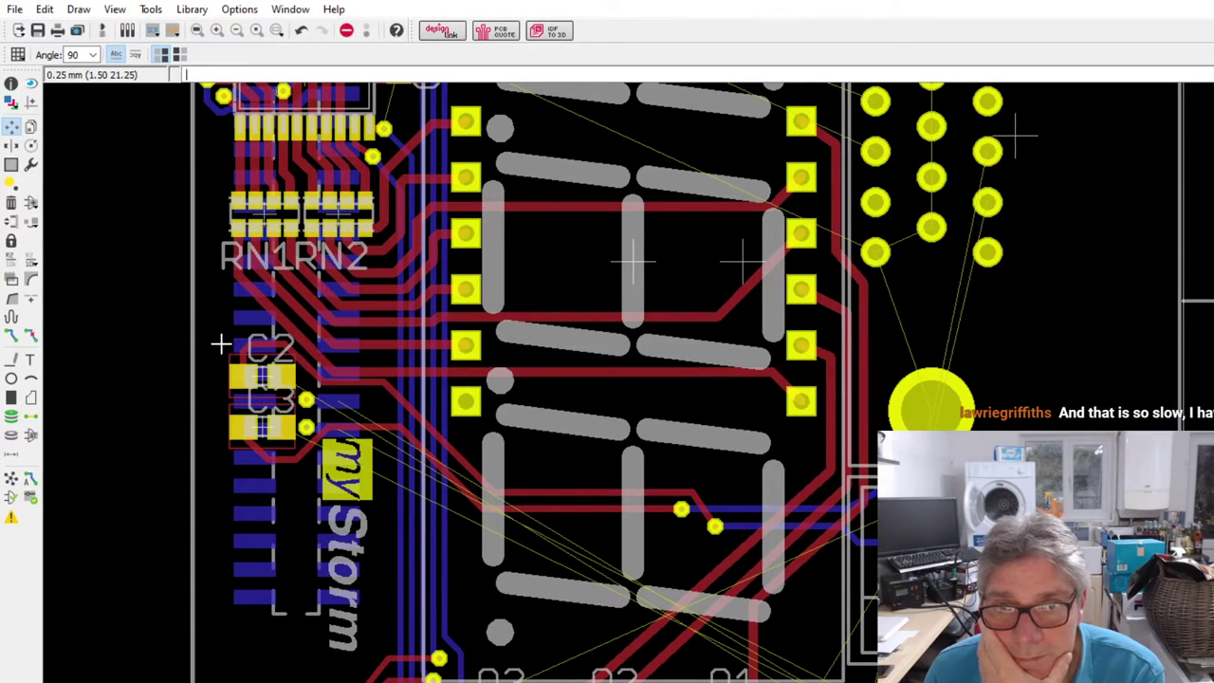
scroll(224, 354, "down", 2)
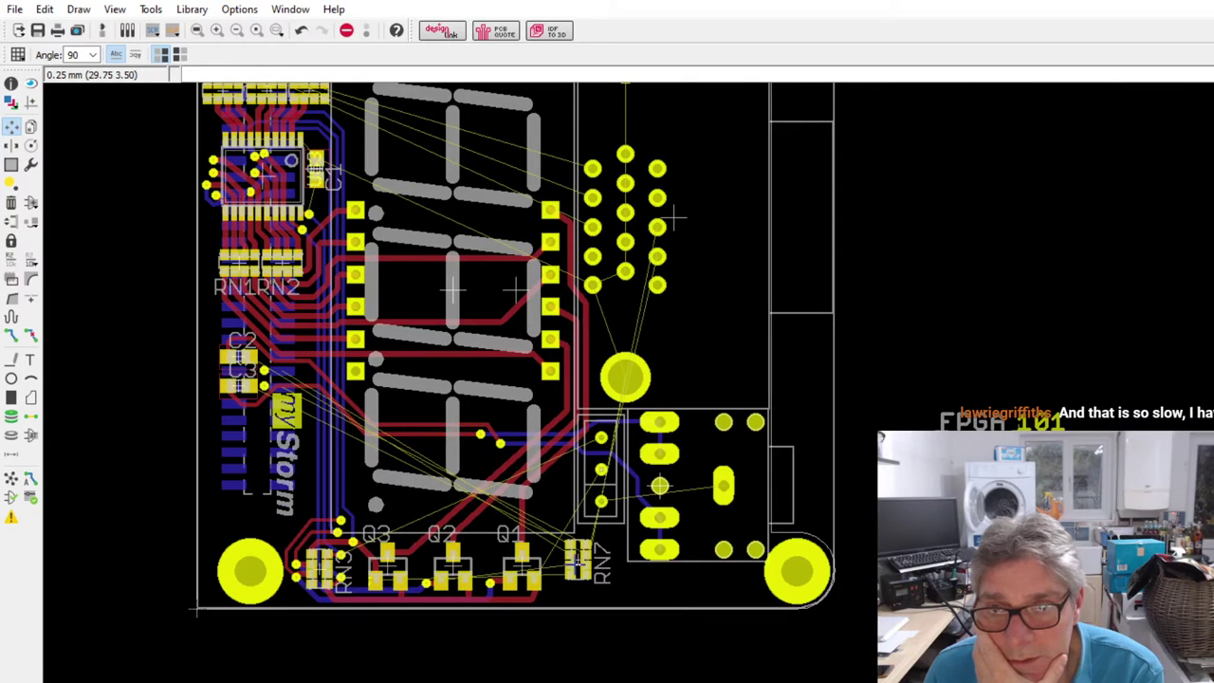
- Nudge RN7 slightly, then place capacitors C2 and C3 beside it near the bottom edge
left_click_drag(577, 560, 572, 566)
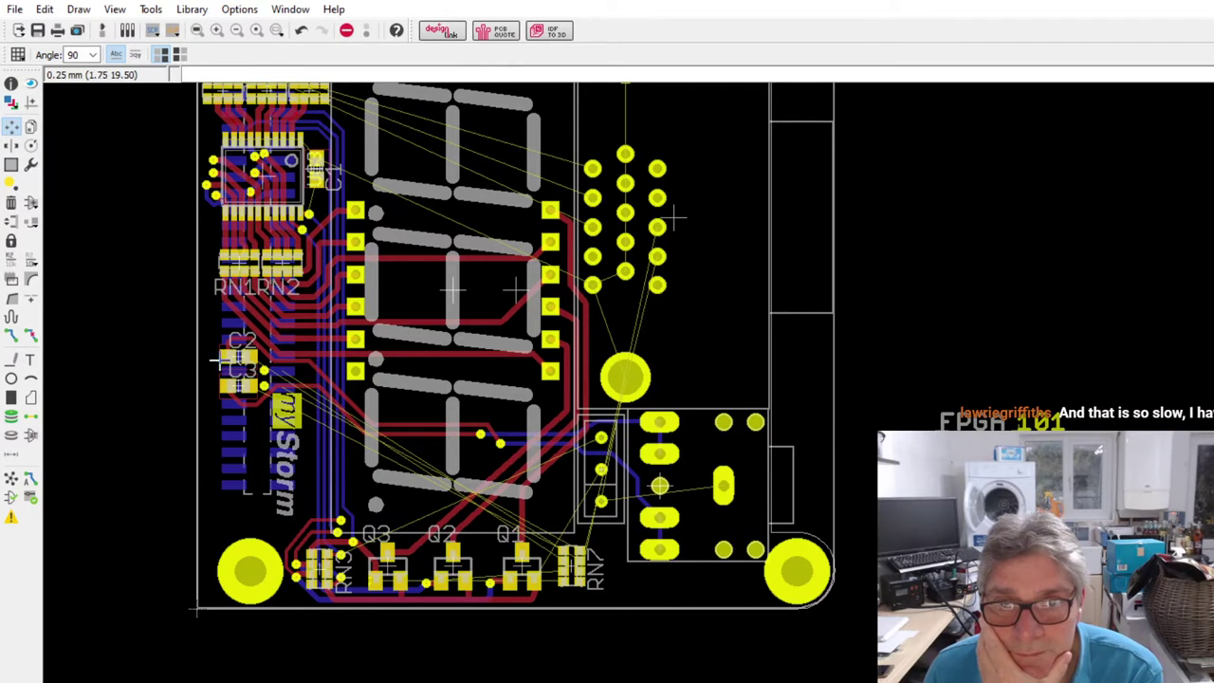
mouse_move(237, 356)
left_mouse_down()
mouse_move(536, 540)
mouse_move(615, 552)
mouse_move(605, 537)
left_mouse_up()
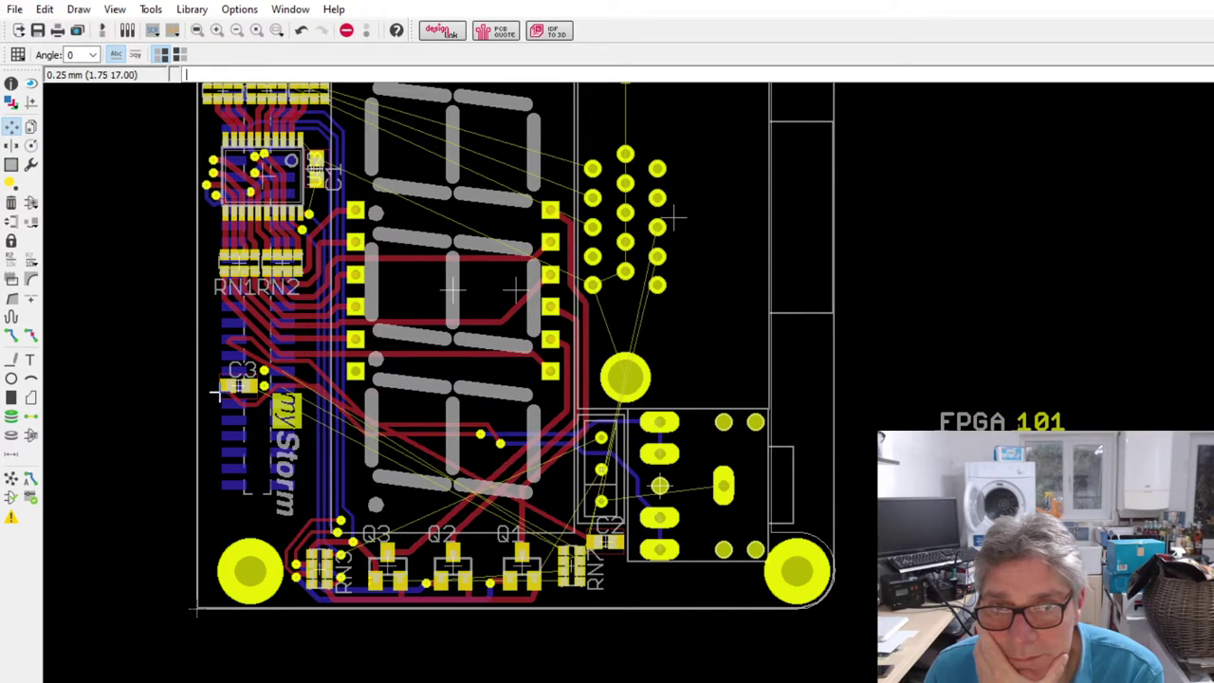
left_click_drag(239, 379, 607, 564)
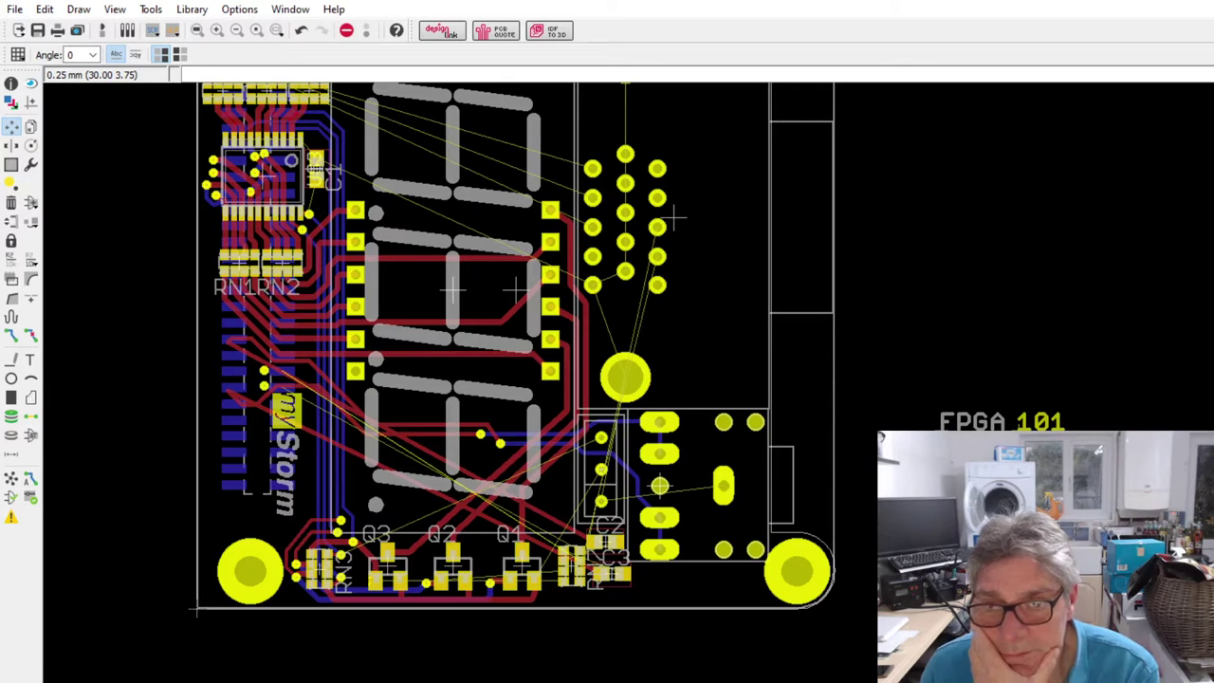
left_click(602, 673)
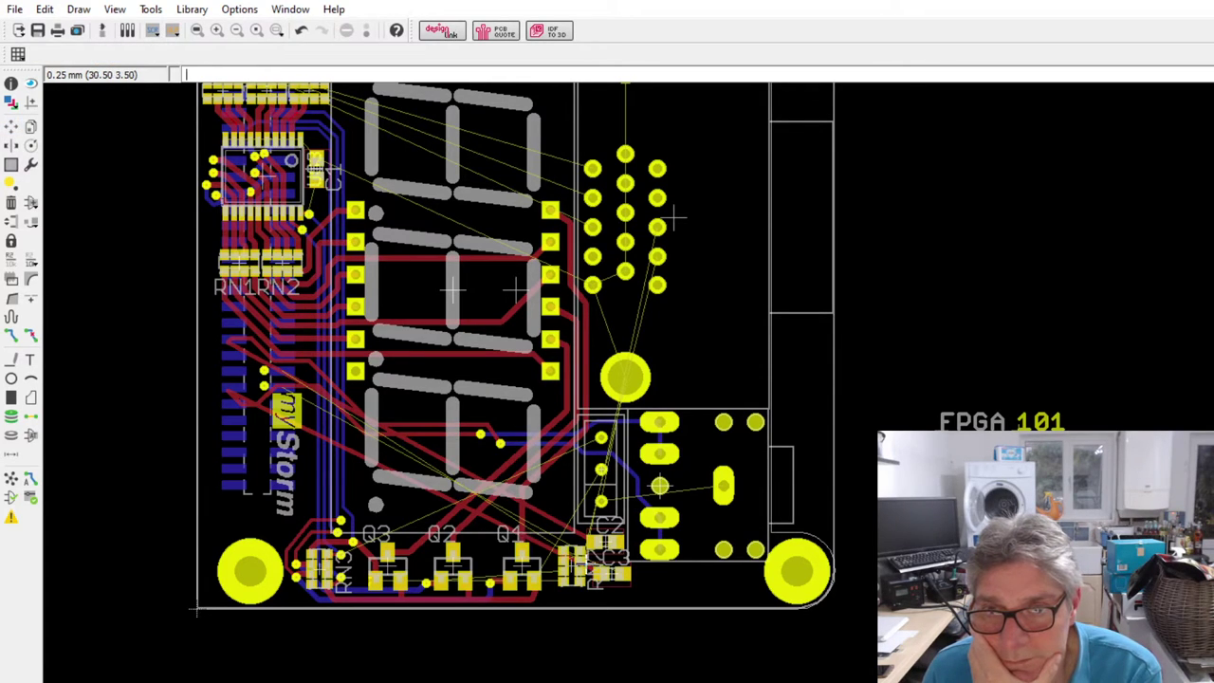
- Delete the bottom-layer track and via feeding the connector pad
scroll(592, 558, "up", 5)
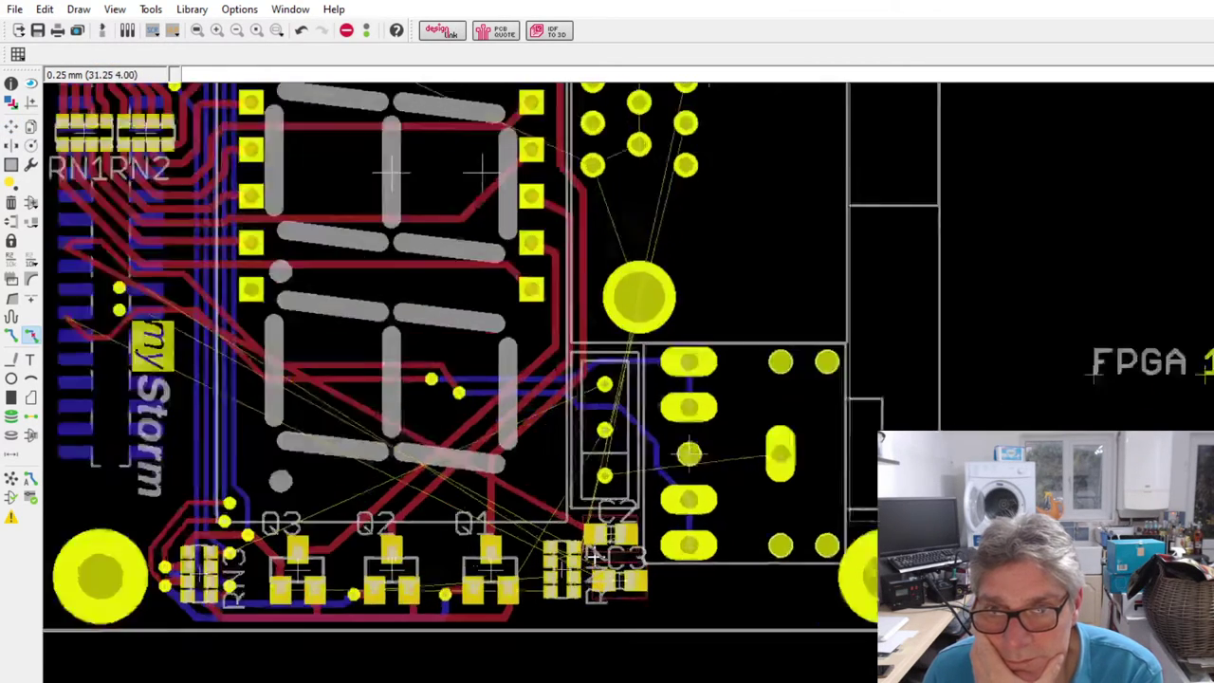
scroll(574, 498, "down", 4)
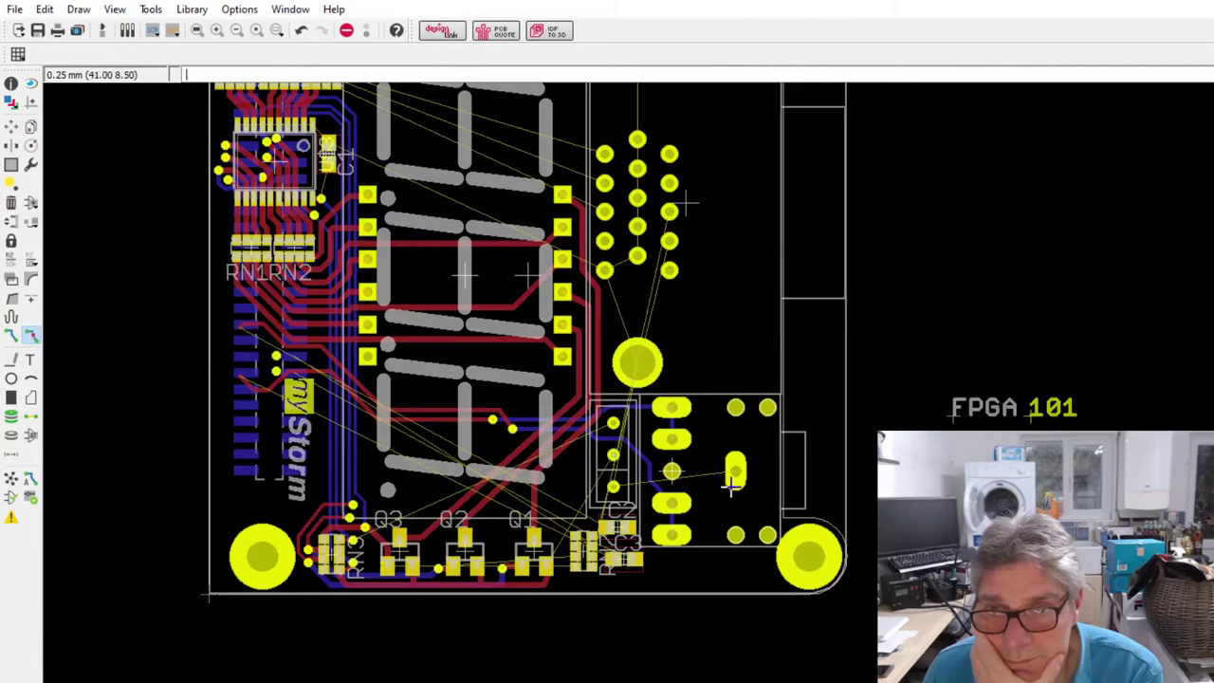
scroll(732, 479, "up", 3)
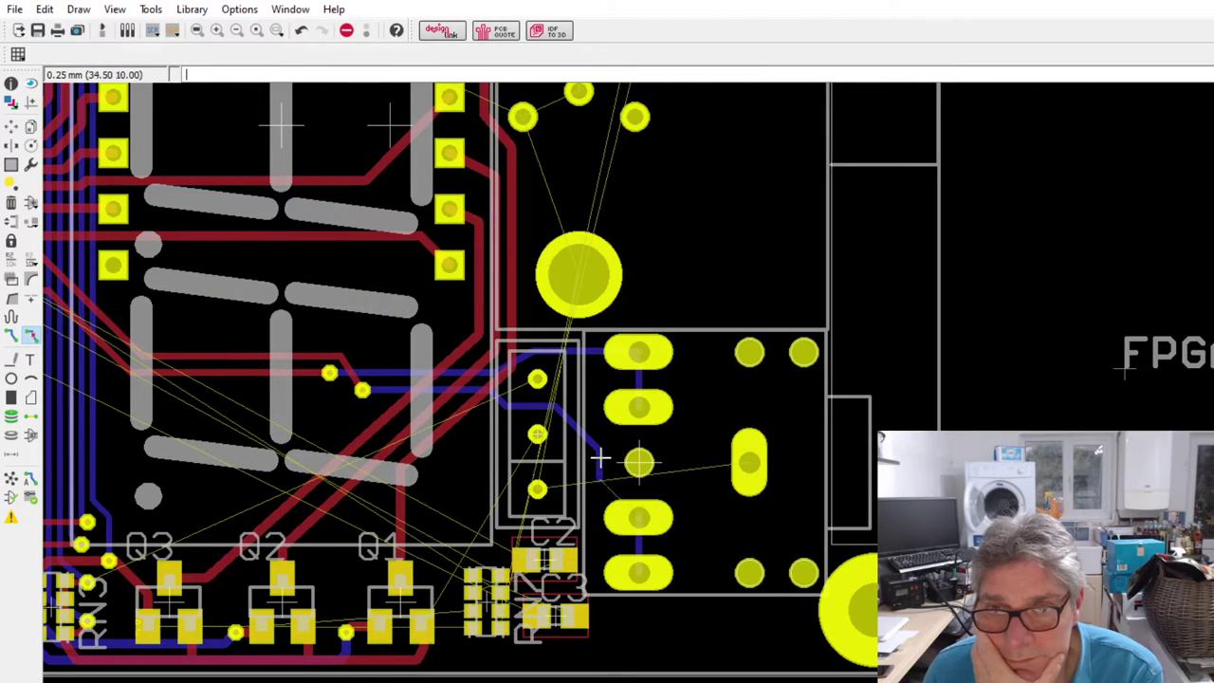
left_click(588, 430)
key("Delete")
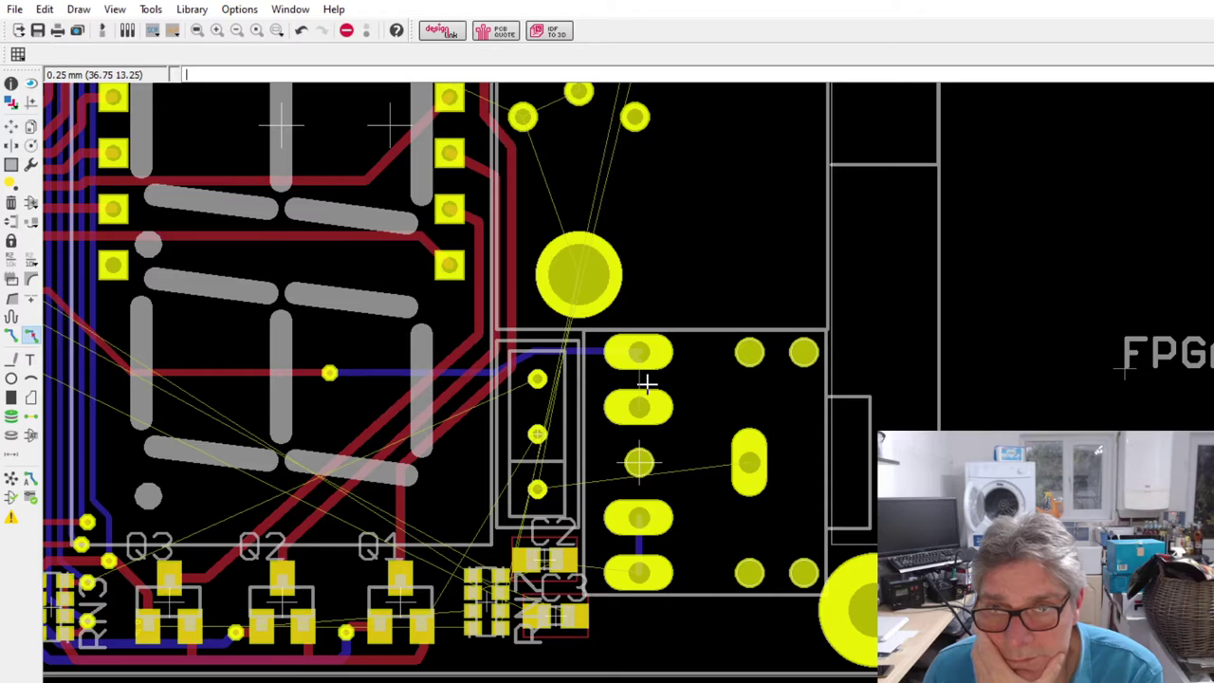
scroll(646, 382, "down", 3)
scroll(567, 520, "up", 5)
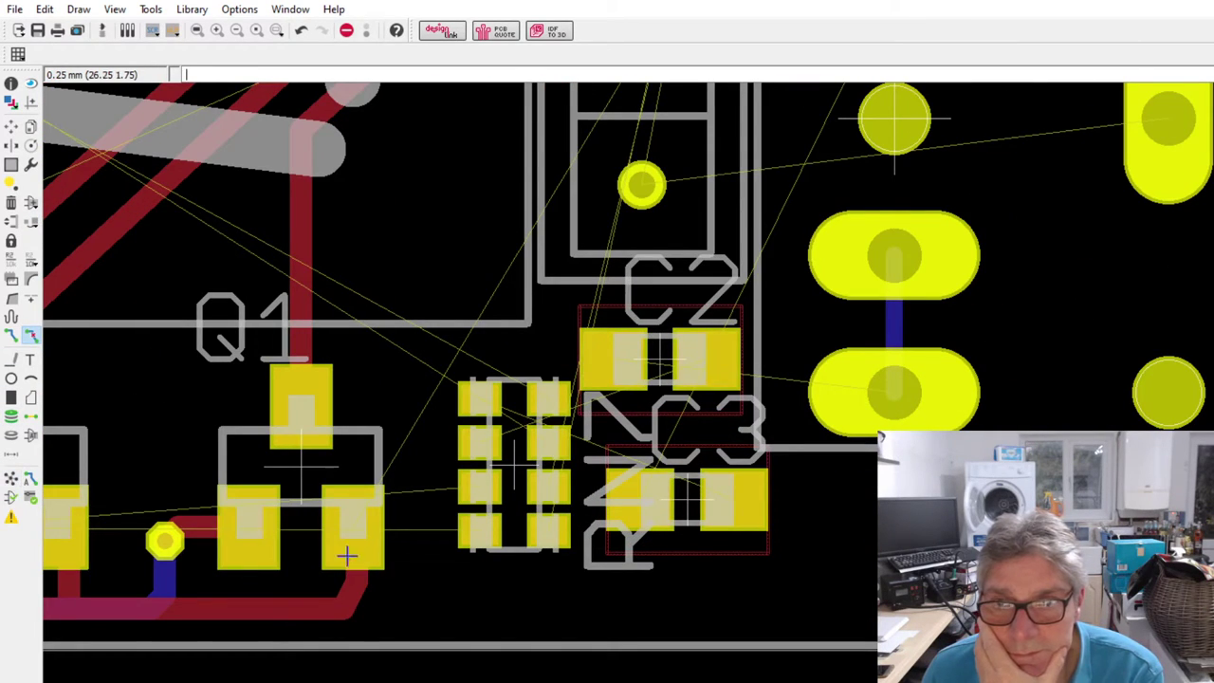
scroll(474, 533, "down", 3)
scroll(525, 529, "up", 5)
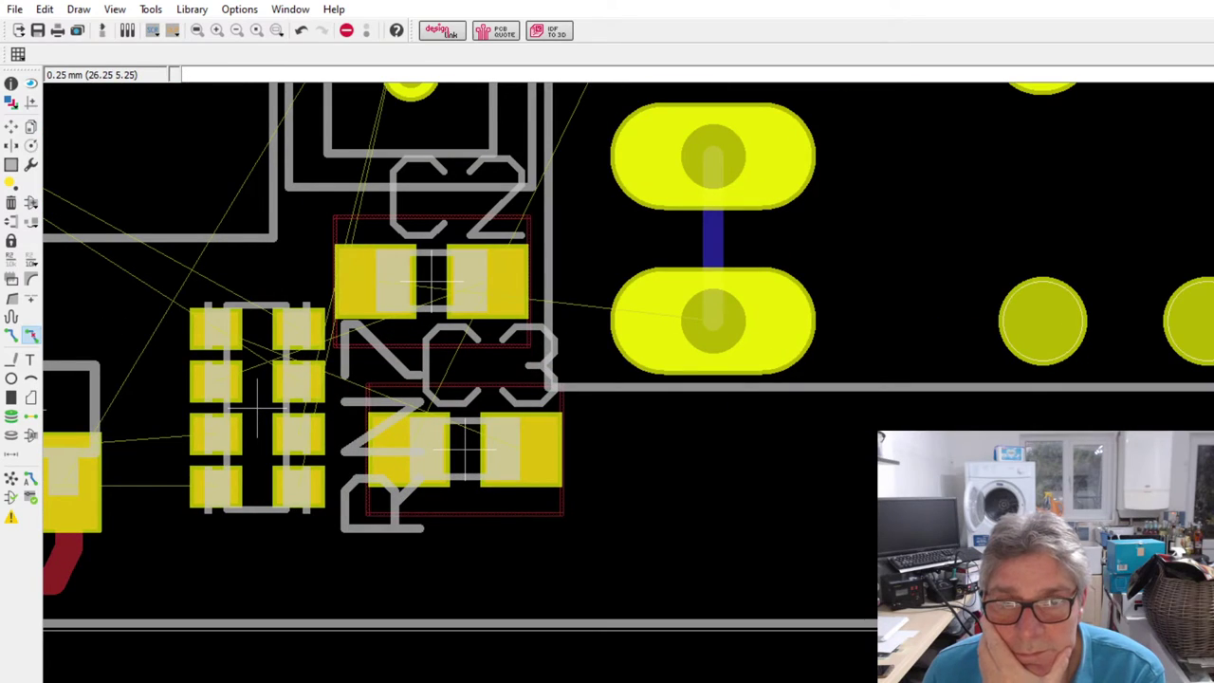
- Shift RN7 left toward Q1 to make room for C2 and C3
key("Escape")
mouse_move(258, 411)
left_mouse_down()
mouse_move(169, 402)
mouse_move(237, 408)
left_mouse_up()
scroll(470, 541, "down", 2)
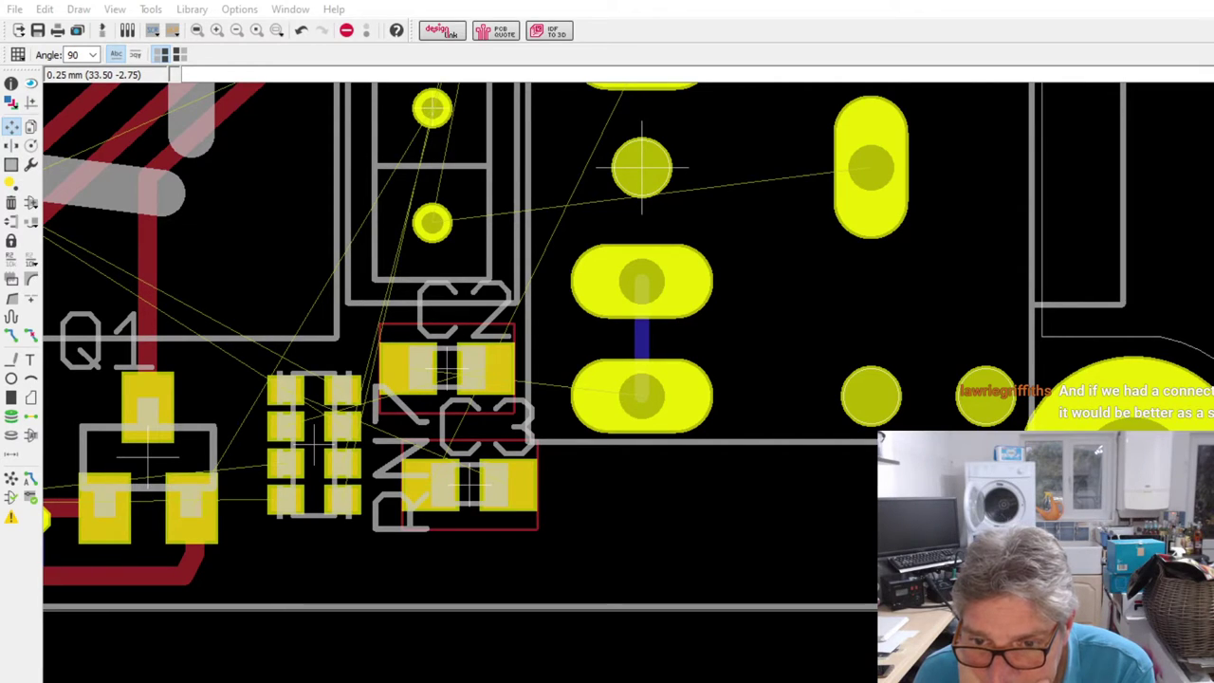
key("Escape")
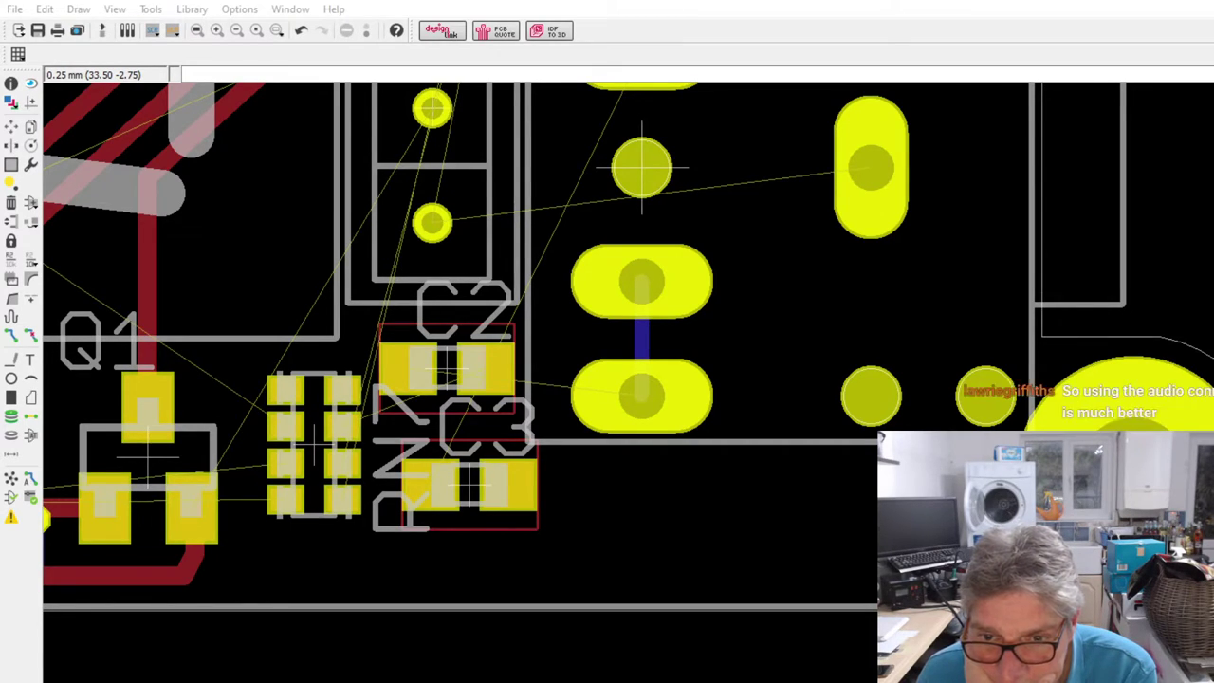
scroll(749, 544, "down", 3)
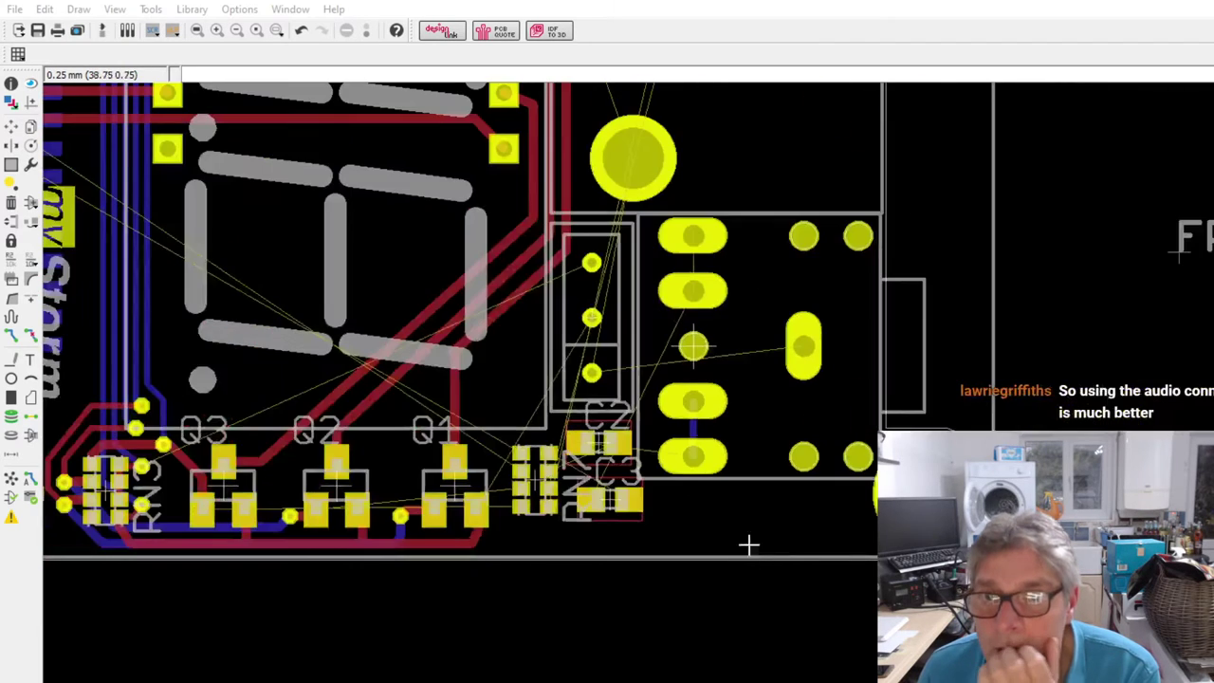
scroll(563, 548, "up", 2)
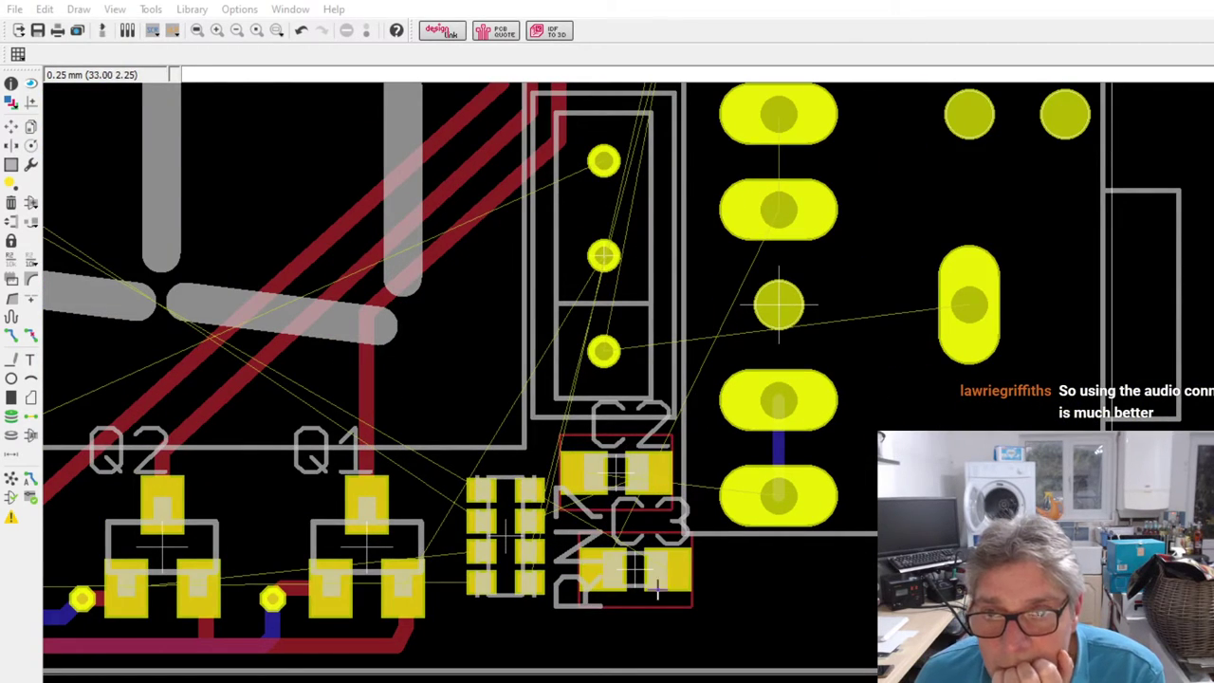
- Swap C3 and C2 so they stack one above the other beside the resistor network
left_click(12, 127)
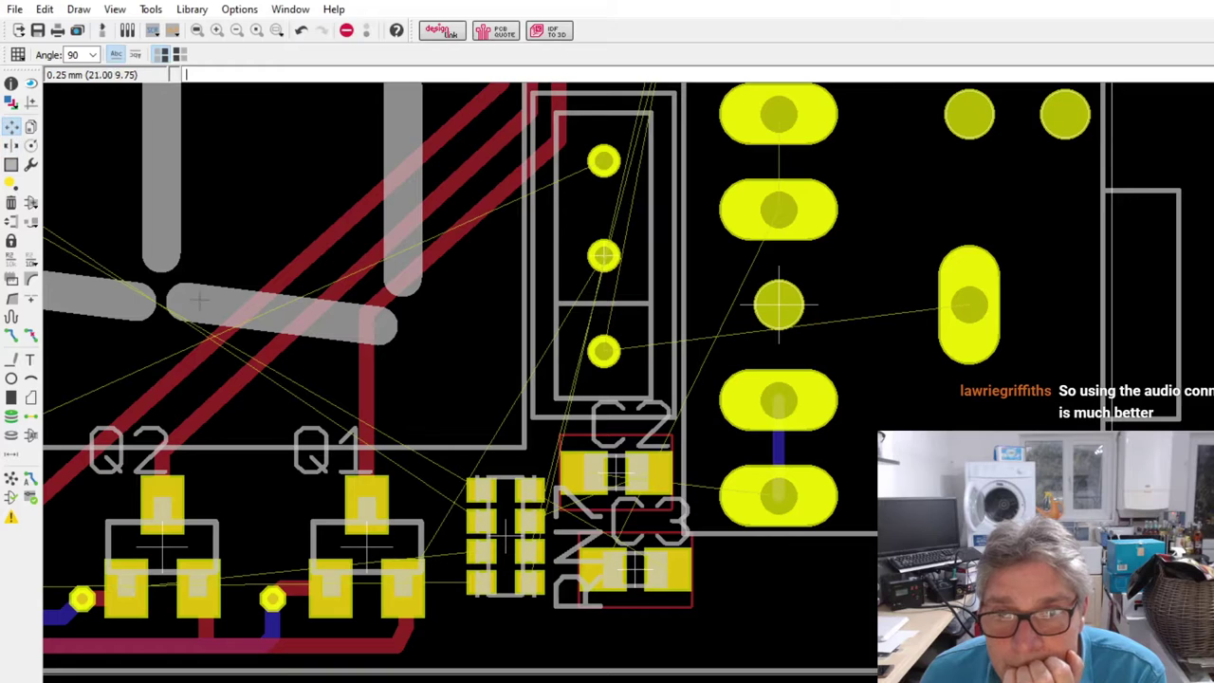
left_click_drag(626, 574, 607, 466)
left_click_drag(610, 512, 609, 575)
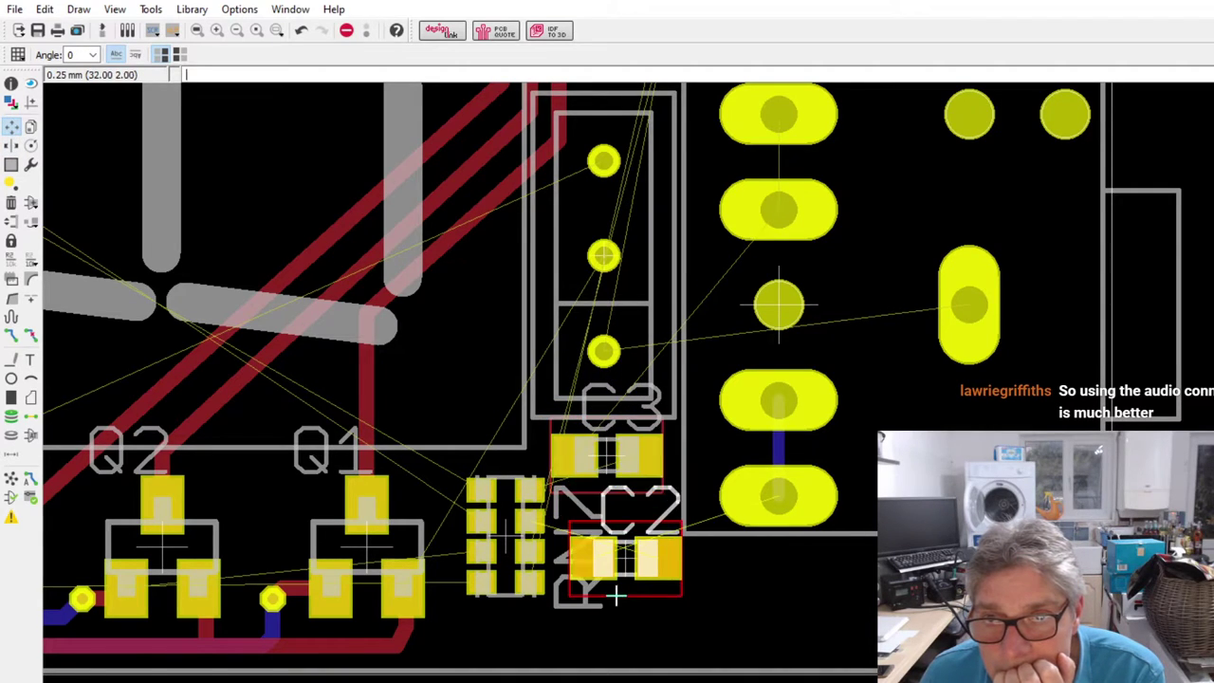
left_click_drag(604, 462, 613, 471)
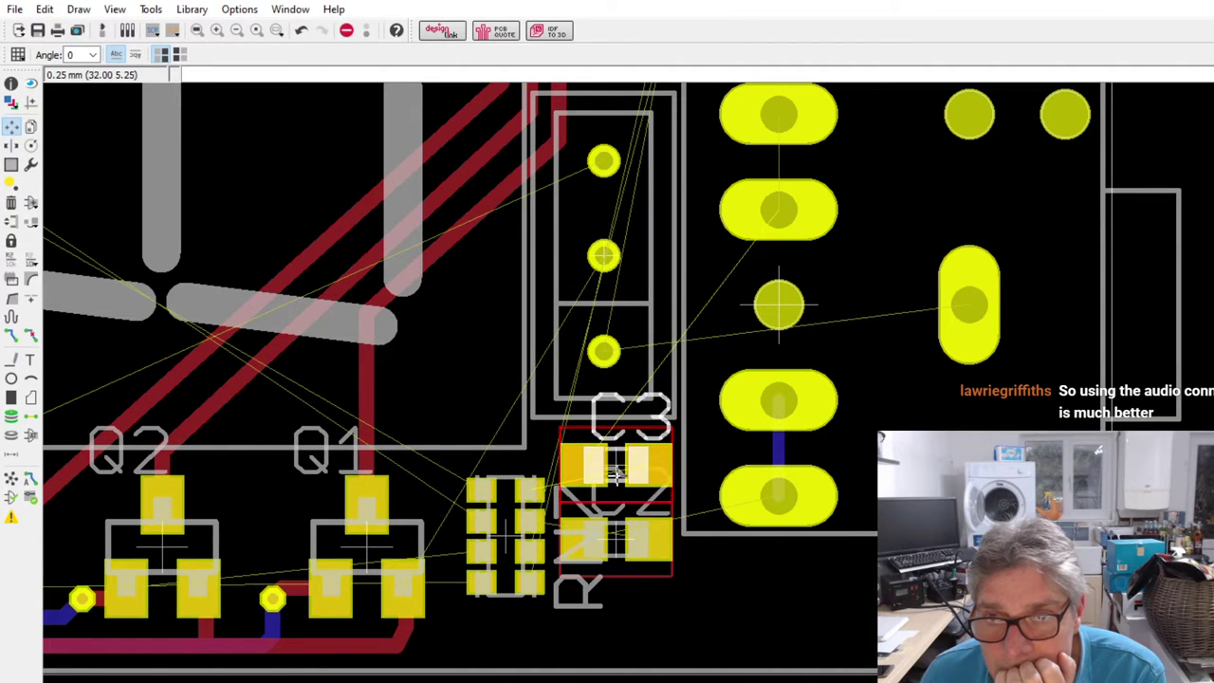
mouse_move(625, 536)
left_mouse_down()
mouse_move(630, 555)
mouse_move(628, 541)
left_mouse_up()
- Rotate the resistor network upright beside the capacitors and align C3 horizontally with the lower capacitor
key("r")
mouse_move(507, 548)
left_mouse_down()
mouse_move(481, 562)
mouse_move(483, 550)
left_mouse_up()
scroll(669, 509, "up", 2)
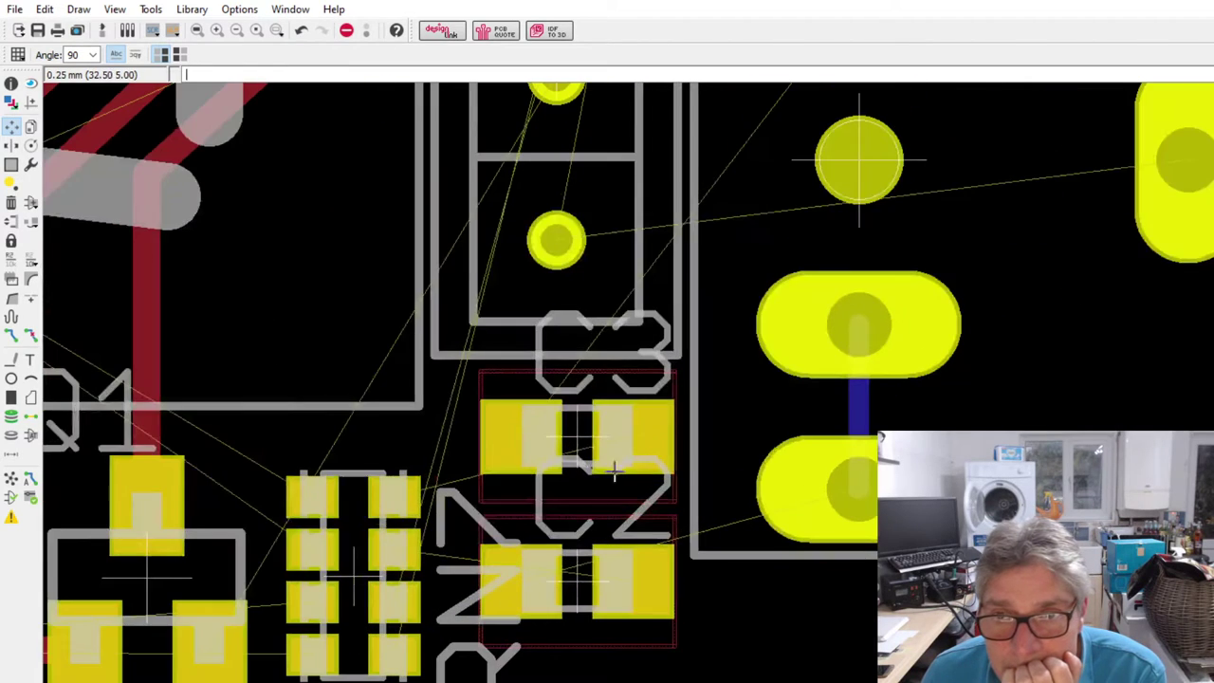
mouse_move(573, 442)
left_mouse_down()
mouse_move(628, 450)
mouse_move(590, 447)
mouse_move(571, 430)
left_mouse_up()
key("r")
key("r")
left_click_drag(578, 585, 575, 567)
key("r")
key("r")
scroll(582, 569, "up", 1)
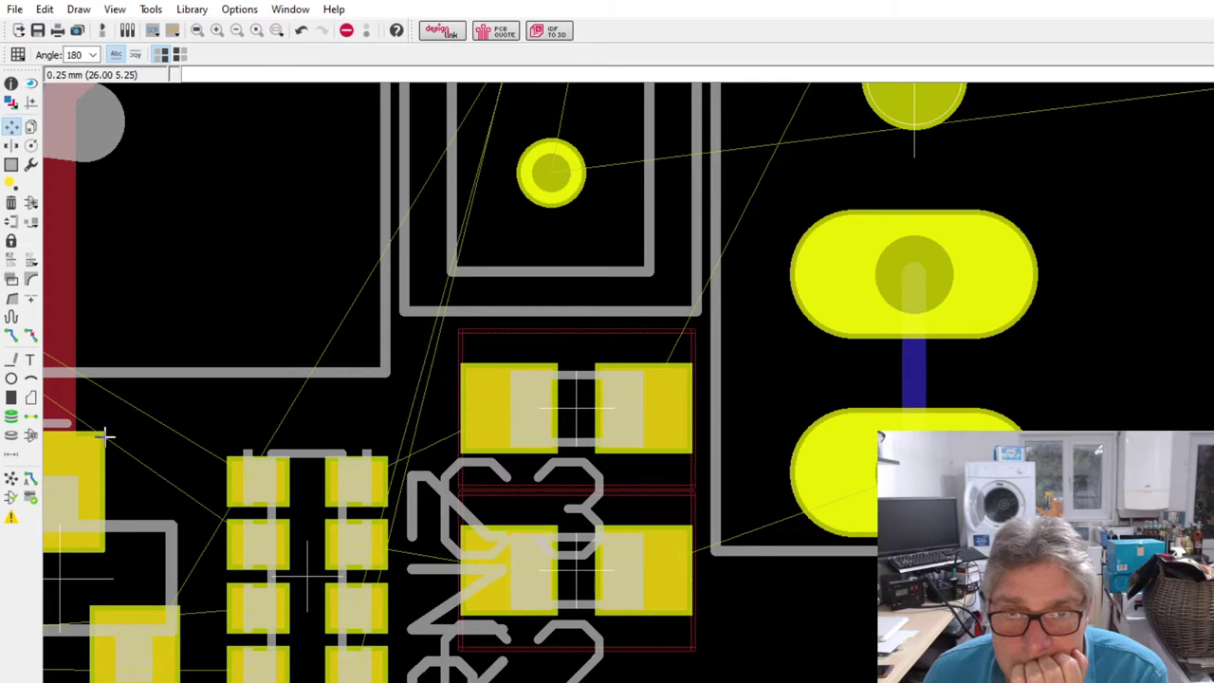
- Route a top-layer trace from the resistor-network pin to the upper capacitor's pad
left_click(11, 335)
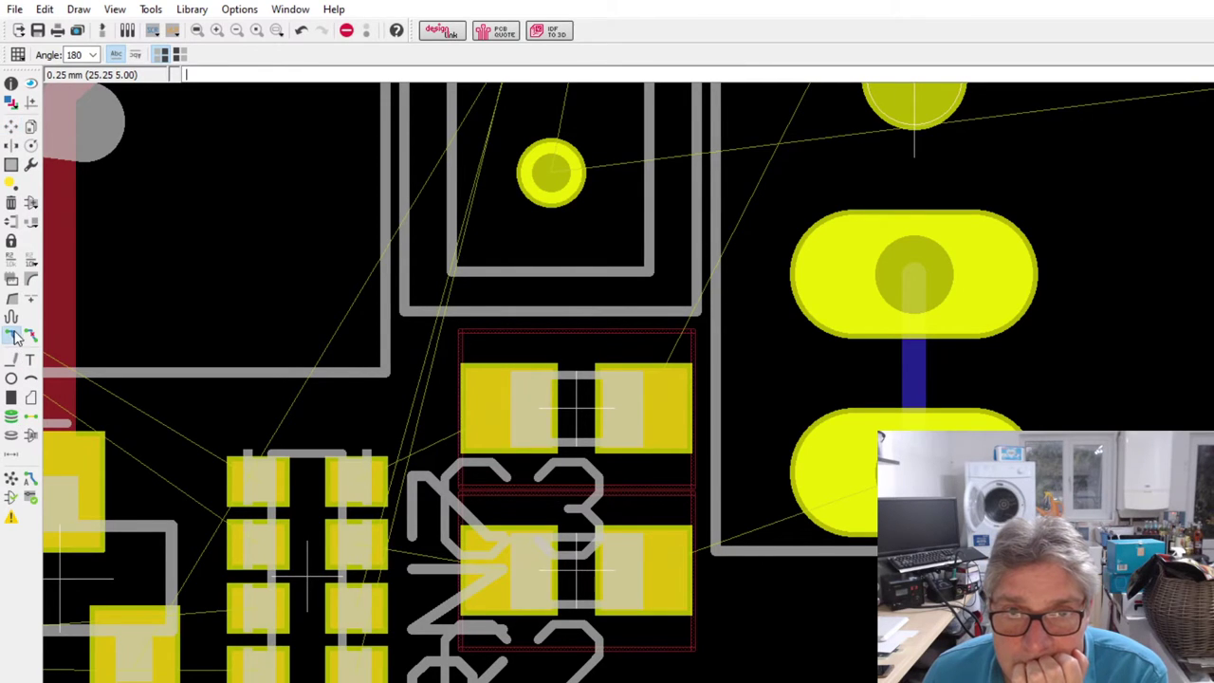
left_click(381, 487)
left_click(502, 403)
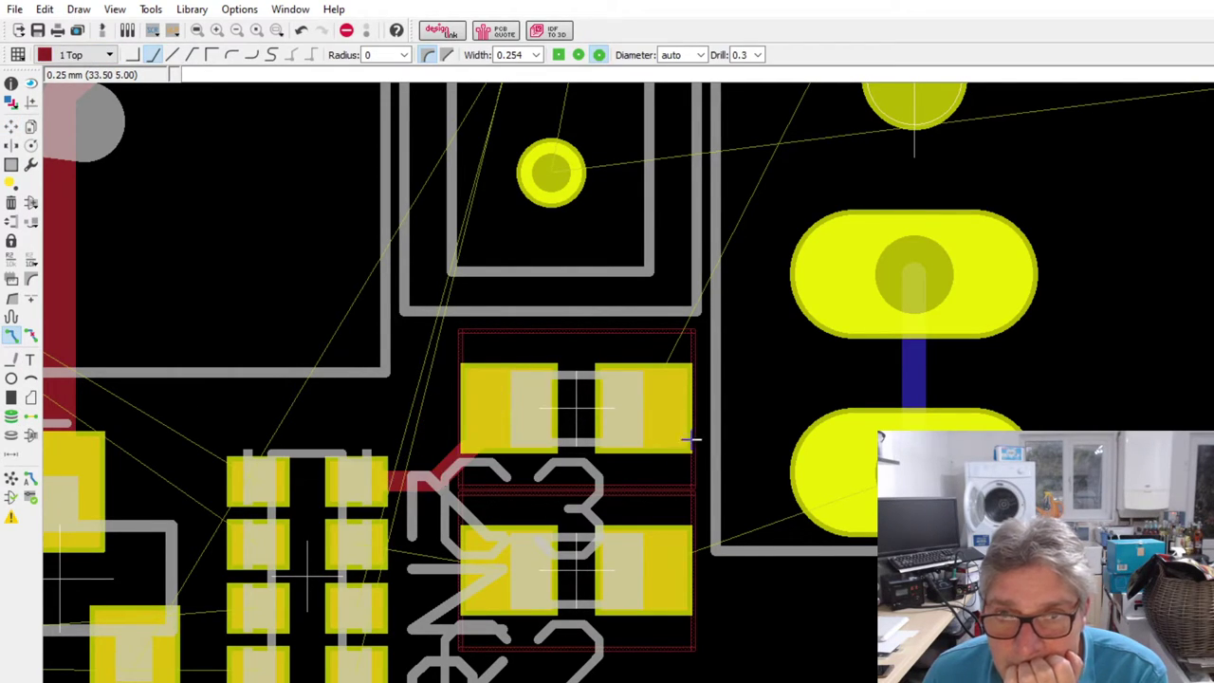
- Route a bent top-layer trace from the upper capacitor's right pad to the large header pad
left_click(691, 436)
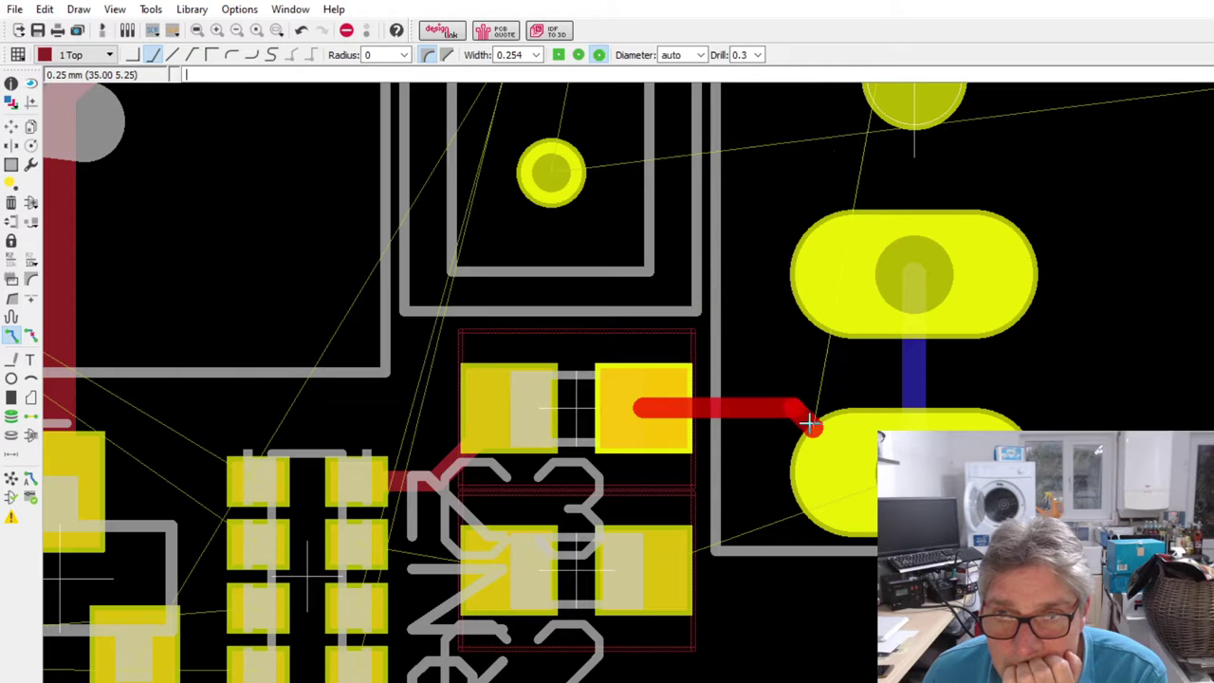
left_click(735, 325)
scroll(806, 408, "down", 2)
scroll(773, 296, "down", 2)
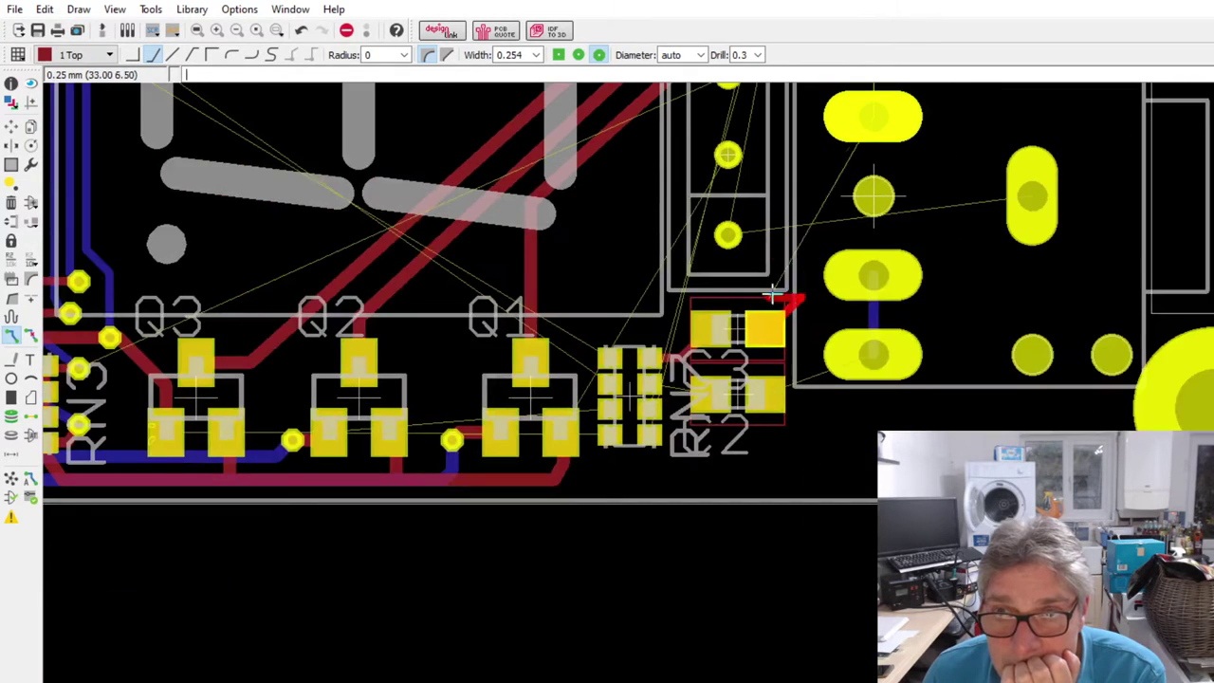
left_click(870, 116)
scroll(801, 398, "up", 2)
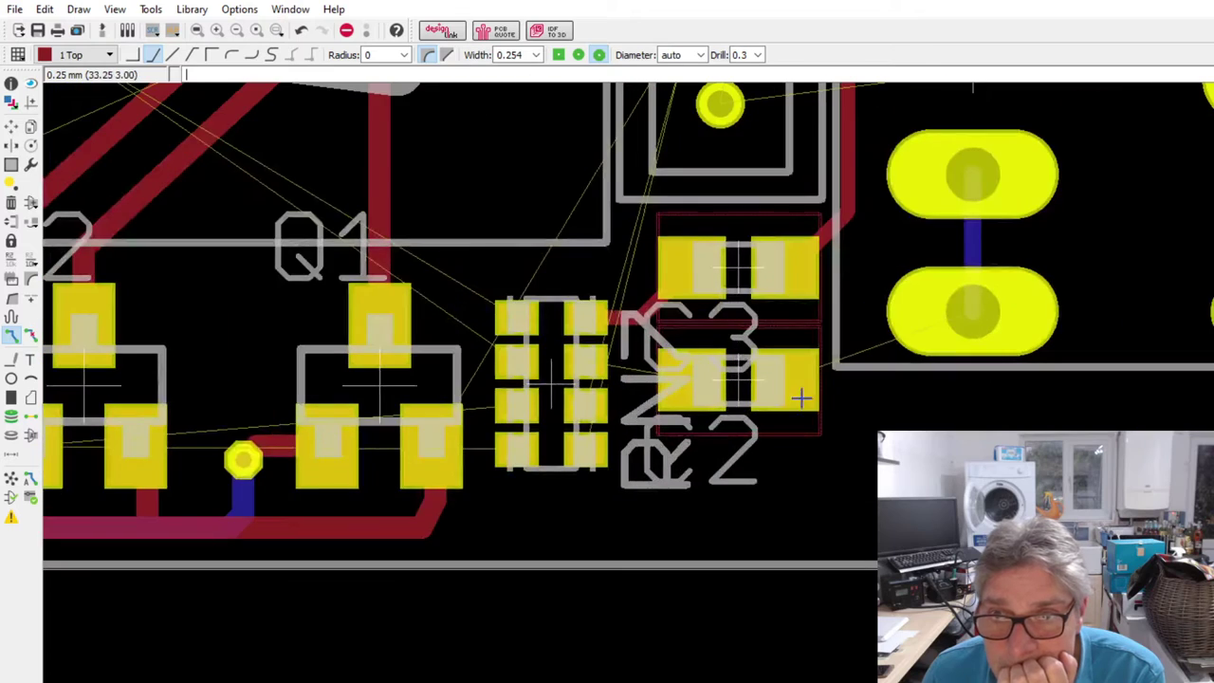
- Cancel two stray traces started from the resistor-network pin and the lower part's pad
left_click(690, 371)
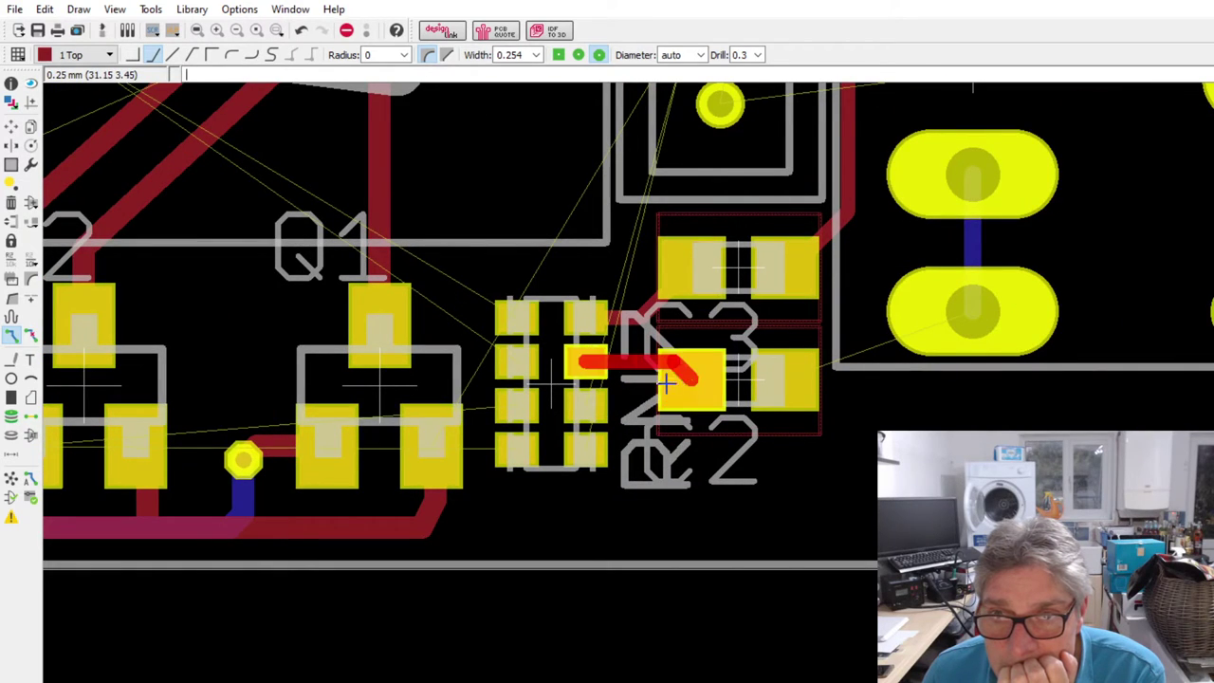
key("Escape")
left_click(789, 377)
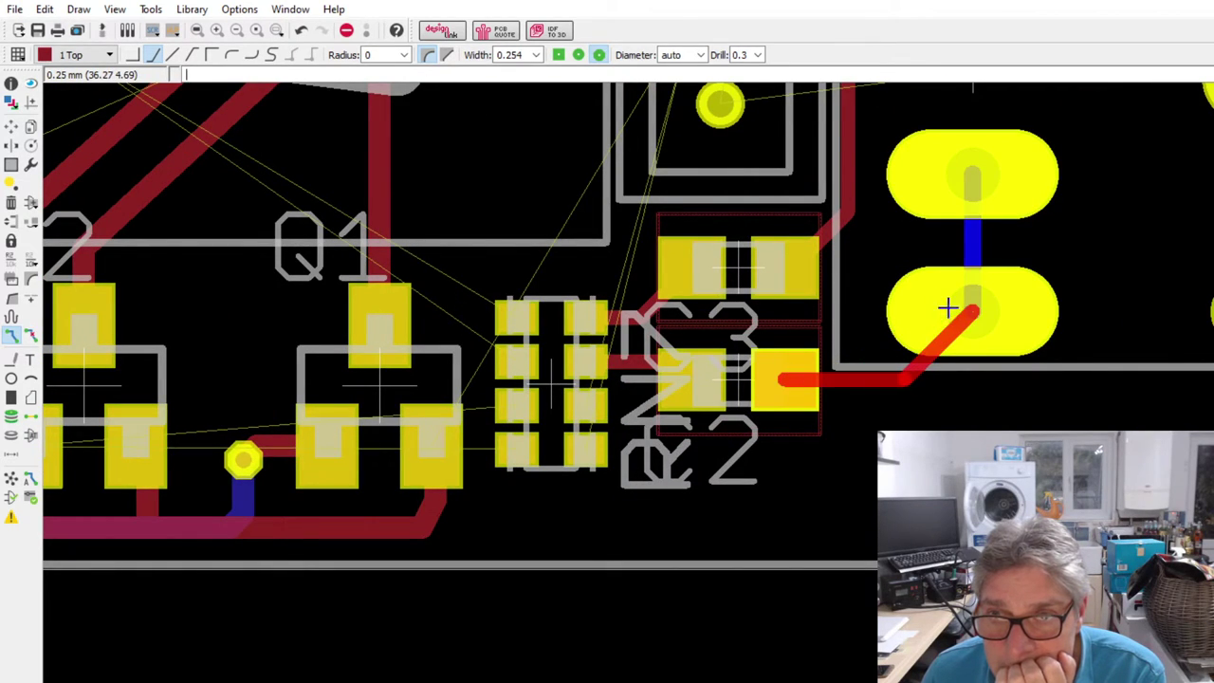
key("Escape")
scroll(836, 494, "down", 2)
scroll(720, 373, "up", 2)
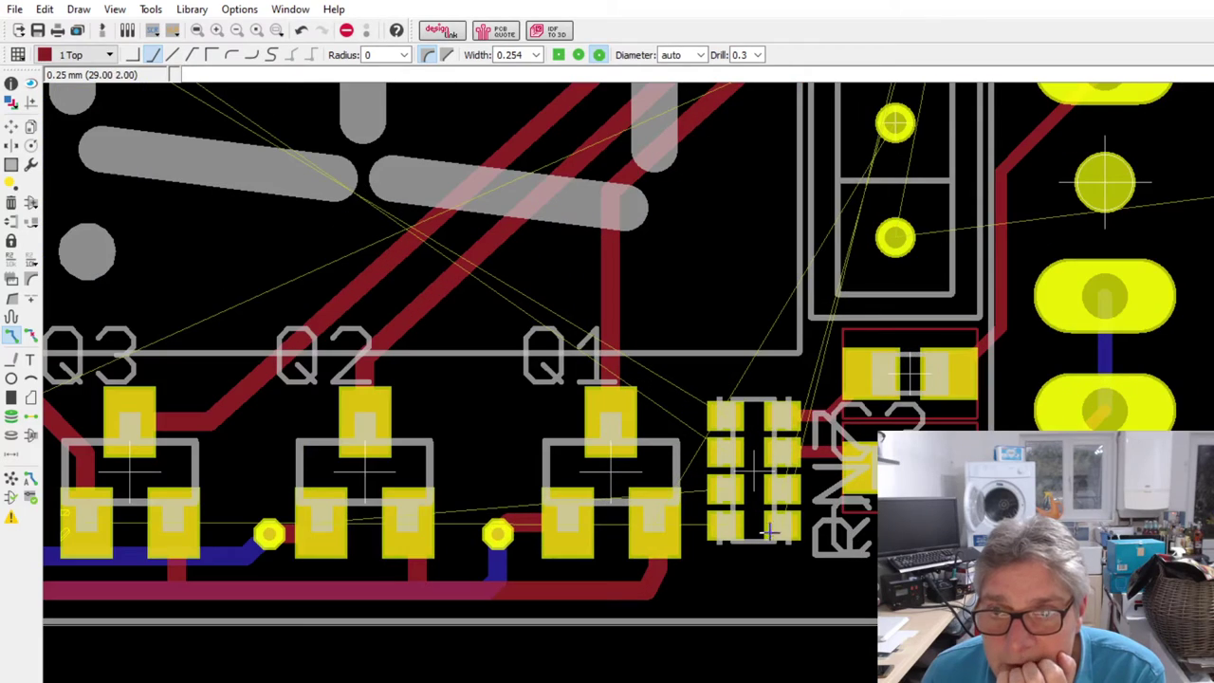
scroll(762, 510, "down", 2)
scroll(773, 504, "up", 2)
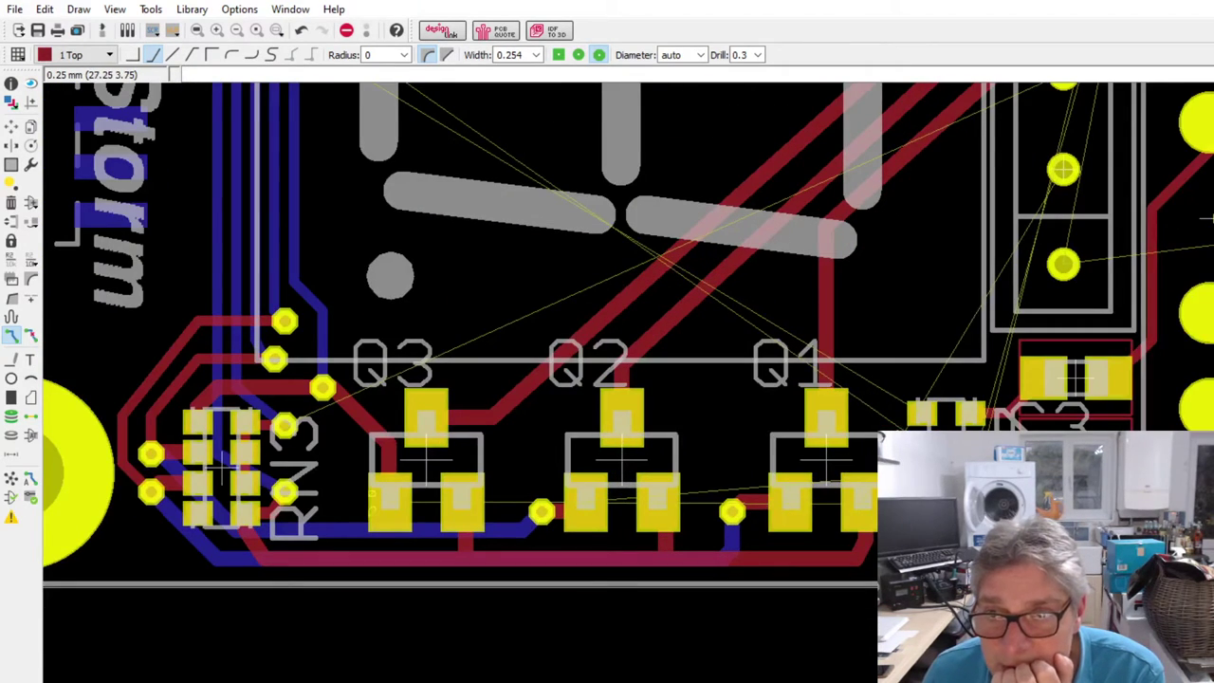
scroll(903, 441, "up", 2)
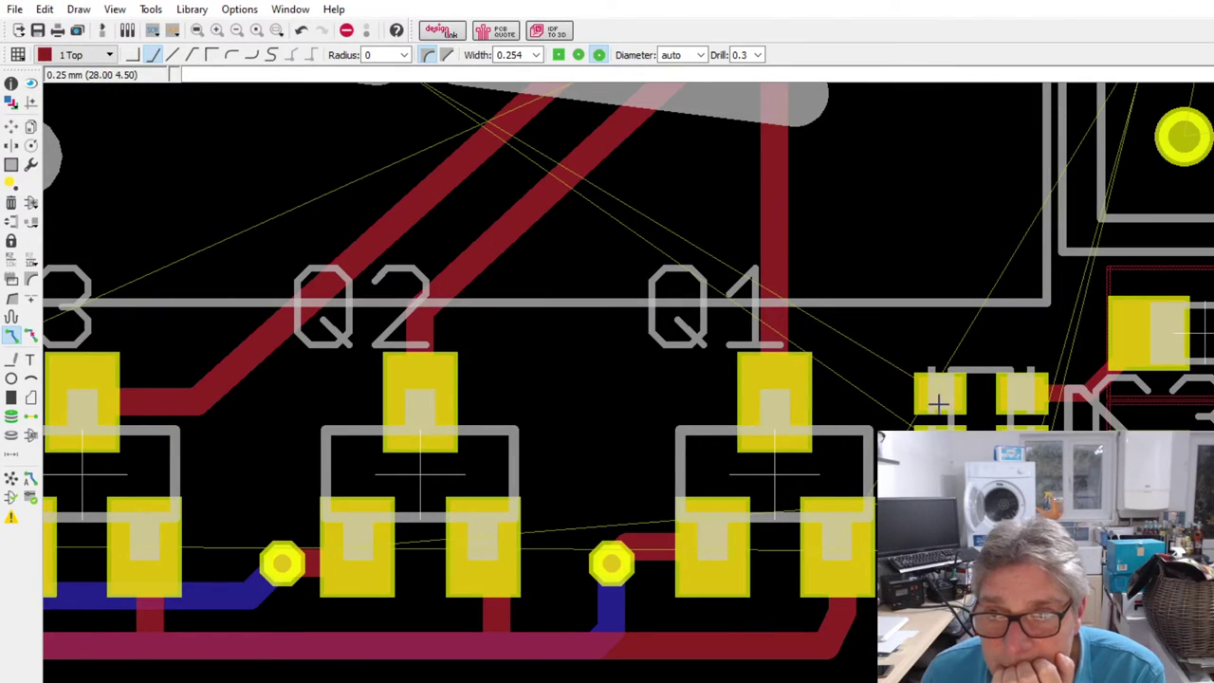
scroll(937, 404, "down", 3)
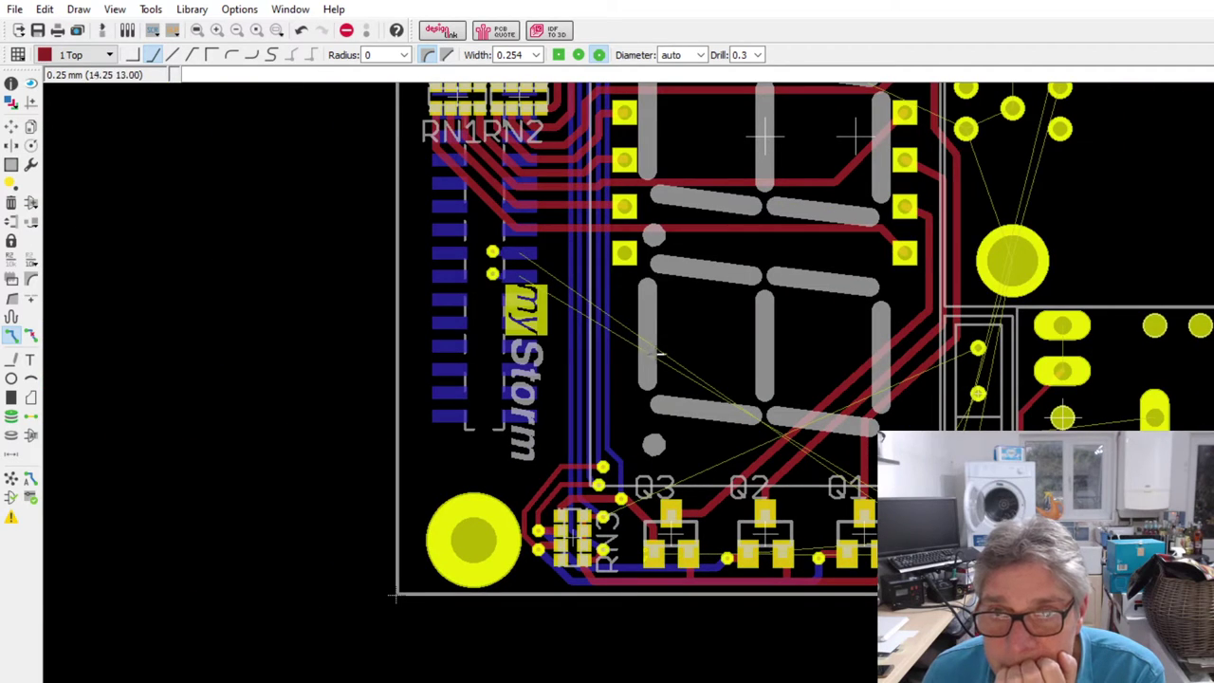
- Remove the old vias beside the myStorm header
scroll(512, 252, "up", 3)
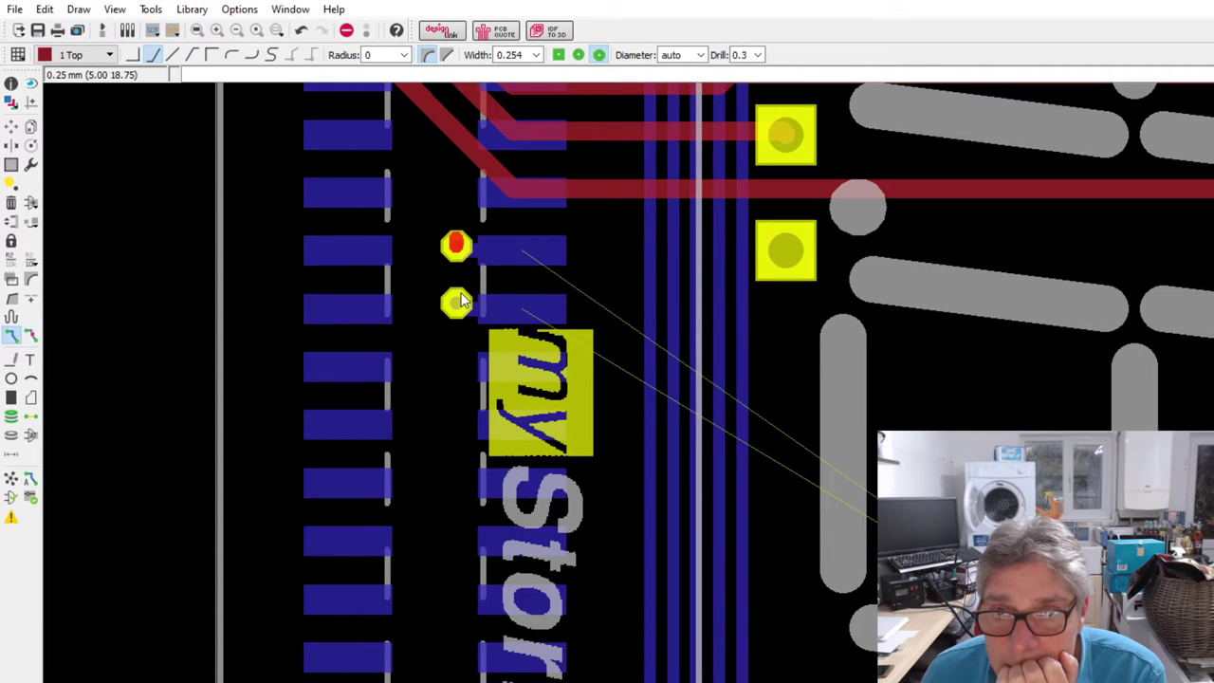
key("Escape")
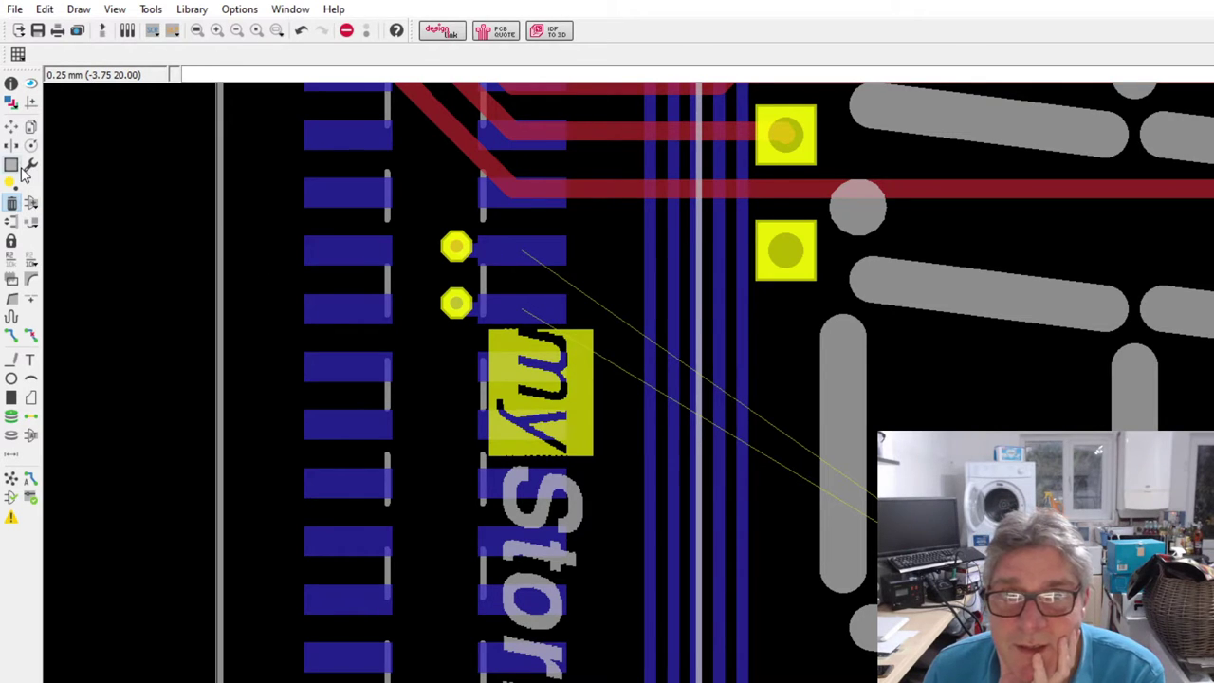
left_click(31, 337)
scroll(621, 276, "up", 2)
left_click(336, 220)
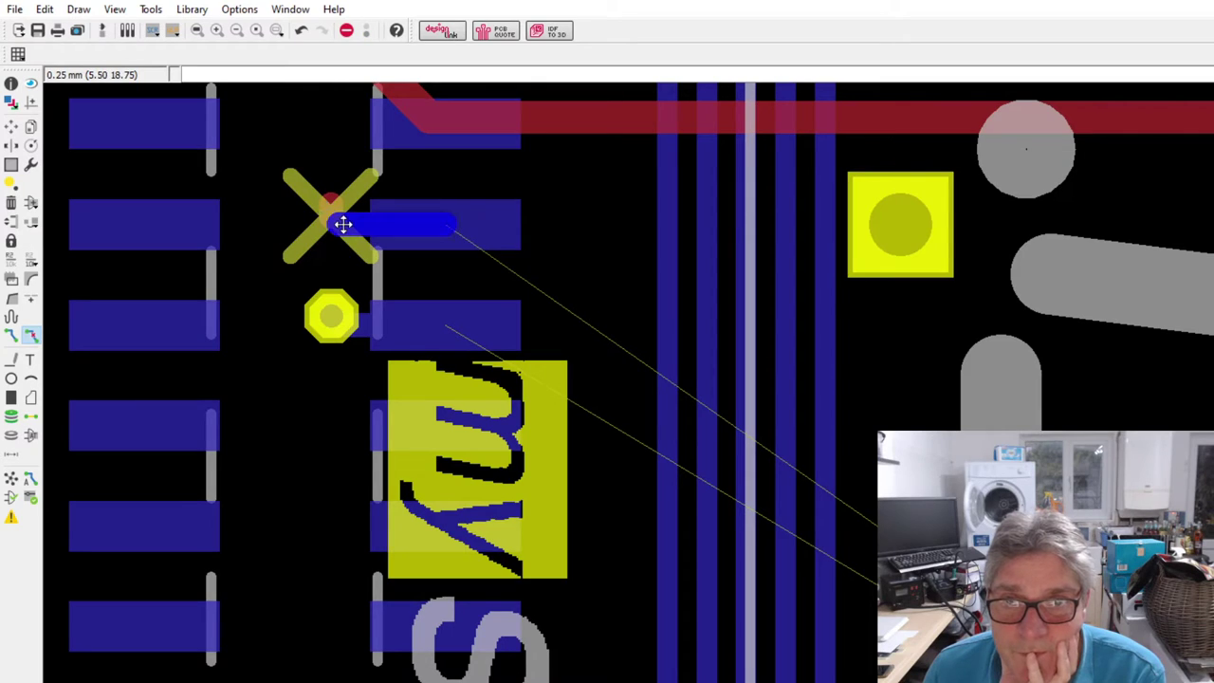
key("Escape")
left_click(331, 314)
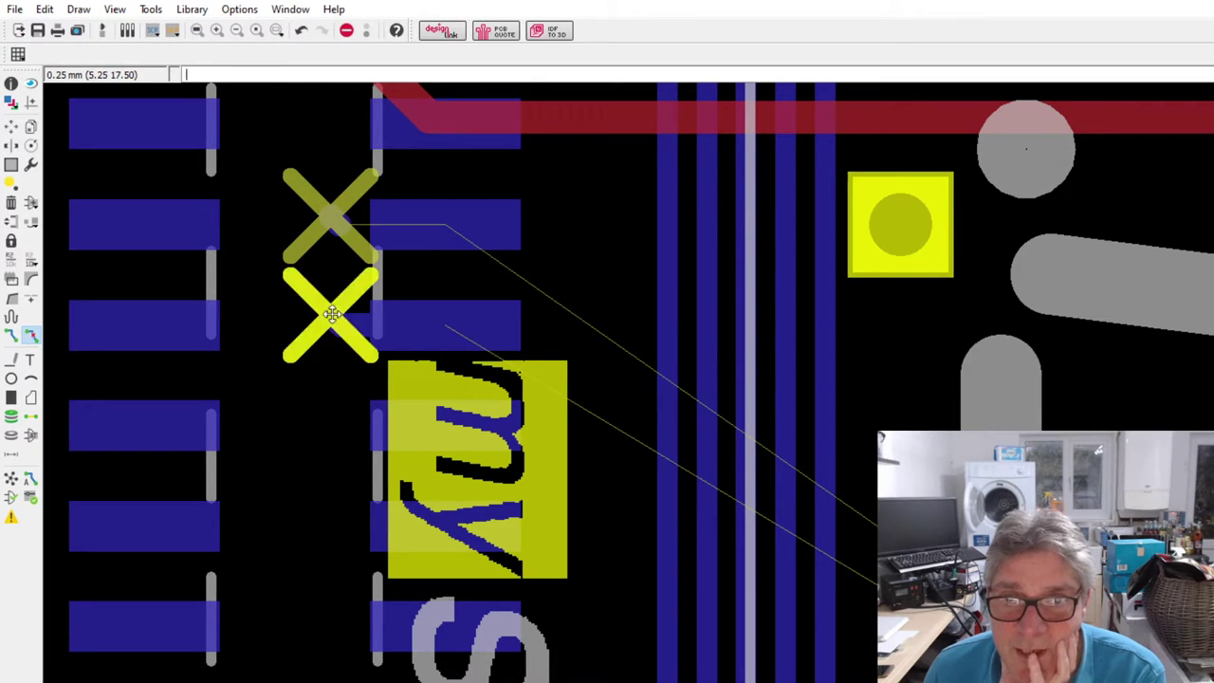
key("Escape")
scroll(353, 321, "down", 2)
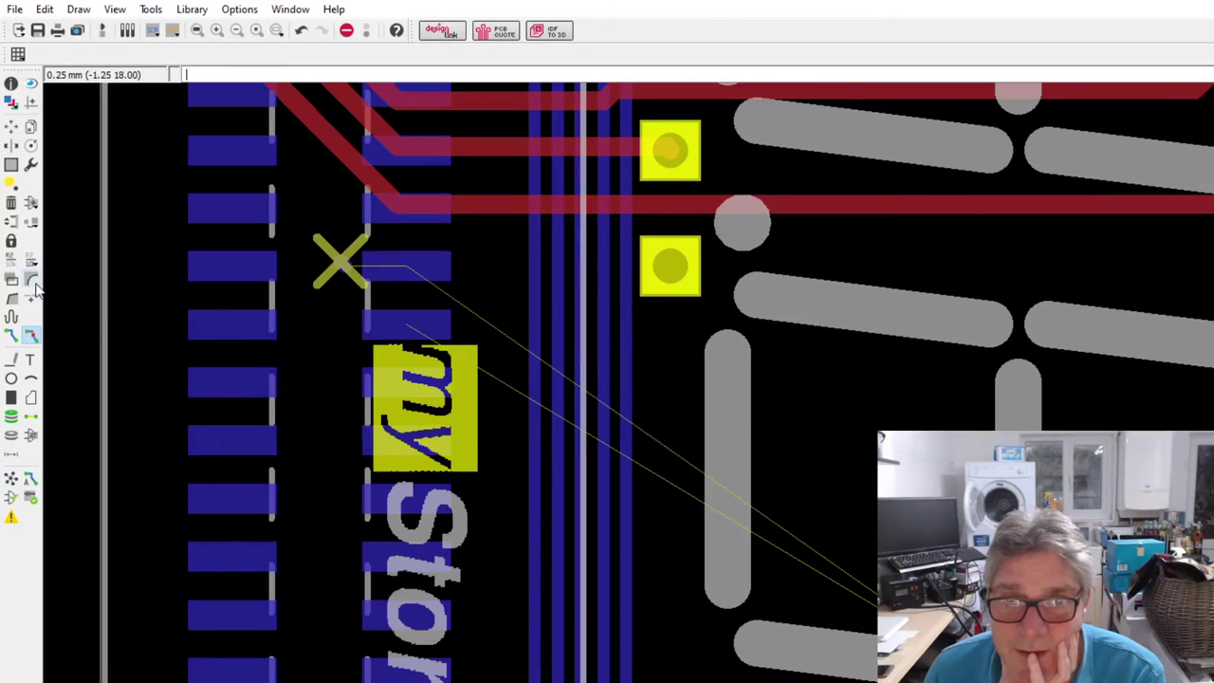
- Route a short bottom-layer track from the header pin, then via up to a top-layer trace
left_click(12, 336)
left_click(341, 262)
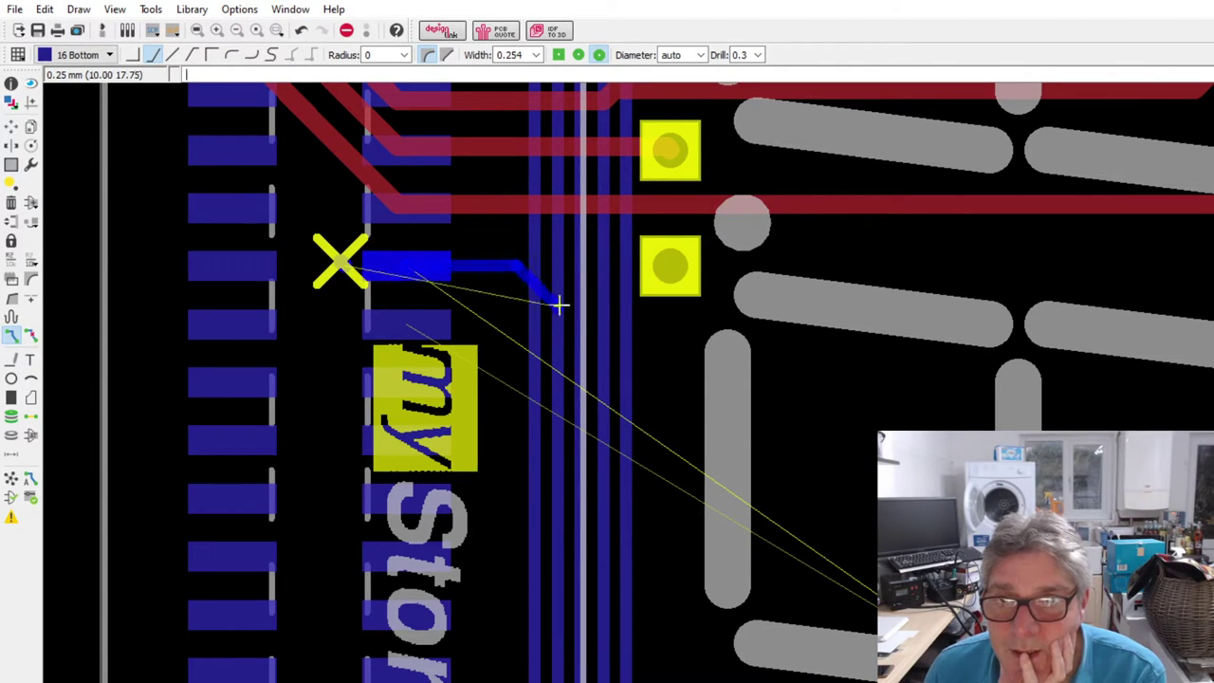
left_click(474, 267)
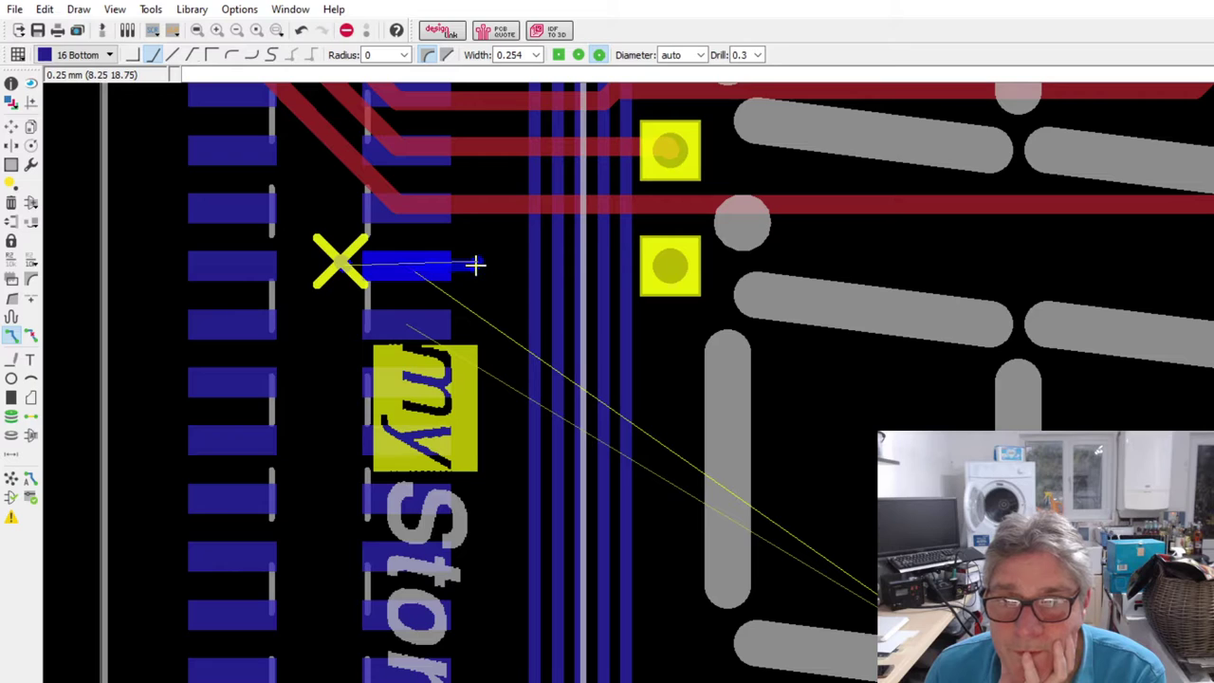
scroll(106, 55, "up", 1)
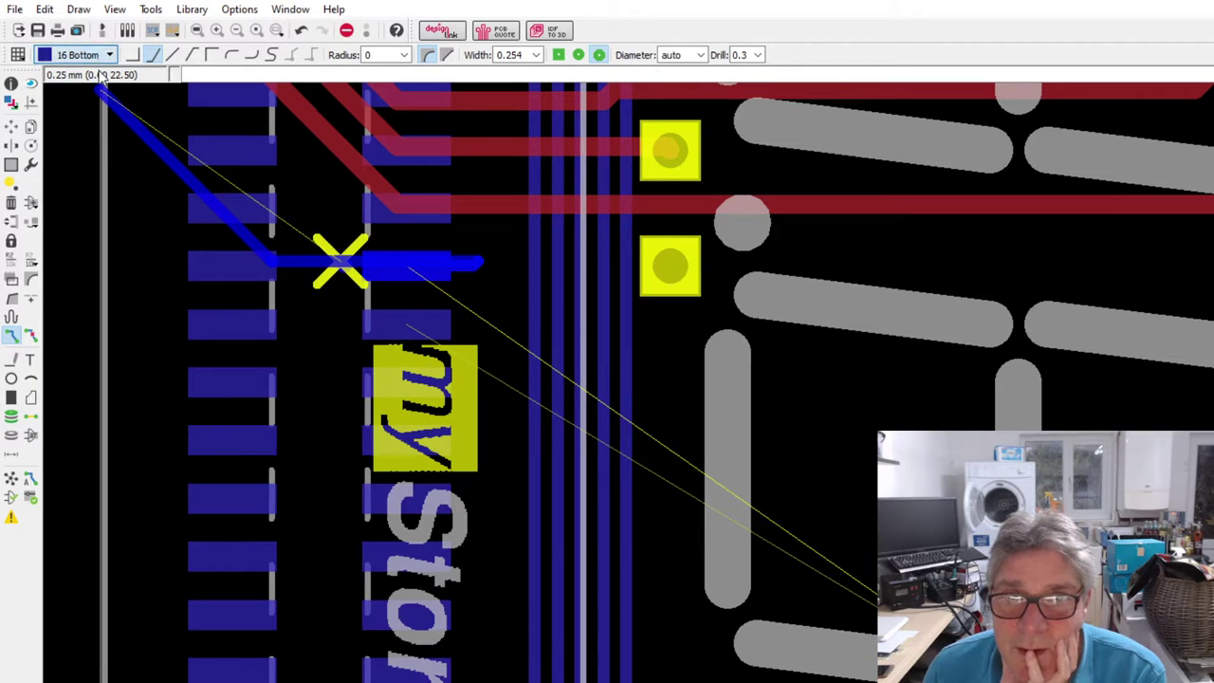
left_click(671, 389)
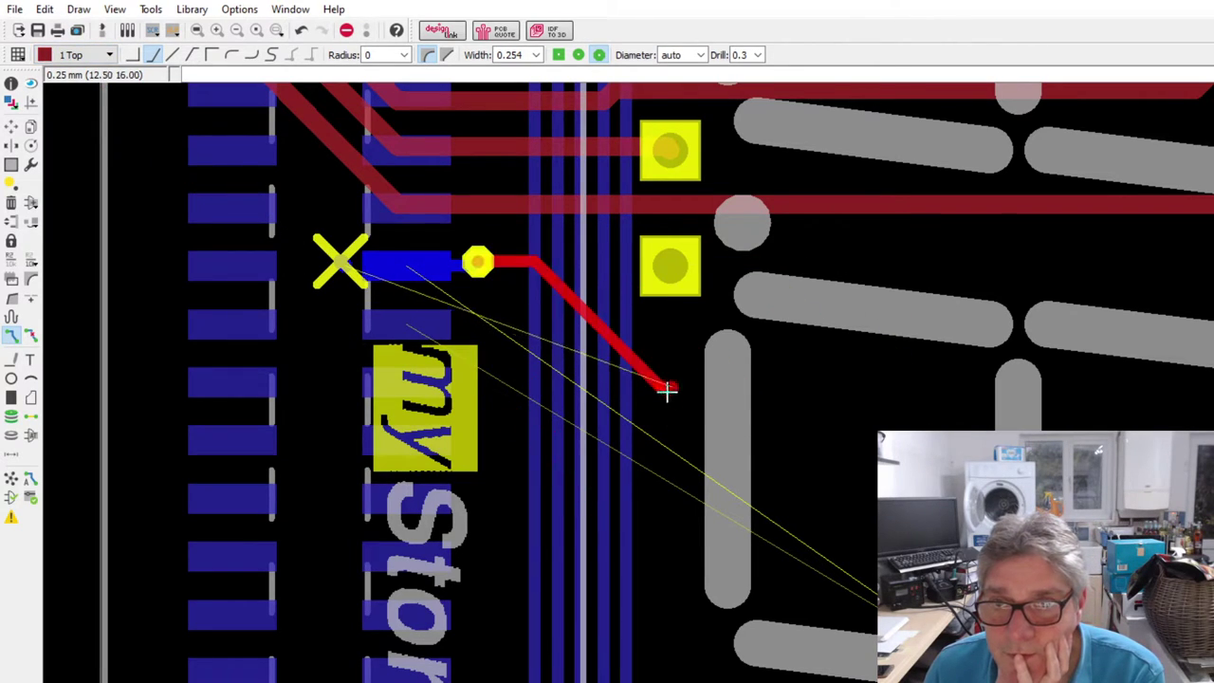
scroll(667, 387, "down", 5)
scroll(948, 379, "up", 4)
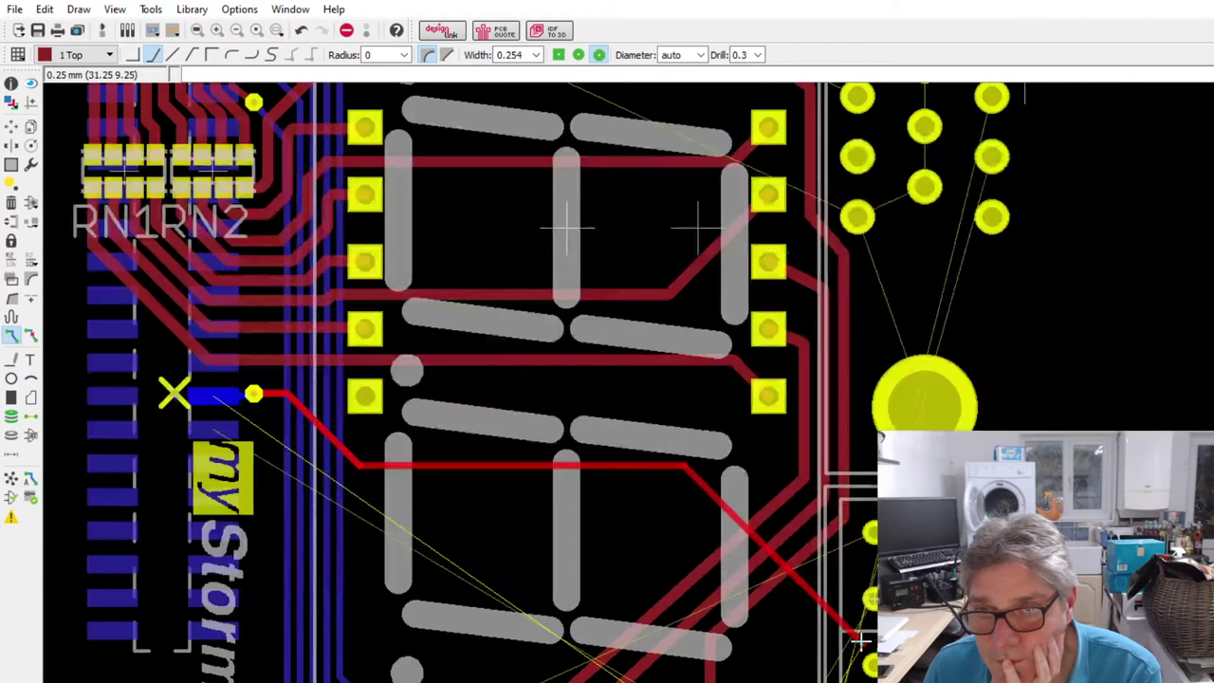
scroll(705, 217, "down", 3)
scroll(873, 339, "up", 1)
scroll(801, 655, "up", 1)
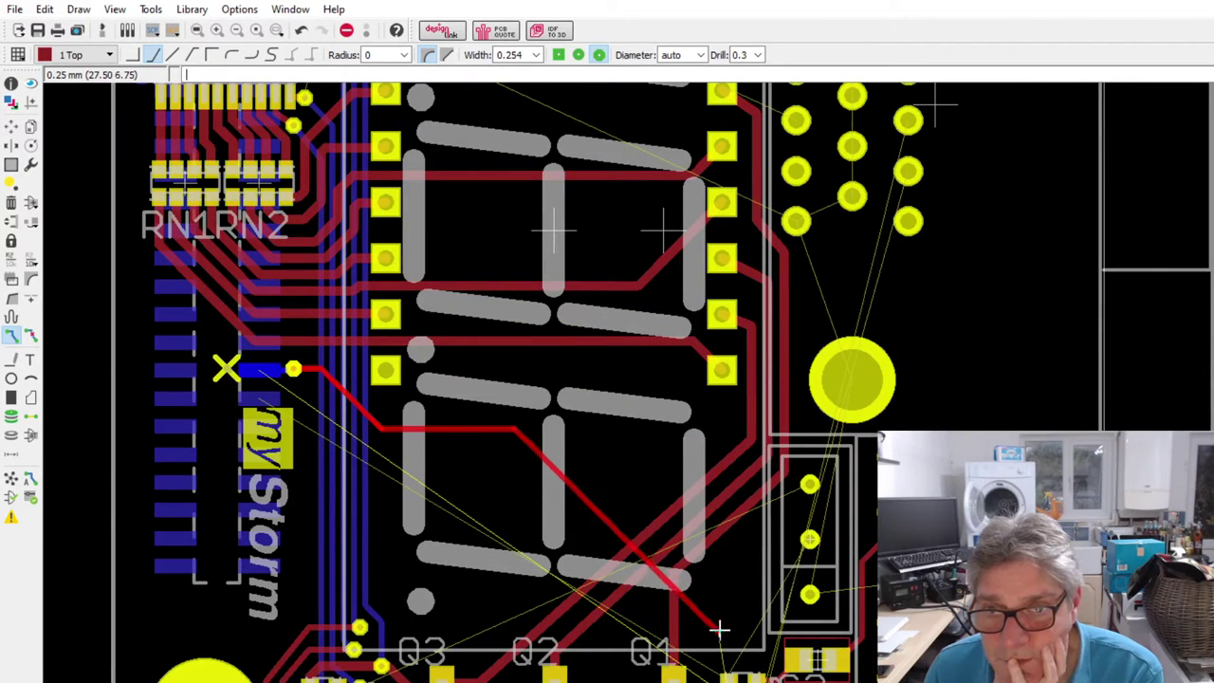
- Bend the top-layer trace down toward Q1 and drop it through a via onto 16 Bottom
left_click(631, 504)
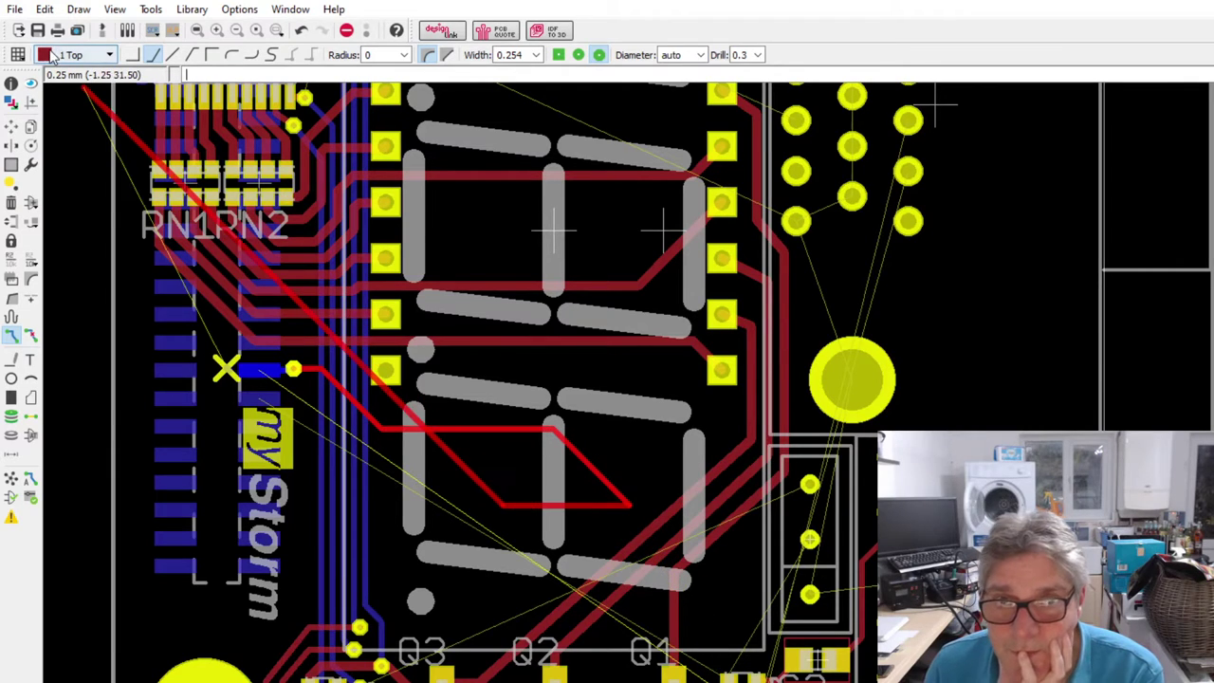
left_click(76, 54)
left_click(72, 77)
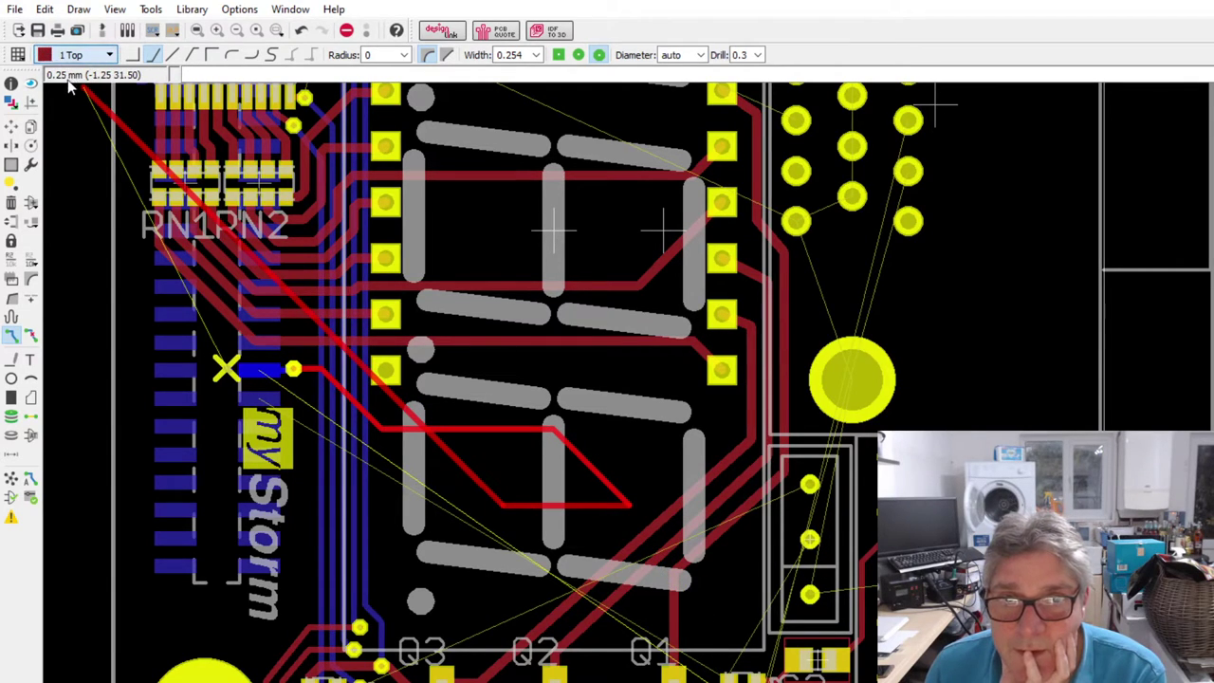
scroll(770, 645, "up", 4)
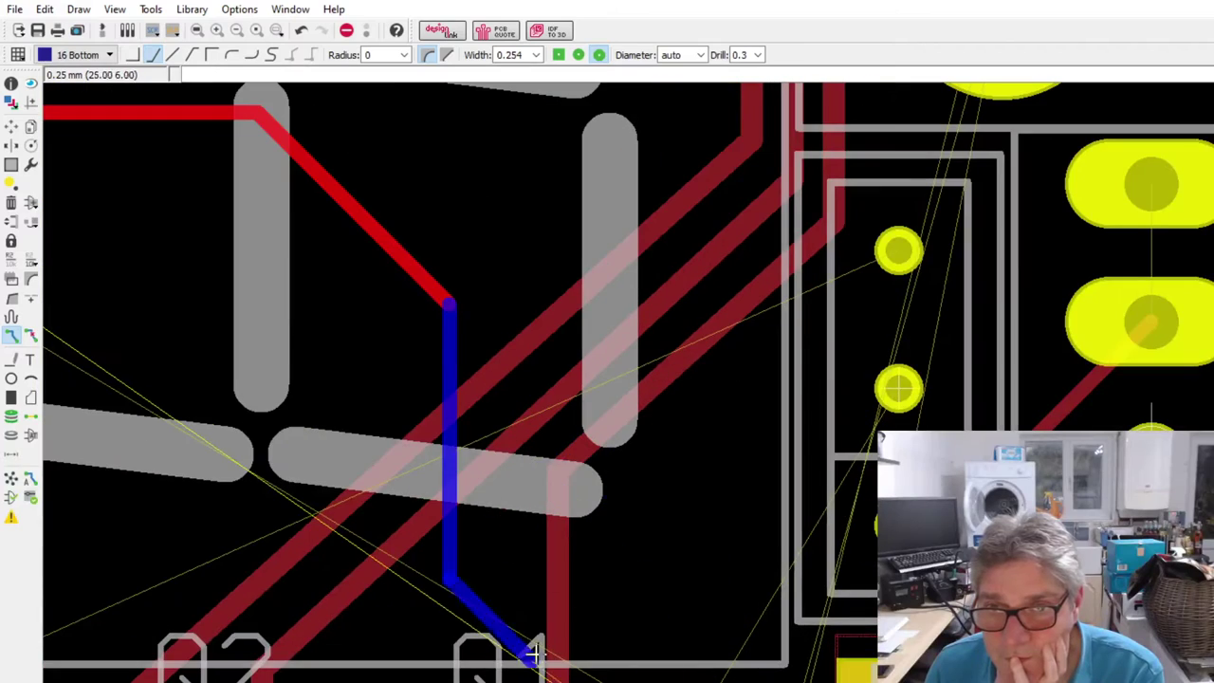
scroll(602, 659, "down", 2)
scroll(603, 659, "up", 3)
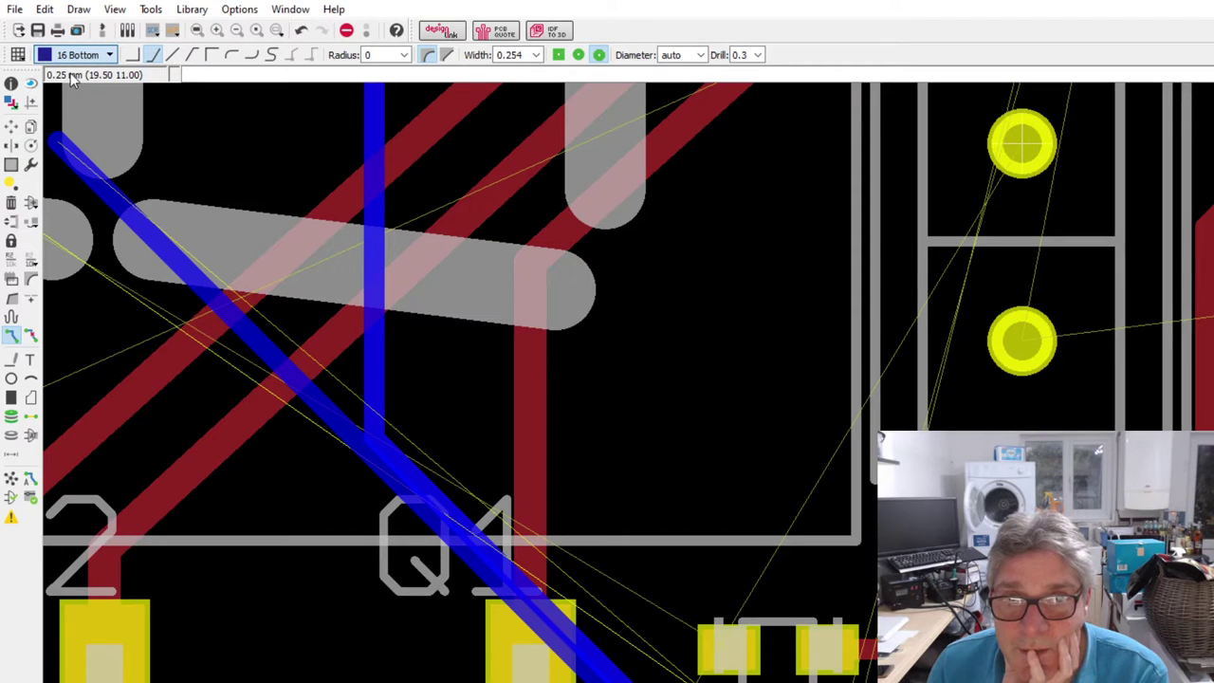
left_click(375, 436)
- Start a trace at the next myStorm header pad and fix its first corner before turning right
scroll(806, 673, "down", 5)
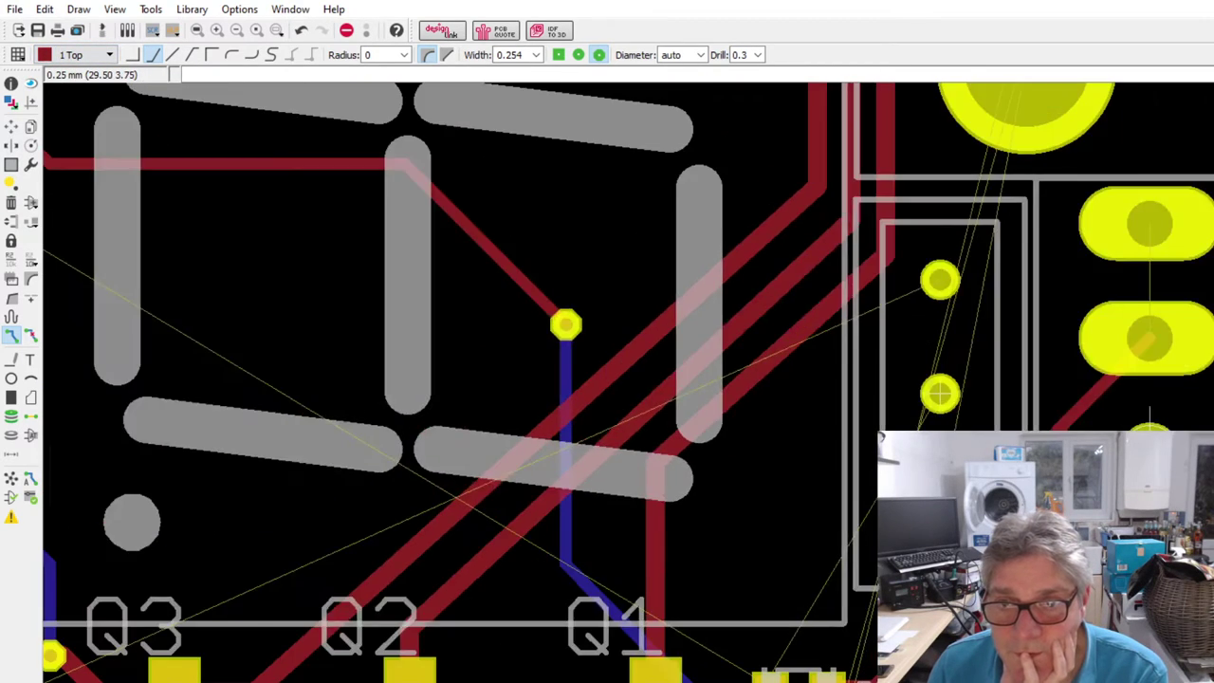
scroll(210, 250, "up", 6)
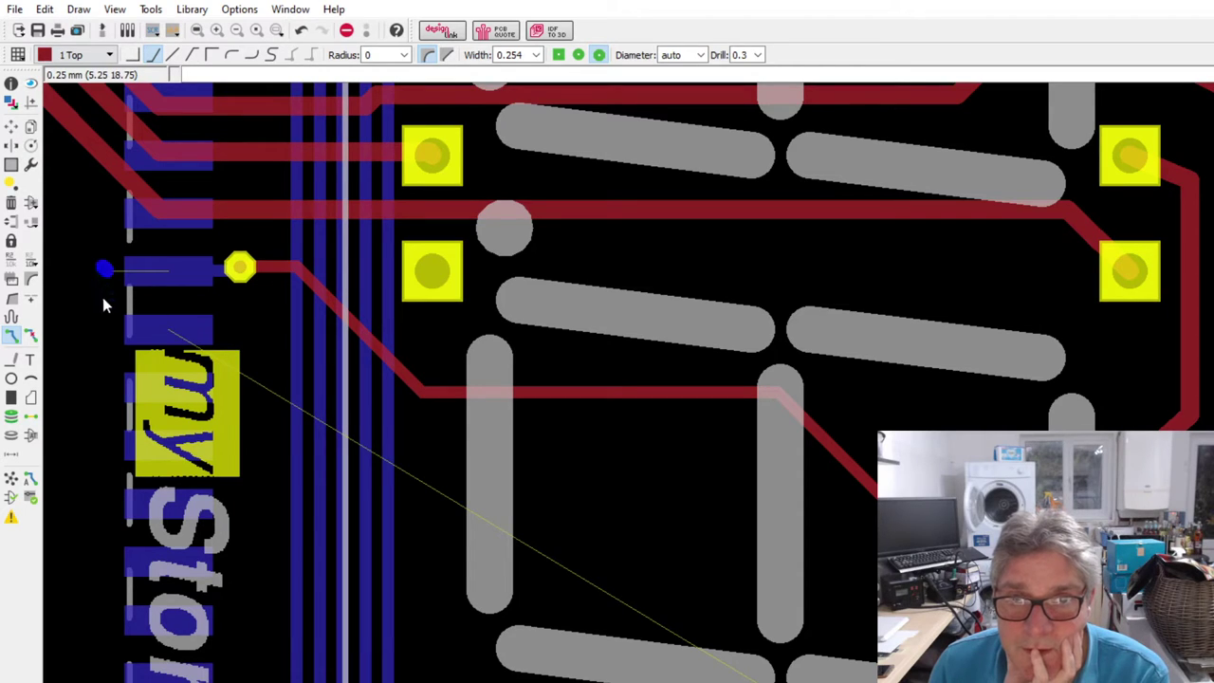
key("Escape")
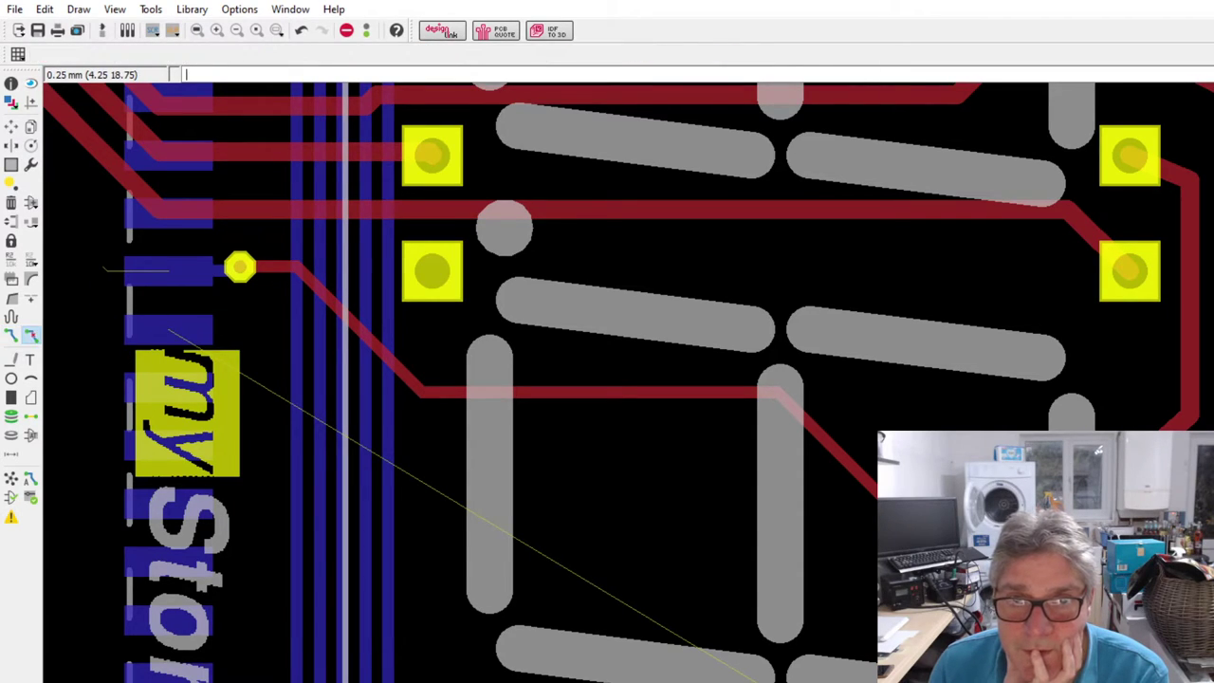
left_click(11, 335)
left_click(195, 332)
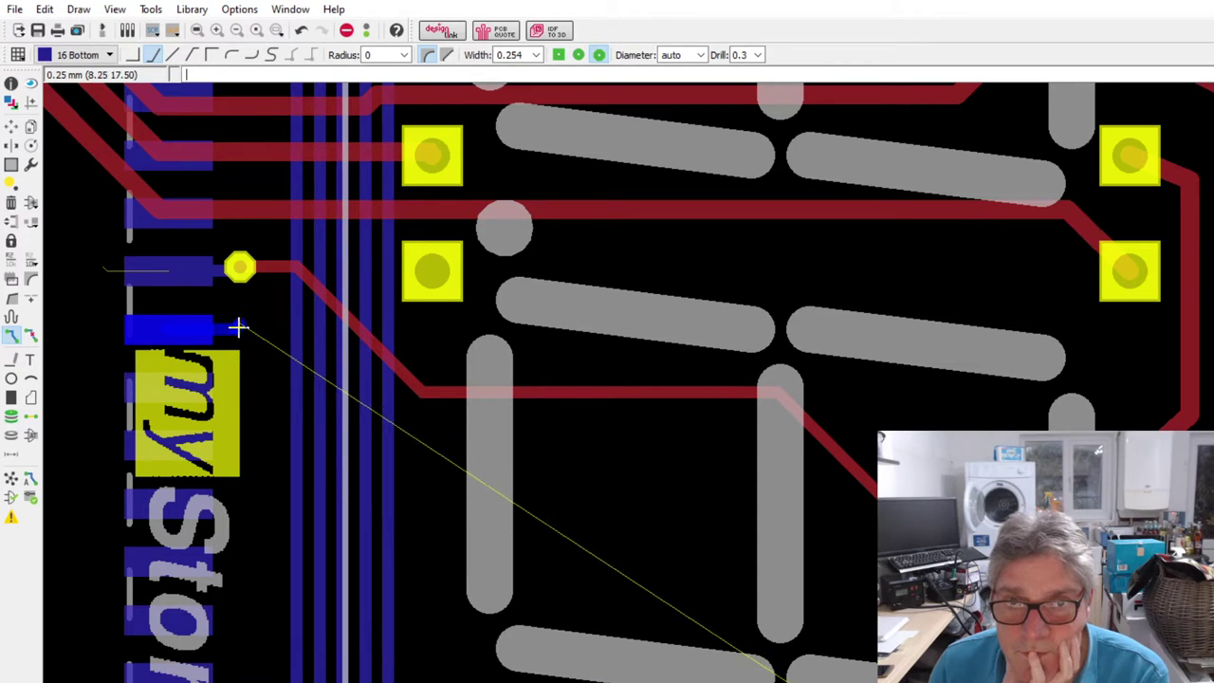
scroll(77, 55, "up", 5)
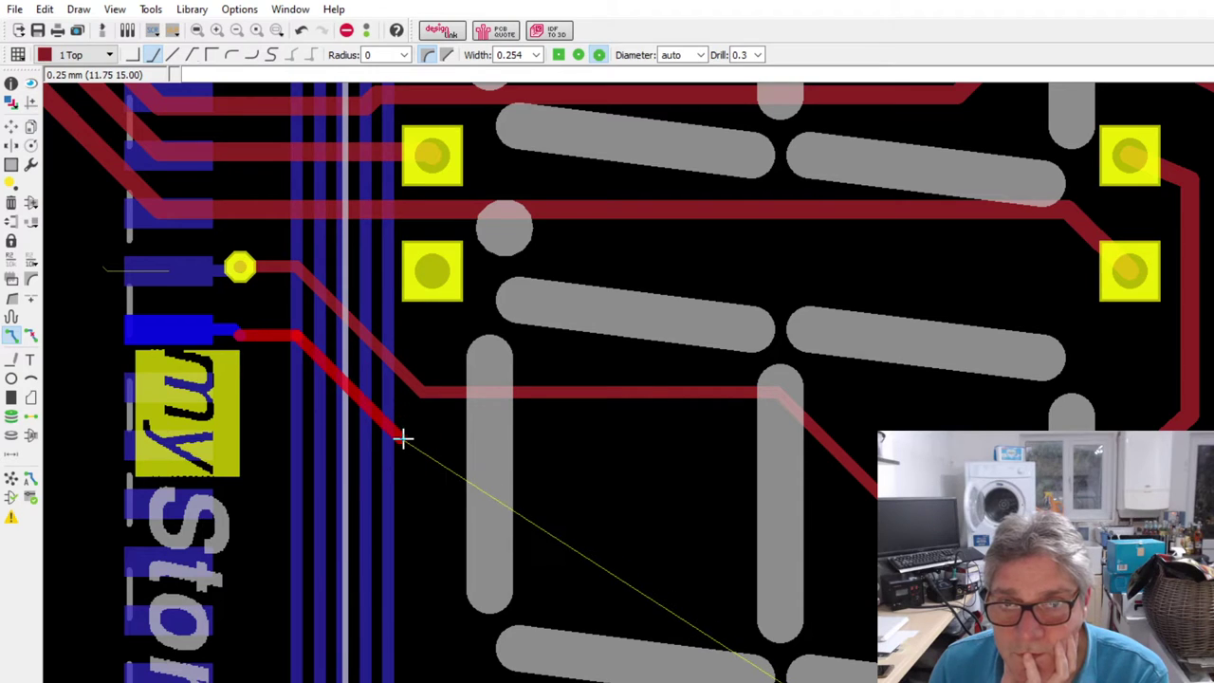
left_click(402, 437)
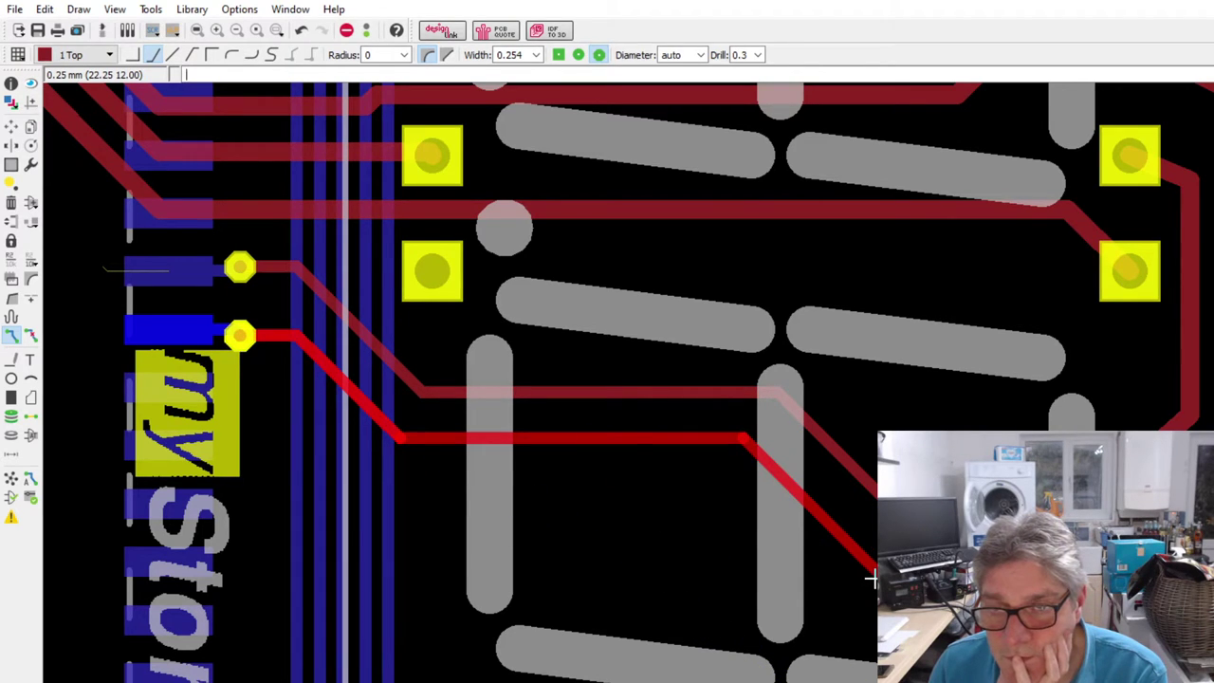
scroll(870, 576, "down", 5)
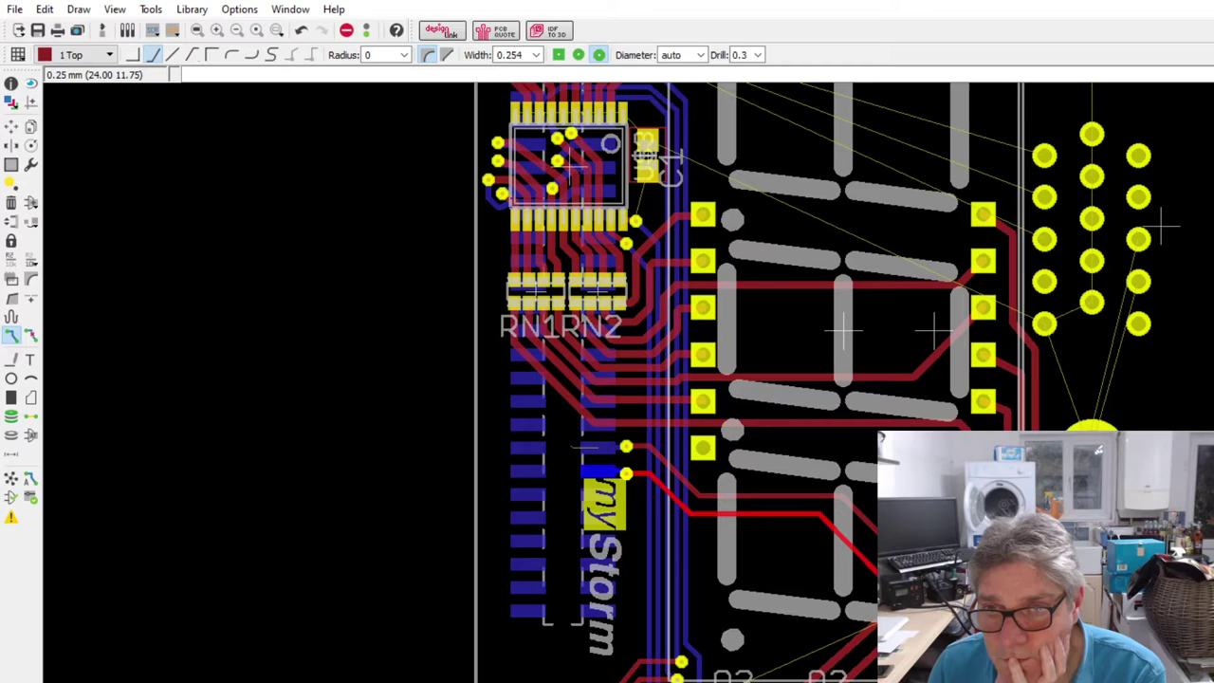
- Continue the trace through a via onto the 16 Bottom layer toward the lower right, then end routing
left_click(48, 55)
left_click(61, 93)
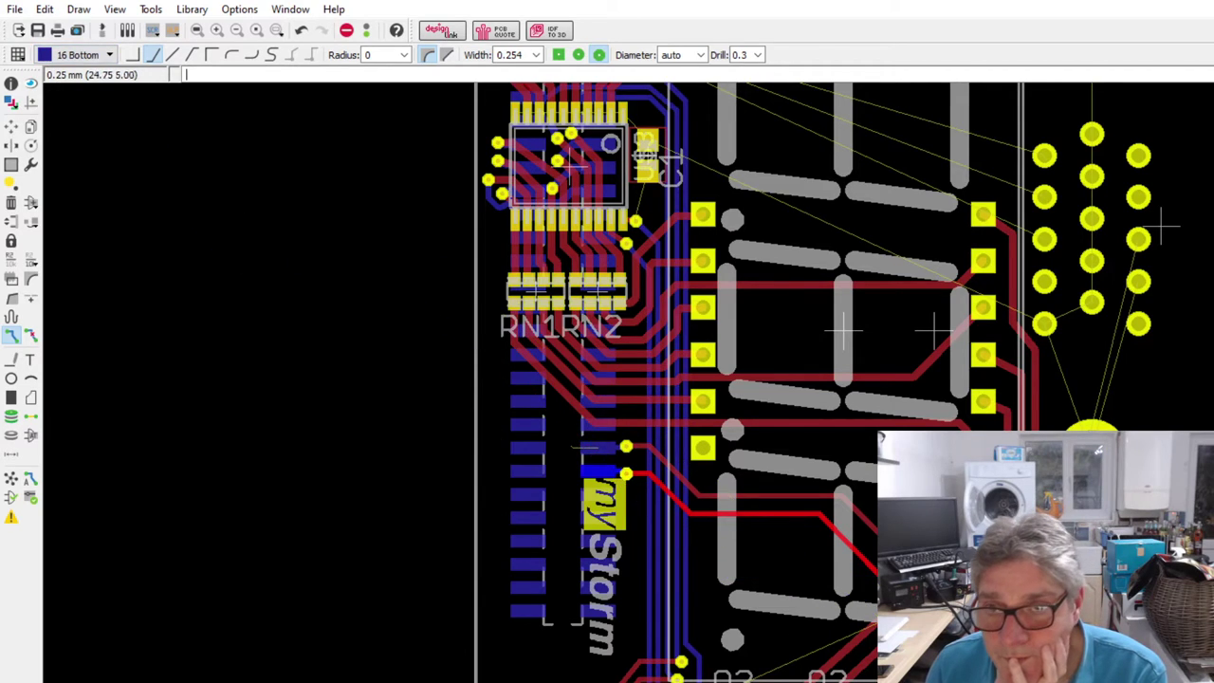
scroll(944, 664, "down", 1)
scroll(939, 660, "up", 1)
scroll(939, 659, "up", 1)
scroll(939, 659, "down", 1)
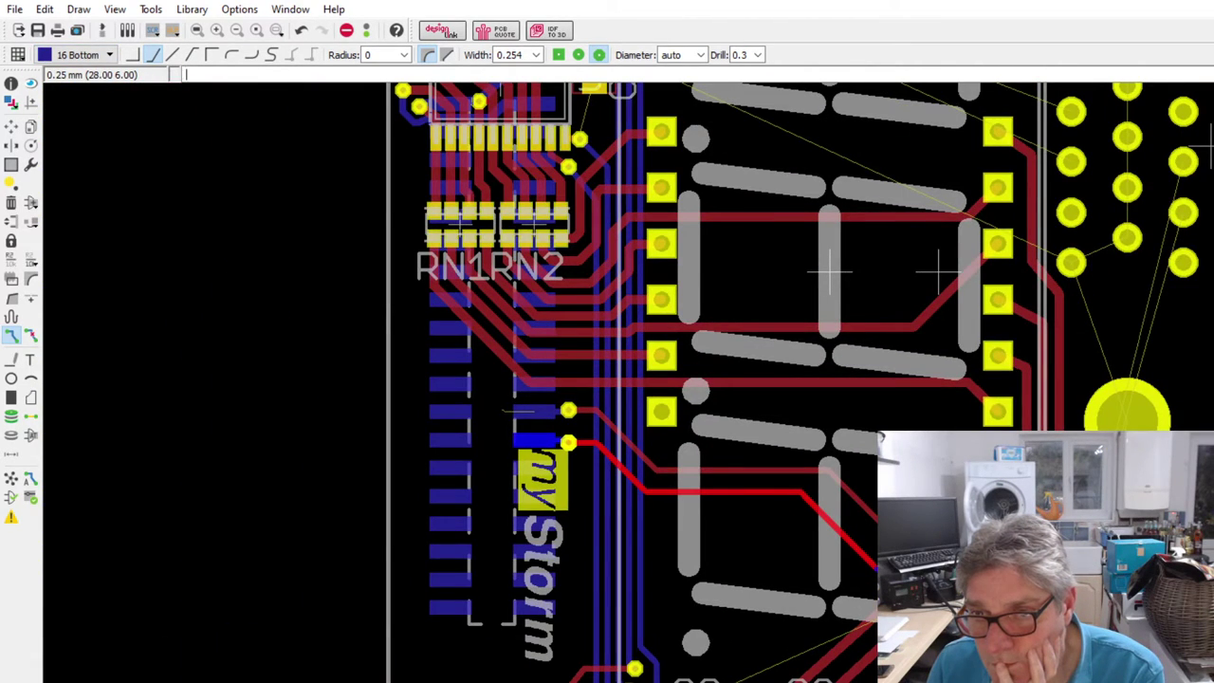
scroll(996, 664, "up", 2)
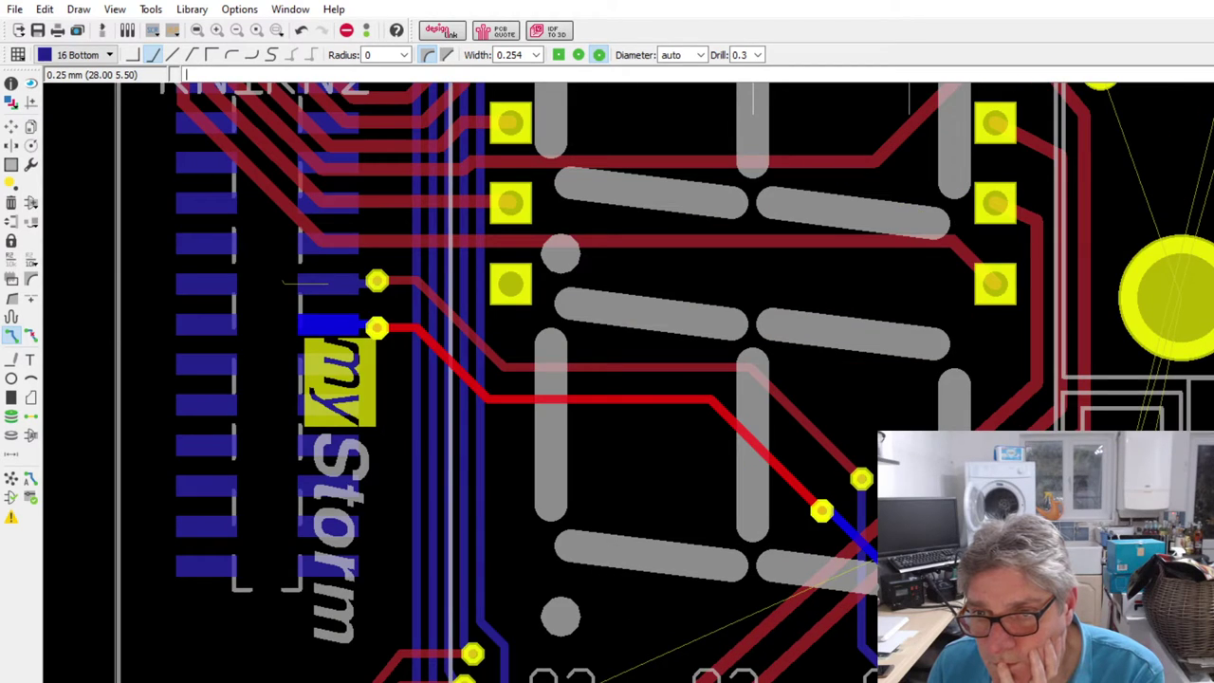
middle_click(71, 76)
scroll(967, 559, "down", 2)
scroll(968, 560, "up", 2)
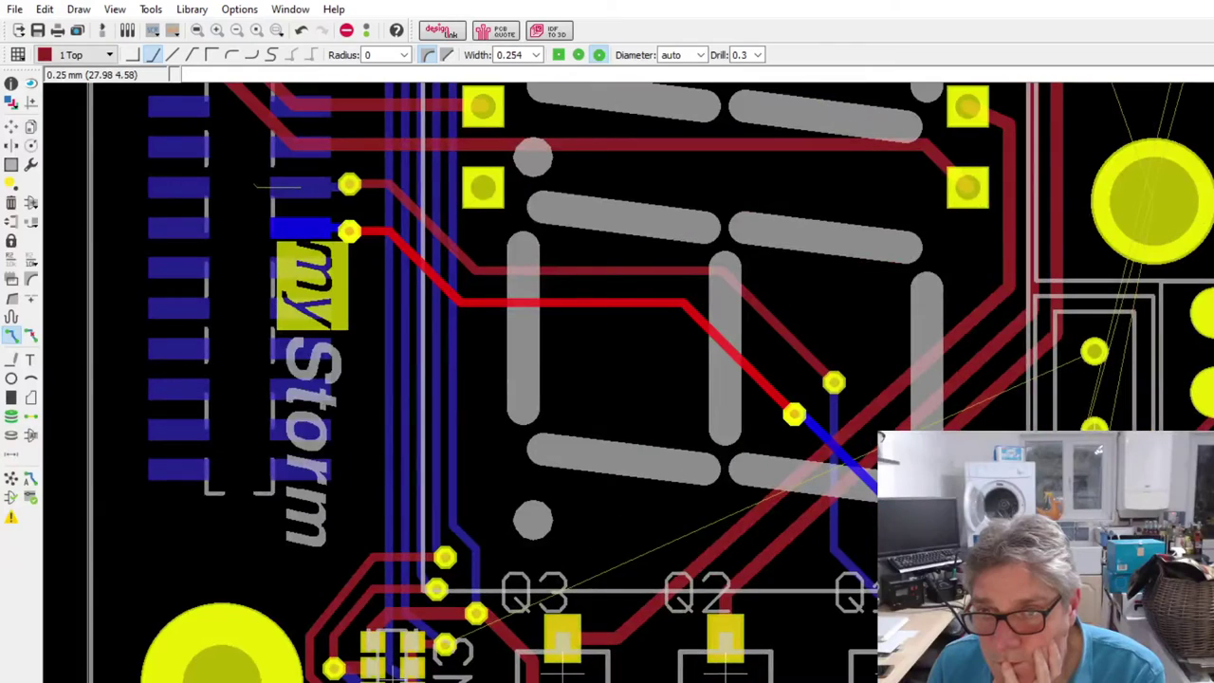
scroll(284, 200, "up", 4)
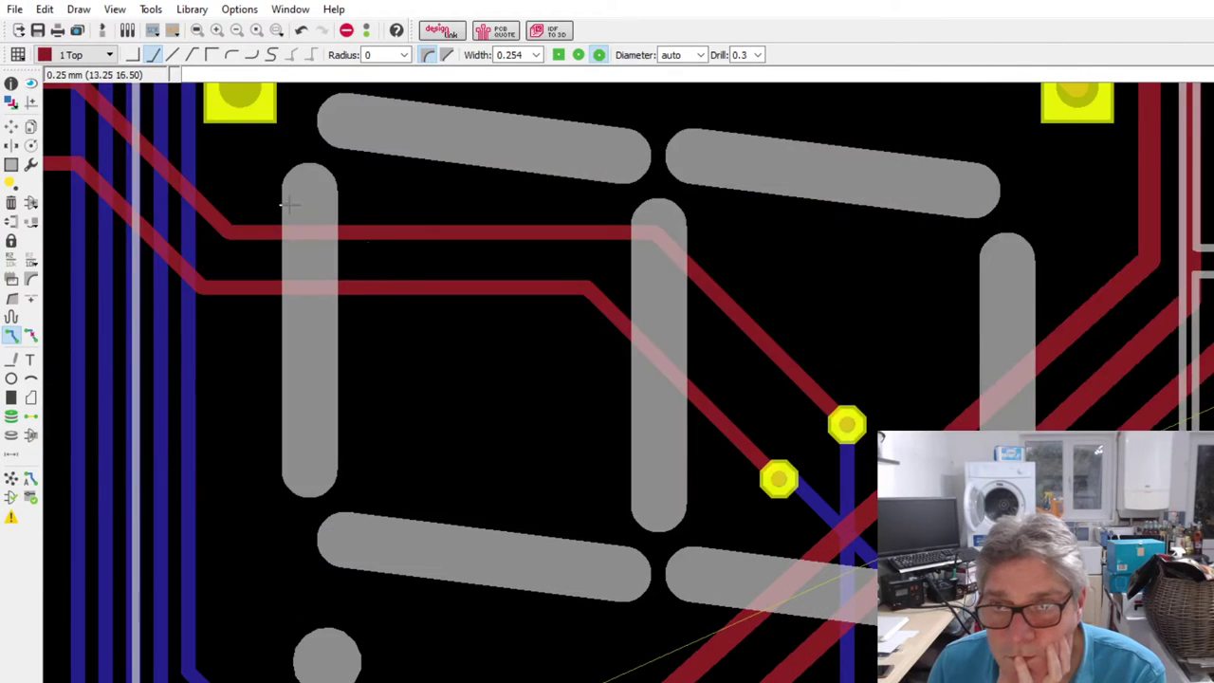
left_click(11, 126)
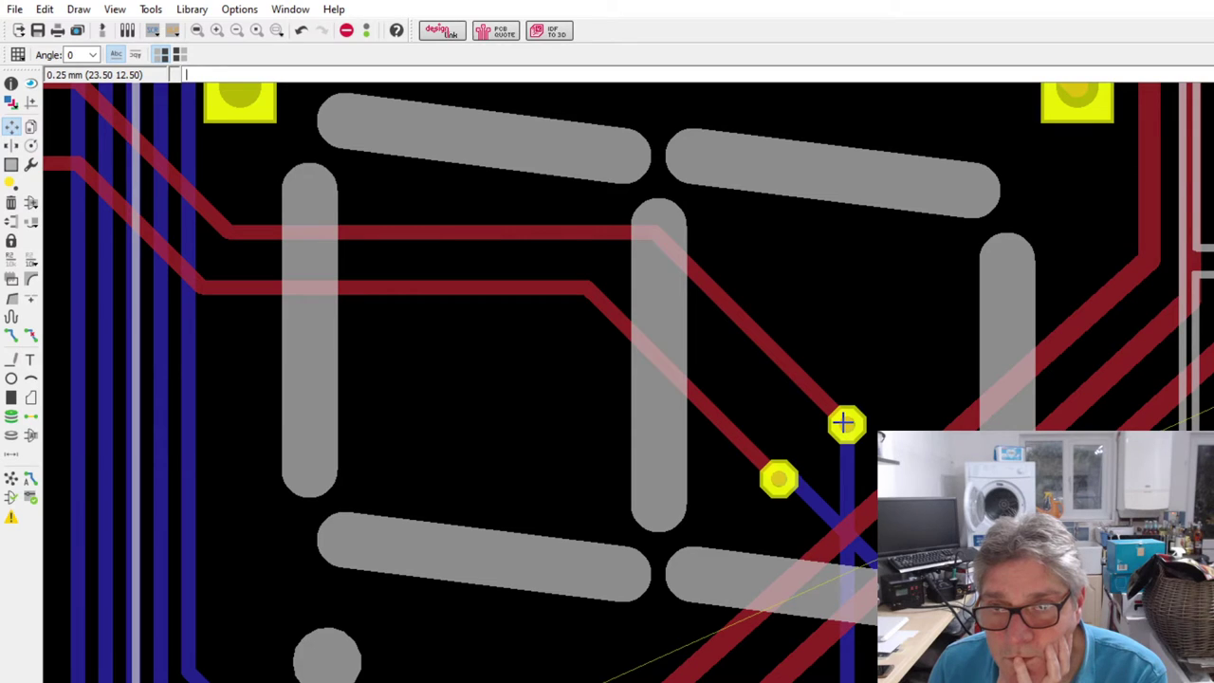
- Drag the header vias up-left and rebend the blue bottom trace so it runs vertically past the display
mouse_move(845, 423)
left_mouse_down()
mouse_move(724, 314)
mouse_move(737, 300)
left_mouse_up()
mouse_move(759, 408)
left_mouse_down()
mouse_move(720, 555)
mouse_move(720, 514)
mouse_move(670, 593)
left_mouse_up()
scroll(669, 593, "down", 2)
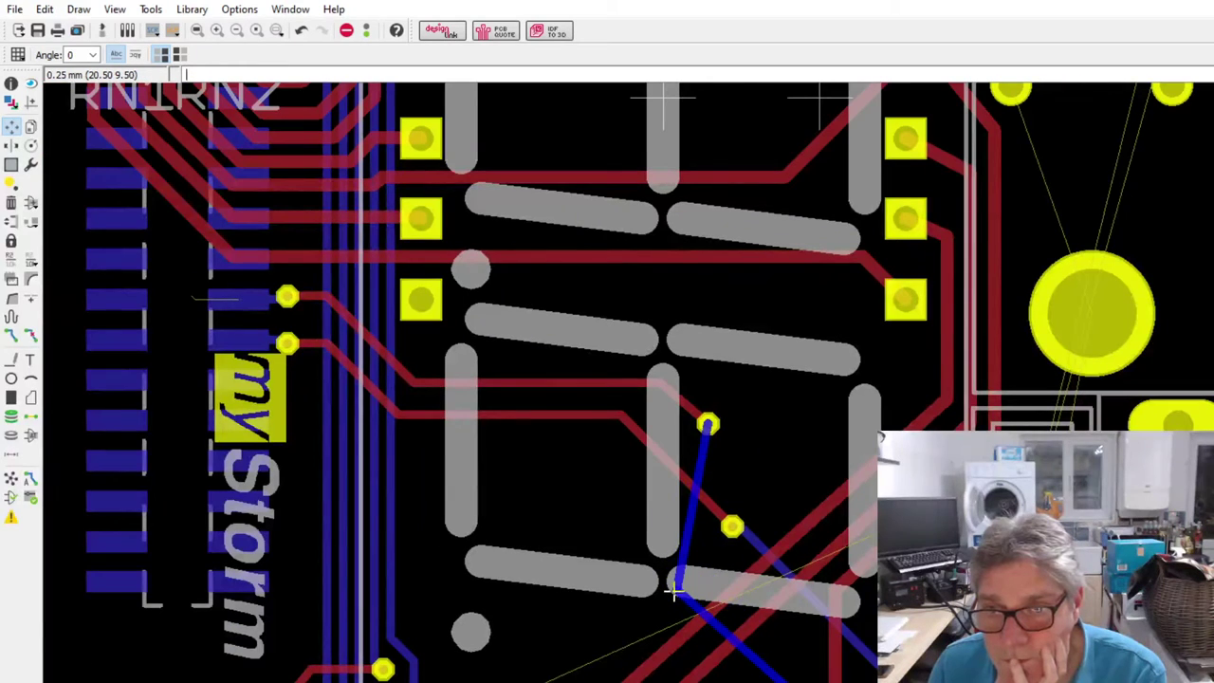
left_click_drag(713, 421, 679, 392)
scroll(679, 393, "down", 3)
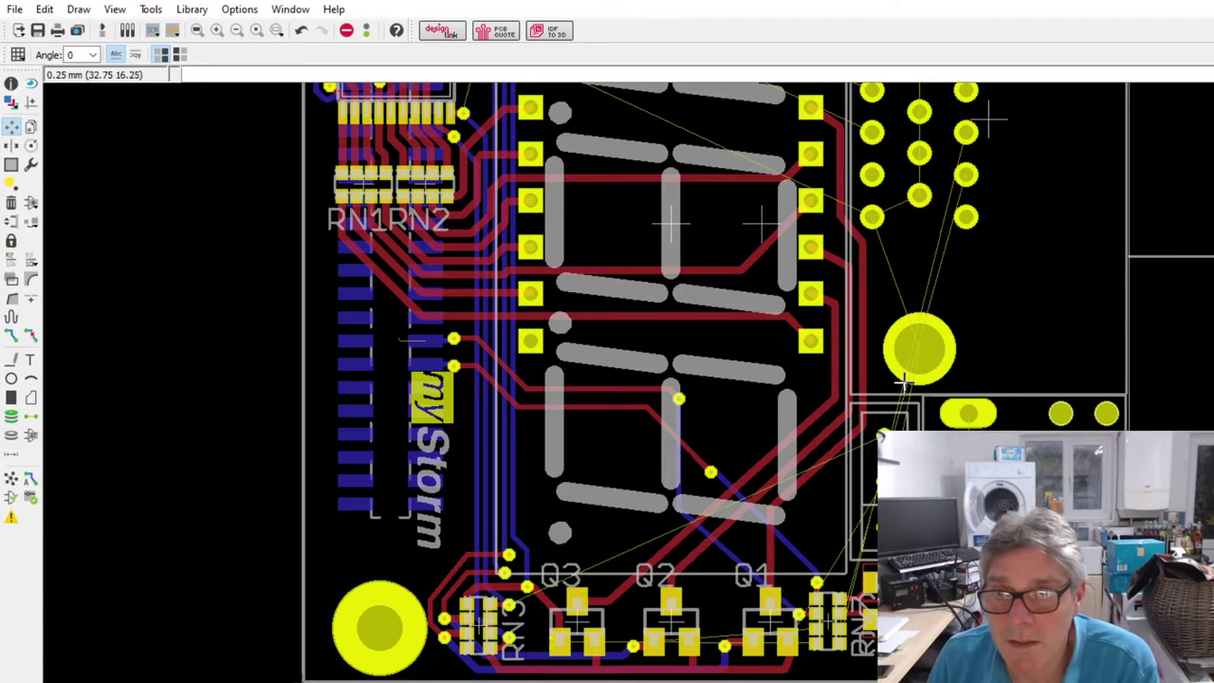
- Zoom in and out to inspect the routing across the whole board
scroll(721, 465, "up", 1)
scroll(721, 465, "up", 1)
scroll(313, 510, "down", 3)
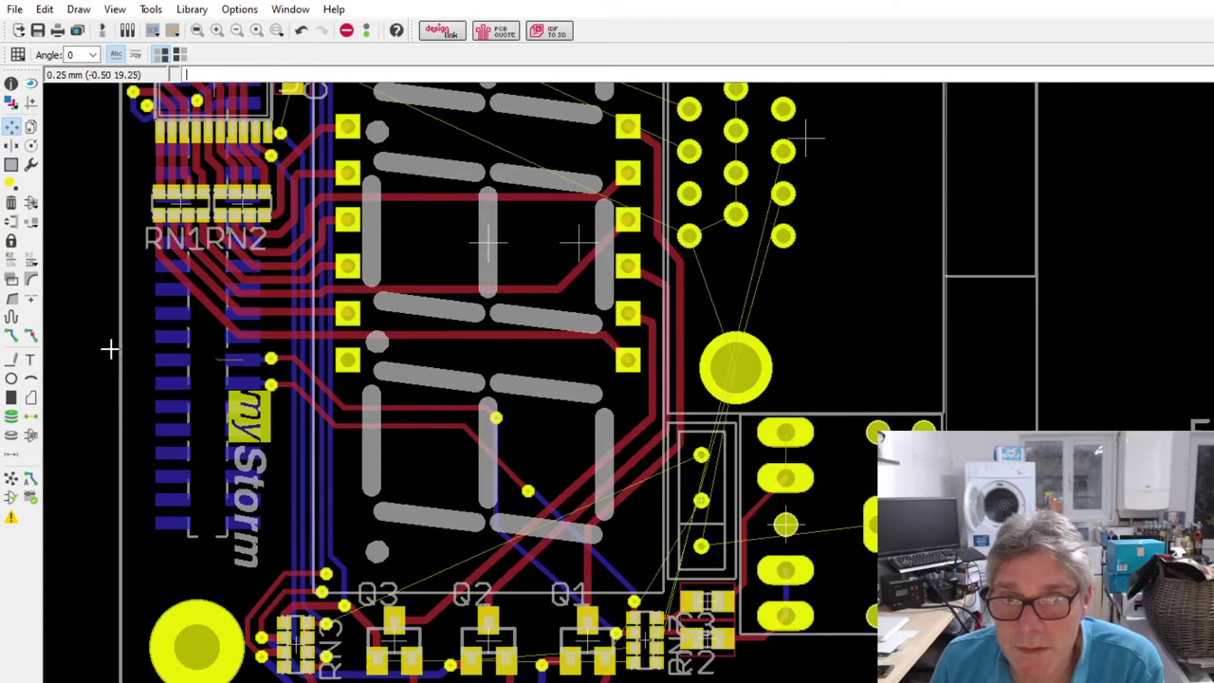
scroll(244, 388, "up", 2)
scroll(192, 508, "down", 2)
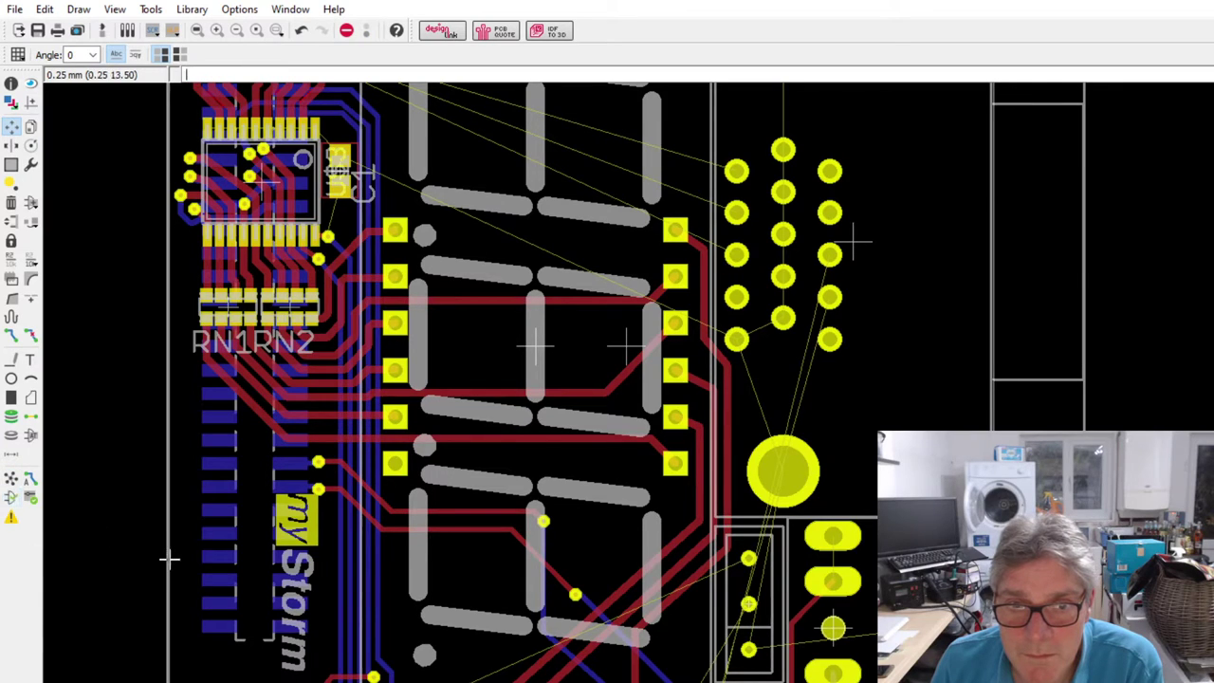
scroll(681, 641, "down", 2)
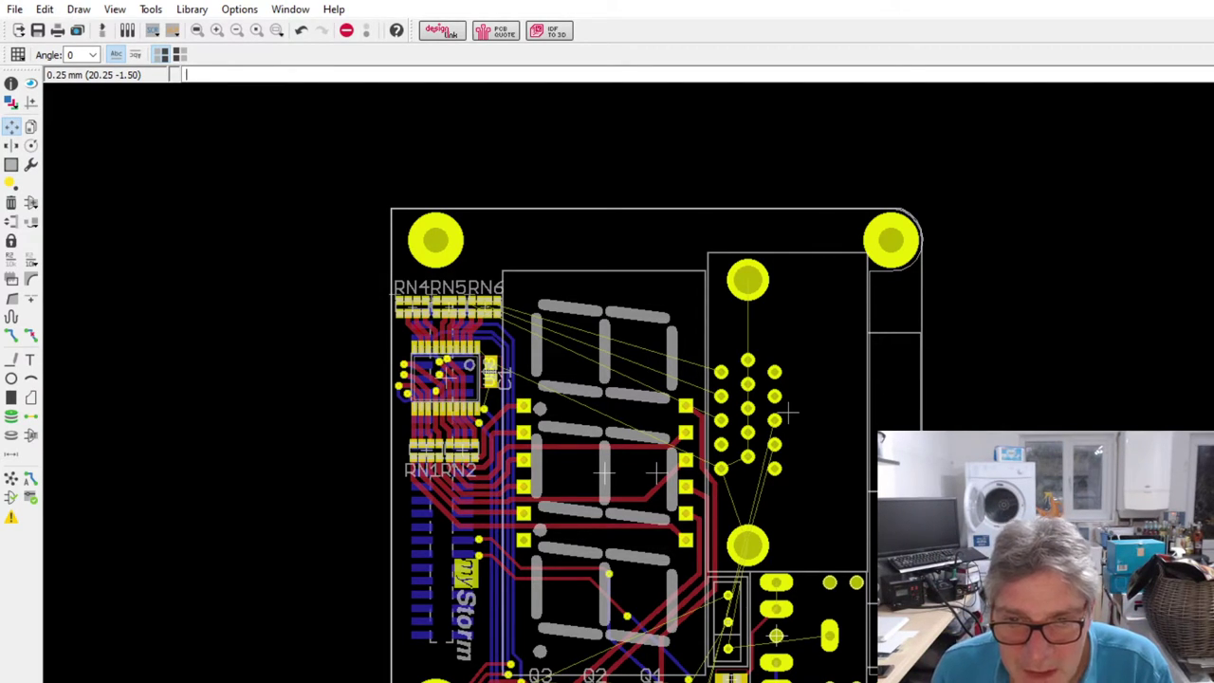
scroll(681, 385, "up", 1)
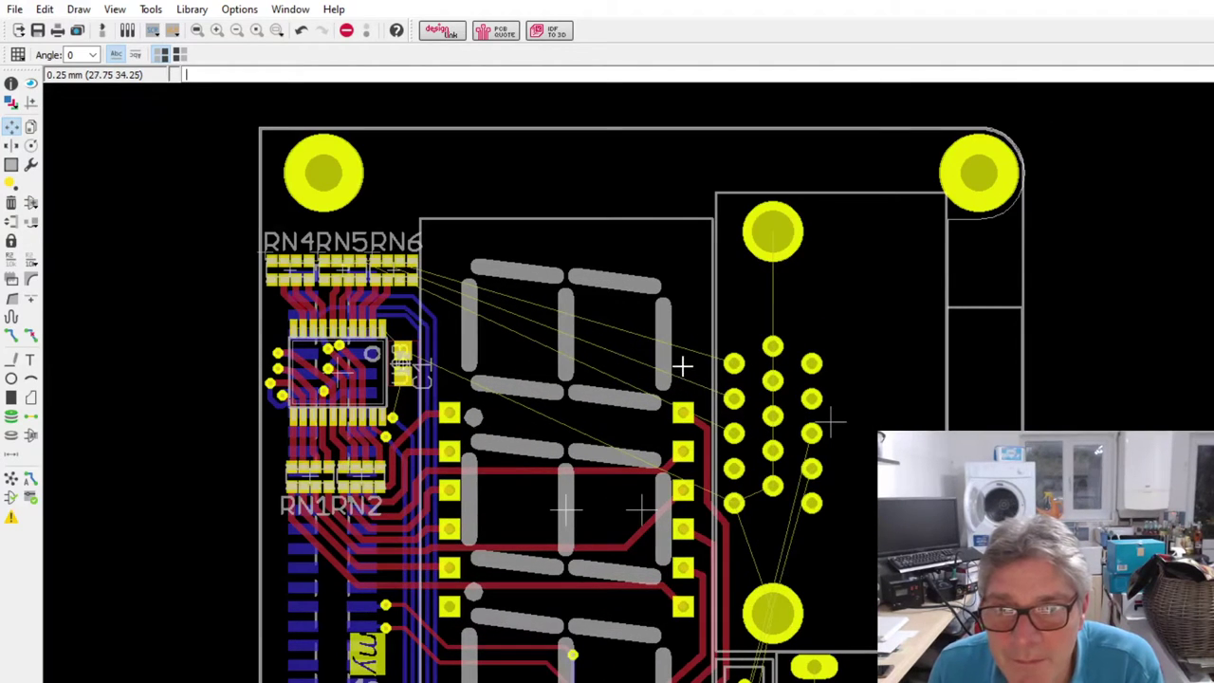
scroll(585, 380, "down", 1)
scroll(618, 649, "up", 2)
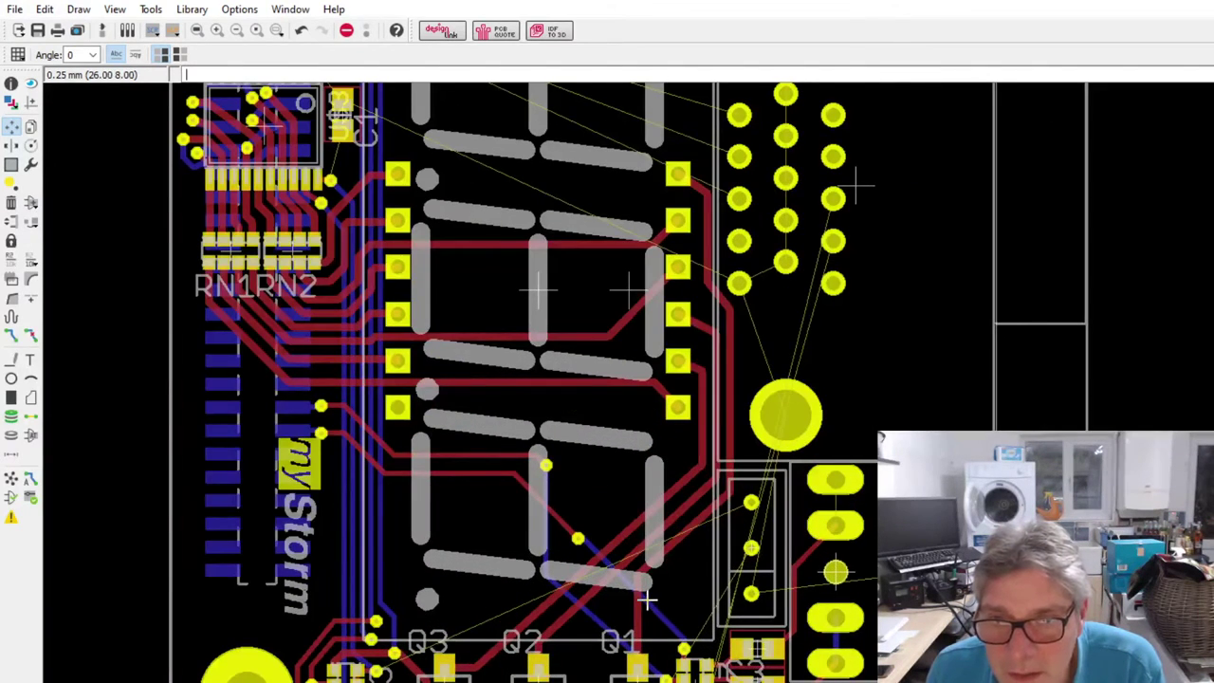
scroll(481, 663, "up", 1)
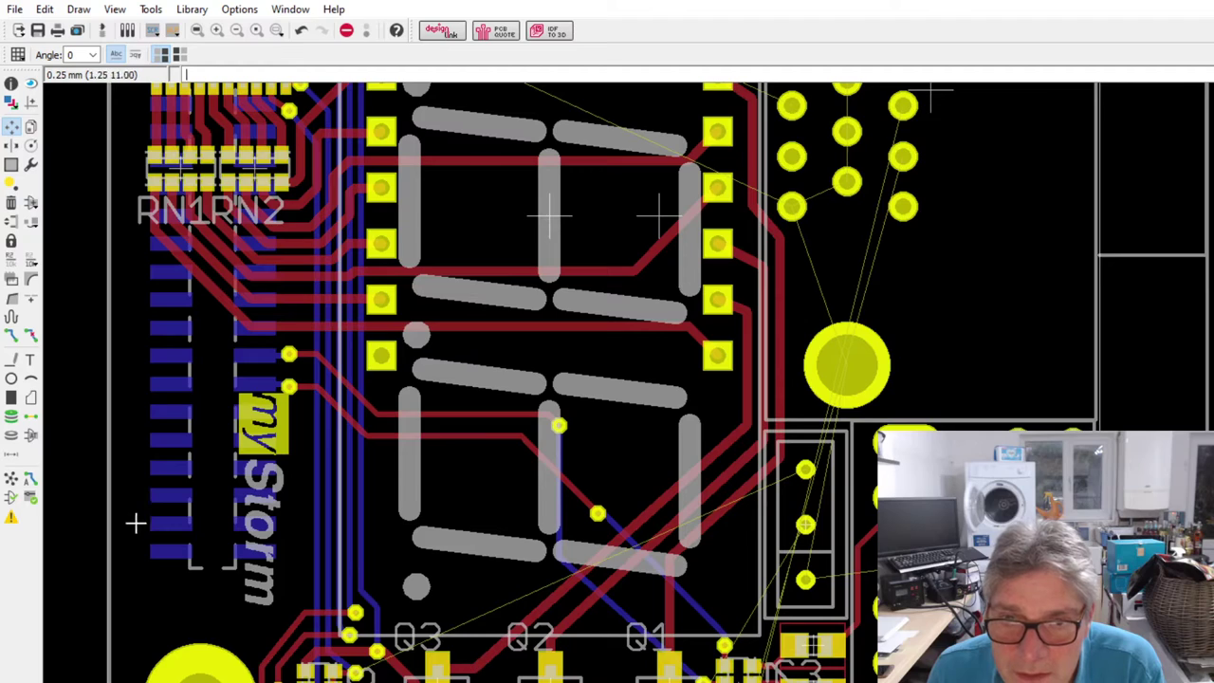
- Start a trace at the three-pin part's lower pad, then cancel it
left_click(12, 334)
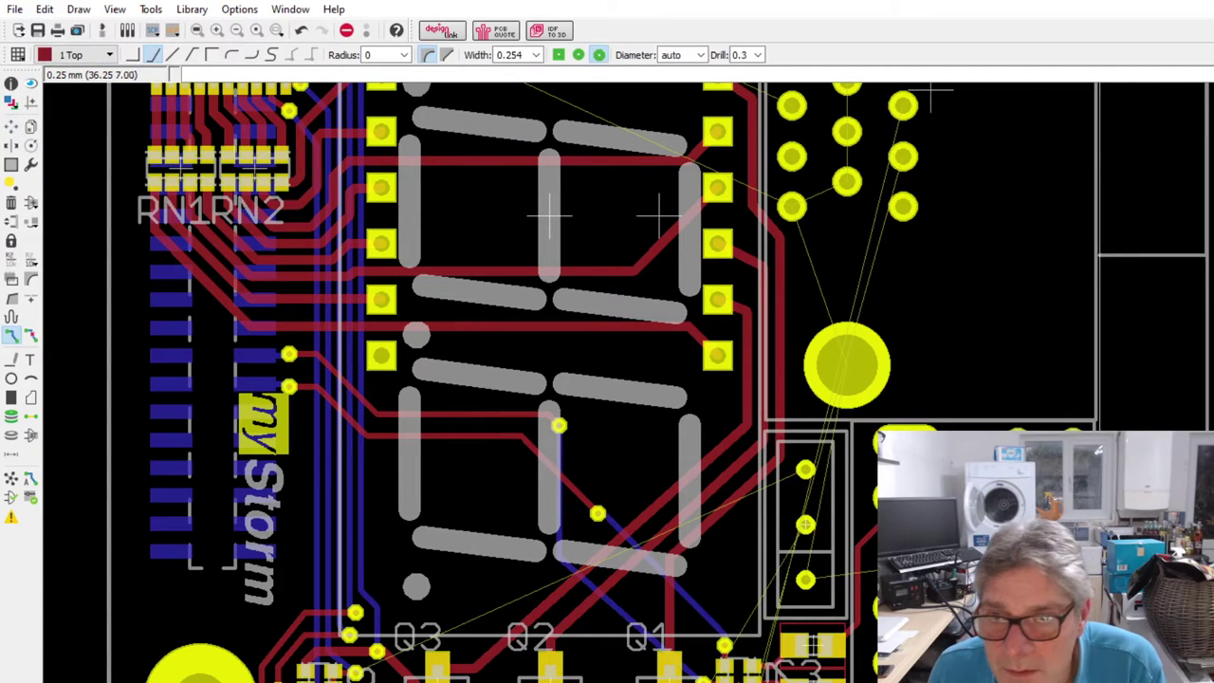
scroll(861, 563, "up", 2)
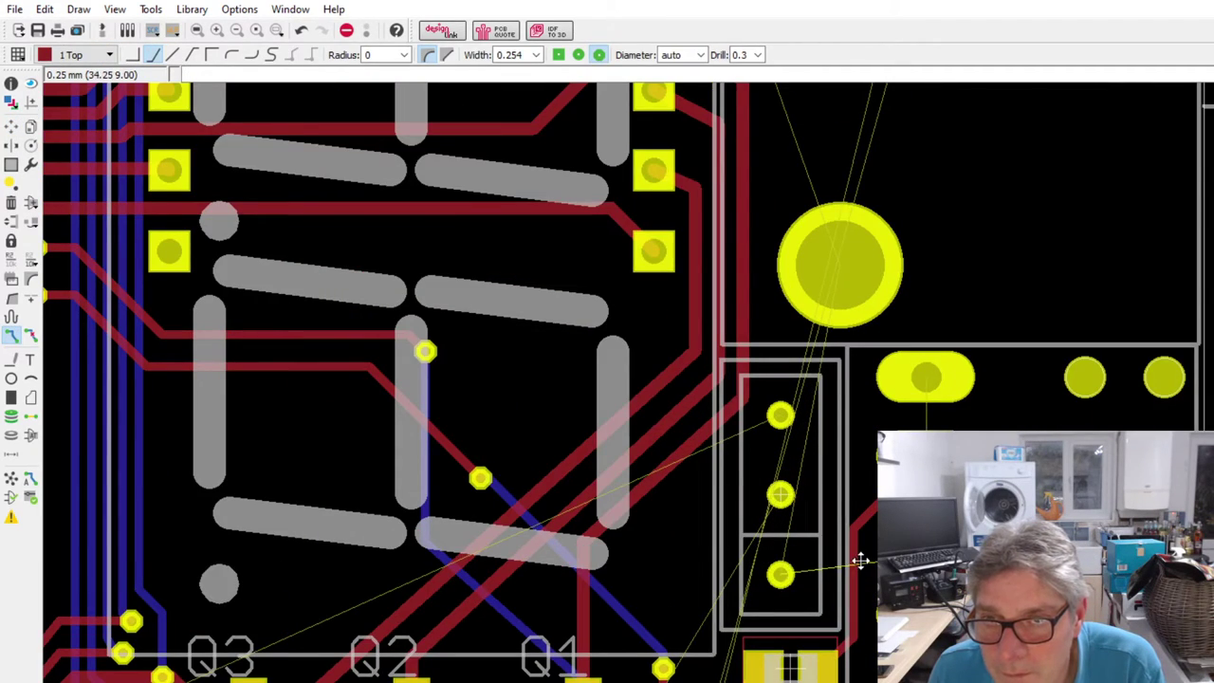
left_click(860, 564)
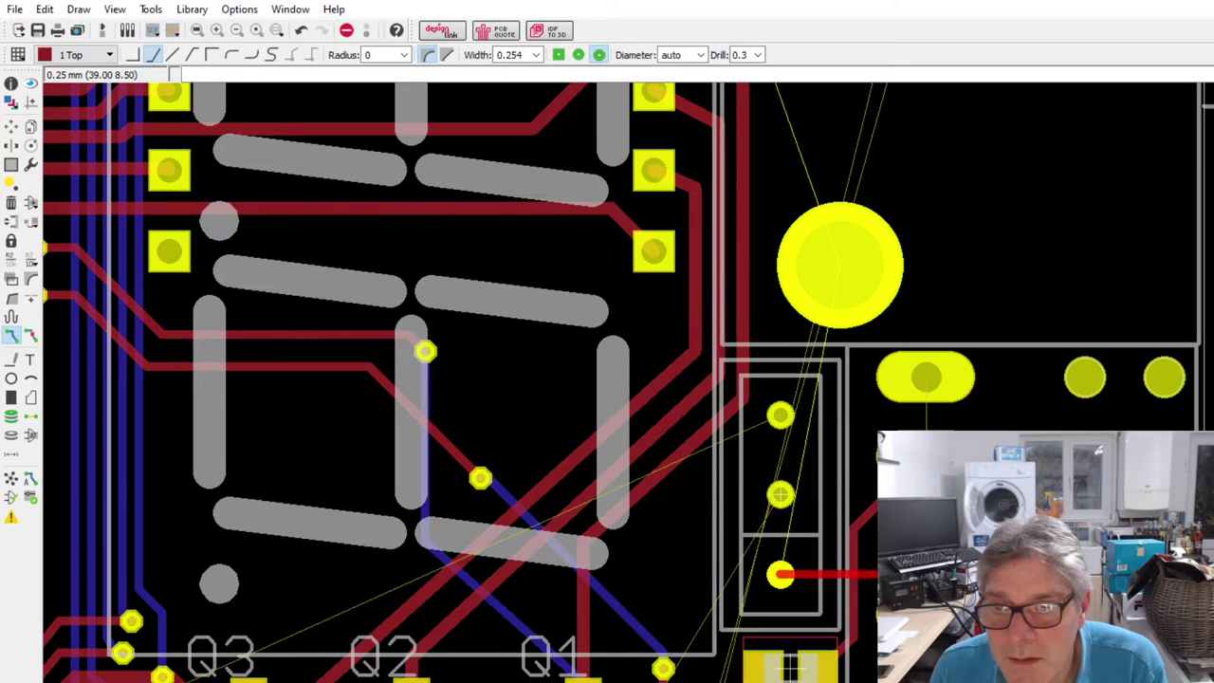
middle_click(78, 87)
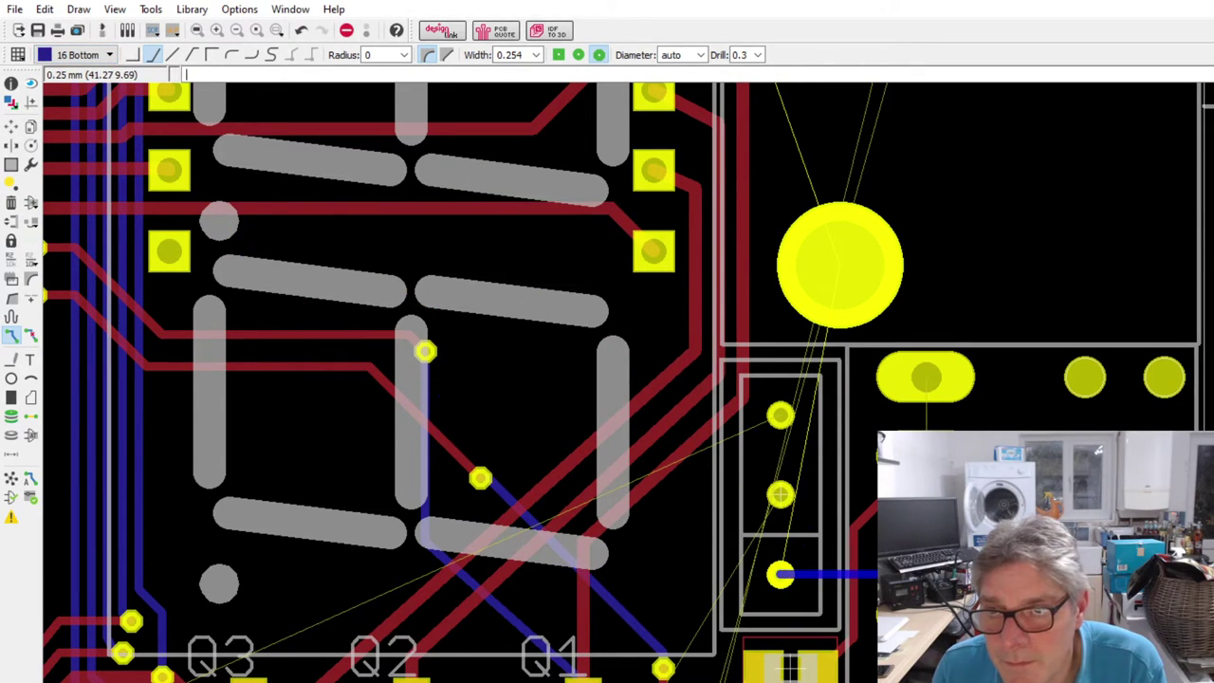
key("Escape")
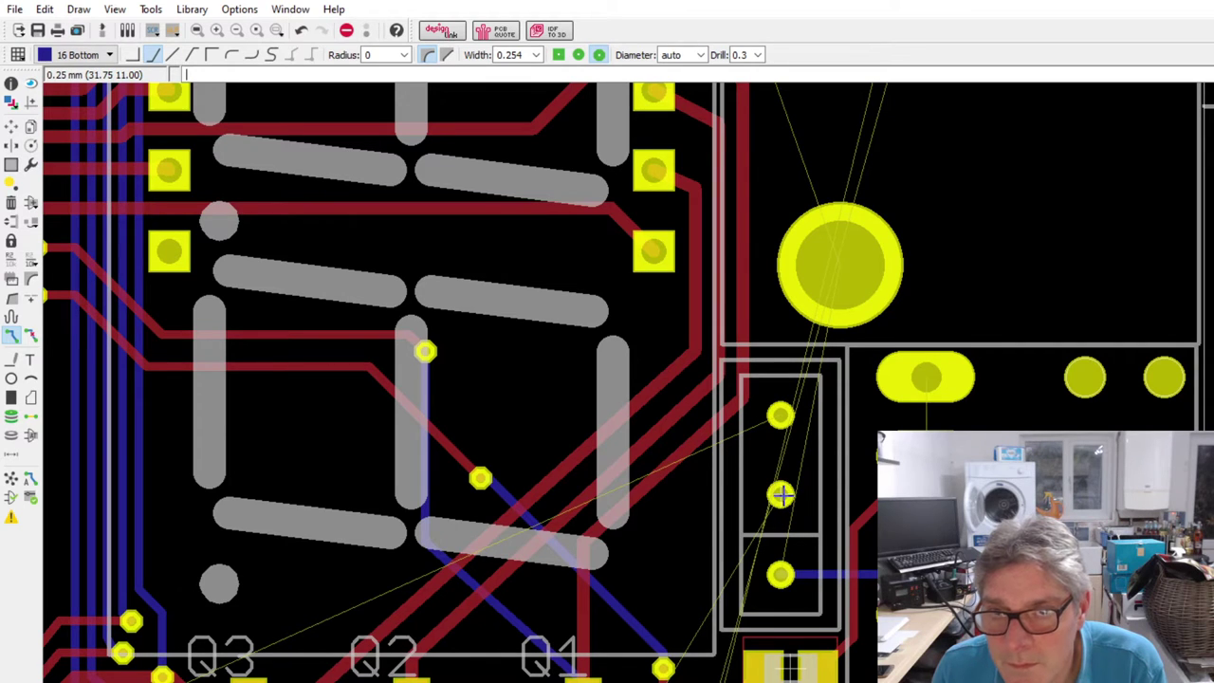
- Route a 45°-bend trace from the middle pad down to the via beside Q1
left_click(639, 515)
scroll(641, 515, "down", 3)
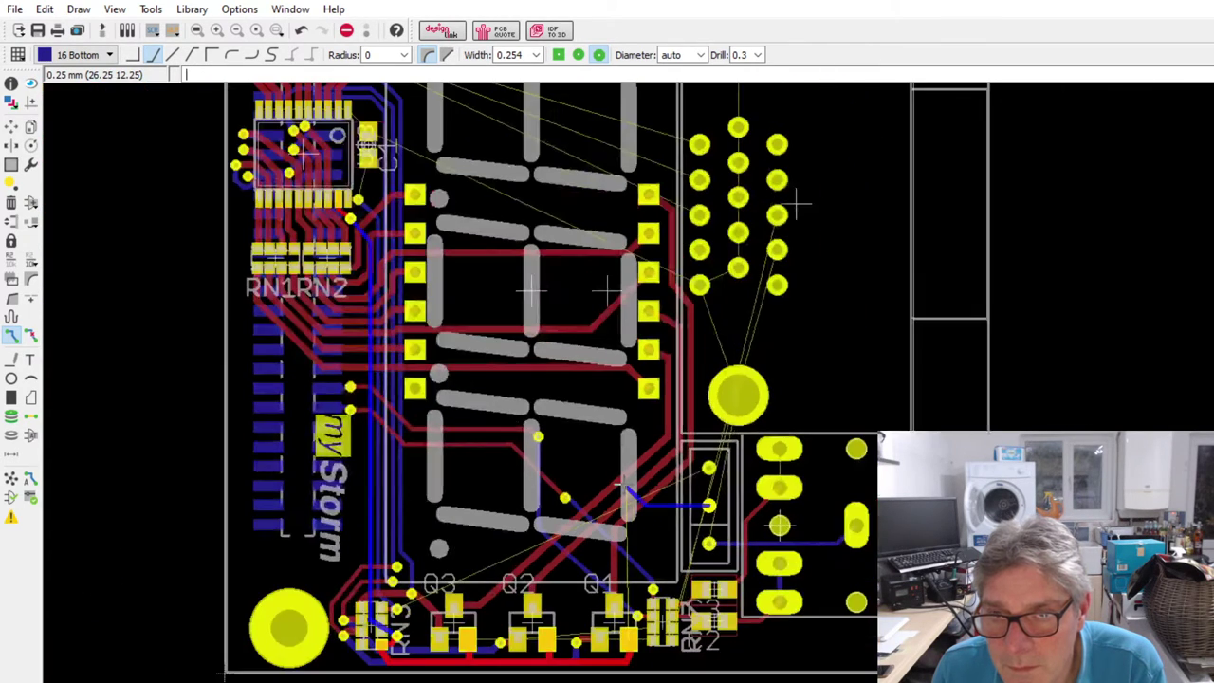
scroll(656, 542, "up", 3)
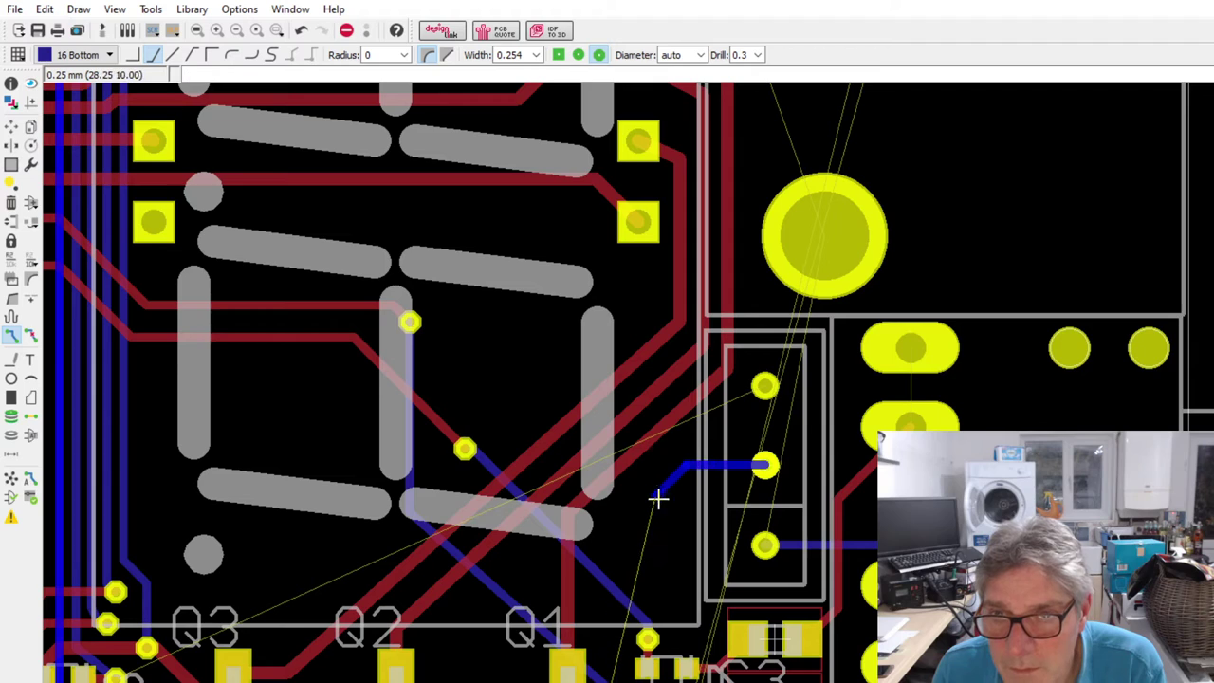
scroll(658, 497, "down", 3)
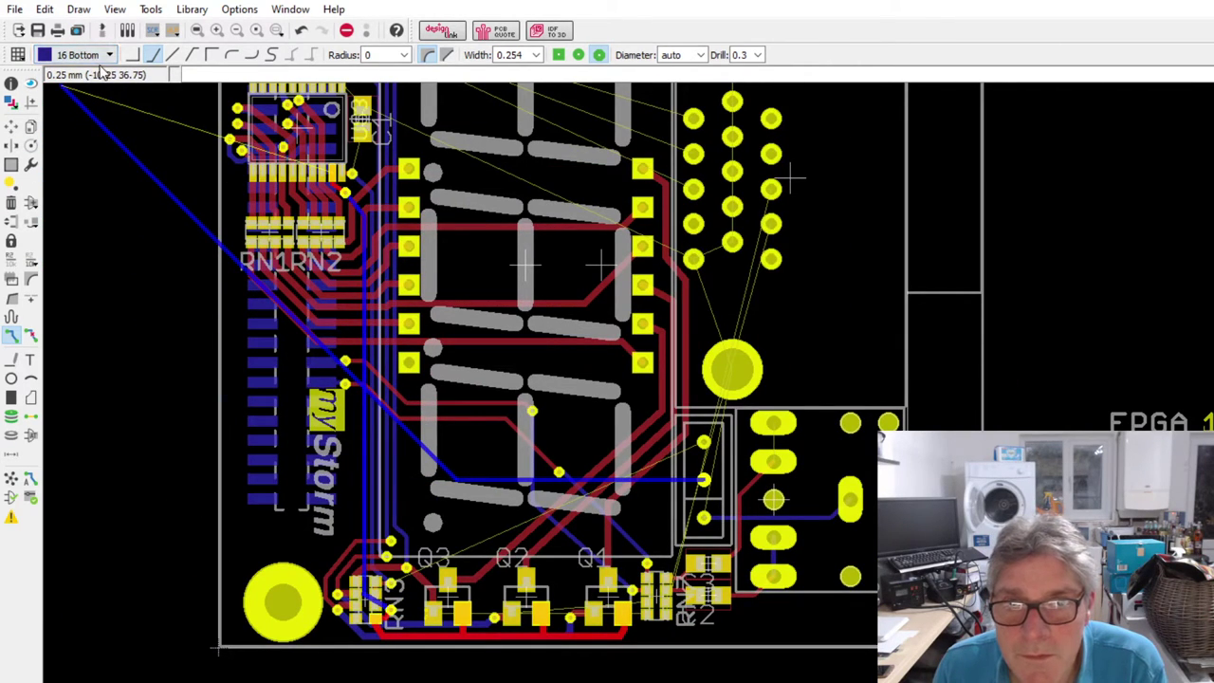
scroll(100, 64, "up", 1)
scroll(621, 599, "up", 3)
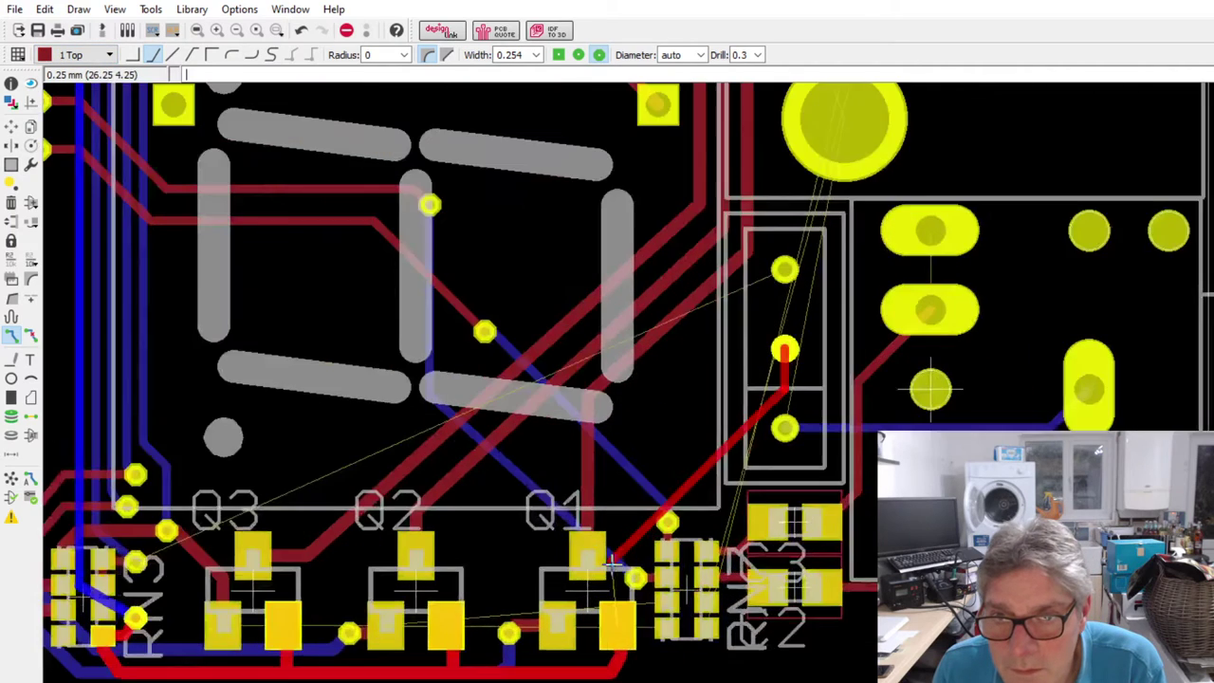
scroll(613, 563, "up", 1)
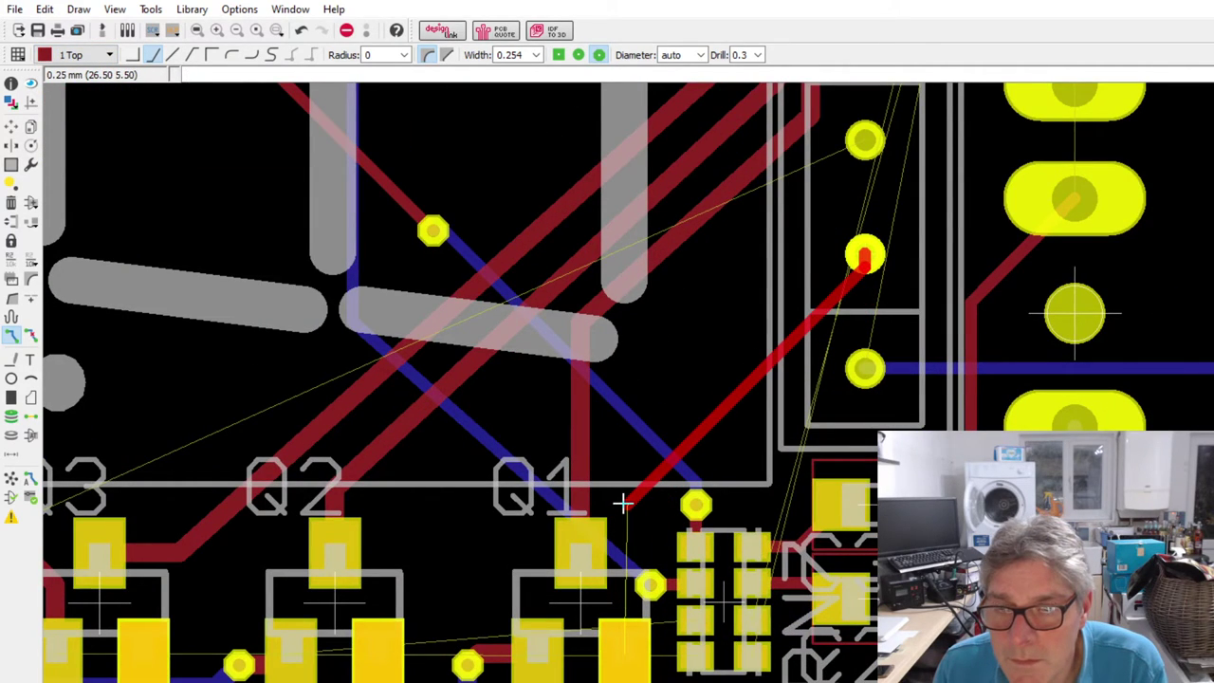
left_click(192, 55)
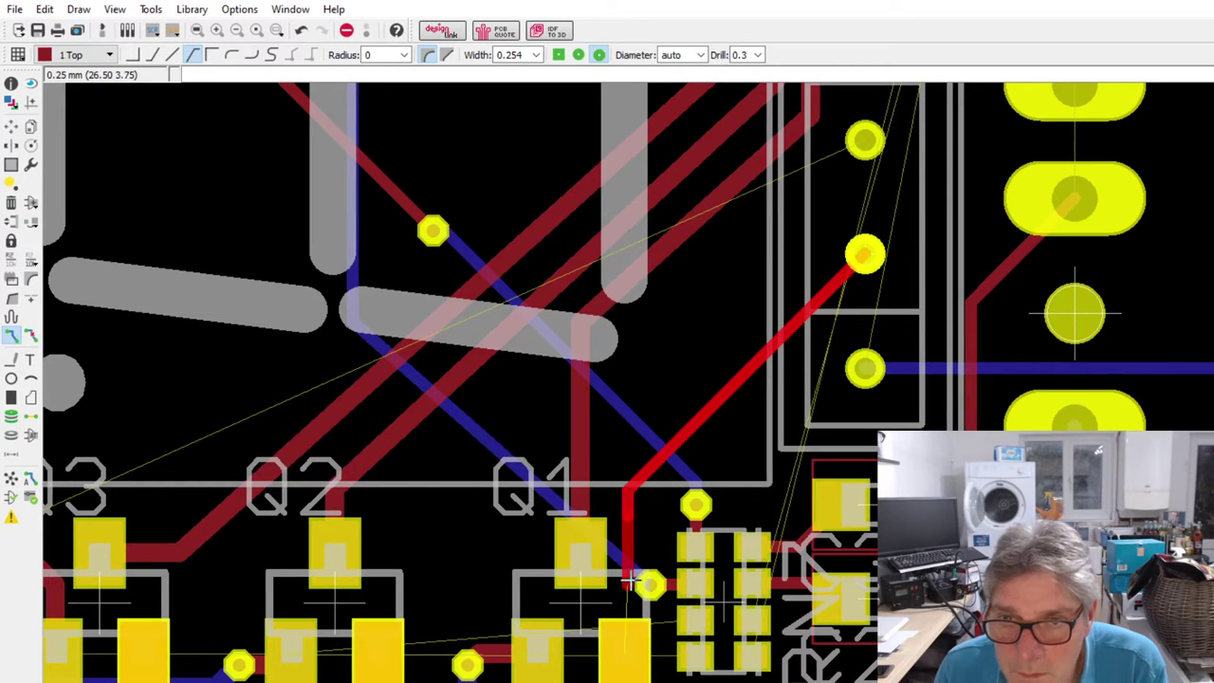
left_click(626, 634)
- Move the red top-layer trace bend near Q1 one grid step left
scroll(624, 504, "up", 2)
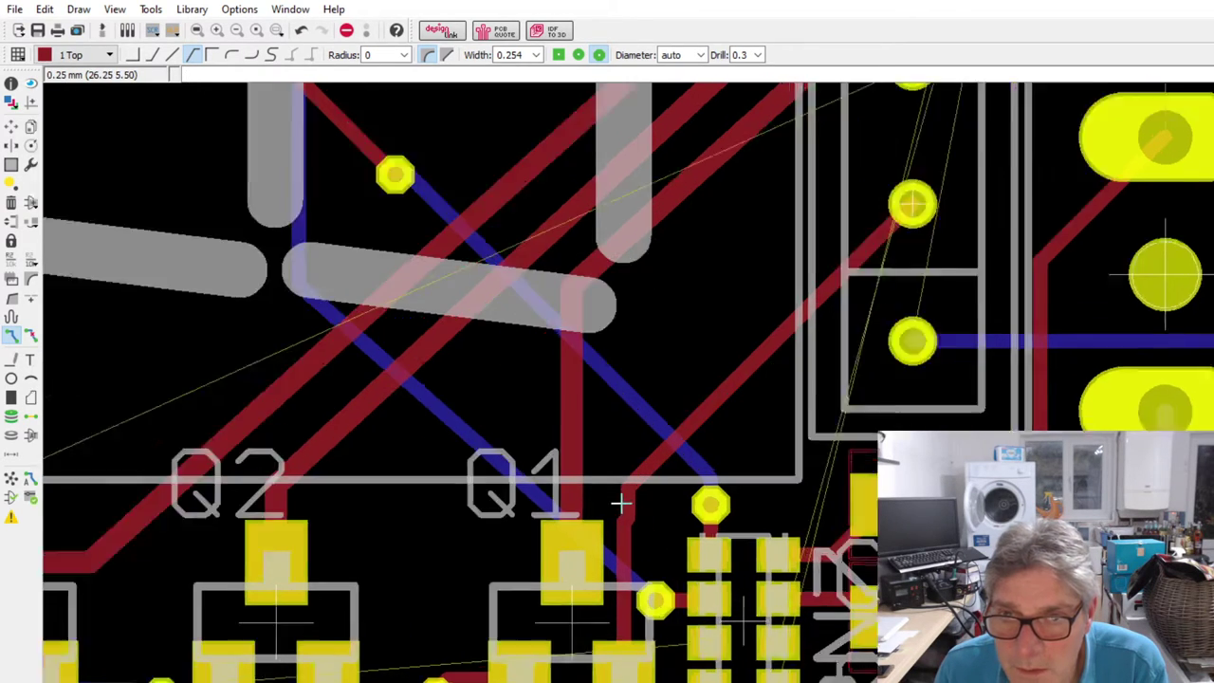
left_click(11, 126)
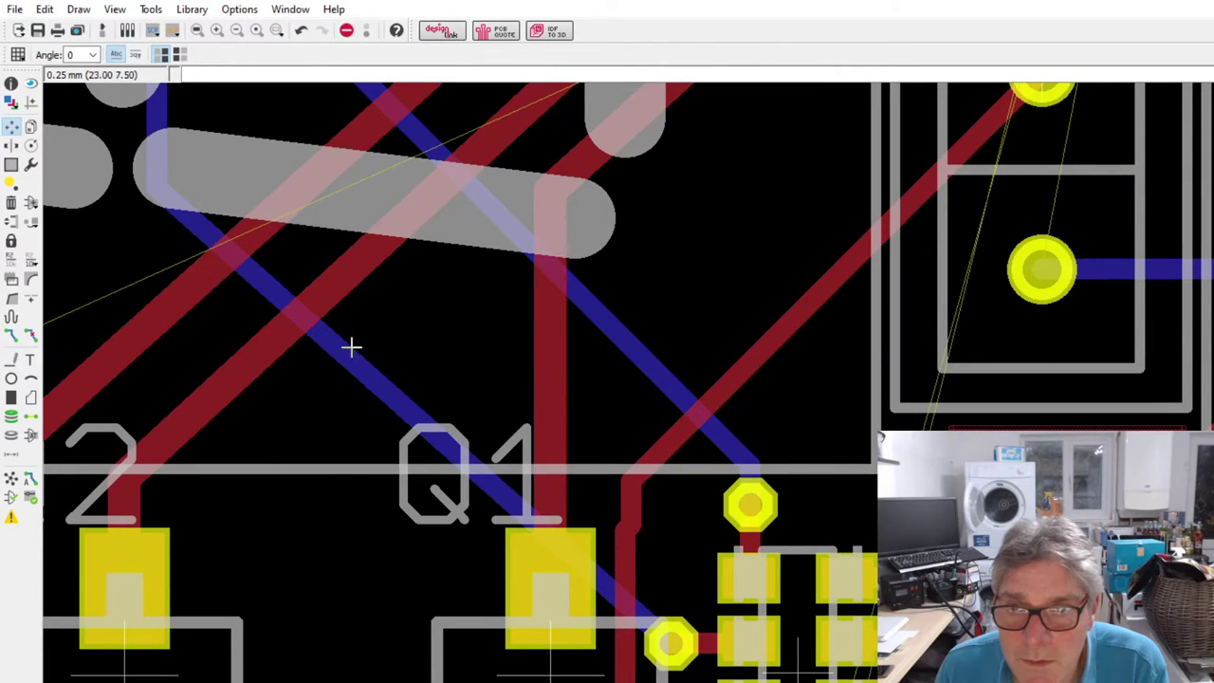
left_click(629, 506)
left_click_drag(629, 505, 623, 498)
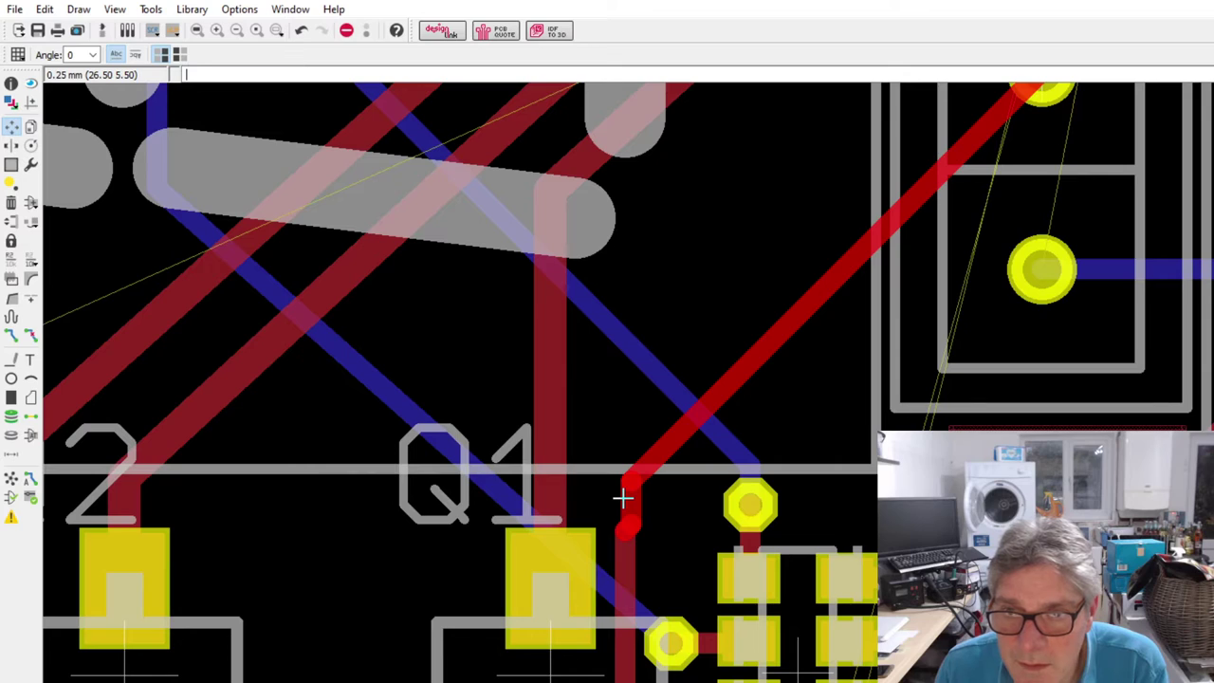
key("Escape")
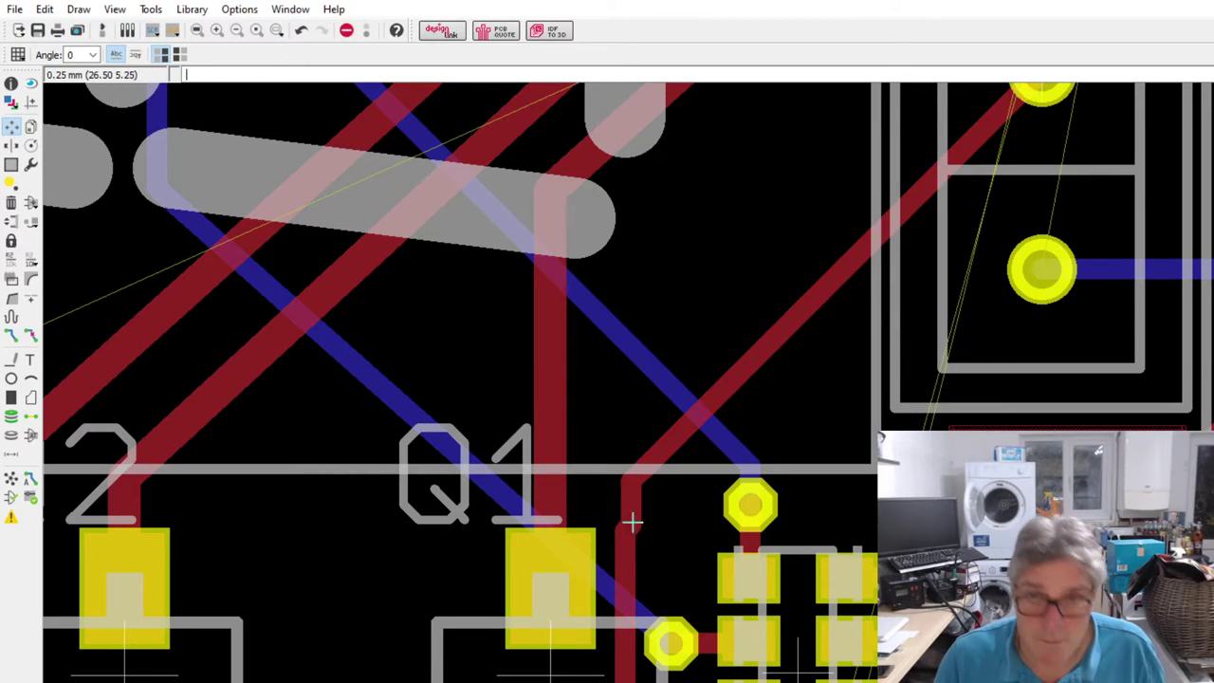
- Reposition the bend so the trace angles down and ends vertically just right of Q1
scroll(632, 520, "up", 2)
mouse_move(610, 531)
left_mouse_down()
mouse_move(601, 490)
mouse_move(616, 472)
left_mouse_up()
scroll(615, 472, "down", 2)
scroll(629, 534, "down", 1)
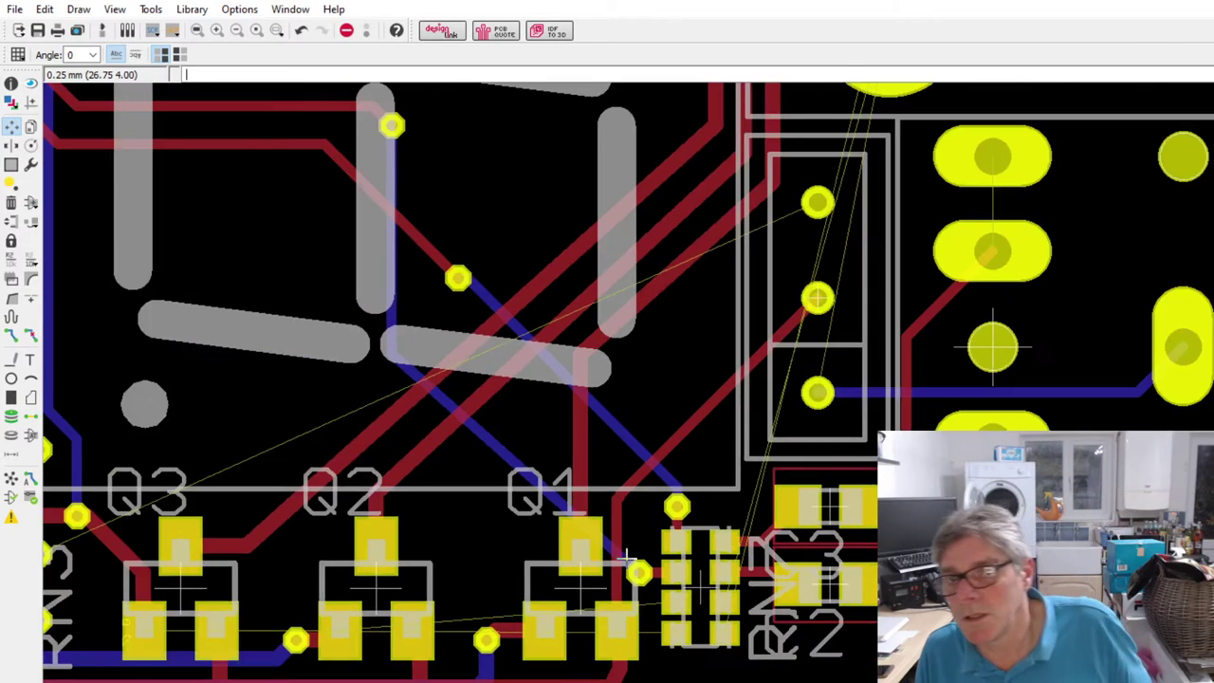
scroll(626, 555, "down", 3)
scroll(664, 455, "up", 2)
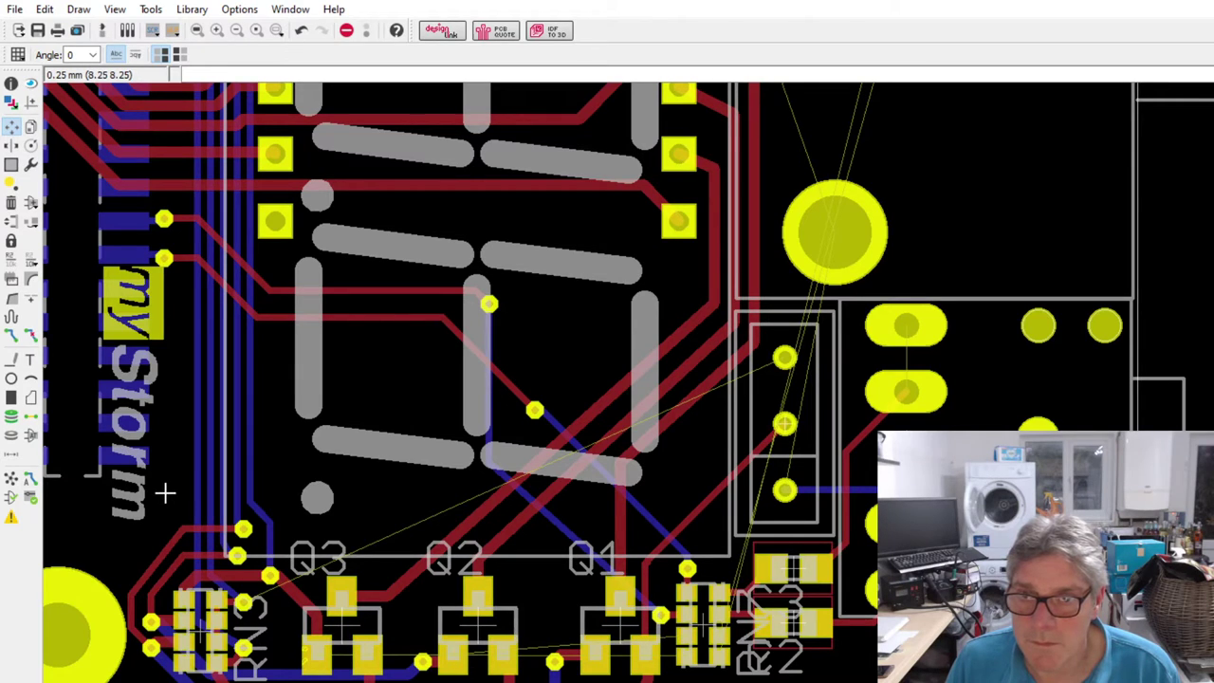
scroll(667, 562, "up", 1)
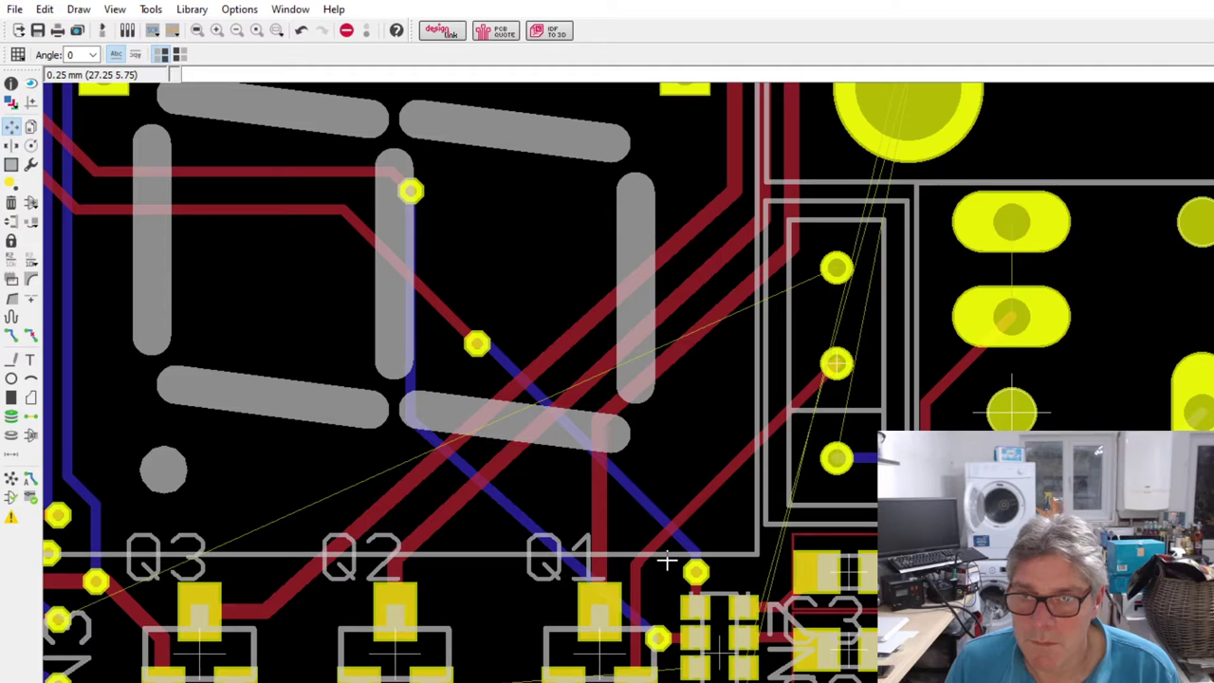
- Try a route from the 3-pin part's pad, switching to layer 16 Bottom, then cancel it
left_click(12, 336)
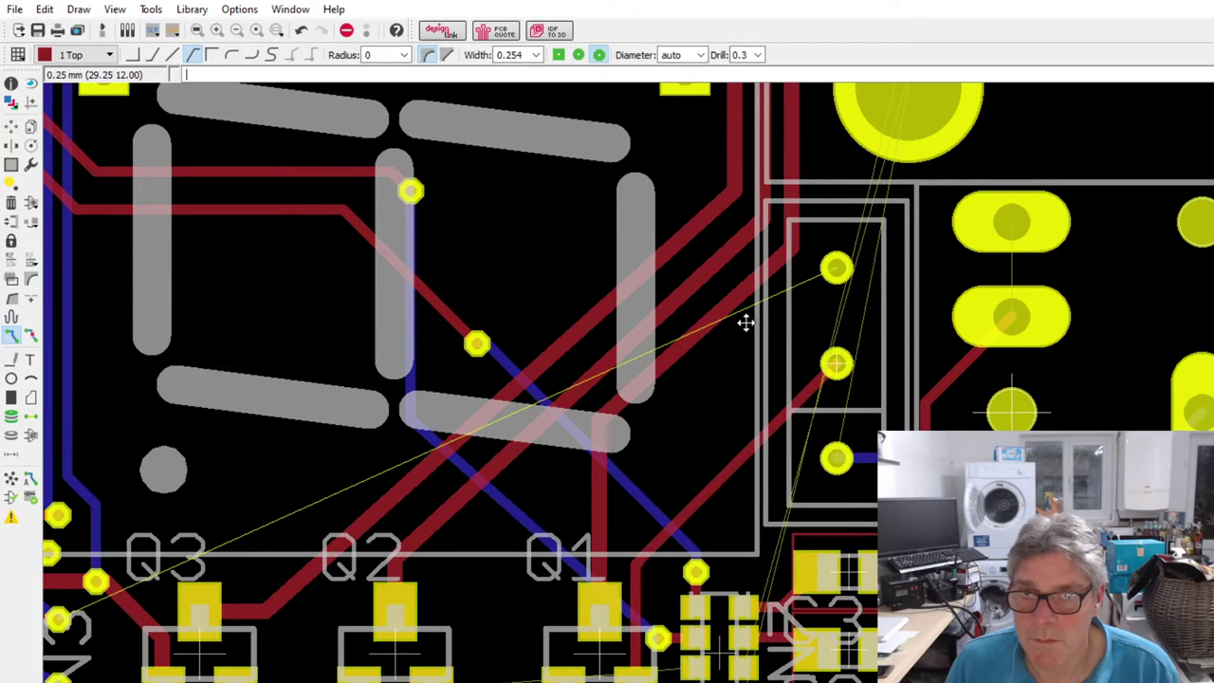
left_click(740, 365)
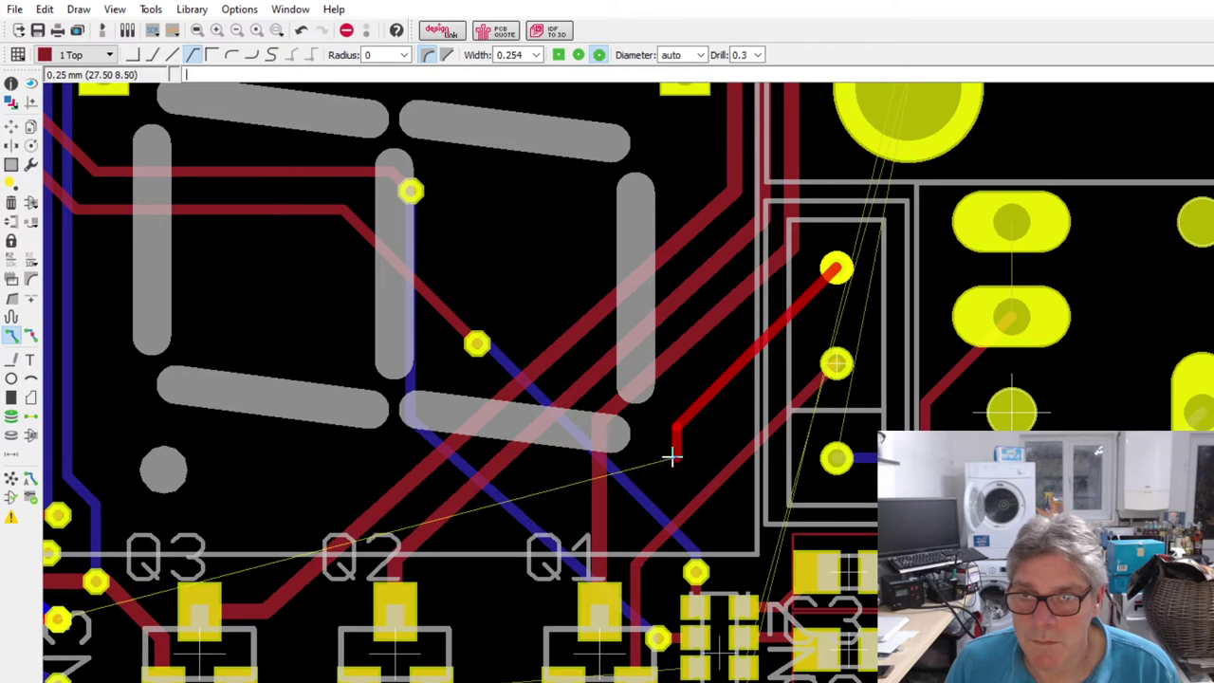
scroll(649, 442, "down", 3)
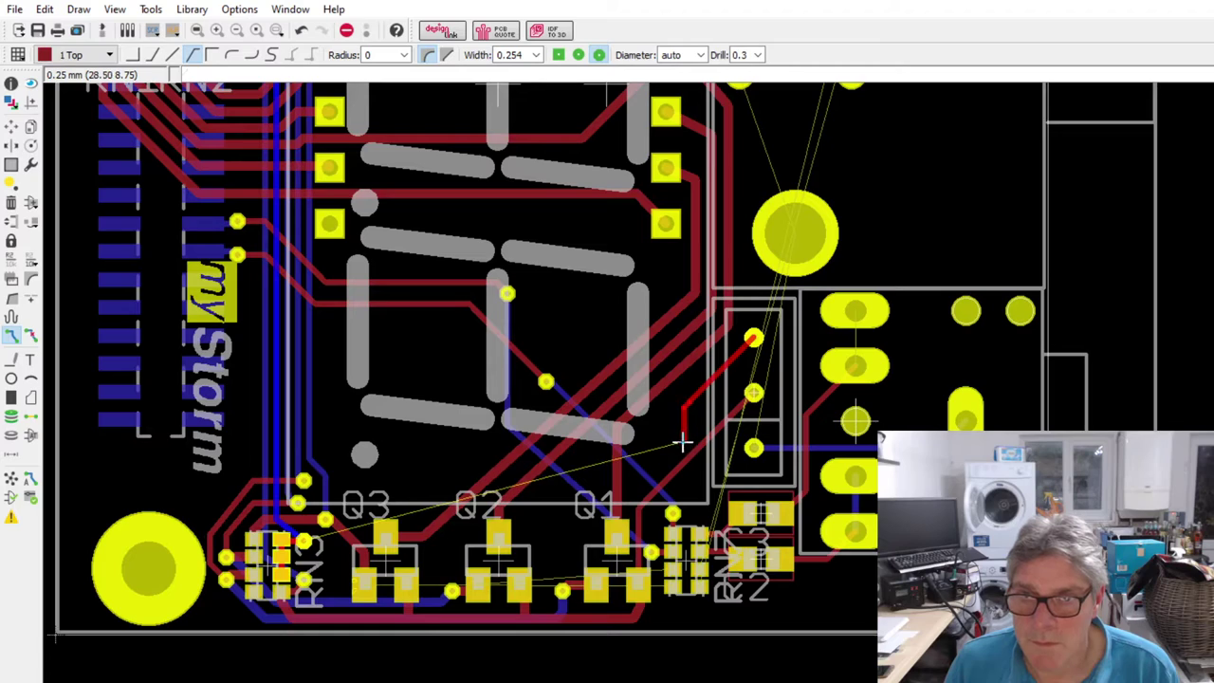
left_click(679, 446)
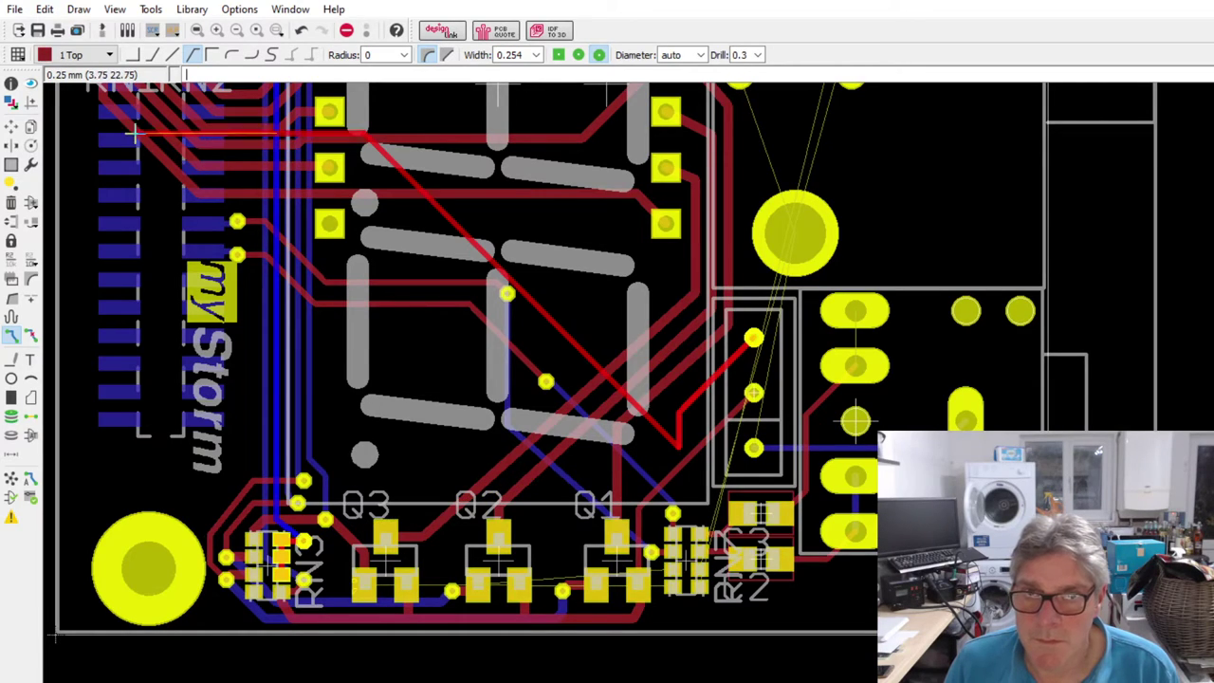
left_click(71, 55)
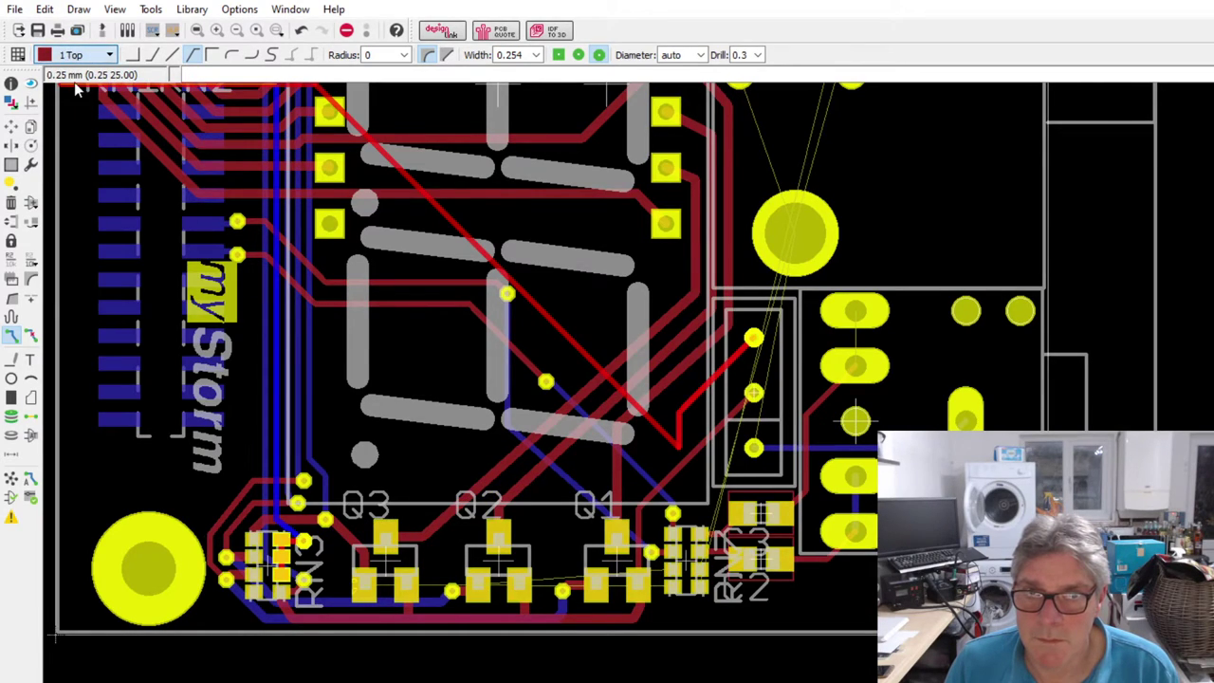
left_click(78, 90)
scroll(693, 569, "up", 3)
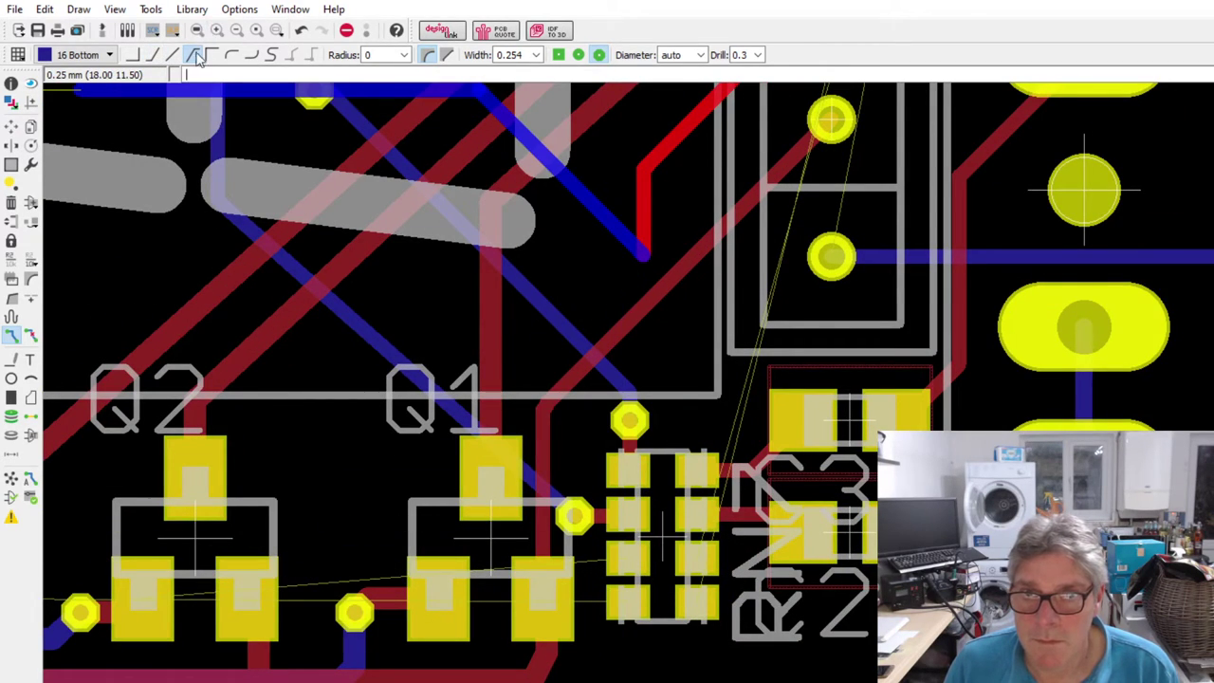
left_click(150, 57)
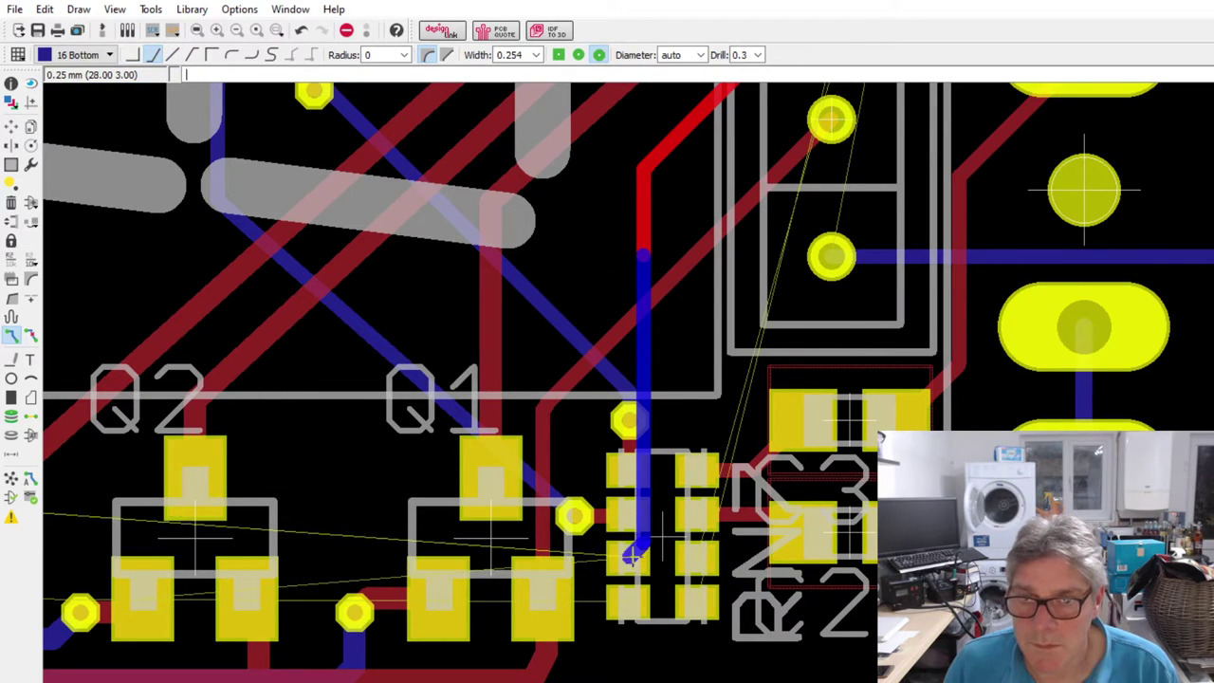
key("Escape")
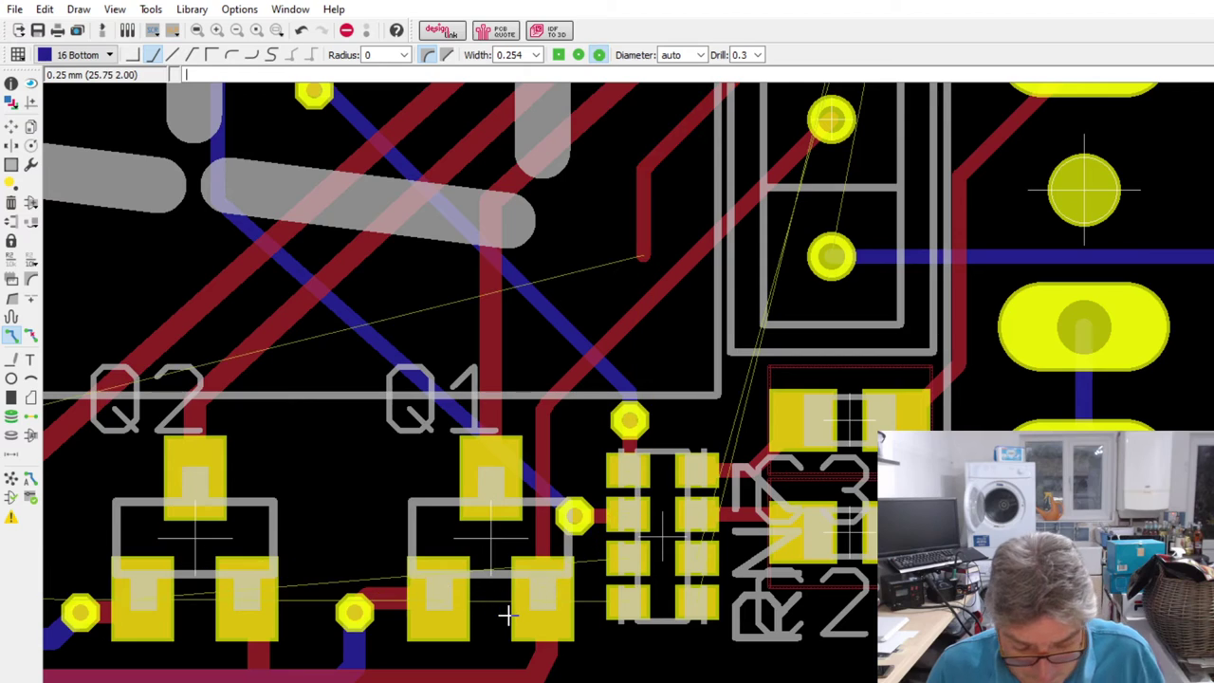
- Route a blue bottom-layer trace from the 3-pin part's top pad down past Q1 and left toward RN3
scroll(531, 595, "down", 2)
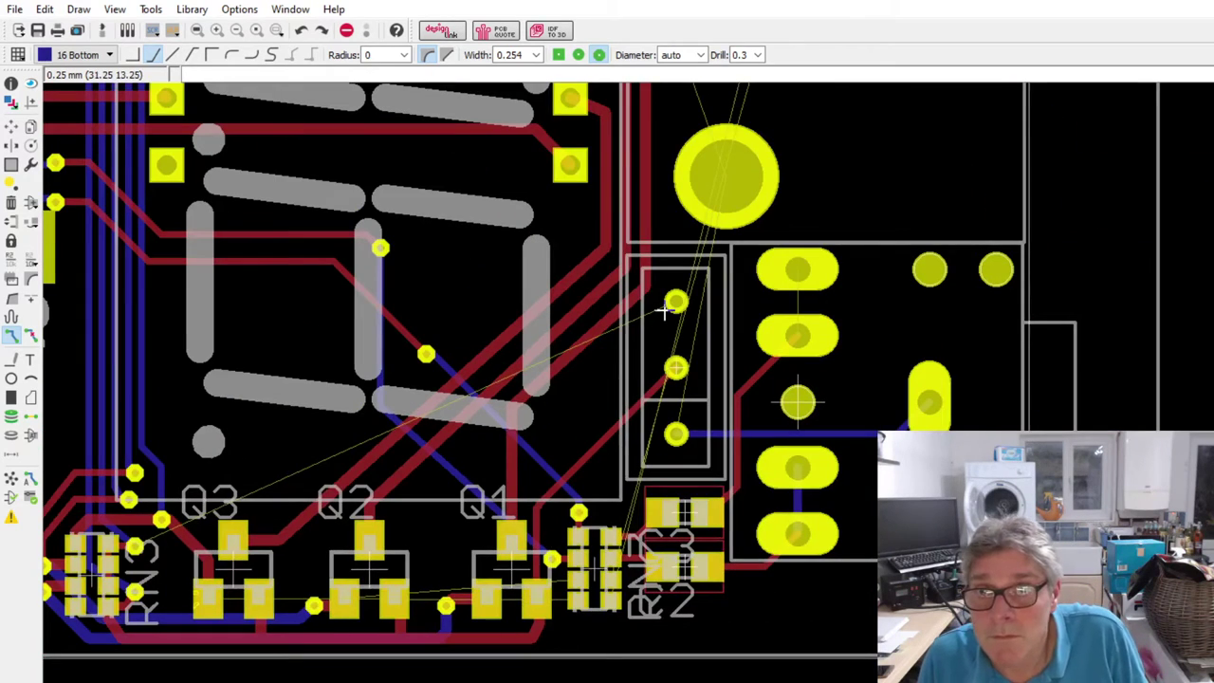
left_click(675, 301)
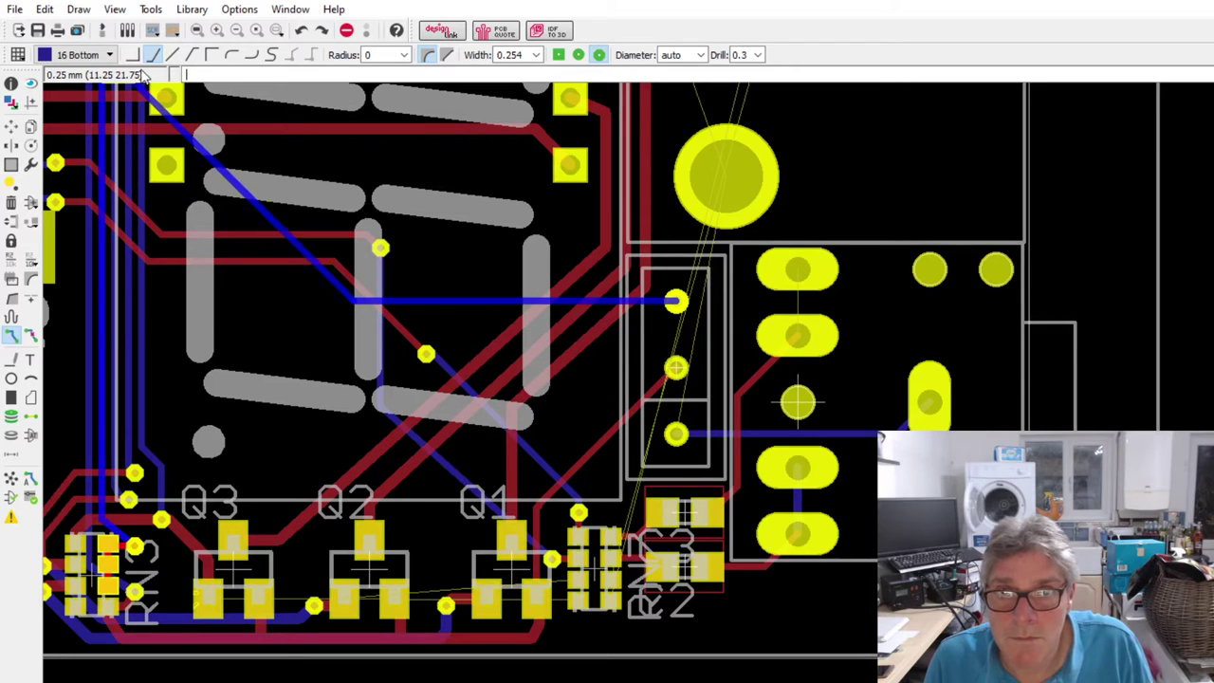
left_click(195, 54)
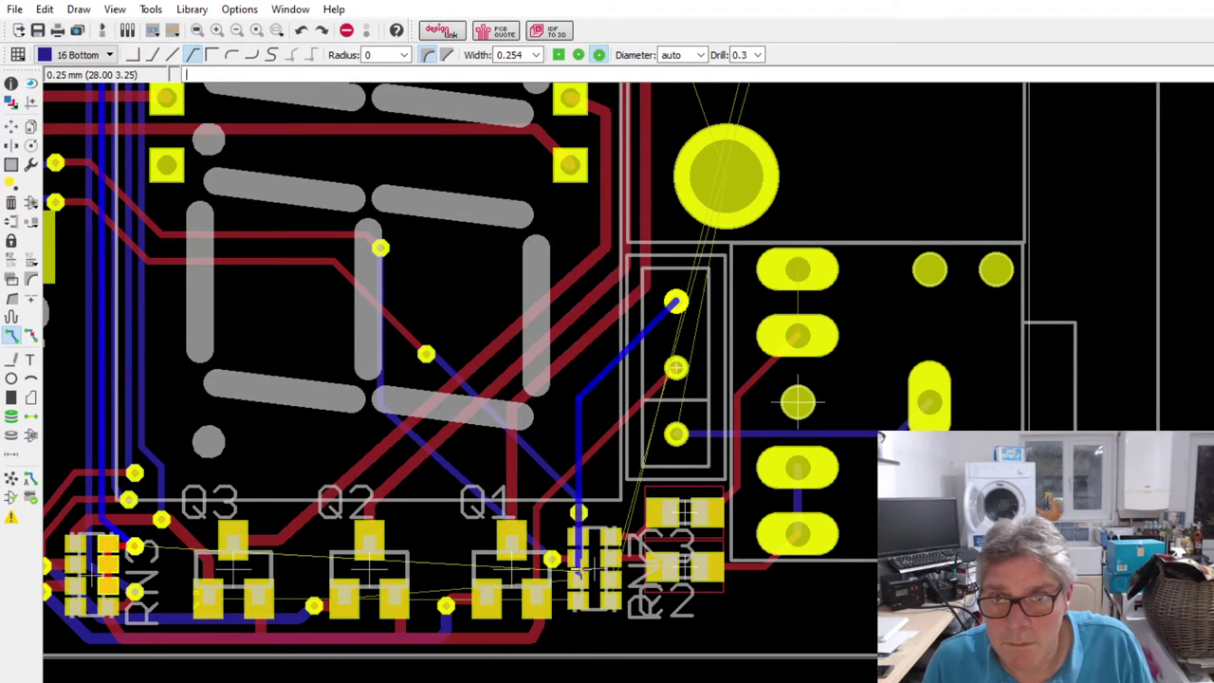
left_click(597, 565)
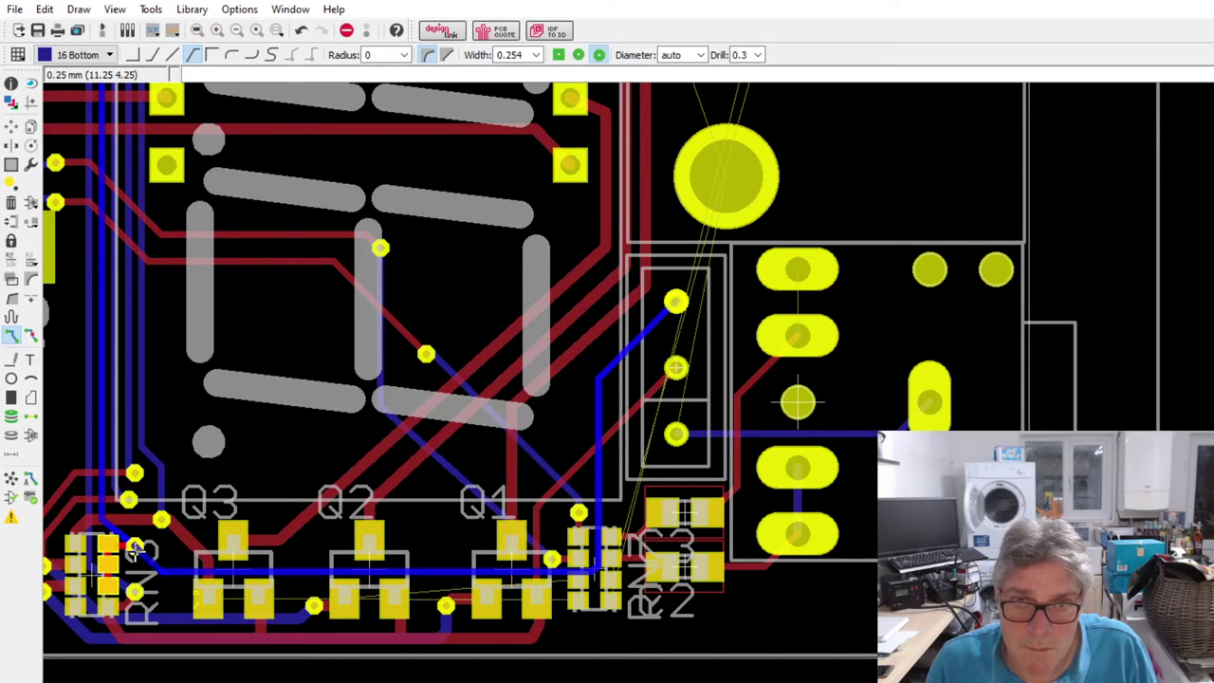
scroll(189, 581, "down", 2)
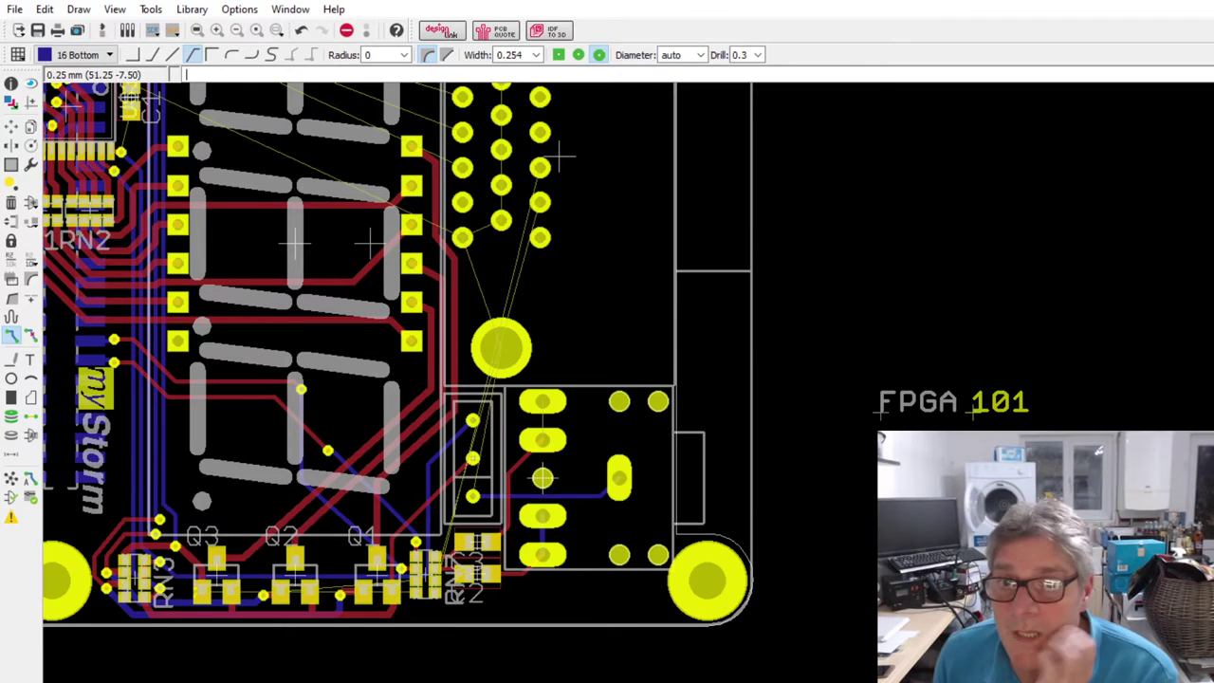
- Start a red top-layer trace at the resistor network pad beside Q1, angling right and up with a new bend style
scroll(531, 593, "up", 3)
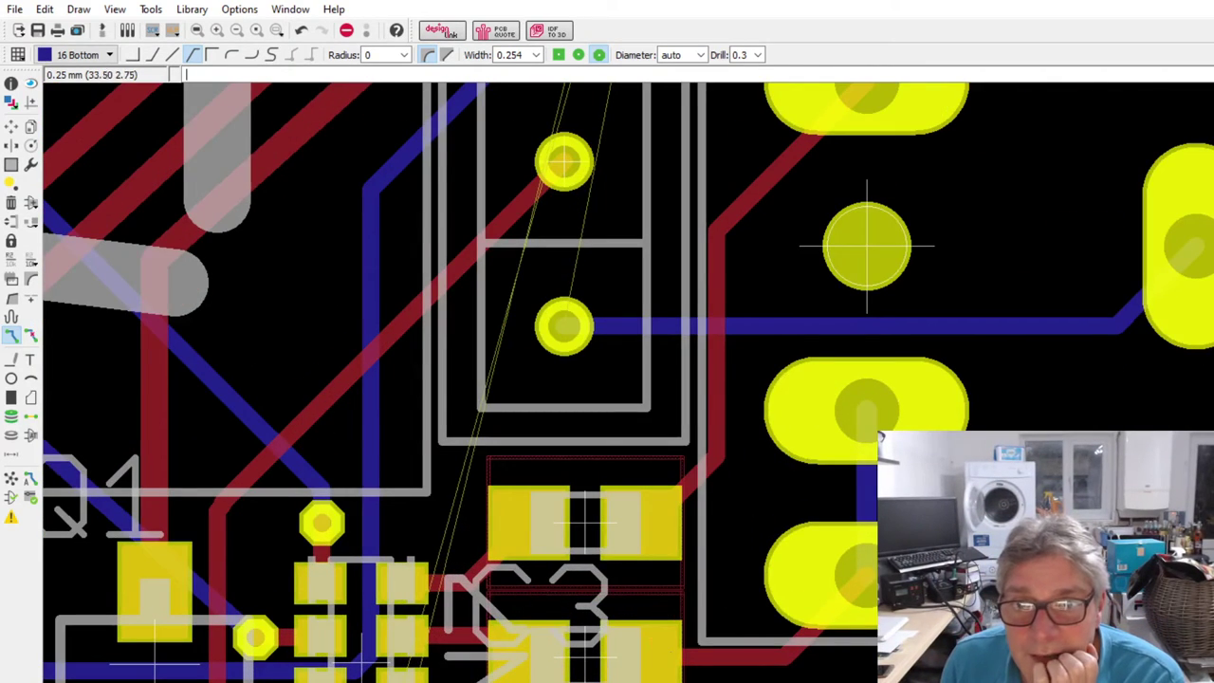
scroll(237, 209, "down", 1)
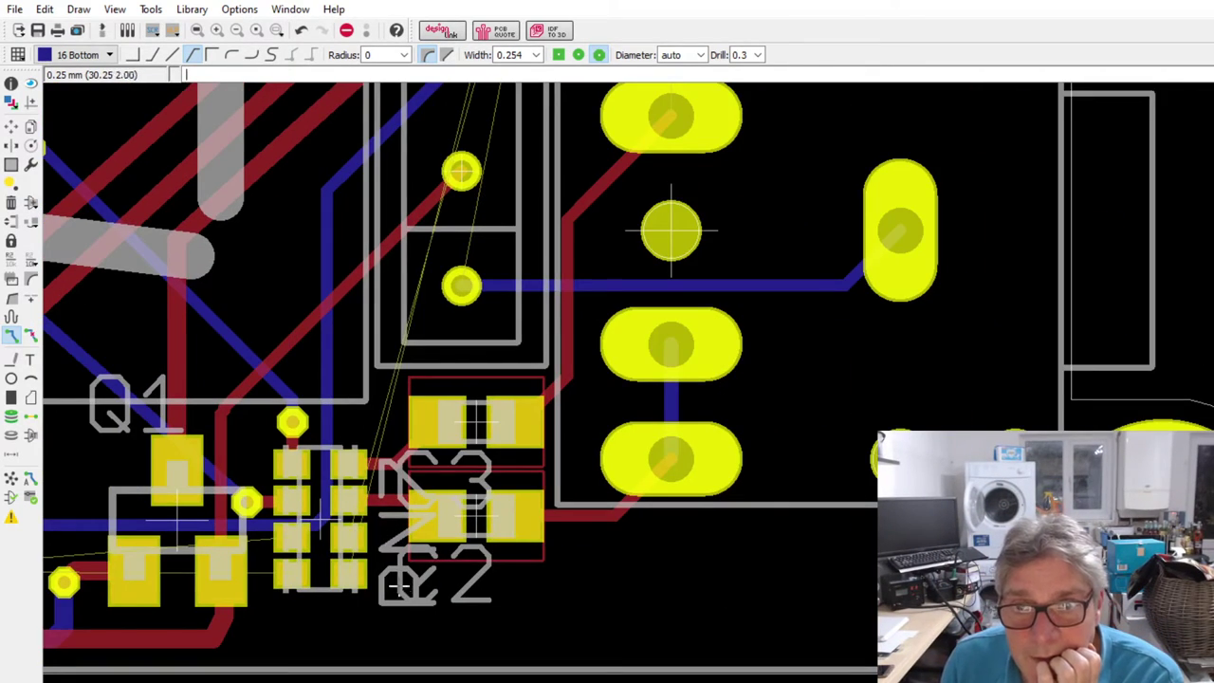
left_click(11, 338)
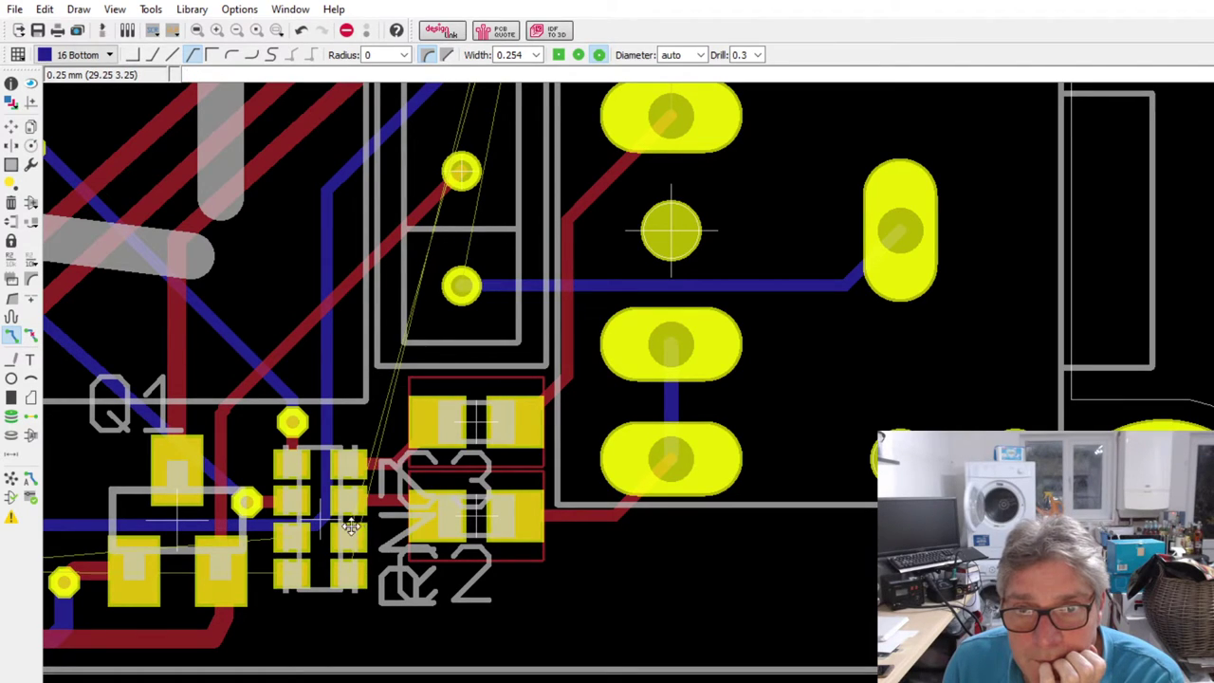
left_click(350, 533)
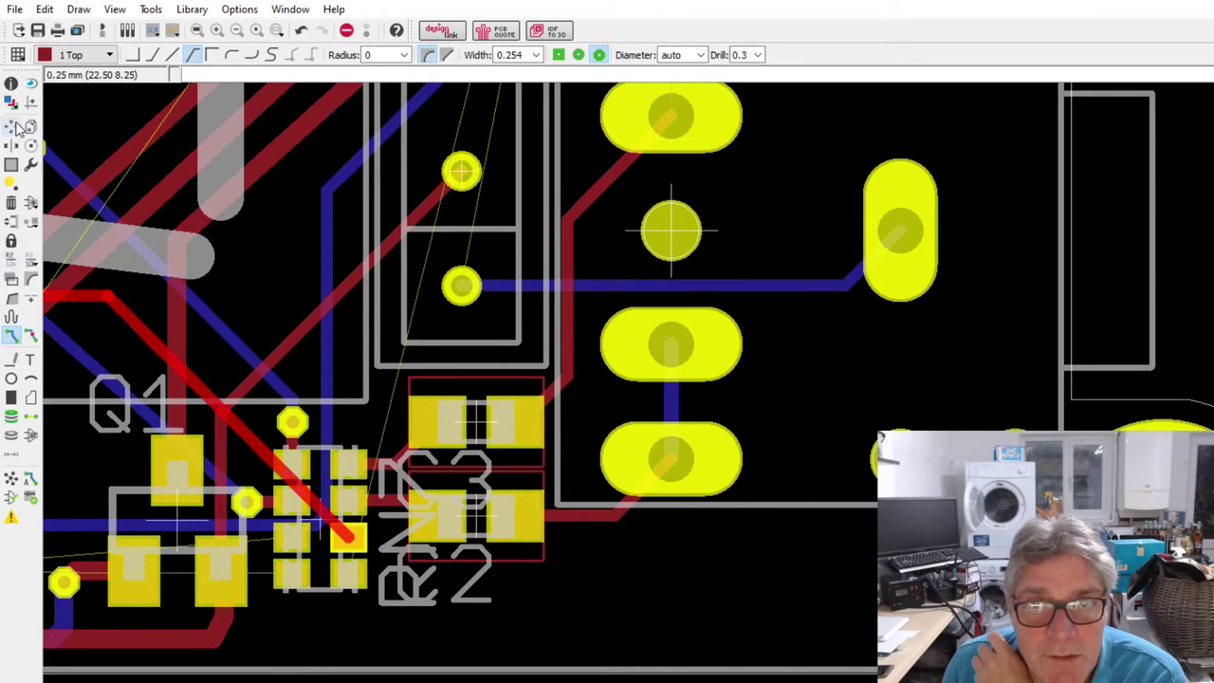
left_click(152, 54)
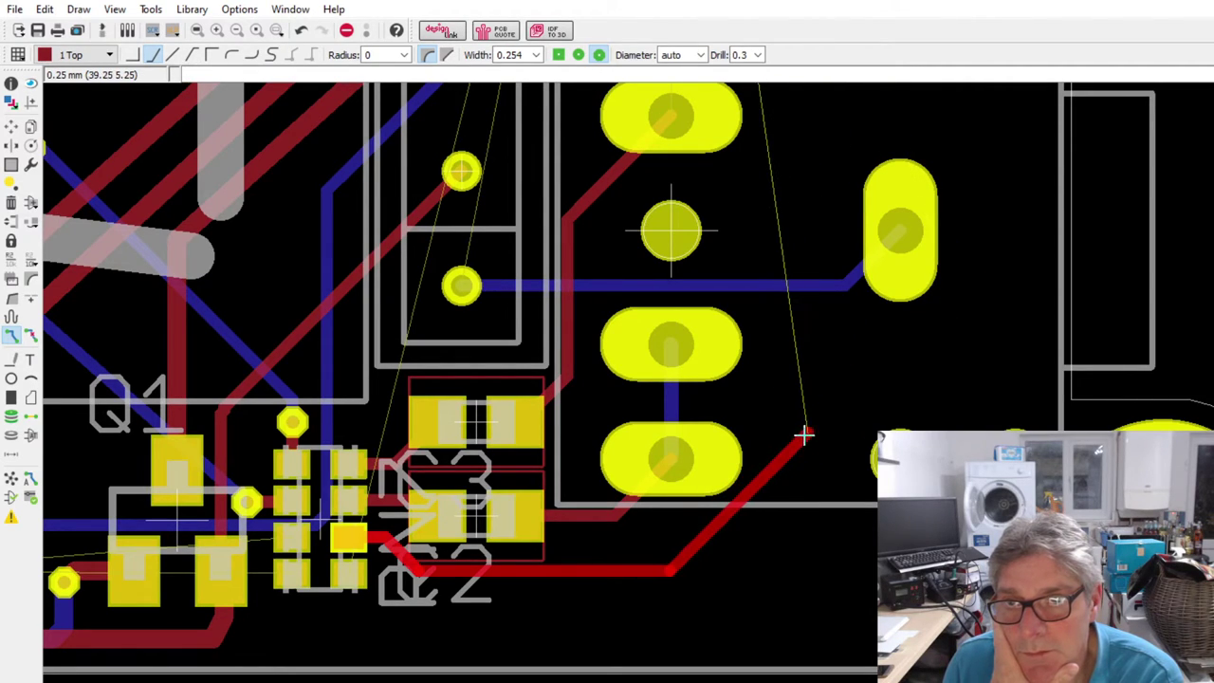
scroll(829, 515, "down", 3)
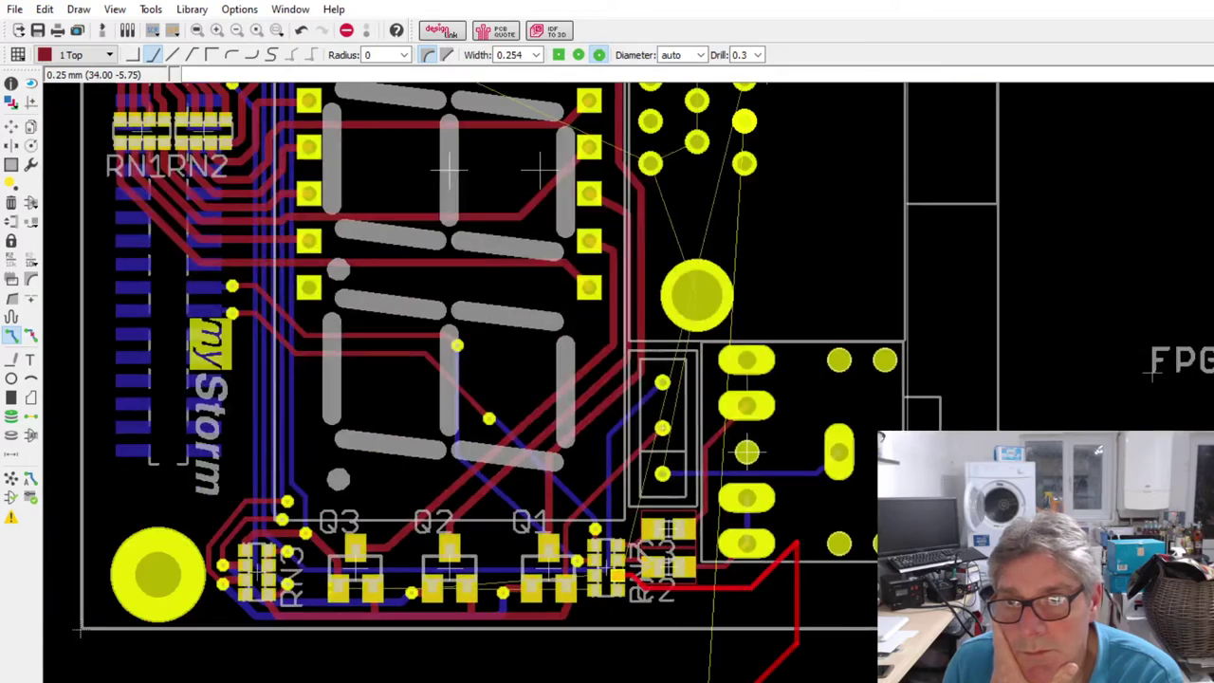
scroll(767, 293, "down", 4)
scroll(793, 304, "up", 5)
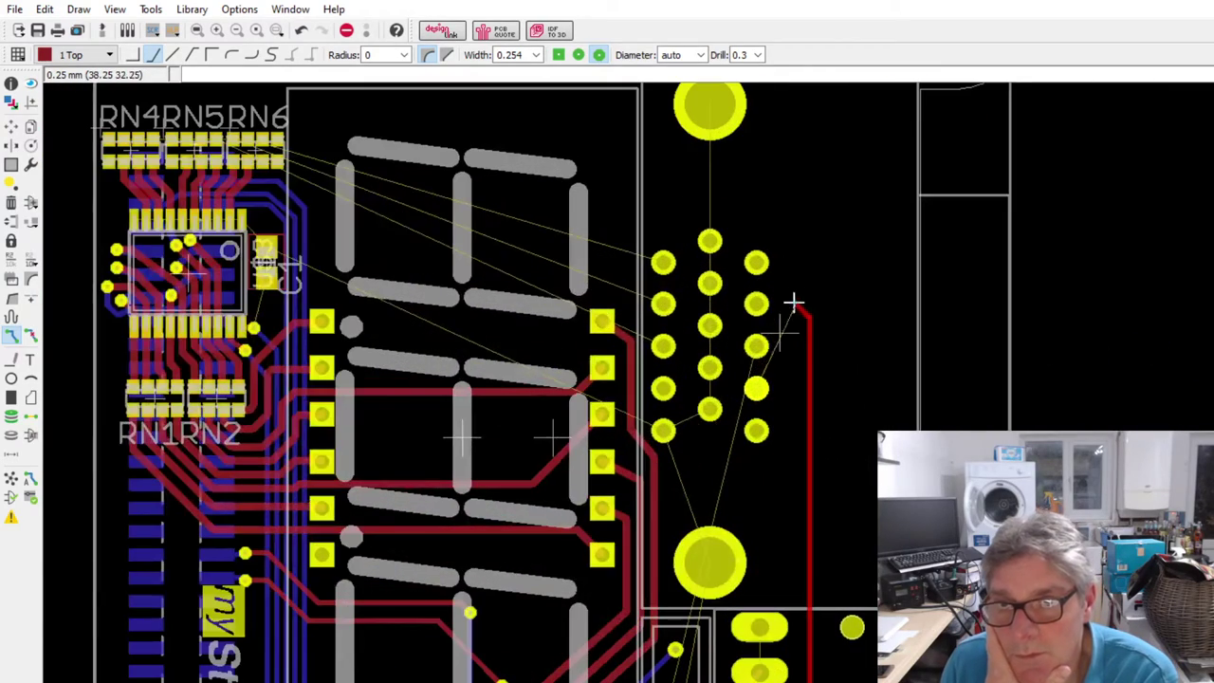
scroll(777, 327, "down", 3)
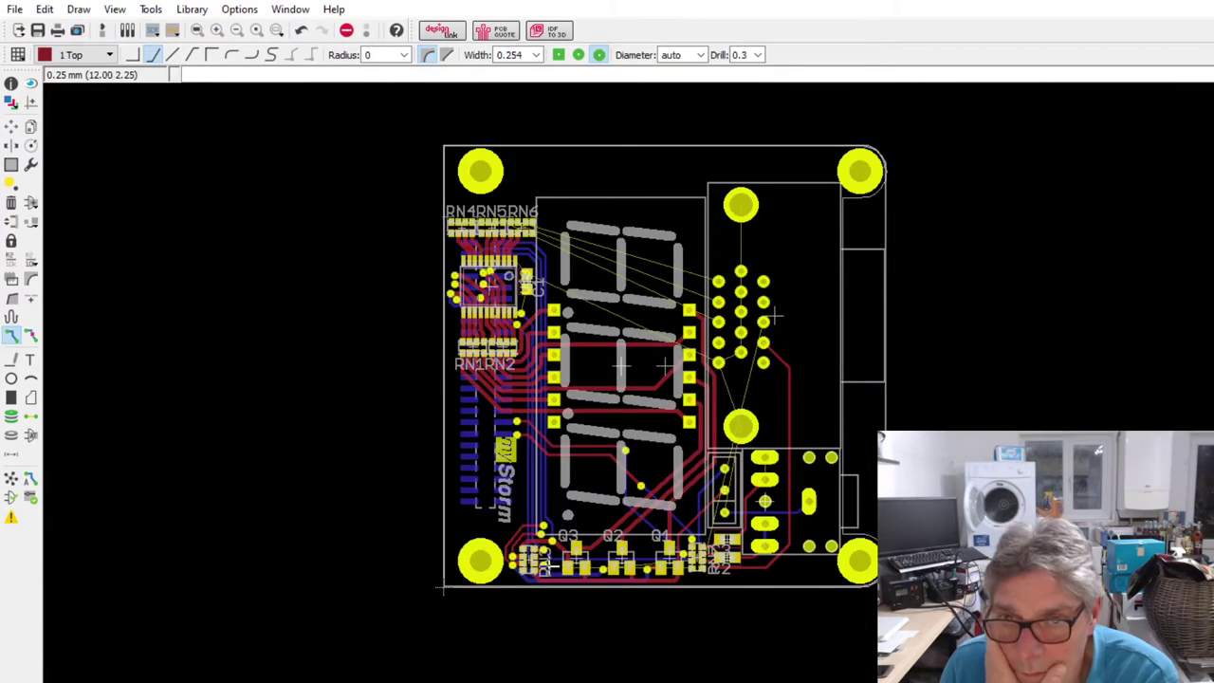
scroll(794, 606, "up", 5)
- Run the red top-layer track from the resistor network up the board's right side to a myStorm header pin
left_click(849, 528)
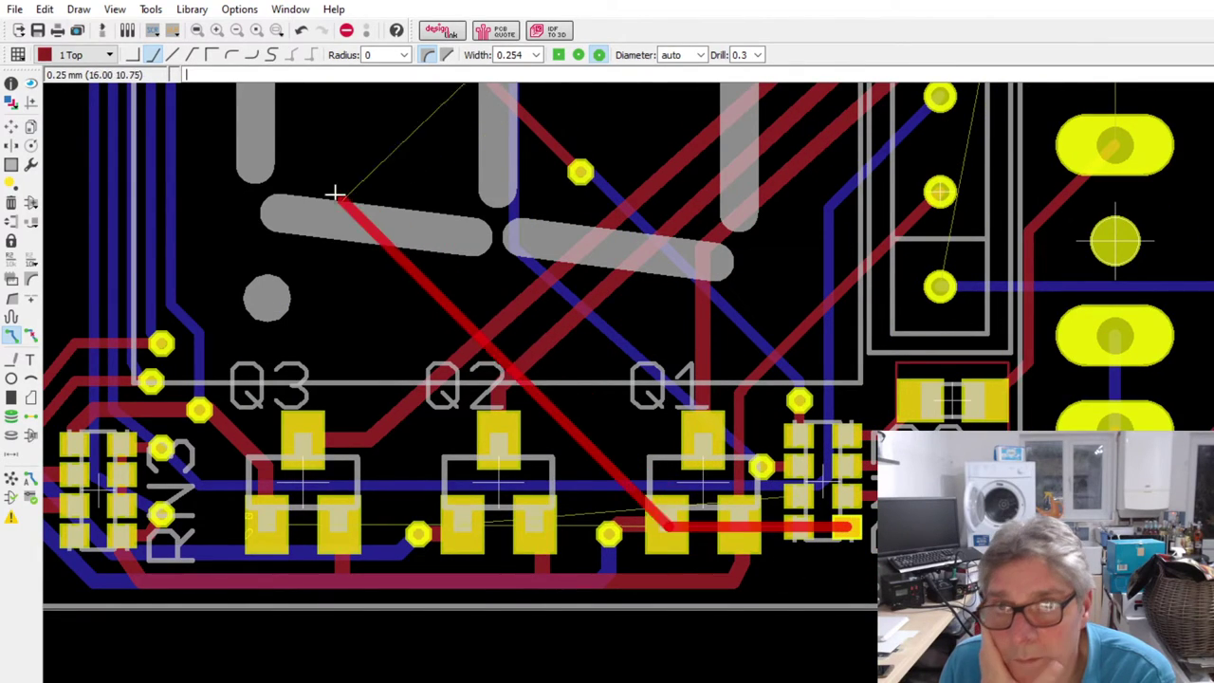
left_click(192, 54)
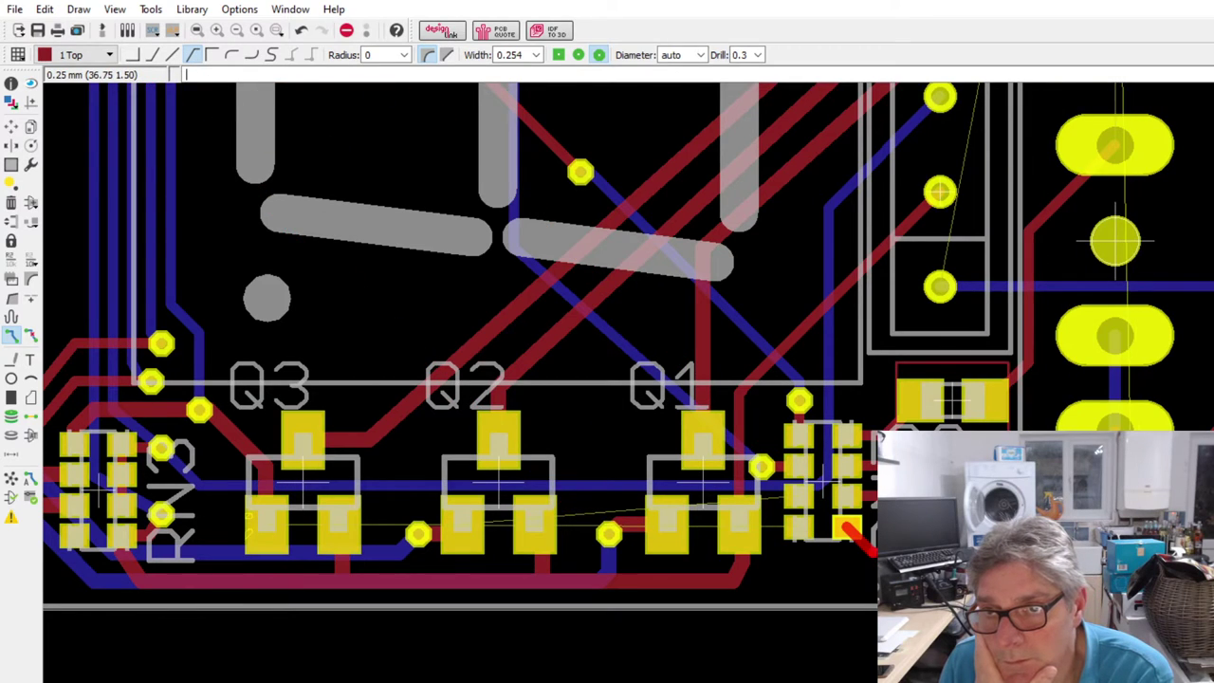
scroll(541, 628, "down", 3)
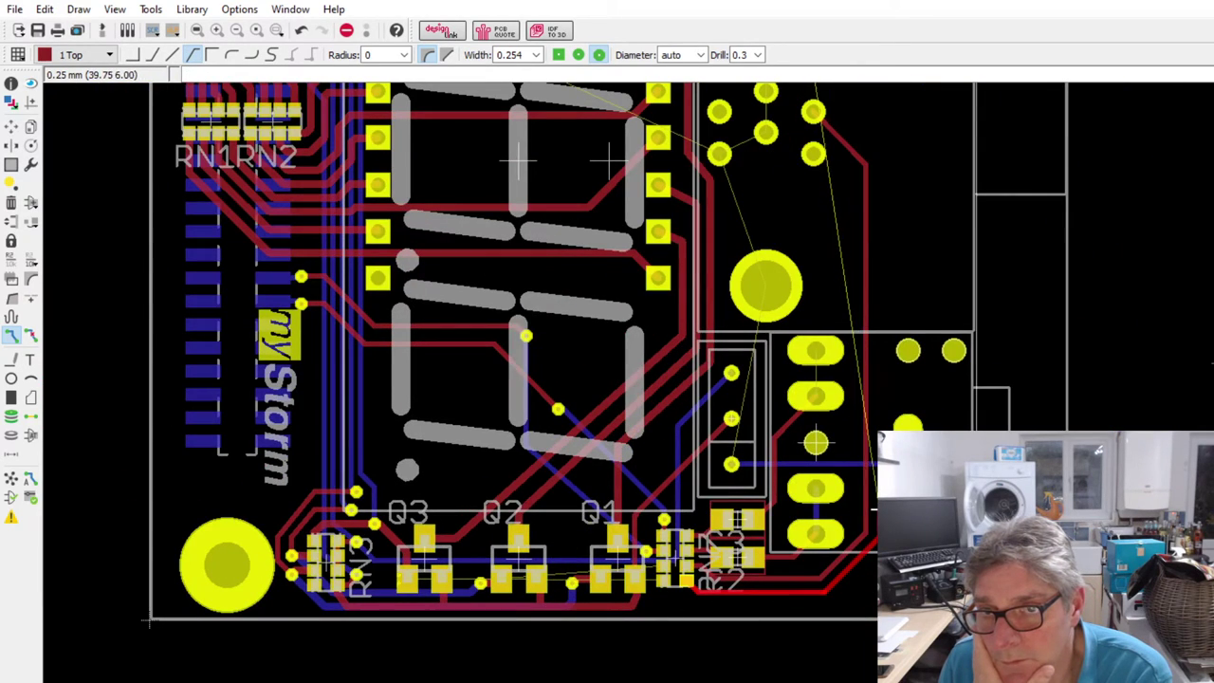
scroll(916, 168, "down", 5)
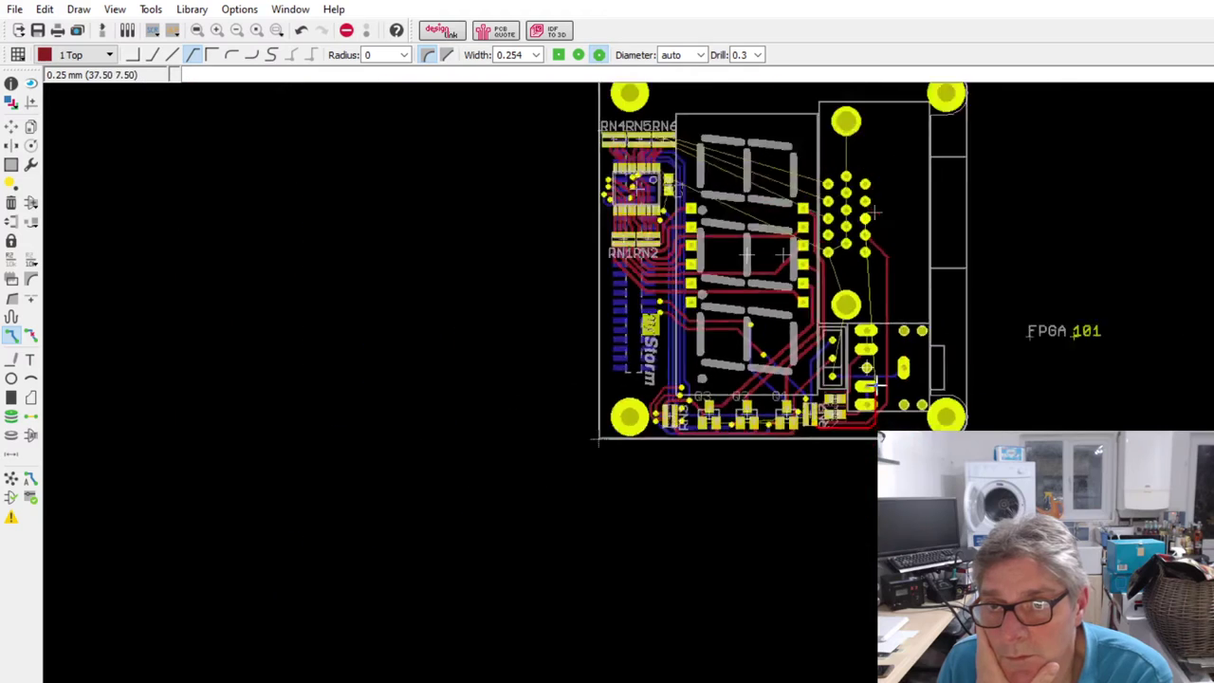
scroll(909, 300, "up", 2)
scroll(909, 300, "up", 4)
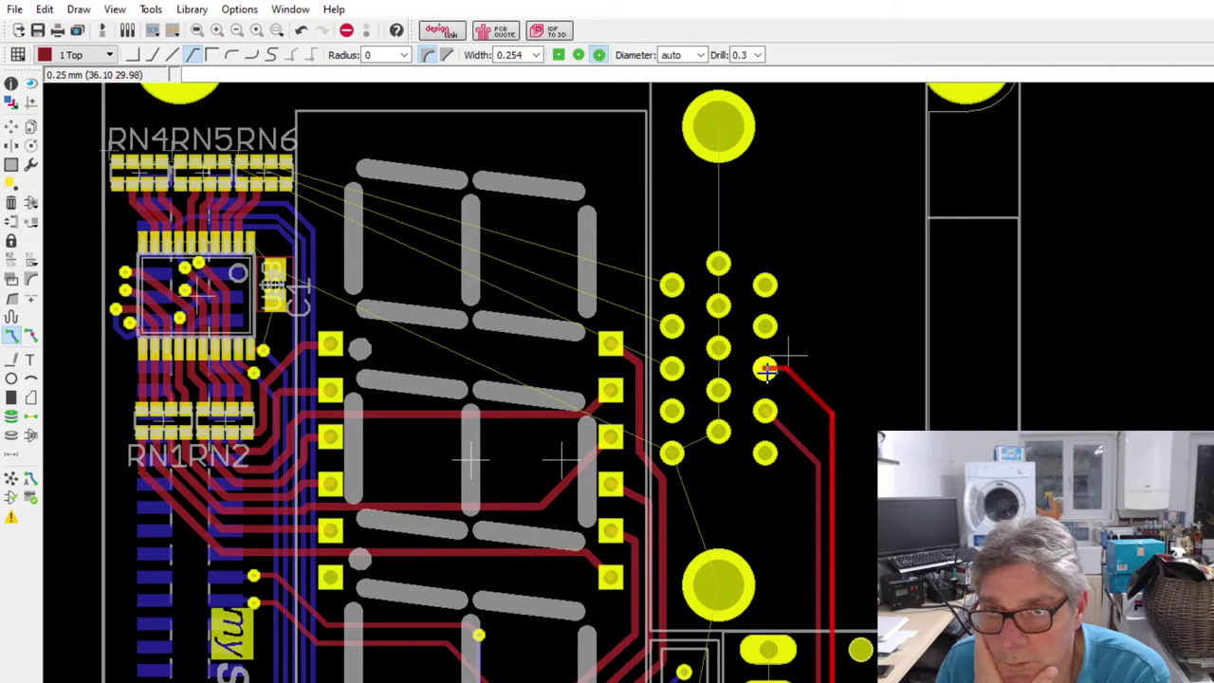
scroll(765, 364, "down", 3)
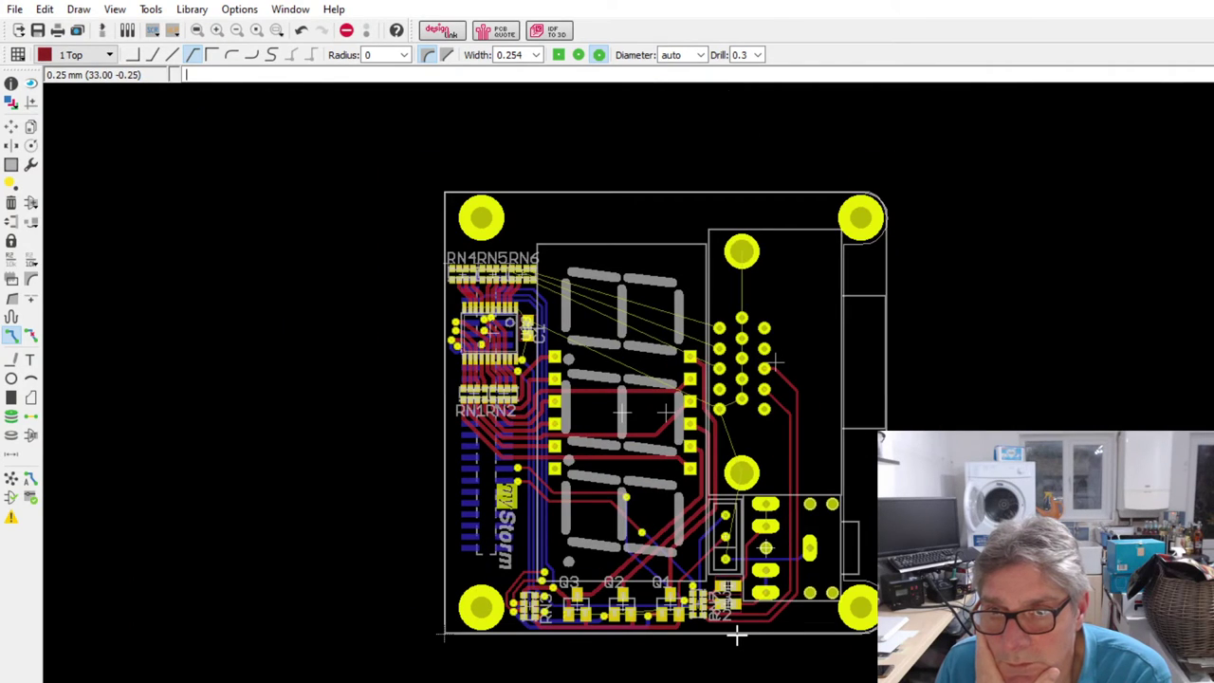
- Zoom in on RN4–RN6 so their still-airwired upper pads are in close view
scroll(687, 520, "down", 2)
scroll(678, 413, "up", 2)
scroll(607, 399, "down", 1)
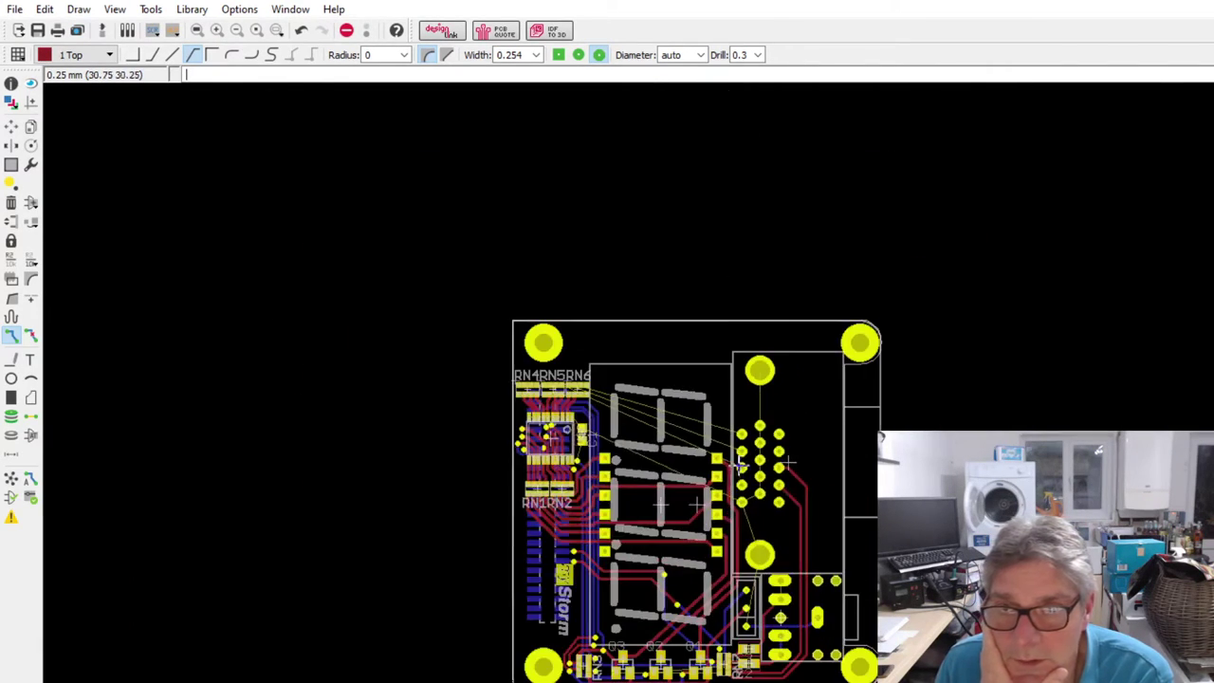
scroll(590, 377, "up", 2)
scroll(590, 377, "up", 2)
scroll(410, 368, "down", 1)
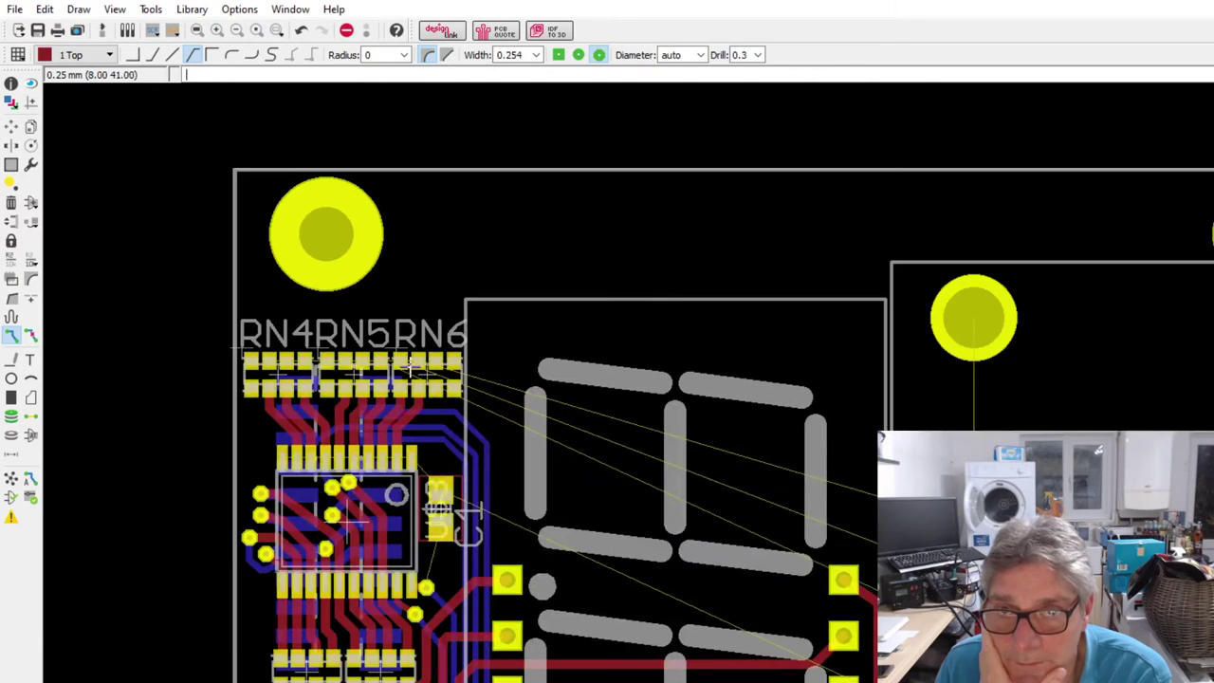
scroll(475, 361, "up", 3)
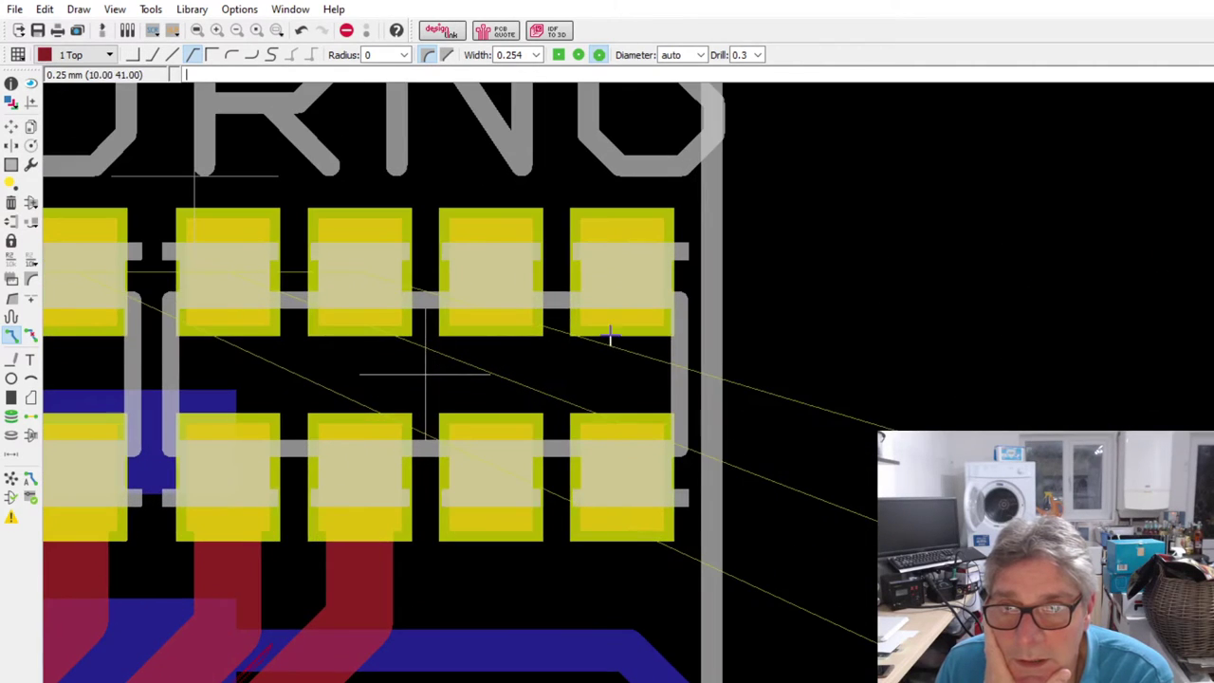
scroll(626, 328, "down", 1)
scroll(537, 327, "up", 1)
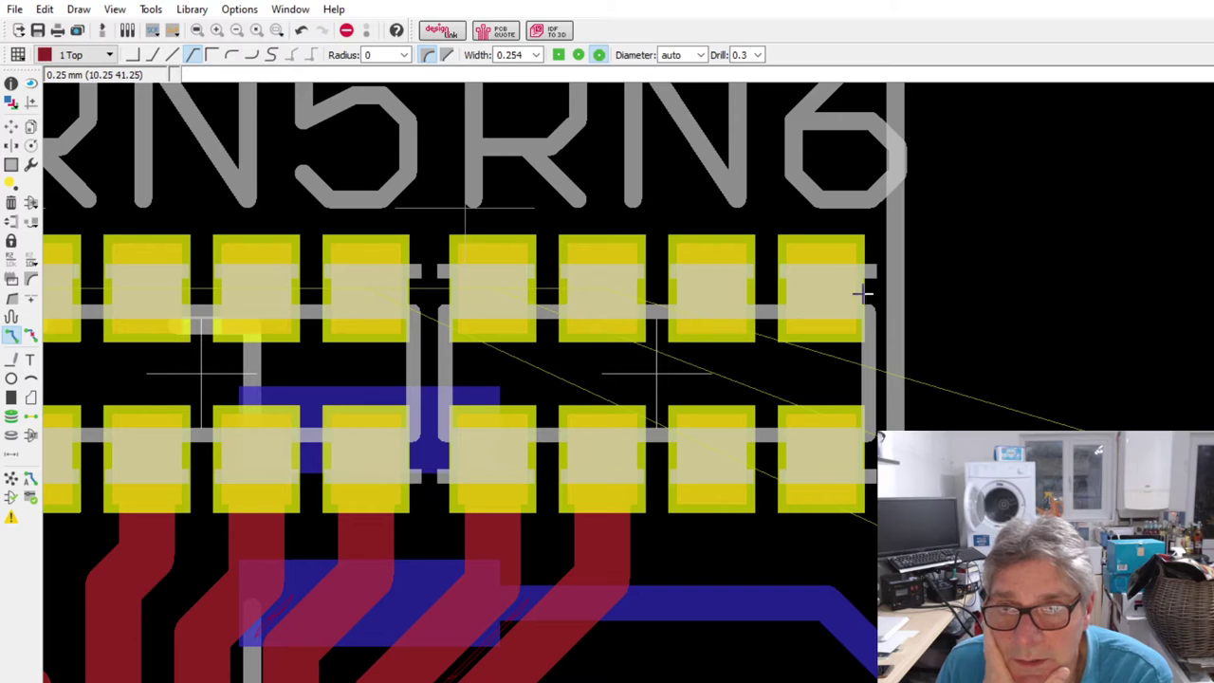
scroll(863, 292, "down", 2)
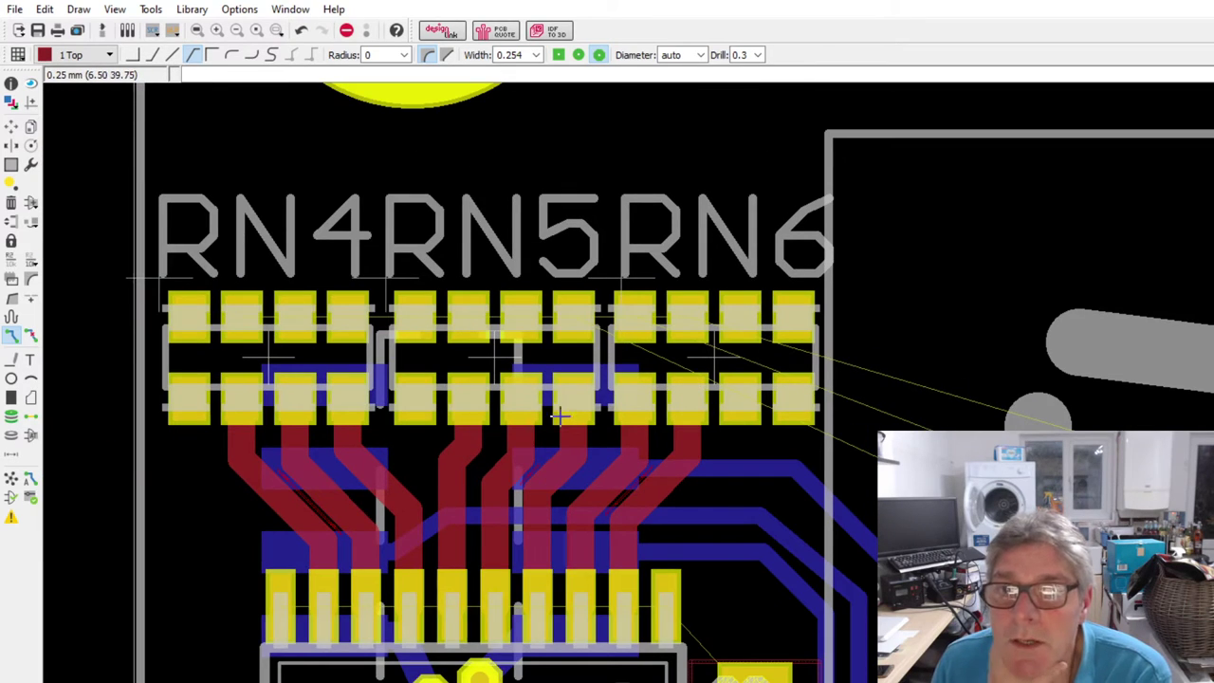
scroll(522, 379, "up", 1)
scroll(501, 358, "down", 2)
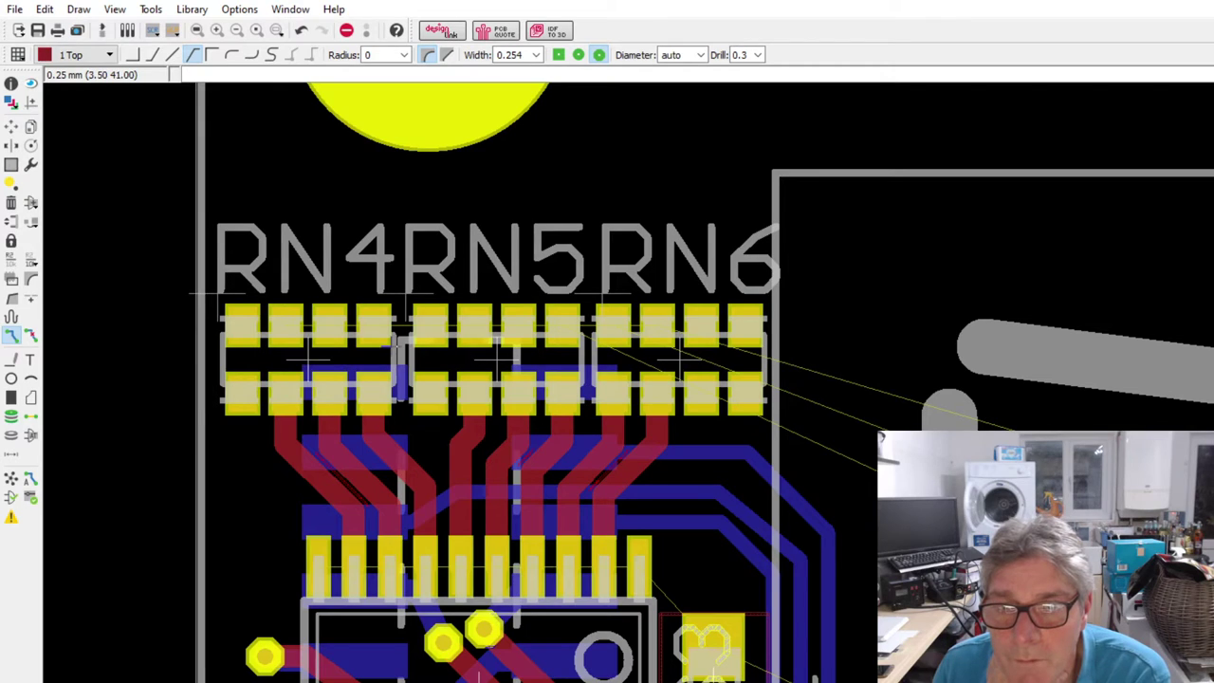
scroll(393, 344, "up", 1)
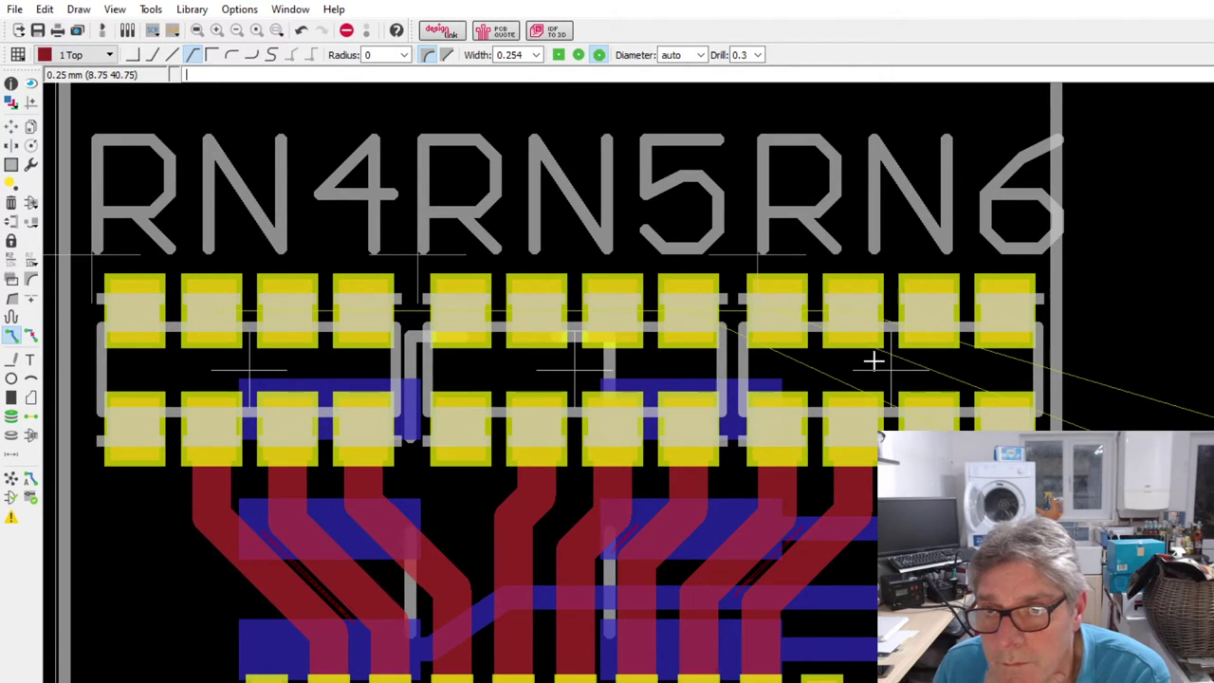
- Route a horizontal top-layer track between the pad rows from an upper RN6 pad across to RN4
left_click(873, 324)
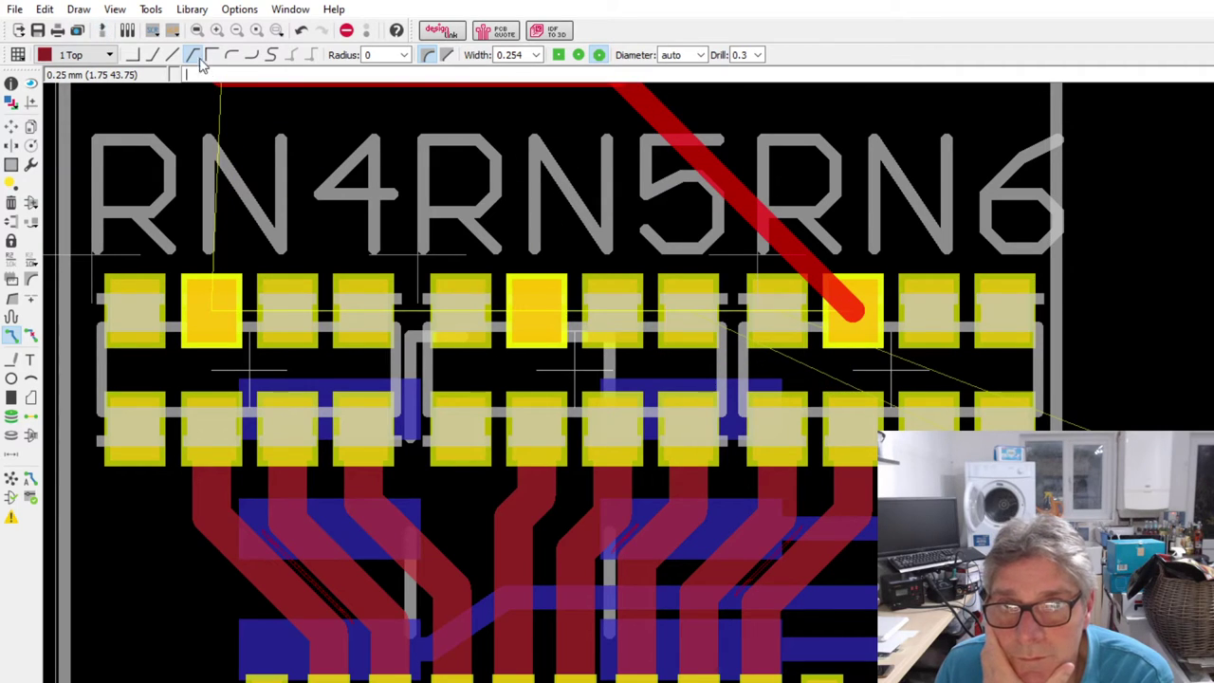
left_click(157, 56)
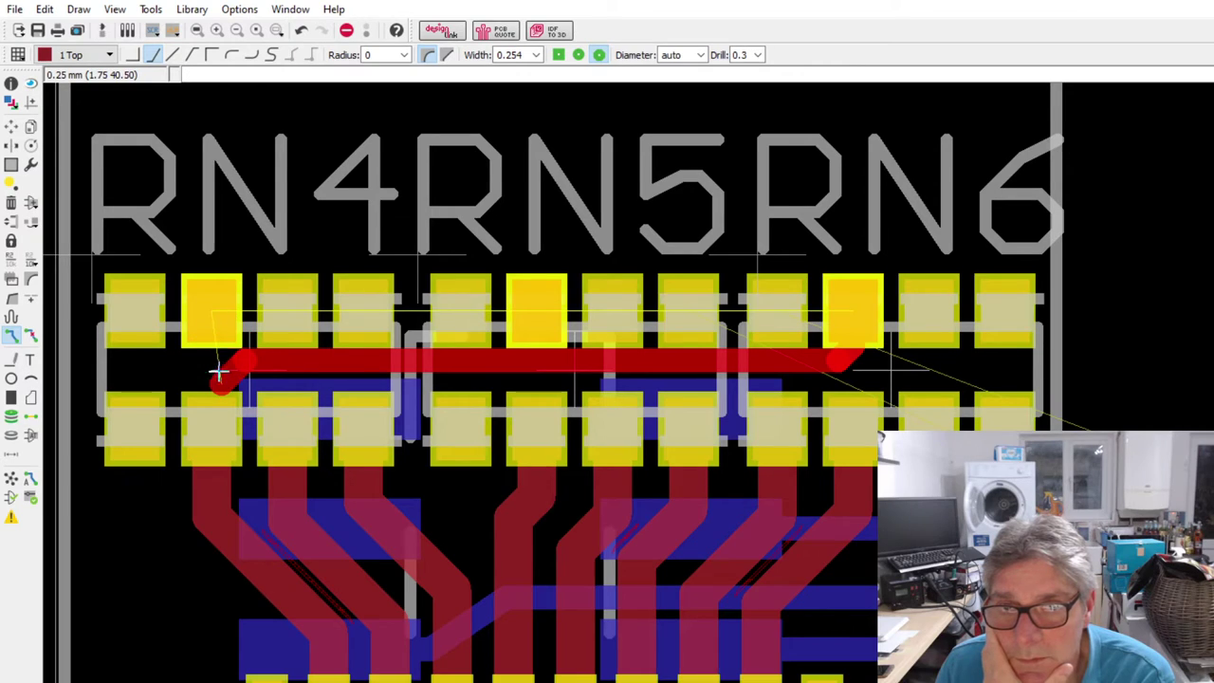
left_click(213, 359)
key("Escape")
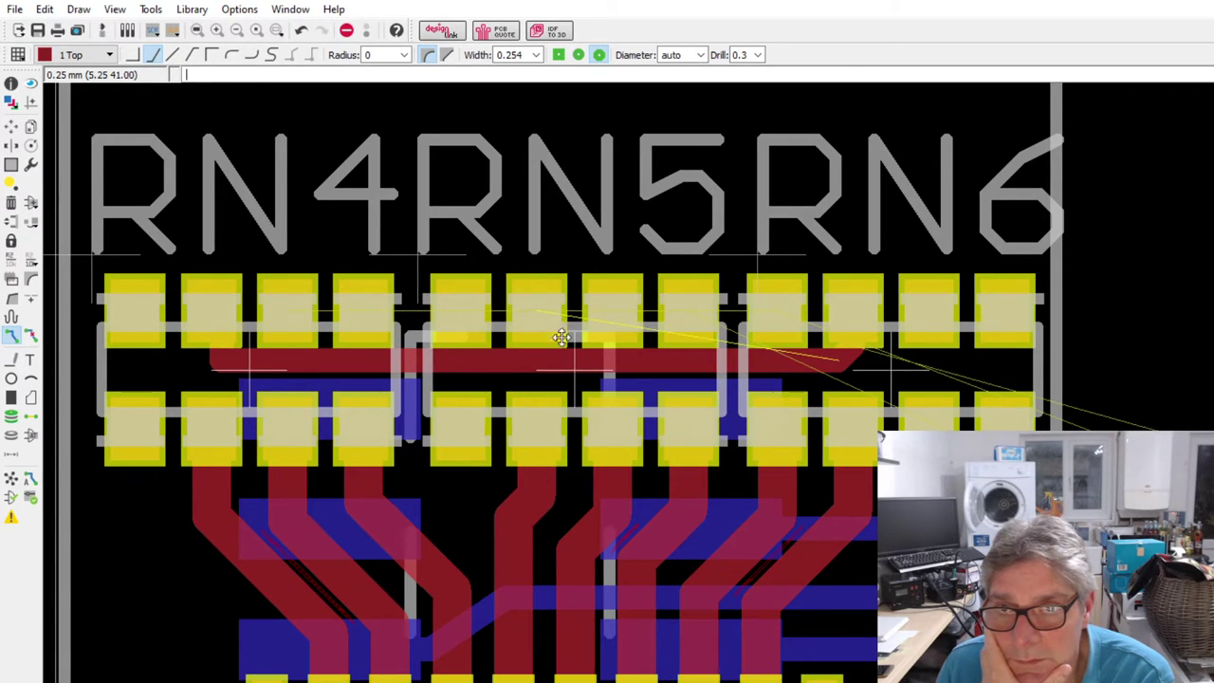
left_click(560, 353)
key("Escape")
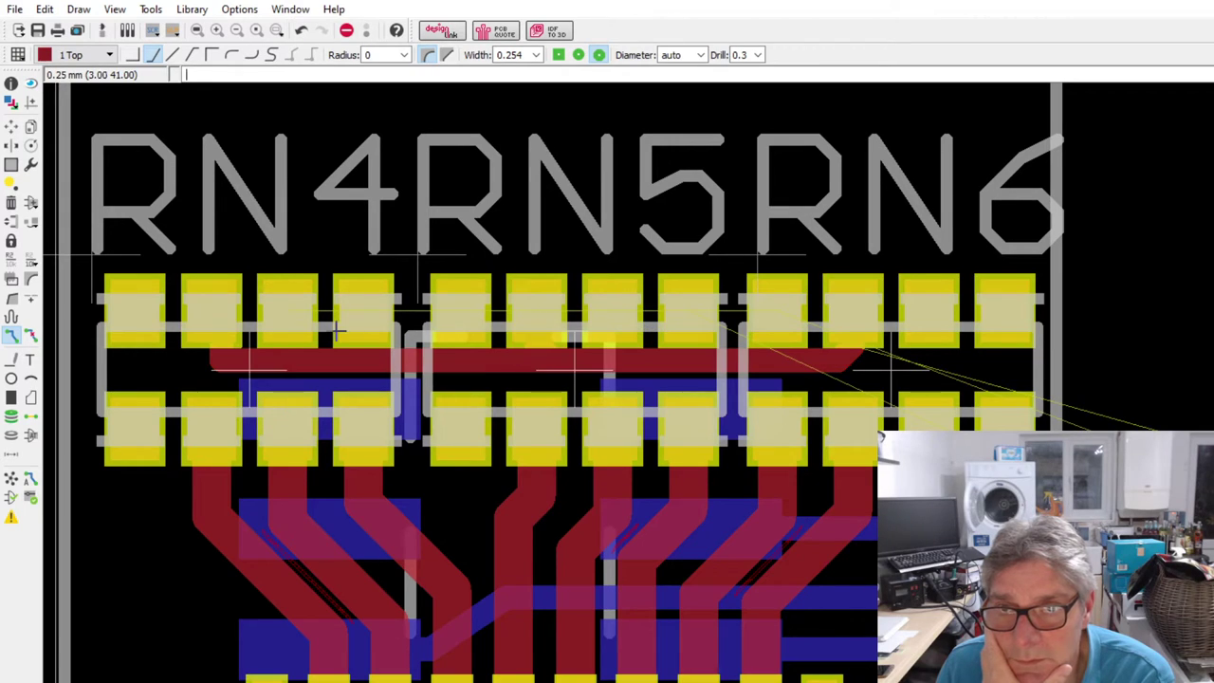
left_click(10, 126)
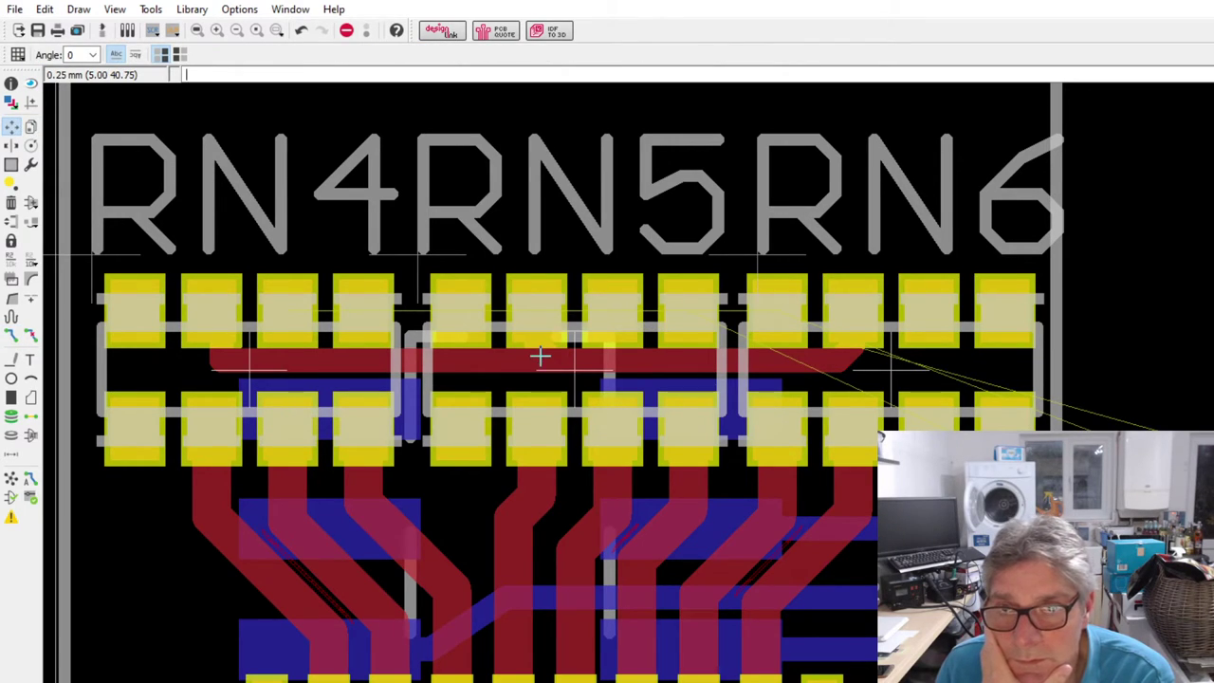
- Undo the first horizontal red track between the RN4–RN6 pad rows
left_click(540, 355)
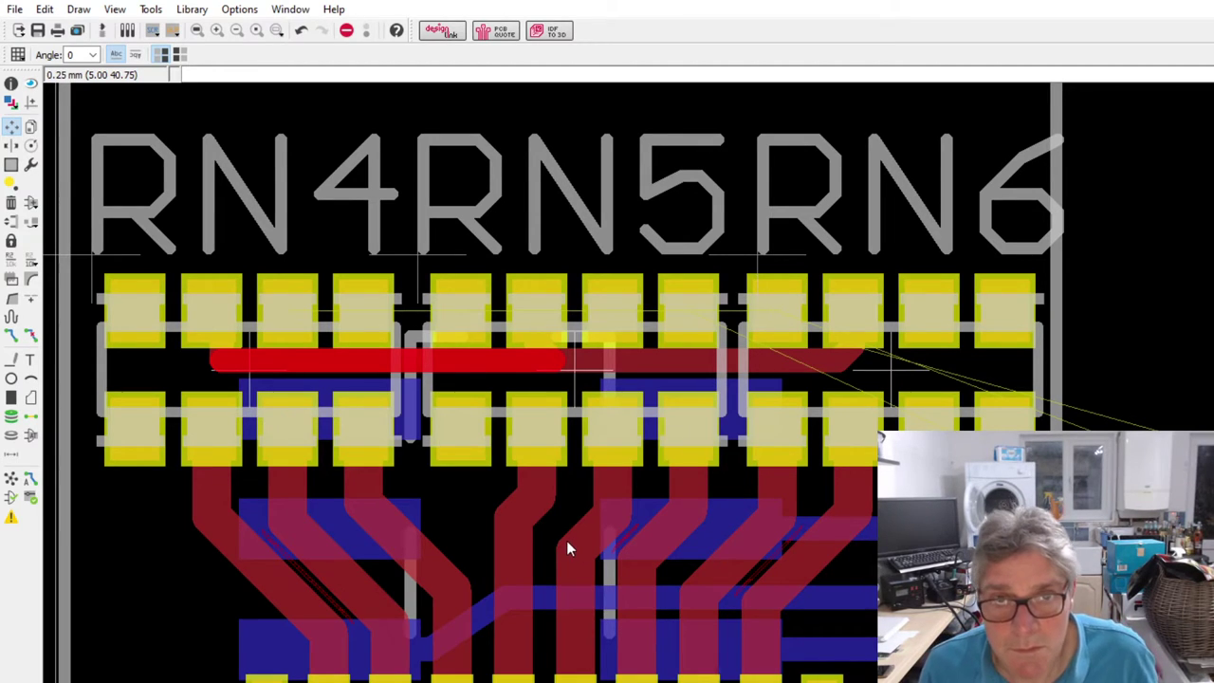
left_click(562, 508)
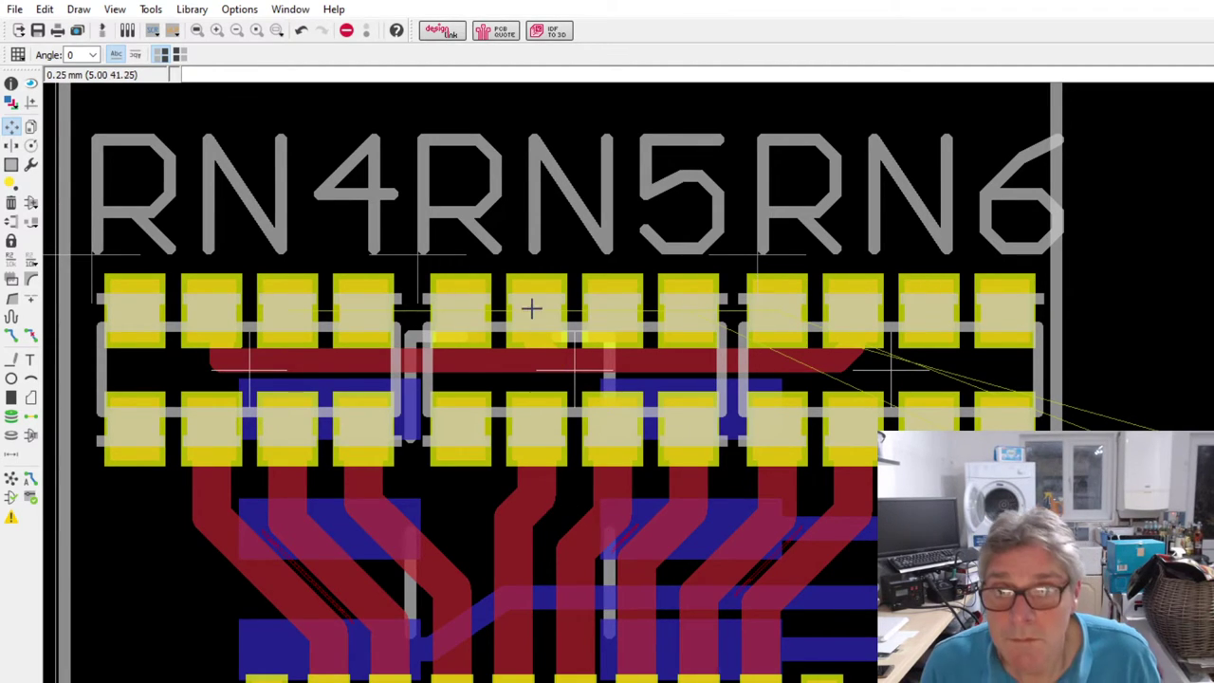
left_click(542, 358)
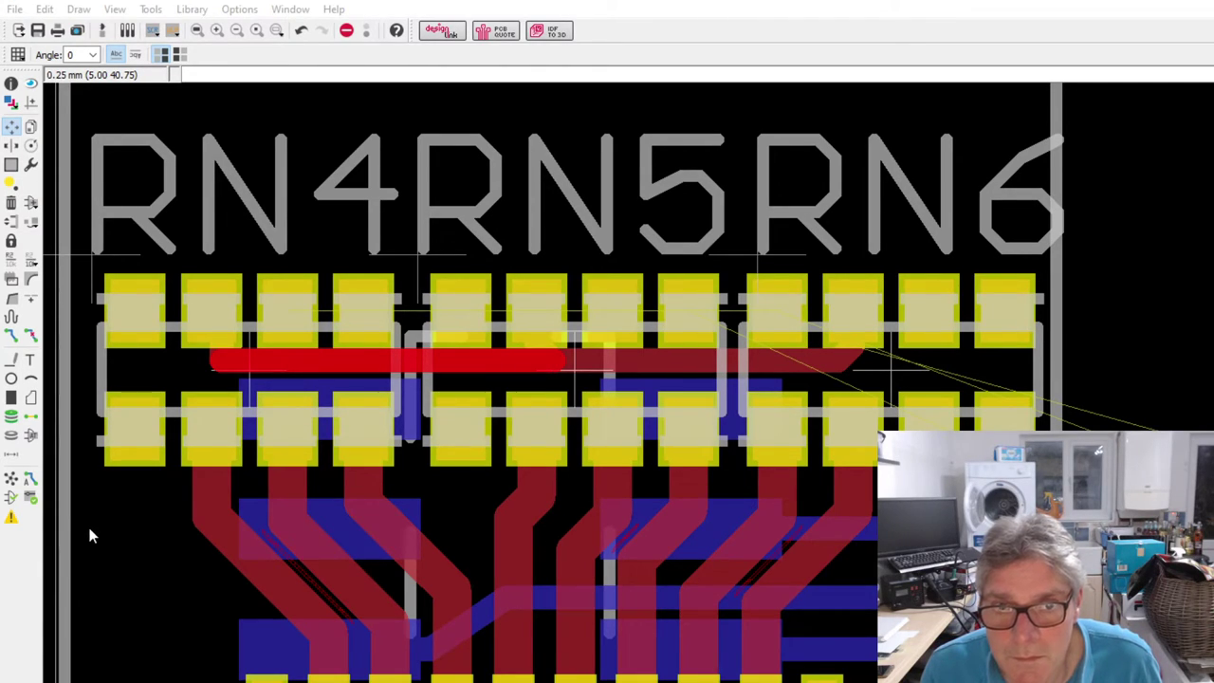
key("Escape")
scroll(616, 426, "down", 2)
scroll(609, 352, "up", 3)
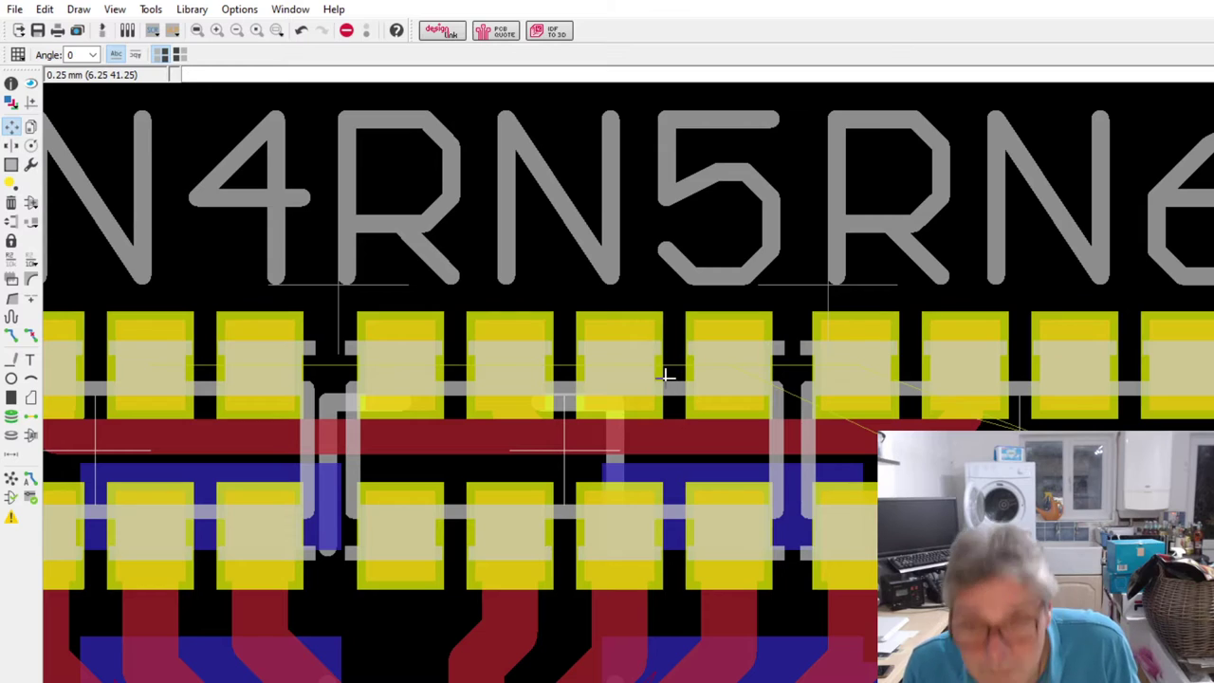
key("ctrl+z")
scroll(1075, 384, "down", 2)
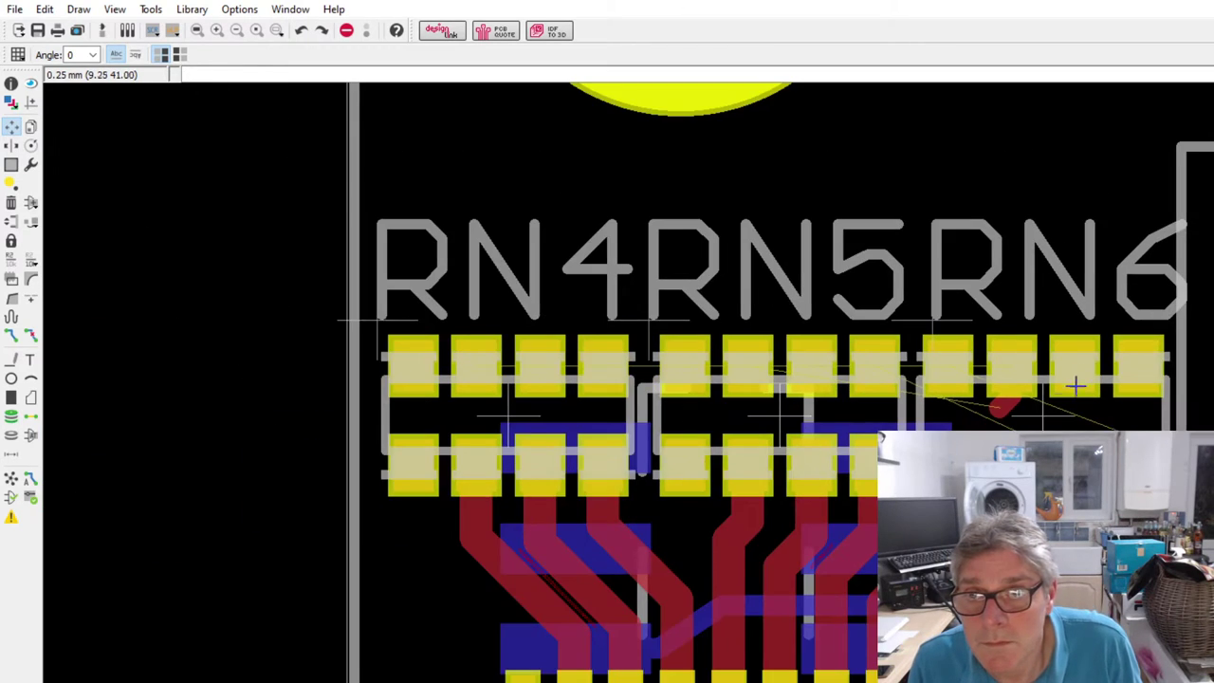
scroll(986, 414, "up", 2)
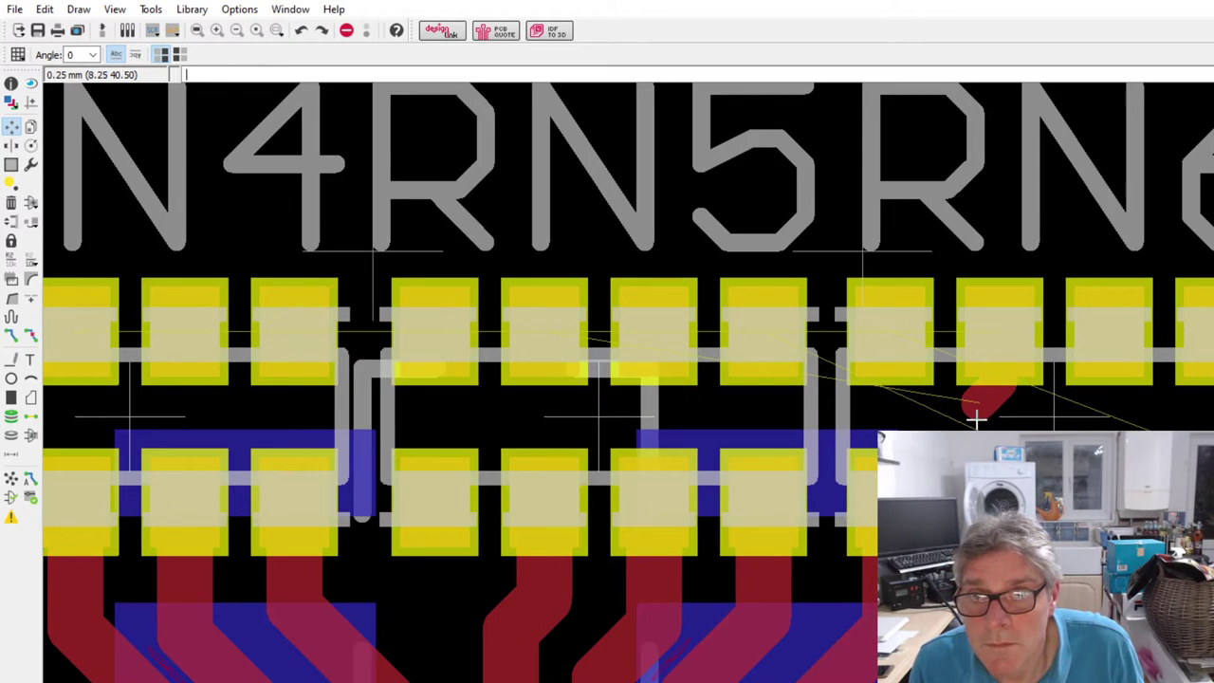
- Re-route the track along the row, ending with a 45° bend up into the RN4 pad
left_click(11, 334)
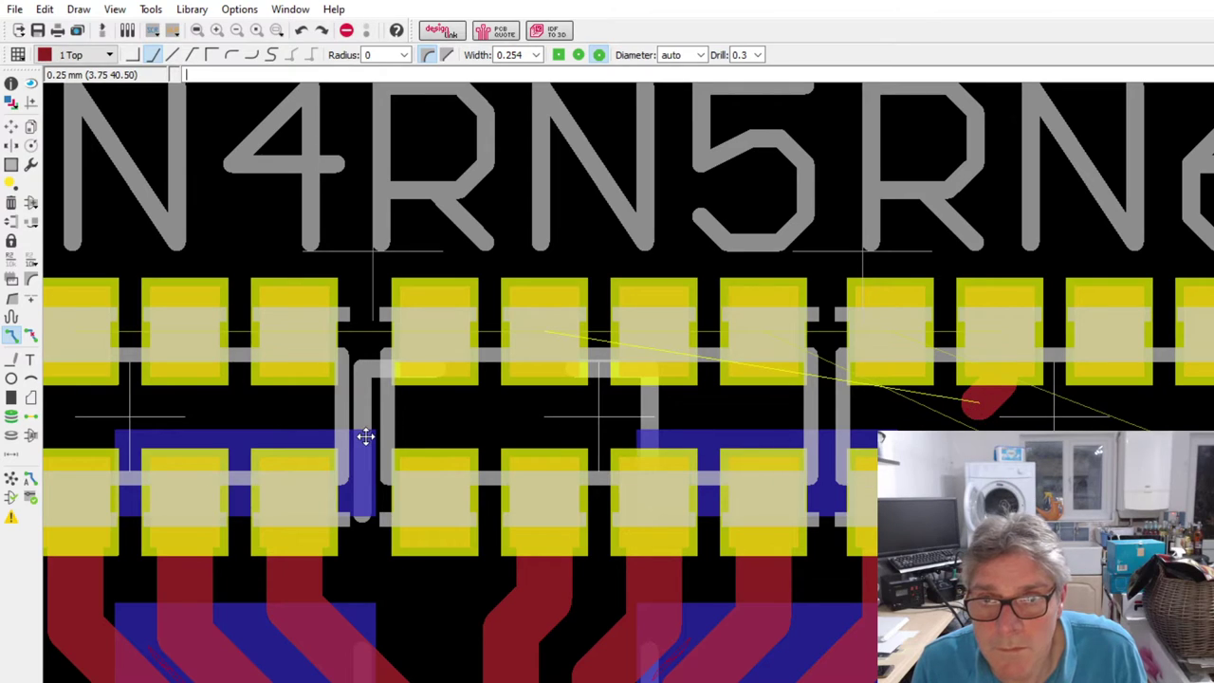
left_click(82, 412)
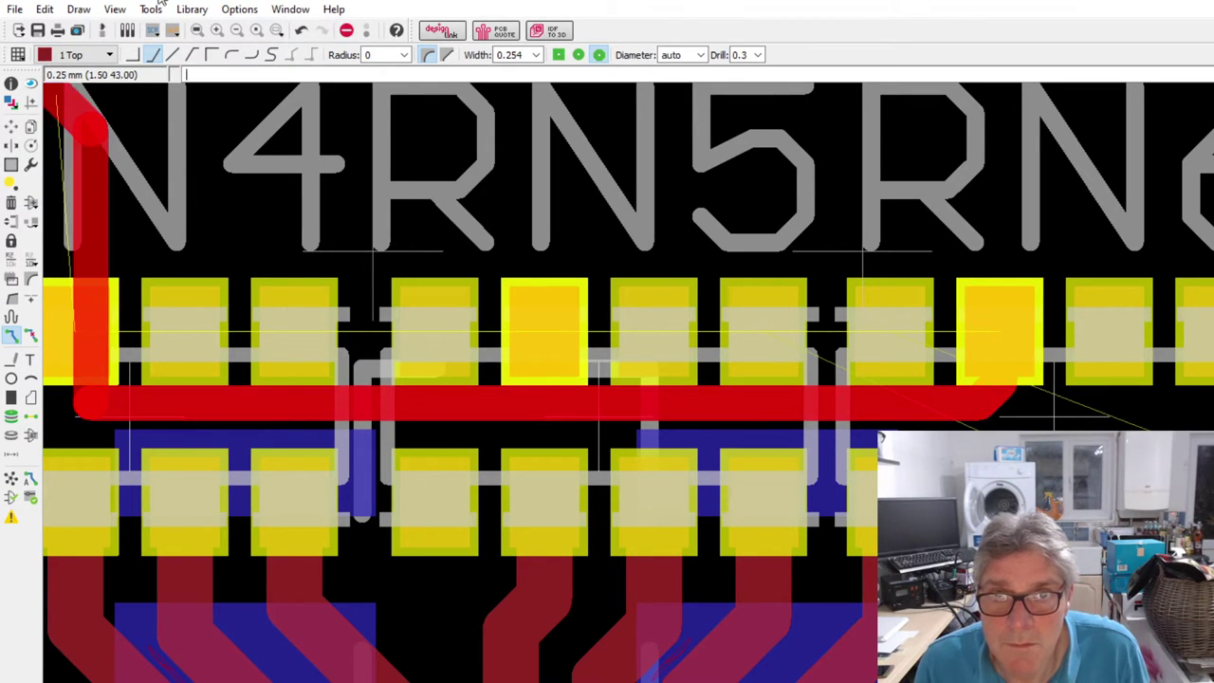
left_click(192, 55)
left_click(82, 339)
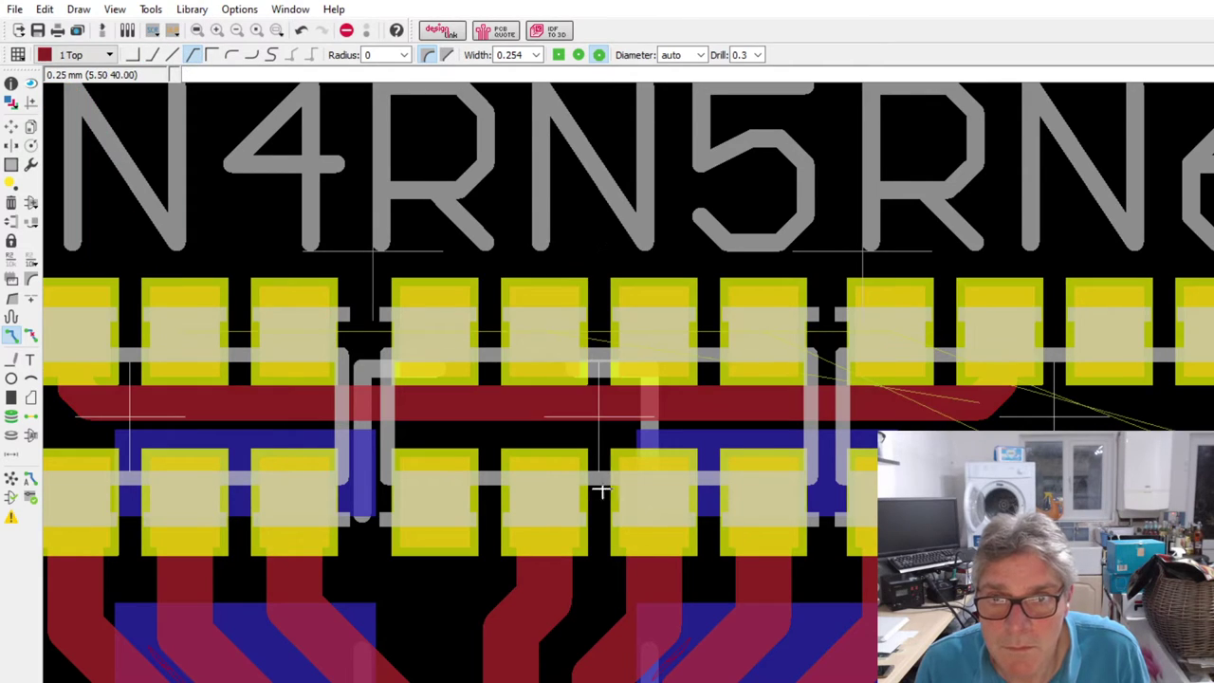
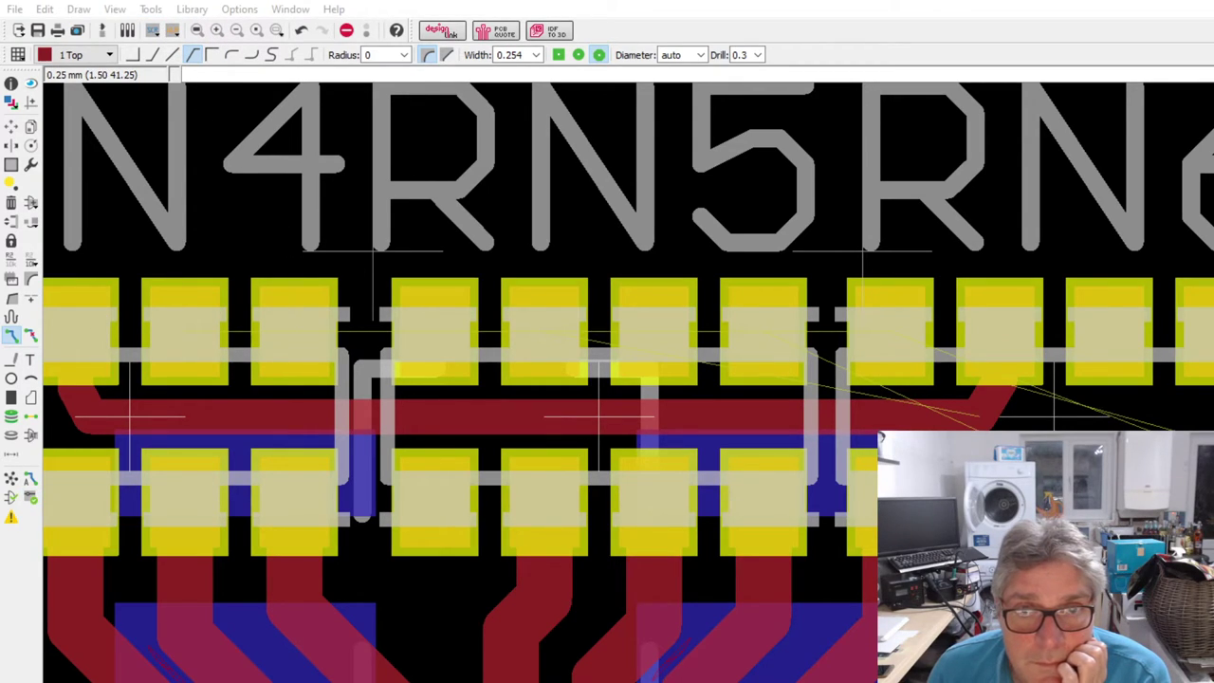
- Route a top-layer trace from a resistor-network pad, arching above the RN5 and RN4 labels to its target pad
scroll(351, 585, "down", 3)
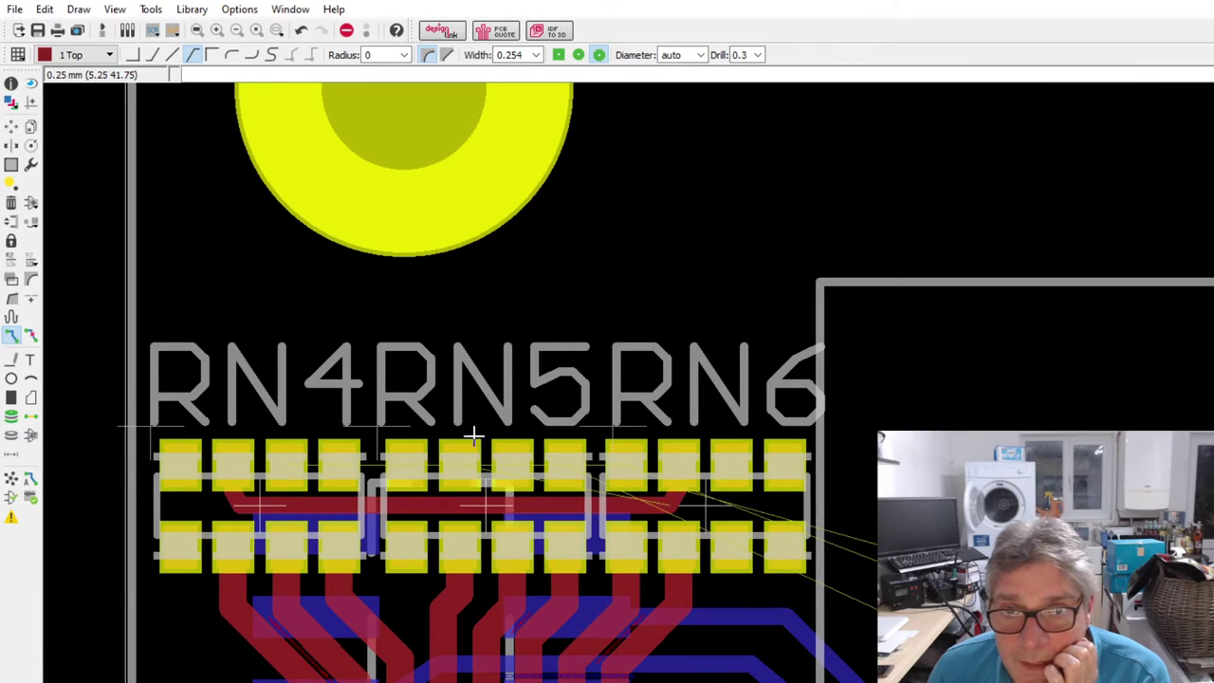
scroll(540, 479, "down", 2)
scroll(469, 472, "up", 3)
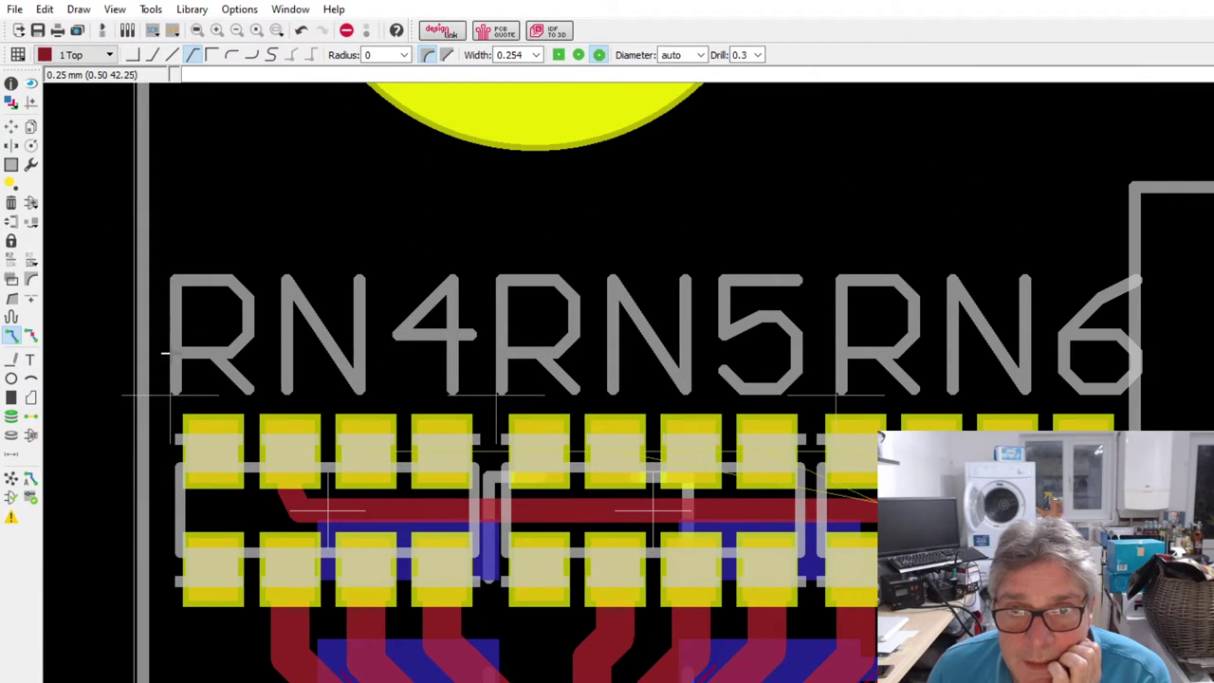
left_click(11, 338)
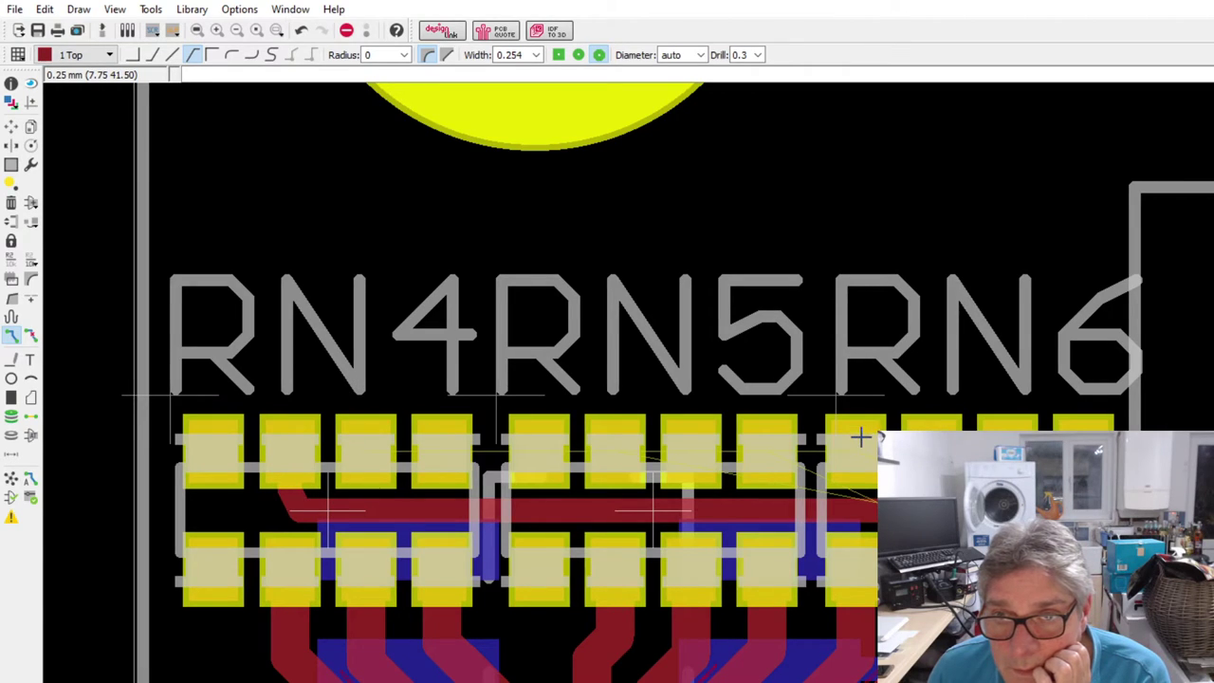
left_click(816, 327)
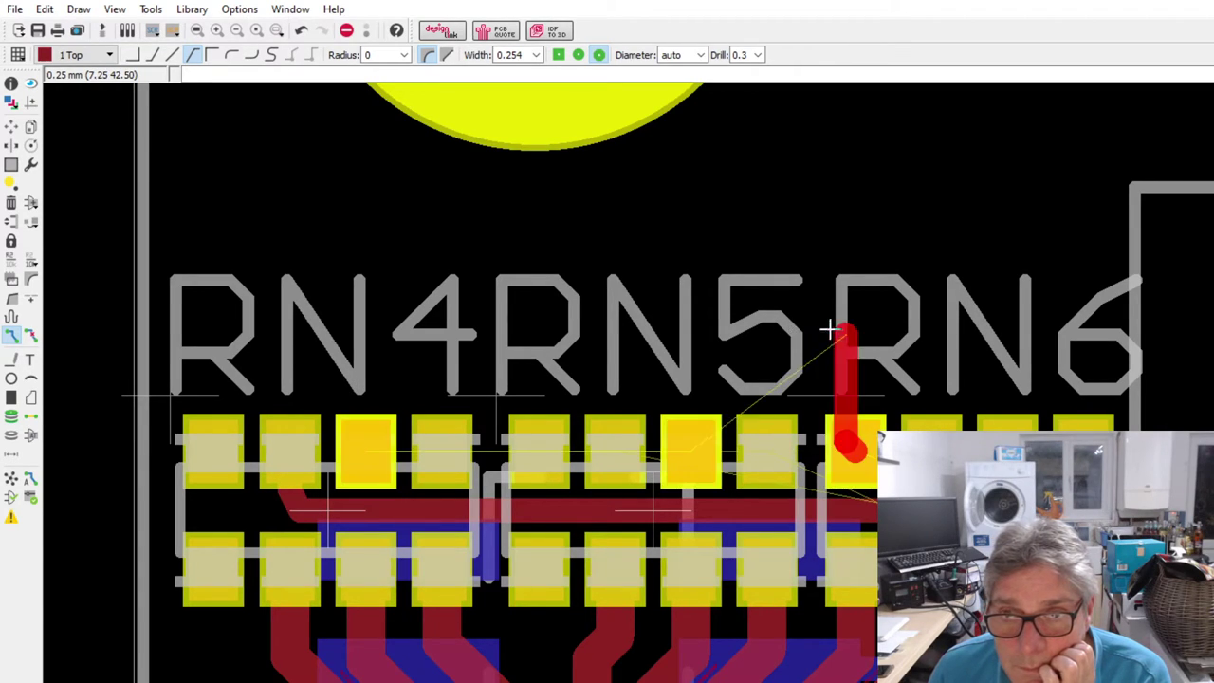
left_click(152, 54)
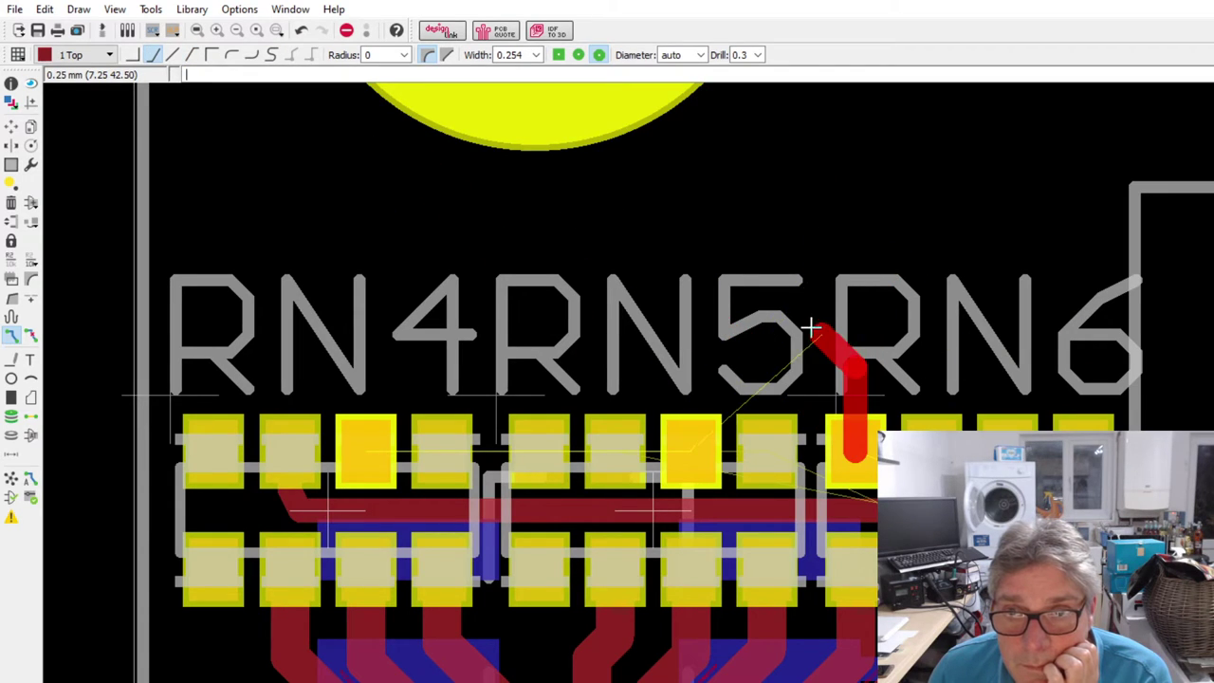
left_click(802, 281)
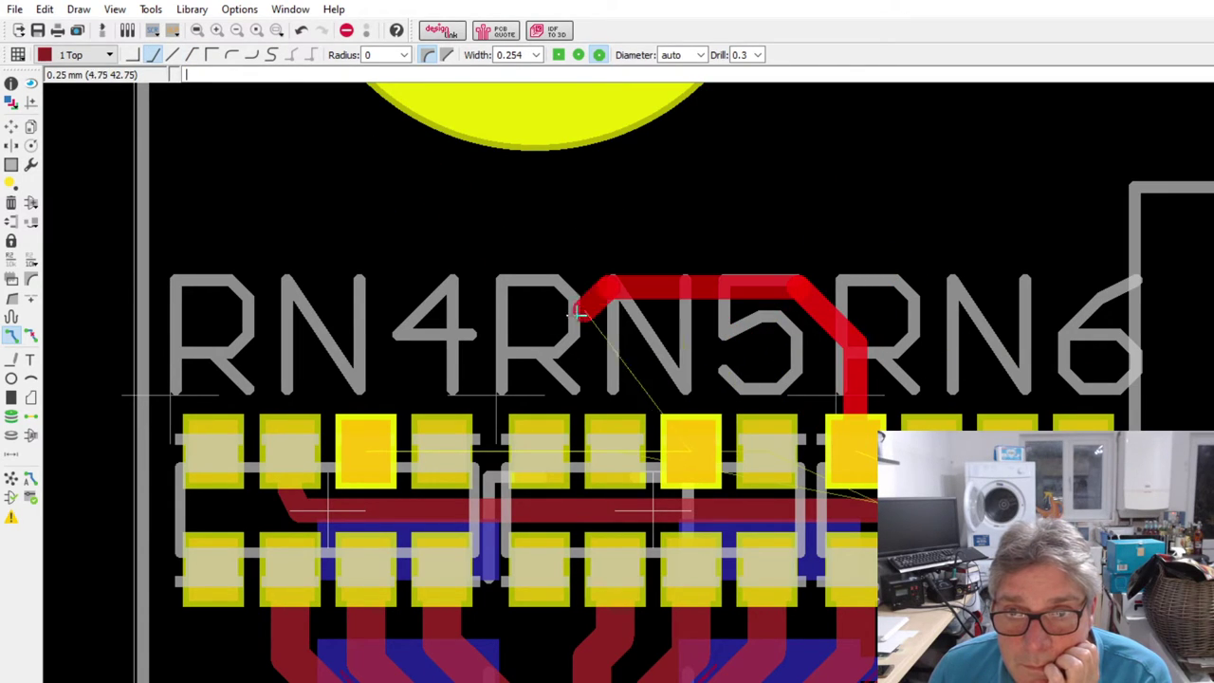
left_click(364, 357)
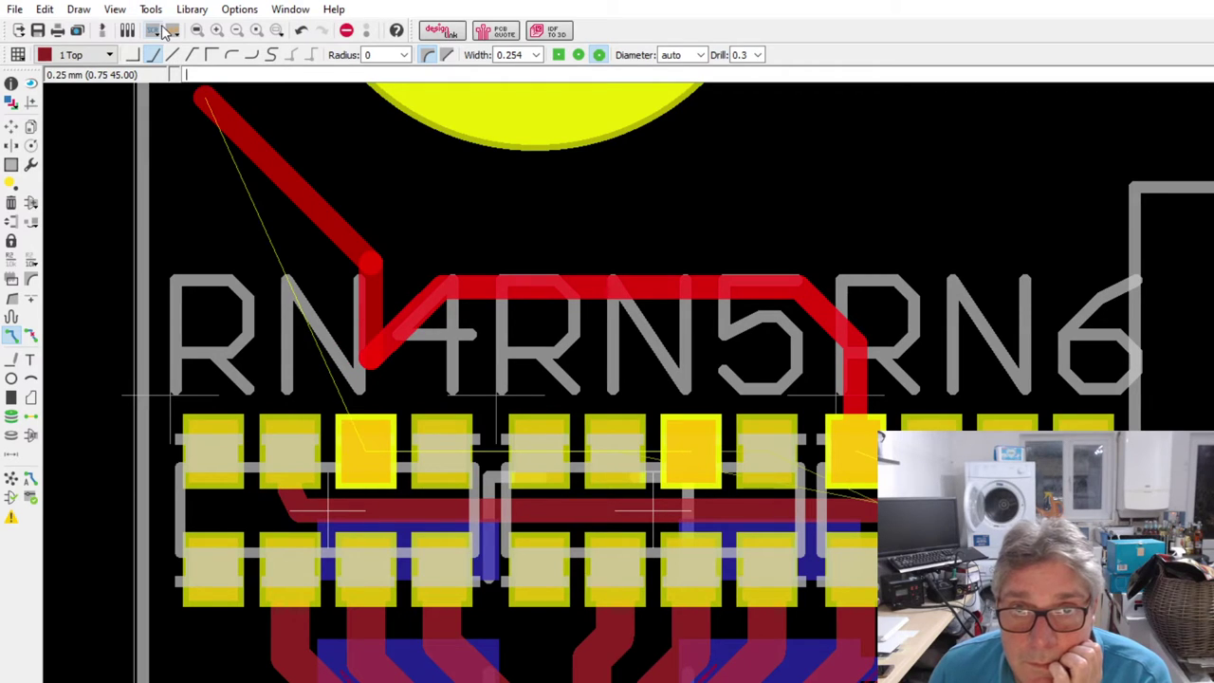
left_click(192, 54)
left_click(351, 444)
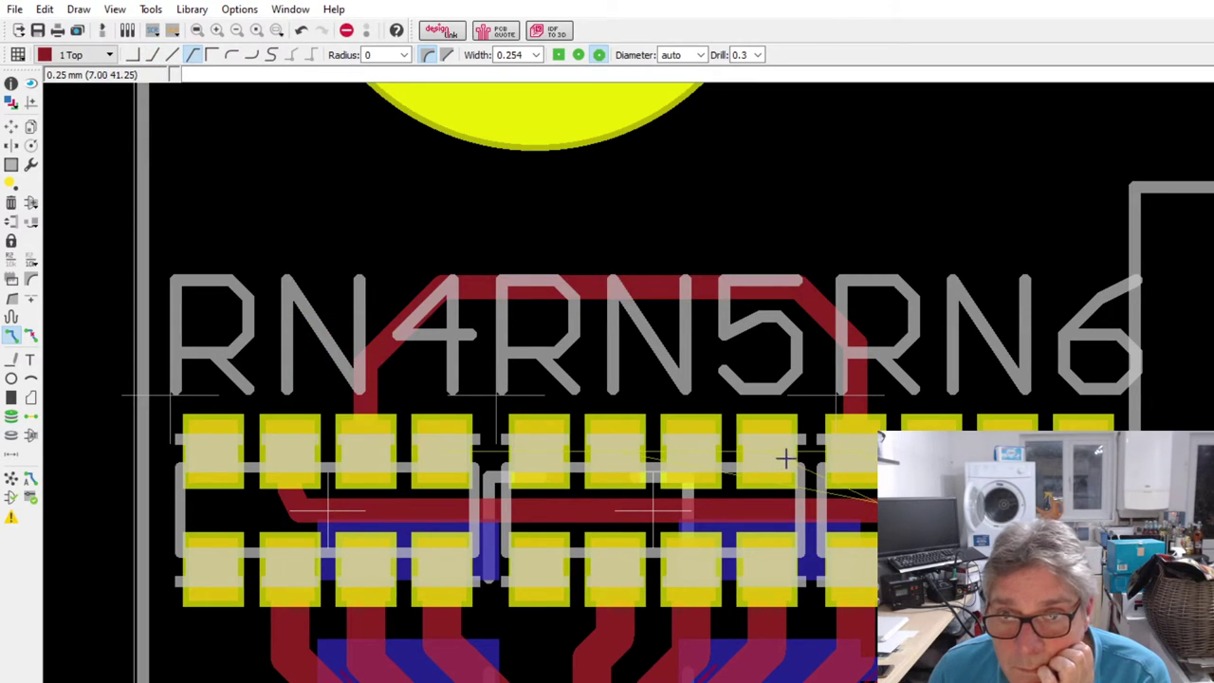
- Route a second trace from the pad under RN6 with a diagonal leg to the pad under RN4
left_click(614, 447)
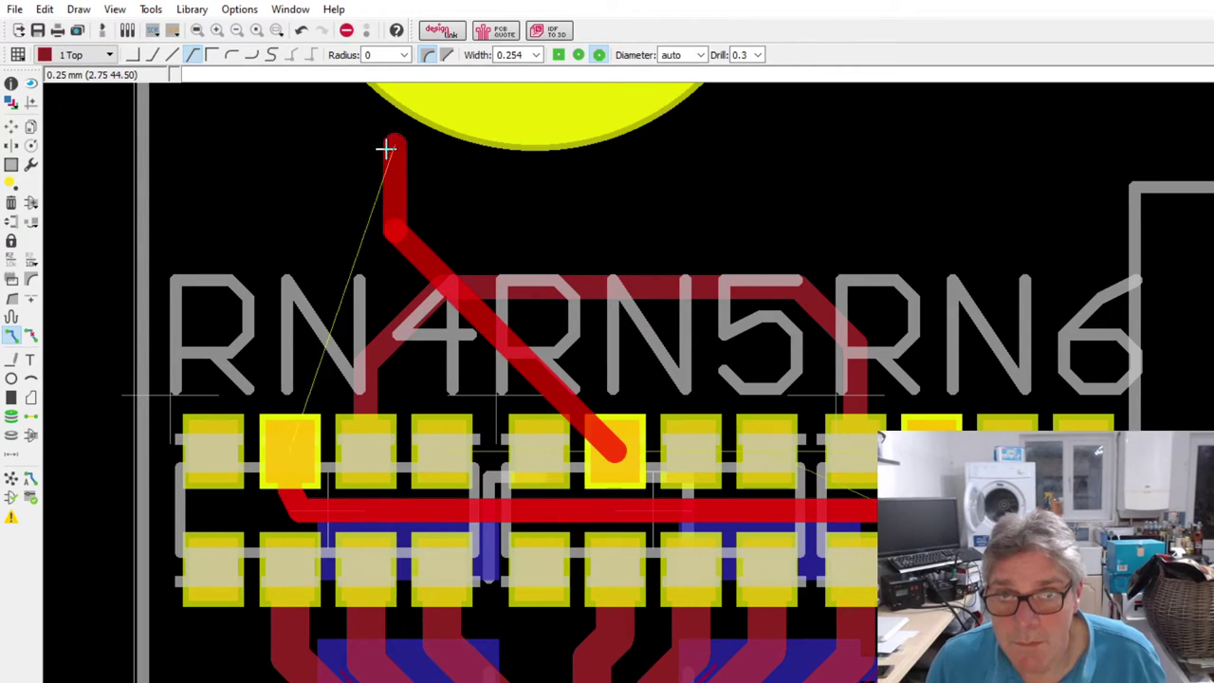
left_click(151, 54)
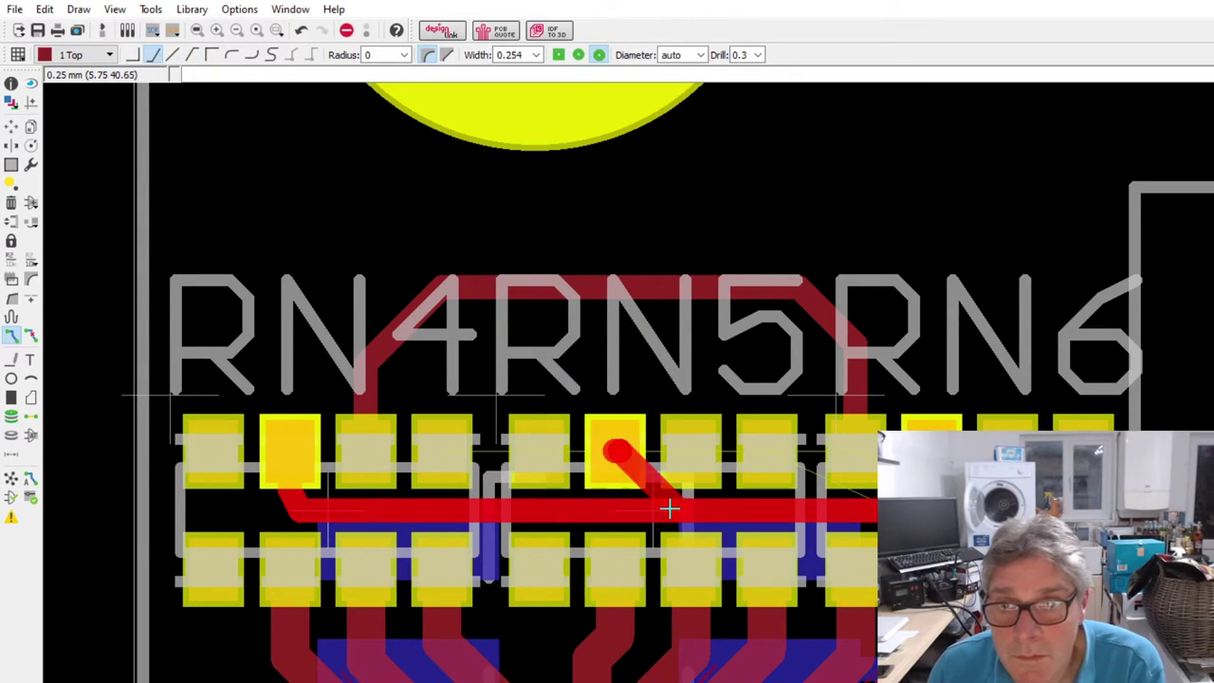
key("Escape")
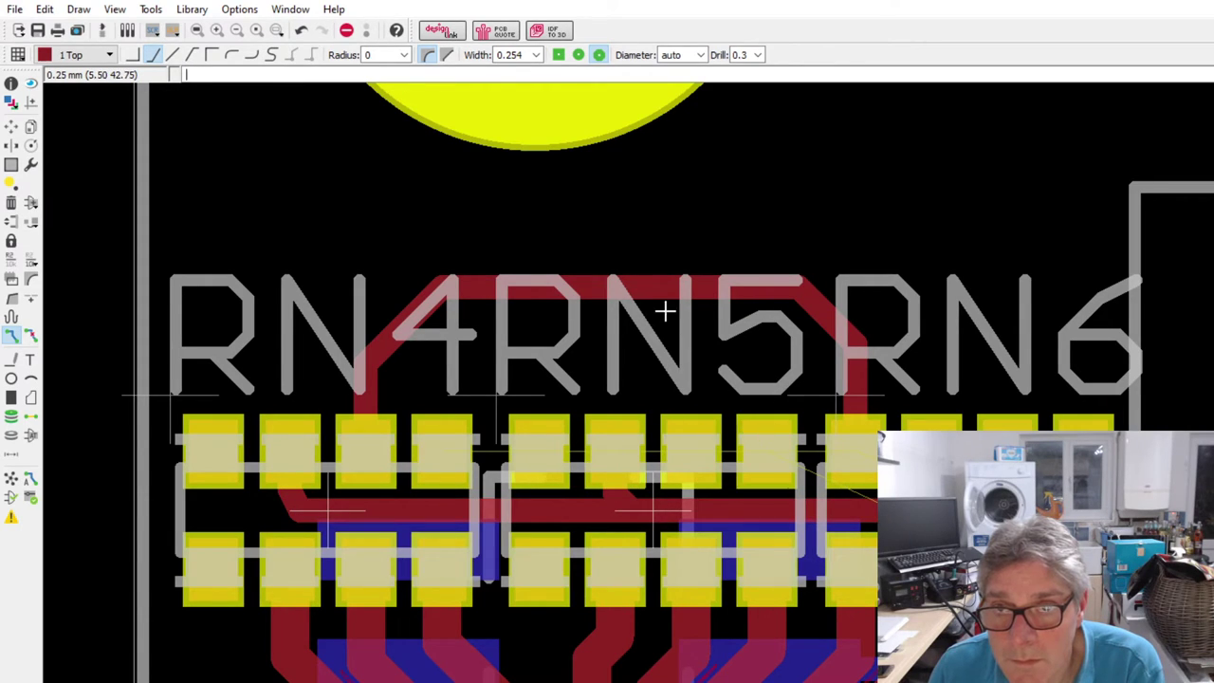
left_click(654, 446)
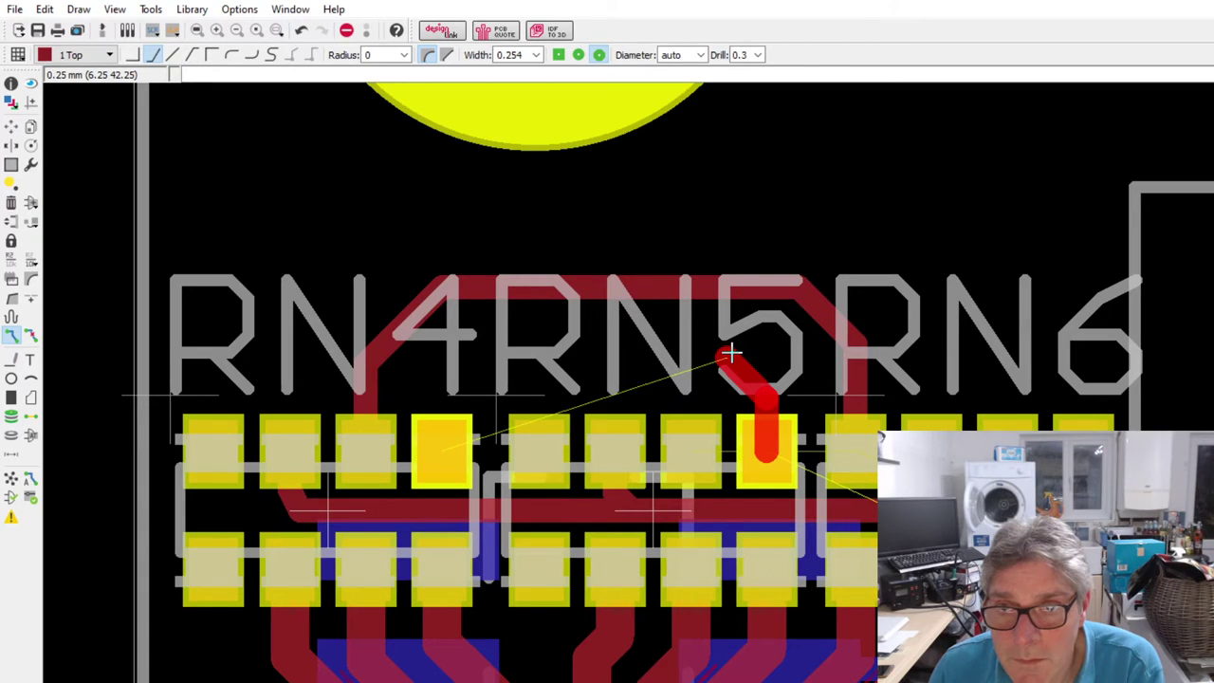
left_click(730, 354)
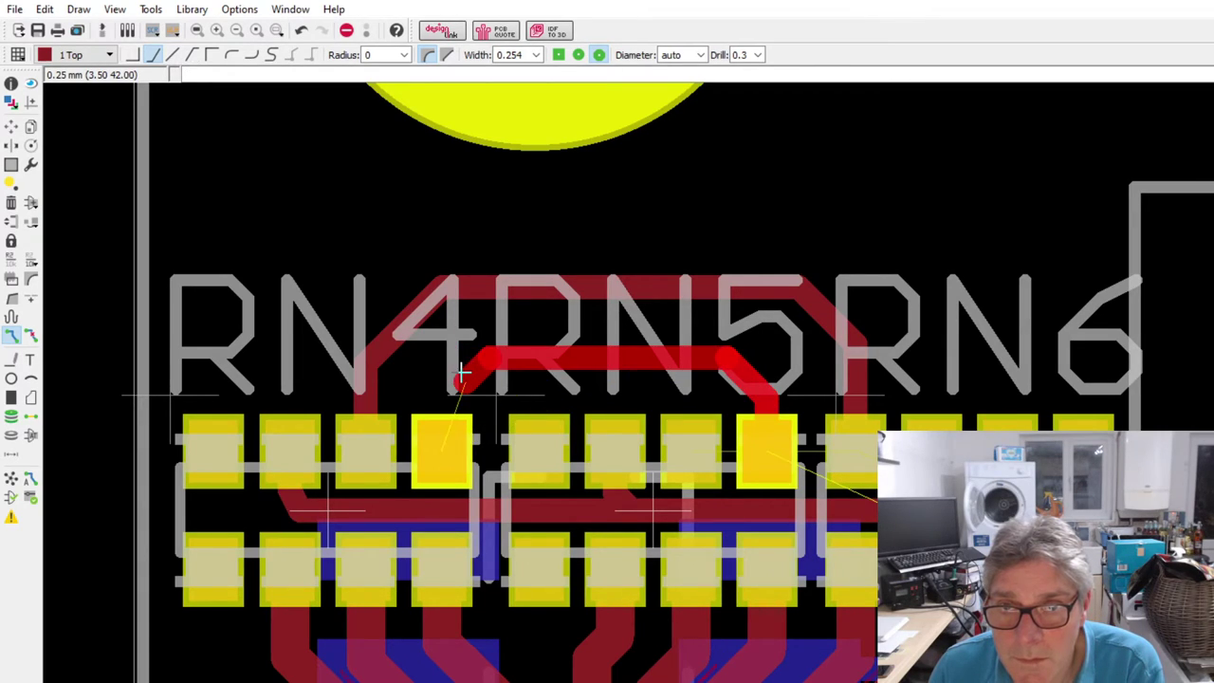
left_click(443, 441)
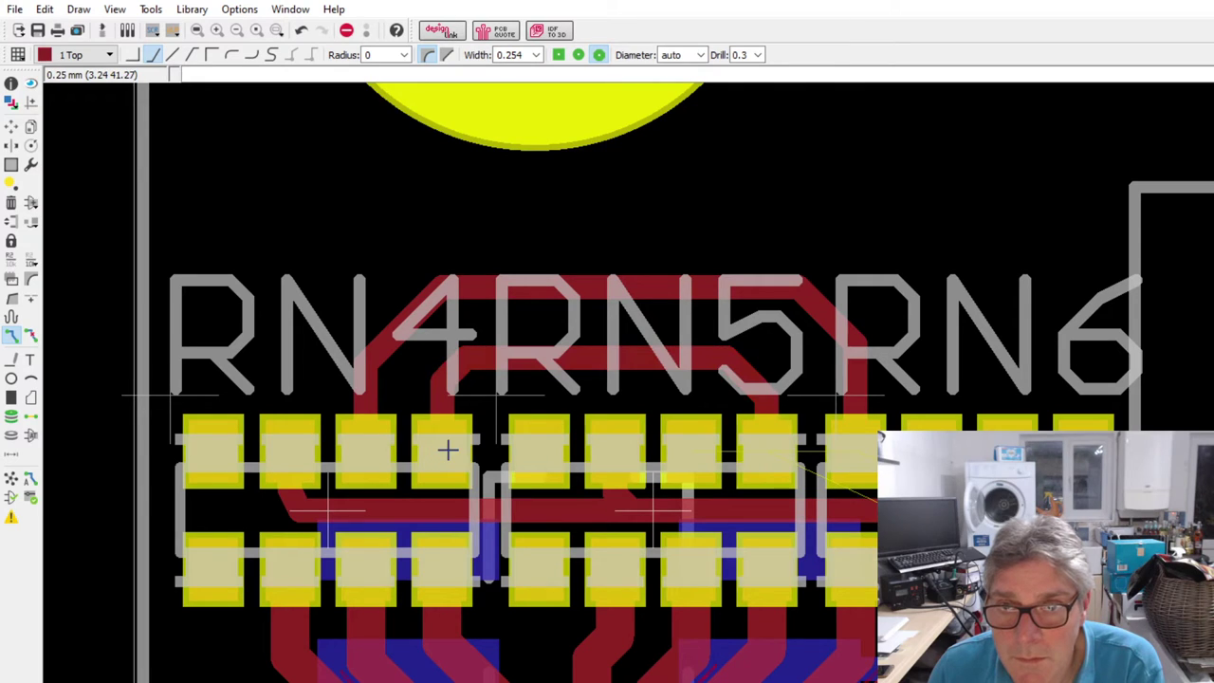
scroll(692, 418, "up", 2)
scroll(684, 404, "down", 2)
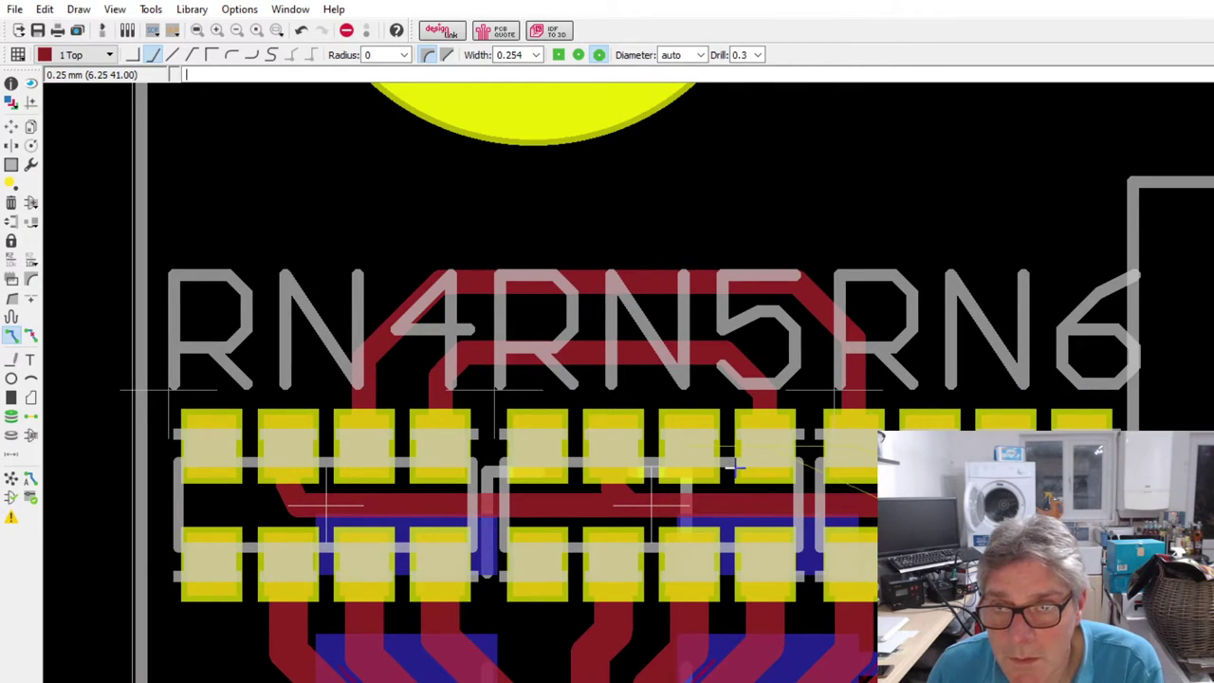
scroll(733, 465, "down", 6)
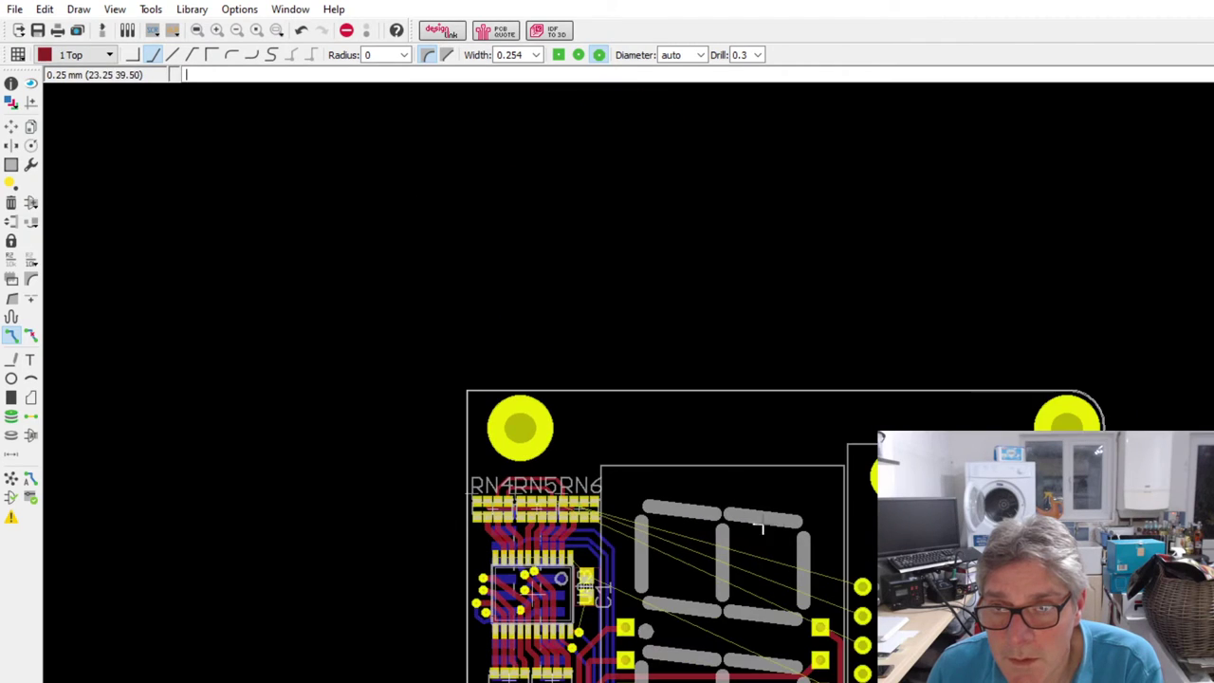
- Start a 0.4064 mm trace from the display pad with horizontal-then-45° bends, heading toward RN6
scroll(843, 673, "up", 3)
left_click(862, 645)
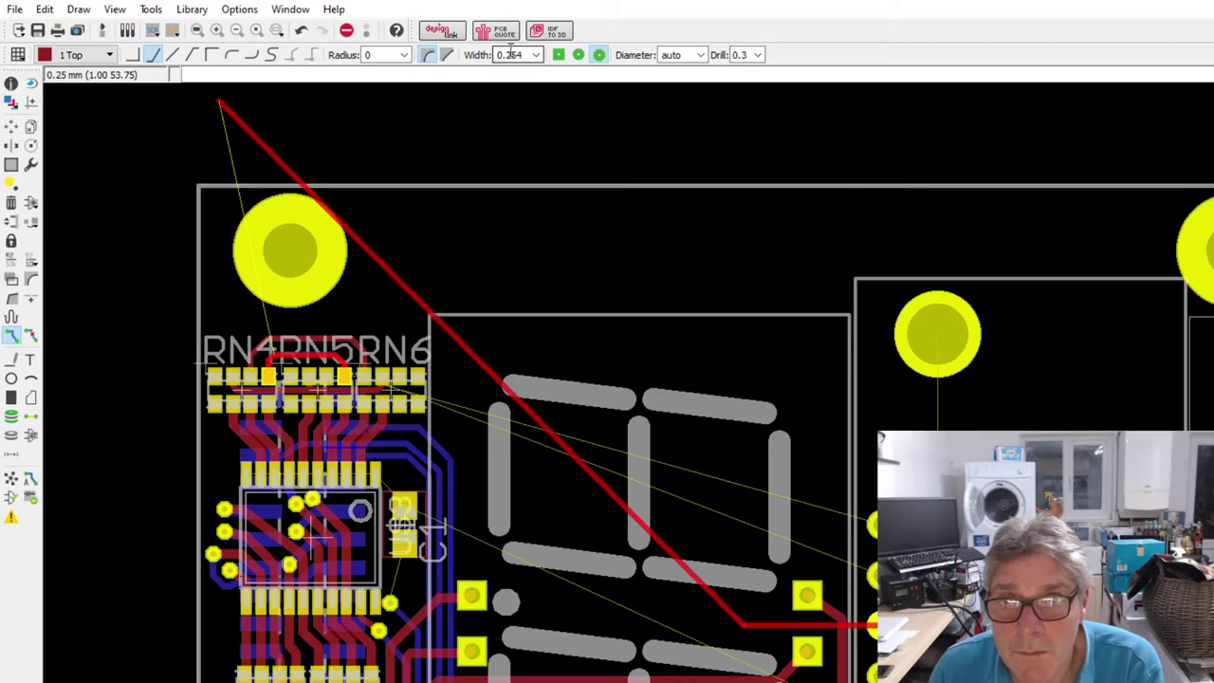
key("Down")
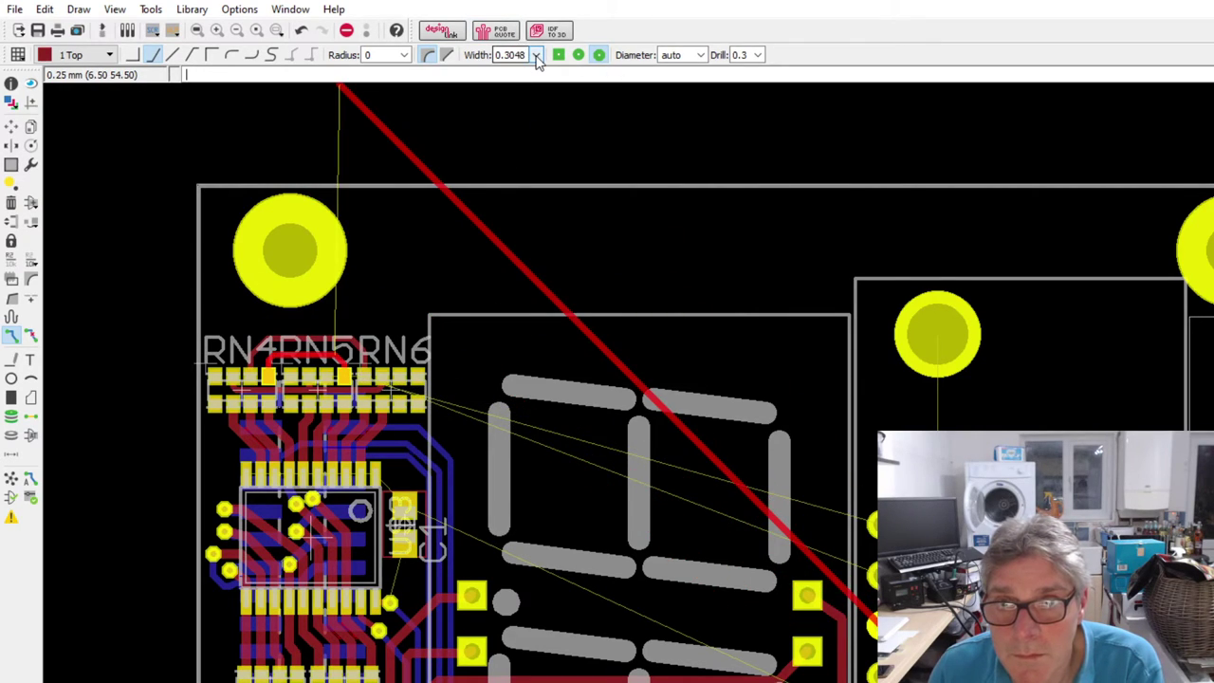
key("Down")
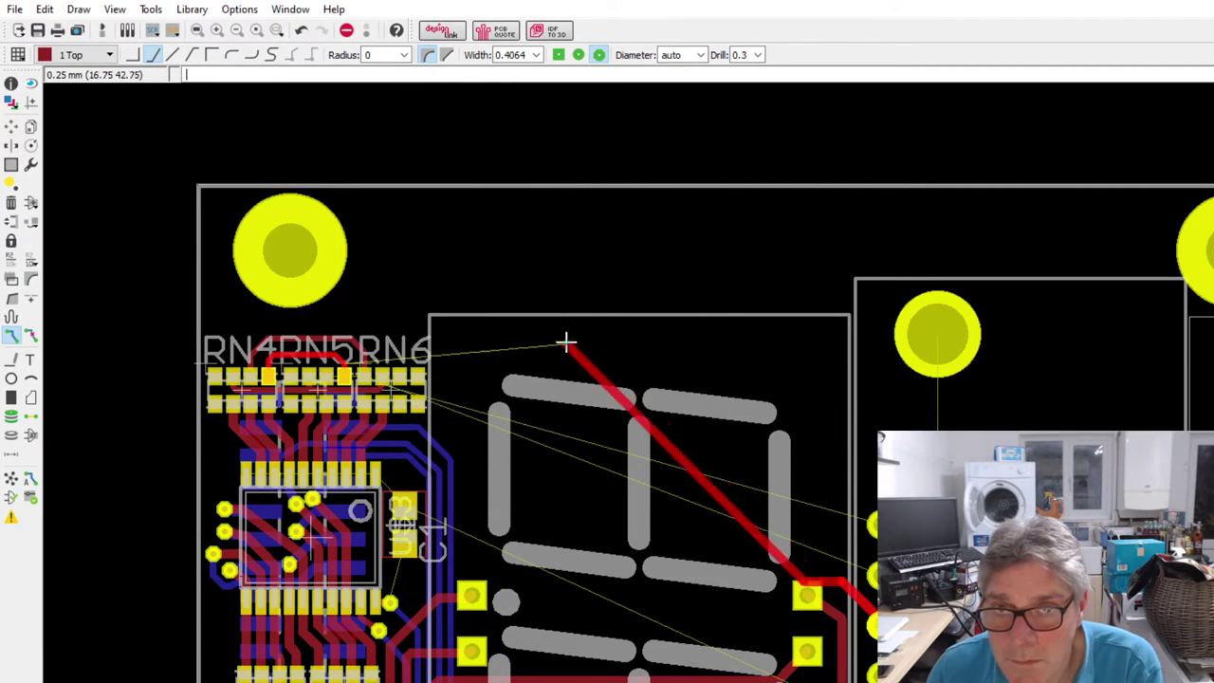
left_click(191, 54)
scroll(399, 353, "up", 2)
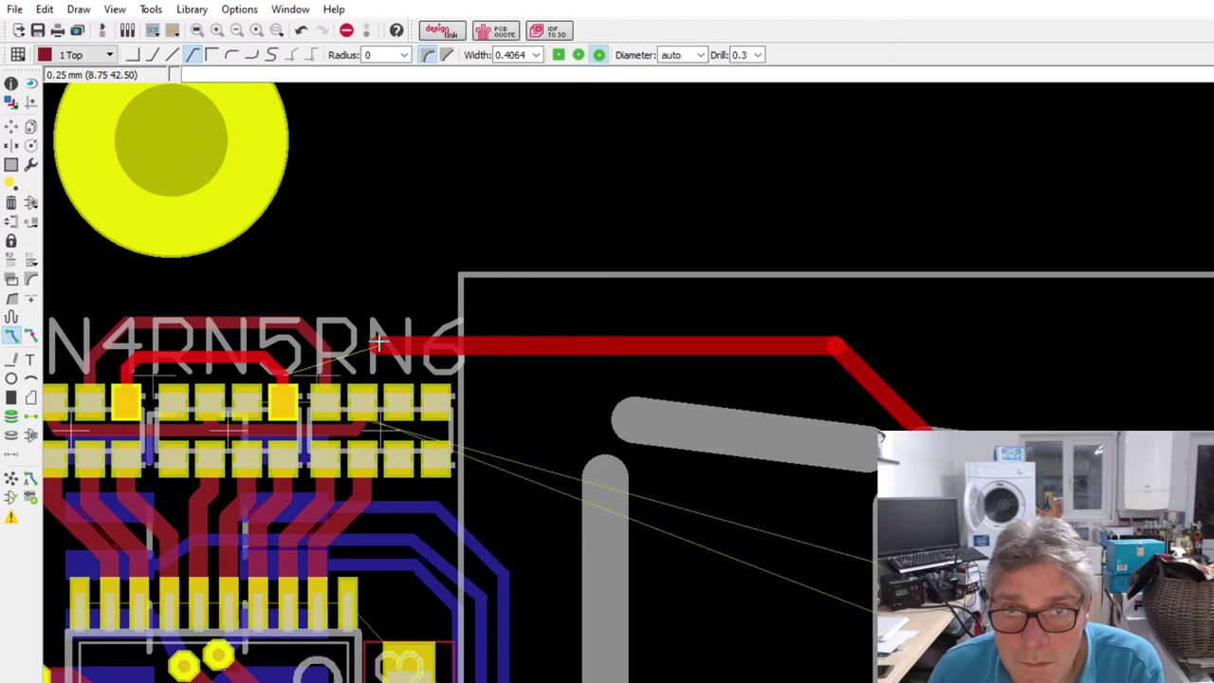
- Carry the red track onto the bottom layer and anchor it with a via
left_click(79, 55)
left_click(76, 89)
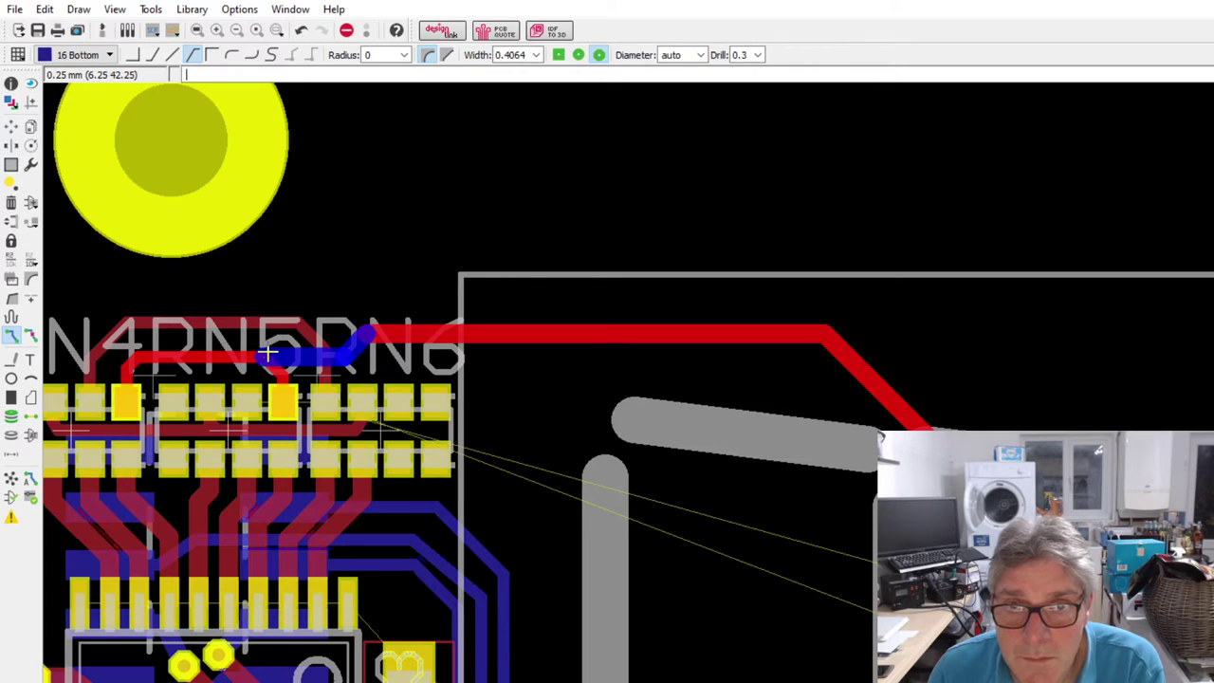
left_click(261, 357)
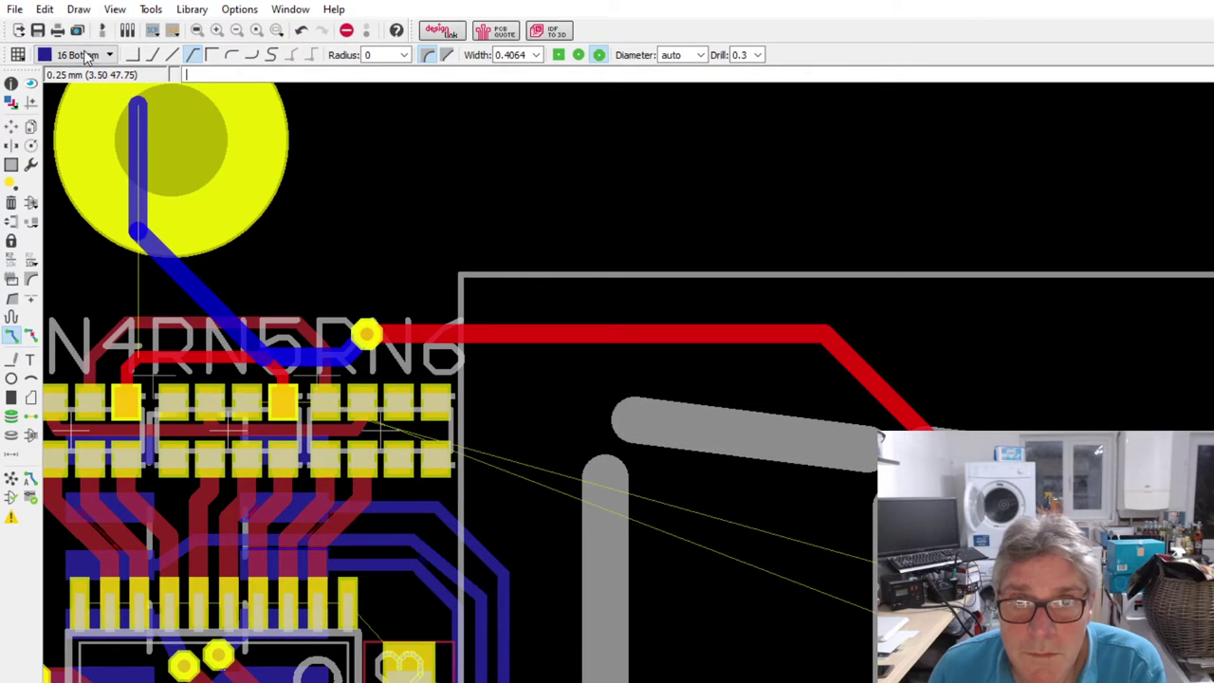
key("l")
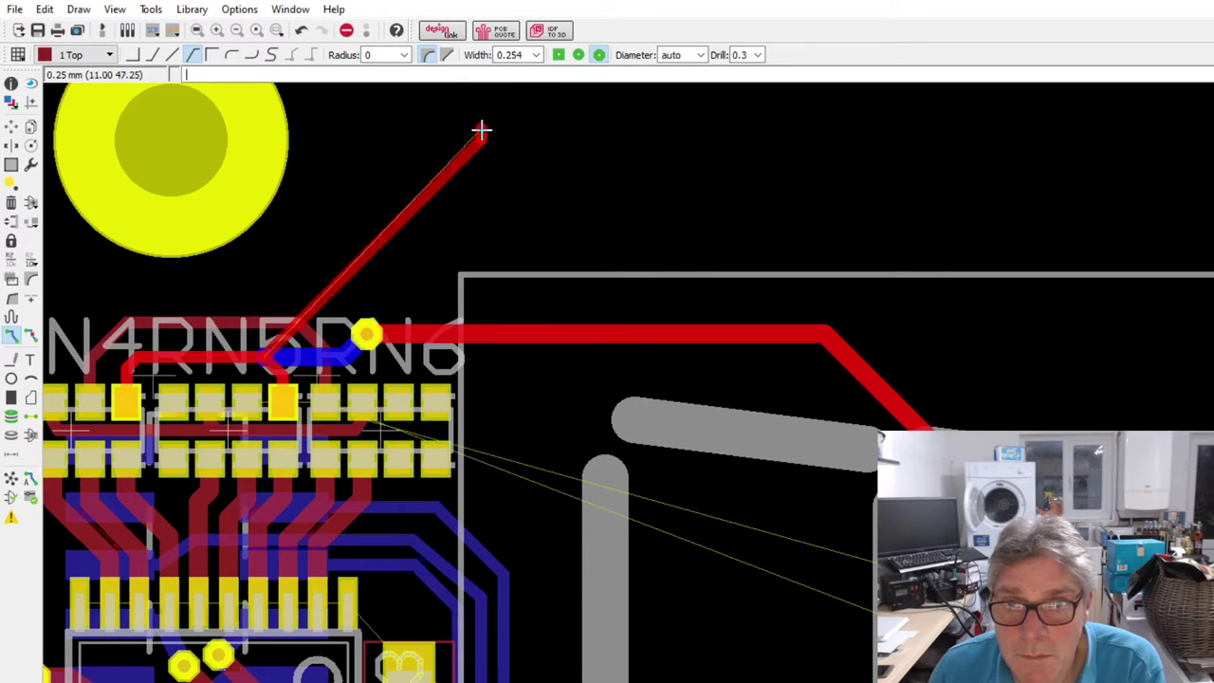
key("Escape")
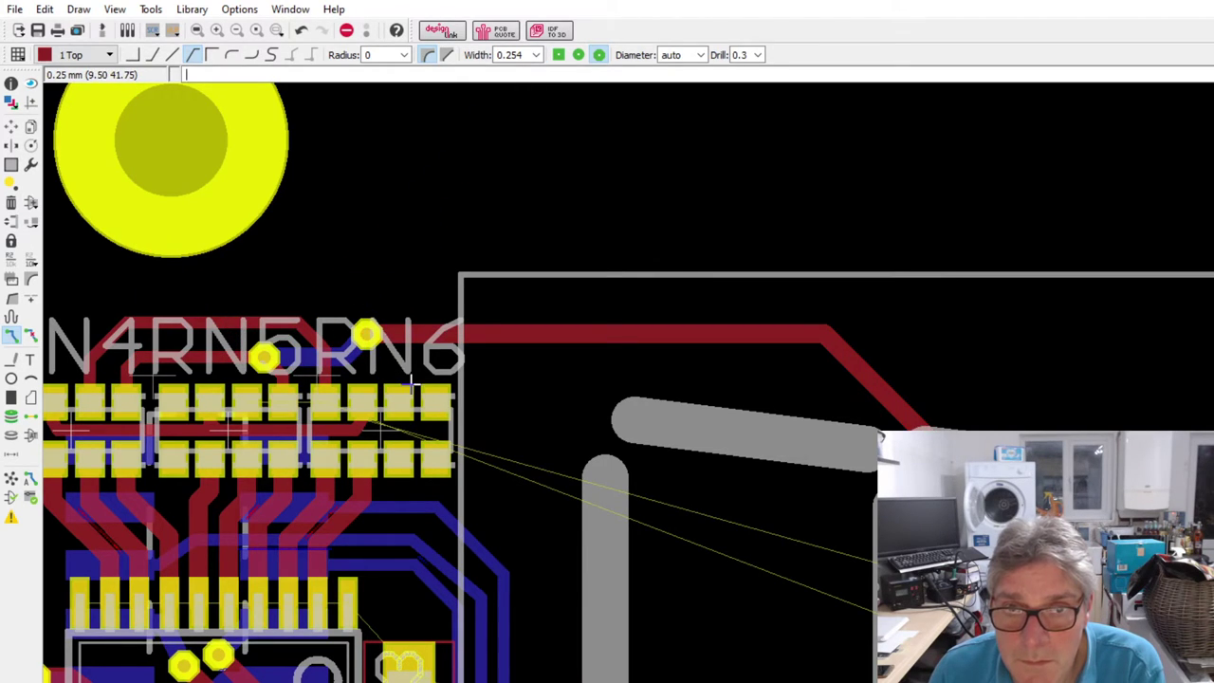
scroll(412, 379, "down", 2)
- Start a trace from a display pad and set its width to 0.4064 mm
left_click(930, 645)
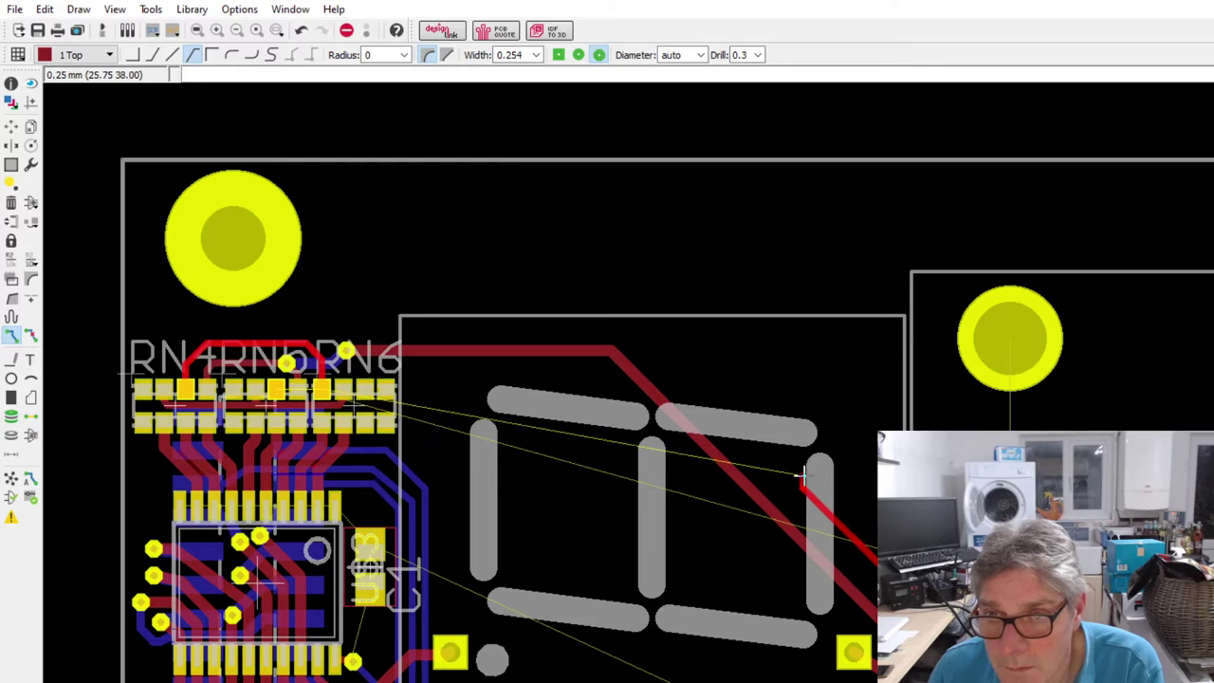
left_click(532, 57)
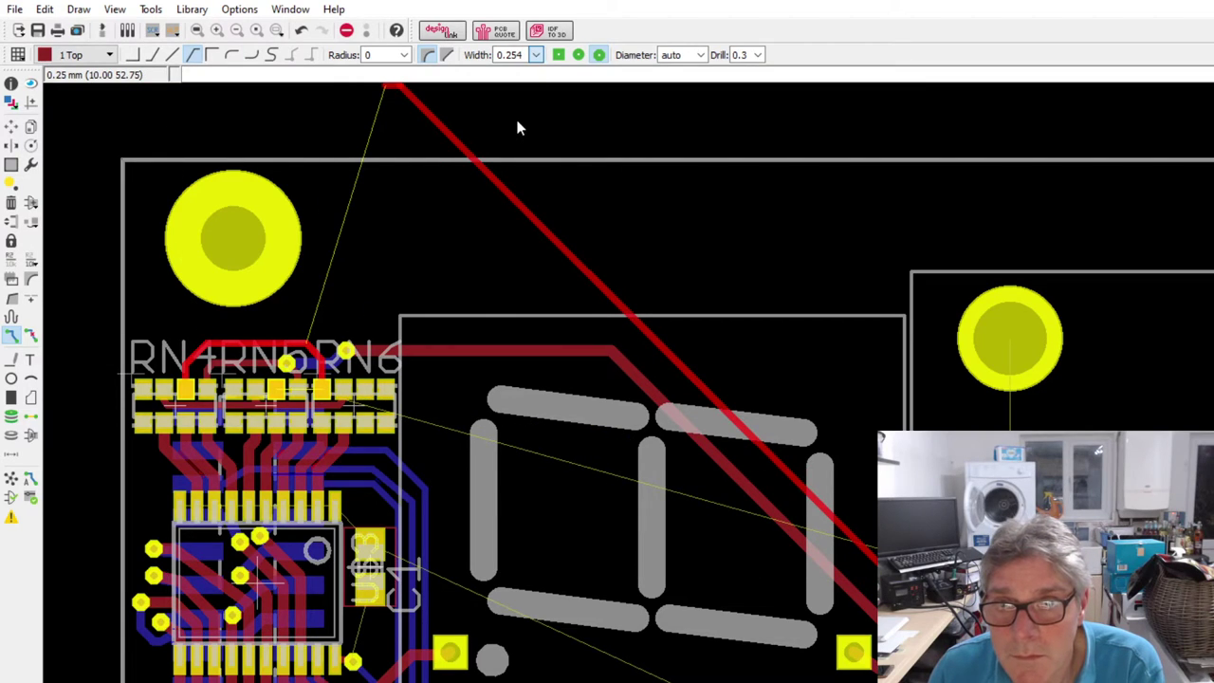
key("Down")
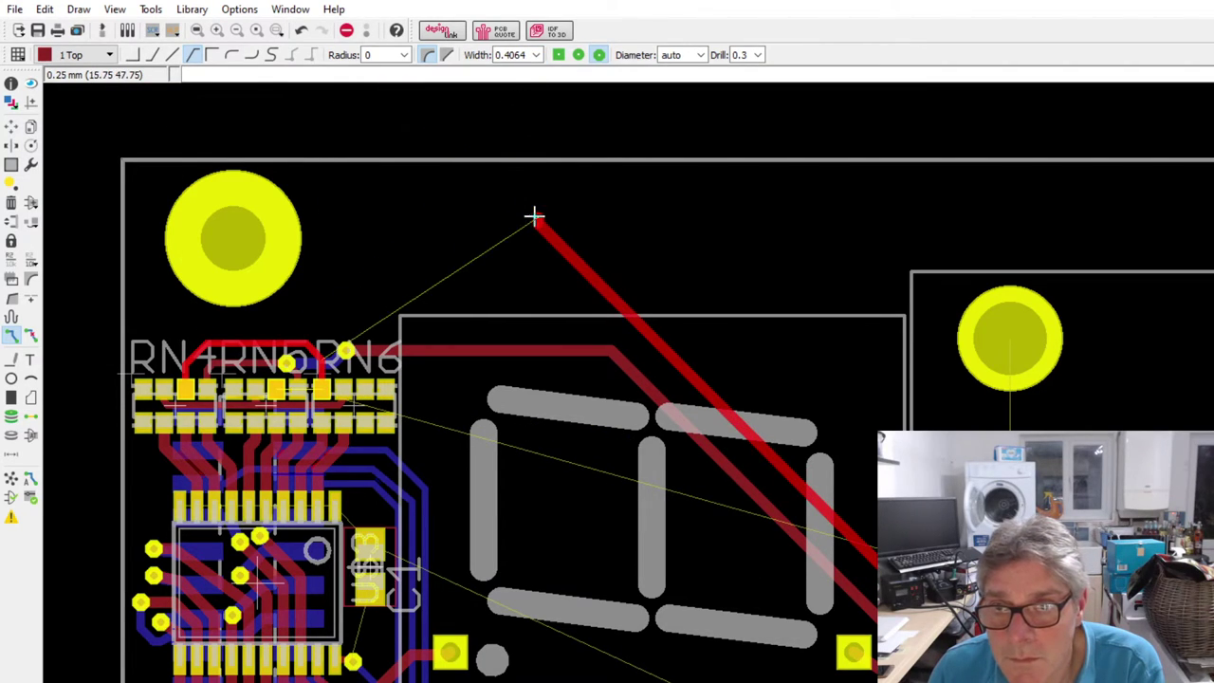
scroll(336, 326, "up", 2)
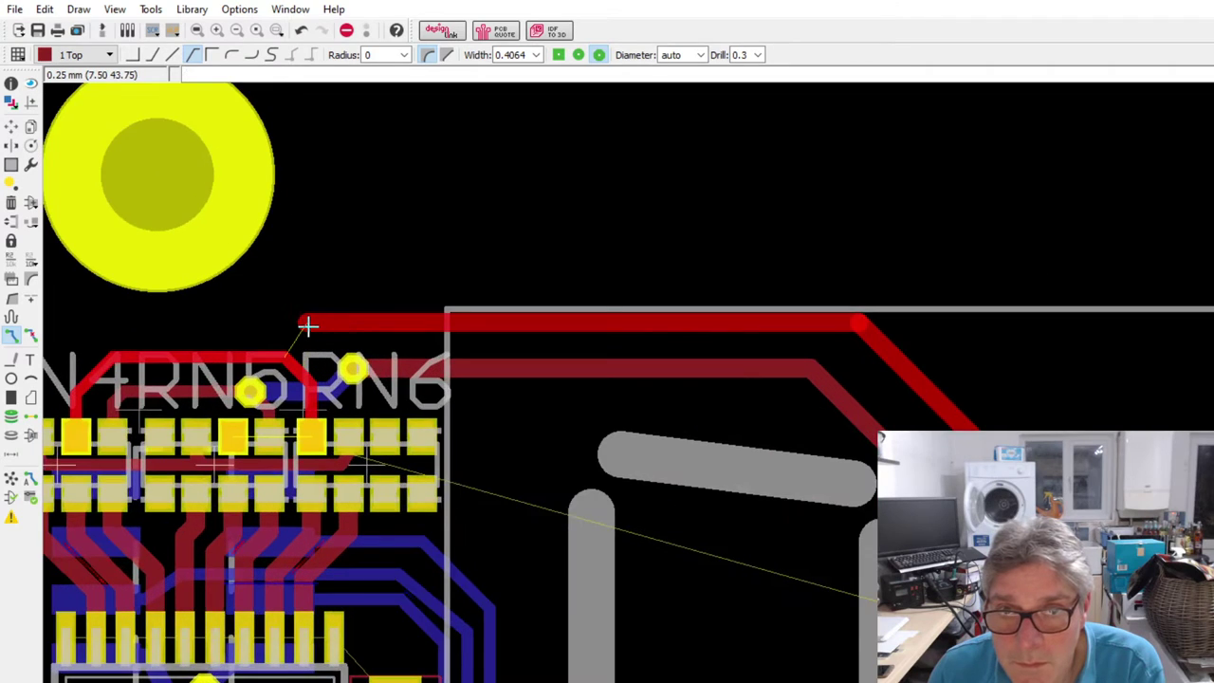
scroll(277, 358, "down", 2)
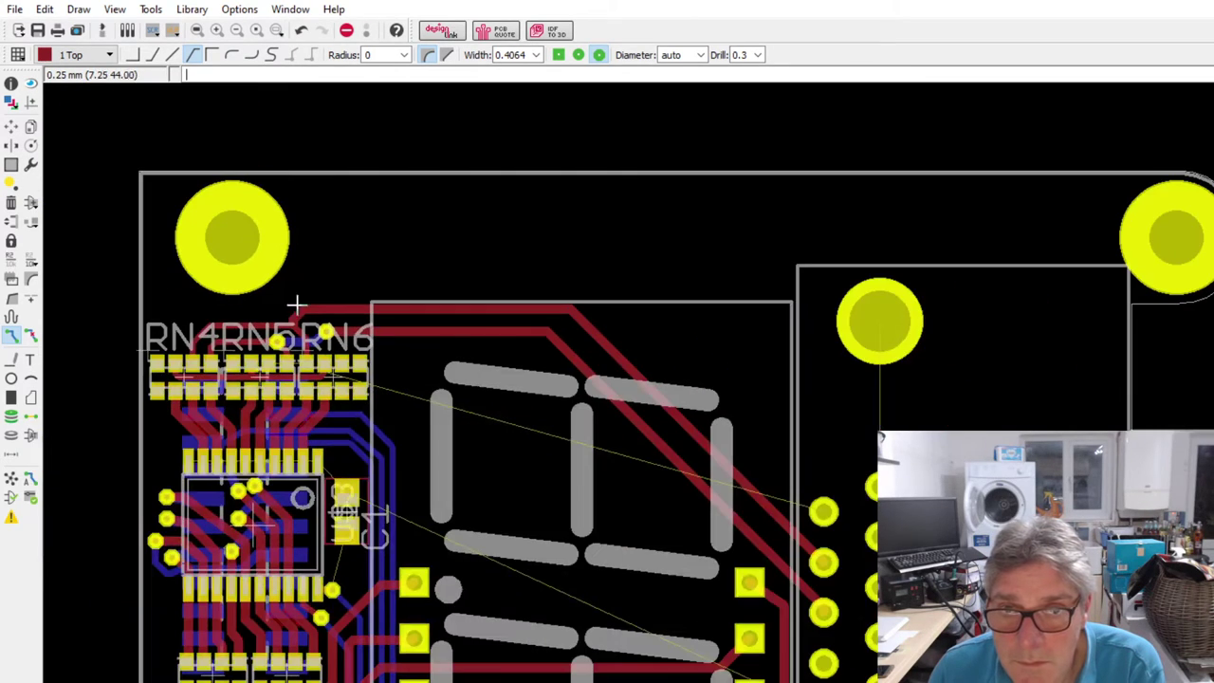
- Route from a display-side pad through a bottom-layer via onto the resistor-network pad below RN6
left_click(814, 514)
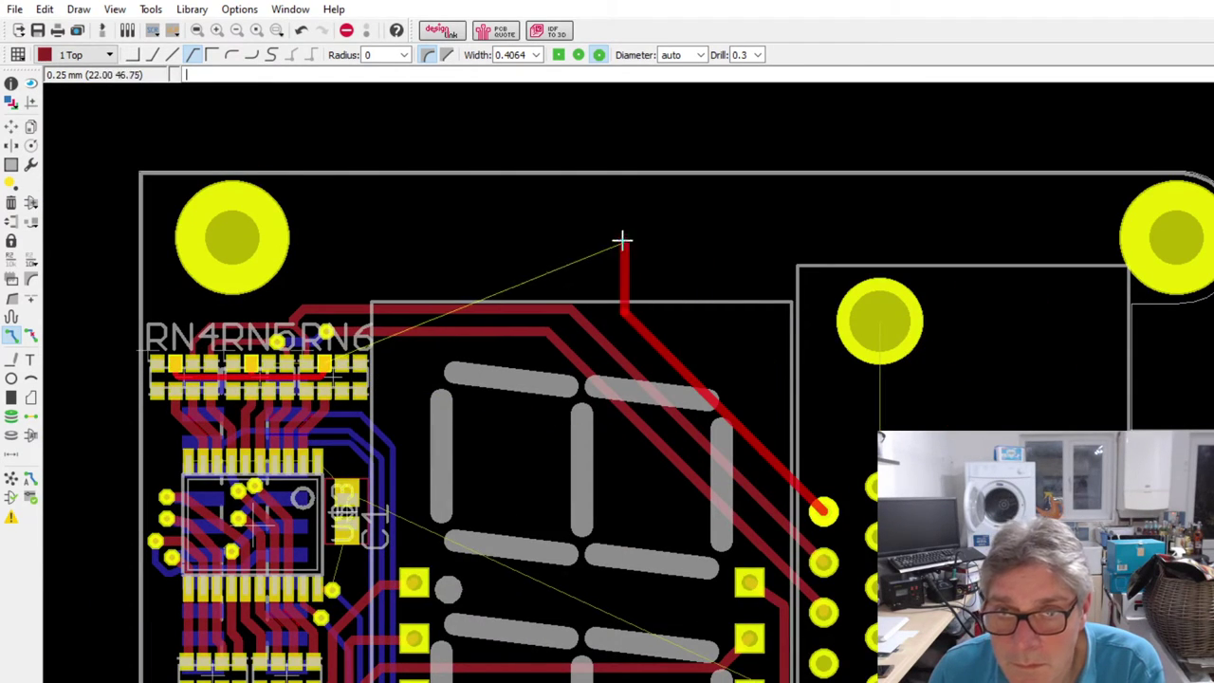
scroll(327, 271, "up", 2)
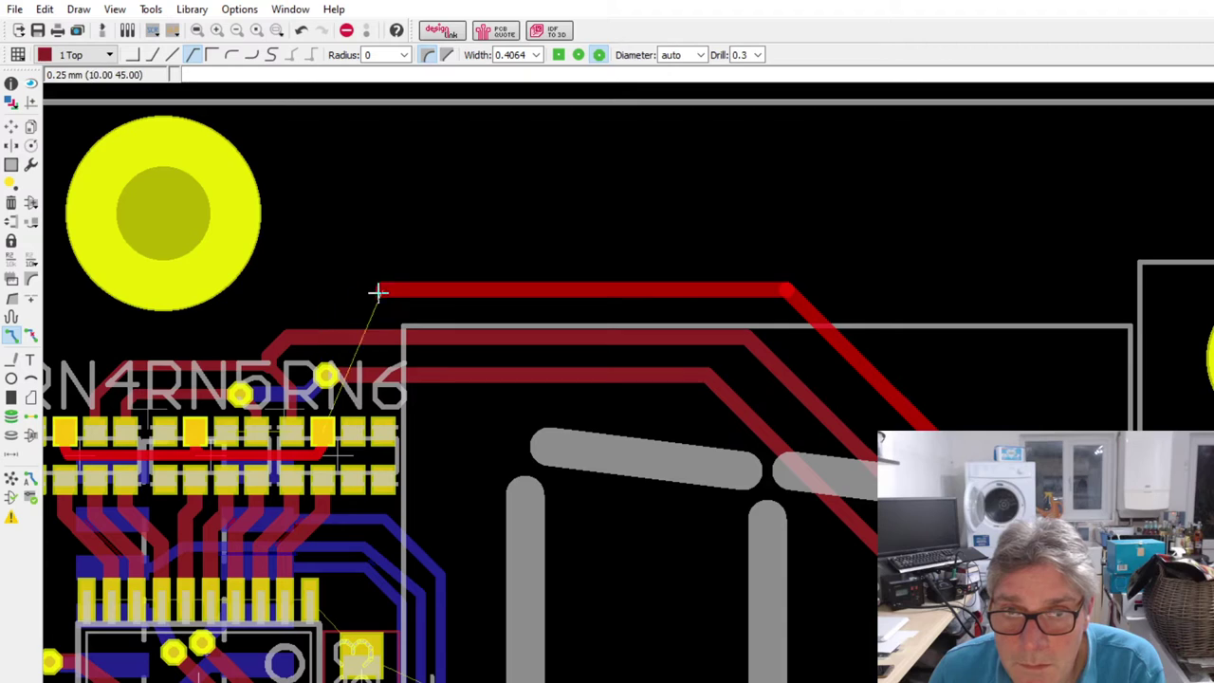
scroll(61, 54, "down", 1)
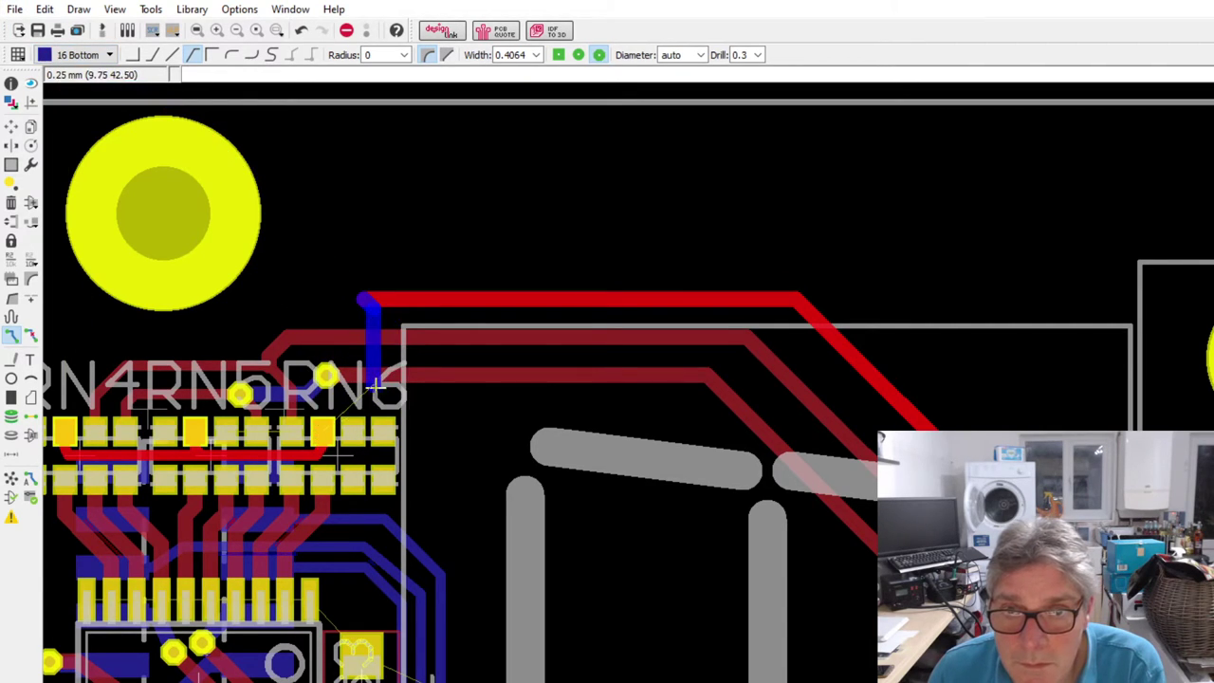
scroll(358, 378, "up", 1)
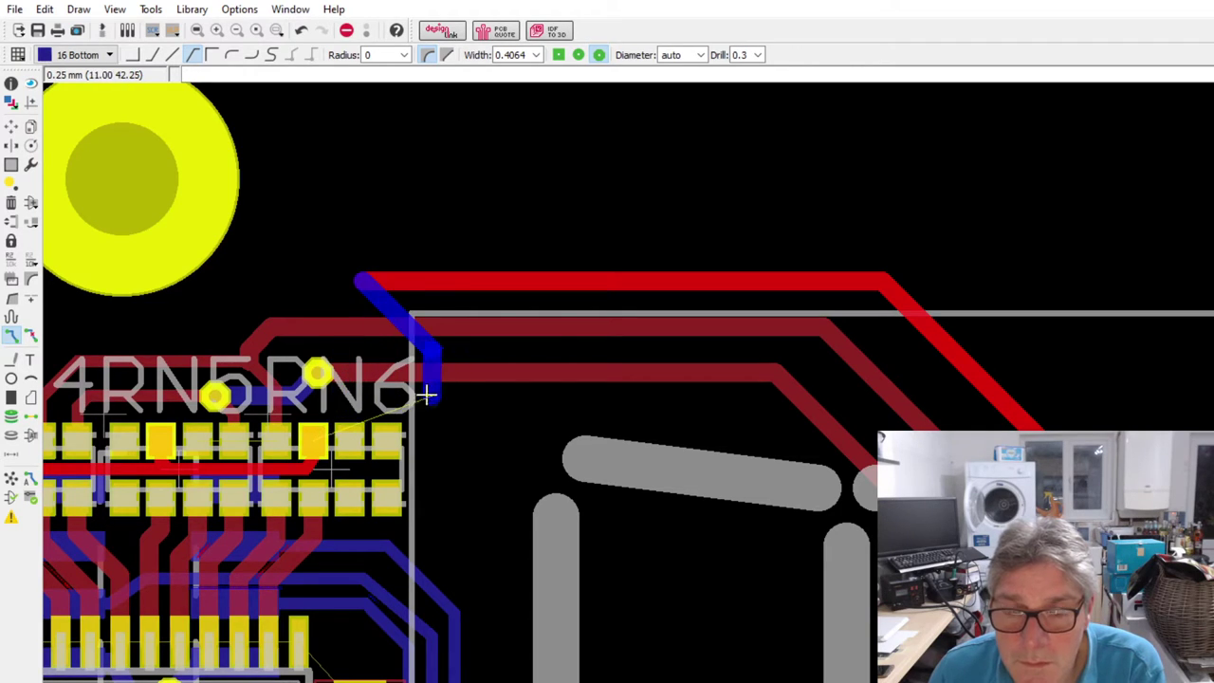
left_click(314, 403)
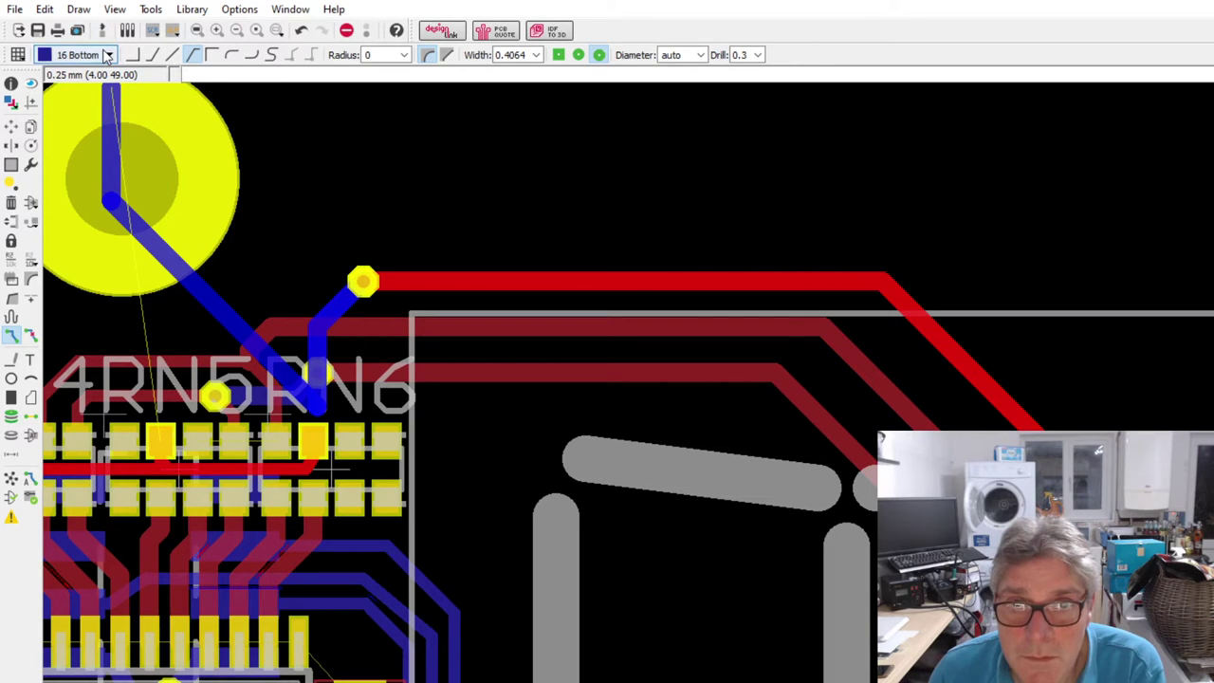
key("l")
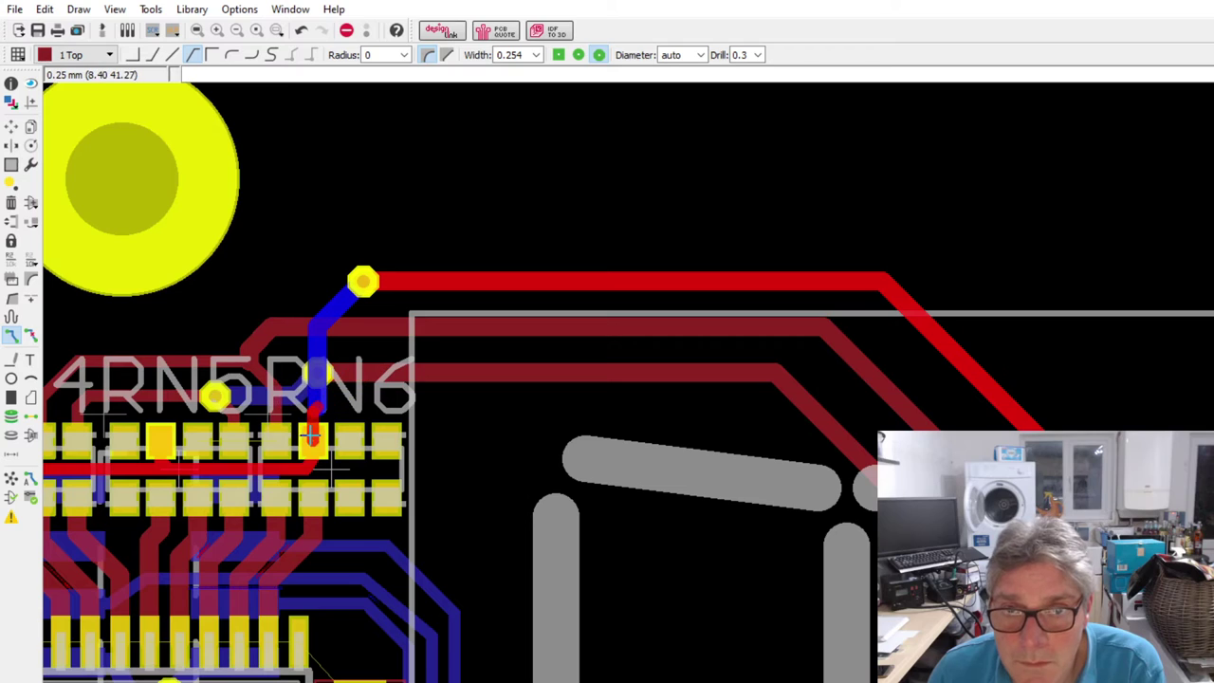
left_click(318, 371)
scroll(318, 334, "up", 1)
scroll(317, 333, "up", 2)
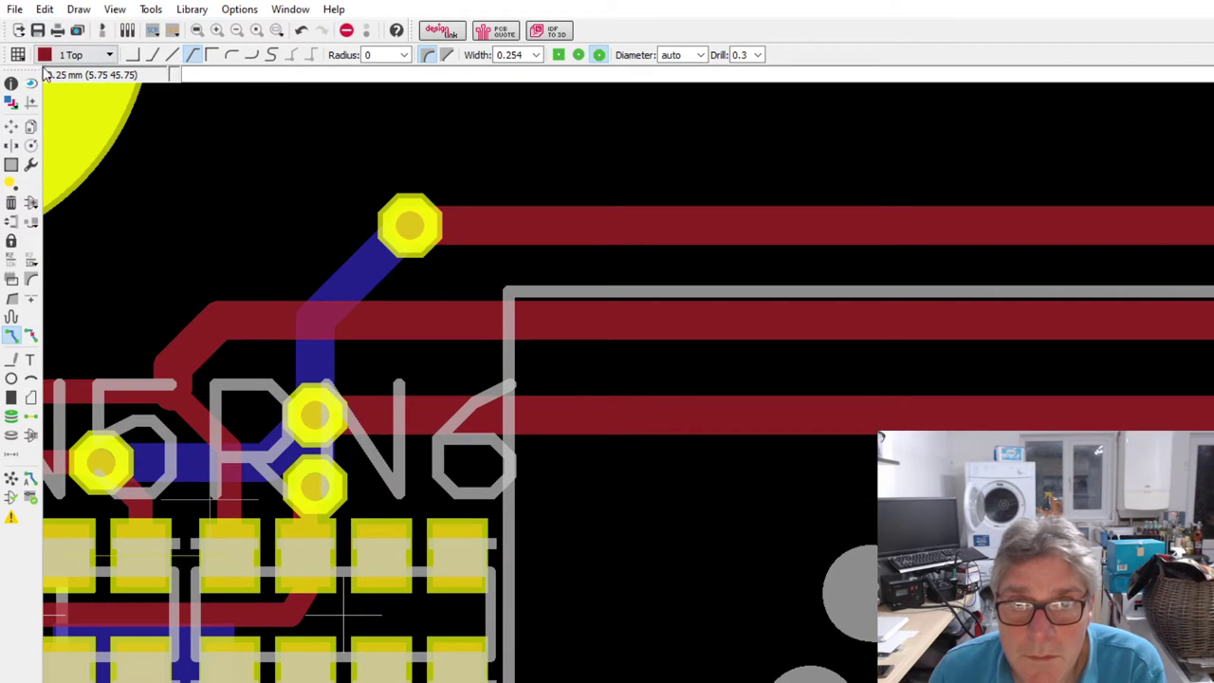
- Shift the upper, lower and right-hand vias and reshape the blue track between them near RN5/RN6
left_click(11, 126)
scroll(514, 228, "down", 1)
scroll(368, 361, "up", 2)
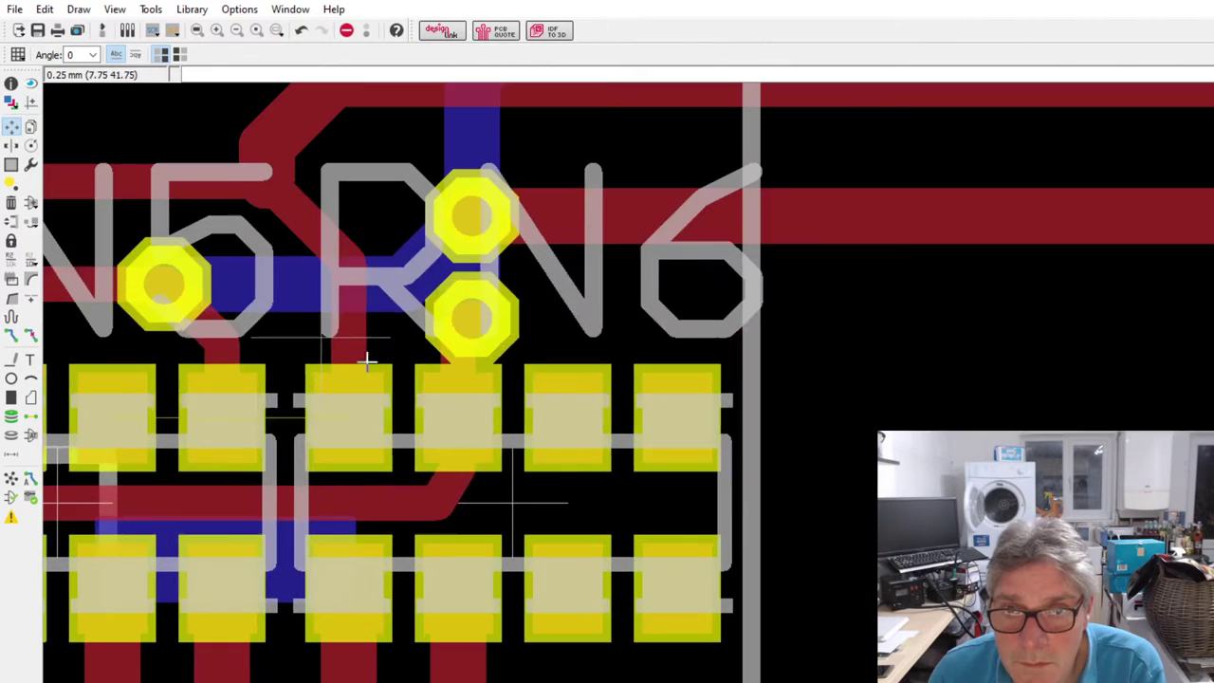
left_click_drag(465, 211, 431, 214)
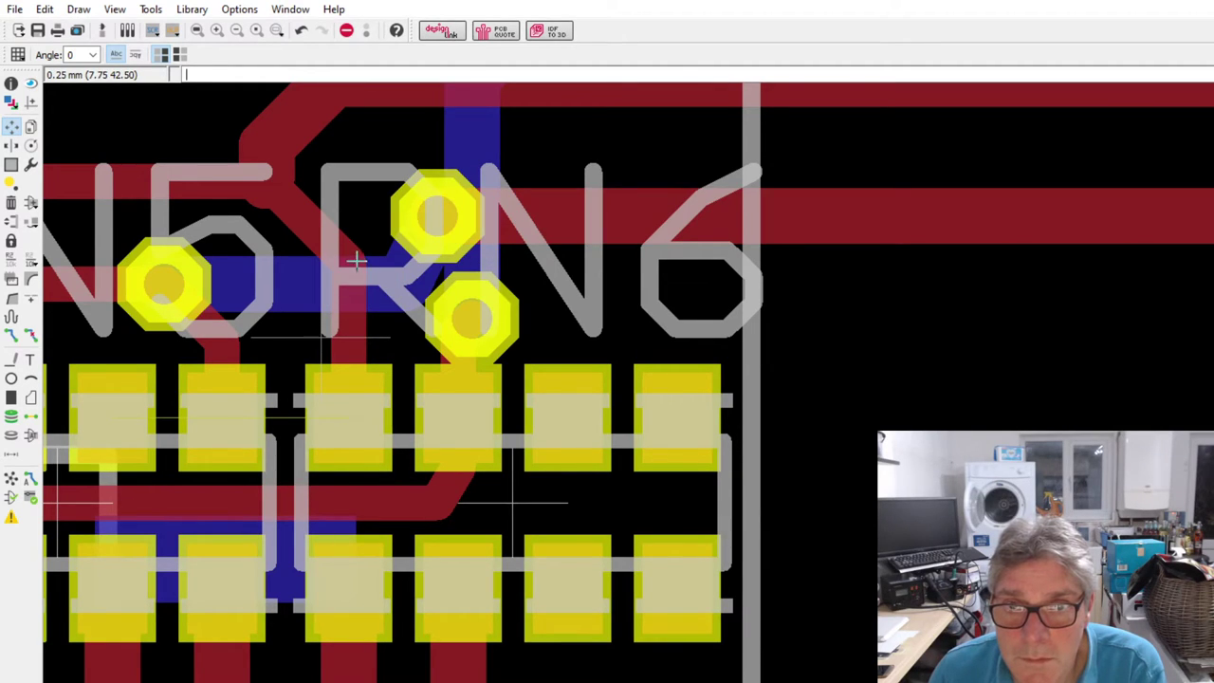
scroll(352, 295, "down", 2)
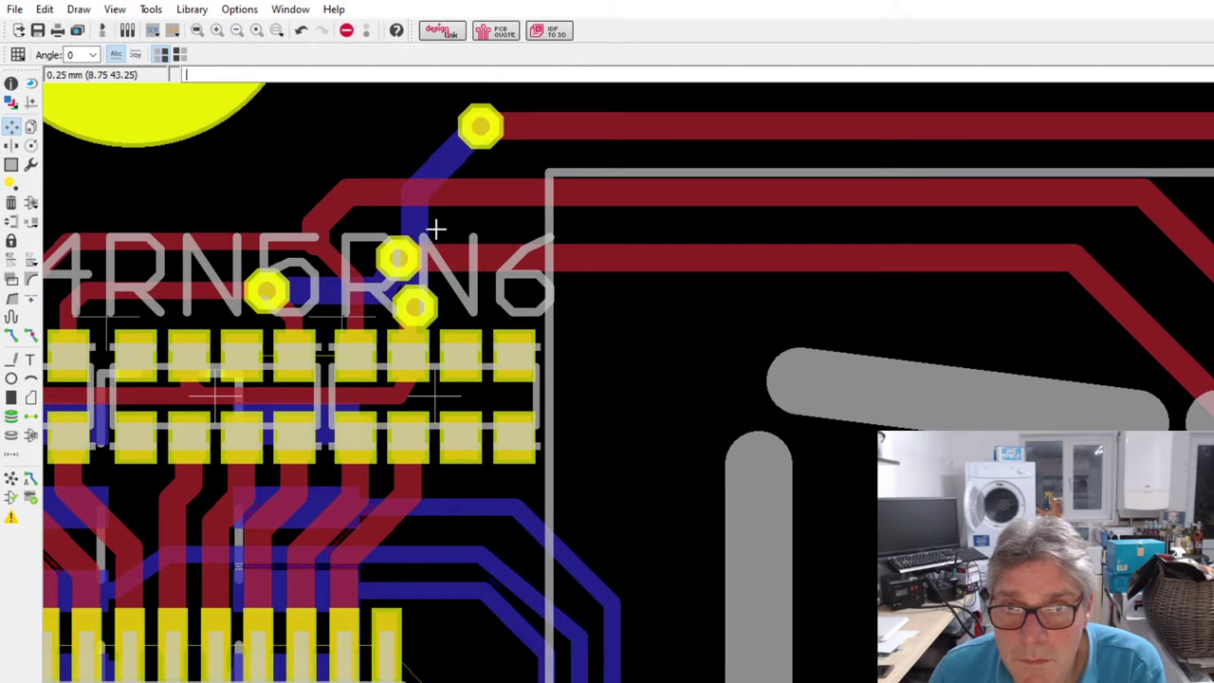
mouse_move(423, 226)
left_mouse_down()
mouse_move(464, 237)
mouse_move(434, 211)
left_mouse_up()
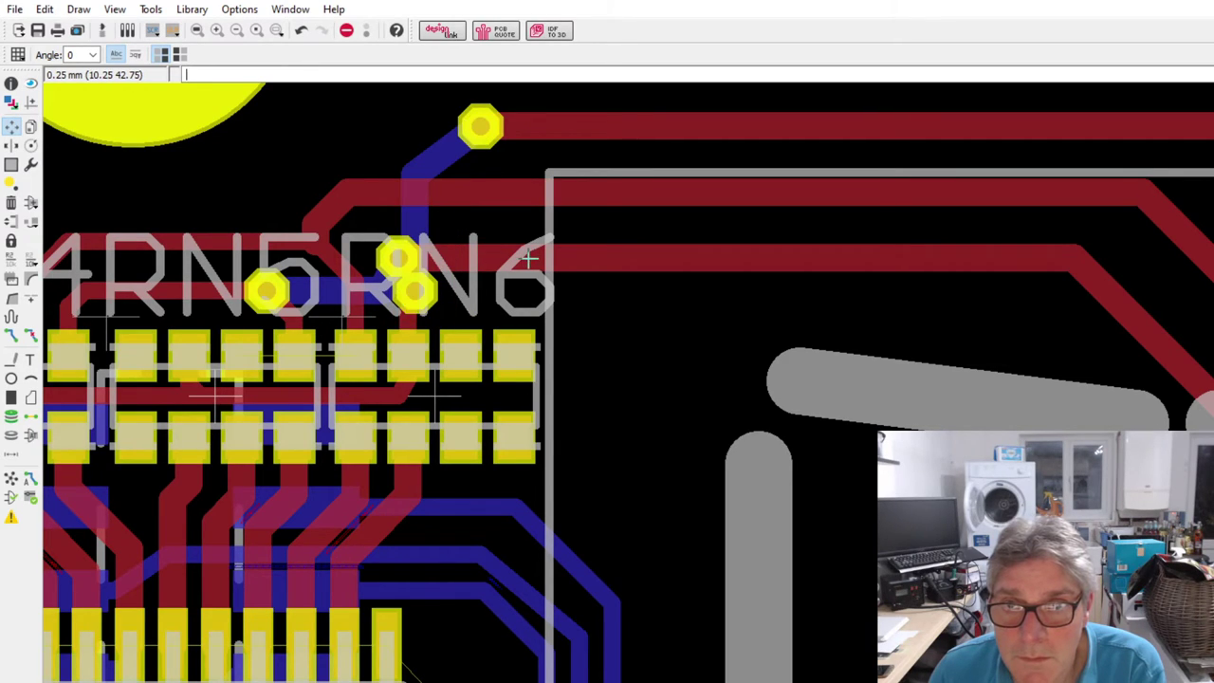
left_click_drag(521, 256, 510, 241)
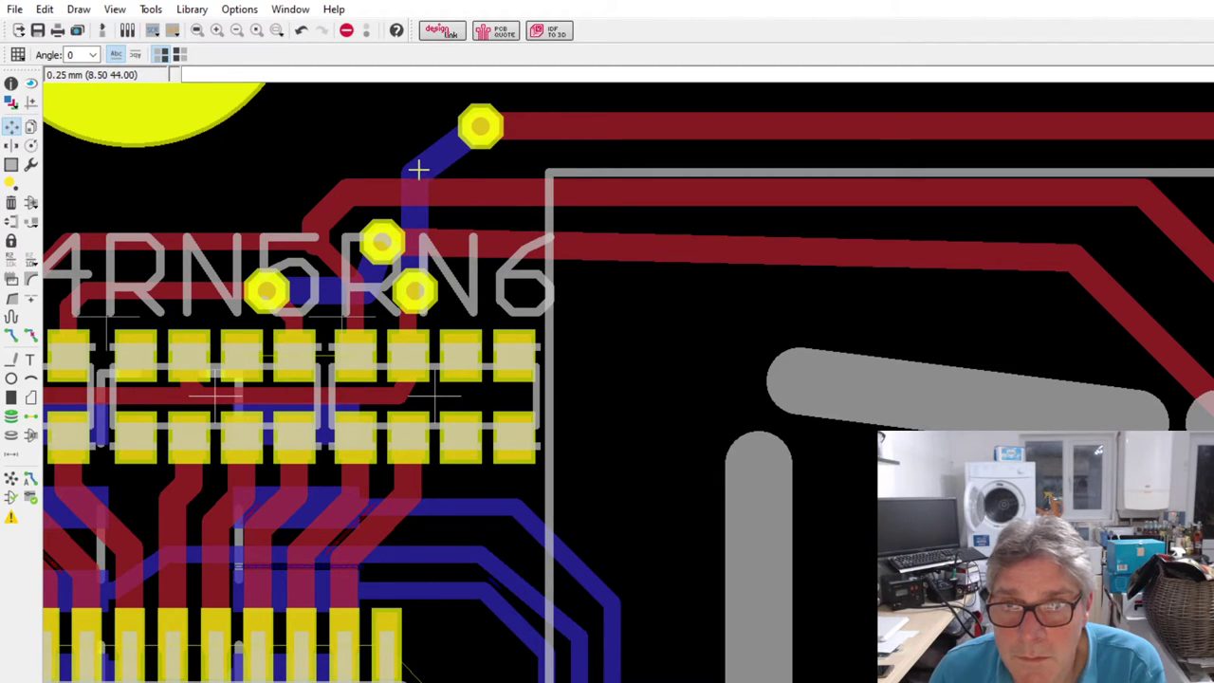
left_click_drag(419, 170, 477, 277)
scroll(453, 282, "down", 3)
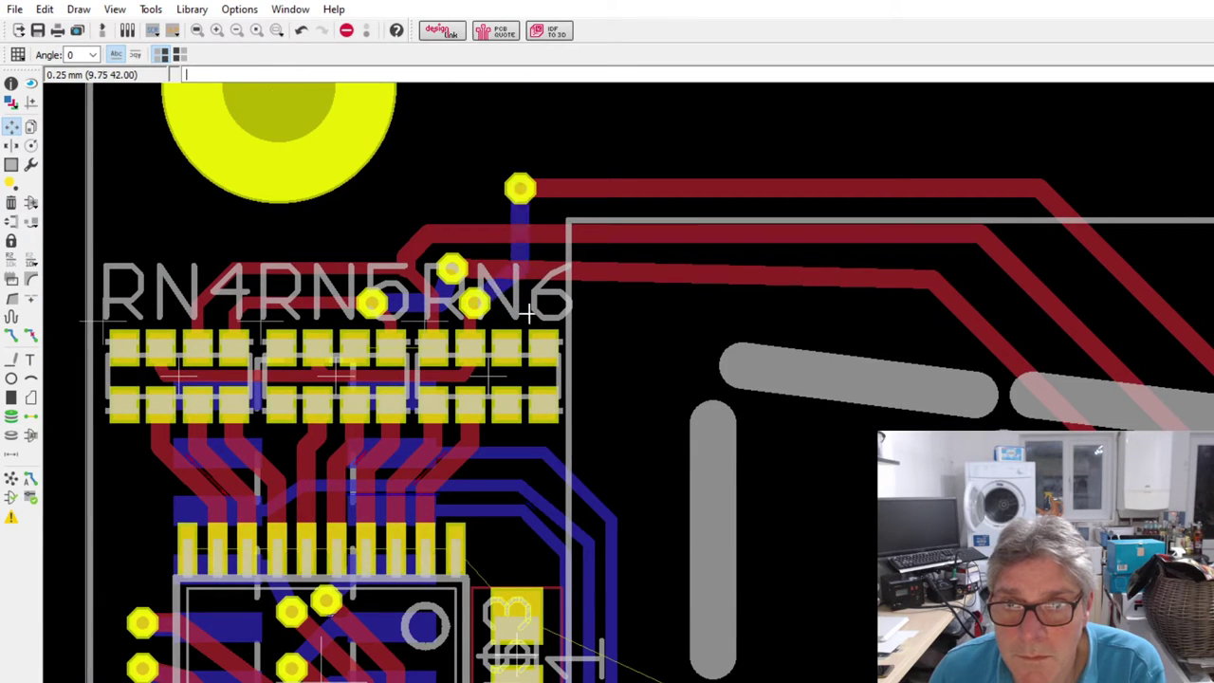
scroll(523, 269, "down", 2)
scroll(508, 294, "up", 3)
scroll(509, 294, "down", 5)
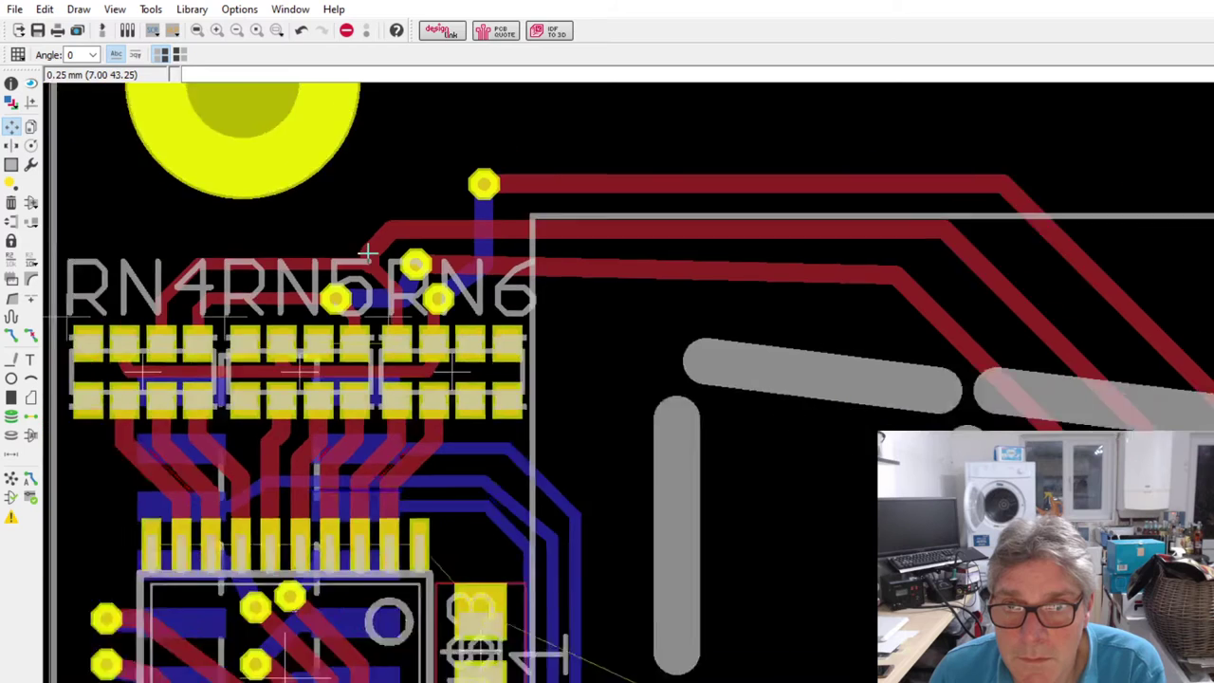
scroll(502, 367, "up", 5)
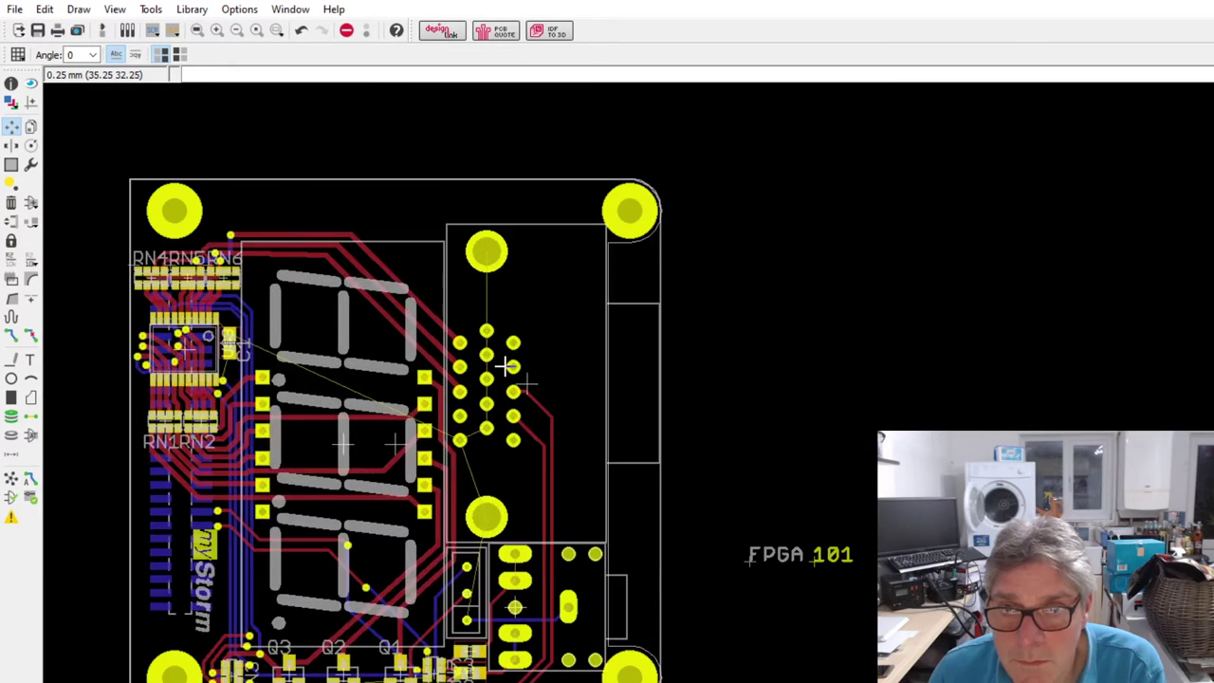
- Toggle between the Route and Move tools while panning to the Q1–Q3 transistor area
left_click(11, 335)
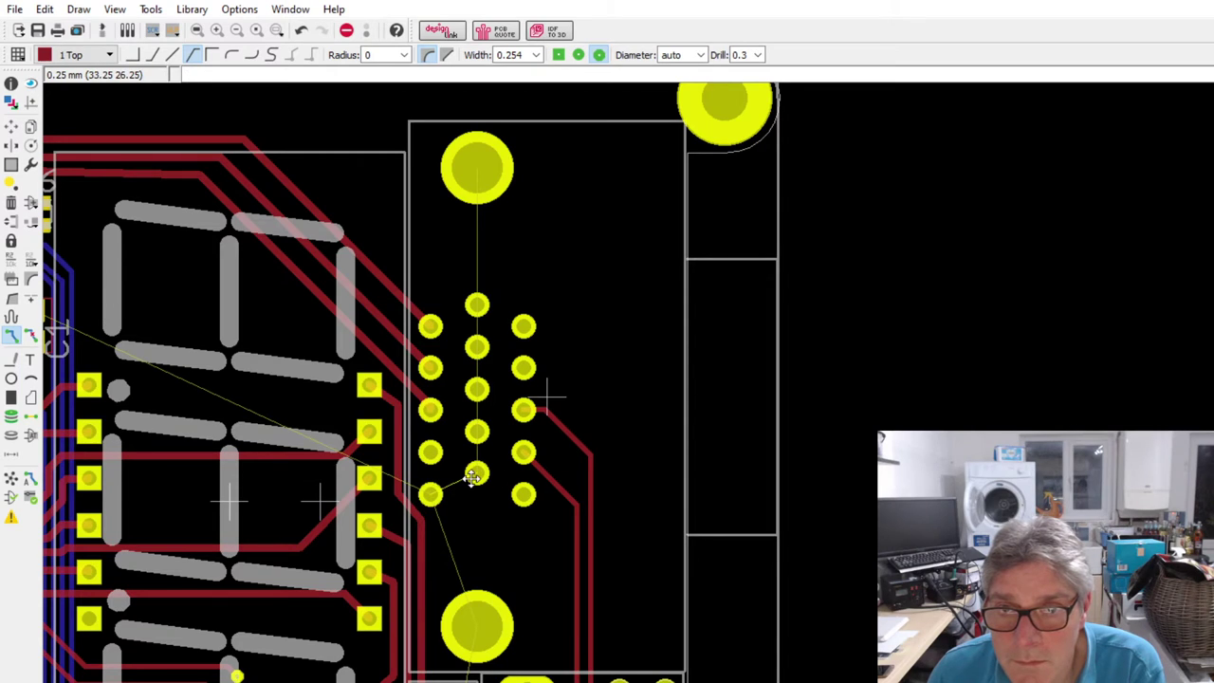
left_click(11, 126)
scroll(749, 313, "down", 3)
scroll(645, 407, "up", 3)
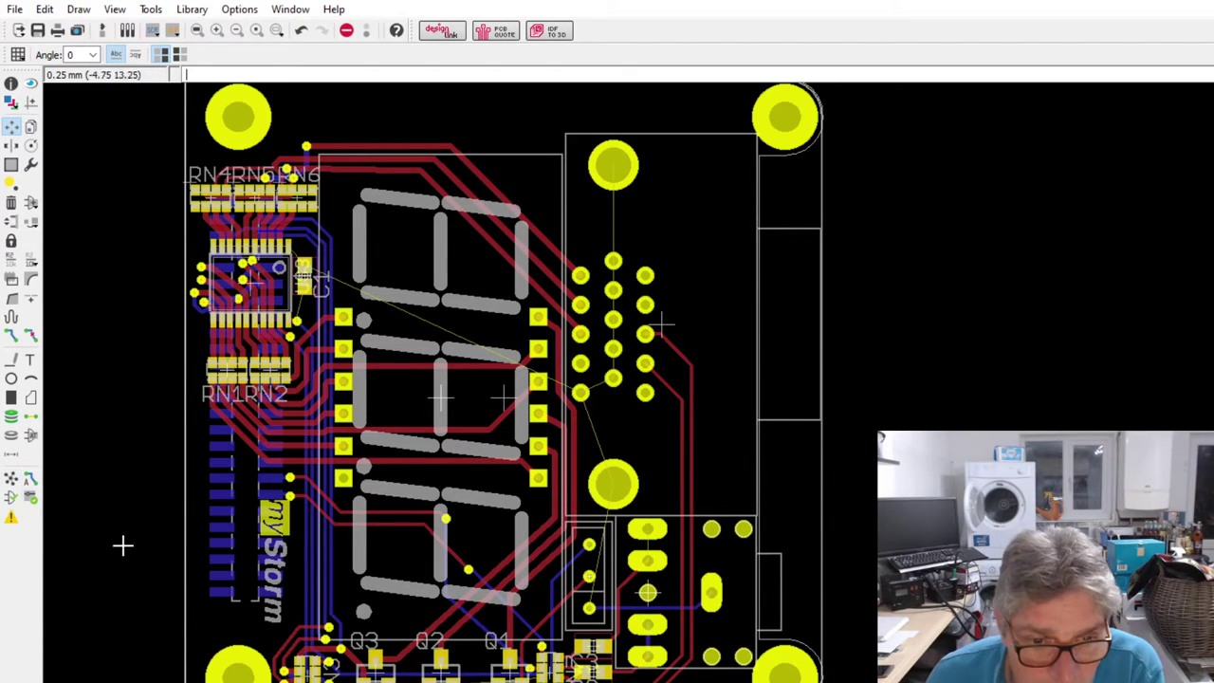
scroll(394, 677, "up", 3)
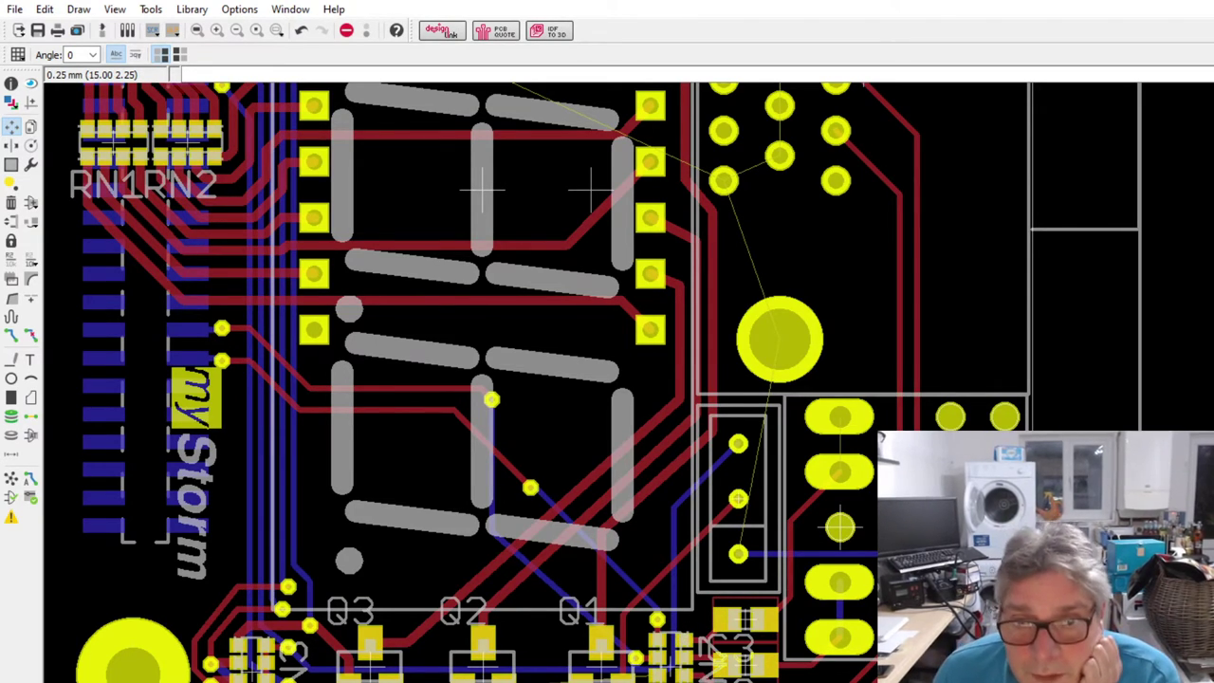
- Route a track from the resistor-network pad near Q1 along 16 Bottom toward Q3, then return to 1 Top
left_click(12, 336)
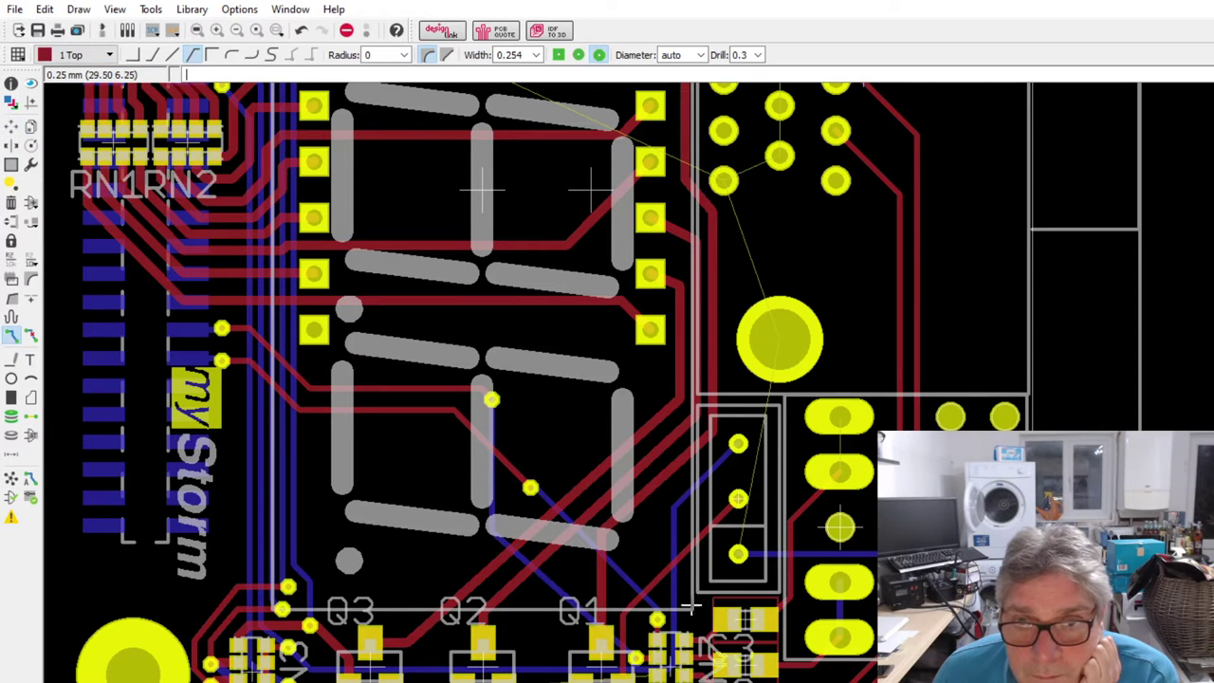
scroll(564, 674, "up", 1)
scroll(911, 644, "down", 1)
scroll(778, 664, "up", 2)
scroll(758, 675, "up", 1)
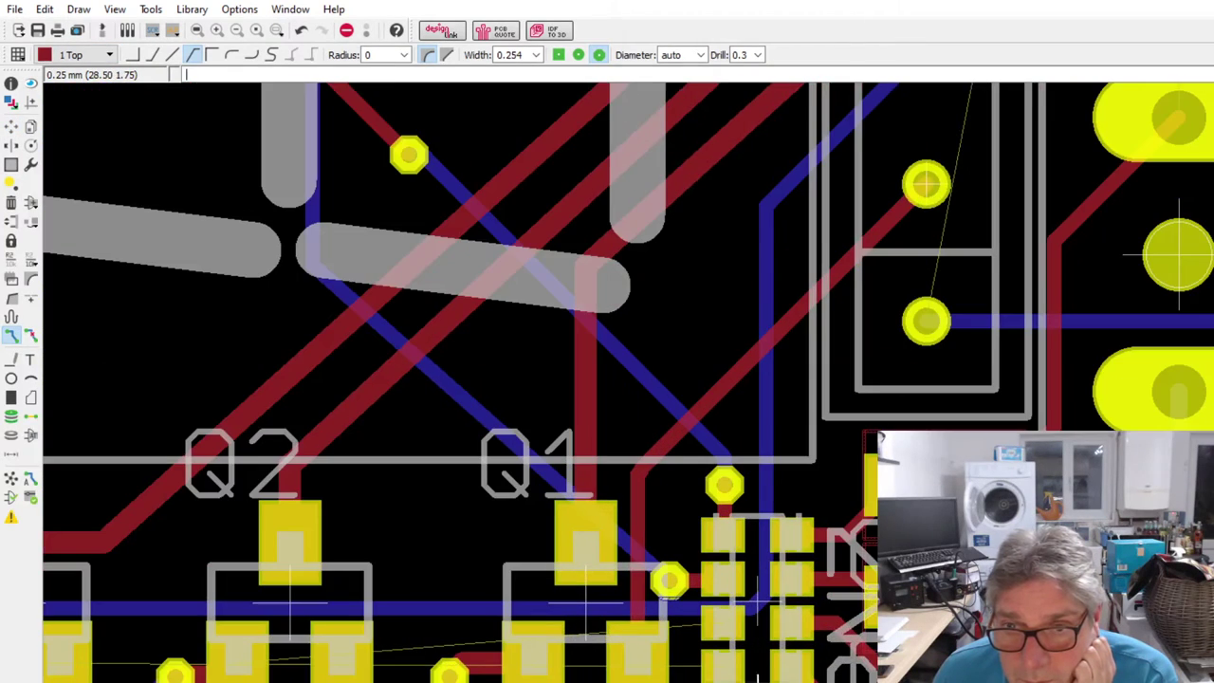
left_click(723, 658)
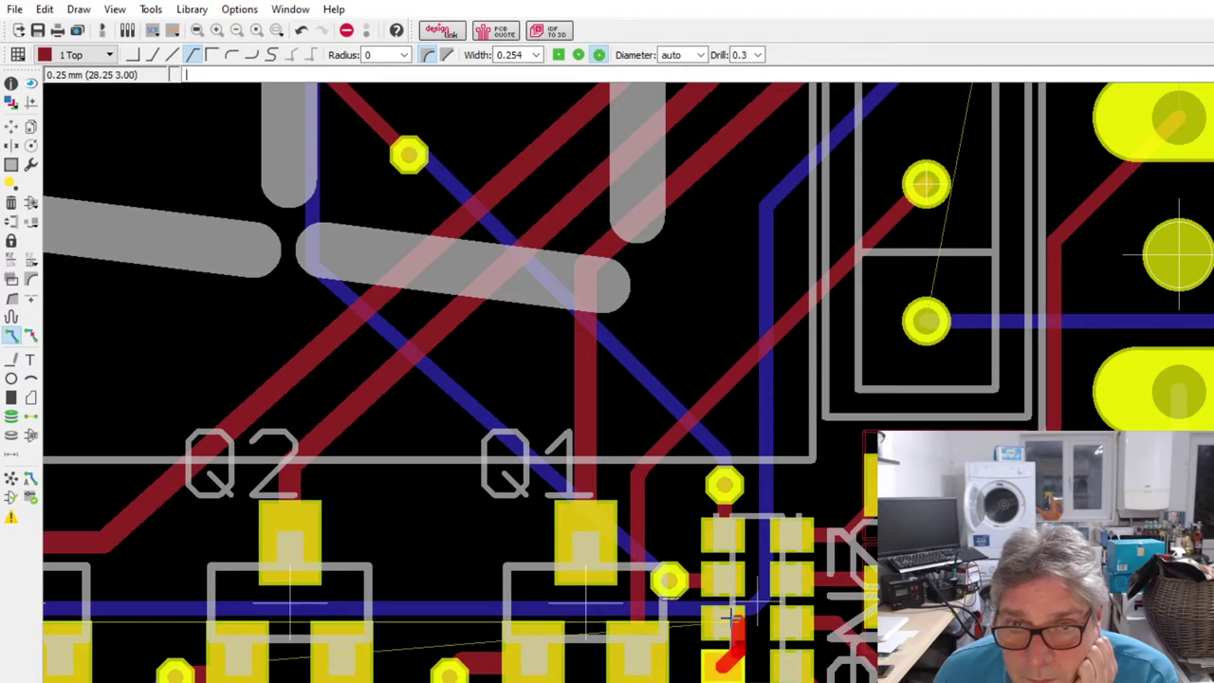
scroll(703, 664, "down", 2)
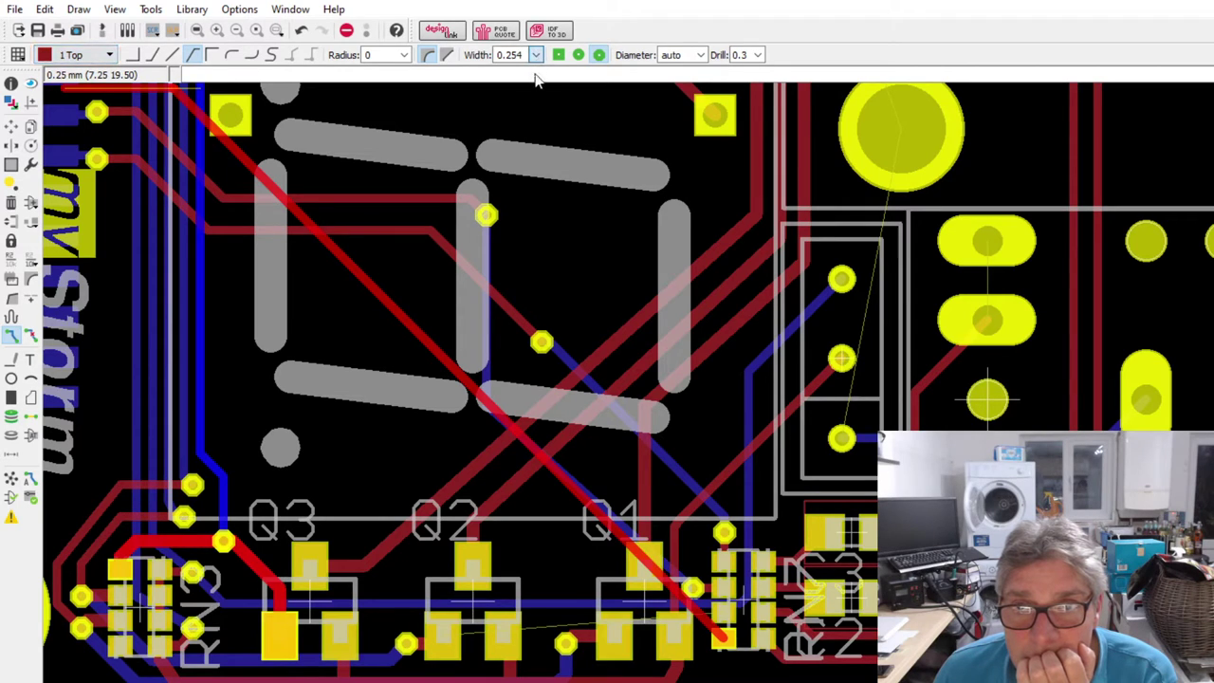
scroll(718, 650, "up", 2)
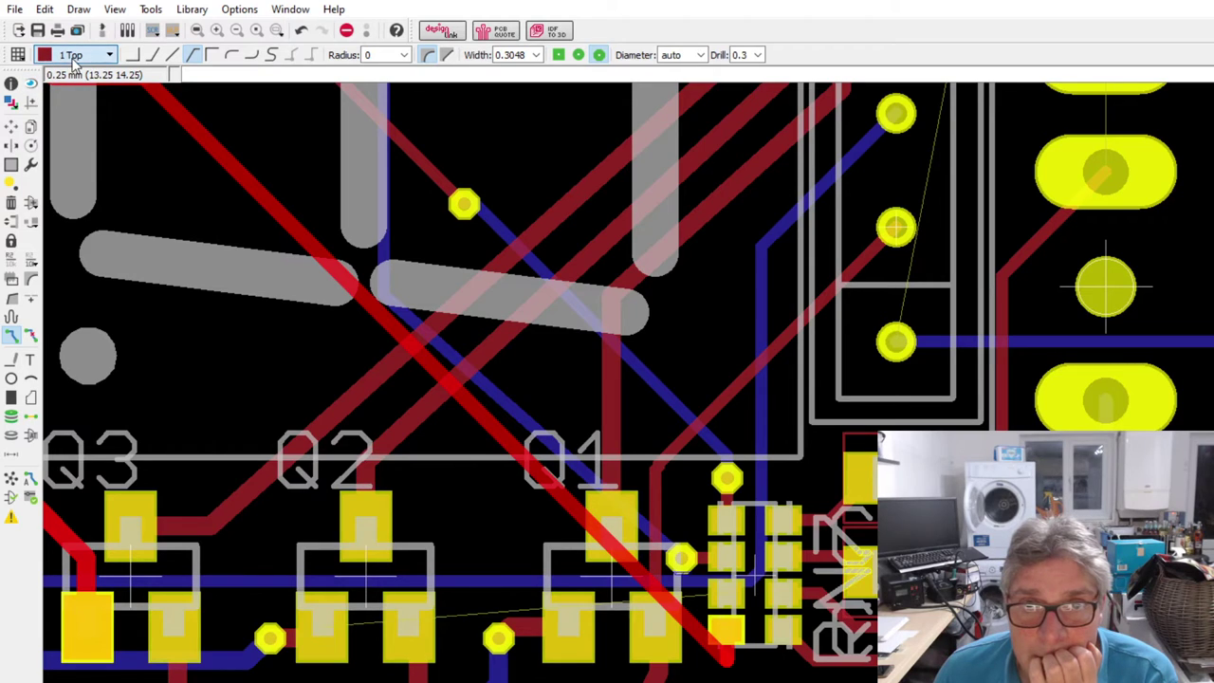
middle_click(79, 85)
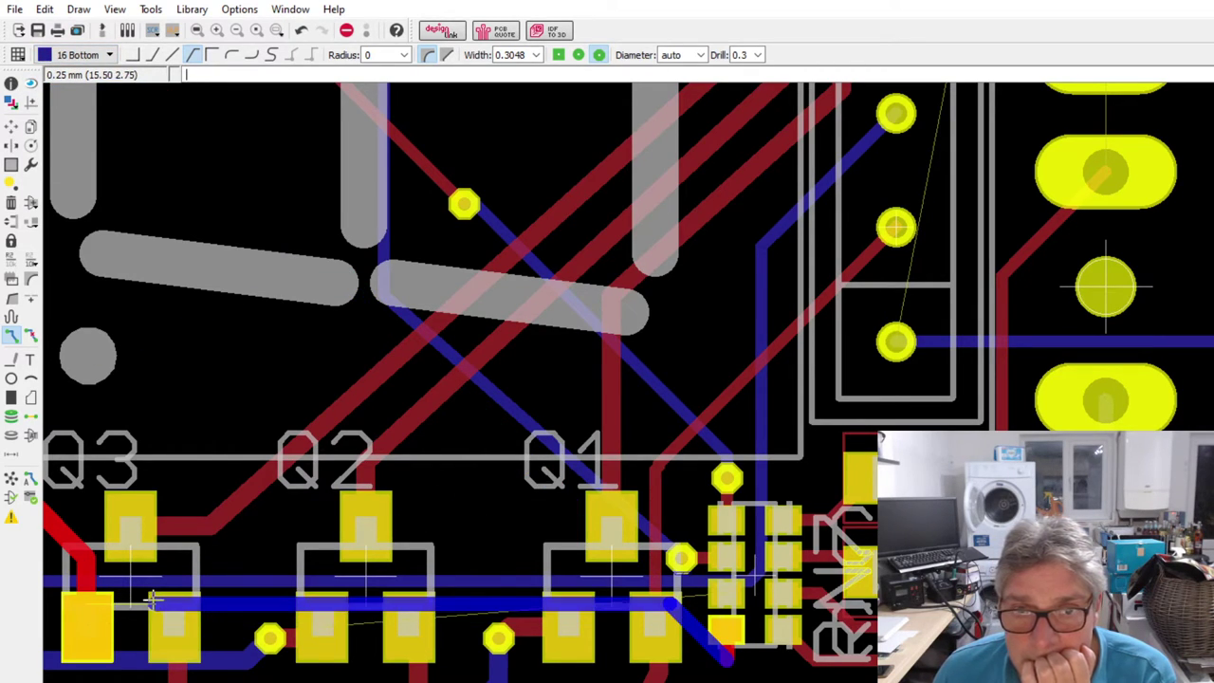
scroll(161, 602, "down", 3)
scroll(181, 614, "up", 3)
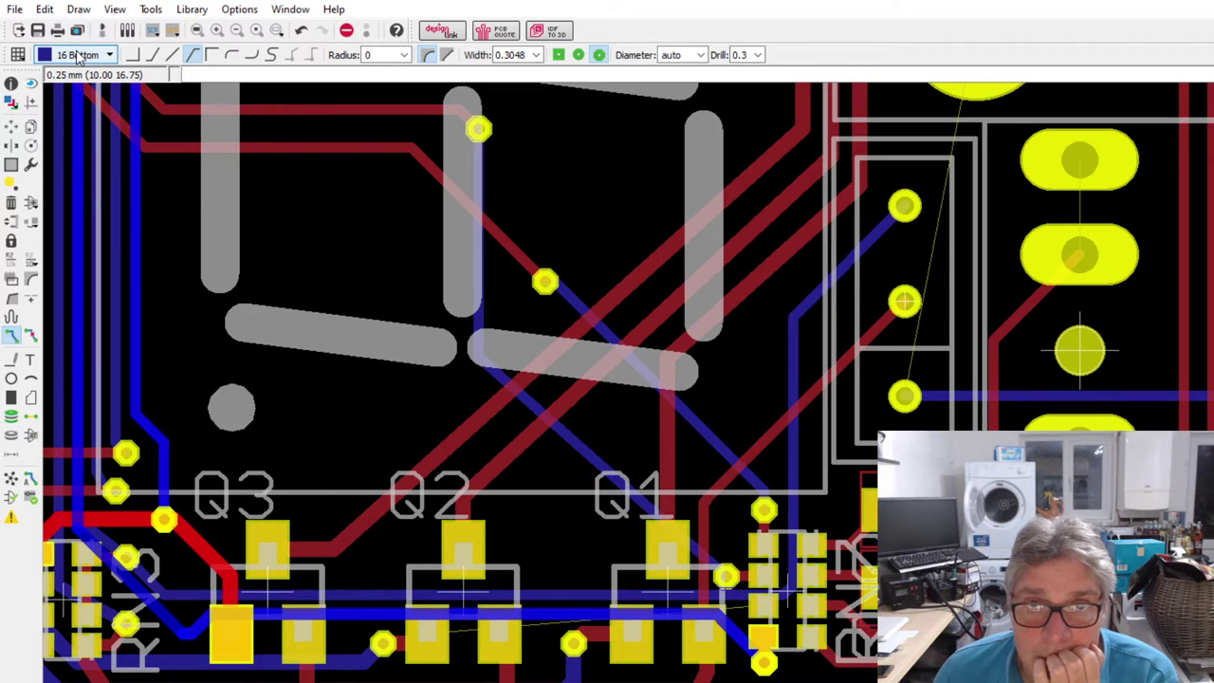
key("asterisk")
- Drop a via and connect the track to the Q3 pad
left_click(183, 634)
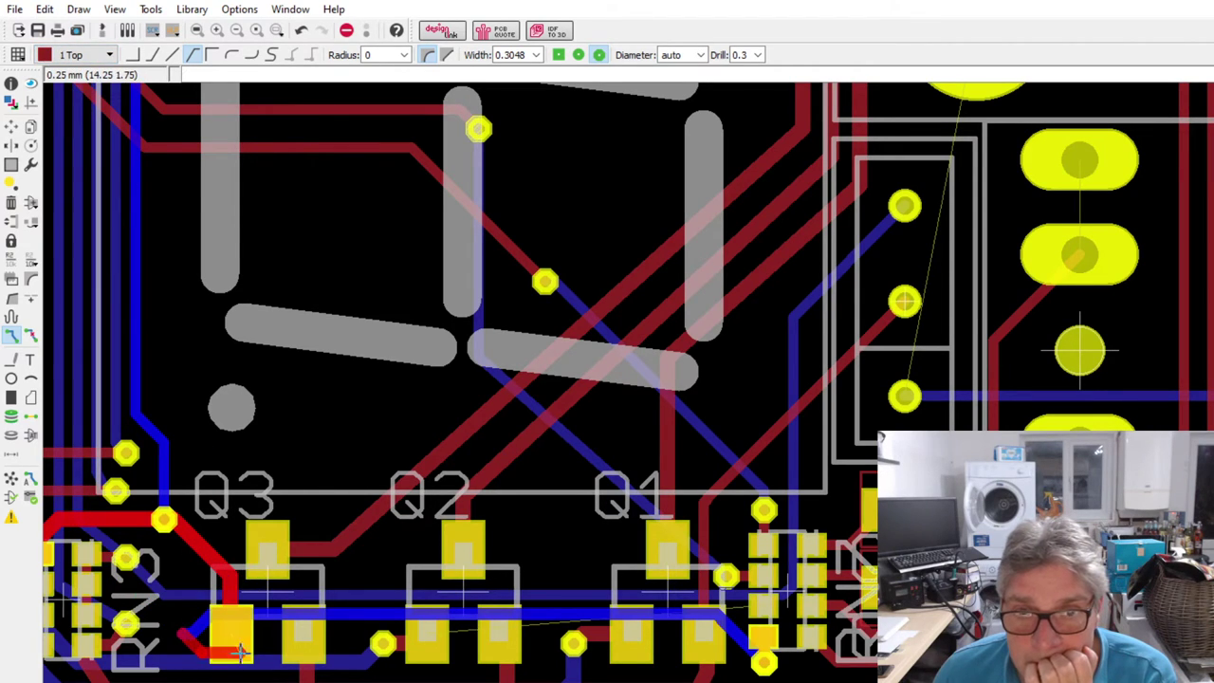
scroll(303, 637, "down", 3)
scroll(531, 606, "up", 5)
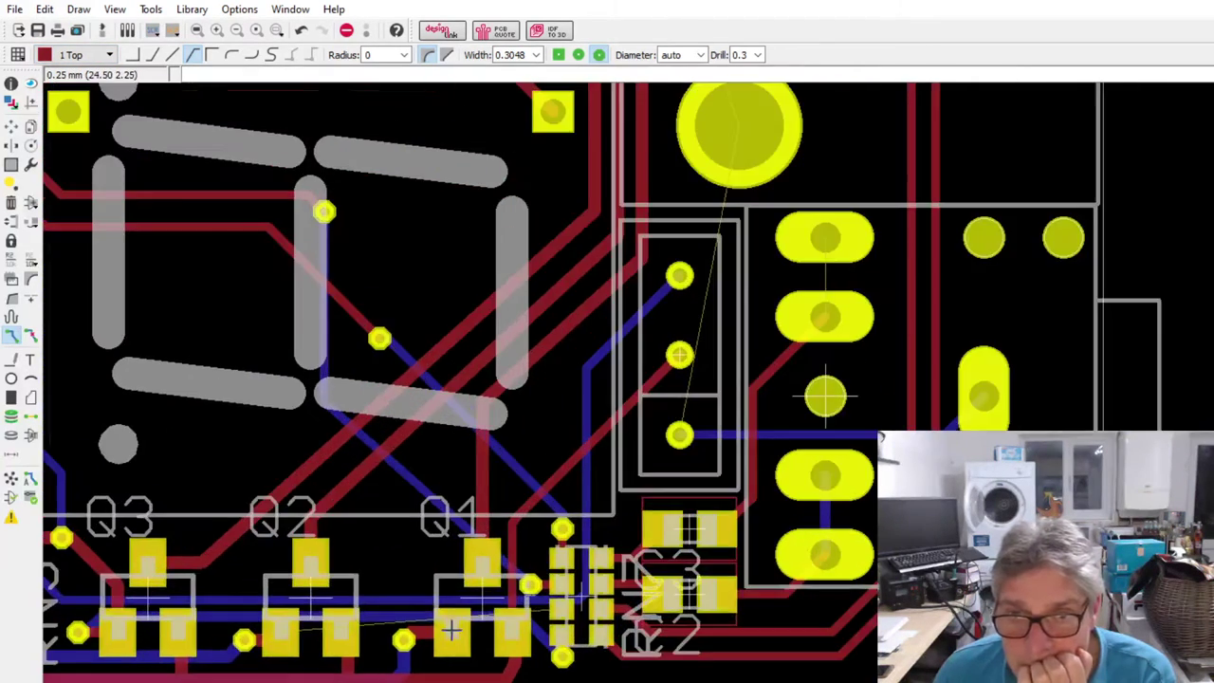
scroll(756, 590, "down", 2)
scroll(759, 586, "up", 2)
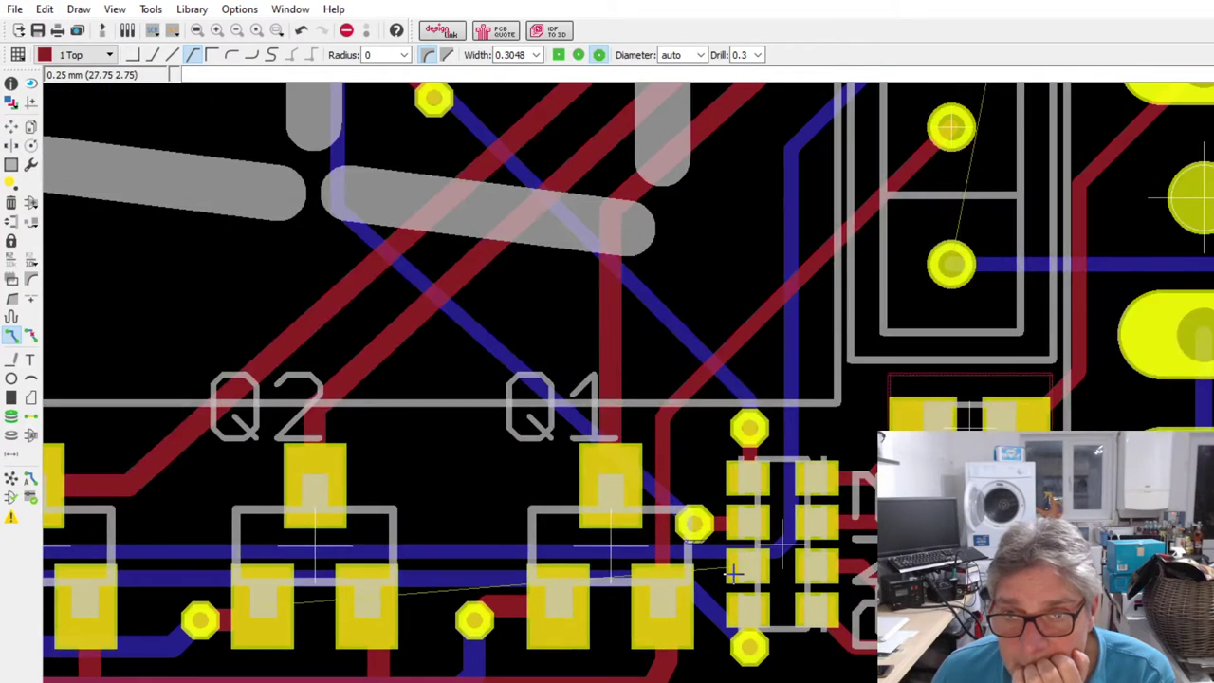
- Route a 45°-bend top-layer trace from the resistor-network pad to the Q2 pad
left_click(743, 566)
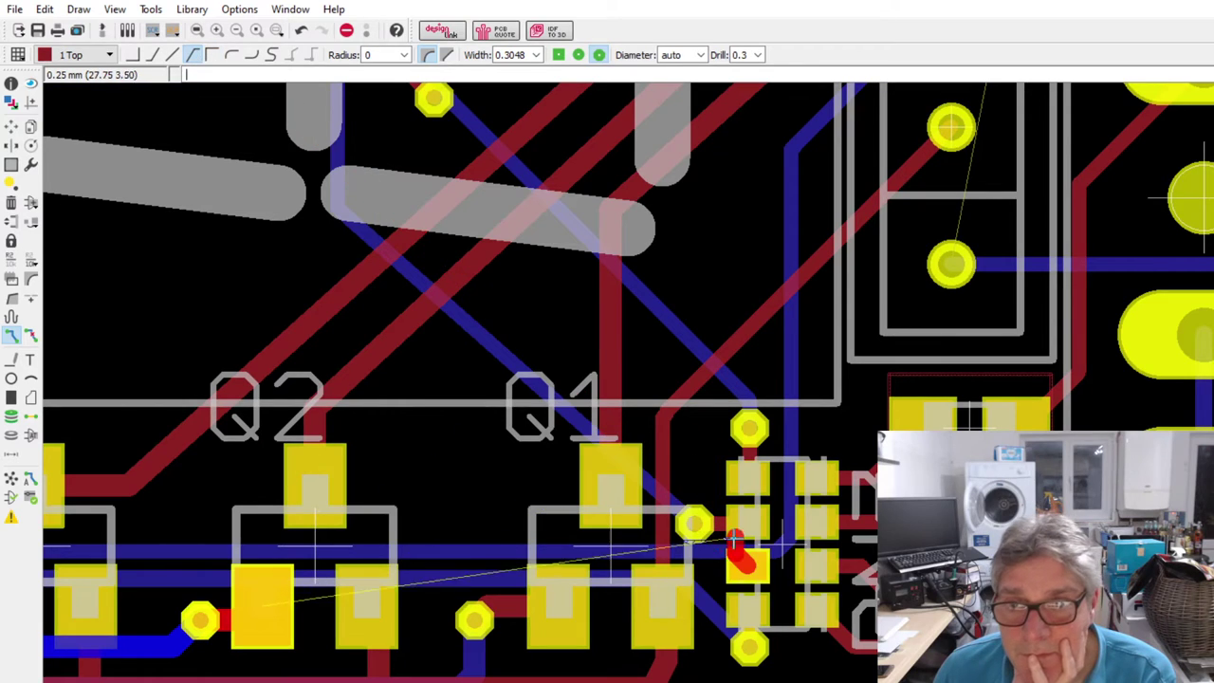
left_click(160, 57)
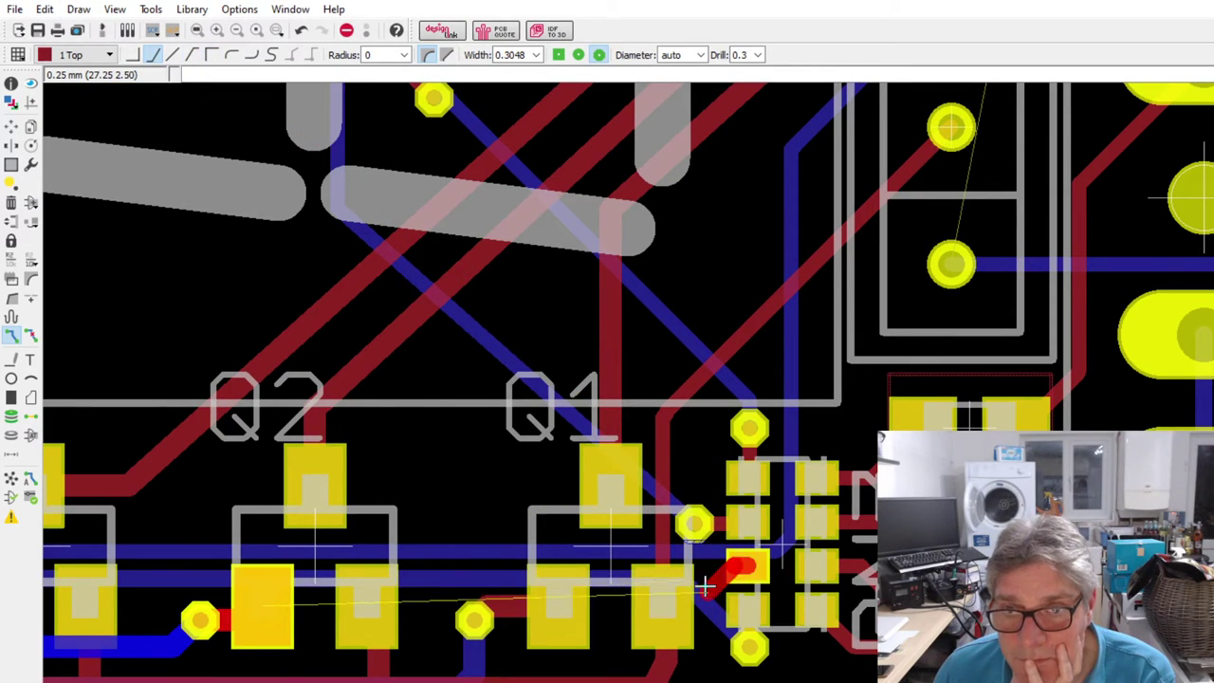
scroll(709, 576, "down", 2)
scroll(707, 568, "up", 3)
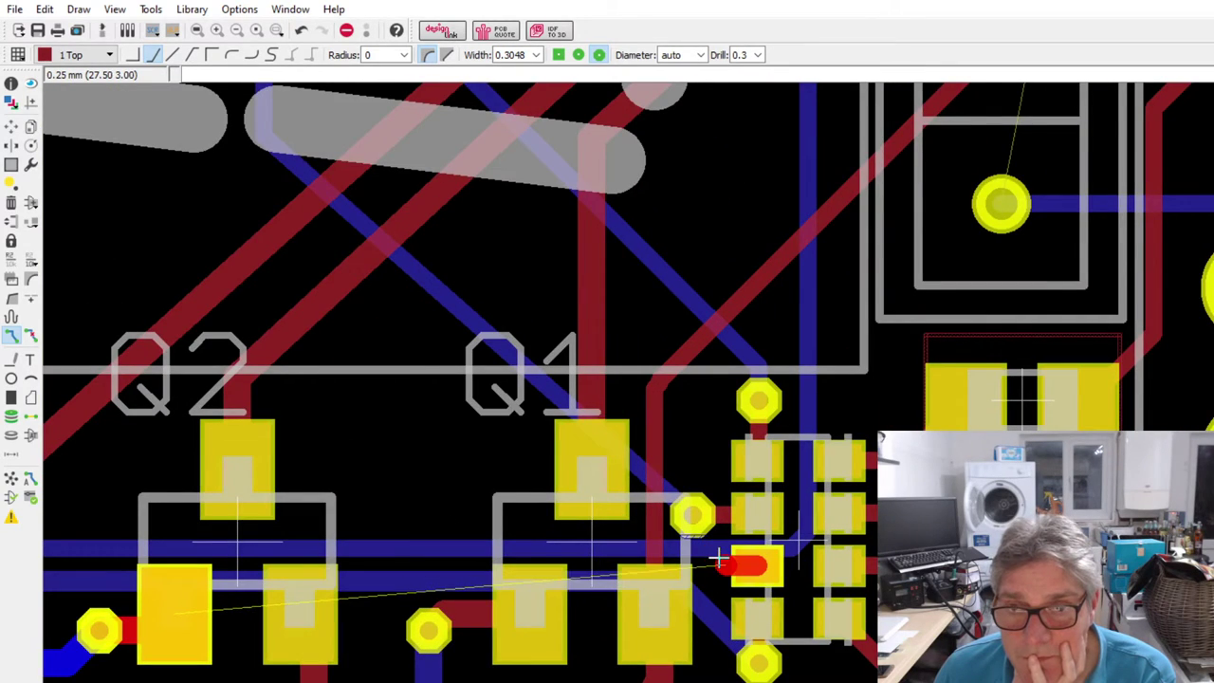
scroll(718, 560, "down", 1)
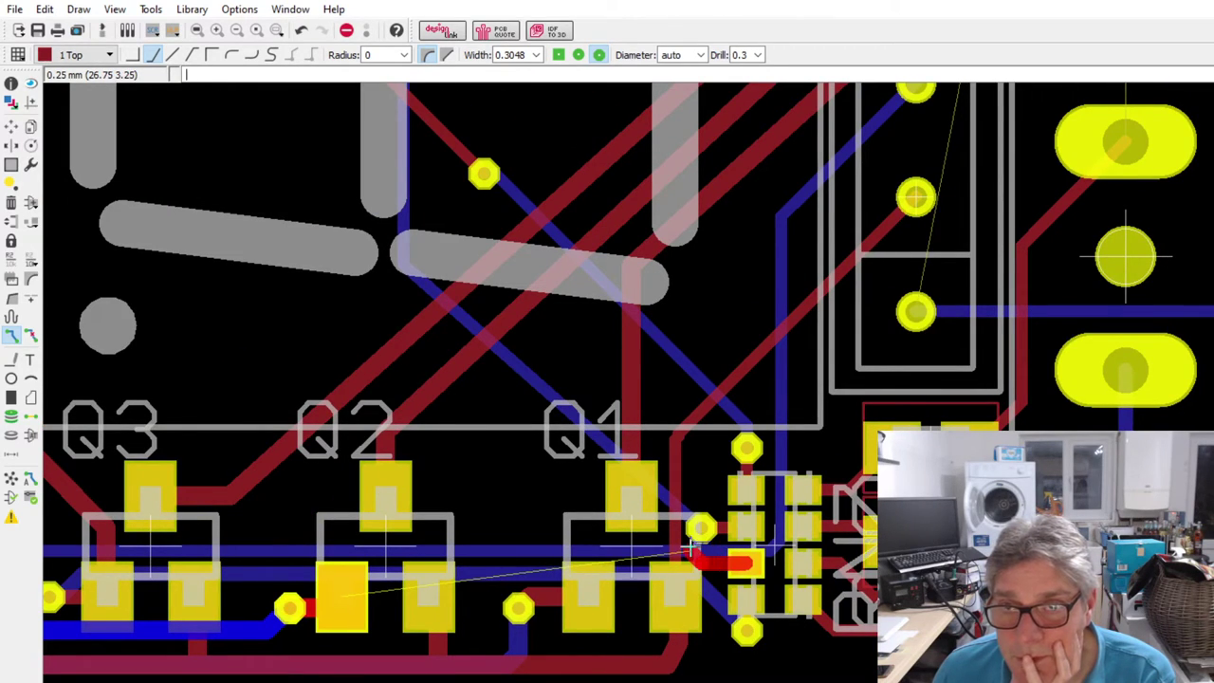
scroll(717, 558, "up", 2)
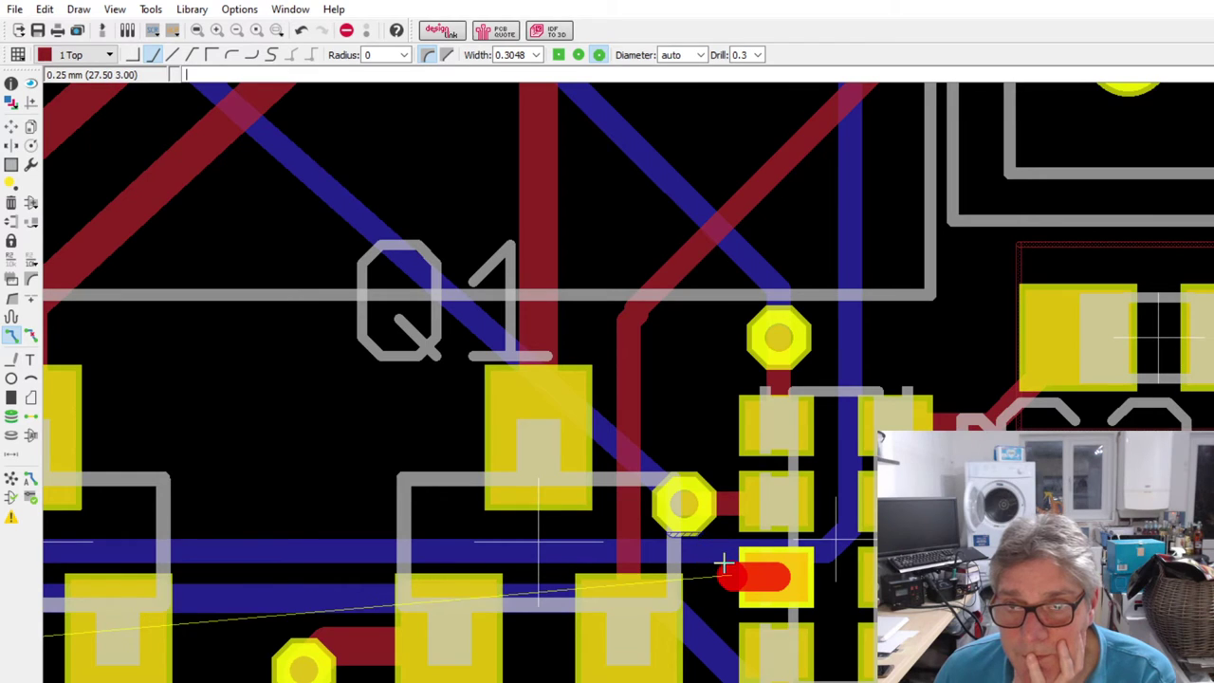
scroll(514, 548, "down", 2)
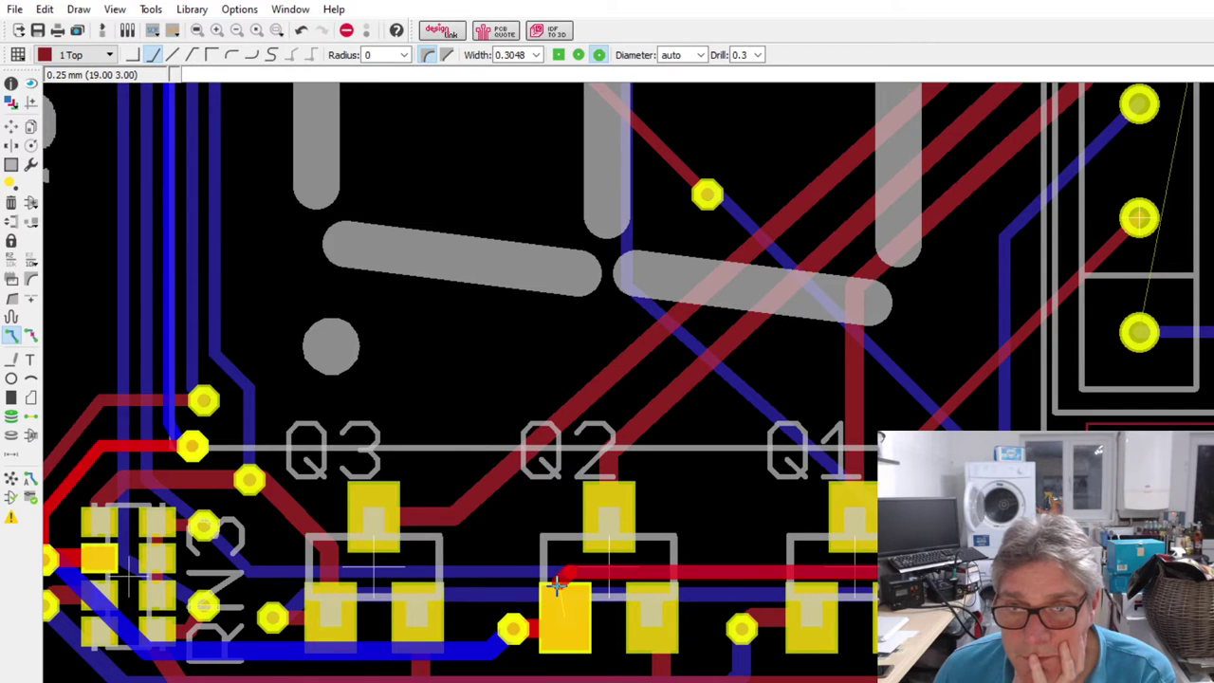
left_click(559, 618)
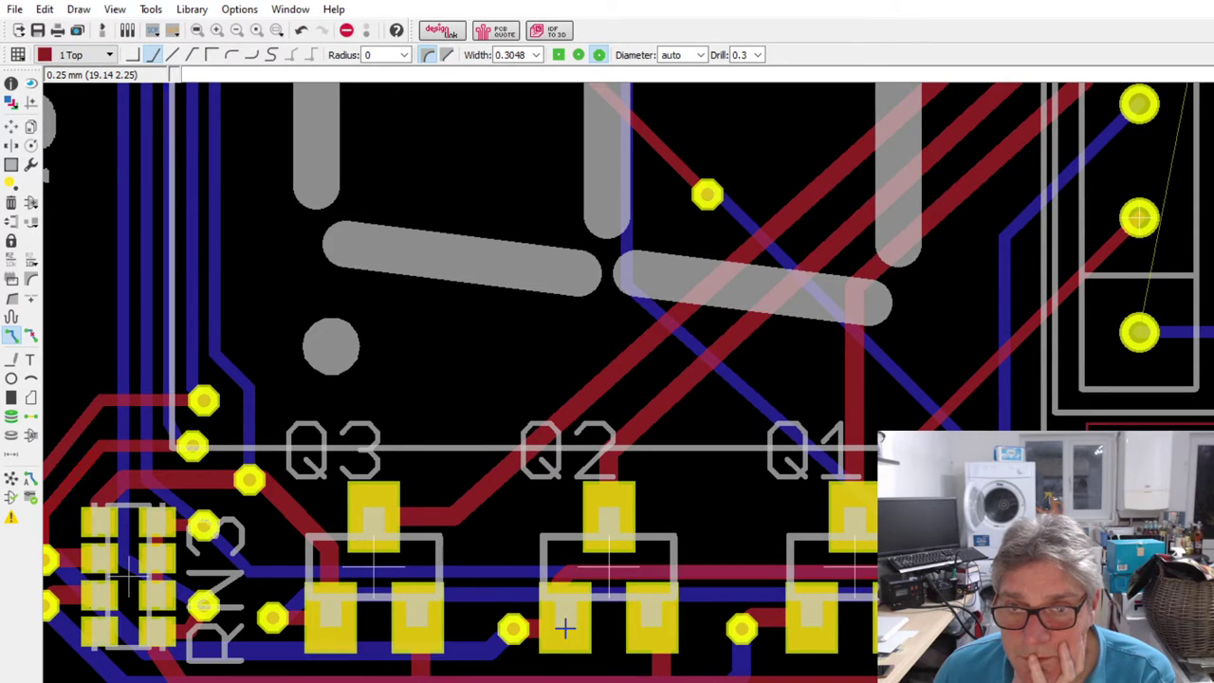
scroll(556, 591, "up", 2)
scroll(412, 617, "down", 3)
scroll(816, 598, "down", 1)
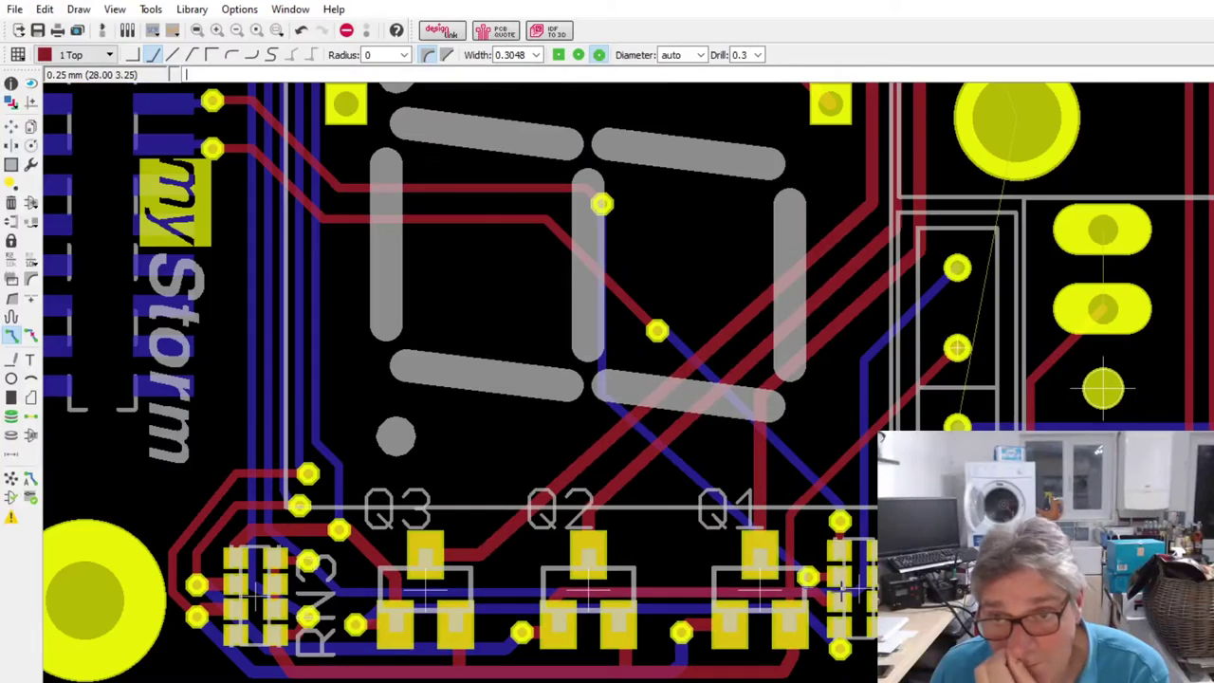
scroll(815, 598, "up", 3)
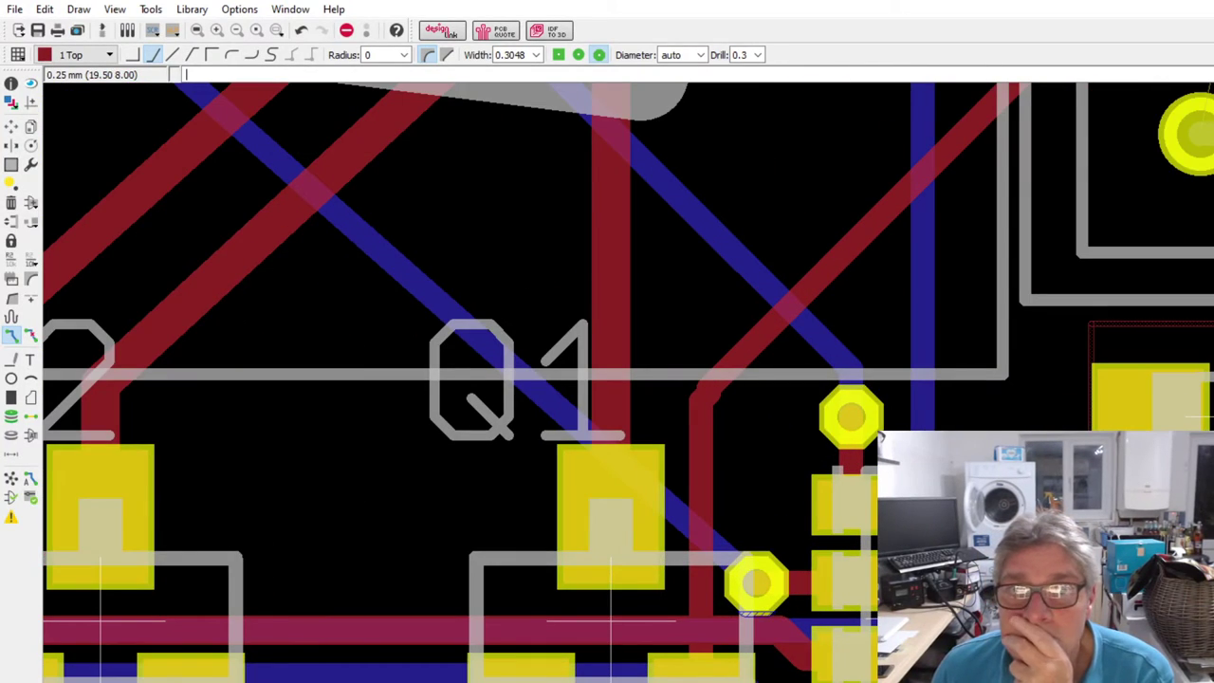
left_click(12, 126)
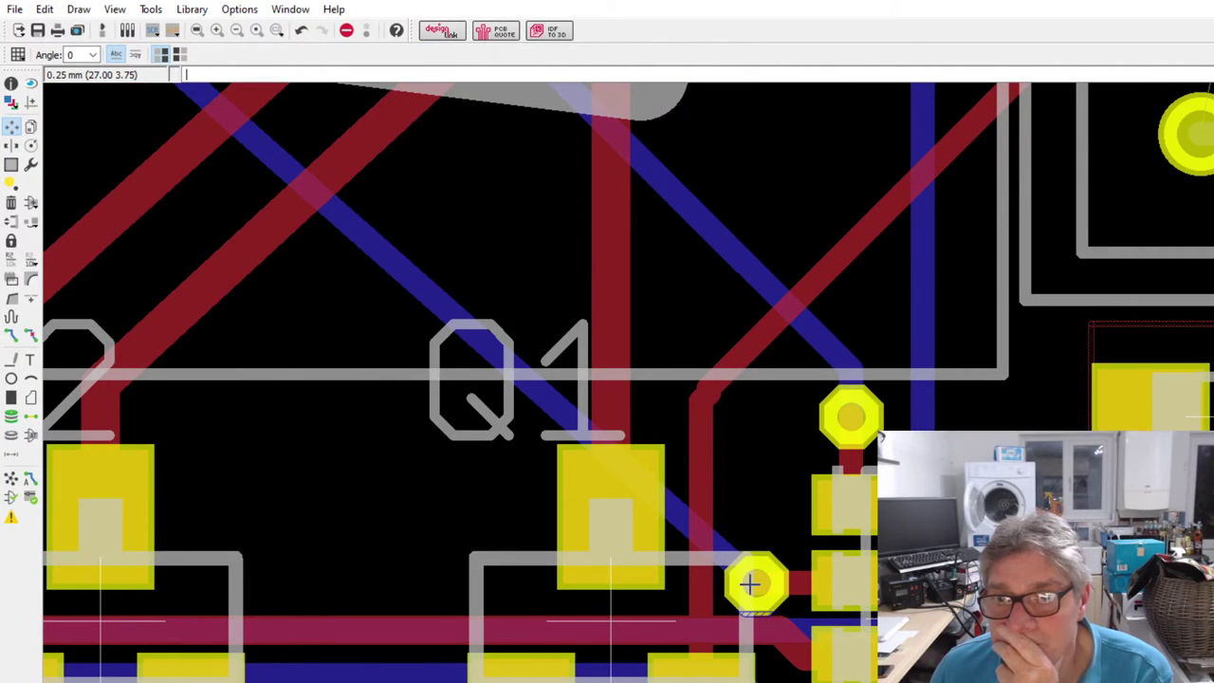
- Nudge the via beside Q1 upward and delete the top-layer track running to the Q1 pad
left_click_drag(749, 585, 751, 531)
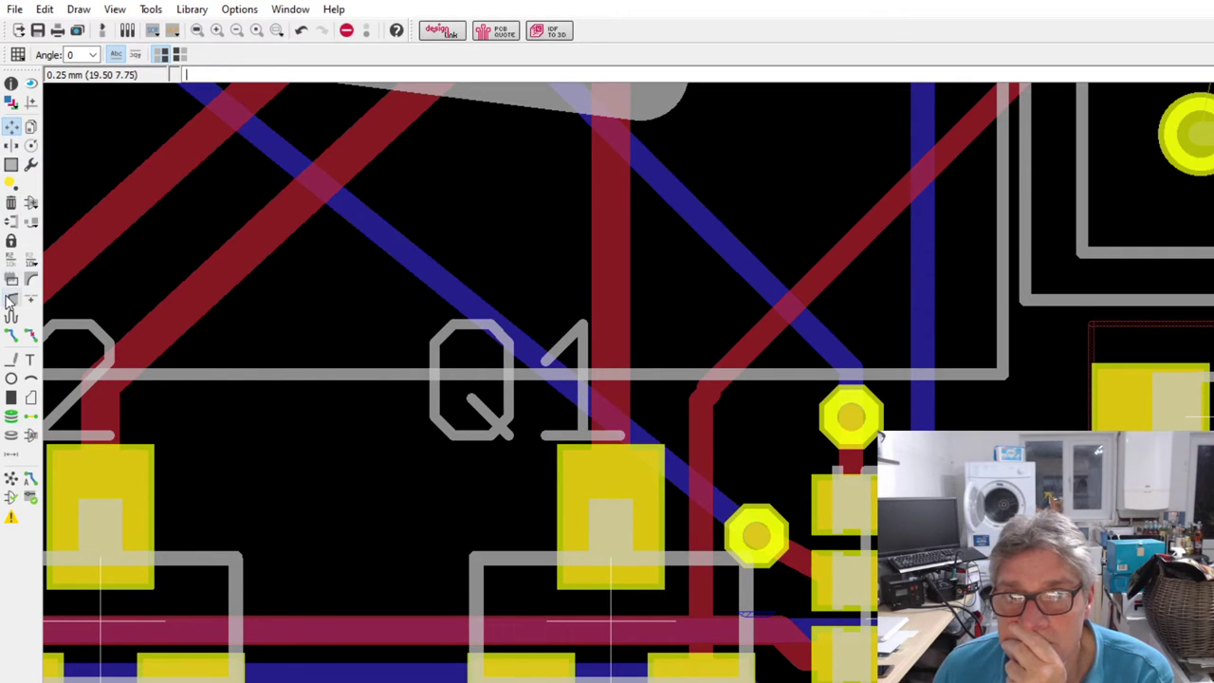
left_click(11, 296)
left_click(787, 564)
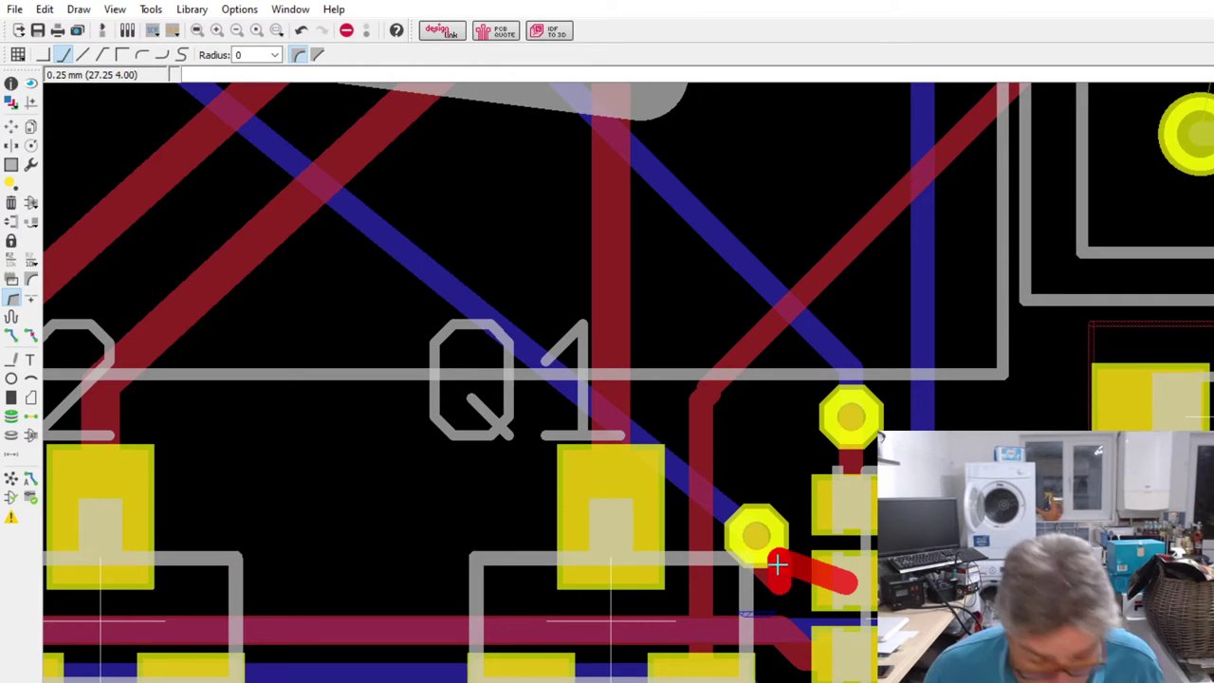
scroll(778, 565, "up", 3)
scroll(635, 408, "down", 5)
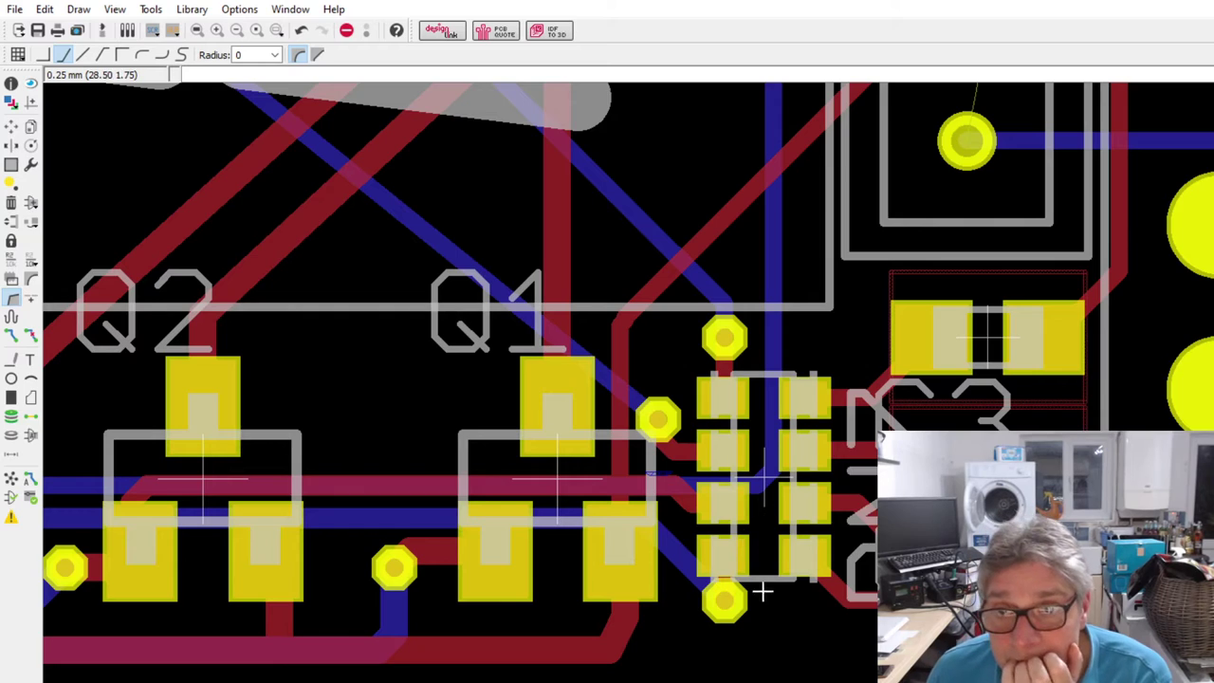
scroll(762, 591, "down", 1)
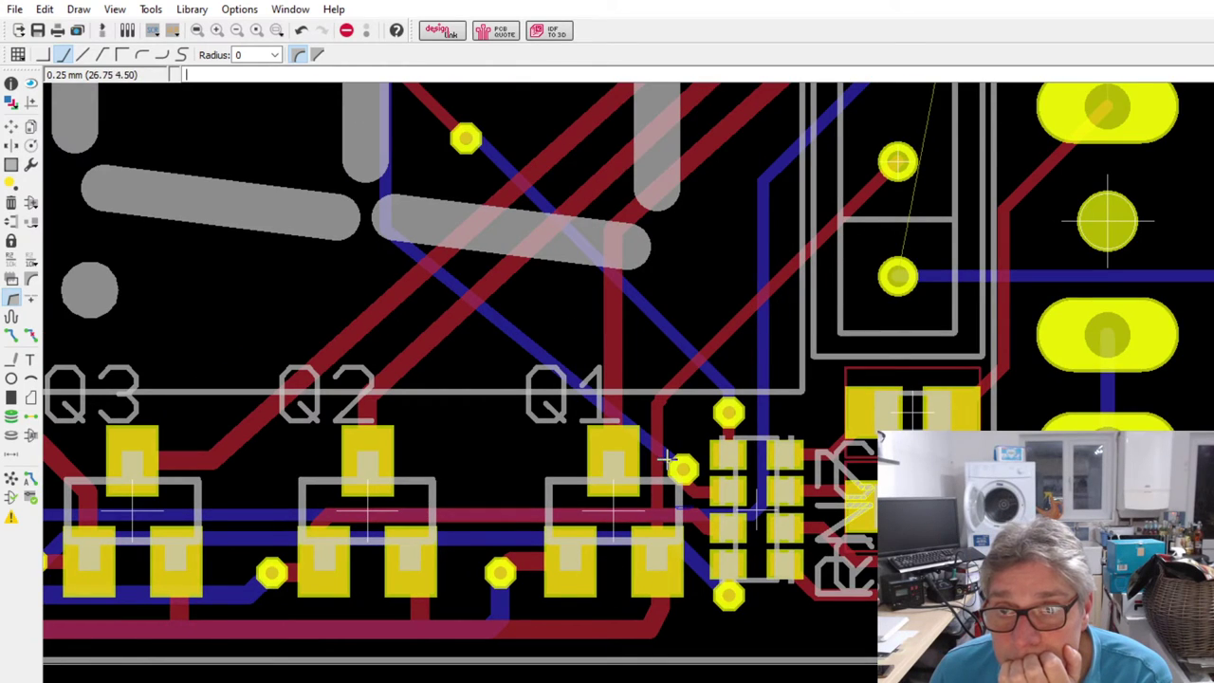
key("Delete")
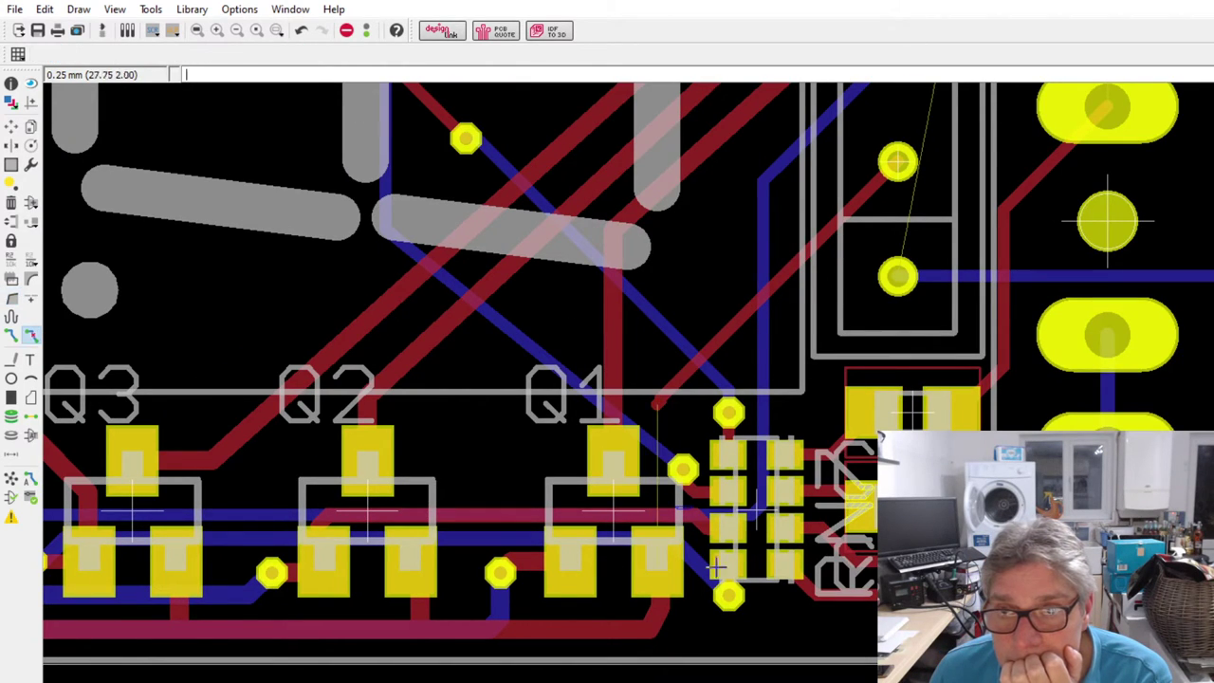
scroll(644, 425, "up", 1)
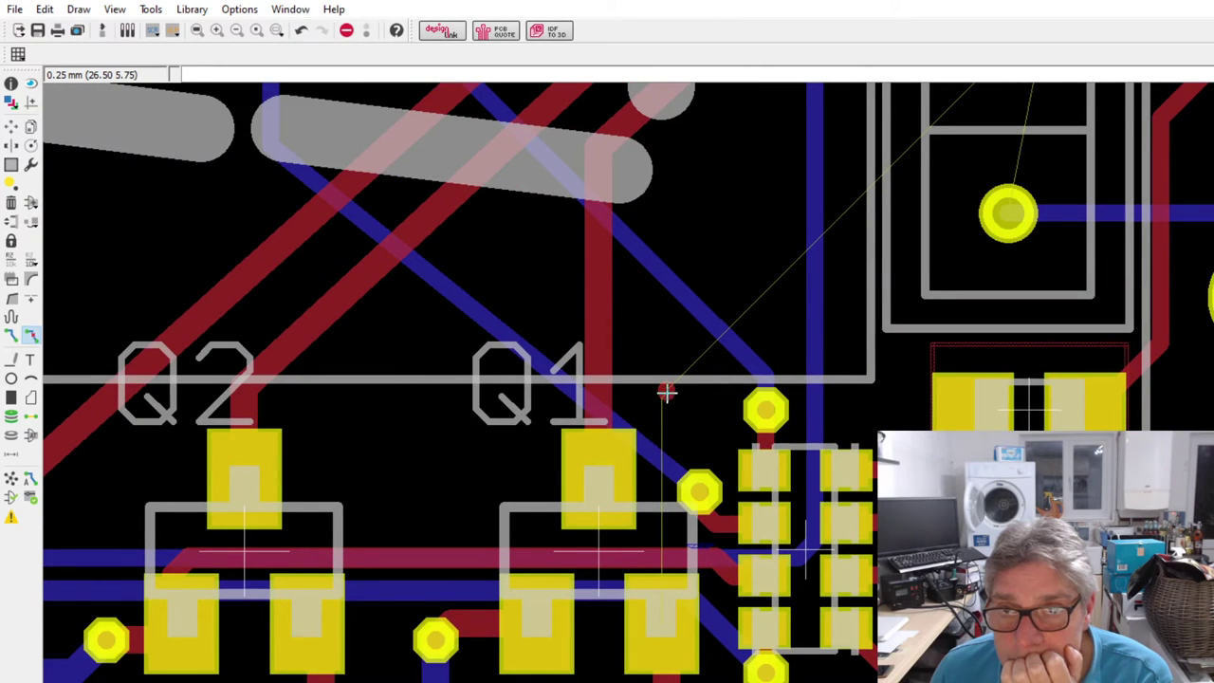
left_click(11, 336)
scroll(799, 249, "down", 1)
left_click(844, 249)
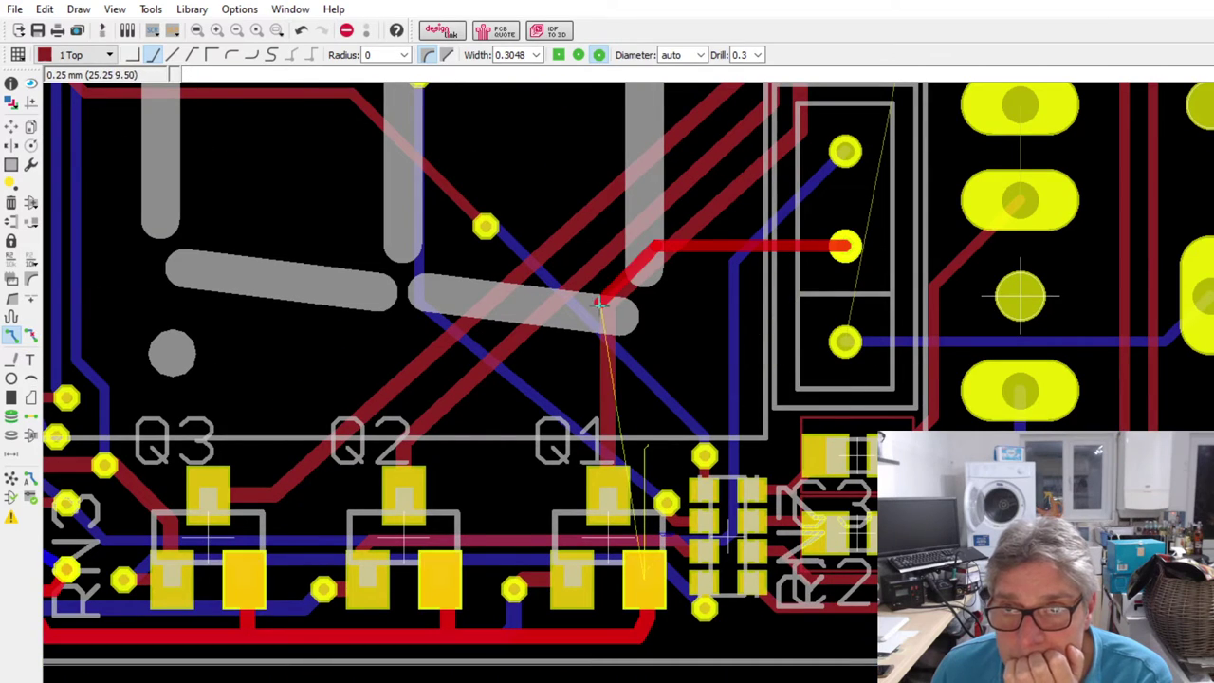
key("Escape")
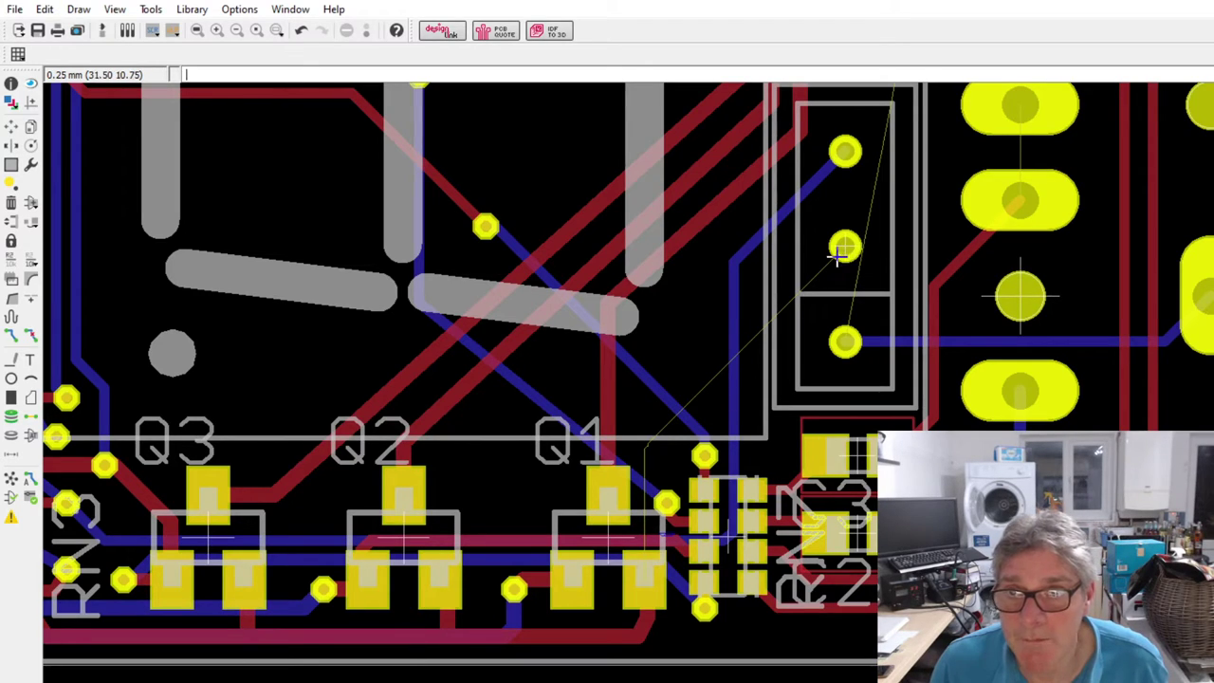
left_click(11, 337)
left_click(845, 247)
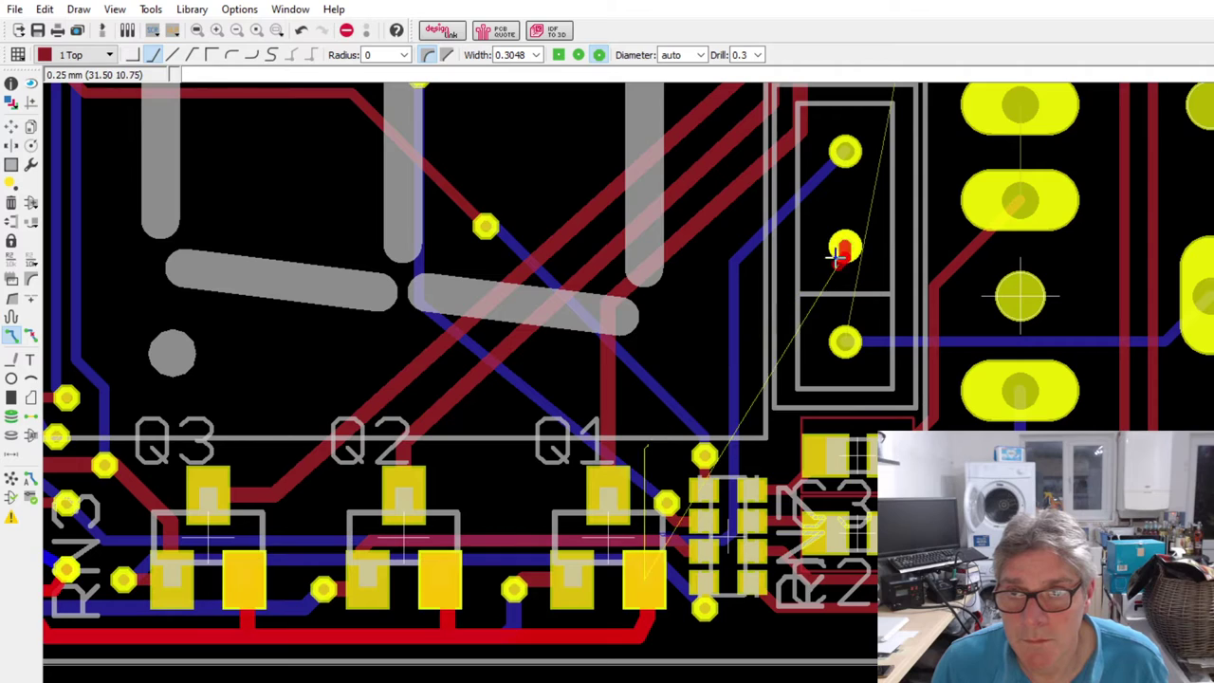
left_click(90, 59)
left_click(92, 91)
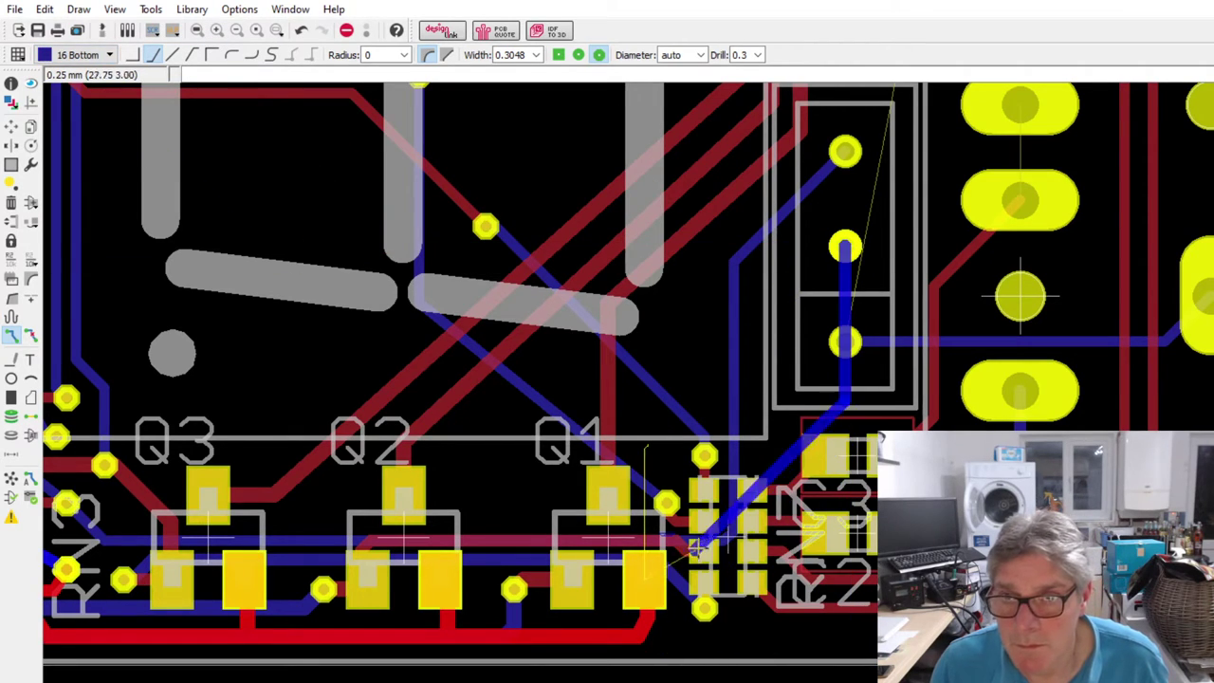
scroll(707, 347, "up", 1)
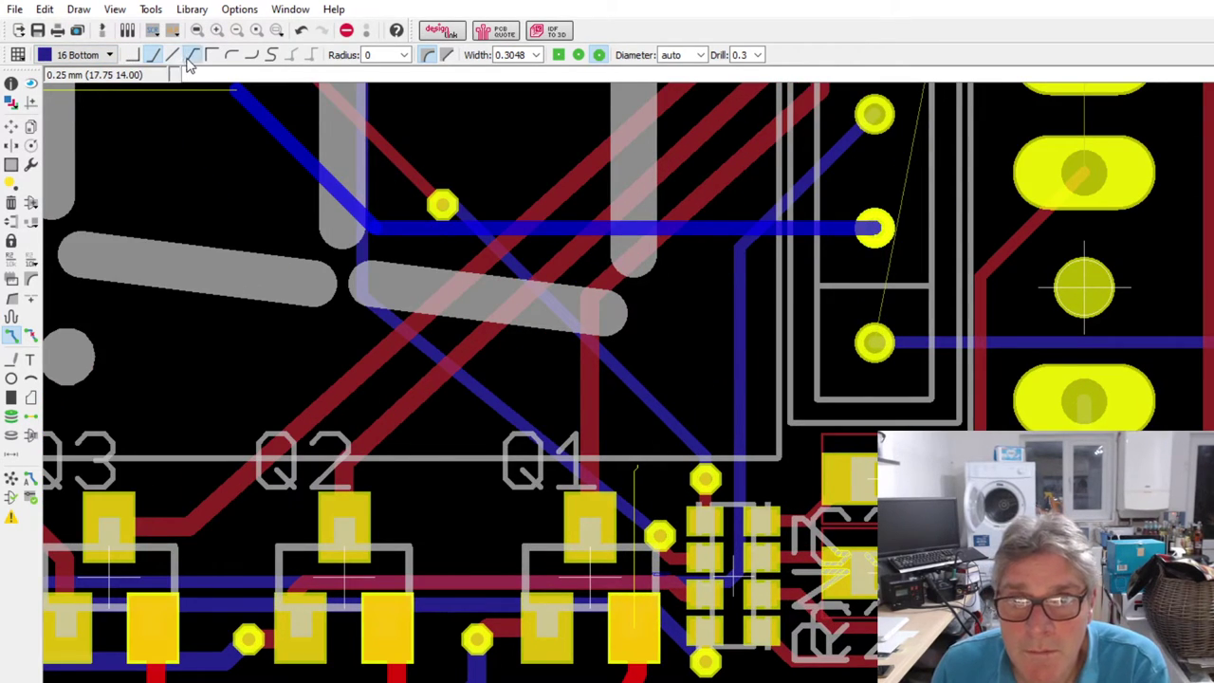
left_click(191, 54)
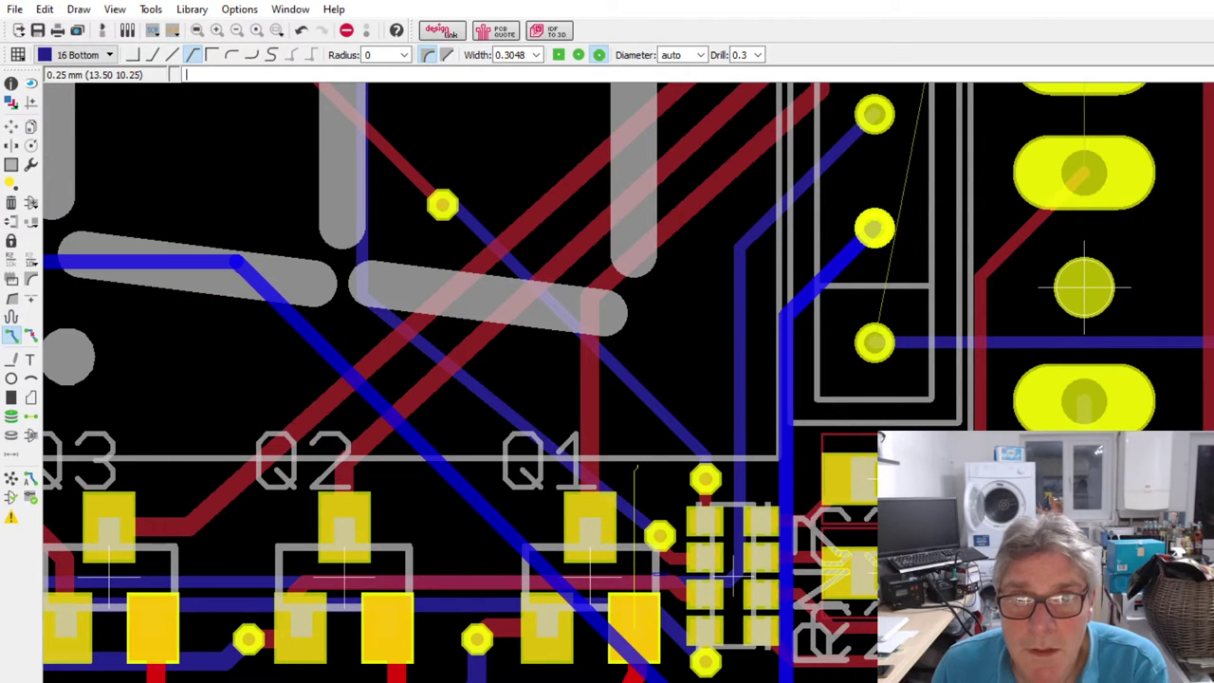
left_click(76, 54)
left_click(81, 71)
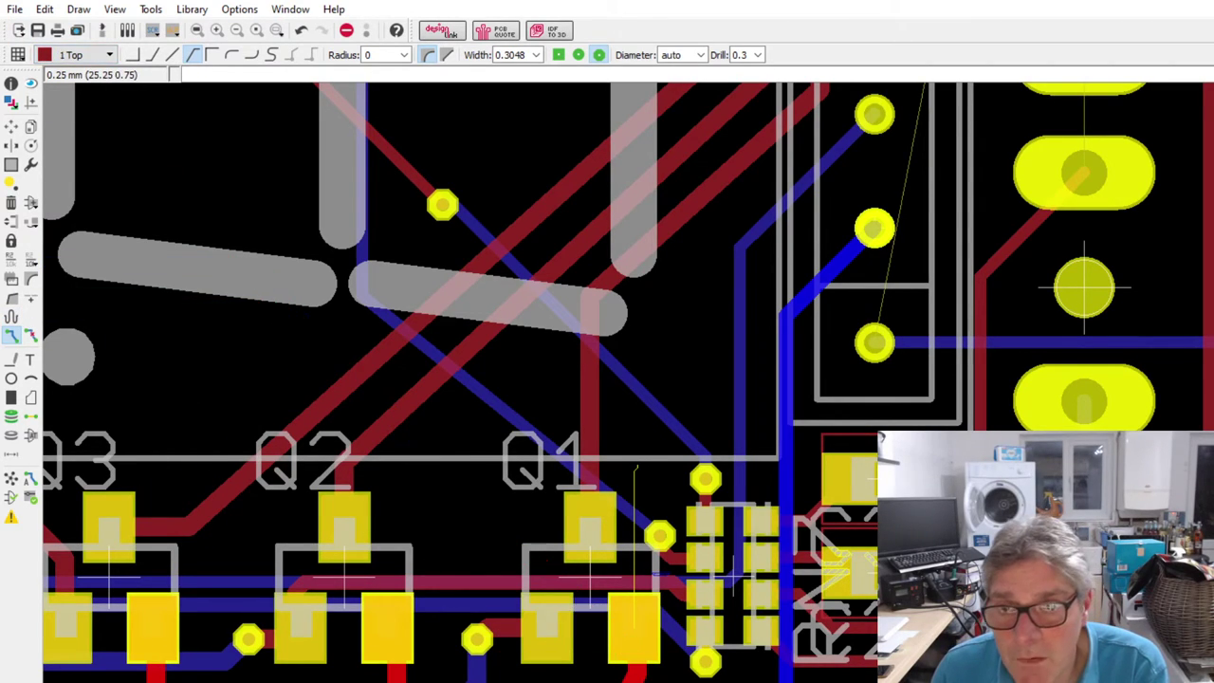
right_click(875, 228)
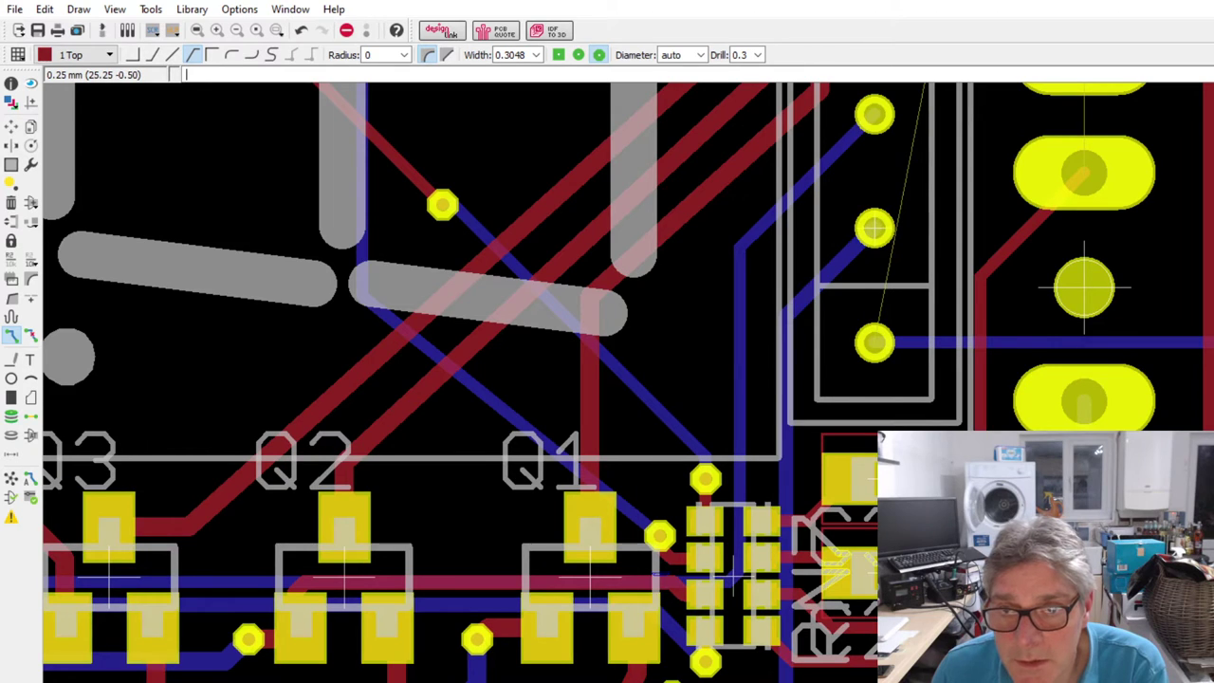
scroll(656, 661, "up", 2)
scroll(569, 671, "down", 2)
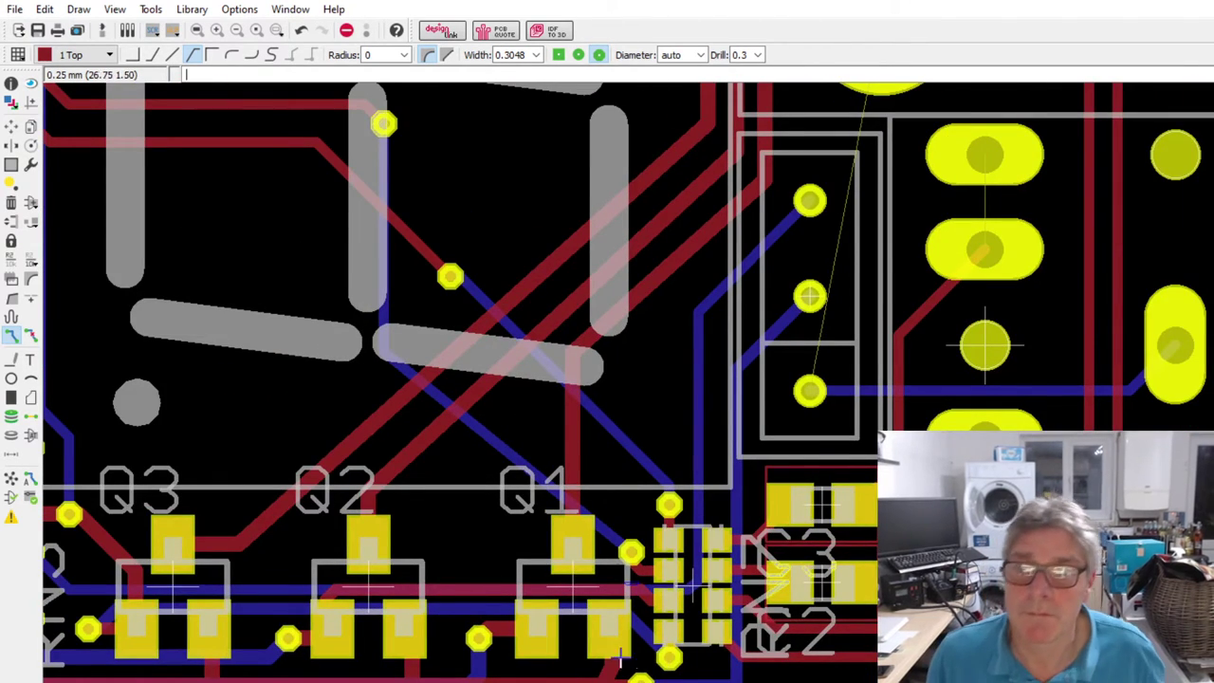
scroll(597, 664, "up", 2)
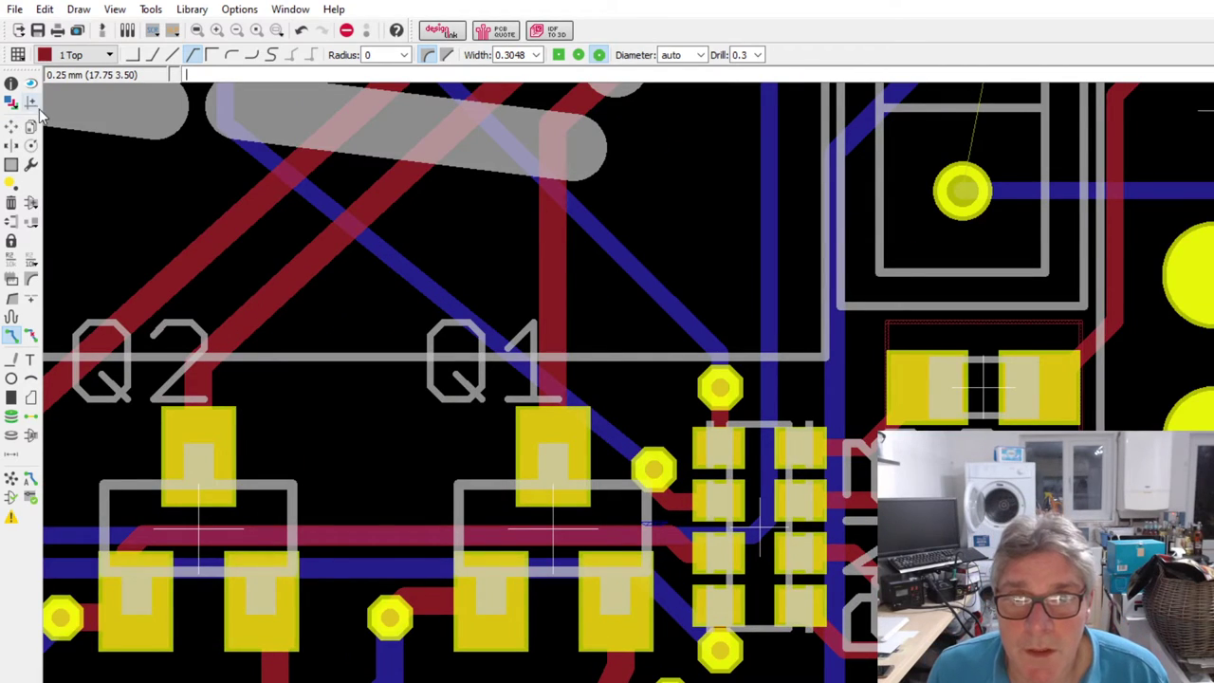
left_click(12, 125)
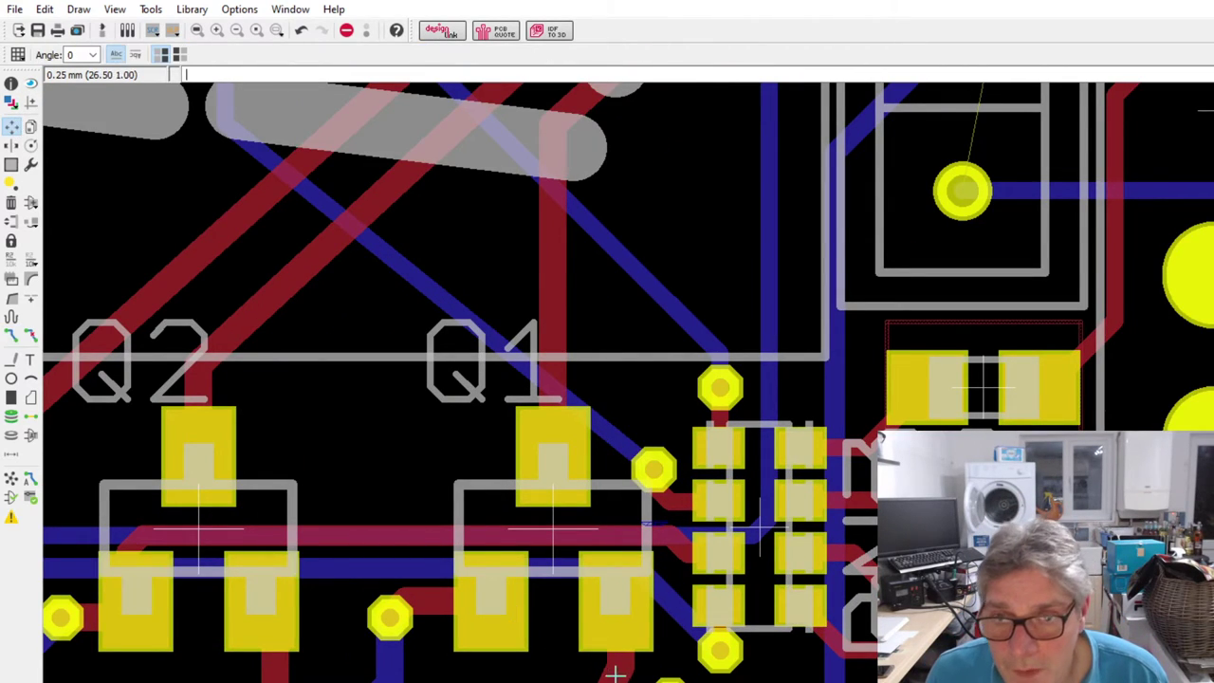
- Pick the Polygon tool and put the copper pour on the 16 Bottom layer
scroll(583, 655, "down", 4)
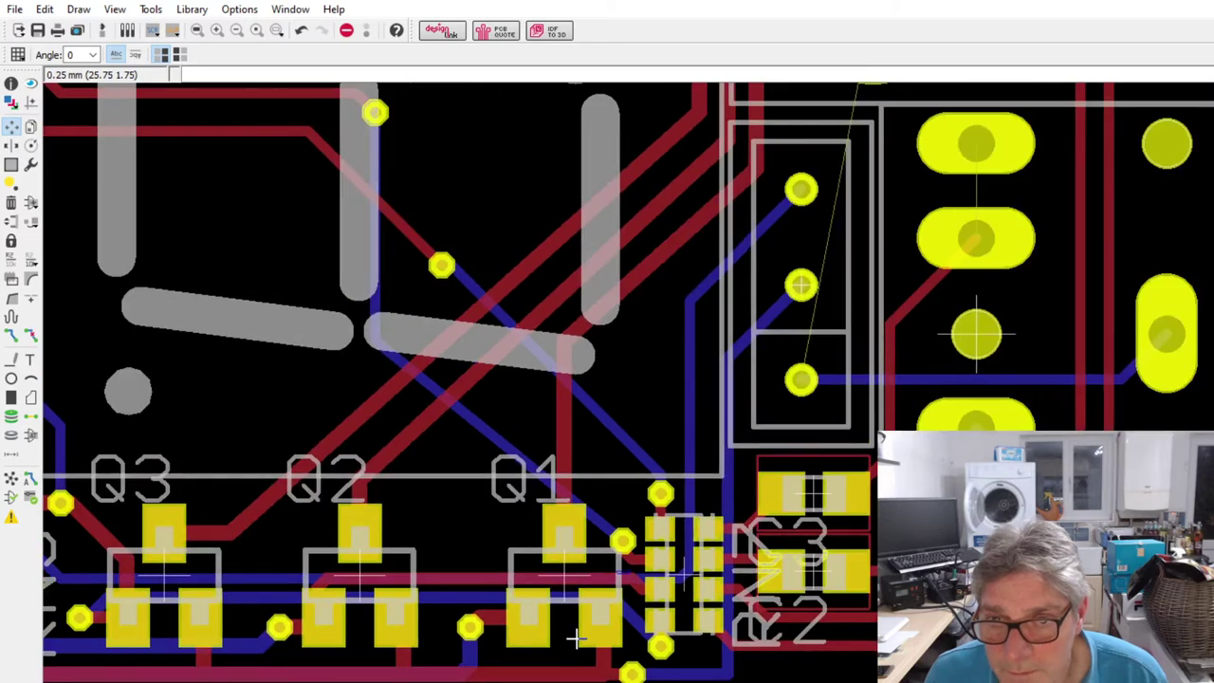
scroll(584, 654, "up", 3)
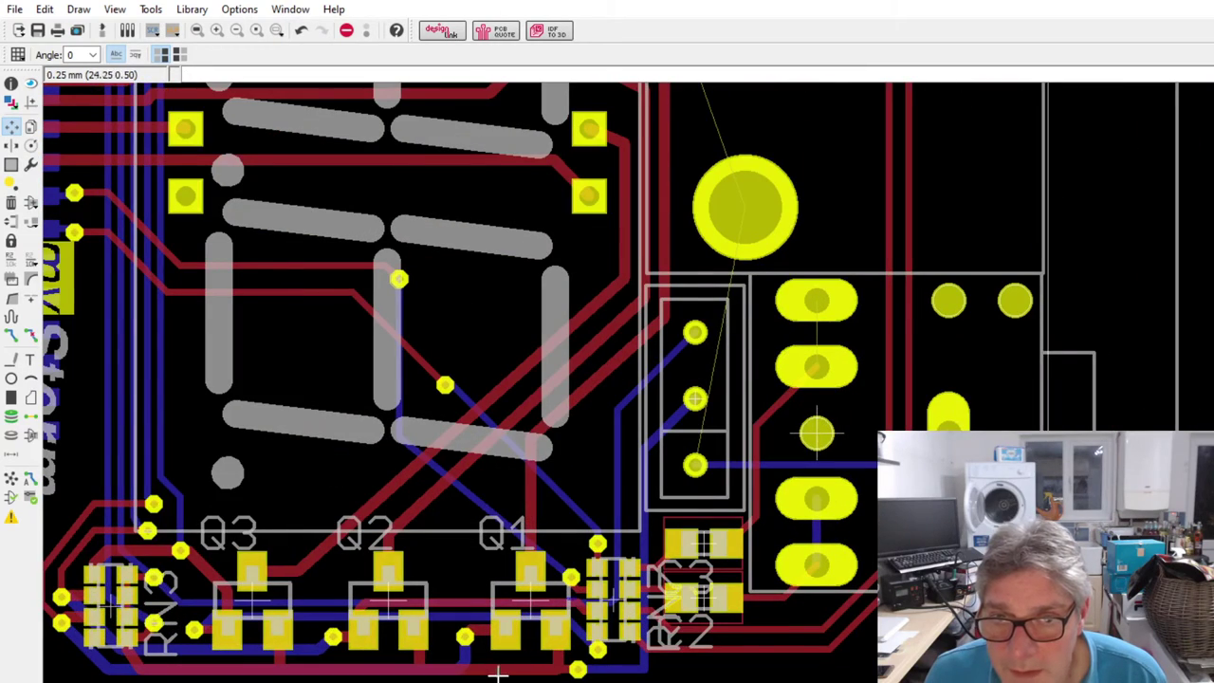
scroll(497, 673, "down", 3)
scroll(497, 673, "up", 3)
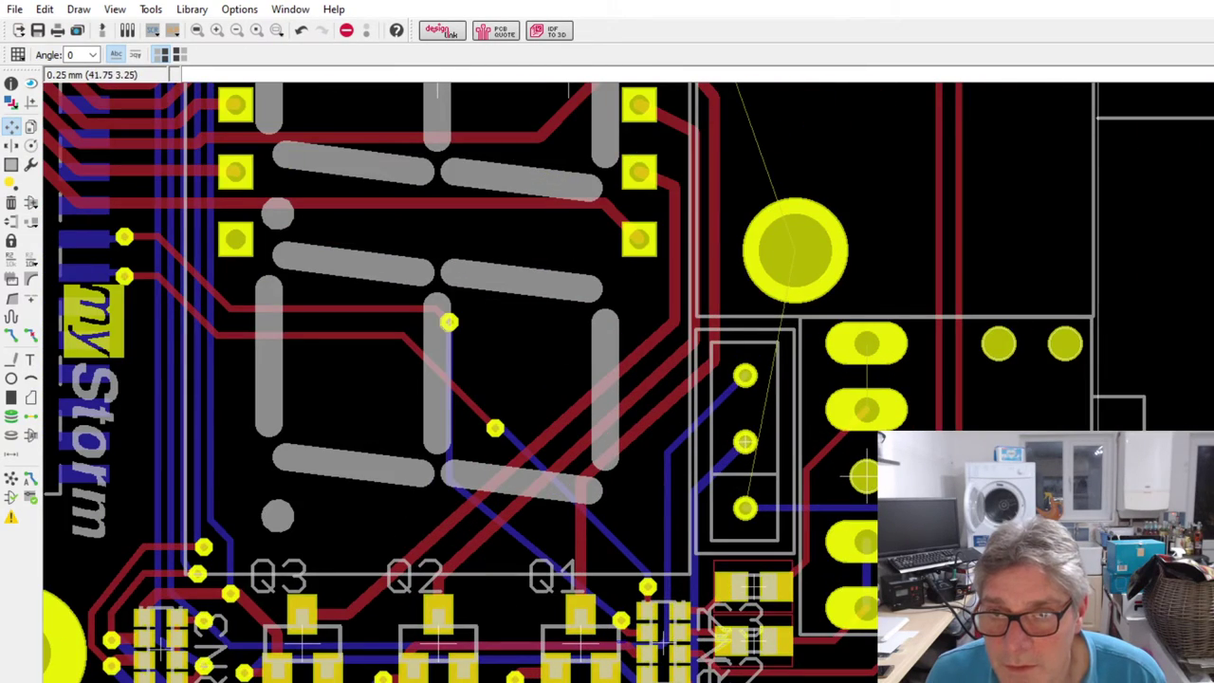
scroll(948, 647, "down", 2)
scroll(808, 616, "up", 3)
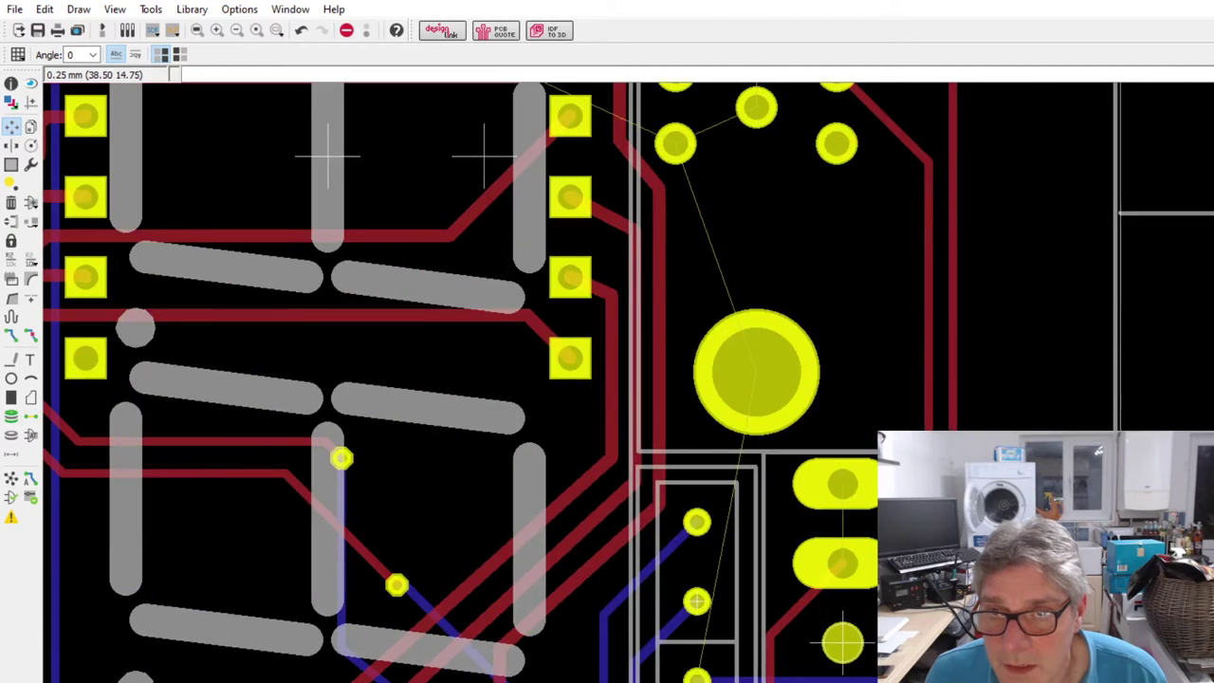
scroll(808, 617, "down", 4)
scroll(295, 556, "down", 3)
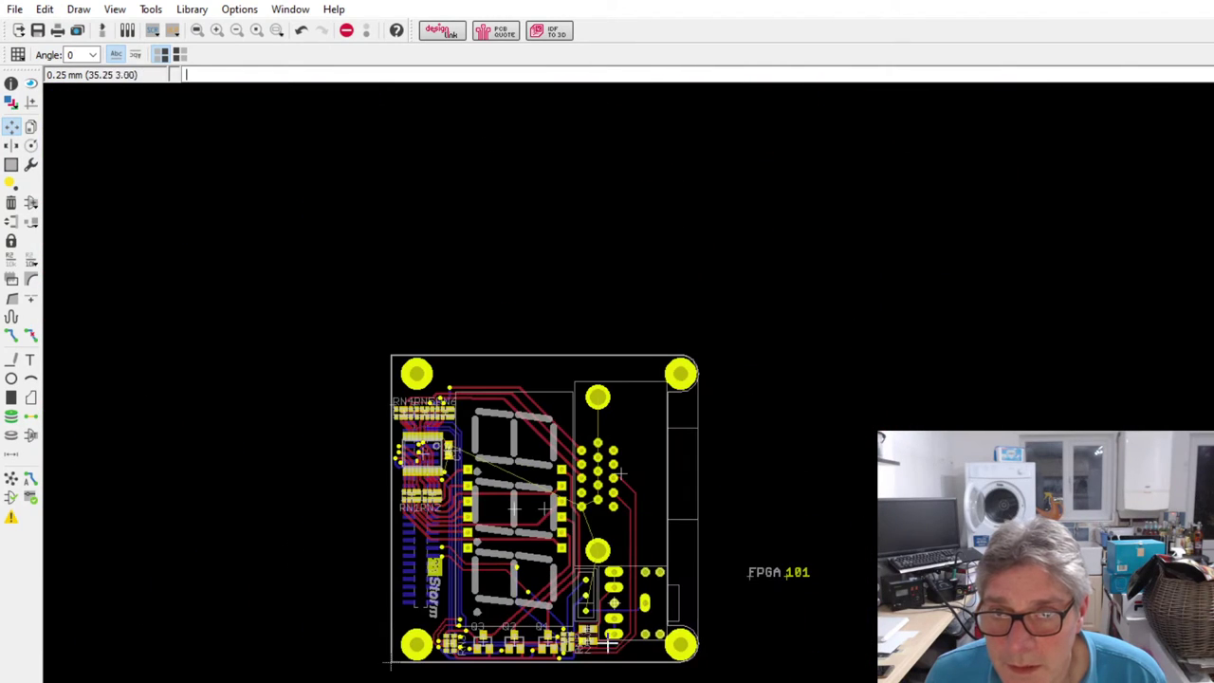
scroll(578, 611, "up", 3)
left_click(10, 335)
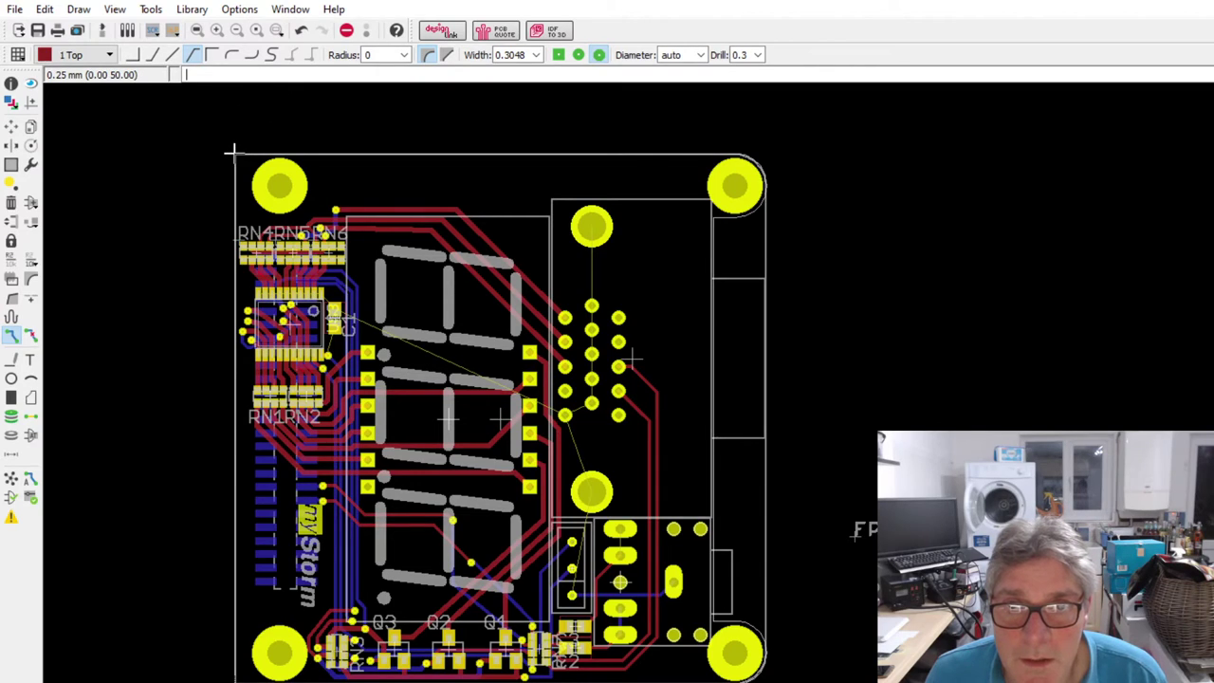
left_click(30, 398)
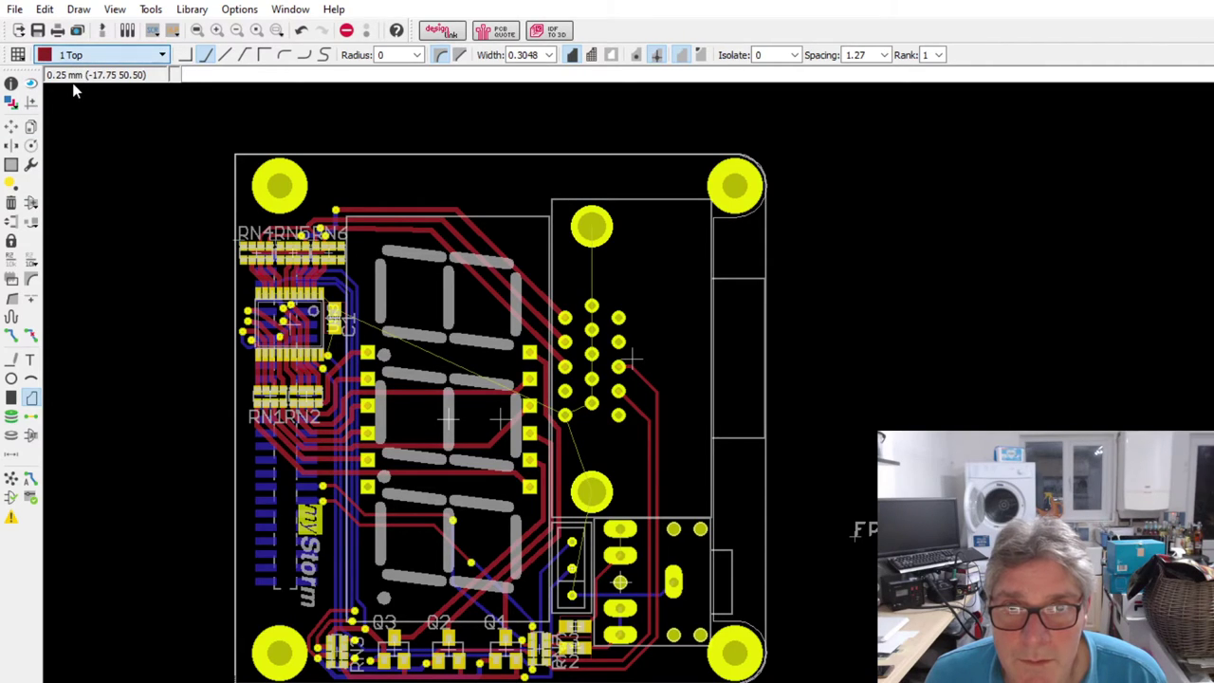
key("asterisk")
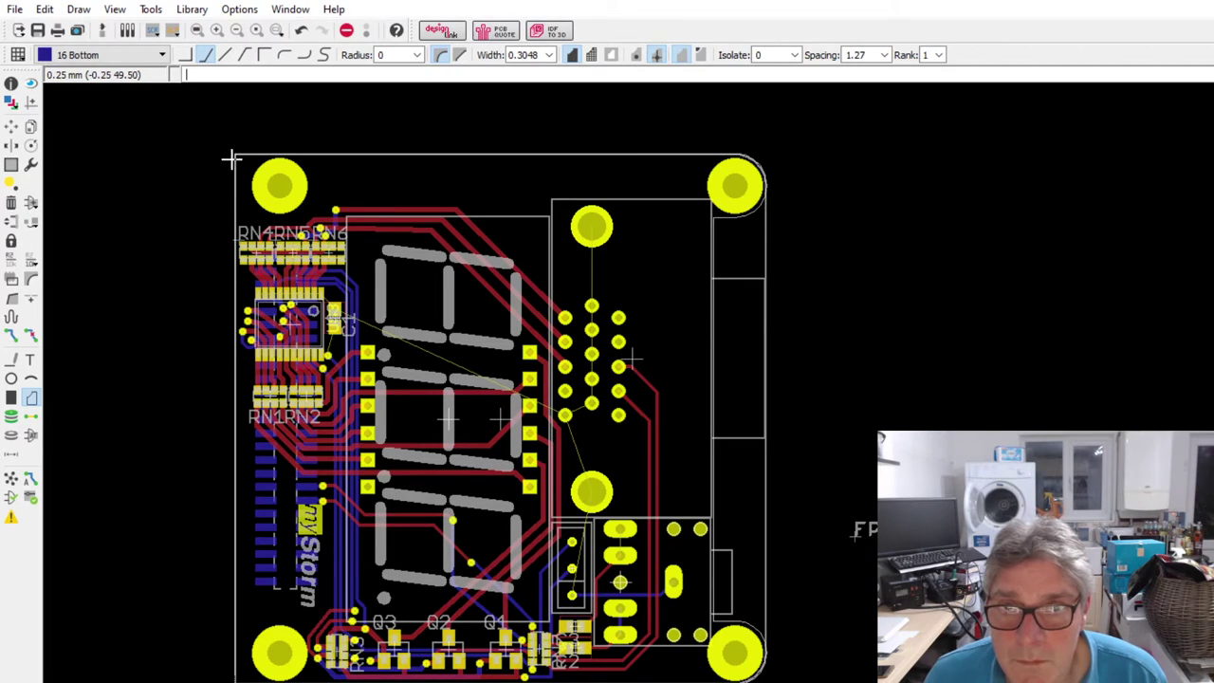
- Trace the pour outline along the board edge from the bottom-right corner, closing at the top-left
scroll(233, 155, "up", 1)
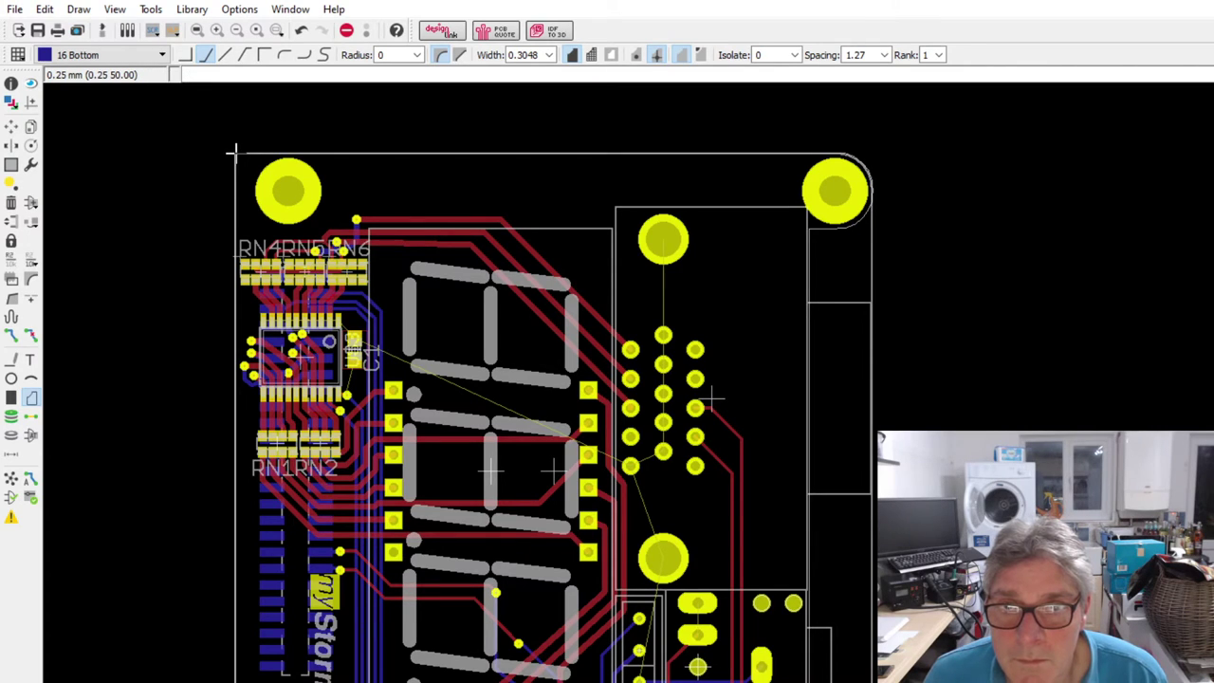
scroll(231, 151, "up", 1)
scroll(290, 111, "down", 5)
scroll(490, 374, "down", 4)
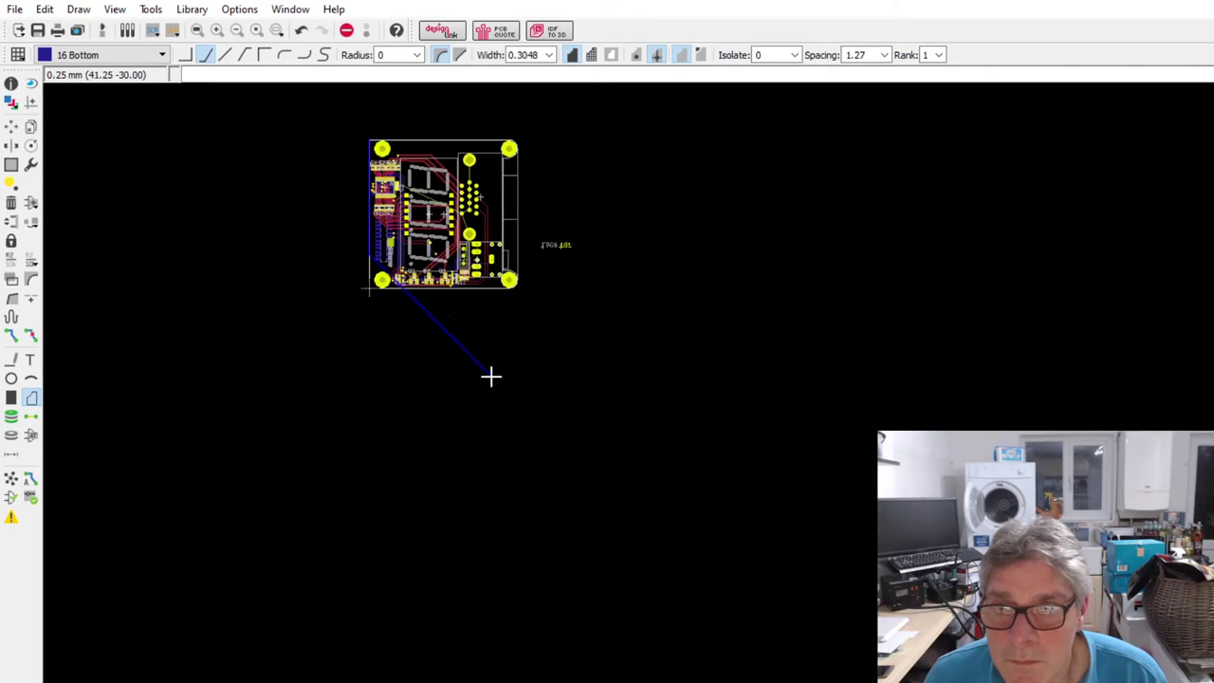
scroll(462, 180, "up", 3)
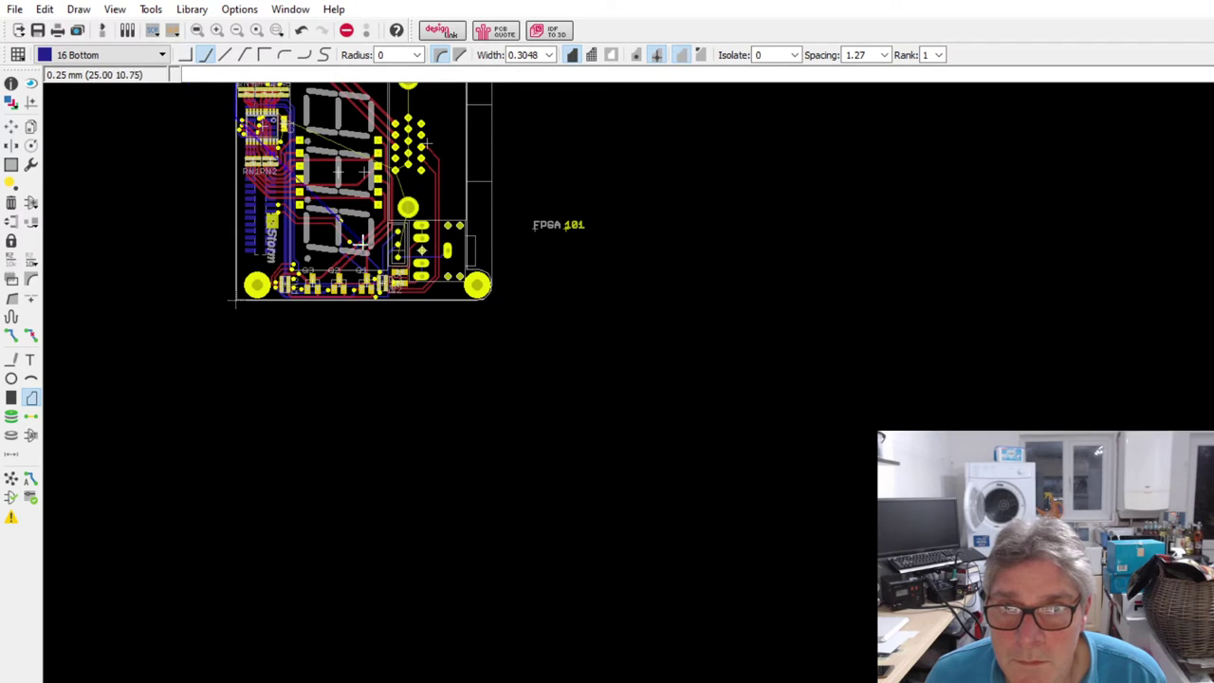
left_click(187, 55)
scroll(346, 538, "down", 2)
scroll(388, 209, "up", 2)
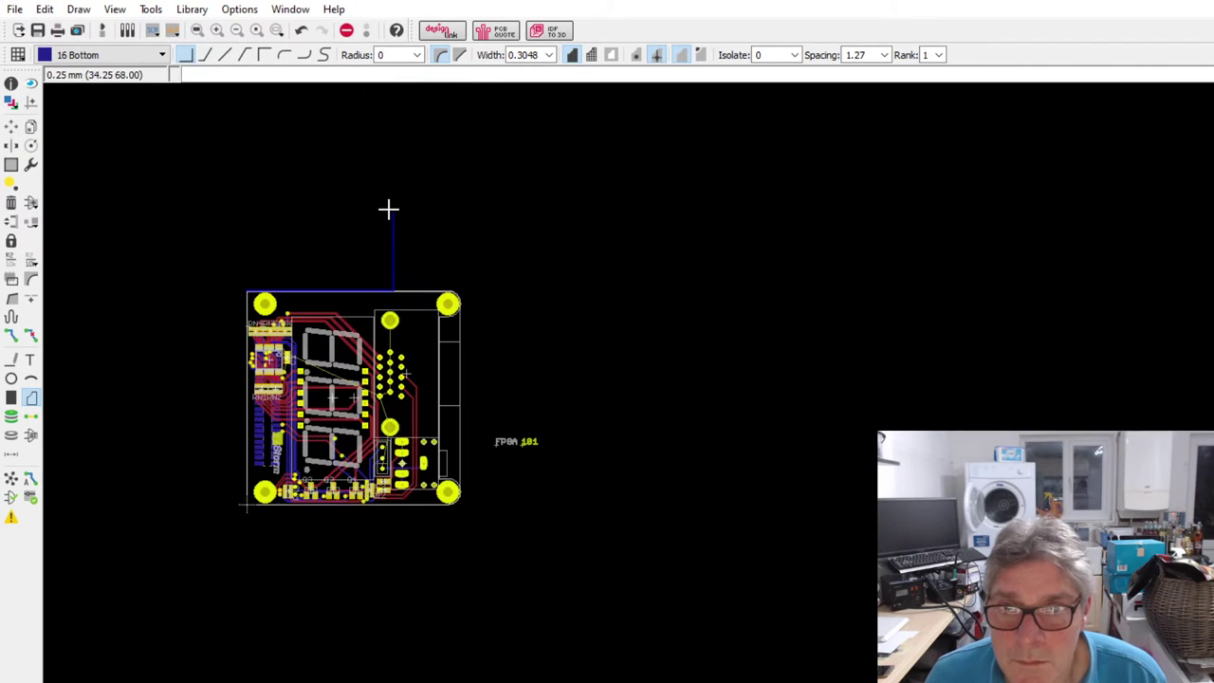
scroll(449, 325, "up", 2)
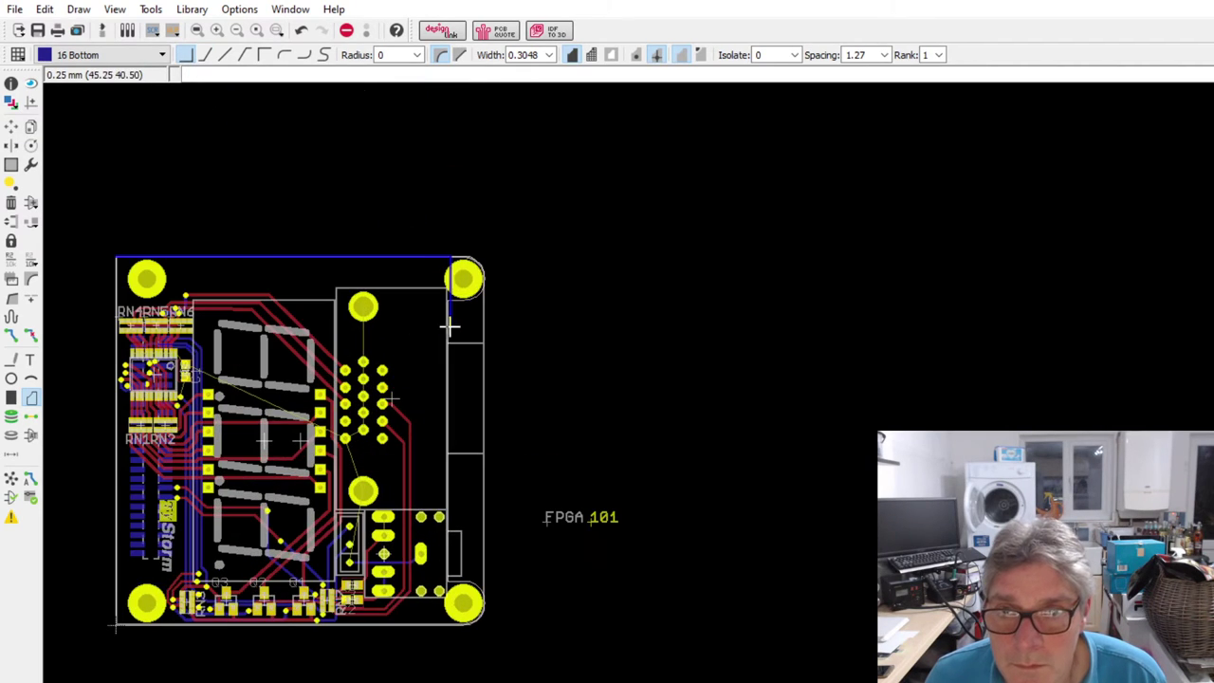
left_click(485, 624)
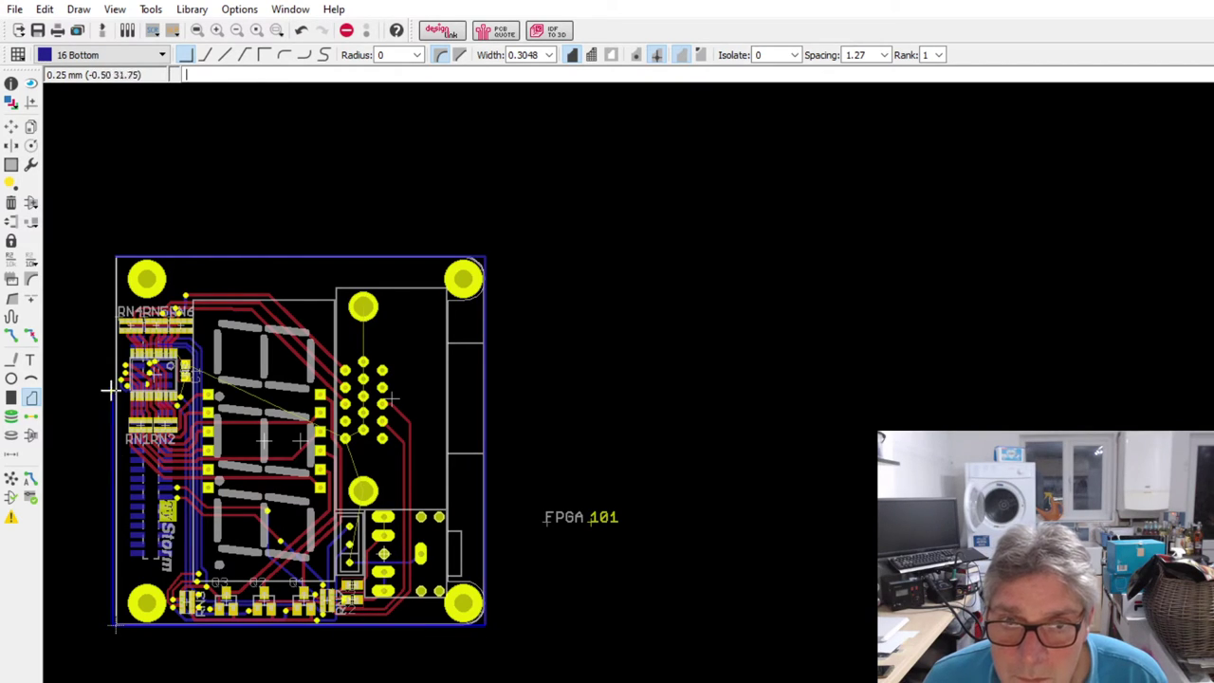
scroll(113, 238, "up", 2)
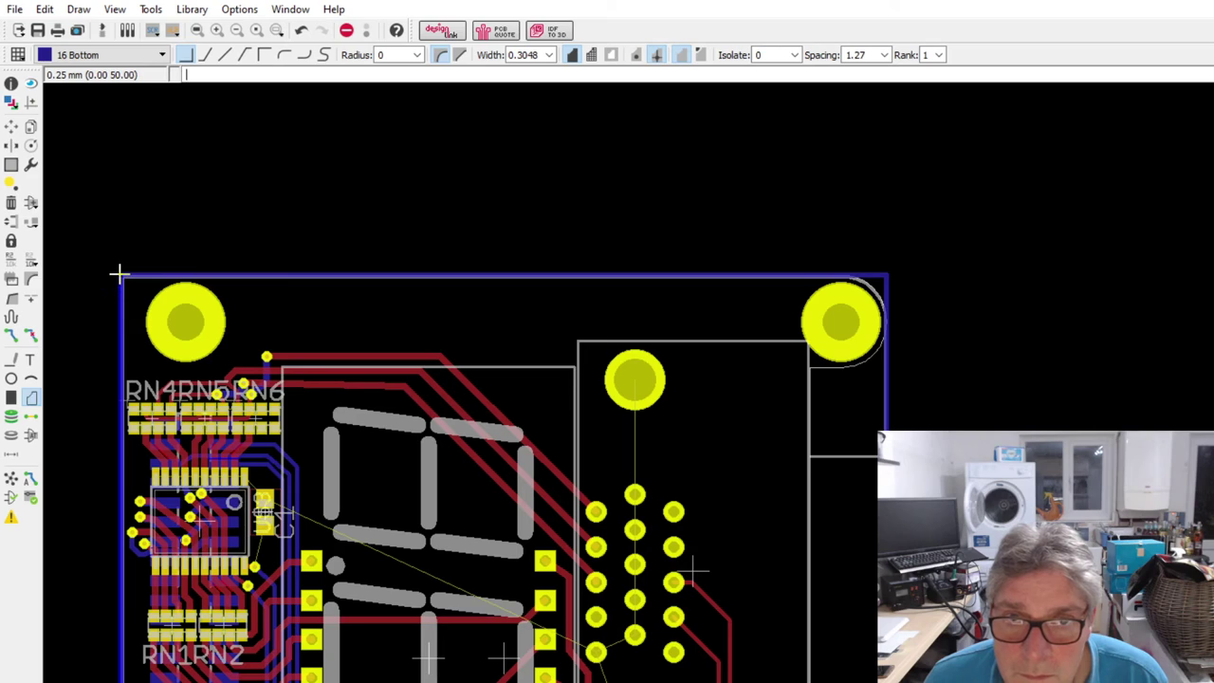
left_click(118, 275)
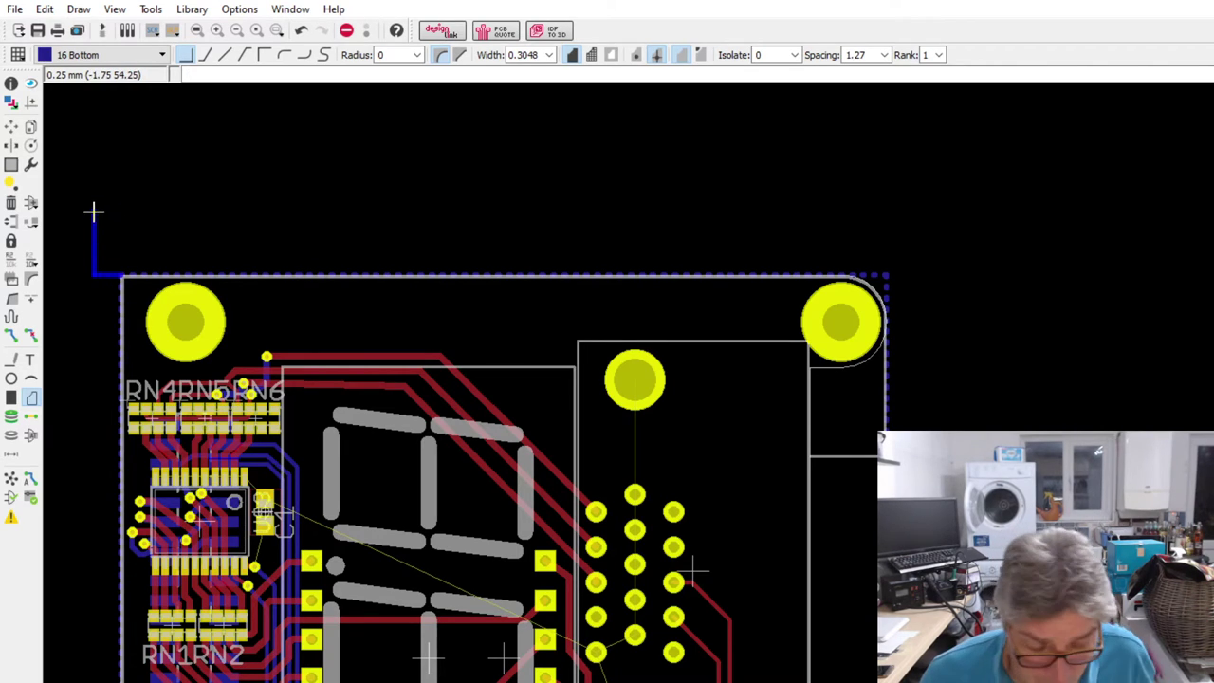
key("Escape")
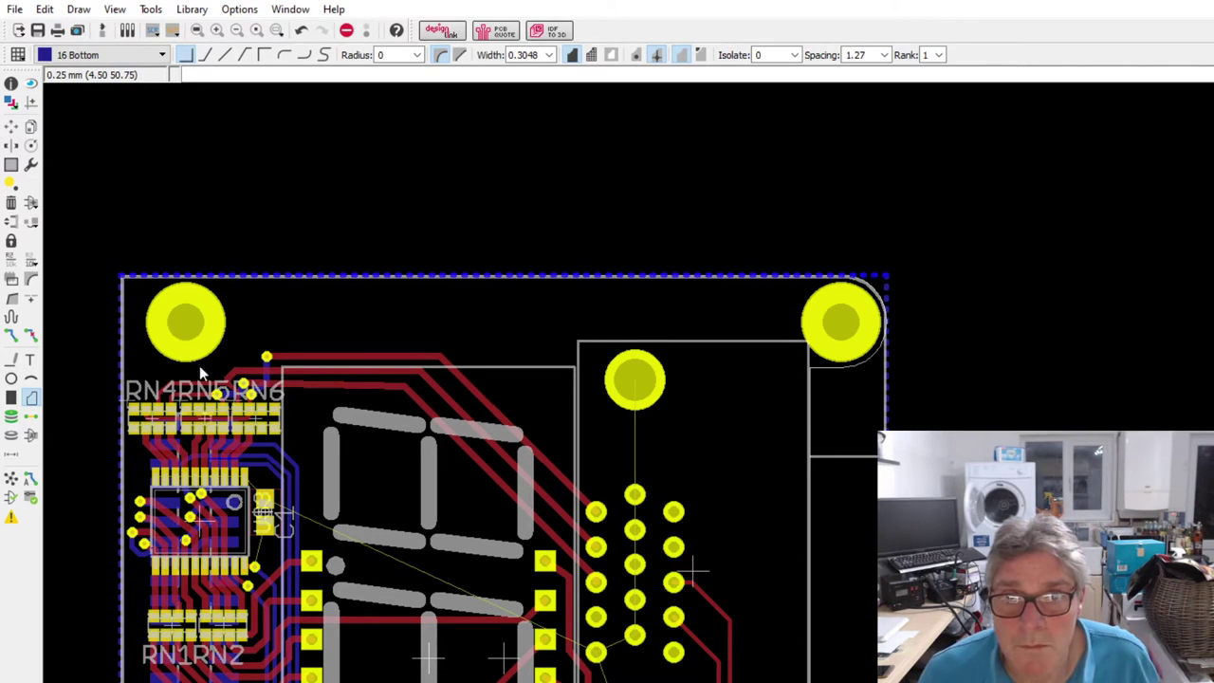
key("Escape")
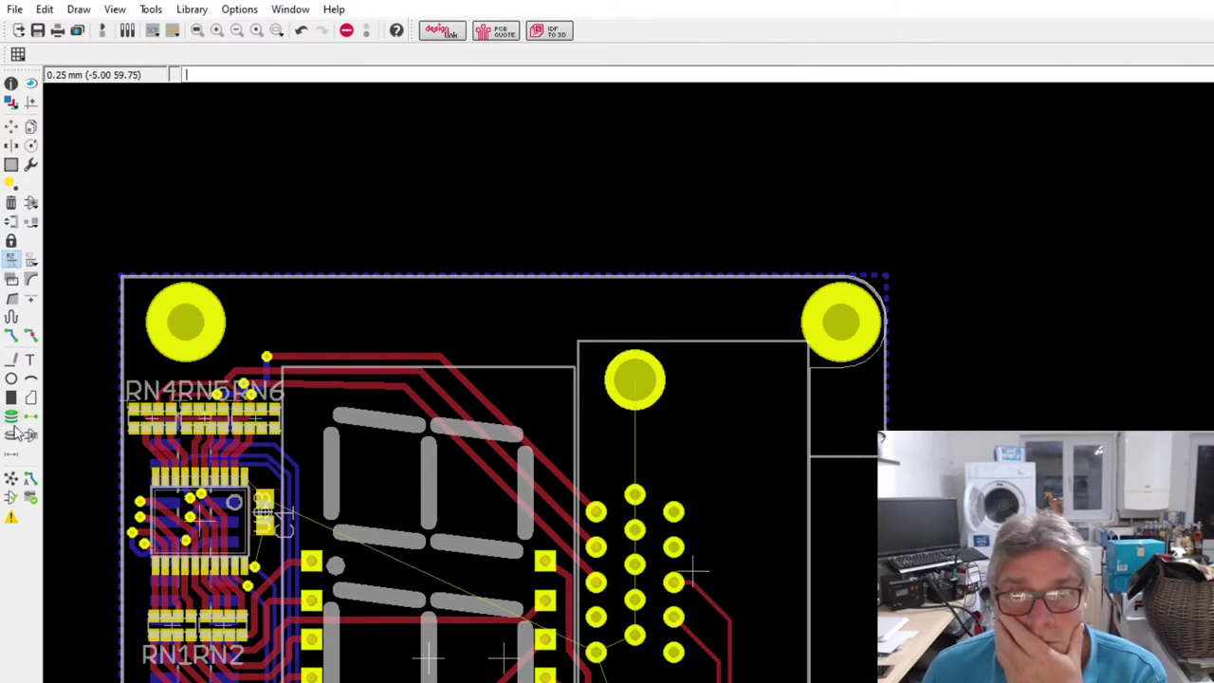
- Fill the blue bottom-layer ground pour with Ratsnest
left_click(11, 479)
scroll(203, 328, "down", 2)
scroll(298, 463, "down", 1)
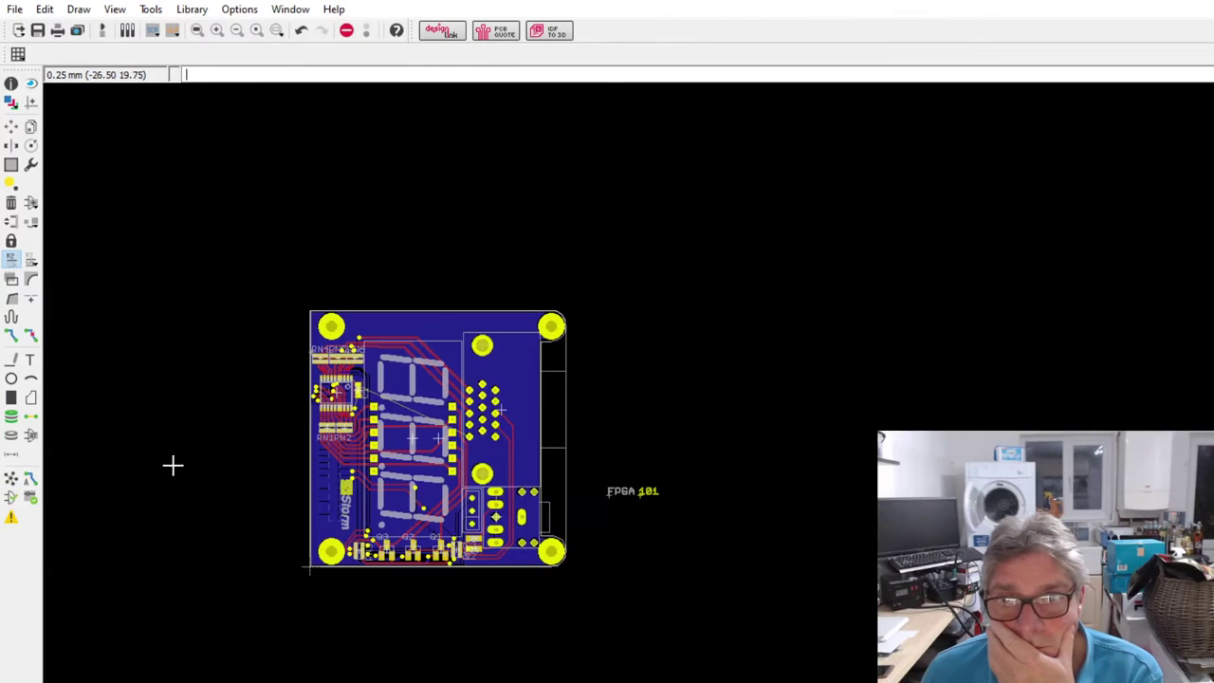
scroll(517, 453, "up", 3)
scroll(307, 304, "up", 1)
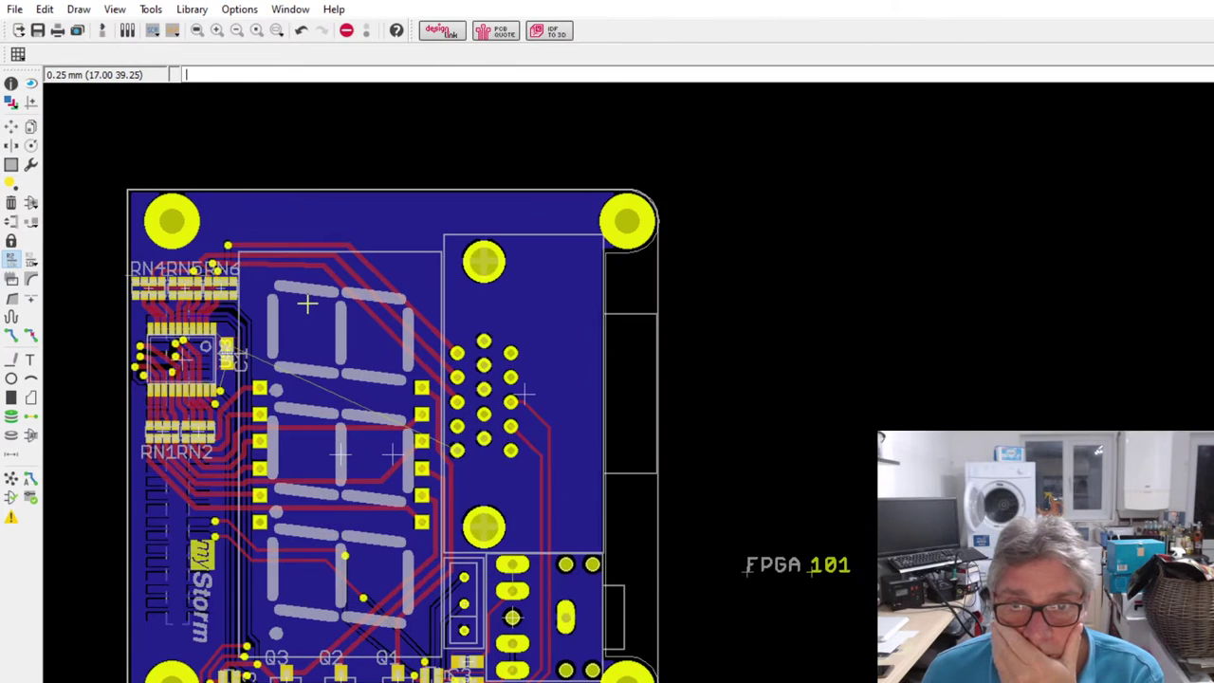
scroll(313, 283, "up", 1)
scroll(332, 268, "down", 1)
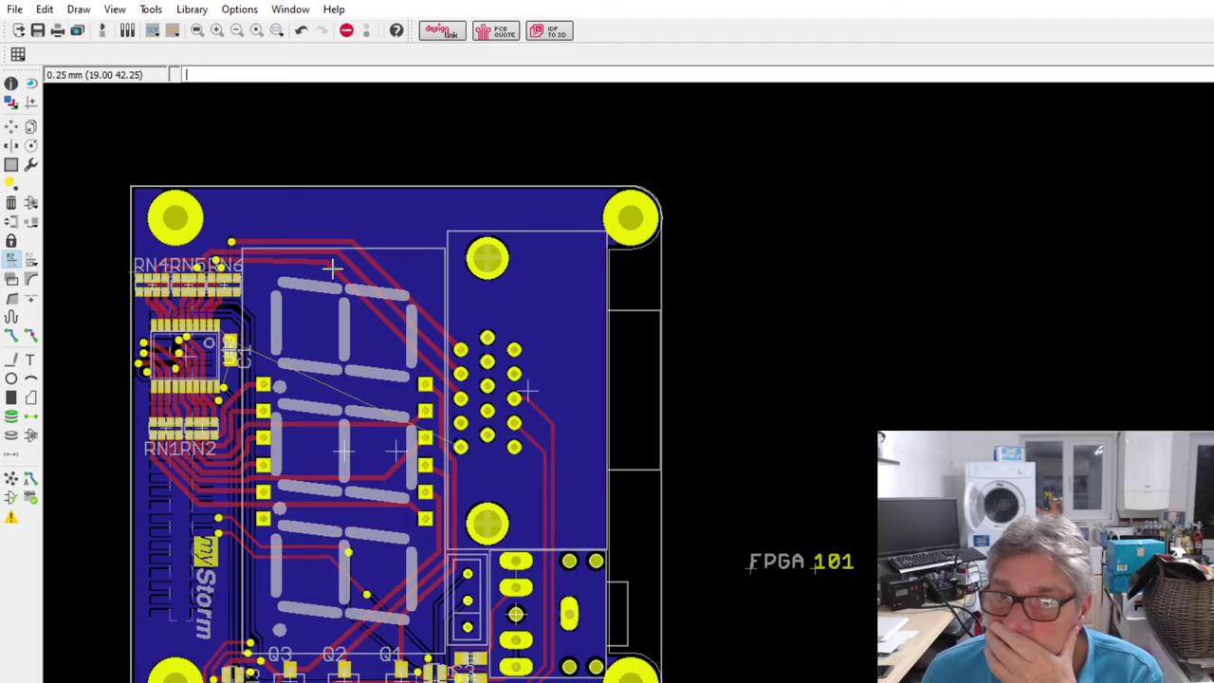
scroll(386, 476, "up", 2)
scroll(669, 523, "down", 3)
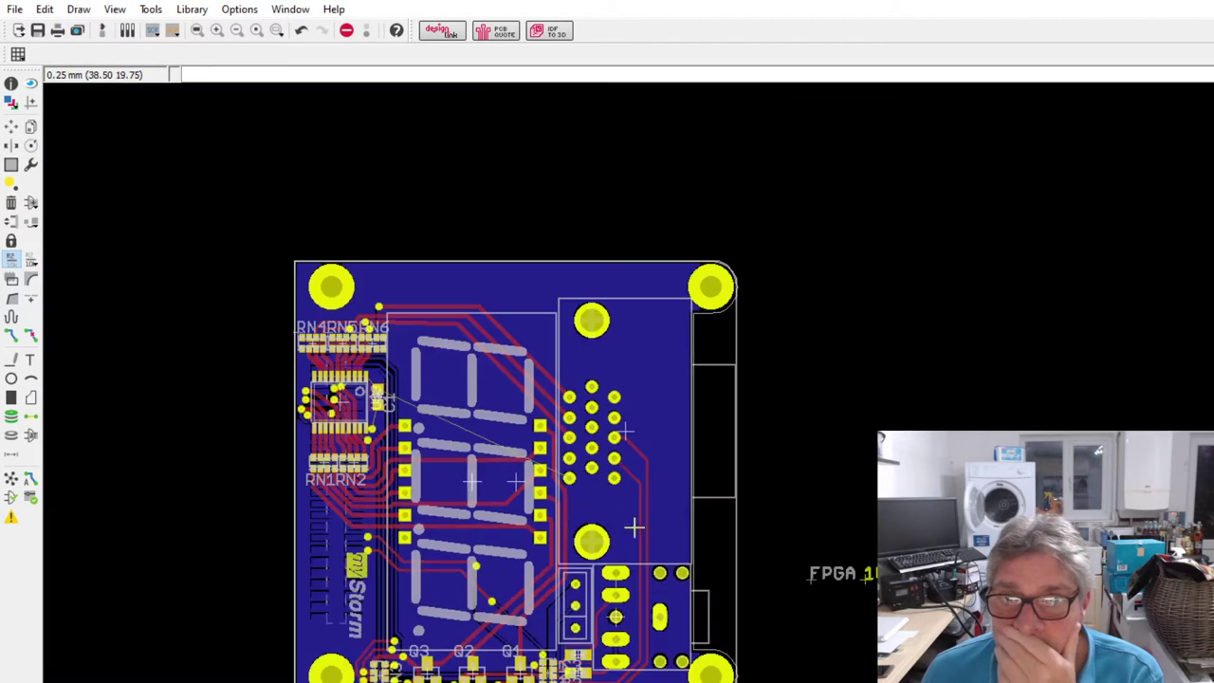
- Rotate capacitor C1 to 270° and shift it slightly down
scroll(425, 432, "up", 3)
scroll(426, 431, "up", 1)
scroll(291, 275, "up", 2)
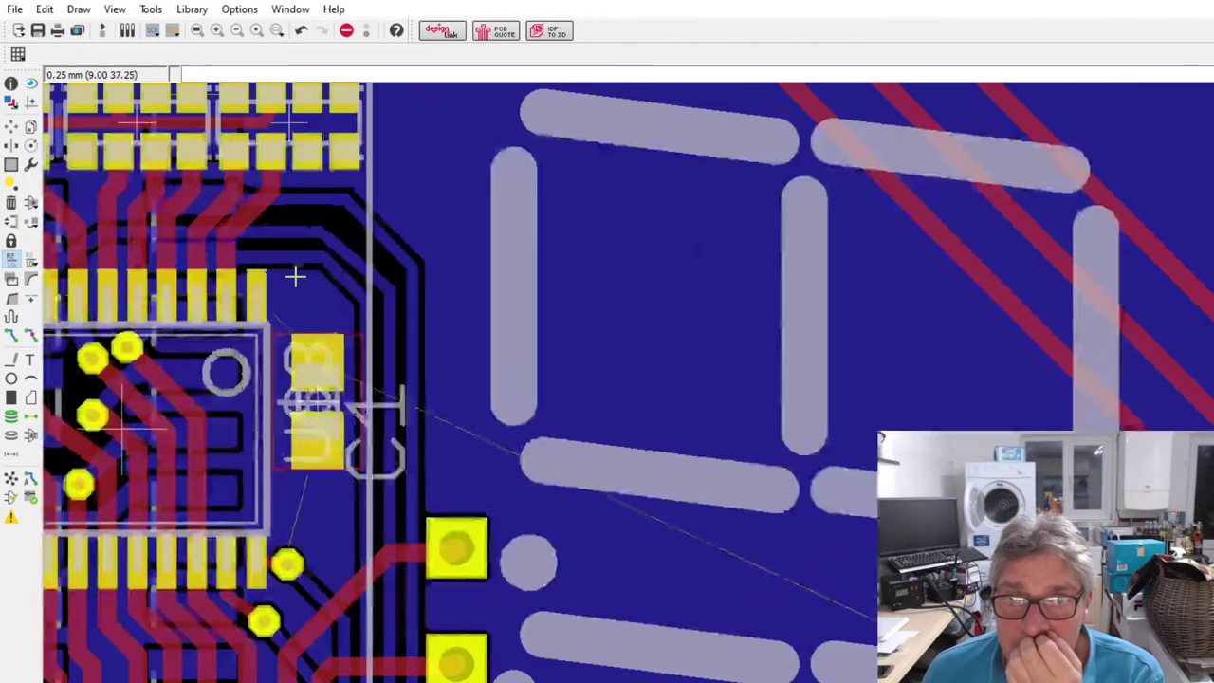
left_click(321, 462)
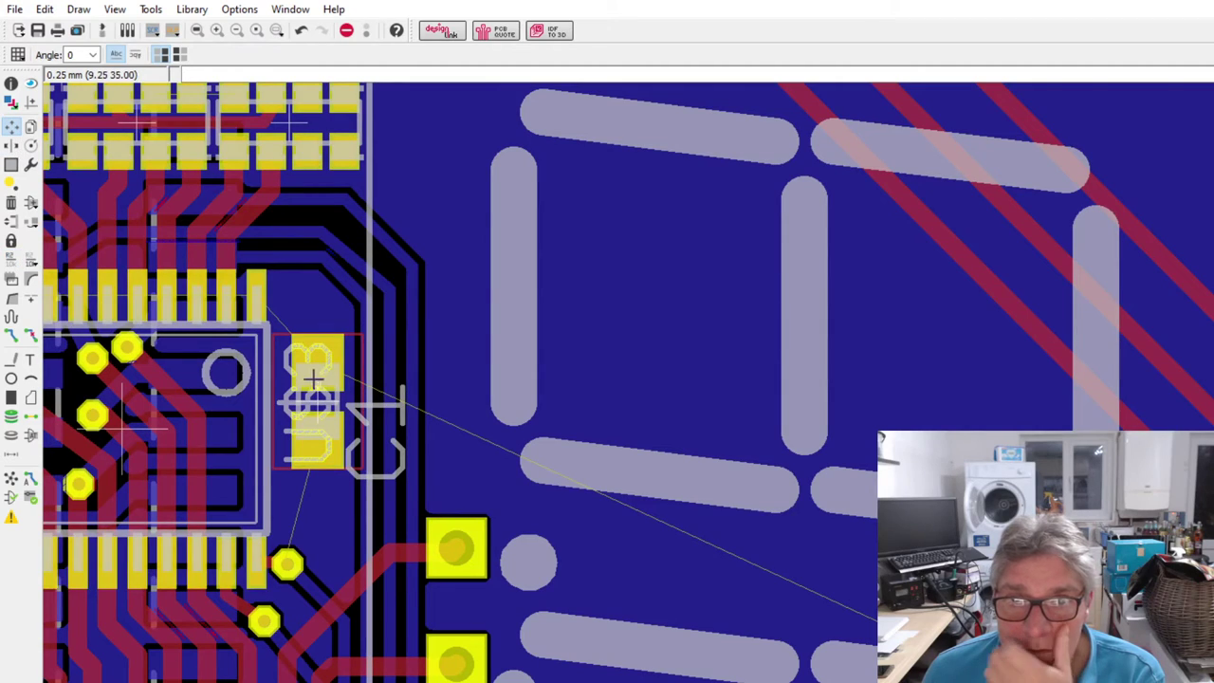
left_click_drag(323, 396, 321, 424)
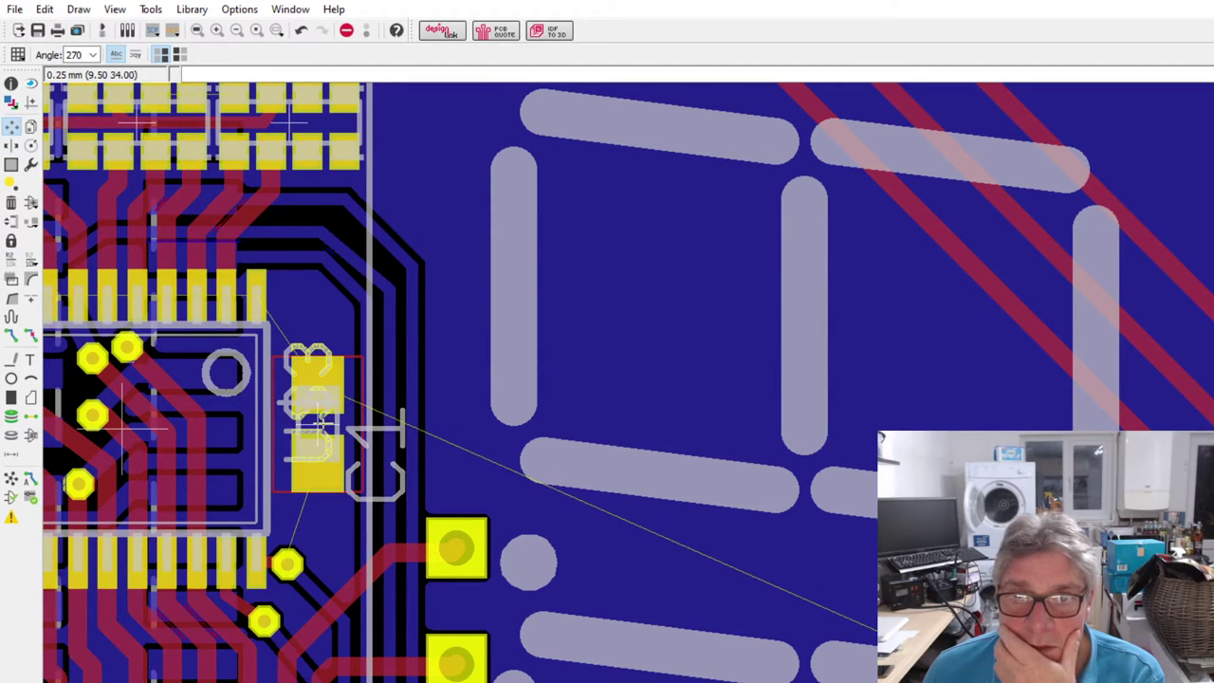
- Route a 0.6096-wide top-layer trace from C1's pad, then start another from the via
left_click(11, 337)
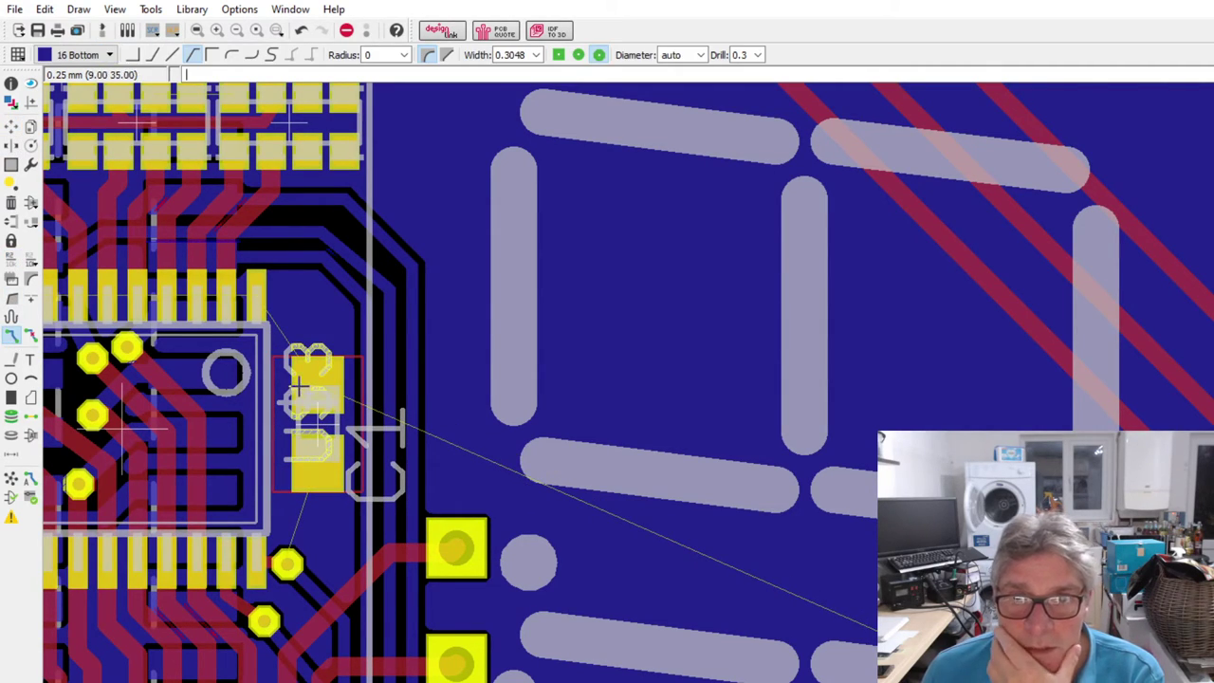
left_click(256, 311)
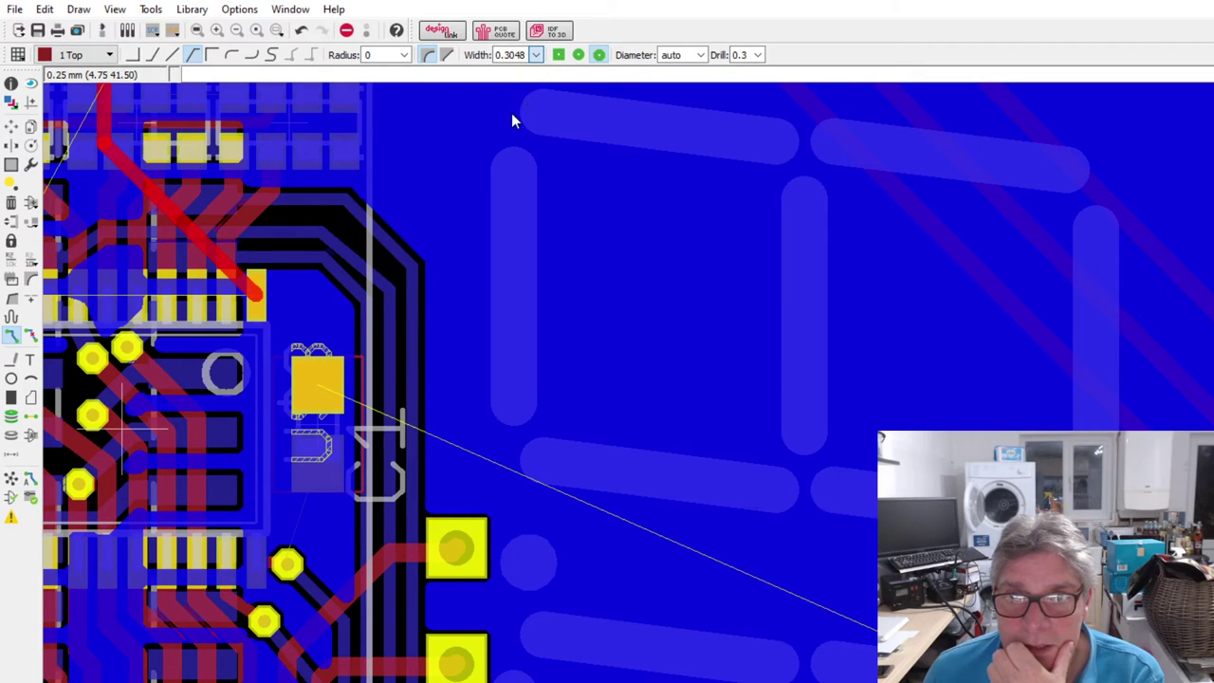
key("w")
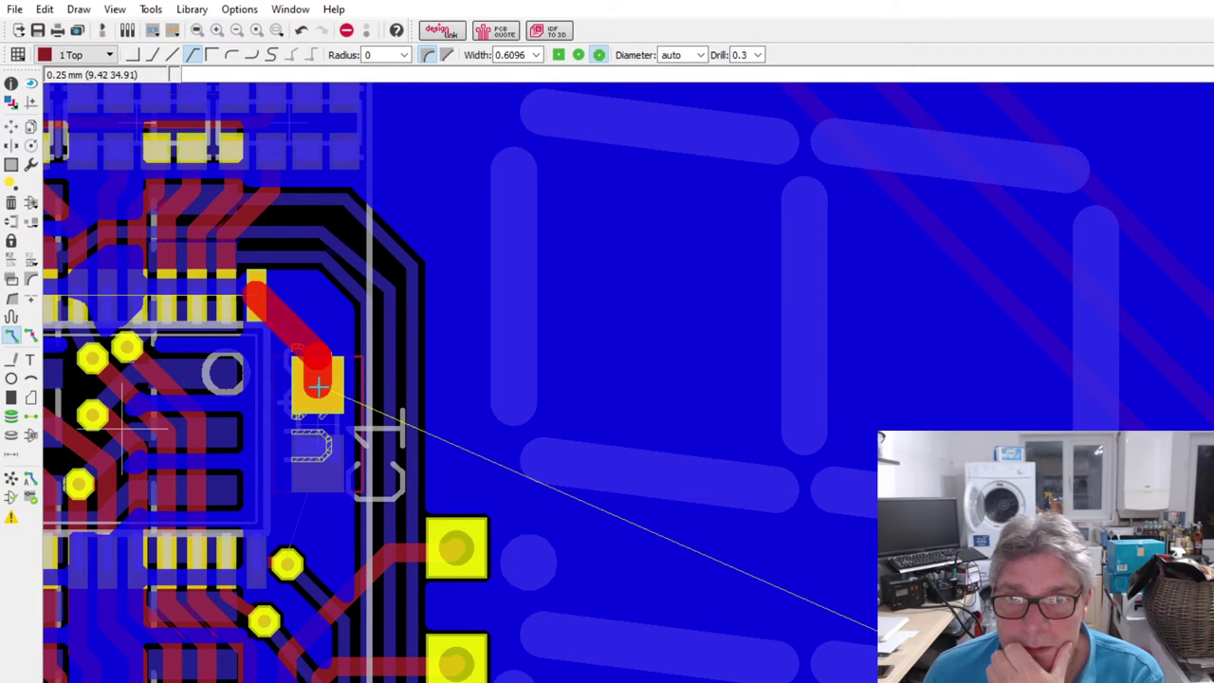
key("Escape")
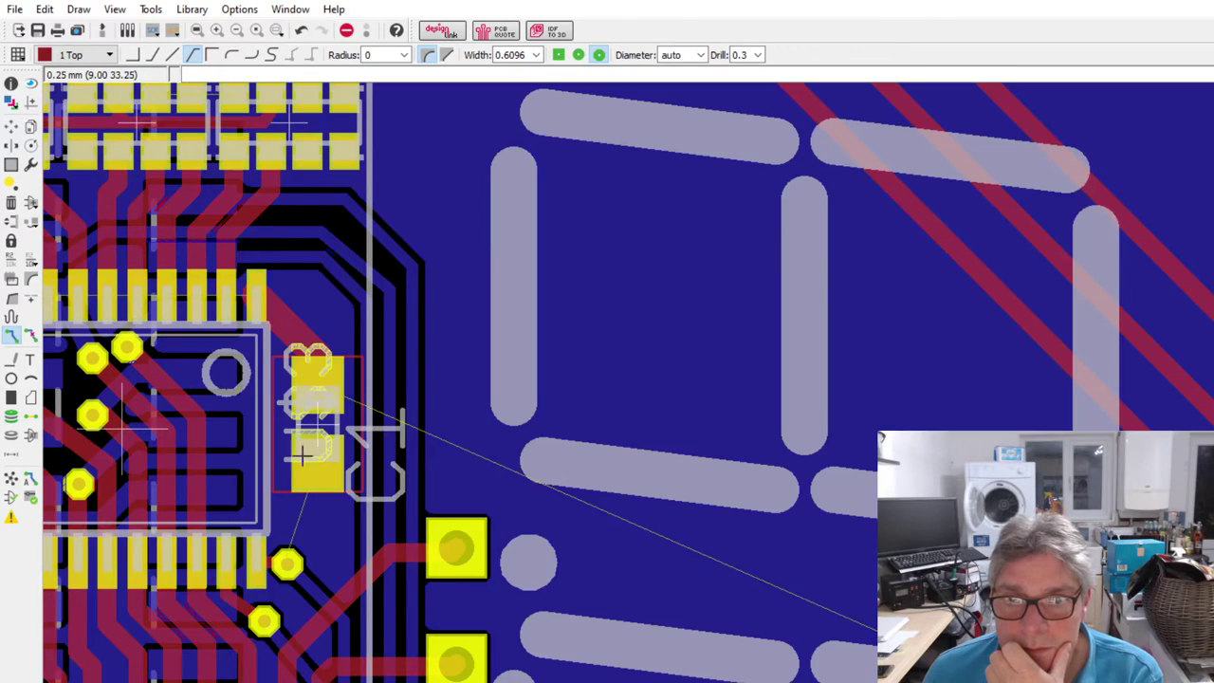
left_click(288, 563)
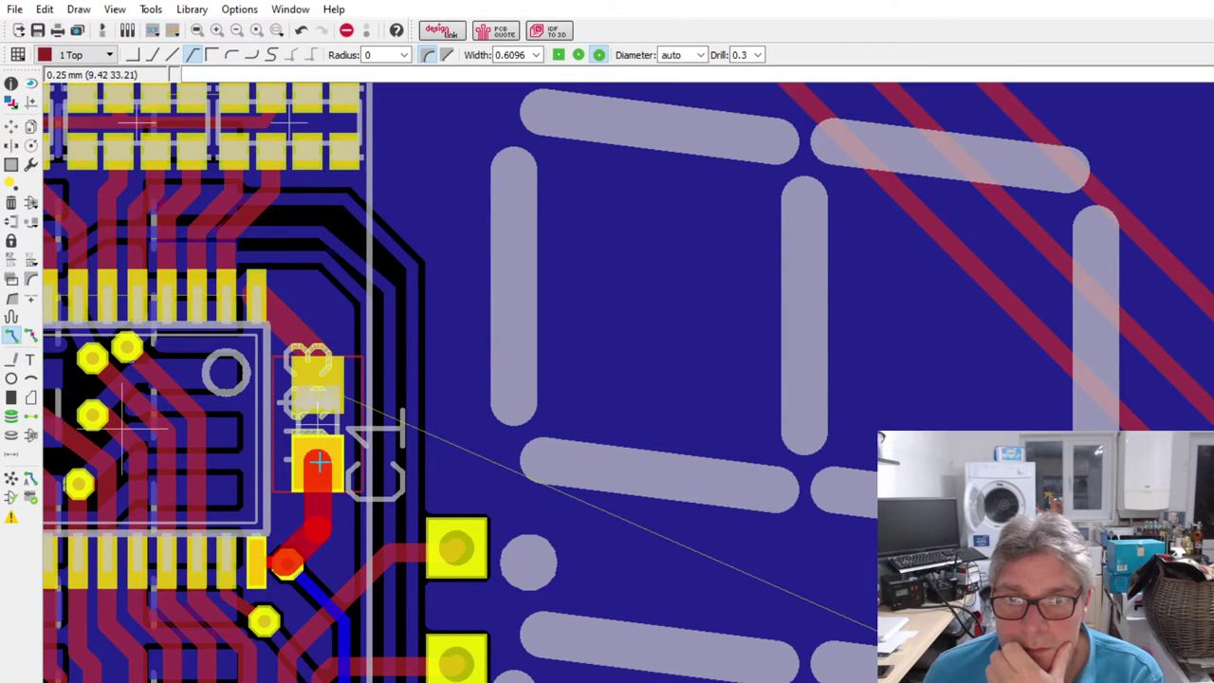
- Delete the diagonal red top-layer wire running from the chip pin to C1's upper pad
scroll(315, 422, "down", 2)
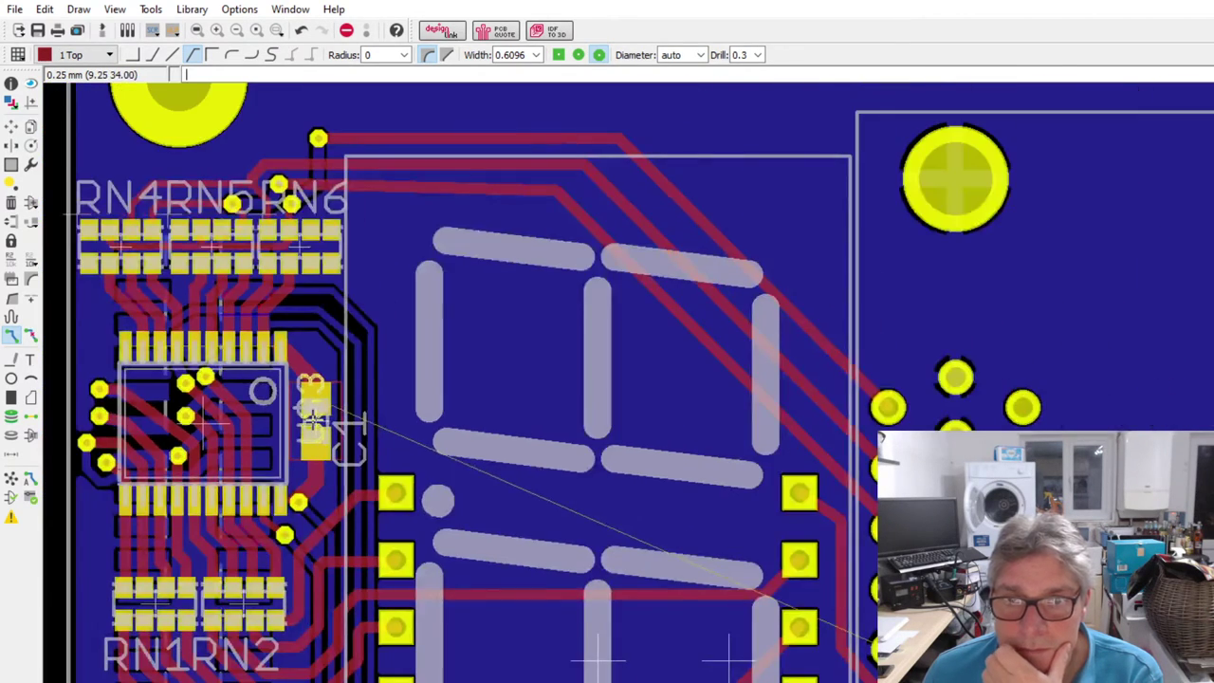
scroll(359, 490, "down", 2)
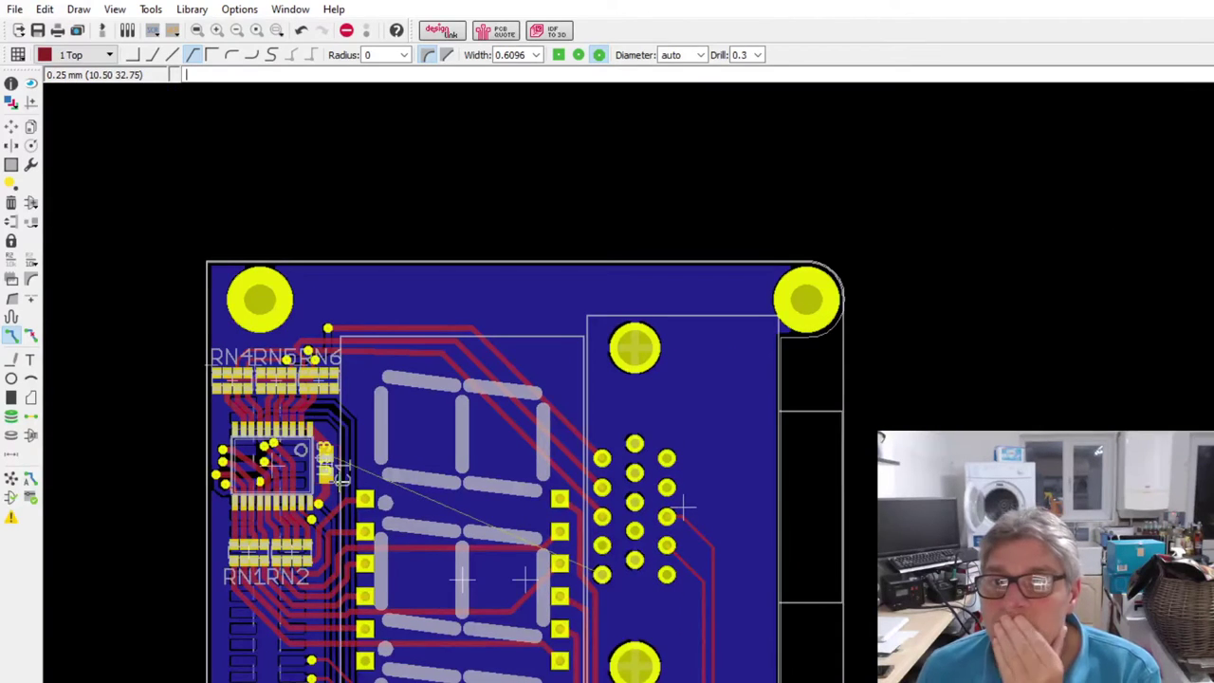
scroll(484, 567, "up", 2)
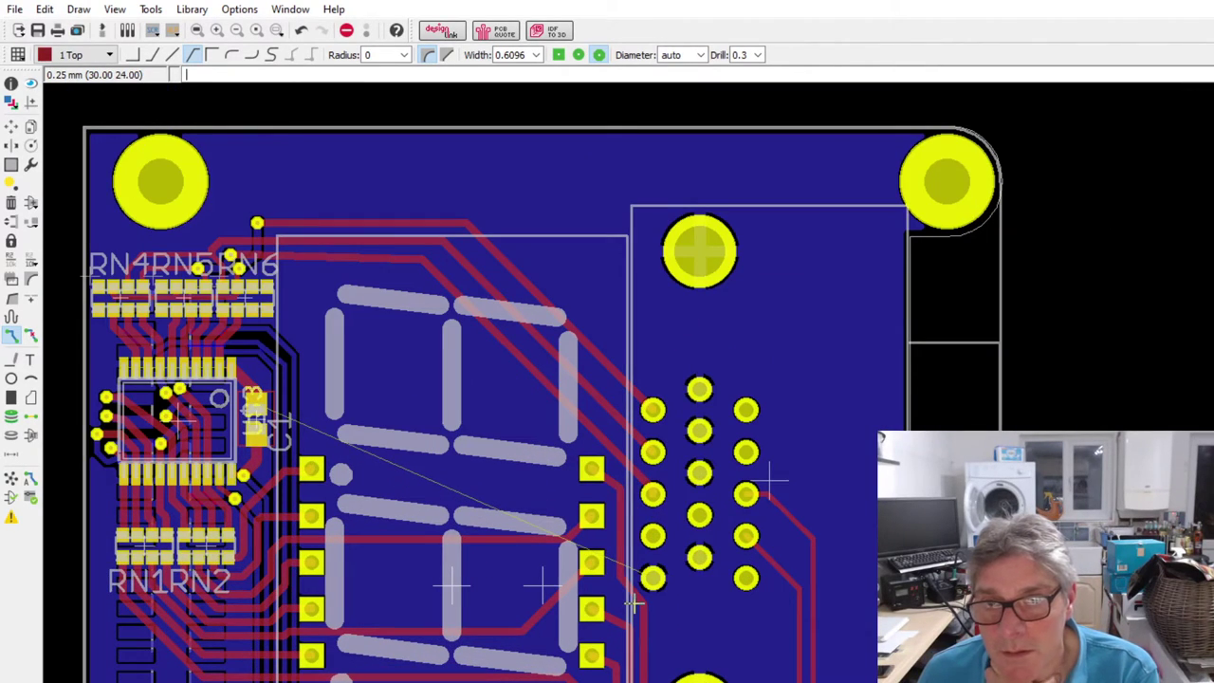
scroll(272, 456, "up", 2)
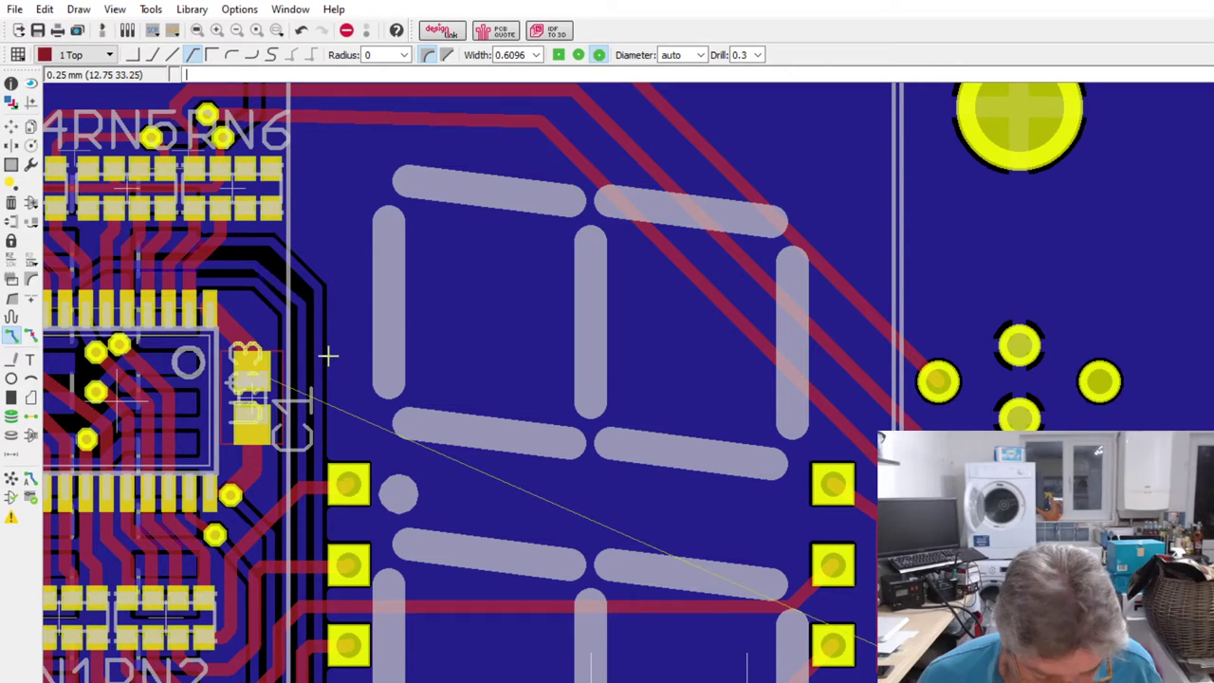
scroll(401, 344, "up", 2)
scroll(385, 341, "down", 2)
scroll(385, 341, "up", 3)
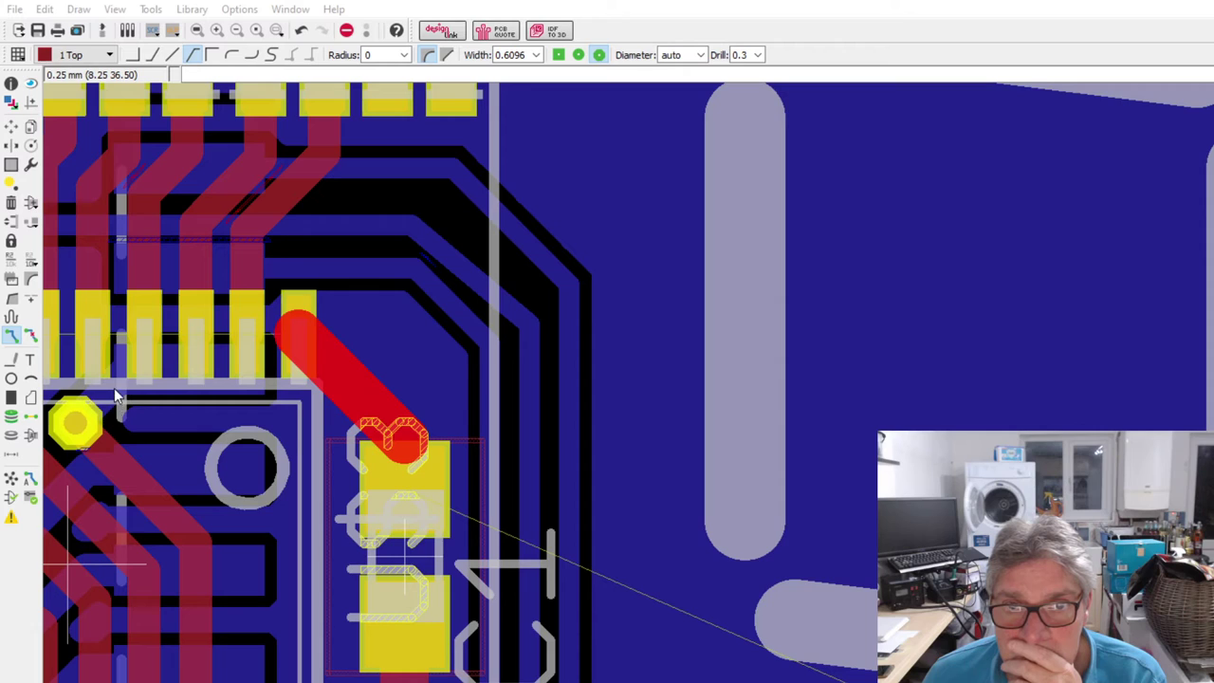
scroll(85, 554, "down", 4)
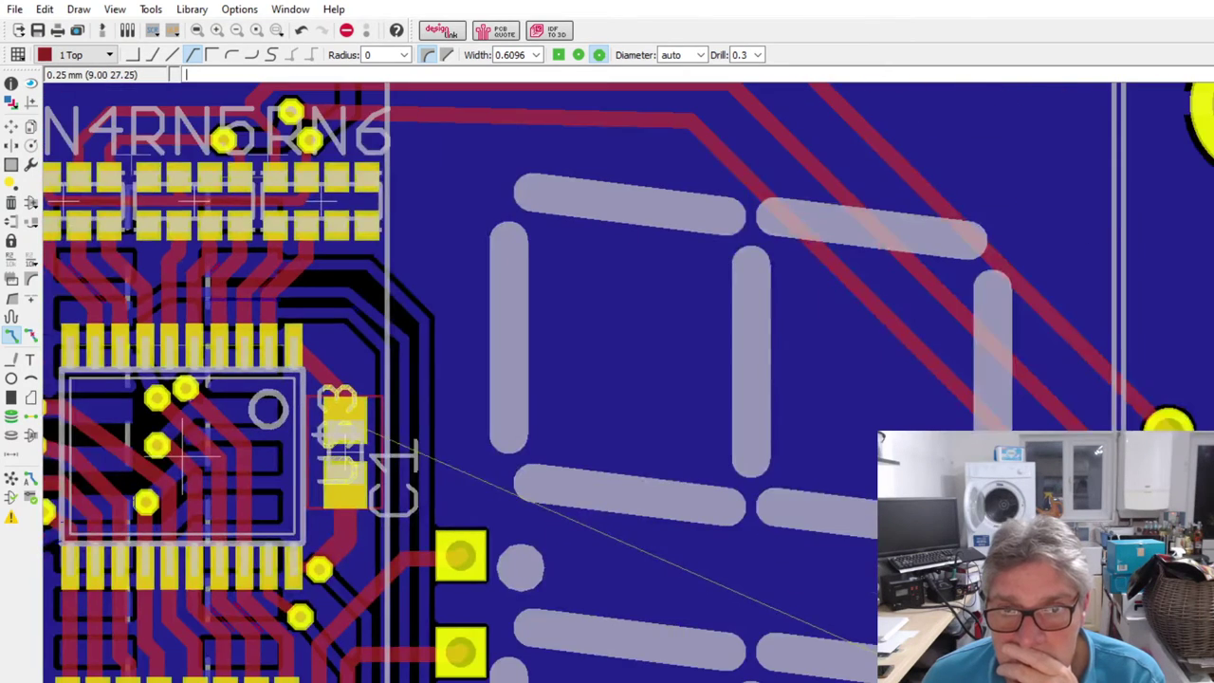
scroll(118, 350, "up", 2)
scroll(327, 550, "down", 1)
scroll(323, 351, "up", 3)
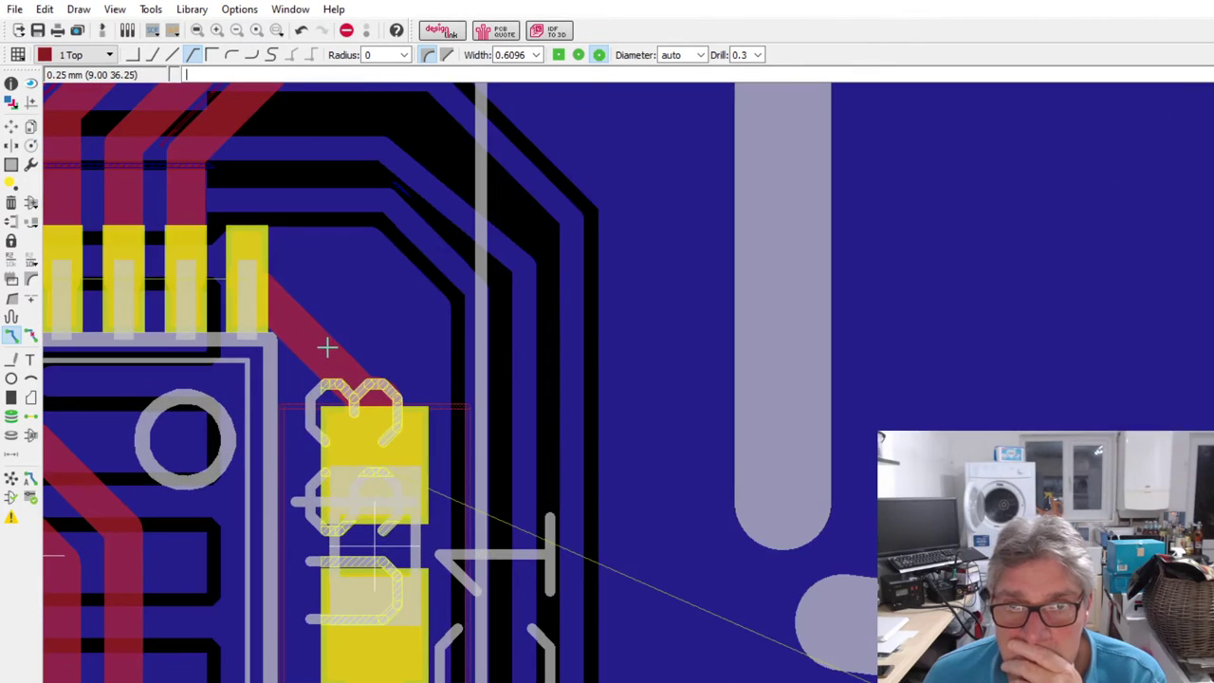
left_click(268, 313)
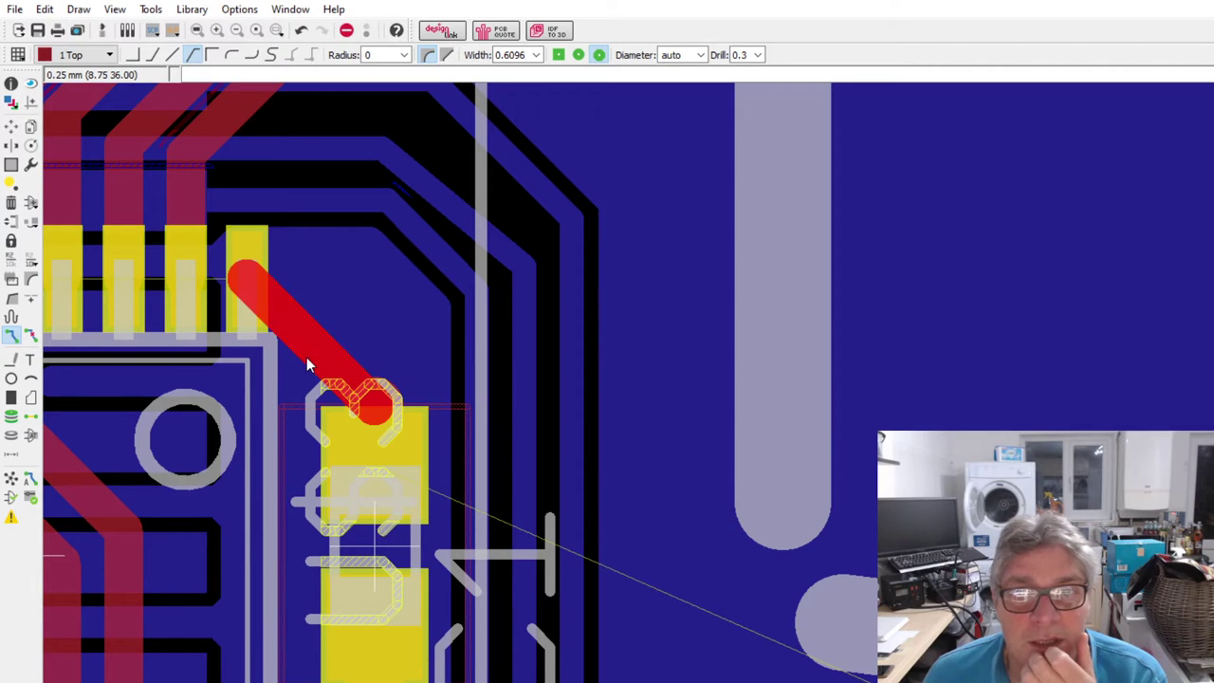
key("Delete")
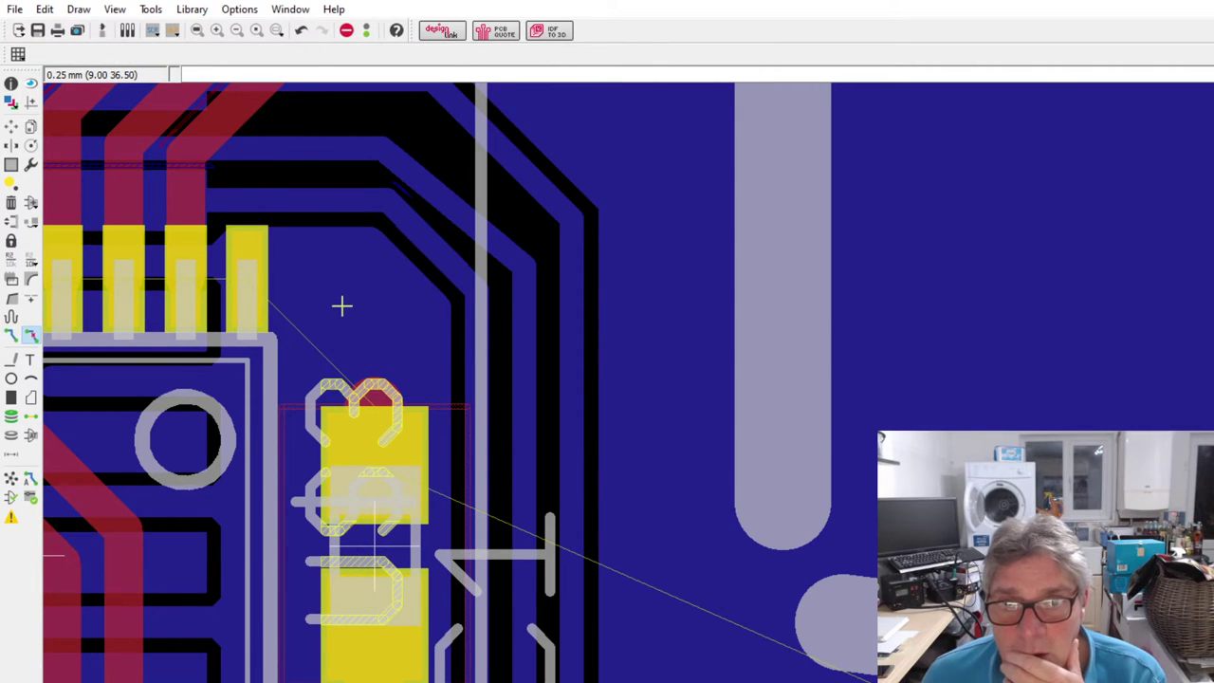
scroll(342, 307, "down", 2)
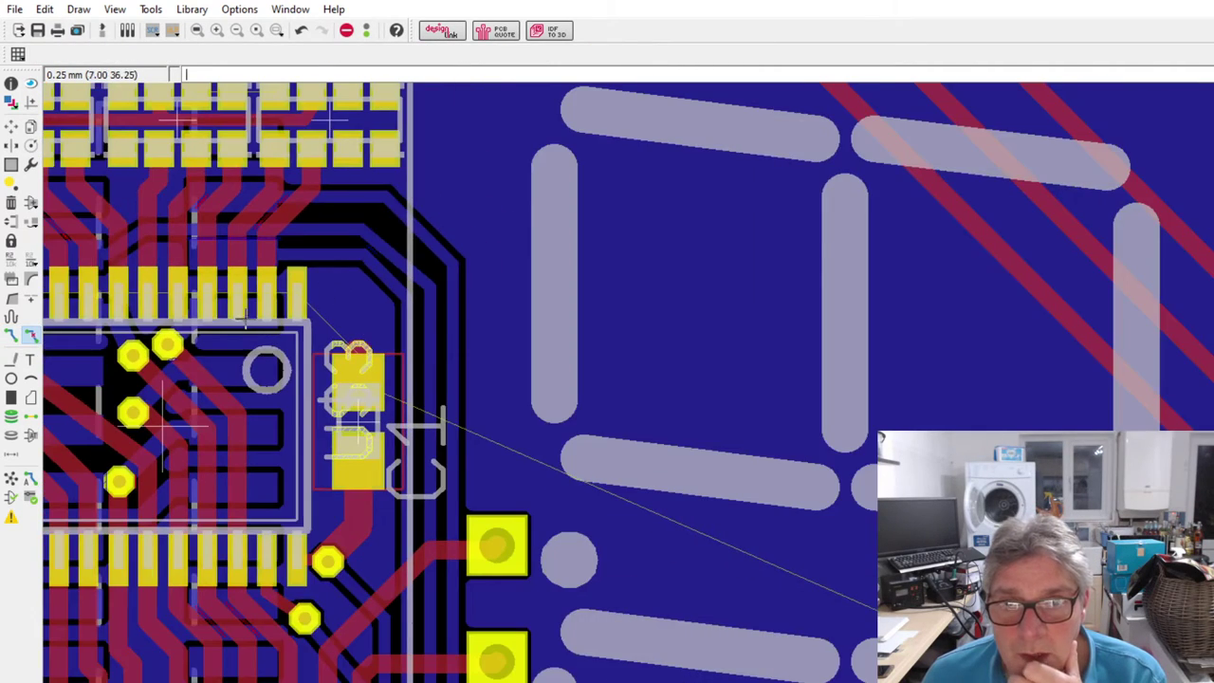
- Route from the capacitor's top pad at width 0.4064, switching to 16 Bottom to drop a via
left_click(11, 335)
scroll(302, 296, "up", 1)
left_click(317, 292)
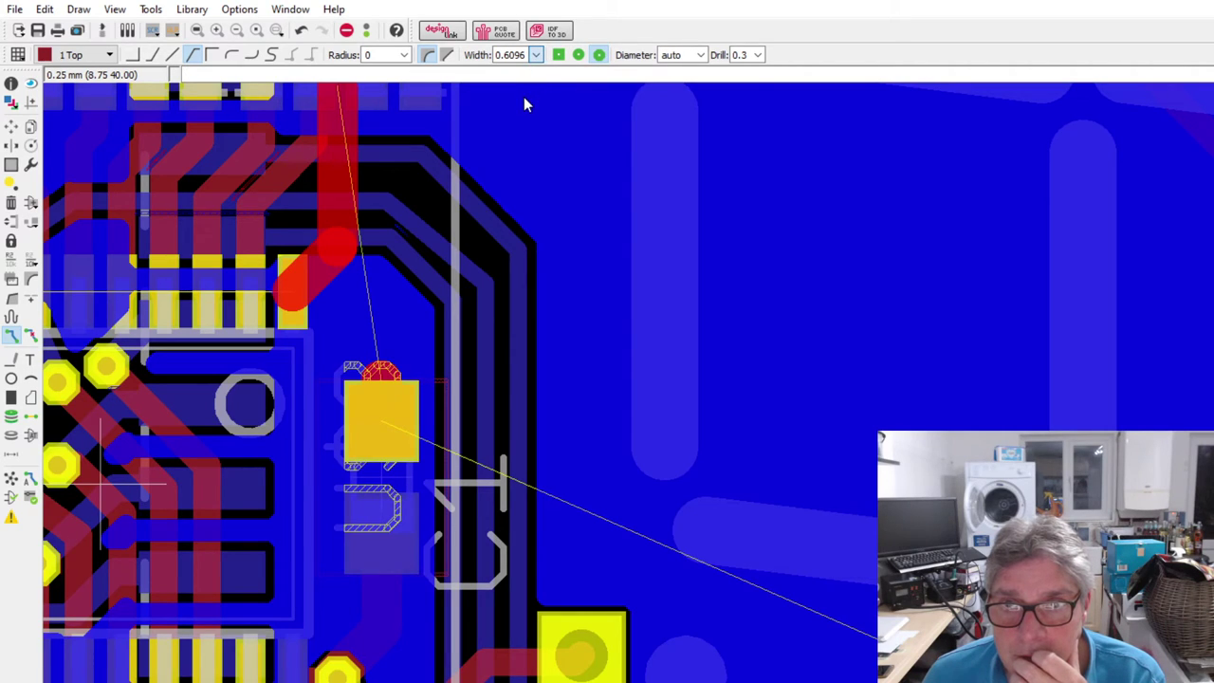
key("w")
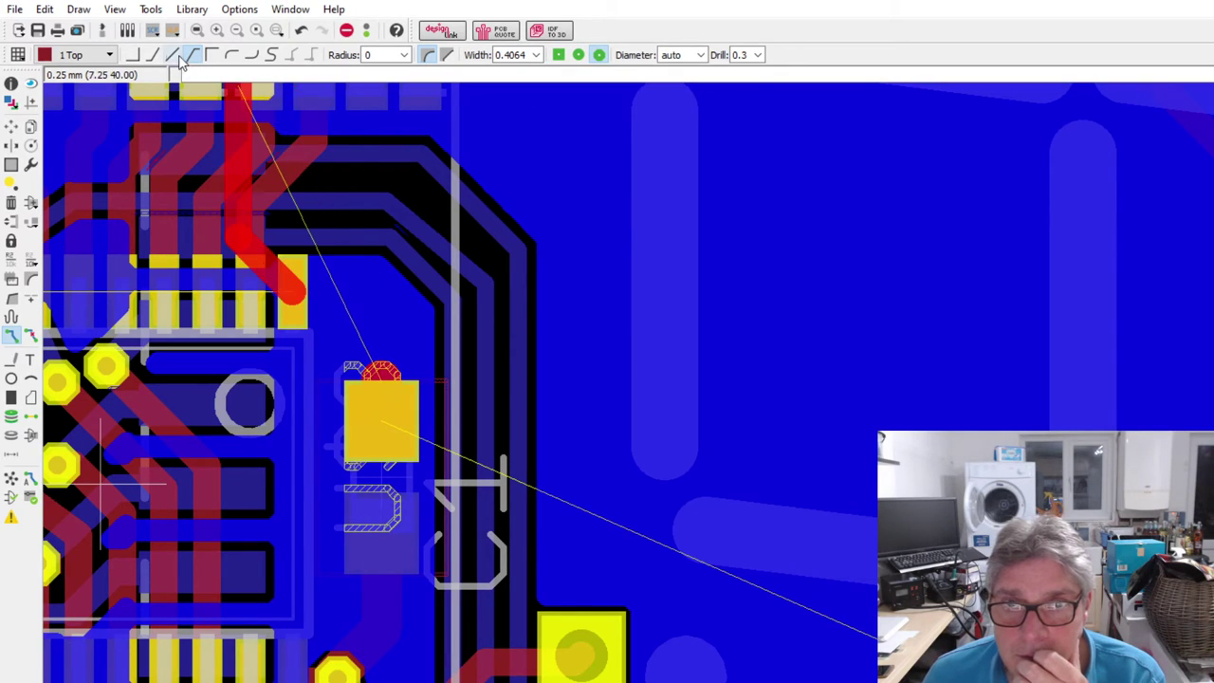
left_click(152, 54)
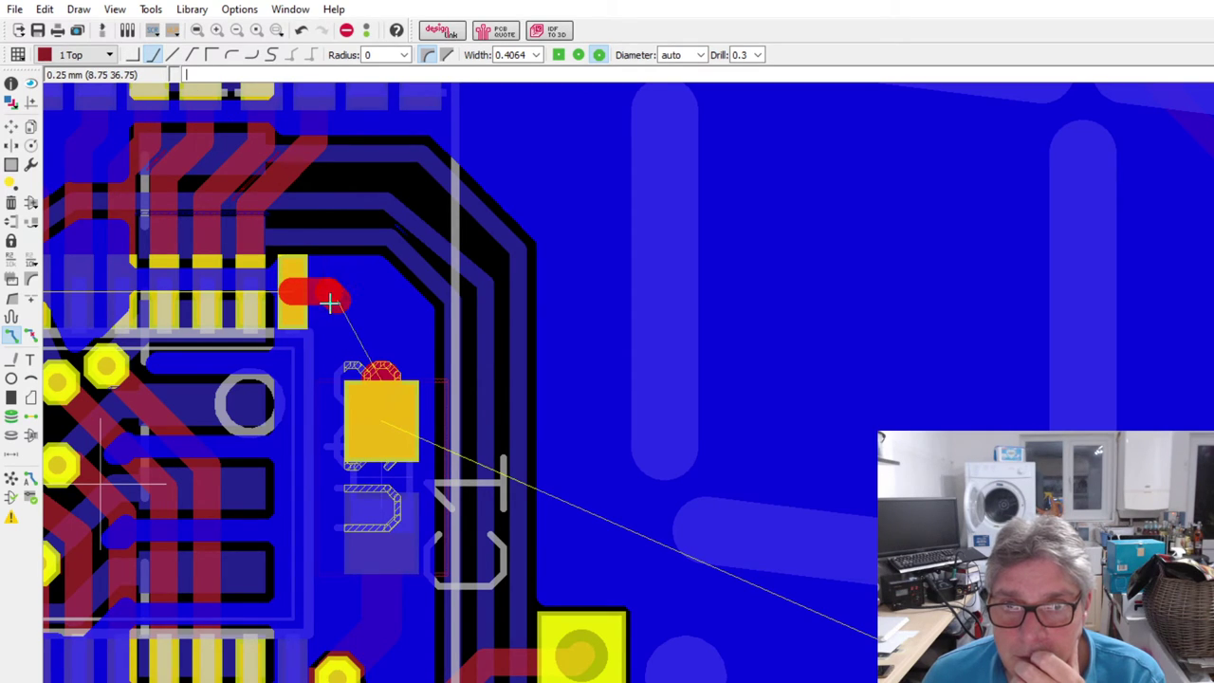
left_click(57, 62)
left_click(66, 95)
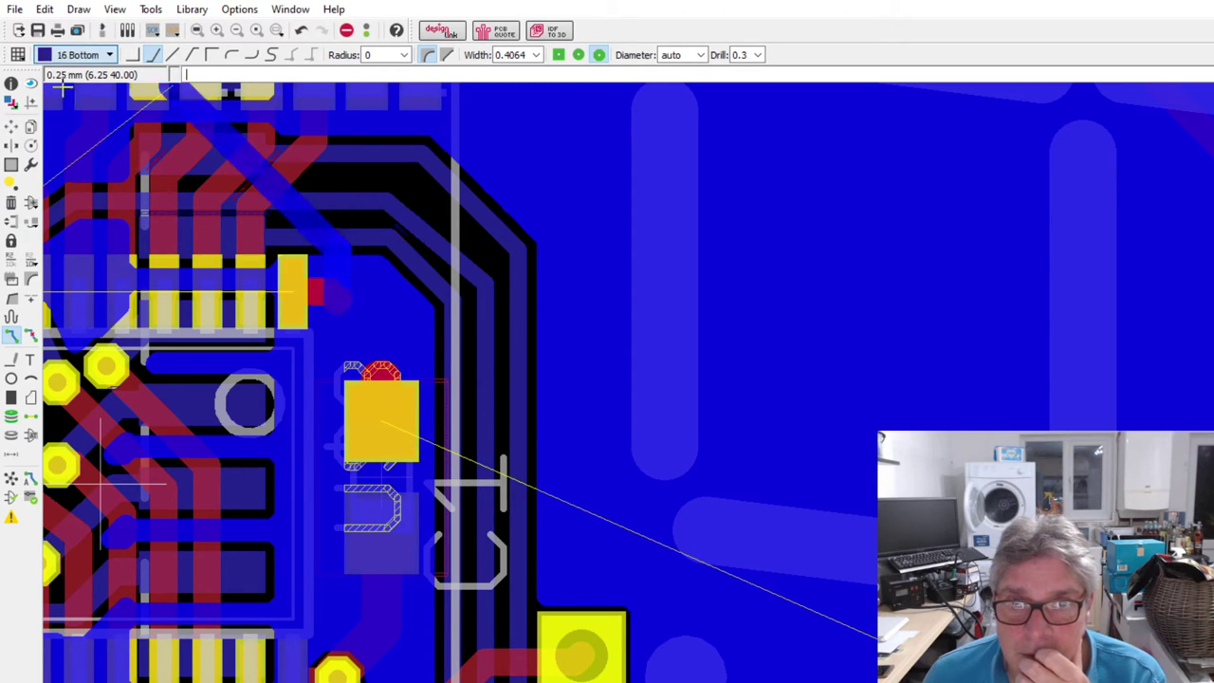
left_click(363, 297)
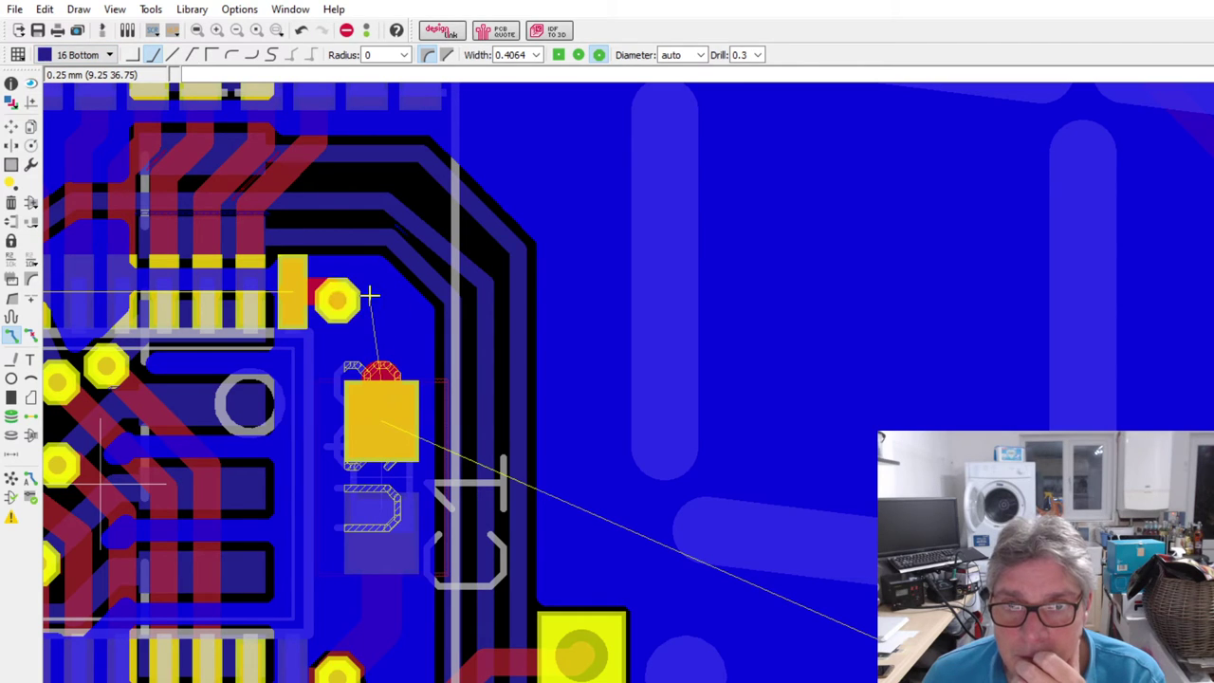
- Undo the via-to-pad trace and retry routing from the capacitor pad
key("BackSpace")
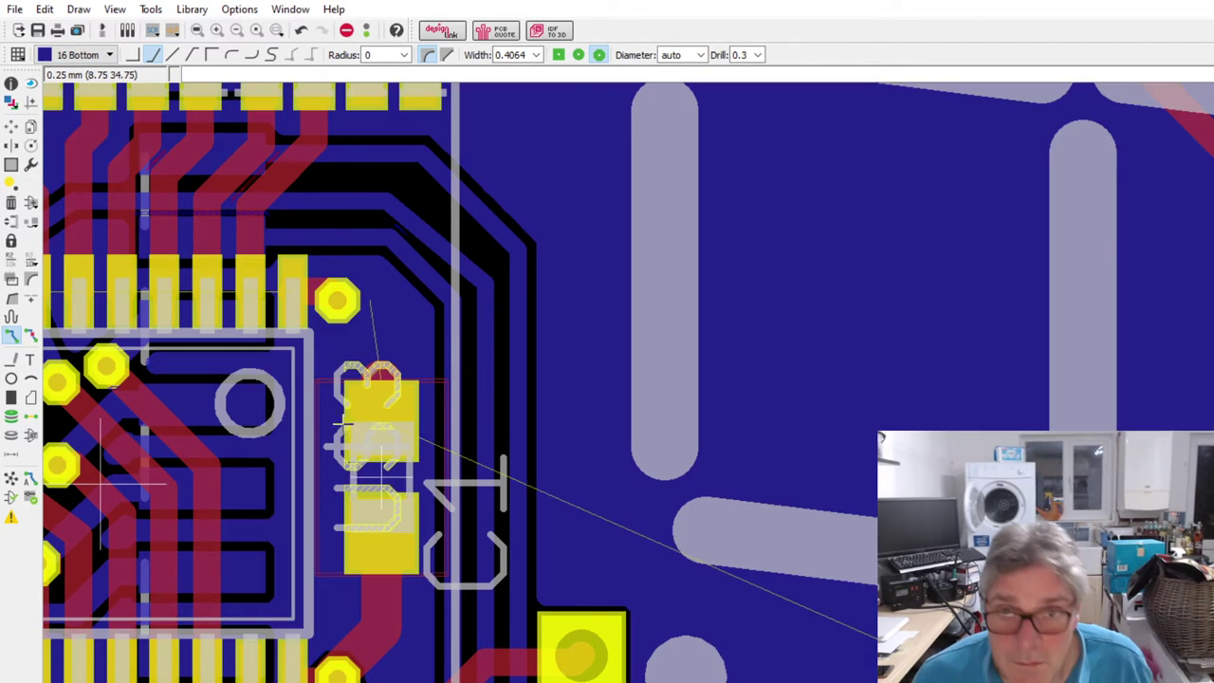
key("Escape")
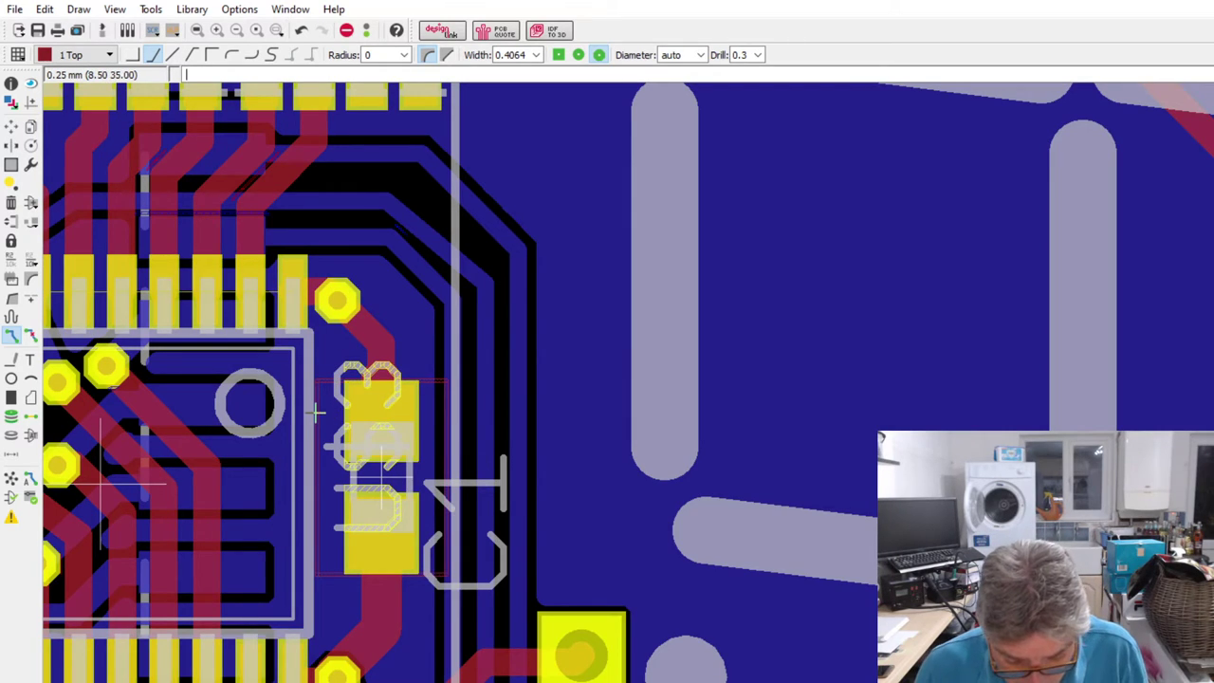
key("ctrl+z")
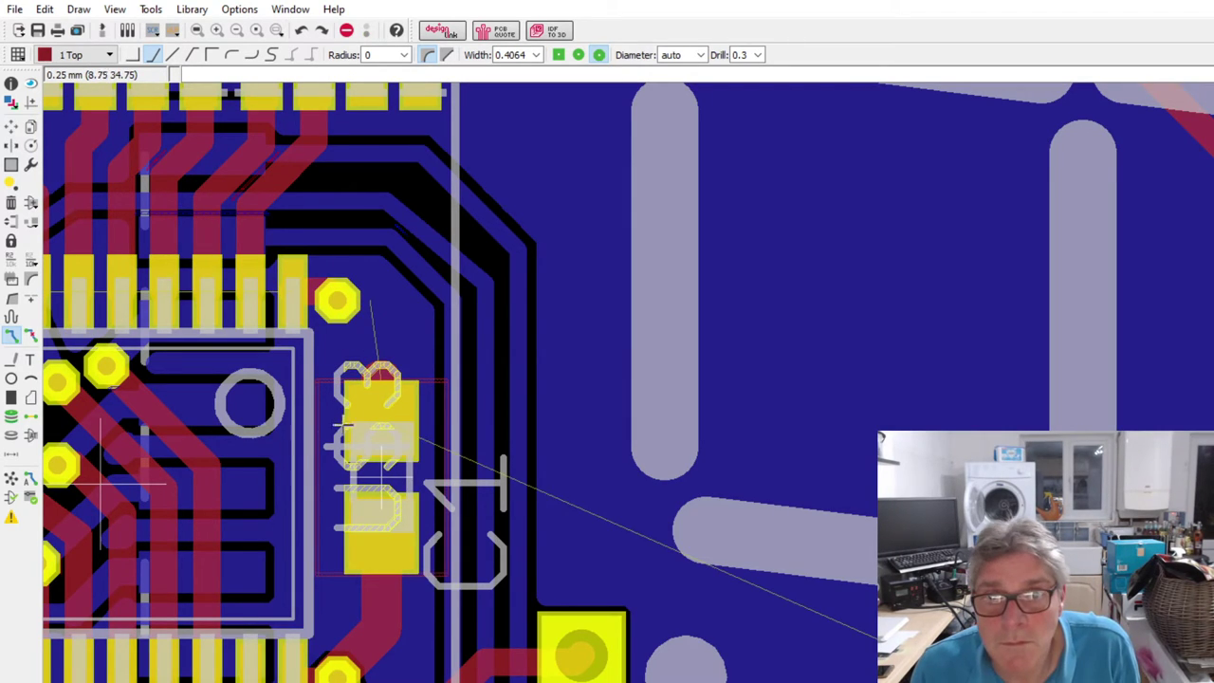
left_click(391, 409)
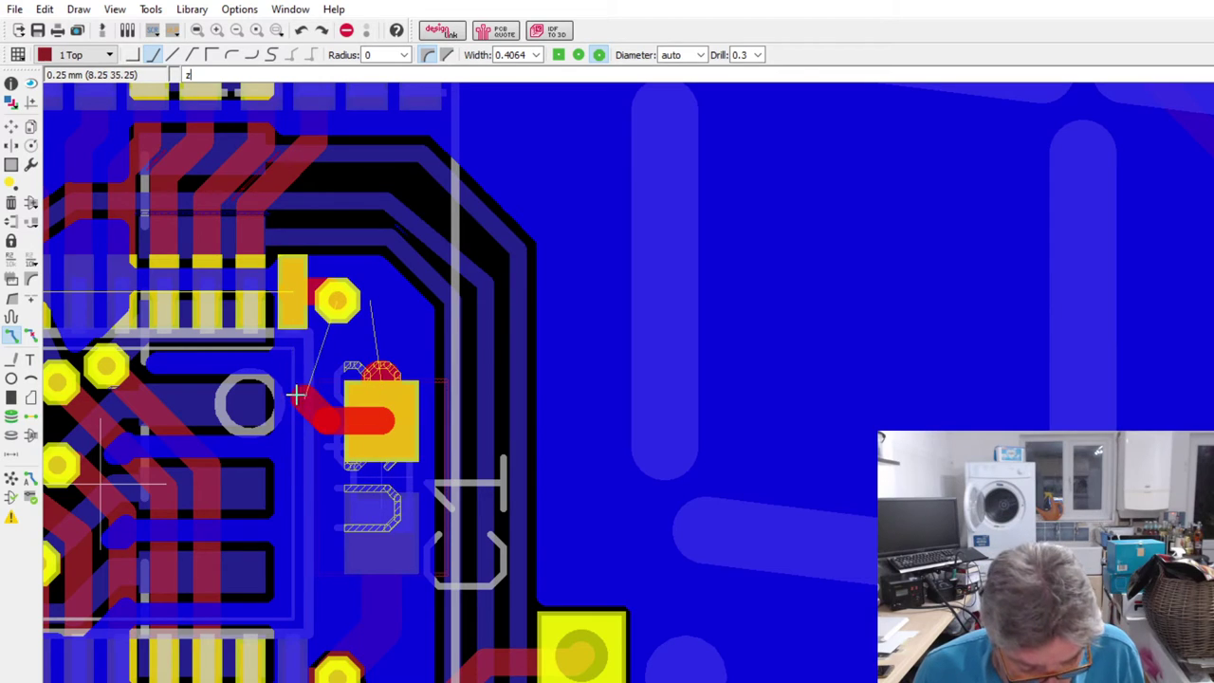
key("Escape")
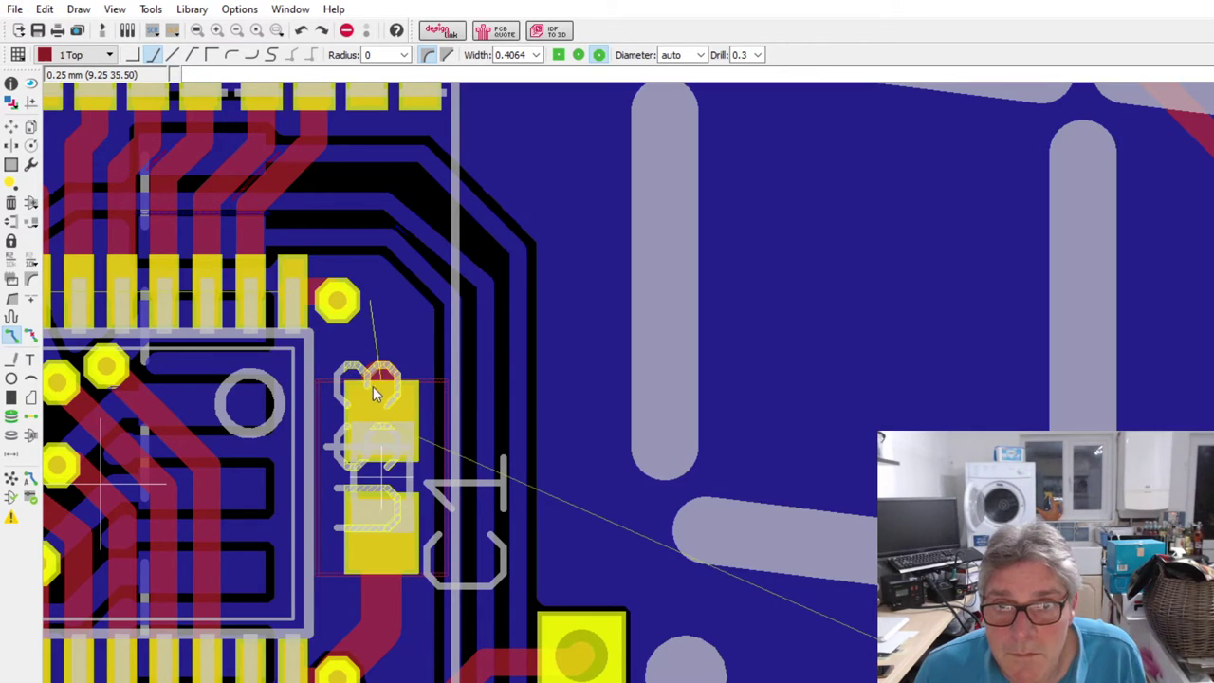
left_click(379, 387)
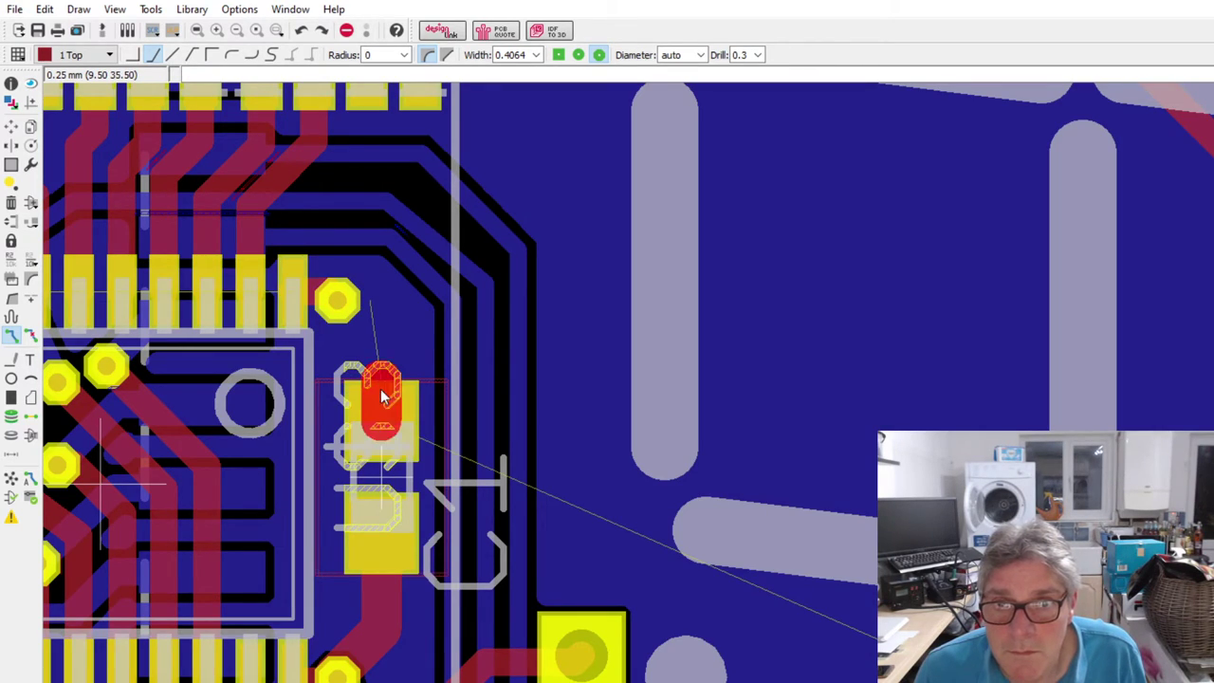
key("Escape")
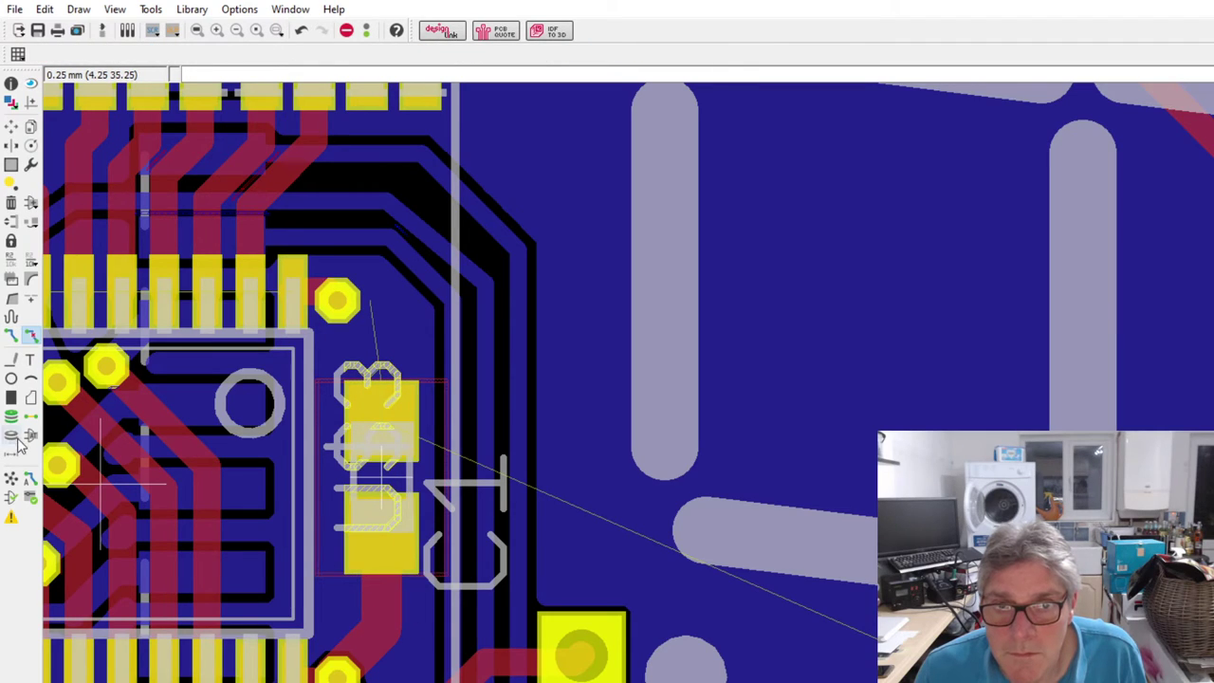
left_click(11, 338)
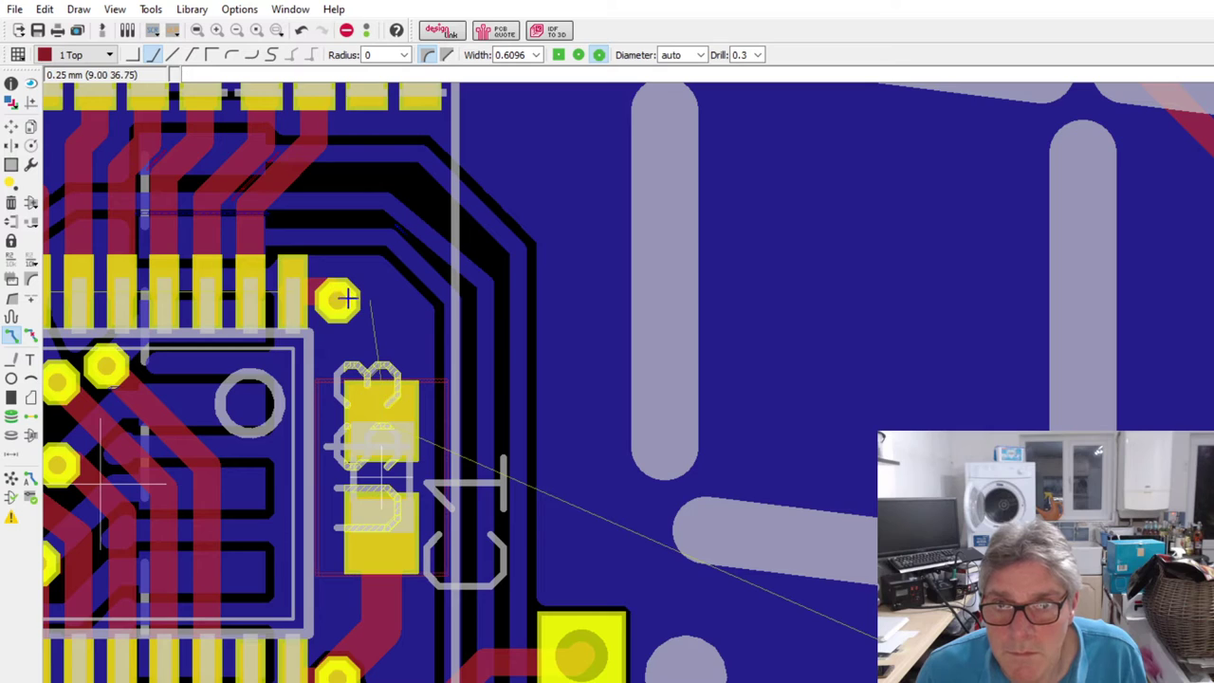
scroll(360, 332, "down", 4)
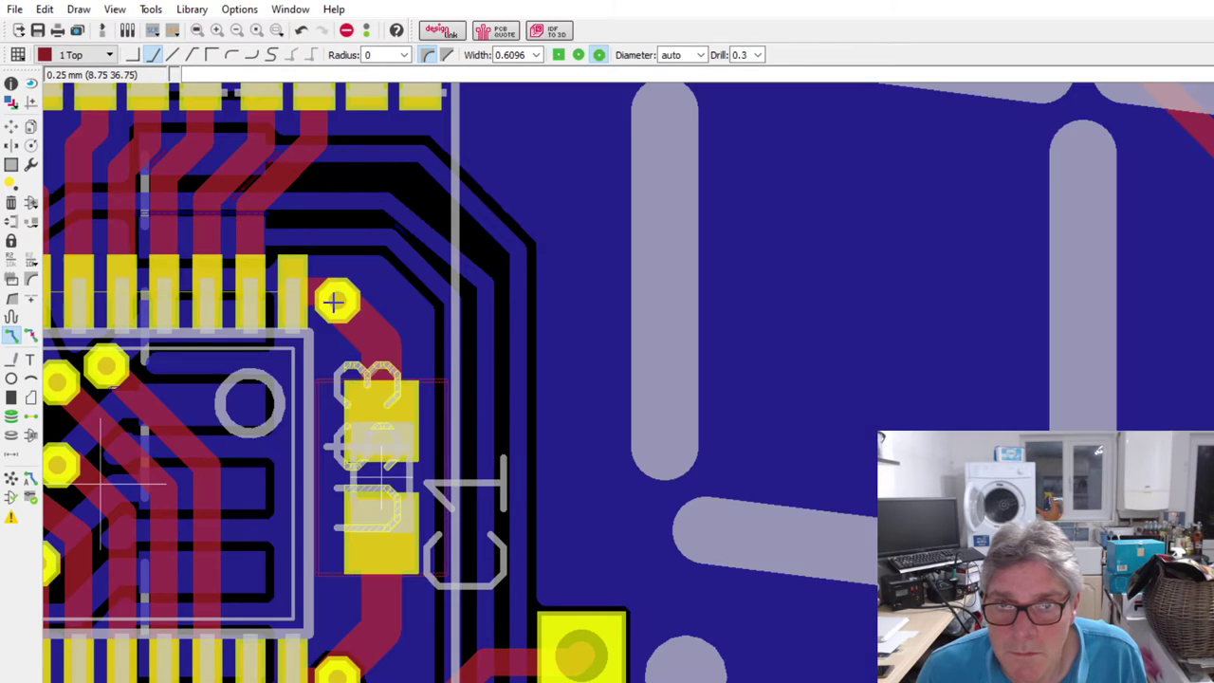
scroll(309, 455, "down", 2)
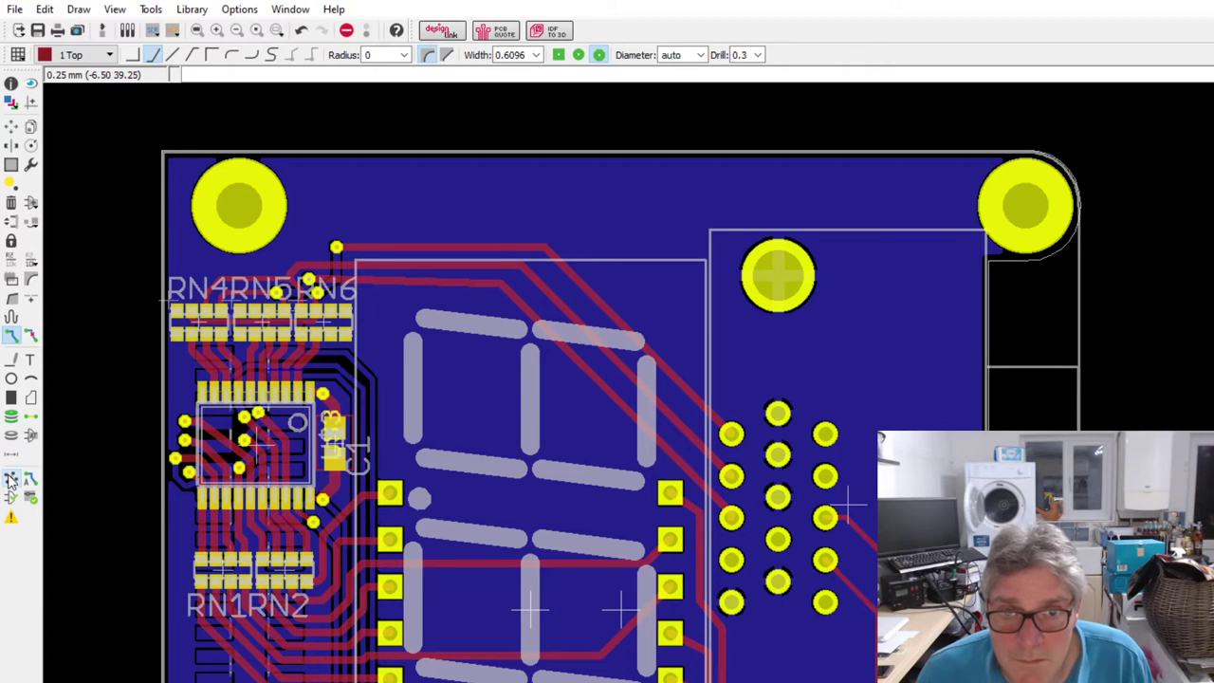
scroll(438, 376, "down", 3)
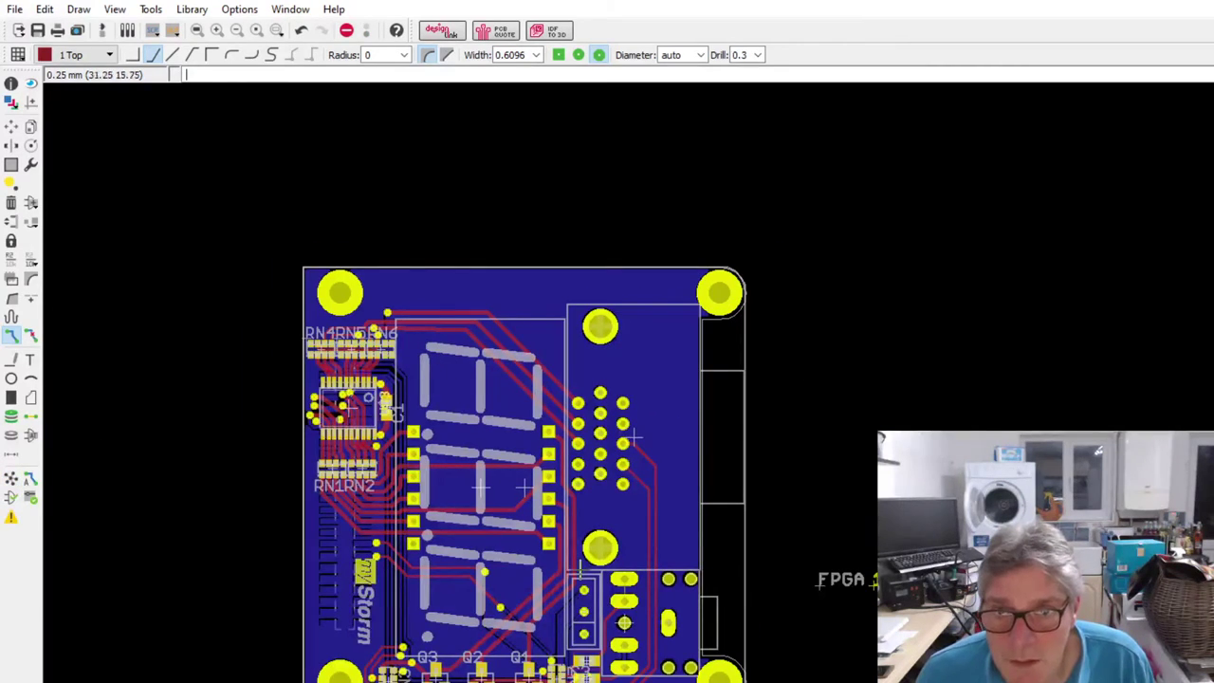
scroll(579, 567, "up", 2)
scroll(237, 503, "down", 2)
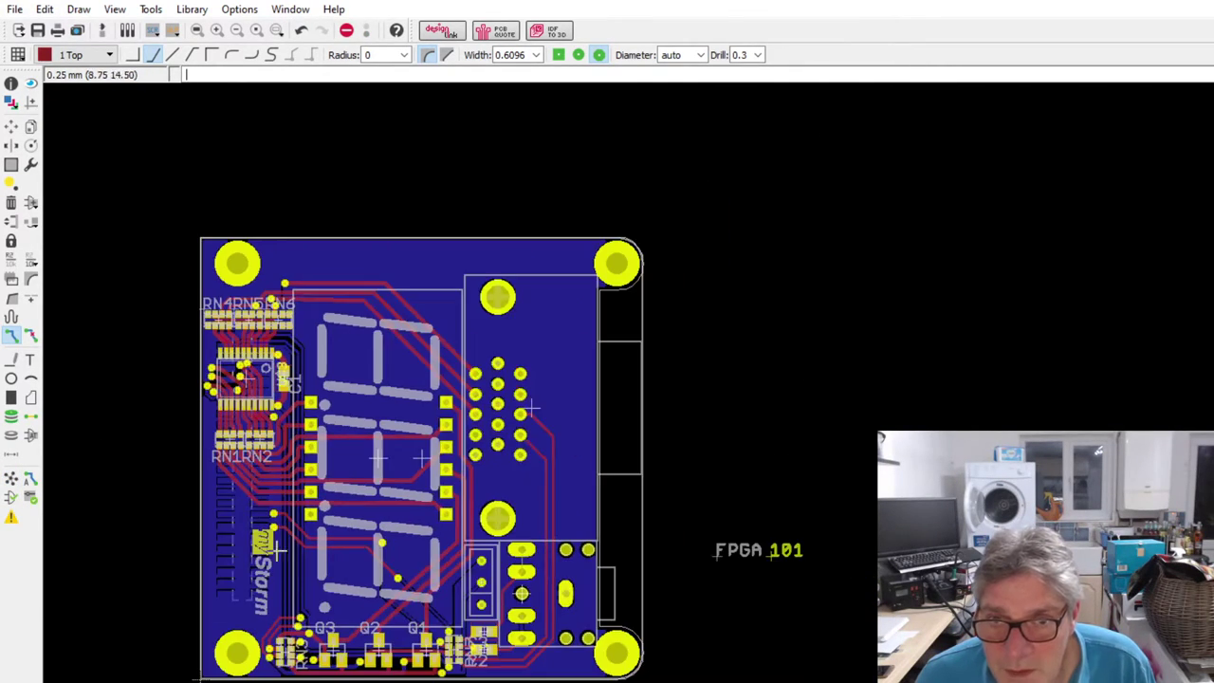
scroll(279, 579, "up", 5)
scroll(253, 469, "down", 2)
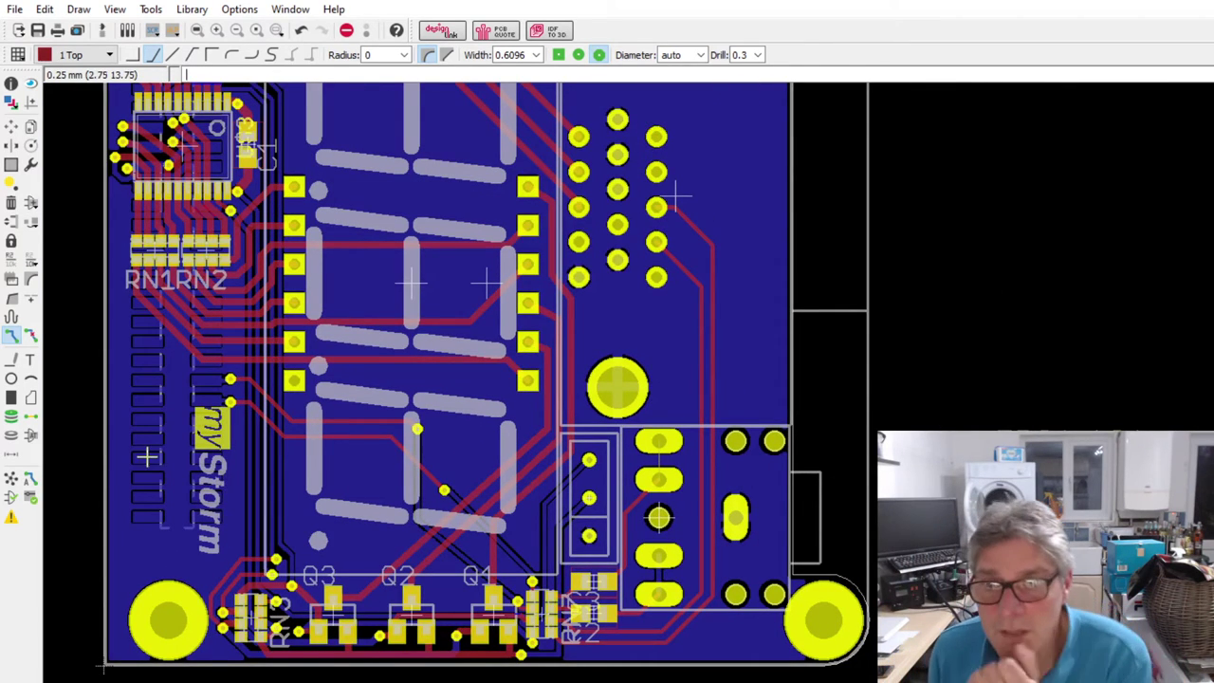
scroll(623, 437, "down", 2)
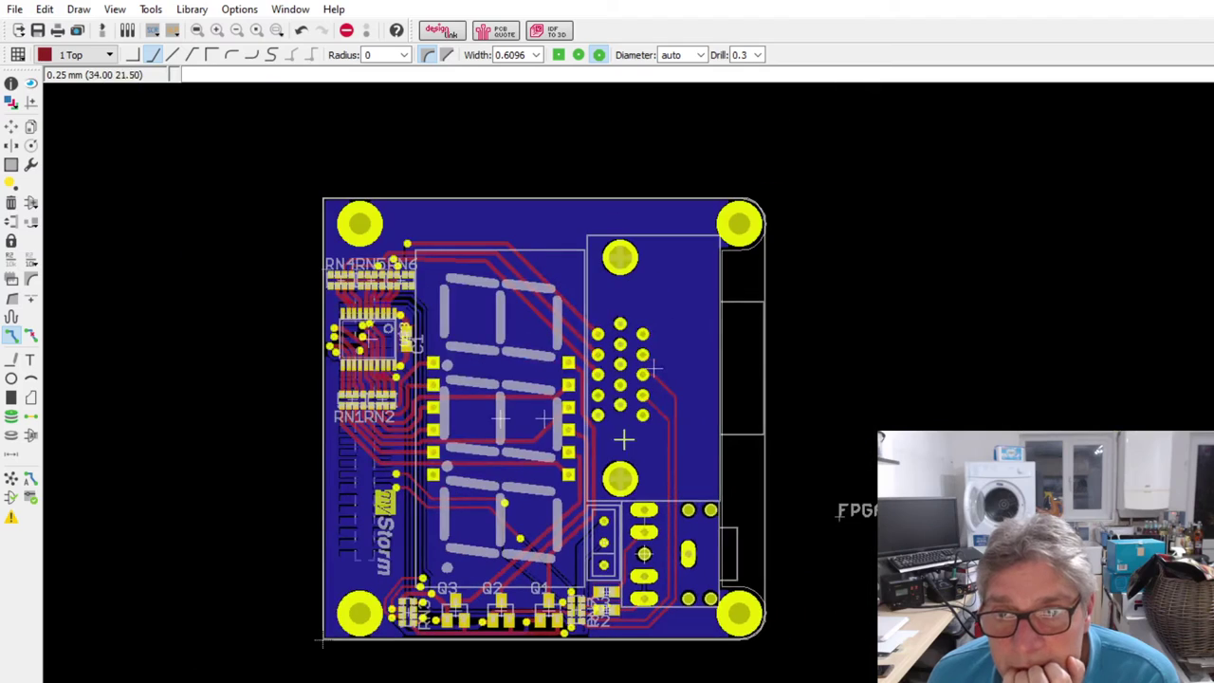
scroll(664, 565, "up", 2)
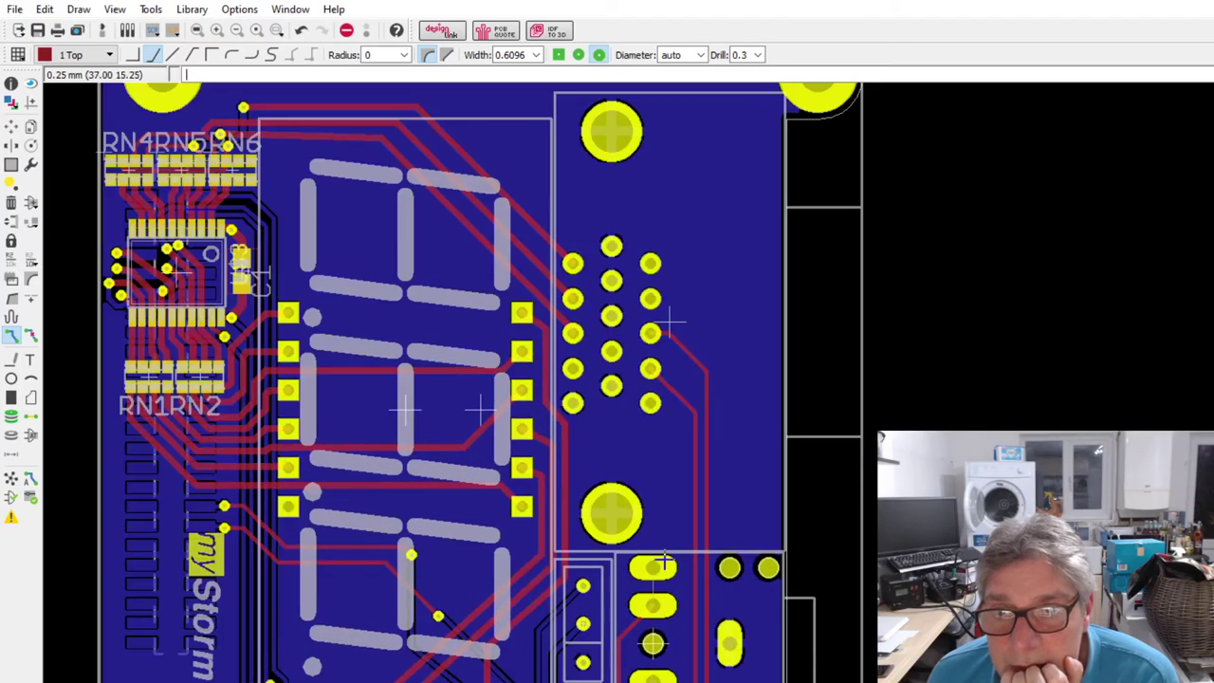
- Start a bottom-layer trace from the upper oval connector pad toward the lower oval pad
left_click(11, 336)
scroll(687, 638, "up", 2)
left_click(626, 515)
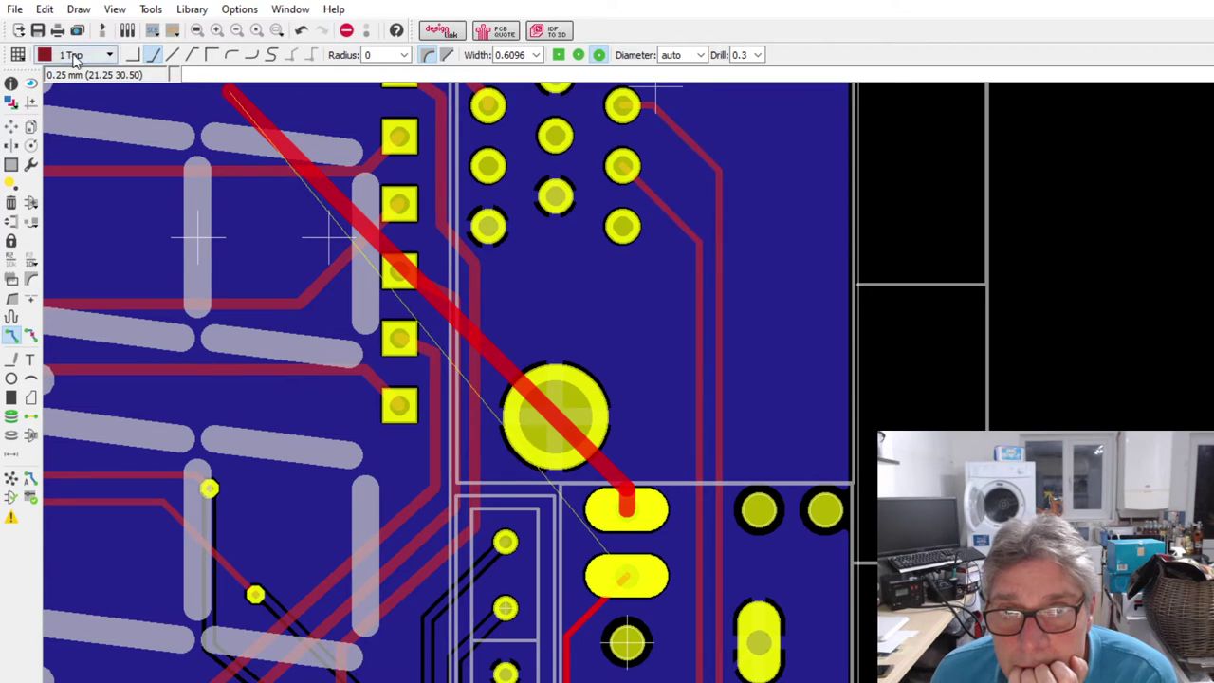
key("l")
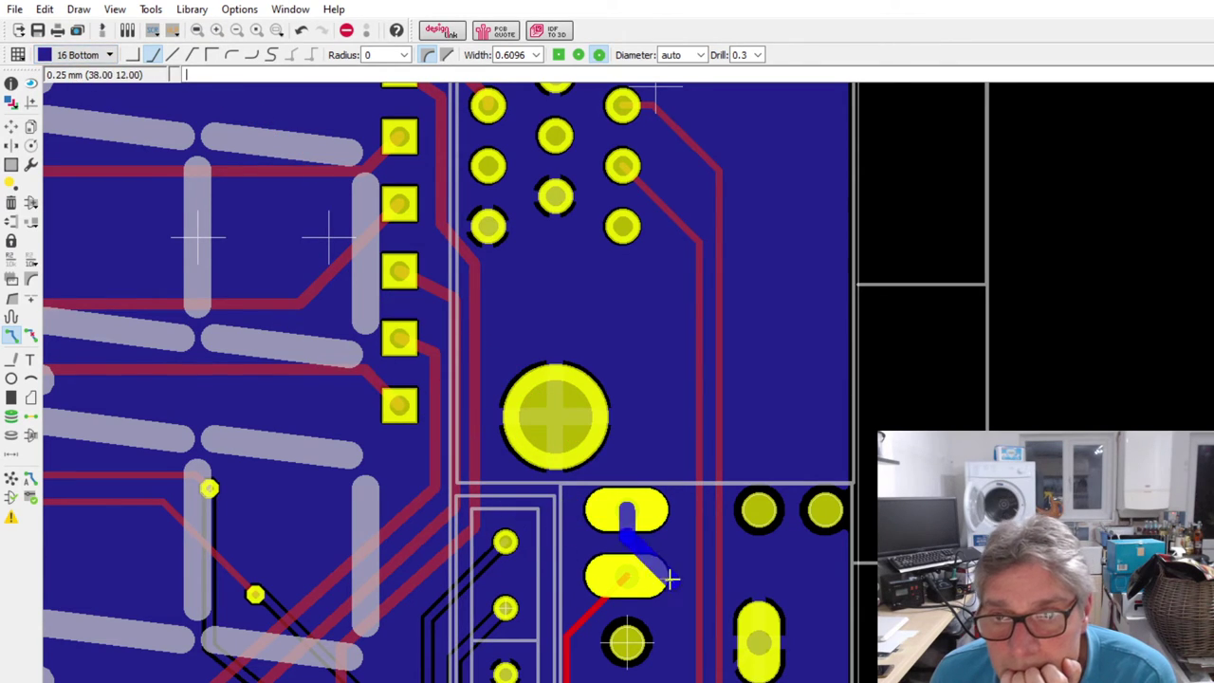
key("Escape")
scroll(588, 426, "down", 4)
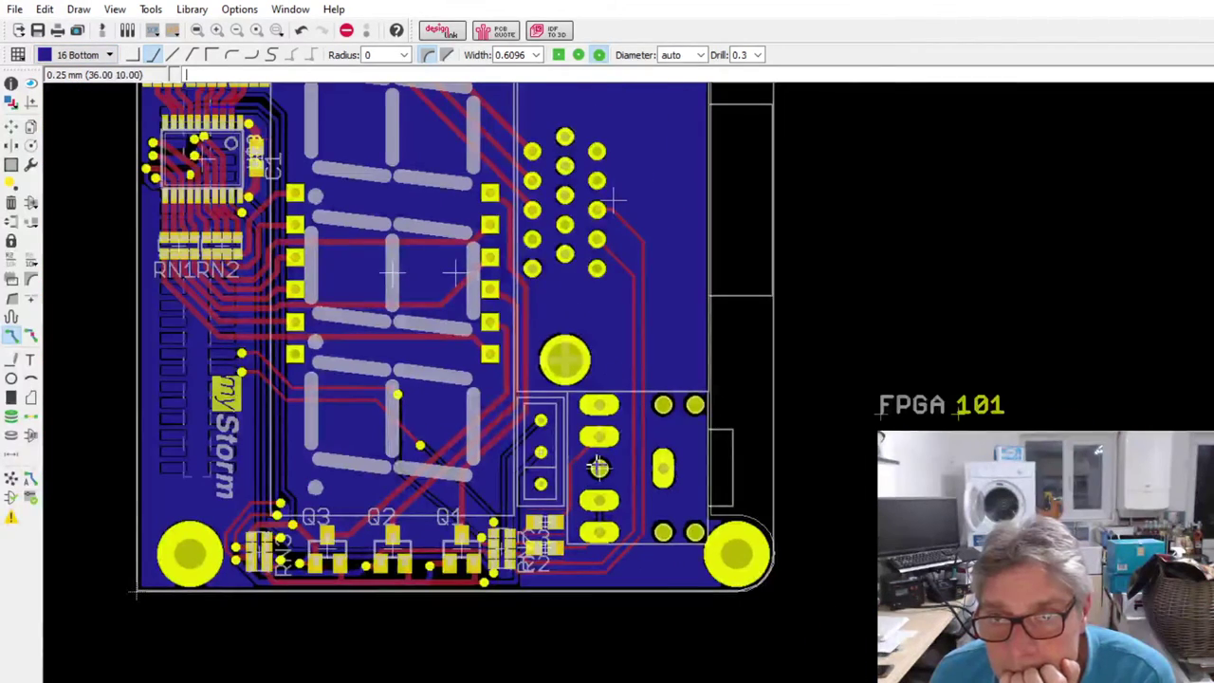
scroll(598, 465, "up", 3)
left_click(586, 551)
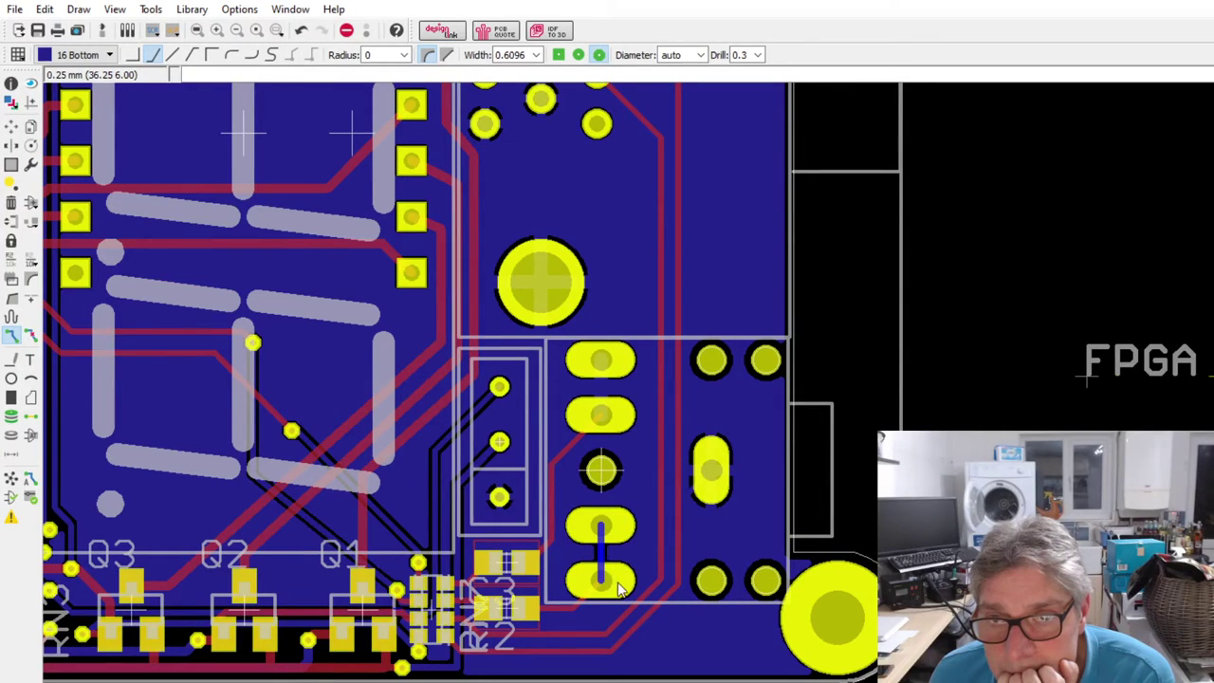
key("Escape")
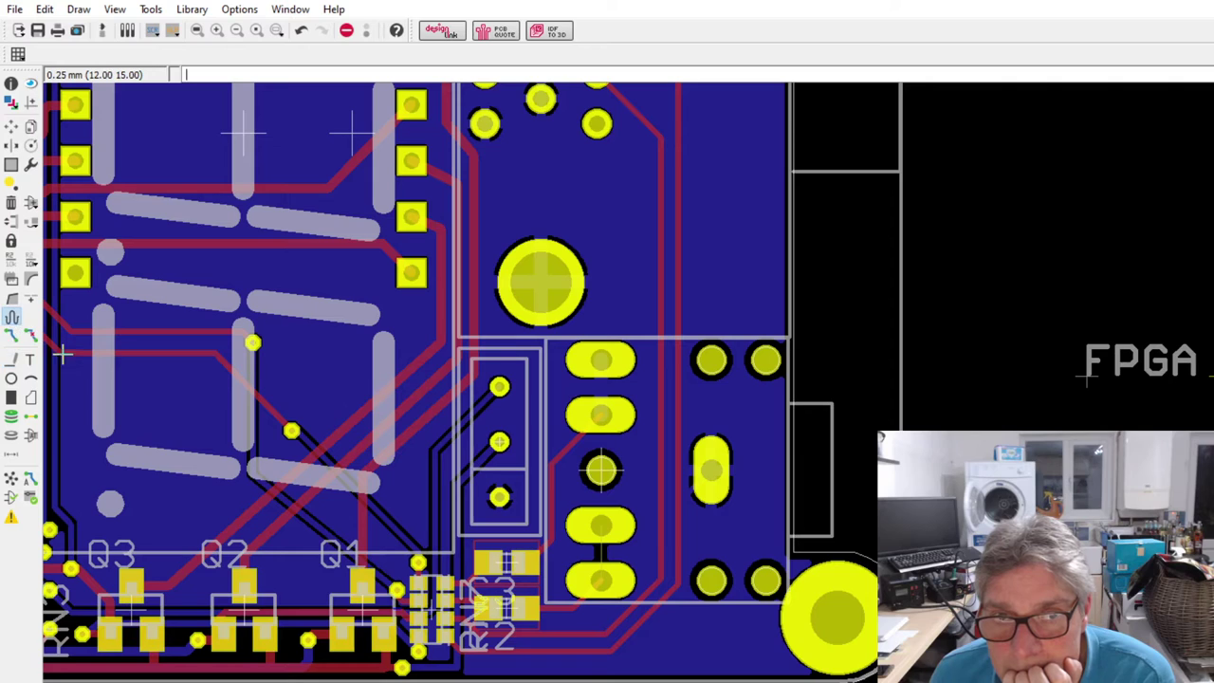
left_click(11, 335)
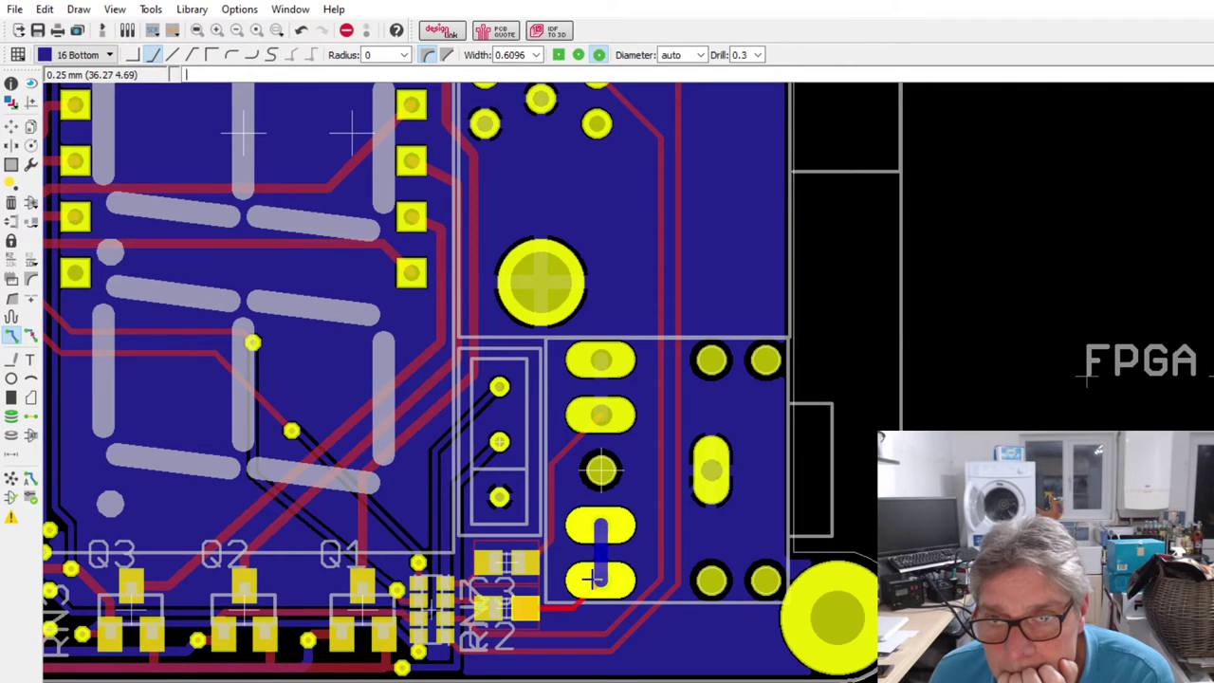
scroll(678, 572, "down", 3)
- Route from the leftmost top-row pad, drop a via on 16 Bottom, then cancel the route
scroll(553, 555, "up", 5)
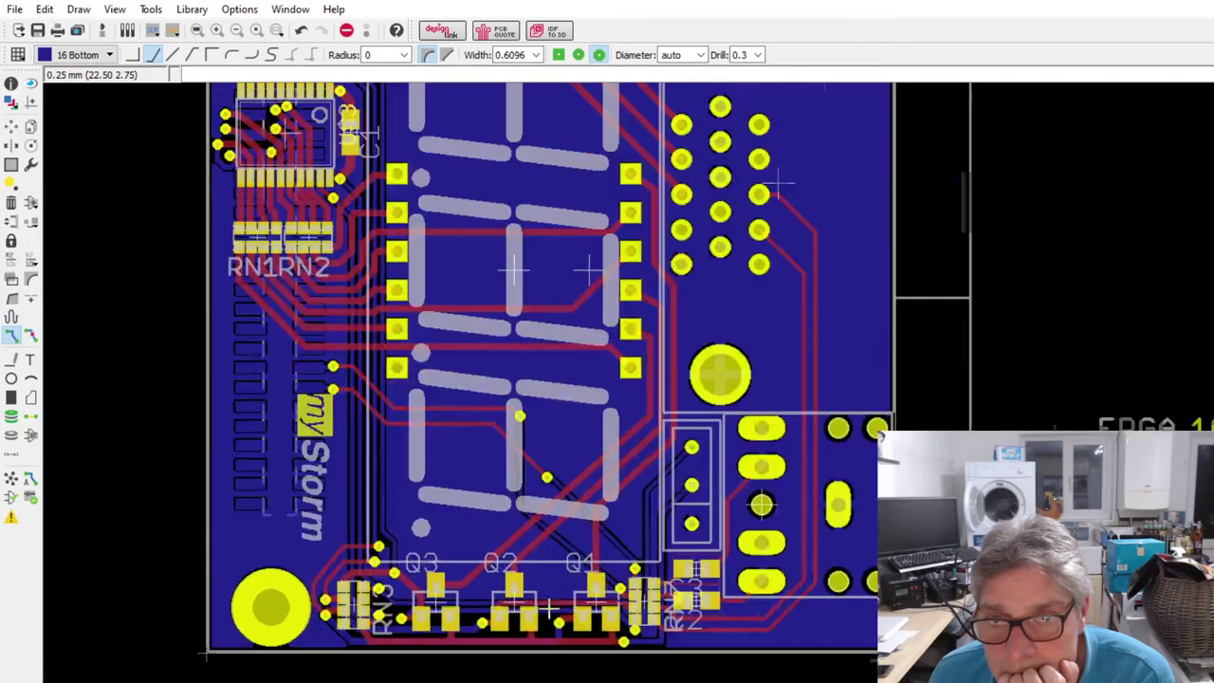
scroll(547, 598, "down", 4)
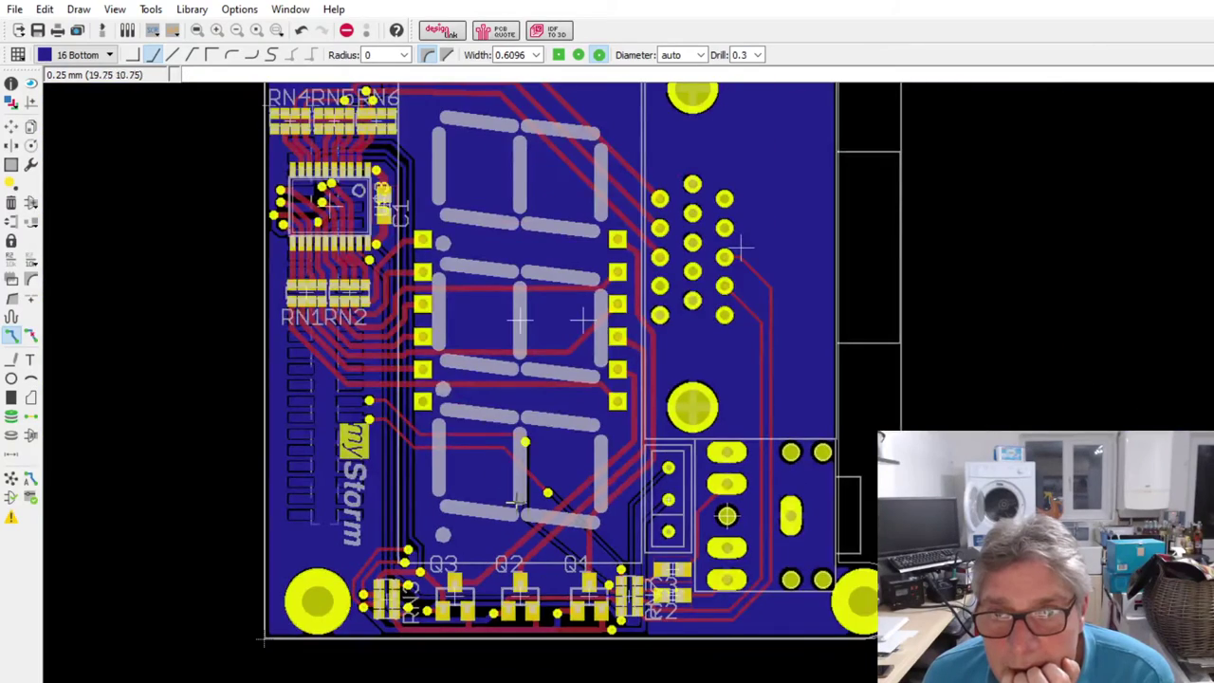
scroll(453, 340, "up", 5)
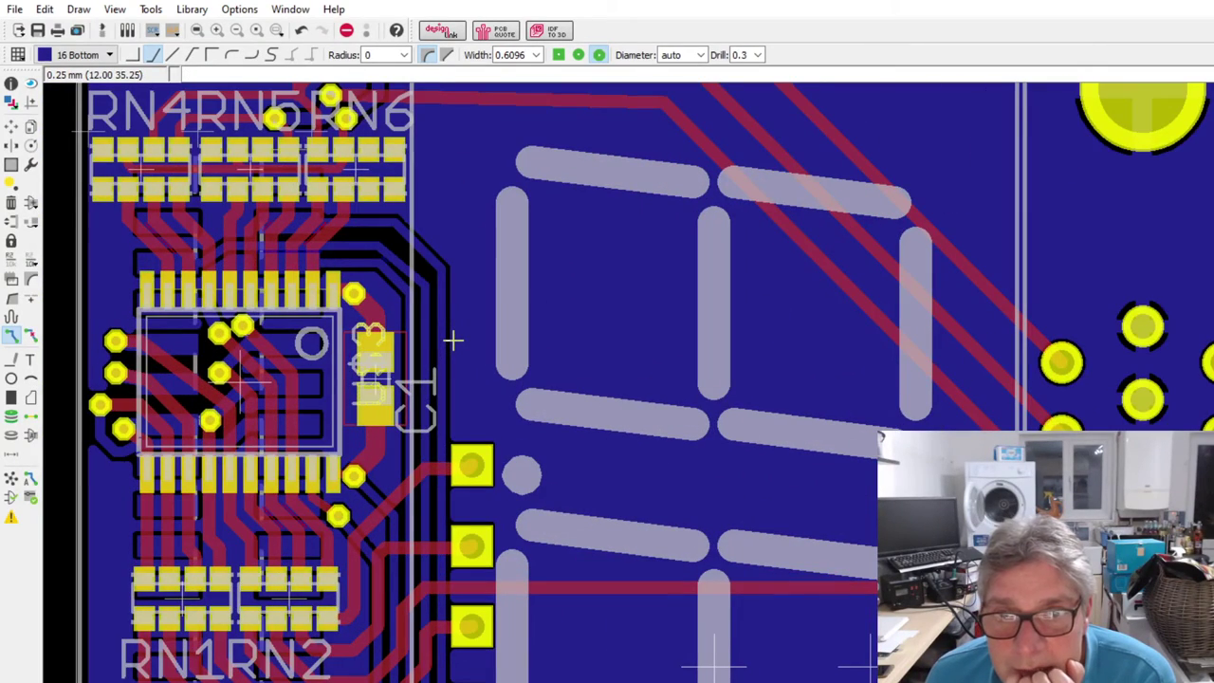
scroll(175, 284, "up", 4)
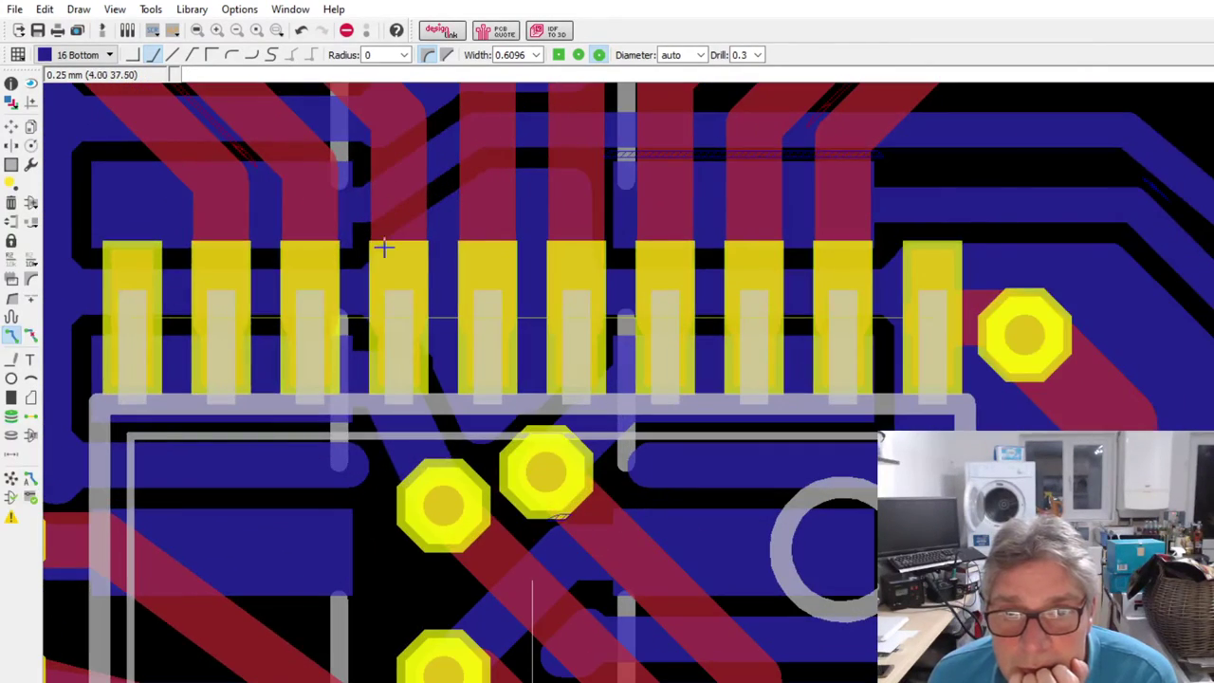
scroll(394, 228, "down", 2)
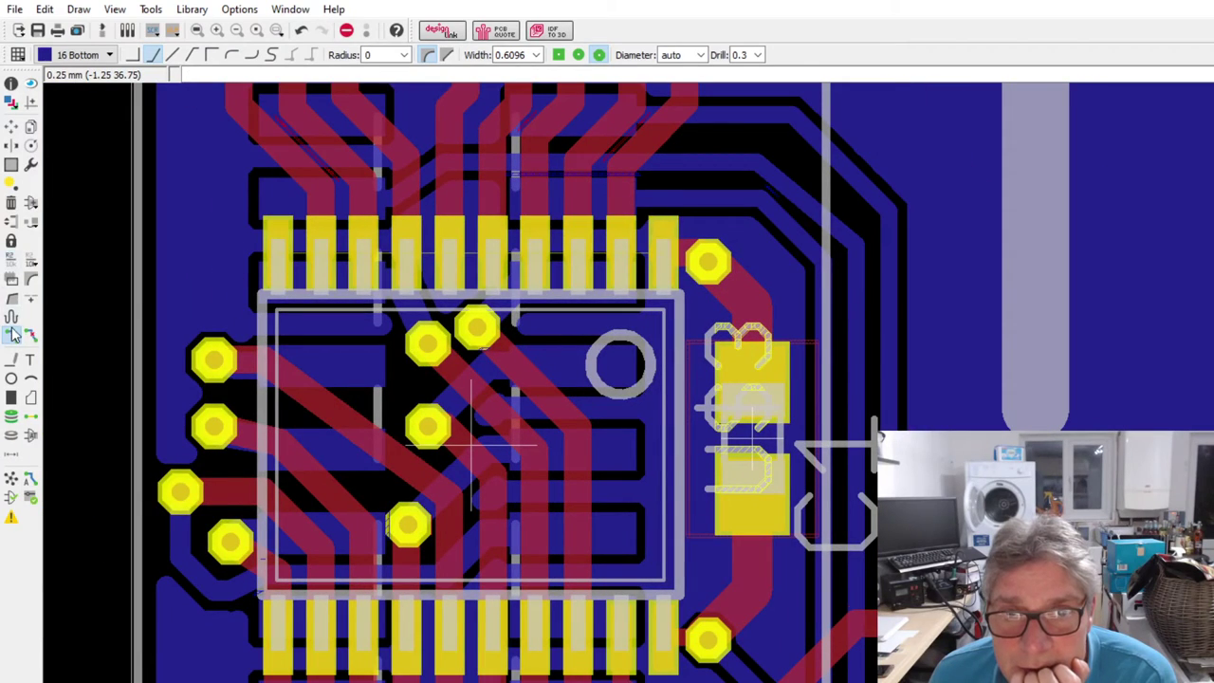
left_click(285, 256)
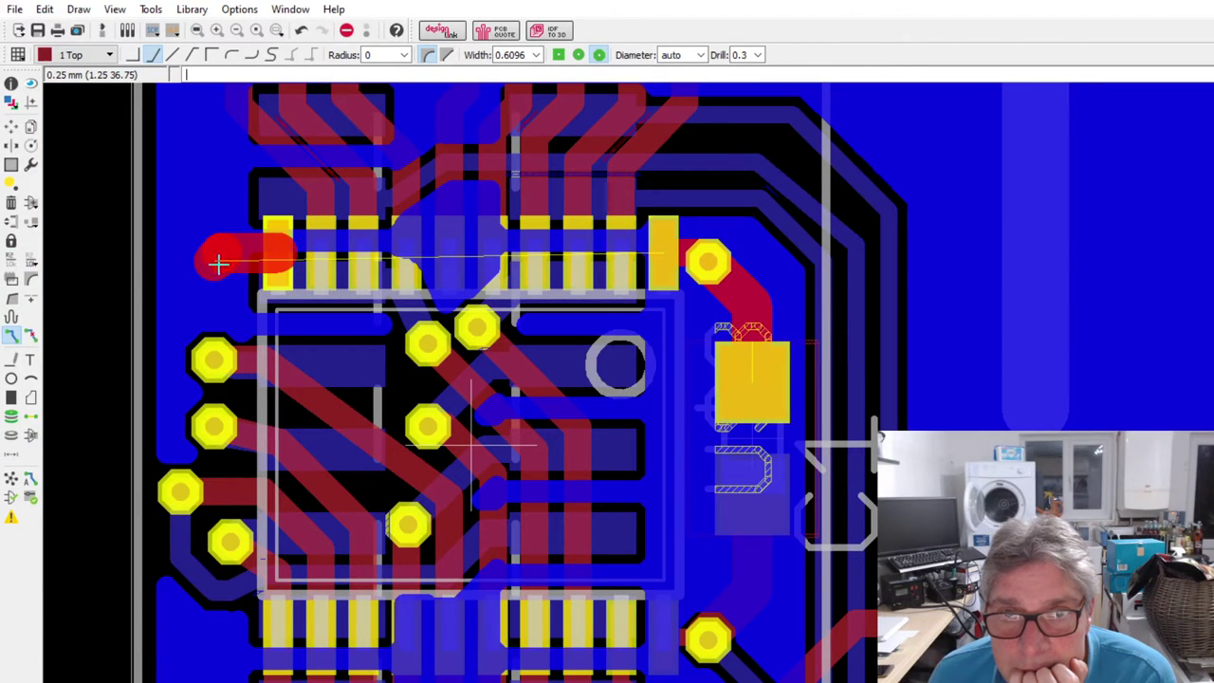
left_click(210, 254)
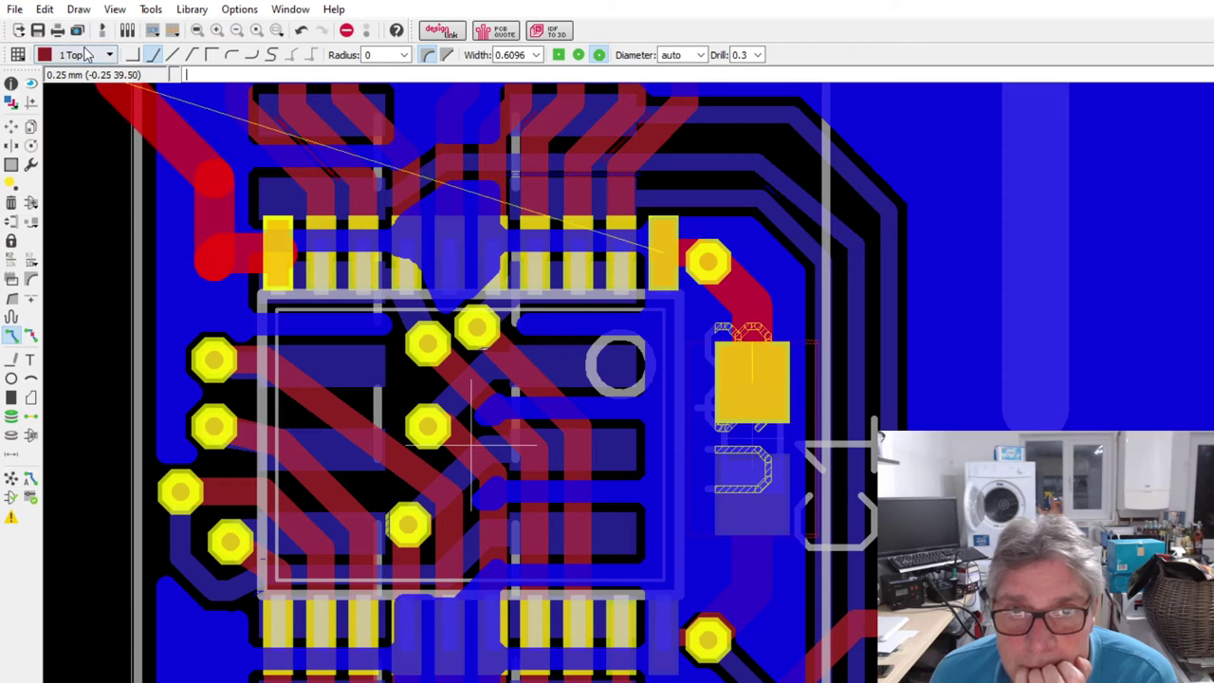
middle_click(105, 109)
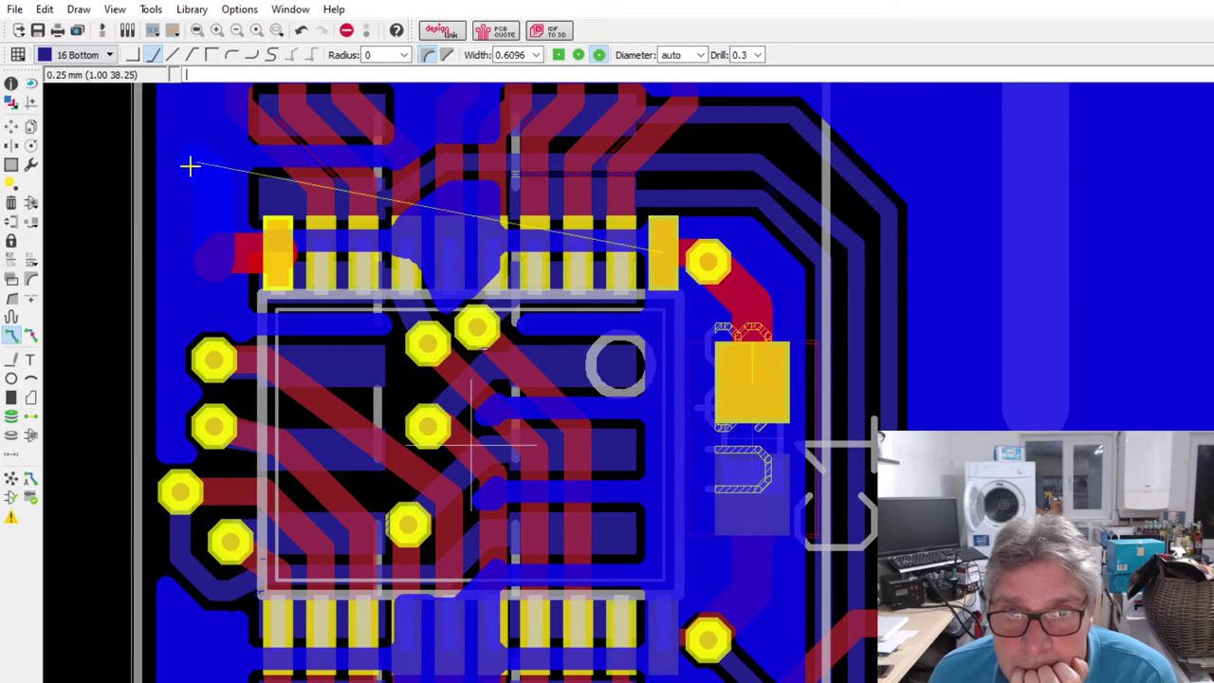
left_click(215, 232)
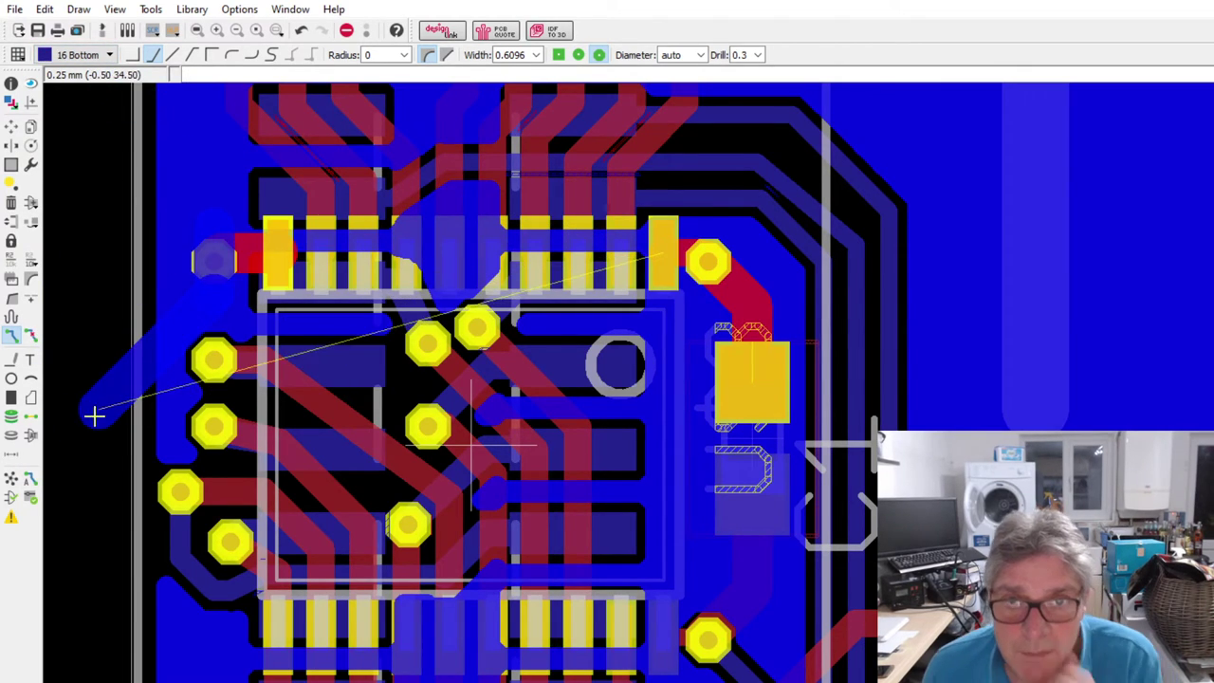
key("Escape")
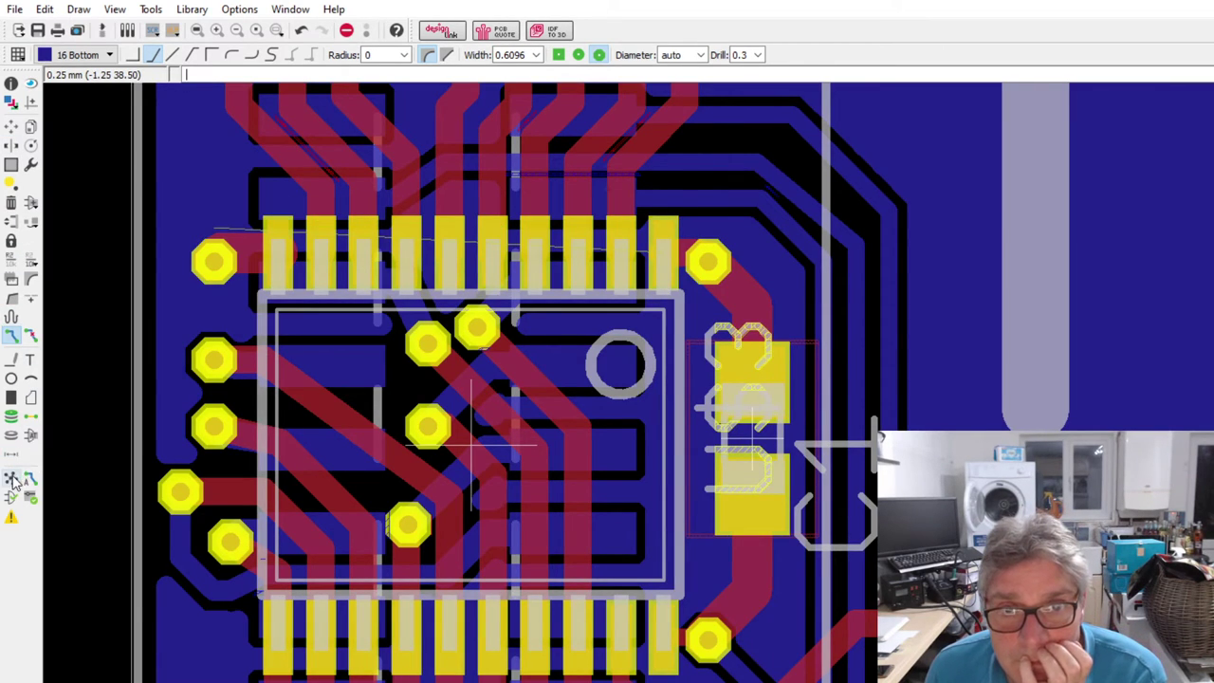
scroll(368, 330, "down", 3)
scroll(423, 318, "up", 2)
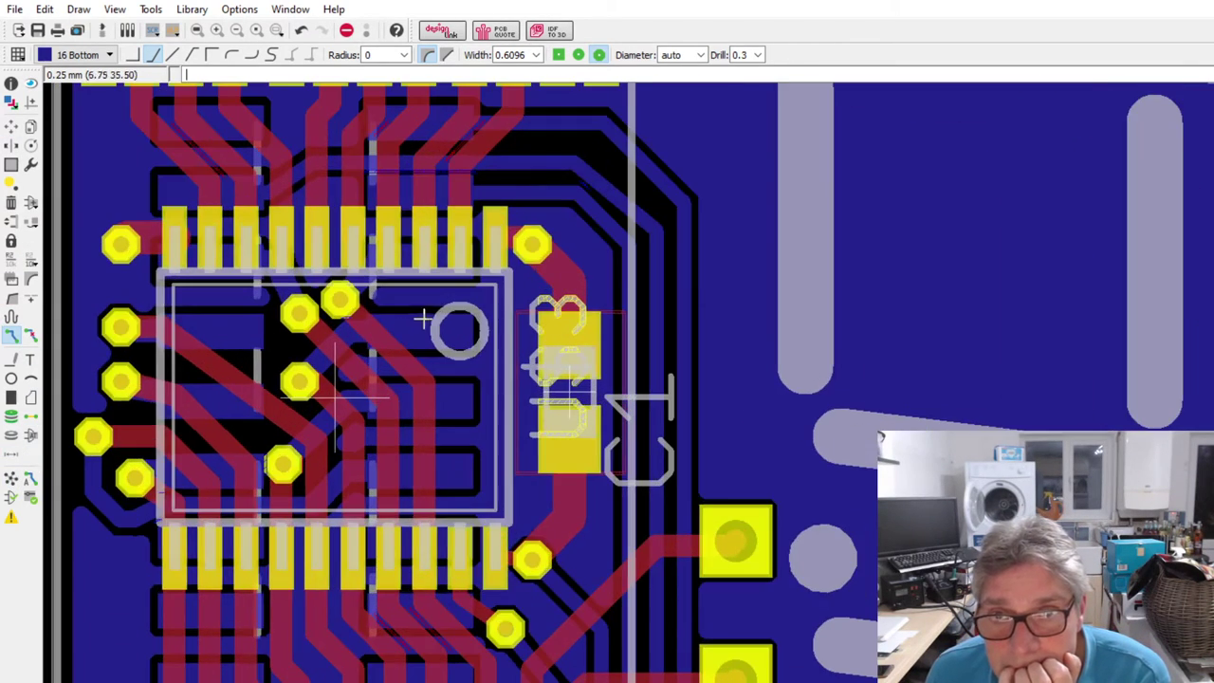
scroll(517, 268, "down", 2)
scroll(496, 354, "up", 1)
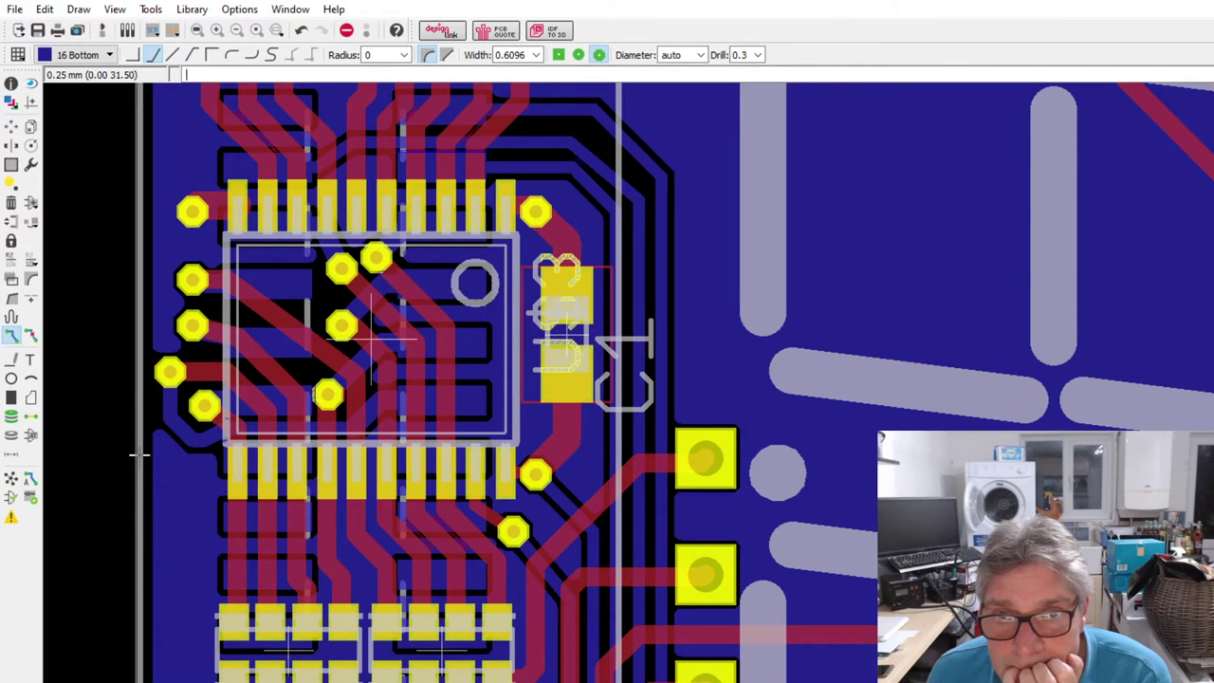
scroll(133, 387, "down", 2)
scroll(264, 187, "up", 2)
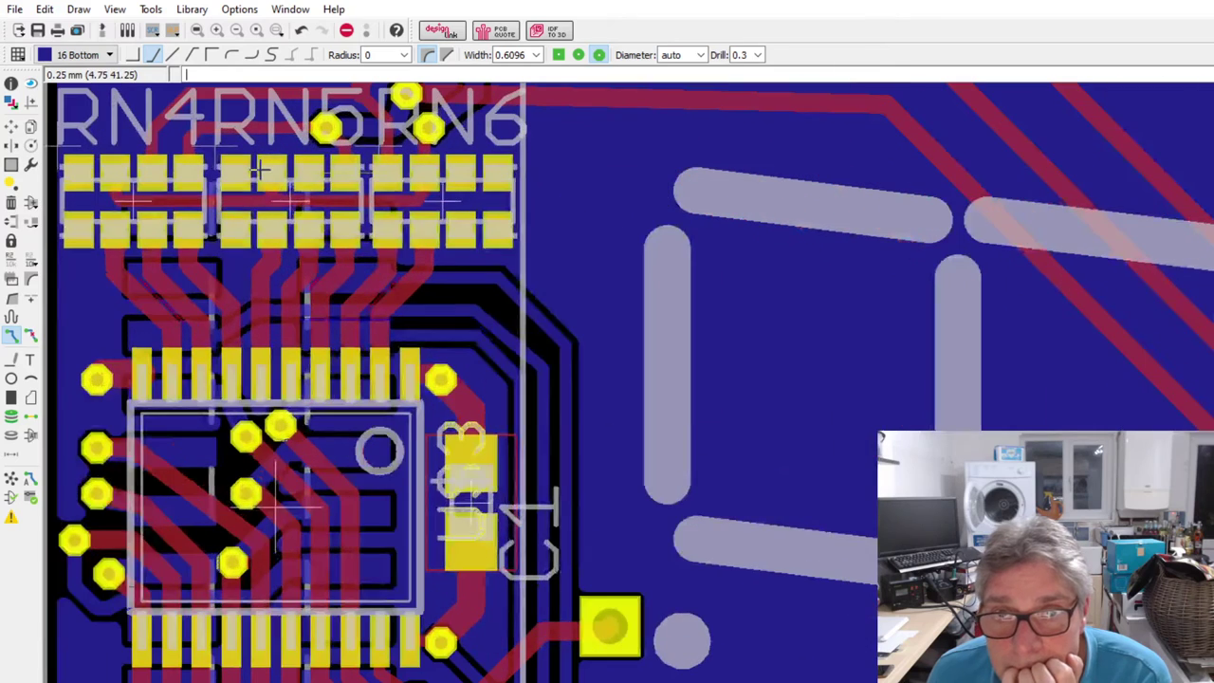
scroll(266, 190, "down", 4)
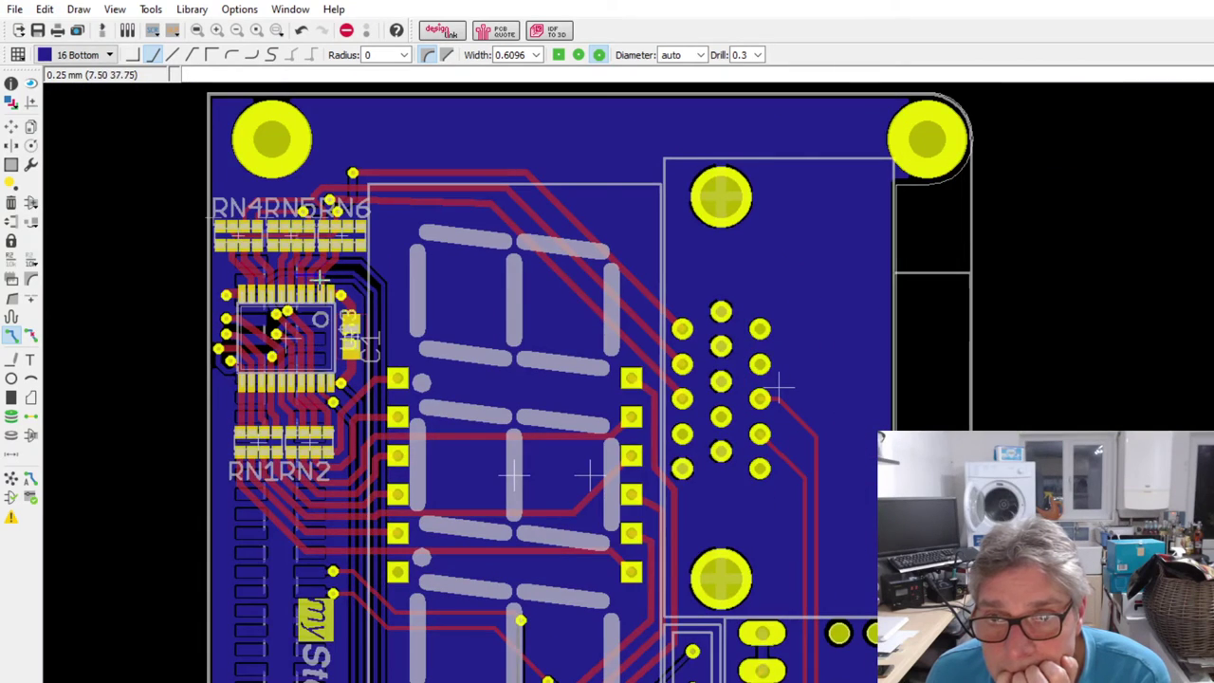
scroll(411, 389, "down", 3)
scroll(398, 407, "up", 2)
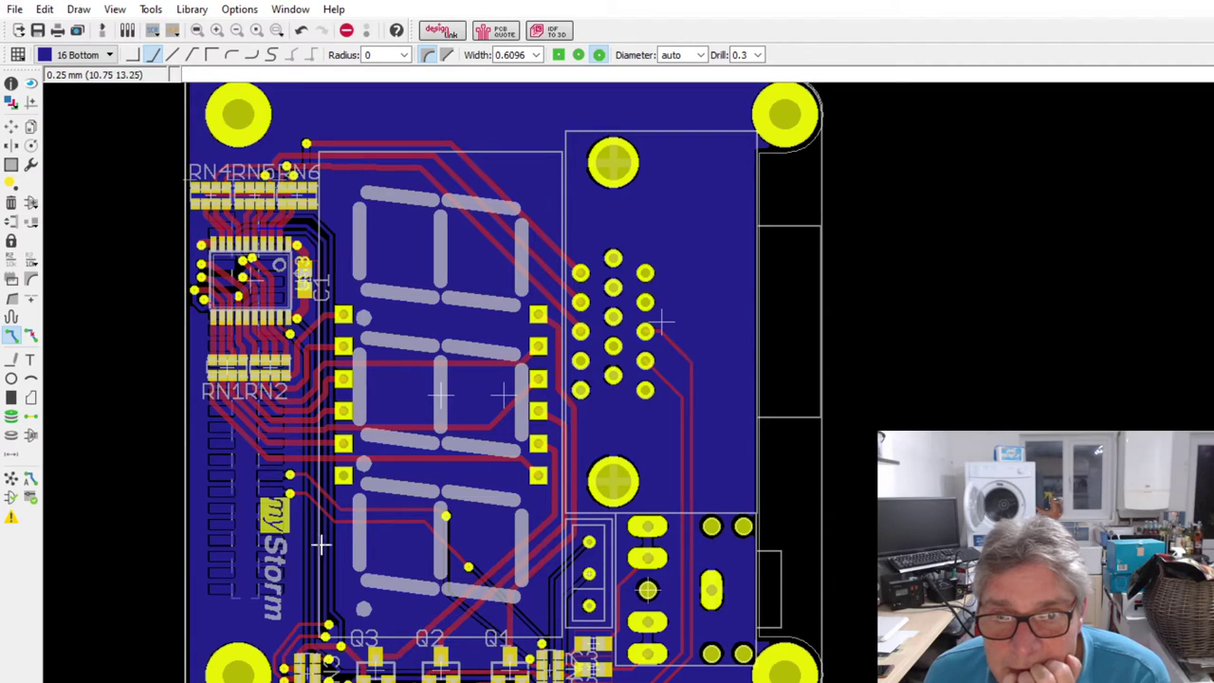
scroll(662, 319, "up", 2)
scroll(701, 379, "down", 2)
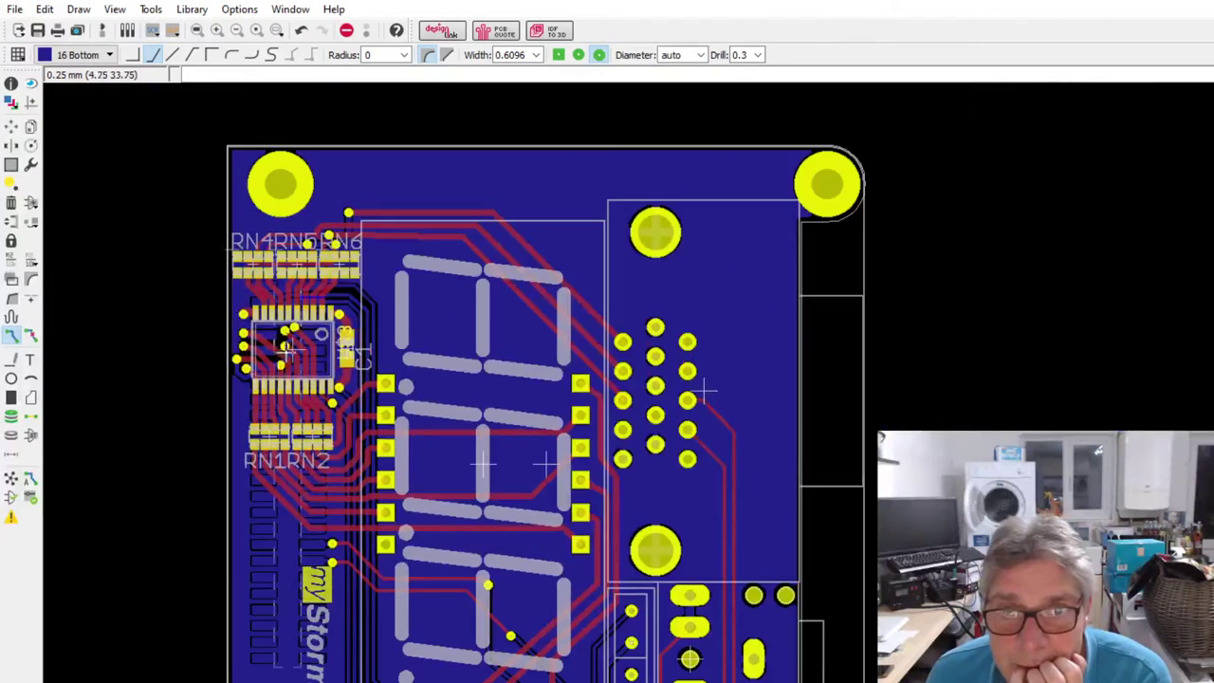
scroll(285, 322, "up", 4)
scroll(285, 322, "down", 5)
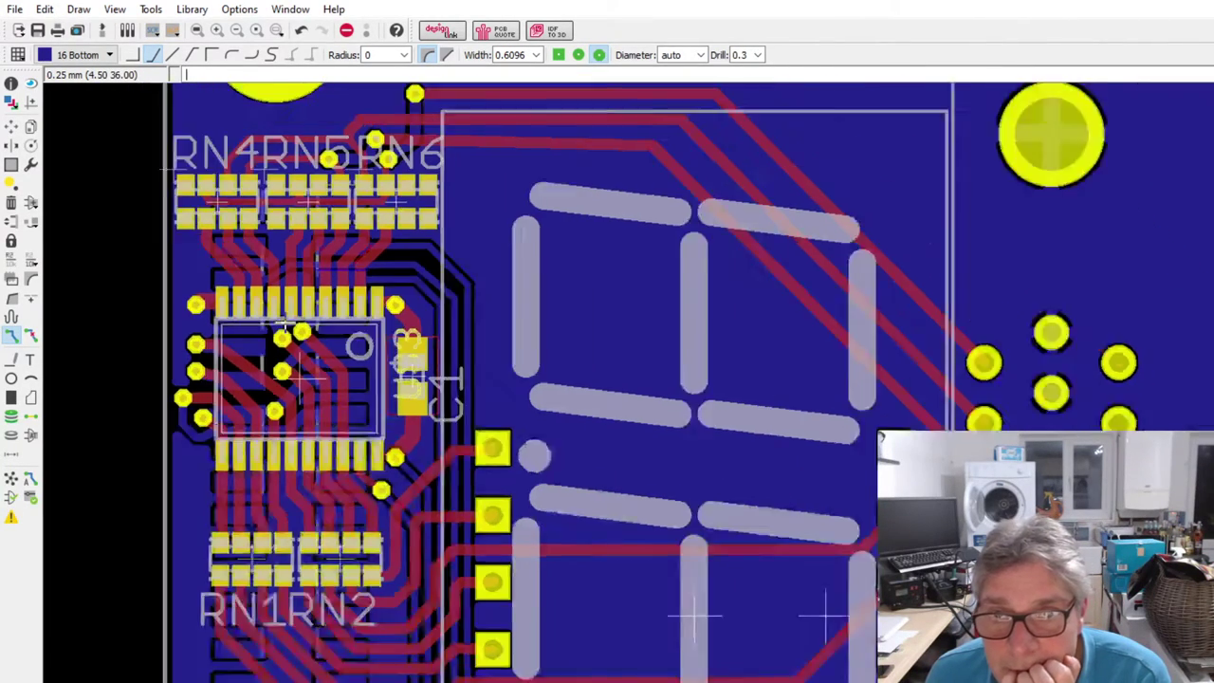
scroll(328, 319, "up", 2)
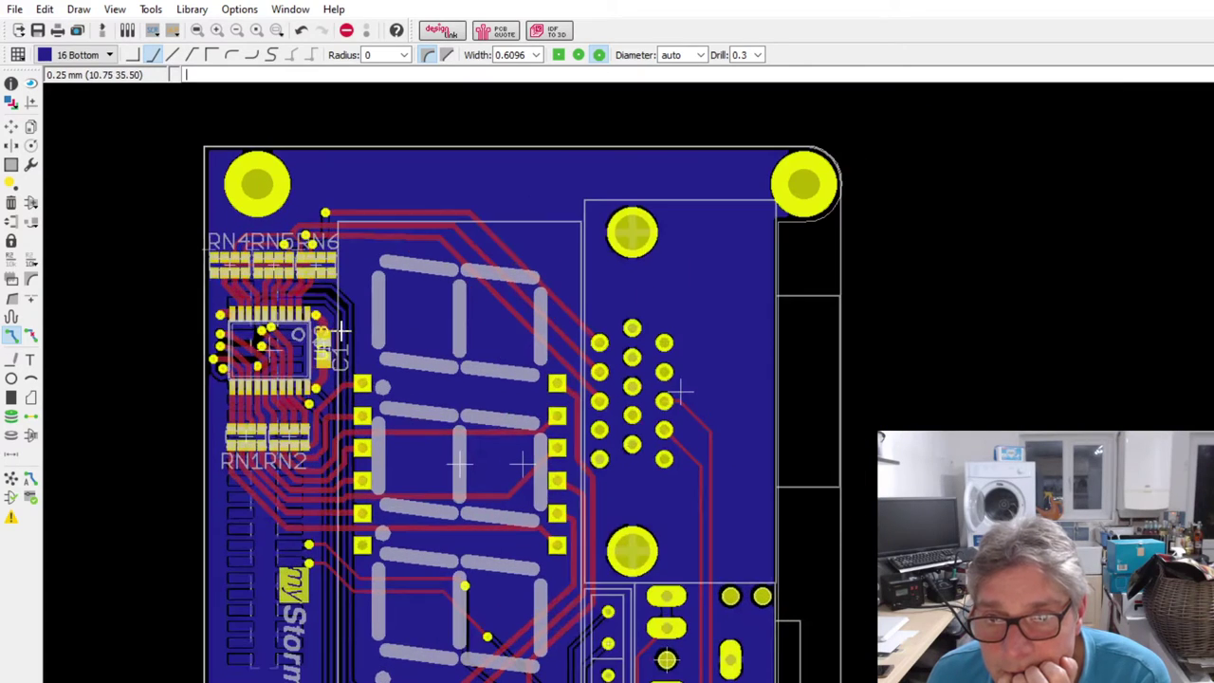
scroll(342, 330, "down", 4)
scroll(331, 334, "up", 3)
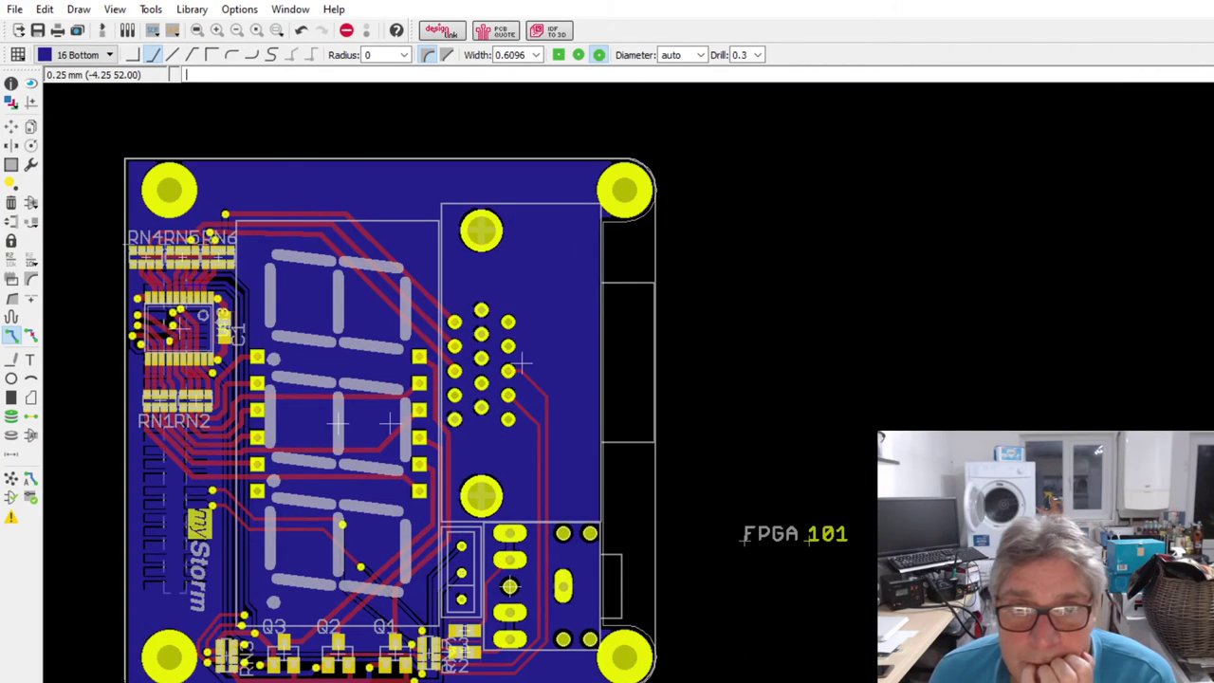
- Leave routing and zoom out and in around the RN4–RN6 resistor arrays and U3
left_click(12, 102)
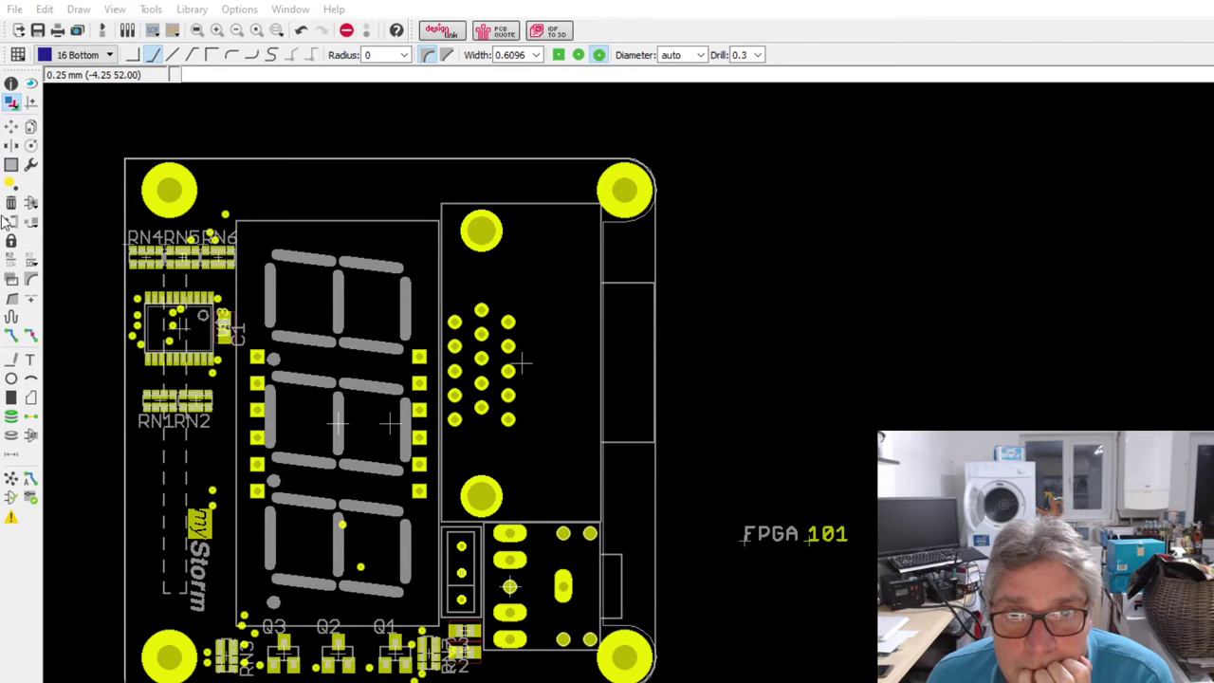
scroll(182, 408, "up", 2)
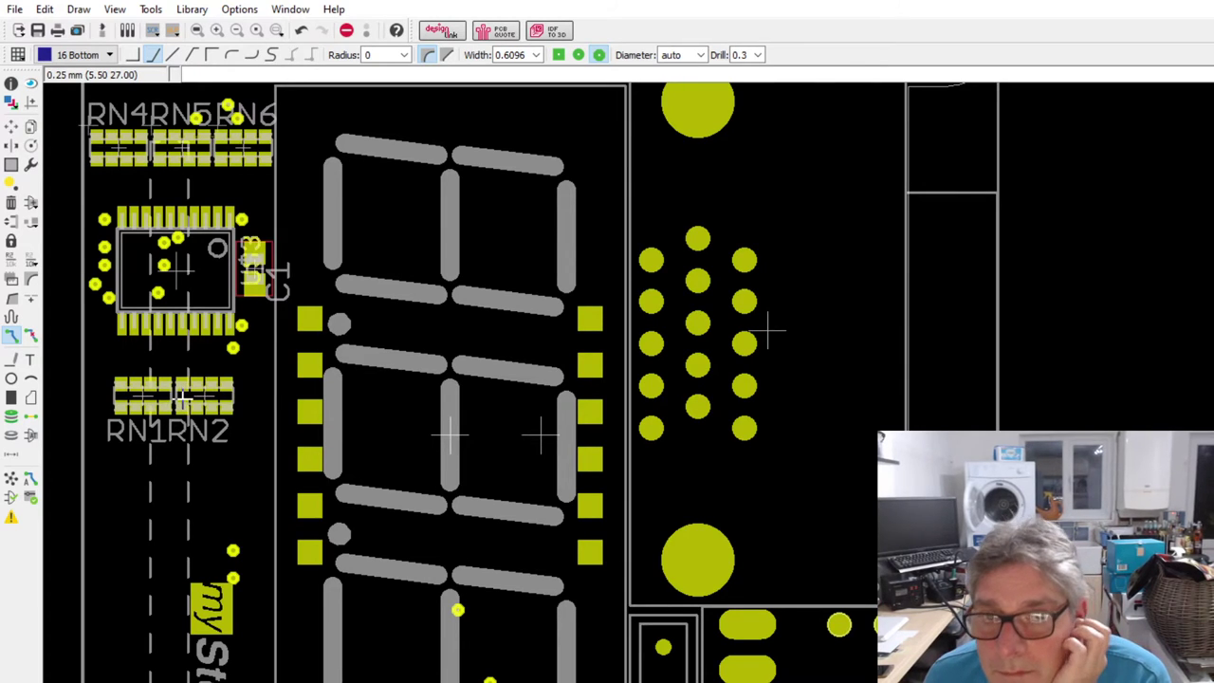
scroll(237, 390, "down", 2)
scroll(268, 304, "up", 4)
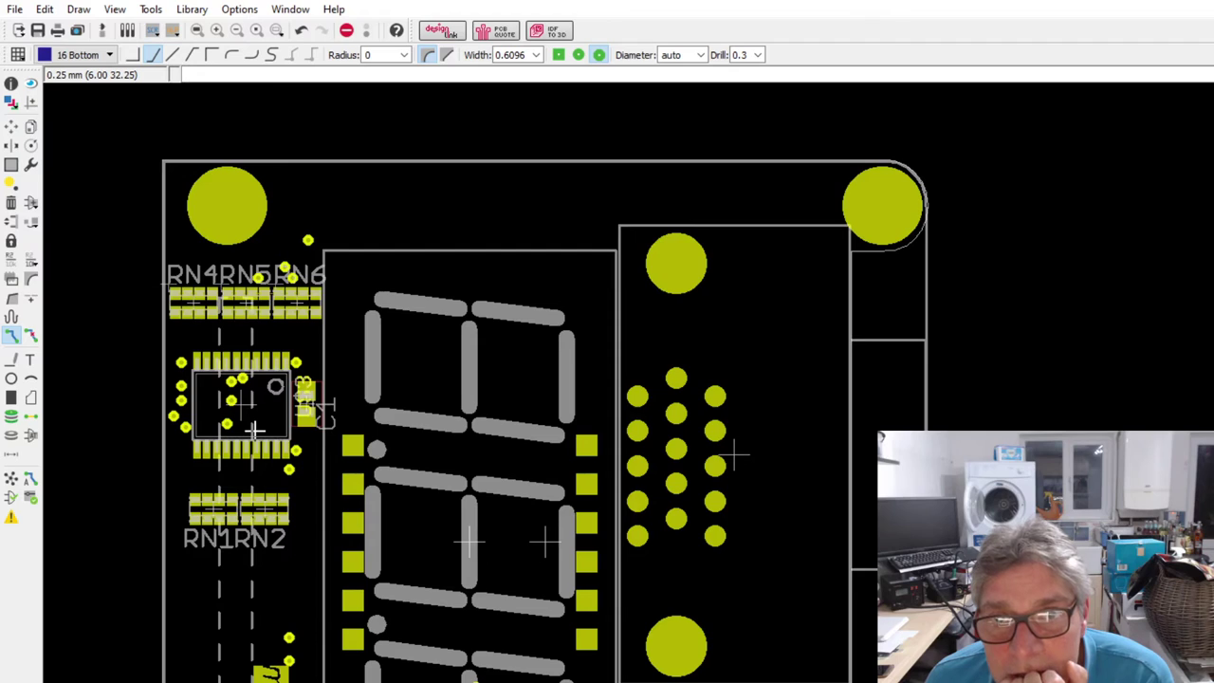
scroll(254, 428, "down", 2)
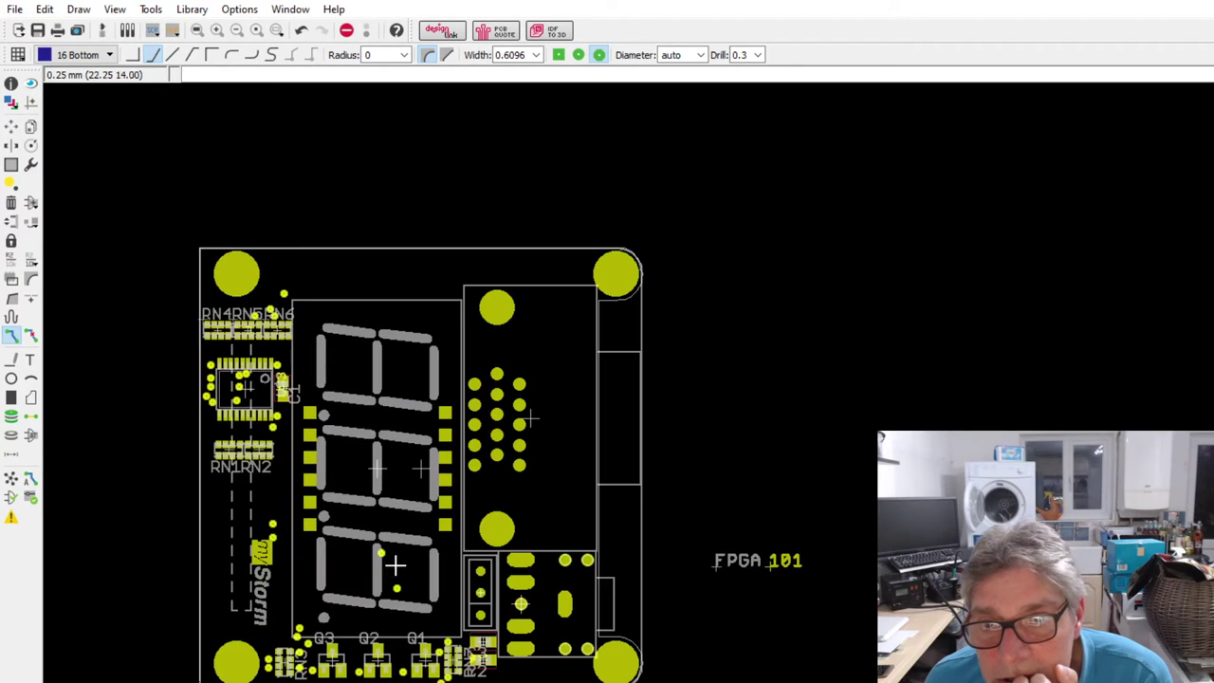
scroll(469, 664, "up", 5)
scroll(476, 670, "up", 2)
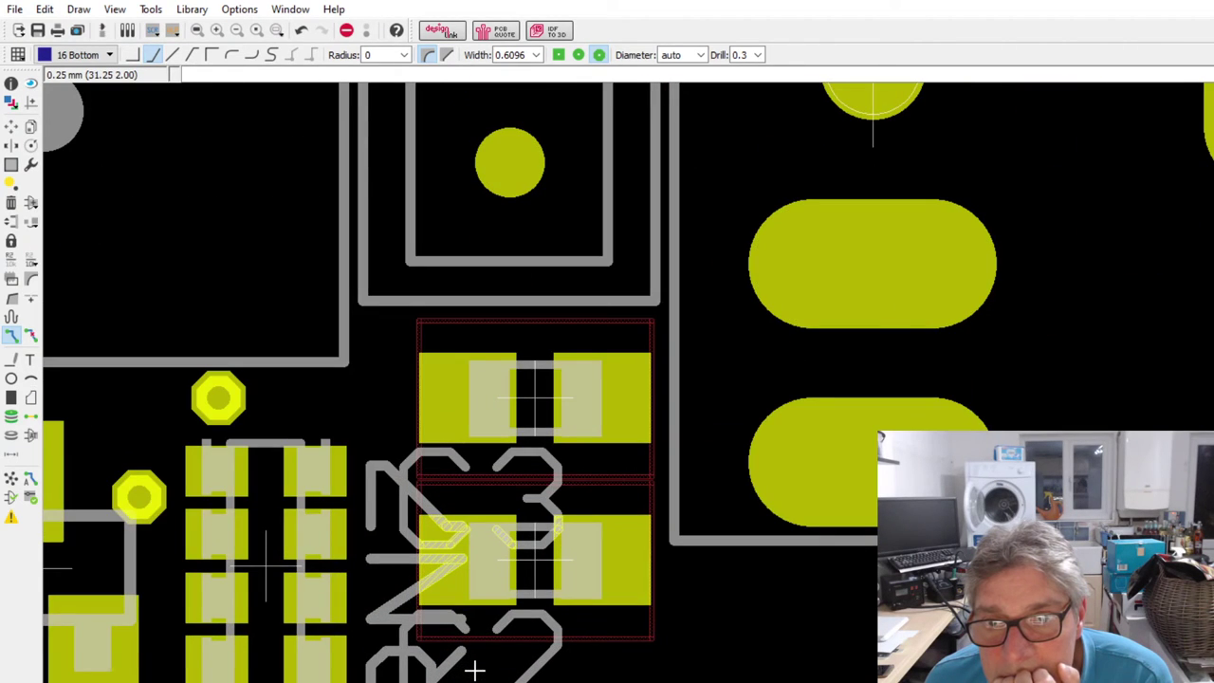
scroll(474, 670, "down", 2)
scroll(753, 612, "down", 1)
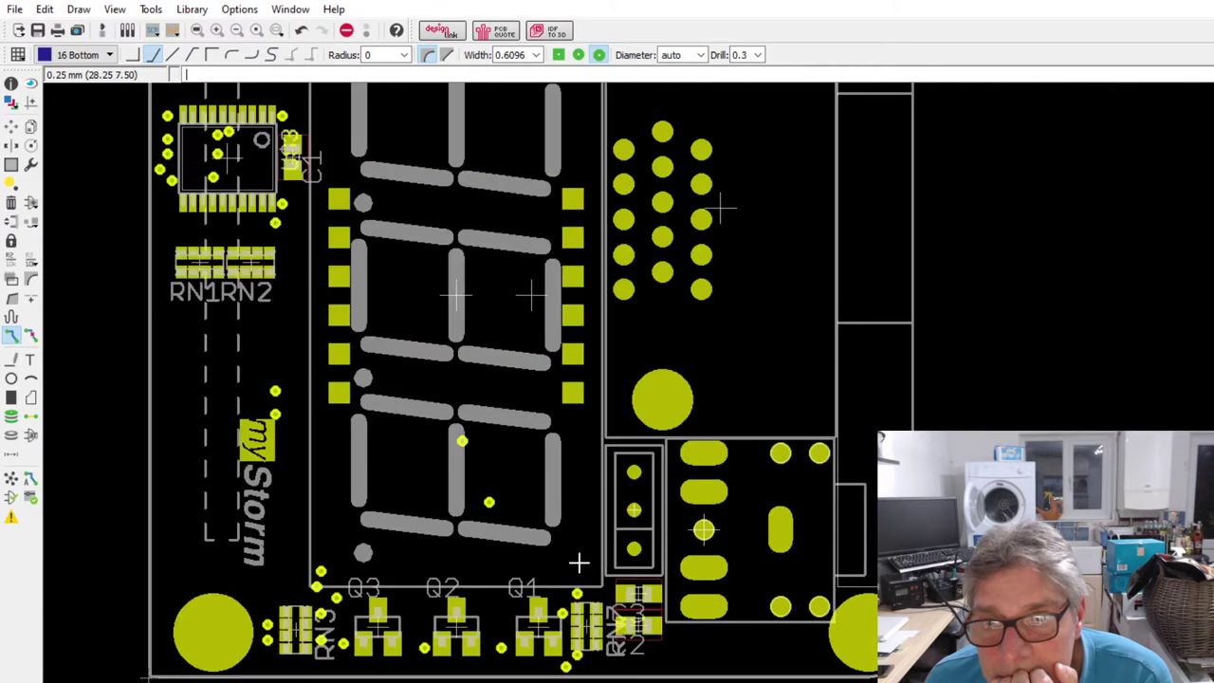
scroll(577, 563, "up", 2)
scroll(543, 527, "down", 2)
scroll(414, 635, "up", 2)
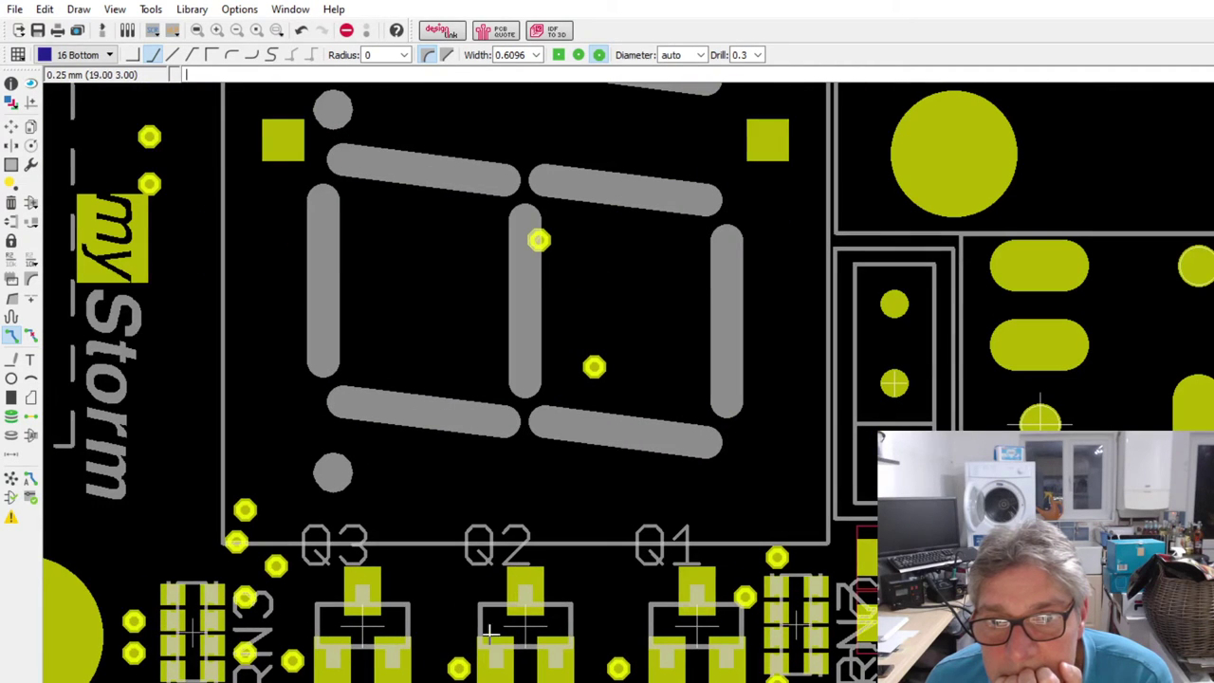
scroll(621, 632, "down", 2)
scroll(380, 579, "down", 2)
scroll(368, 422, "up", 3)
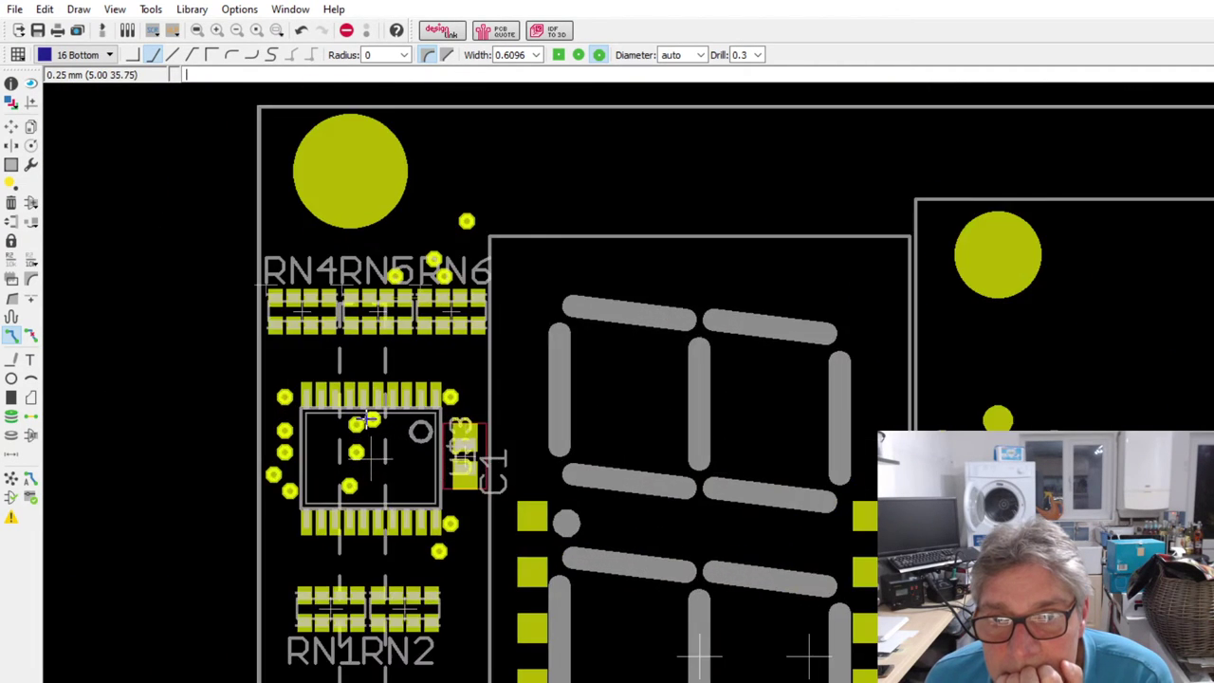
scroll(368, 422, "up", 1)
scroll(294, 403, "down", 2)
scroll(336, 607, "up", 3)
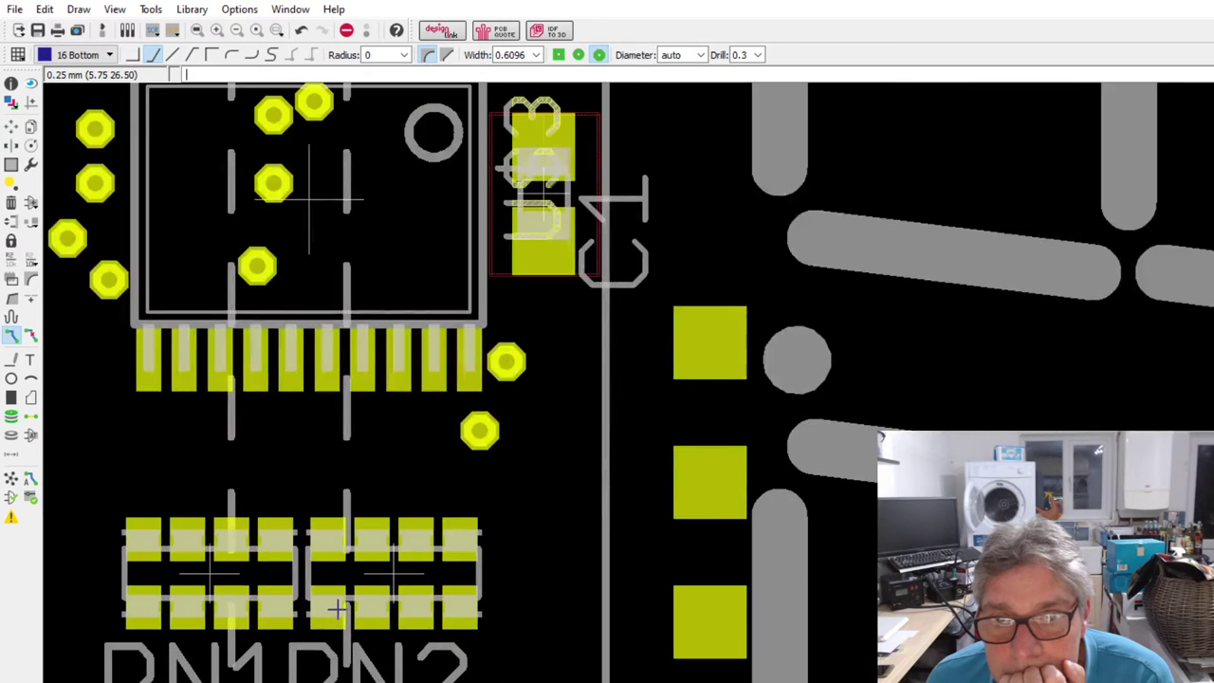
scroll(285, 521, "down", 4)
scroll(256, 498, "up", 1)
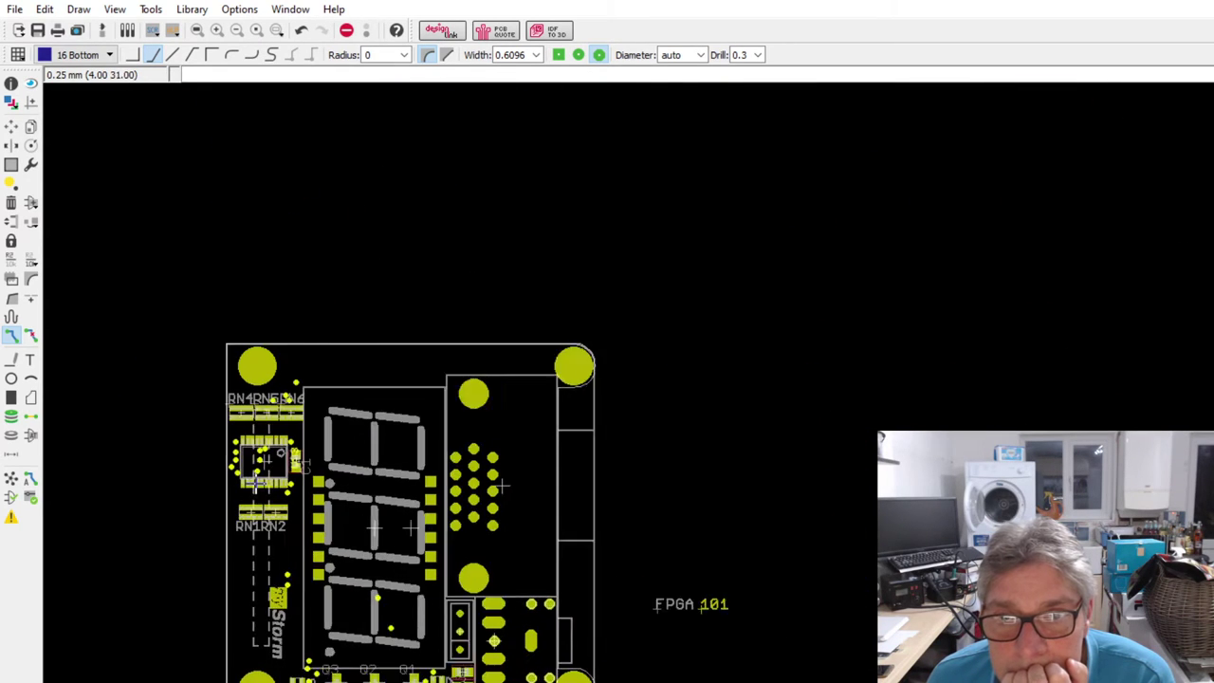
scroll(275, 526, "up", 2)
- Zoom back in on C1 beside the chip, showing red tracks, vias and the blue pour
left_click(10, 104)
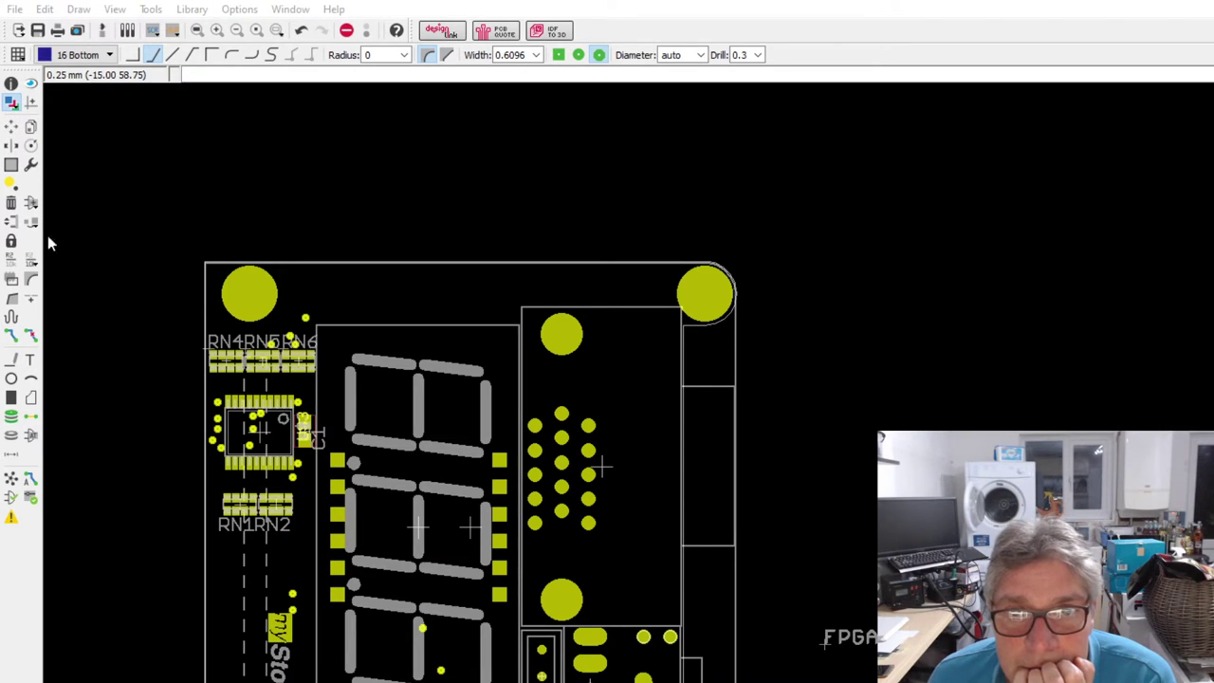
left_click(11, 335)
scroll(360, 454, "down", 1)
scroll(318, 453, "up", 2)
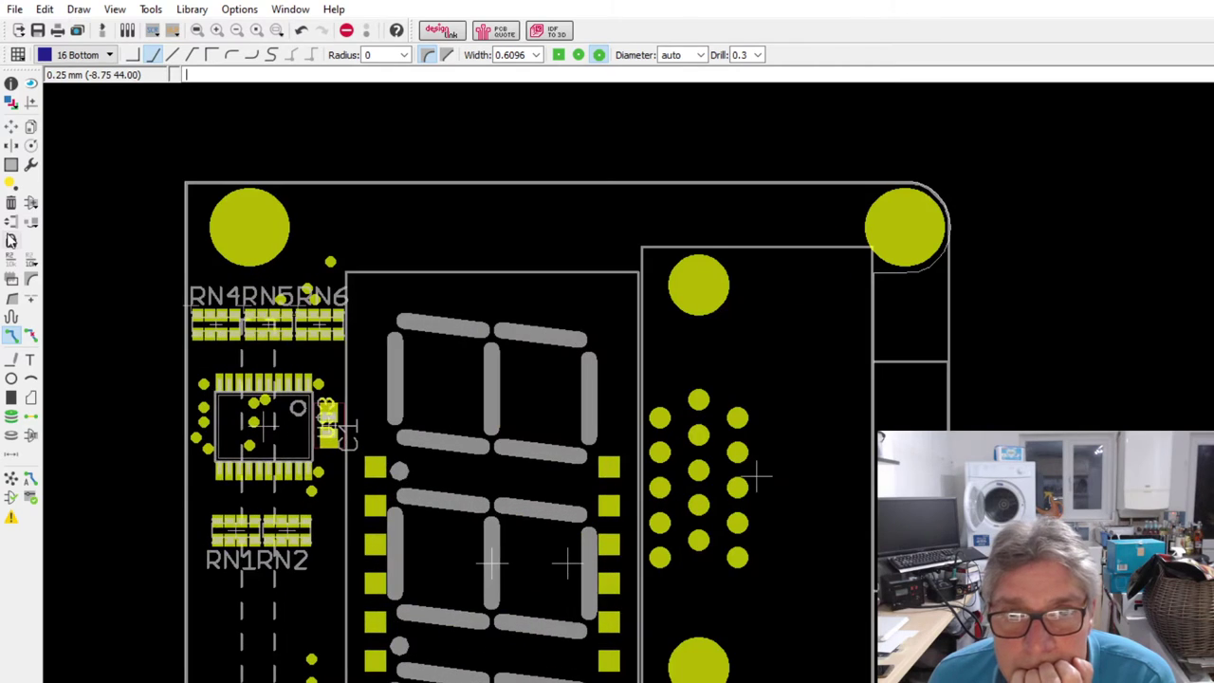
left_click(11, 104)
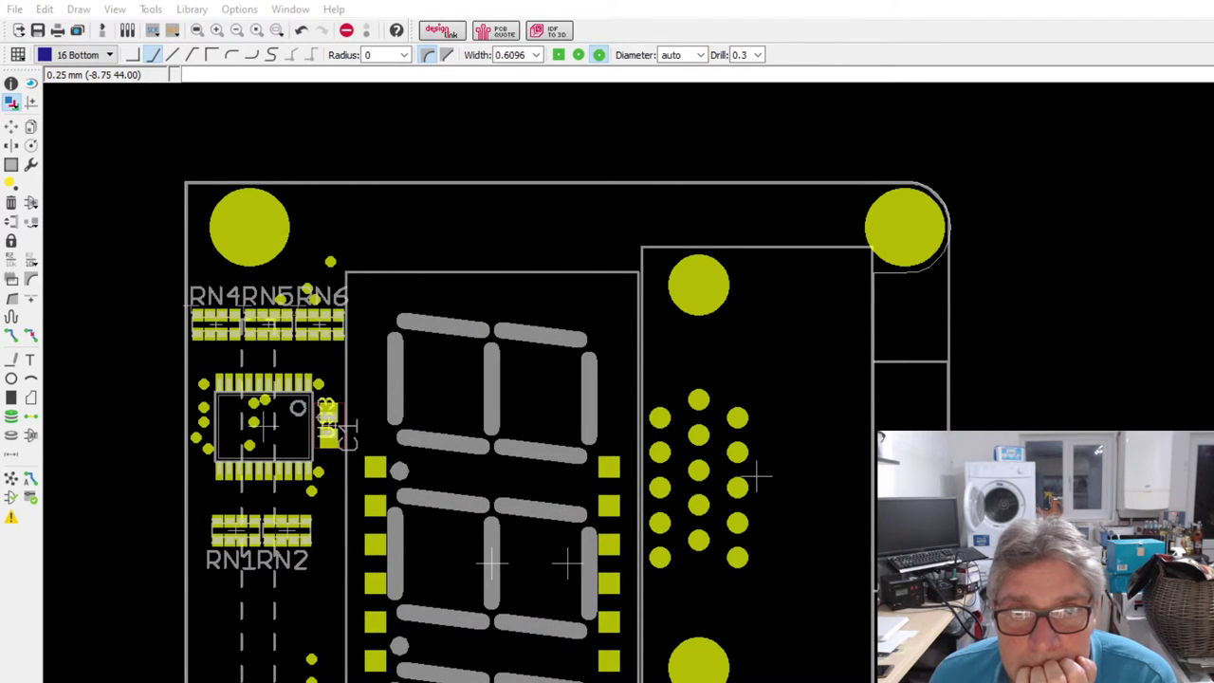
key("Escape")
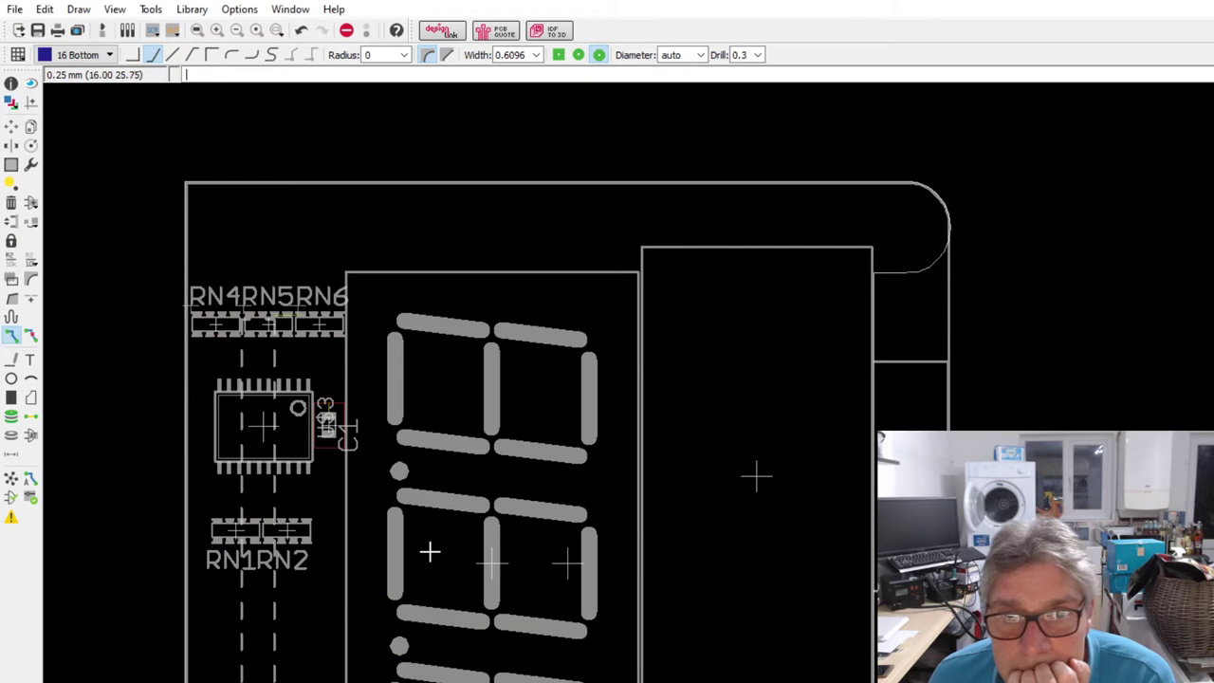
scroll(282, 504, "up", 2)
scroll(252, 422, "up", 1)
scroll(284, 426, "down", 2)
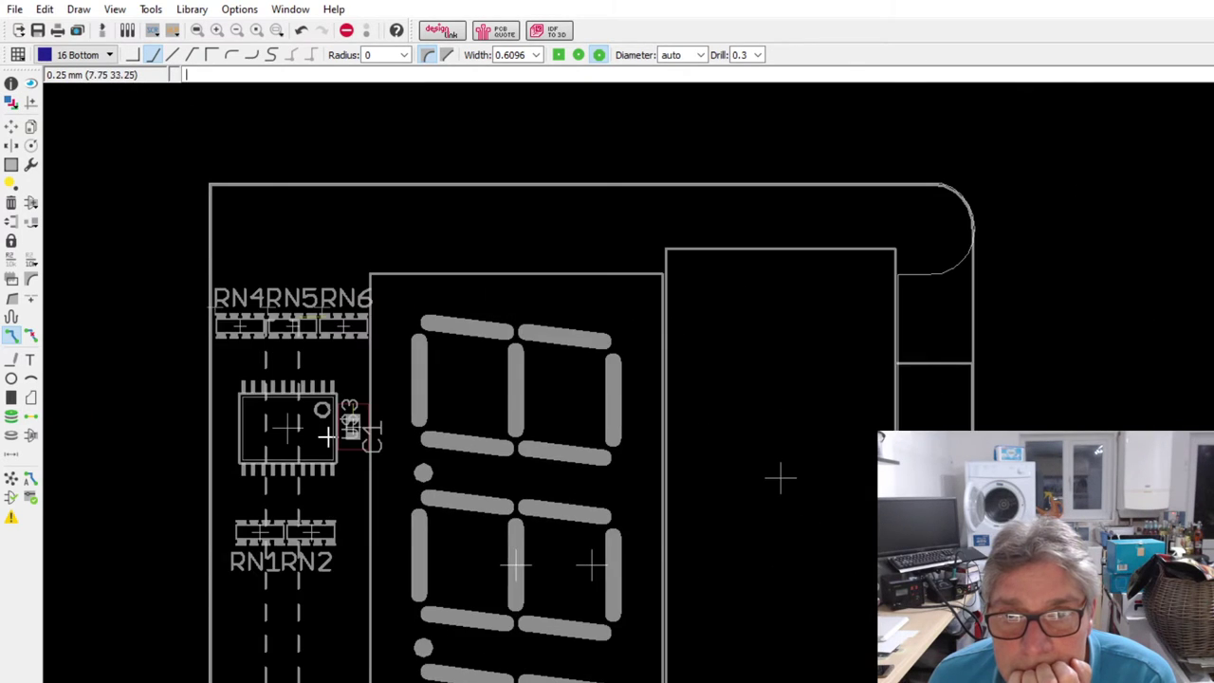
scroll(379, 389, "up", 6)
scroll(408, 365, "down", 3)
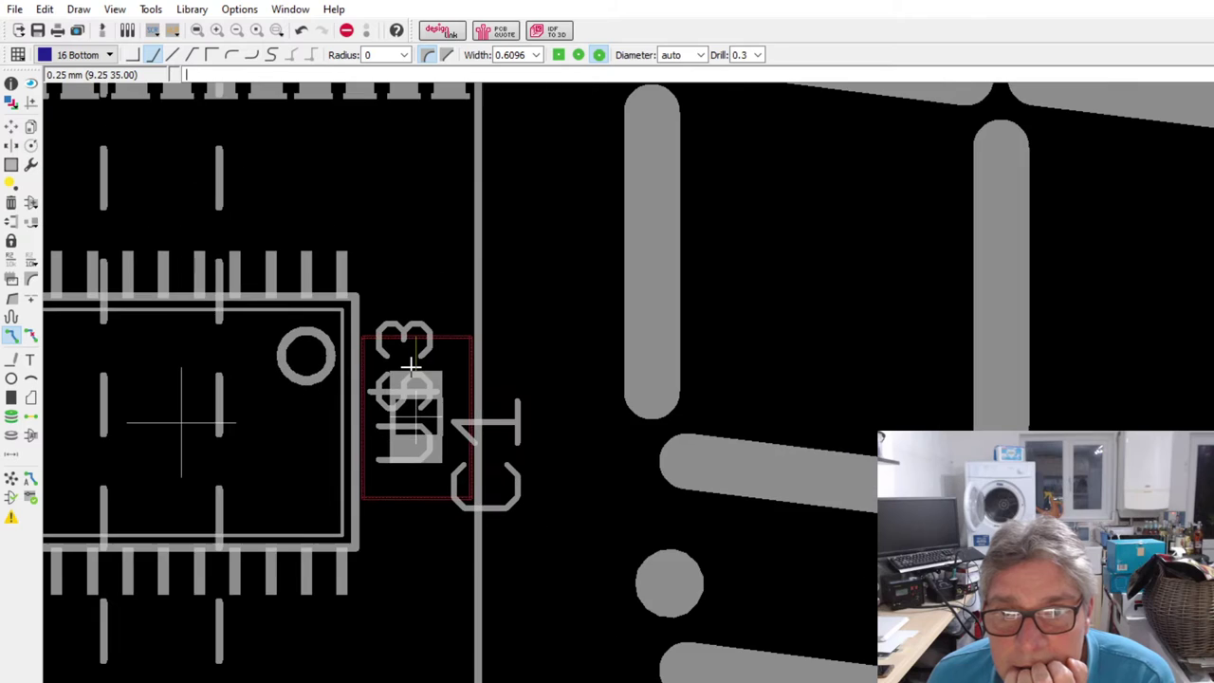
scroll(410, 365, "down", 2)
scroll(326, 196, "up", 5)
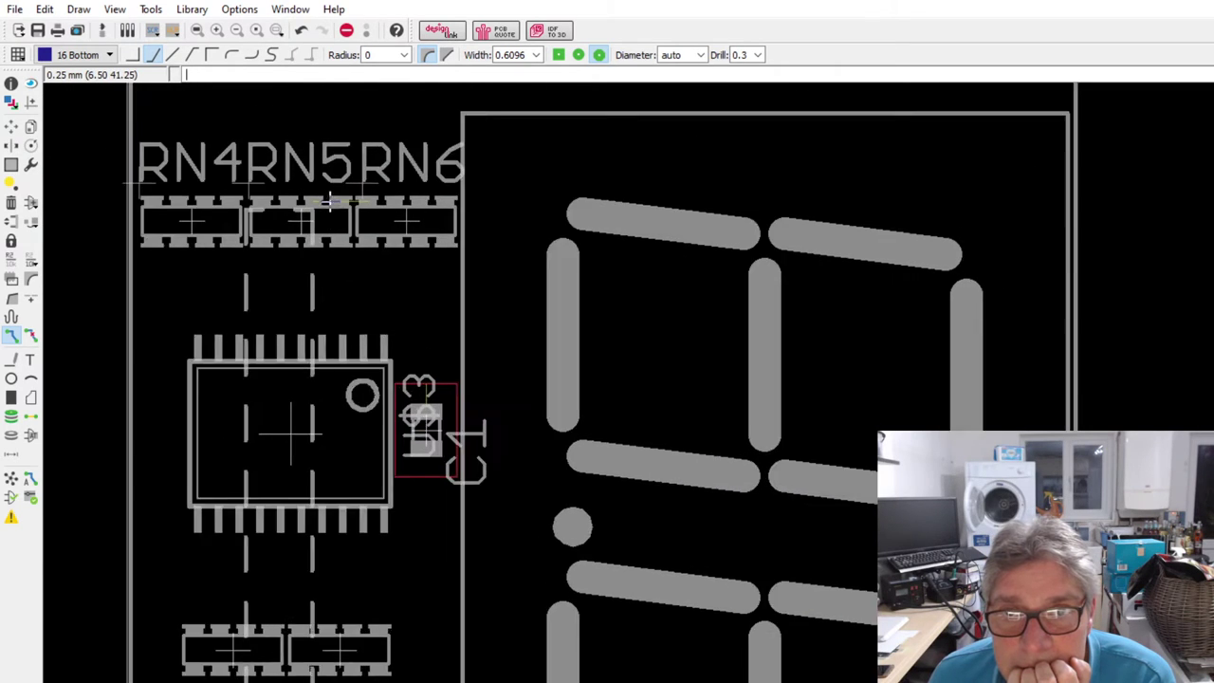
scroll(332, 237, "down", 5)
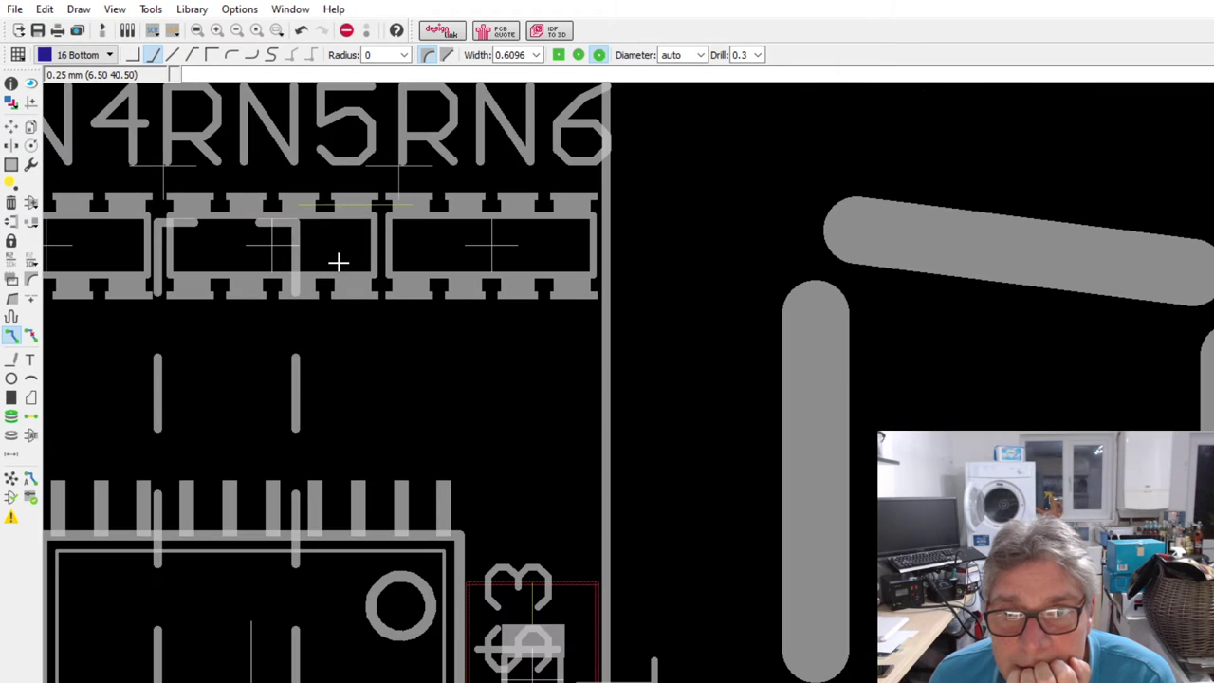
scroll(303, 228, "up", 2)
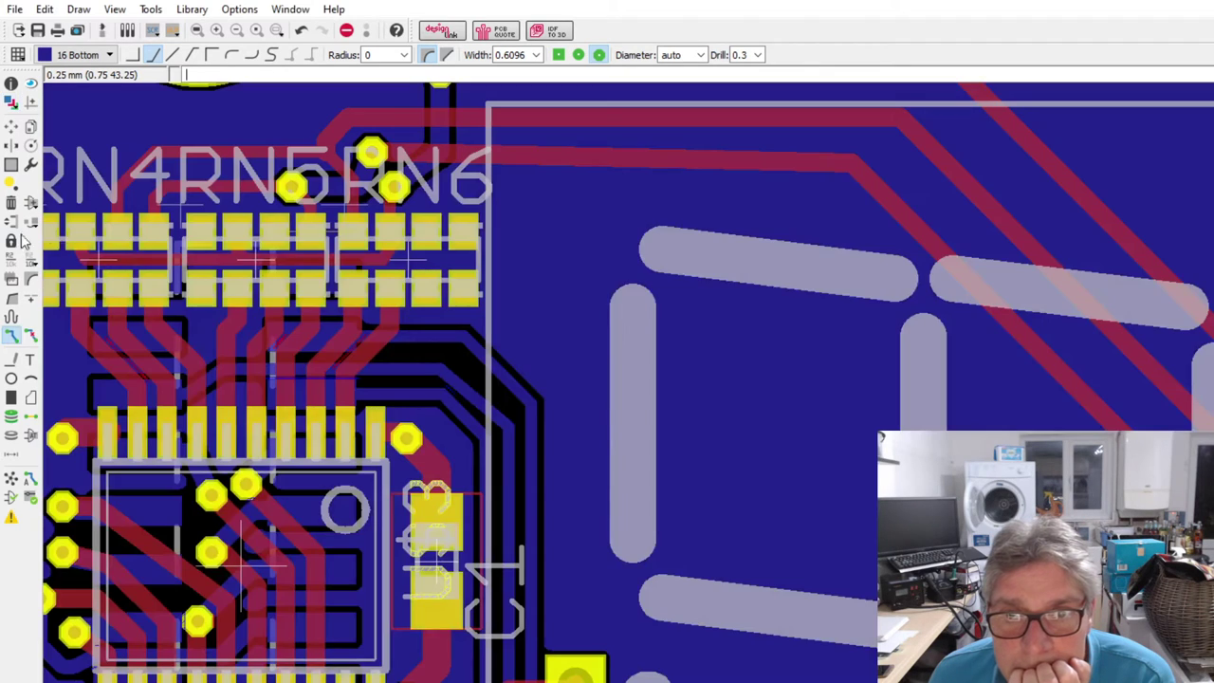
- Rip up the trace running down to the pad beside U3, restoring the wrongly removed via
scroll(451, 596, "up", 5)
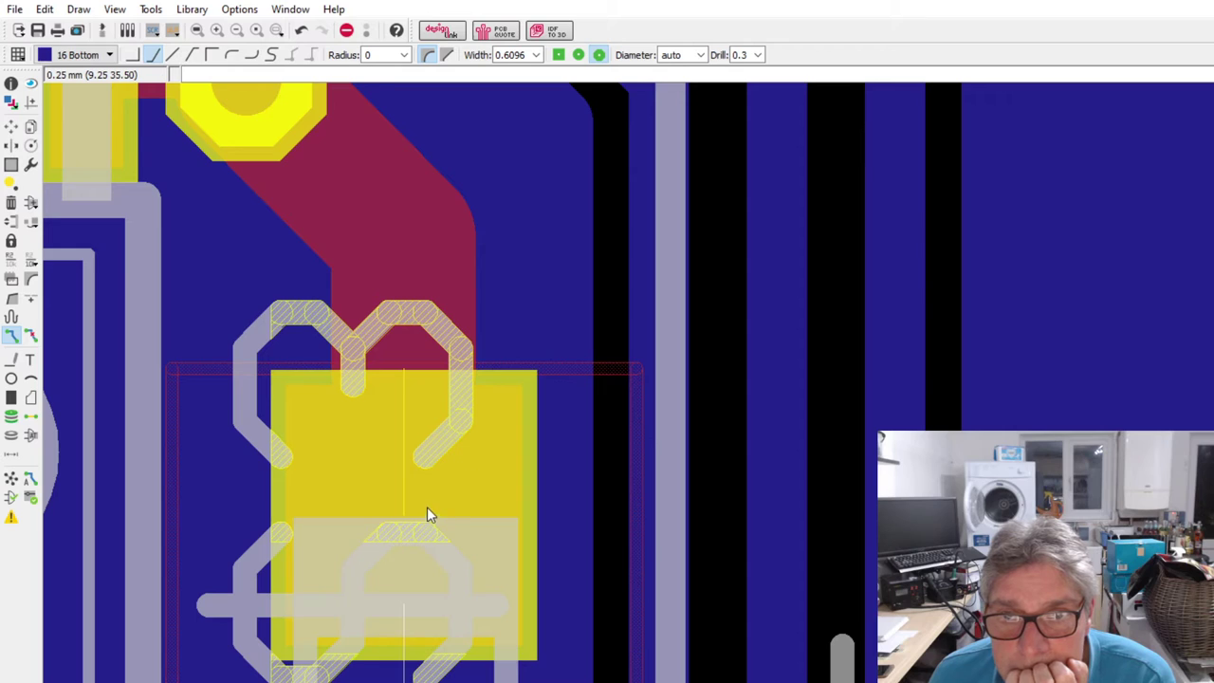
left_click(411, 317)
scroll(472, 295, "down", 3)
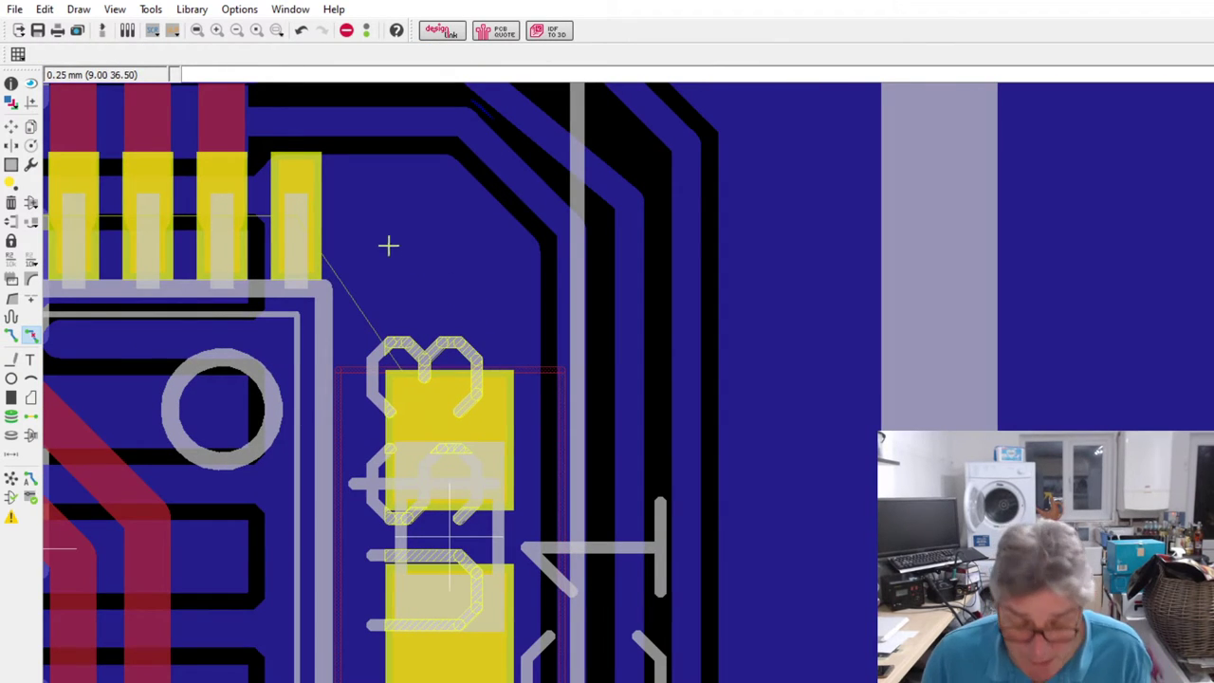
key("ctrl+z")
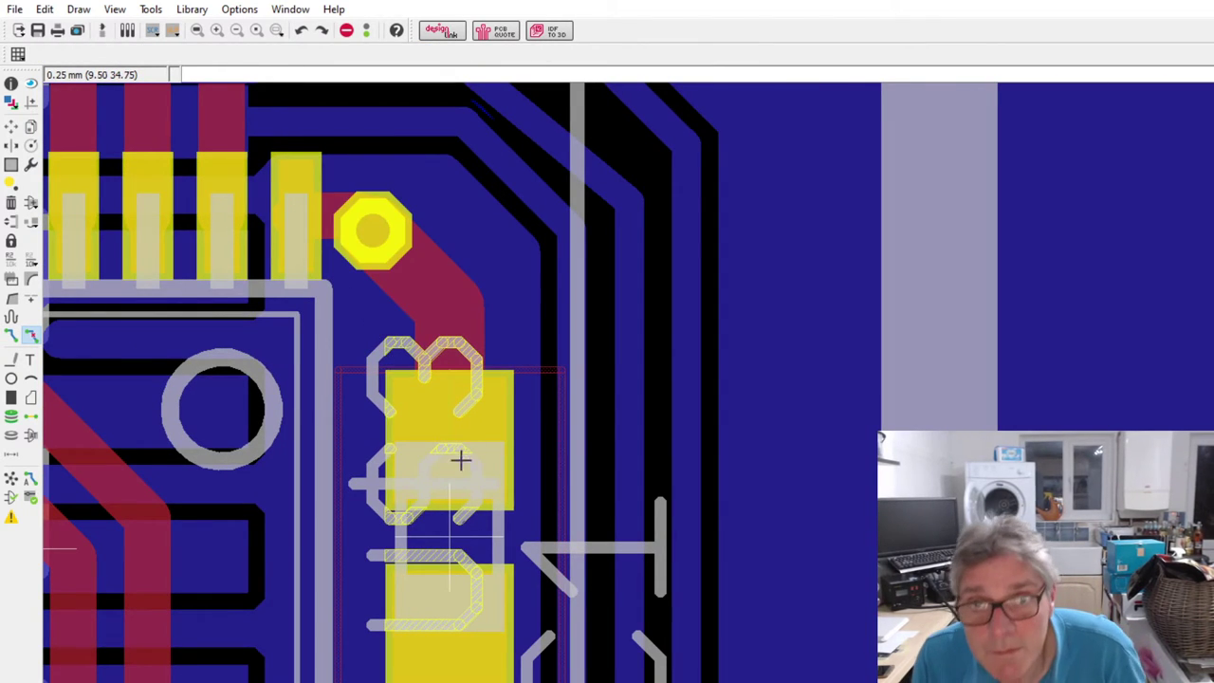
scroll(458, 456, "up", 2)
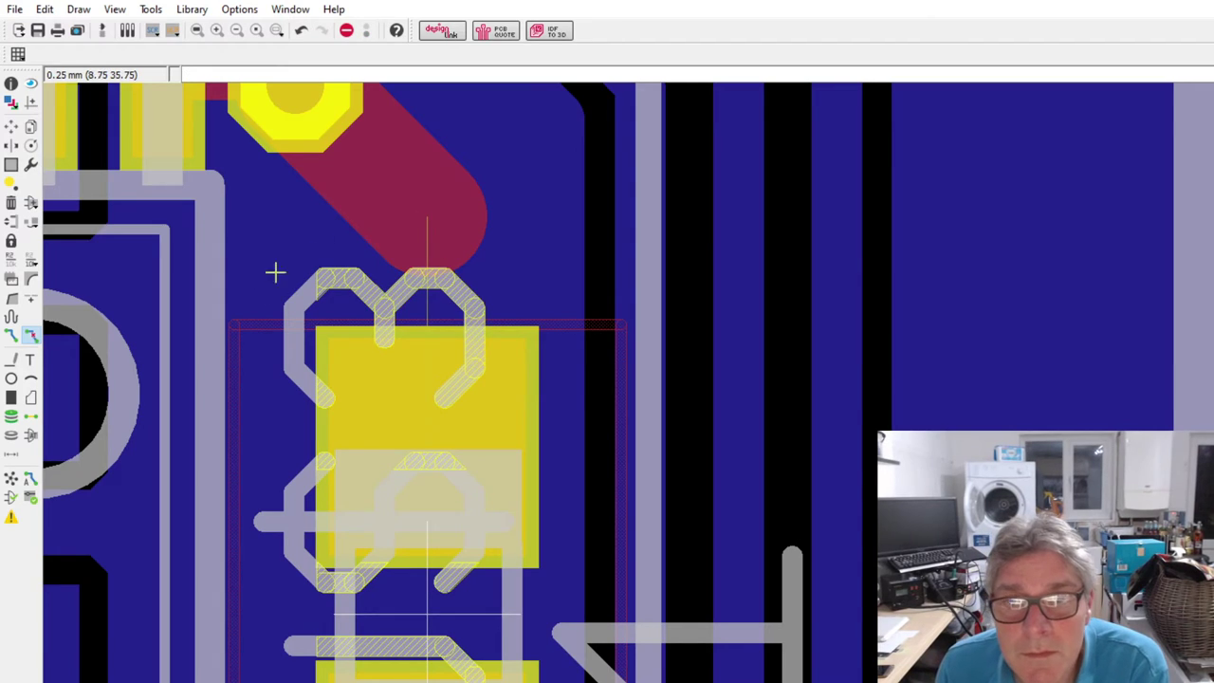
left_click(406, 142)
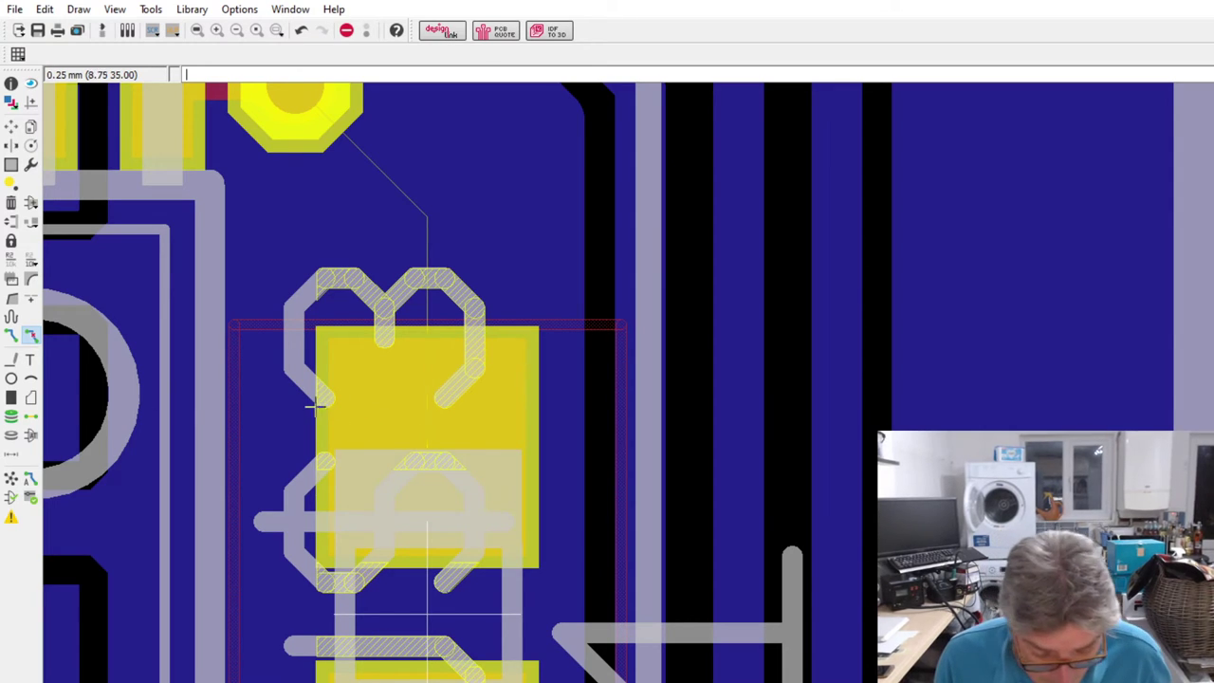
- Reroute the top-layer trace from the via into the pad with 45° bends
left_click(11, 335)
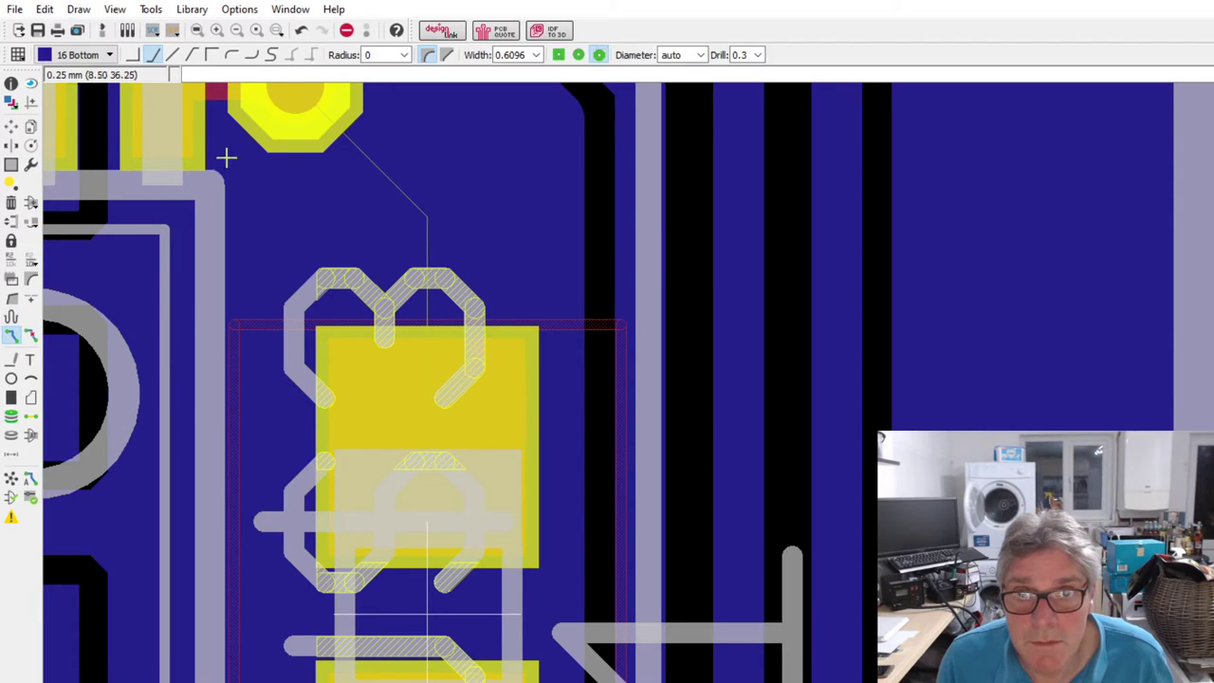
left_click(281, 107)
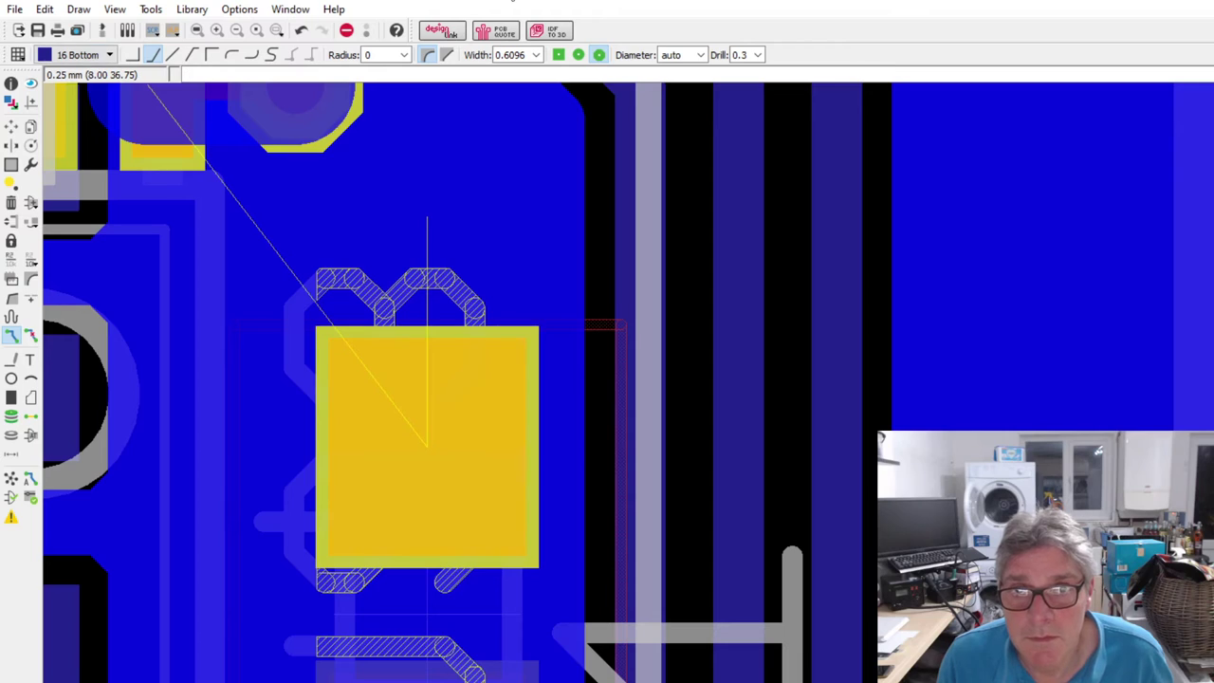
scroll(76, 54, "up", 1)
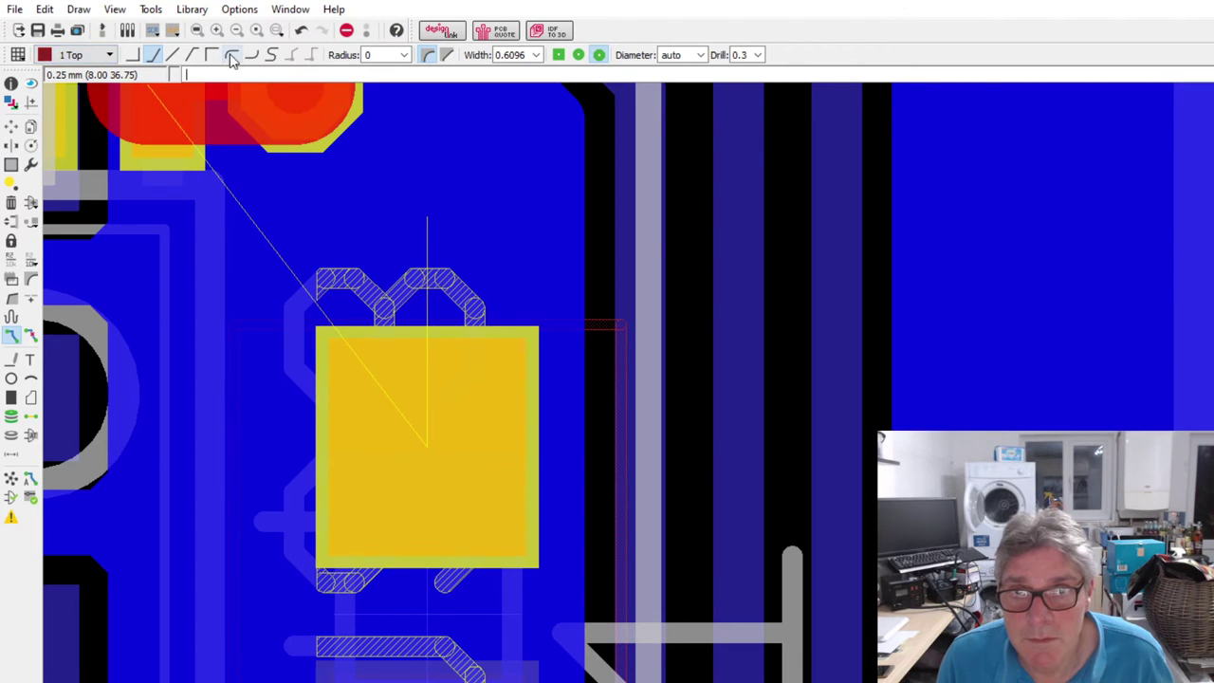
left_click(192, 54)
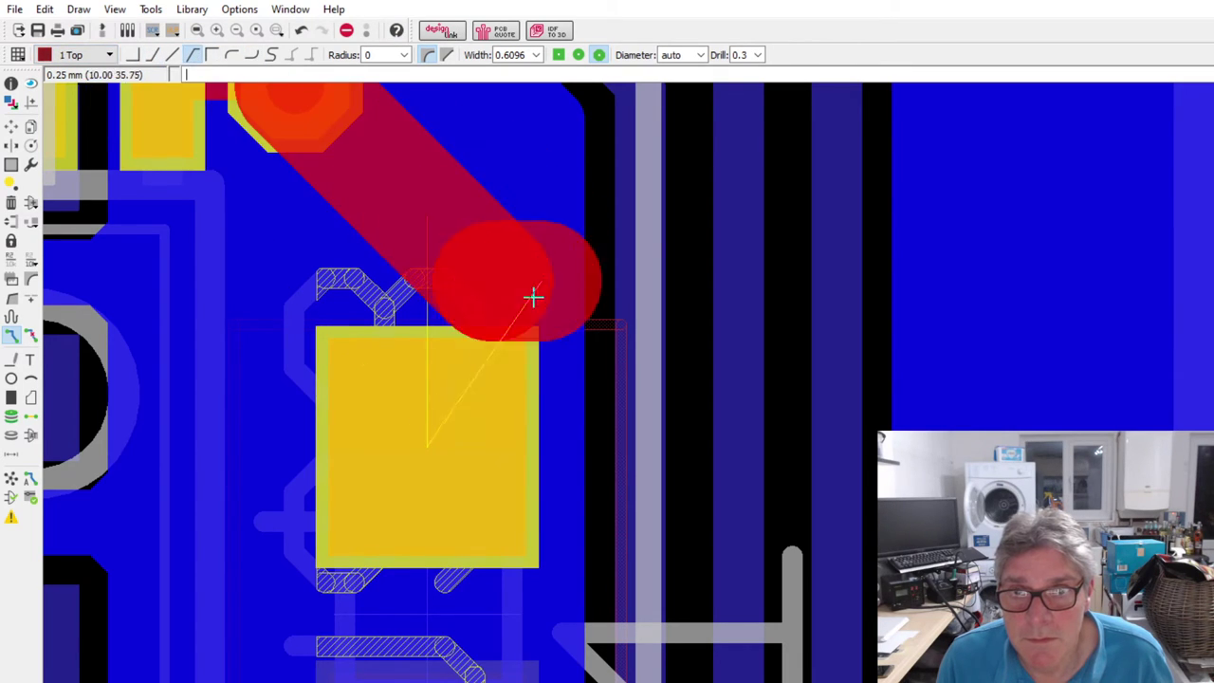
left_click(439, 428)
scroll(435, 444, "down", 5)
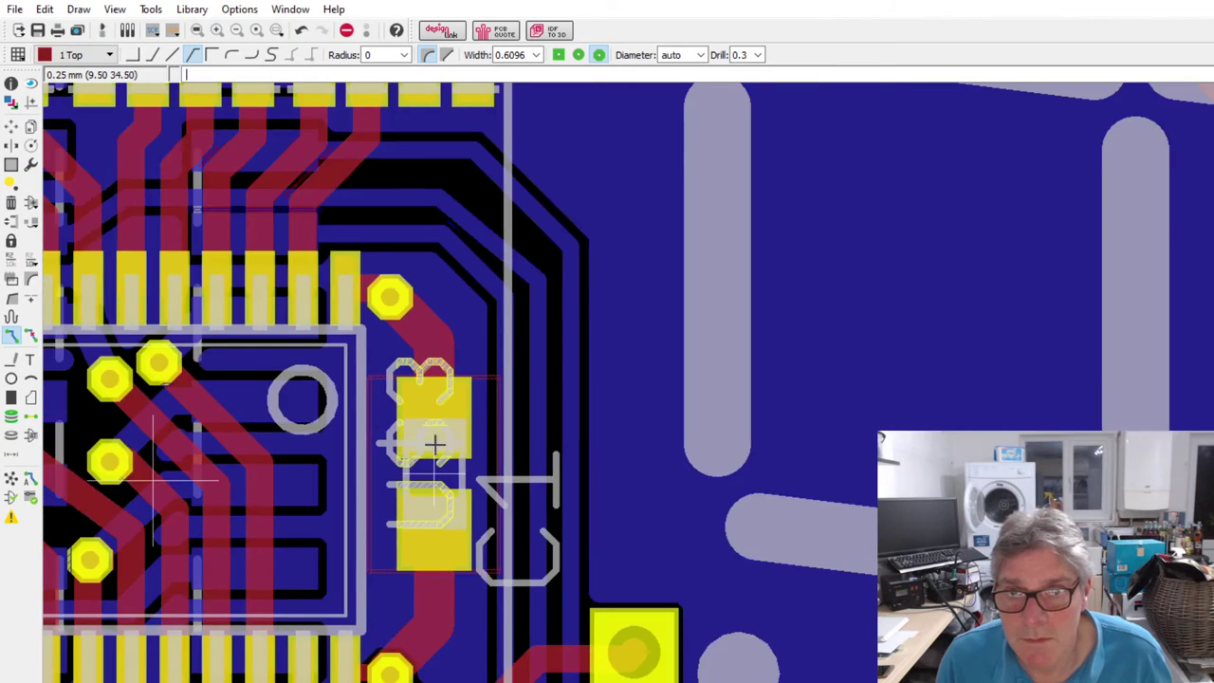
- Start a trace from an RN resistor-array pad, set width 0.254, then cancel it
scroll(432, 455, "down", 3)
scroll(445, 474, "up", 1)
scroll(493, 398, "down", 2)
scroll(500, 243, "up", 5)
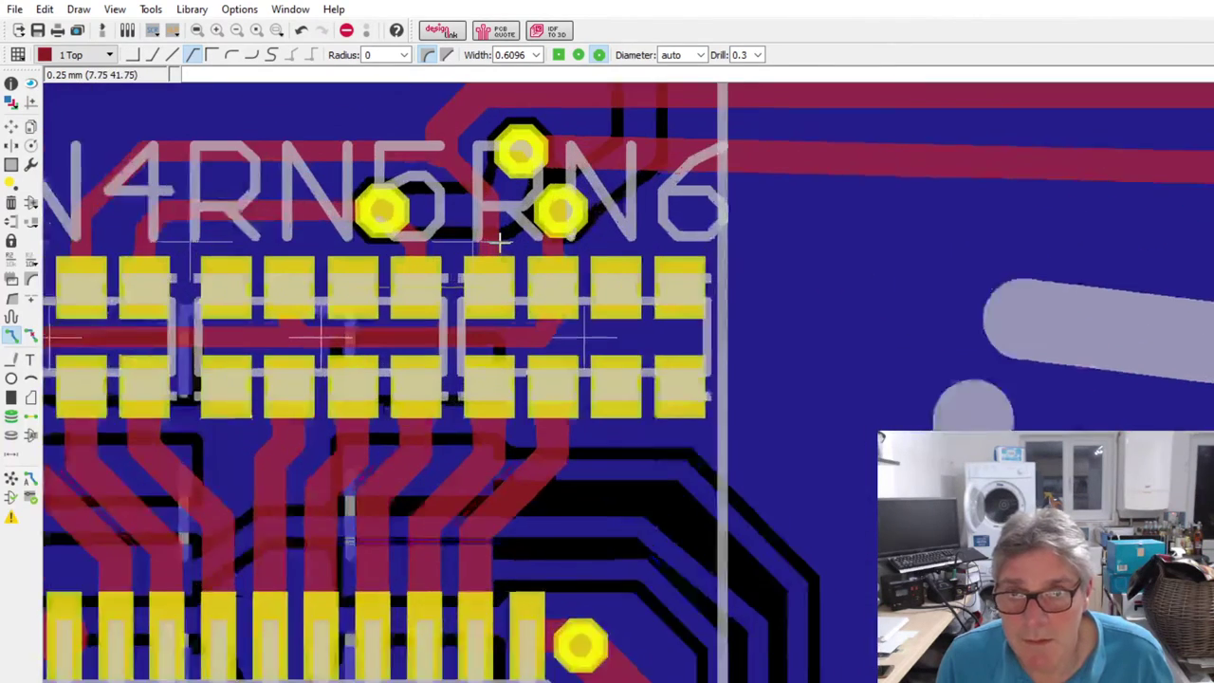
scroll(531, 249, "up", 2)
scroll(583, 303, "down", 2)
scroll(555, 319, "up", 2)
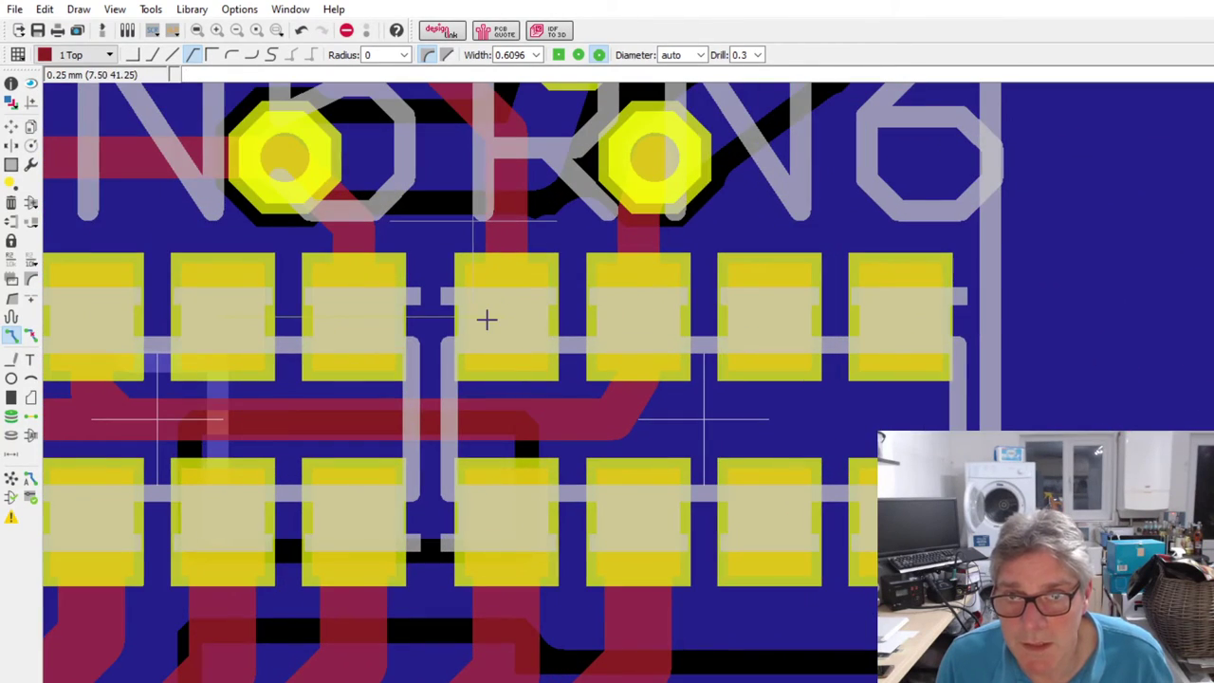
scroll(486, 320, "down", 2)
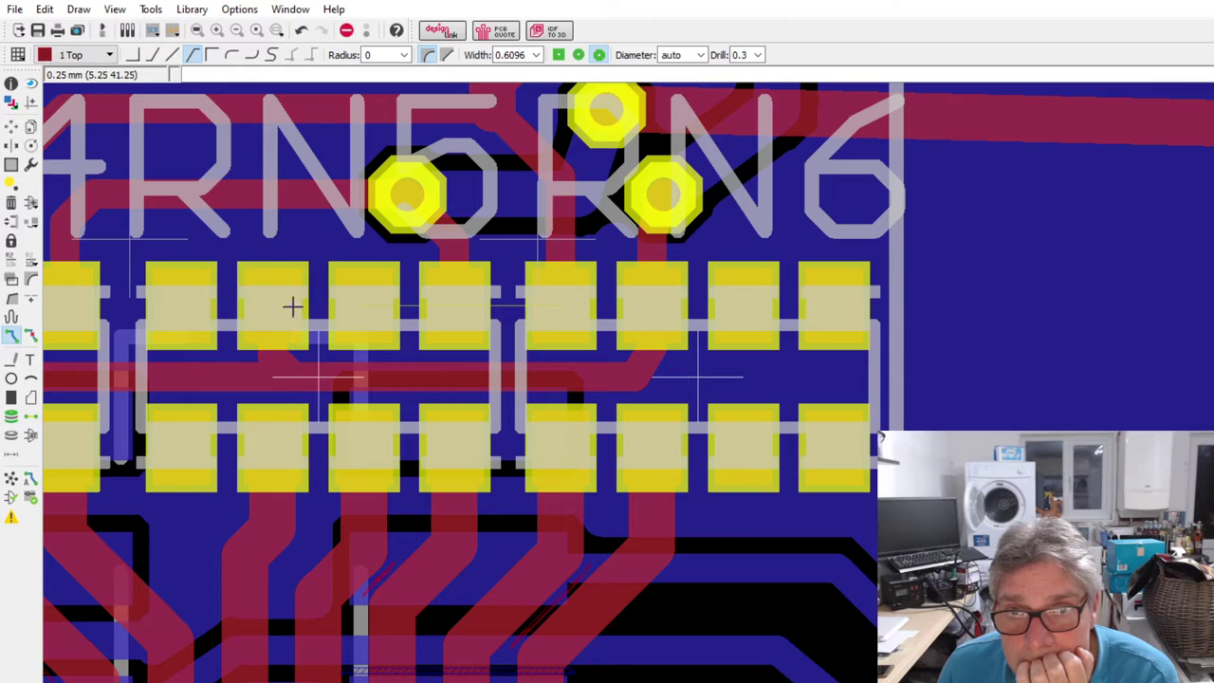
left_click(362, 299)
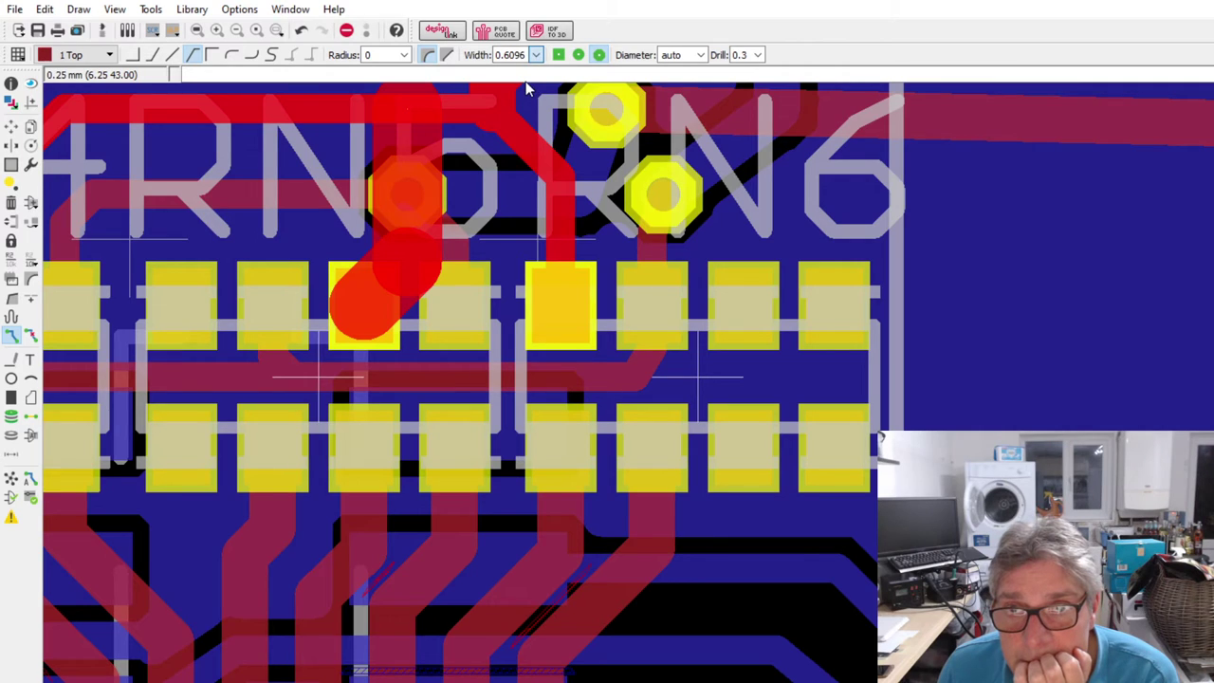
key("w")
scroll(569, 256, "down", 2)
scroll(446, 252, "up", 2)
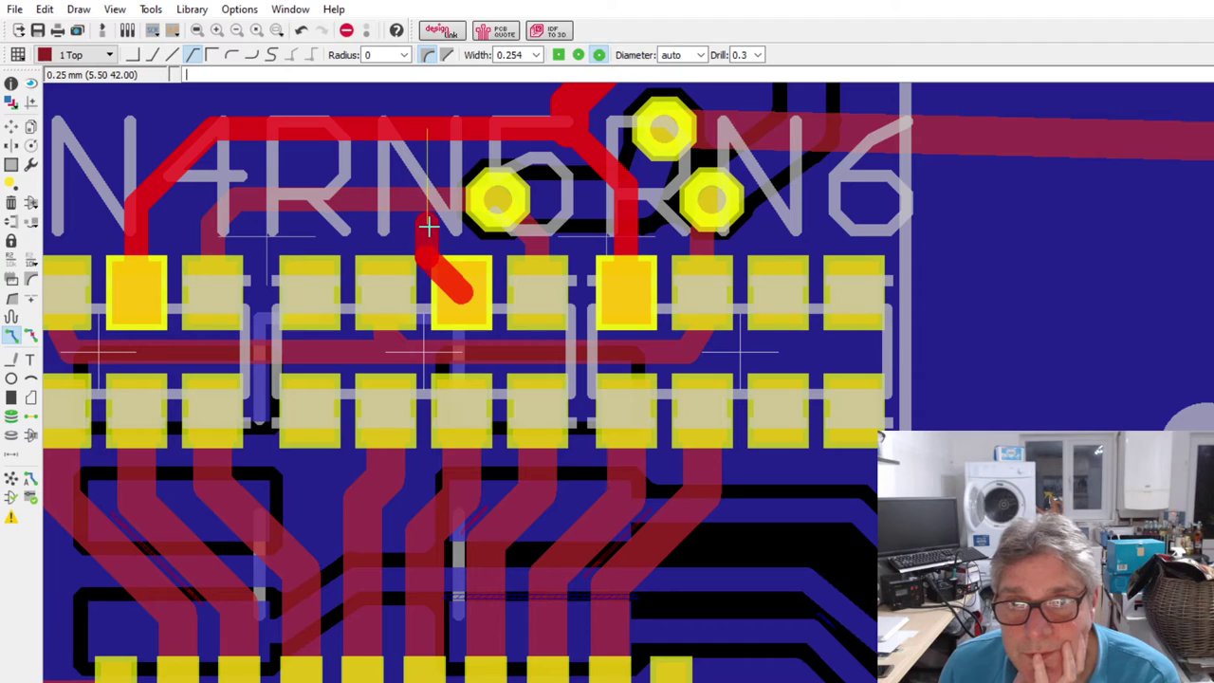
scroll(429, 225, "down", 2)
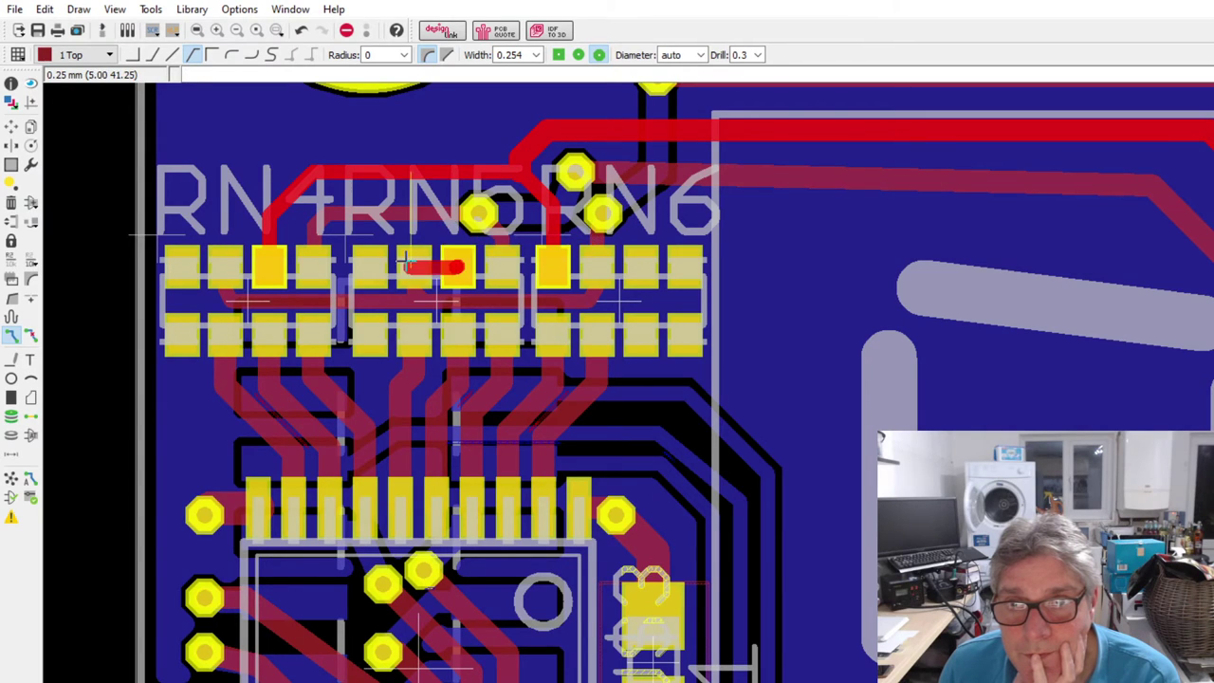
scroll(446, 236, "up", 2)
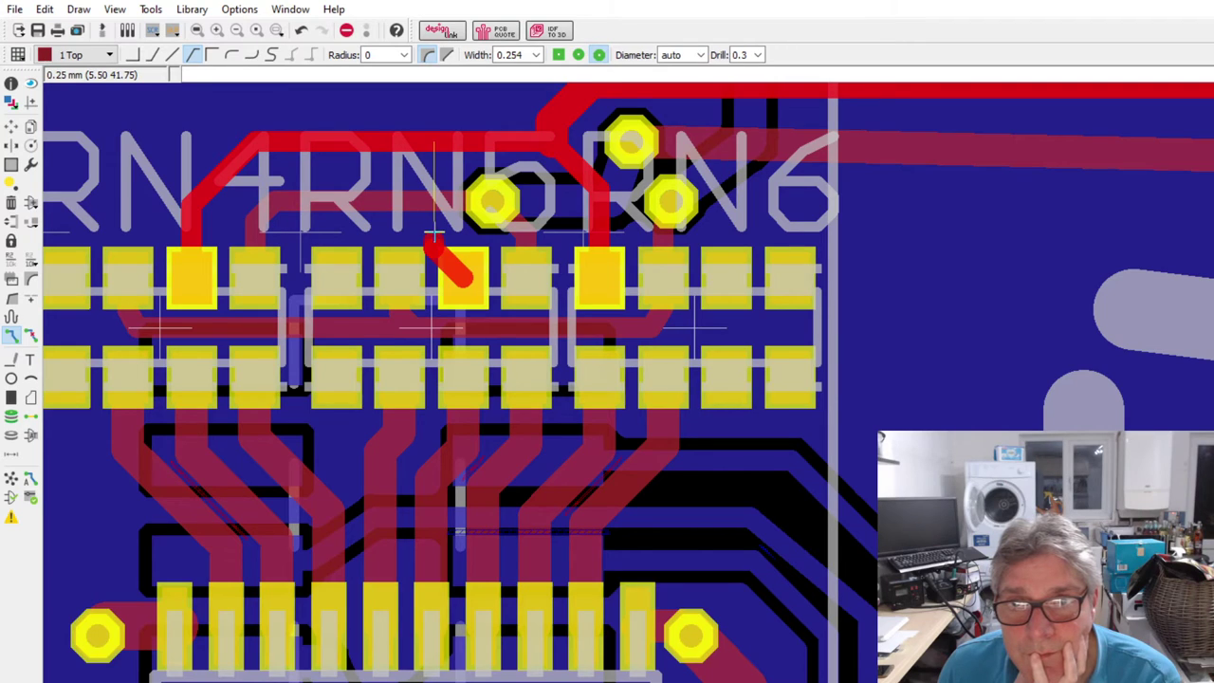
key("Escape")
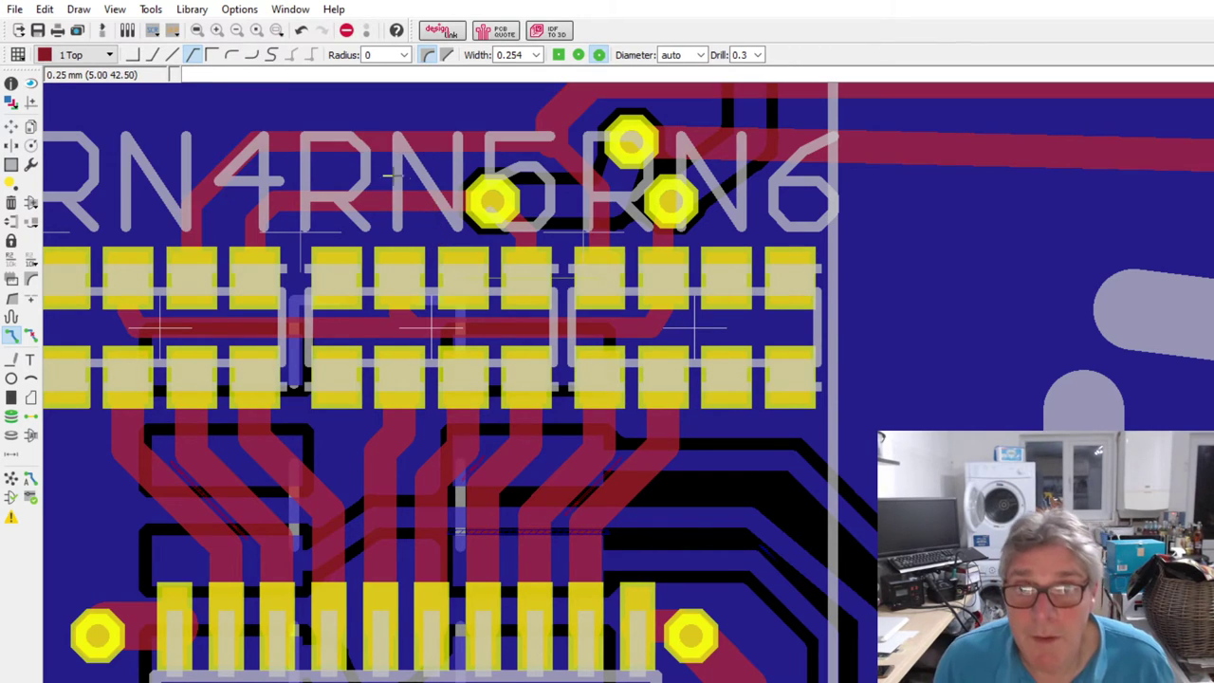
- Nudge the via beside RN5 right, then trial a bottom-layer trace from an RN pad and cancel it
left_click(11, 126)
left_click_drag(492, 201, 524, 202)
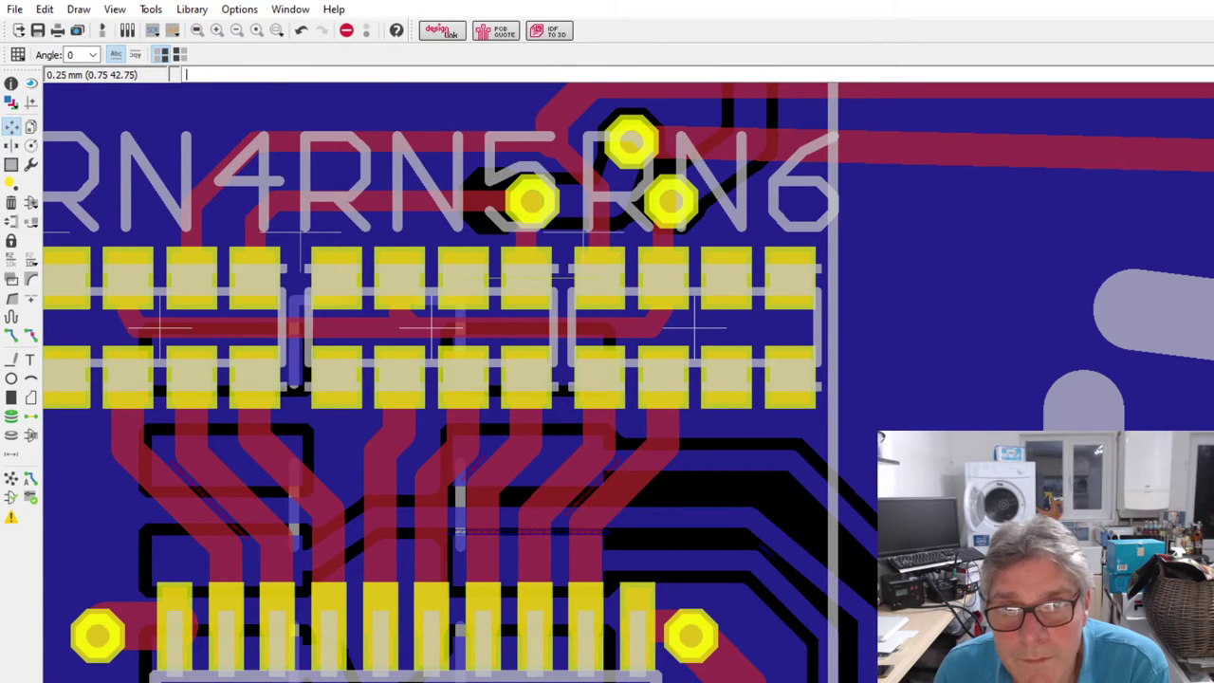
left_click(11, 334)
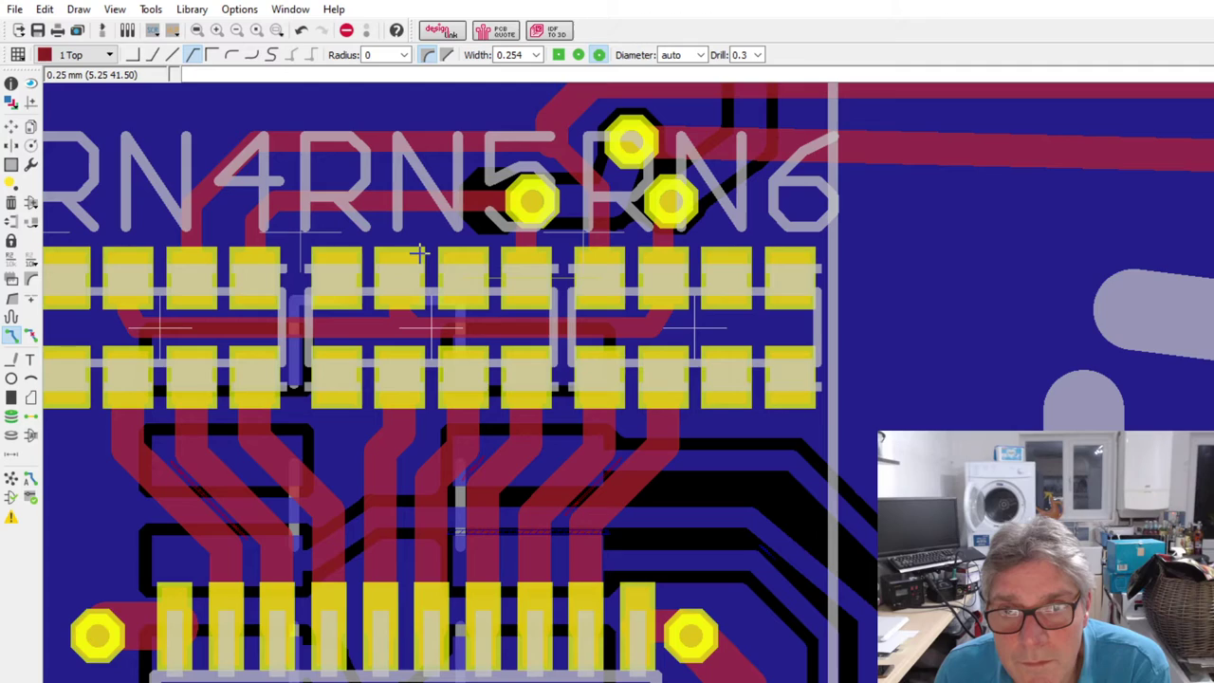
left_click(479, 265)
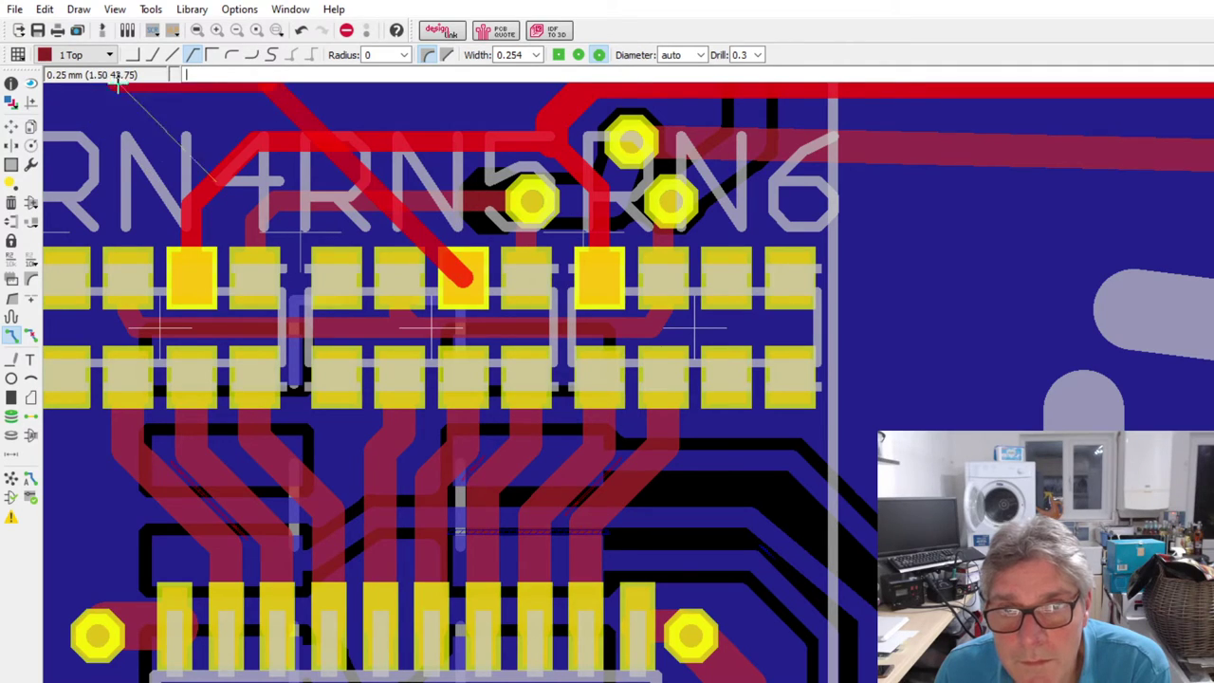
left_click(152, 54)
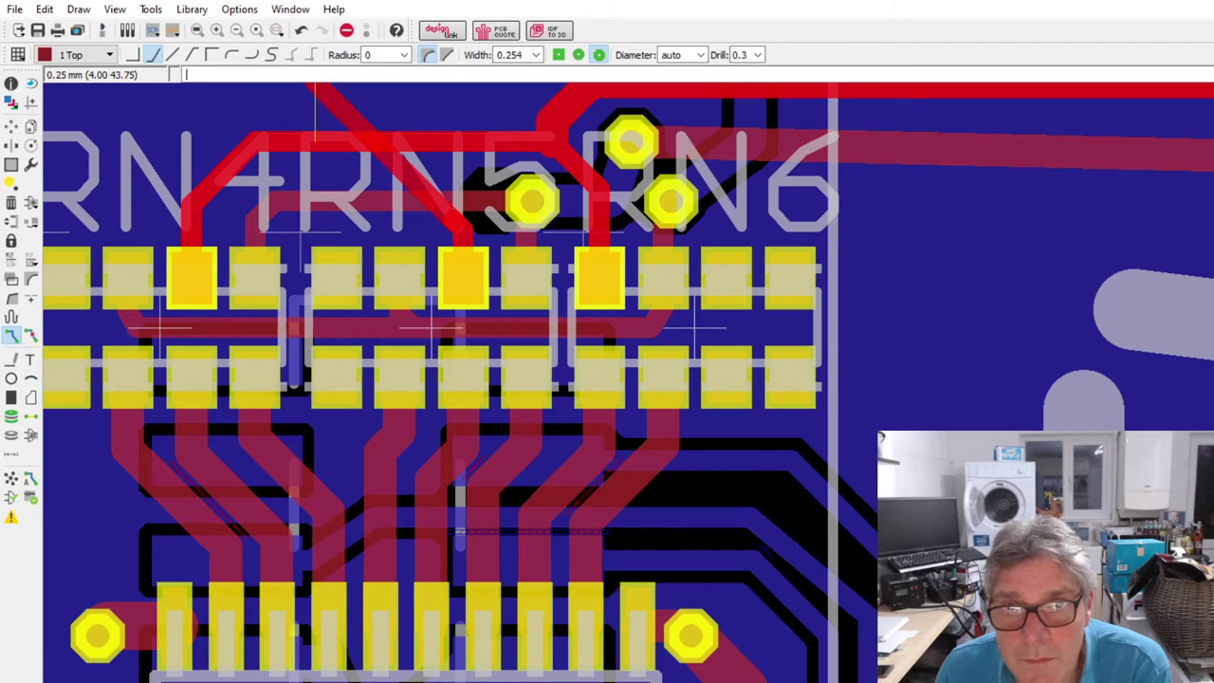
key("l")
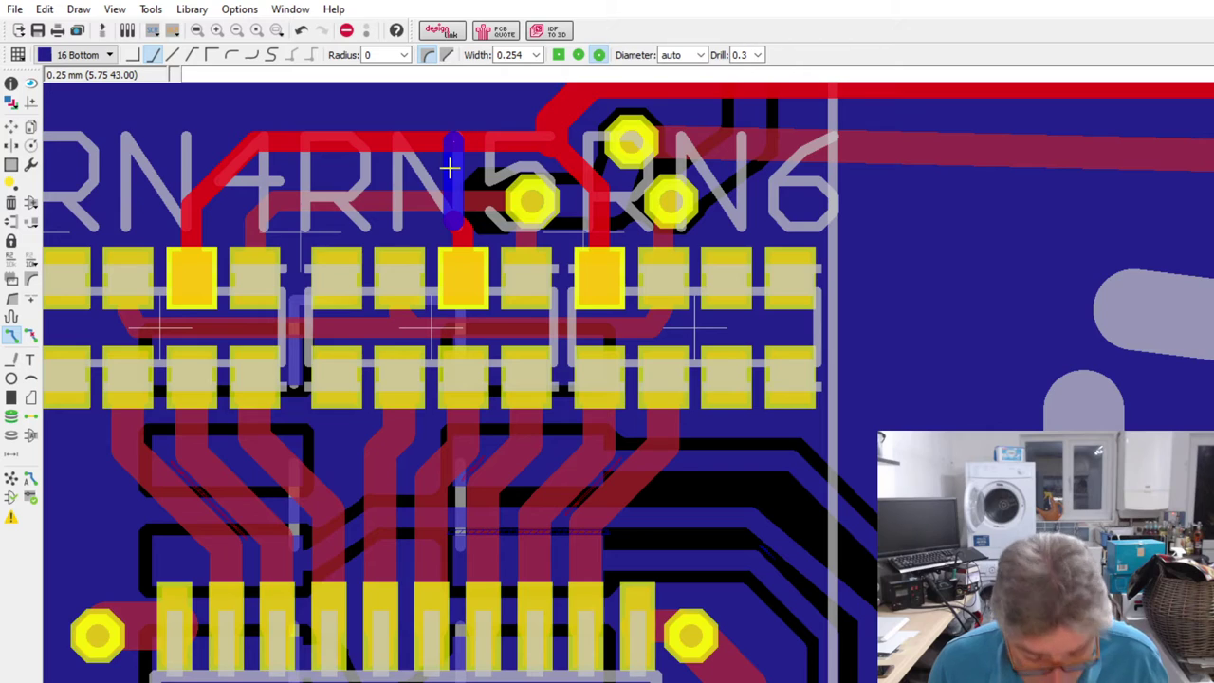
key("Escape")
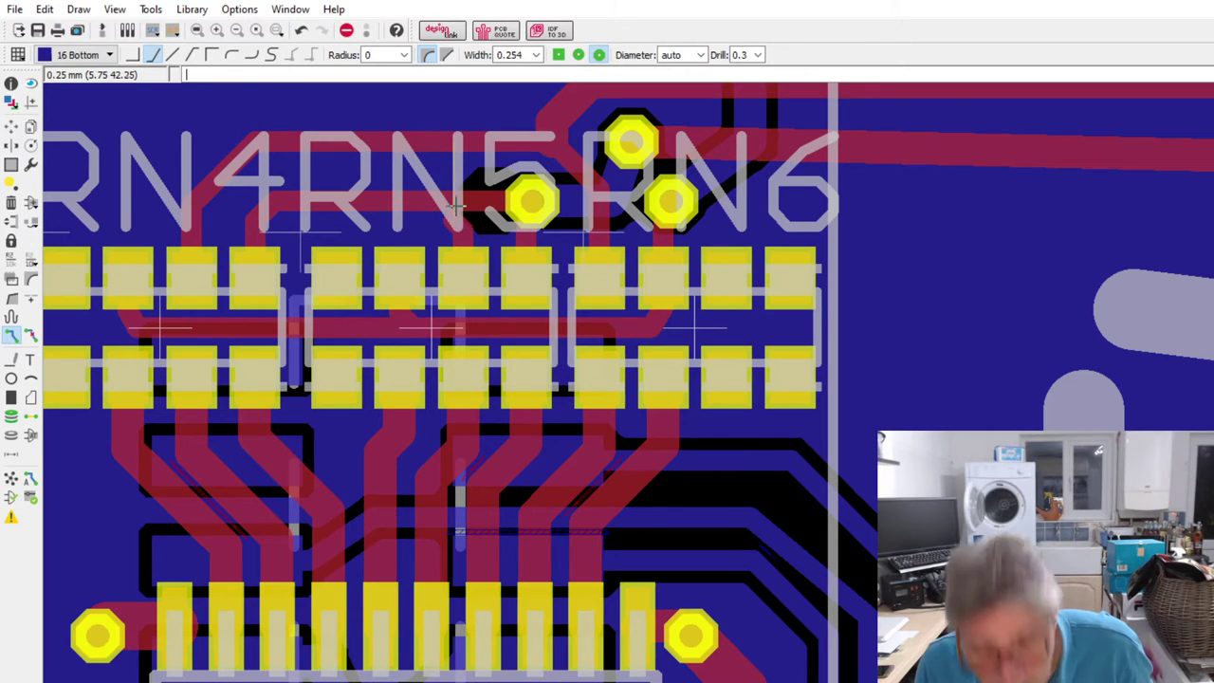
scroll(371, 230, "up", 1)
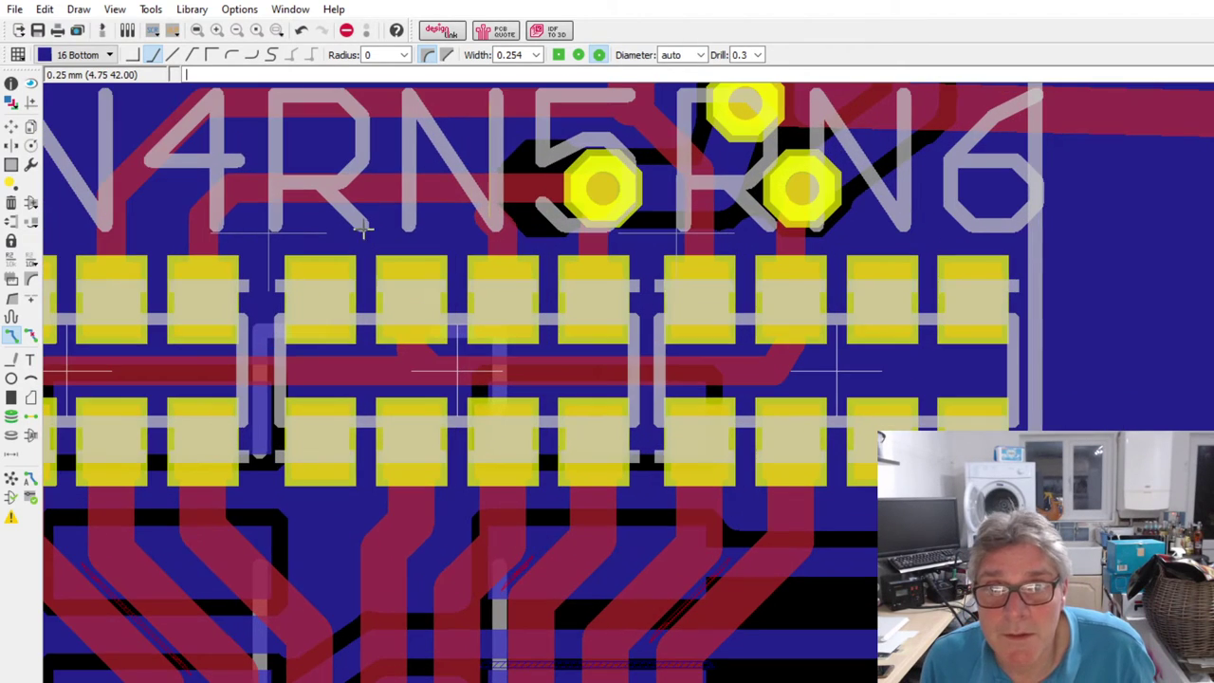
- Delete the short vertical trace, the horizontal trace under RN5 and the leftover stub below it
left_click(207, 241)
key("Delete")
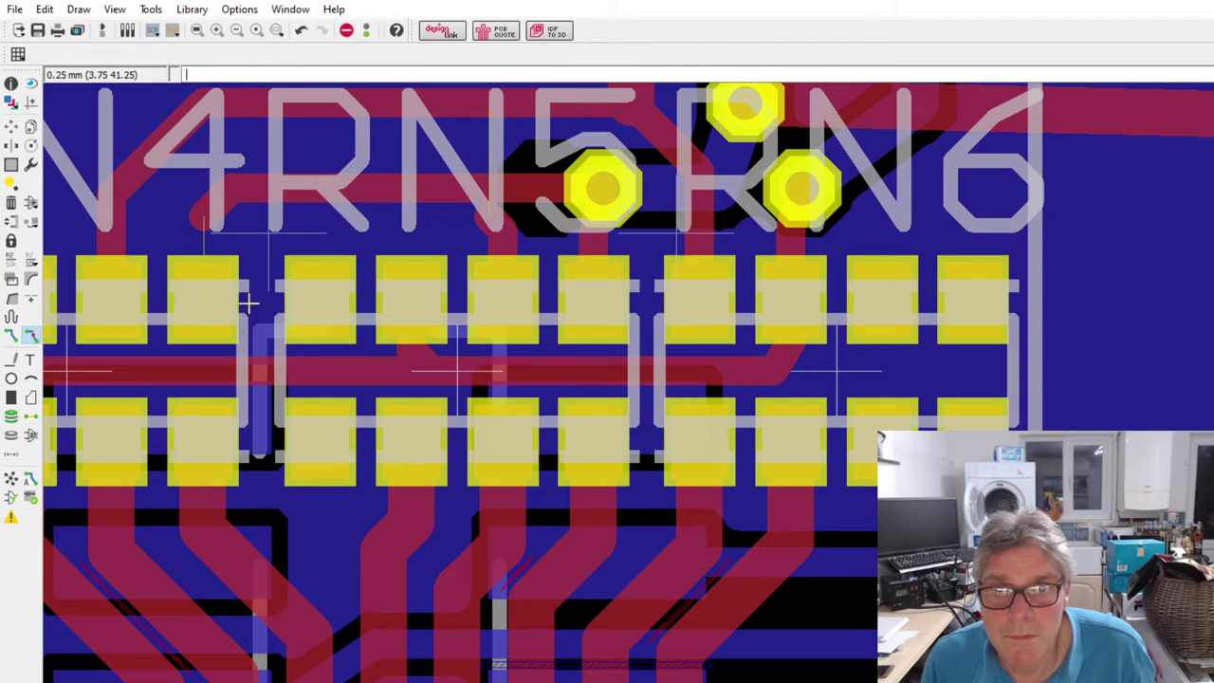
left_click(523, 195)
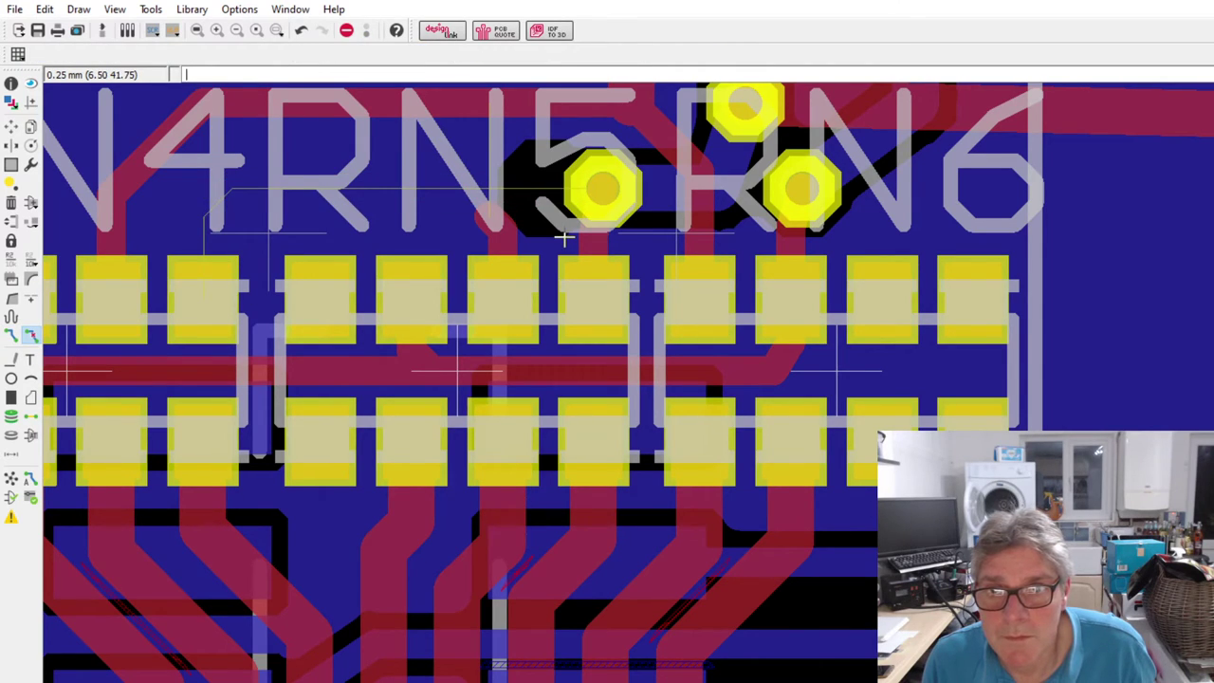
scroll(563, 239, "down", 2)
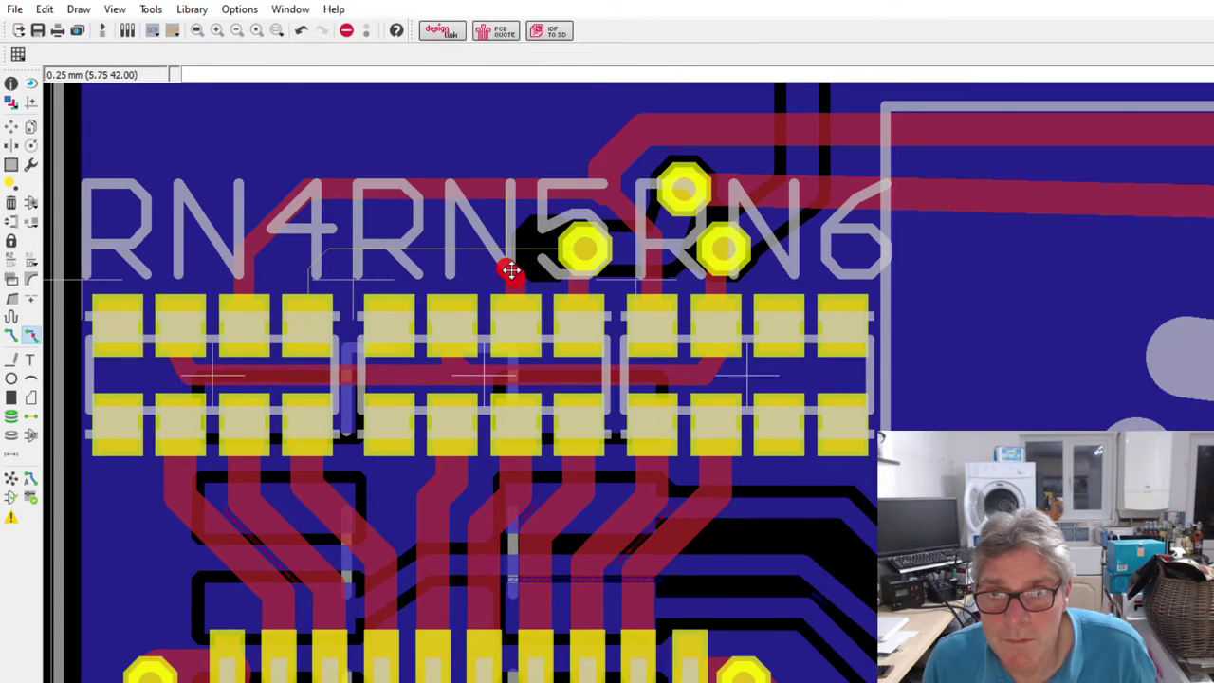
left_click(511, 272)
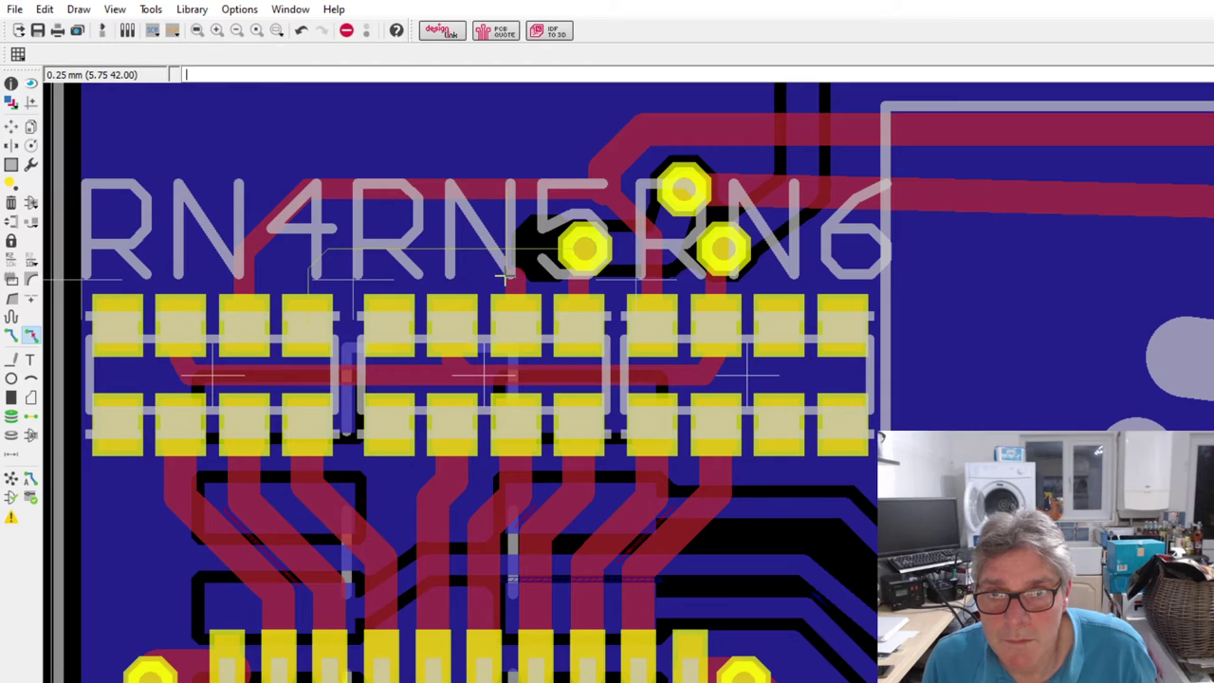
- Route the RN4 pad up to a new via and continue on 16 Bottom to the via near RN5
left_click(12, 335)
left_click(511, 313)
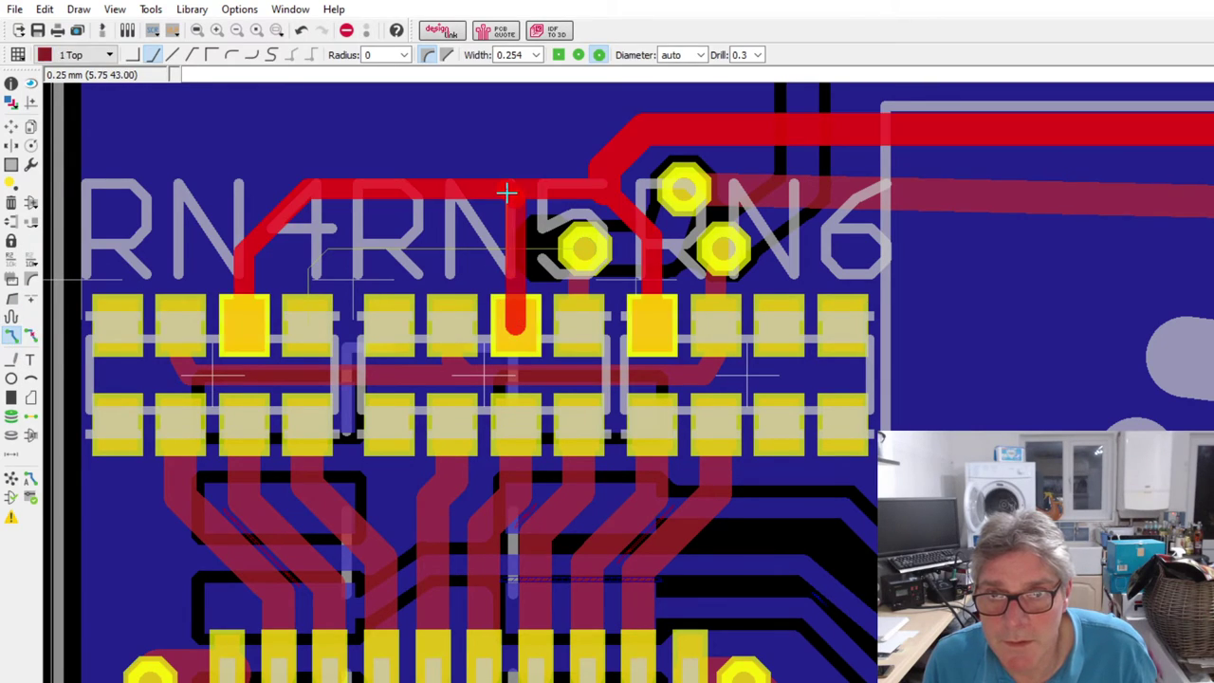
key("Escape")
left_click(304, 312)
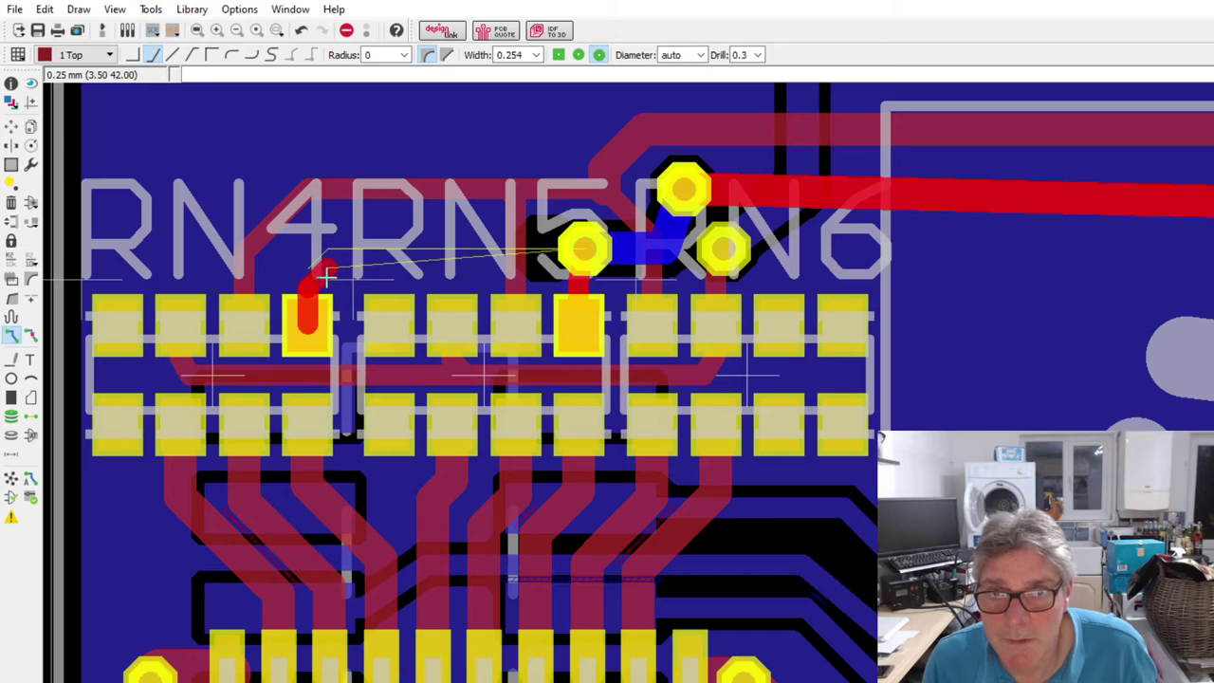
left_click(328, 248)
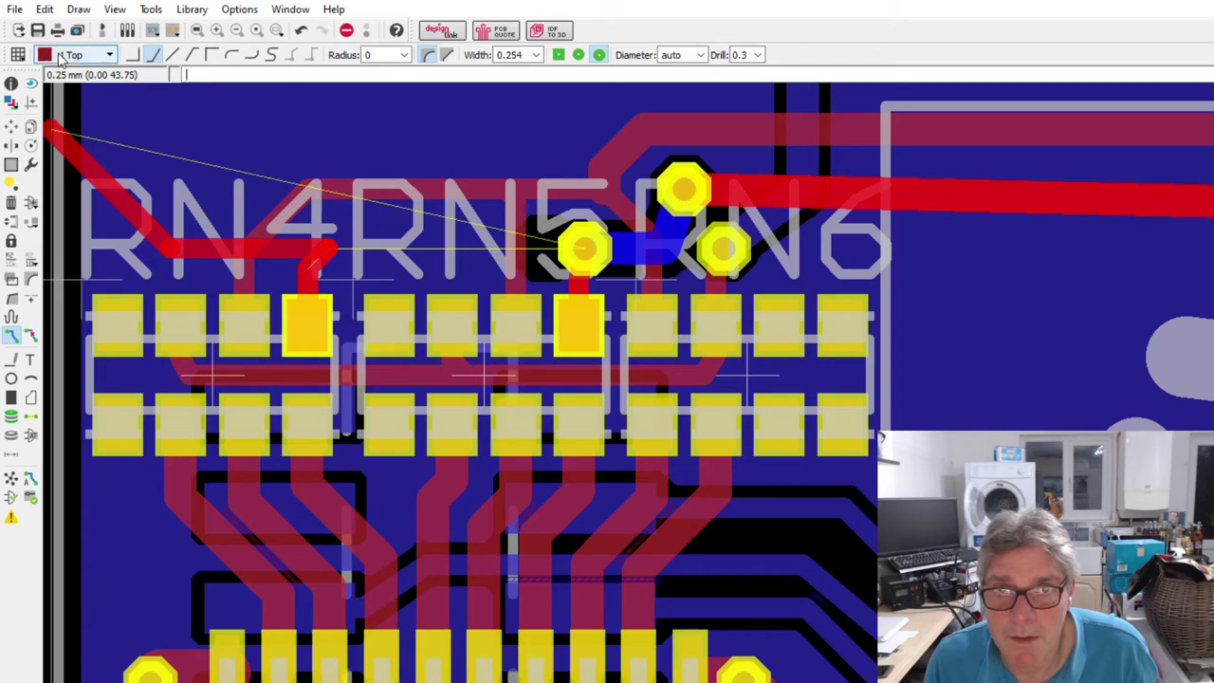
key("l")
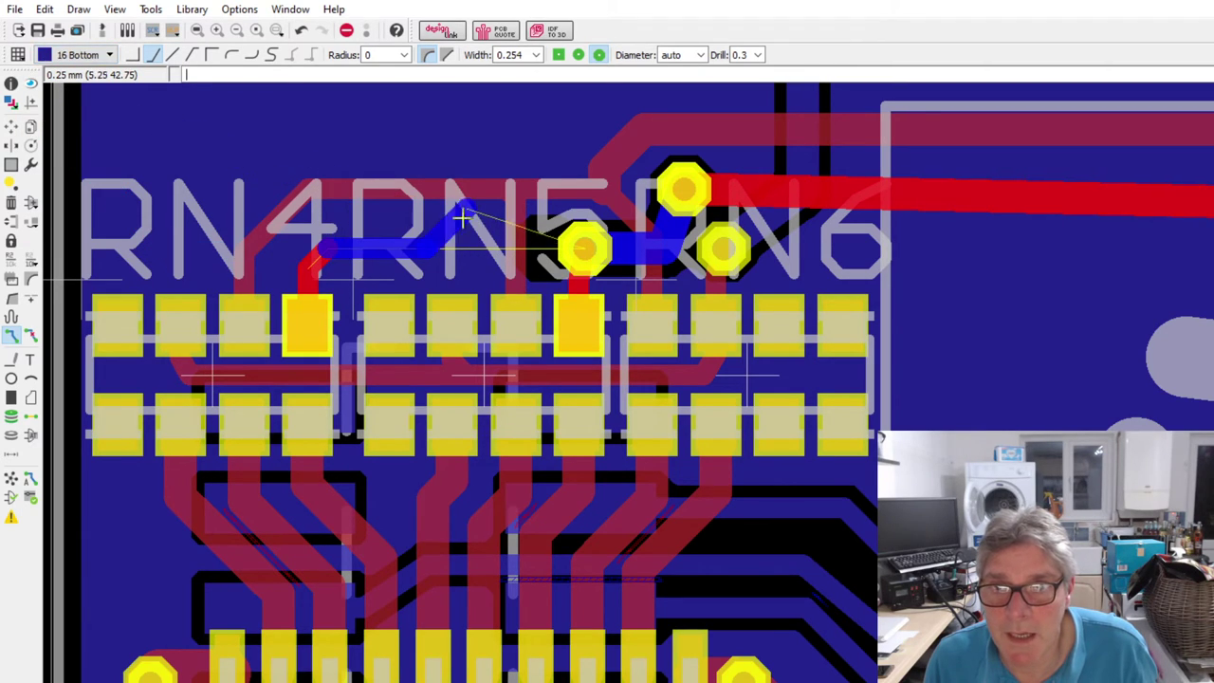
left_click(581, 249)
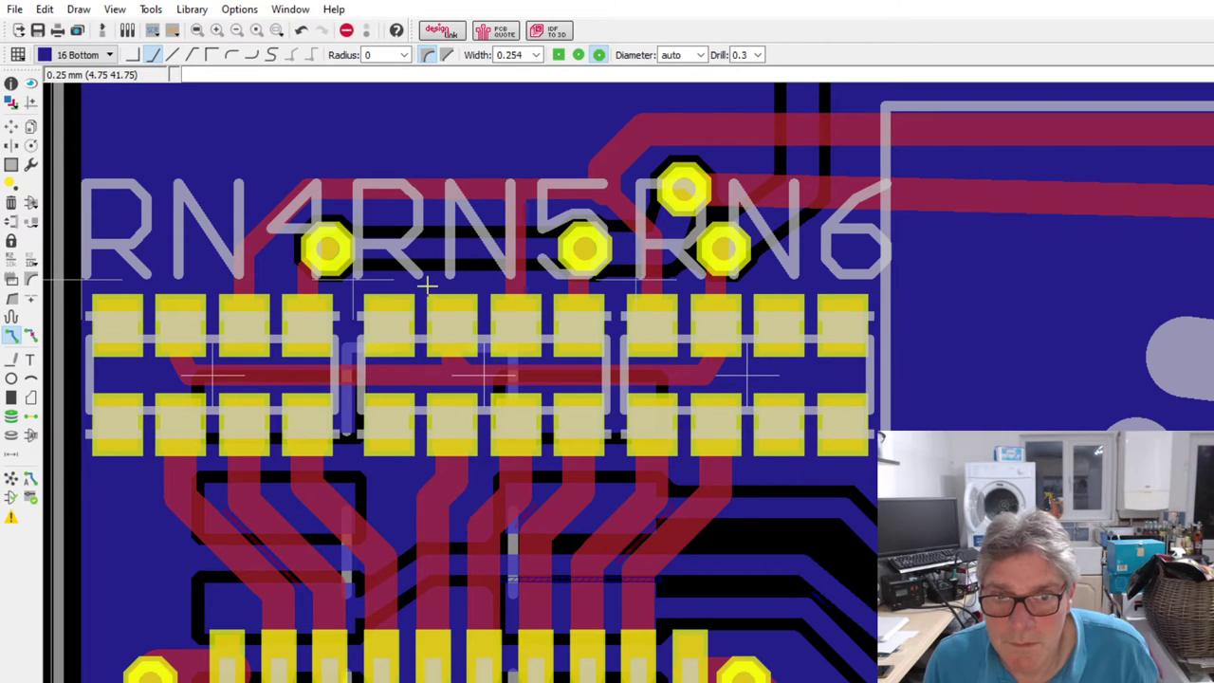
- Zoom out to show the whole board and the loose FPGA 101 text off its right side
scroll(427, 285, "down", 5)
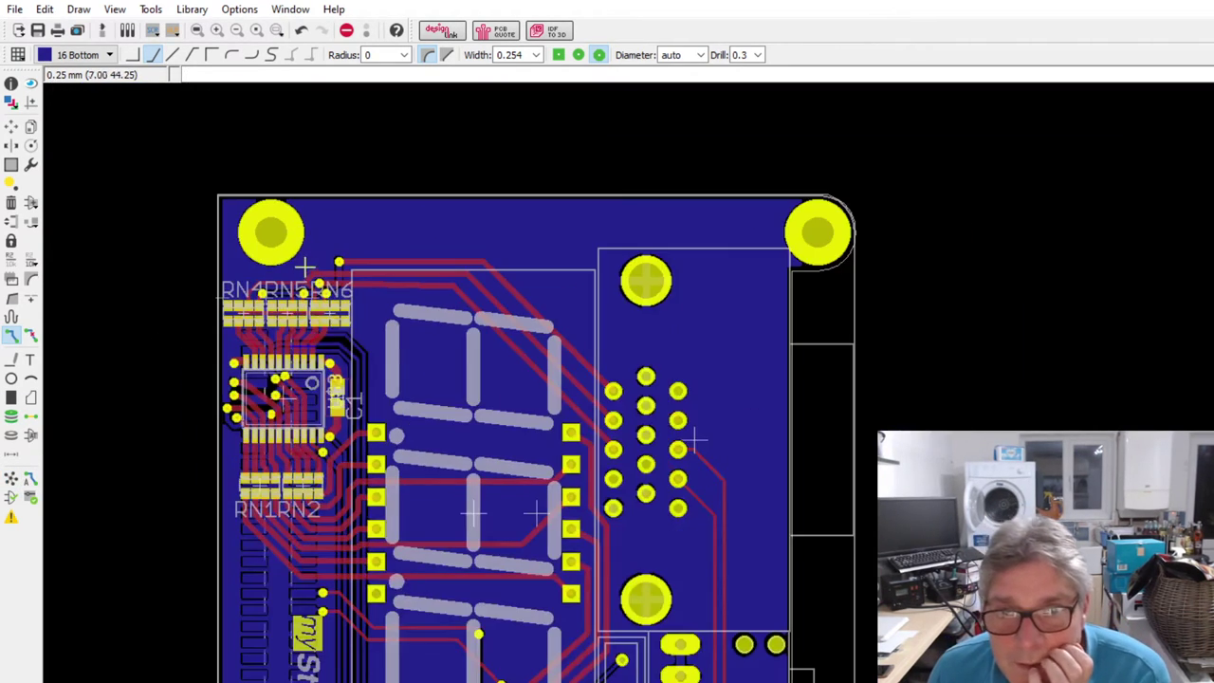
scroll(305, 267, "down", 2)
scroll(374, 453, "up", 1)
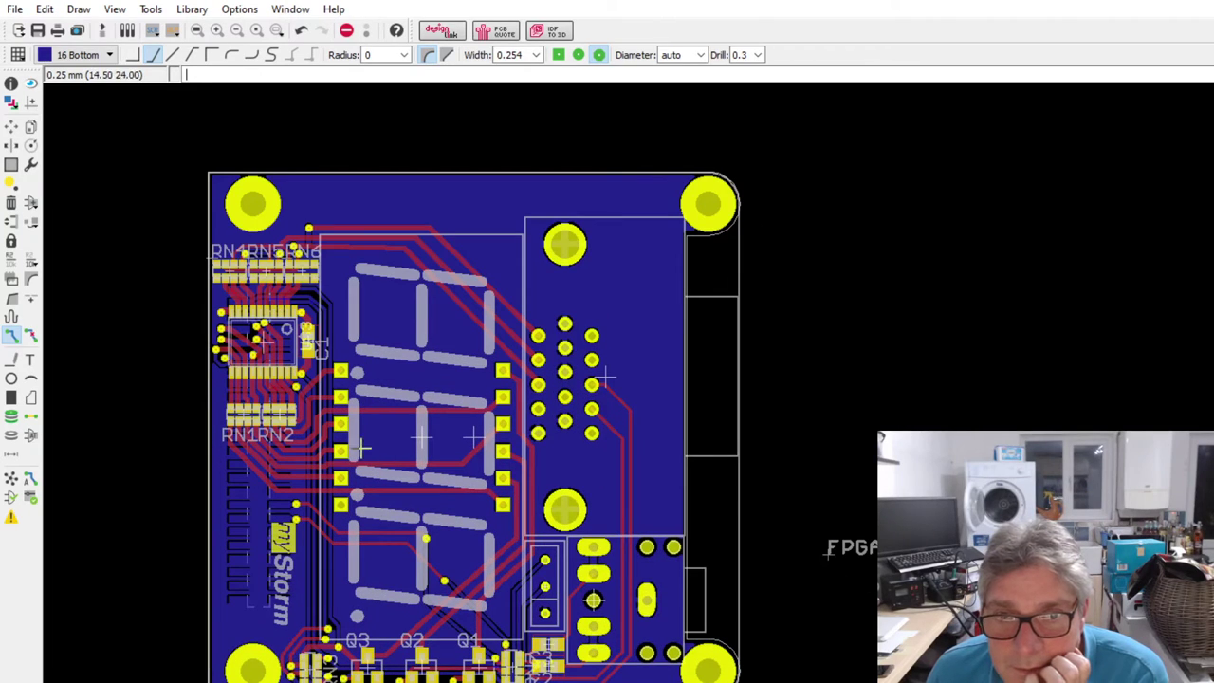
scroll(460, 613, "up", 1)
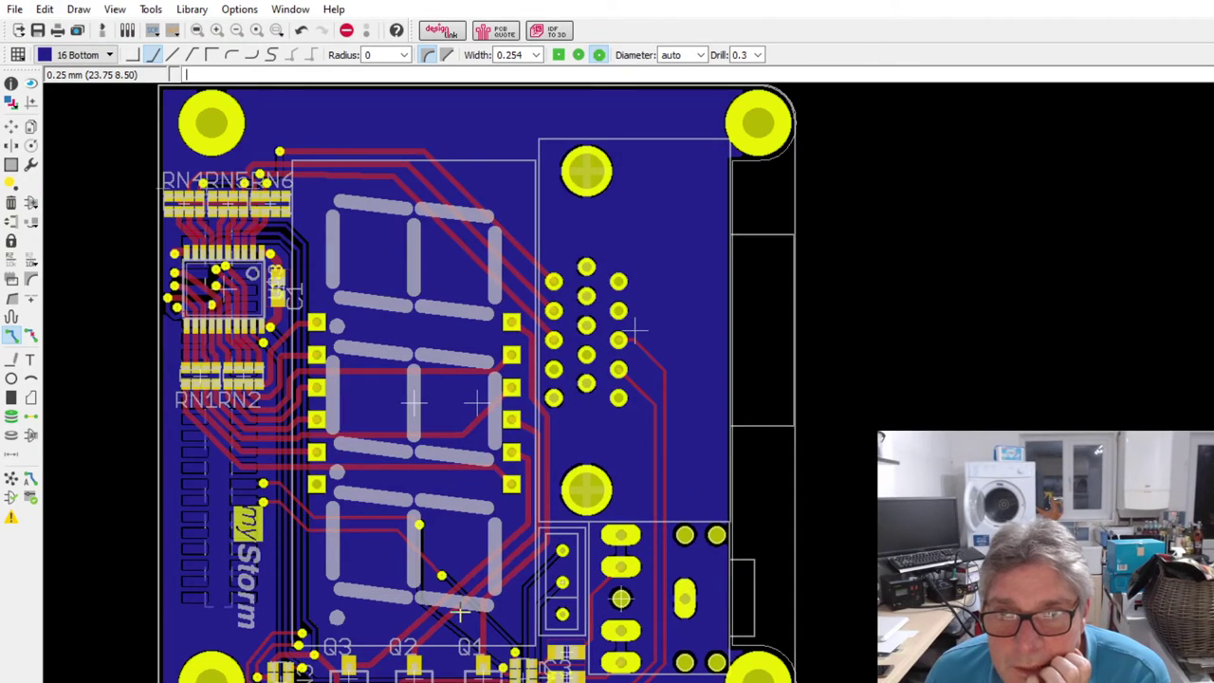
scroll(460, 612, "down", 1)
scroll(500, 590, "up", 1)
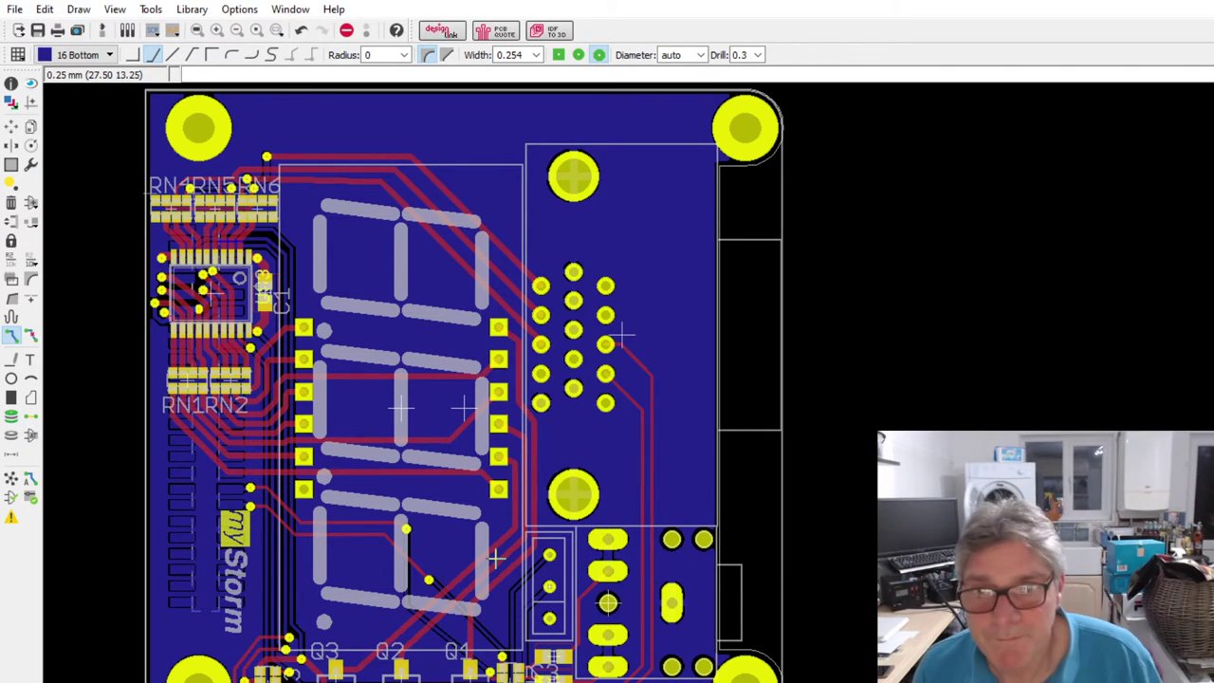
scroll(199, 569, "down", 2)
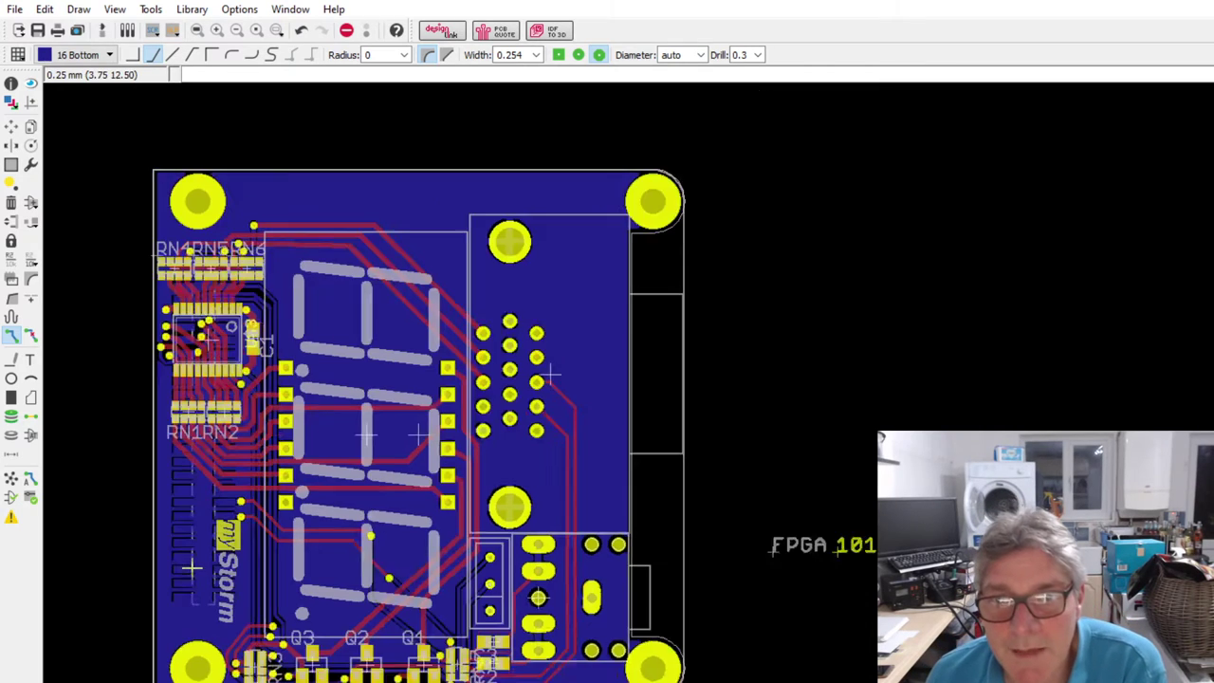
scroll(383, 488, "up", 1)
scroll(230, 582, "up", 1)
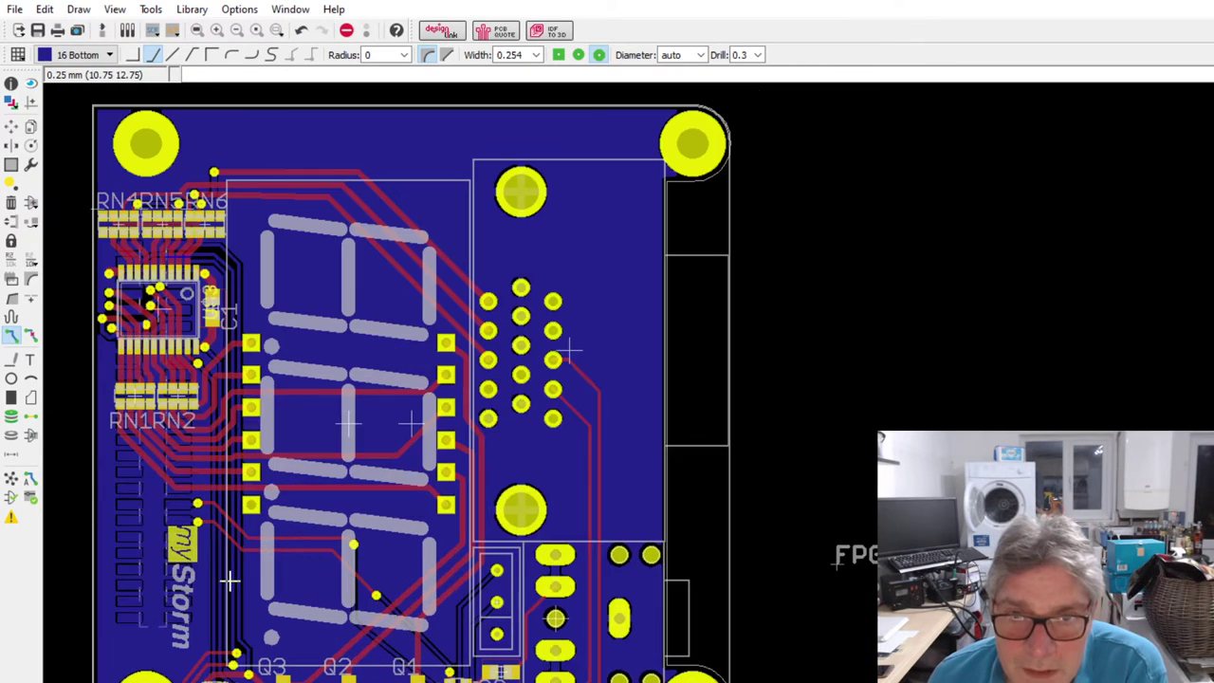
scroll(231, 670, "down", 1)
scroll(216, 656, "up", 2)
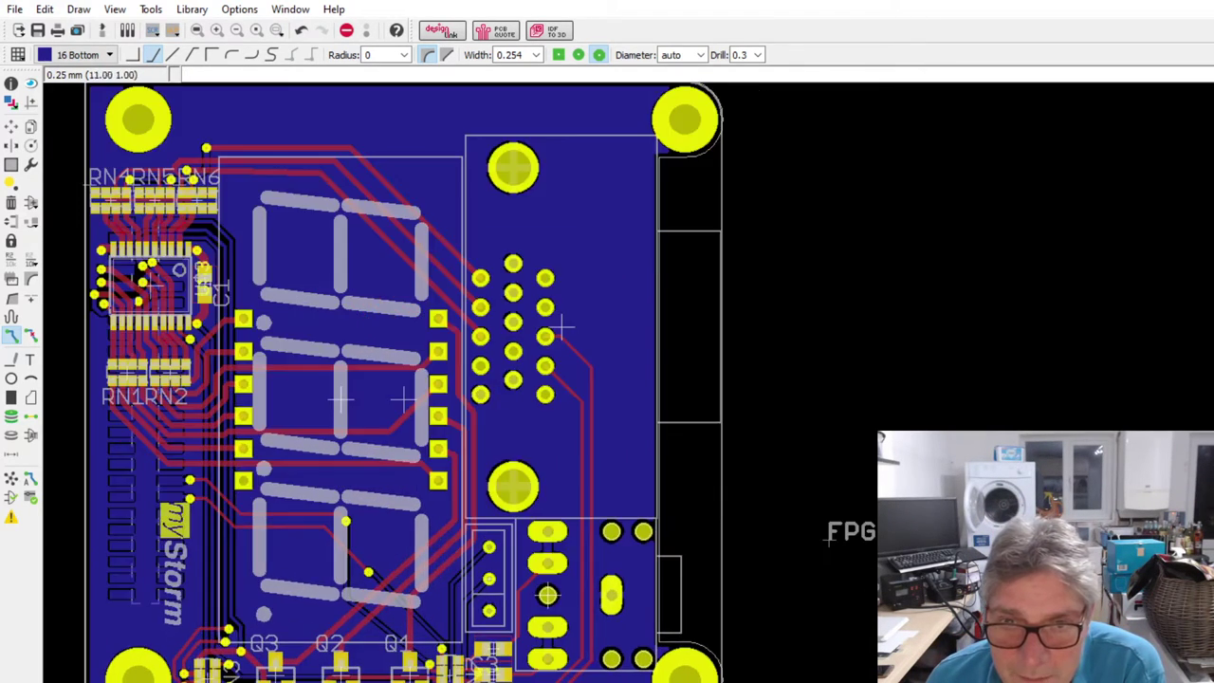
scroll(571, 669, "down", 2)
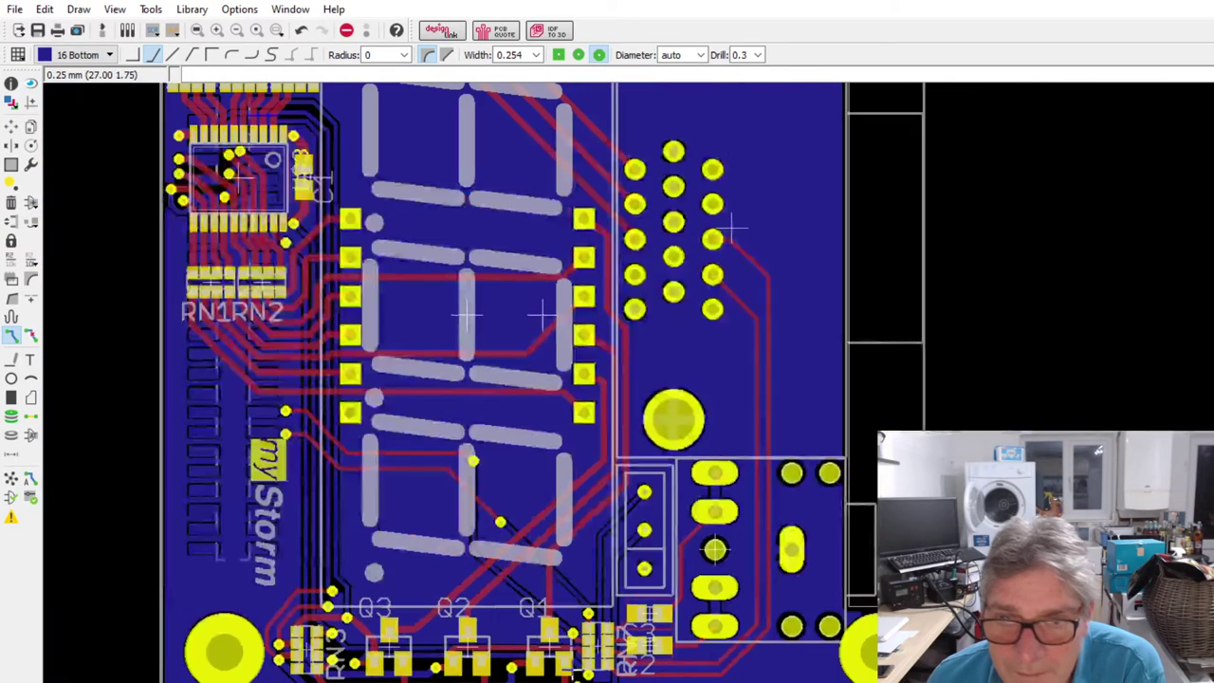
scroll(504, 610, "down", 2)
scroll(503, 609, "up", 1)
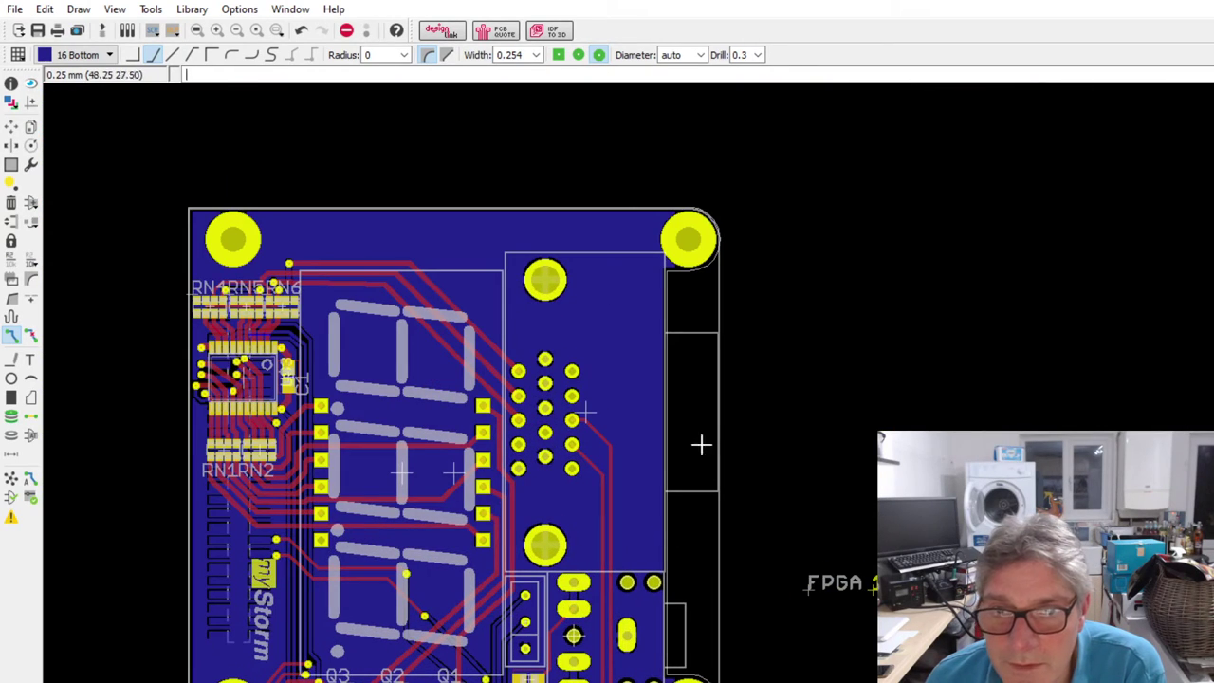
- Carry the FPGA label beside the board, trying rotations and a mirror (undone), then nudge it higher
left_click(11, 126)
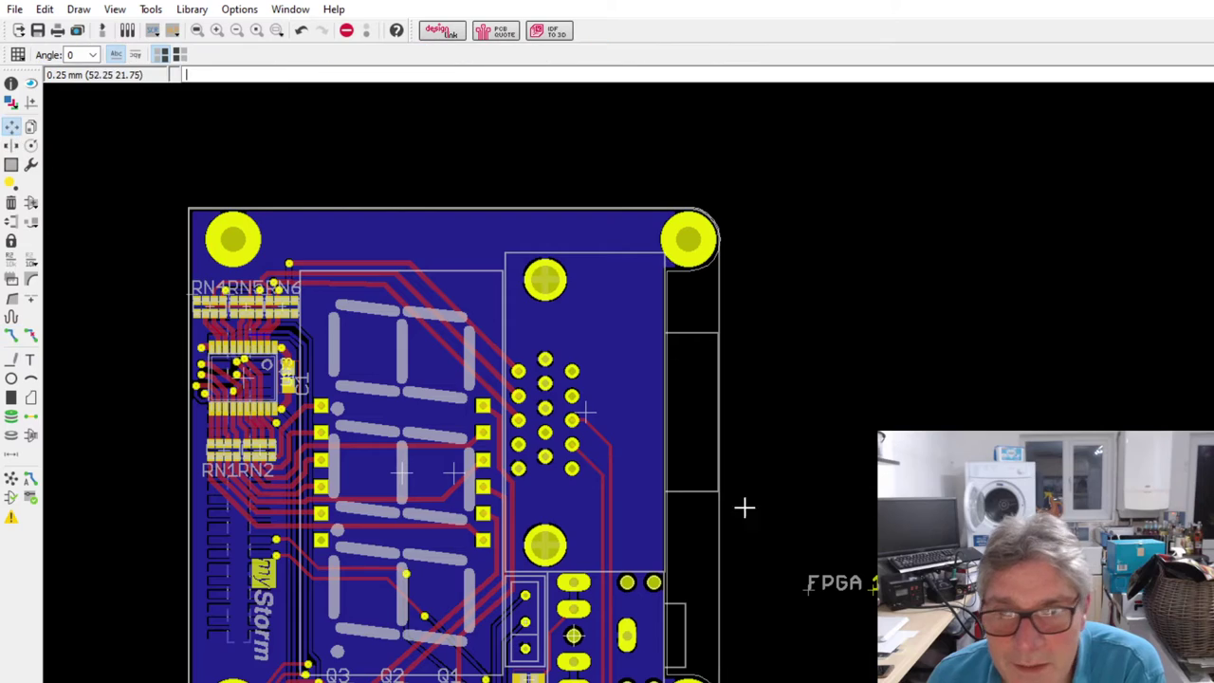
left_click_drag(805, 585, 749, 512)
key("r")
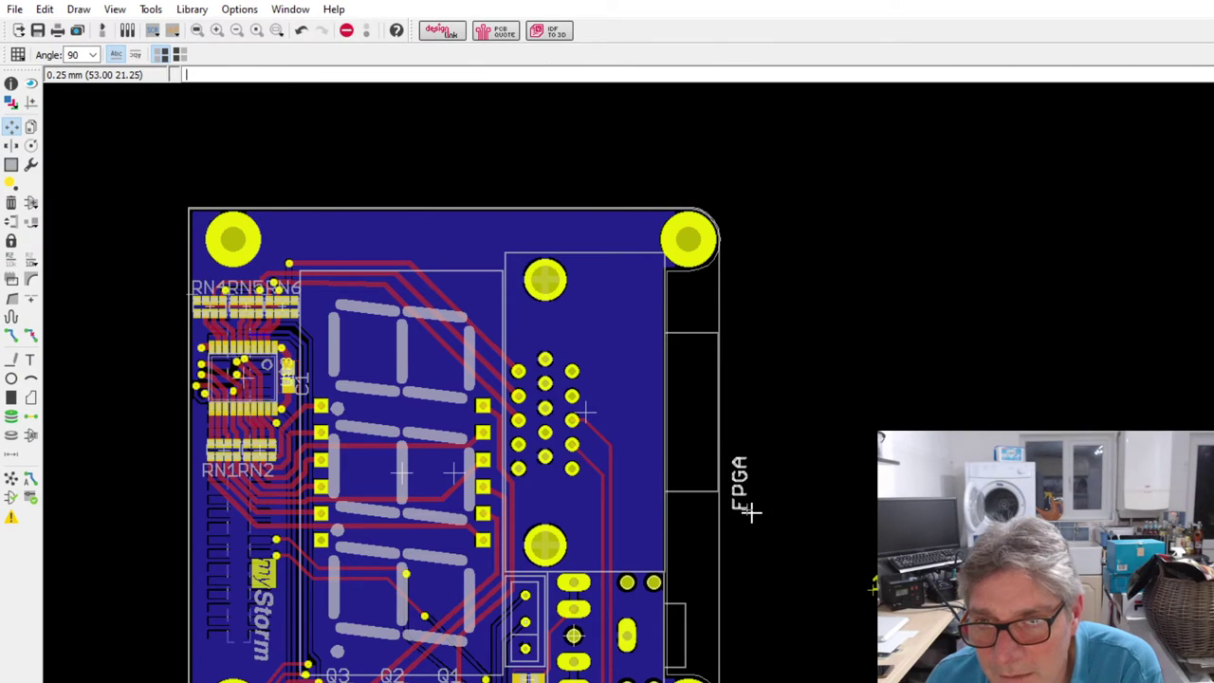
key("r")
key("r")
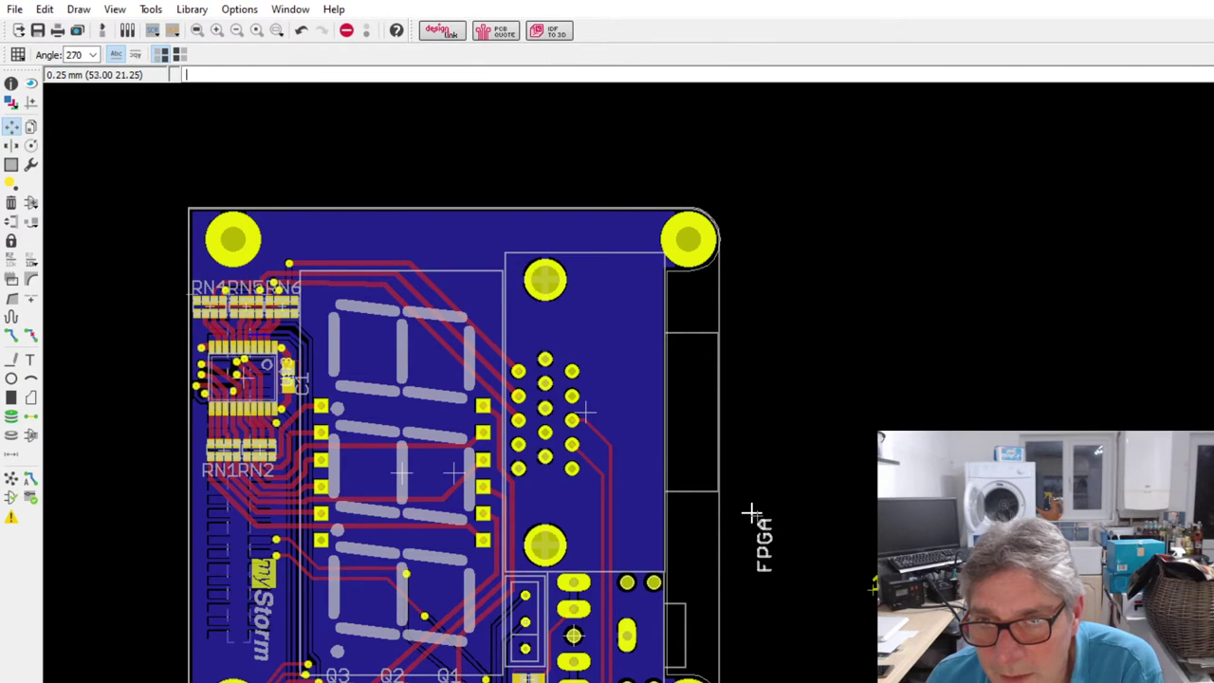
key("r")
key("r")
key("r")
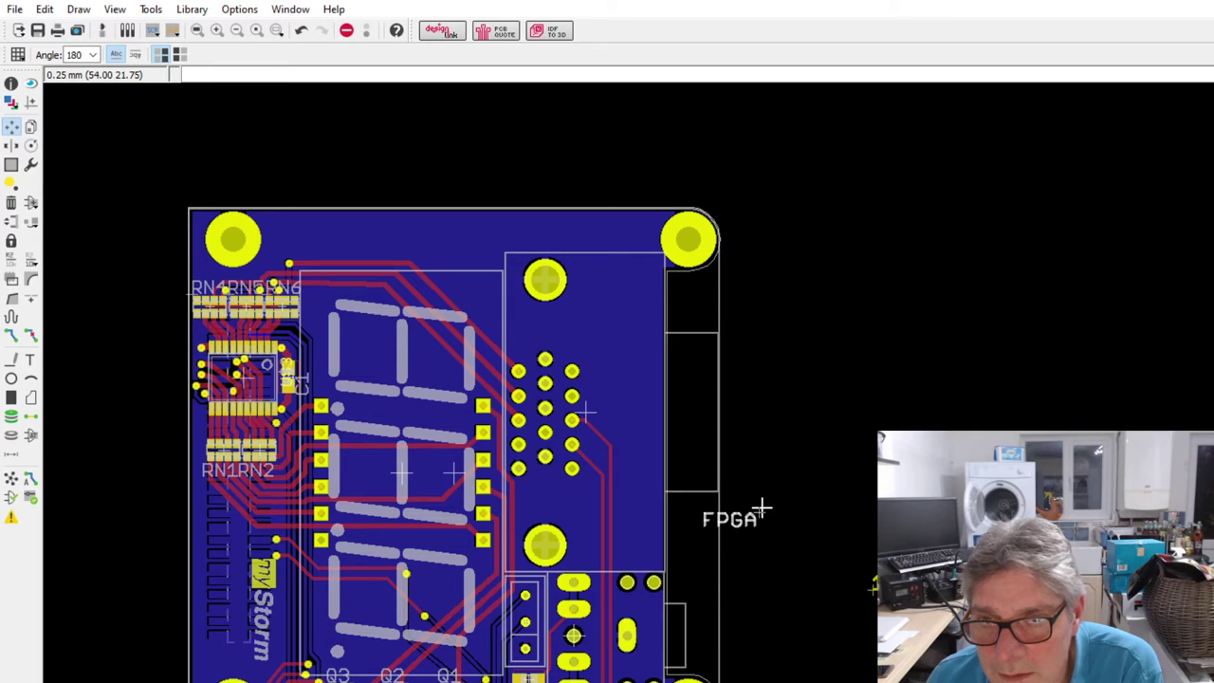
key("r")
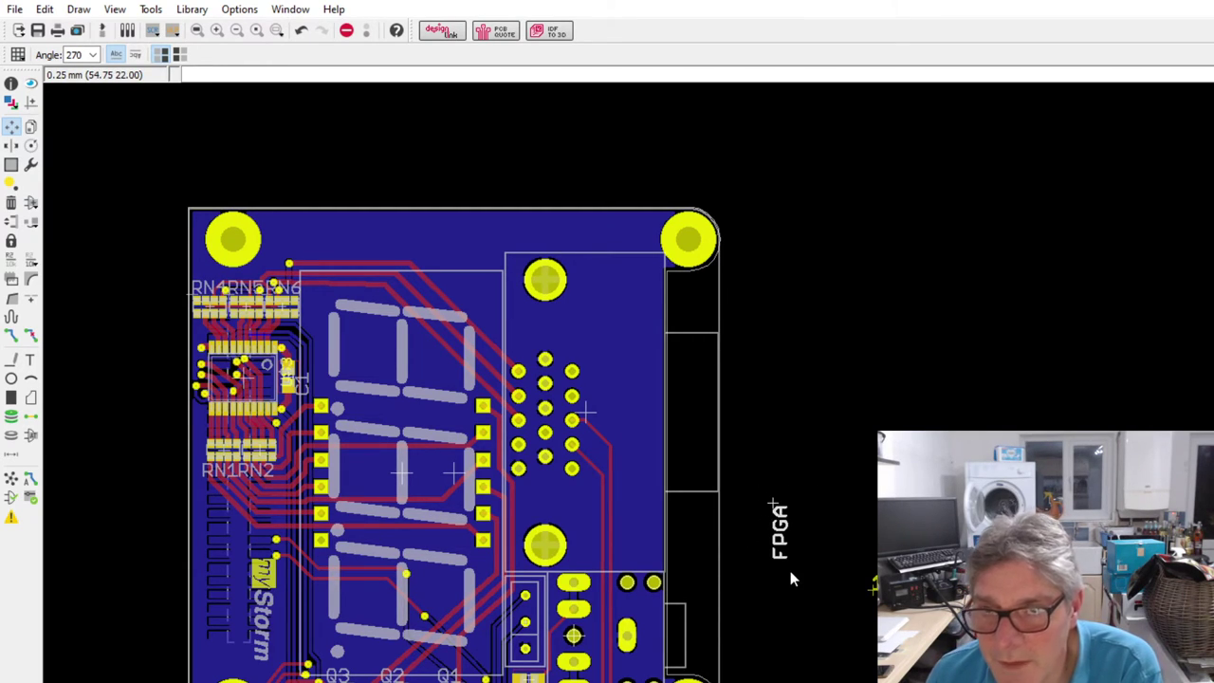
key("f")
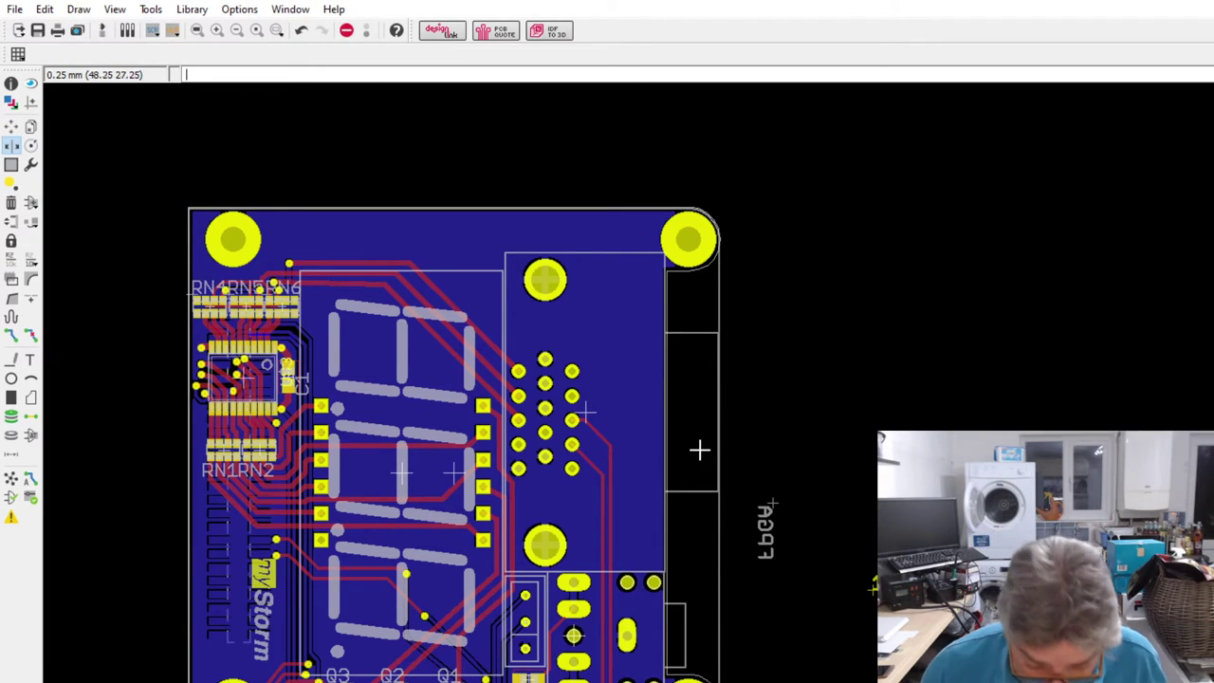
key("ctrl+z")
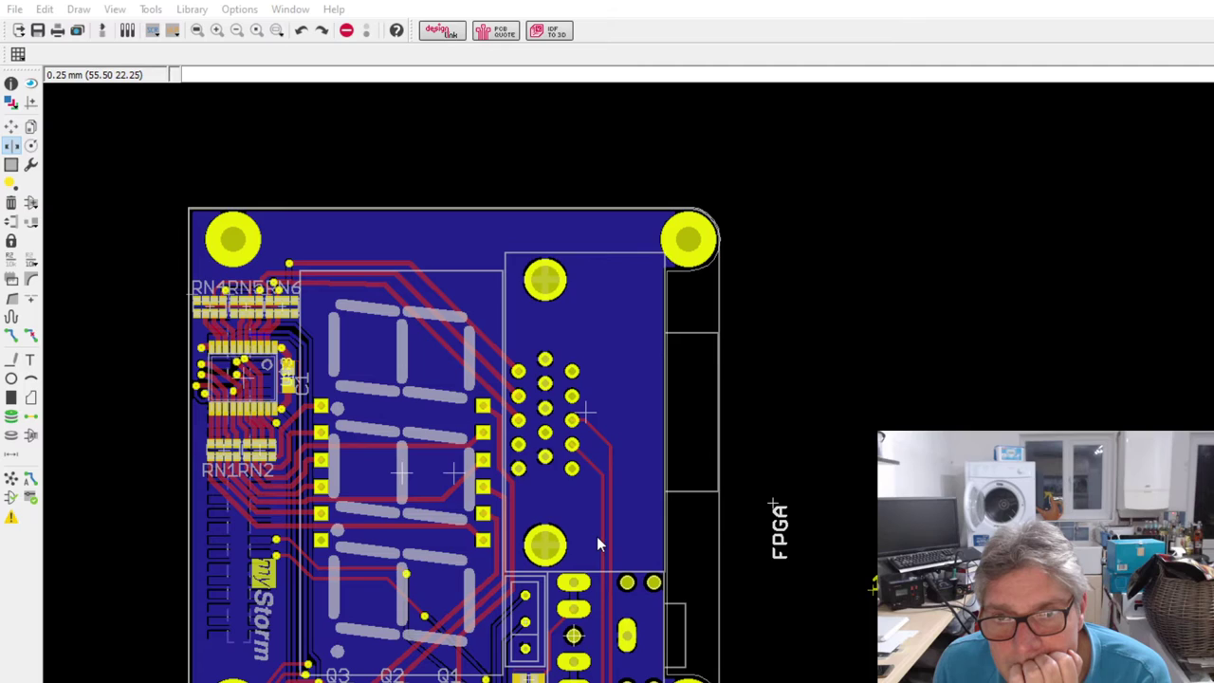
left_click_drag(780, 526, 794, 484)
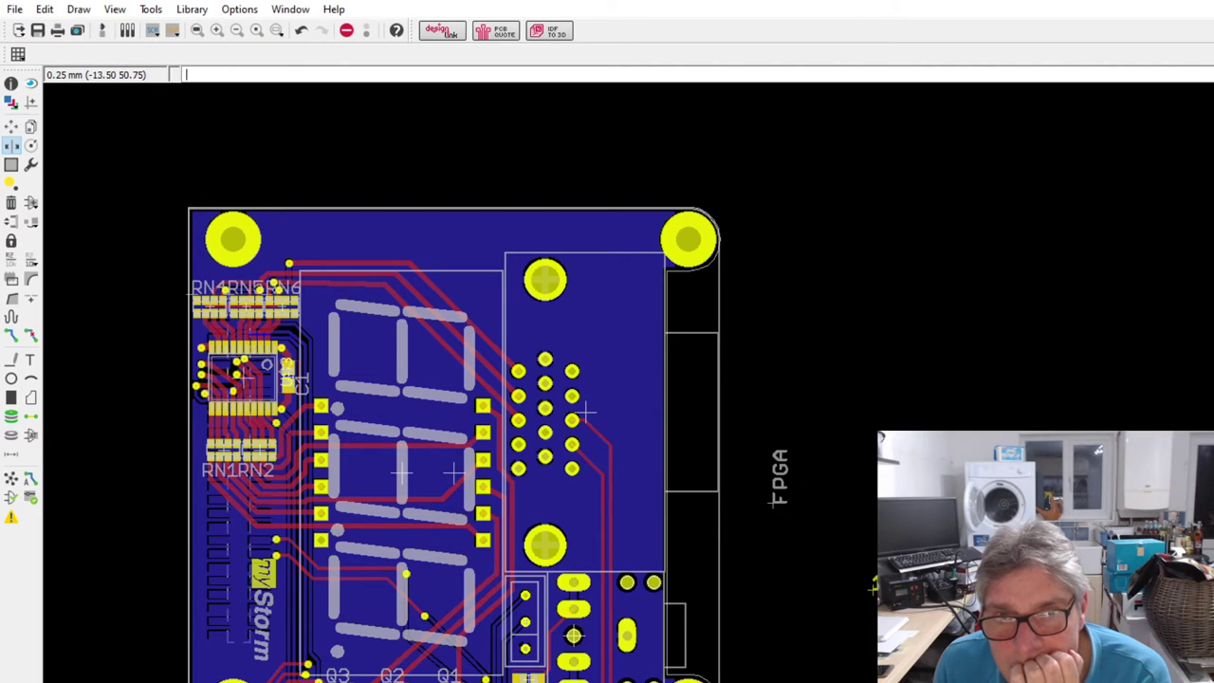
- Set the FPGA label upright, reading bottom-to-top, beside the board's right edge, and start rotating the 101 text
left_click(11, 126)
left_click_drag(772, 501, 812, 539)
key("r")
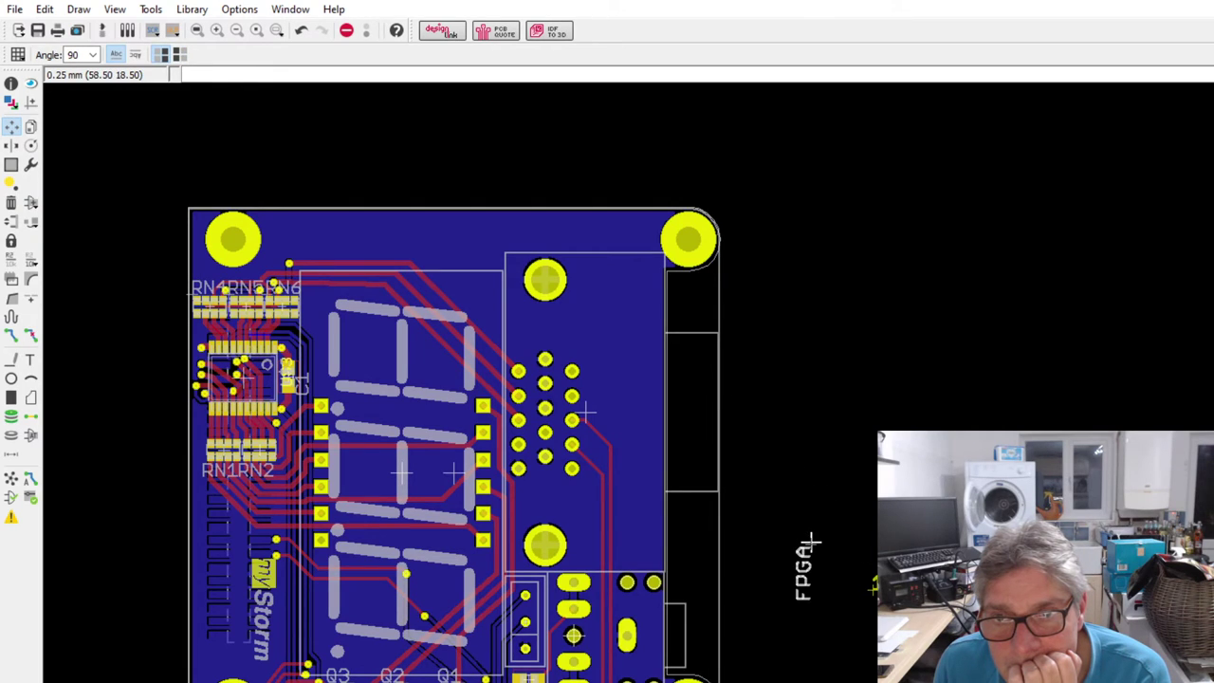
key("r")
key("r")
key("r")
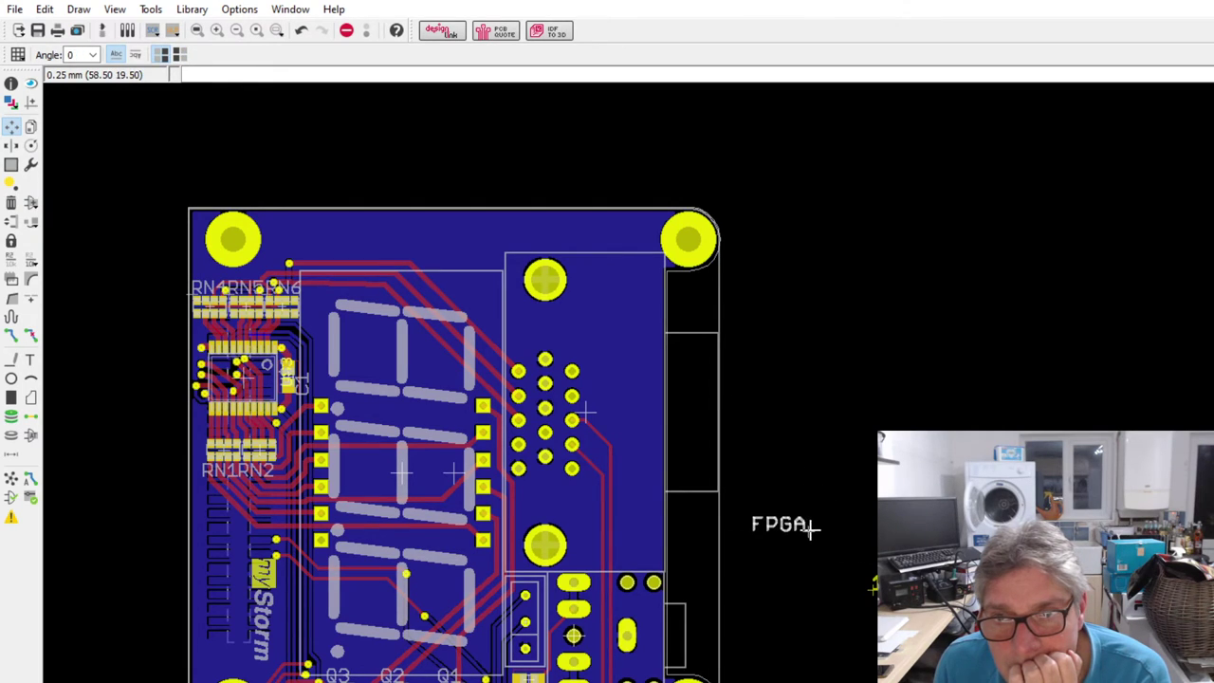
left_click(804, 522)
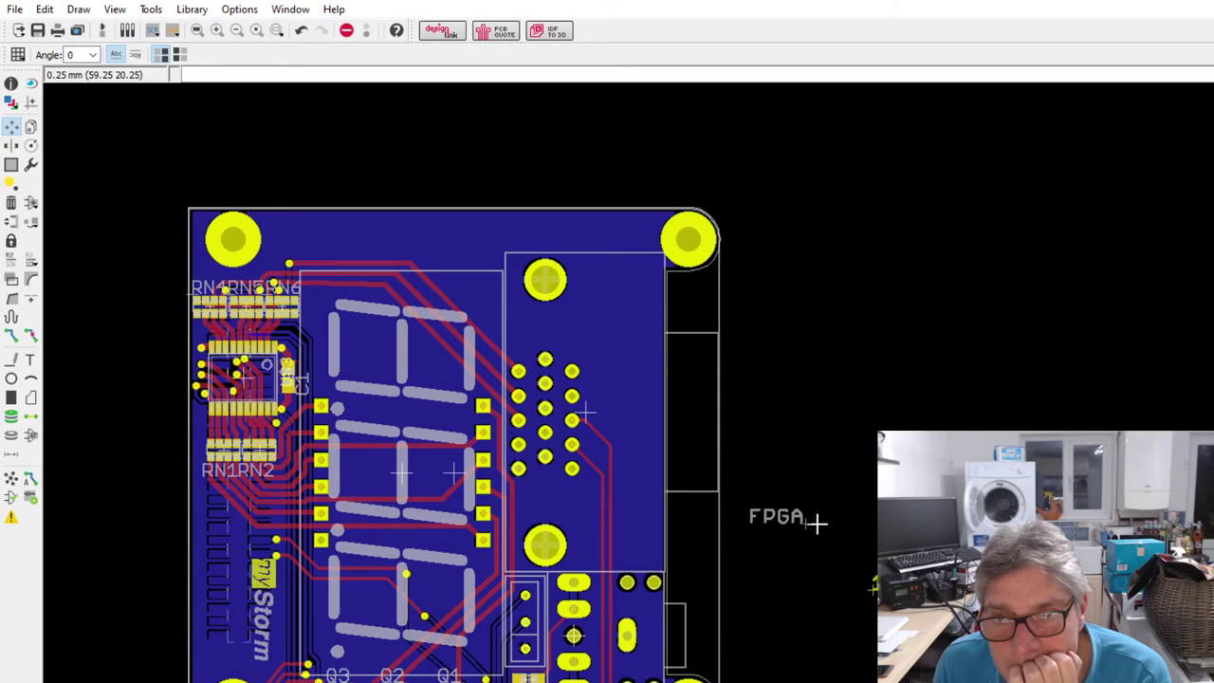
key("r")
key("r")
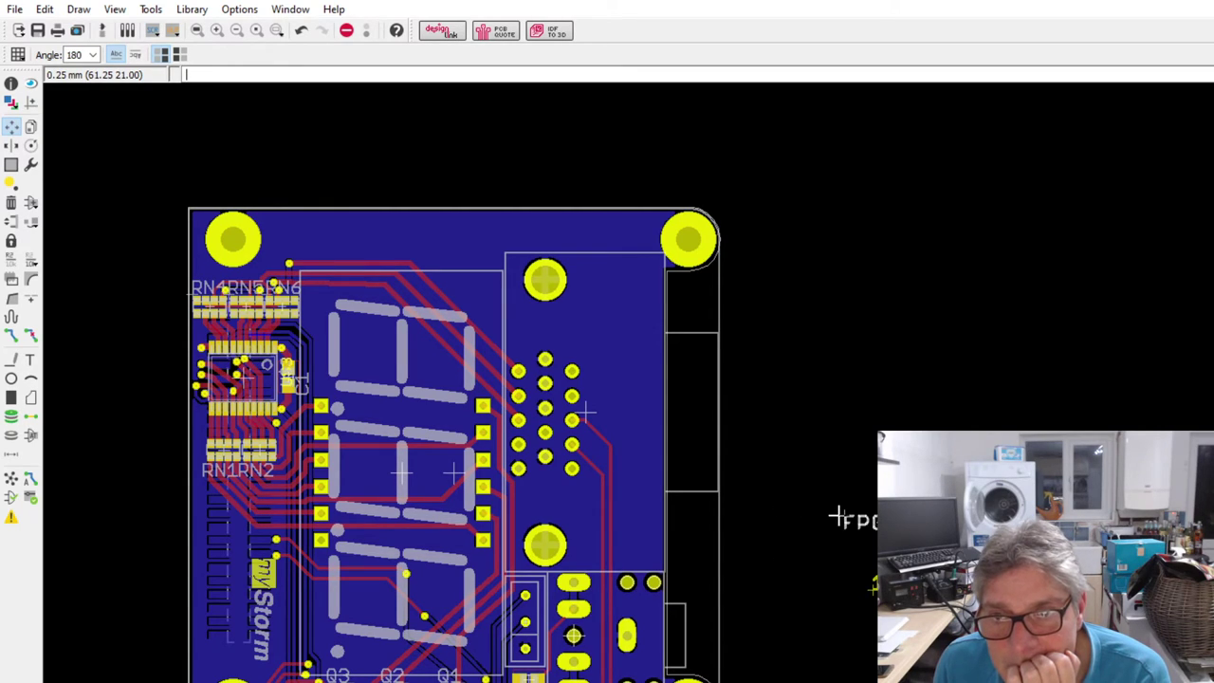
key("r")
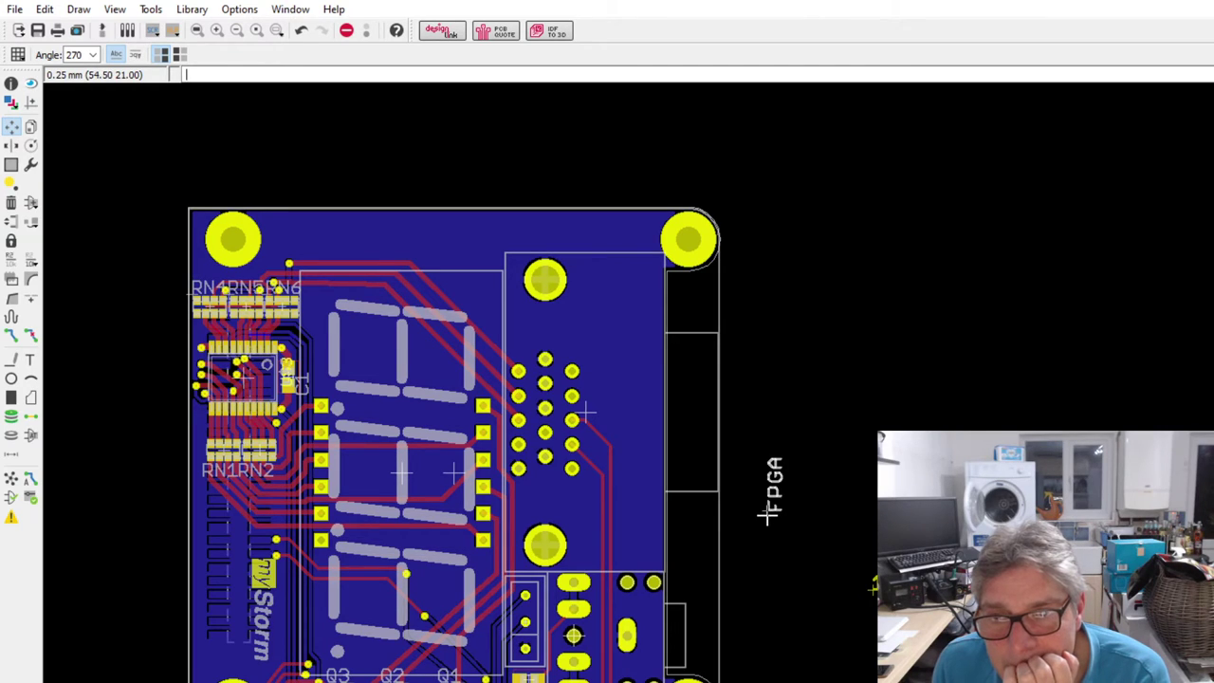
left_click(771, 515)
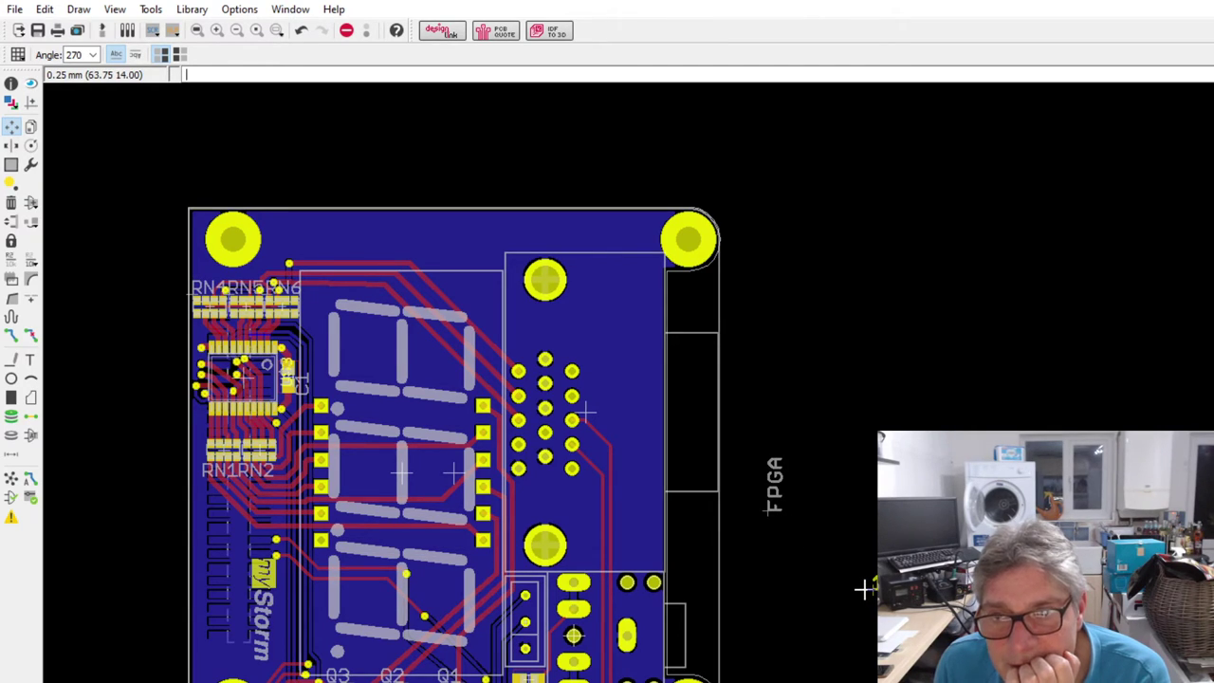
key("r")
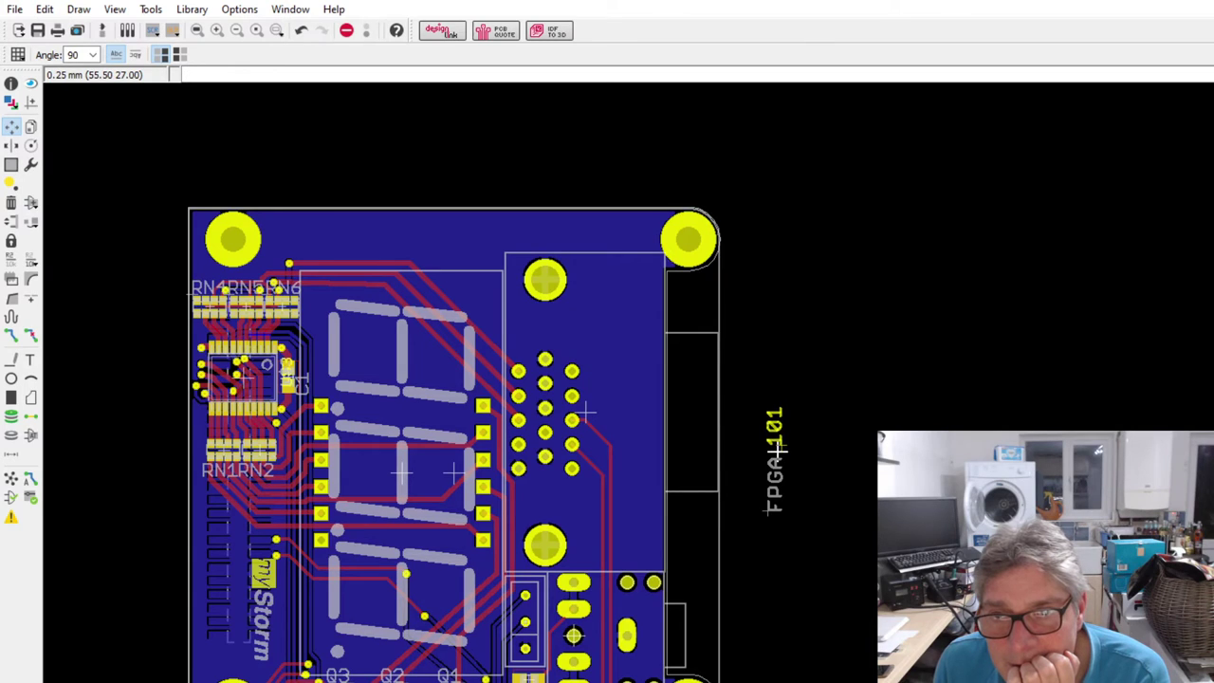
- Rotate the 101 text back to upright and place it beside FPGA just right of the board
left_click(782, 453)
scroll(785, 490, "up", 1)
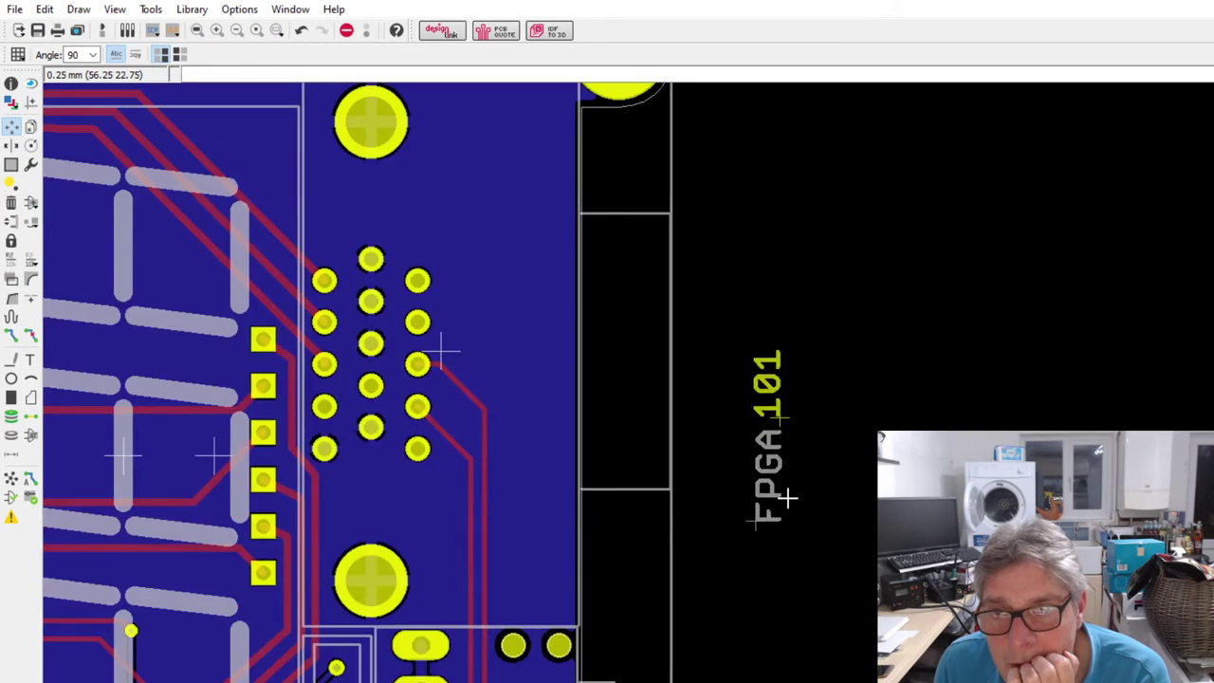
scroll(796, 483, "down", 1)
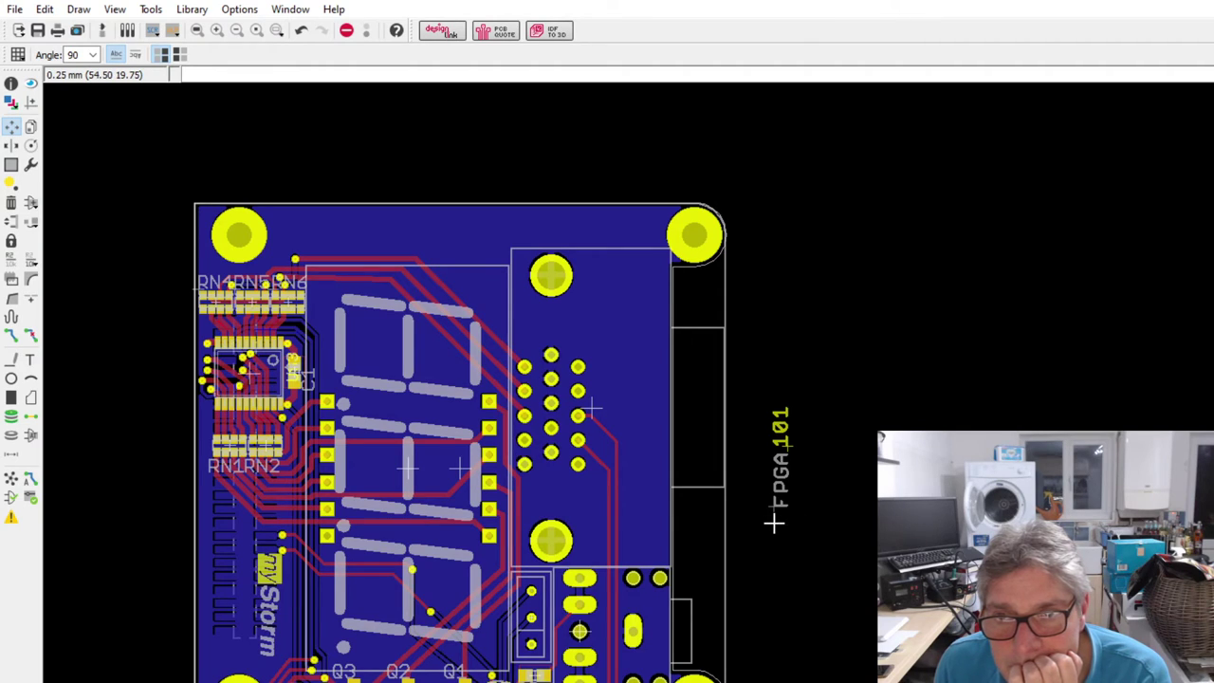
key("r")
key("r")
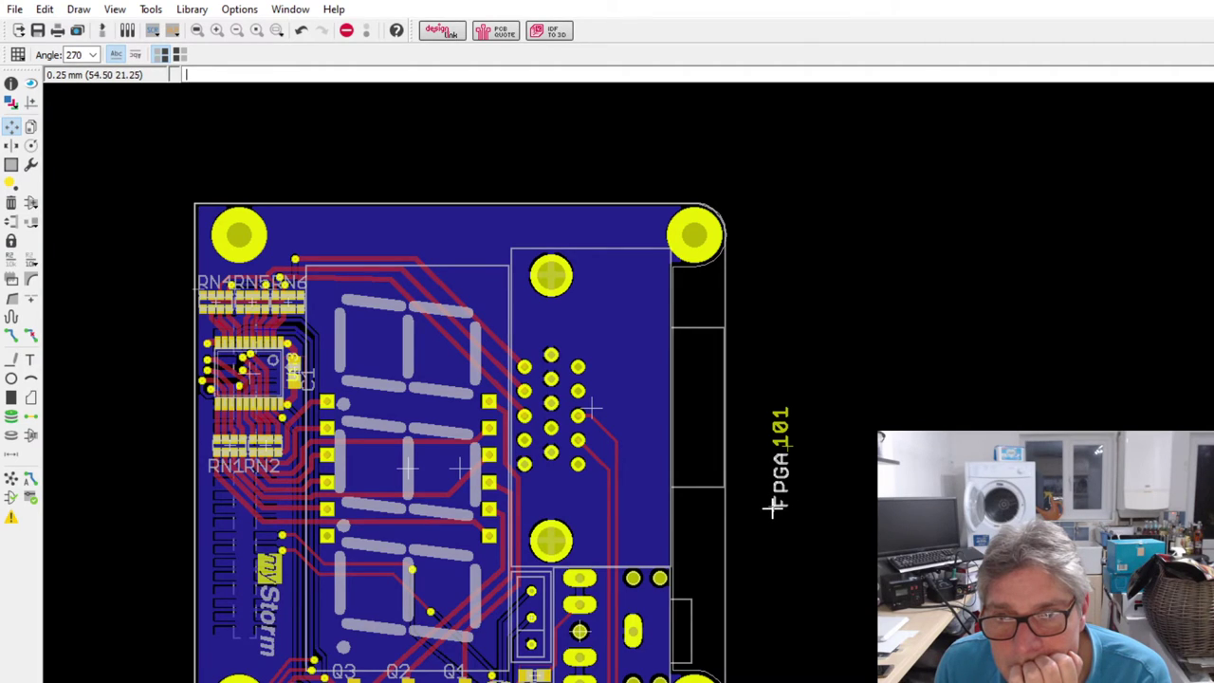
key("r")
key("r")
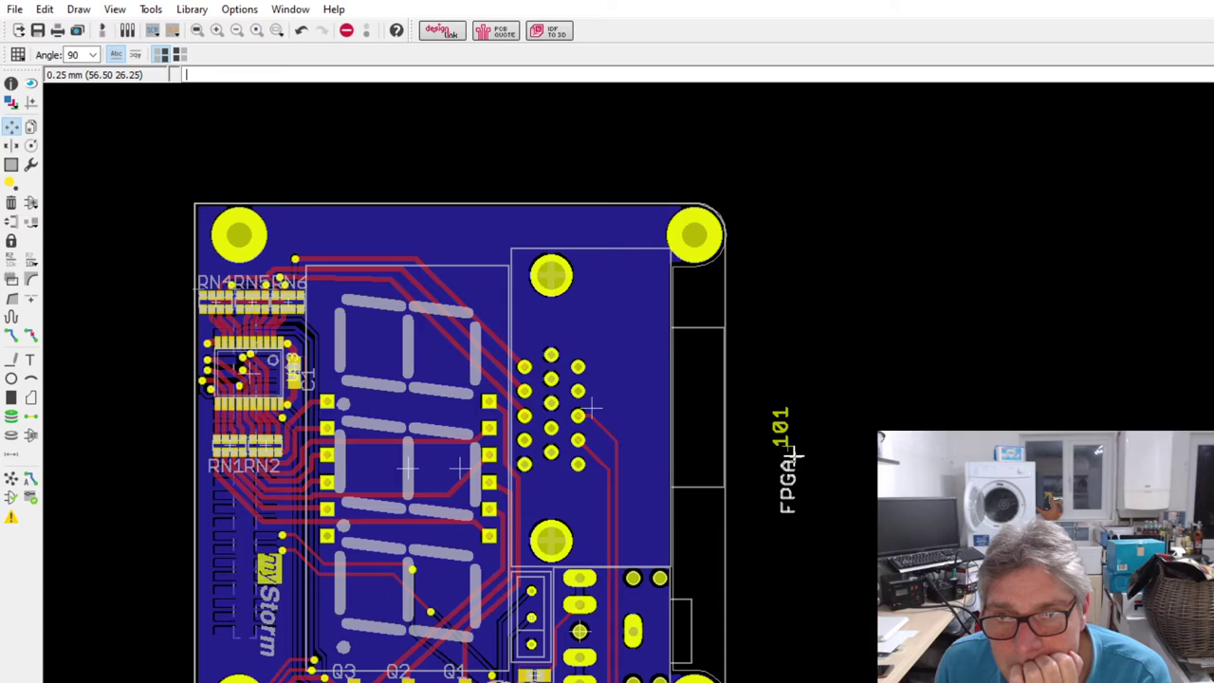
left_click(789, 455)
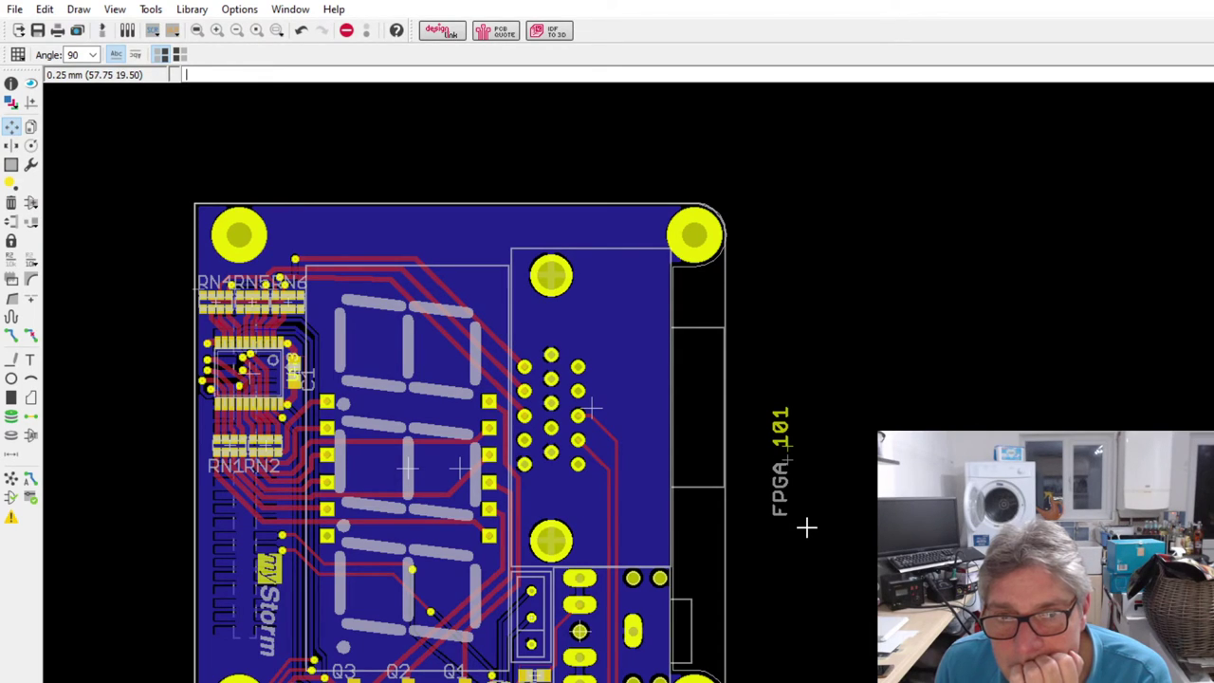
scroll(806, 527, "down", 1)
scroll(331, 451, "up", 4)
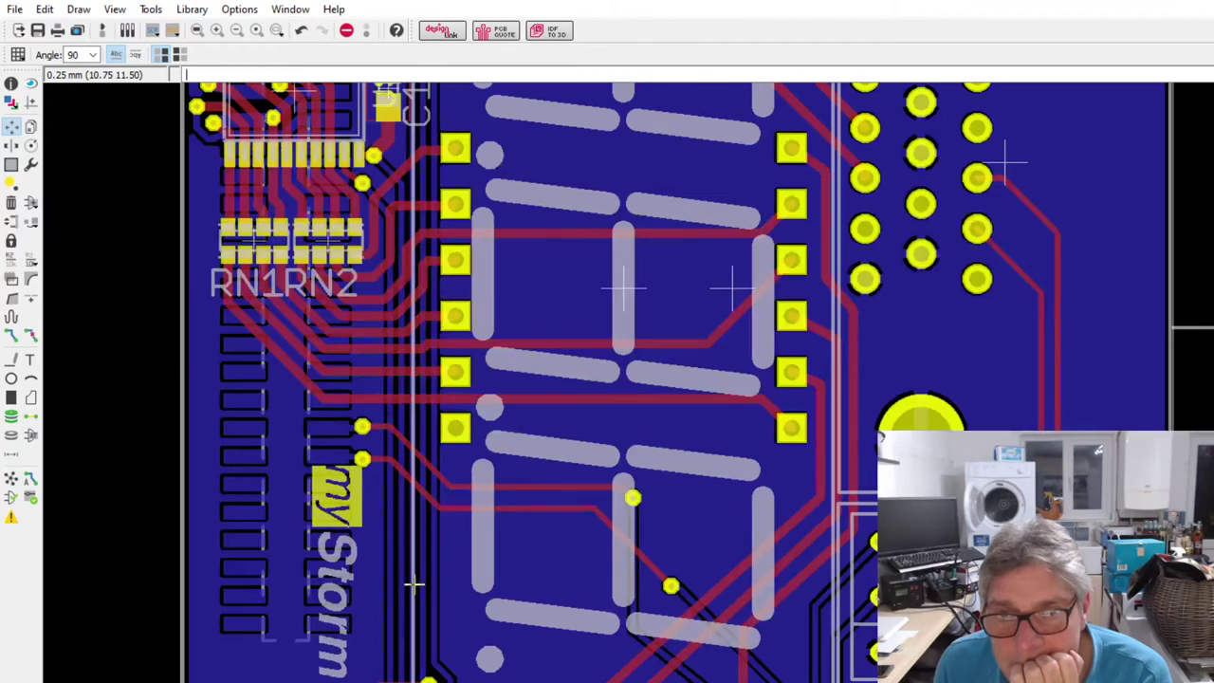
- Try a rectangle near the myStorm logo and an upward logo move, cancelling and undoing both
left_click(12, 164)
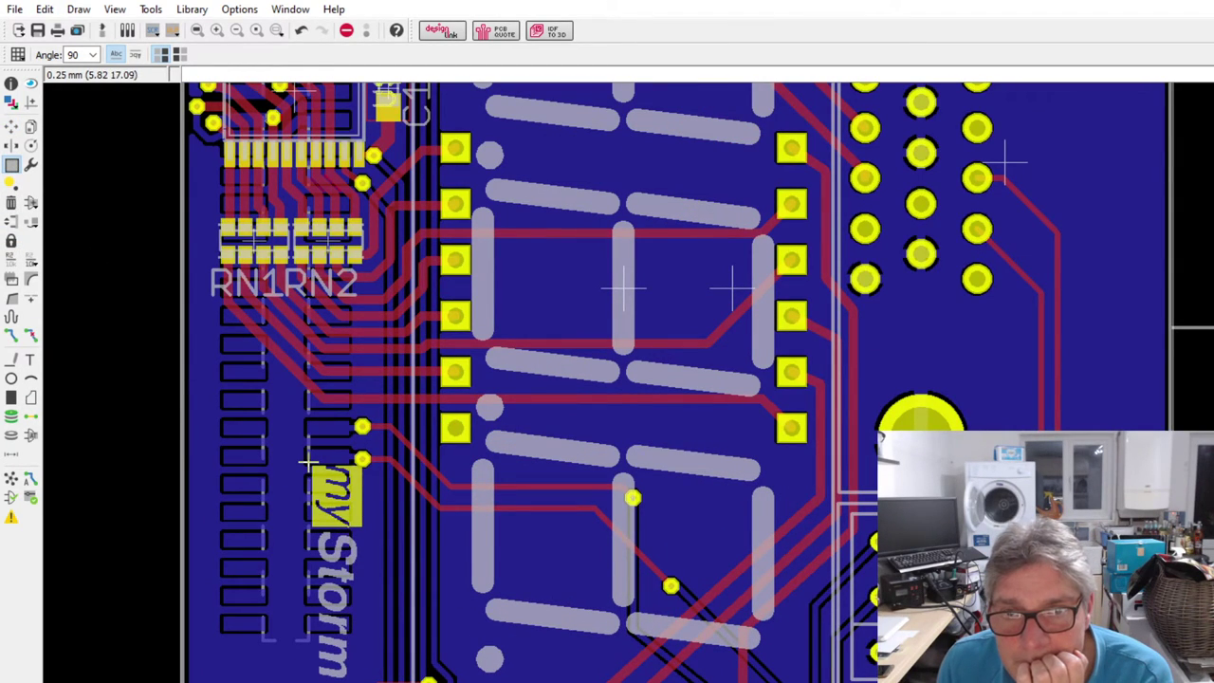
left_click(309, 461)
key("Escape")
scroll(414, 588, "down", 2)
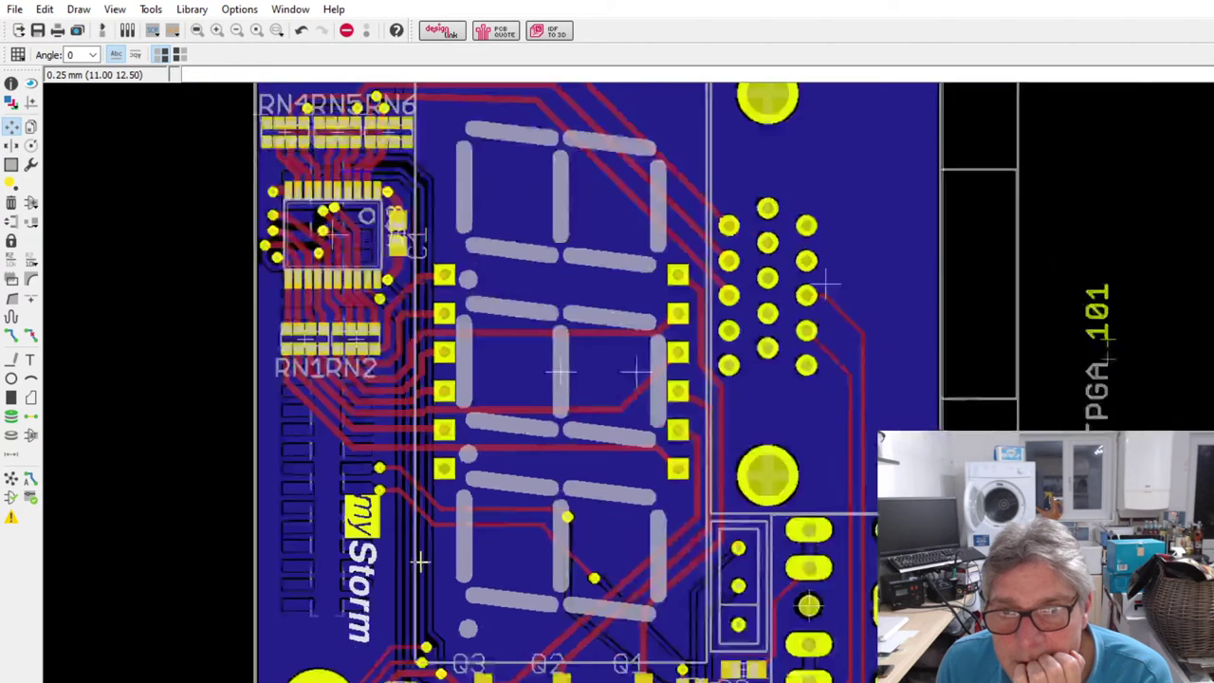
scroll(418, 562, "down", 1)
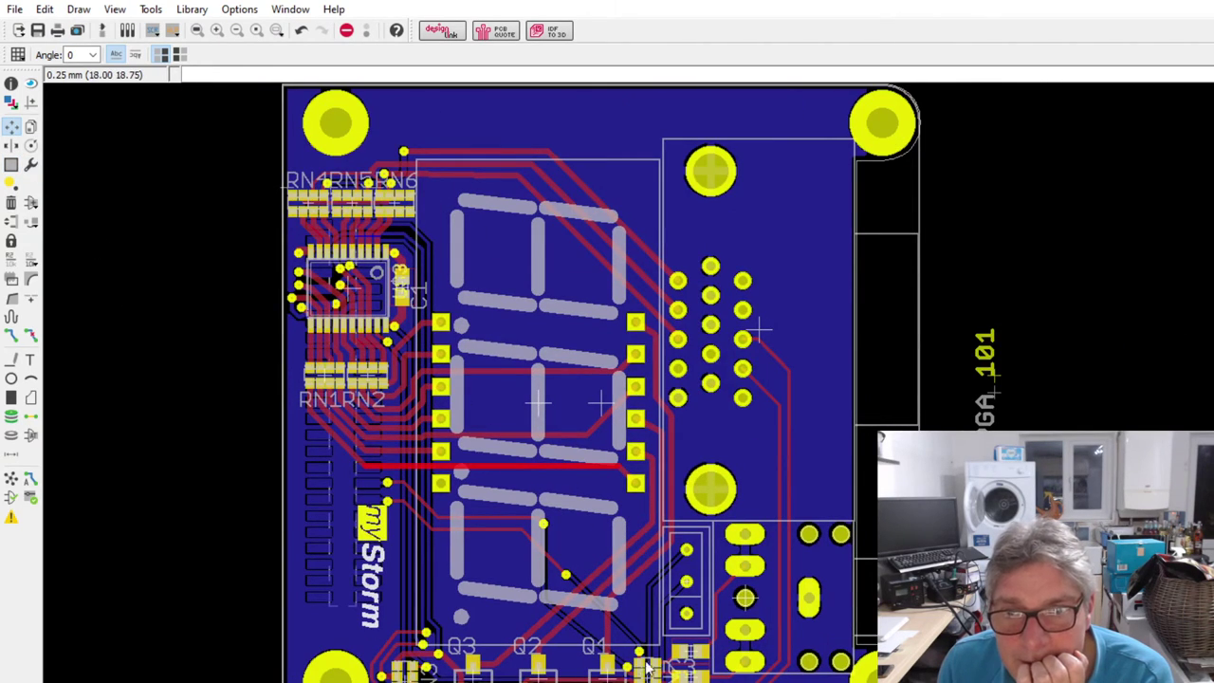
left_click_drag(513, 476, 505, 438)
key("ctrl+z")
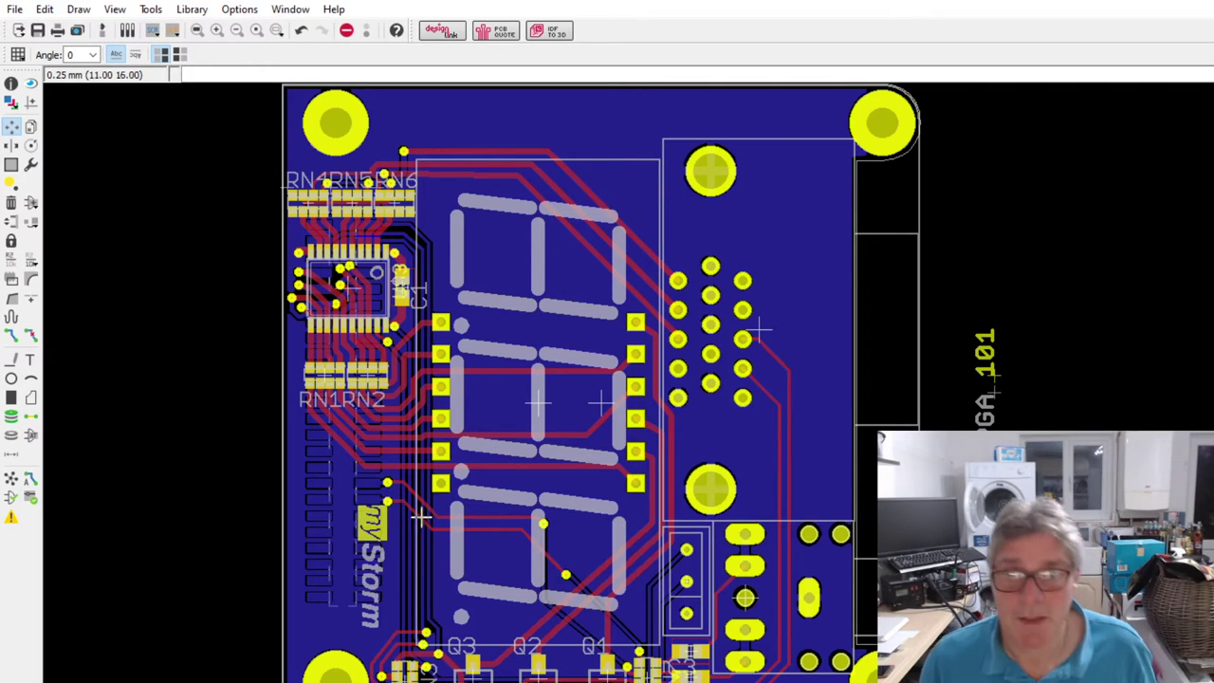
scroll(368, 511, "up", 2)
- Draw a selection area enclosing the myStorm logo
left_click(12, 164)
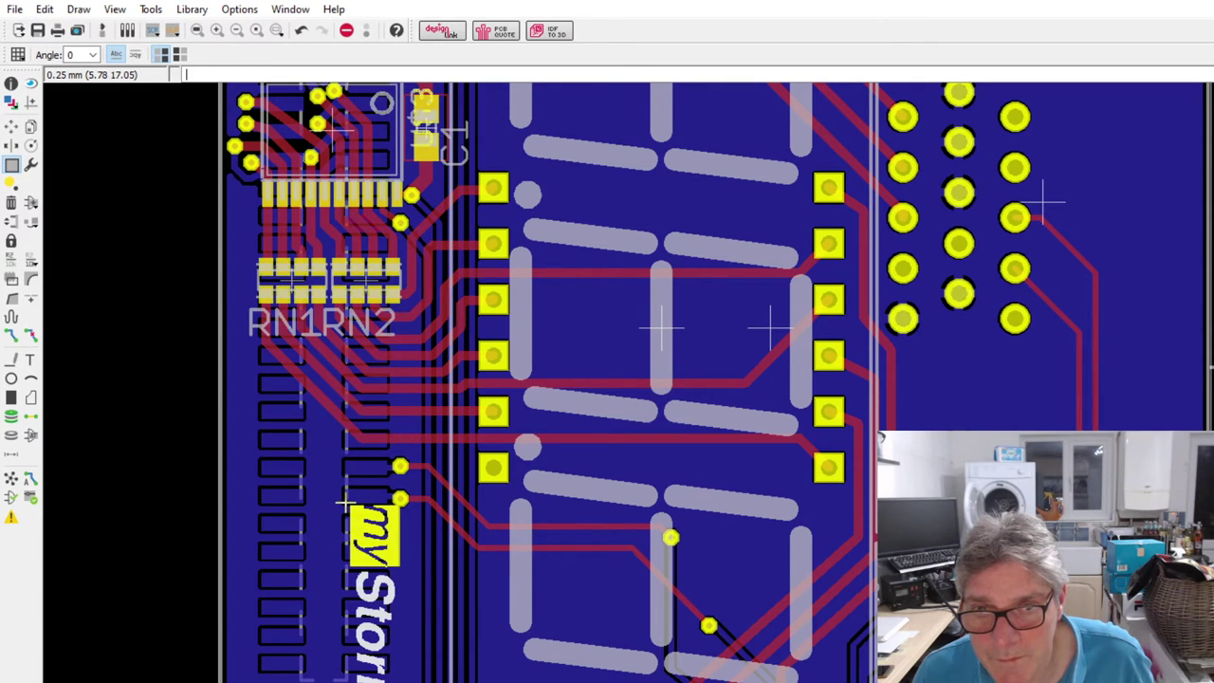
left_click_drag(345, 504, 386, 626)
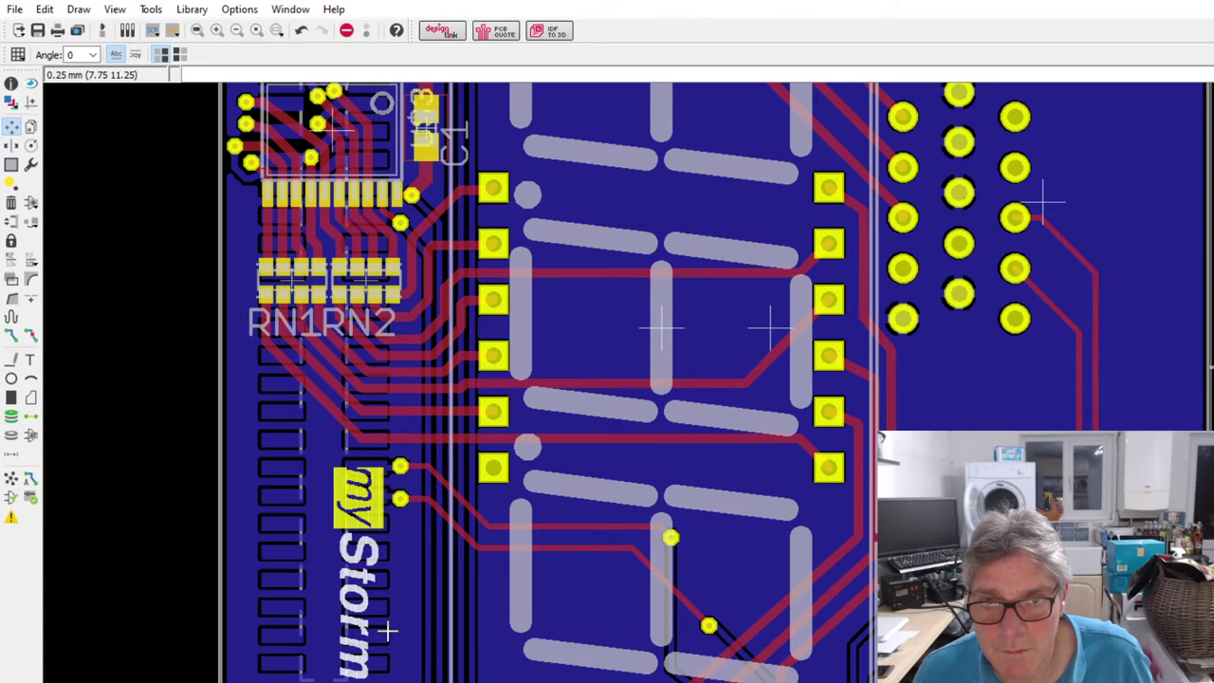
scroll(389, 619, "down", 3)
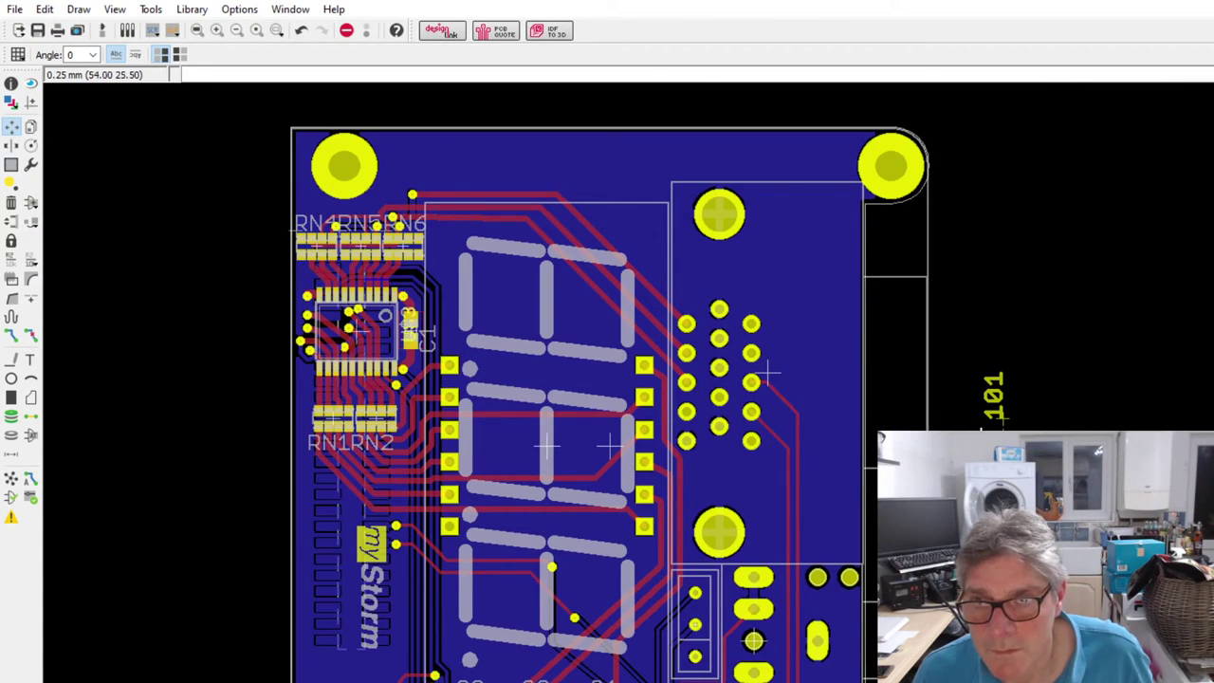
- Place the FPGA text left of the logo and drop the 101 text vertically at the board's lower left
left_click(341, 525)
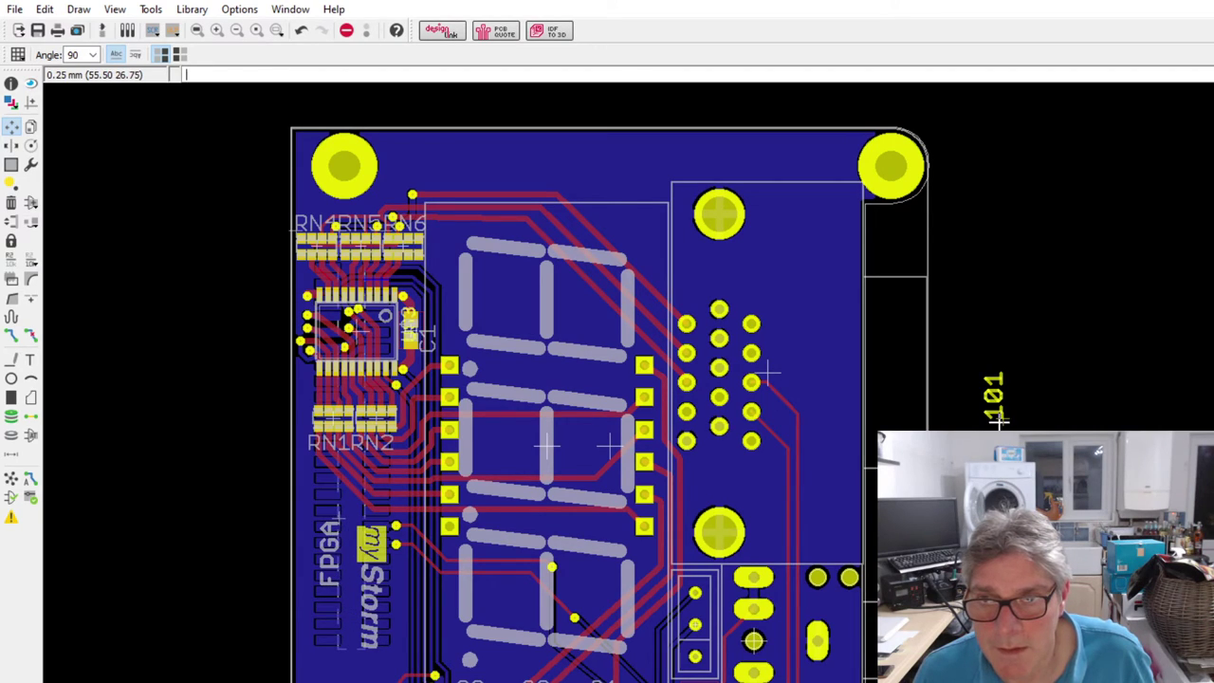
right_click(406, 650)
right_click(338, 578)
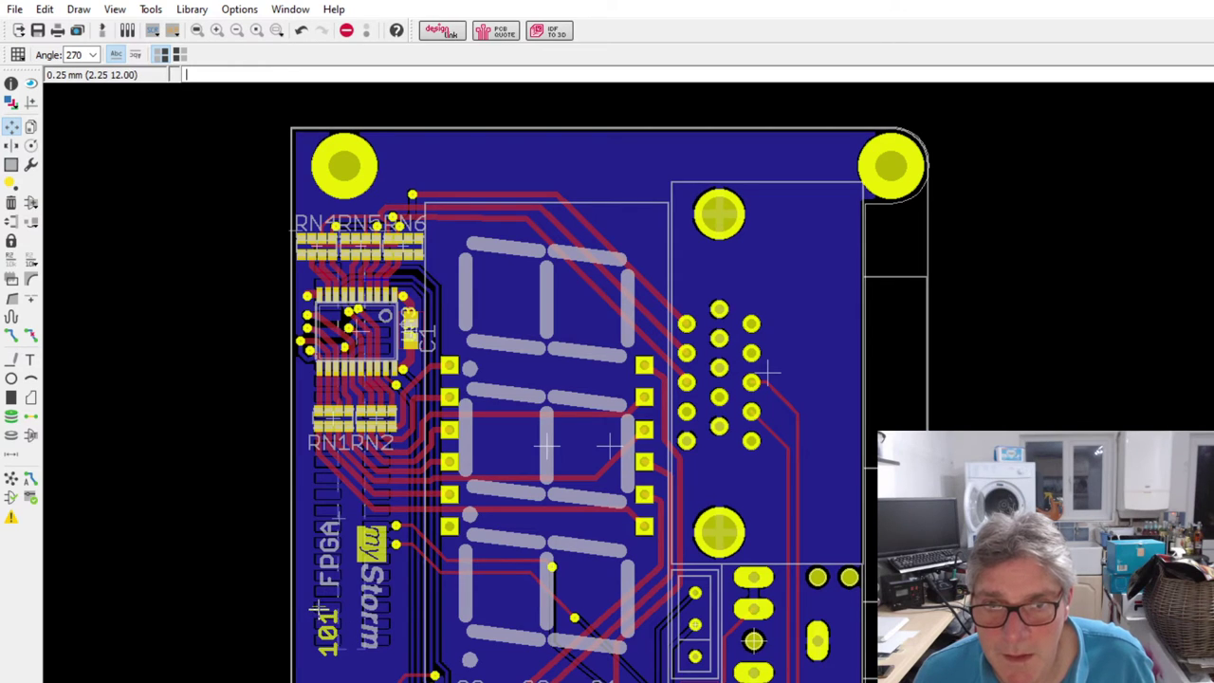
left_click(319, 609)
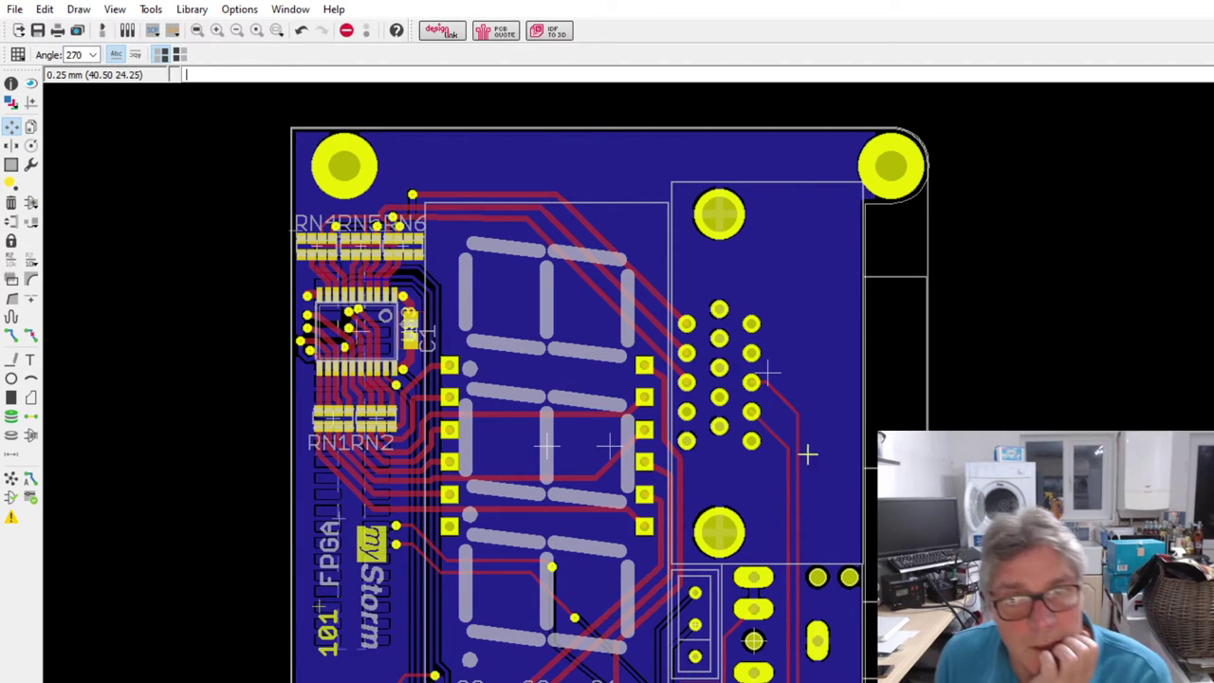
- Reposition the FPGA text vertically beside the myStorm logo, cycling its rotation until it reads correctly
left_click(329, 548)
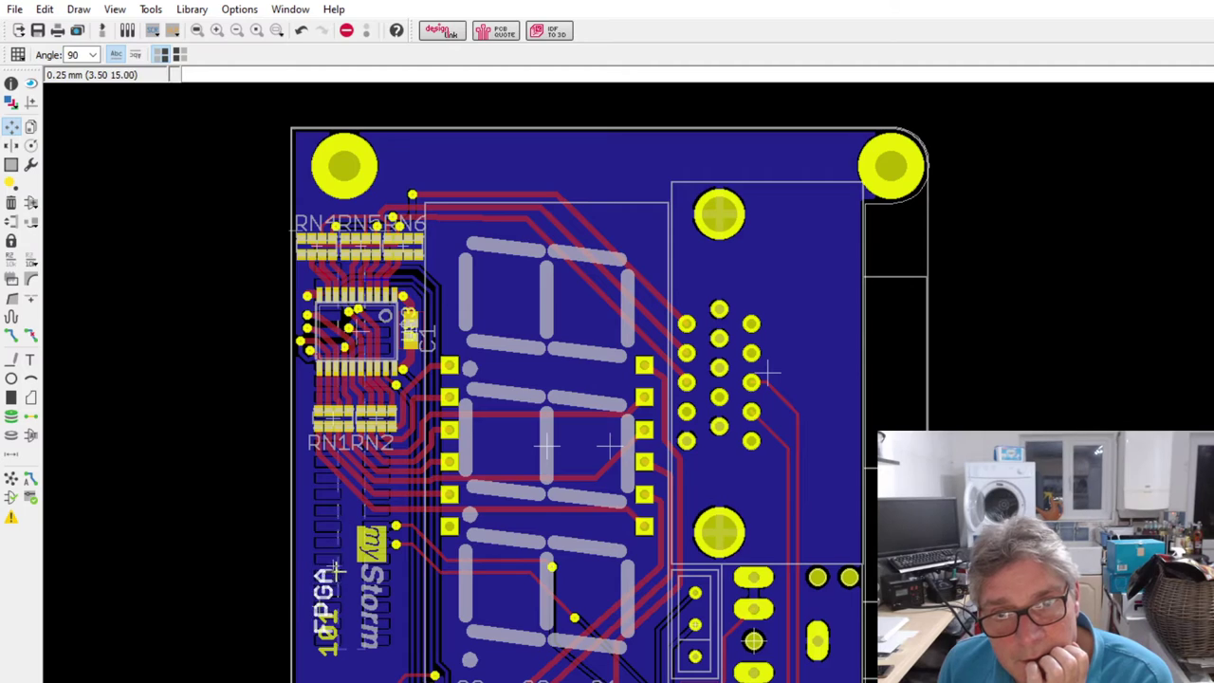
right_click(333, 543)
right_click(308, 564)
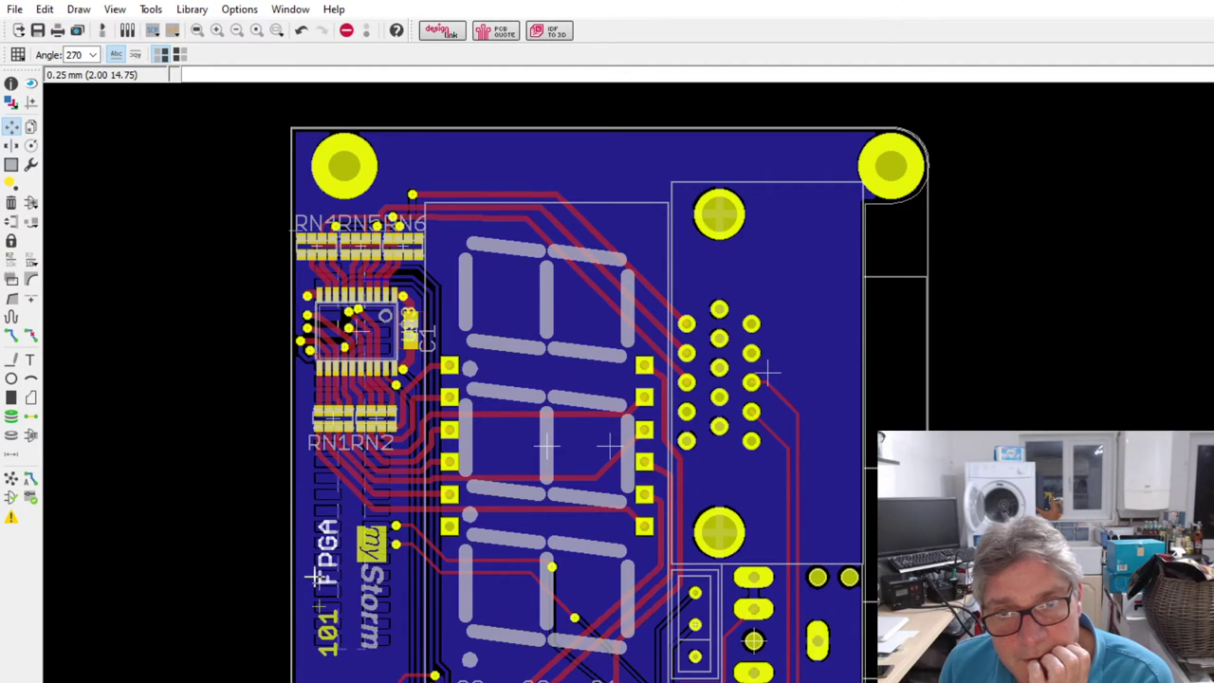
left_click(319, 579)
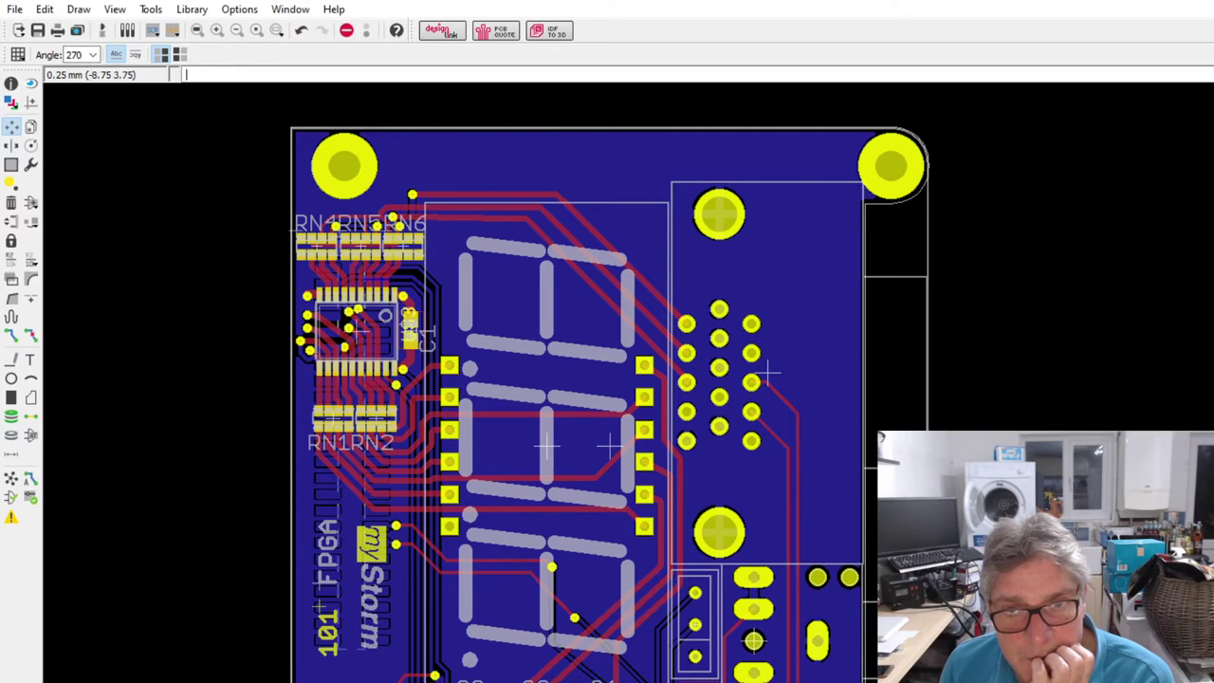
right_click(352, 565)
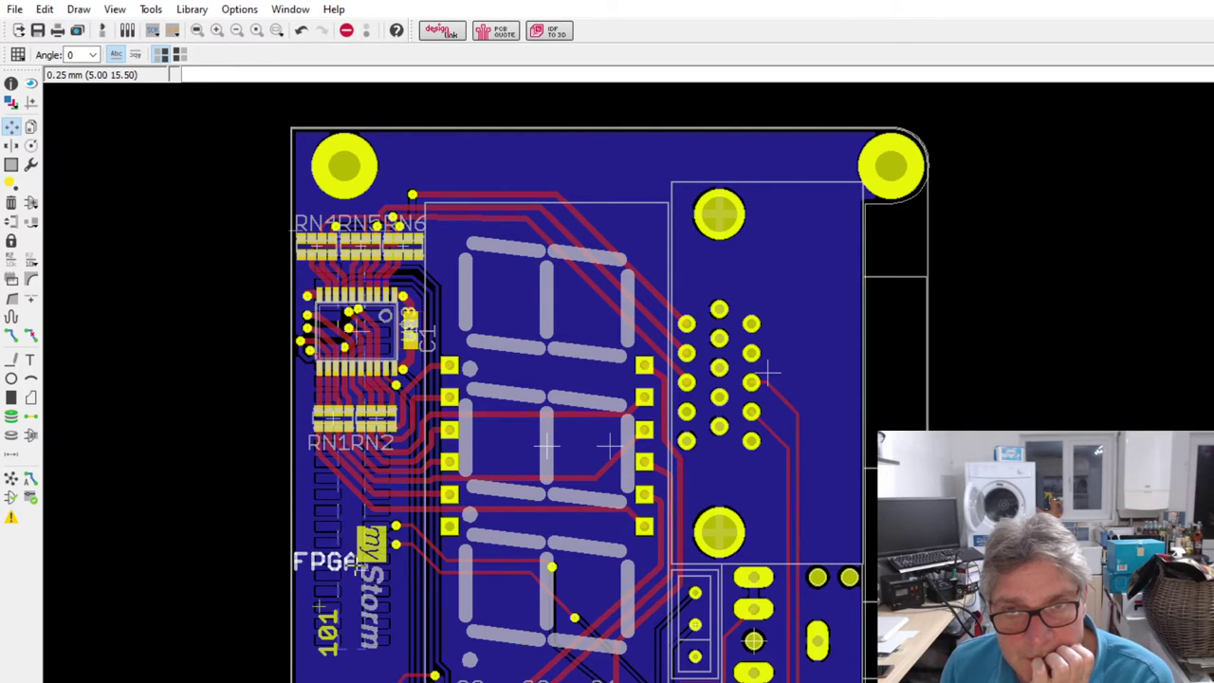
right_click(351, 562)
right_click(322, 527)
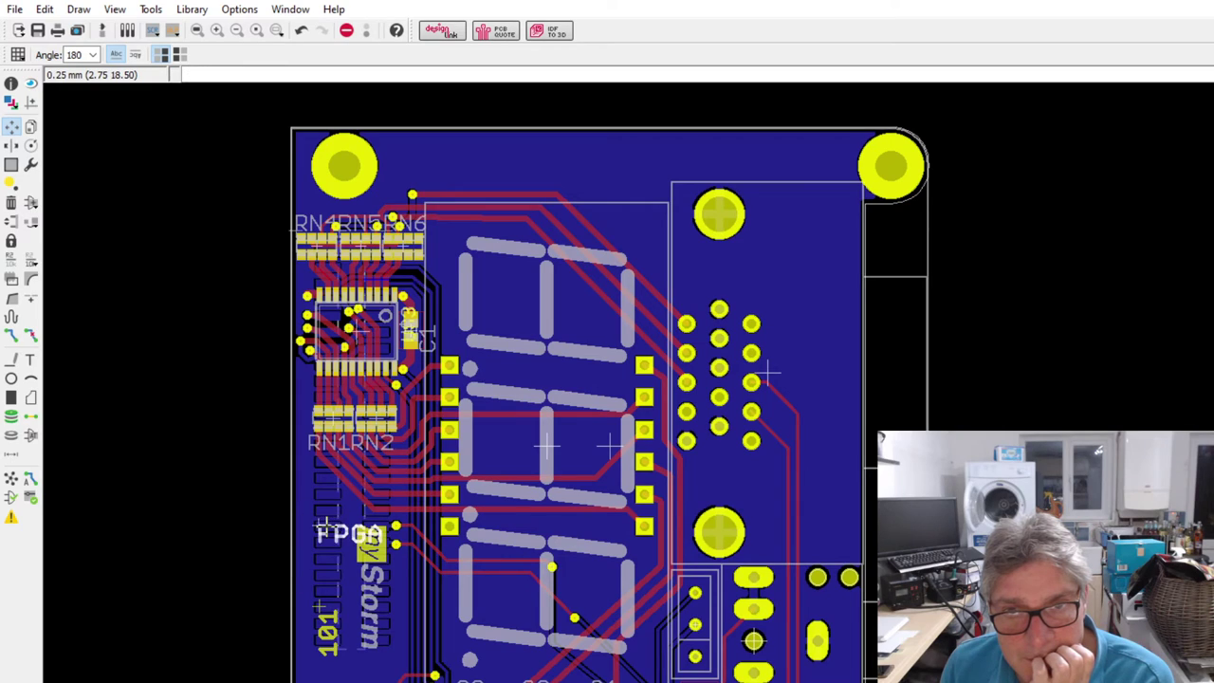
right_click(326, 527)
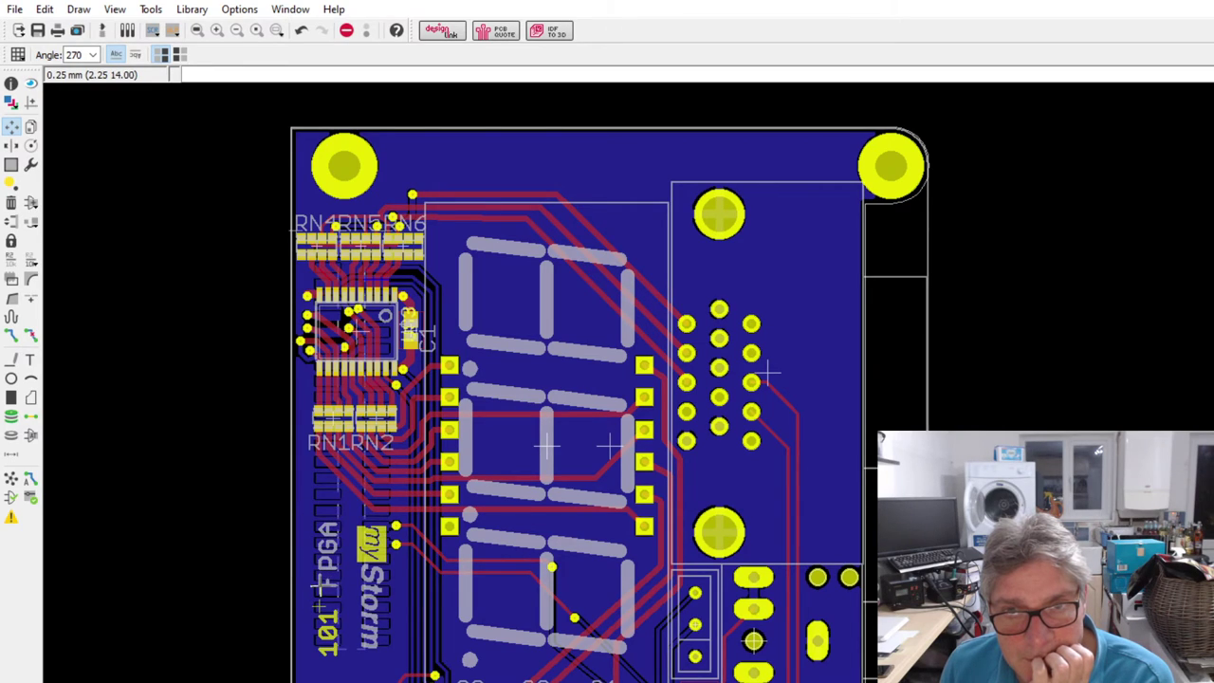
left_click(326, 527)
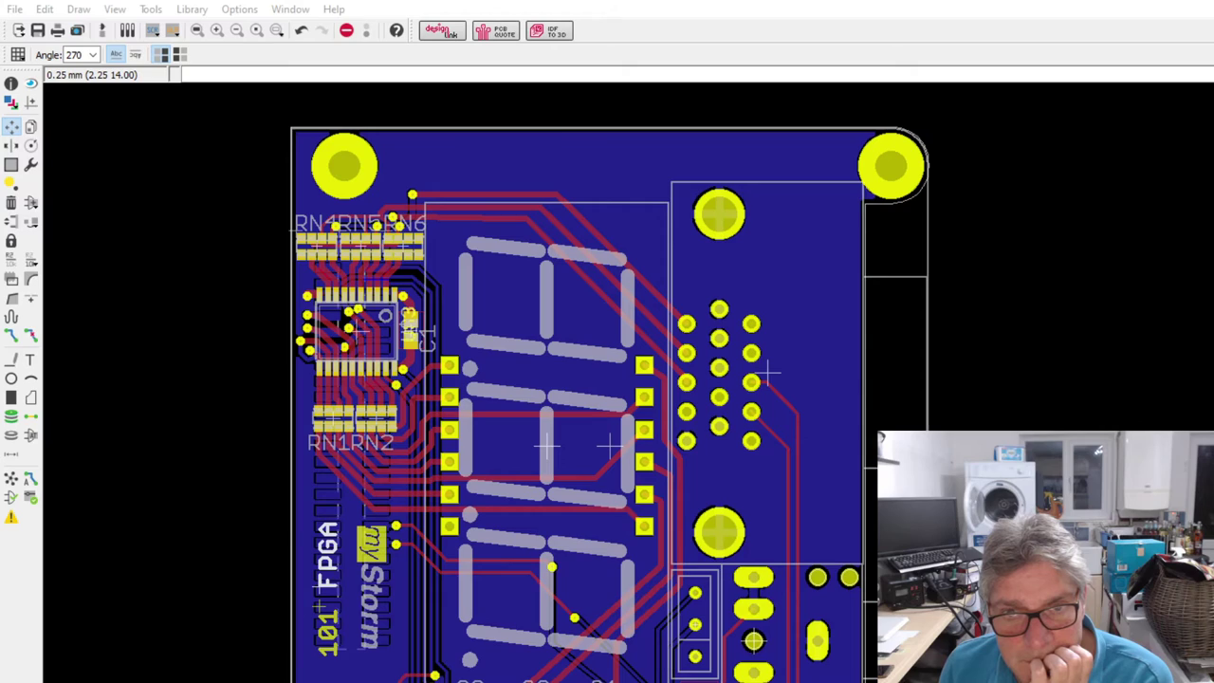
left_click(309, 555)
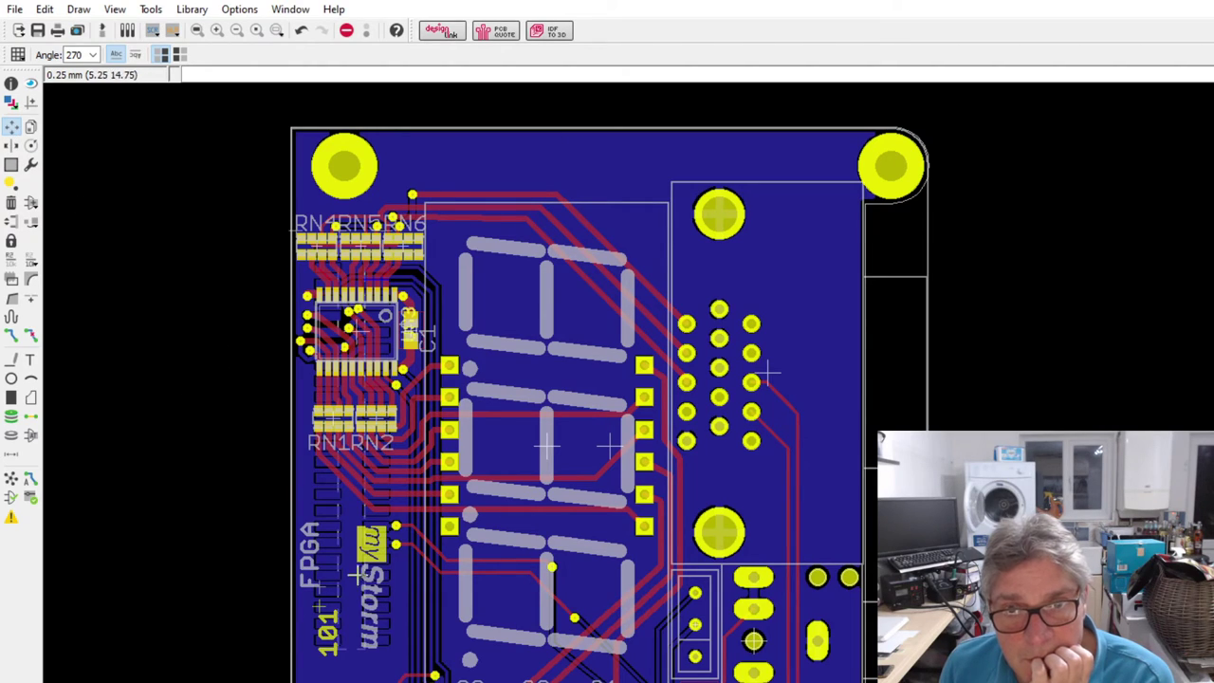
key("r")
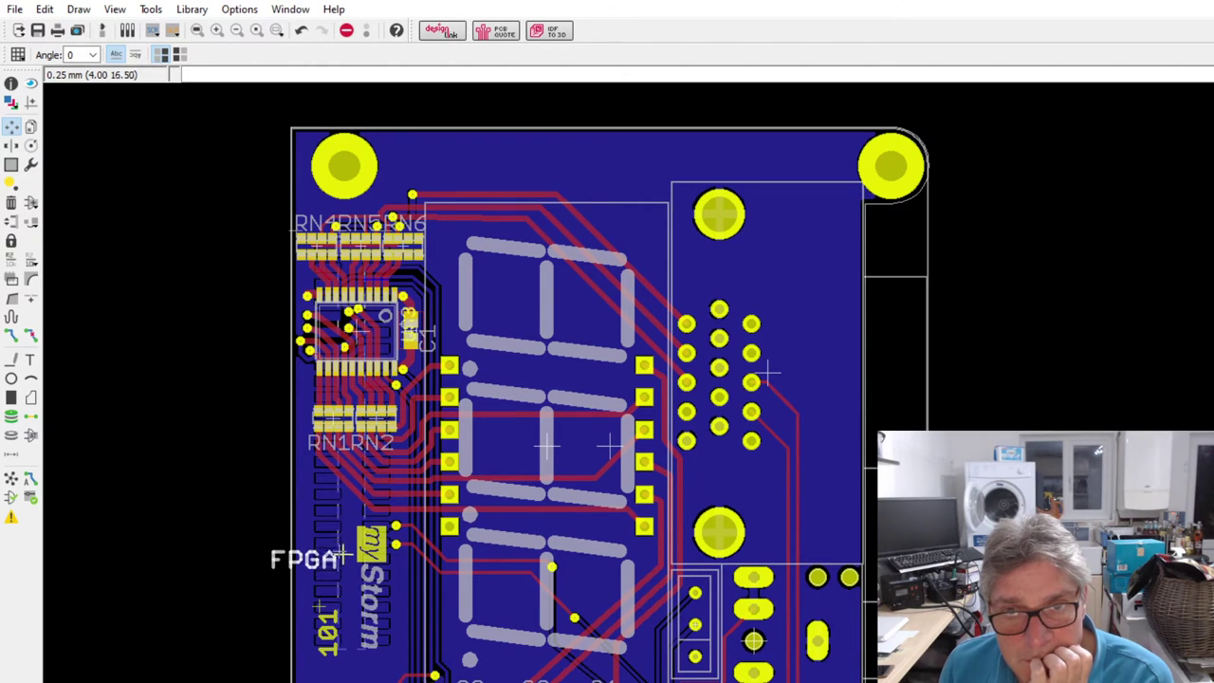
key("r")
key("r")
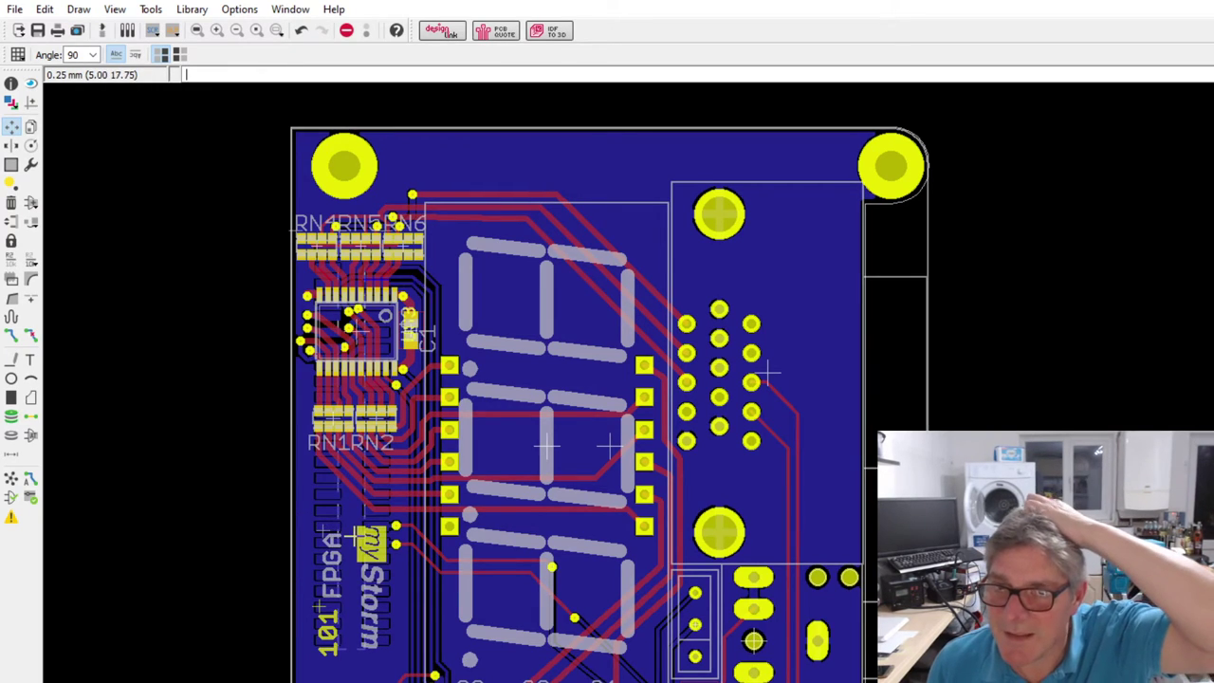
scroll(375, 455, "down", 3)
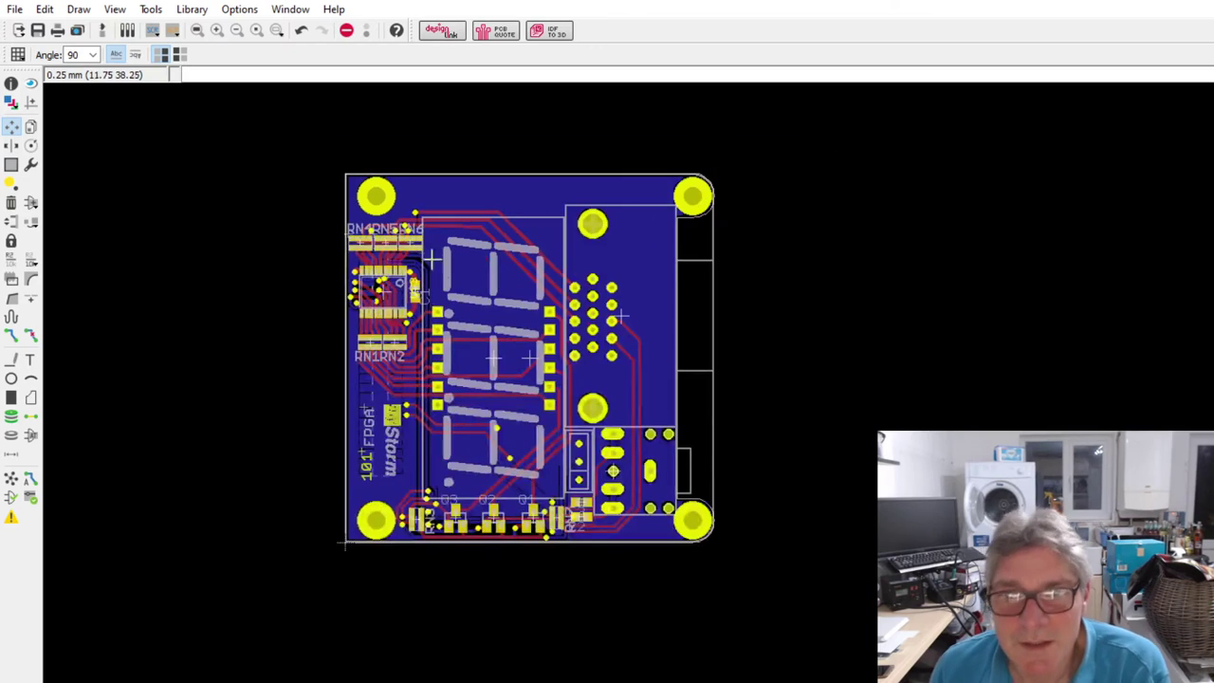
scroll(385, 406, "up", 2)
scroll(487, 415, "down", 2)
scroll(781, 439, "up", 2)
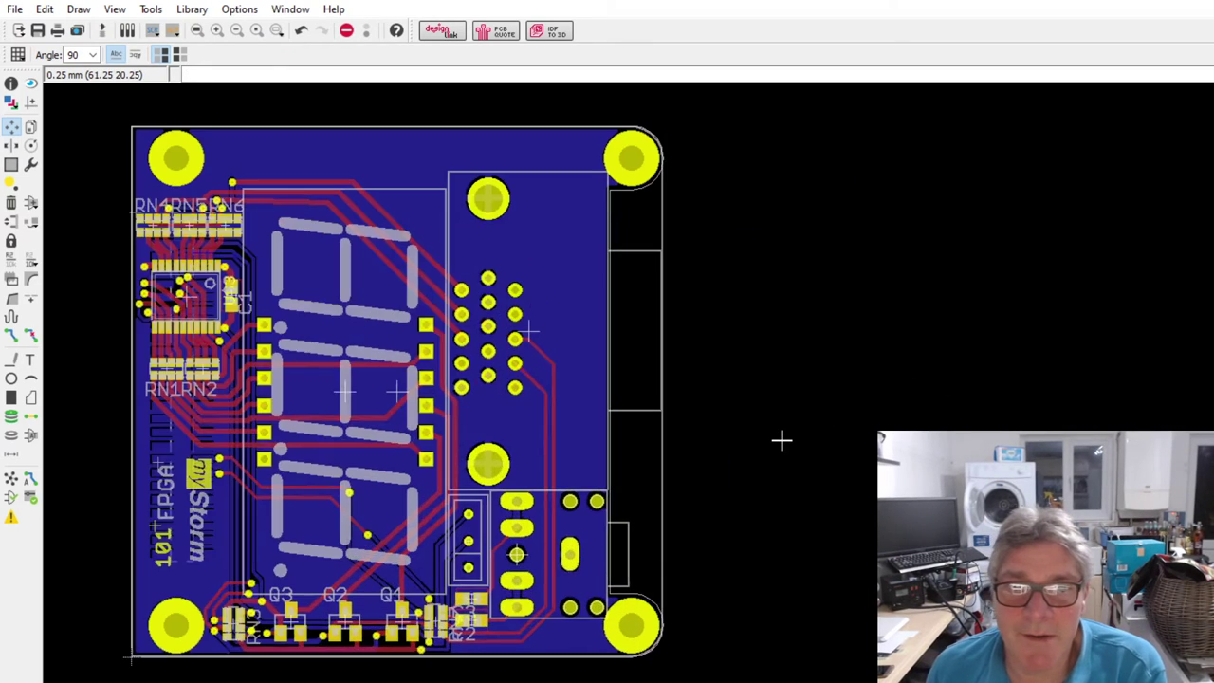
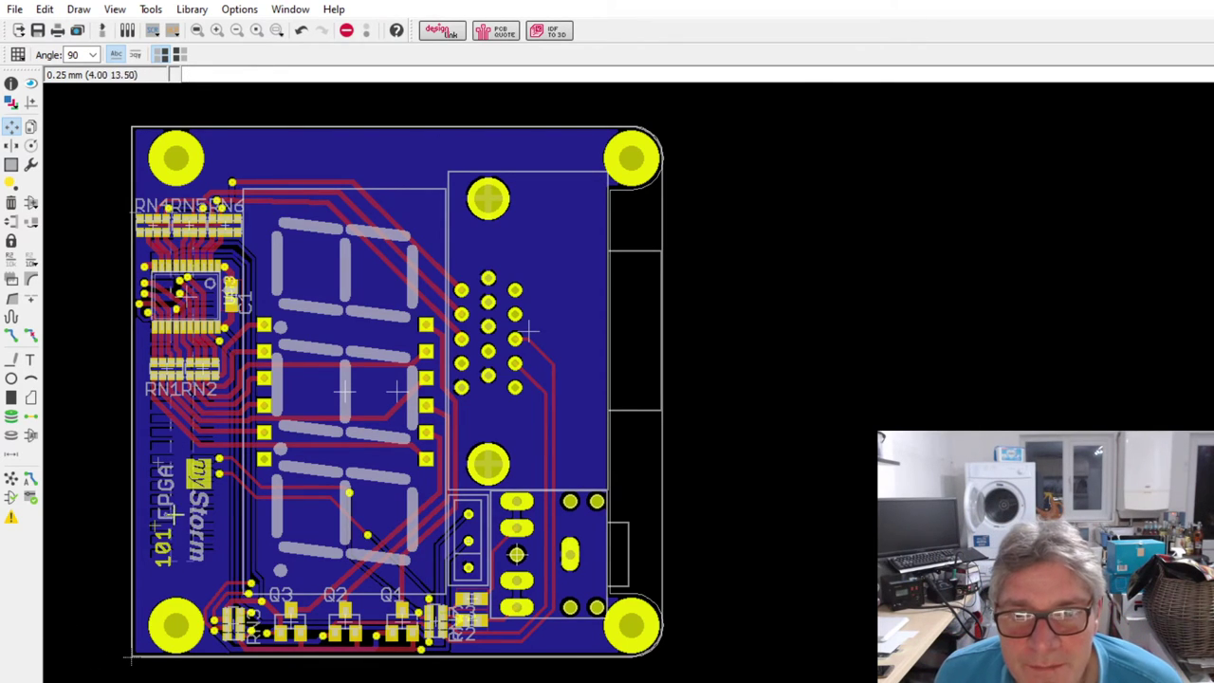
- Rotate the '101' silkscreen text back to 90° and place it just below the FPGA label
scroll(171, 531, "up", 3)
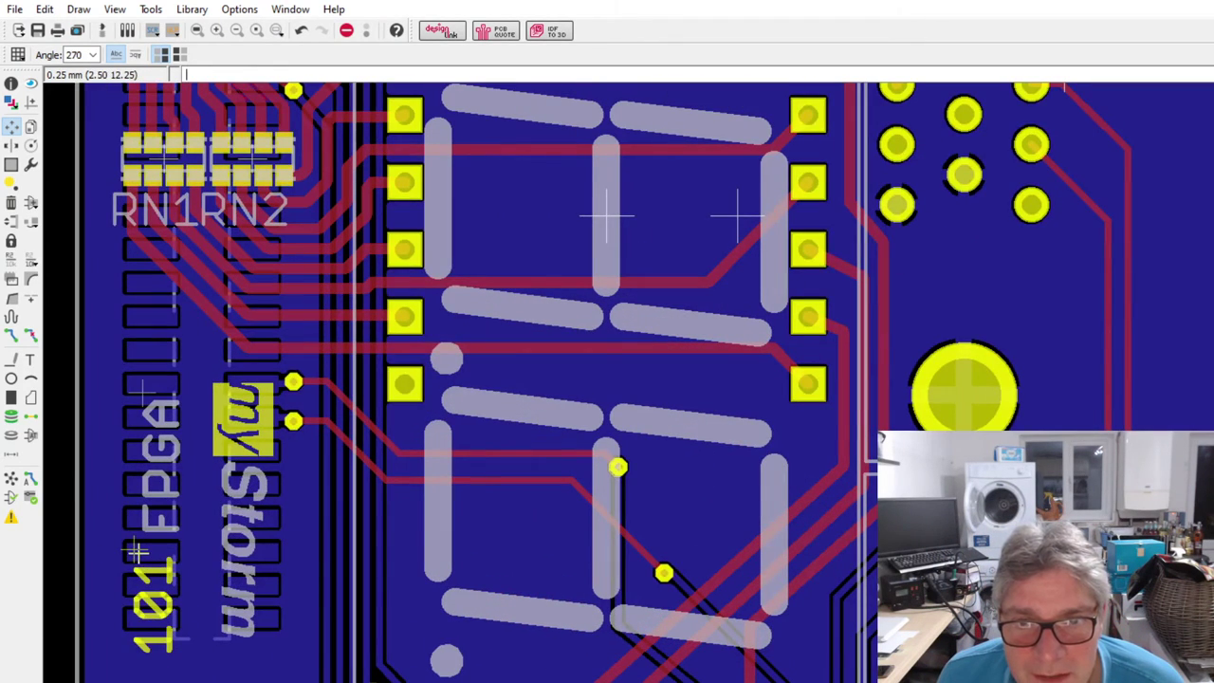
right_click(129, 560)
right_click(152, 559)
right_click(154, 574)
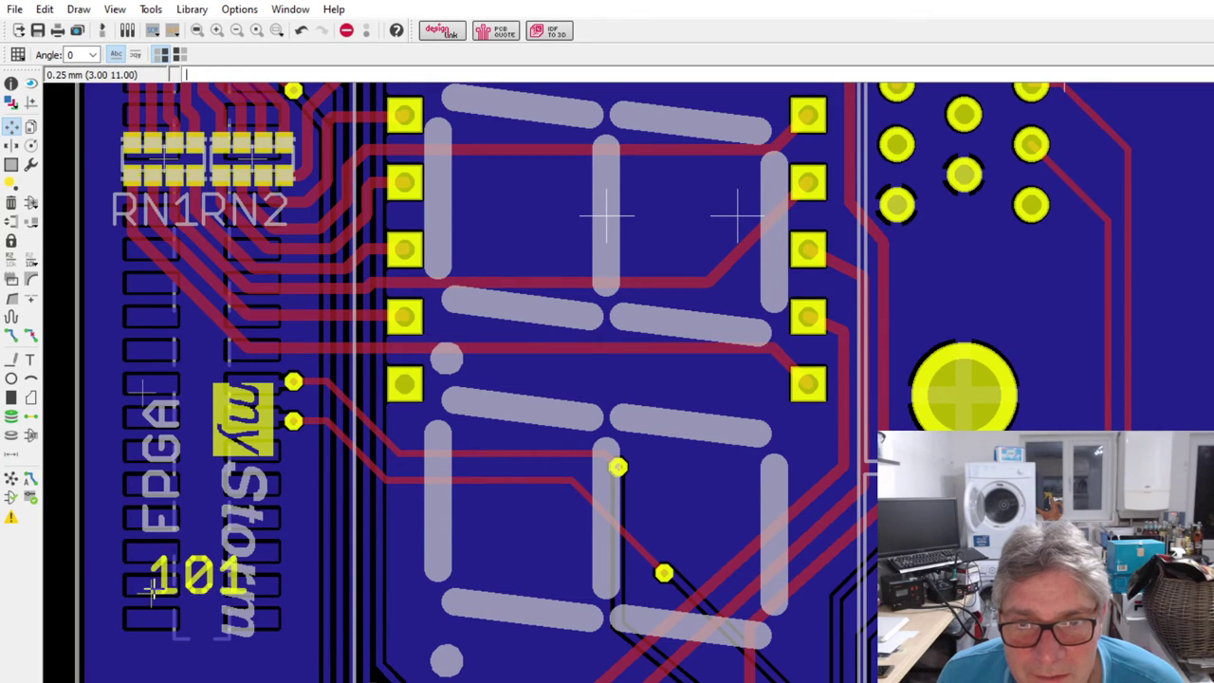
right_click(166, 607)
left_click(177, 635)
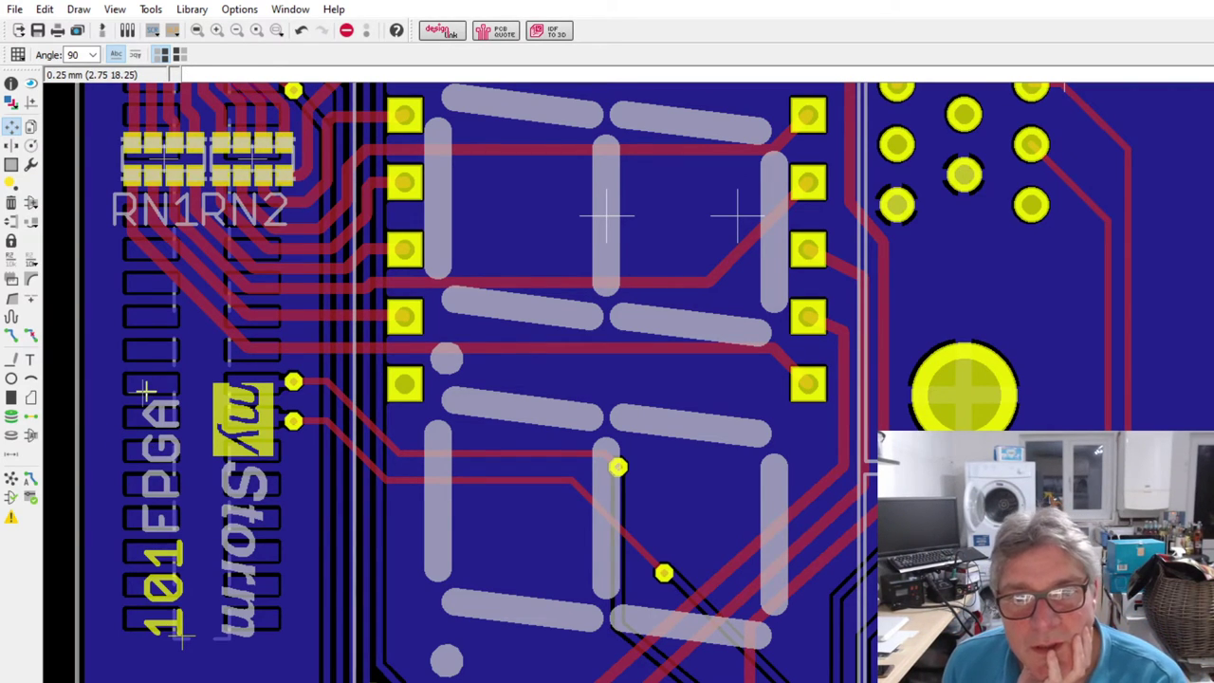
scroll(209, 413, "down", 3)
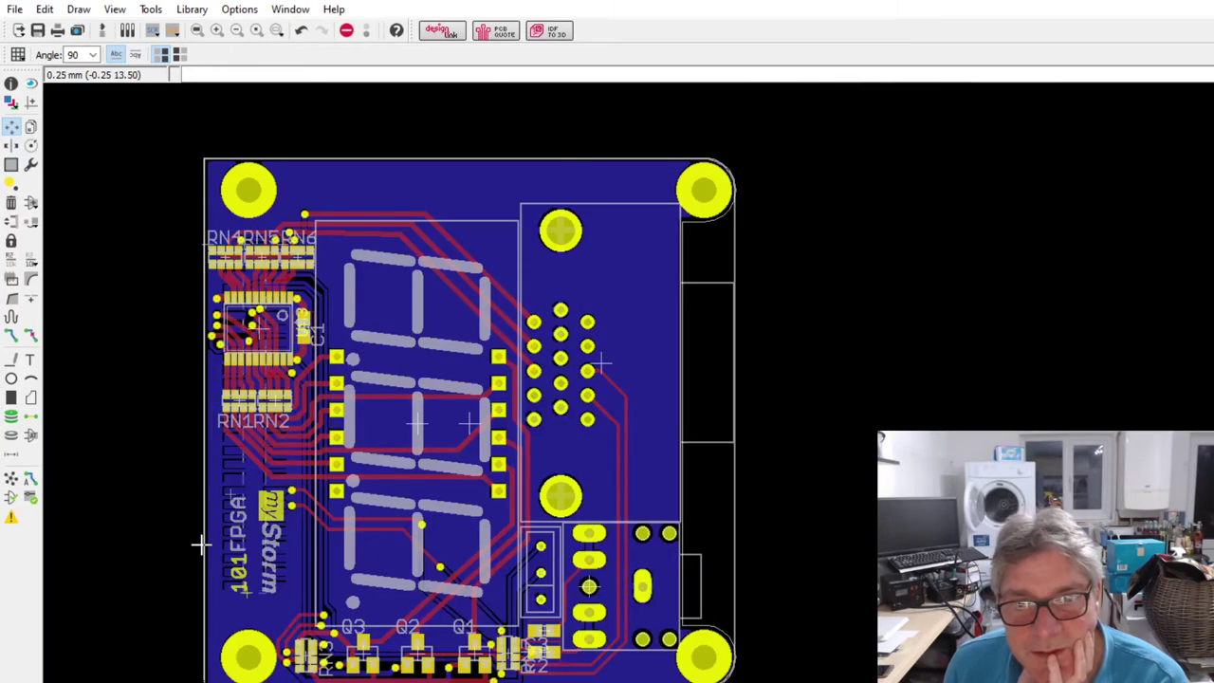
scroll(201, 542, "up", 2)
scroll(200, 542, "down", 1)
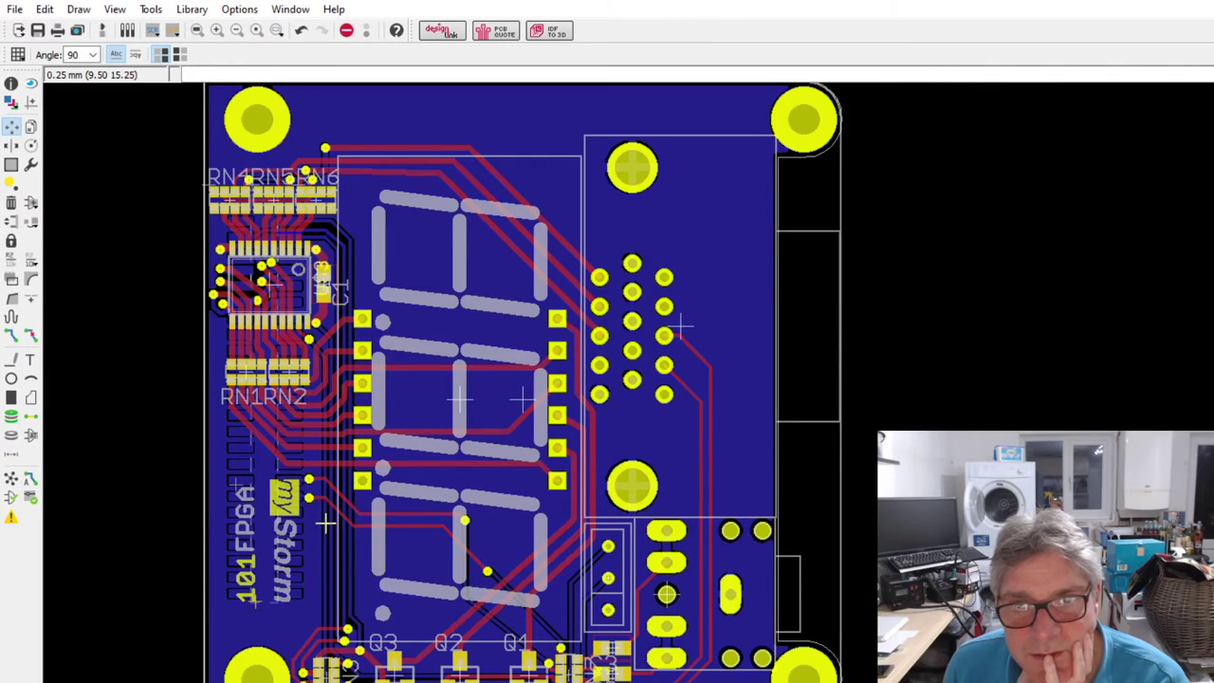
scroll(325, 523, "up", 1)
scroll(326, 523, "down", 1)
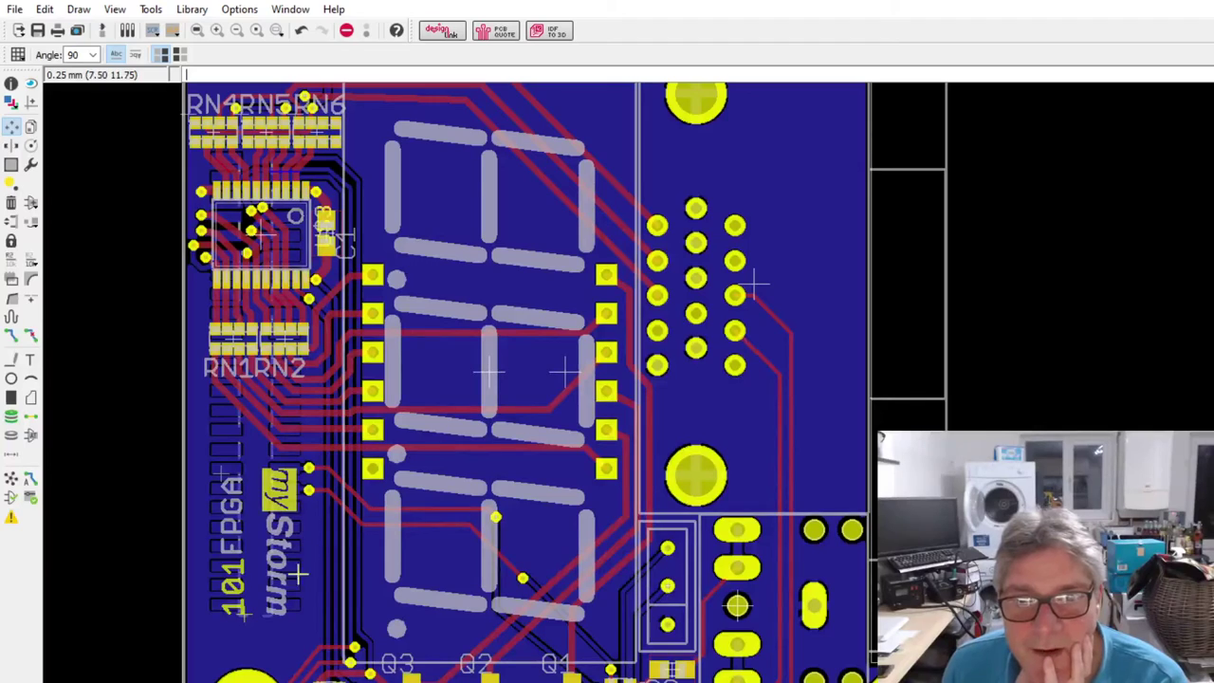
scroll(220, 512, "up", 2)
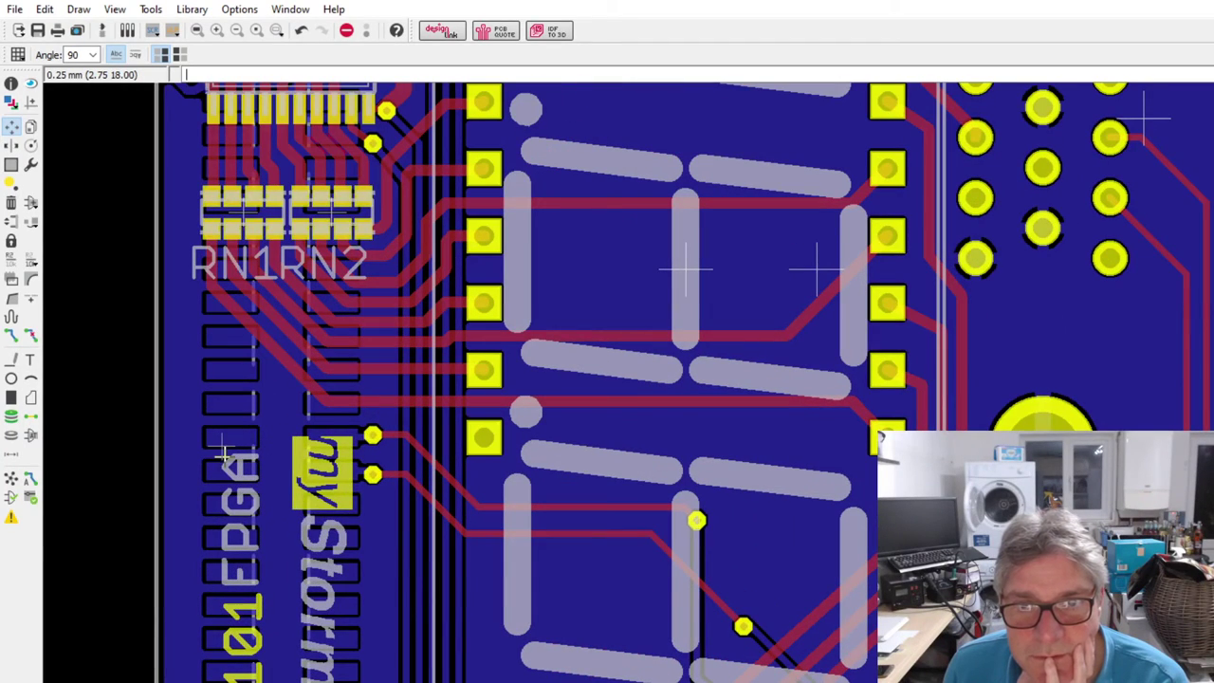
- Cycle the FPGA text through horizontal and vertical orientations with R
key("r")
key("r")
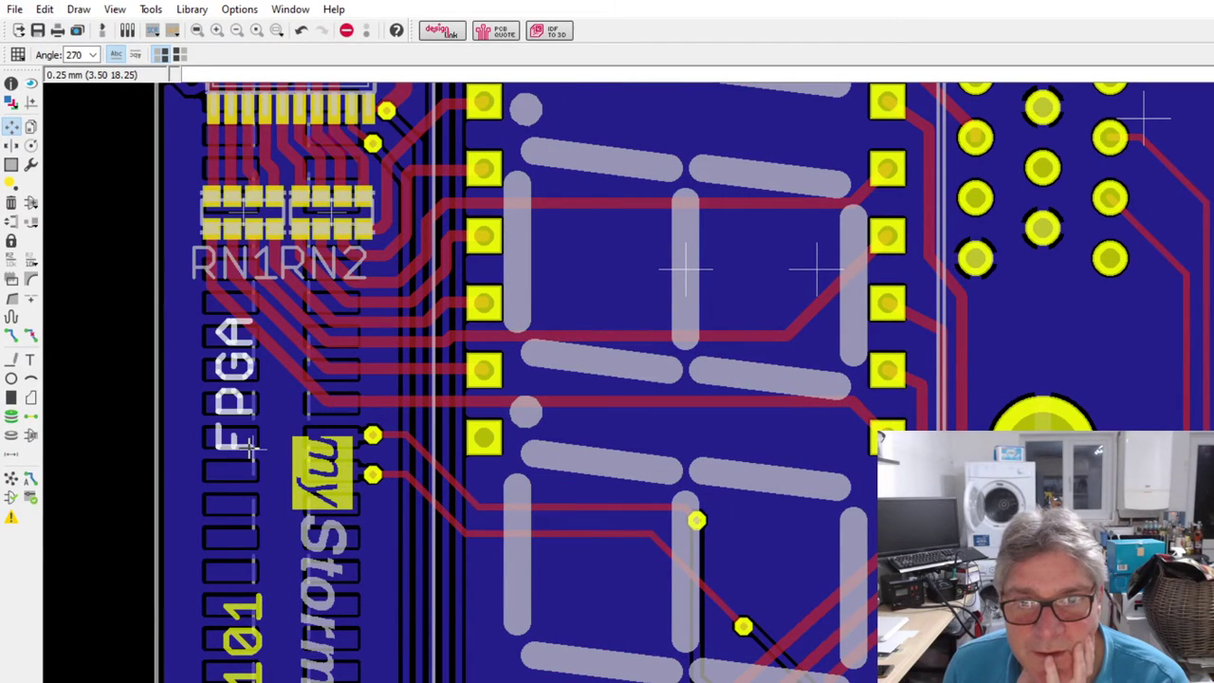
key("r")
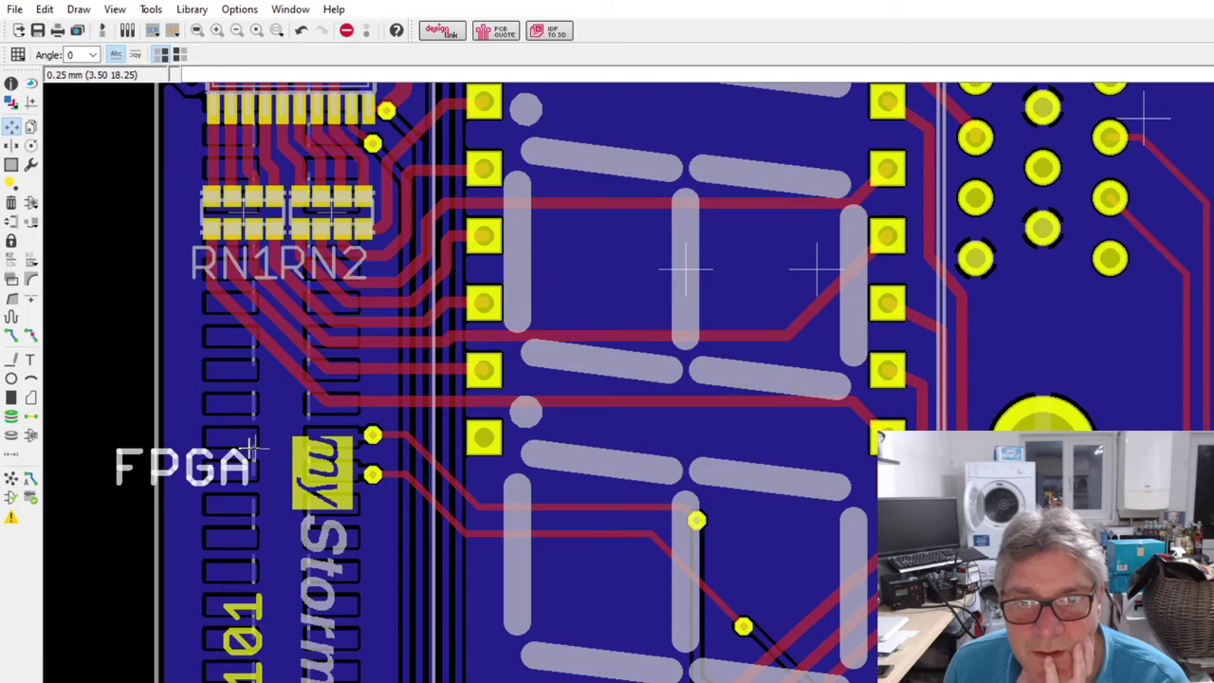
key("r")
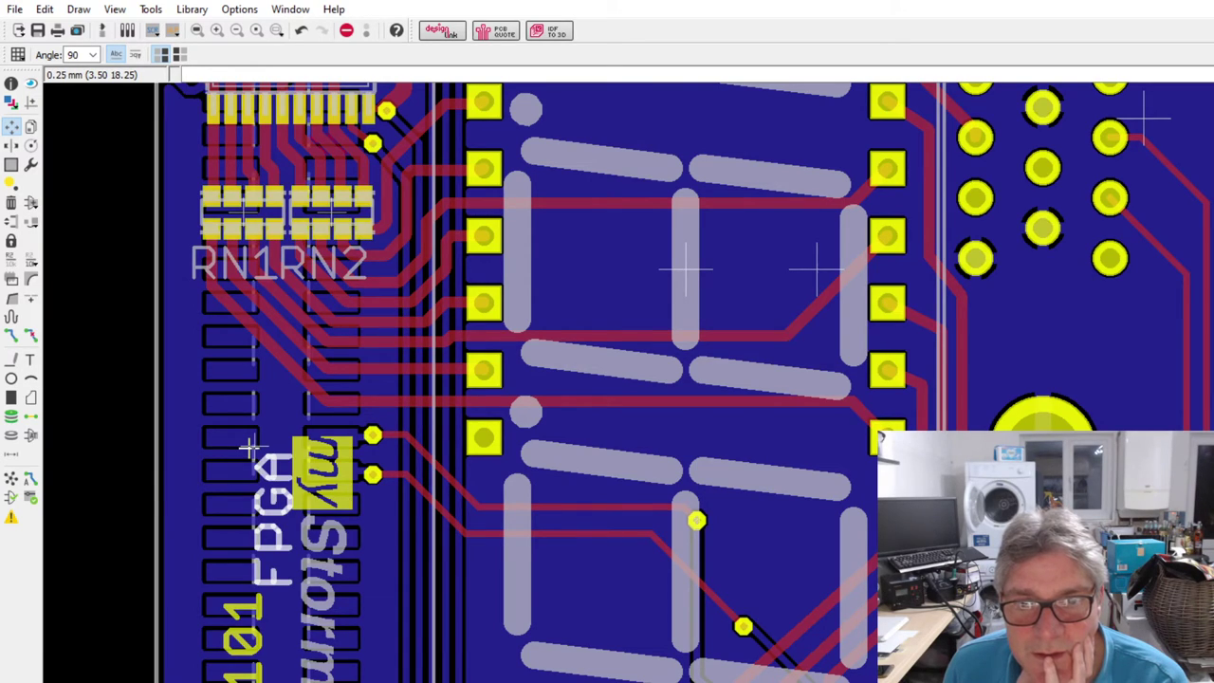
key("r")
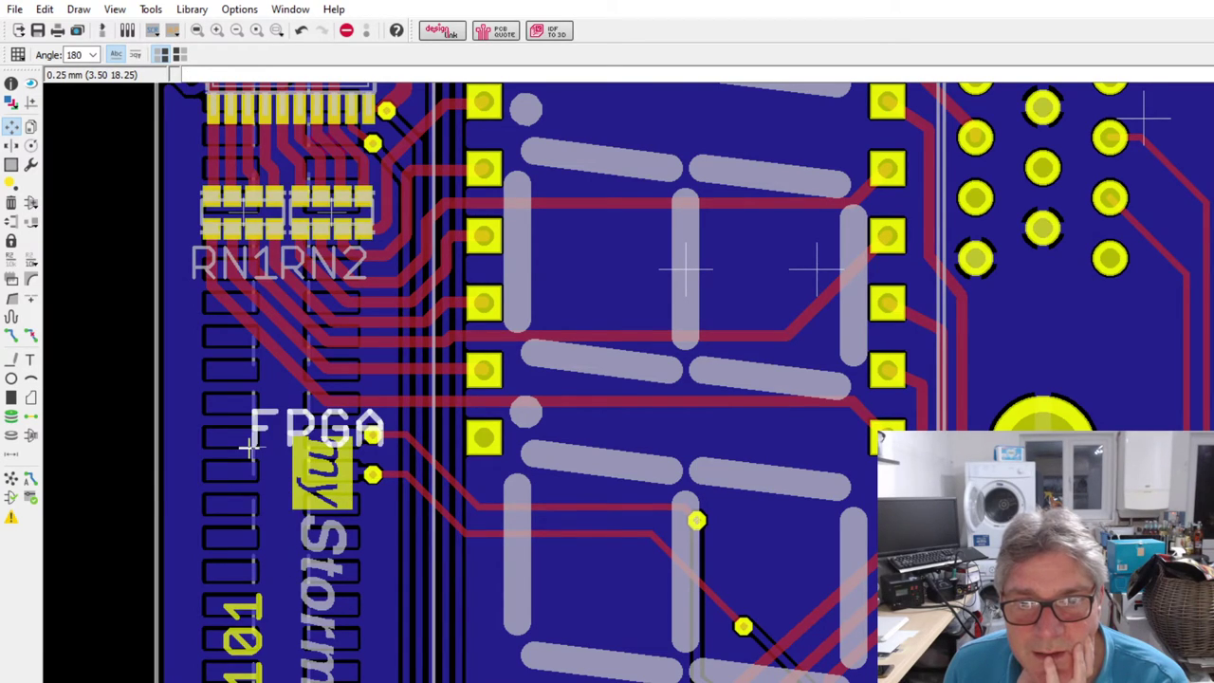
key("r")
key("r")
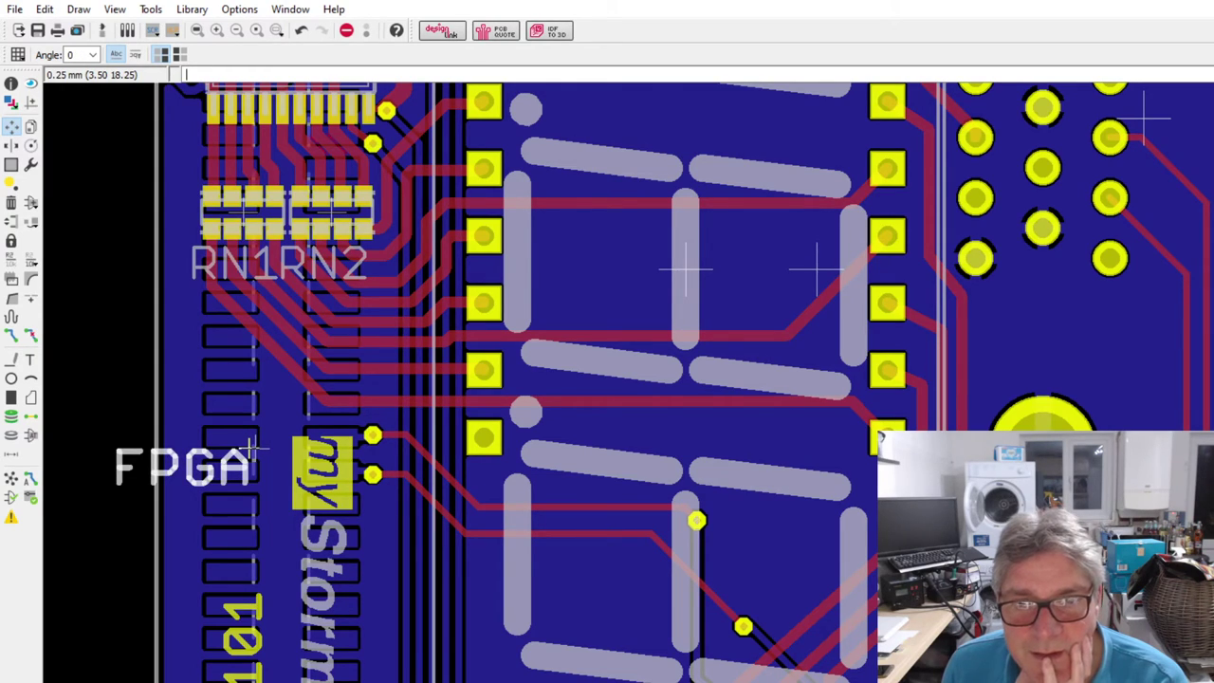
key("r")
key("r")
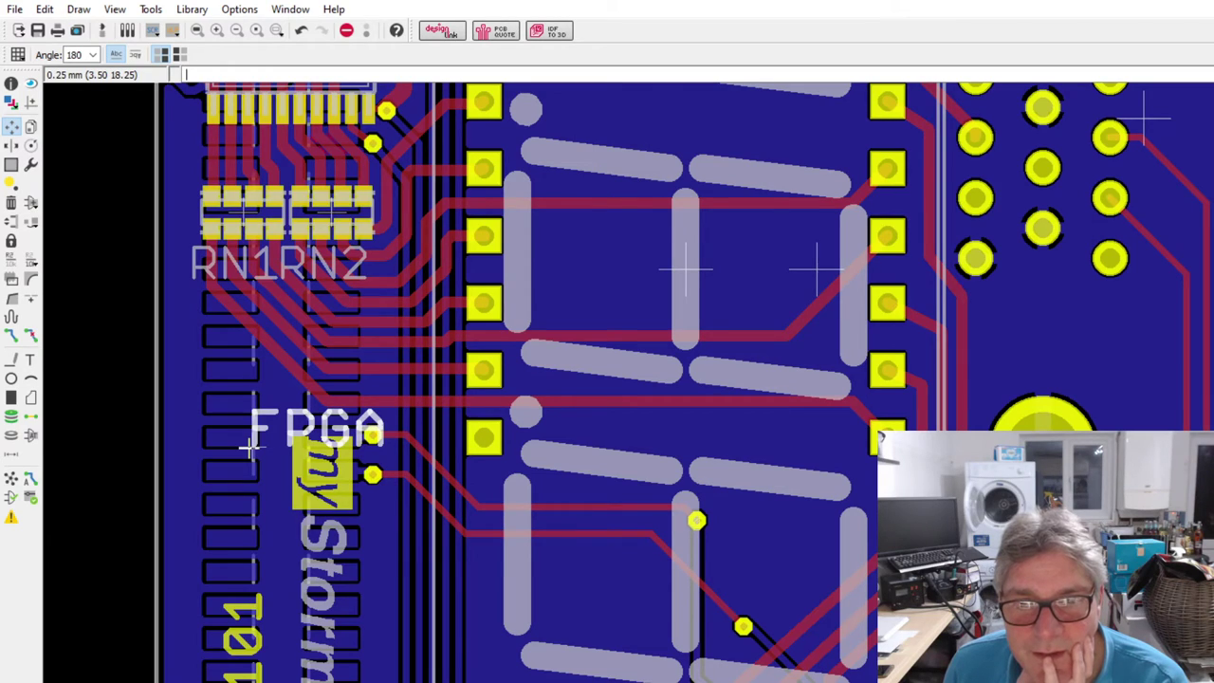
- Turn the FPGA text upright and drop it beside the 101 label
right_click(249, 447)
right_click(249, 448)
right_click(248, 447)
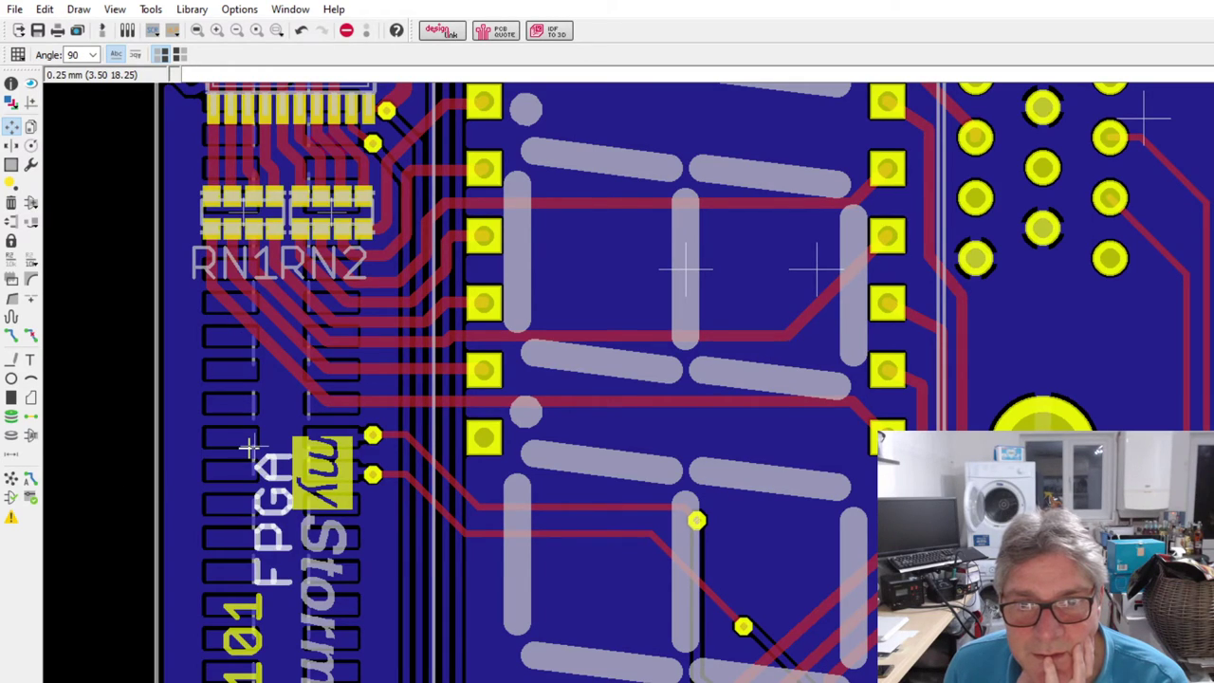
right_click(231, 428)
right_click(231, 427)
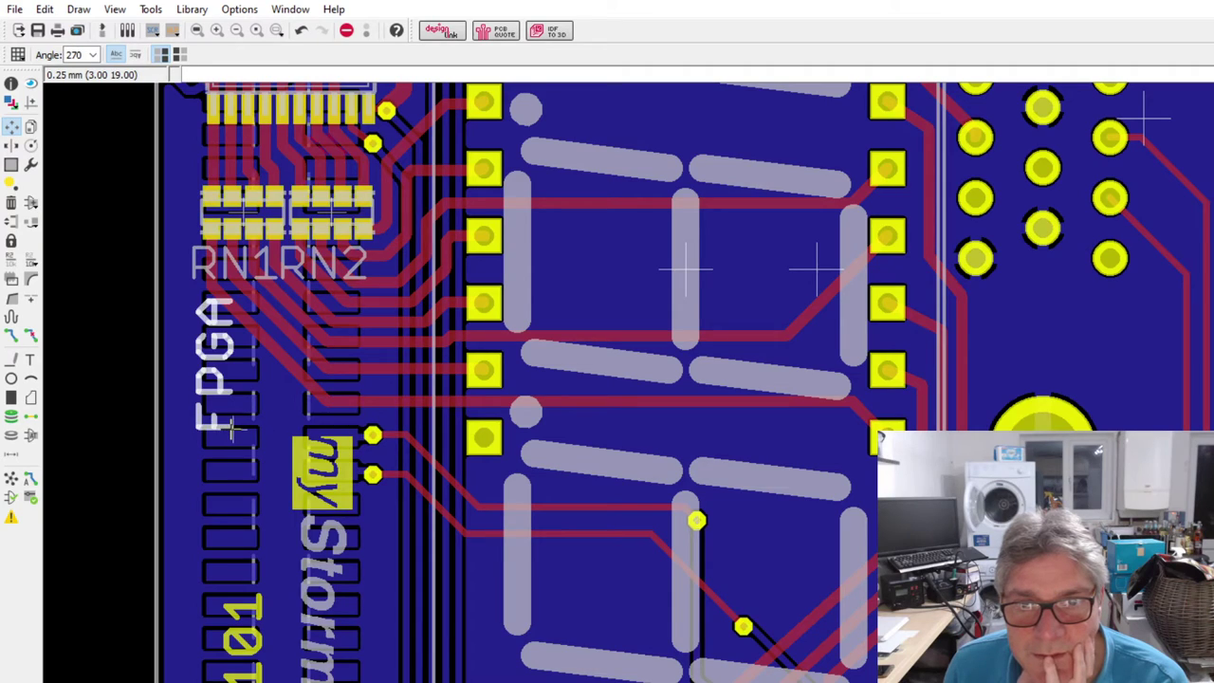
right_click(231, 429)
right_click(230, 431)
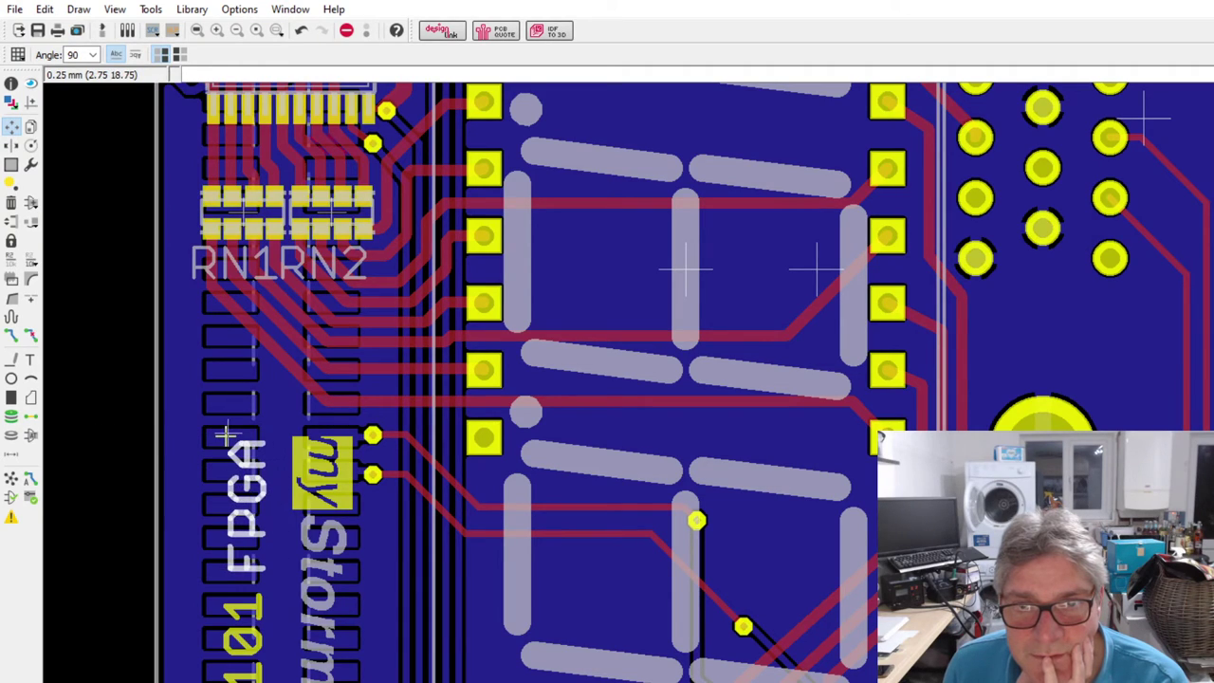
left_click(228, 434)
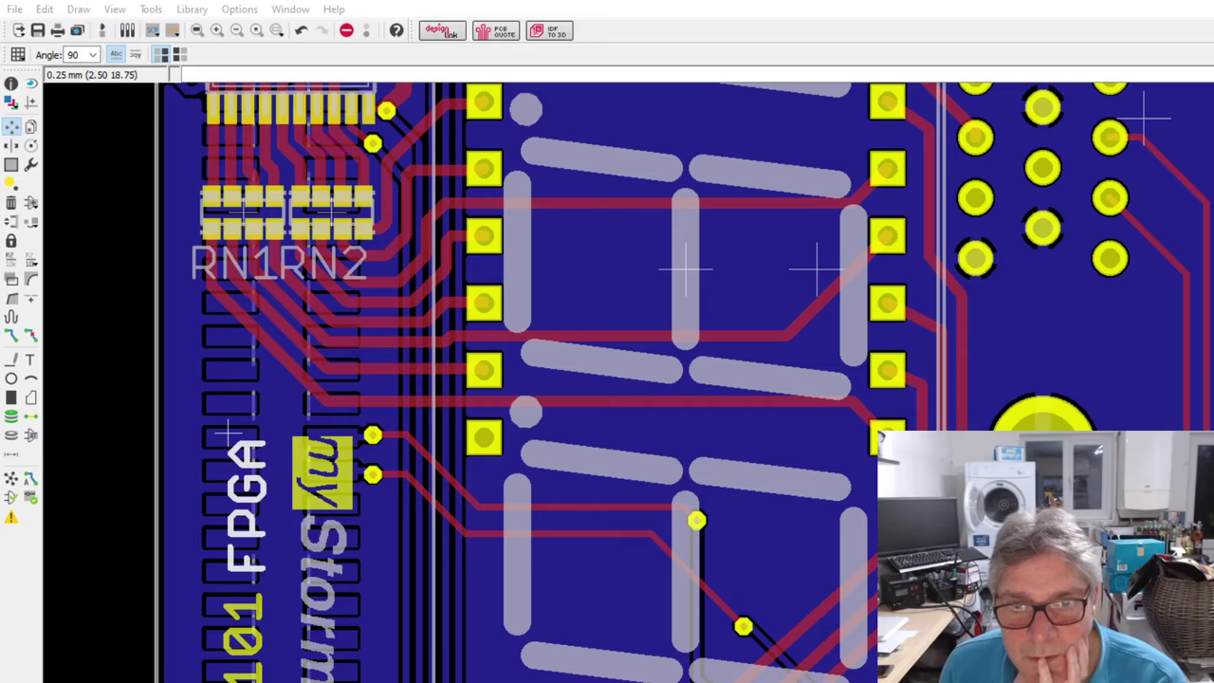
- Pick the FPGA text up again, nudge it toward 101, and rotate it to 270°
left_click(30, 479)
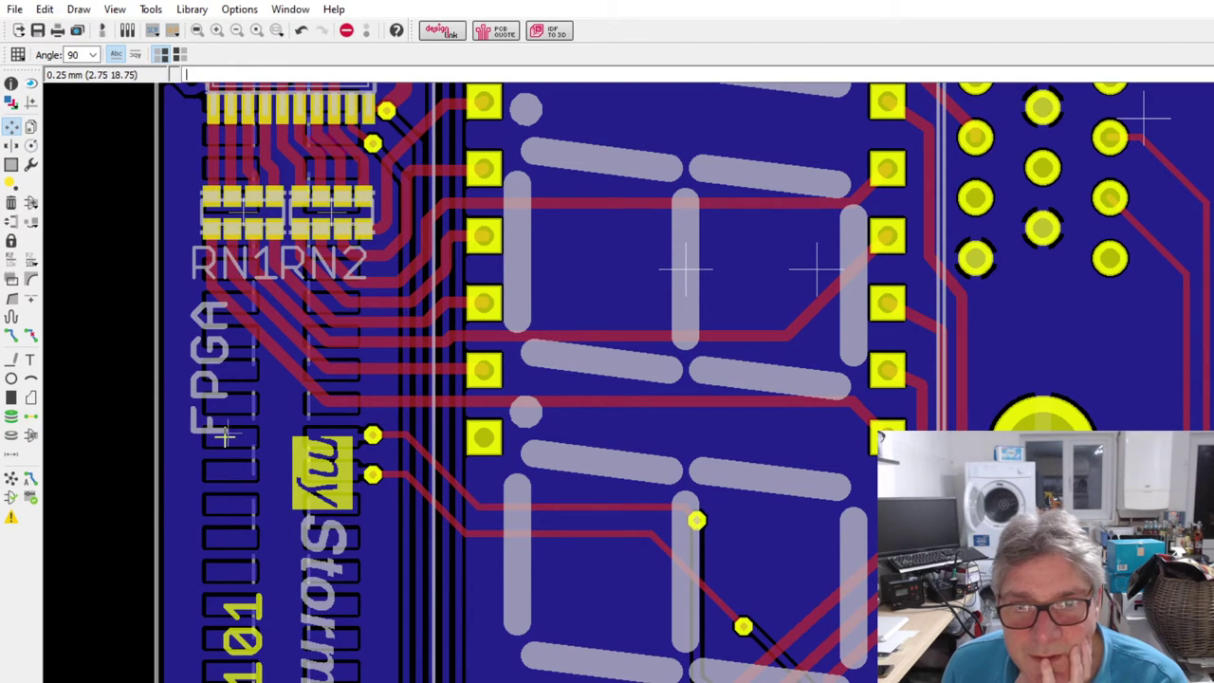
mouse_move(222, 435)
left_mouse_down()
mouse_move(269, 503)
mouse_move(266, 442)
mouse_move(223, 434)
left_mouse_up()
key("r")
key("r")
- Zoom in and out to review the upright 101 FPGA label against the full board layout
scroll(258, 515, "down", 1)
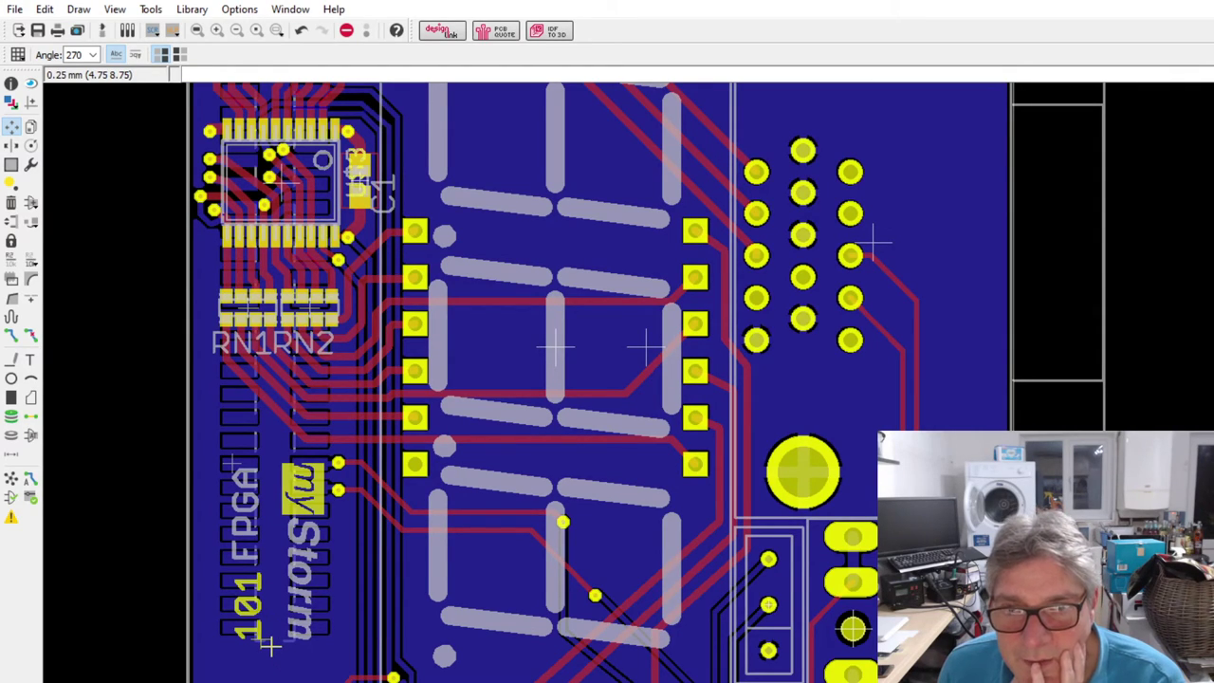
scroll(326, 552, "down", 1)
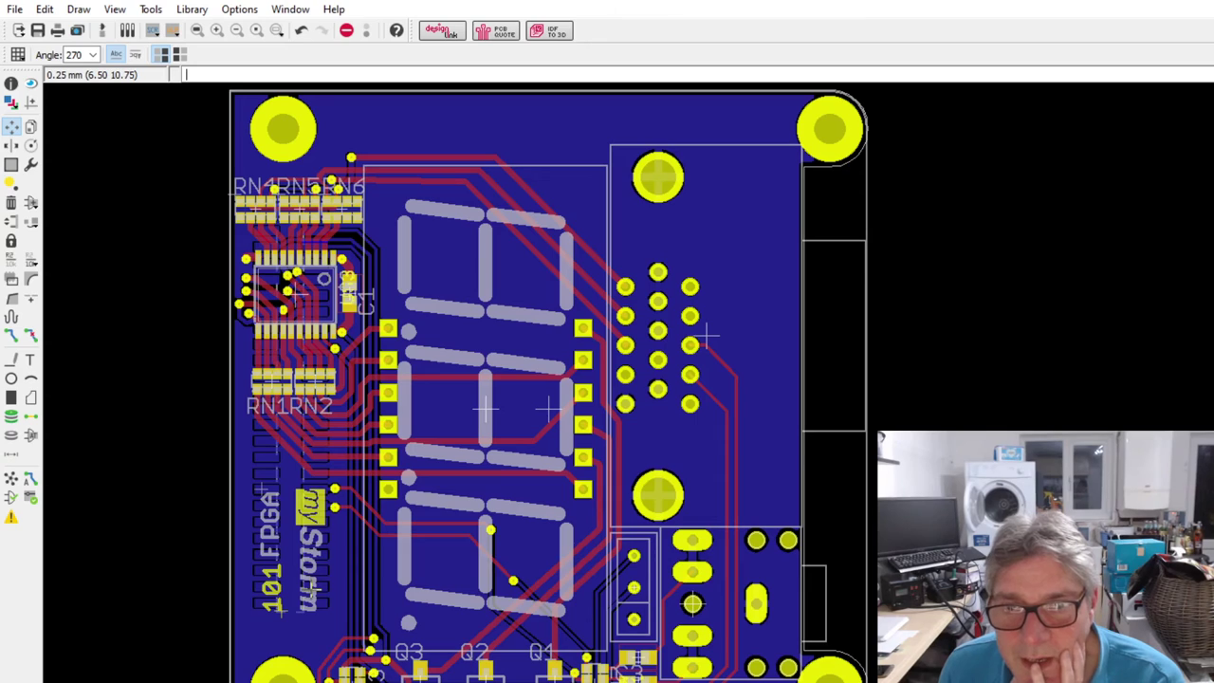
scroll(311, 591, "down", 2)
scroll(275, 490, "up", 1)
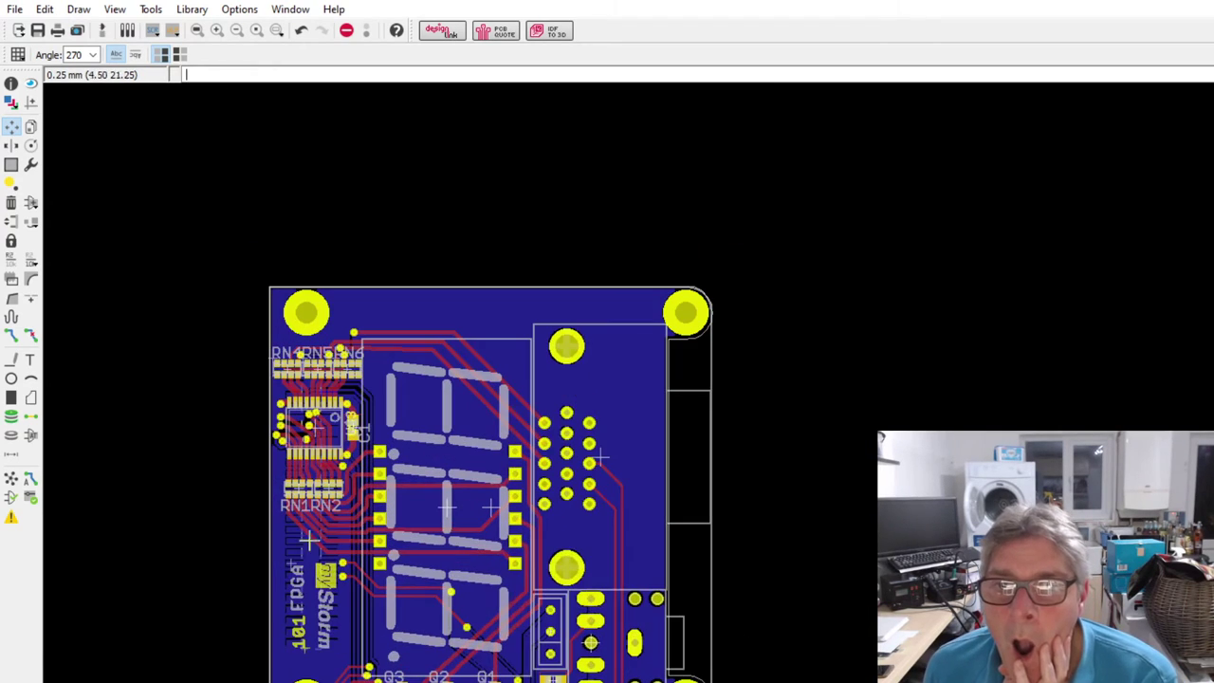
scroll(388, 679, "up", 2)
scroll(175, 593, "down", 1)
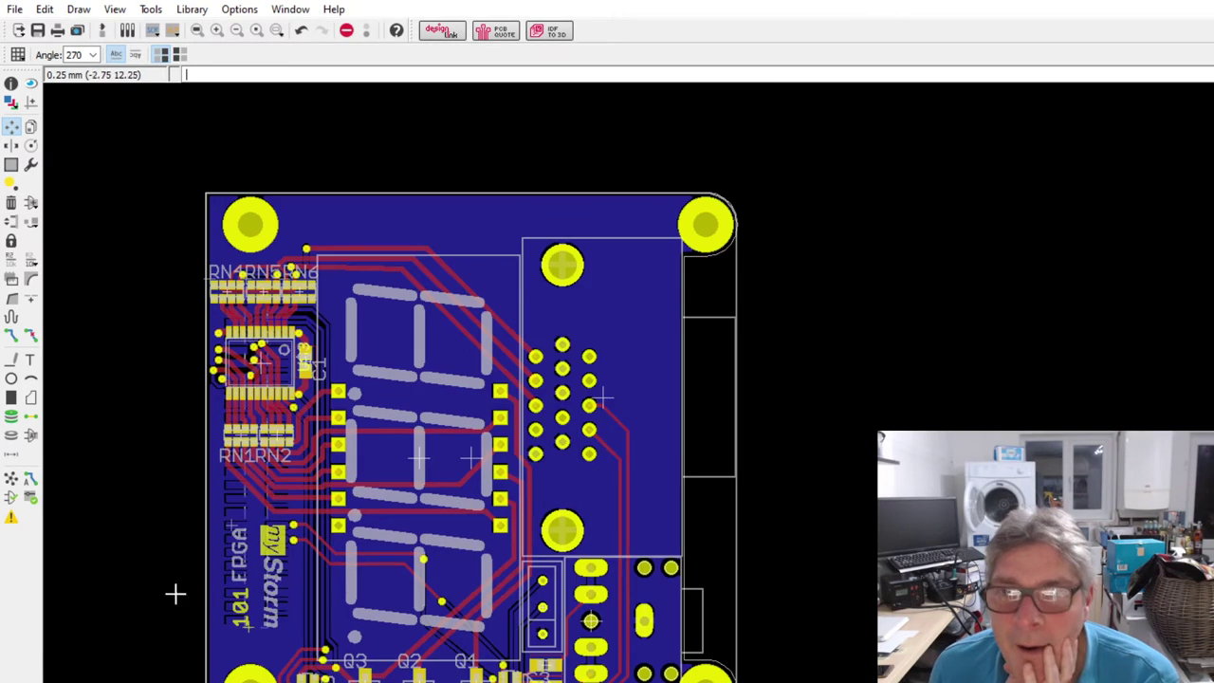
scroll(300, 666, "up", 1)
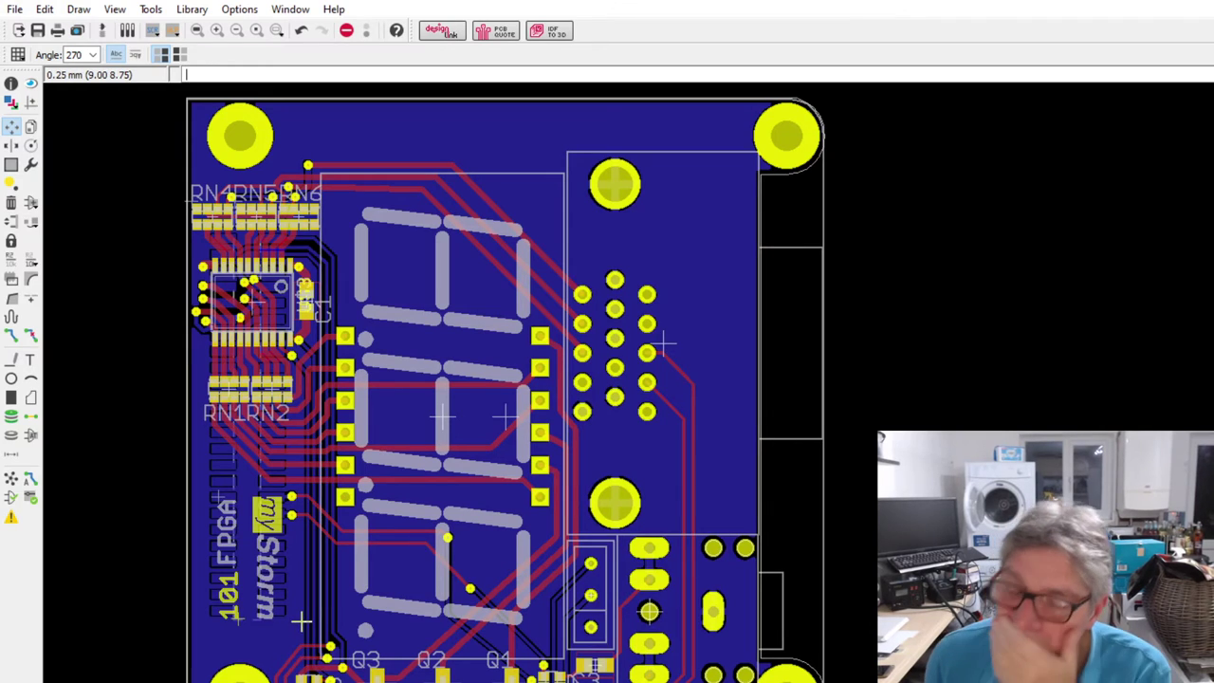
scroll(76, 538, "down", 1)
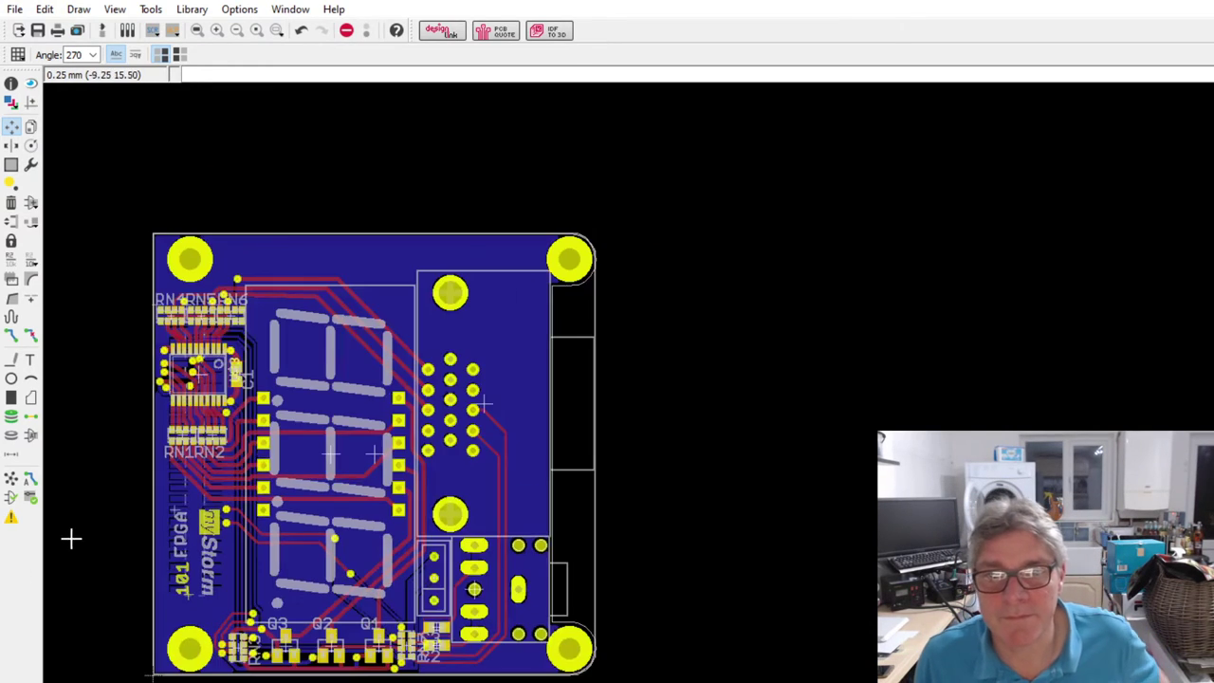
scroll(349, 495, "up", 2)
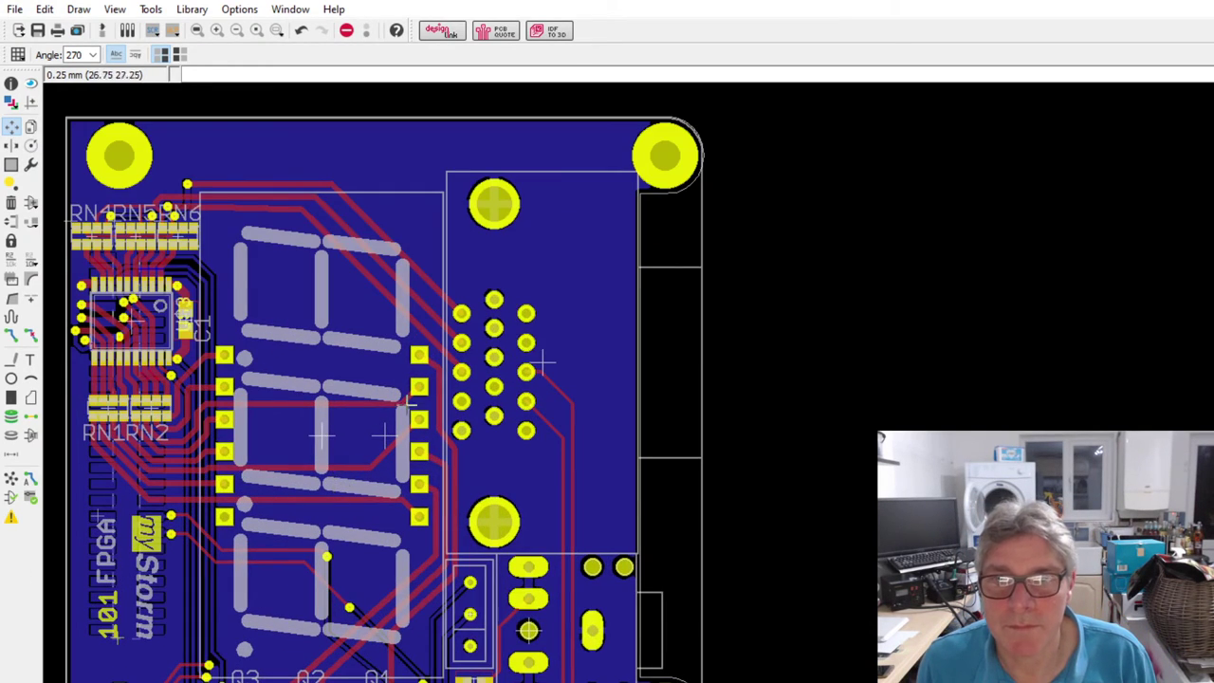
scroll(443, 272, "down", 1)
scroll(443, 272, "up", 1)
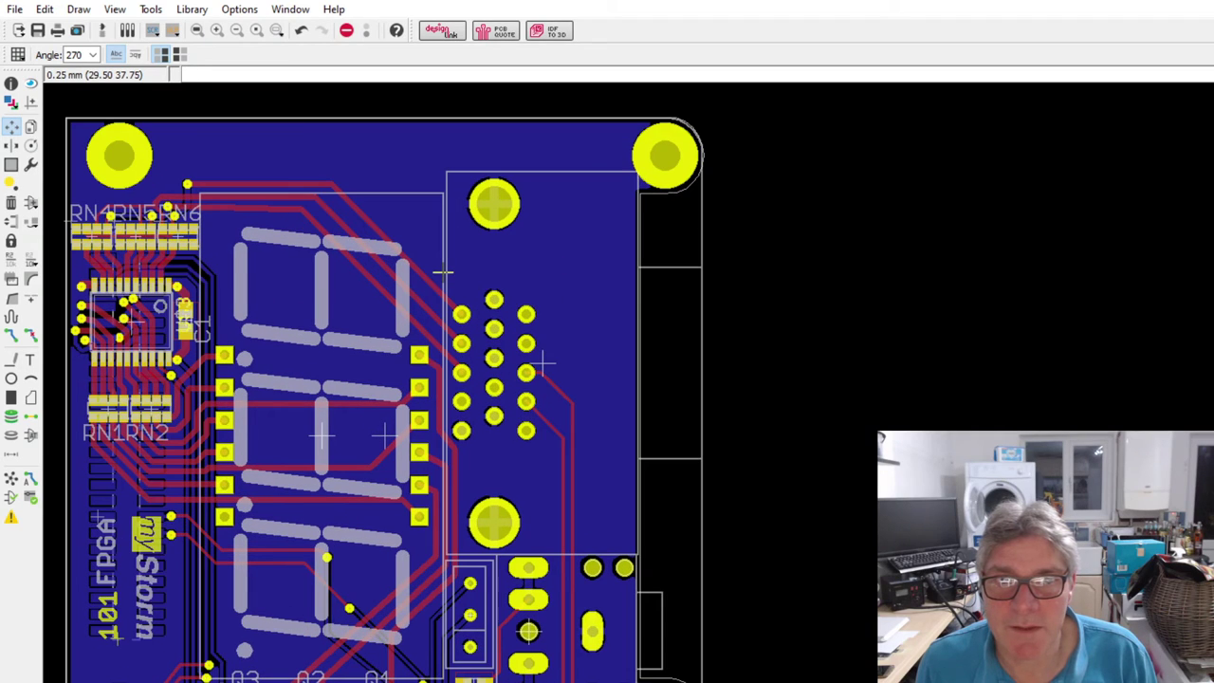
scroll(443, 272, "down", 1)
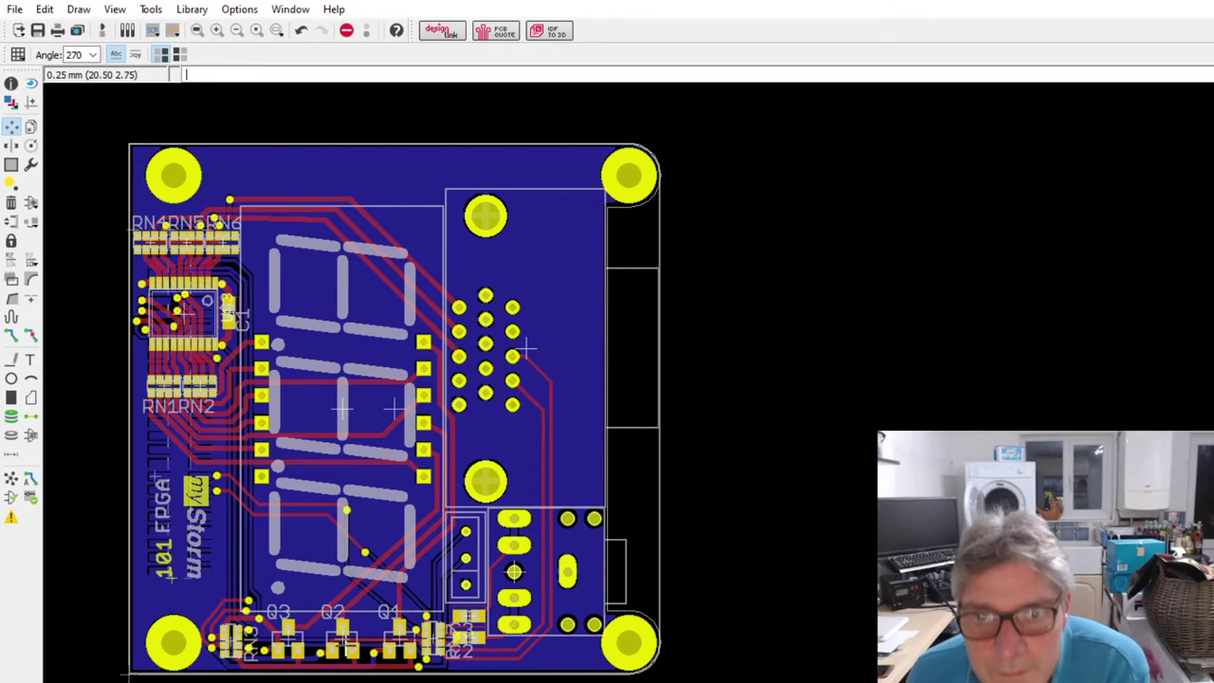
scroll(347, 645, "up", 1)
scroll(347, 645, "up", 2)
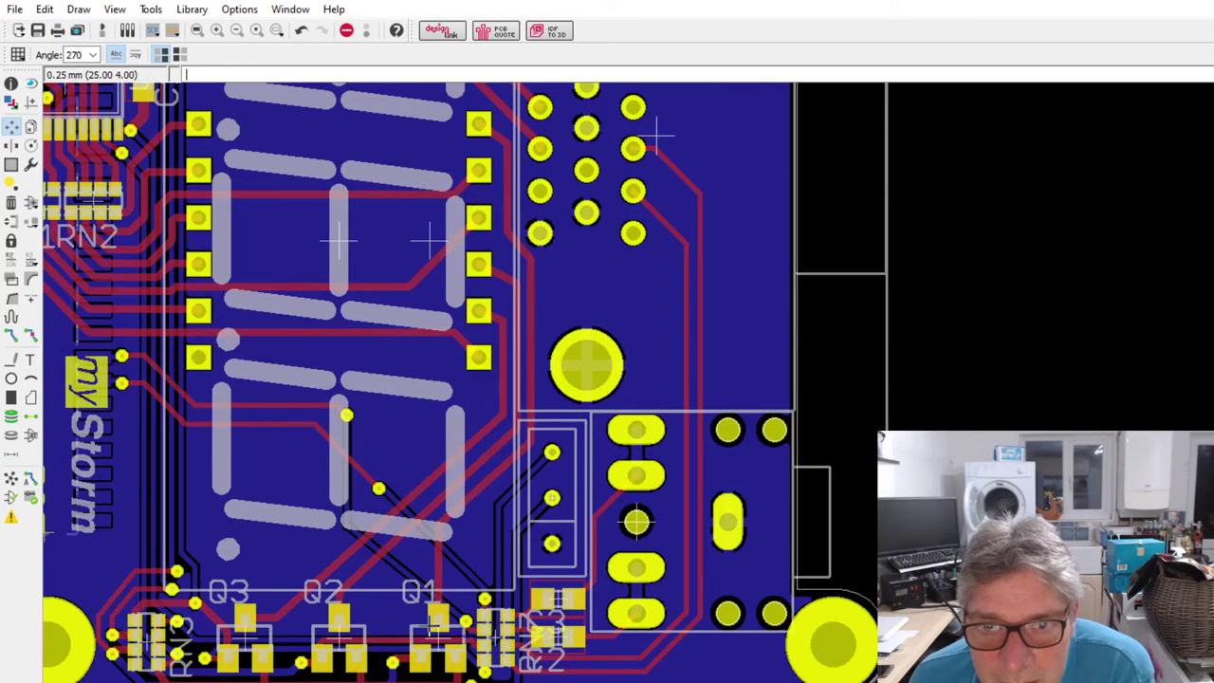
scroll(432, 626, "down", 2)
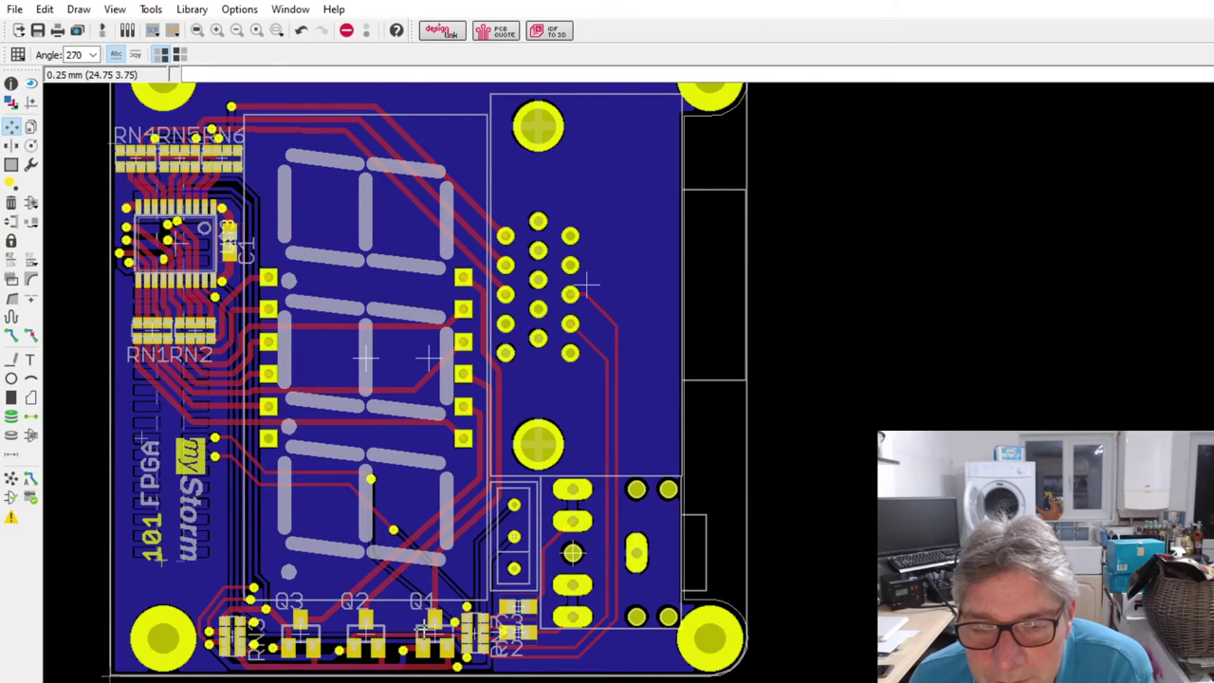
scroll(462, 668, "up", 1)
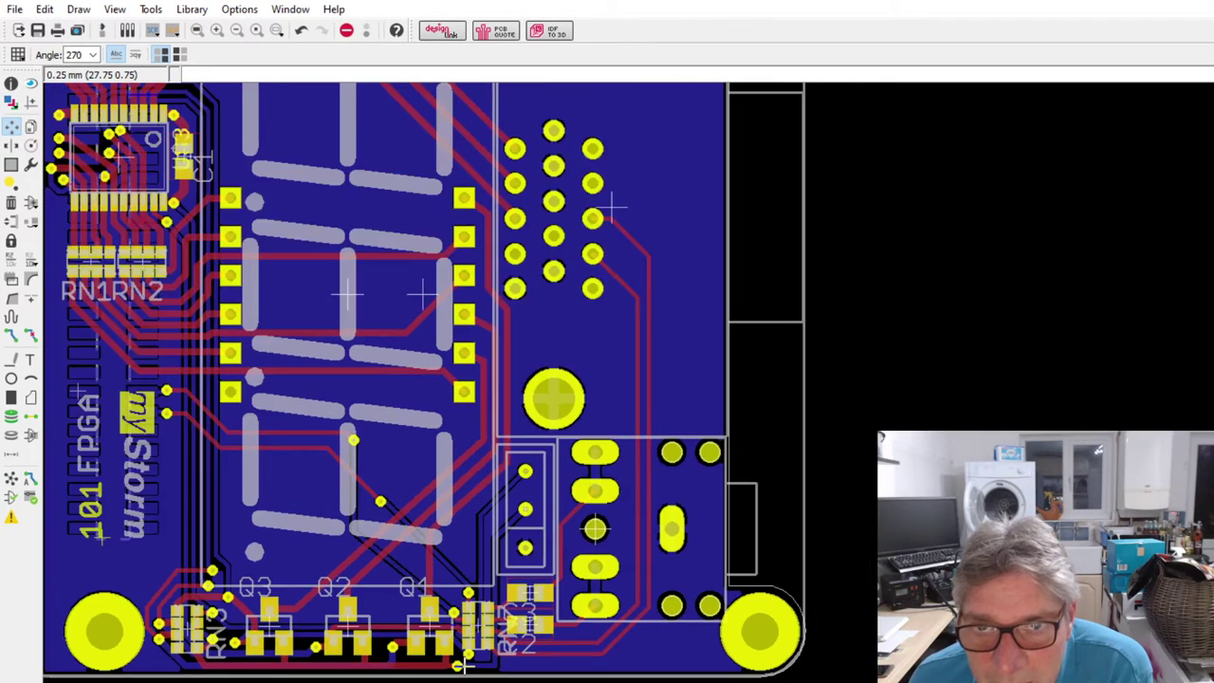
scroll(462, 667, "up", 1)
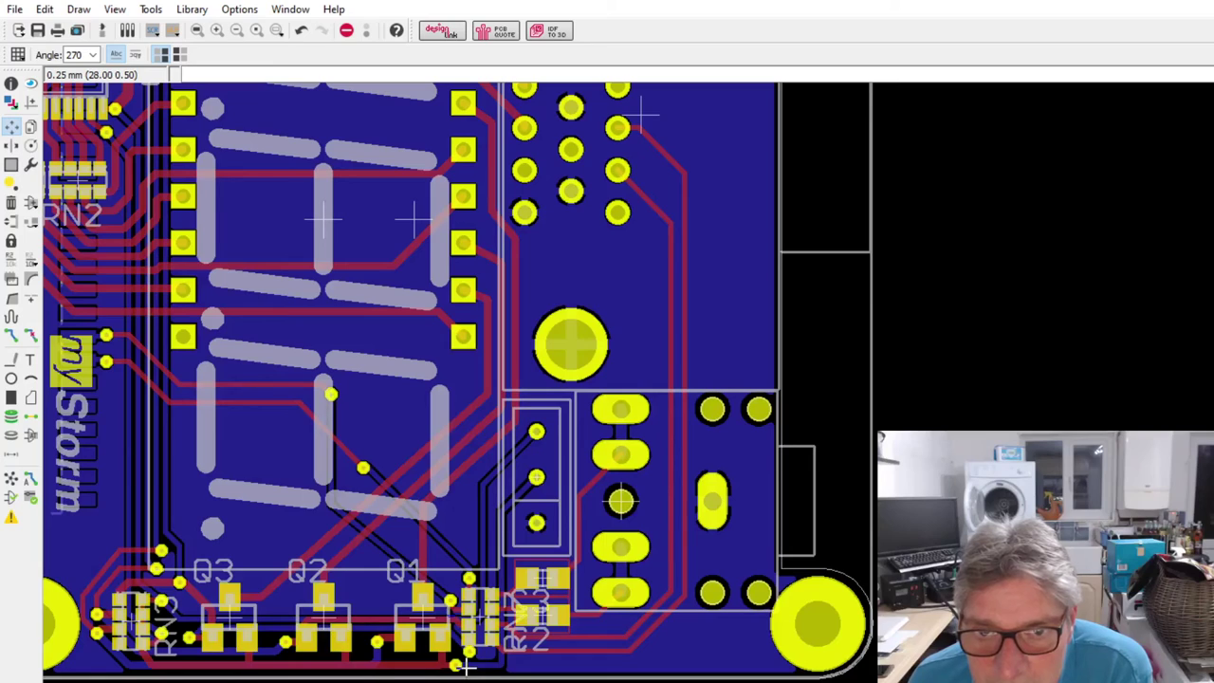
scroll(462, 667, "down", 3)
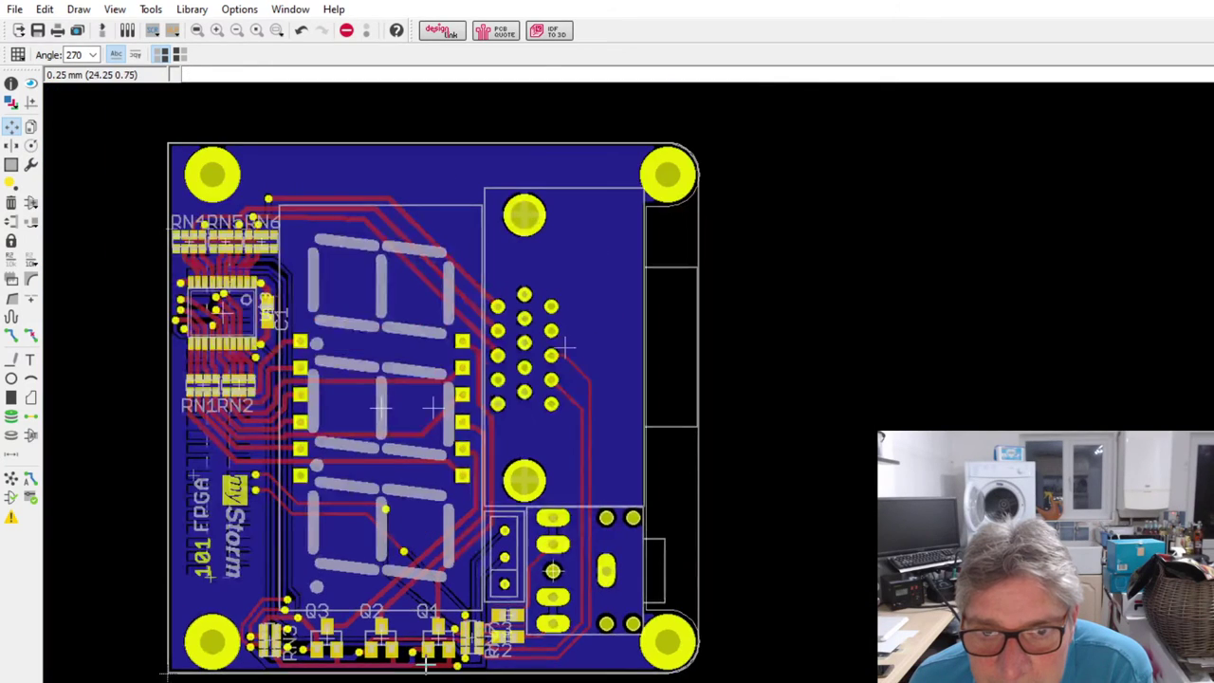
scroll(369, 656, "down", 2)
scroll(301, 559, "up", 3)
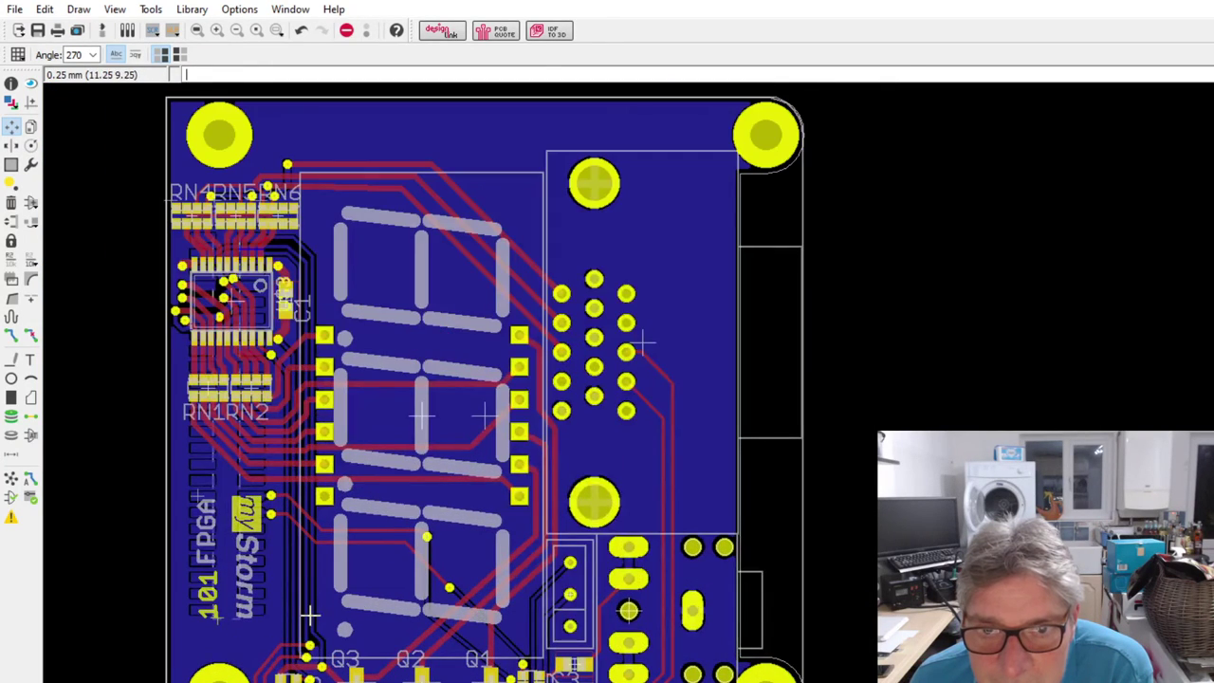
scroll(309, 663, "up", 1)
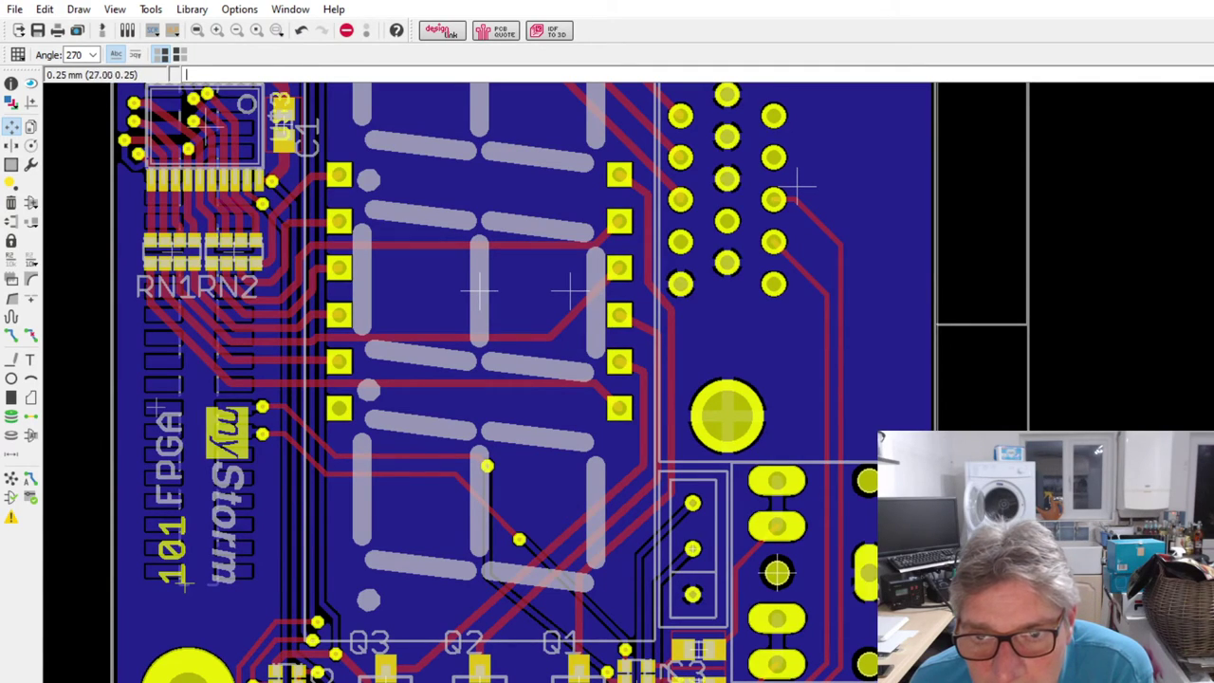
scroll(617, 675, "up", 1)
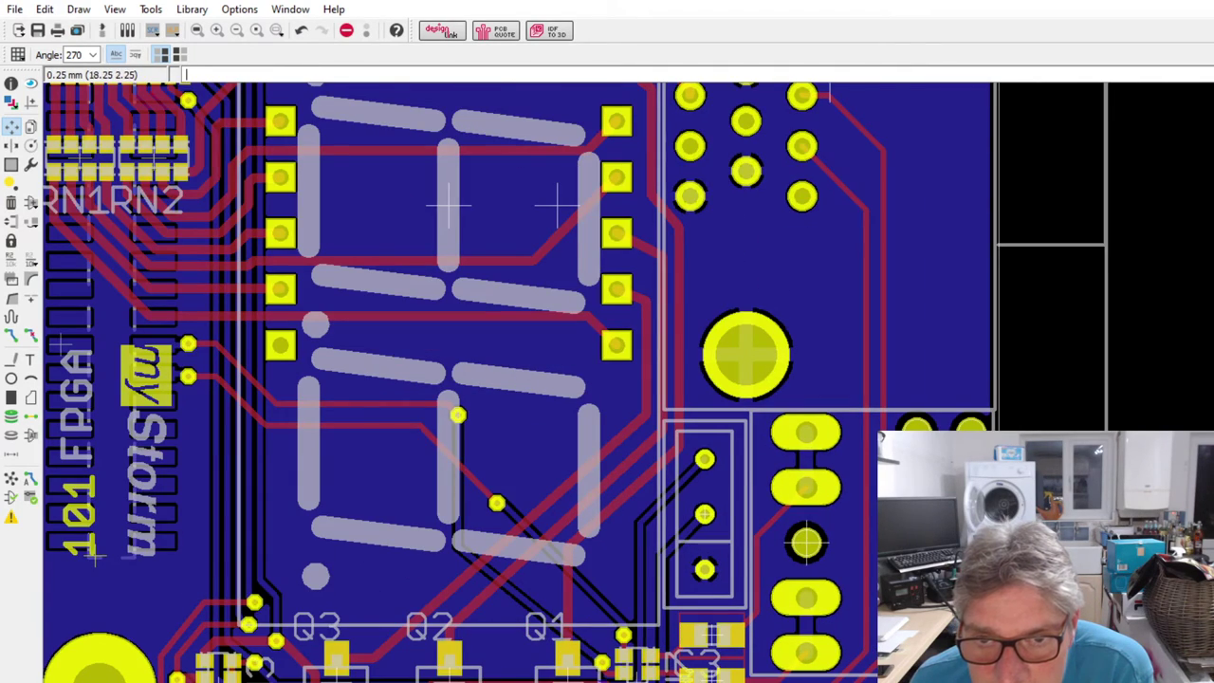
scroll(244, 676, "up", 2)
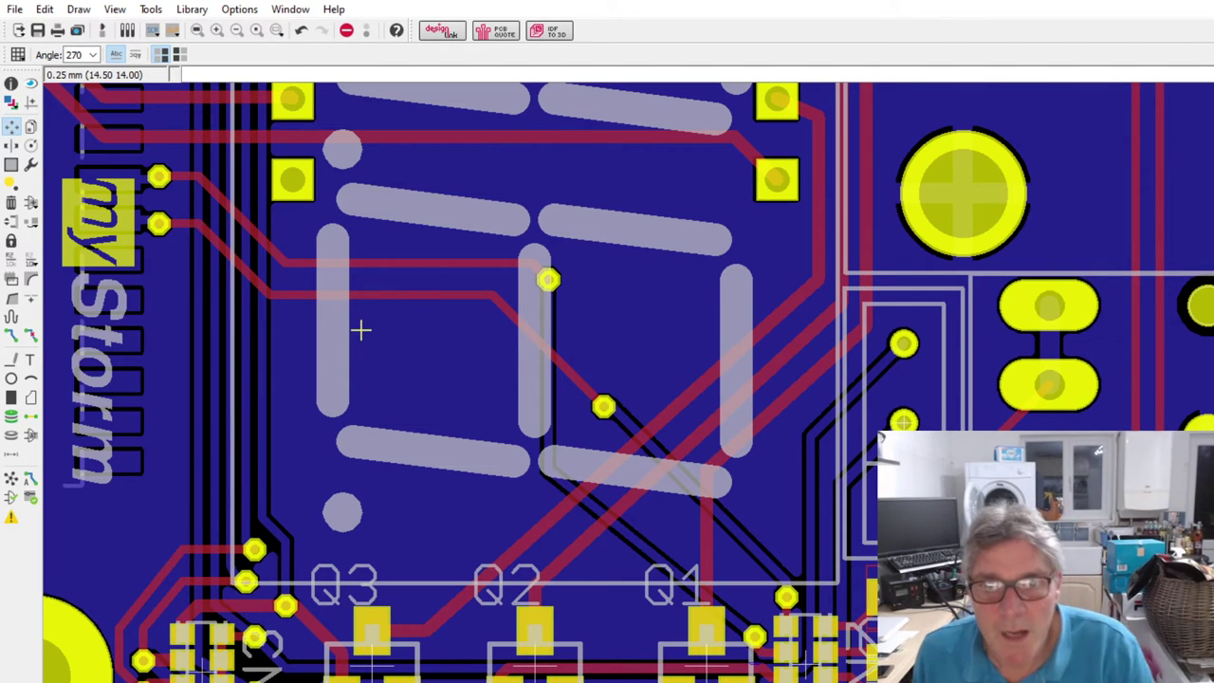
scroll(360, 328, "down", 2)
scroll(787, 140, "down", 3)
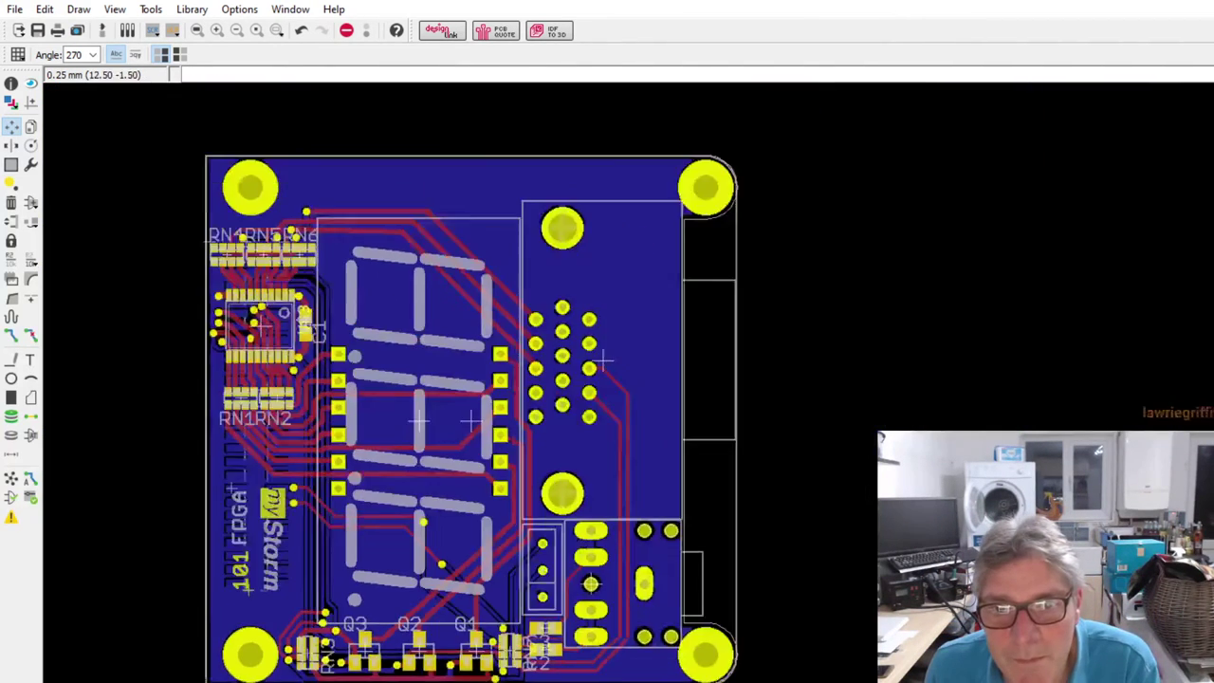
scroll(515, 403, "up", 1)
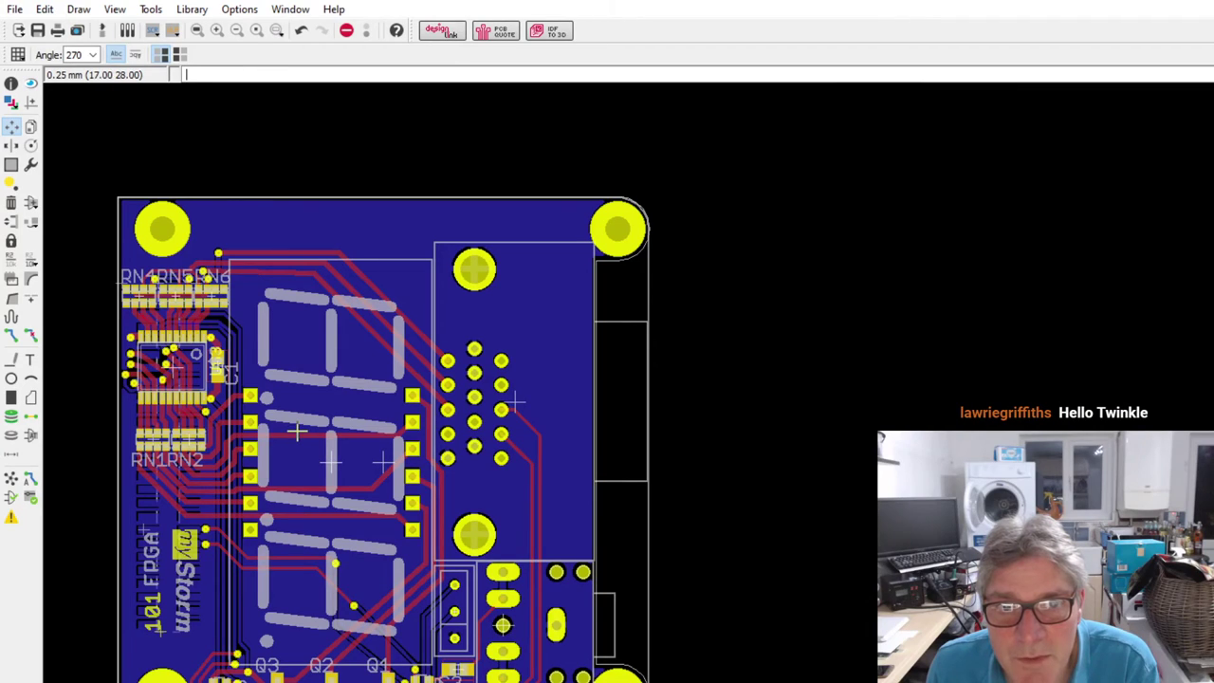
scroll(151, 233, "down", 1)
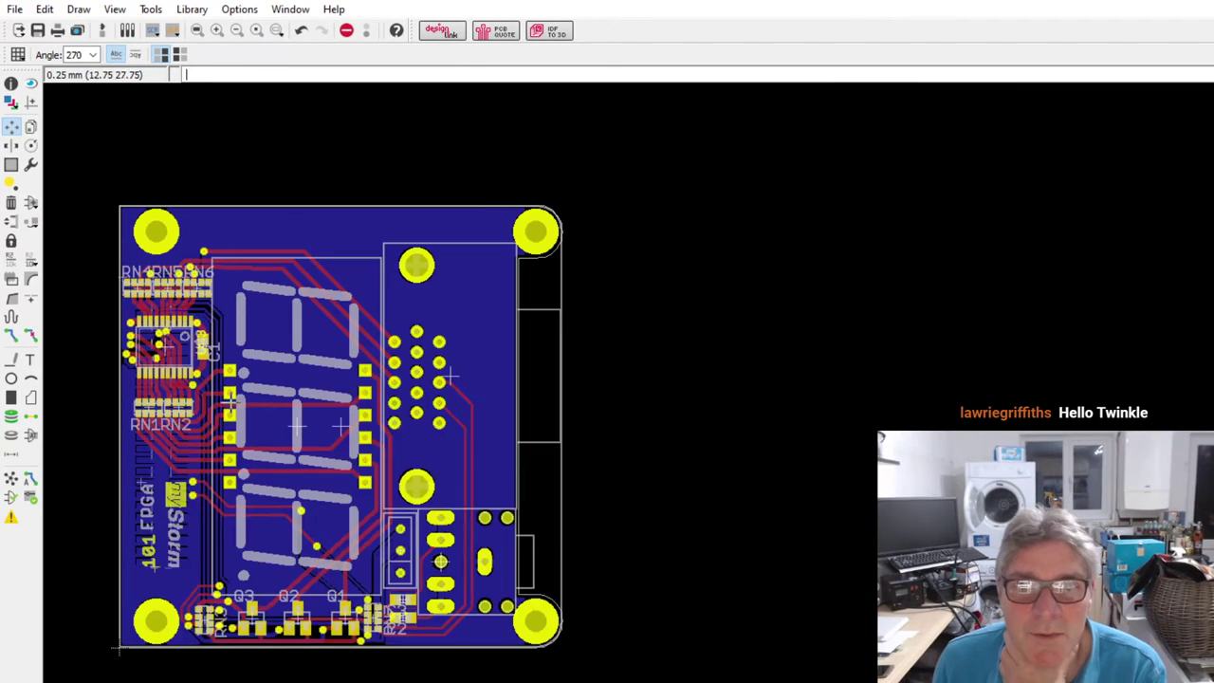
scroll(312, 539, "up", 1)
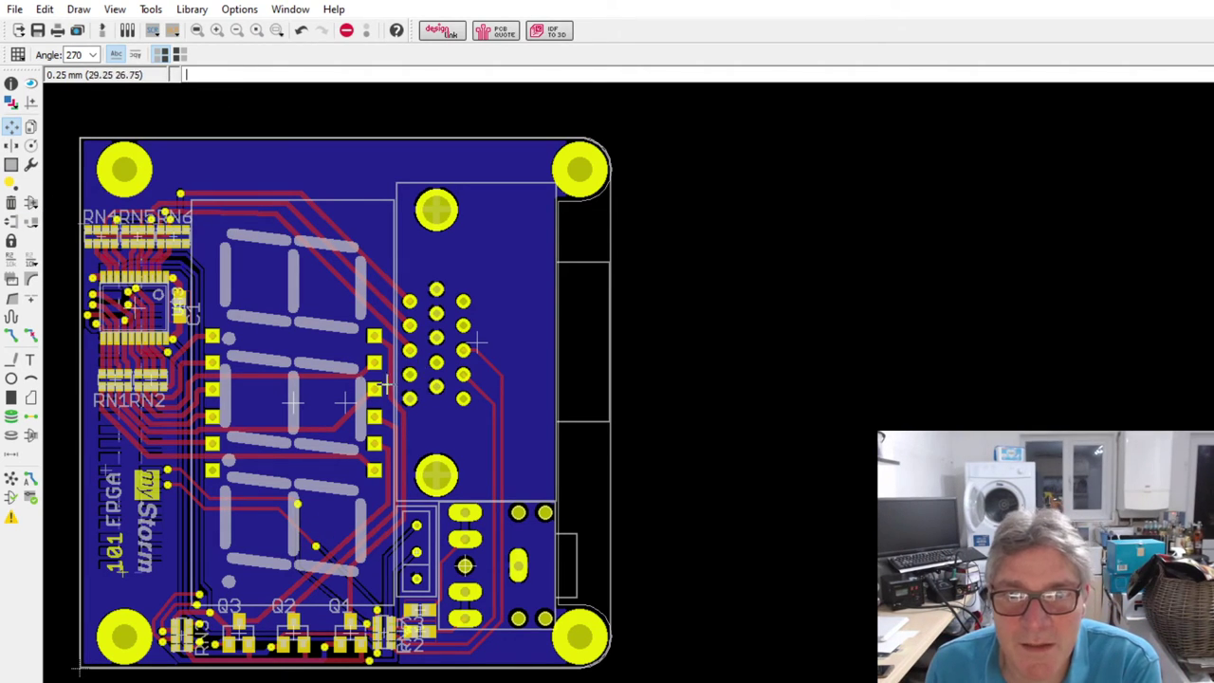
scroll(52, 226, "up", 1)
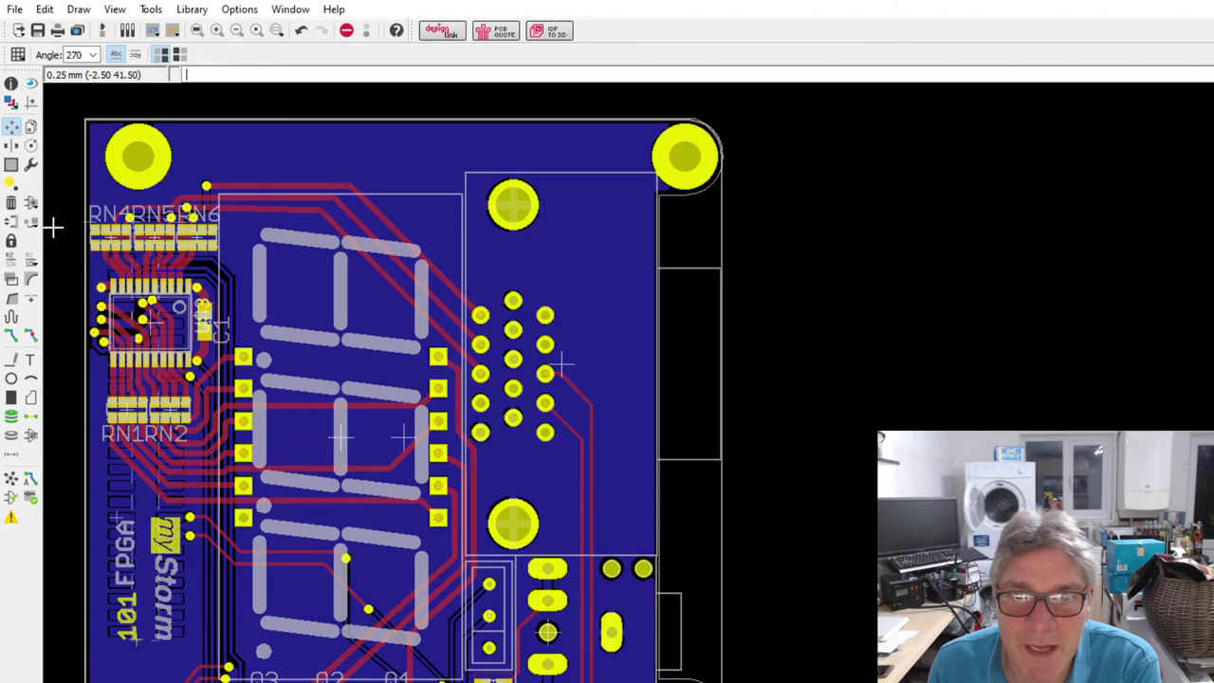
scroll(53, 226, "down", 1)
scroll(63, 321, "up", 1)
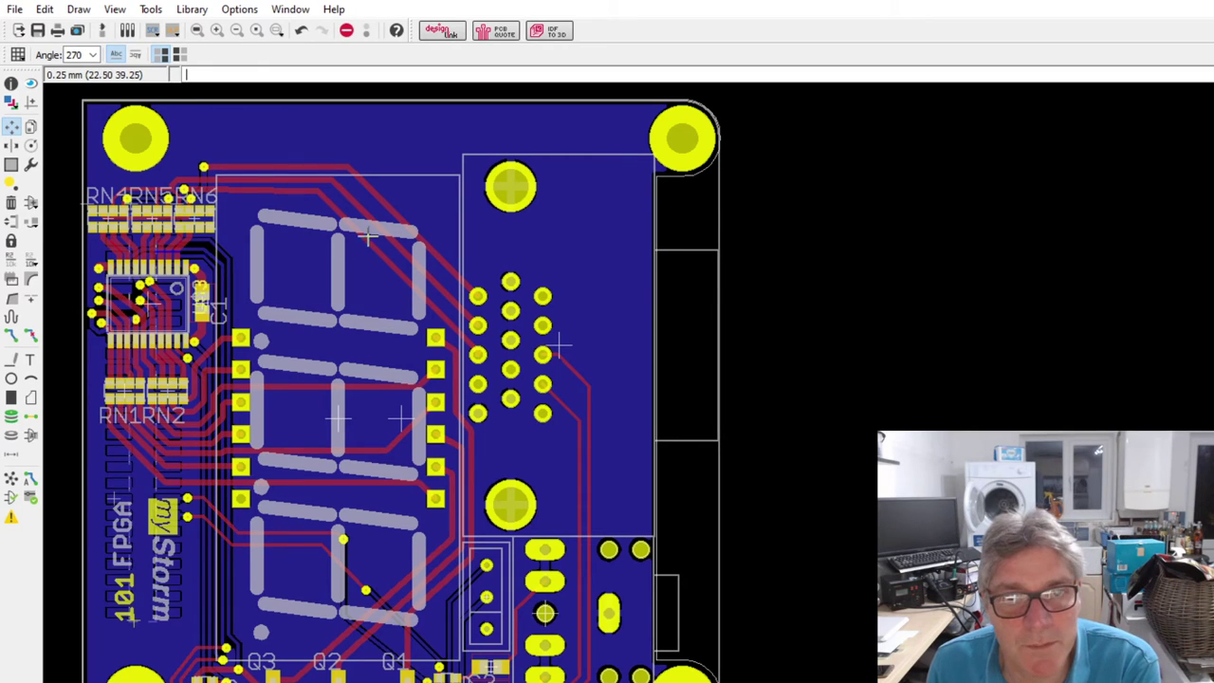
scroll(136, 238, "up", 1)
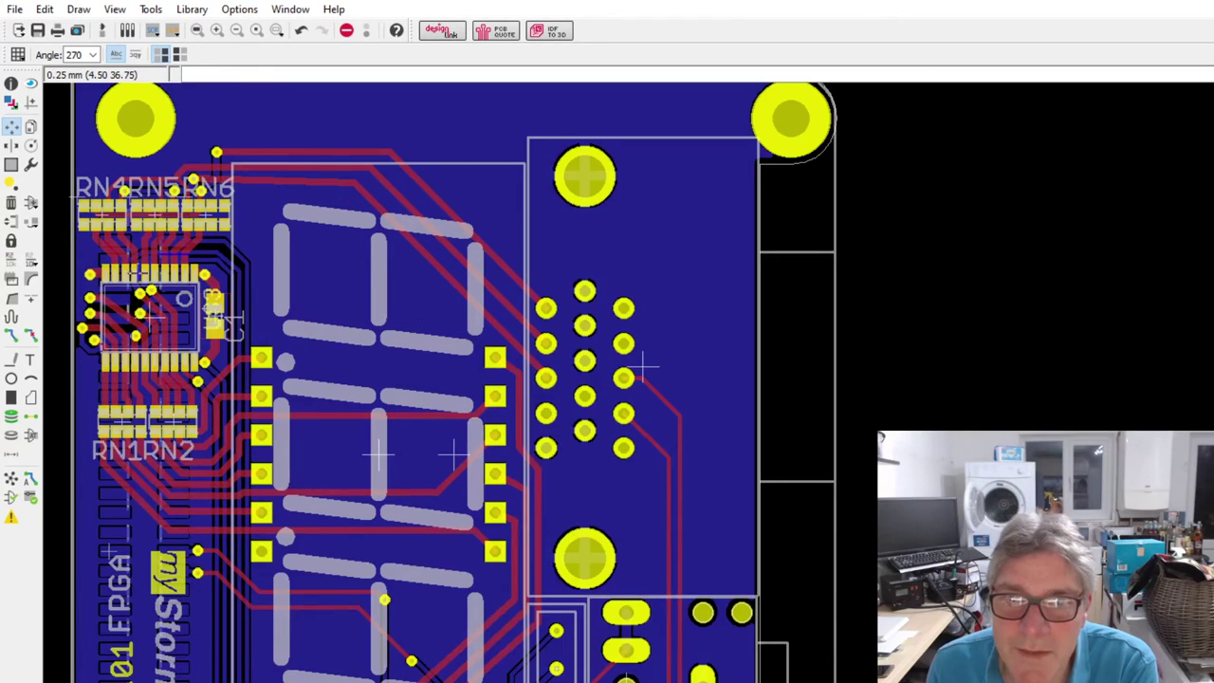
- Drag the diagonal bends of two chip-to-resistor-pad tracks to straighten their routing
scroll(137, 245, "up", 4)
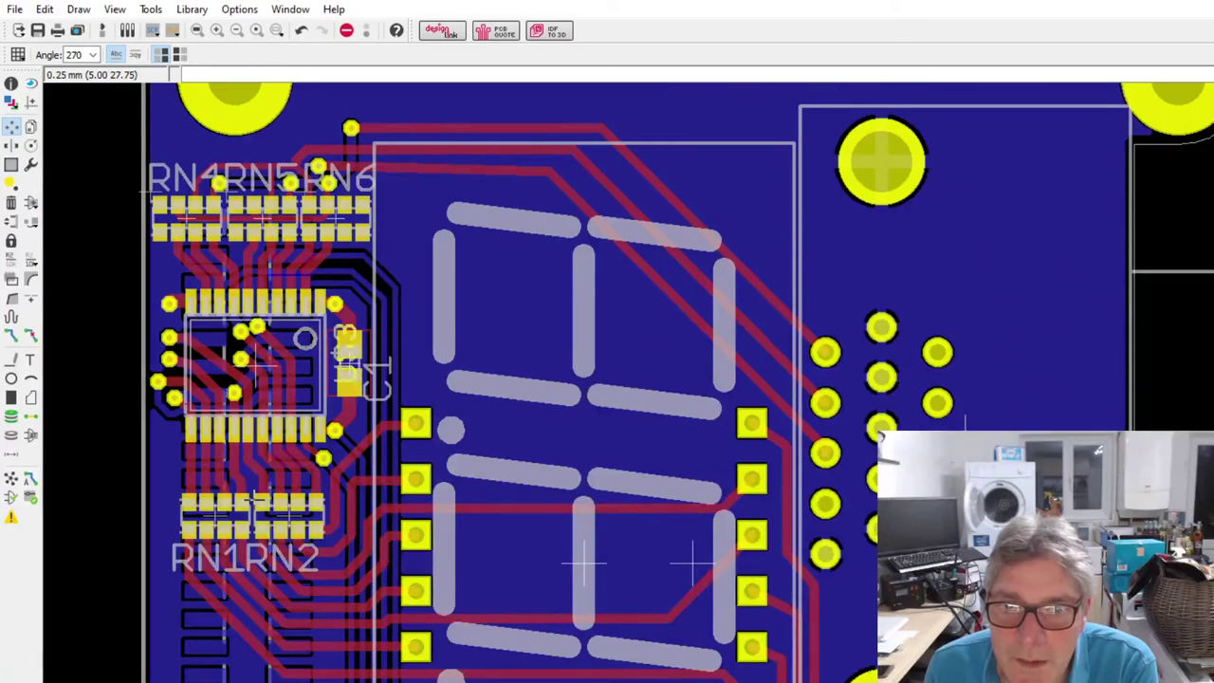
scroll(304, 437, "up", 10)
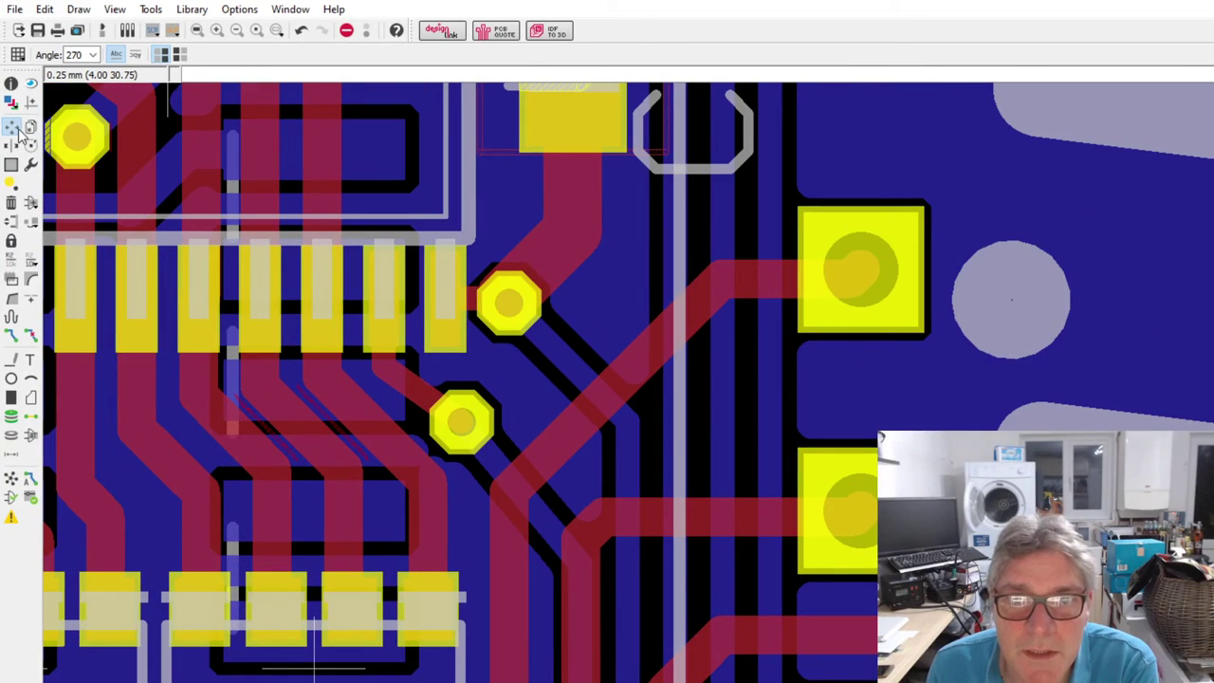
left_click(231, 433)
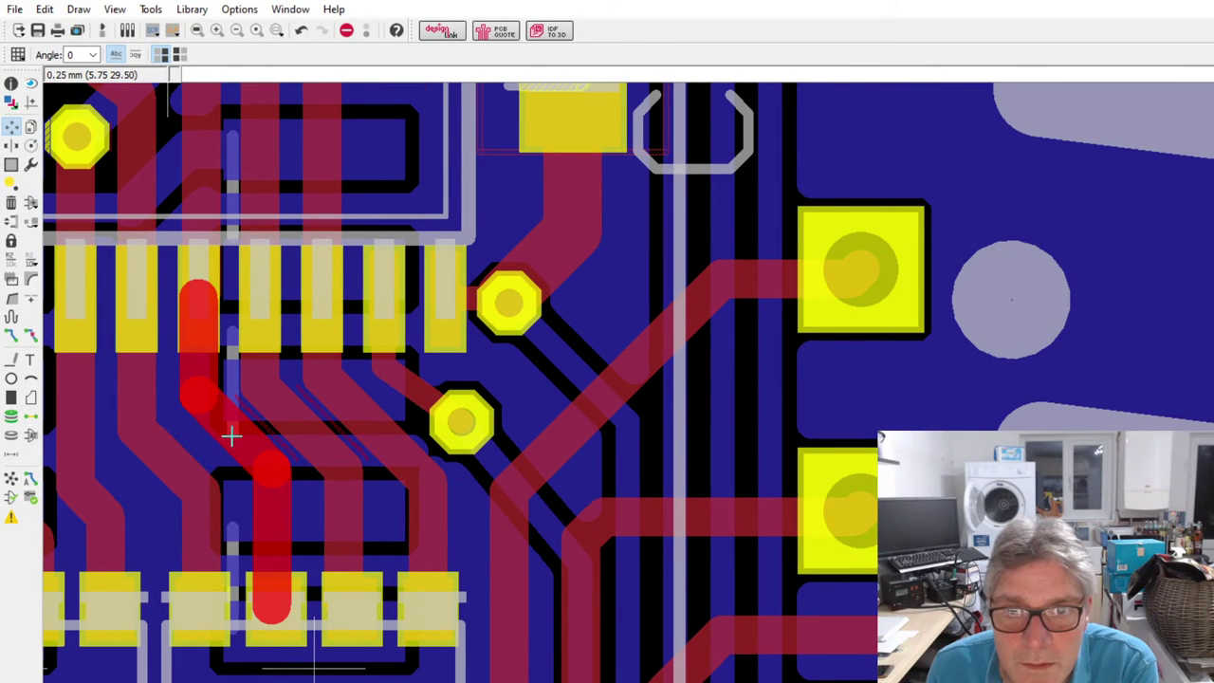
left_click_drag(232, 452, 302, 437)
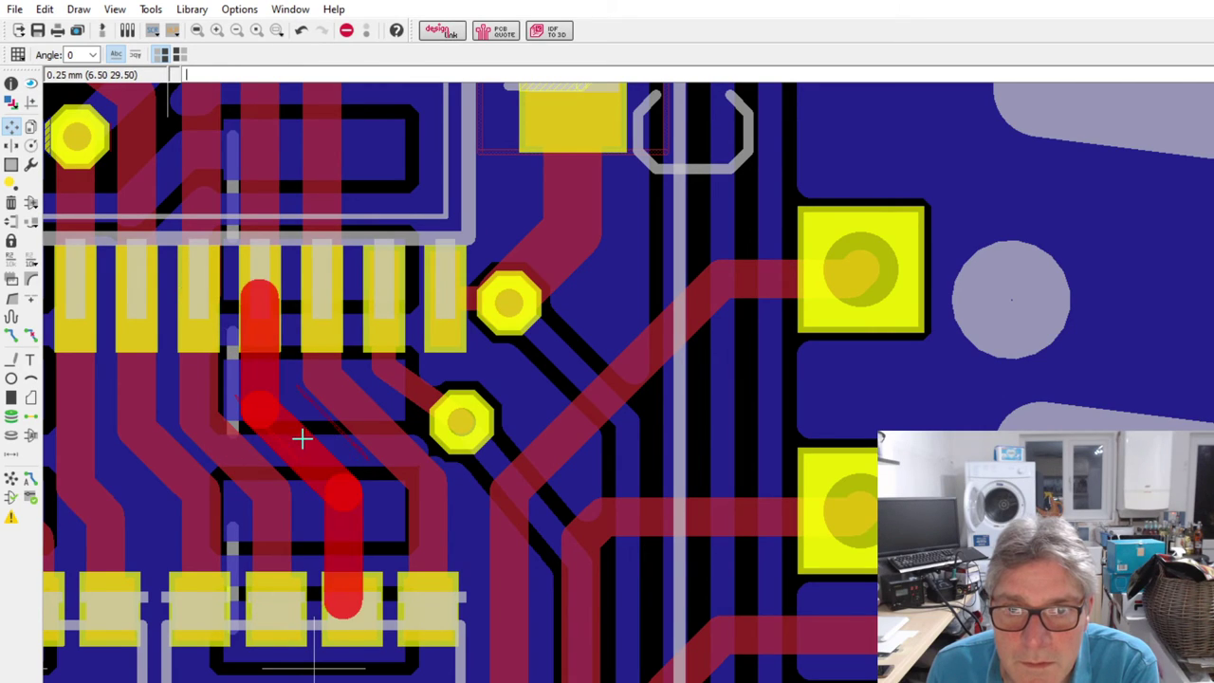
left_click(301, 429)
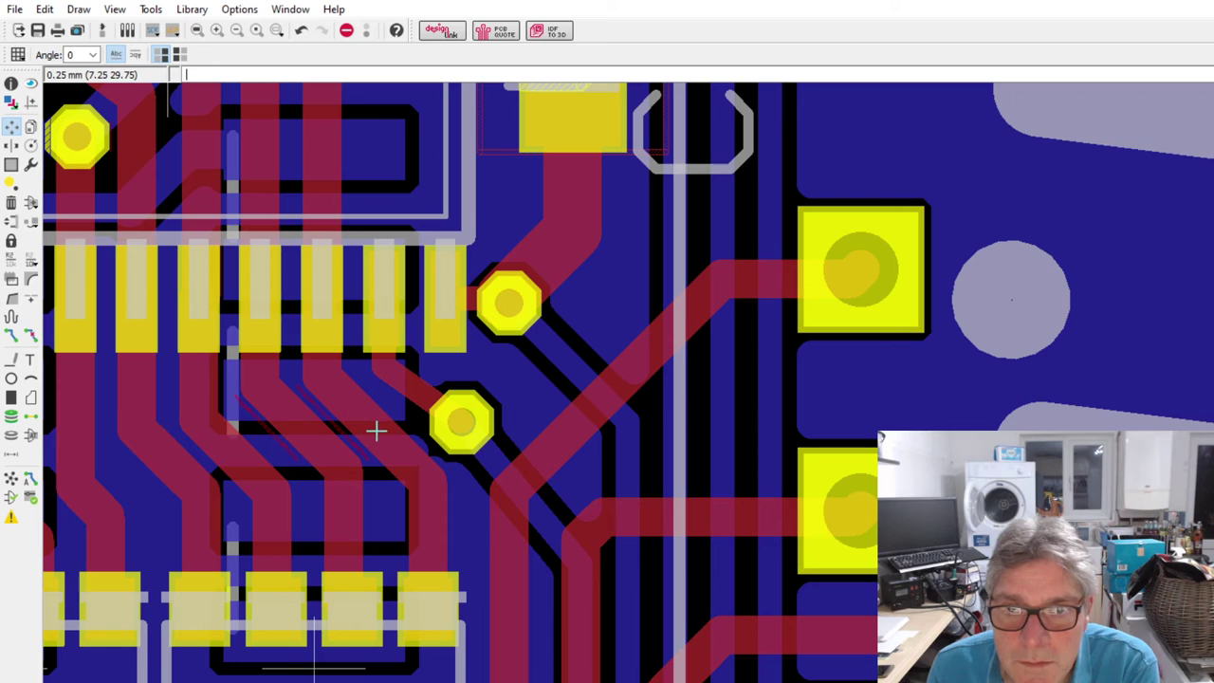
left_click(187, 488)
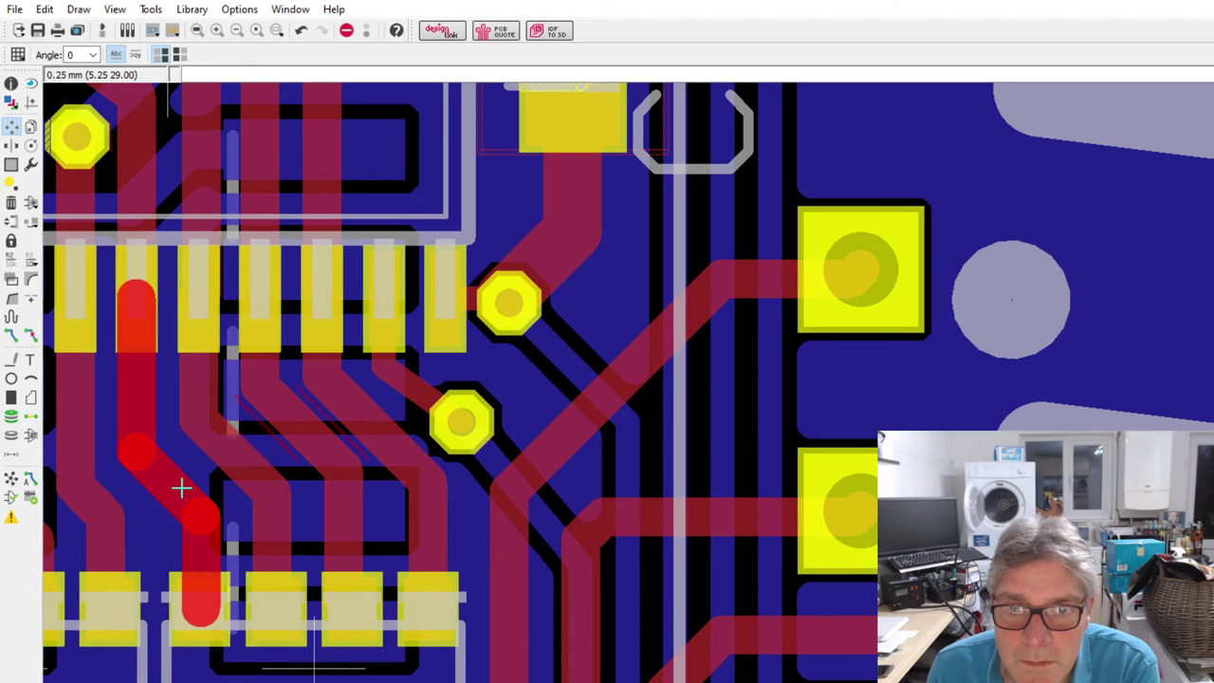
left_click_drag(184, 487, 293, 439)
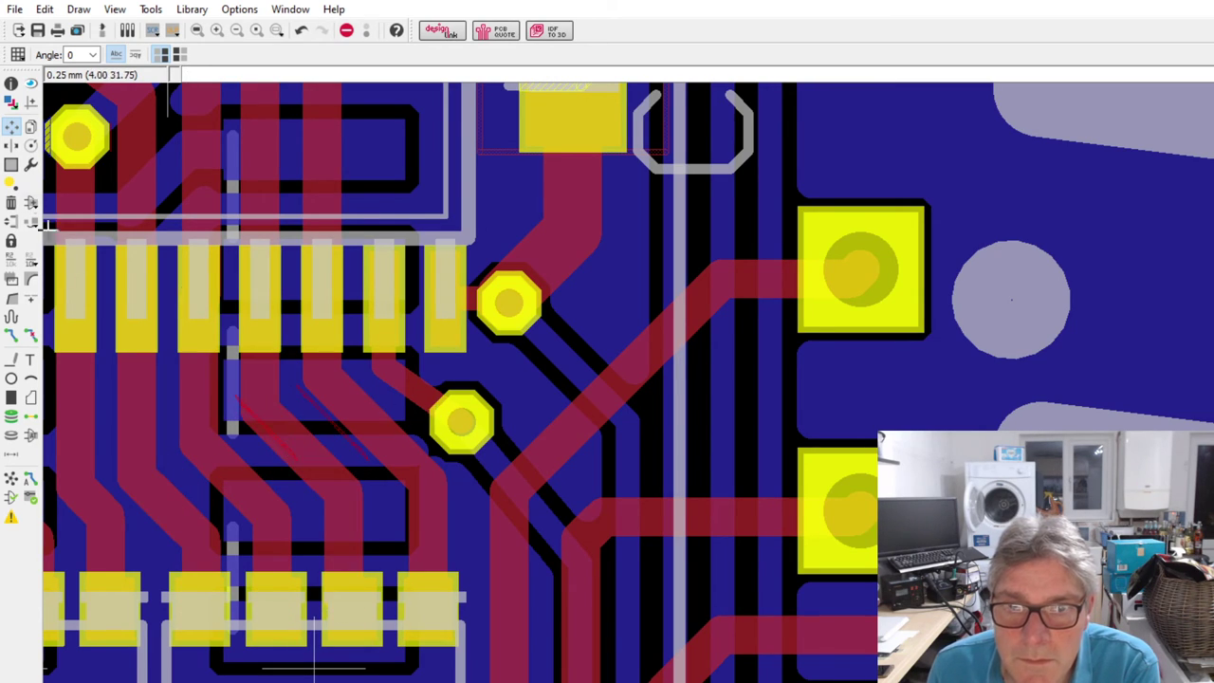
key("Escape")
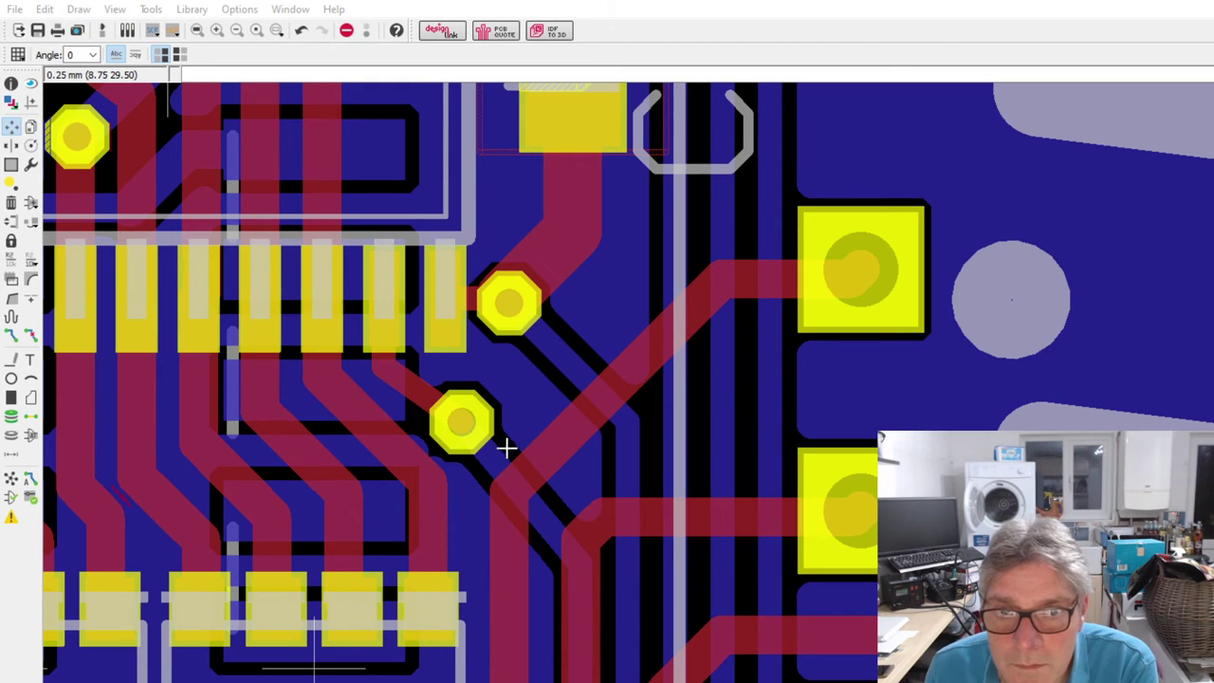
scroll(501, 431, "down", 1)
scroll(235, 580, "up", 2)
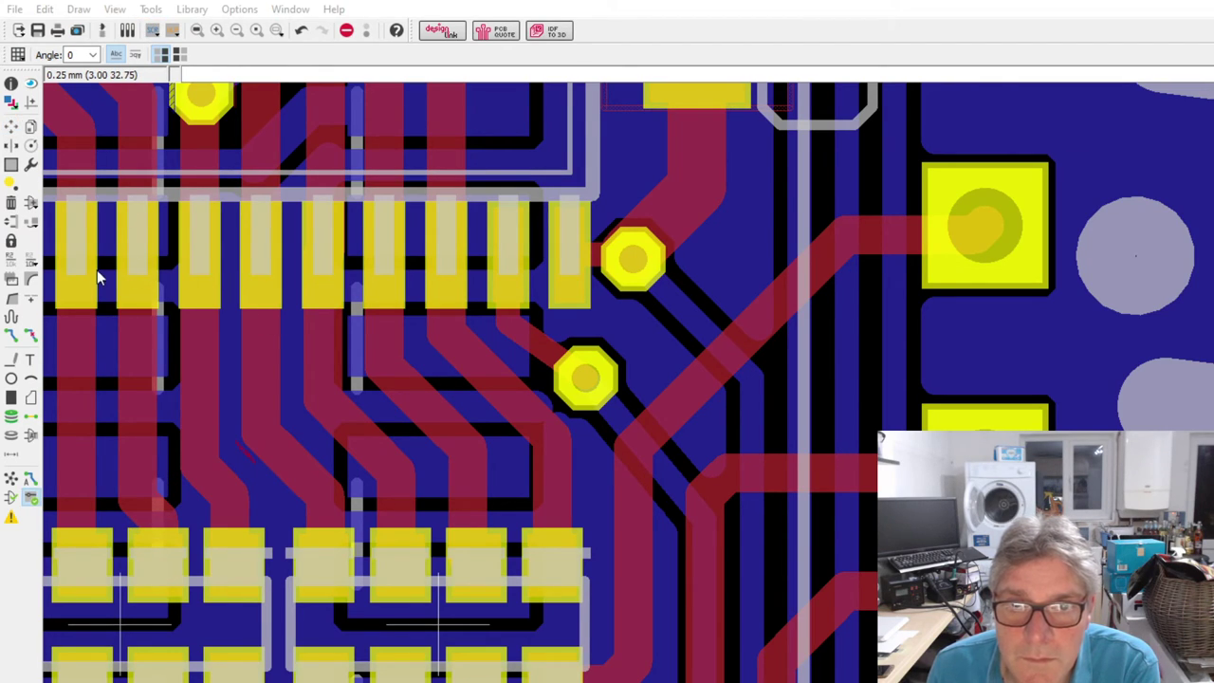
key("Escape")
scroll(275, 482, "down", 2)
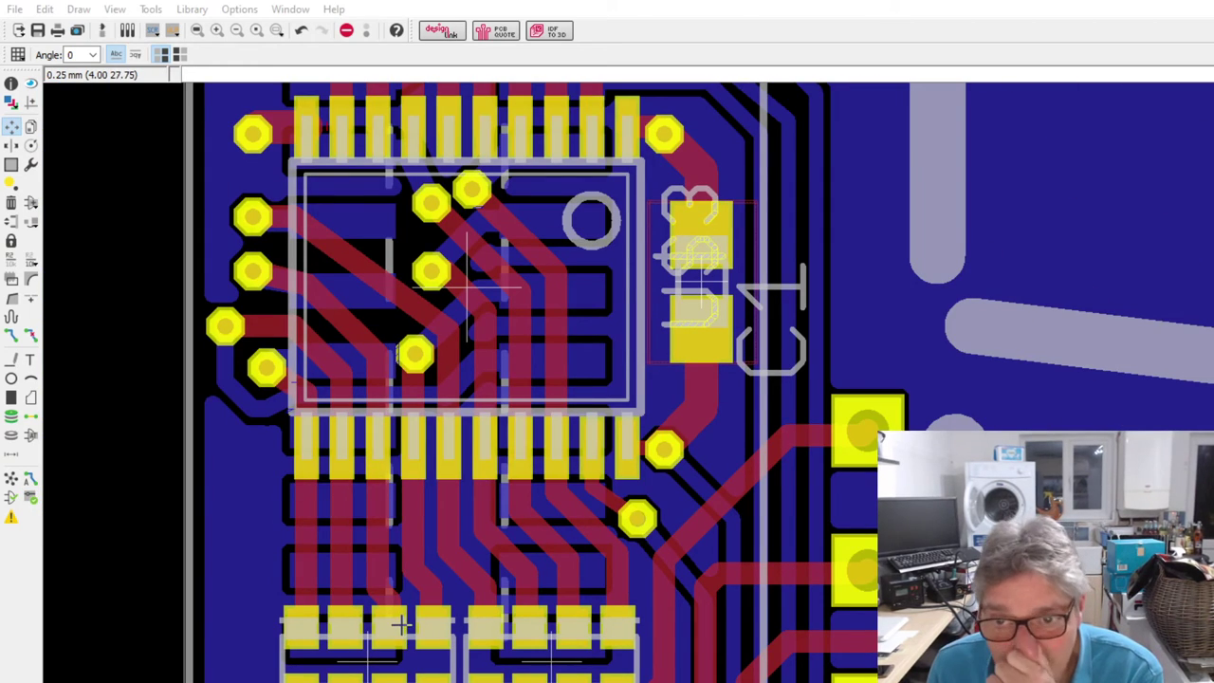
scroll(415, 560, "down", 1)
scroll(423, 423, "up", 3)
scroll(417, 462, "down", 1)
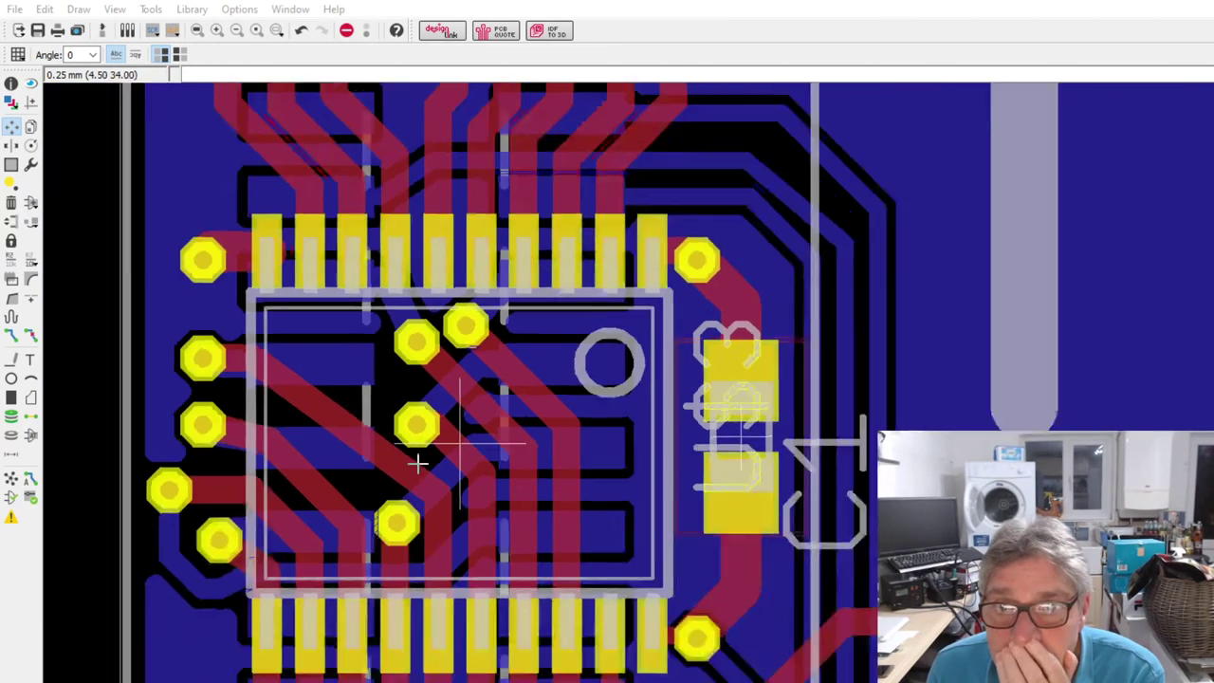
scroll(420, 230, "down", 1)
scroll(420, 231, "up", 1)
scroll(420, 230, "down", 1)
scroll(323, 379, "up", 1)
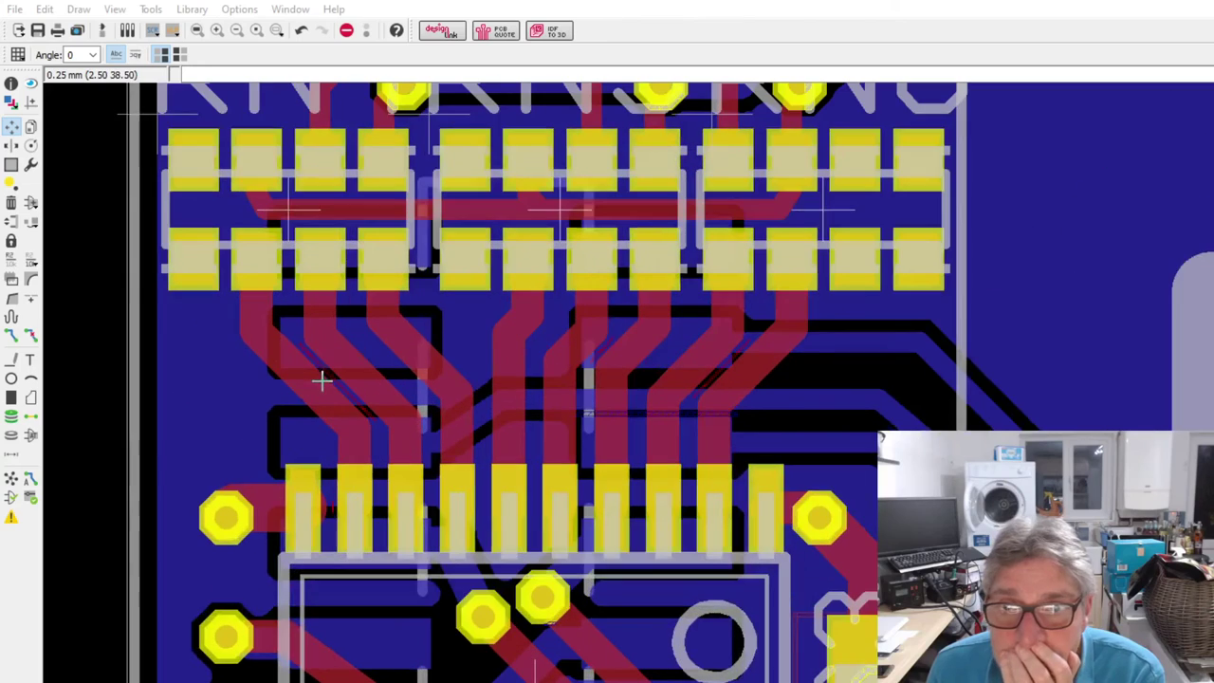
left_click(321, 397)
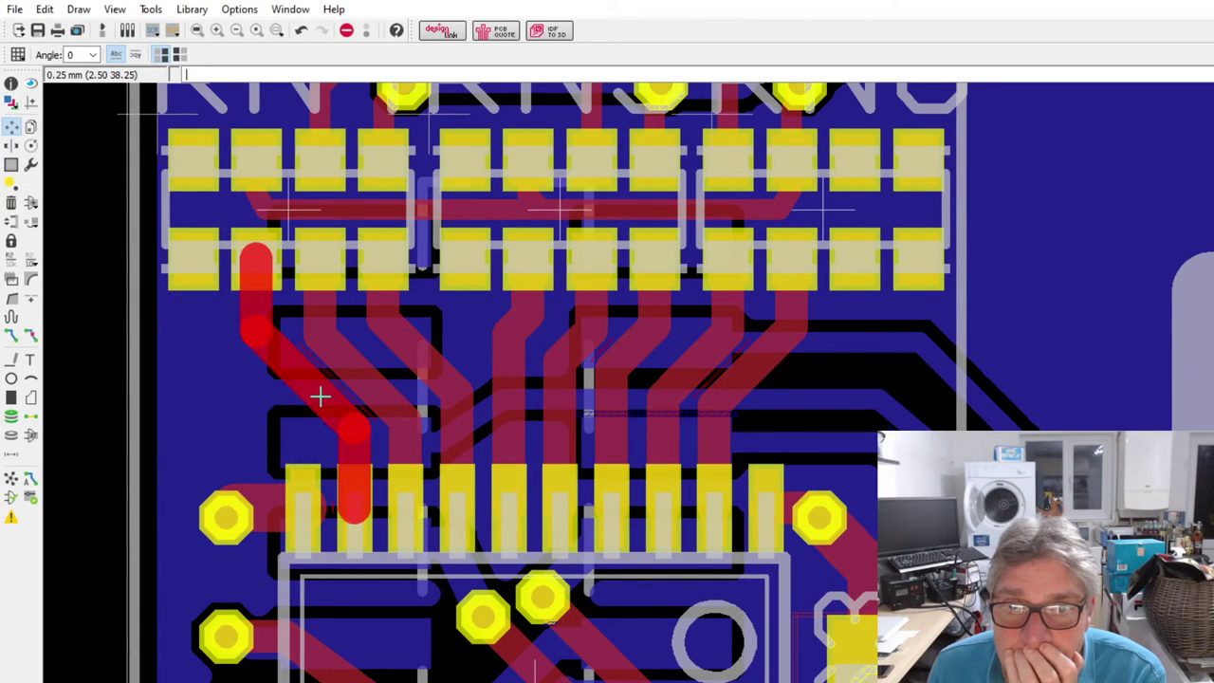
key("Escape")
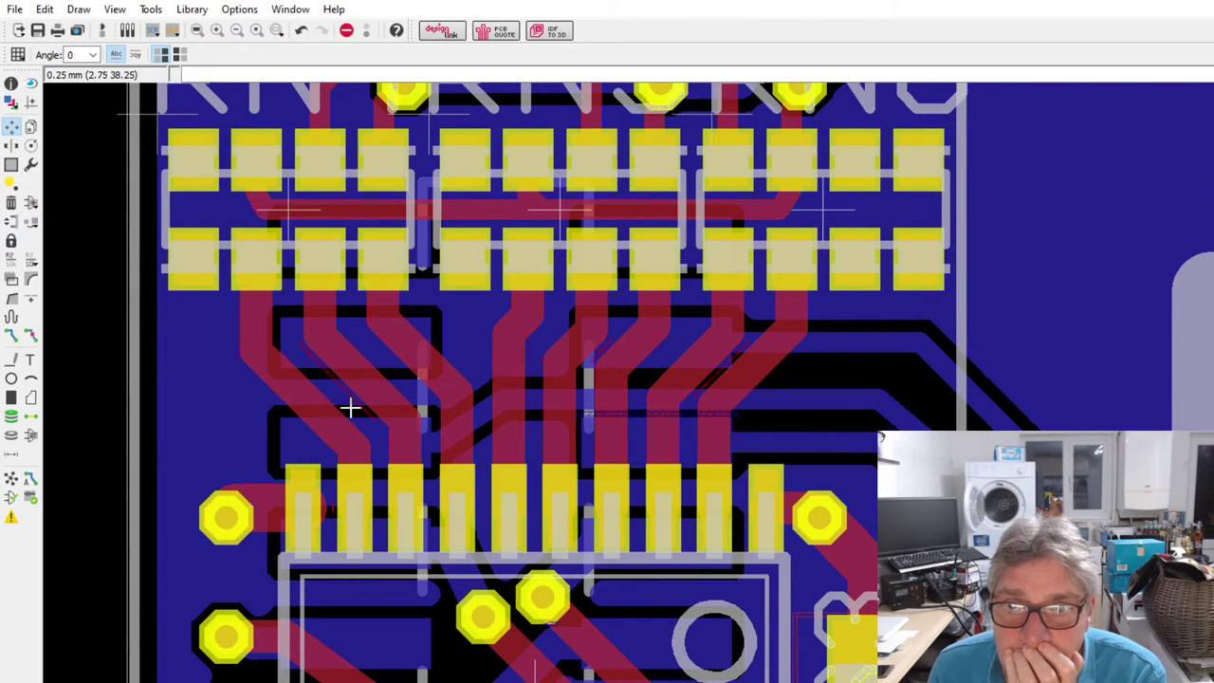
left_click(752, 384)
key("Escape")
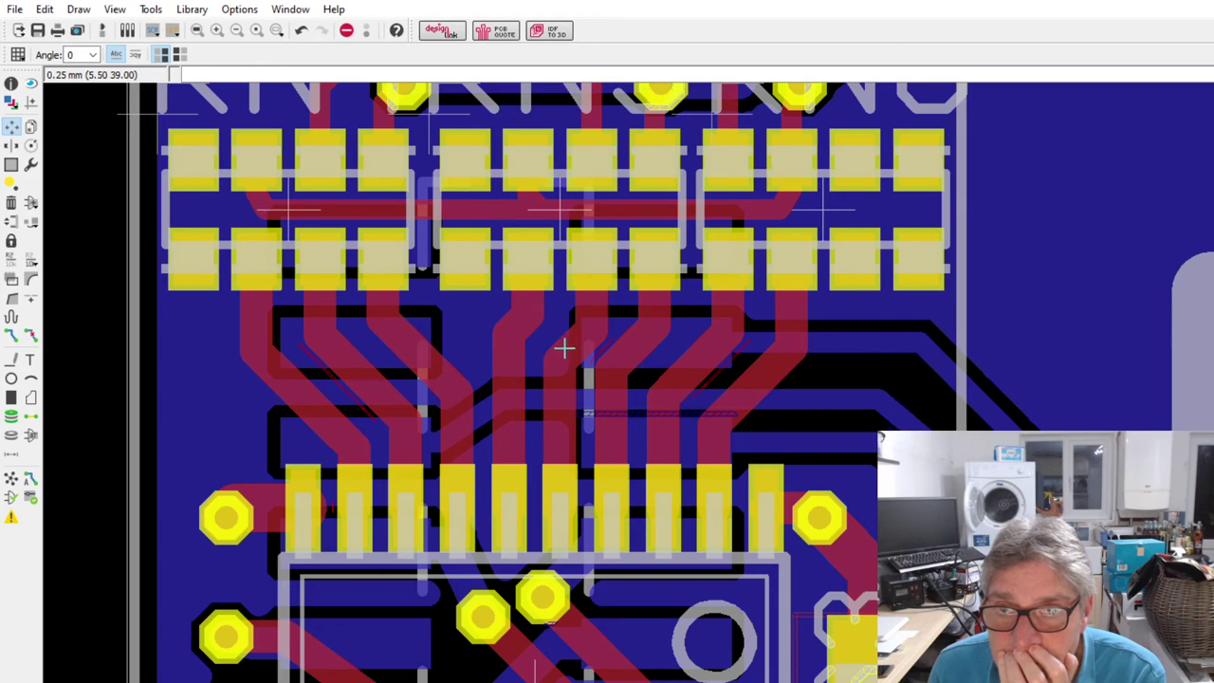
left_click(519, 327)
key("Escape")
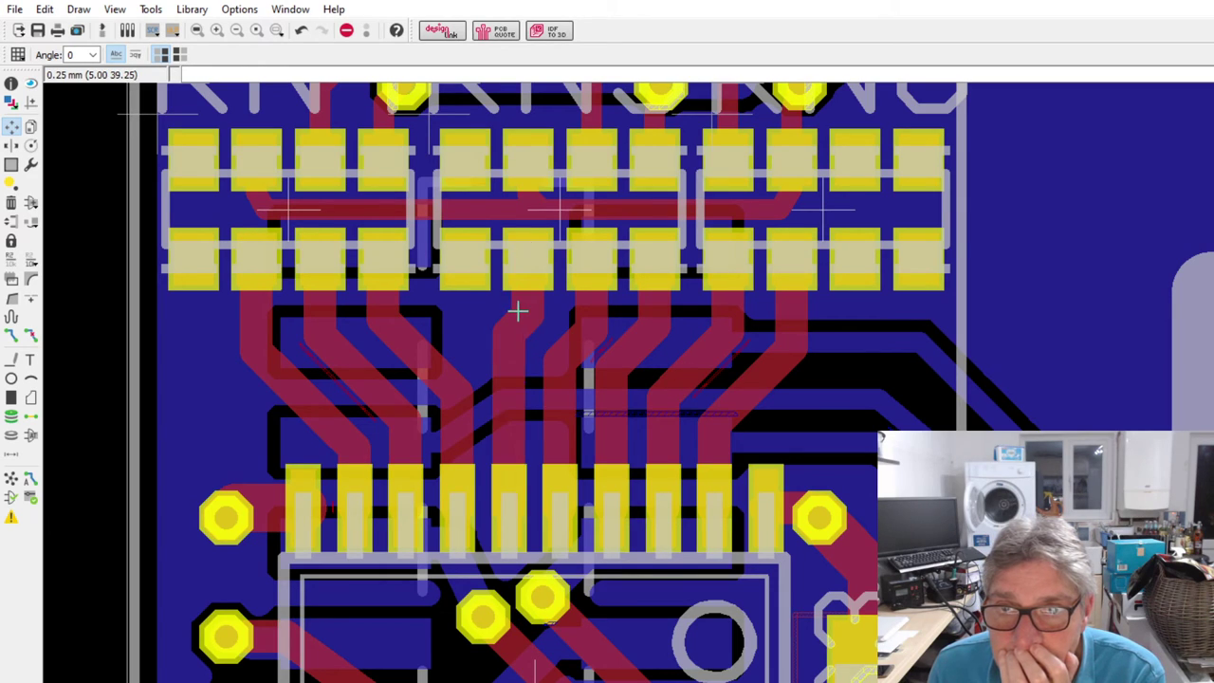
left_click(521, 320)
key("Escape")
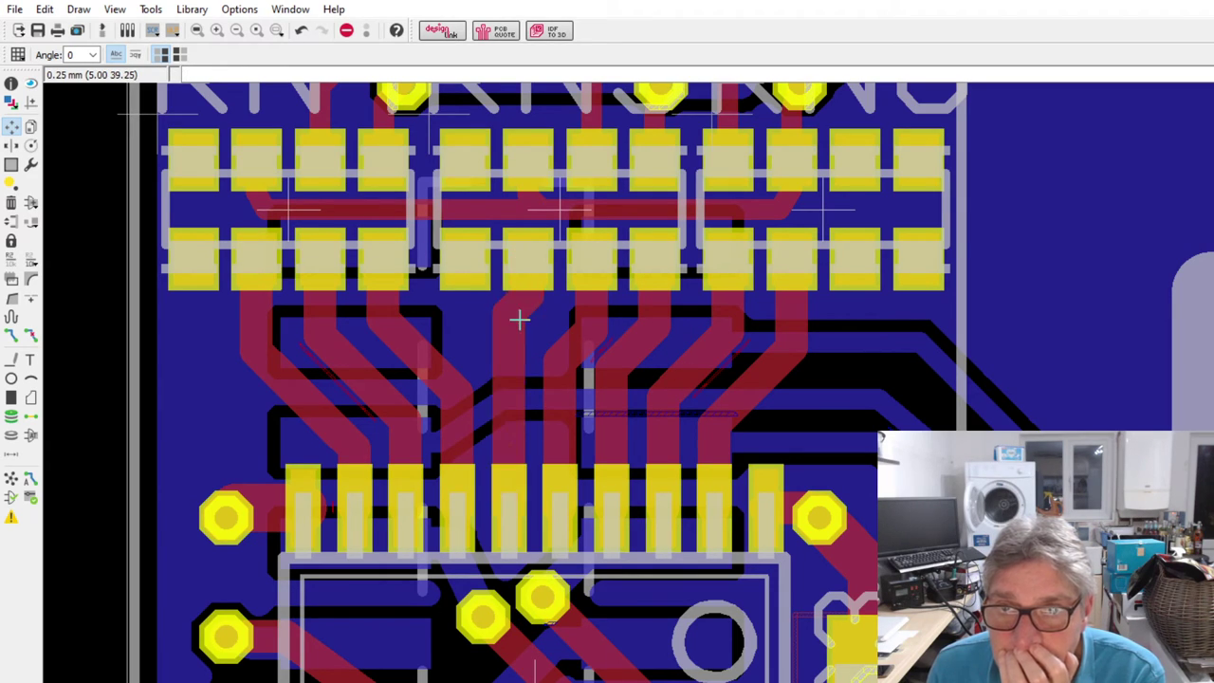
left_click(572, 343)
key("Escape")
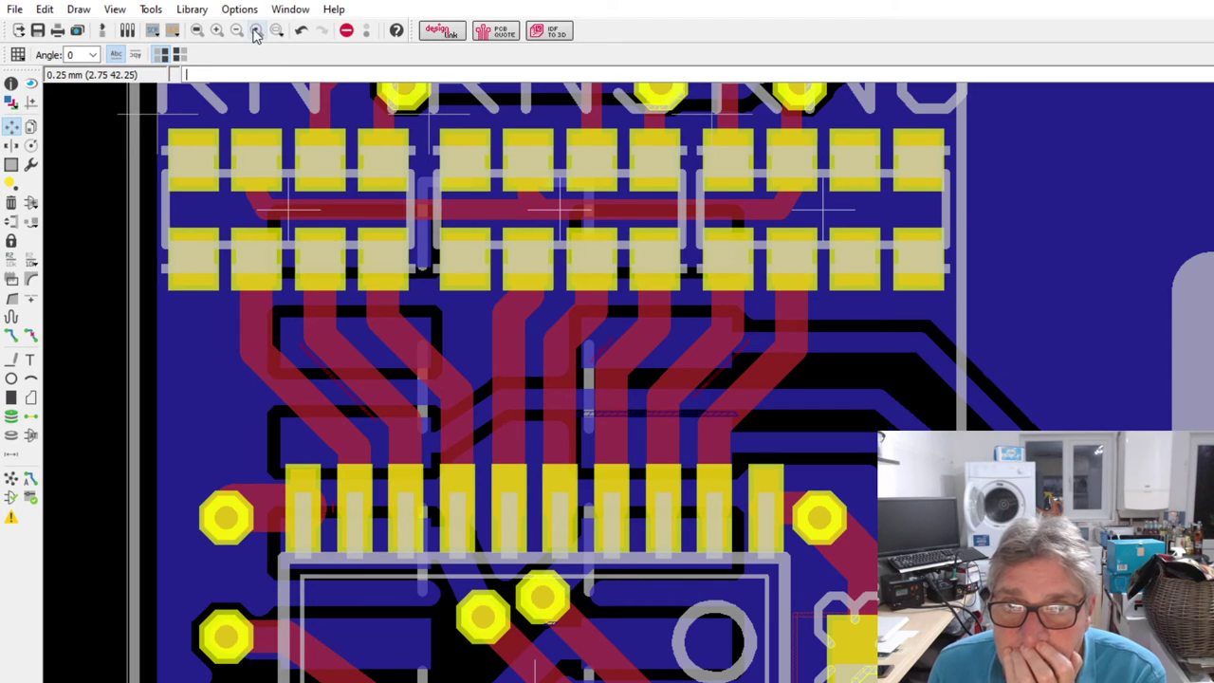
key("r")
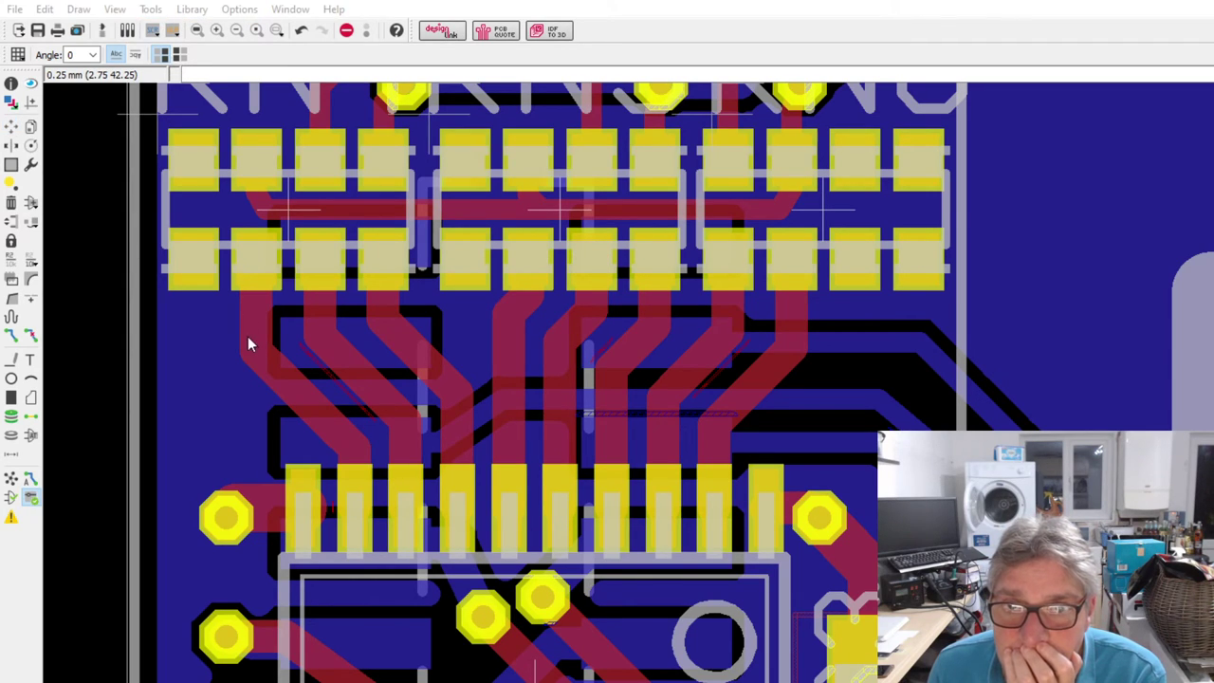
key("Escape")
scroll(531, 464, "down", 2)
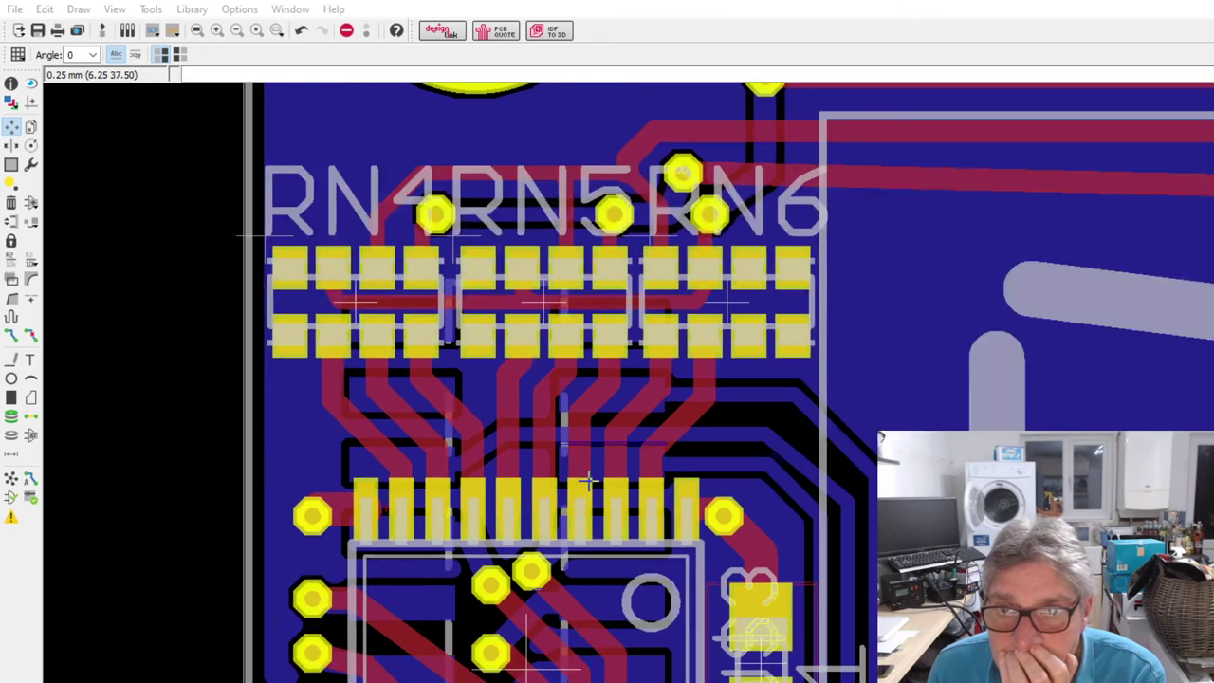
scroll(609, 461, "up", 5)
left_click(732, 387)
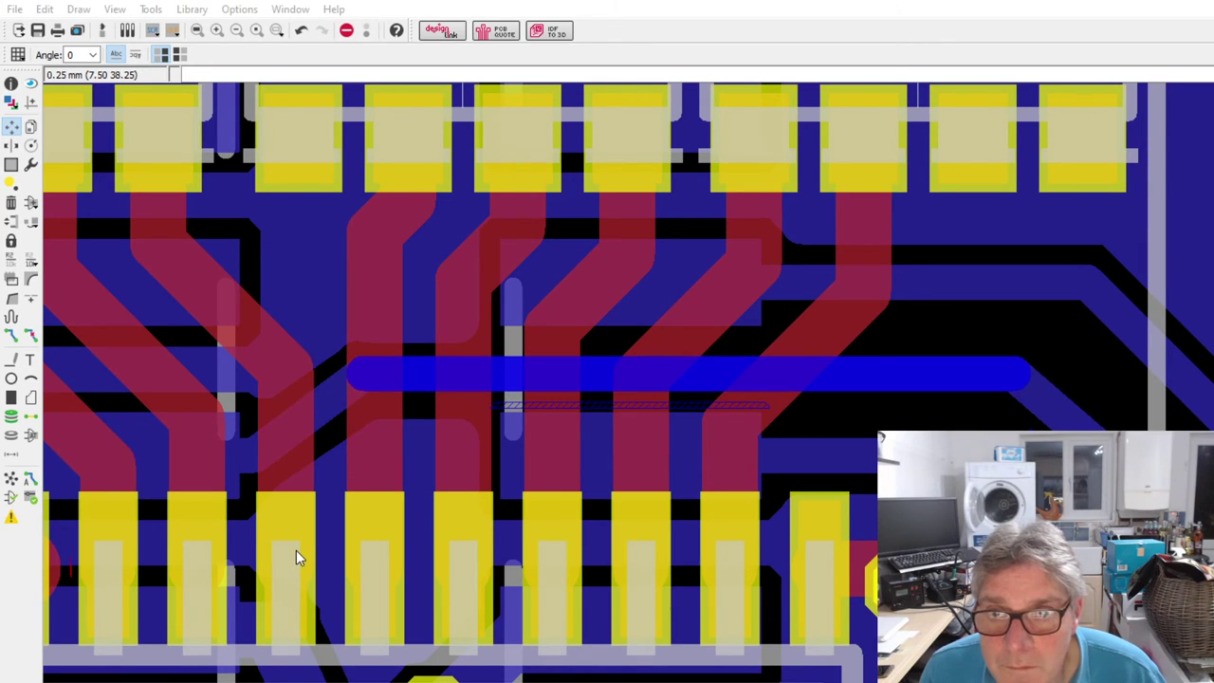
left_click(177, 55)
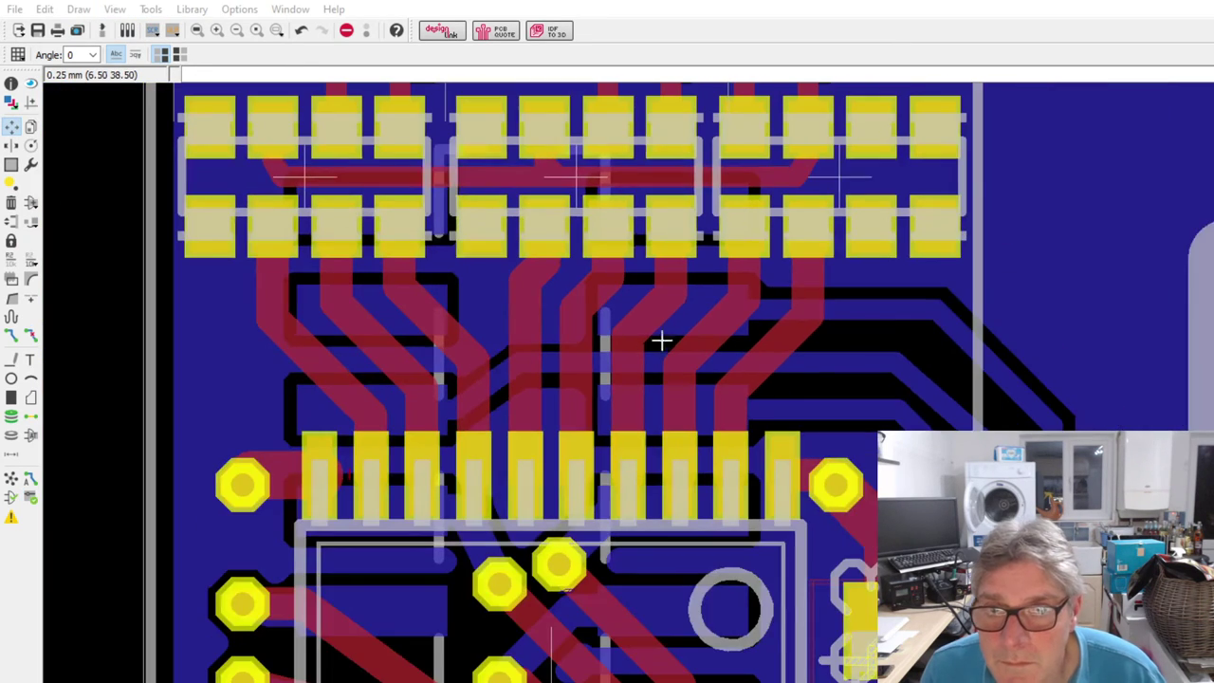
scroll(661, 338, "down", 2)
left_click(349, 474)
scroll(349, 474, "up", 2)
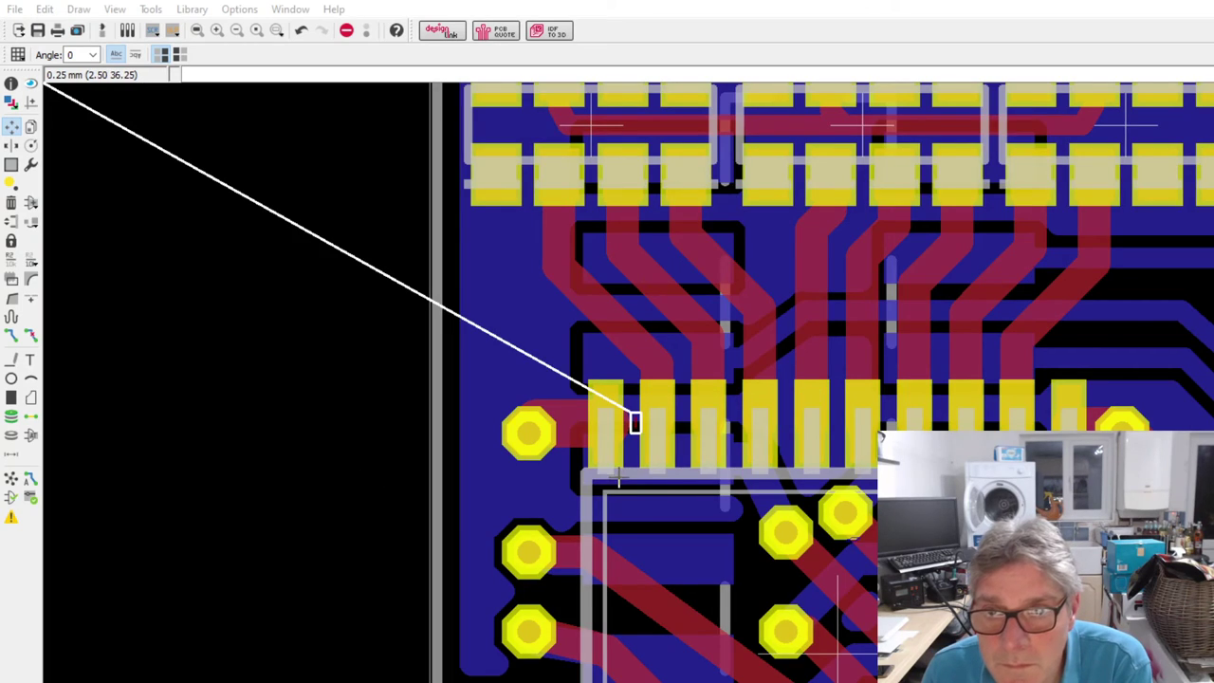
scroll(630, 436, "up", 1)
scroll(624, 434, "up", 1)
left_click(581, 413)
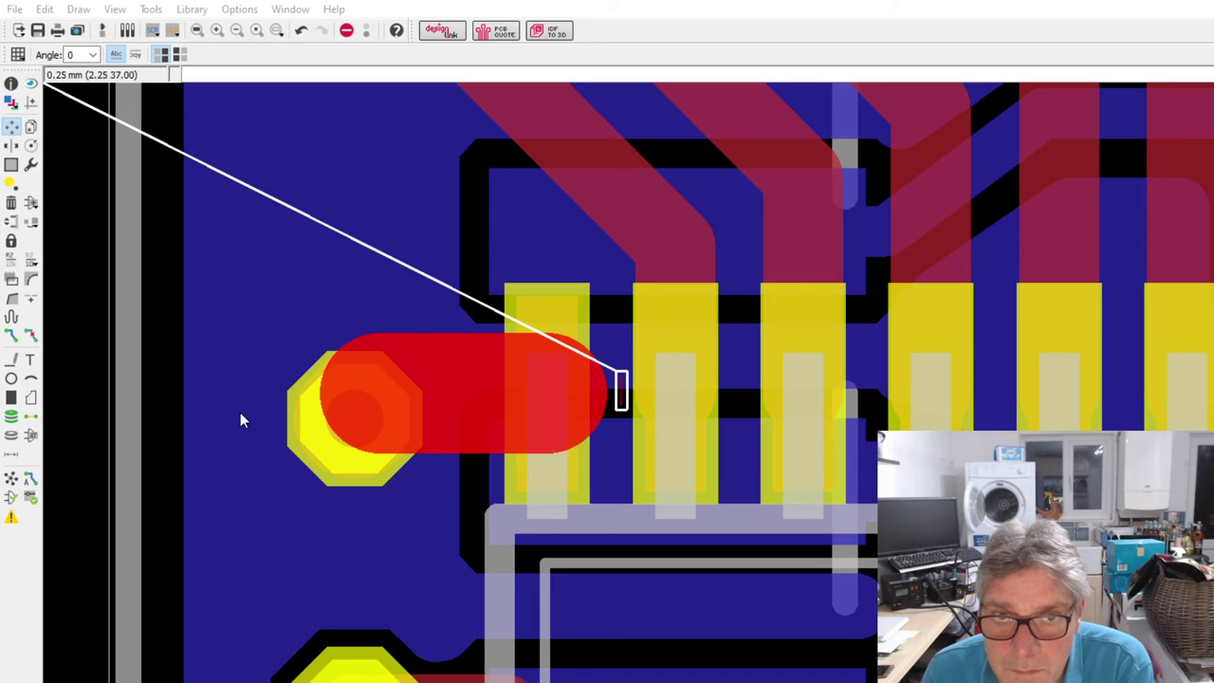
key("Escape")
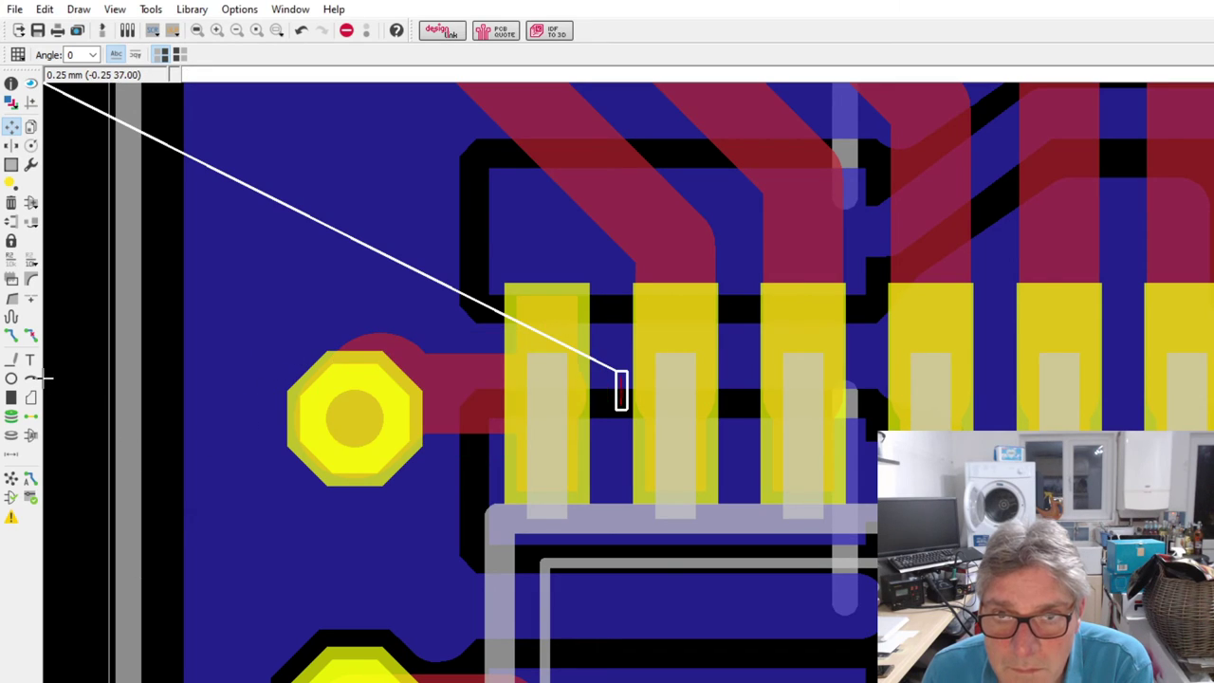
left_click(369, 368)
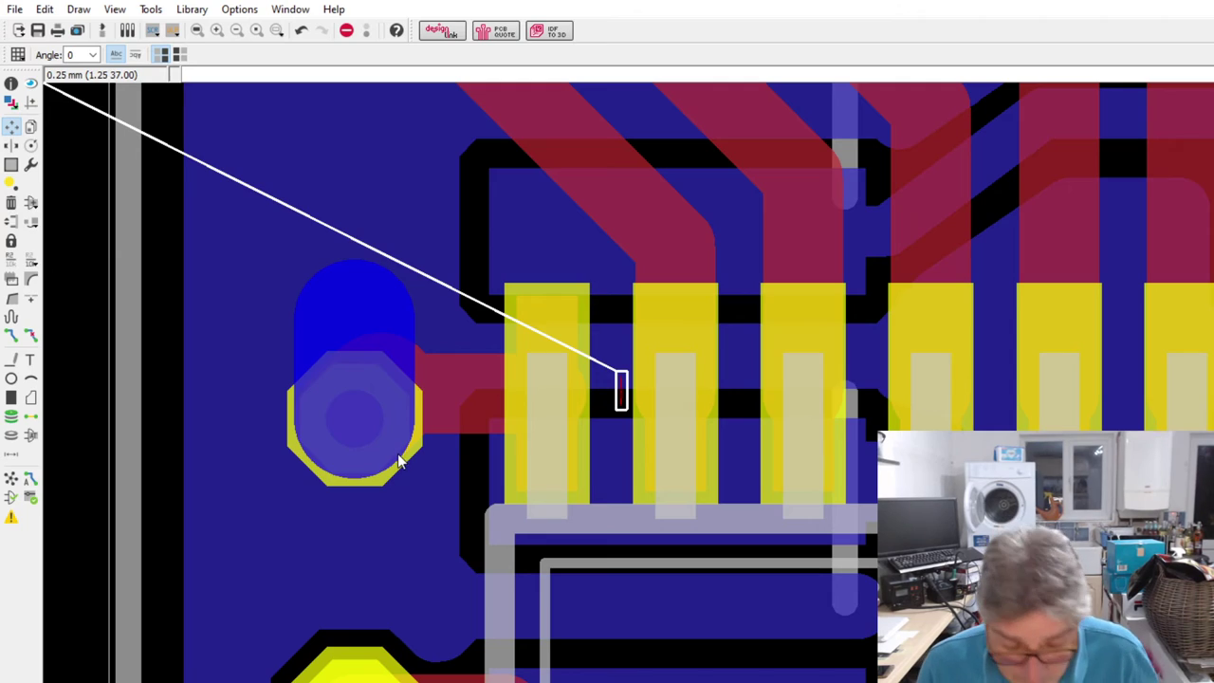
key("Escape")
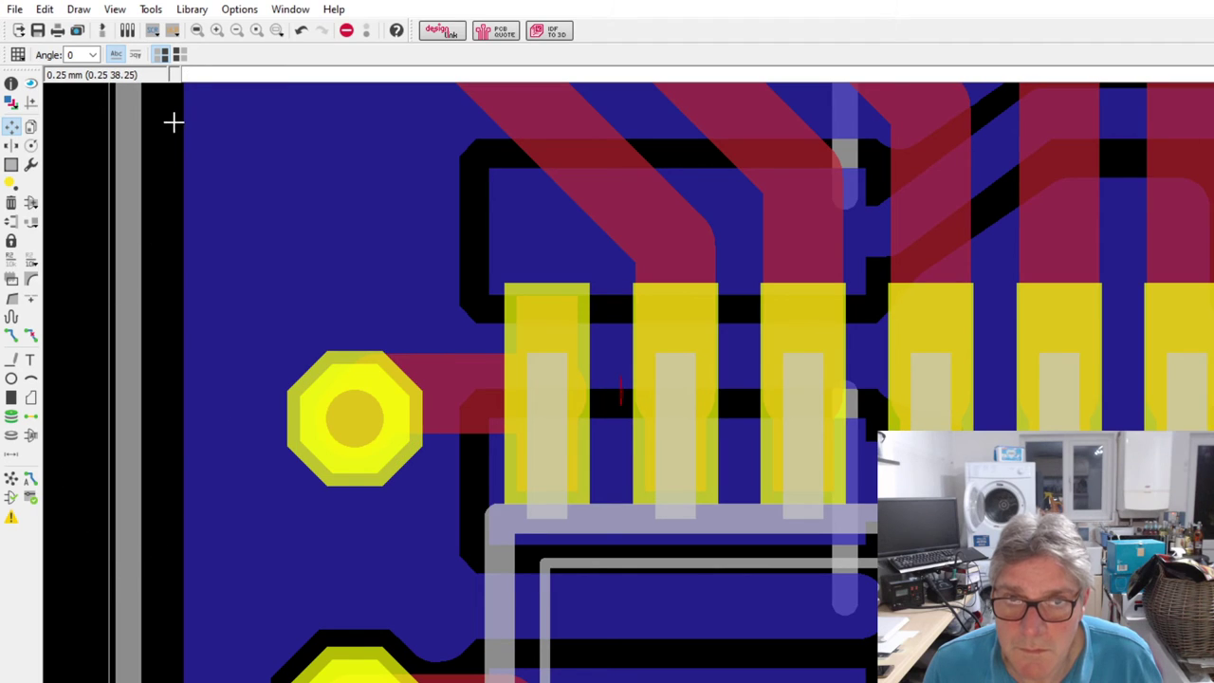
left_click(164, 55)
key("Escape")
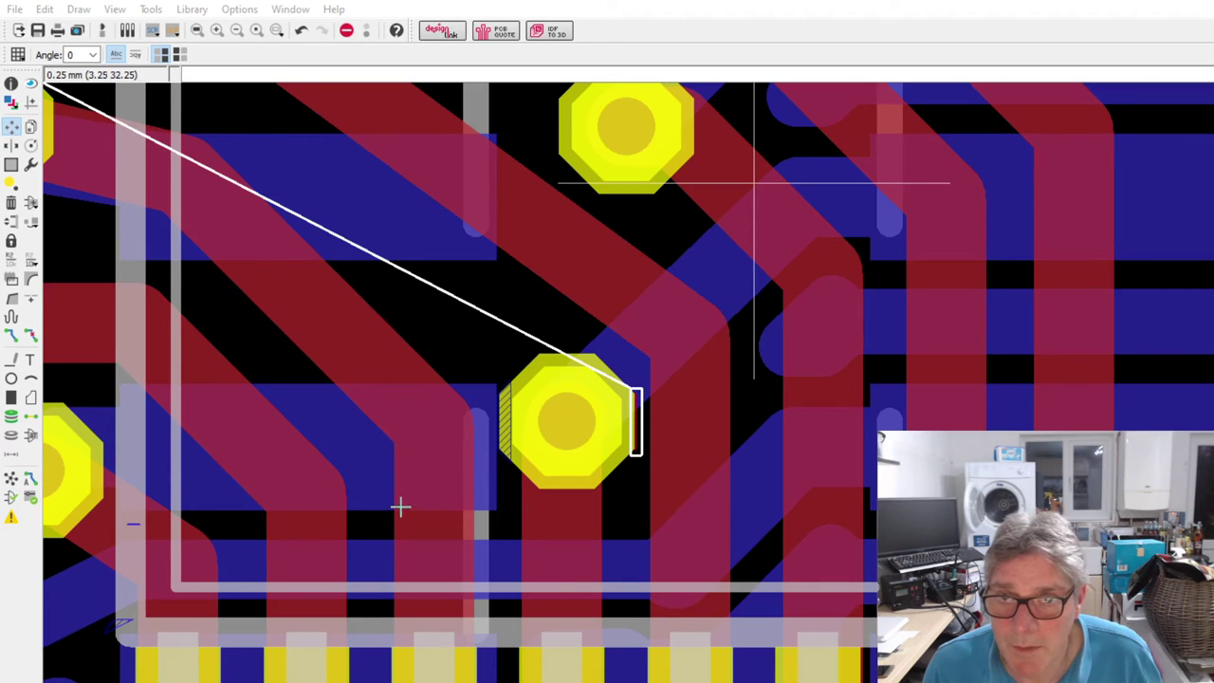
- Move the middle via up-left, reshape its red track bend, and raise the lower via
scroll(553, 507, "up", 1)
scroll(626, 384, "down", 2)
scroll(639, 371, "down", 2)
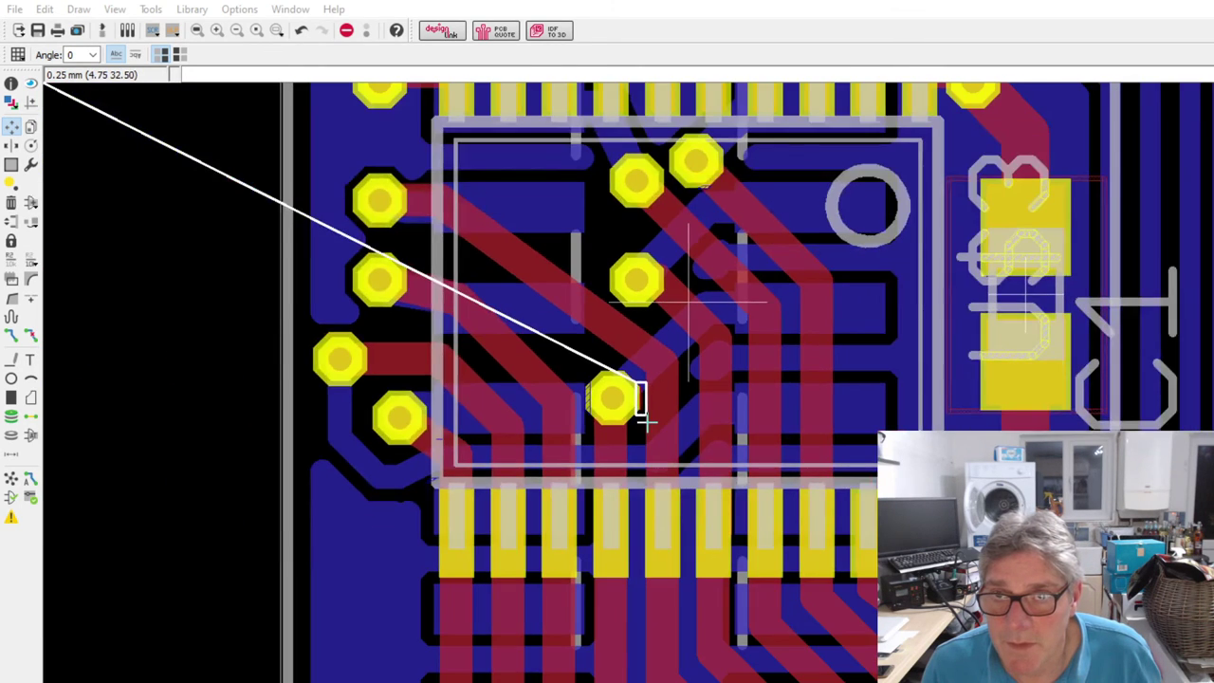
scroll(646, 422, "up", 2)
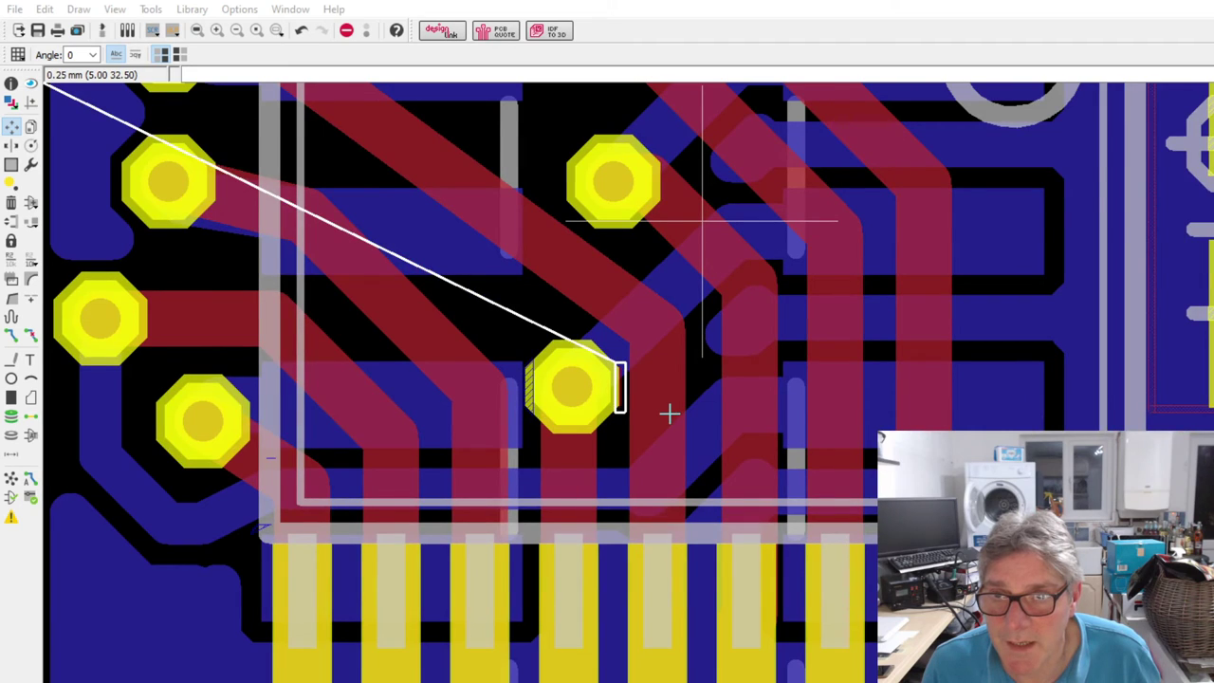
scroll(669, 412, "down", 2)
scroll(878, 350, "up", 1)
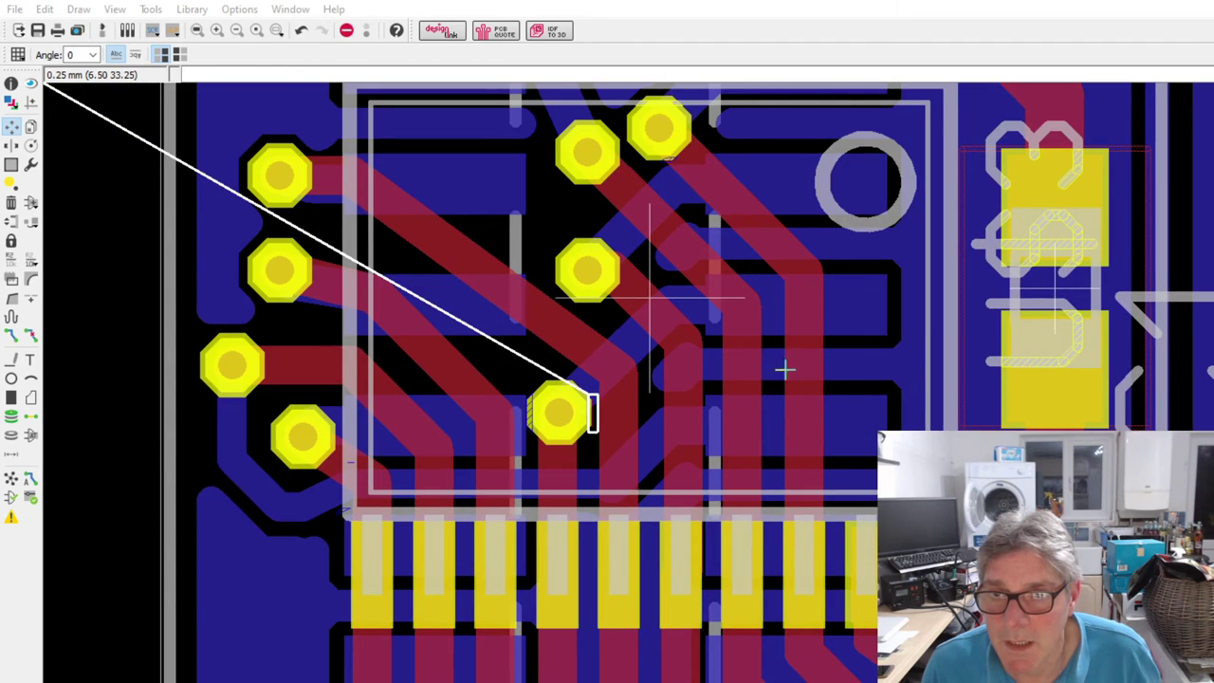
scroll(628, 393, "up", 2)
scroll(561, 427, "down", 1)
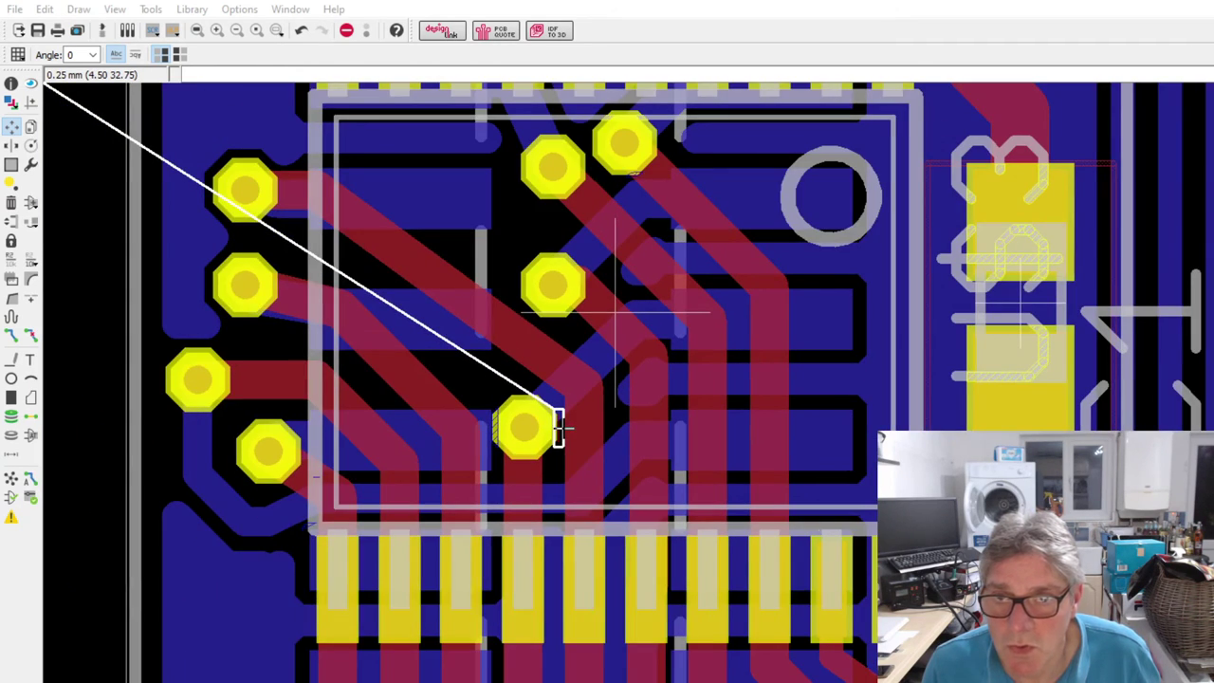
scroll(587, 457, "up", 1)
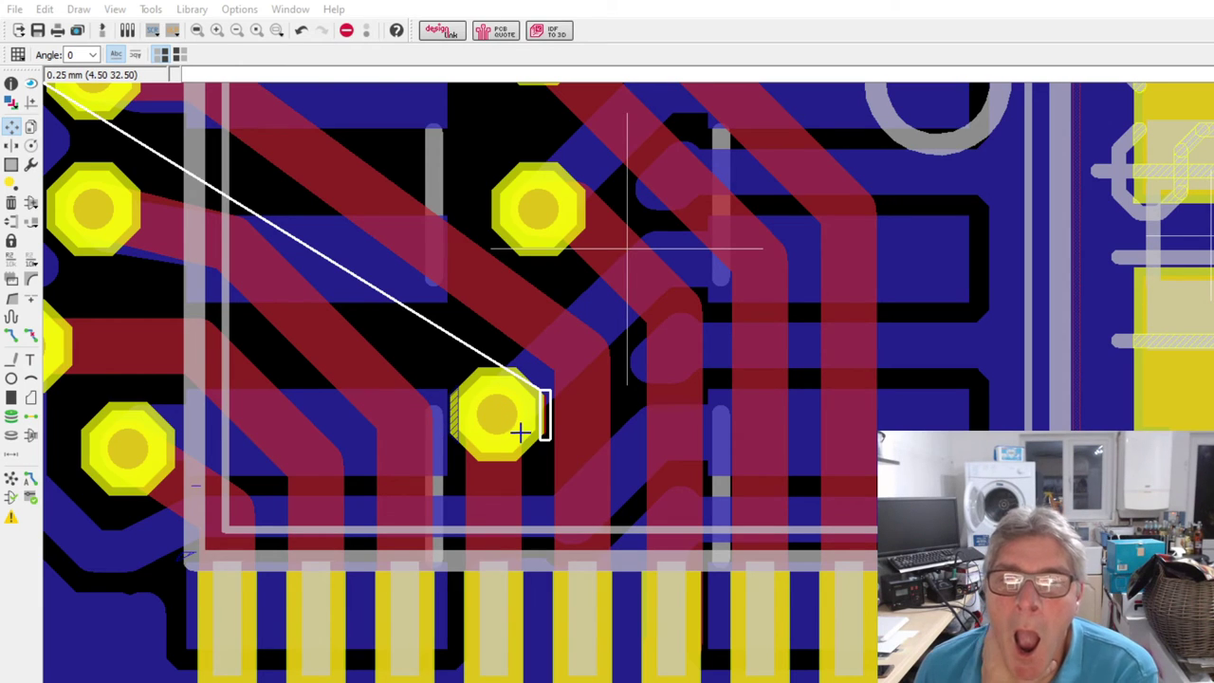
scroll(522, 422, "down", 2)
scroll(502, 413, "up", 2)
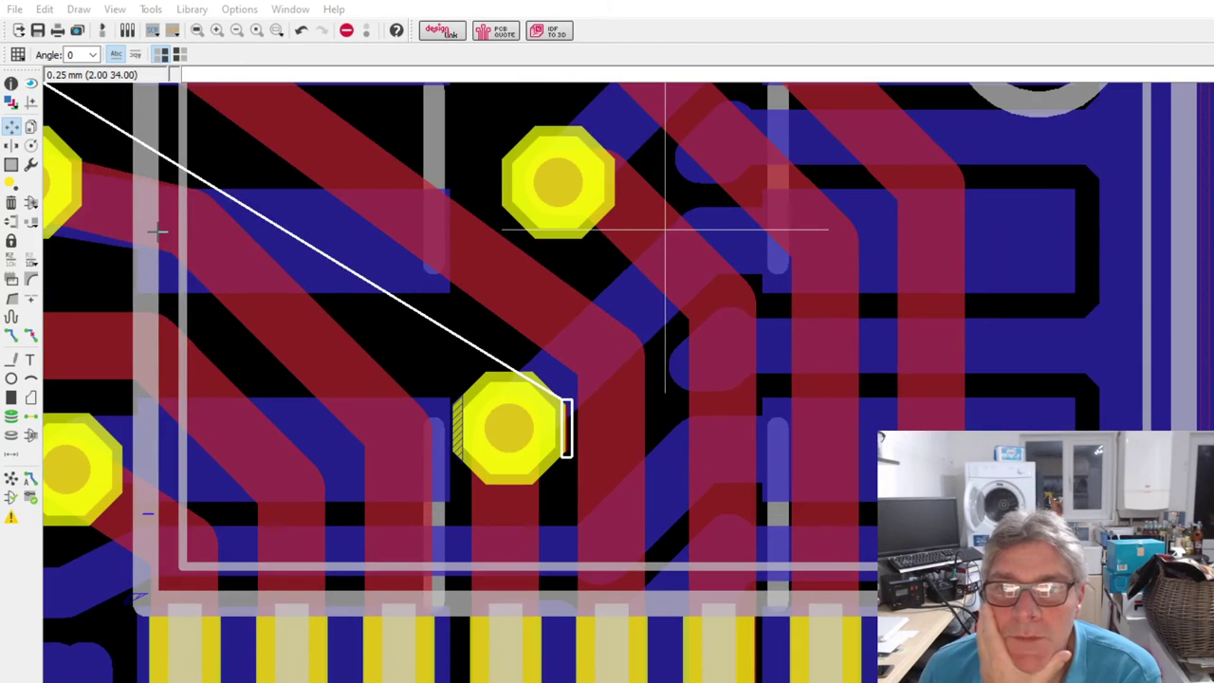
scroll(464, 569, "down", 2)
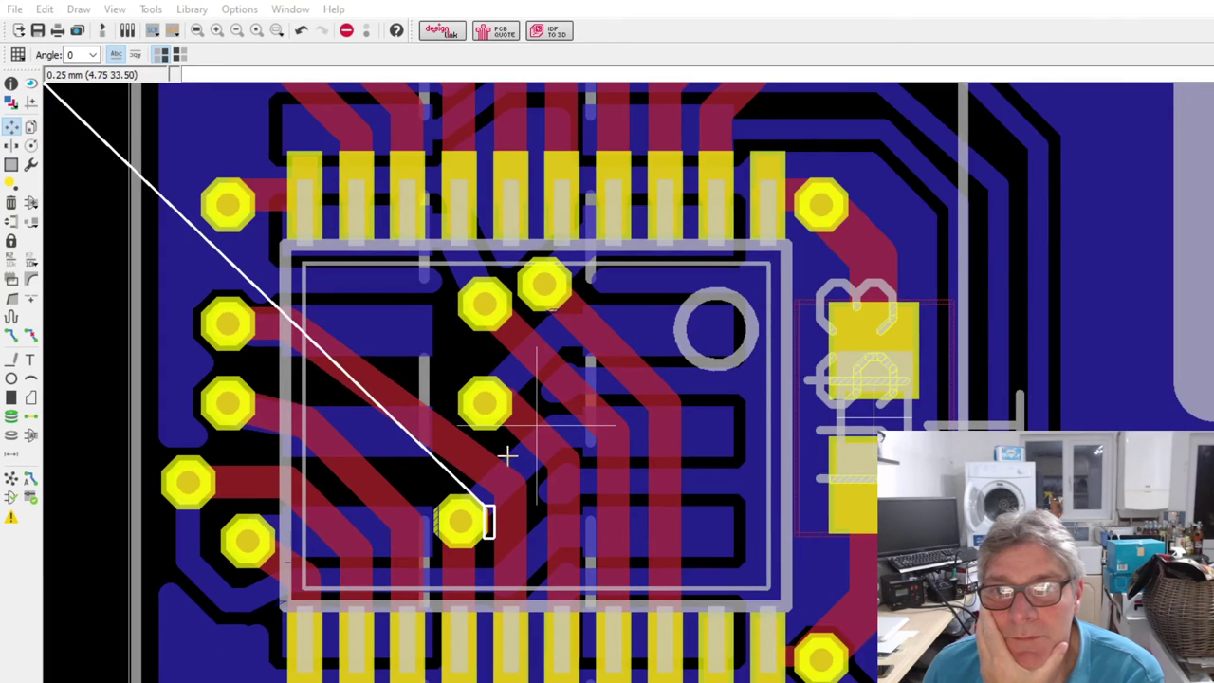
scroll(506, 455, "up", 2)
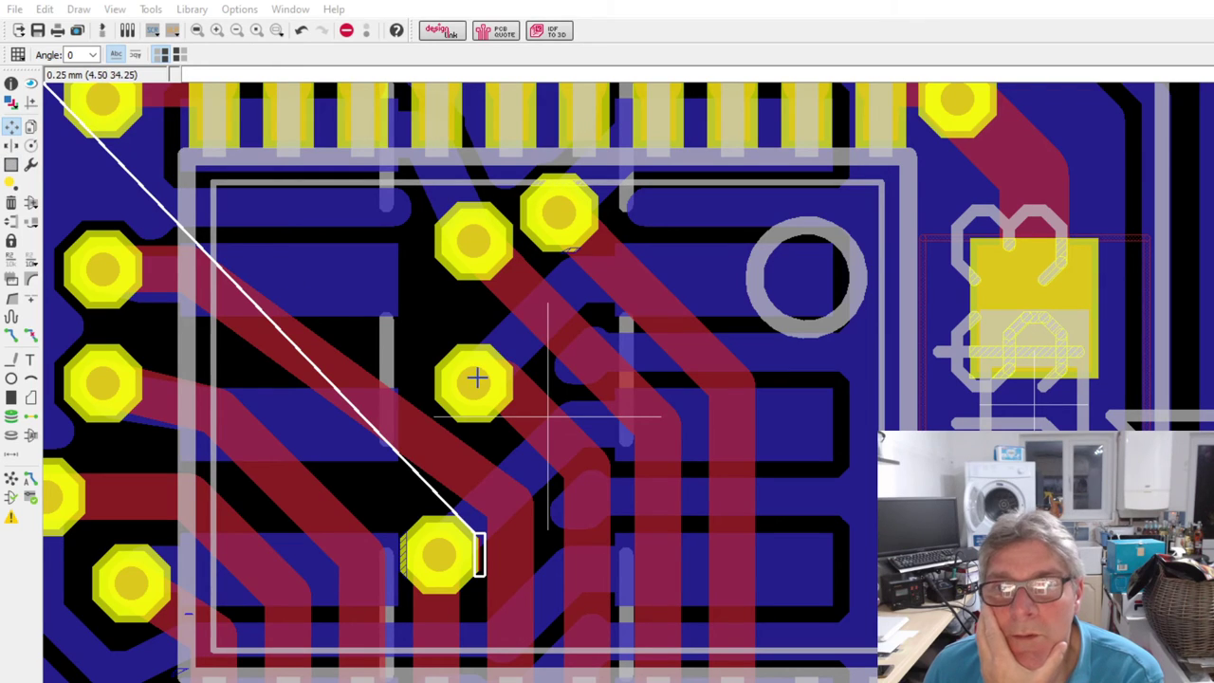
left_click_drag(460, 373, 444, 348)
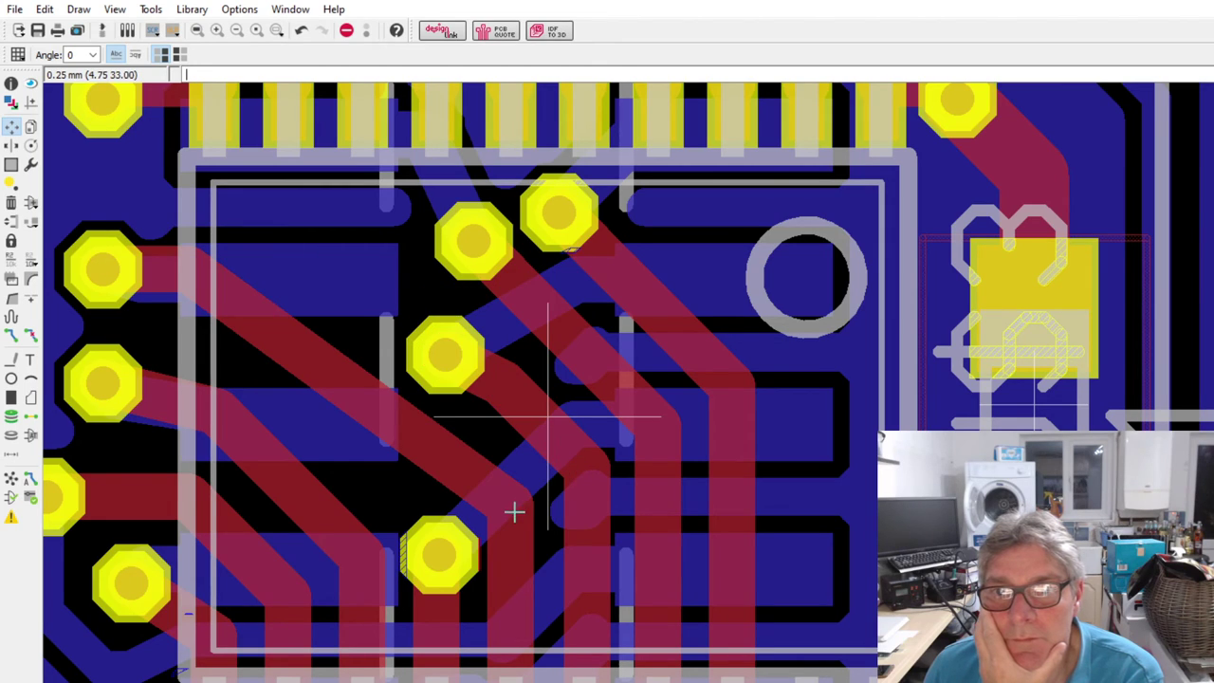
left_click_drag(515, 509, 502, 468)
left_click_drag(445, 548, 446, 495)
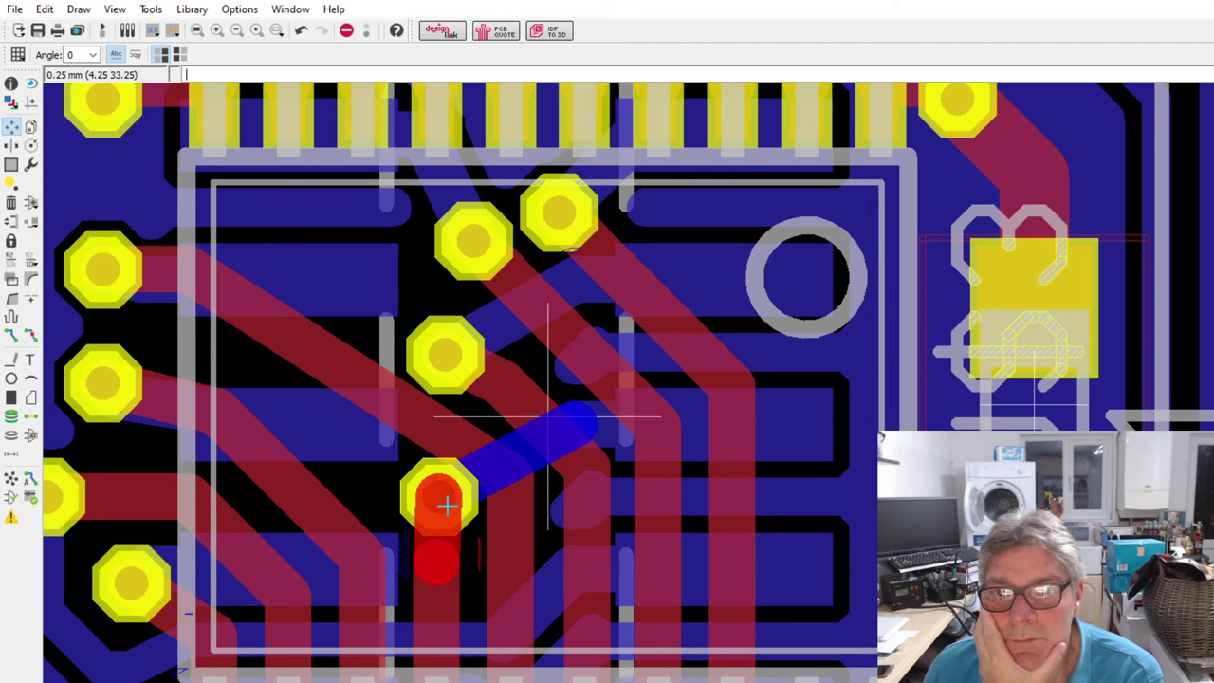
left_click_drag(445, 508, 445, 496)
- Move a via beside the top pin row, cancelling an attempted blue track reroute
scroll(567, 427, "down", 2)
scroll(567, 427, "up", 2)
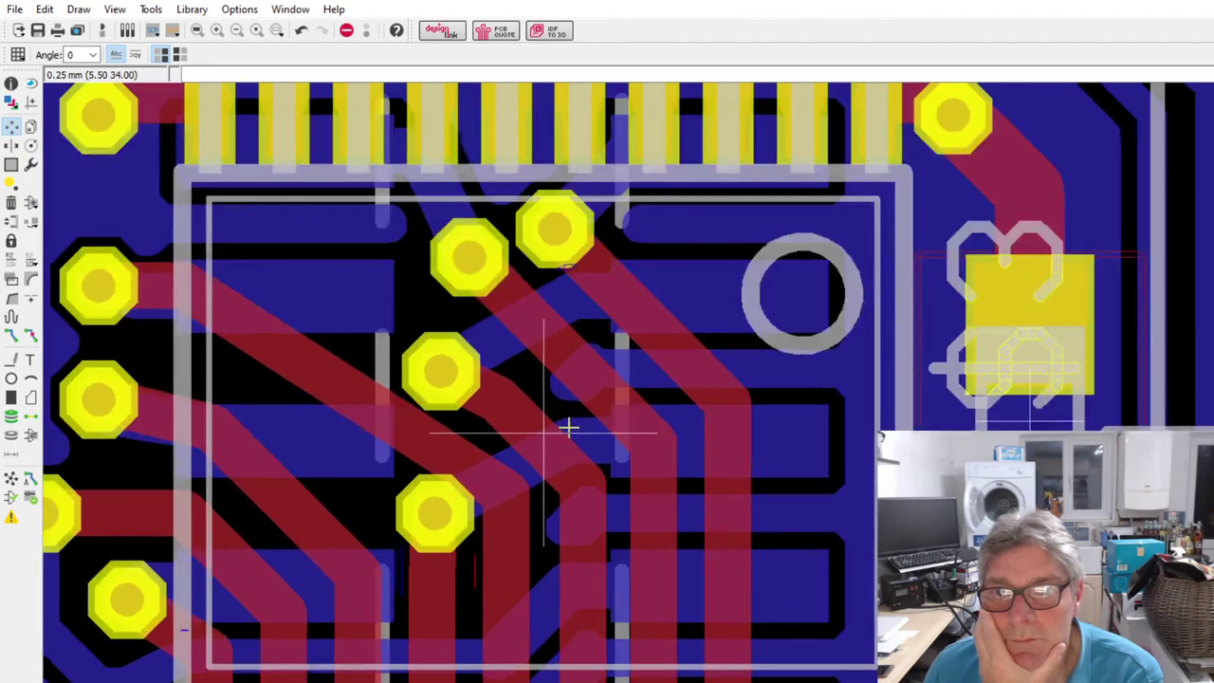
scroll(654, 407, "down", 3)
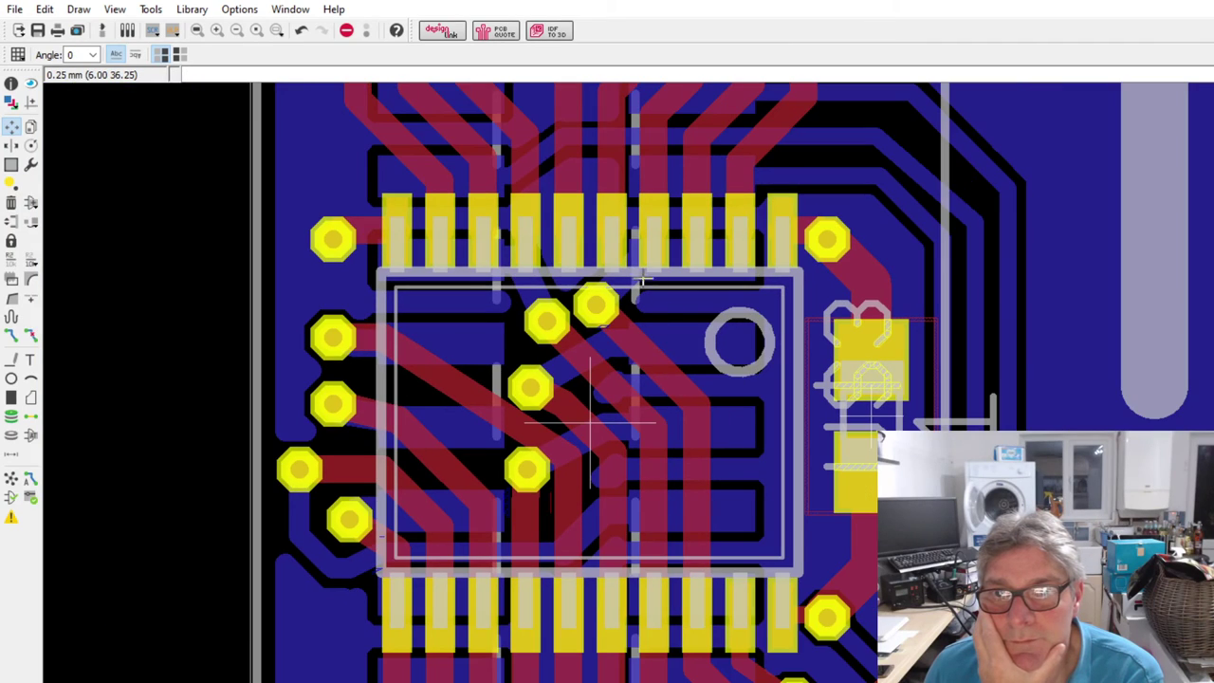
scroll(648, 256, "up", 2)
scroll(651, 248, "up", 1)
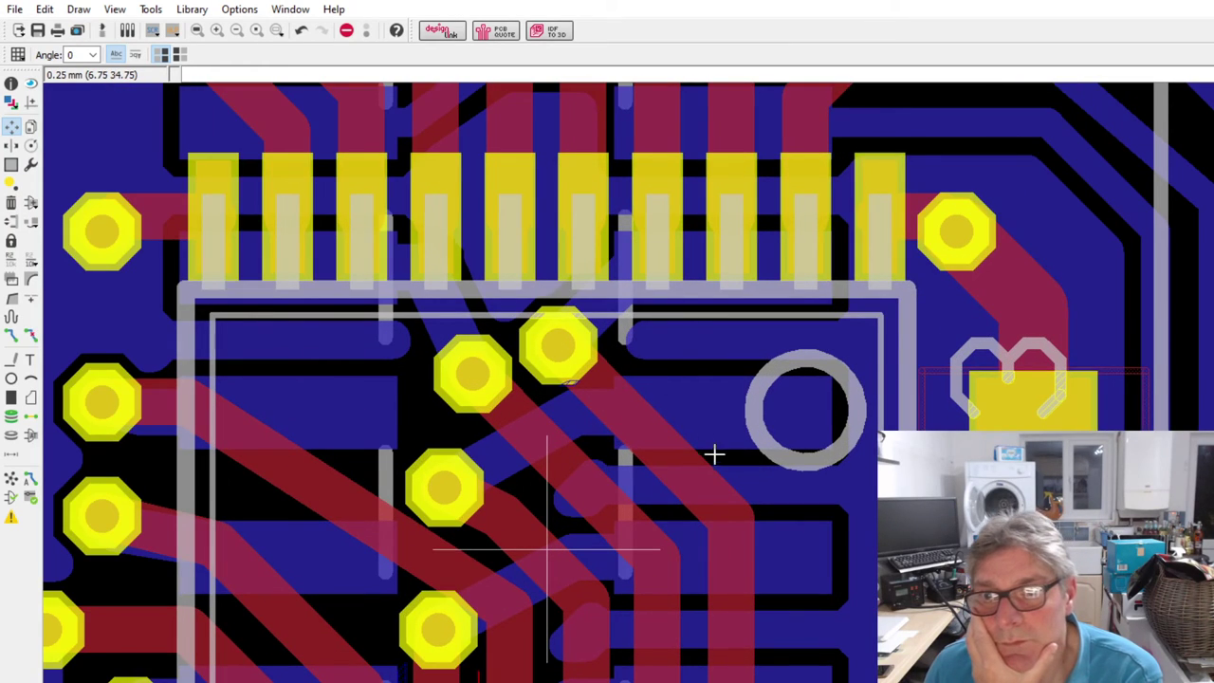
left_click_drag(562, 353, 912, 347)
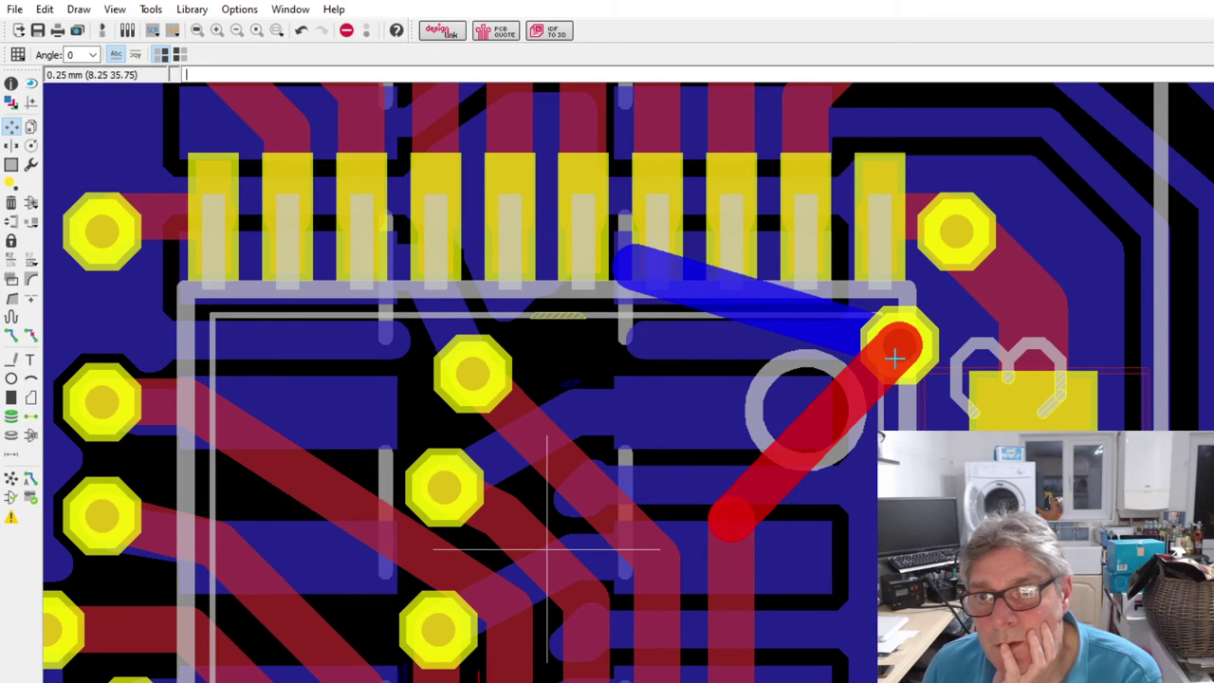
left_click_drag(895, 356, 894, 357)
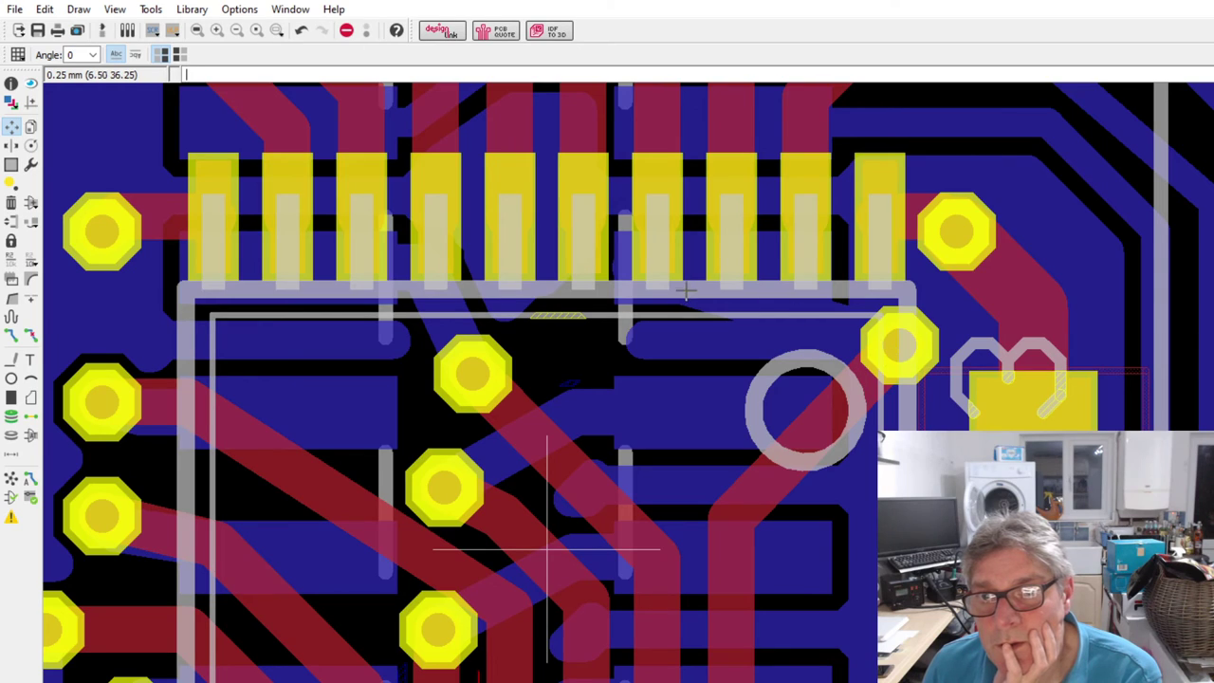
left_click_drag(687, 292, 896, 260)
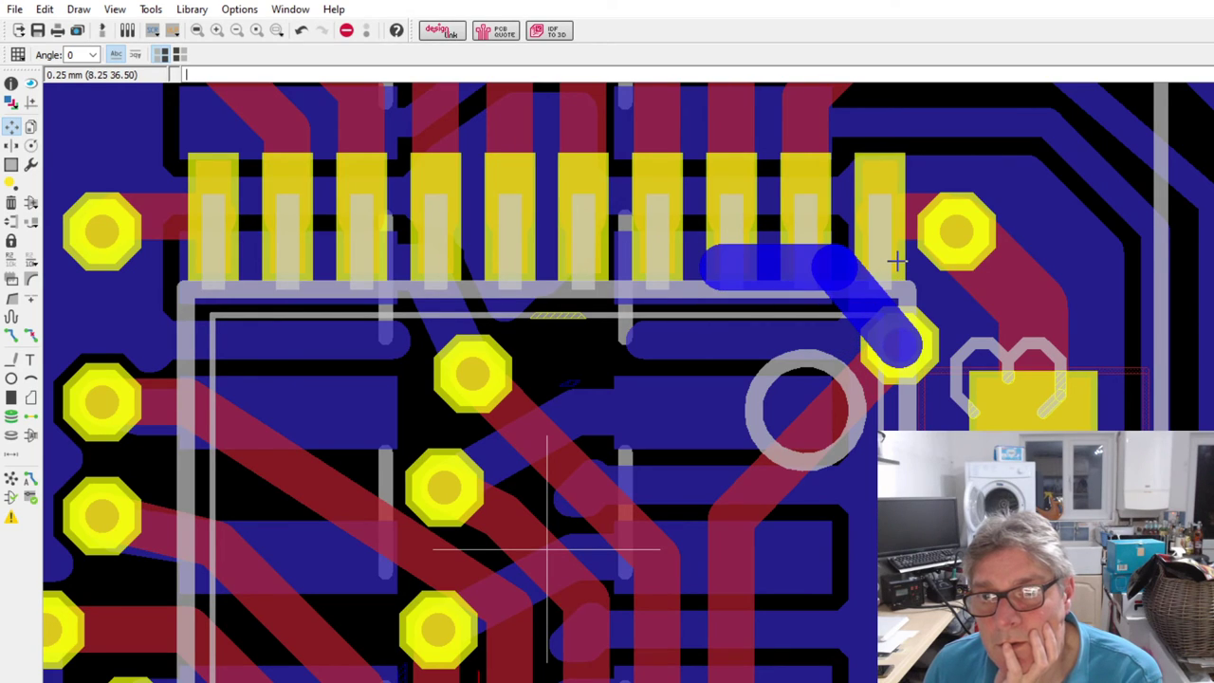
key("Delete")
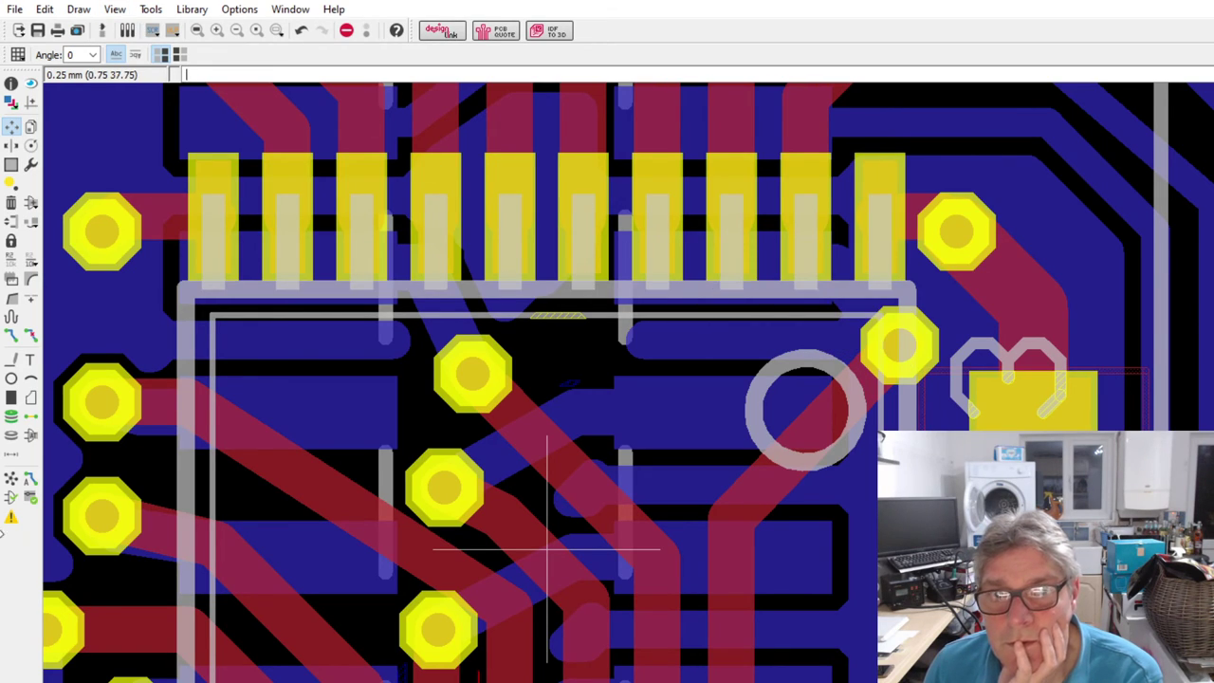
- Refill the copper pour and reposition the via together with its connected tracks
left_click(12, 495)
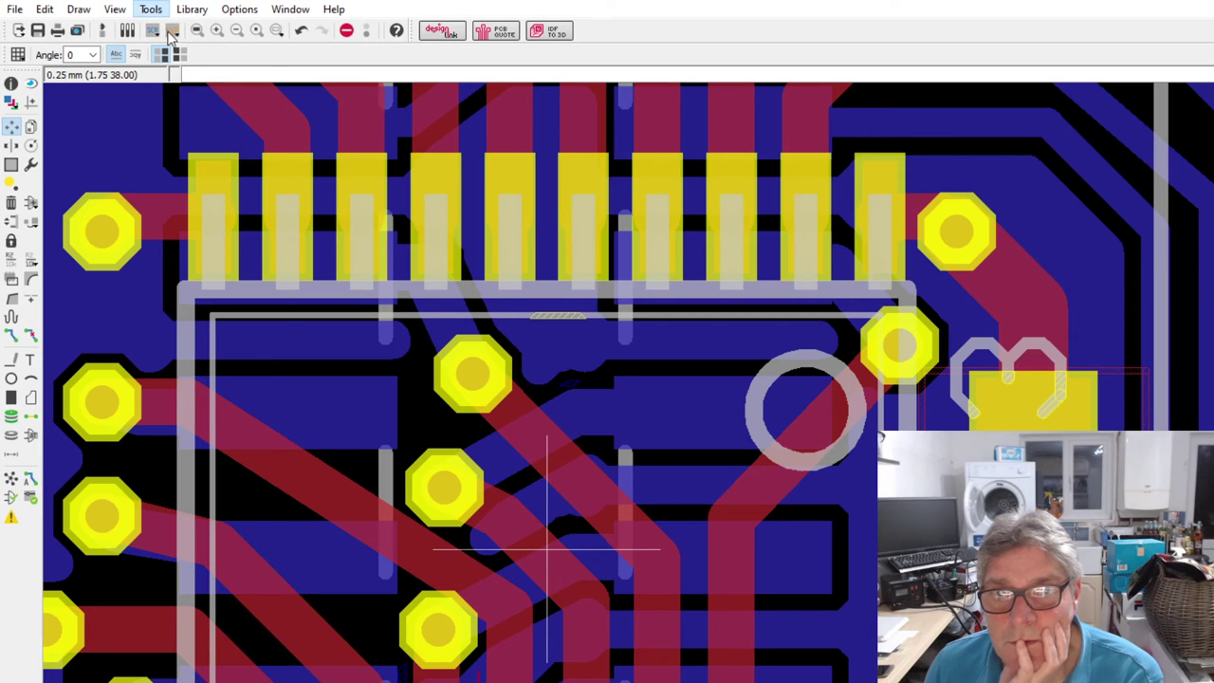
left_click(172, 32)
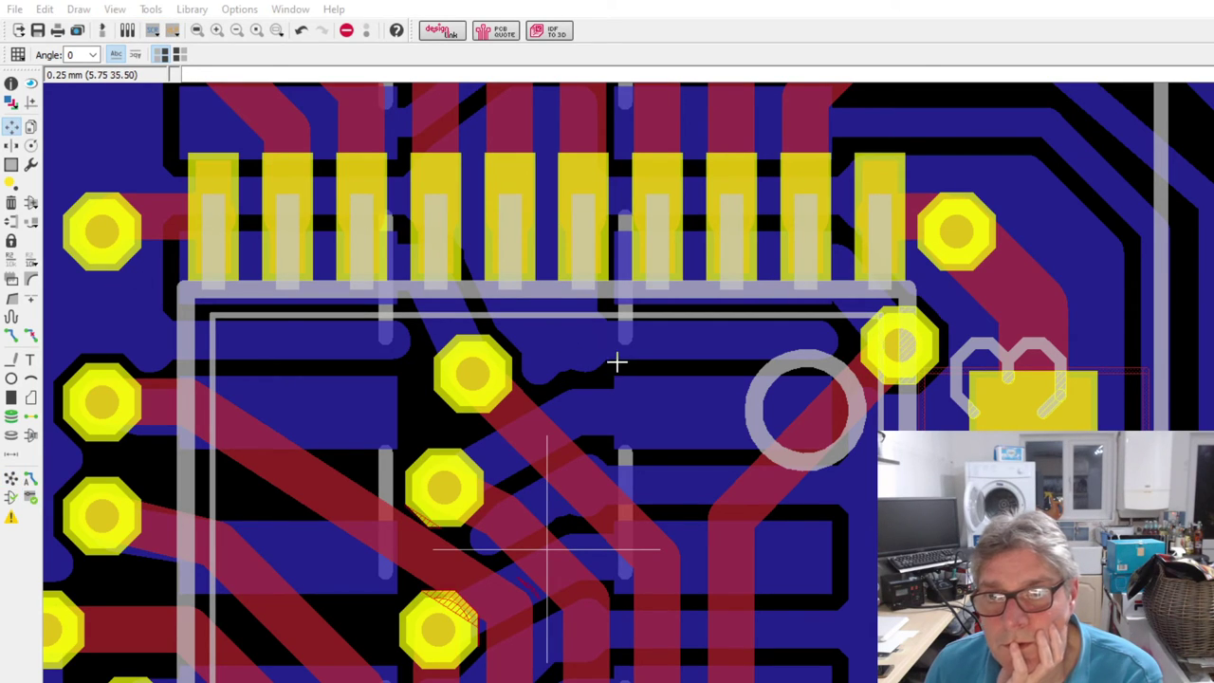
scroll(896, 346, "up", 3)
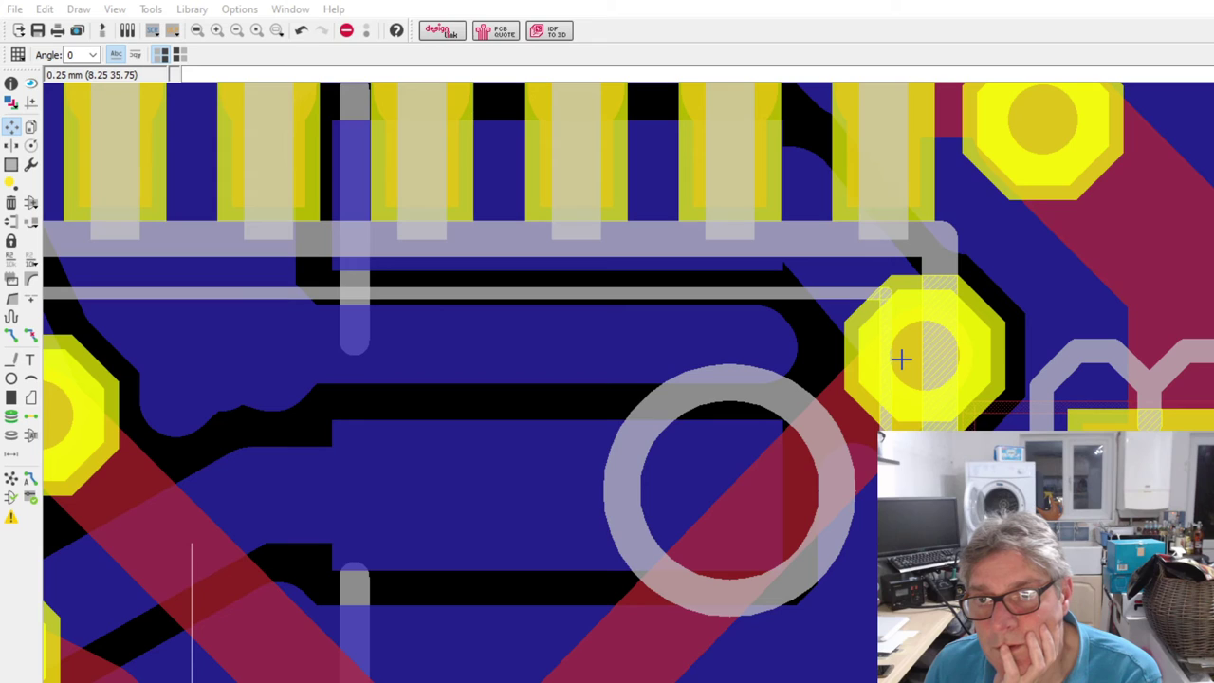
scroll(901, 357, "down", 4)
scroll(731, 390, "up", 1)
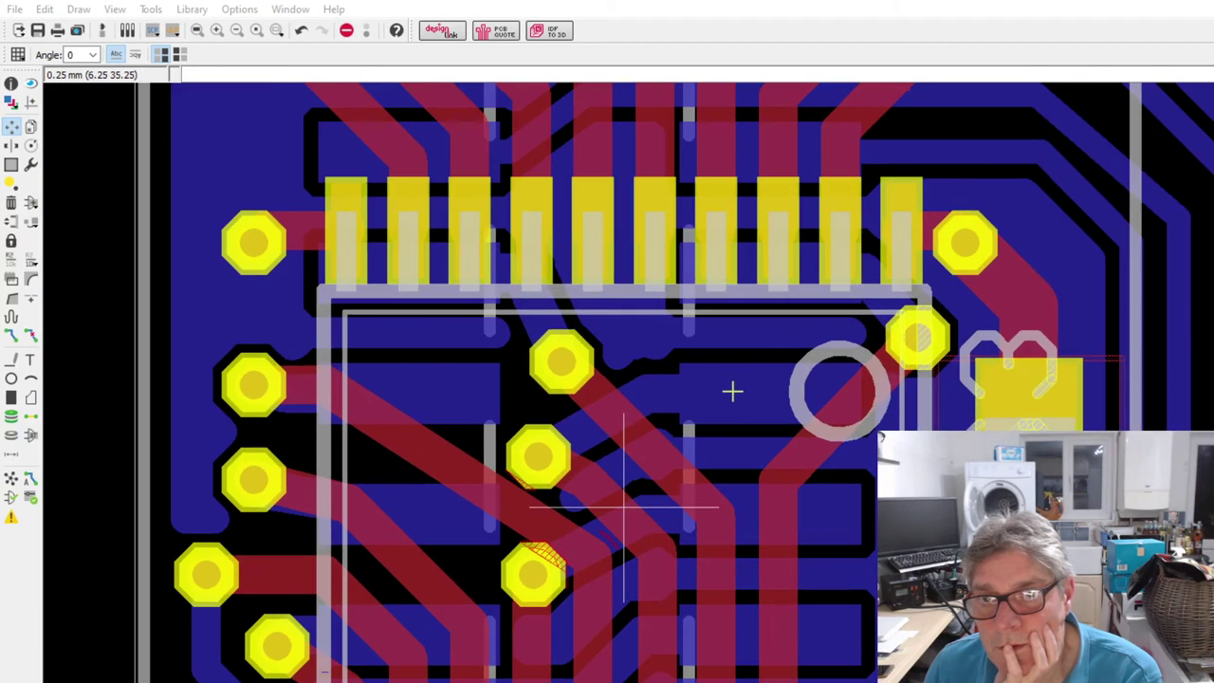
left_click(567, 358)
mouse_move(567, 359)
left_mouse_down()
mouse_move(625, 344)
mouse_move(602, 336)
mouse_move(579, 363)
mouse_move(541, 446)
mouse_move(553, 392)
mouse_move(554, 408)
left_mouse_up()
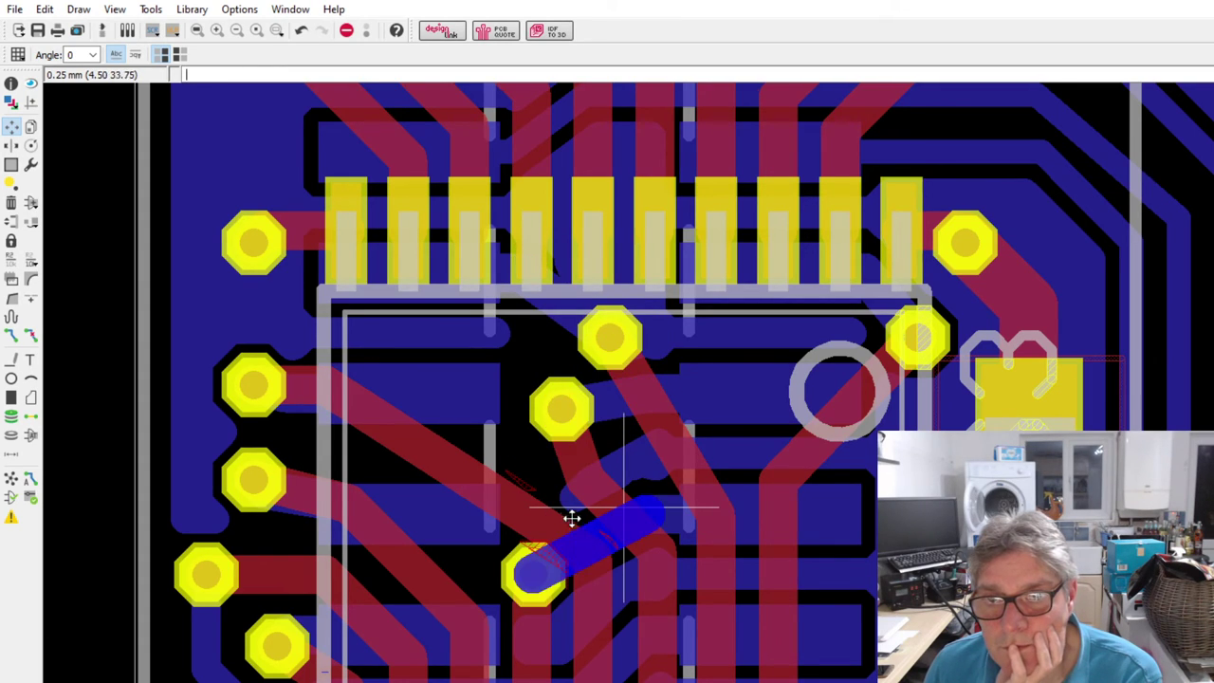
- Delete the short blue track stub at the lower via, undoing once and deleting it again
key("Delete")
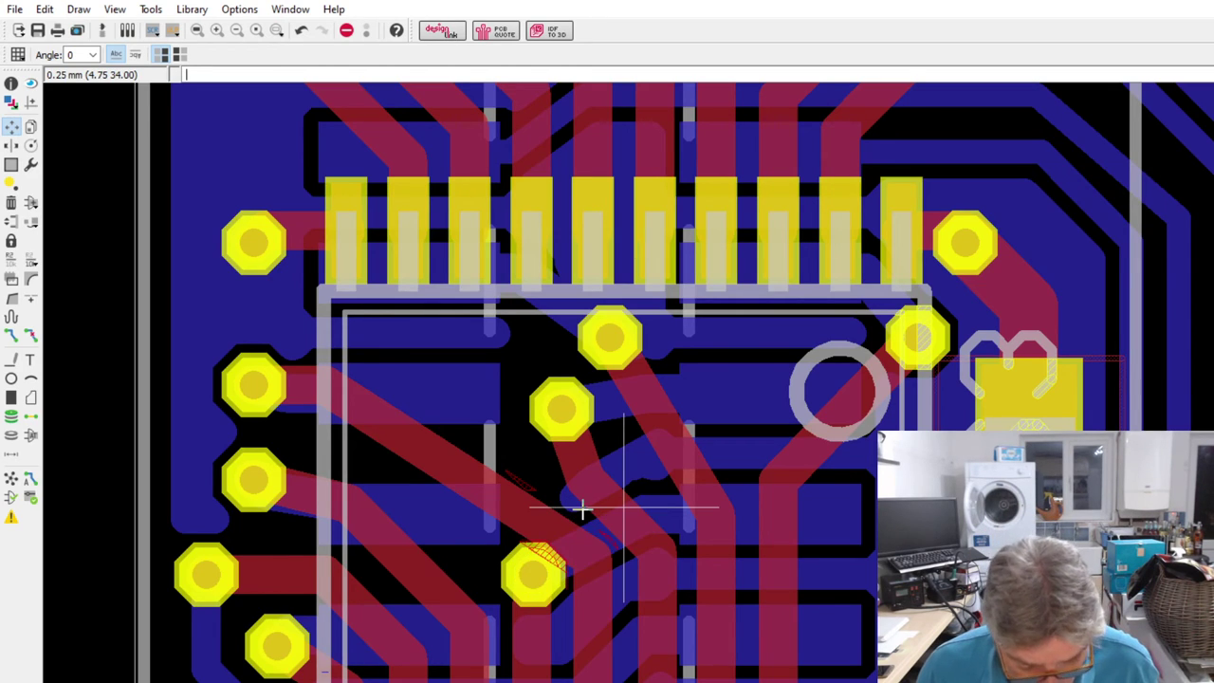
scroll(581, 510, "up", 2)
left_click(618, 445)
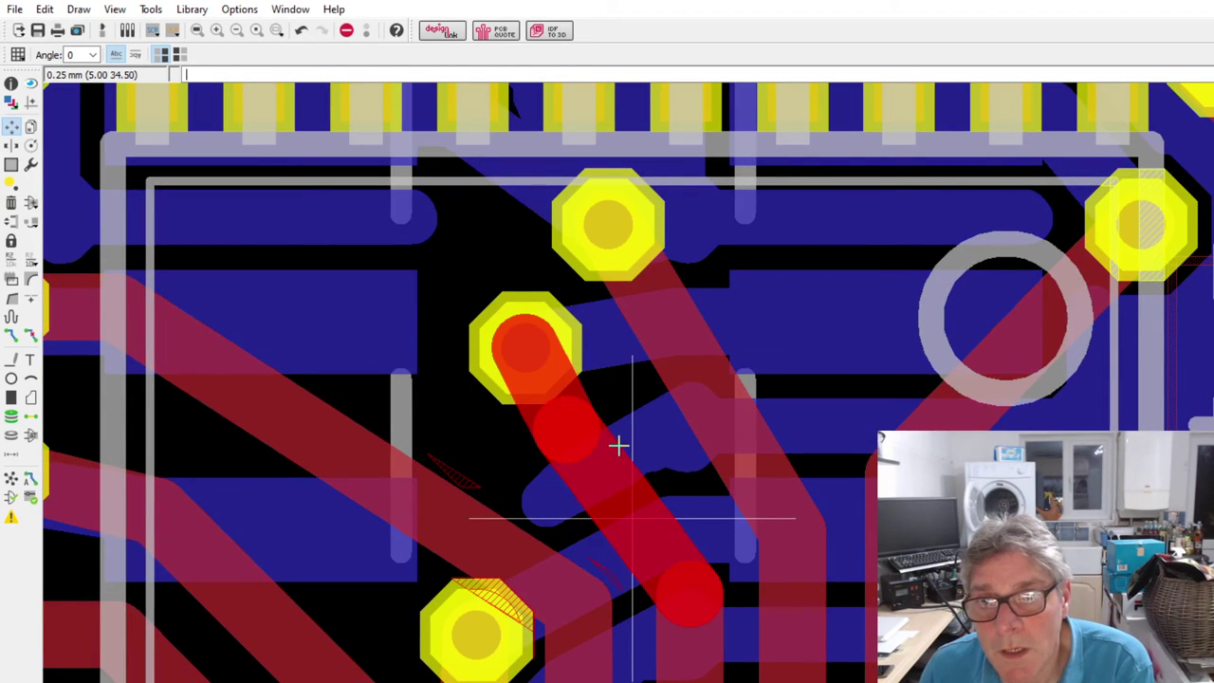
key("Escape")
key("ctrl+z")
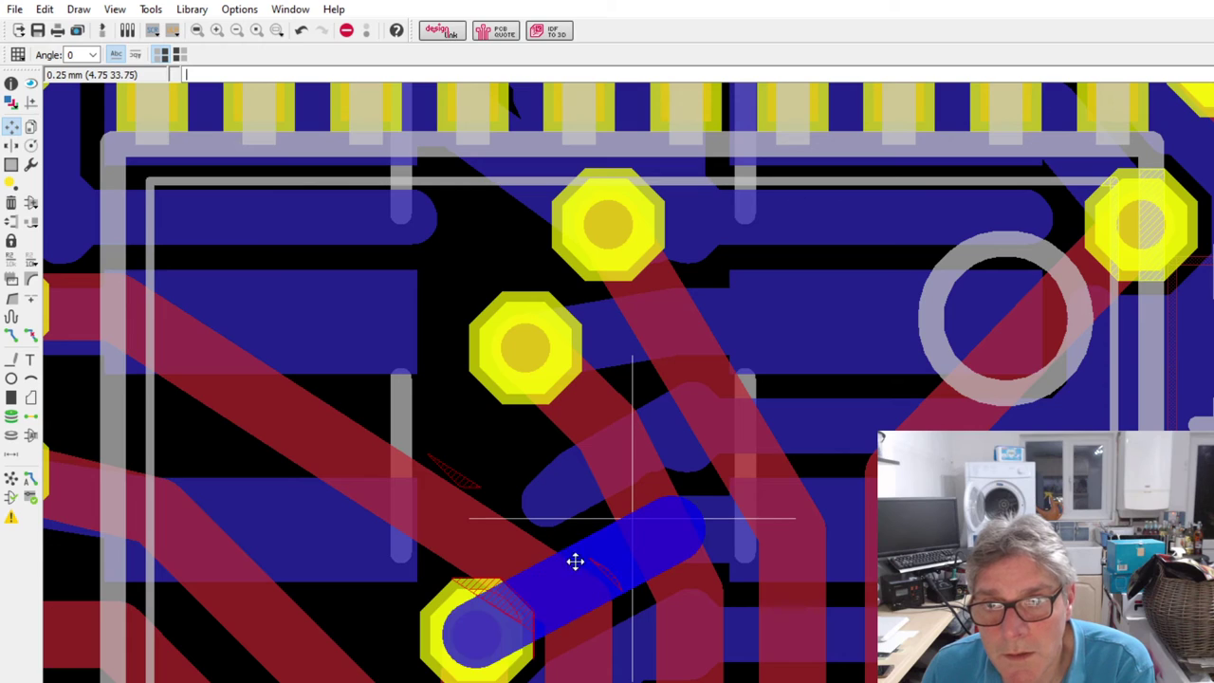
key("Delete")
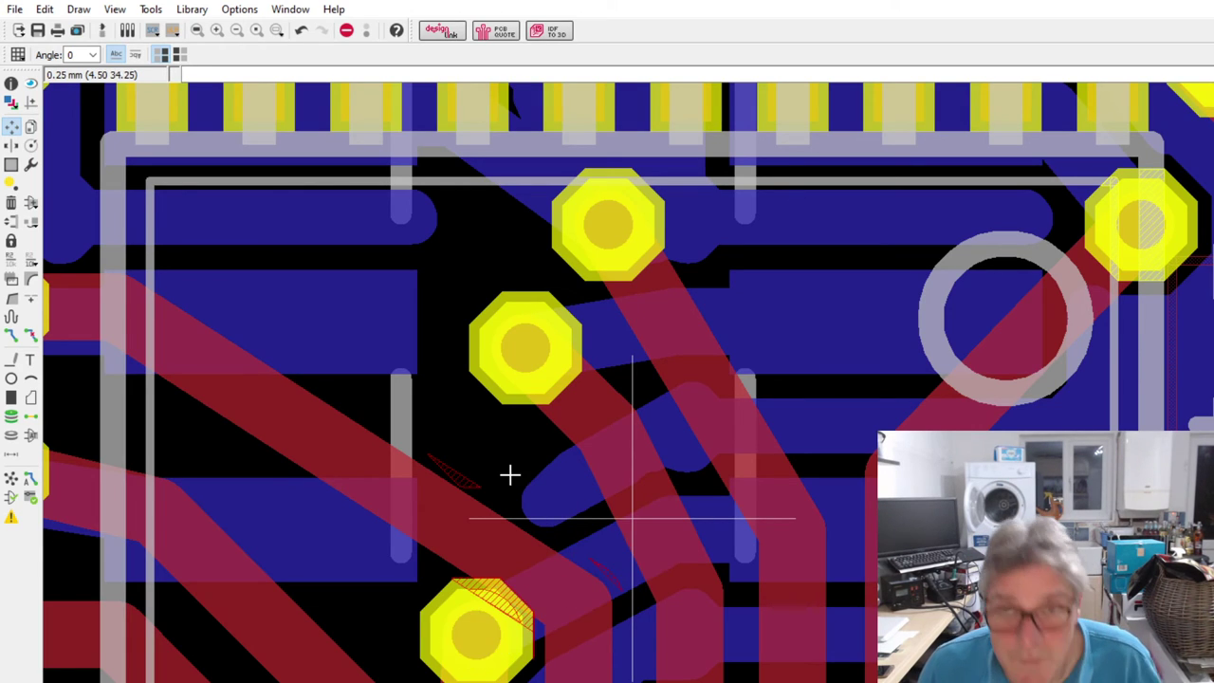
scroll(509, 475, "up", 1)
scroll(541, 505, "down", 3)
scroll(542, 504, "up", 1)
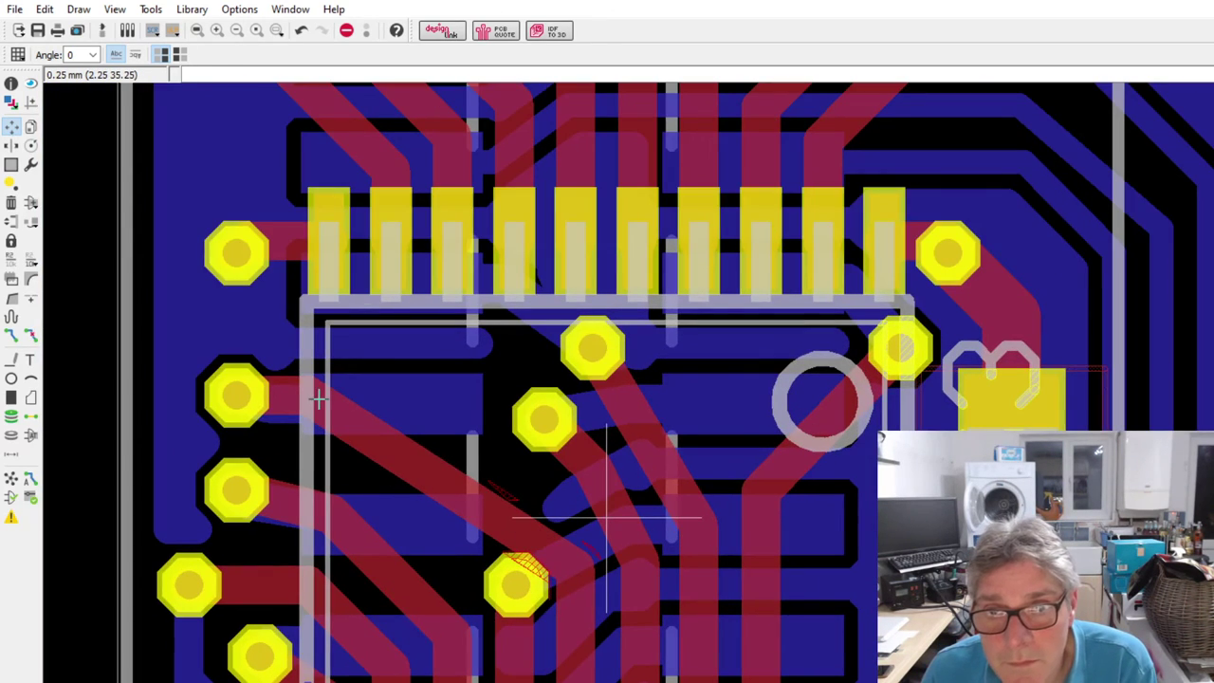
- Add a bend to the red track from the left pad to reroute it
left_click(482, 476)
mouse_move(481, 476)
left_mouse_down()
mouse_move(544, 477)
mouse_move(536, 482)
mouse_move(552, 489)
left_mouse_up()
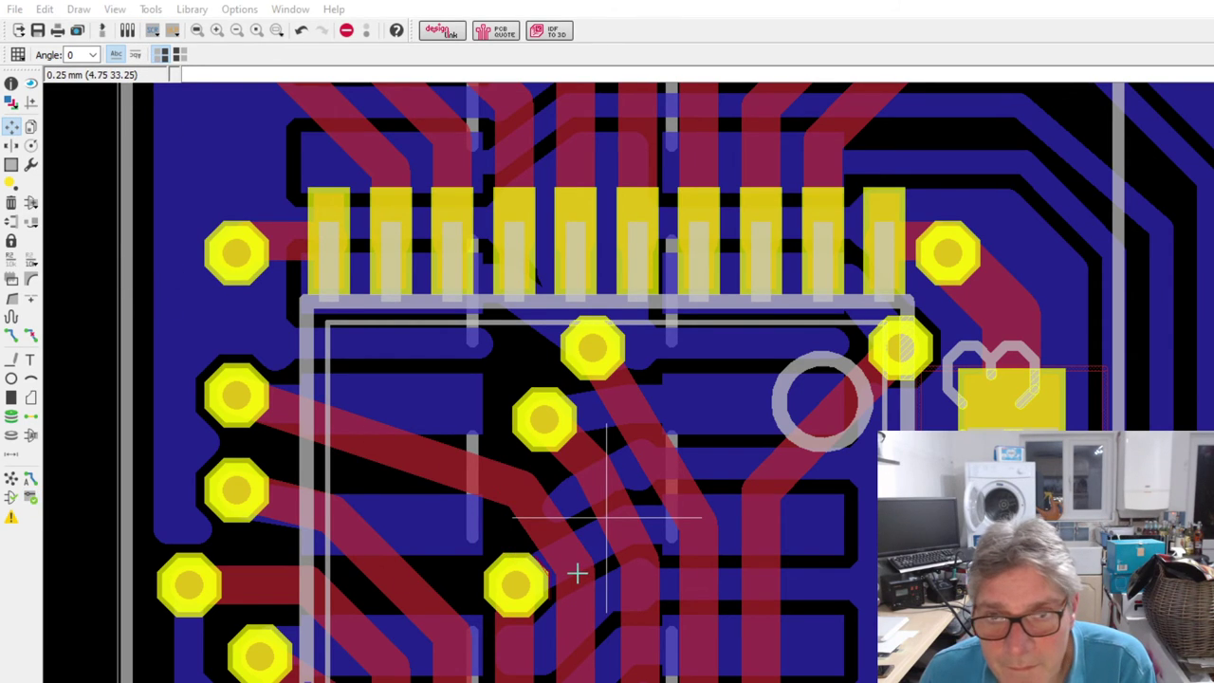
scroll(577, 572, "up", 2)
scroll(297, 354, "down", 3)
scroll(466, 507, "up", 3)
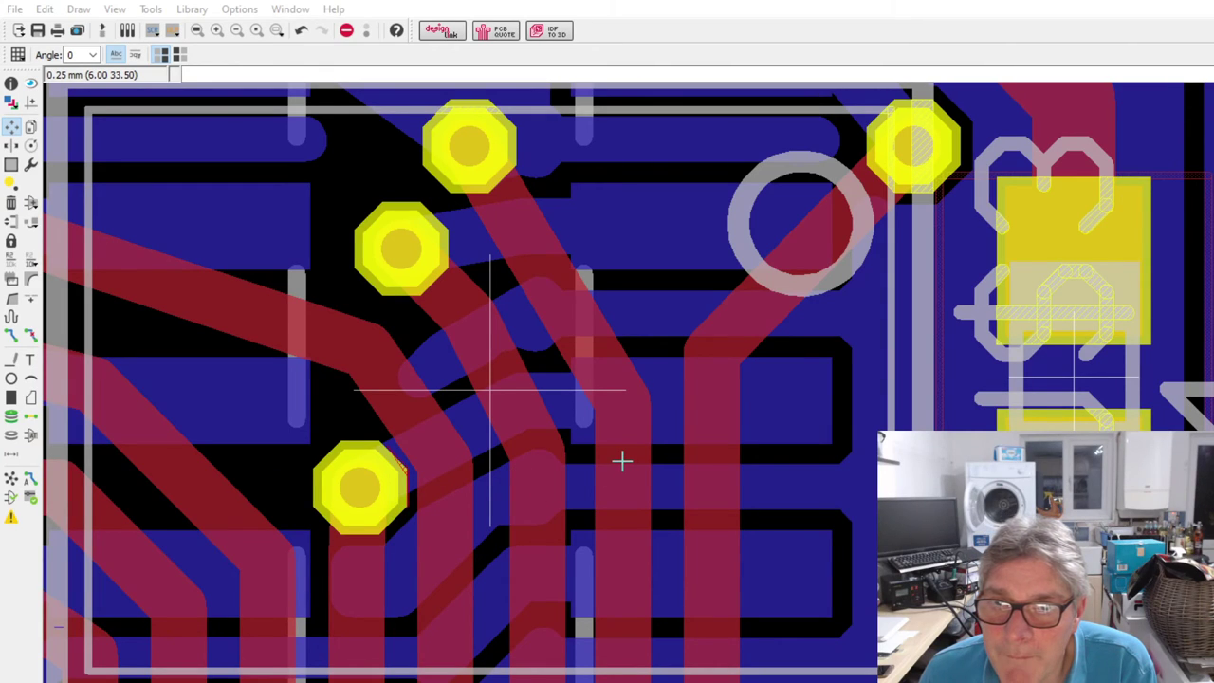
scroll(536, 384, "down", 2)
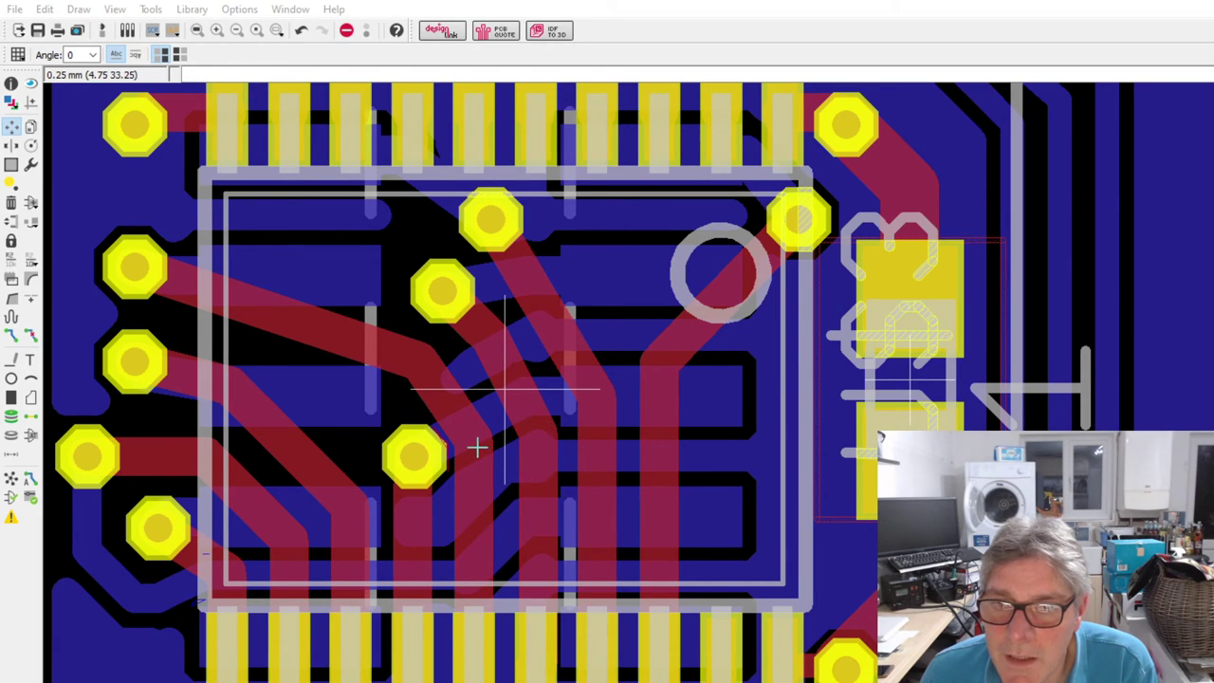
scroll(477, 447, "up", 1)
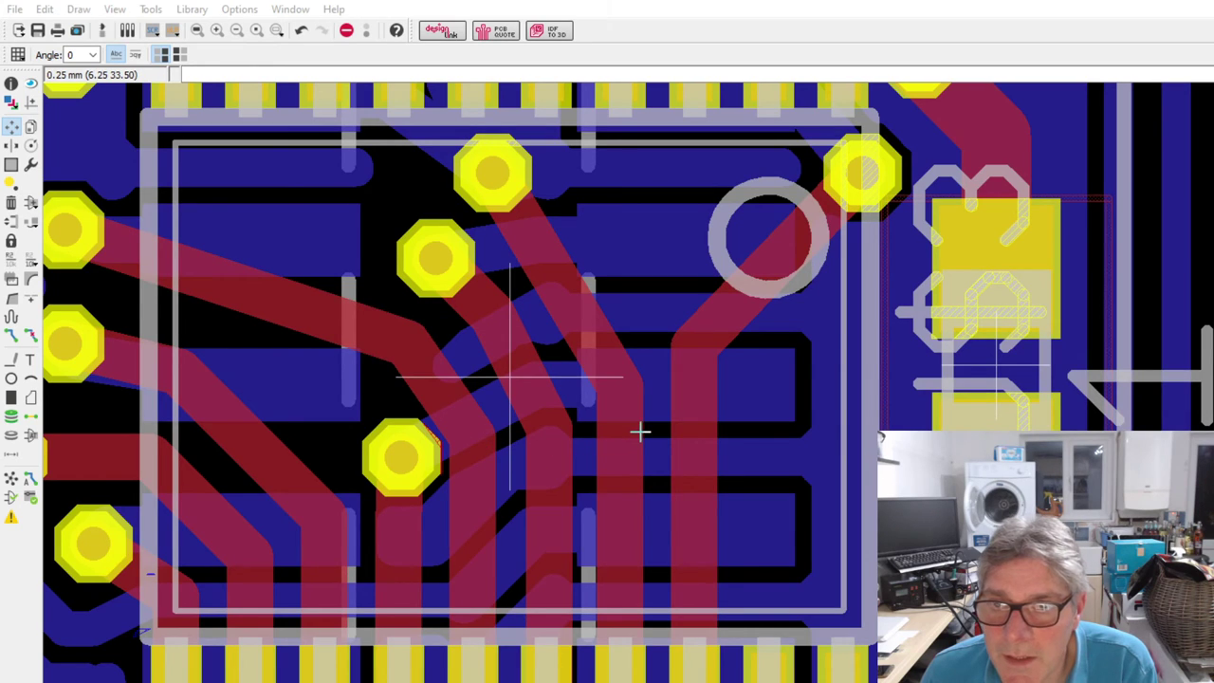
scroll(661, 436, "down", 1)
scroll(682, 259, "up", 2)
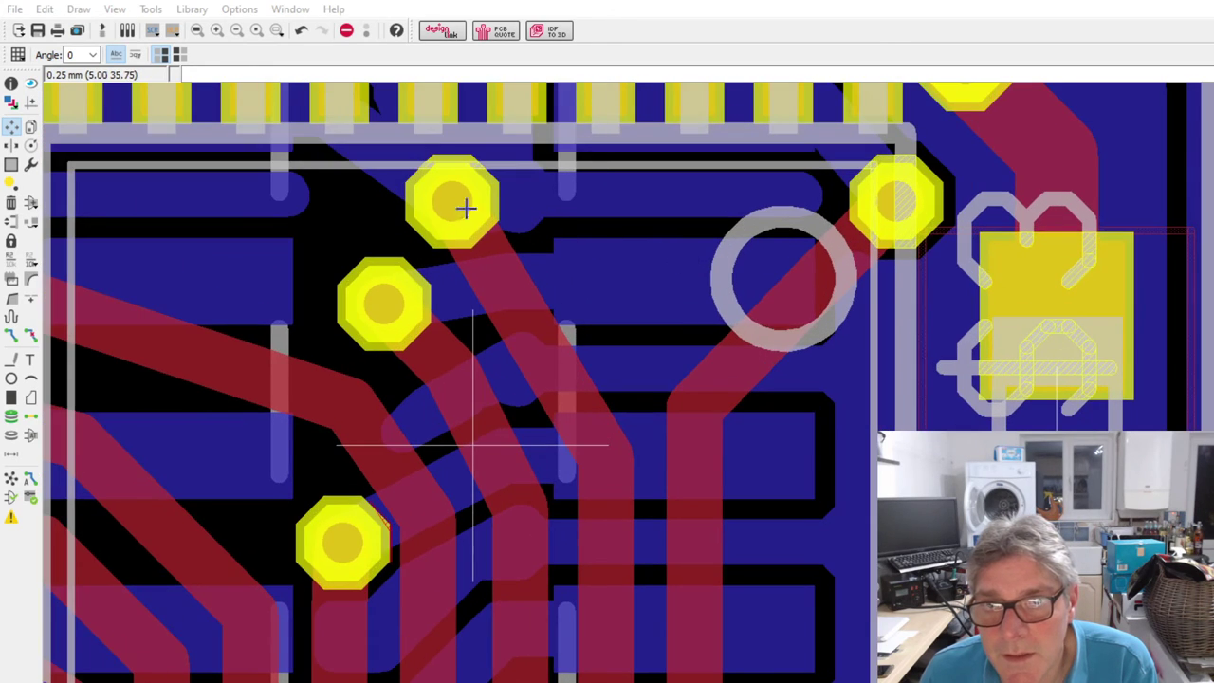
- Shift the top via right and reshape the red track bends around the vias
left_click_drag(448, 197, 485, 198)
scroll(626, 288, "down", 3)
scroll(621, 363, "up", 1)
left_click(620, 364)
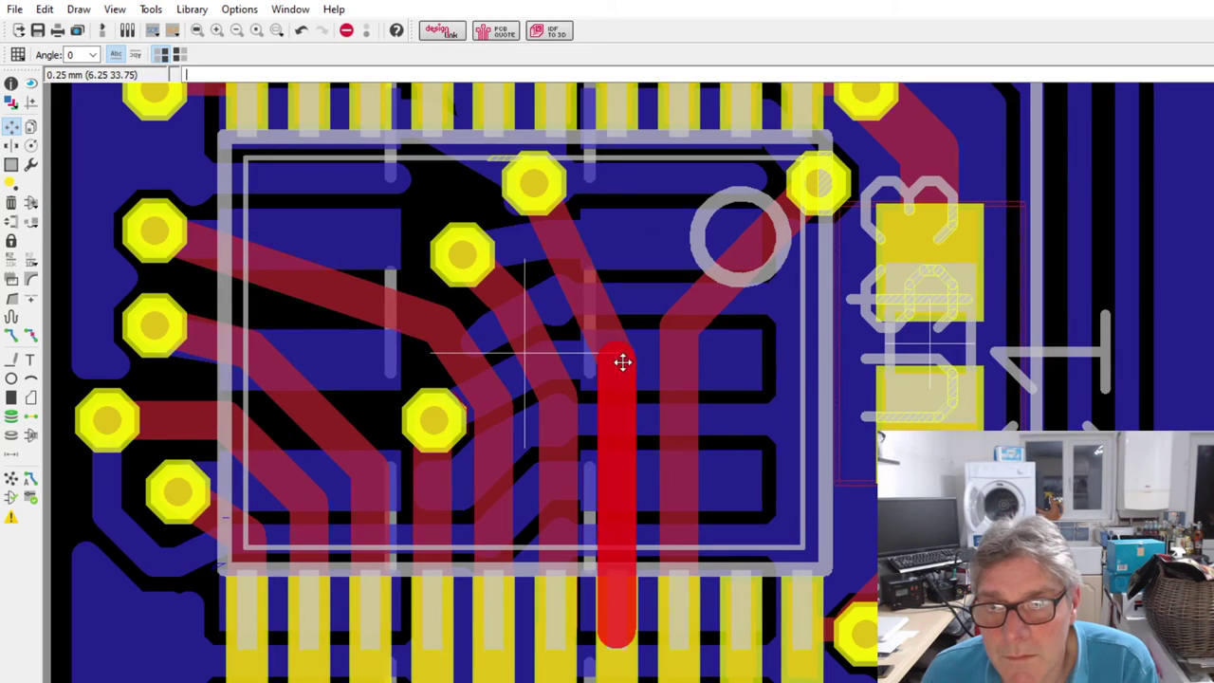
left_click(621, 238)
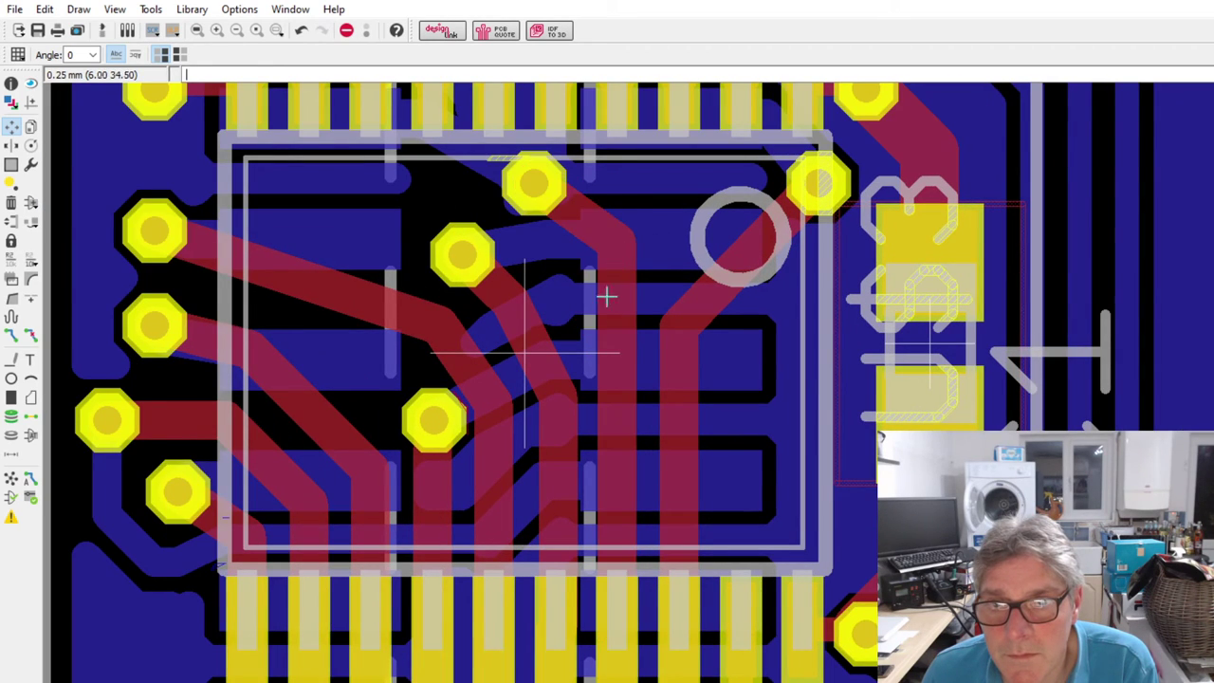
left_click(561, 404)
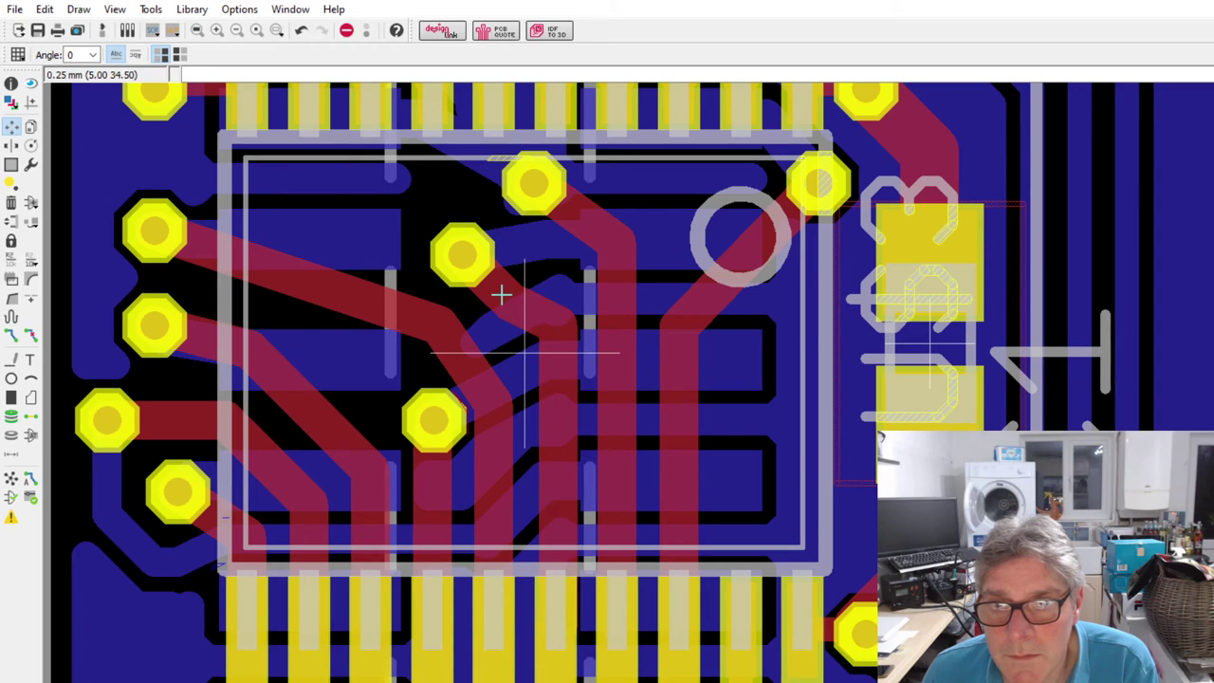
left_click_drag(501, 290, 533, 269)
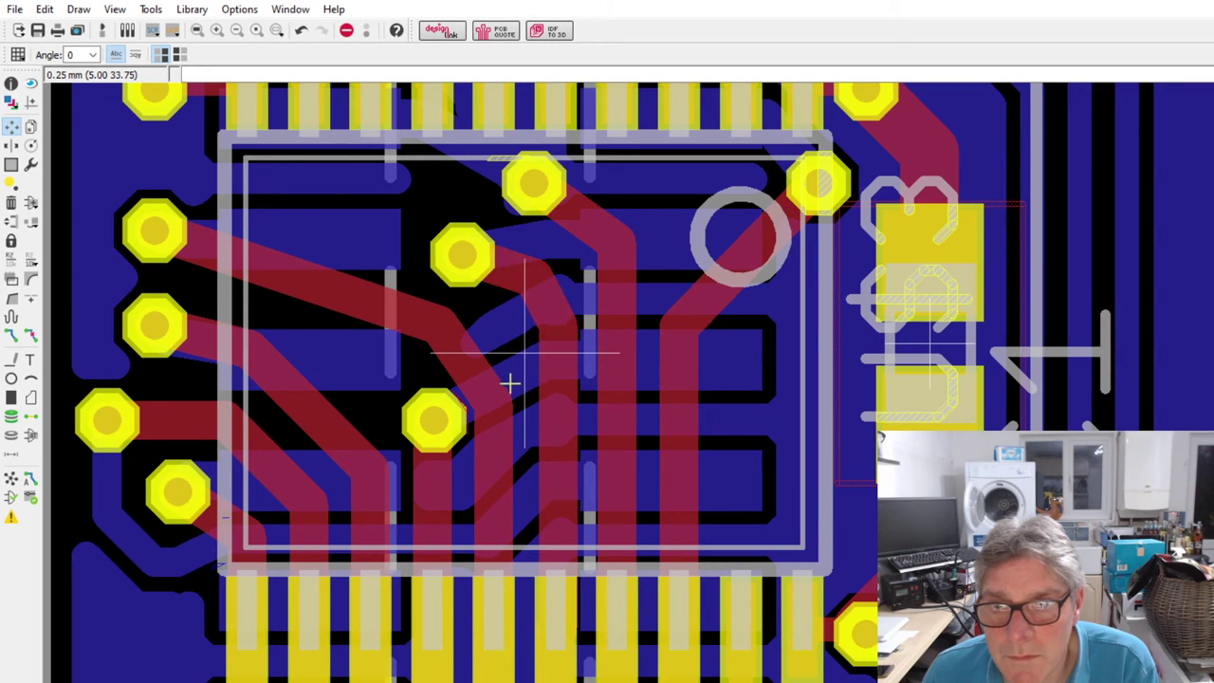
mouse_move(496, 409)
left_mouse_down()
mouse_move(494, 355)
mouse_move(495, 365)
left_mouse_up()
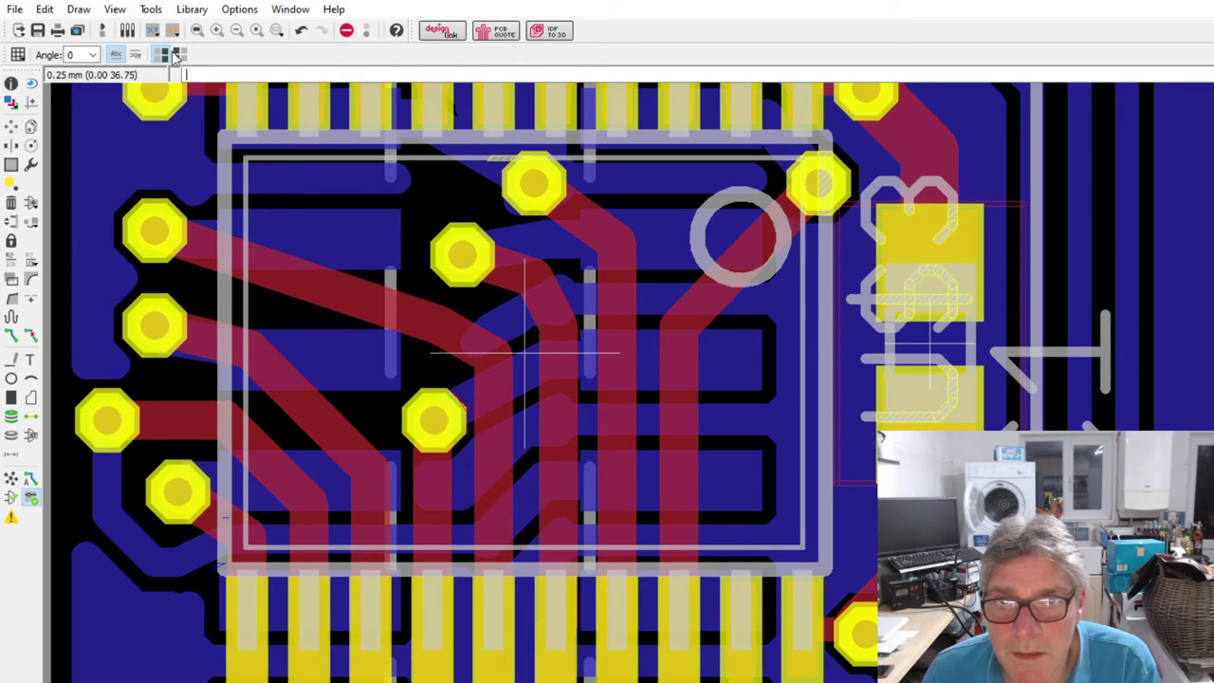
- Delete the stray blue track leaving the left via
scroll(468, 482, "down", 1)
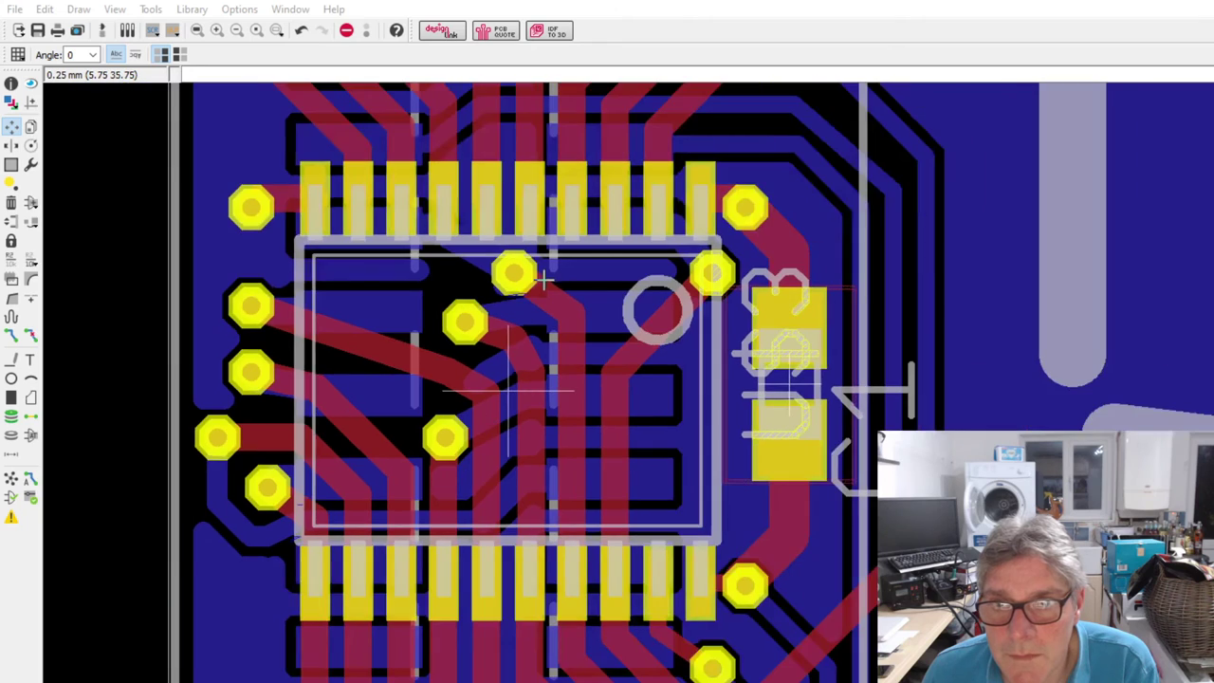
scroll(526, 281, "up", 3)
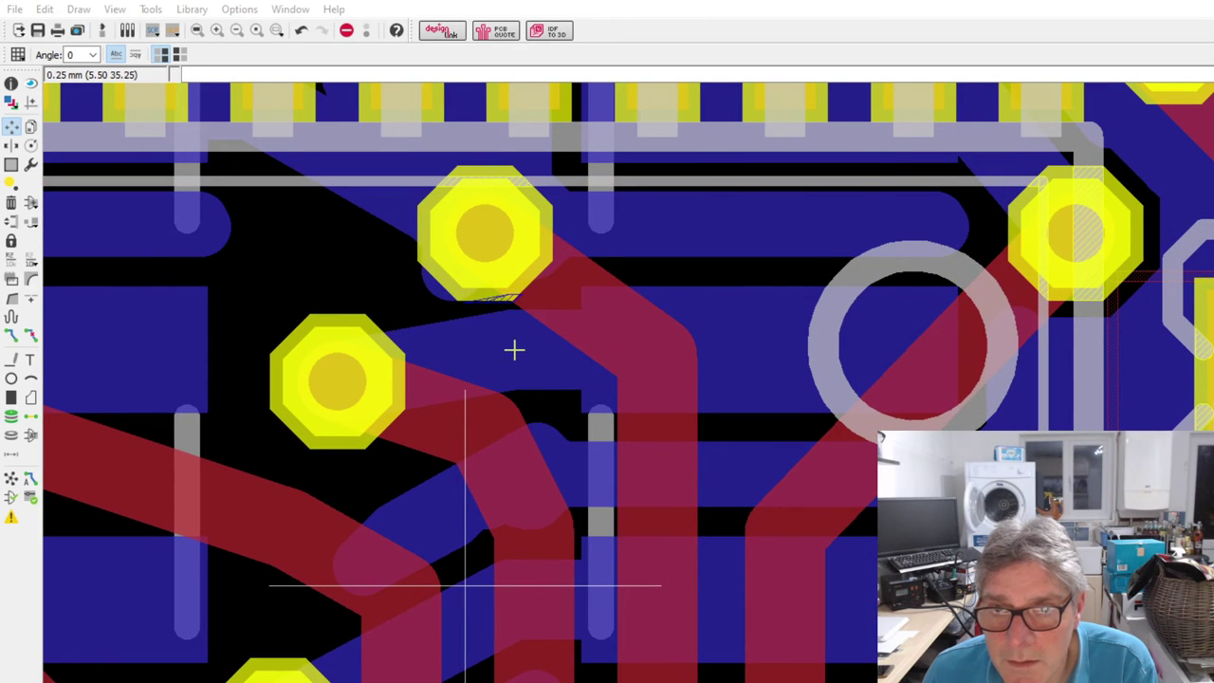
left_click(559, 349)
key("Delete")
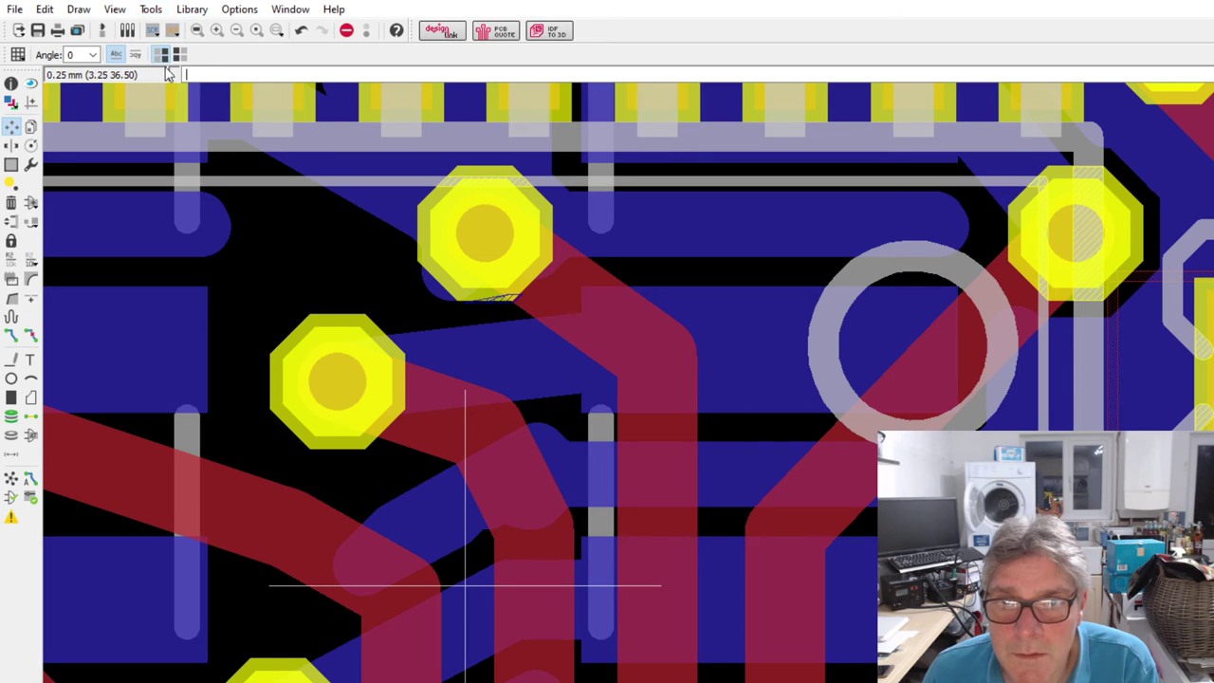
key("Escape")
- Delete the short red track segment near the via inside the IC footprint
scroll(409, 319, "up", 1)
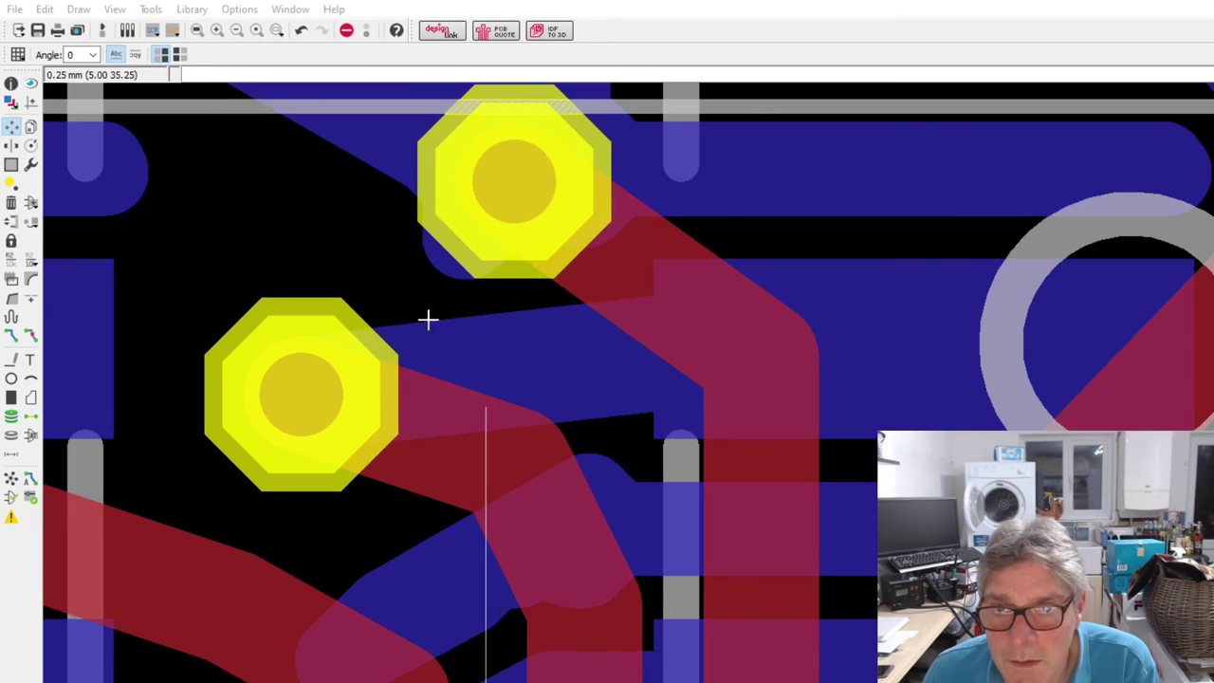
scroll(427, 320, "down", 2)
scroll(402, 474, "down", 2)
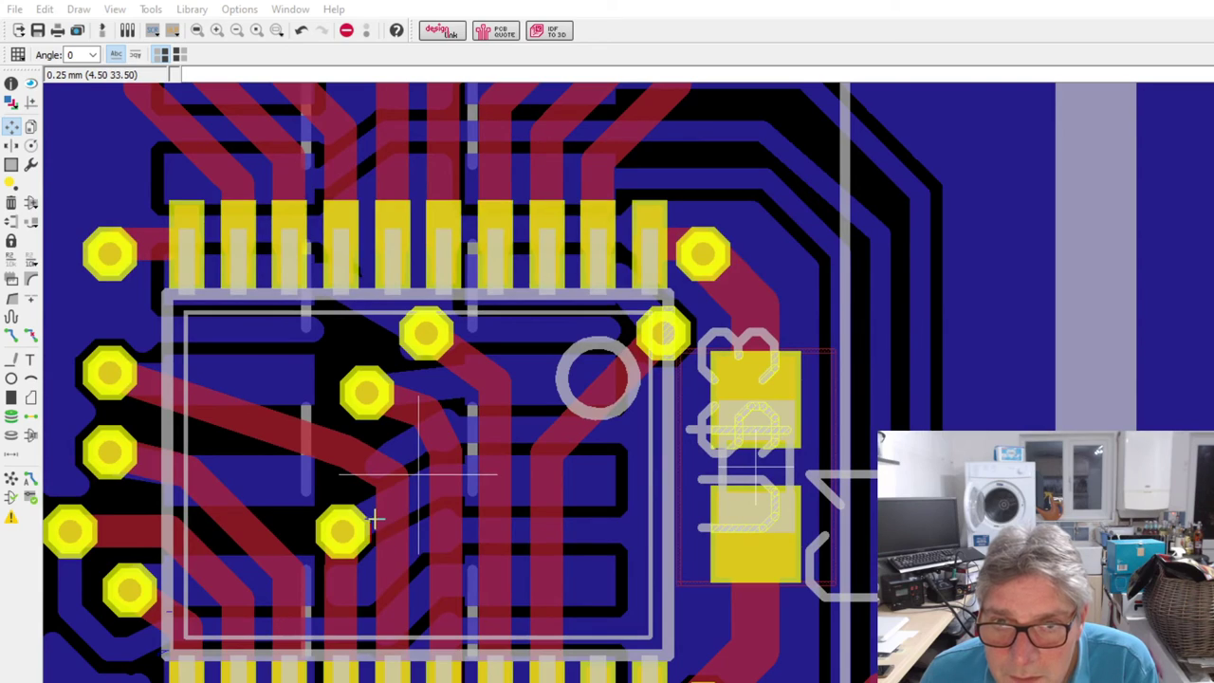
scroll(391, 604, "up", 1)
left_click(392, 591)
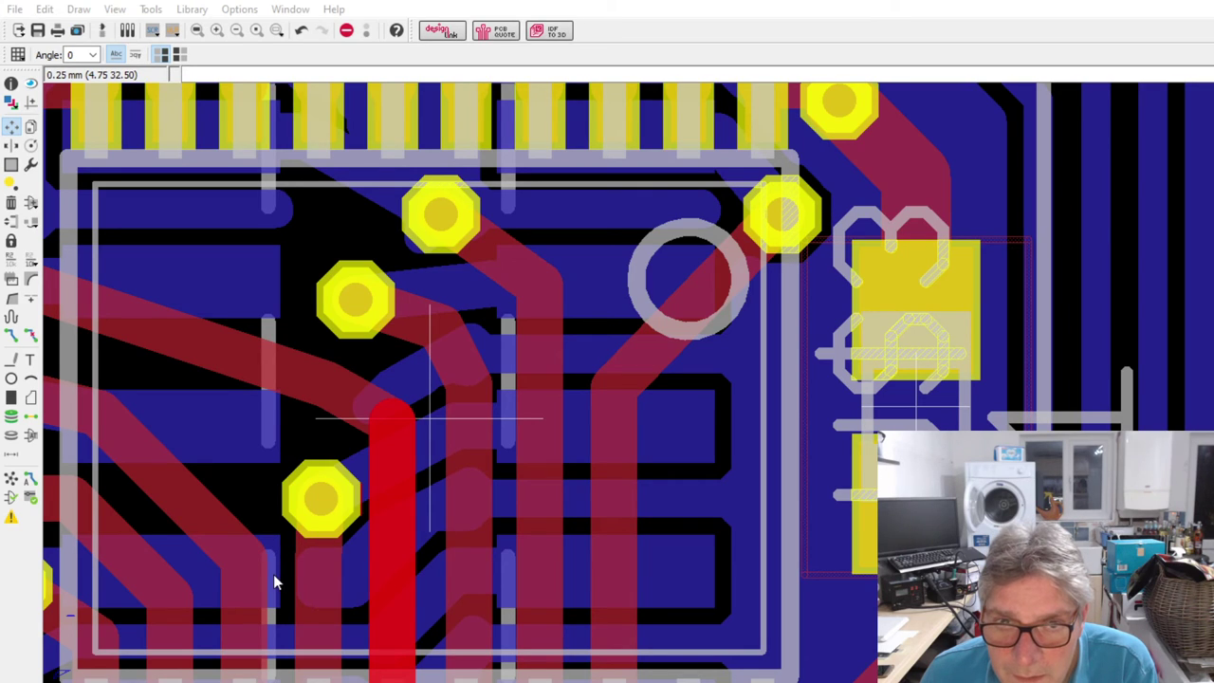
left_click(196, 380)
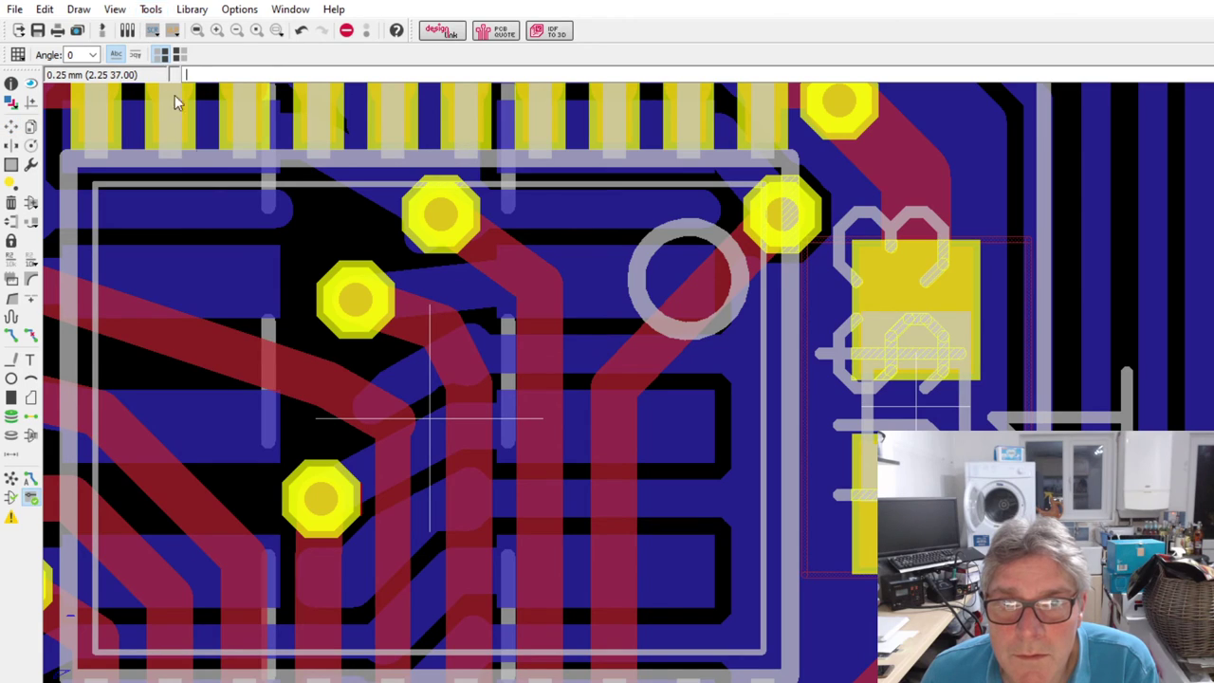
key("m")
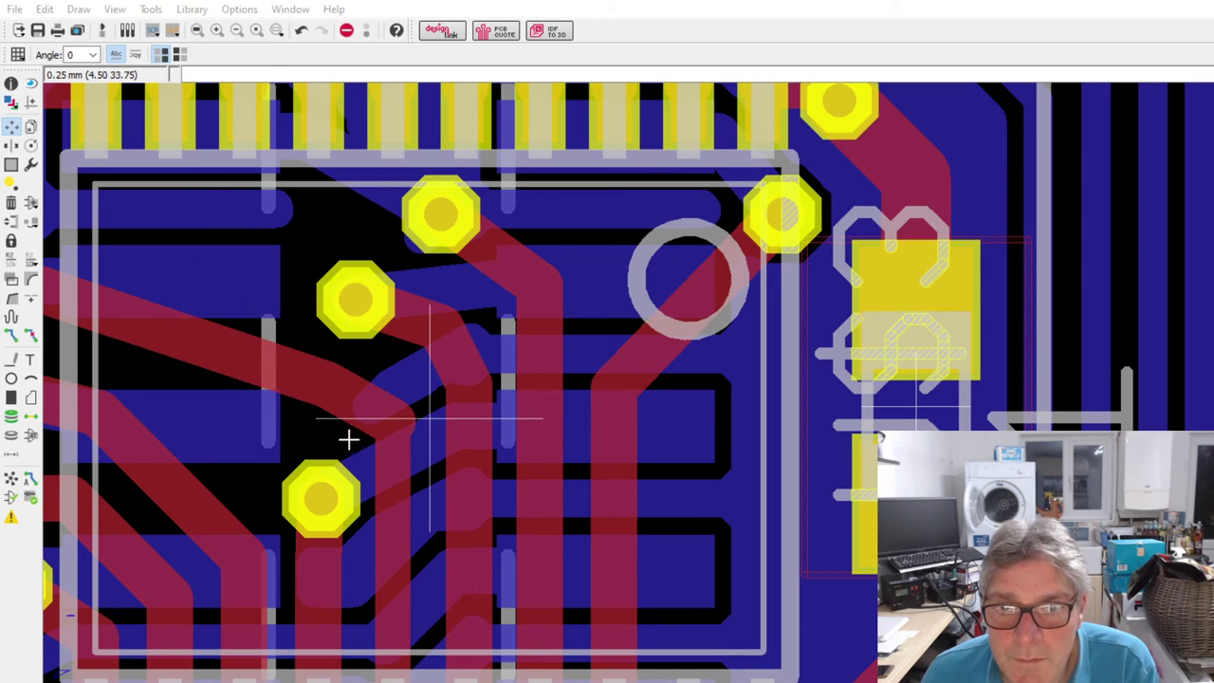
left_click(376, 401)
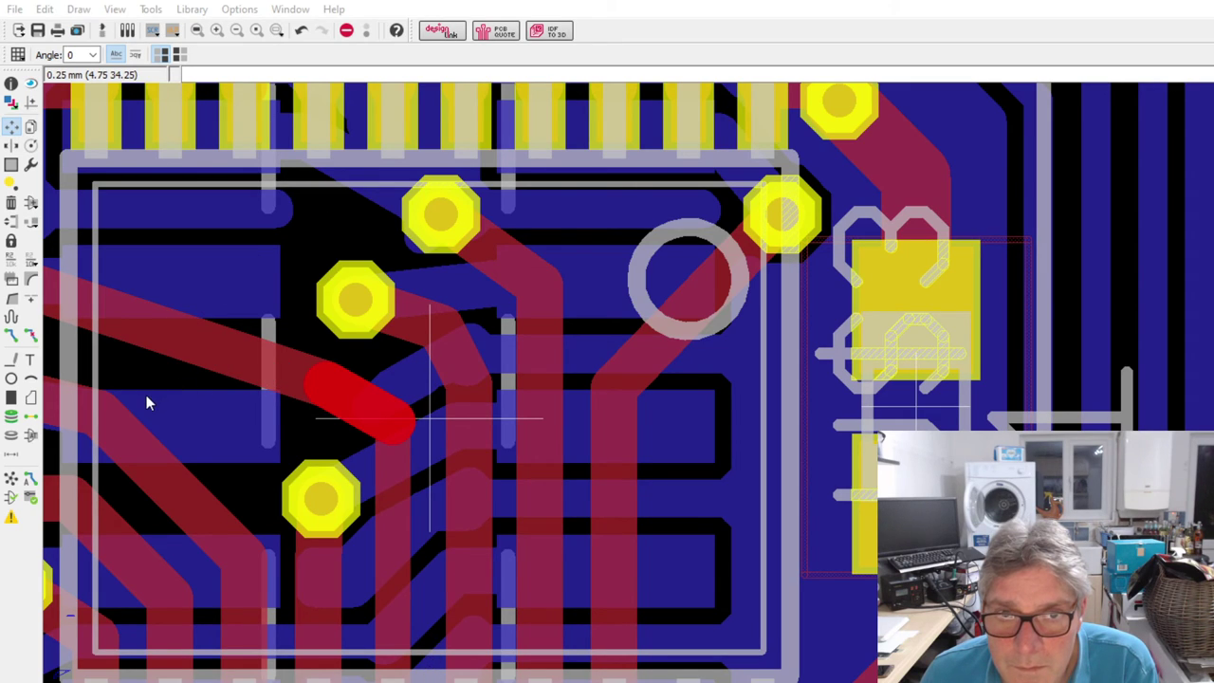
key("Delete")
- Inspect the remaining red track ending near the via, leaving it unchanged
scroll(398, 250, "down", 2)
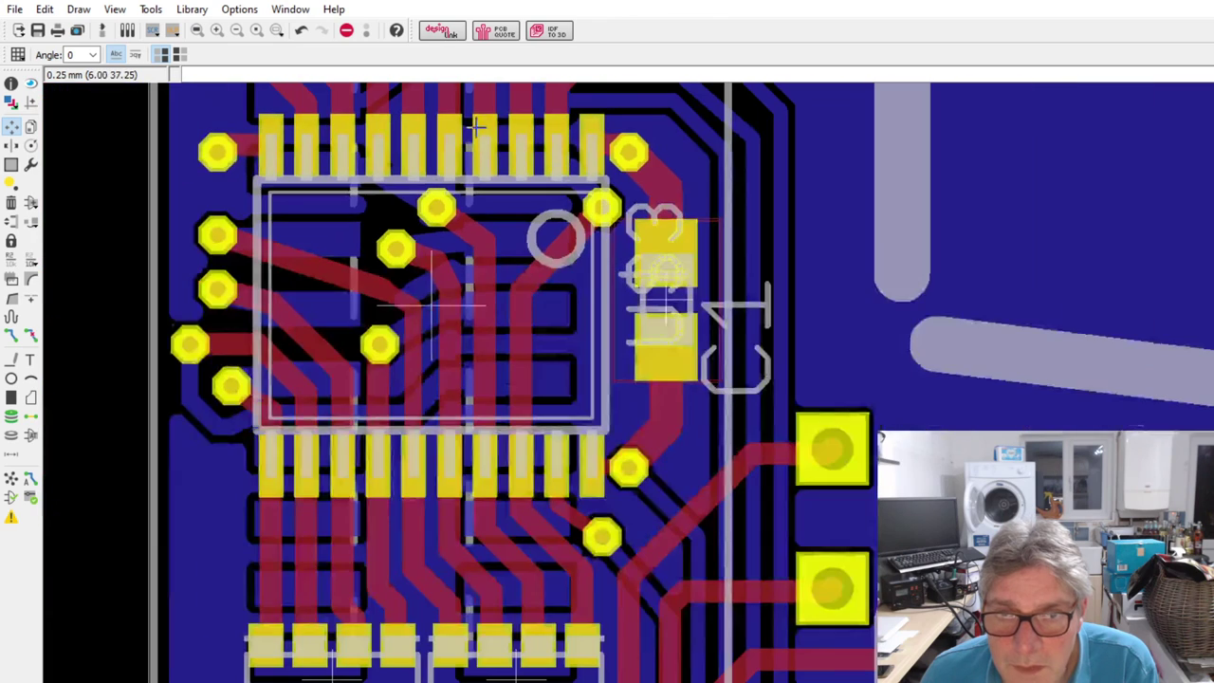
scroll(387, 285, "up", 2)
scroll(418, 280, "up", 1)
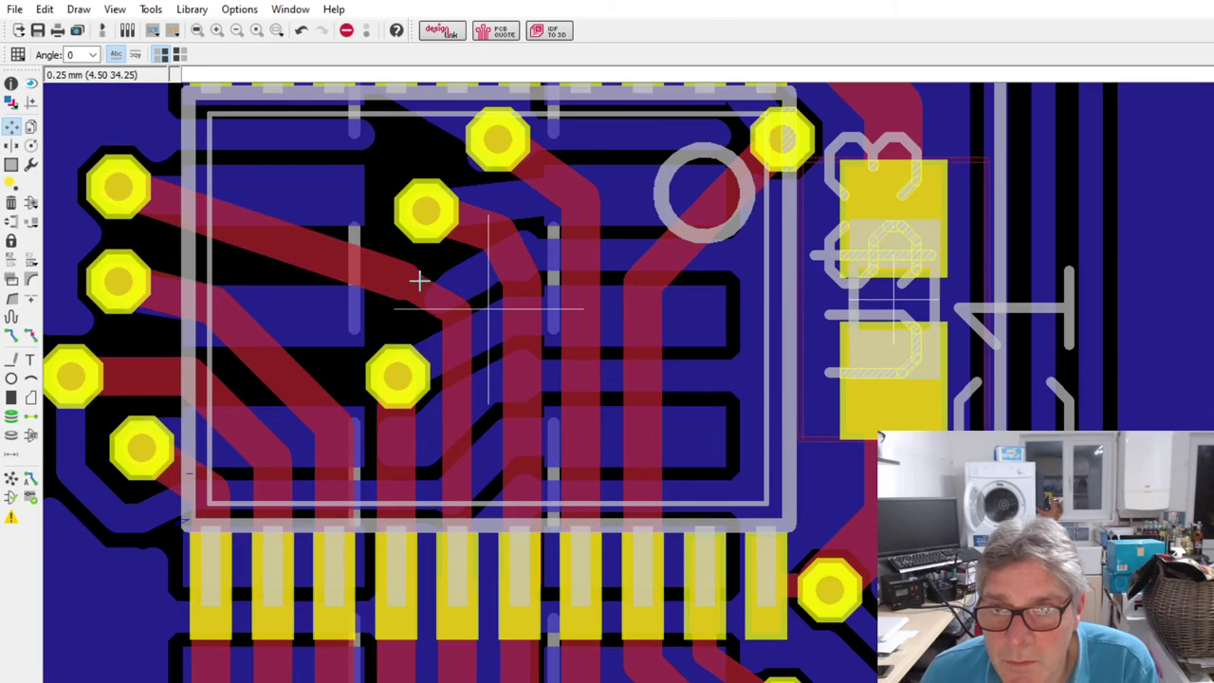
scroll(417, 270, "up", 1)
left_click(394, 277)
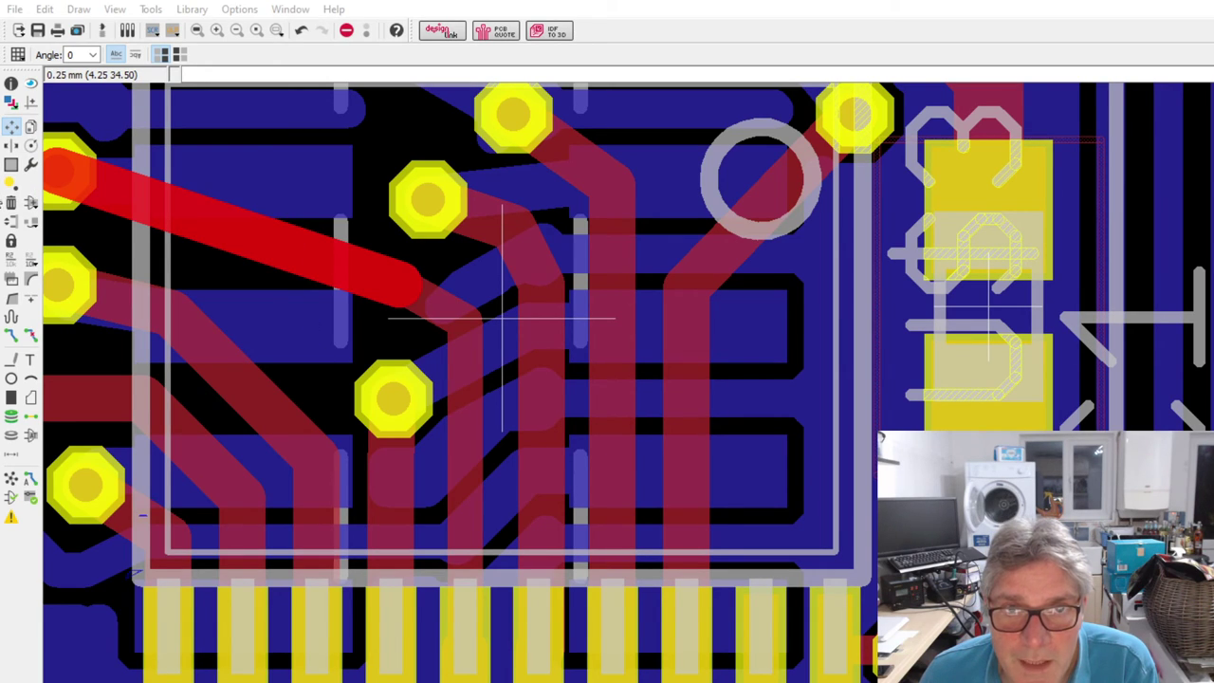
key("Escape")
scroll(528, 238, "down", 2)
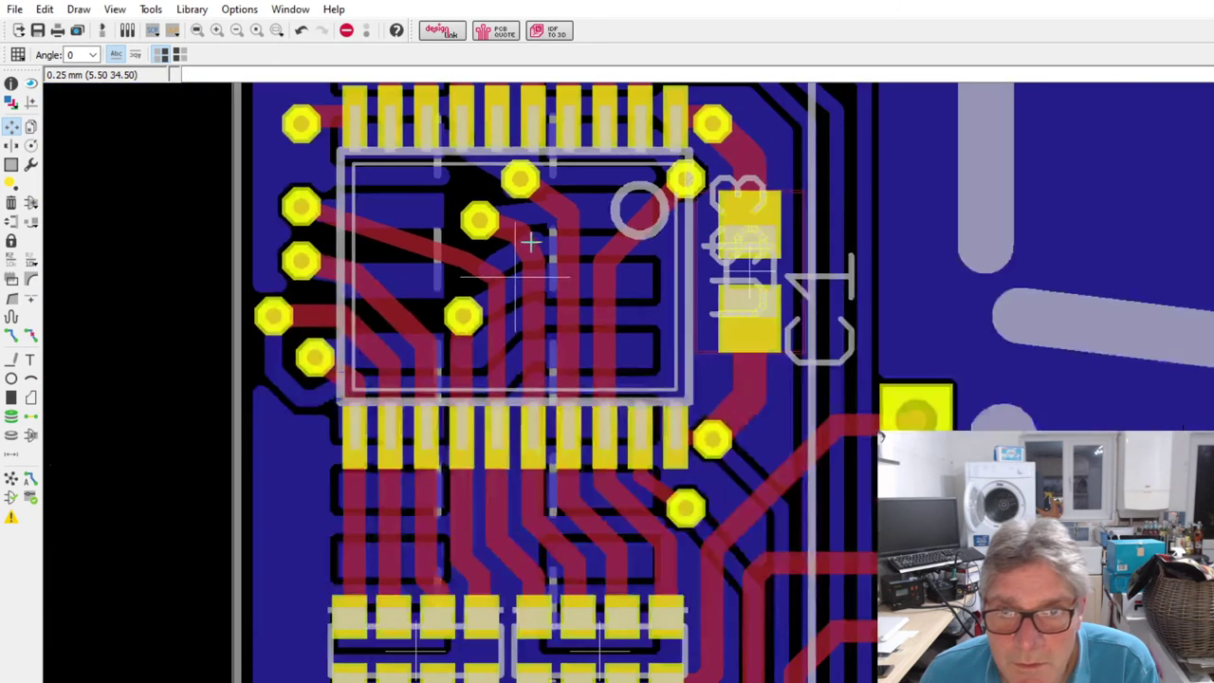
scroll(485, 356, "up", 1)
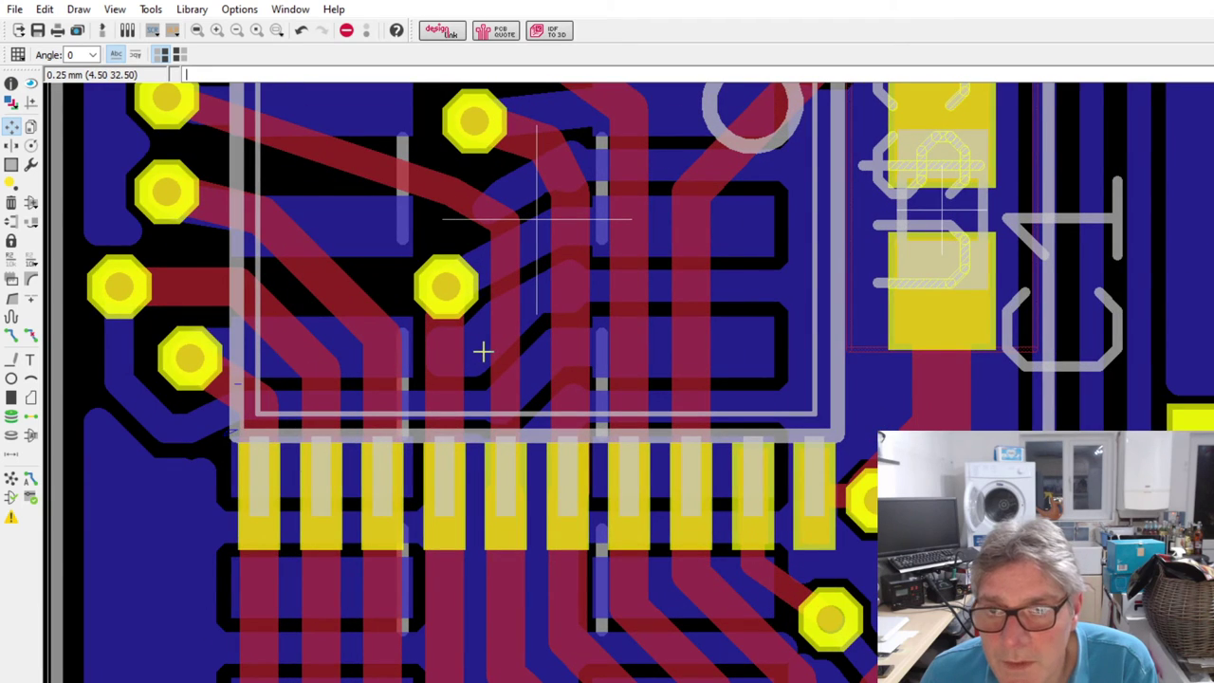
scroll(483, 352, "down", 2)
scroll(485, 313, "up", 1)
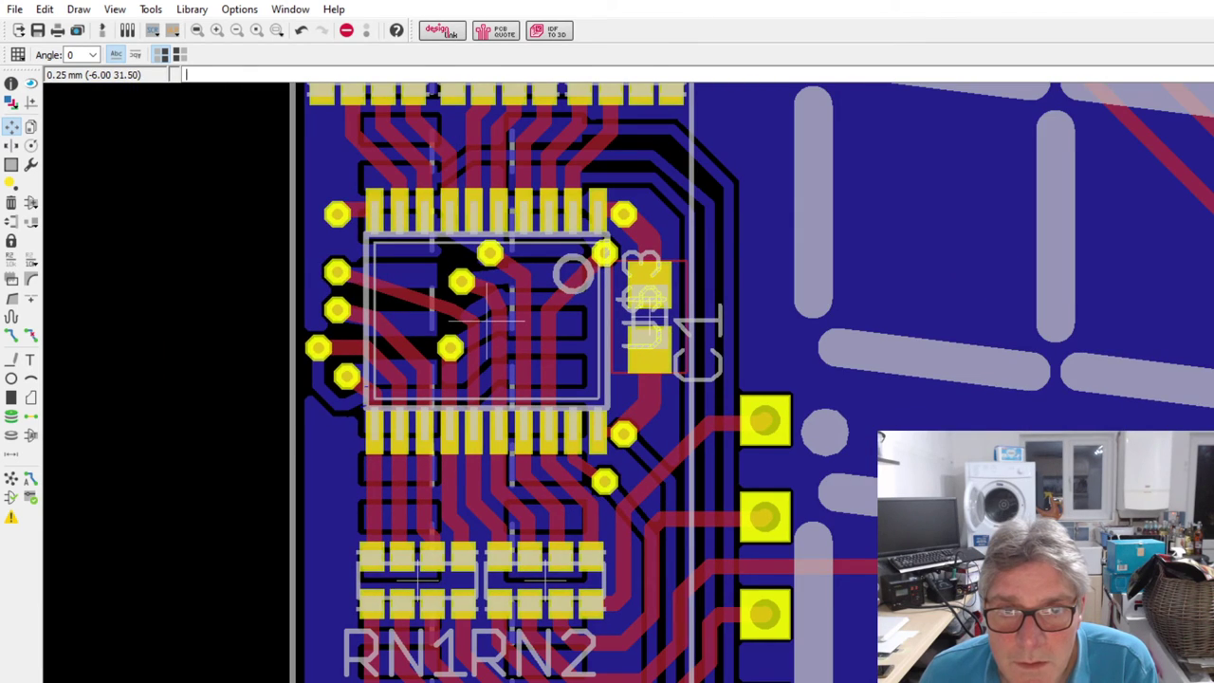
- Finish routing the Q2–Q1 connection and clear the selection
scroll(667, 504, "up", 1)
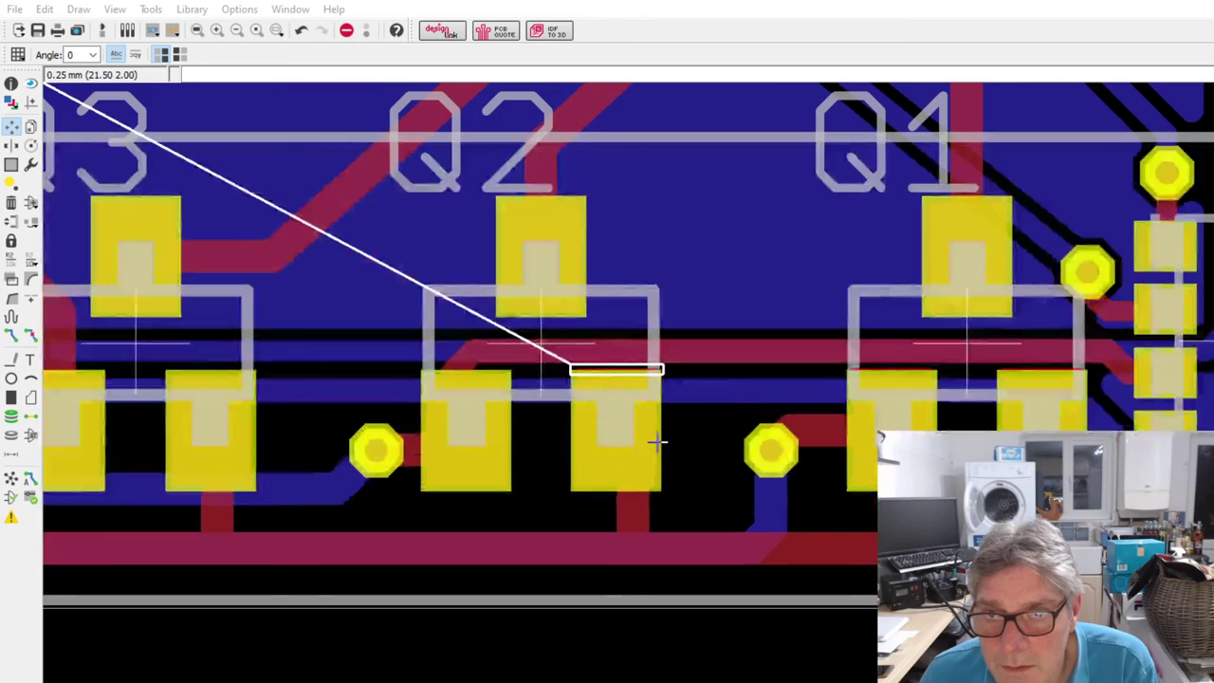
scroll(228, 407, "down", 1)
scroll(626, 412, "up", 1)
key("Escape")
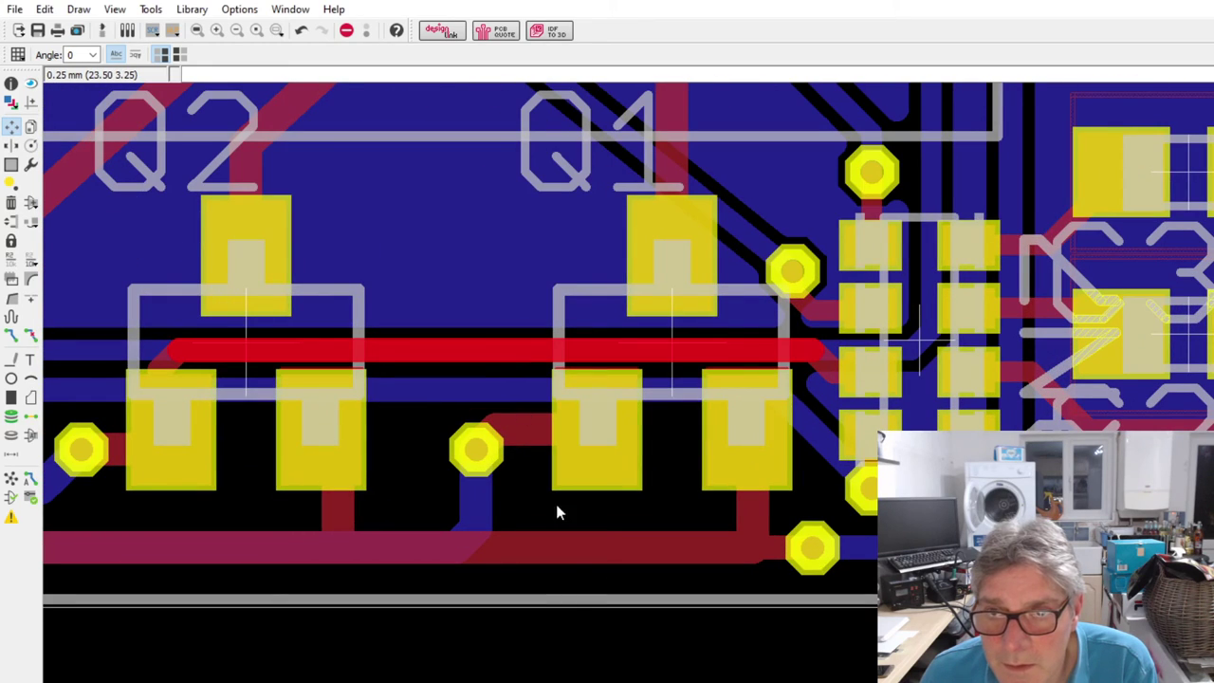
left_click(557, 638)
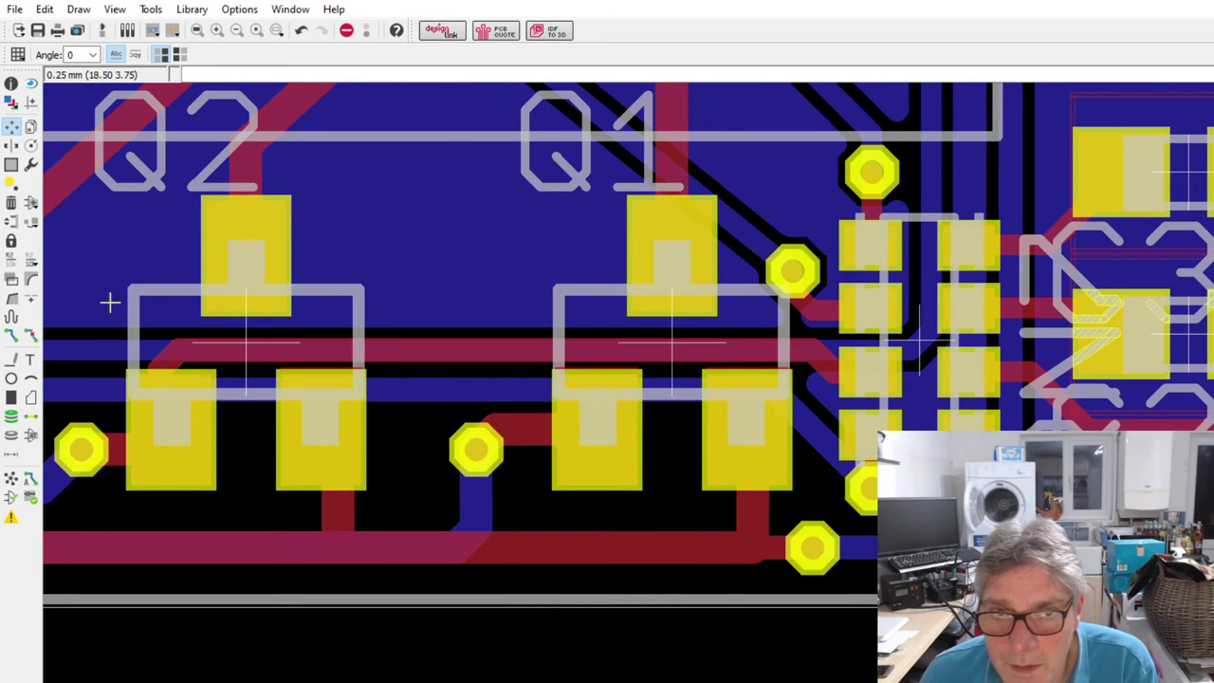
- Shift the long horizontal Q2–Q1 top-layer track up a grid step, clear of the pads
left_click(447, 355)
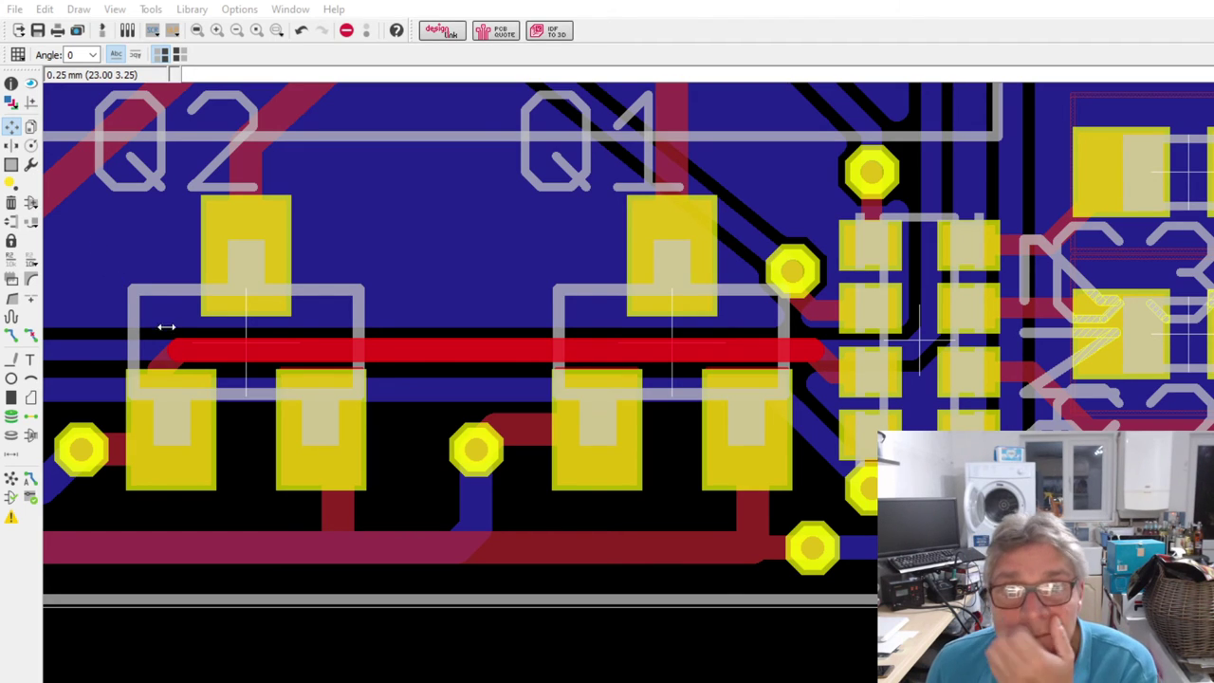
left_click_drag(105, 524, 111, 510)
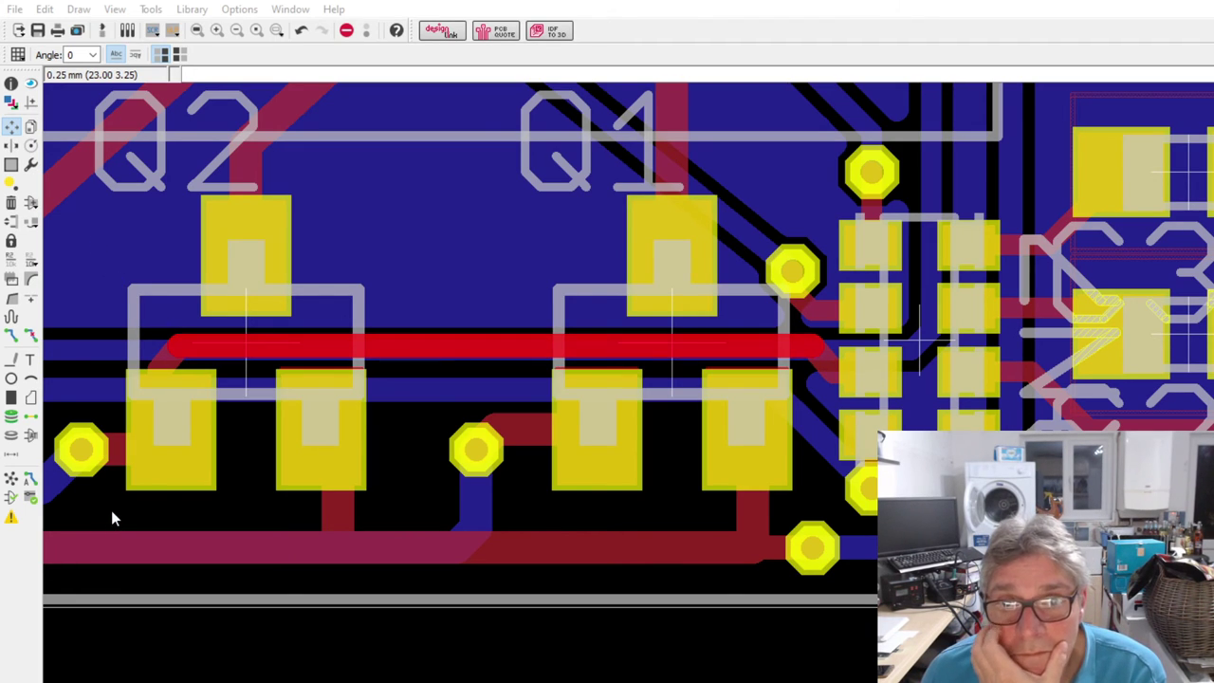
left_click(7, 520)
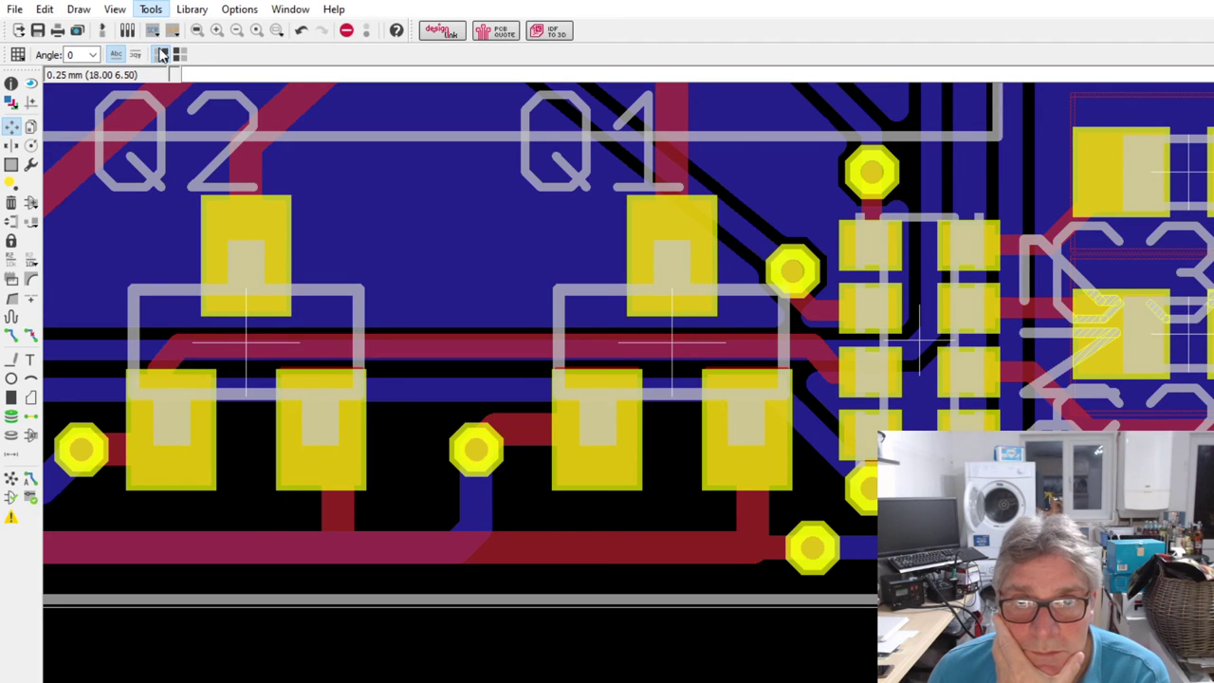
- Route a short top-layer track between the connector pad corner and the nearby via
left_click(161, 55)
key("Escape")
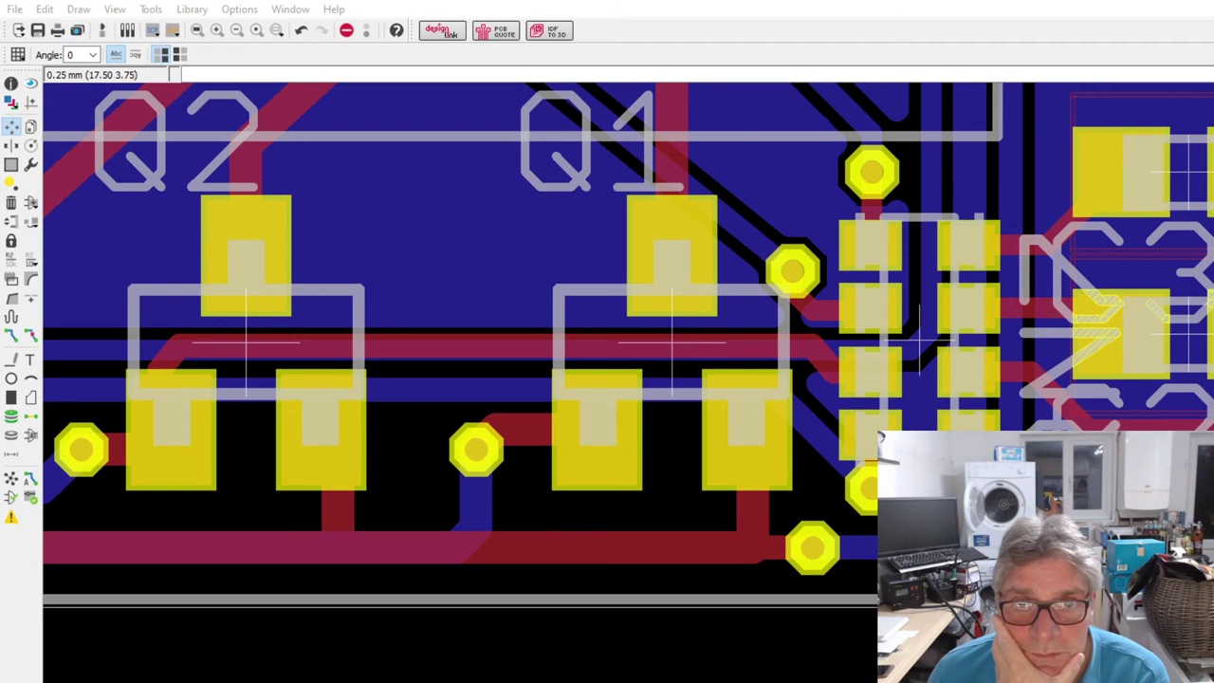
scroll(636, 422, "up", 5)
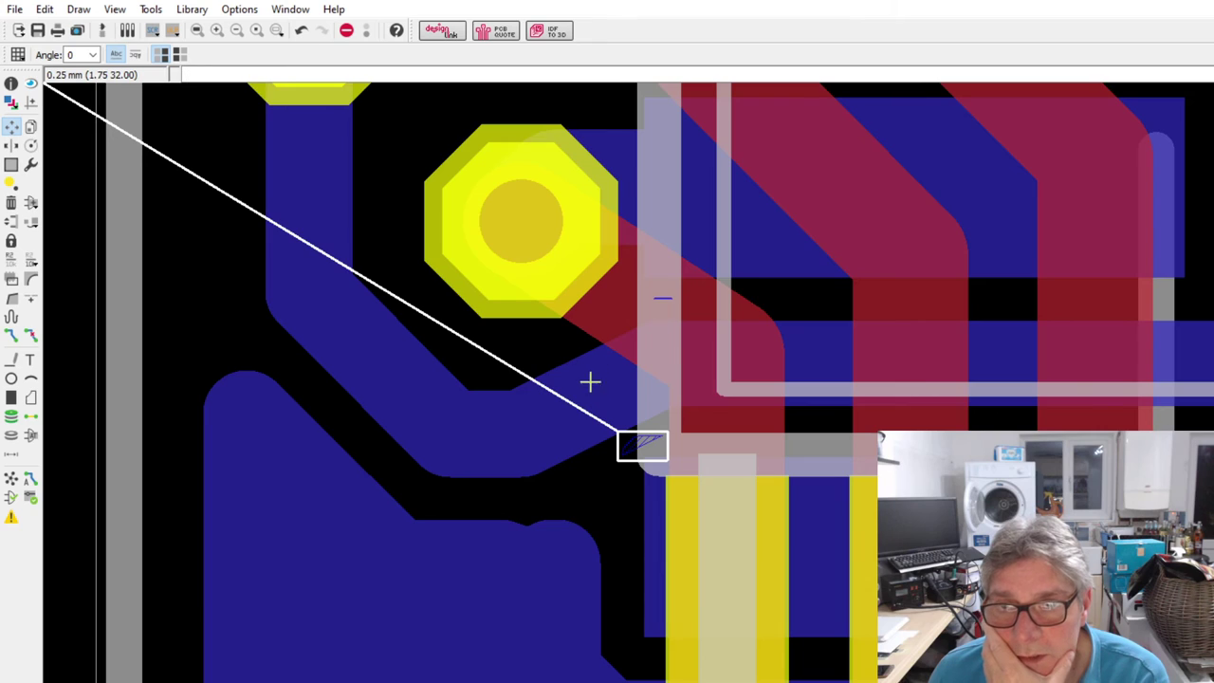
scroll(598, 398, "down", 3)
scroll(645, 408, "up", 3)
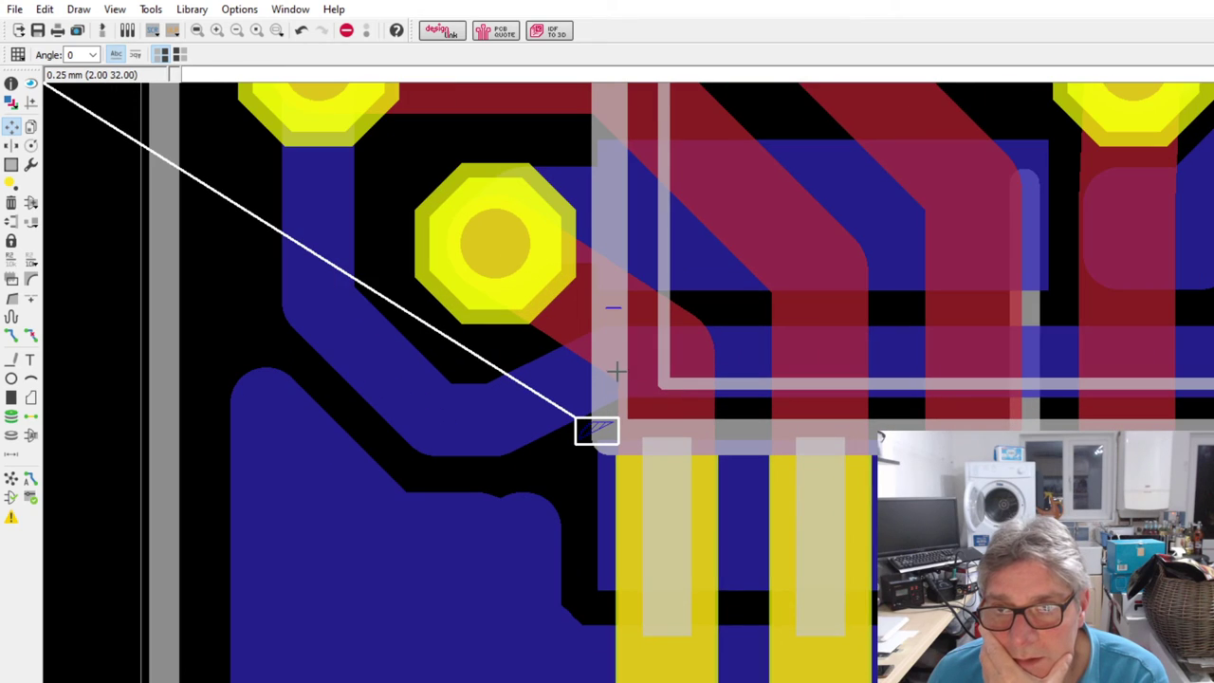
scroll(501, 382, "down", 1)
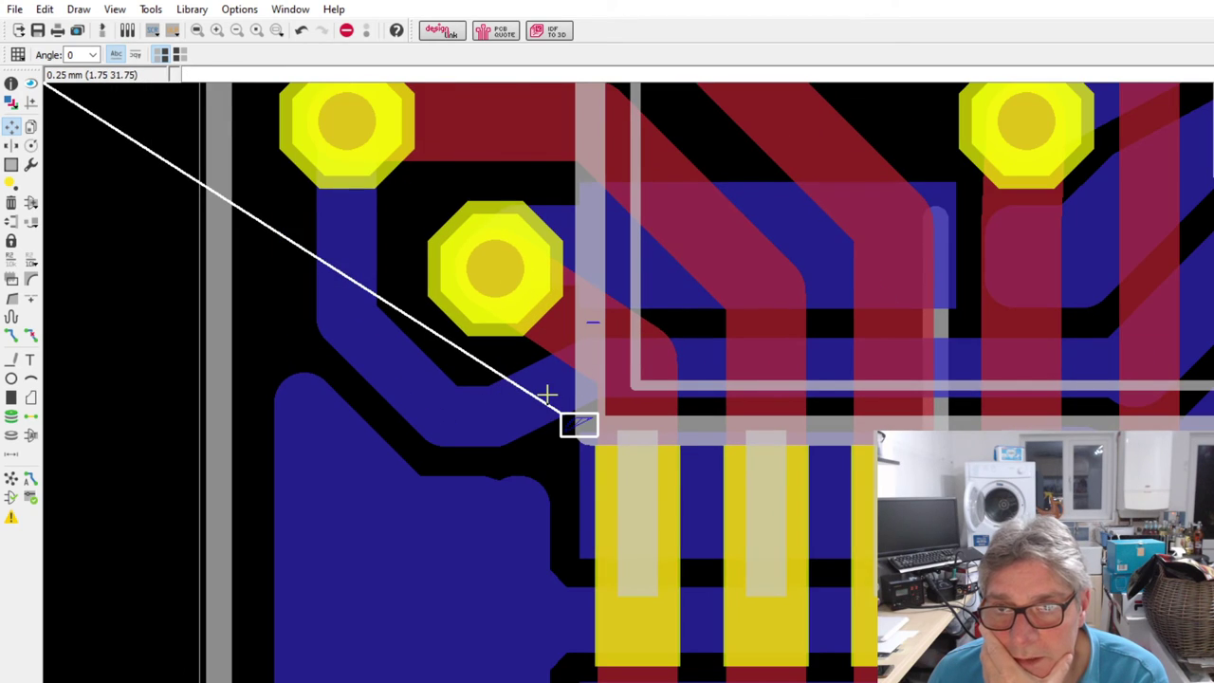
left_click(595, 360)
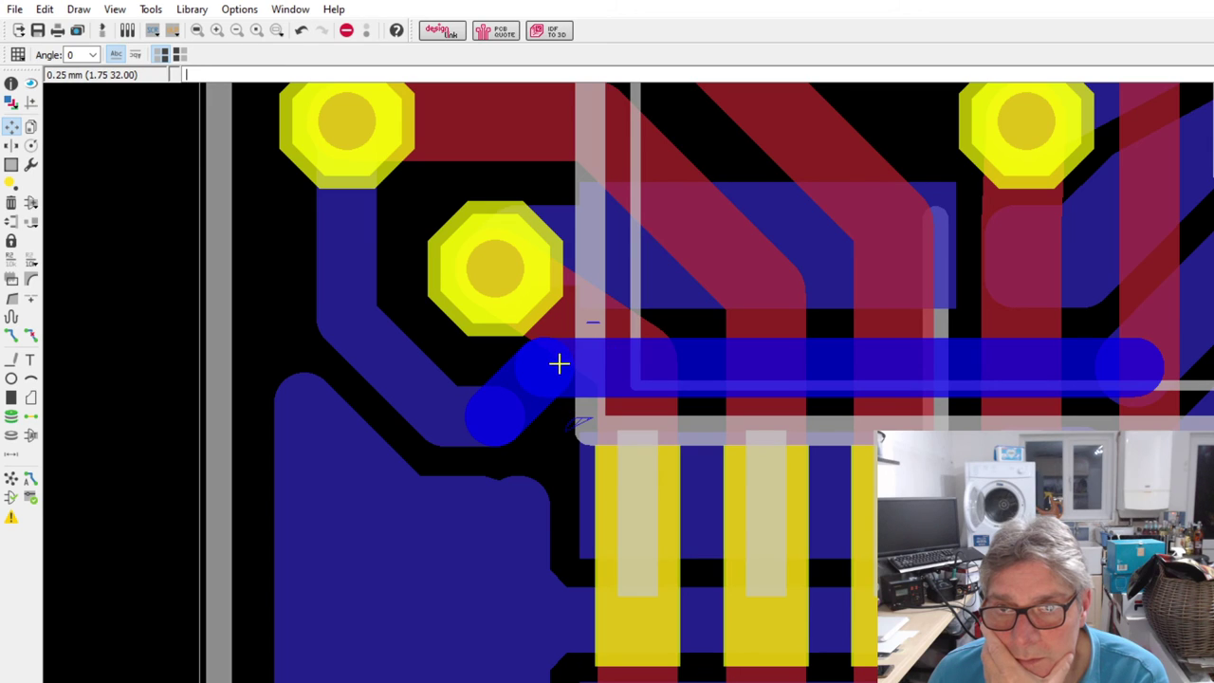
scroll(523, 539, "down", 3)
scroll(493, 375, "up", 2)
key("l")
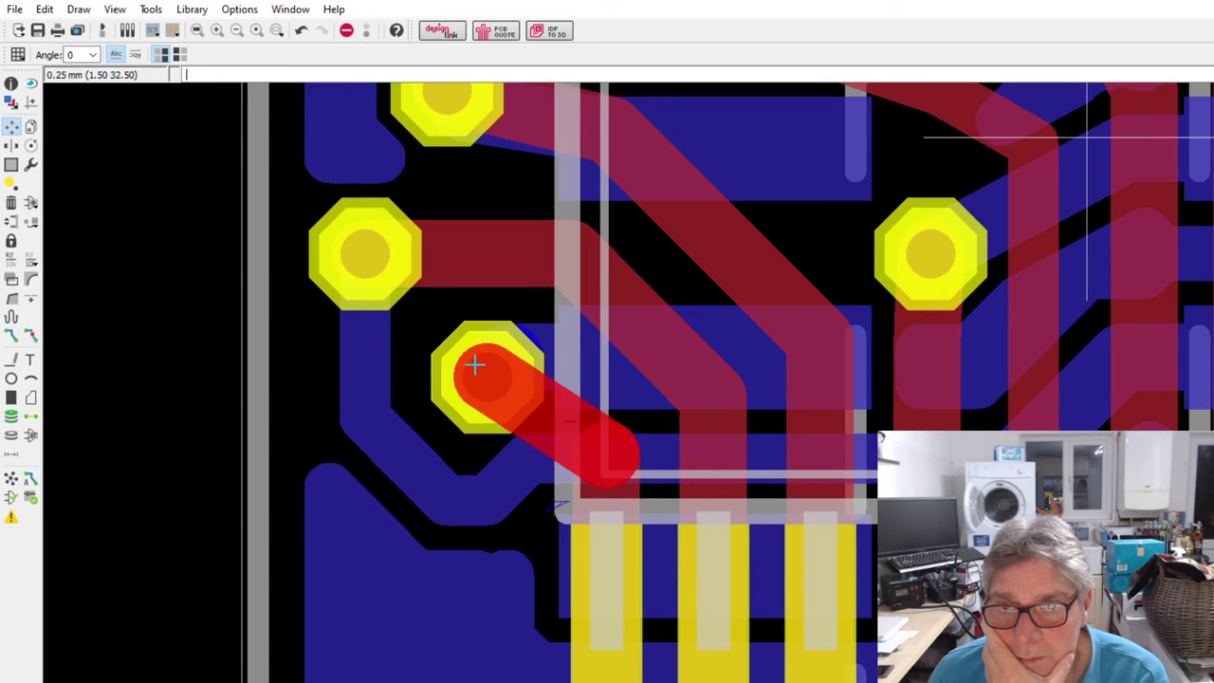
left_click(483, 362)
- Reposition the via near the connector so it ends slightly left, its track following
scroll(581, 422, "up", 2)
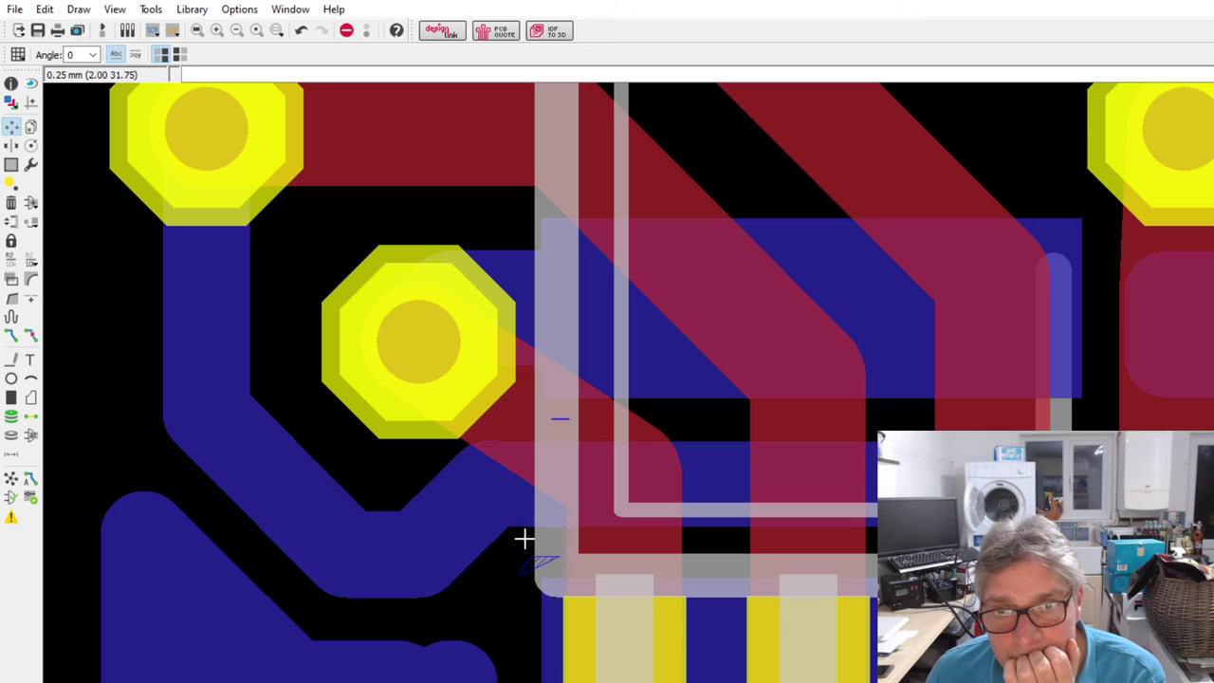
scroll(311, 306, "down", 2)
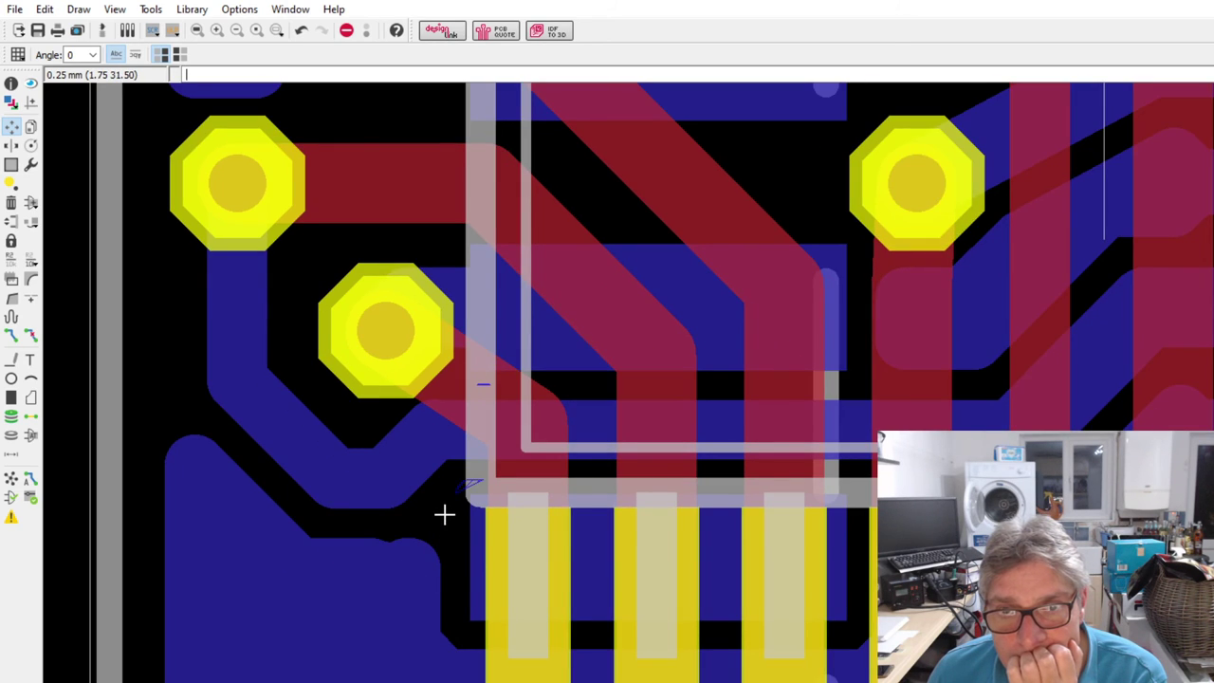
scroll(445, 514, "up", 1)
left_click(341, 286)
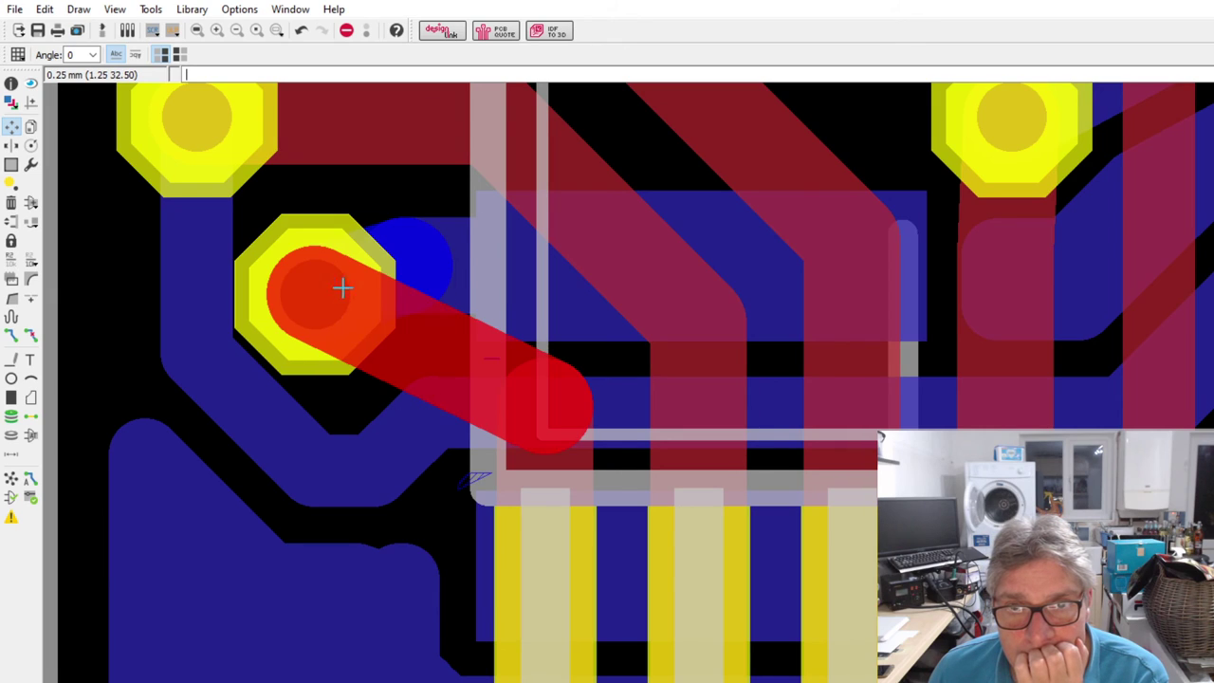
left_click_drag(328, 286, 353, 290)
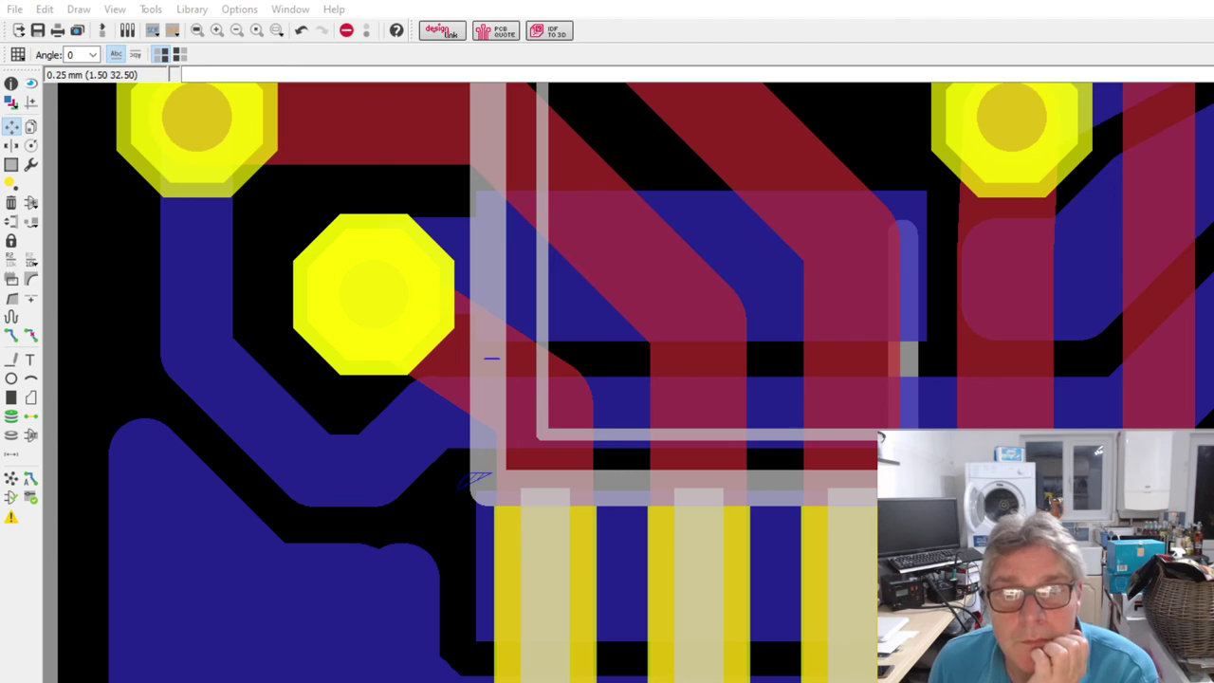
key("ctrl+z")
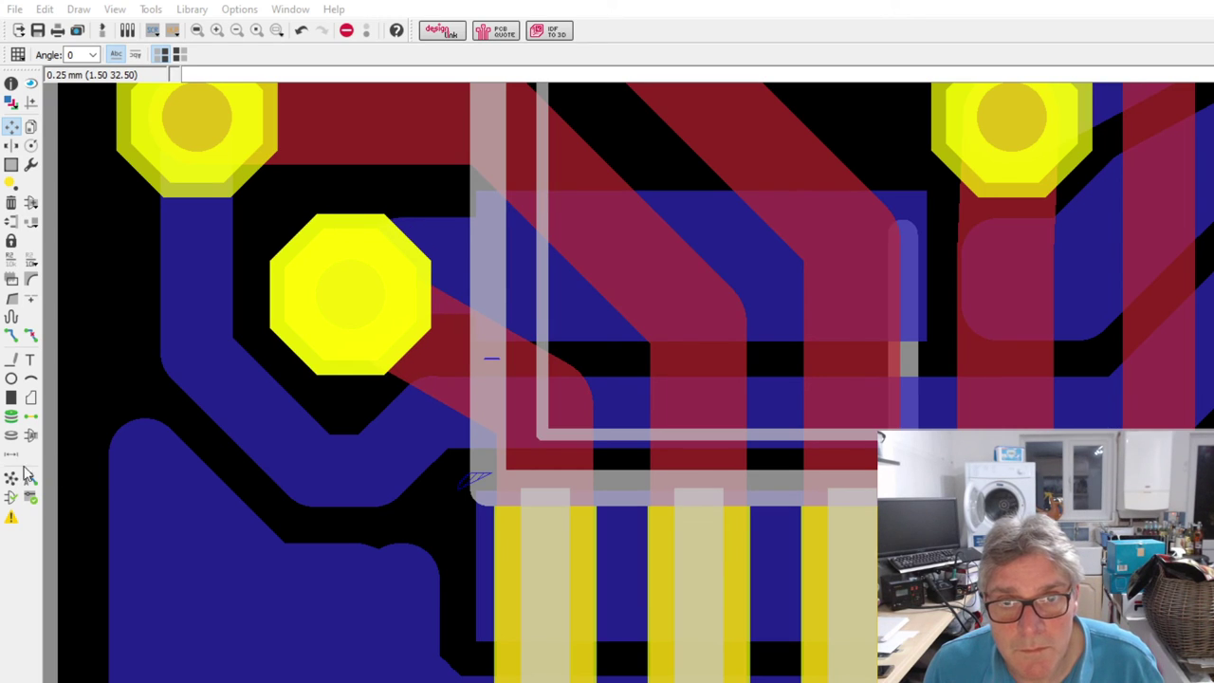
key("Escape")
left_click(155, 31)
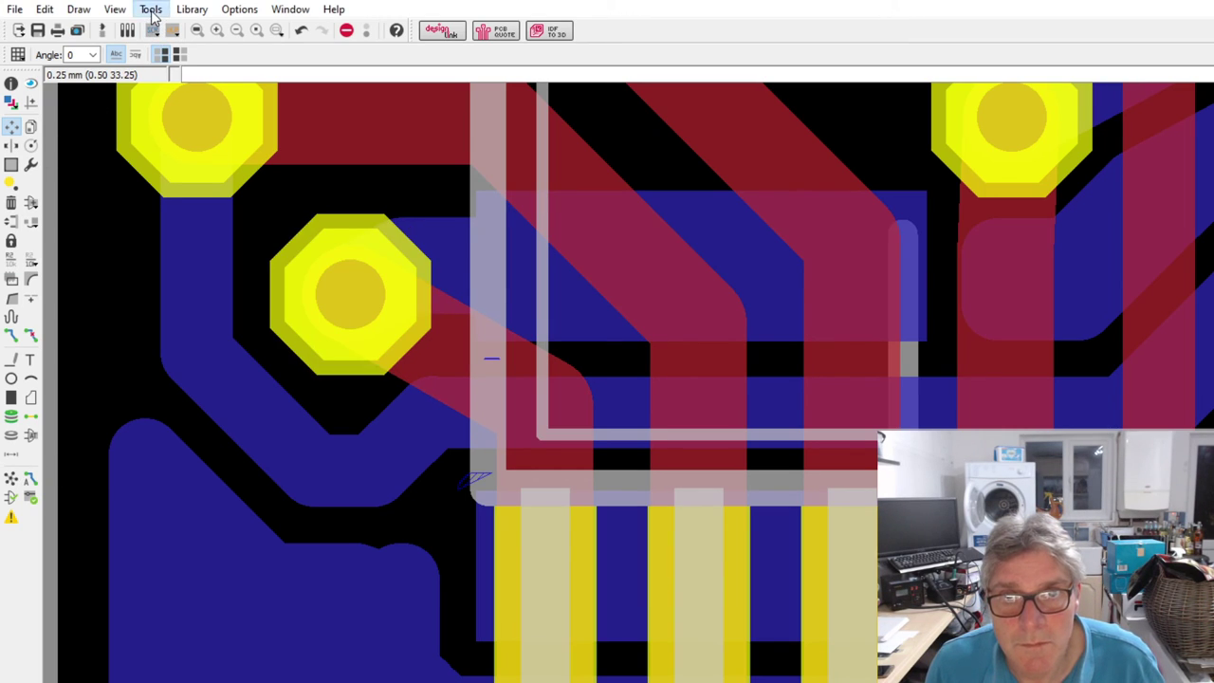
key("Escape")
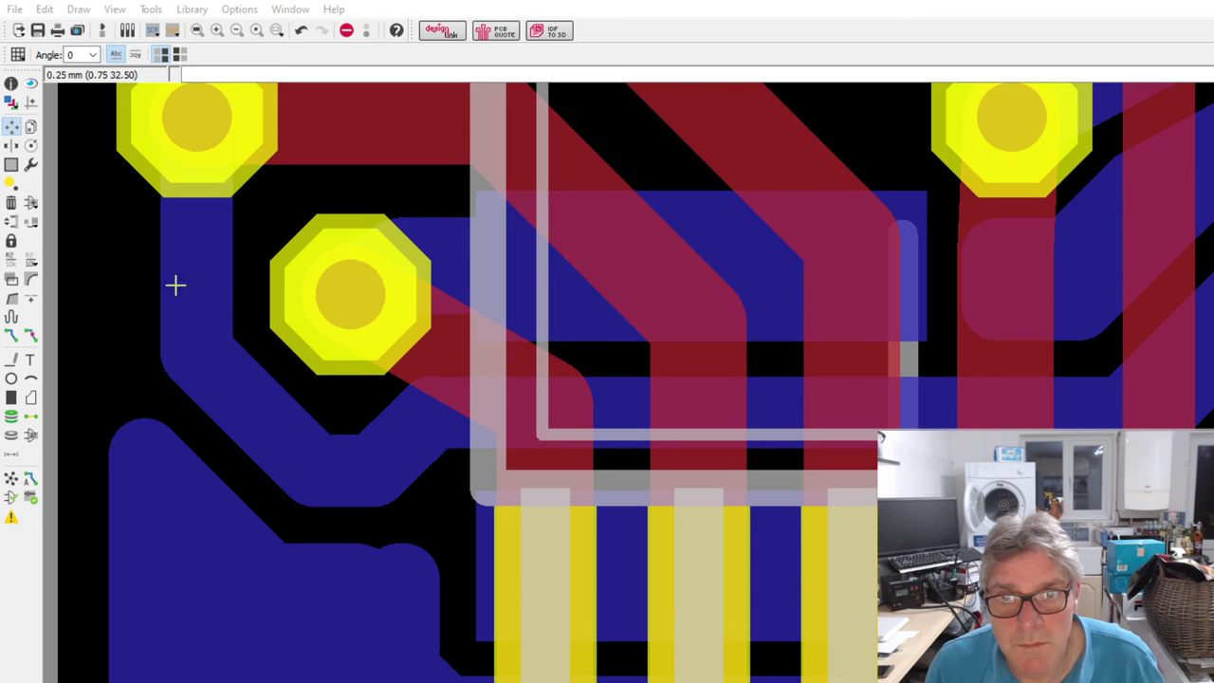
scroll(430, 423, "up", 1)
scroll(317, 491, "down", 2)
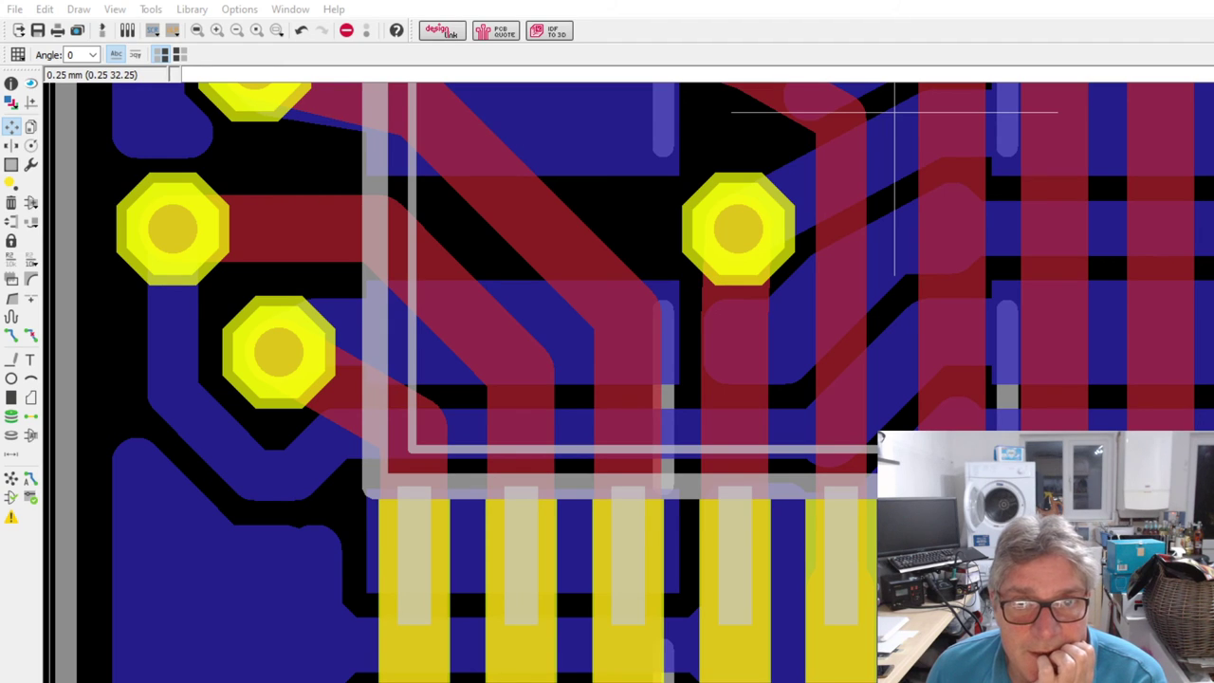
- Zoom out to view the entire routed seven-segment board
scroll(276, 420, "down", 2)
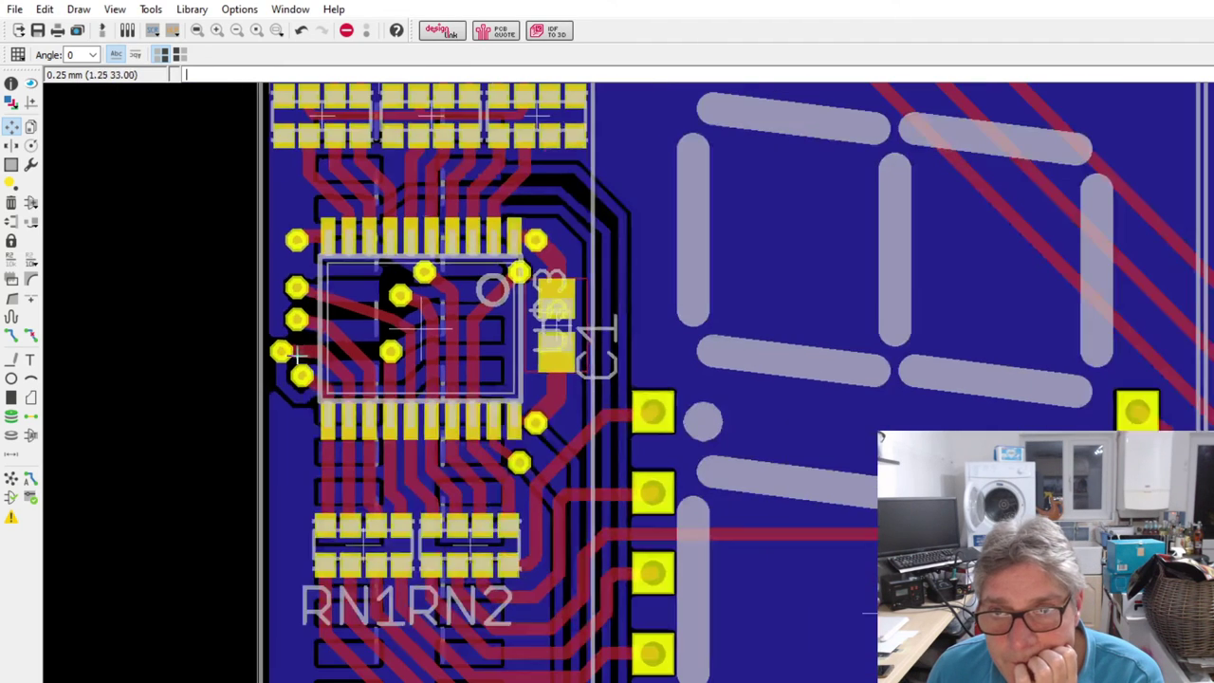
scroll(403, 477, "down", 3)
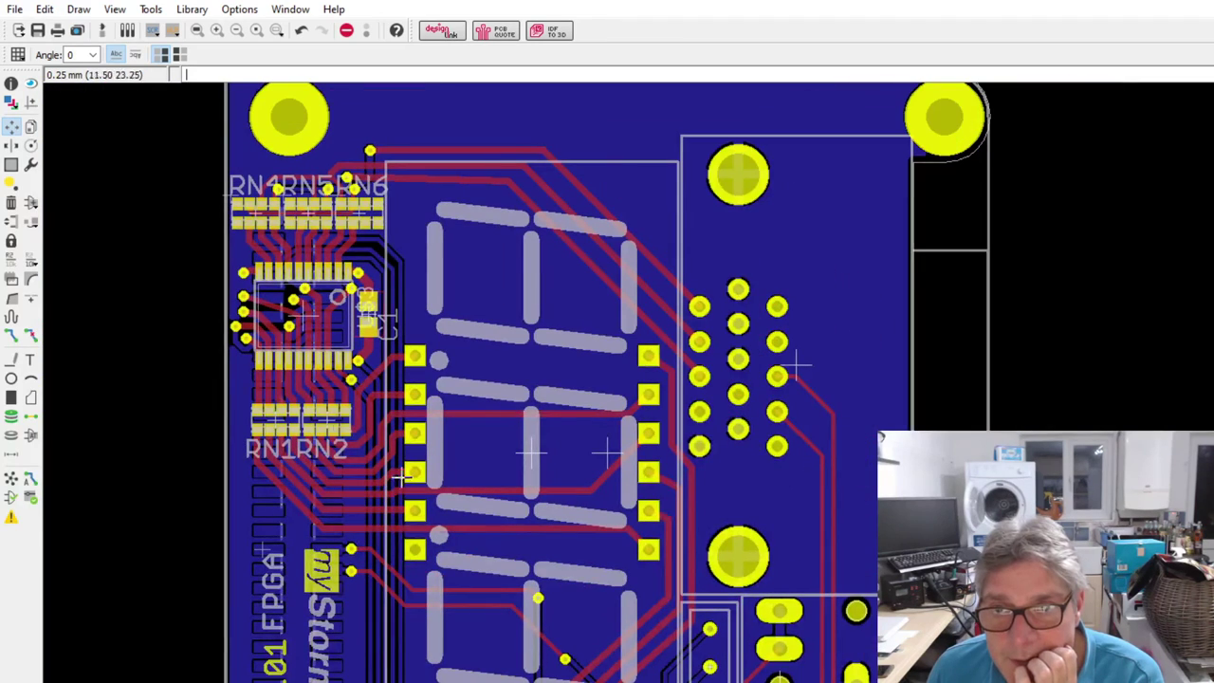
scroll(133, 556, "down", 3)
scroll(301, 566, "up", 3)
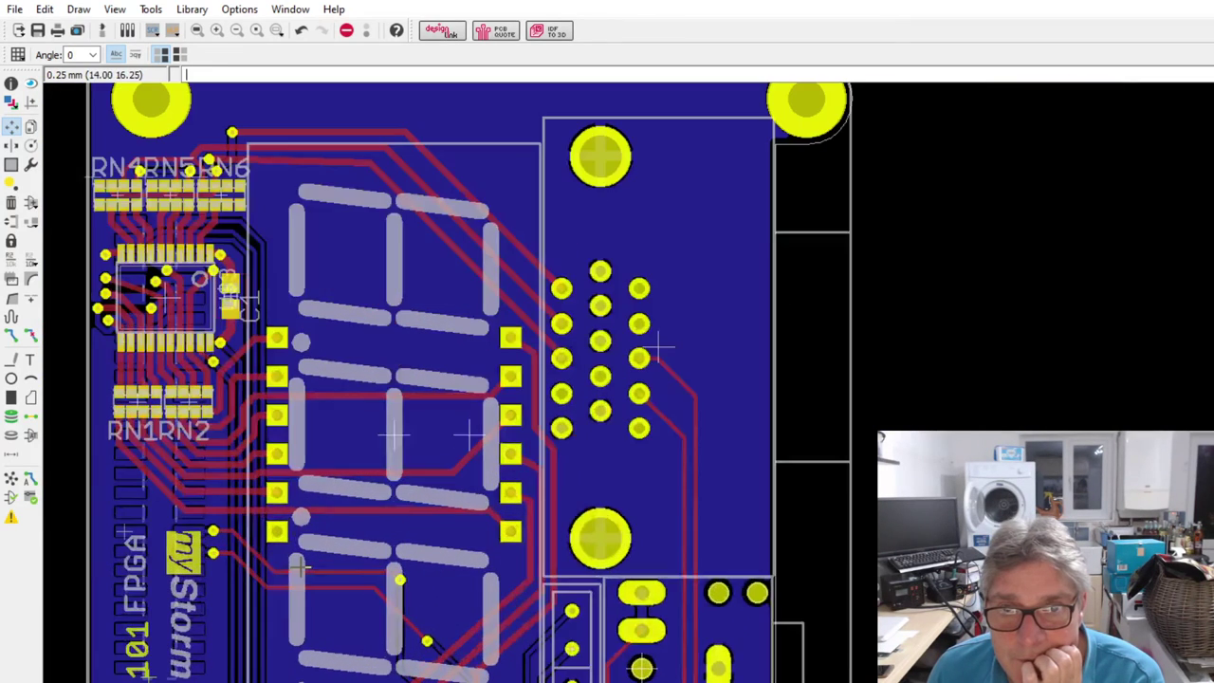
scroll(302, 566, "down", 2)
scroll(304, 563, "up", 1)
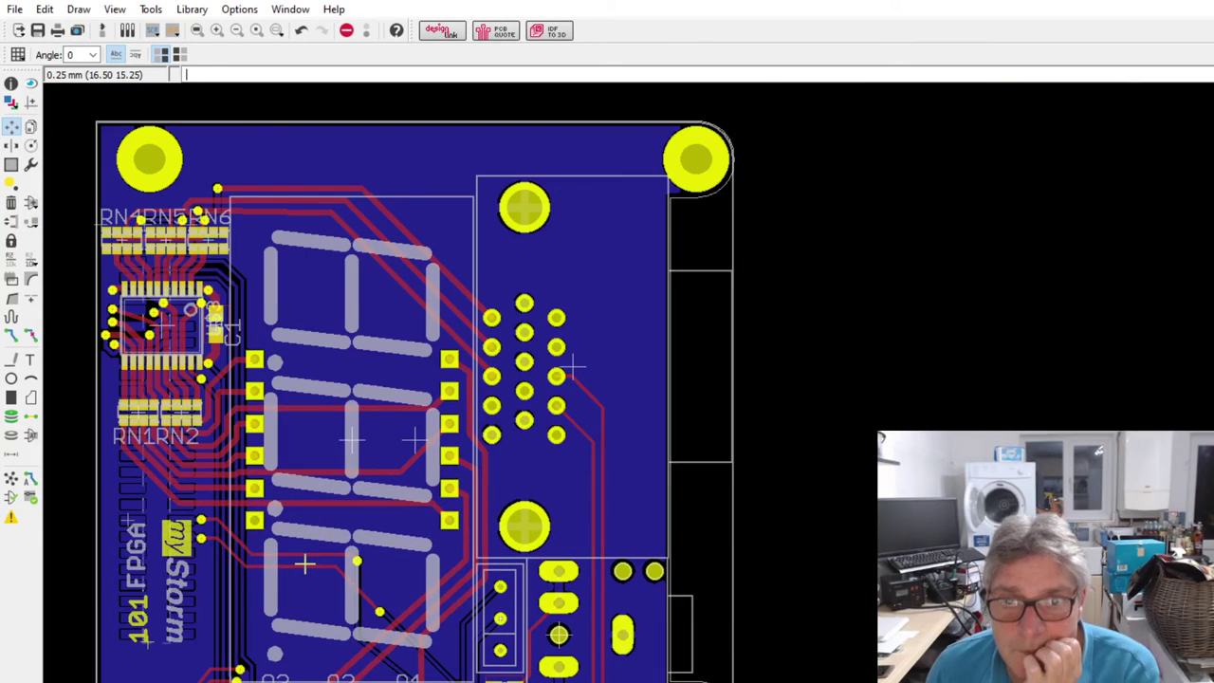
scroll(305, 563, "down", 1)
scroll(112, 150, "down", 2)
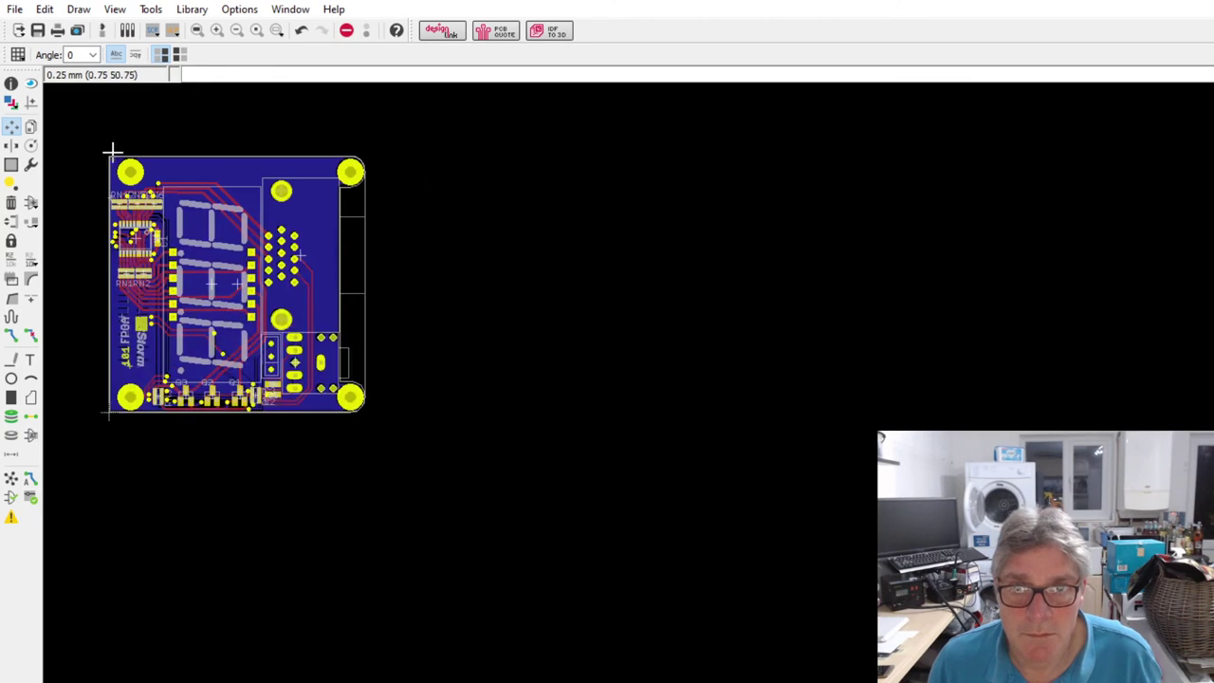
scroll(112, 150, "up", 2)
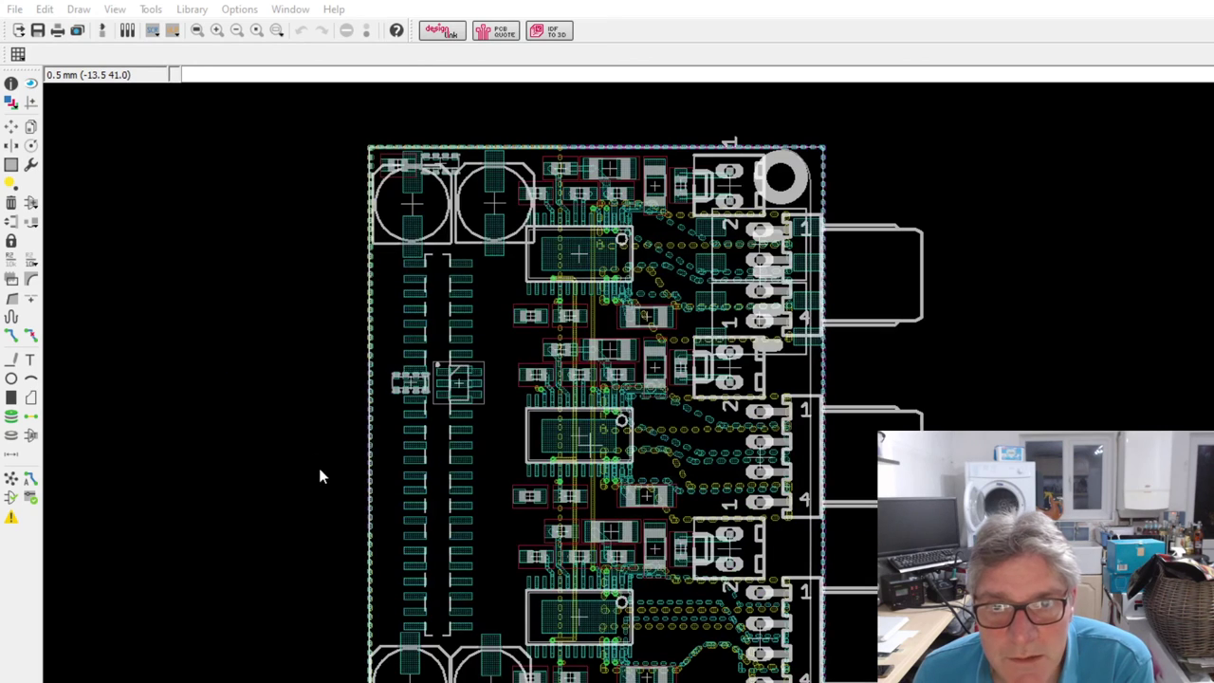
- Move two footprints off the board to the right, placed one above the other
scroll(204, 394, "down", 3)
scroll(415, 426, "up", 3)
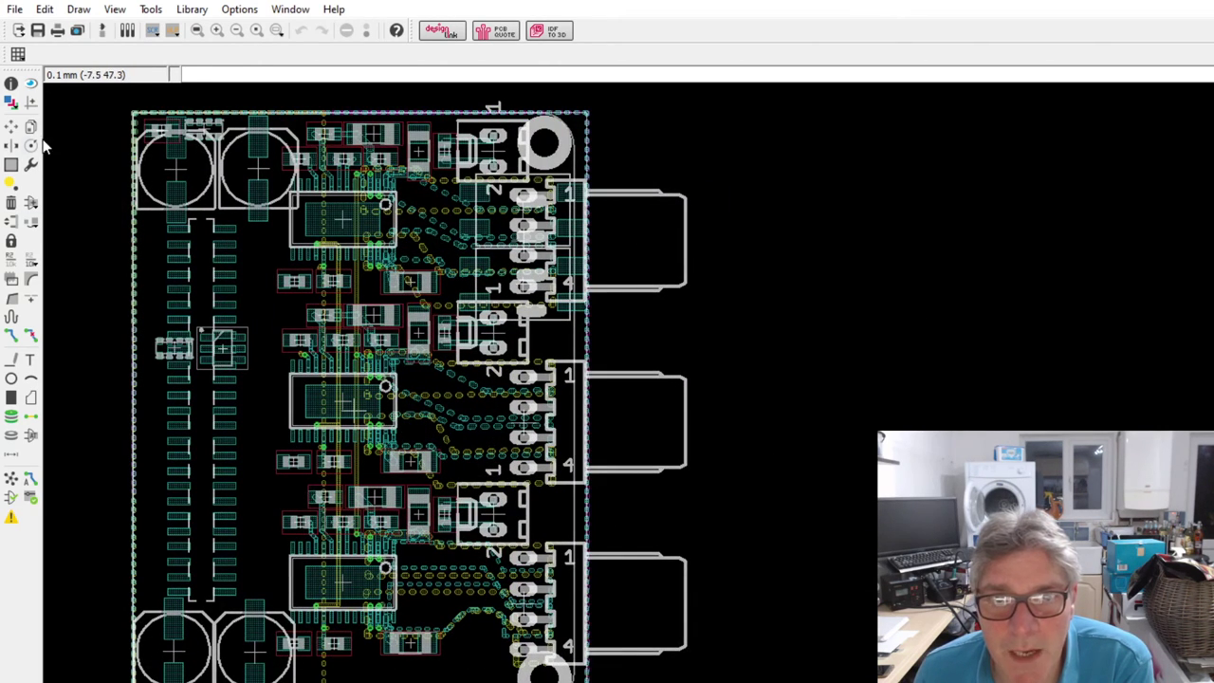
left_click(12, 129)
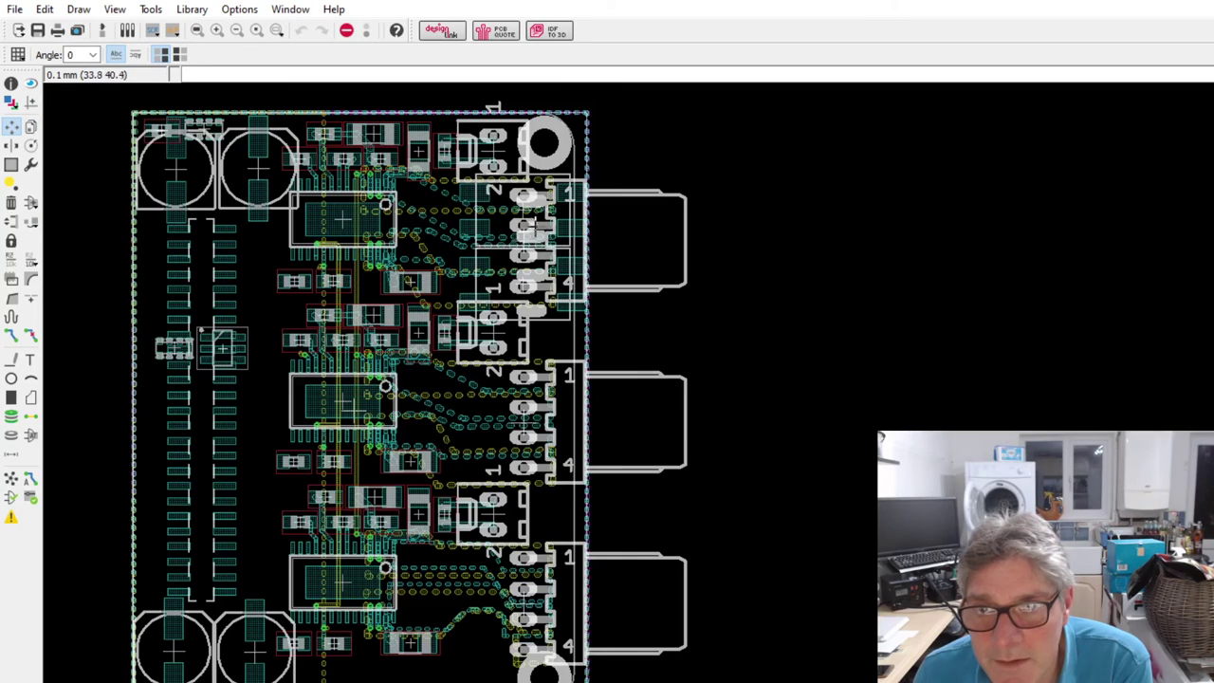
left_click_drag(545, 211, 746, 206)
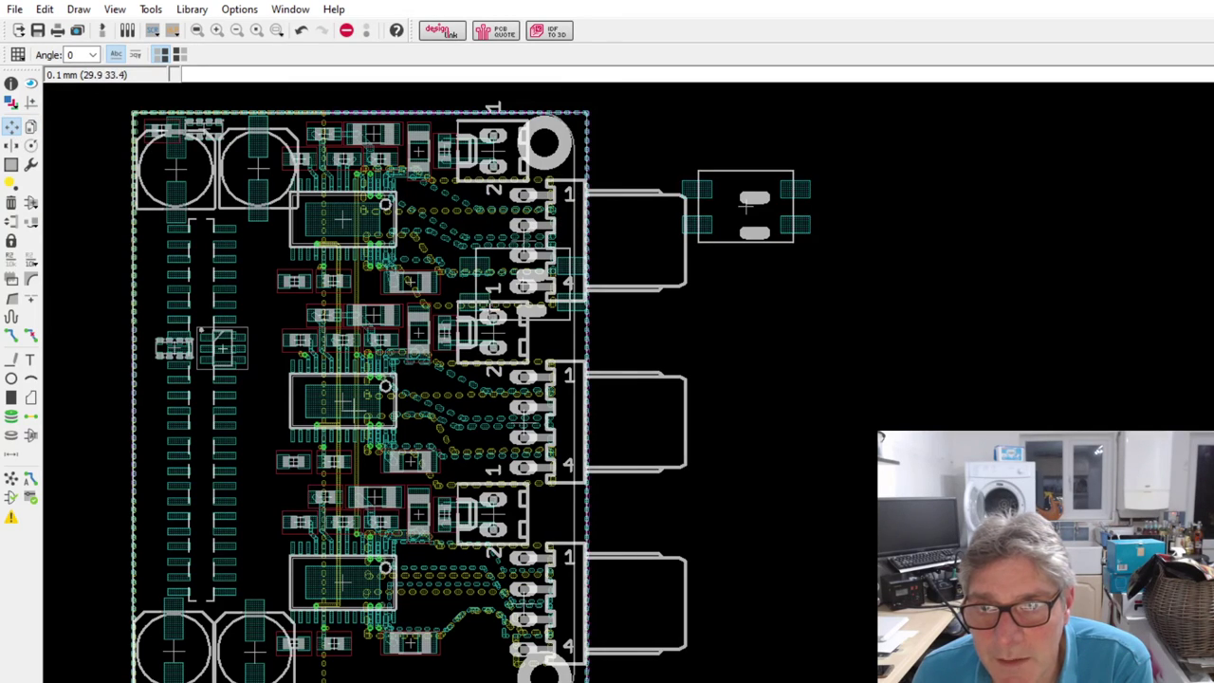
left_click_drag(517, 284, 745, 282)
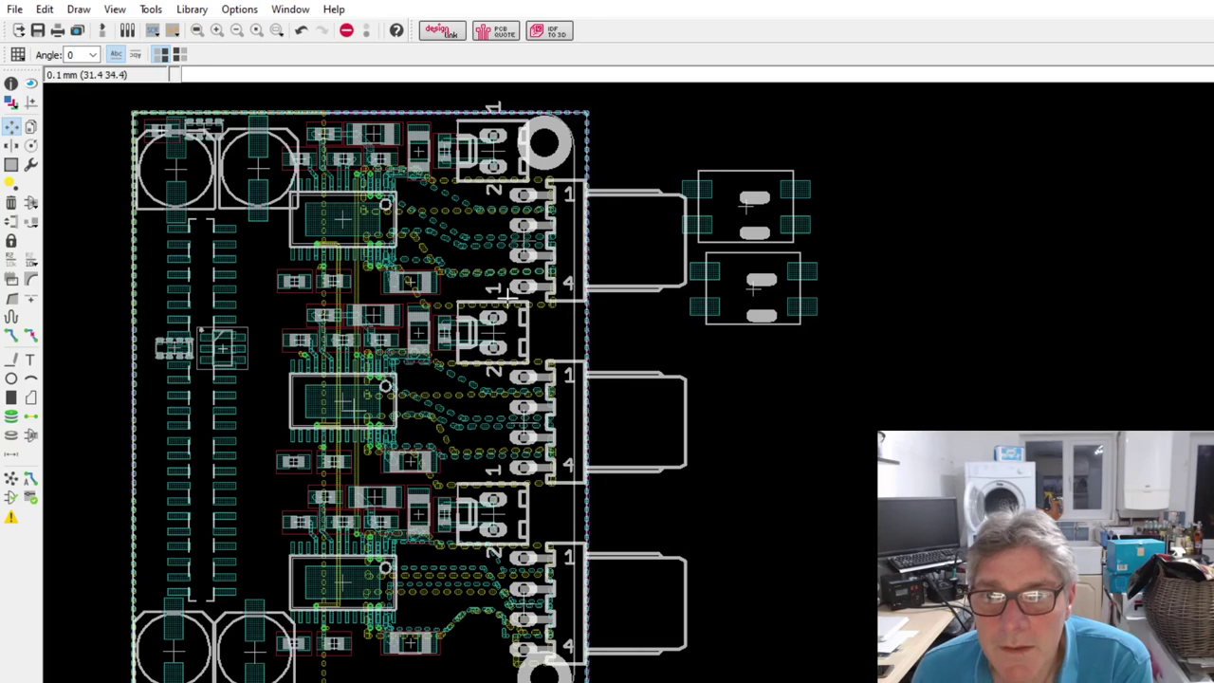
- Shift the upper off-board part slightly up and to the left
scroll(464, 336, "down", 3)
scroll(517, 365, "up", 2)
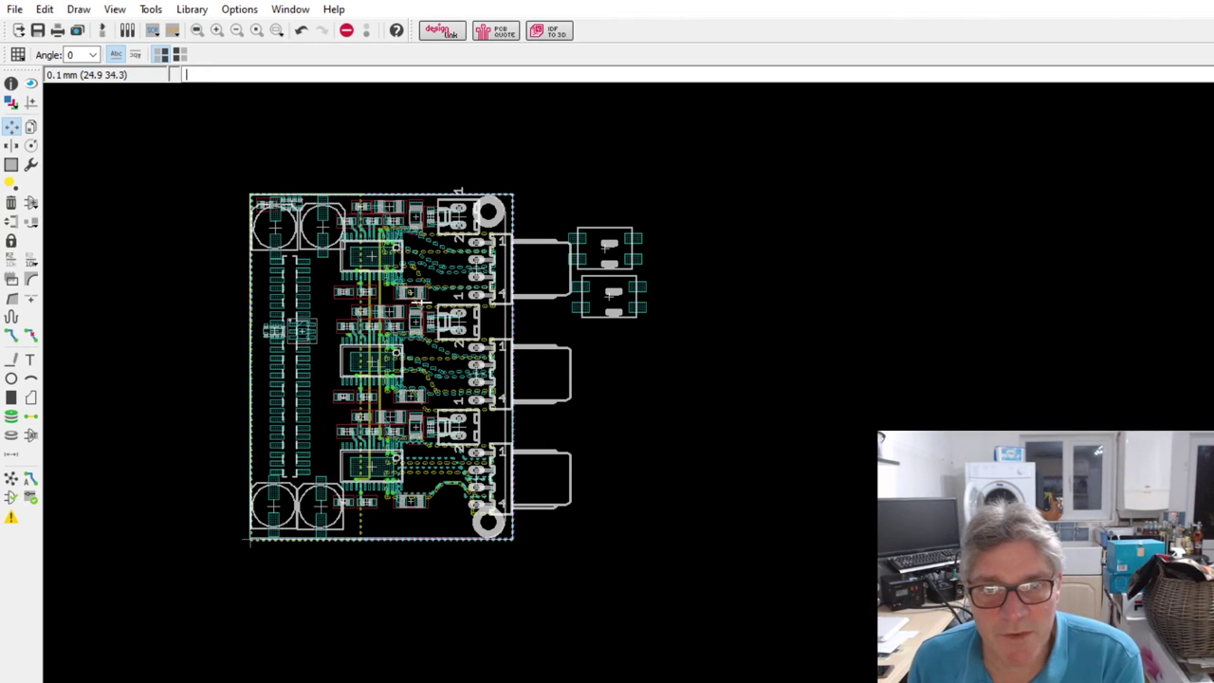
scroll(474, 346, "up", 2)
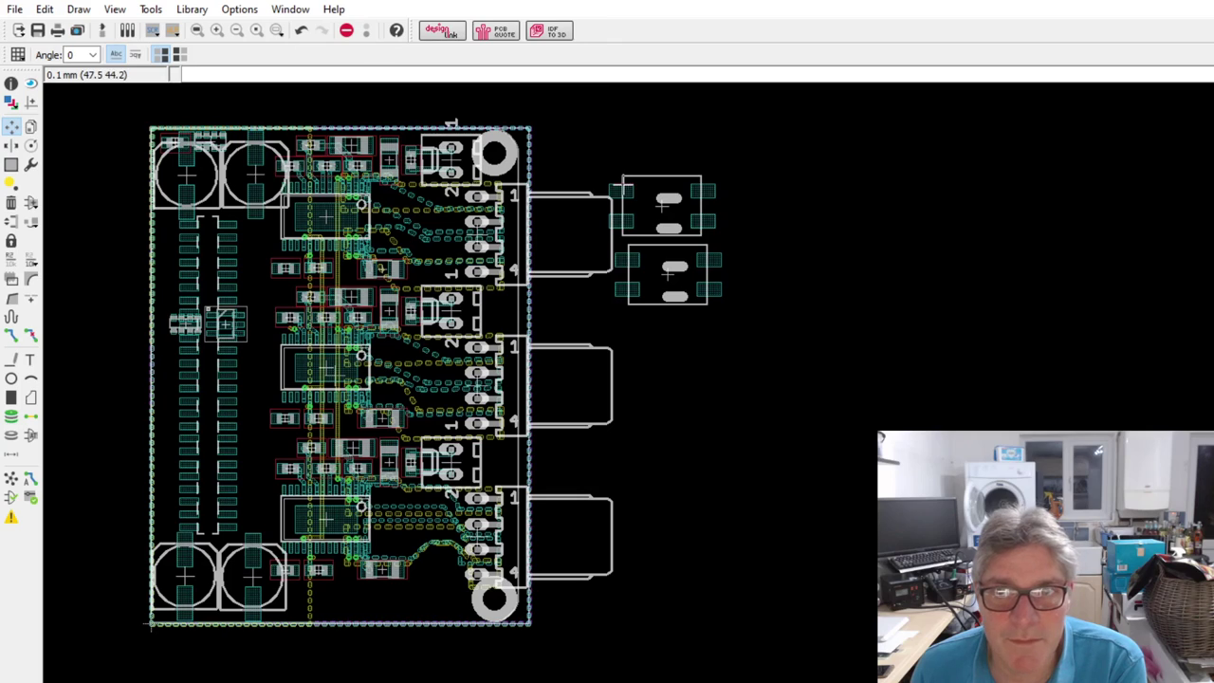
mouse_move(669, 206)
left_mouse_down()
mouse_move(644, 183)
mouse_move(476, 215)
mouse_move(674, 211)
left_mouse_up()
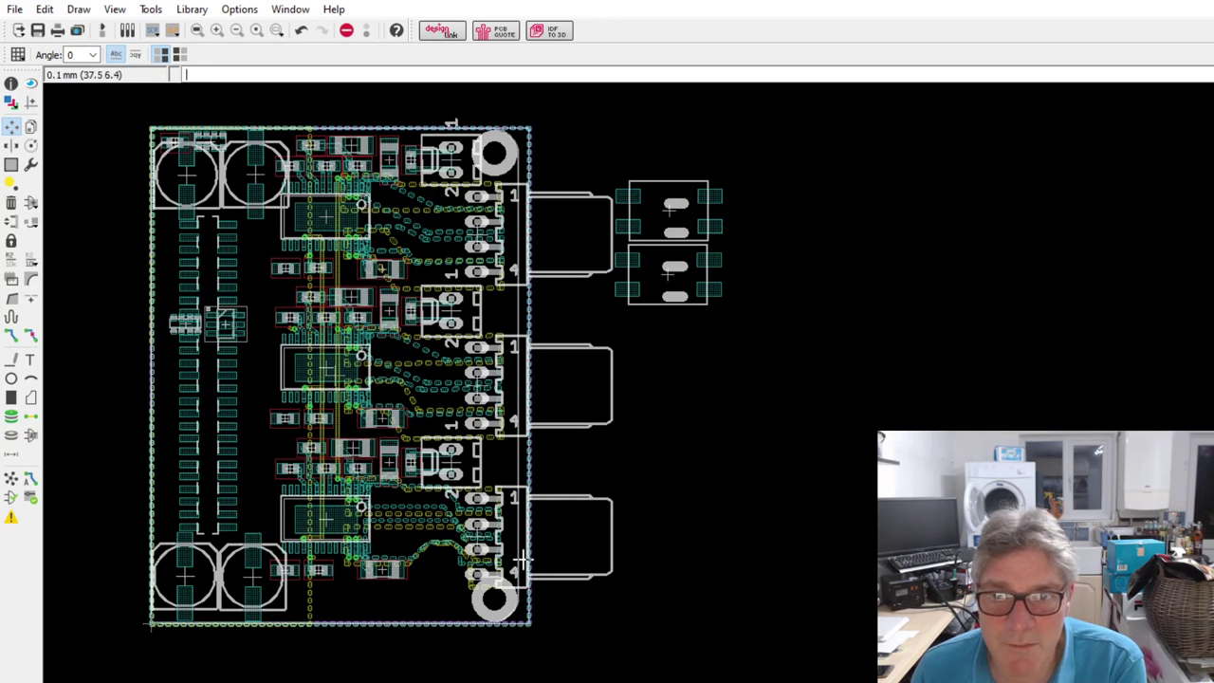
- Nudge the upper spare part a step higher and return to the myStorm seven-segment design
left_click(459, 466)
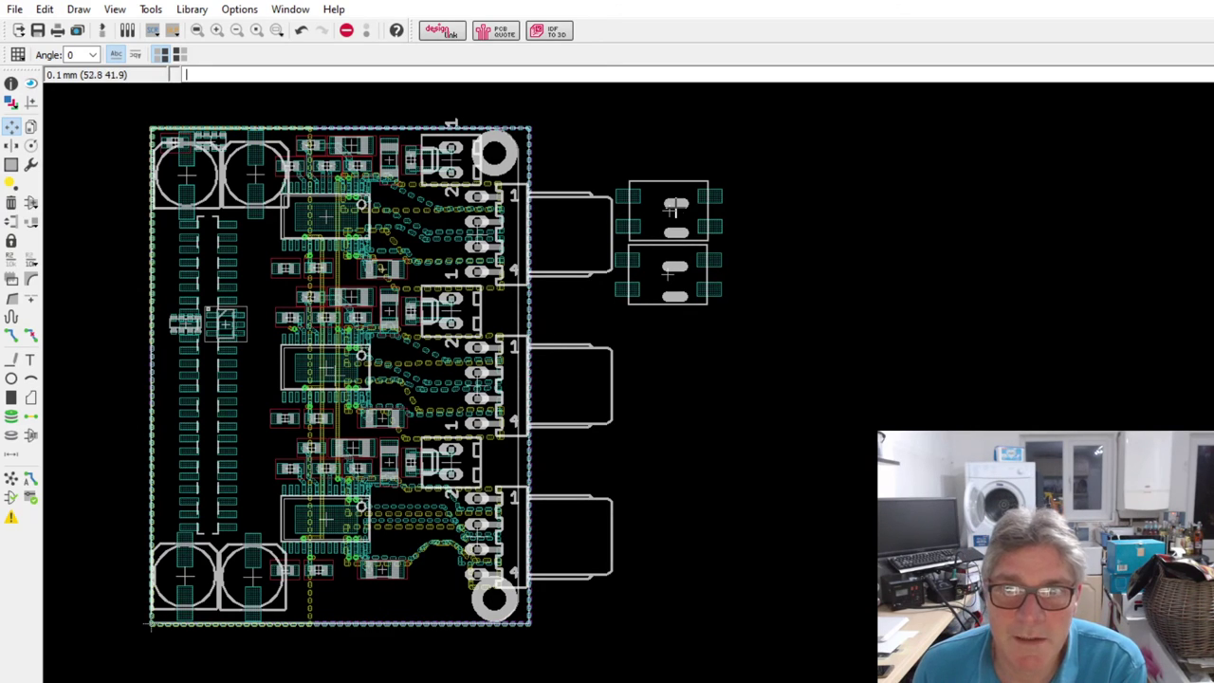
mouse_move(675, 208)
left_mouse_down()
mouse_move(666, 163)
mouse_move(645, 165)
mouse_move(675, 206)
left_mouse_up()
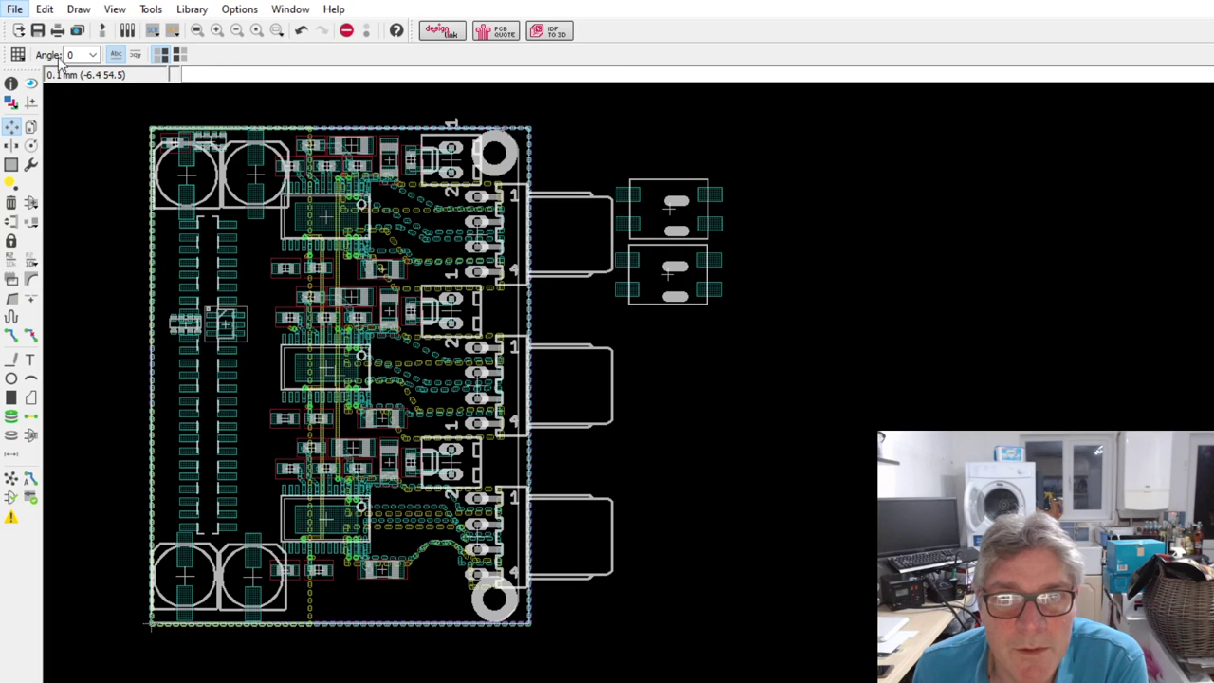
key("Escape")
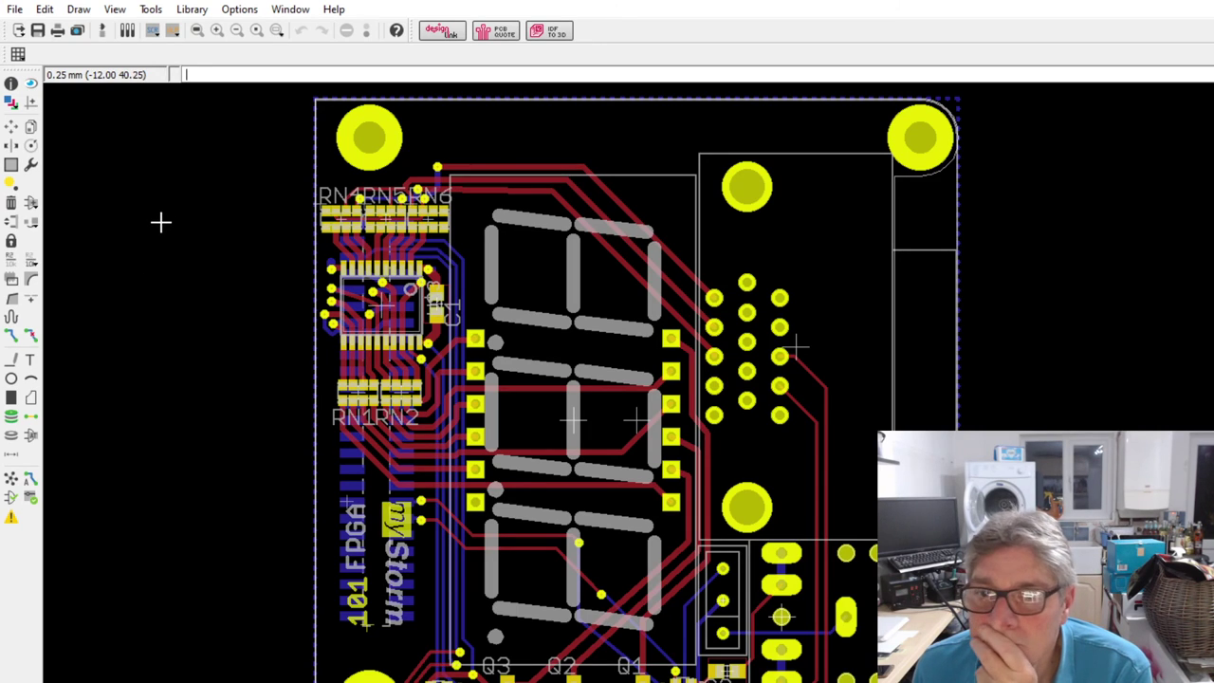
- Pick up and re-place the RN4, RN5 and RN6 labels, then zoom out to the whole board
left_click(12, 126)
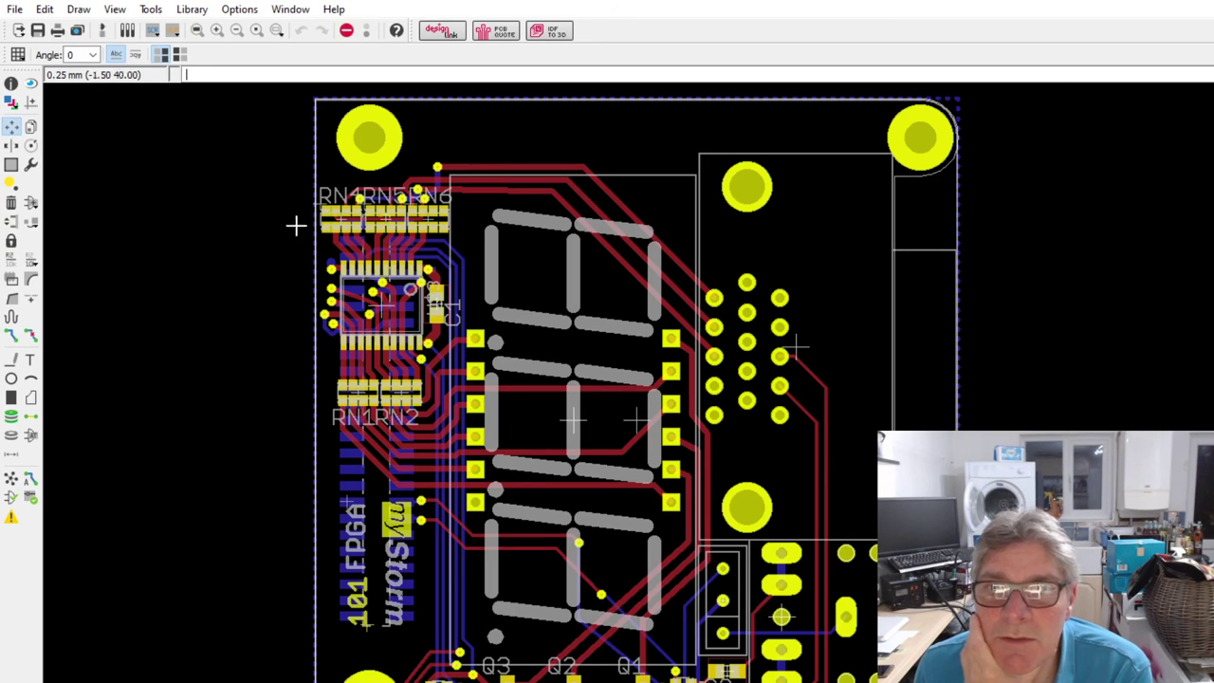
scroll(296, 225, "up", 2)
left_click(313, 157)
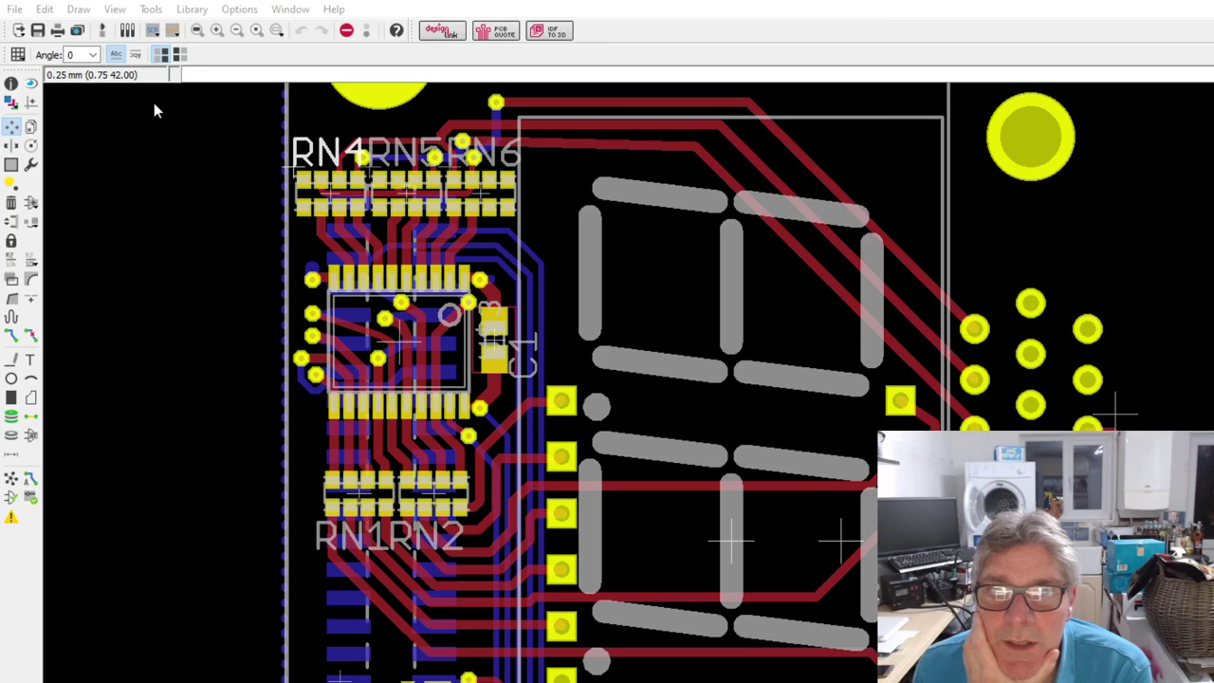
left_click(85, 402)
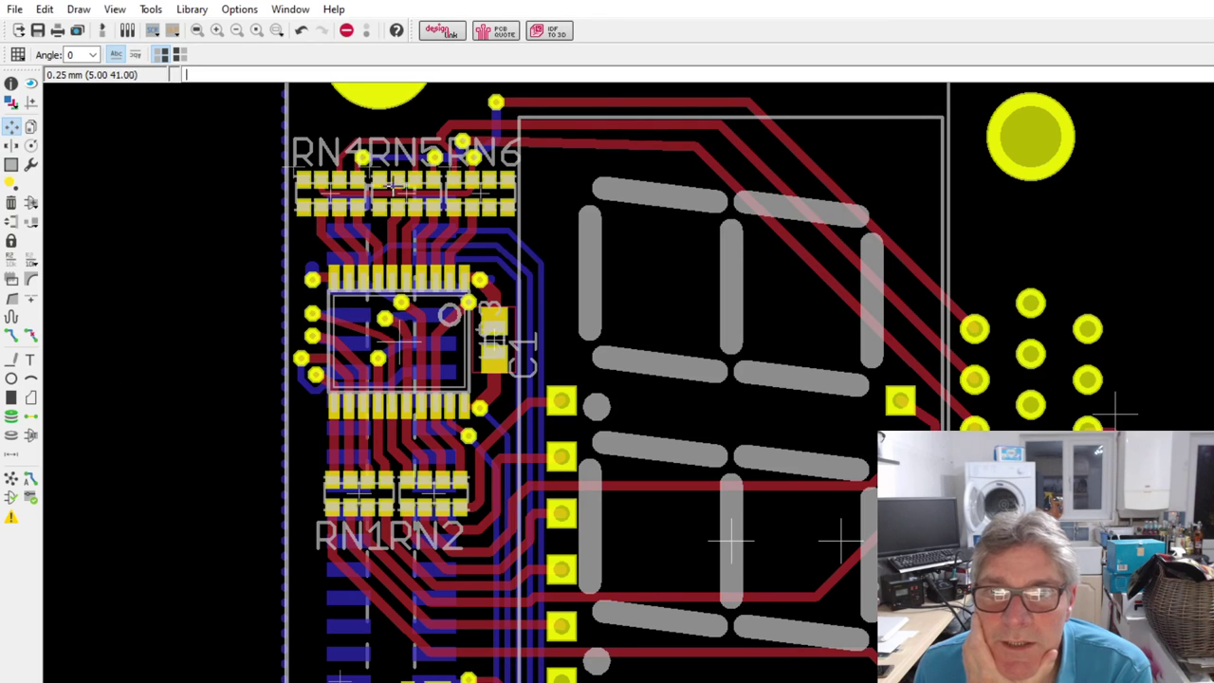
left_click(384, 185)
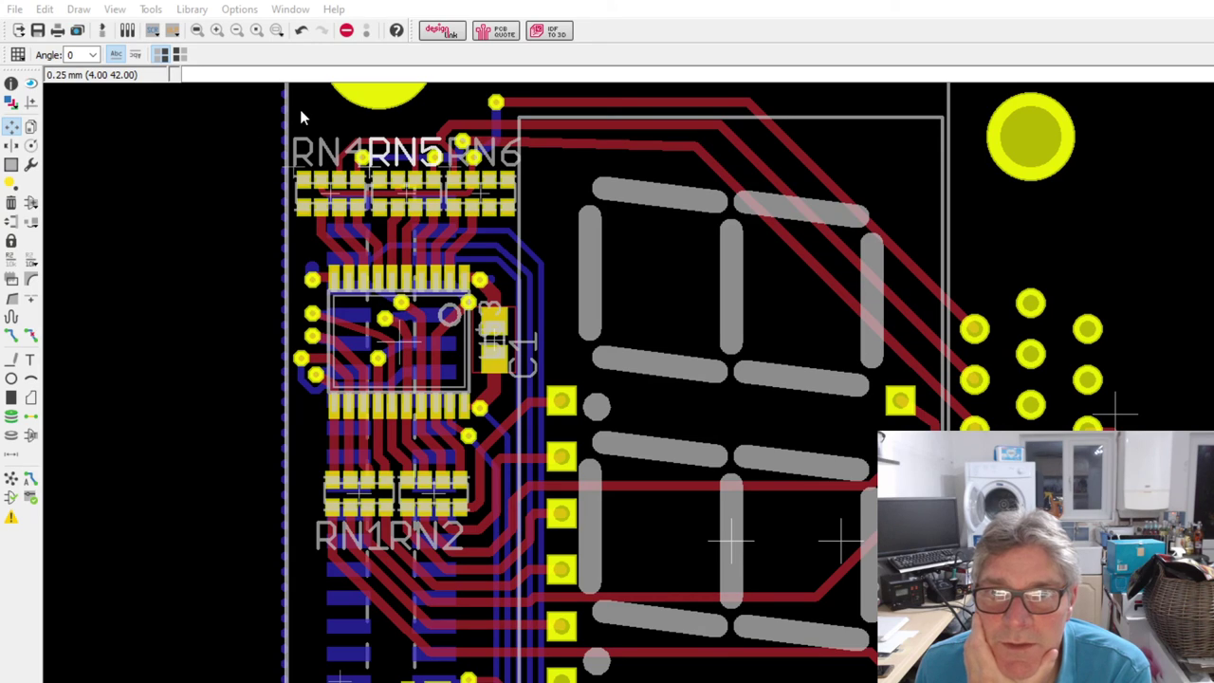
left_click(149, 398)
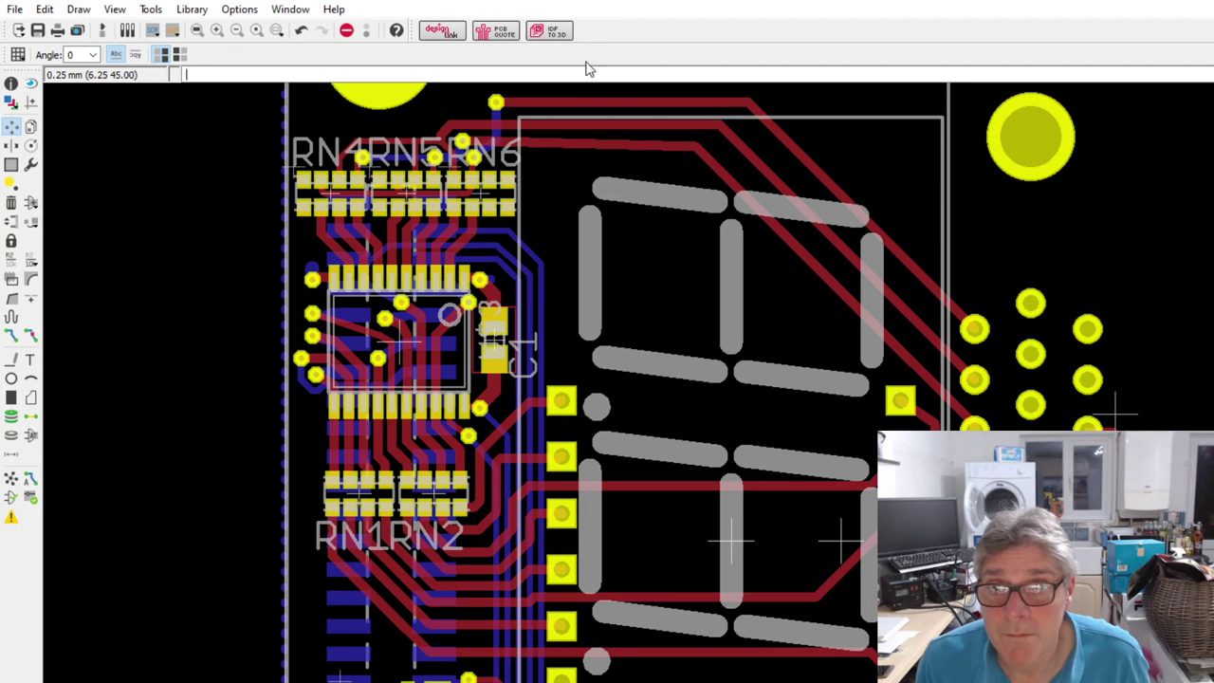
scroll(486, 142, "up", 2)
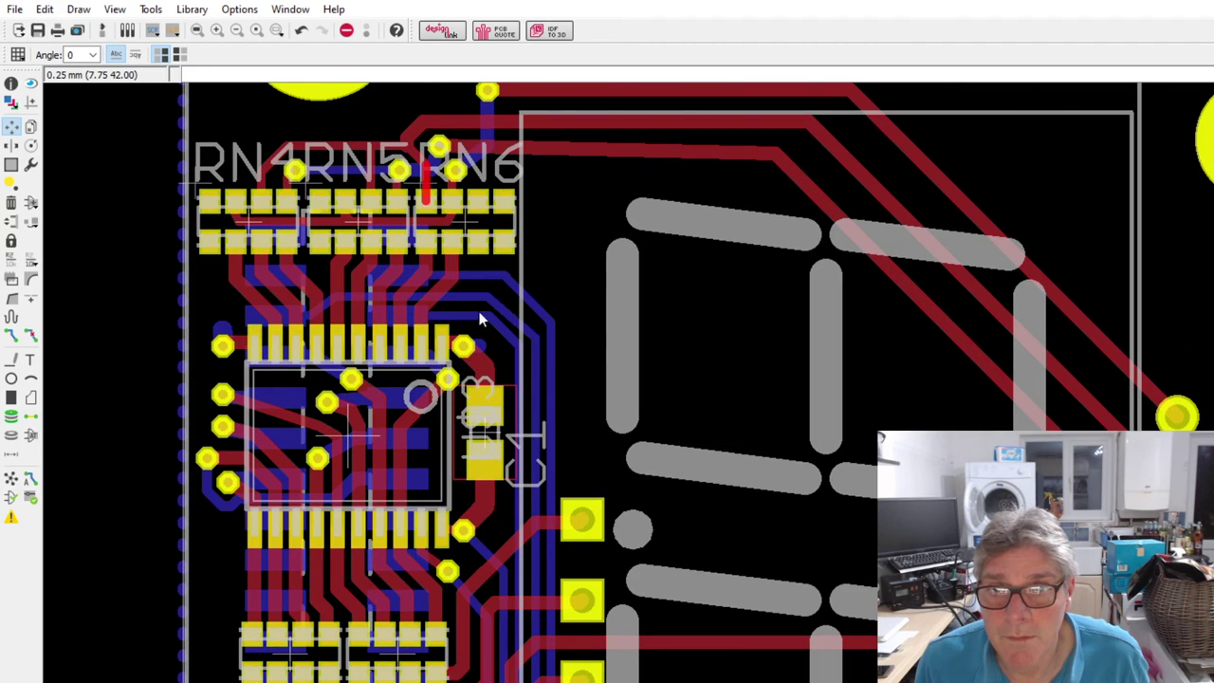
left_click(424, 190)
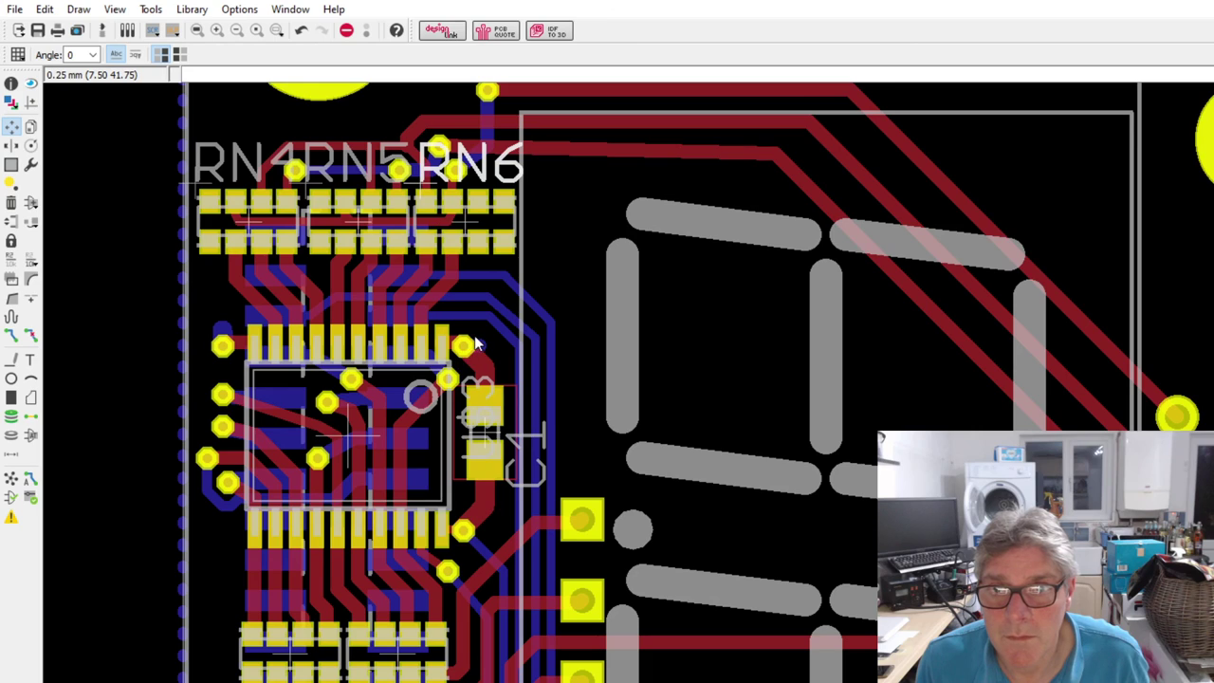
left_click(145, 349)
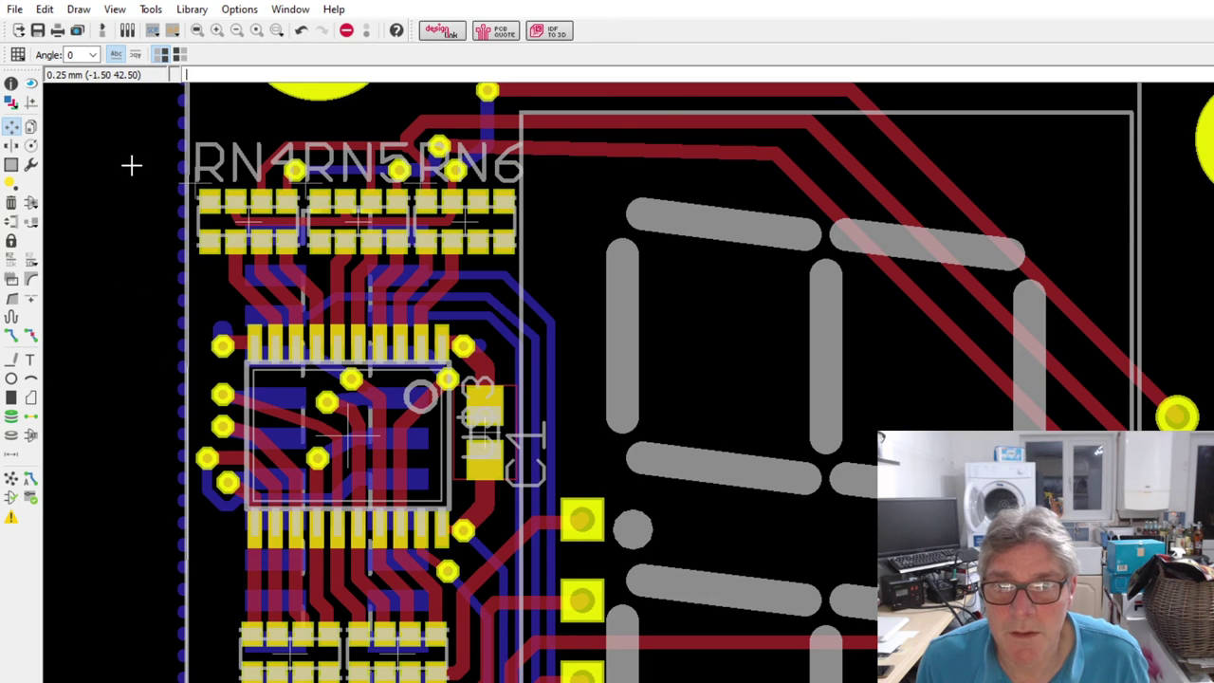
scroll(130, 165, "down", 1)
scroll(220, 178, "down", 3)
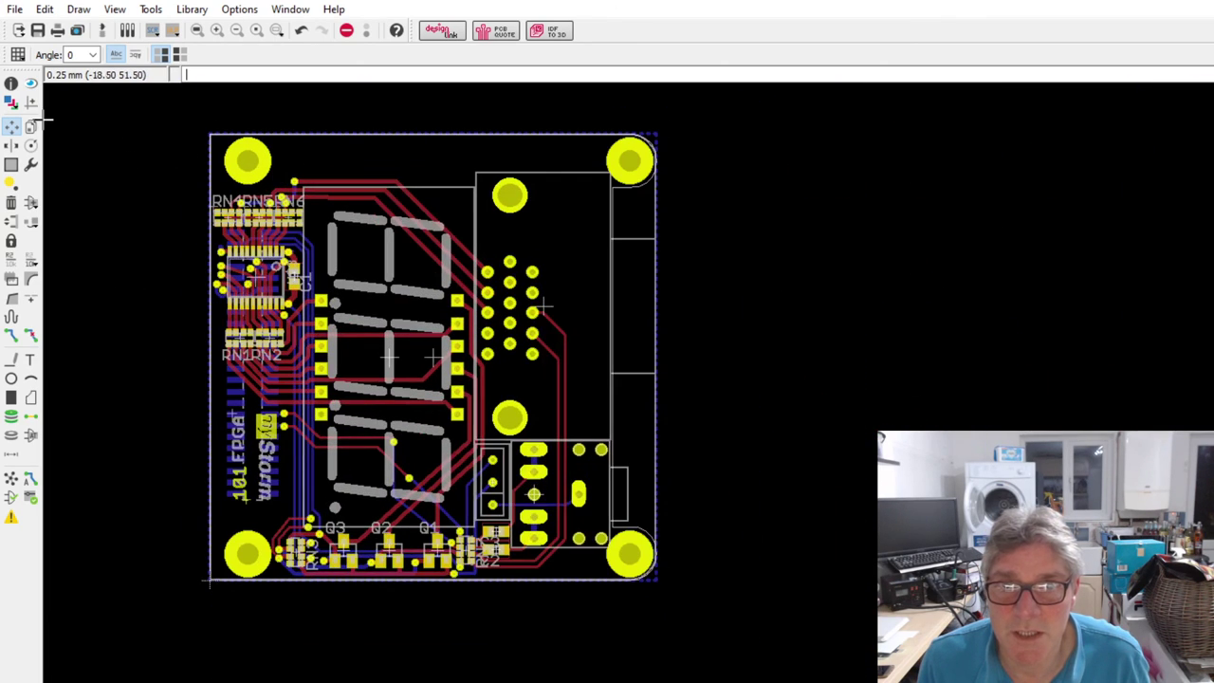
left_click_drag(158, 120, 711, 579)
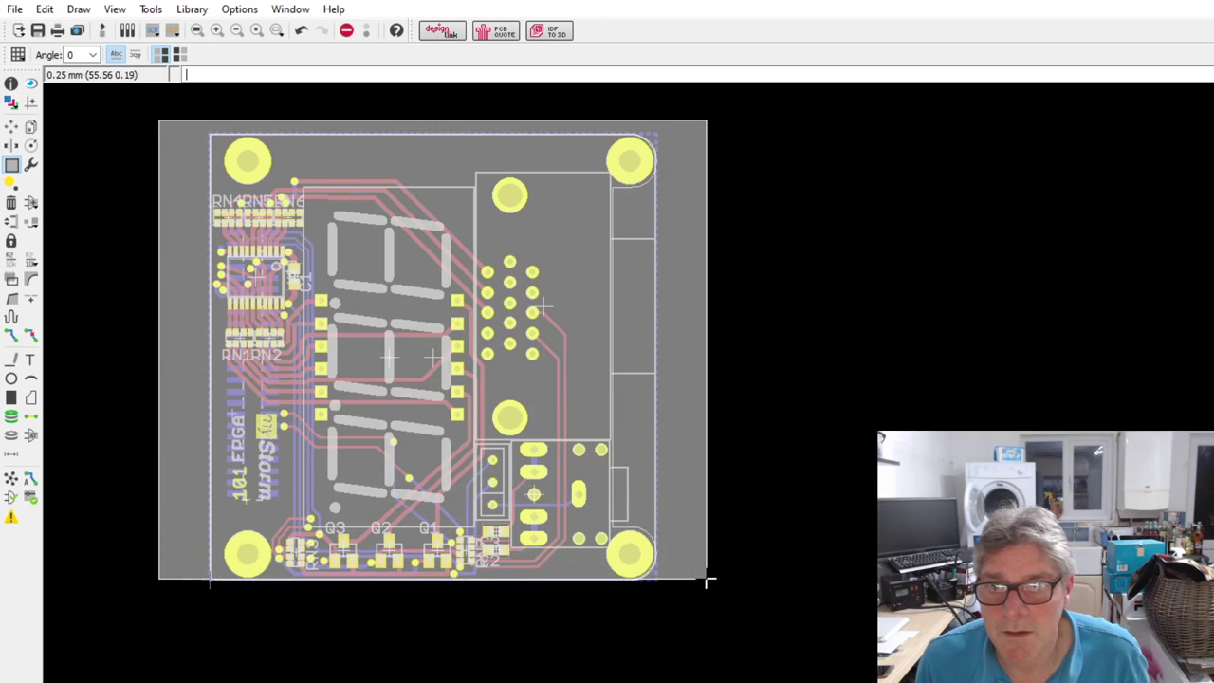
left_click(32, 165)
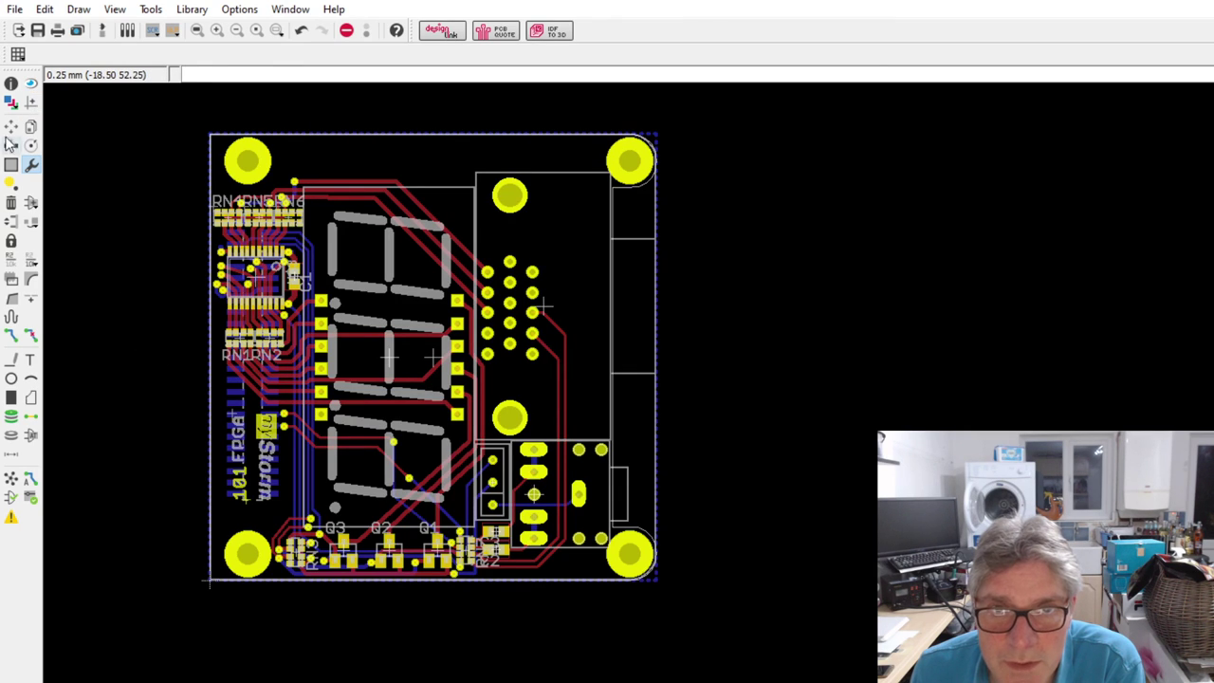
left_click(11, 125)
scroll(388, 474, "up", 3)
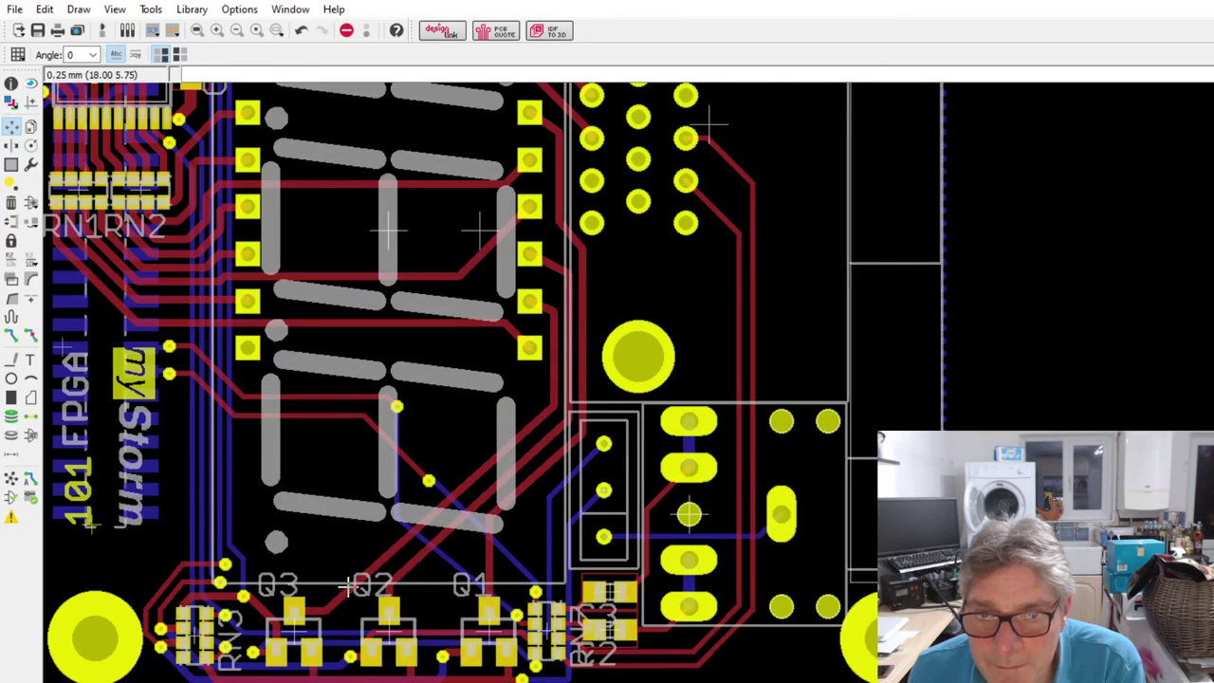
scroll(384, 612, "up", 2)
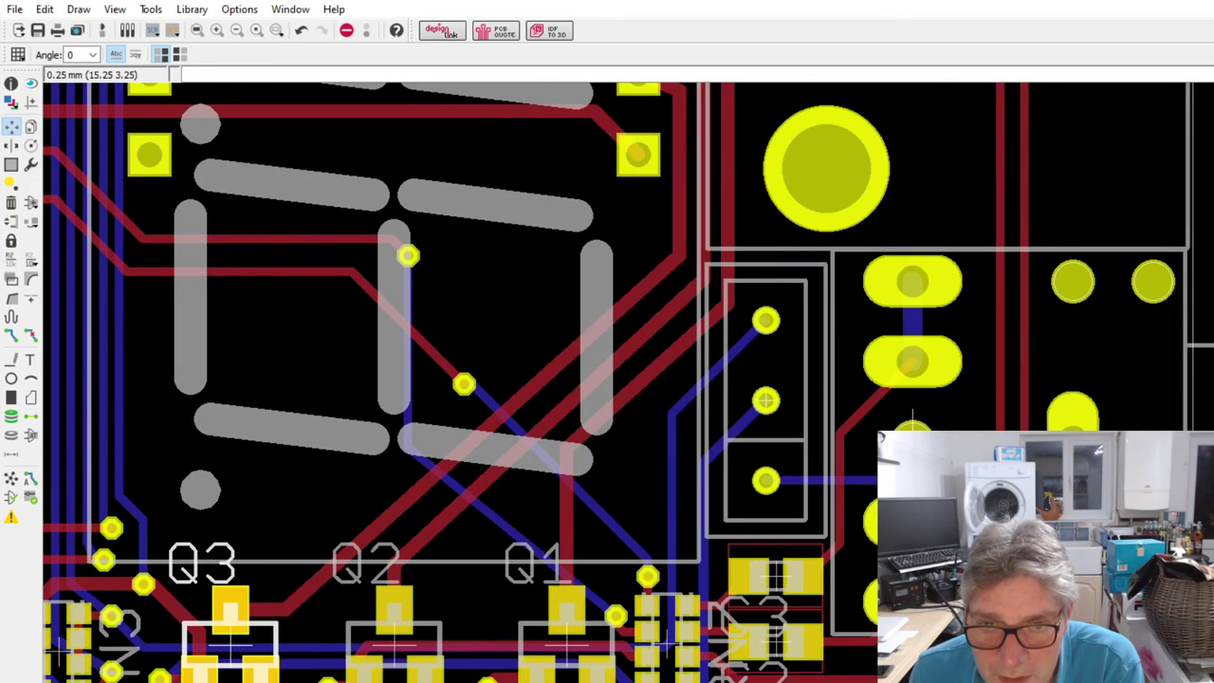
key("Escape")
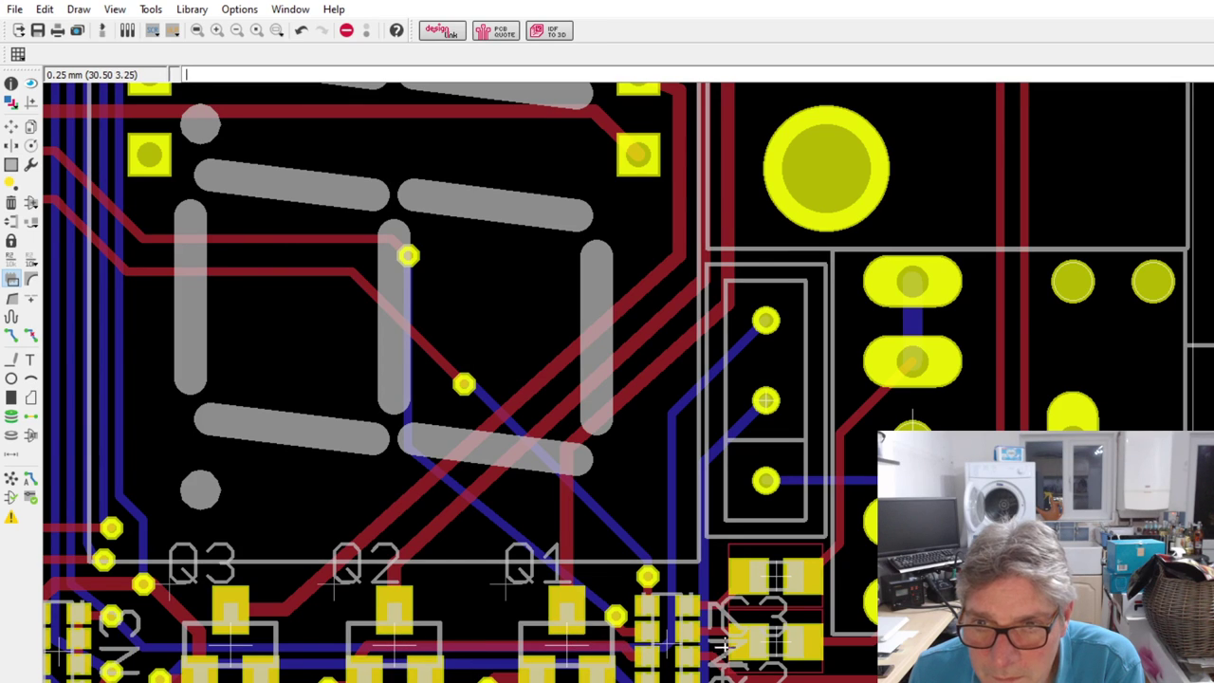
scroll(770, 574, "down", 2)
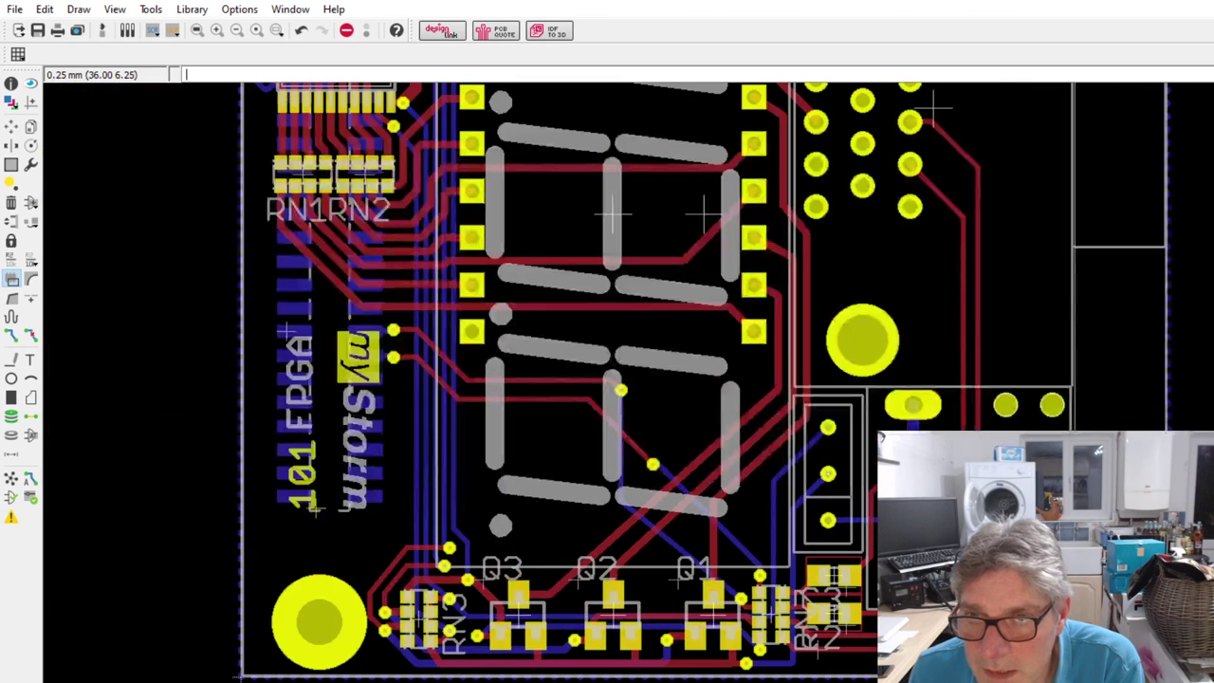
scroll(441, 653, "up", 2)
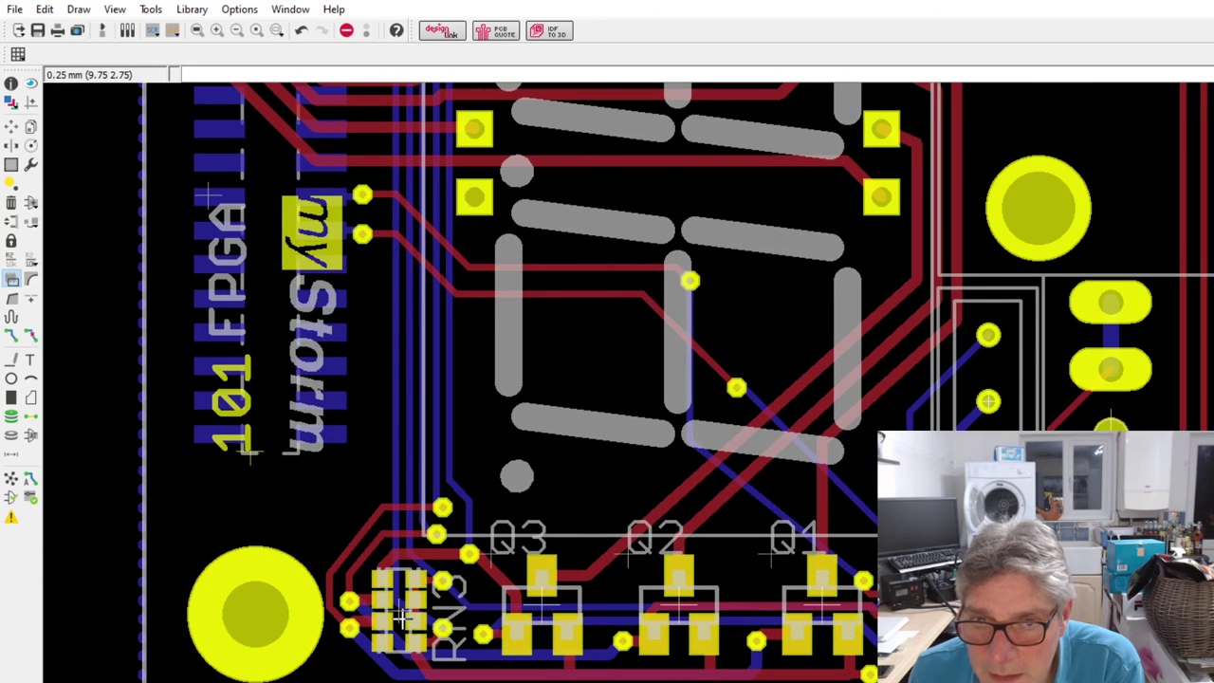
scroll(401, 673, "down", 2)
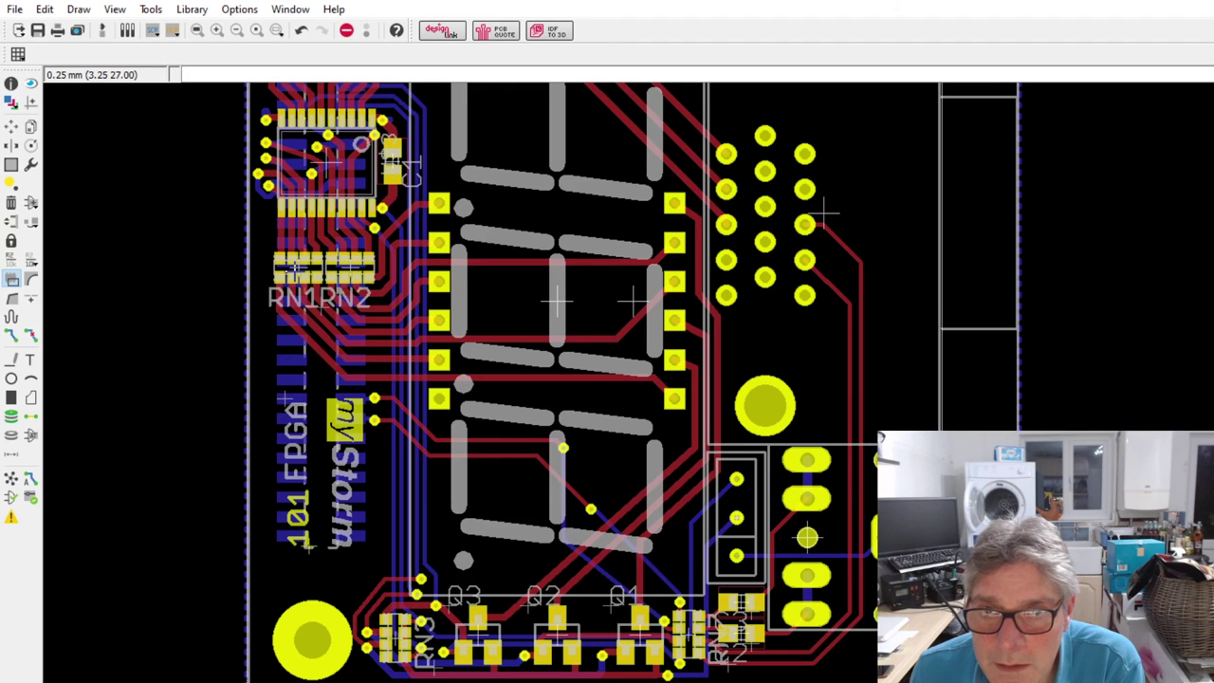
scroll(336, 318, "down", 3)
scroll(386, 308, "up", 4)
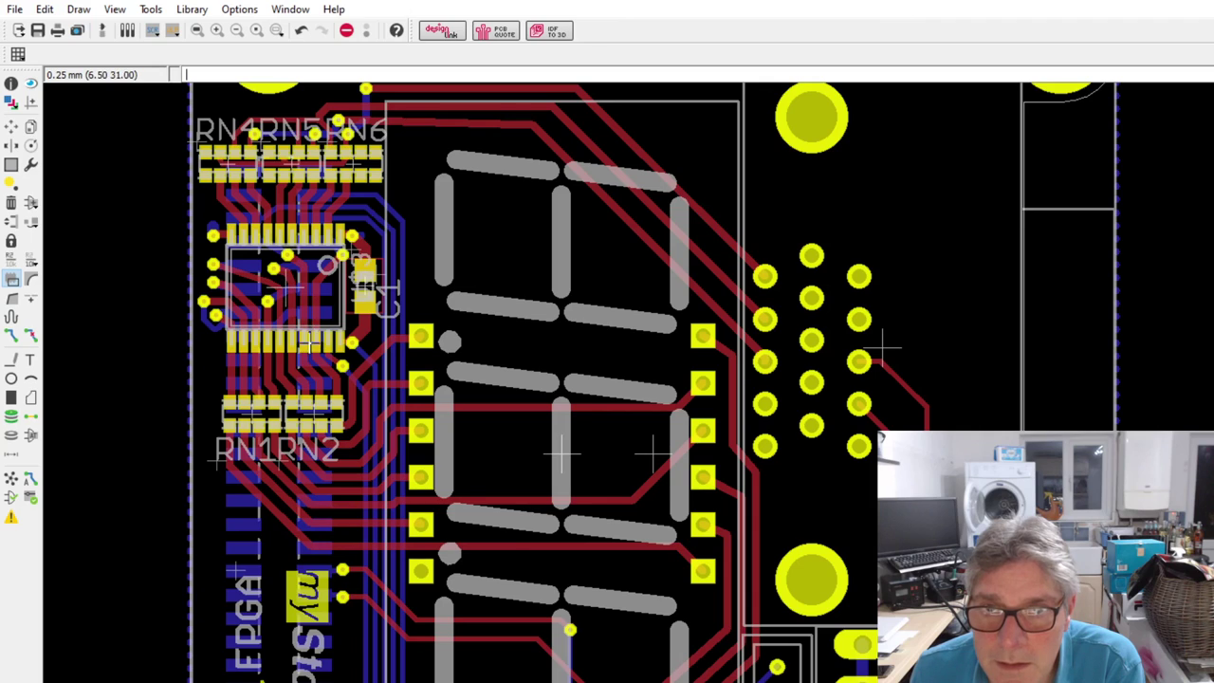
scroll(309, 336, "down", 3)
left_click(11, 127)
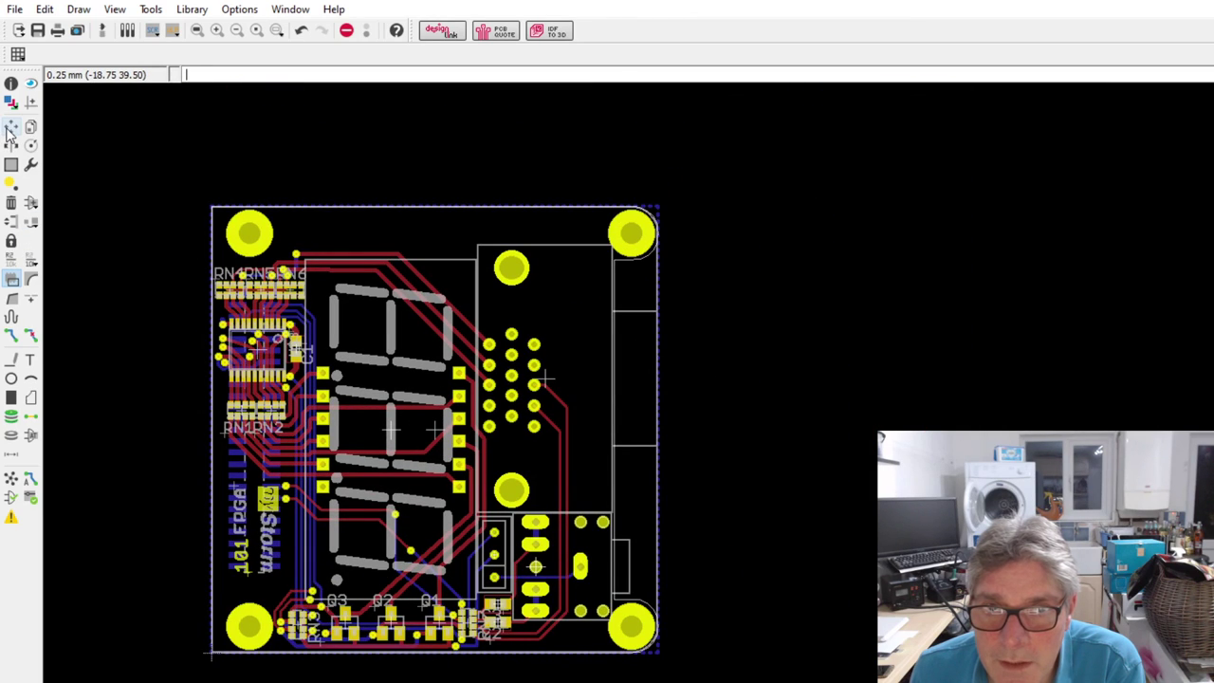
scroll(407, 607, "up", 4)
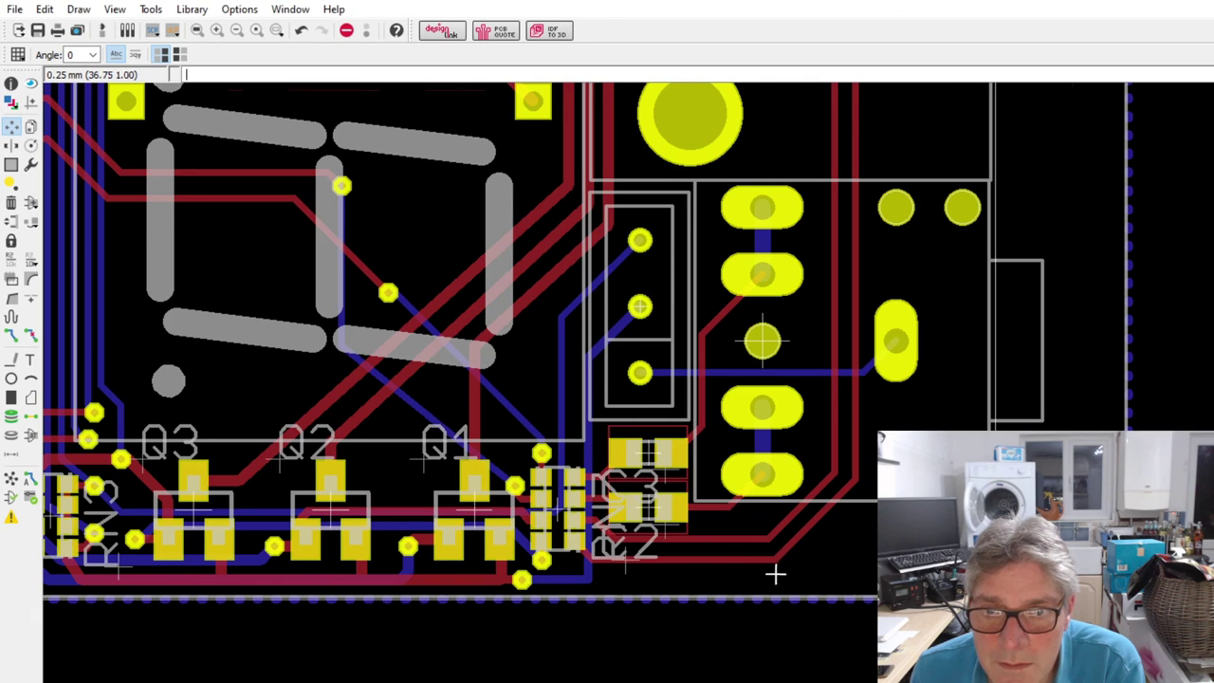
scroll(774, 572, "down", 5)
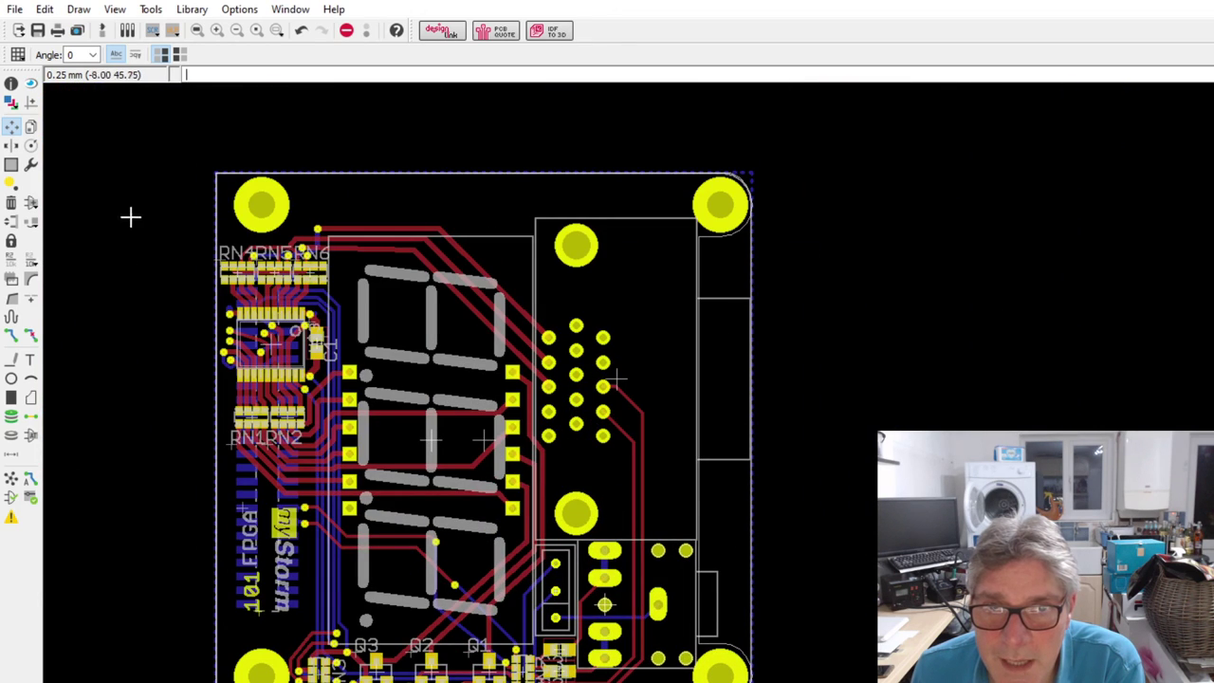
left_click(31, 164)
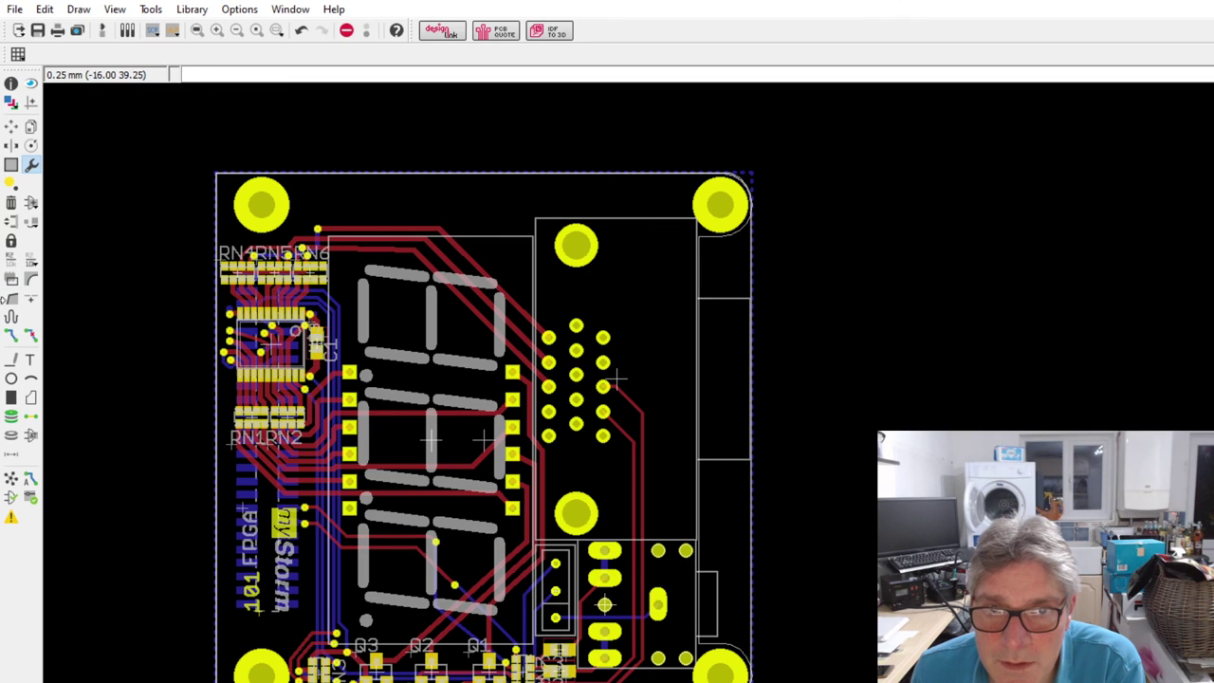
left_click(11, 164)
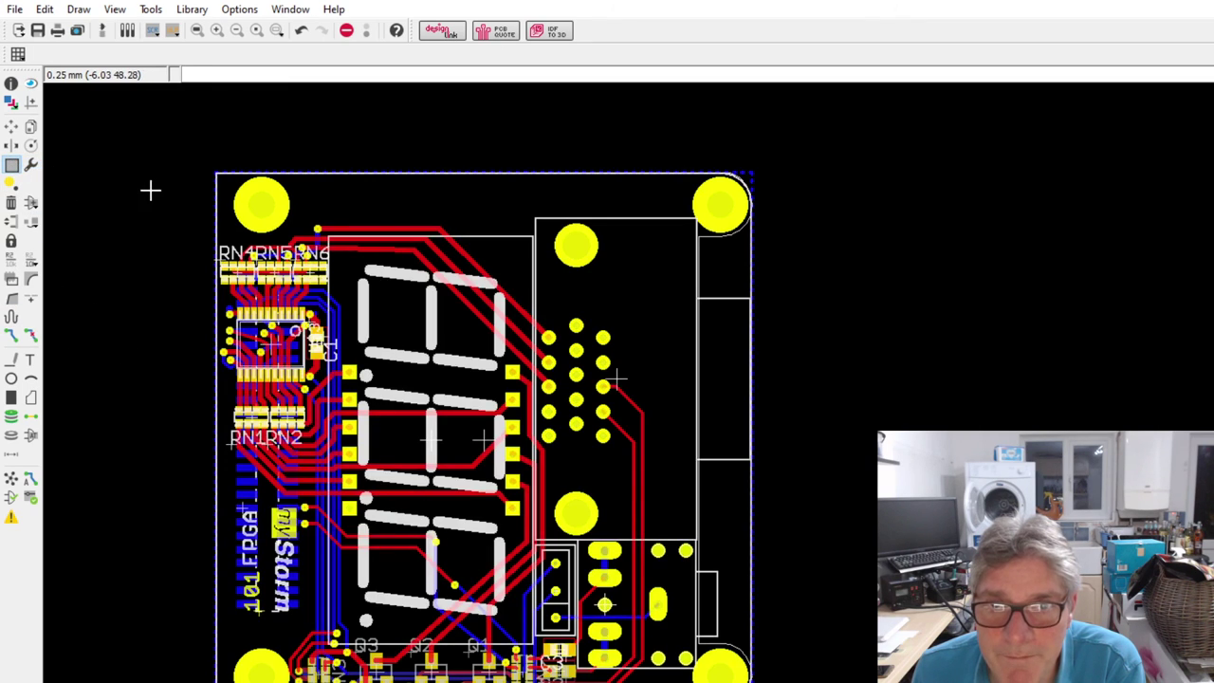
left_click(150, 187)
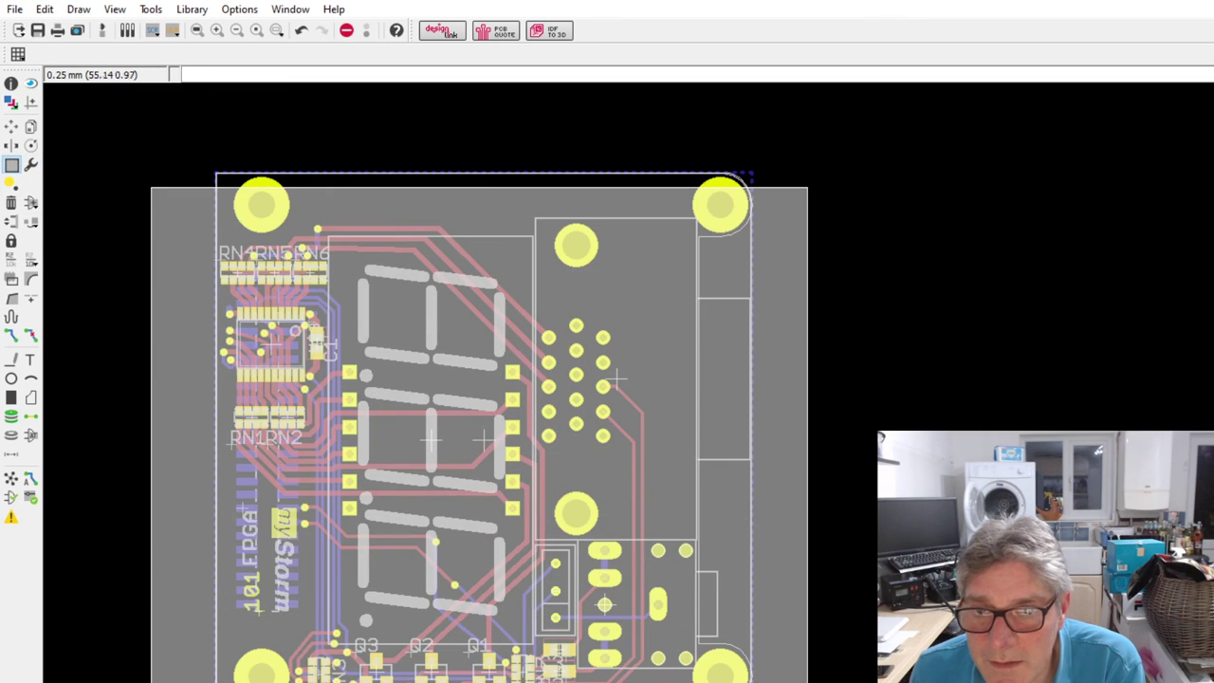
key("Escape")
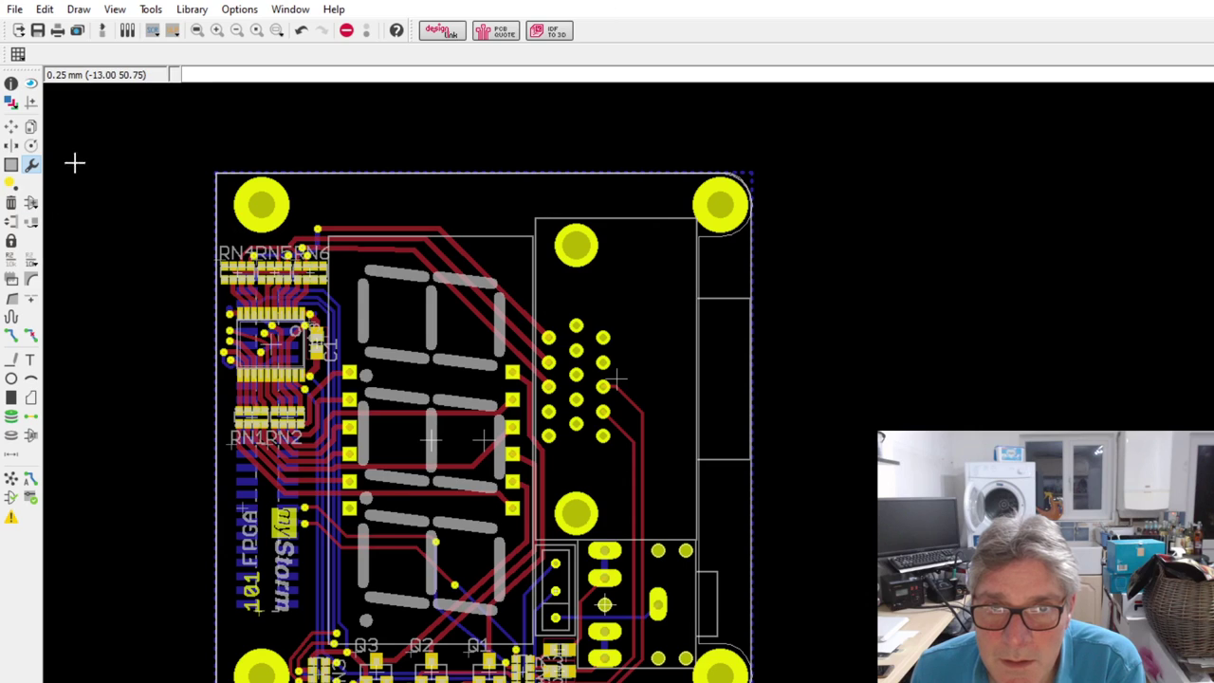
scroll(408, 631, "up", 2)
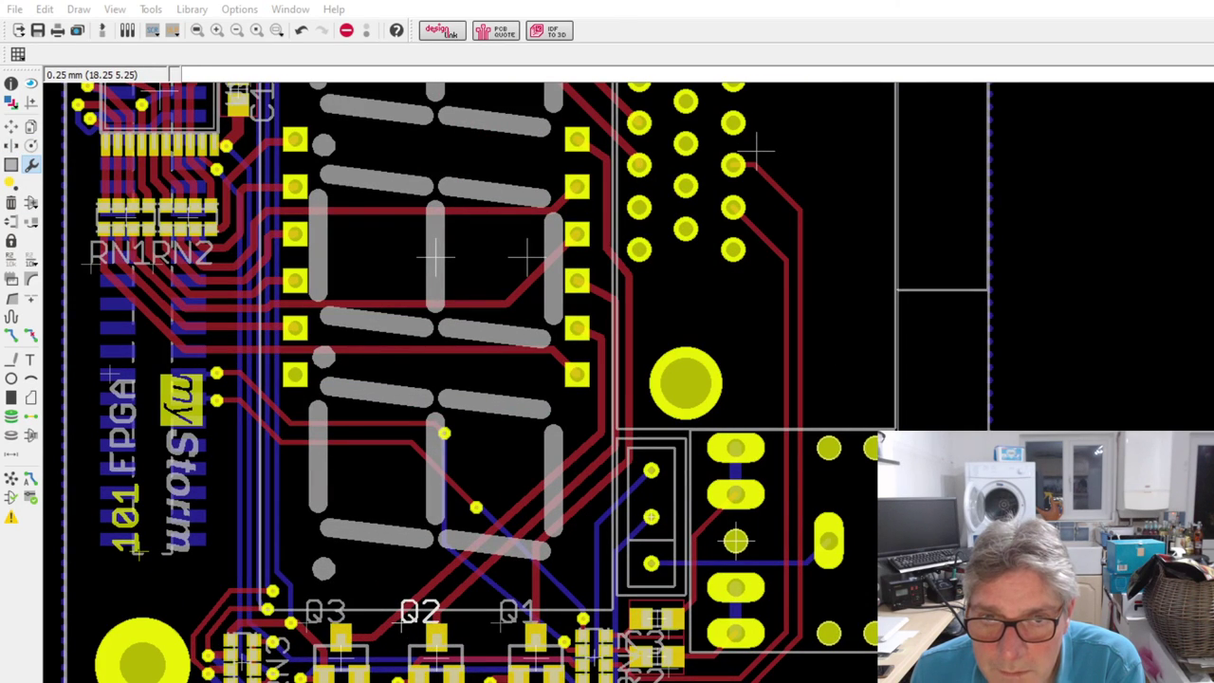
scroll(407, 616, "down", 2)
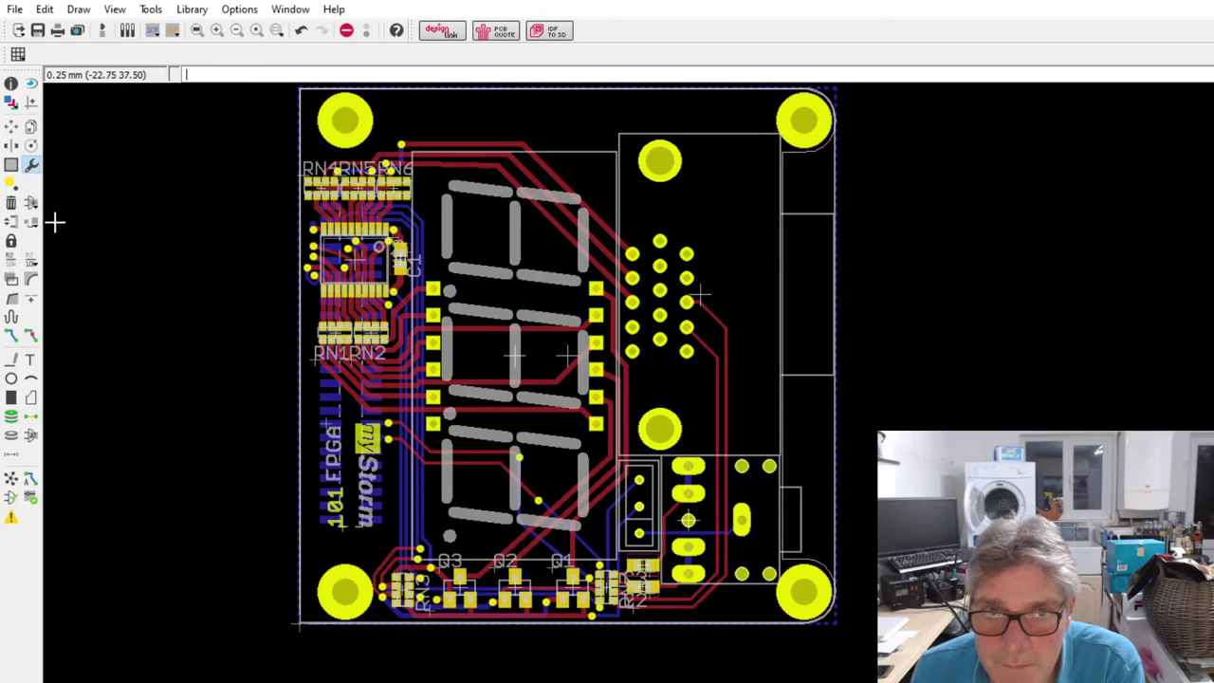
scroll(560, 588, "up", 4)
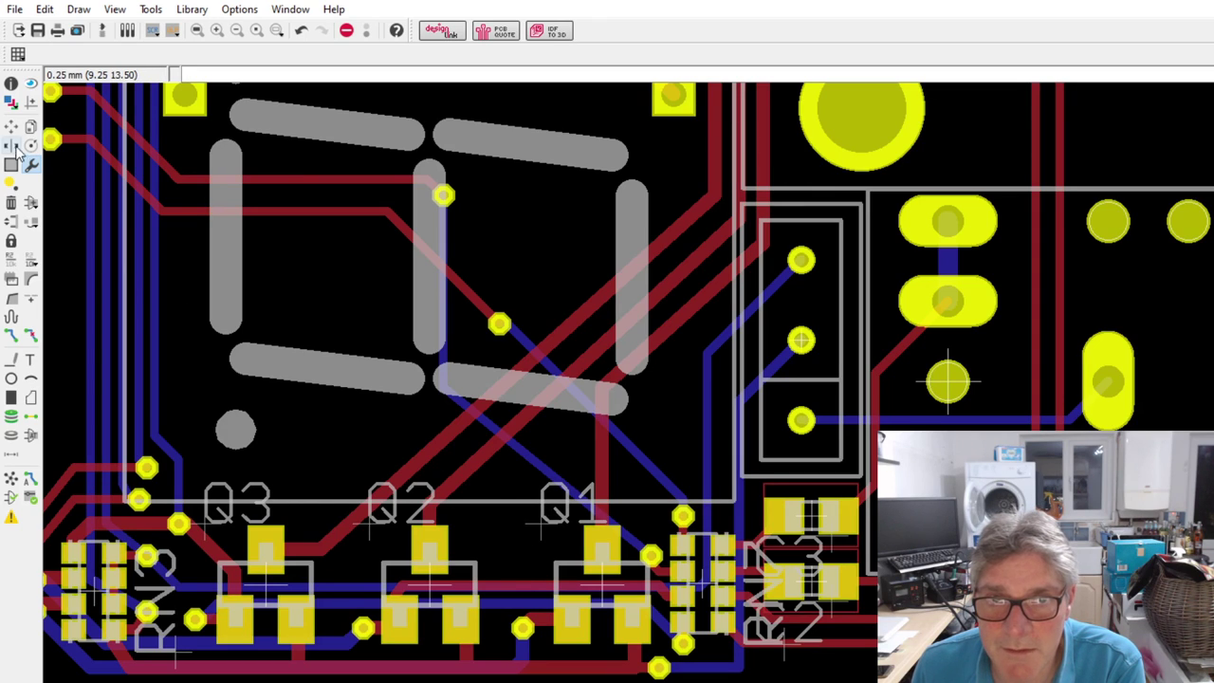
- Move the Q1, Q2 and Q3 labels down beside their transistors
left_click(11, 126)
left_click_drag(528, 550, 510, 581)
left_click_drag(375, 534, 343, 572)
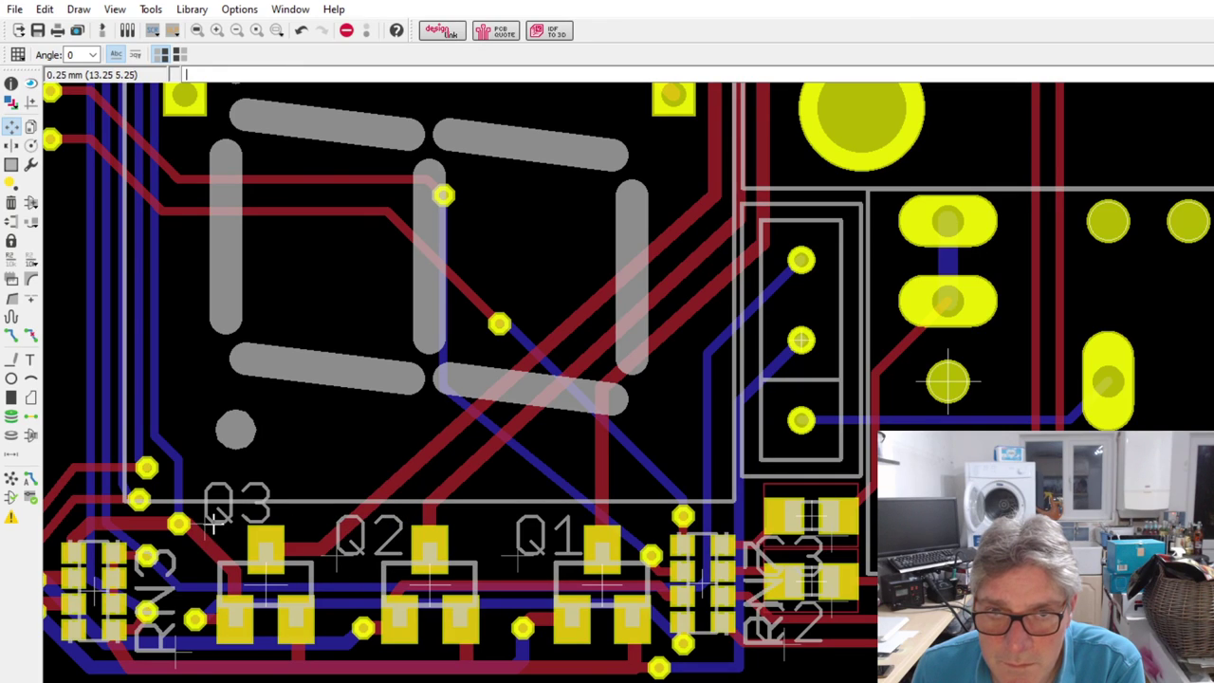
left_click_drag(214, 524, 193, 554)
- Rotate the RN3 label horizontal and place it above its resistor array
scroll(302, 484, "down", 2)
scroll(197, 607, "up", 2)
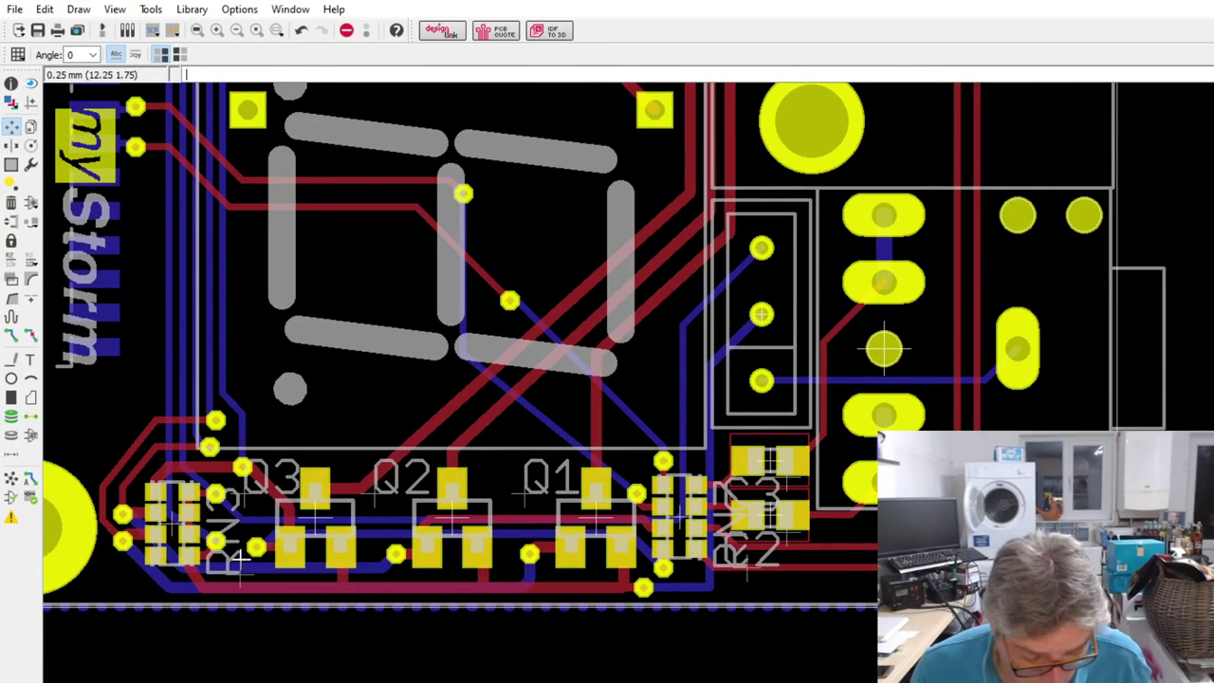
scroll(284, 569, "up", 2)
left_click_drag(275, 611, 180, 462)
scroll(466, 585, "down", 2)
key("r")
right_click(407, 607)
key("r")
key("r")
key("r")
right_click(306, 567)
key("r")
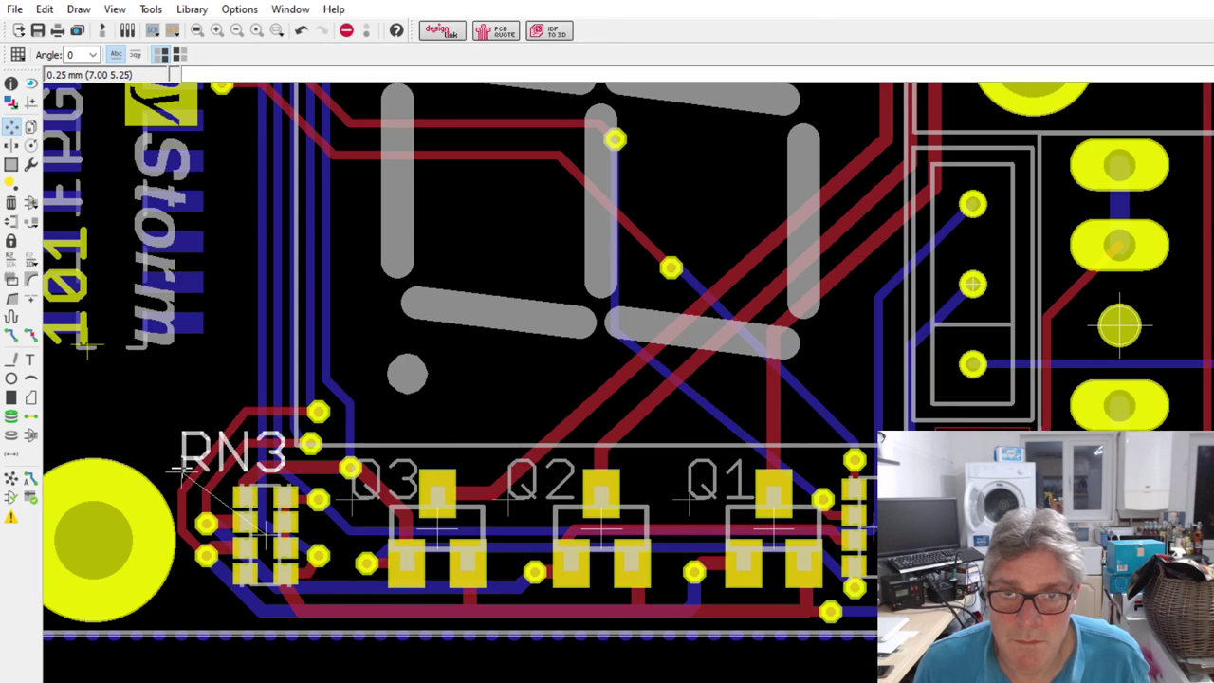
left_click(180, 462)
scroll(134, 545, "down", 3)
scroll(491, 519, "up", 2)
- Rotate the C3 and RN7 labels horizontal and bring C3, C2 and RN7 under the capacitors
scroll(491, 519, "up", 2)
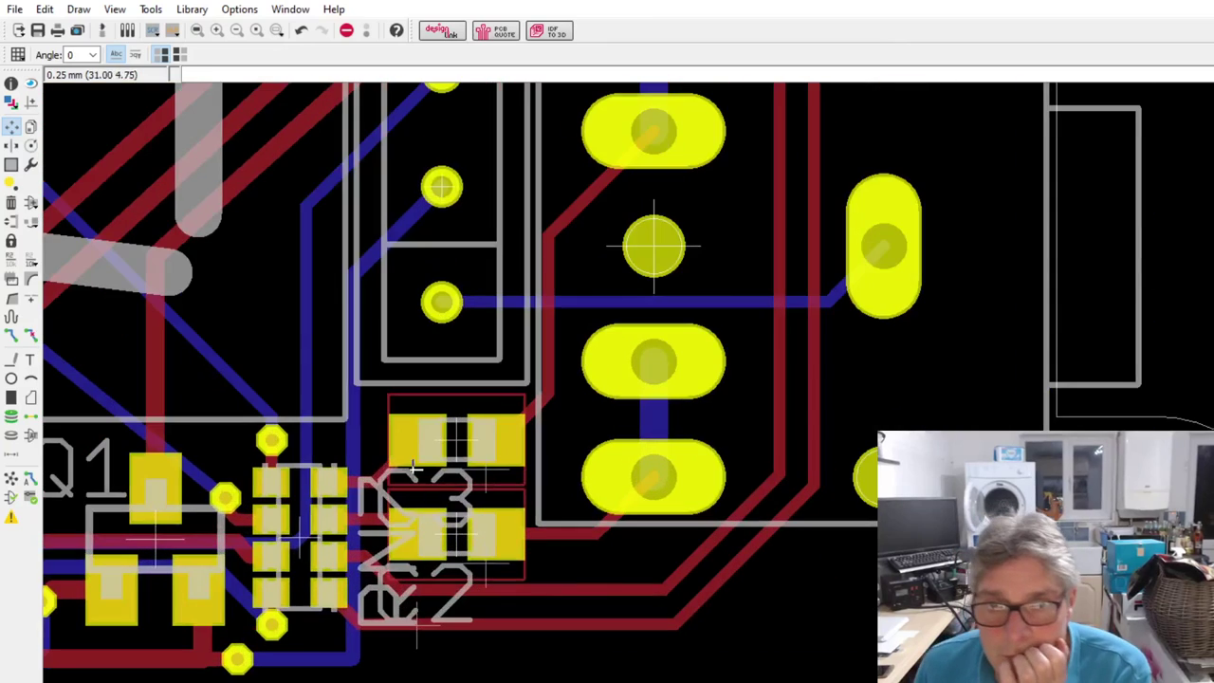
key("r")
mouse_move(490, 479)
left_mouse_down()
mouse_move(465, 403)
mouse_move(397, 401)
mouse_move(658, 548)
mouse_move(648, 557)
mouse_move(752, 566)
left_mouse_up()
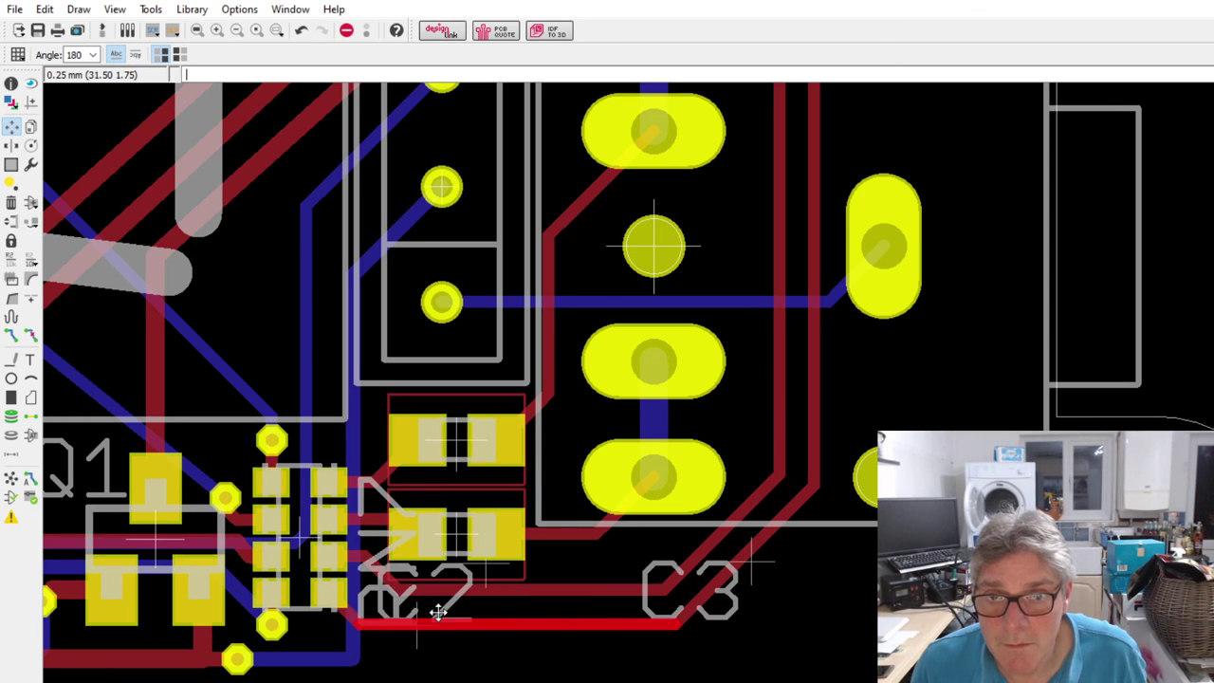
left_click_drag(482, 575, 563, 567)
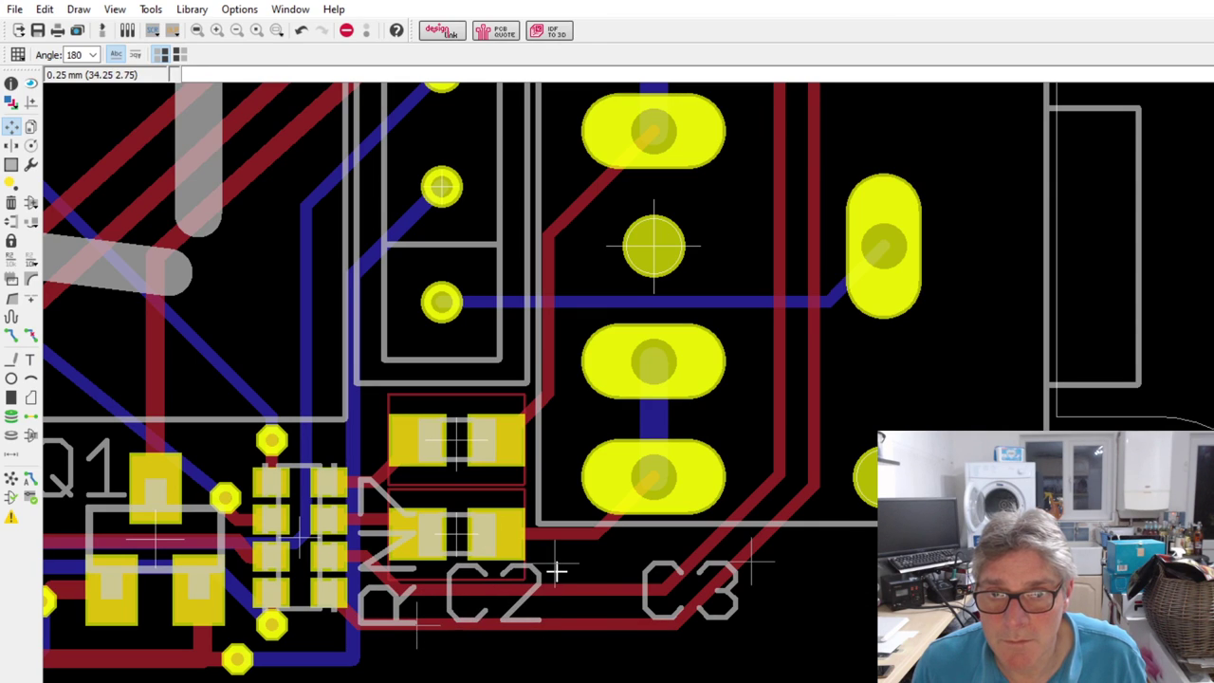
left_click_drag(414, 625, 301, 670)
key("r")
key("r")
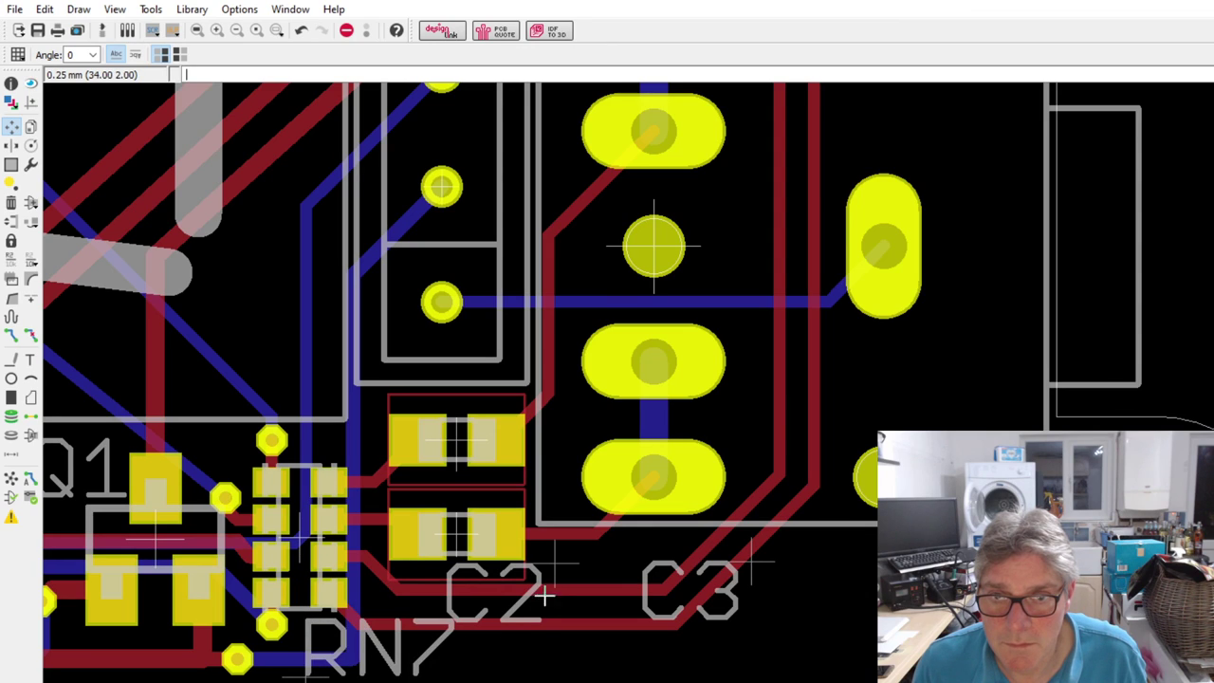
left_click_drag(550, 567, 609, 569)
left_click_drag(654, 536, 568, 595)
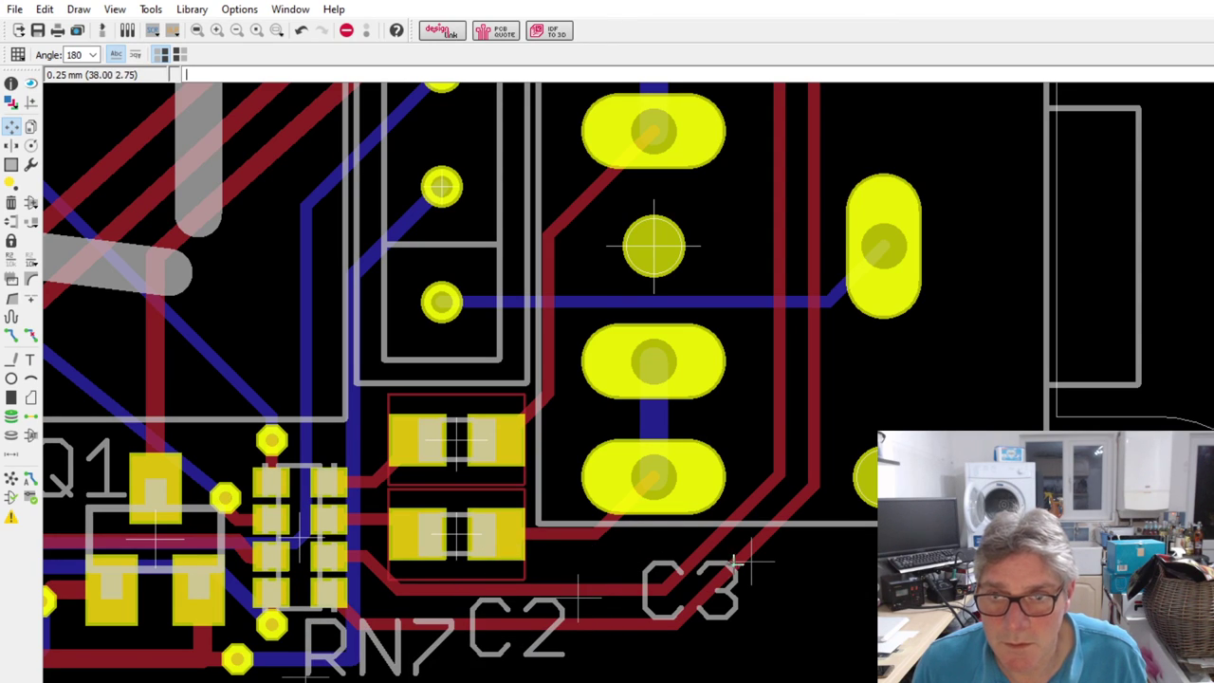
- Fine-tune the C2, C3 and RN7 label positions into a tidy row
left_click_drag(749, 560, 643, 540)
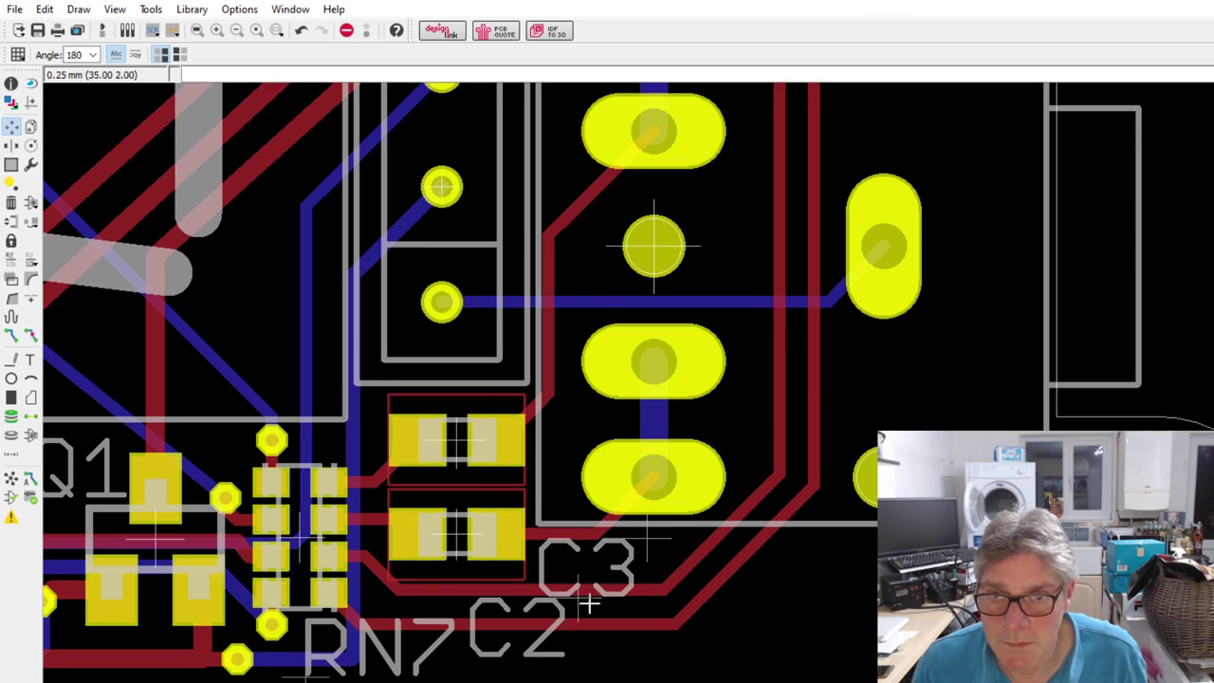
left_click_drag(582, 610, 547, 588)
left_click_drag(648, 540, 669, 541)
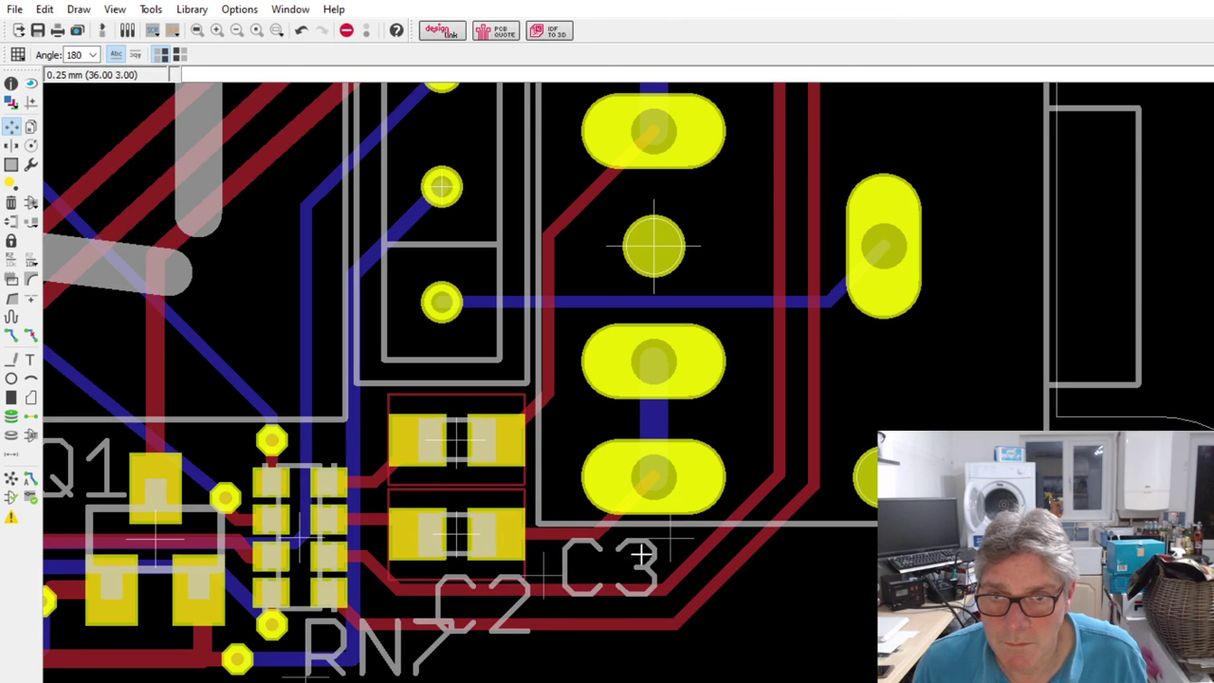
left_click_drag(542, 576, 565, 575)
left_click_drag(673, 554, 695, 554)
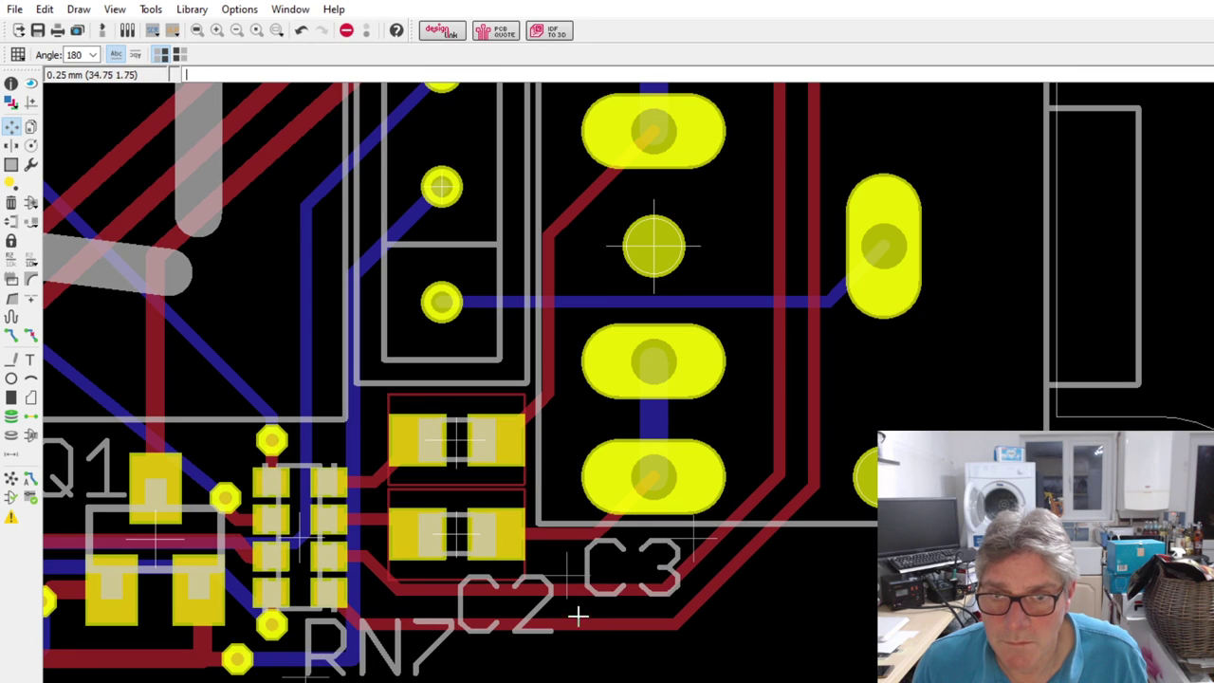
left_click_drag(308, 675, 301, 674)
scroll(505, 660, "down", 5)
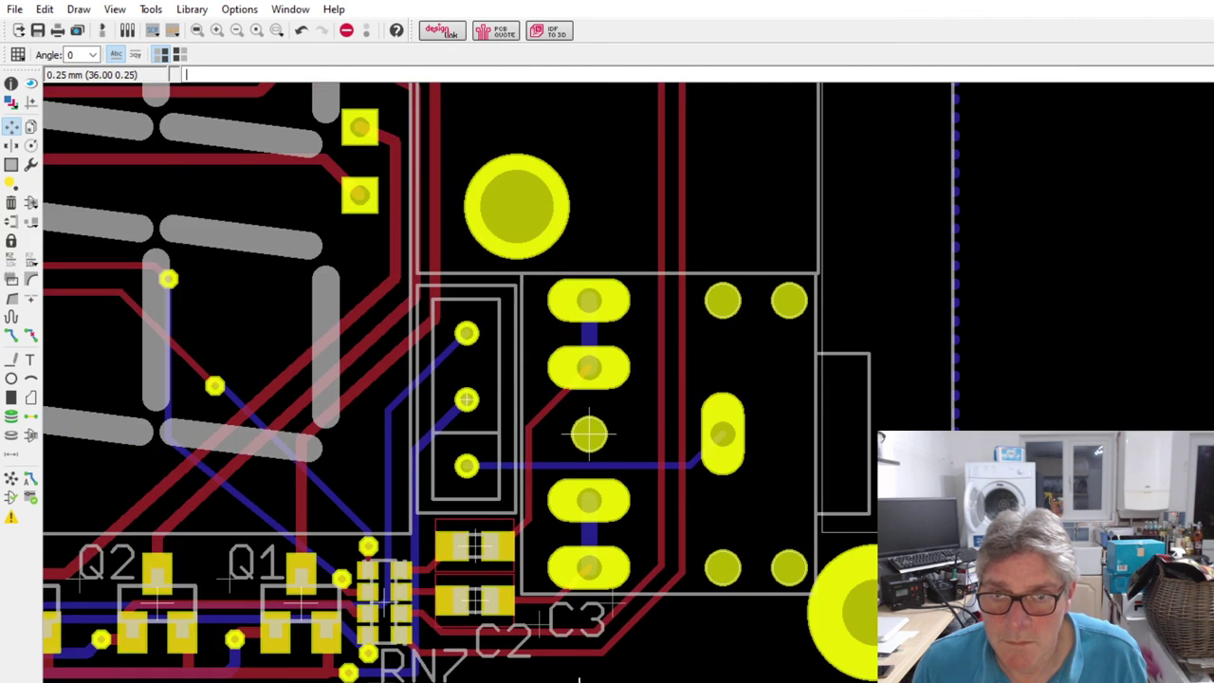
- Move the RN2 label right, away from RN1, and re-place RN1 next to it
scroll(578, 494, "up", 8)
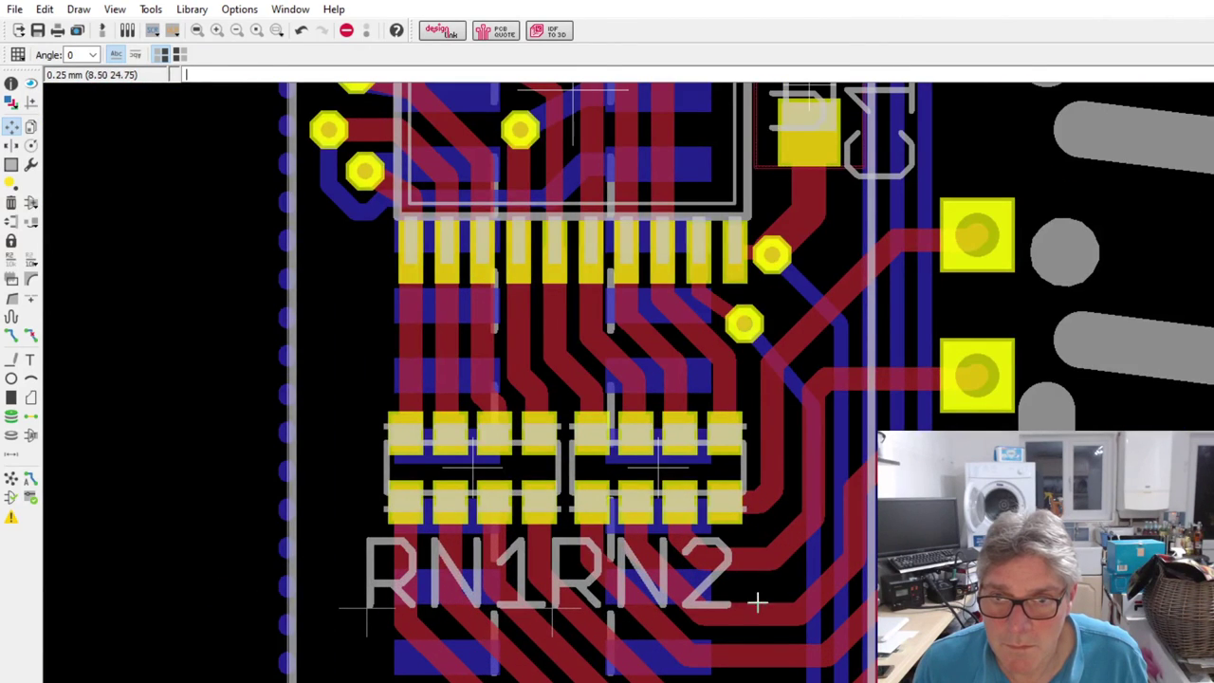
left_click_drag(552, 619, 580, 615)
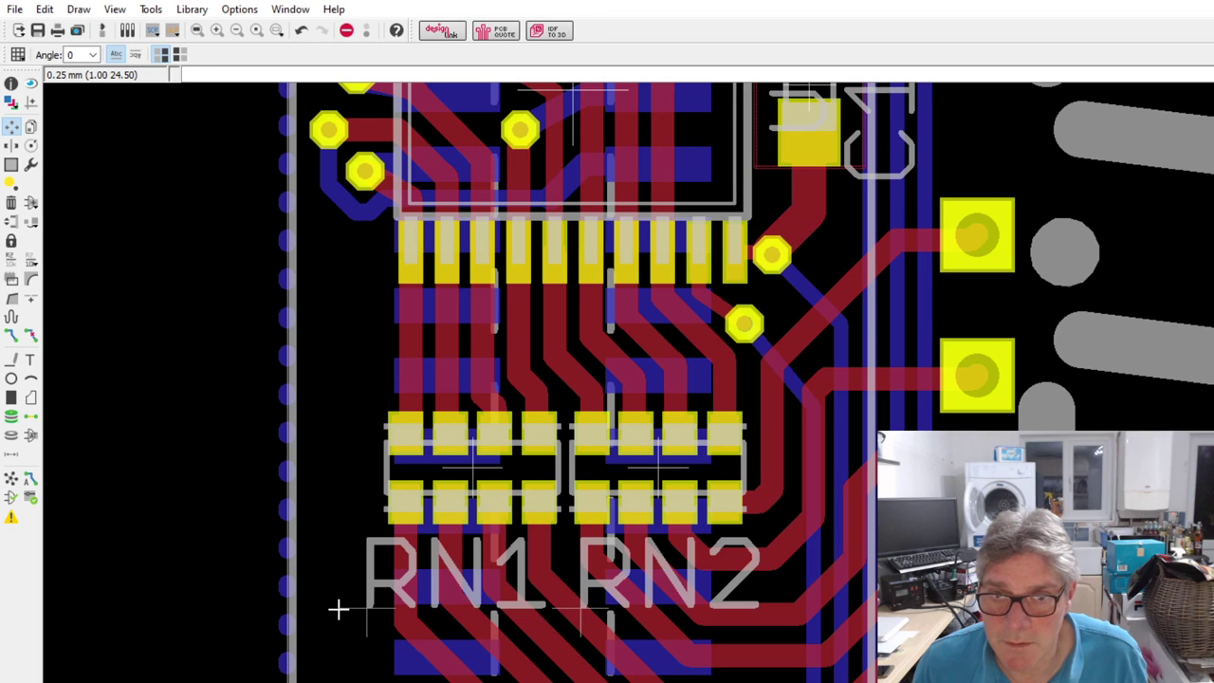
mouse_move(364, 609)
left_mouse_down()
mouse_move(398, 605)
mouse_move(381, 612)
left_mouse_up()
- Raise the RN4, RN5 and RN6 labels into one level row above their arrays
scroll(512, 531, "down", 2)
scroll(529, 458, "up", 2)
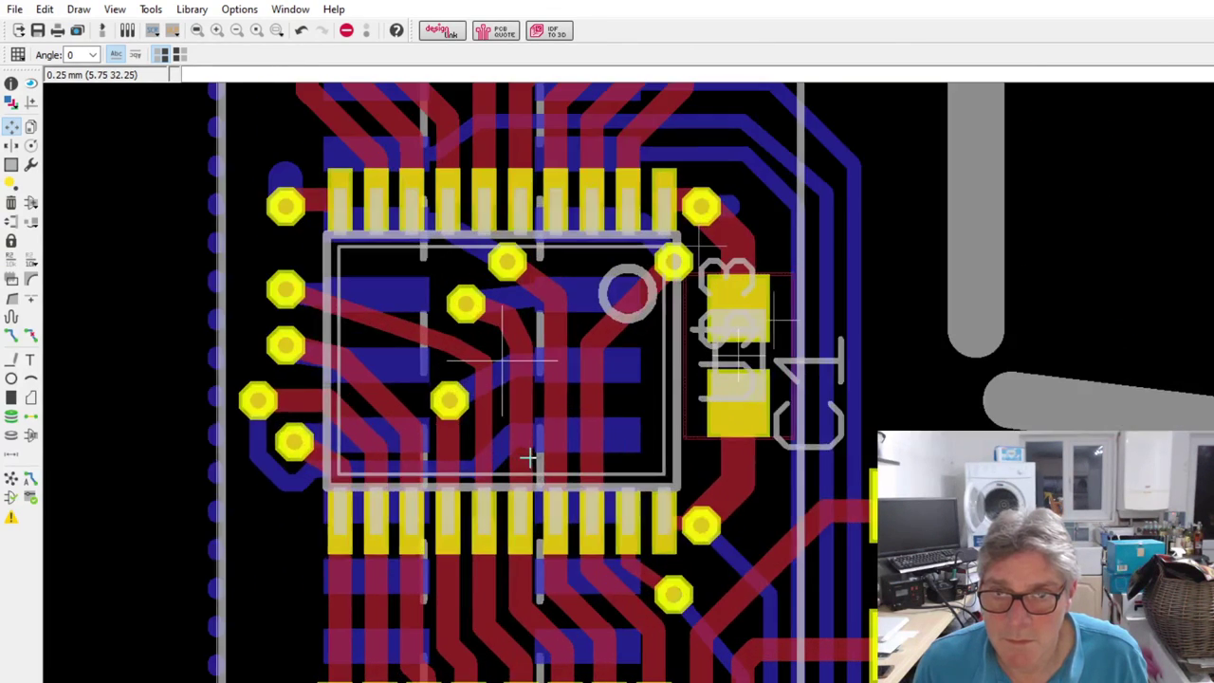
scroll(529, 458, "down", 2)
scroll(550, 527, "up", 2)
scroll(517, 436, "up", 2)
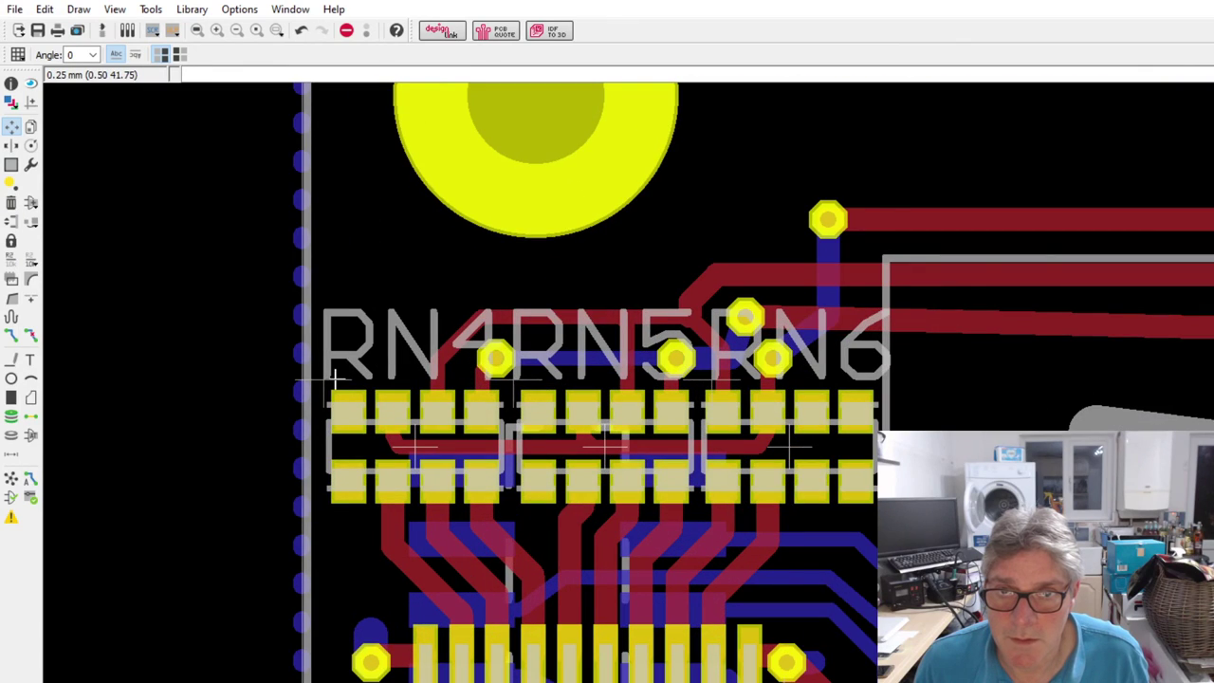
left_click_drag(334, 380, 326, 352)
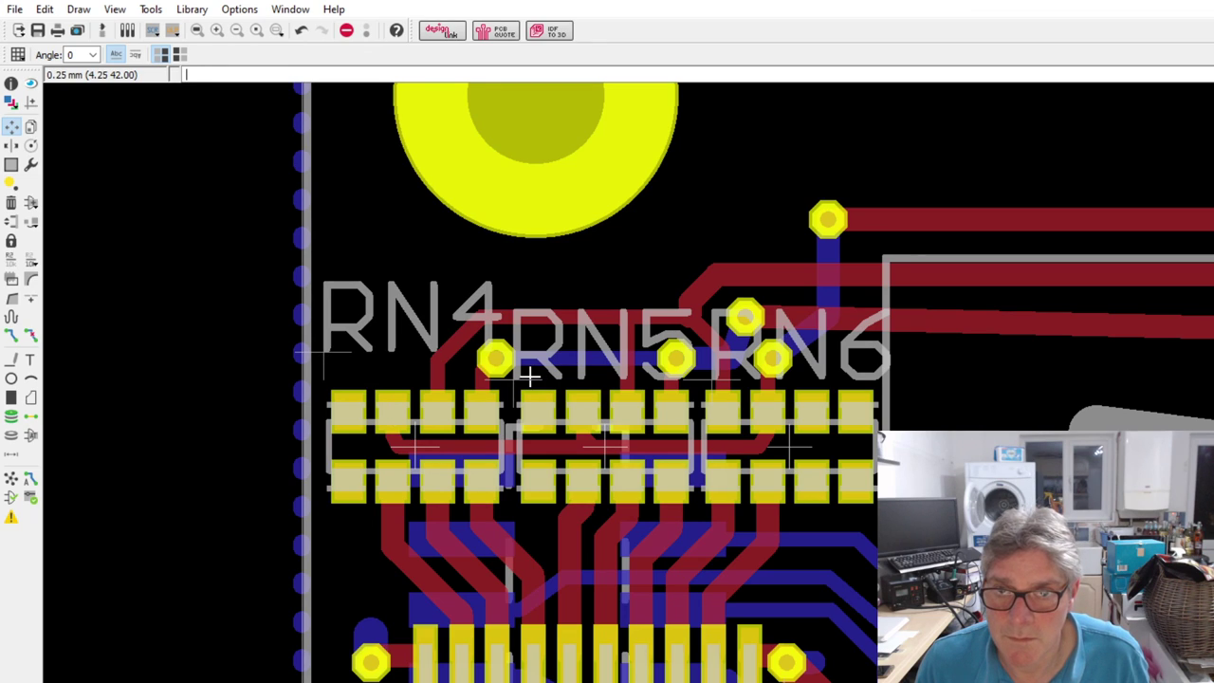
left_click_drag(531, 376, 533, 338)
left_click(723, 375)
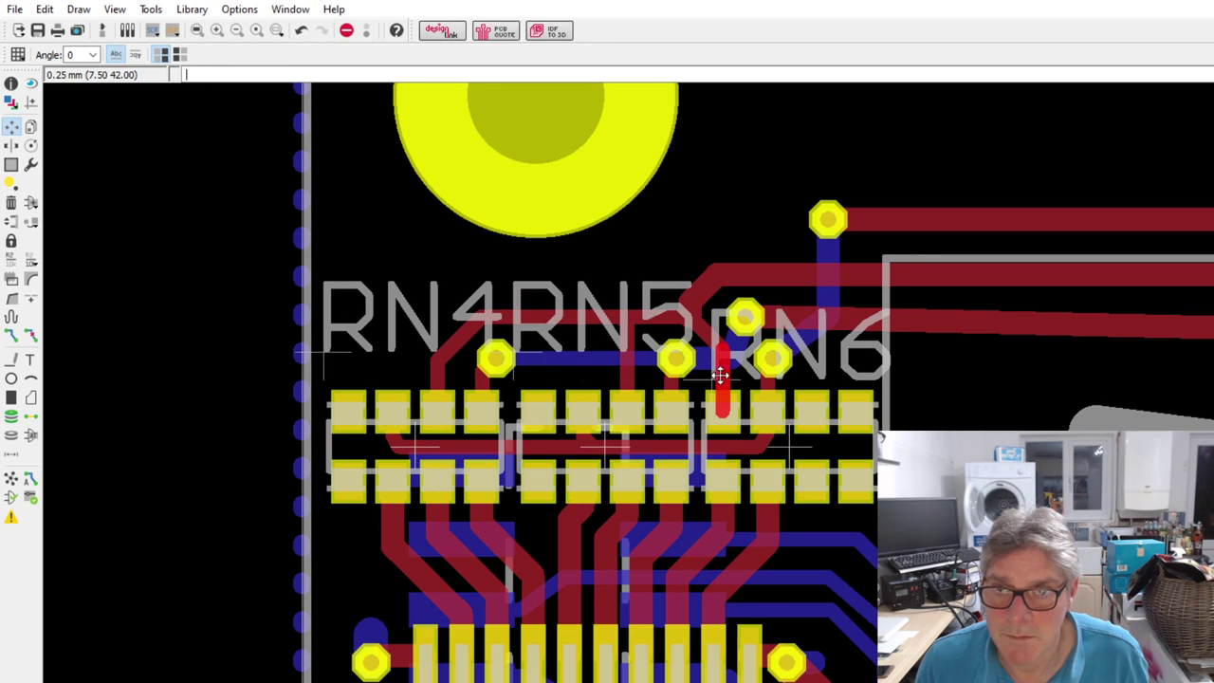
left_click_drag(709, 370, 709, 327)
scroll(867, 388, "down", 2)
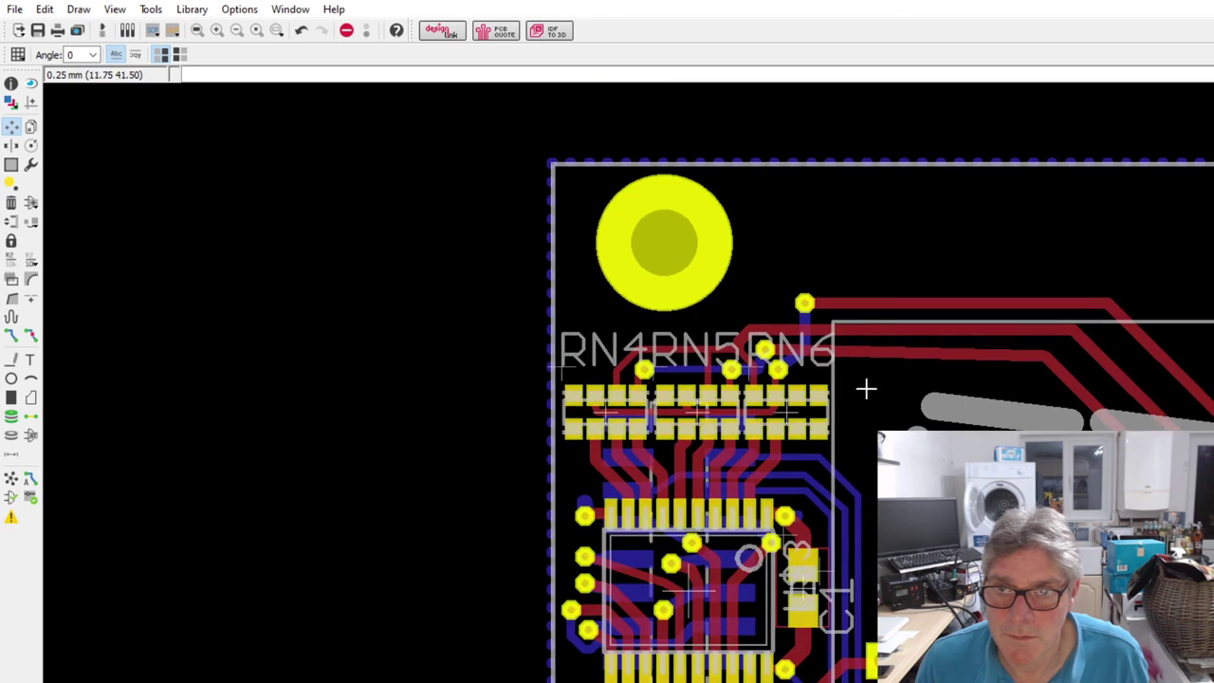
scroll(590, 294, "down", 3)
scroll(319, 491, "down", 2)
scroll(500, 568, "up", 2)
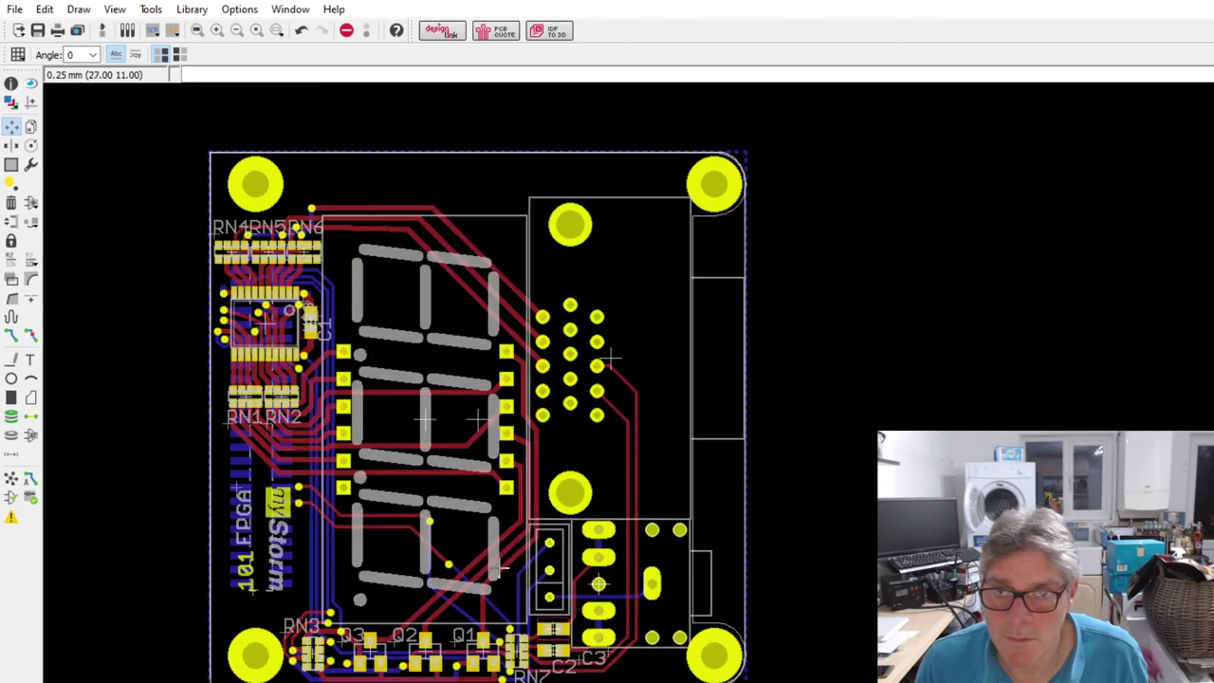
scroll(263, 406, "up", 1)
scroll(323, 403, "down", 1)
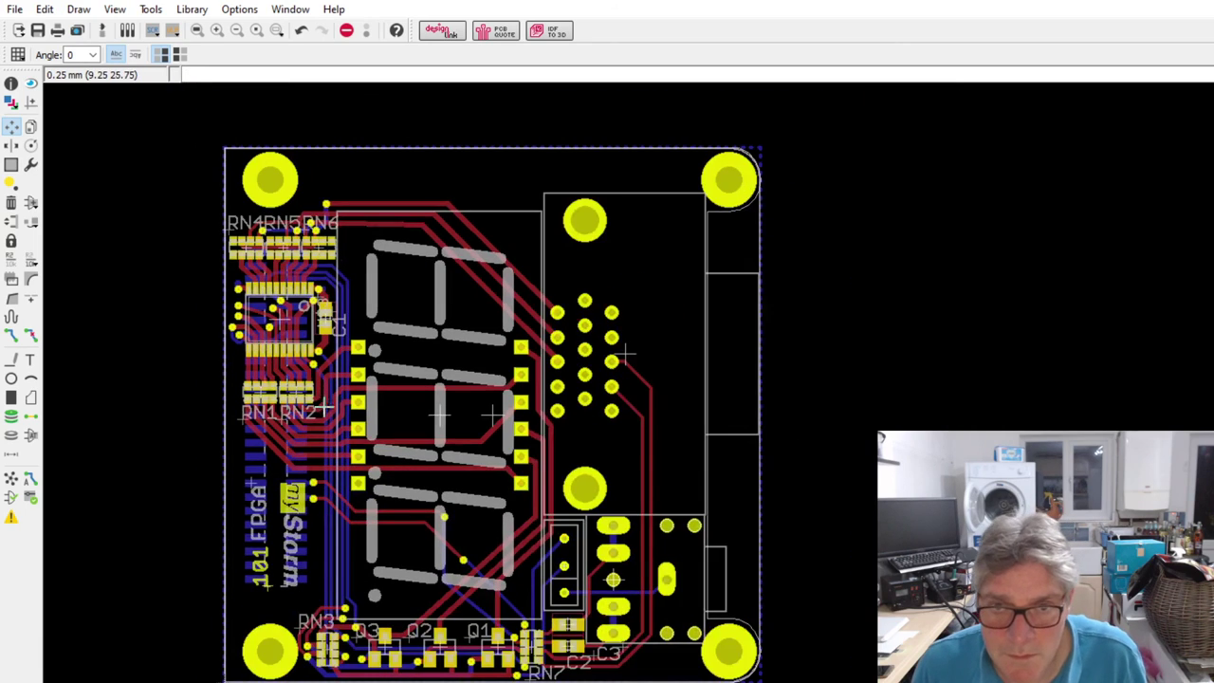
scroll(324, 403, "up", 1)
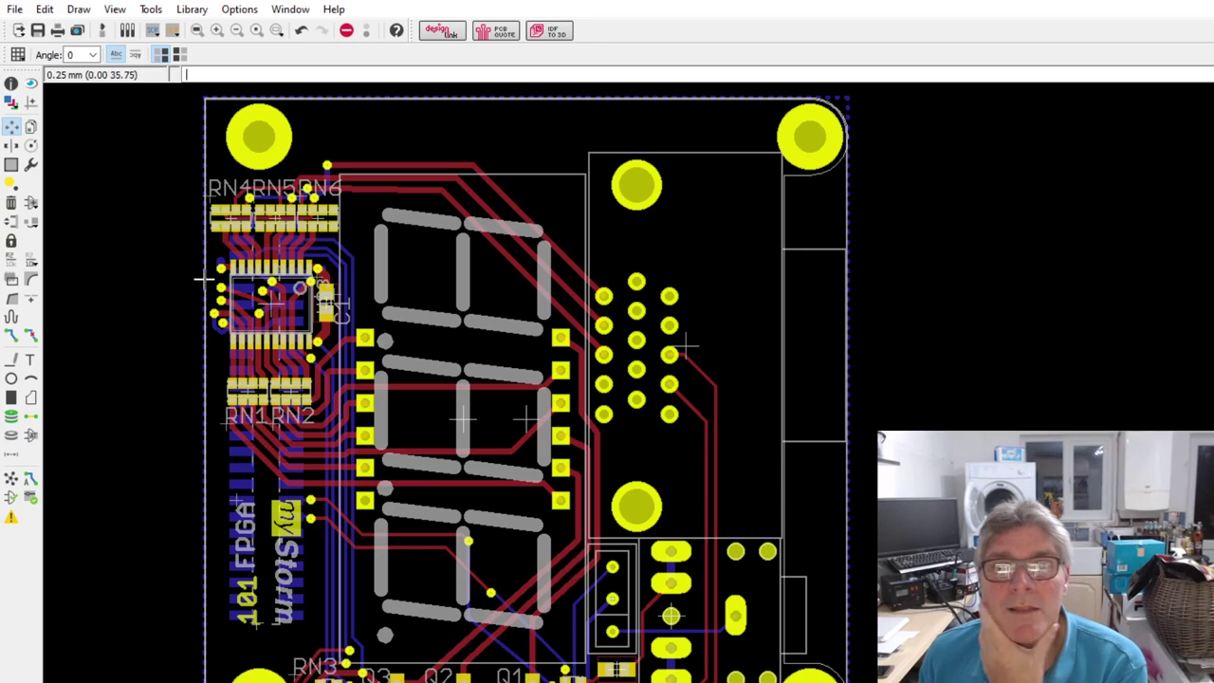
scroll(318, 370, "down", 2)
scroll(318, 370, "up", 2)
scroll(317, 370, "down", 2)
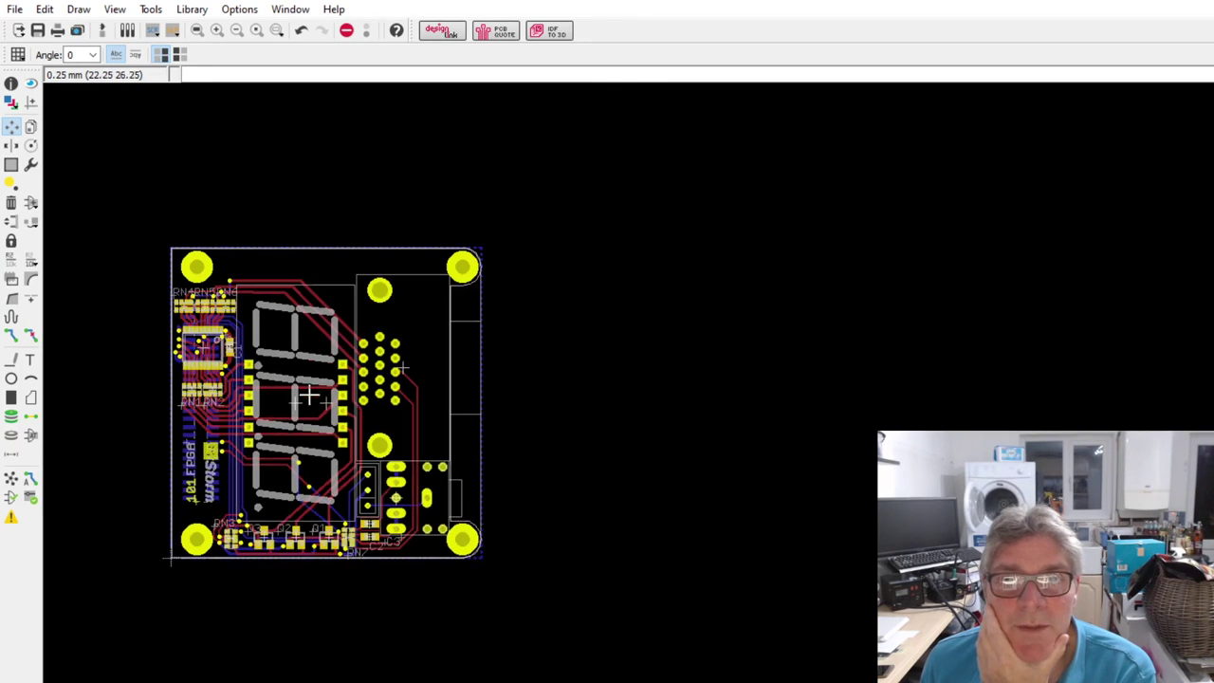
scroll(318, 376, "up", 1)
scroll(316, 374, "up", 1)
scroll(301, 398, "down", 1)
scroll(235, 423, "up", 1)
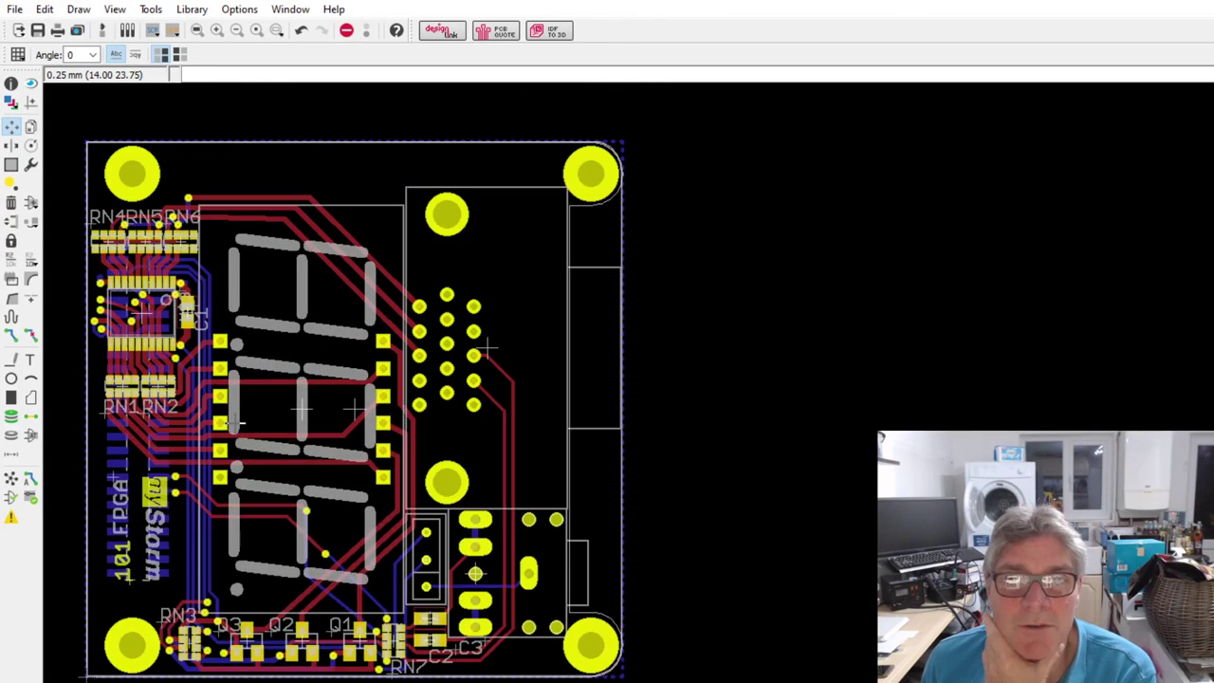